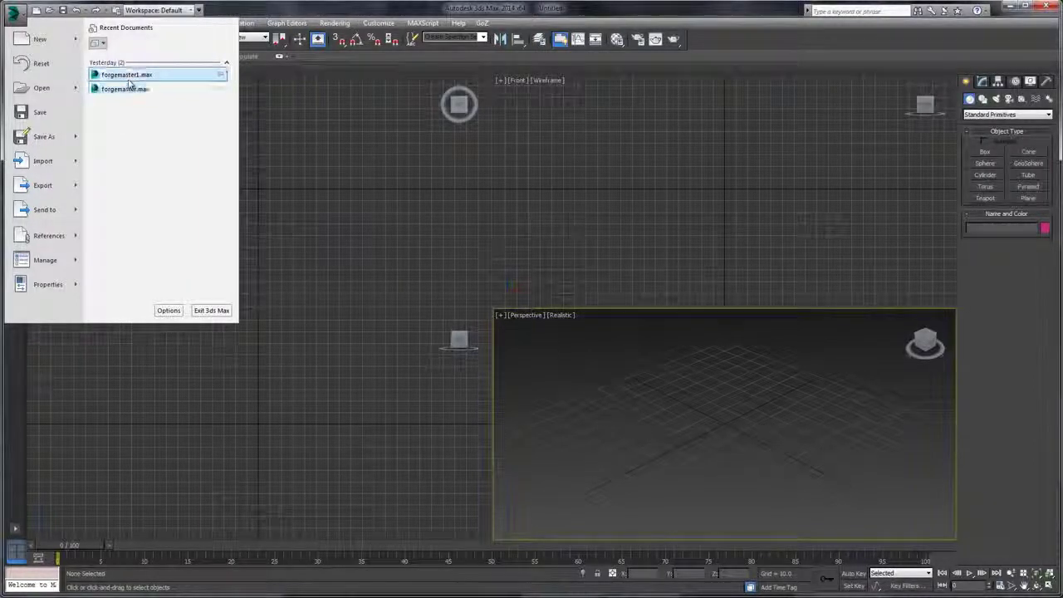
- Open the recent file forgemaster1.max and select the character's apron
{"action": "left_click", "coordinate": [125, 75]}
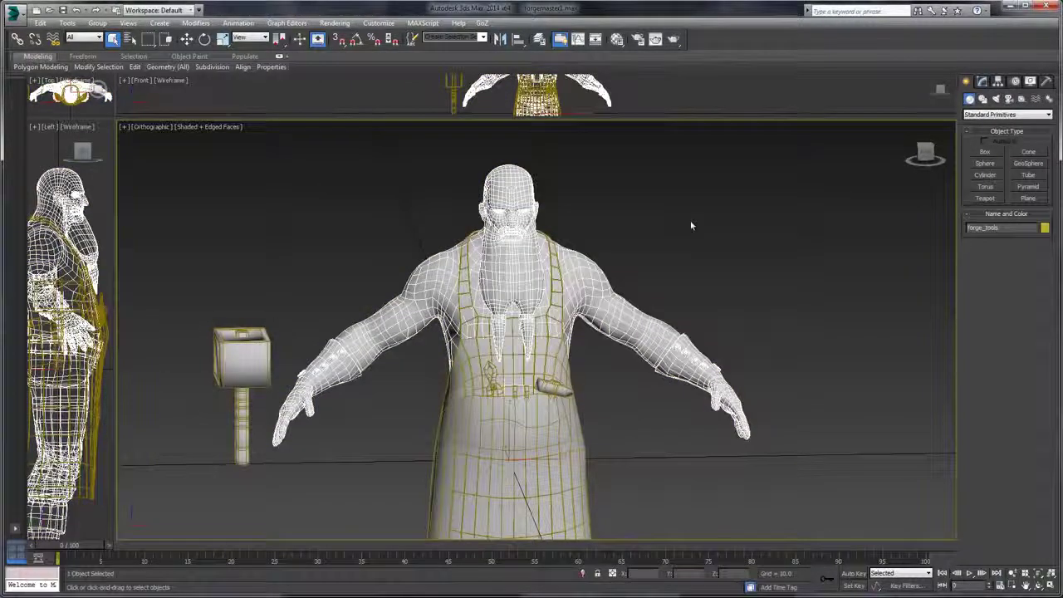
{"action": "left_click_drag", "start_coordinate": [714, 238], "coordinate": [573, 249]}
{"action": "left_click", "coordinate": [509, 362]}
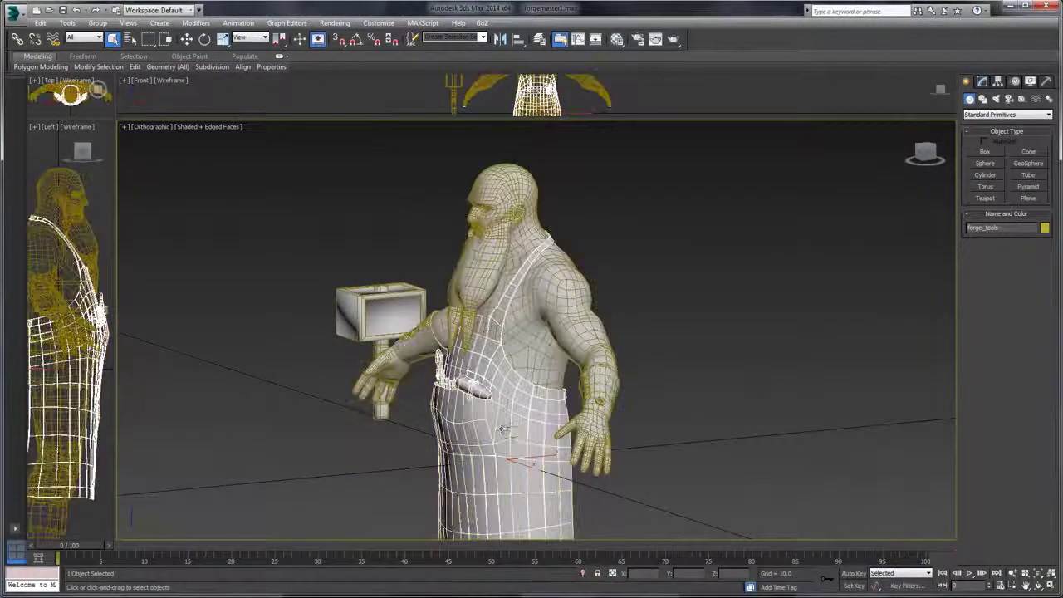
- Examine the apron's mesh and its fit on the body around the chest, pocket, sides and back
{"action": "left_click_drag", "start_coordinate": [671, 271], "coordinate": [728, 240]}
{"action": "scroll", "coordinate": [698, 178], "scroll_direction": "up", "scroll_amount": 2}
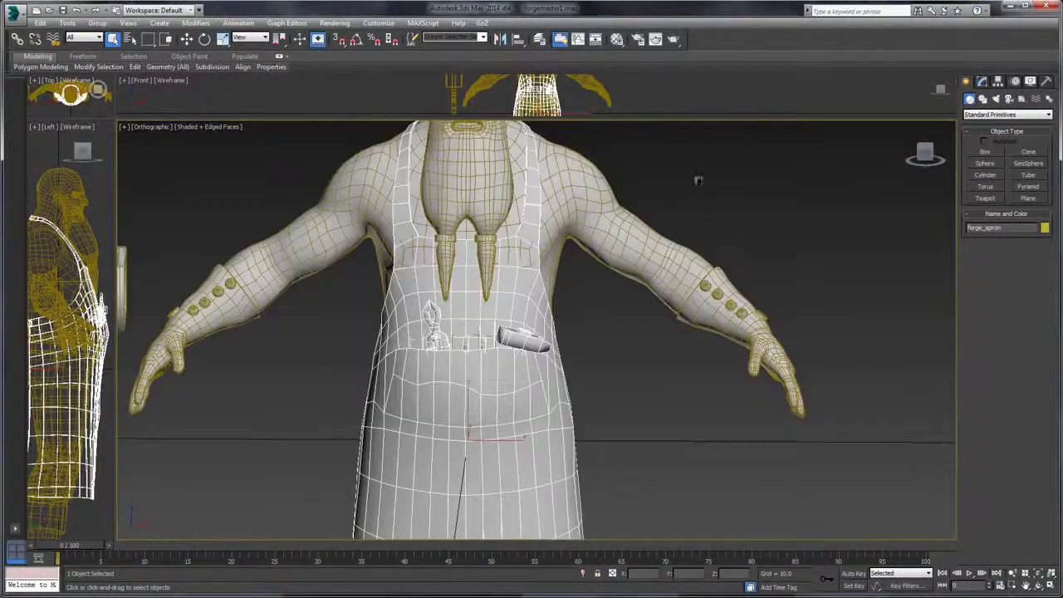
{"action": "left_click_drag", "start_coordinate": [698, 178], "coordinate": [656, 311]}
{"action": "scroll", "coordinate": [656, 311], "scroll_direction": "up", "scroll_amount": 3}
{"action": "left_click", "coordinate": [186, 39]}
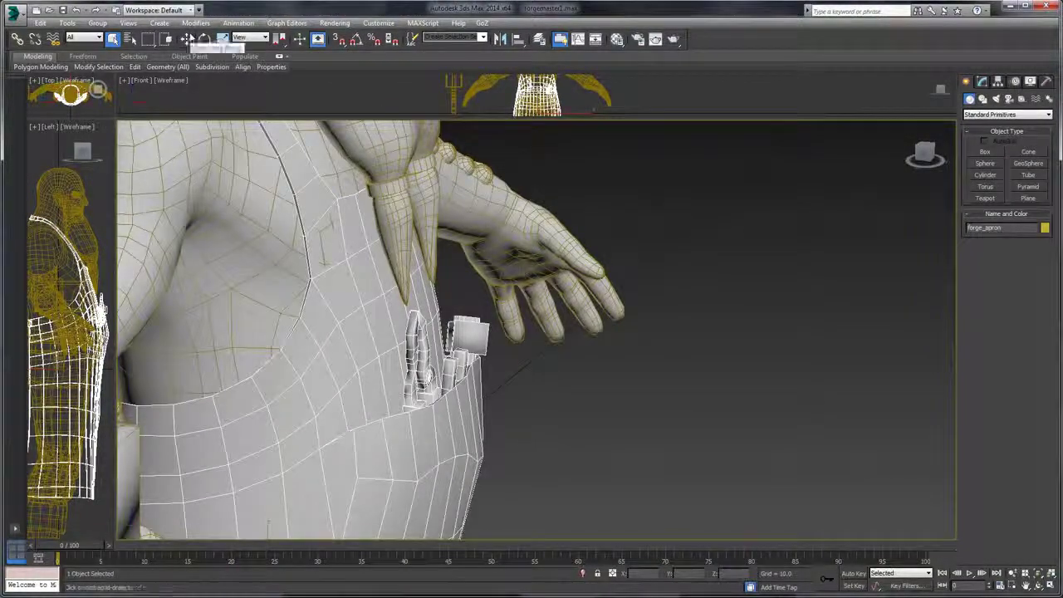
{"action": "left_click_drag", "start_coordinate": [556, 272], "coordinate": [734, 226]}
{"action": "left_click_drag", "start_coordinate": [378, 427], "coordinate": [380, 427]}
{"action": "left_click_drag", "start_coordinate": [391, 283], "coordinate": [640, 253]}
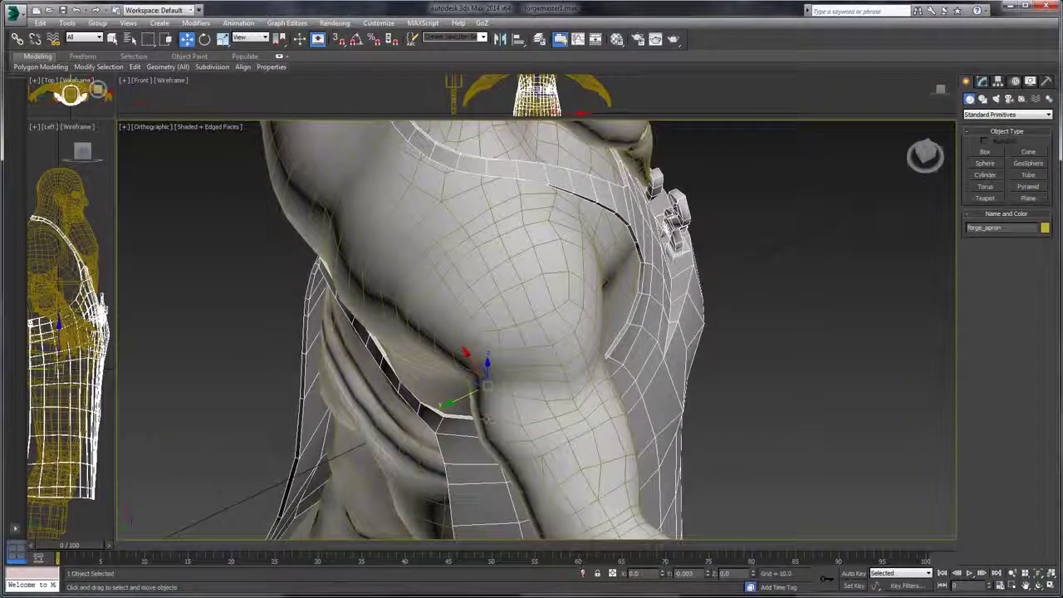
{"action": "left_click_drag", "start_coordinate": [455, 403], "coordinate": [593, 373]}
- Select the row of polygons across the apron's upper chest at polygon level, then clear the selection
{"action": "left_click", "coordinate": [982, 81]}
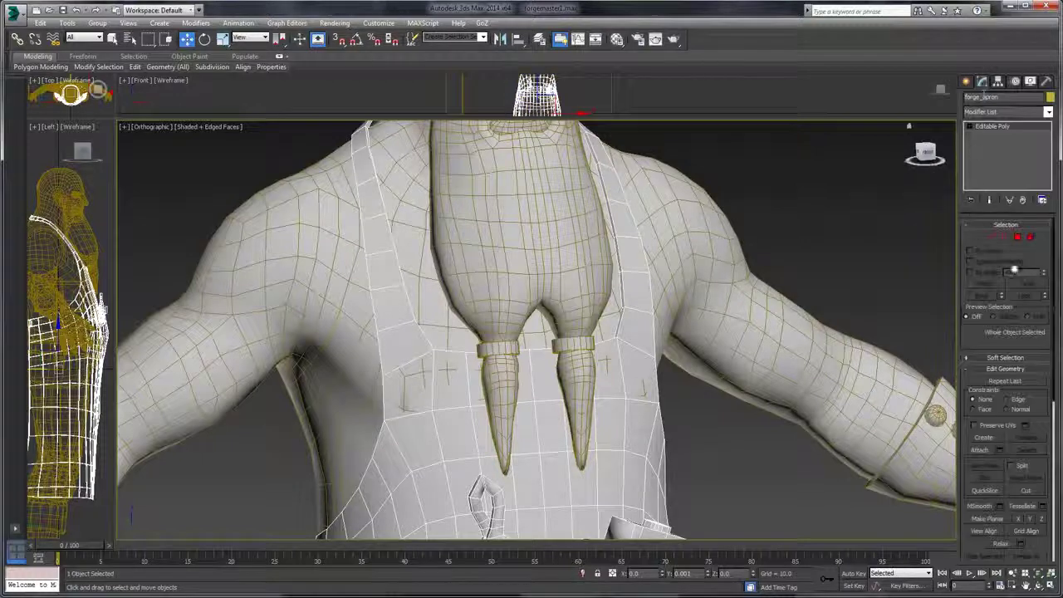
{"action": "left_click", "coordinate": [1020, 243]}
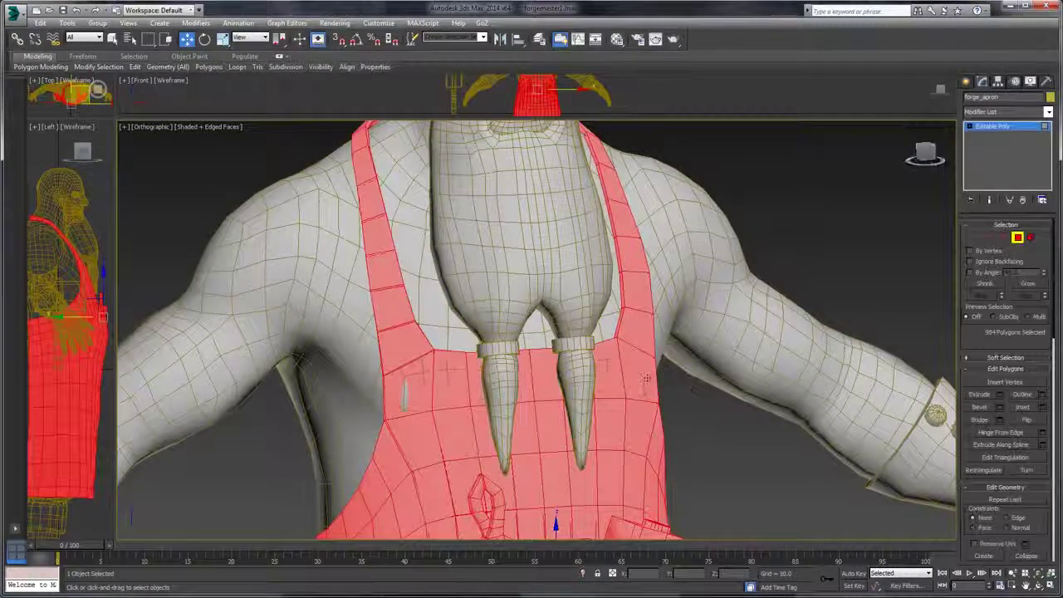
{"action": "left_click", "coordinate": [638, 365]}
{"action": "left_click", "coordinate": [609, 382], "text": "ctrl"}
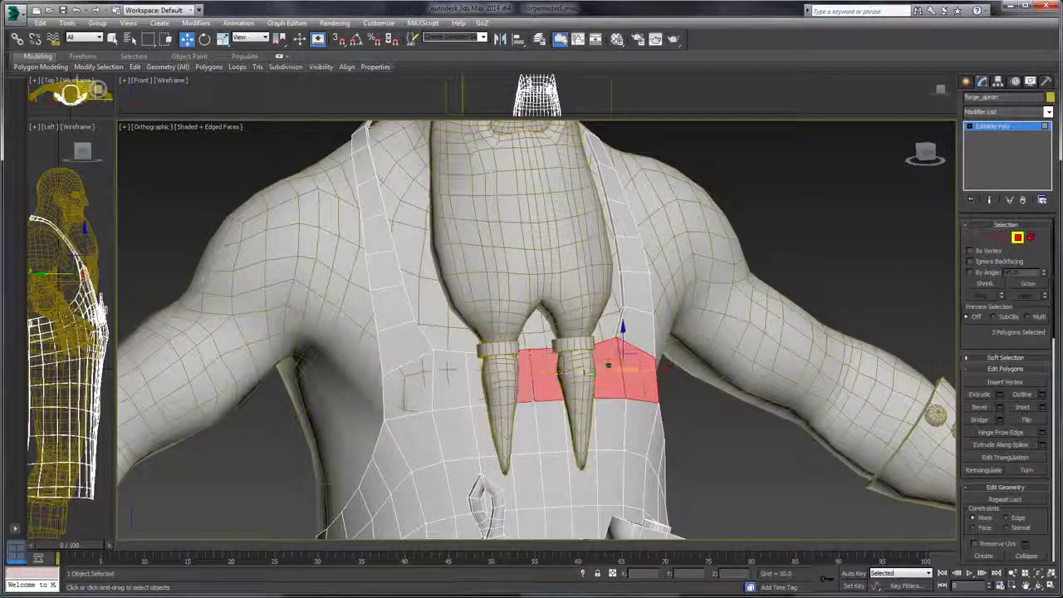
{"action": "left_click_drag", "start_coordinate": [416, 392], "coordinate": [406, 411]}
{"action": "left_click", "coordinate": [405, 411], "text": "ctrl"}
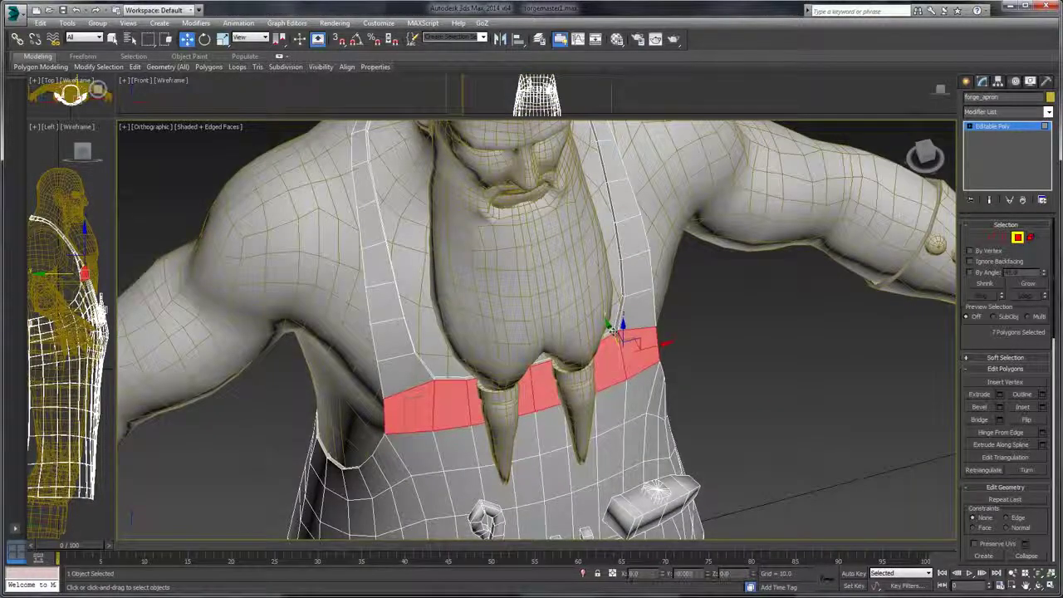
{"action": "left_click_drag", "start_coordinate": [636, 361], "coordinate": [523, 328]}
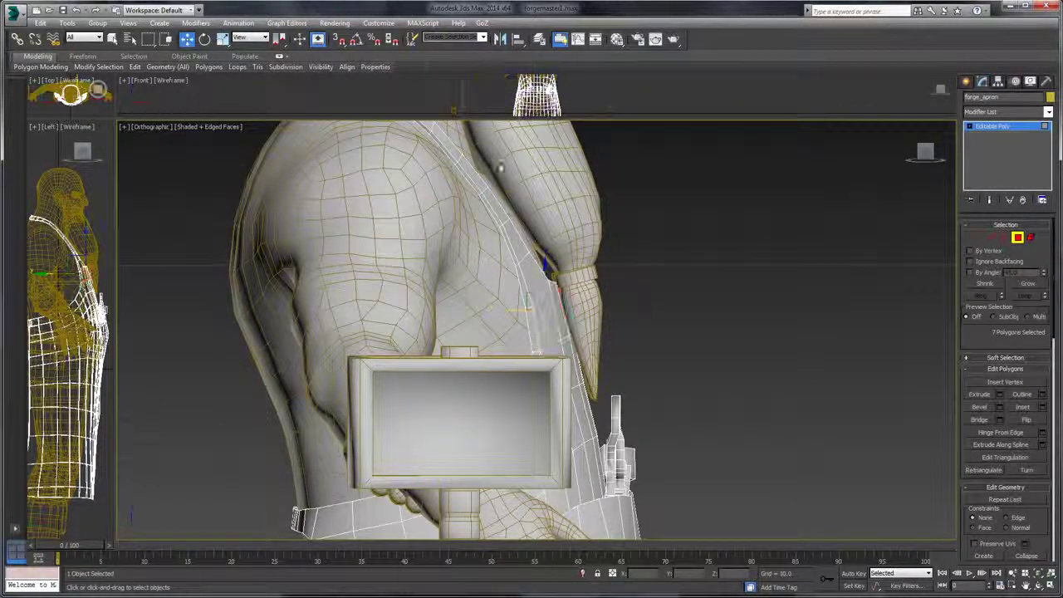
{"action": "left_click", "coordinate": [501, 167]}
- Switch the selection region to lasso, select the apron's upper chest polygons from the side, then clear the selection
{"action": "left_click", "coordinate": [149, 39]}
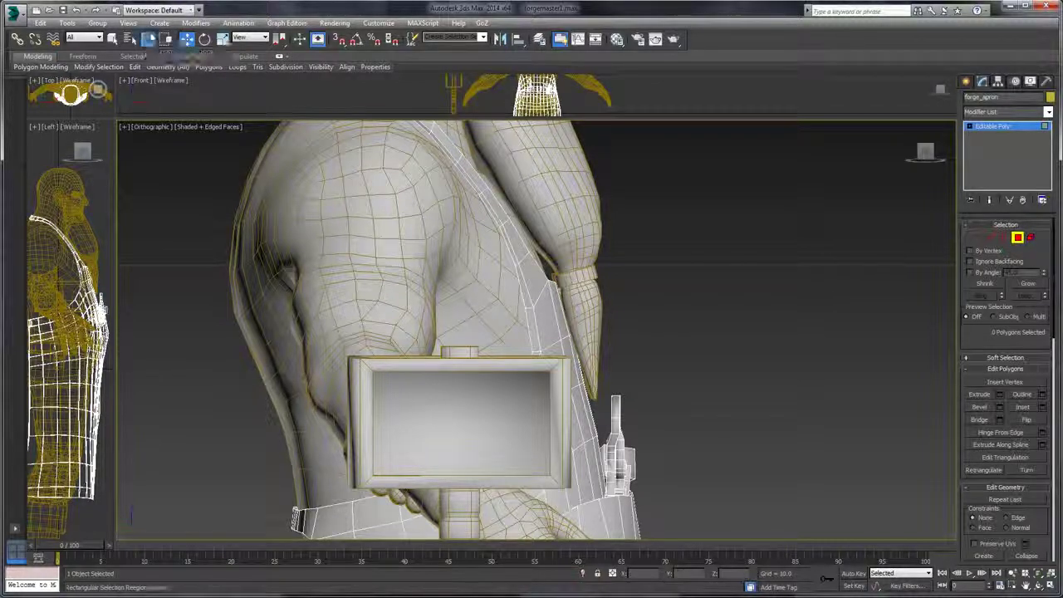
{"action": "left_click_drag", "start_coordinate": [152, 46], "coordinate": [151, 111]}
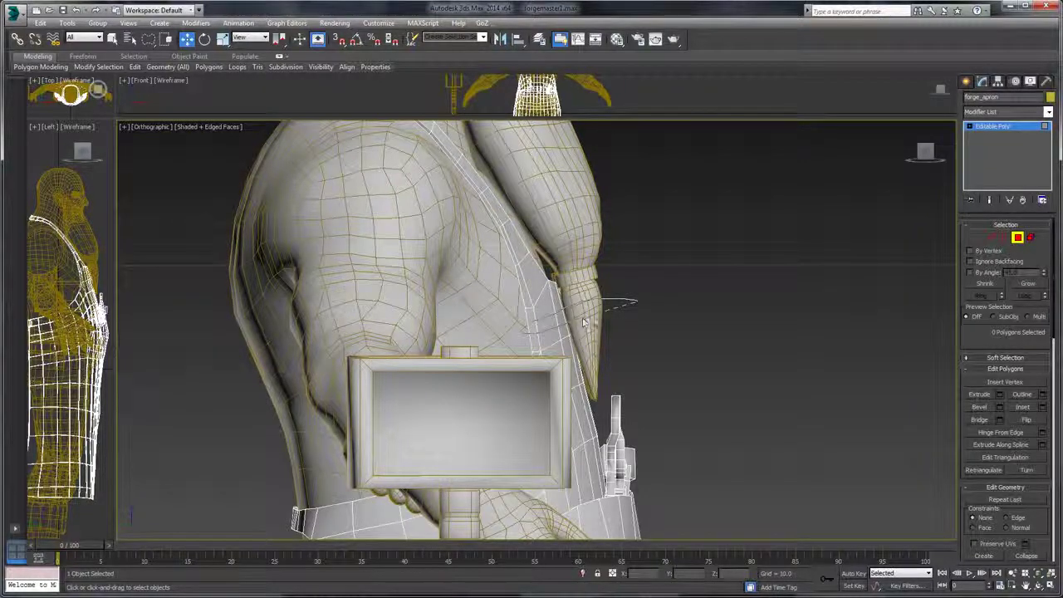
{"action": "left_click_drag", "start_coordinate": [584, 322], "coordinate": [673, 299]}
{"action": "left_click_drag", "start_coordinate": [698, 264], "coordinate": [683, 282]}
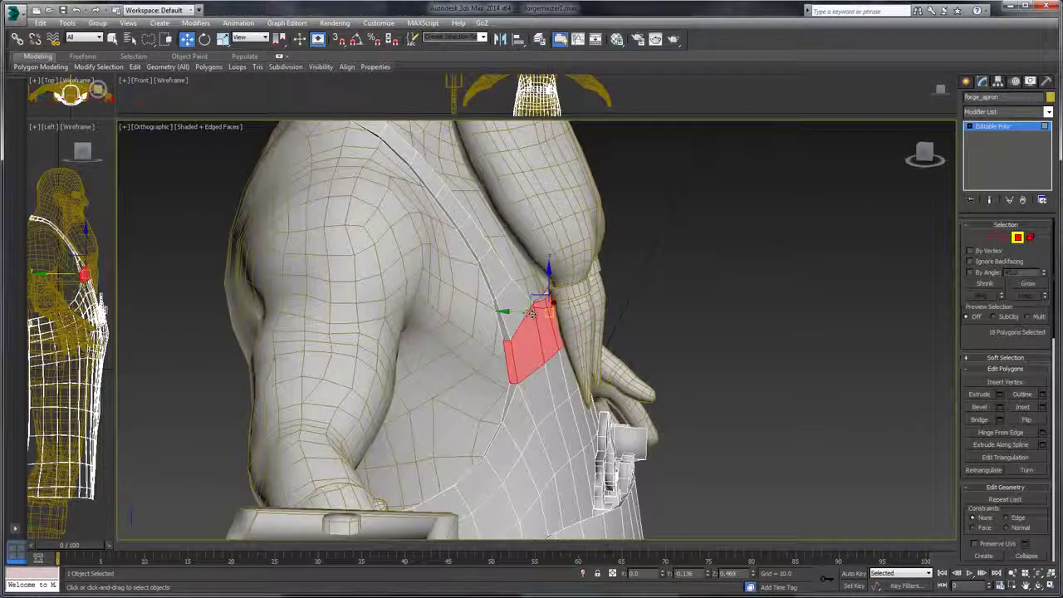
{"action": "left_click_drag", "start_coordinate": [525, 312], "coordinate": [622, 273]}
{"action": "left_click", "coordinate": [712, 277]}
- Select the row of polygons behind the tools in the apron's front pocket, then clear the selection
{"action": "left_click_drag", "start_coordinate": [712, 273], "coordinate": [631, 290]}
{"action": "scroll", "coordinate": [660, 287], "scroll_direction": "up", "scroll_amount": 5}
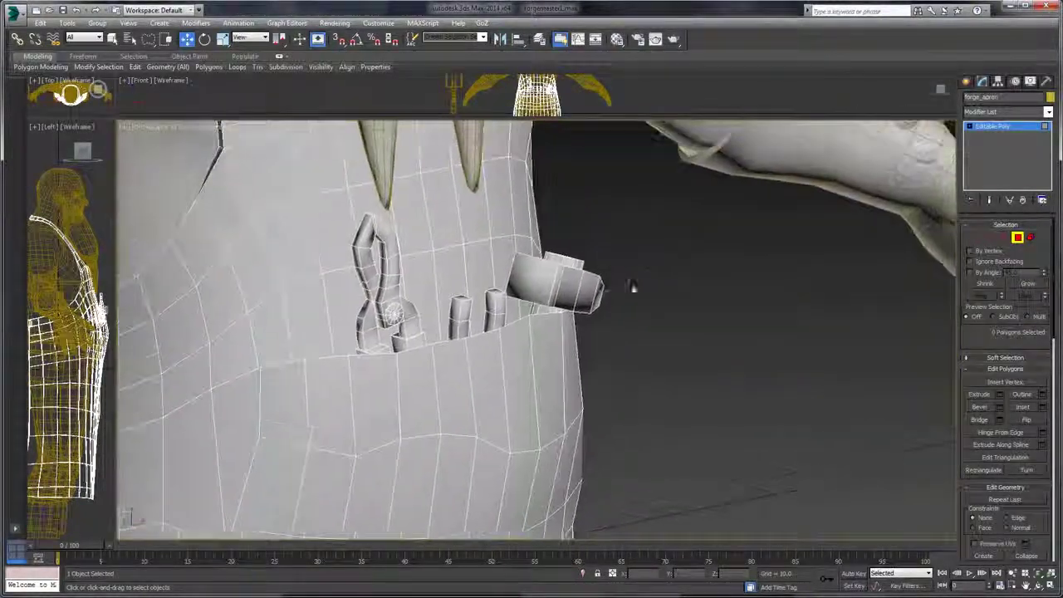
{"action": "left_click", "coordinate": [477, 283]}
{"action": "left_click", "coordinate": [335, 300], "text": "ctrl"}
{"action": "left_click", "coordinate": [307, 312], "text": "ctrl"}
{"action": "left_click", "coordinate": [271, 320], "text": "ctrl"}
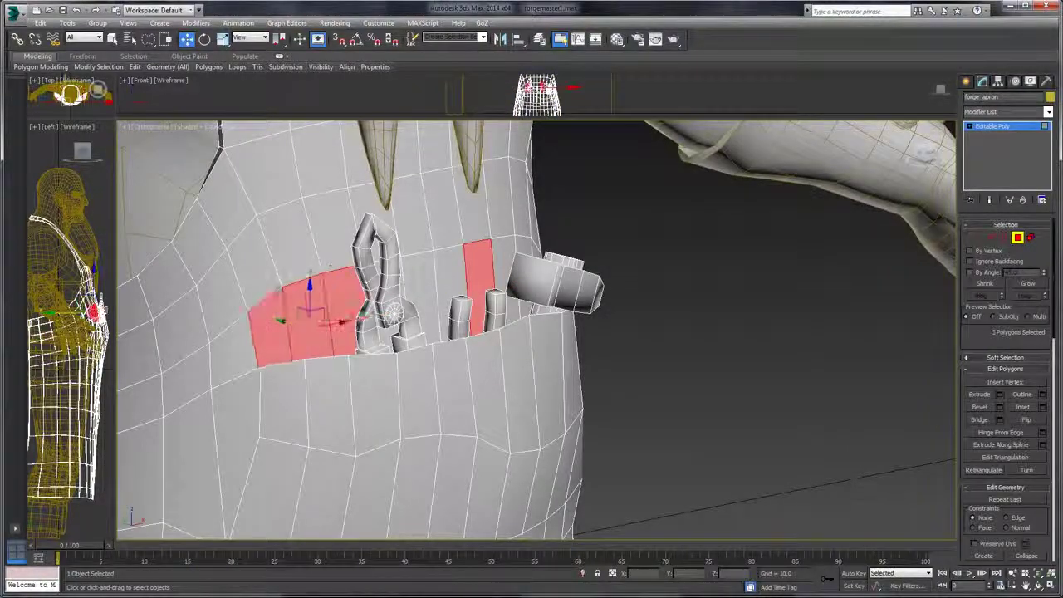
{"action": "left_click_drag", "start_coordinate": [448, 268], "coordinate": [409, 304]}
{"action": "left_click", "coordinate": [404, 301], "text": "ctrl"}
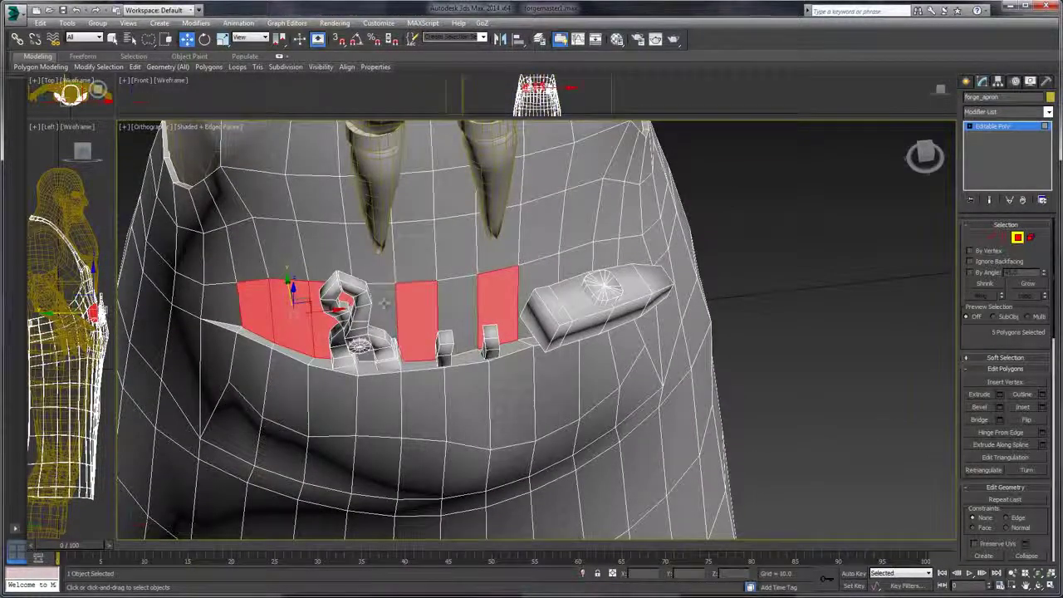
{"action": "left_click", "coordinate": [458, 303], "text": "ctrl"}
{"action": "left_click", "coordinate": [577, 259], "text": "ctrl"}
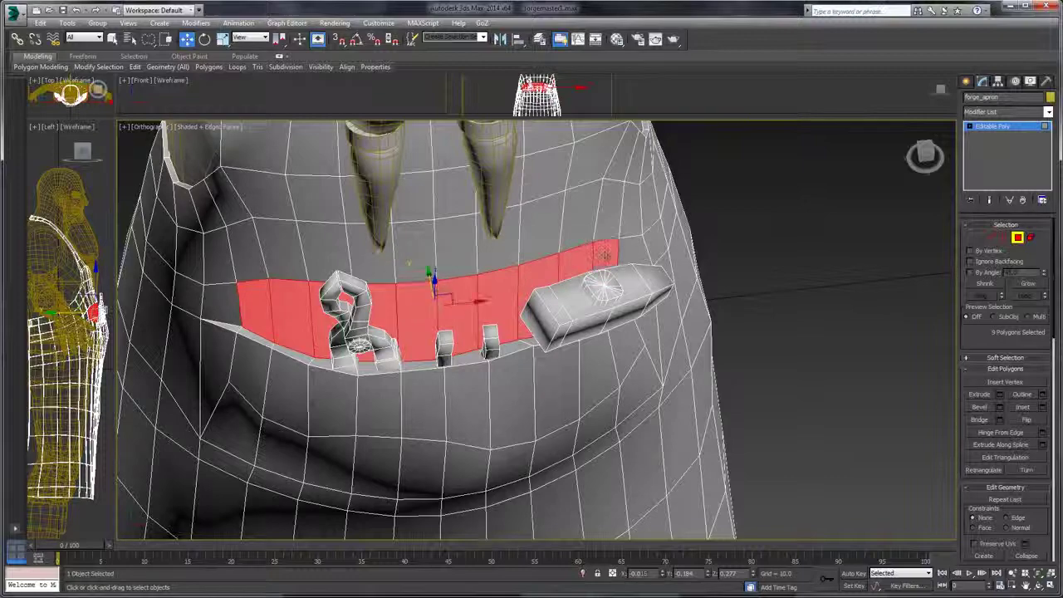
{"action": "left_click_drag", "start_coordinate": [436, 245], "coordinate": [423, 280]}
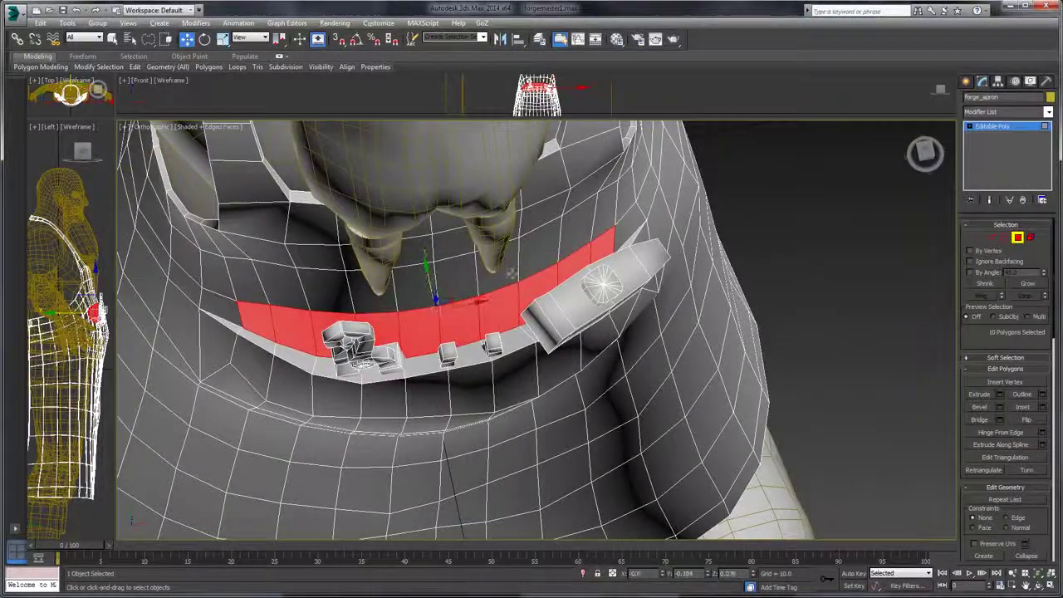
{"action": "left_click_drag", "start_coordinate": [511, 272], "coordinate": [647, 281]}
{"action": "left_click", "coordinate": [653, 356]}
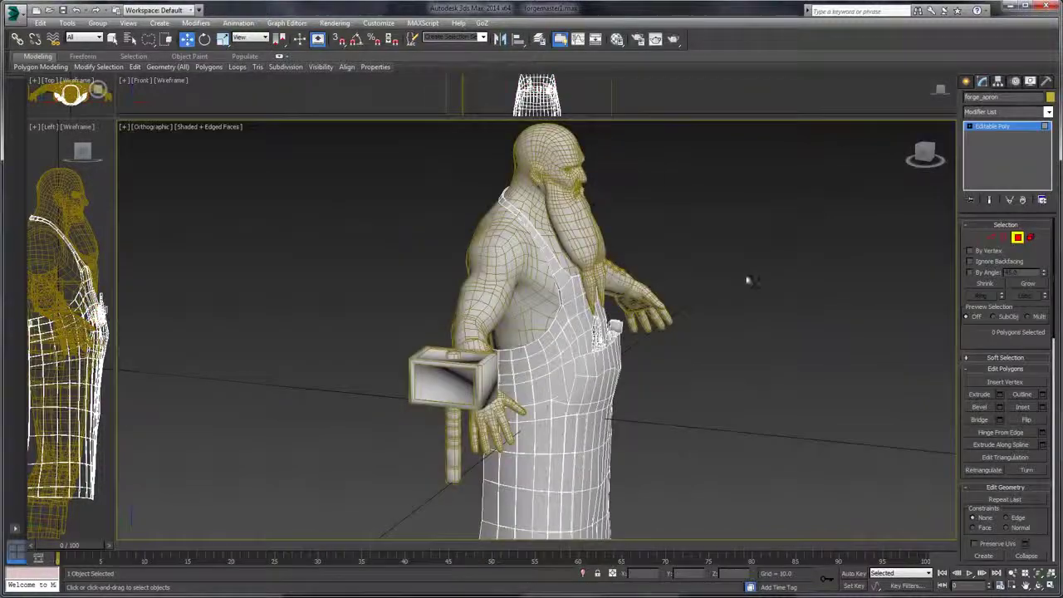
- Leave polygon level and add an Unwrap UVW modifier to the apron
{"action": "left_click_drag", "start_coordinate": [714, 249], "coordinate": [722, 206]}
{"action": "scroll", "coordinate": [701, 300], "scroll_direction": "up", "scroll_amount": 4}
{"action": "left_click_drag", "start_coordinate": [702, 300], "coordinate": [715, 201]}
{"action": "scroll", "coordinate": [789, 202], "scroll_direction": "down", "scroll_amount": 2}
{"action": "scroll", "coordinate": [590, 287], "scroll_direction": "down", "scroll_amount": 5}
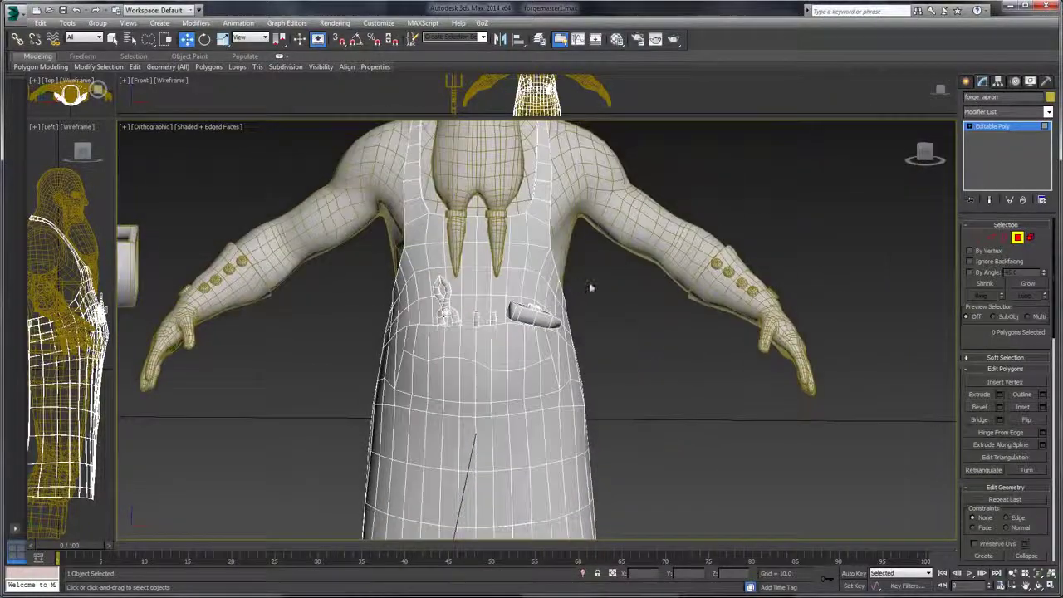
{"action": "scroll", "coordinate": [590, 287], "scroll_direction": "up", "scroll_amount": 4}
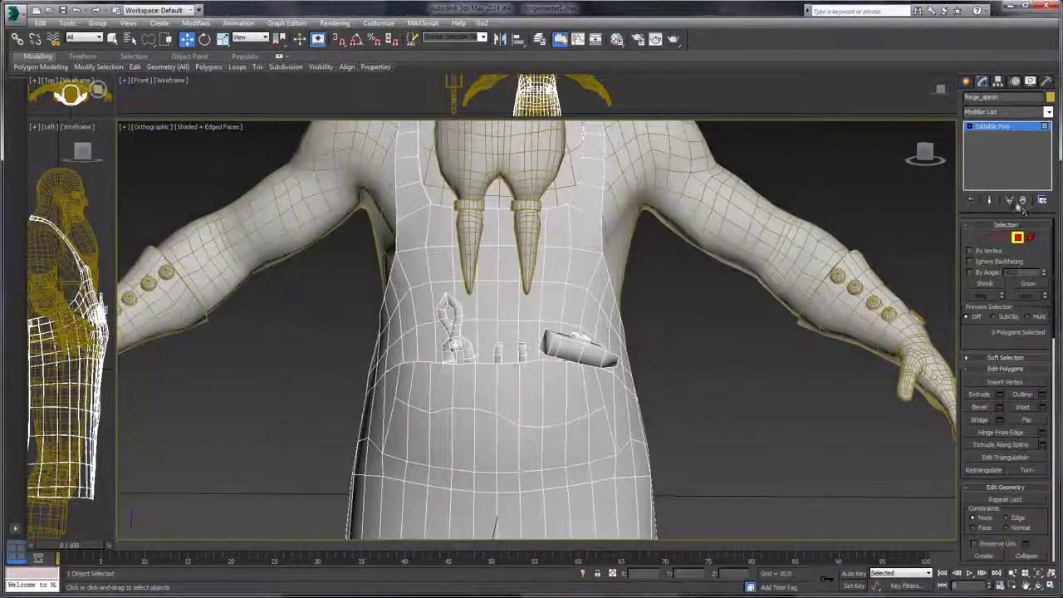
{"action": "left_click", "coordinate": [1007, 130]}
{"action": "left_click", "coordinate": [1005, 111]}
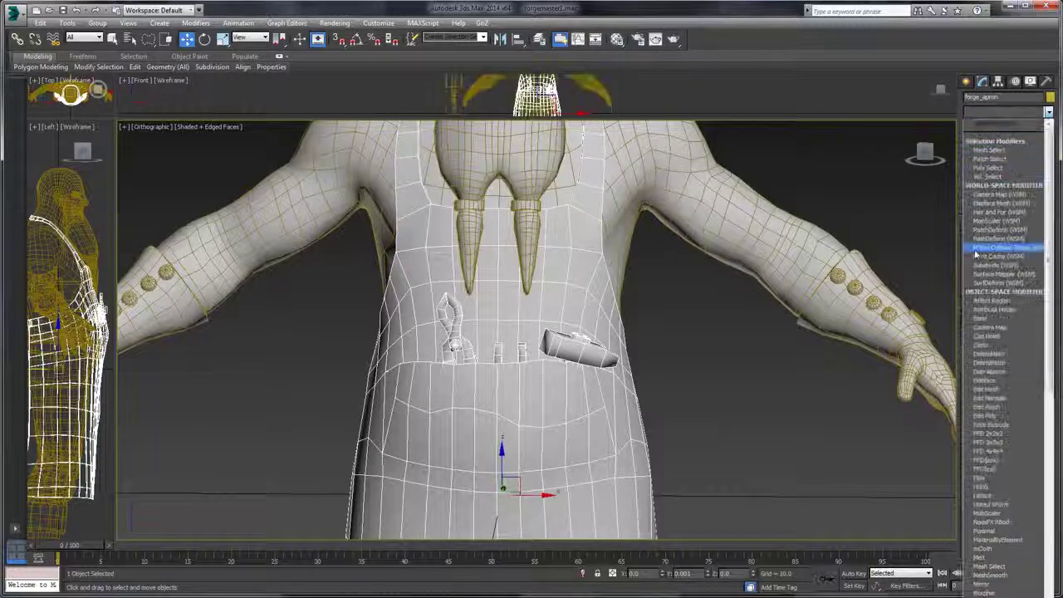
{"action": "scroll", "coordinate": [991, 405], "scroll_direction": "down", "scroll_amount": 12}
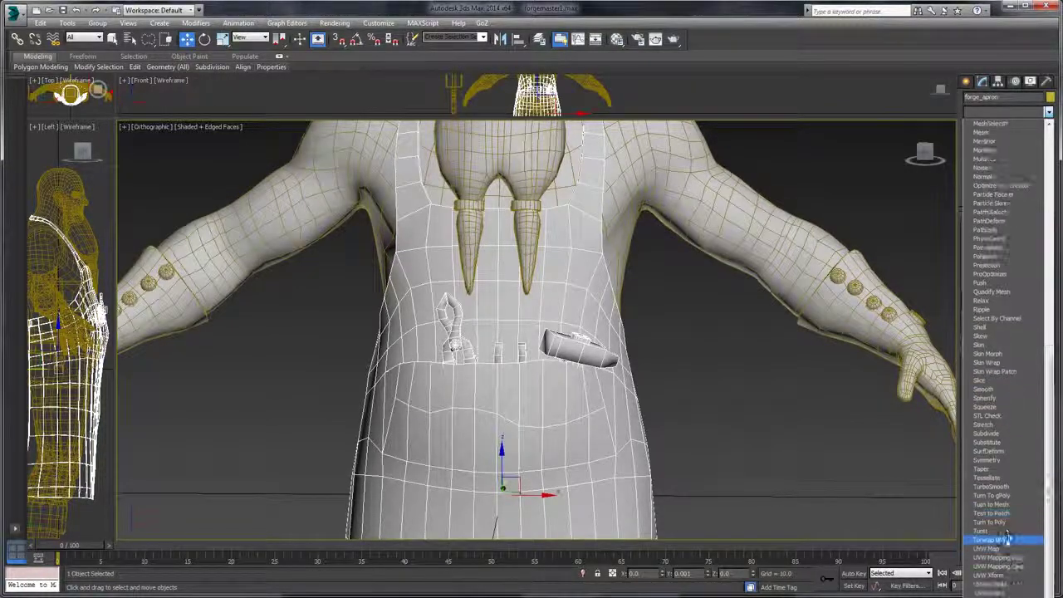
{"action": "left_click", "coordinate": [997, 541]}
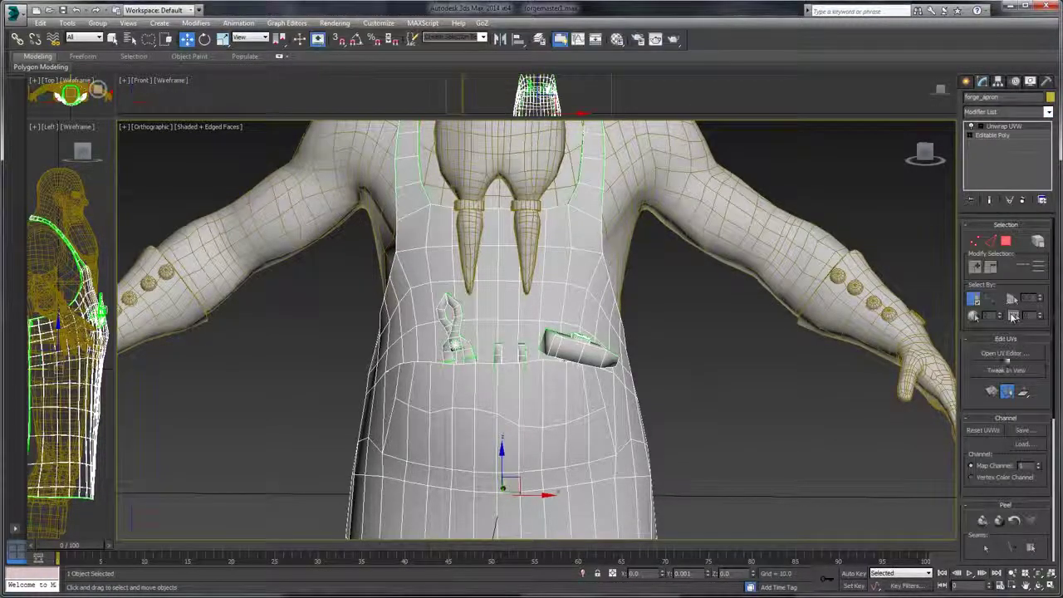
- Open the apron's UV layout in an enlarged UV editor and examine the small tool islands
{"action": "left_click", "coordinate": [1003, 355]}
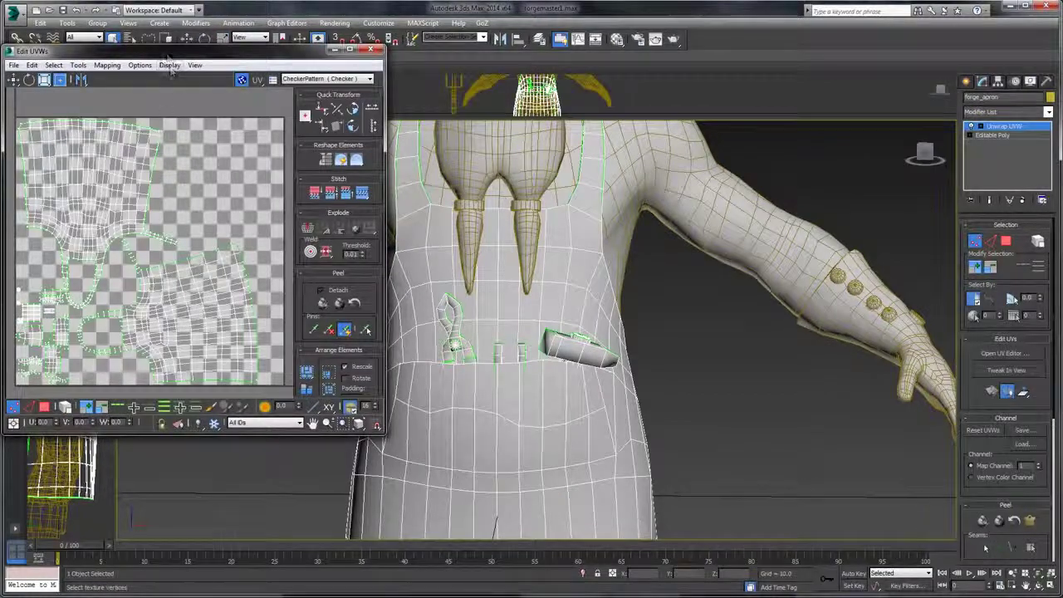
{"action": "left_click_drag", "start_coordinate": [166, 50], "coordinate": [330, 51]}
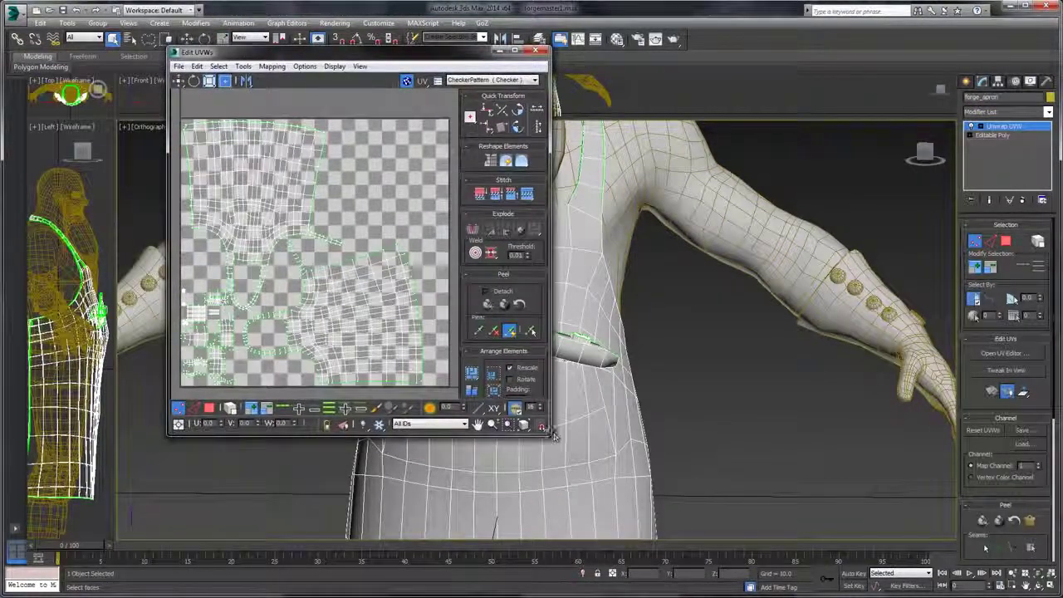
{"action": "left_click_drag", "start_coordinate": [554, 437], "coordinate": [872, 574]}
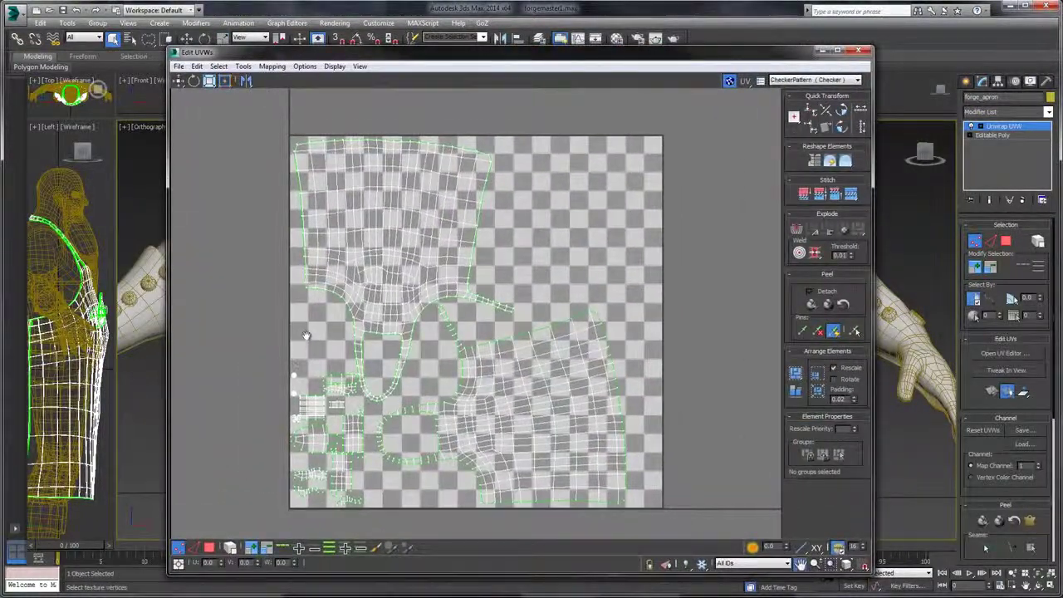
{"action": "scroll", "coordinate": [305, 335], "scroll_direction": "up", "scroll_amount": 5}
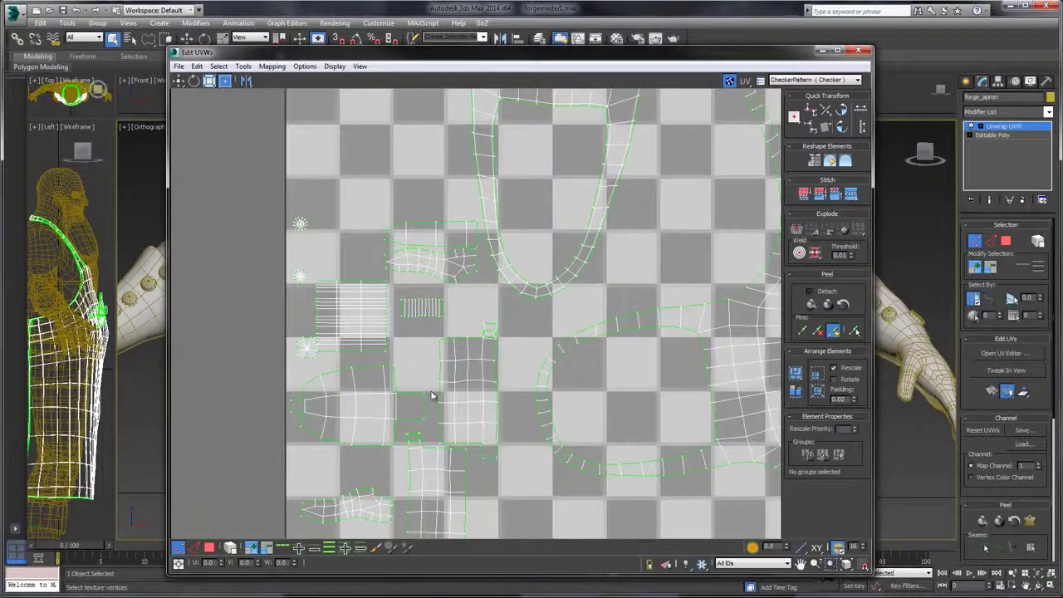
{"action": "scroll", "coordinate": [432, 396], "scroll_direction": "down", "scroll_amount": 4}
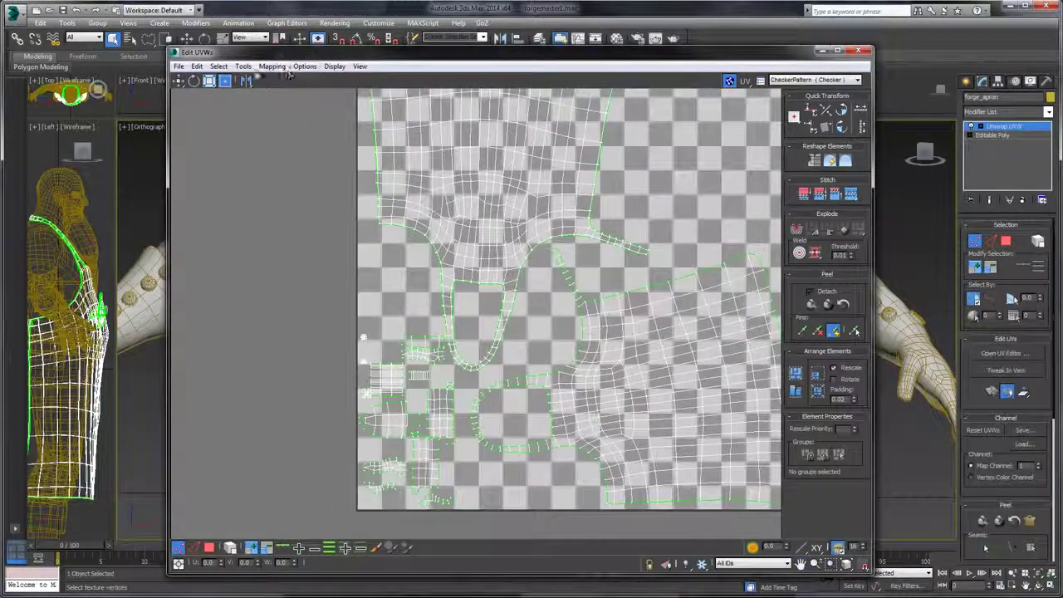
- Render the apron's UVW template at 4096 by 4096 and widen the rendered map's window
{"action": "left_click", "coordinate": [243, 67]}
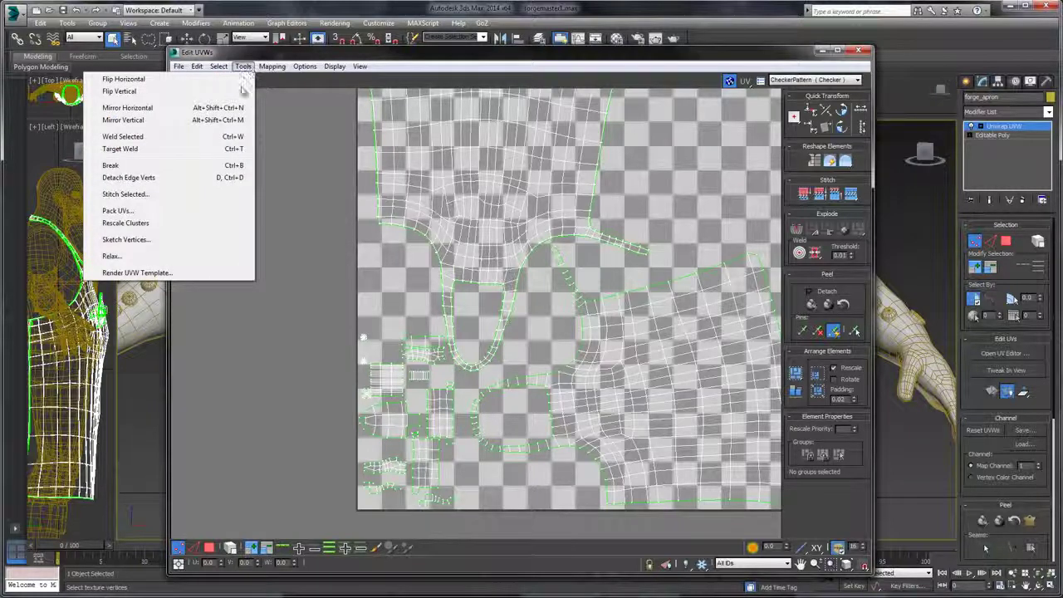
{"action": "left_click", "coordinate": [145, 274]}
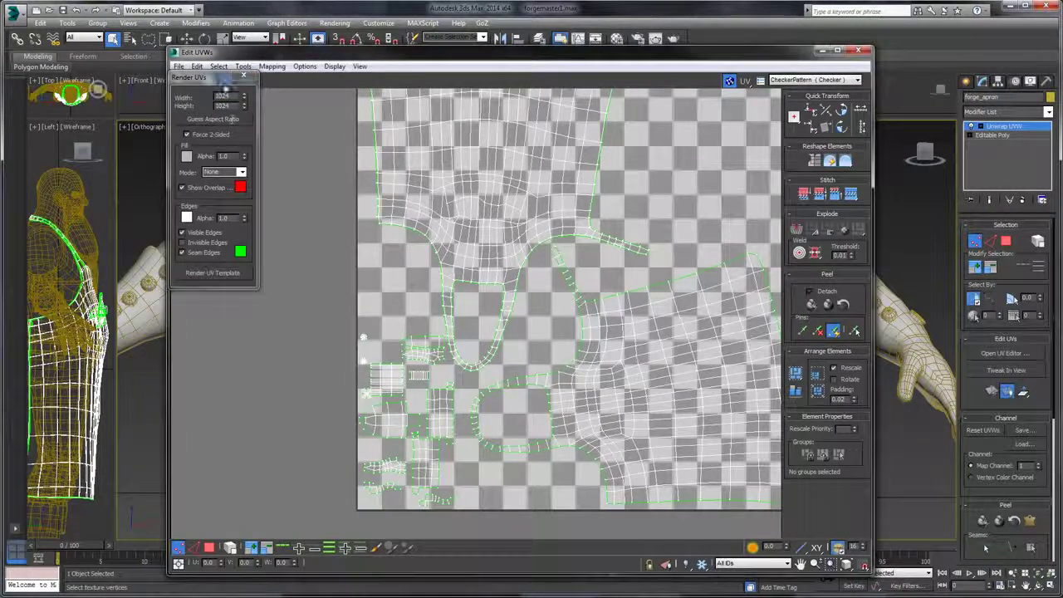
{"action": "left_click_drag", "start_coordinate": [238, 95], "coordinate": [135, 105]}
{"action": "type", "text": "409"}
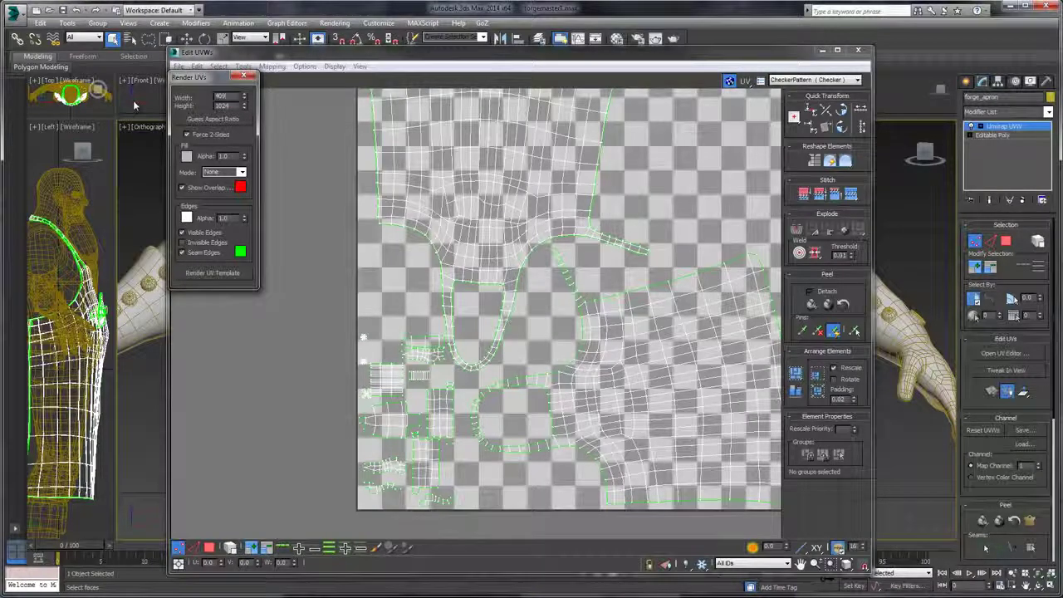
{"action": "type", "text": "4096"}
{"action": "left_click", "coordinate": [213, 273]}
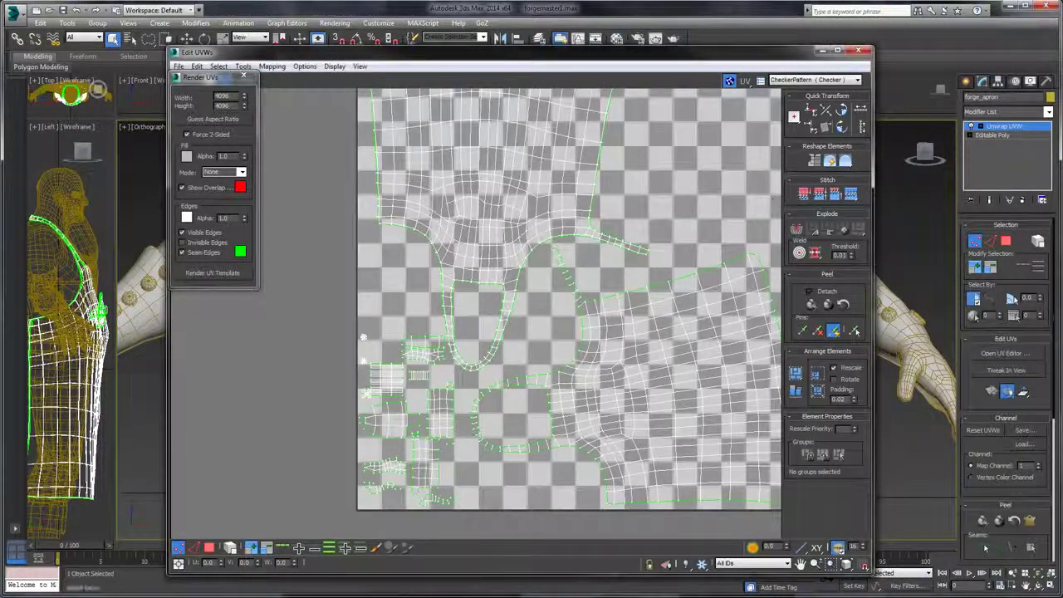
{"action": "left_click_drag", "start_coordinate": [1062, 135], "coordinate": [763, 61]}
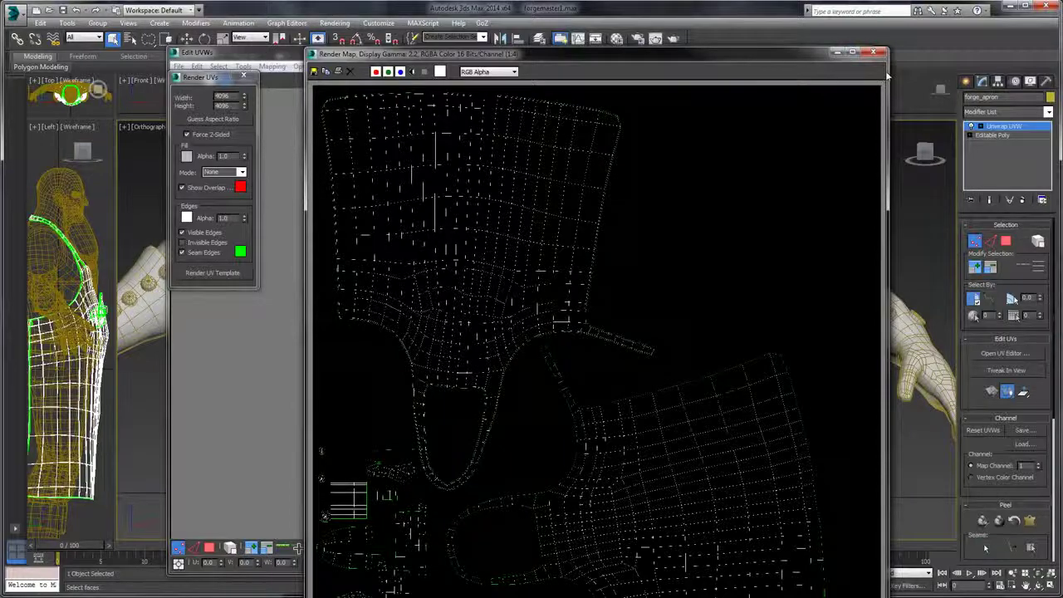
{"action": "left_click_drag", "start_coordinate": [889, 73], "coordinate": [977, 77]}
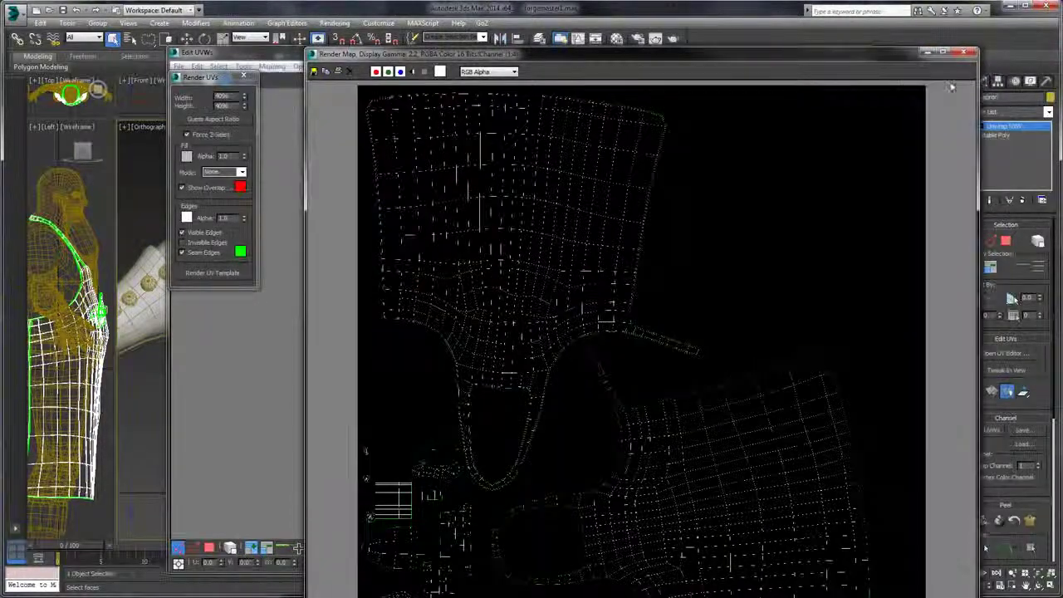
- Start saving the rendered UV map and browse to the Texture Bakes folder within 1_Working
{"action": "left_click_drag", "start_coordinate": [818, 60], "coordinate": [754, 40]}
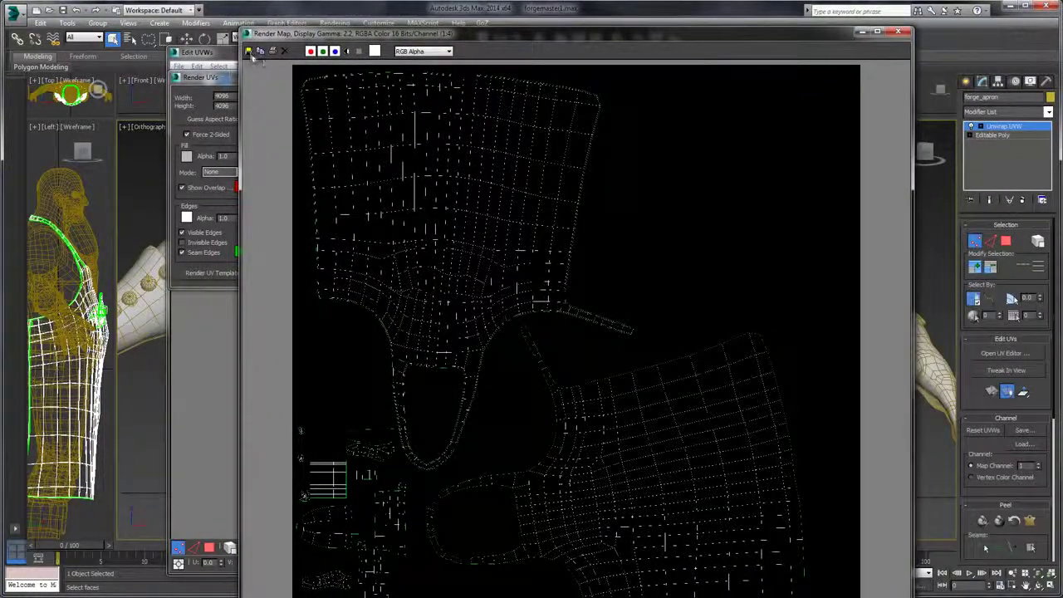
{"action": "left_click", "coordinate": [249, 51]}
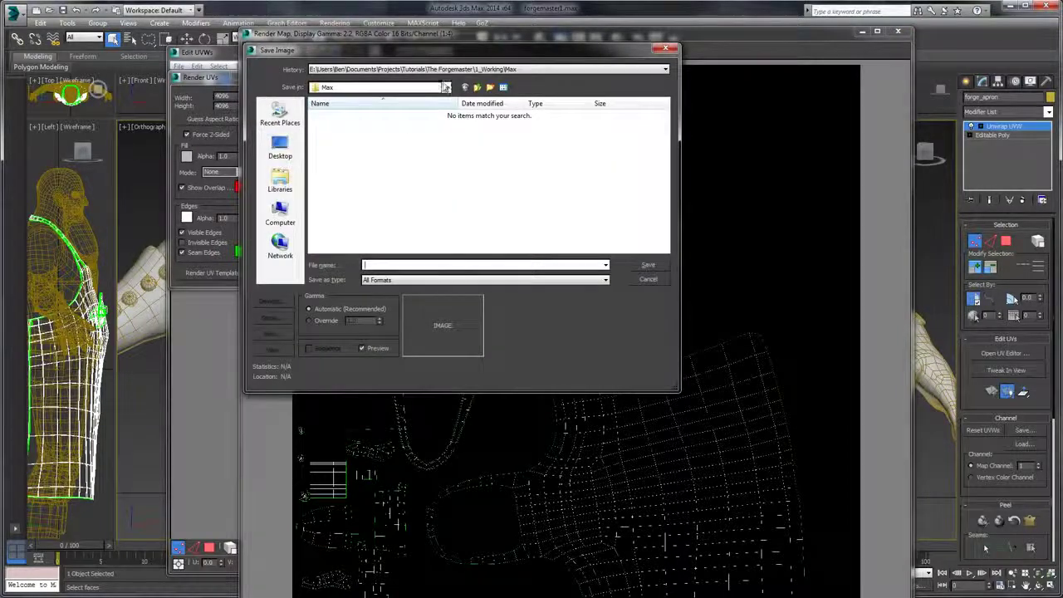
{"action": "left_click", "coordinate": [447, 88]}
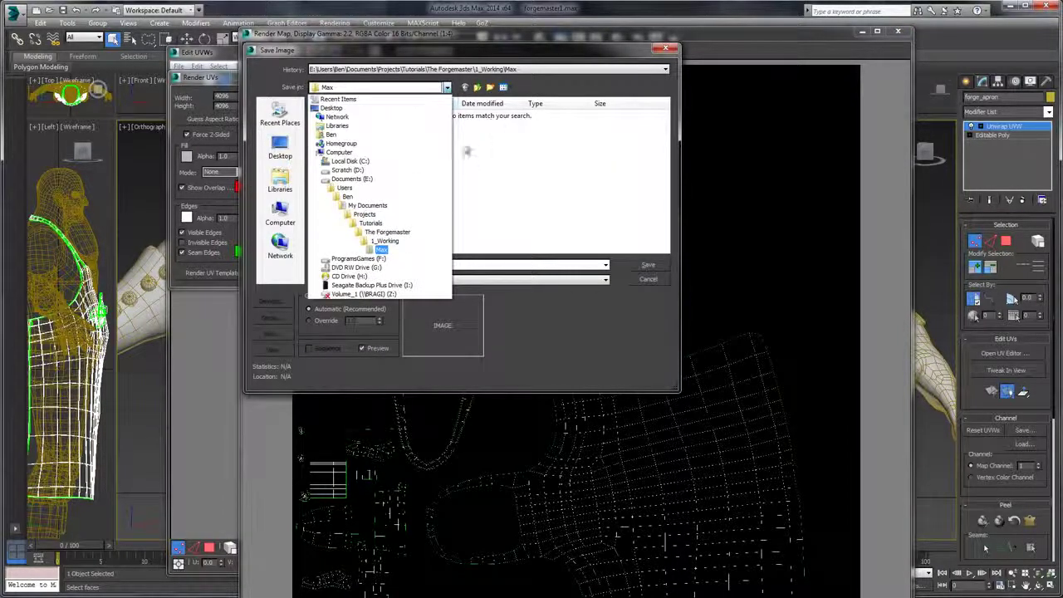
{"action": "left_click", "coordinate": [478, 56]}
{"action": "left_click", "coordinate": [447, 87]}
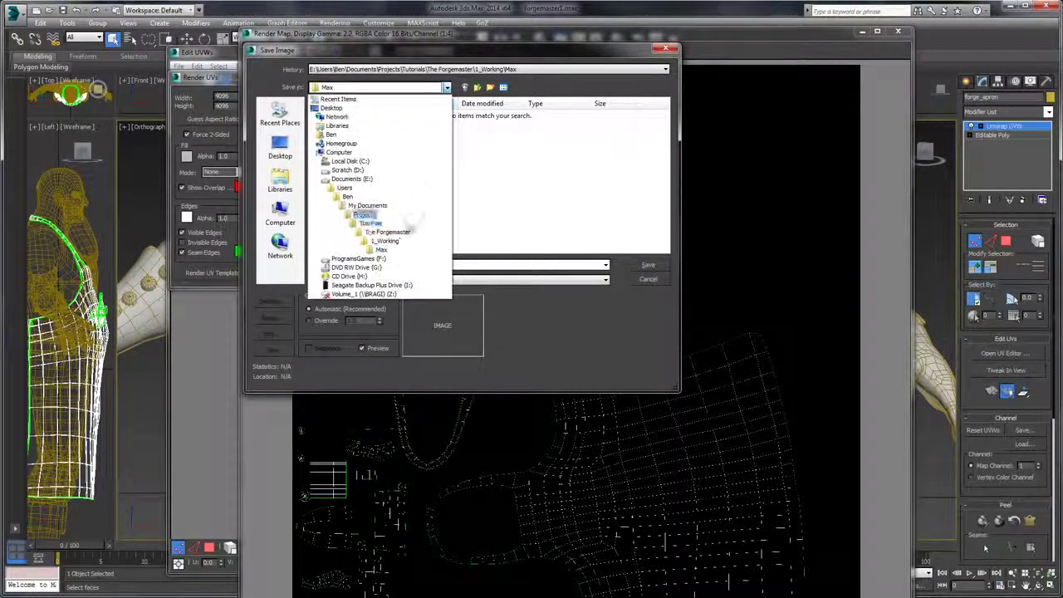
{"action": "left_click", "coordinate": [391, 242]}
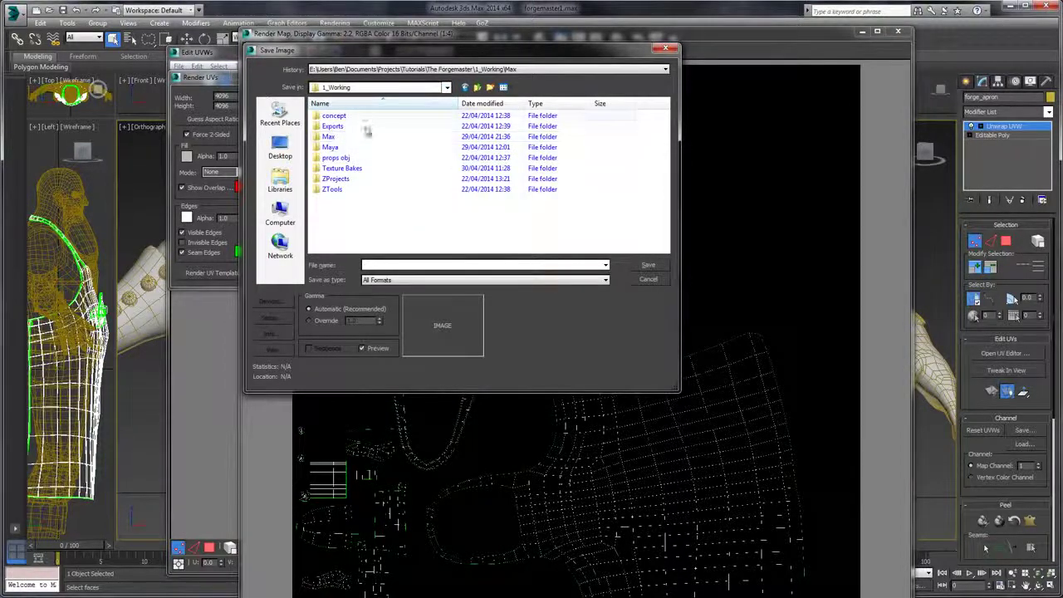
{"action": "double_click", "coordinate": [350, 171]}
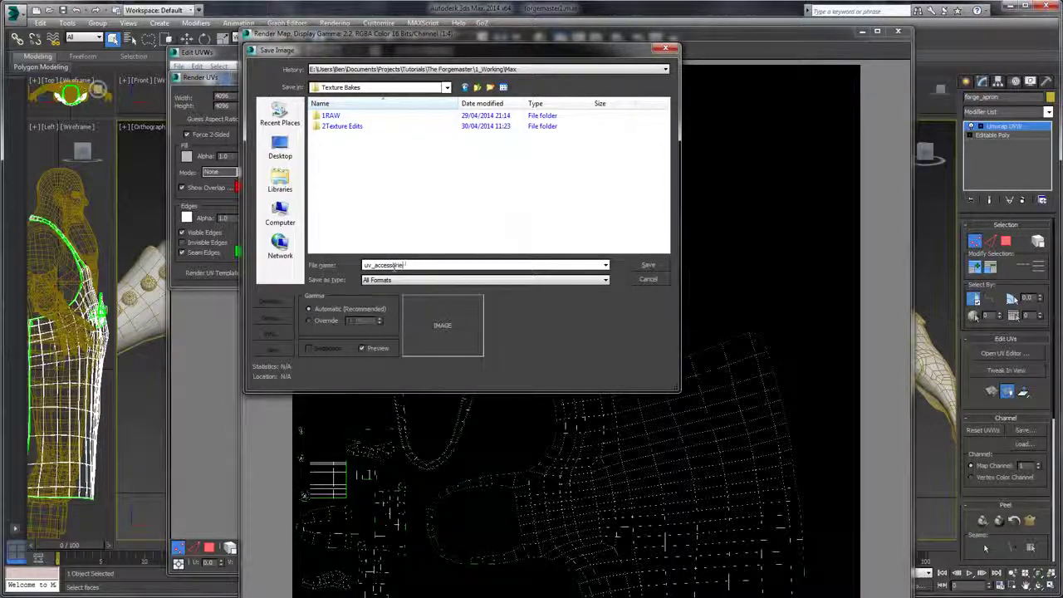
- Save the map as a JPEG file named uv_accessories with the quality at 95
{"action": "left_click", "coordinate": [418, 282]}
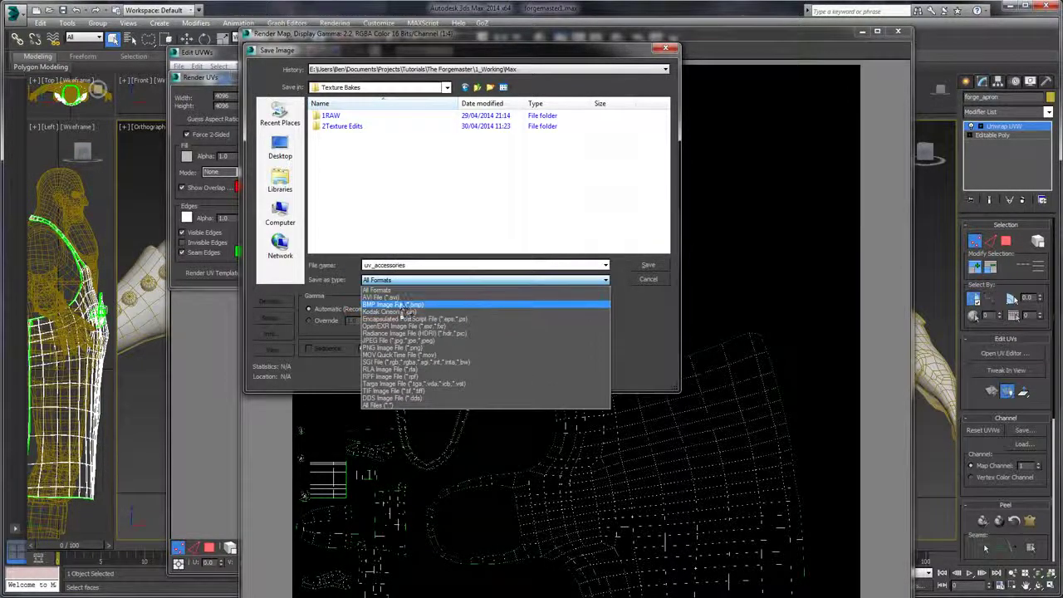
{"action": "left_click", "coordinate": [379, 341]}
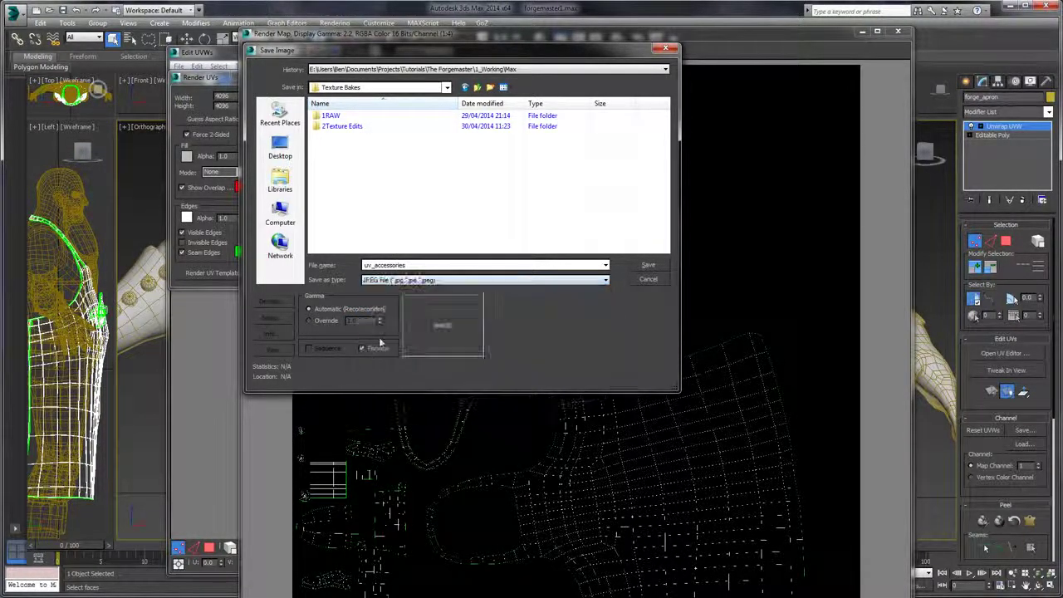
{"action": "left_click", "coordinate": [646, 266]}
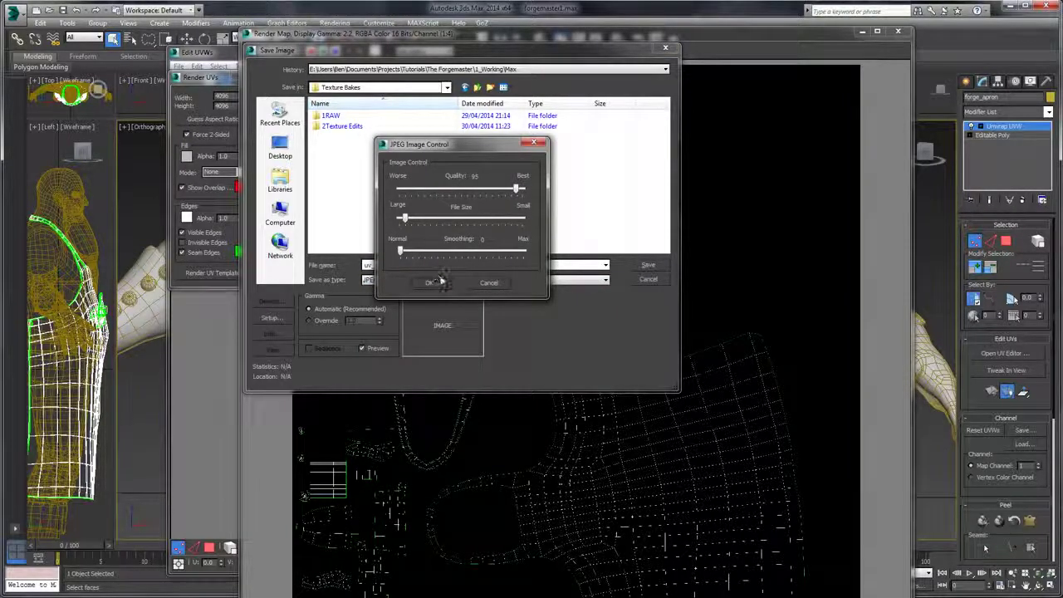
{"action": "left_click", "coordinate": [431, 283]}
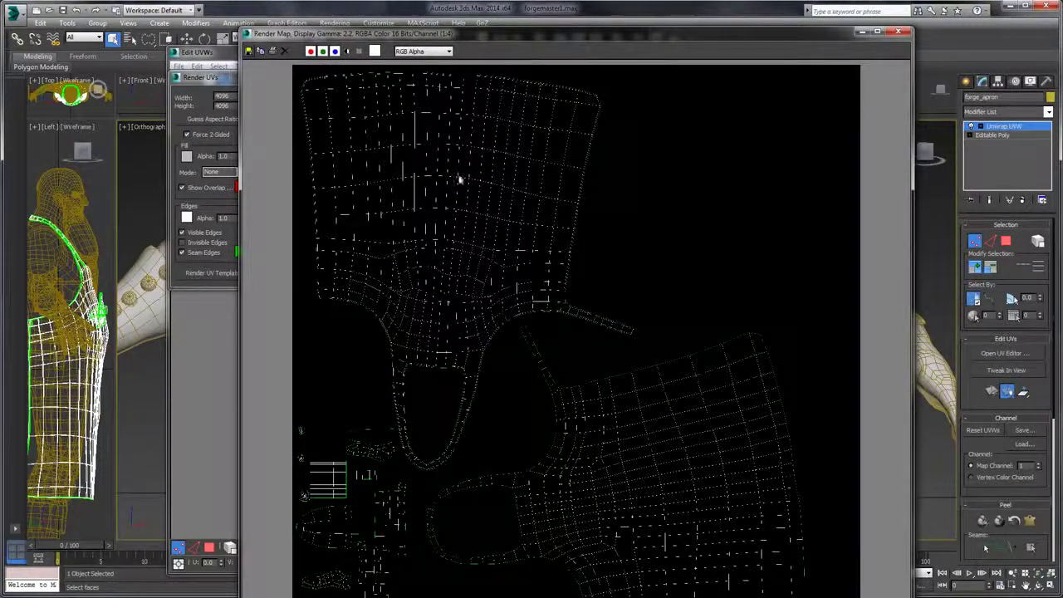
- Close the rendered map and the UV editor, leave the apron's Unwrap UVW modifier and select the character's body mesh
{"action": "left_click", "coordinate": [897, 33]}
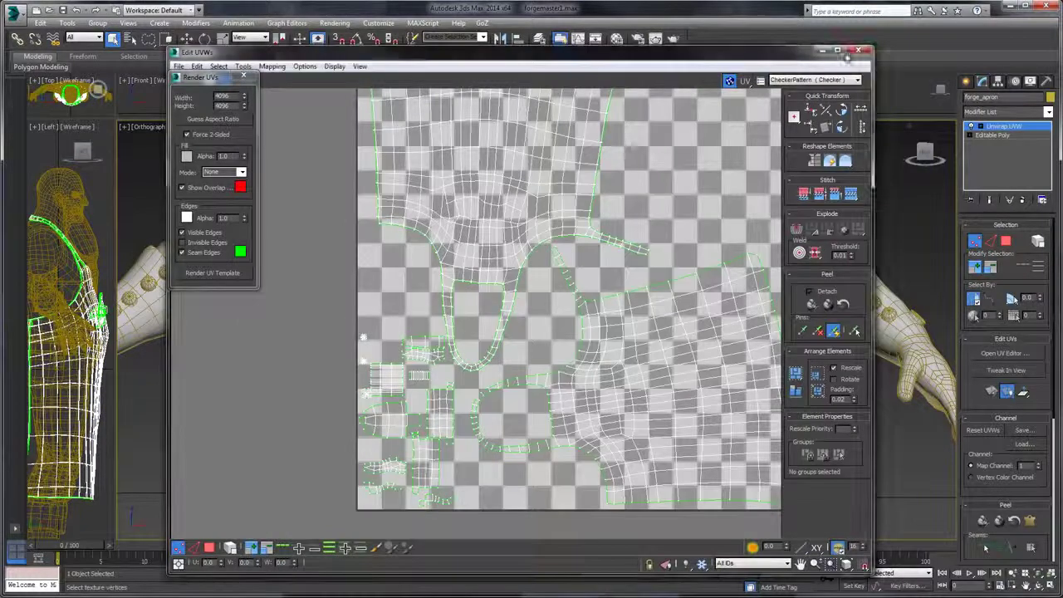
{"action": "left_click", "coordinate": [864, 51]}
{"action": "left_click", "coordinate": [1002, 127]}
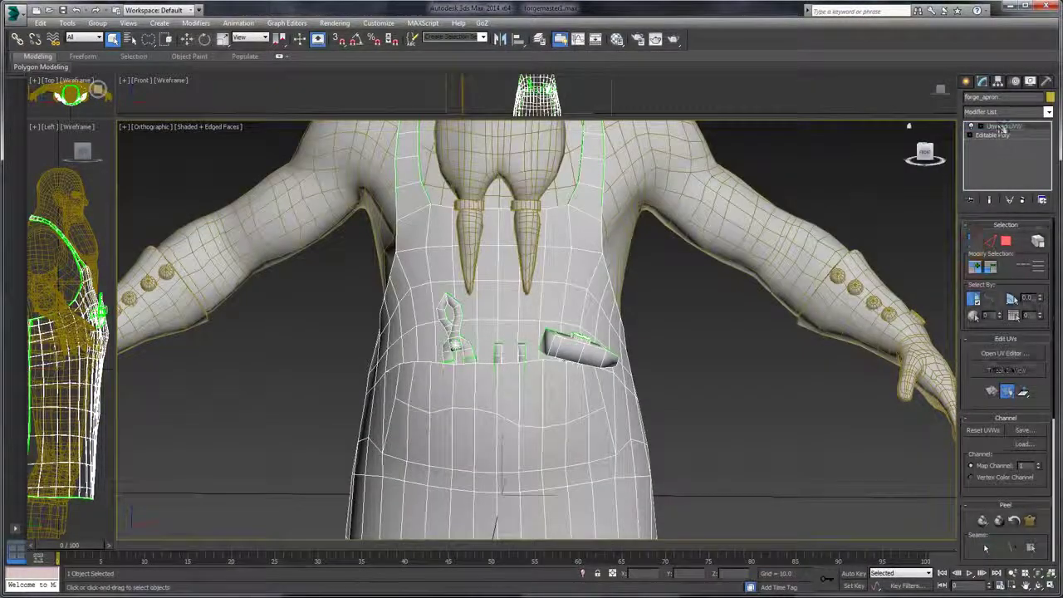
{"action": "left_click", "coordinate": [855, 288]}
- Hide all unselected objects so that only the body mesh is left in the scene
{"action": "left_click_drag", "start_coordinate": [901, 216], "coordinate": [787, 380]}
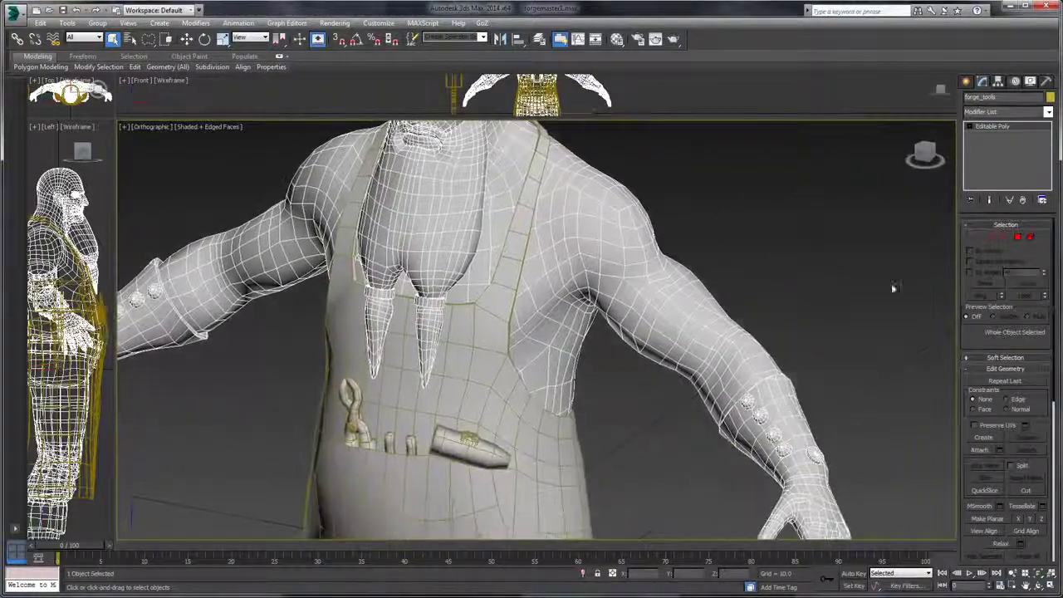
{"action": "left_click_drag", "start_coordinate": [815, 313], "coordinate": [761, 226]}
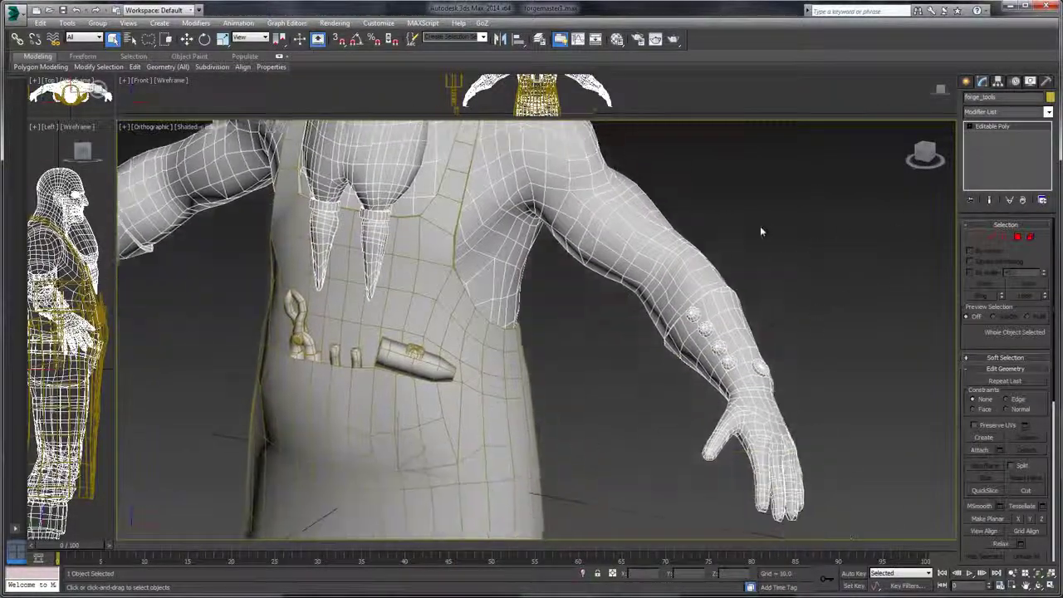
{"action": "scroll", "coordinate": [779, 259], "scroll_direction": "up", "scroll_amount": 3}
{"action": "left_click_drag", "start_coordinate": [714, 257], "coordinate": [816, 189]}
{"action": "left_click_drag", "start_coordinate": [595, 198], "coordinate": [646, 308]}
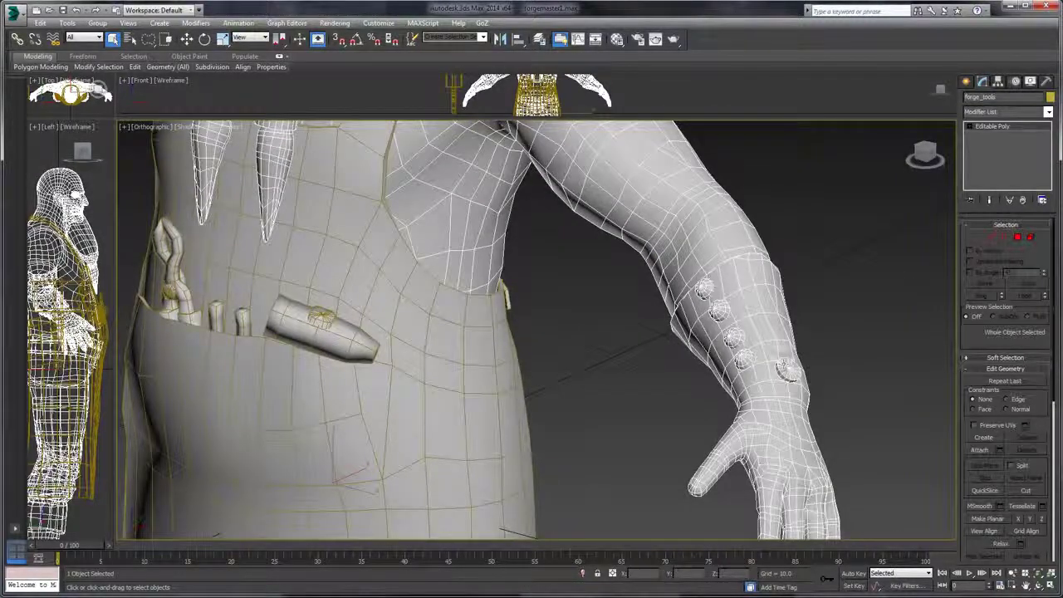
{"action": "left_click_drag", "start_coordinate": [646, 309], "coordinate": [681, 354]}
{"action": "right_click", "coordinate": [685, 308]}
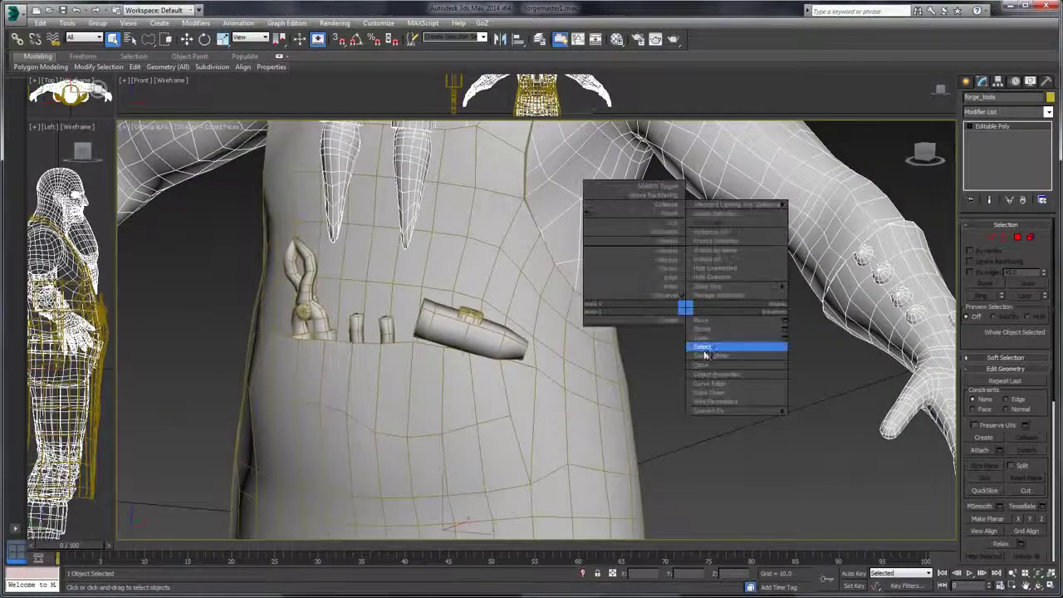
{"action": "left_click", "coordinate": [731, 268]}
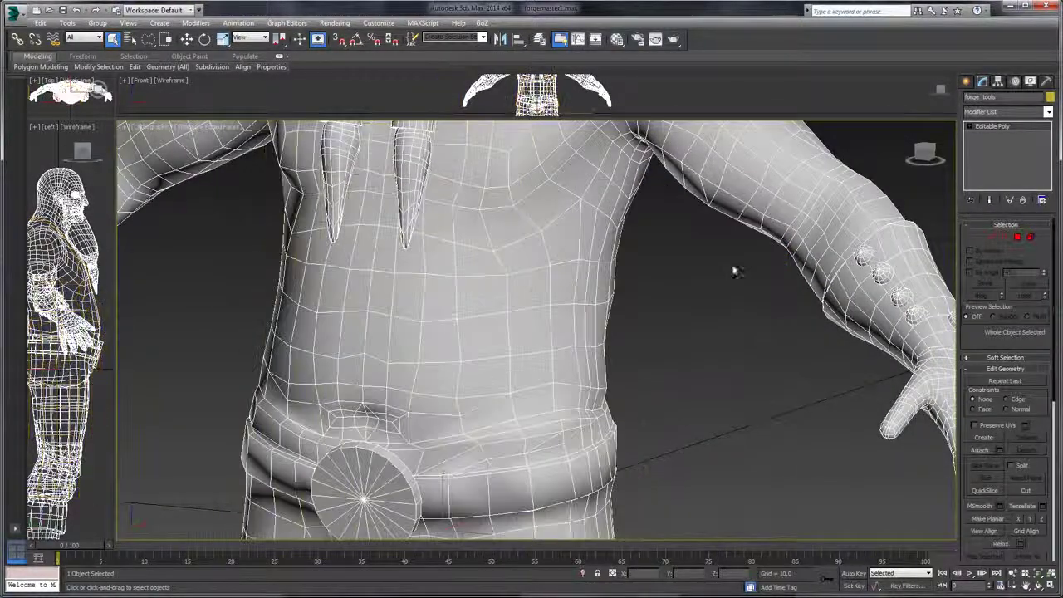
- Switch the body mesh to polygon level and select one triangular polygon on the round belt buckle
{"action": "scroll", "coordinate": [731, 263], "scroll_direction": "up", "scroll_amount": 3}
{"action": "left_click_drag", "start_coordinate": [731, 261], "coordinate": [698, 335]}
{"action": "left_click_drag", "start_coordinate": [752, 294], "coordinate": [666, 305]}
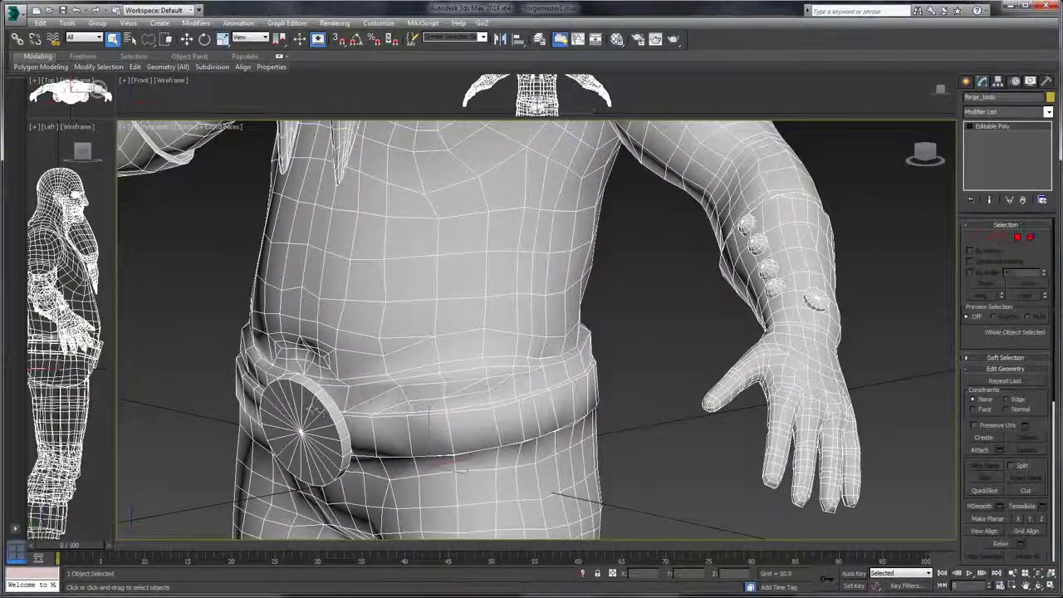
{"action": "left_click", "coordinate": [1016, 237]}
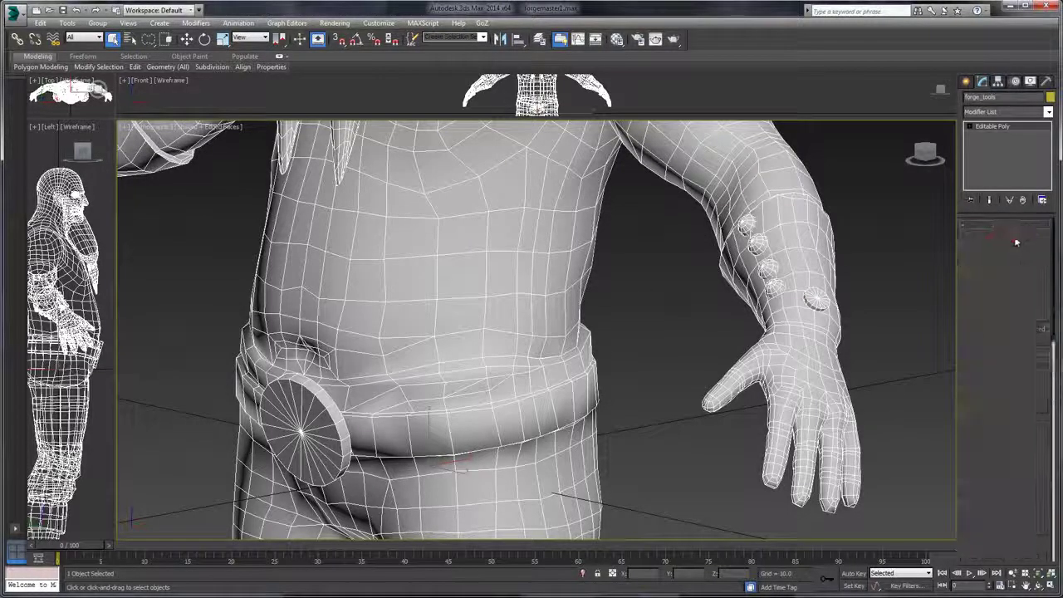
{"action": "left_click", "coordinate": [316, 405]}
{"action": "left_click_drag", "start_coordinate": [316, 406], "coordinate": [431, 358]}
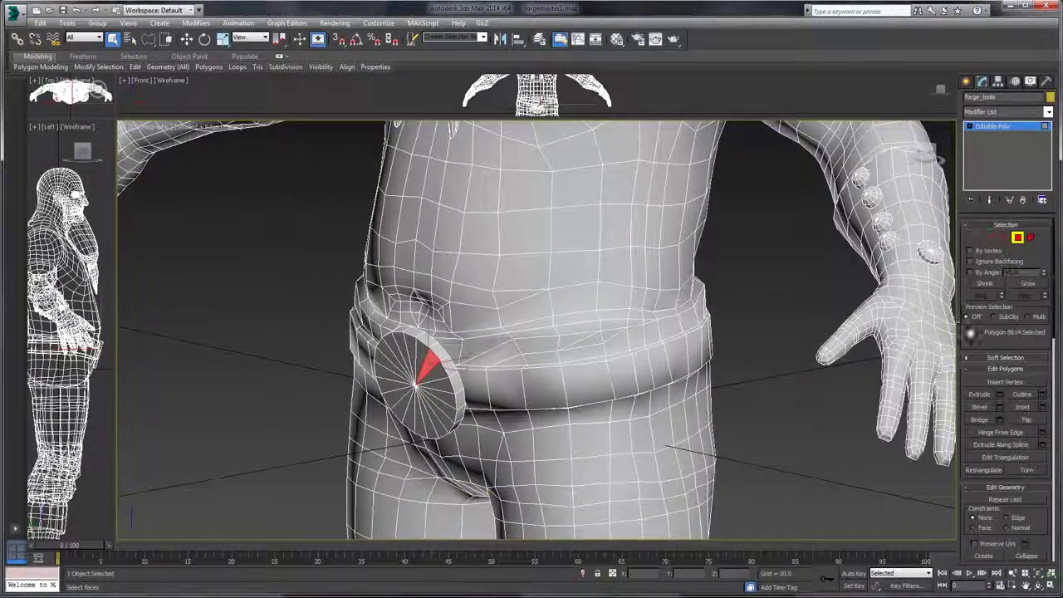
- Select all polygons that share the buckle polygon's material ID 2, uppertorso
{"action": "left_click_drag", "start_coordinate": [969, 337], "coordinate": [1001, 88]}
{"action": "scroll", "coordinate": [991, 373], "scroll_direction": "down", "scroll_amount": 3}
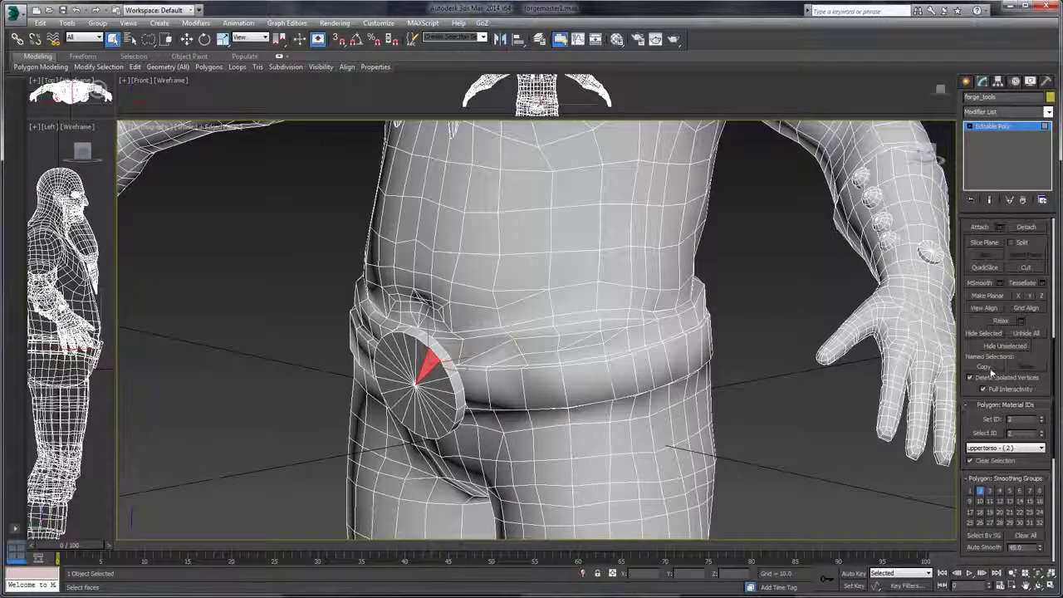
{"action": "left_click", "coordinate": [984, 433]}
{"action": "scroll", "coordinate": [766, 342], "scroll_direction": "down", "scroll_amount": 10}
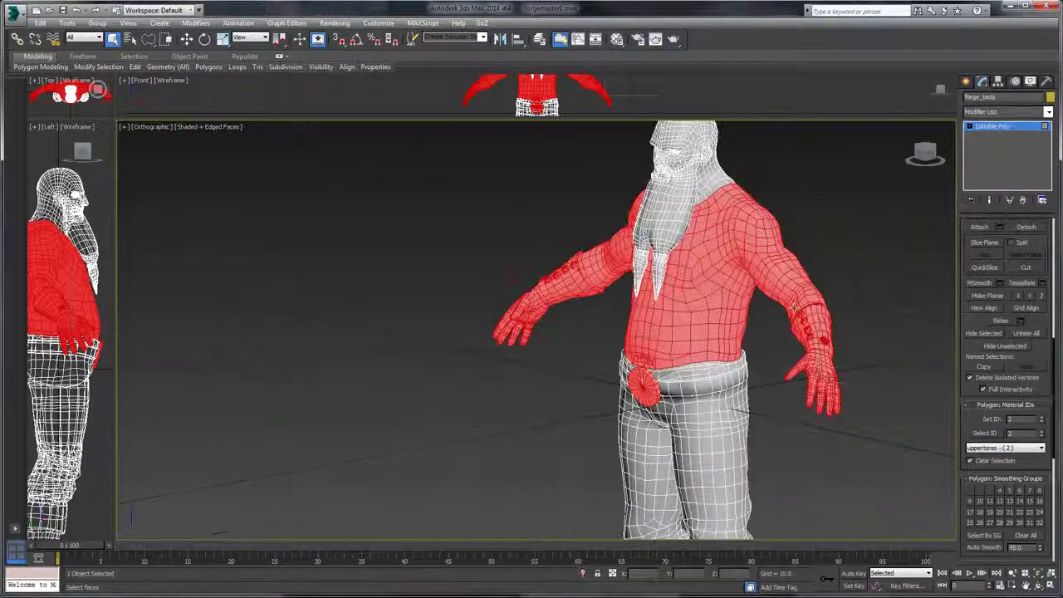
- Add an Unwrap UVW modifier to the selected upper torso polygons
{"action": "left_click_drag", "start_coordinate": [861, 236], "coordinate": [843, 277]}
{"action": "scroll", "coordinate": [843, 276], "scroll_direction": "up", "scroll_amount": 2}
{"action": "left_click_drag", "start_coordinate": [911, 303], "coordinate": [910, 250]}
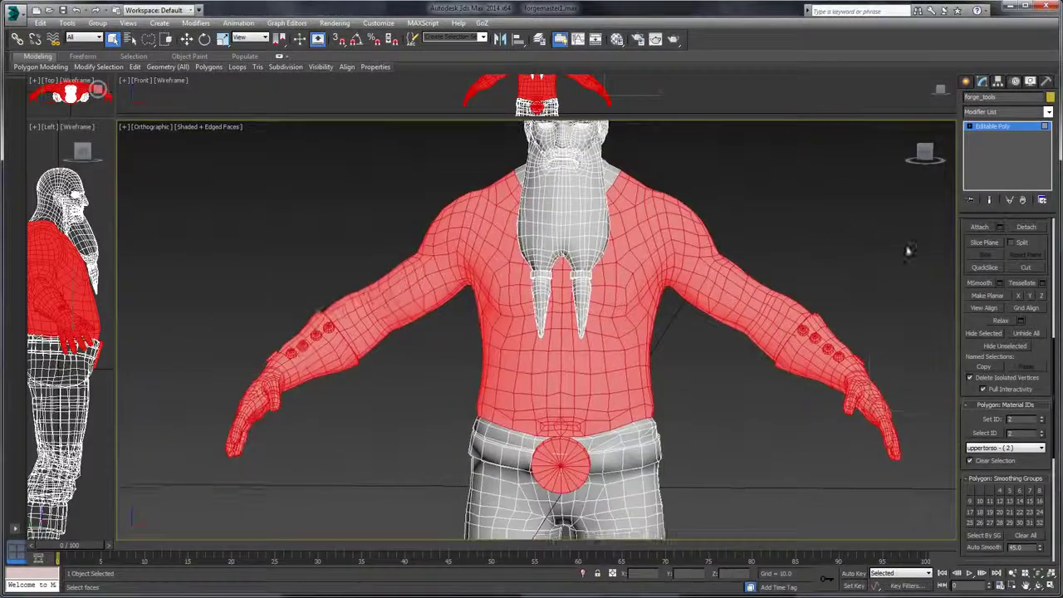
{"action": "left_click", "coordinate": [1022, 112]}
{"action": "scroll", "coordinate": [1002, 472], "scroll_direction": "down", "scroll_amount": 14}
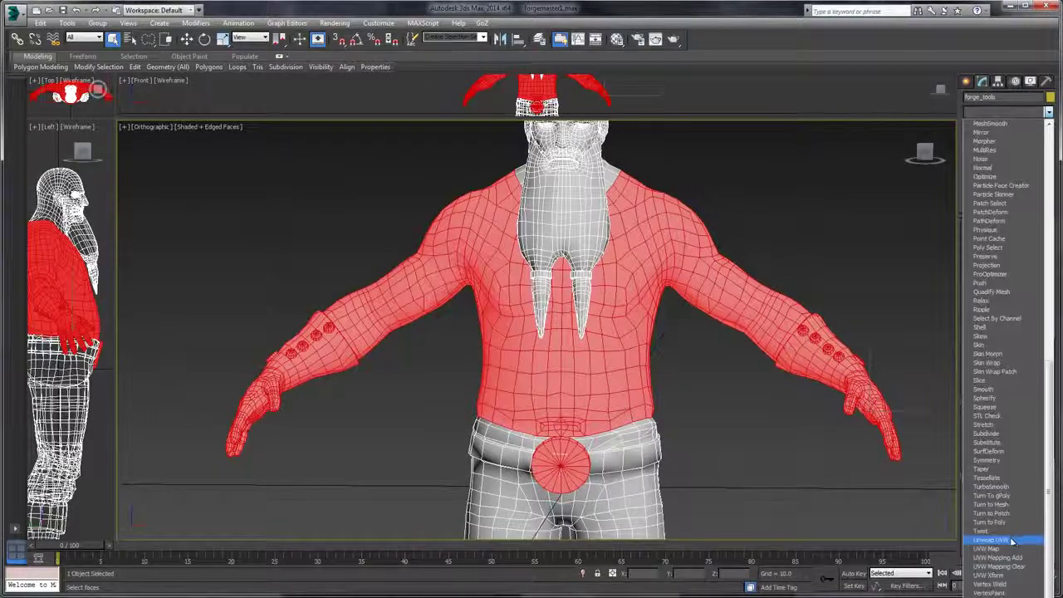
{"action": "left_click", "coordinate": [1014, 548]}
{"action": "left_click_drag", "start_coordinate": [789, 478], "coordinate": [783, 441]}
{"action": "scroll", "coordinate": [782, 435], "scroll_direction": "up", "scroll_amount": 5}
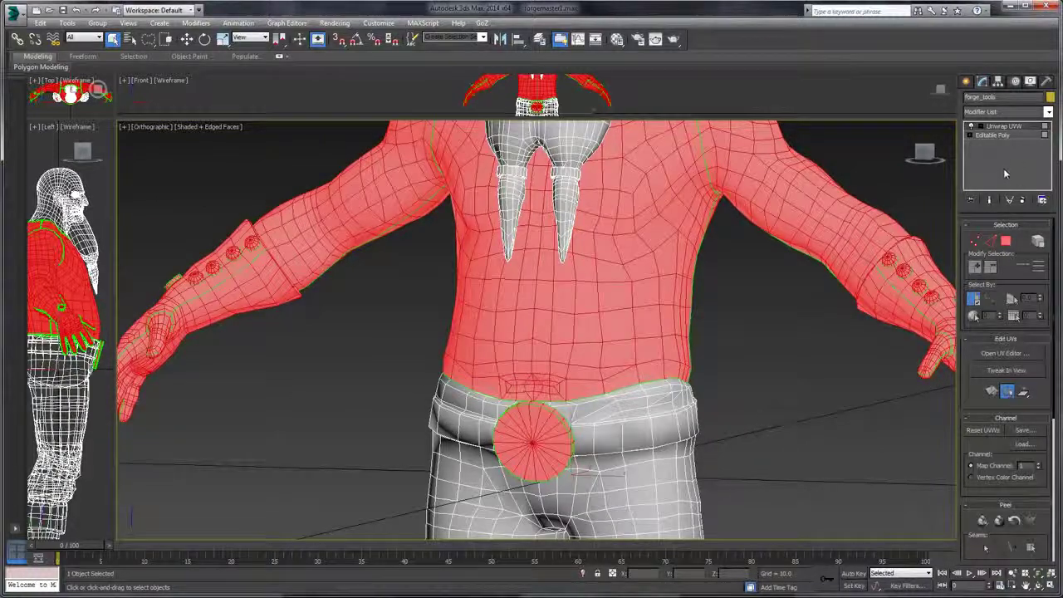
- Open the upper torso's UV layout in the UV editor and enlarge the editor window
{"action": "left_click", "coordinate": [1006, 353]}
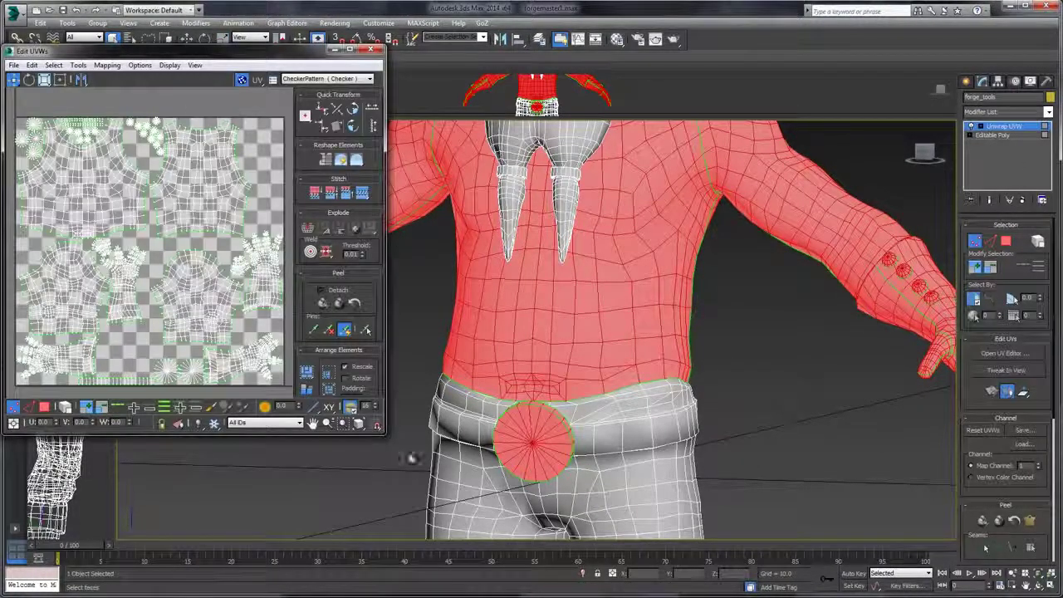
{"action": "left_click_drag", "start_coordinate": [378, 427], "coordinate": [693, 518]}
{"action": "left_click_drag", "start_coordinate": [525, 370], "coordinate": [544, 297]}
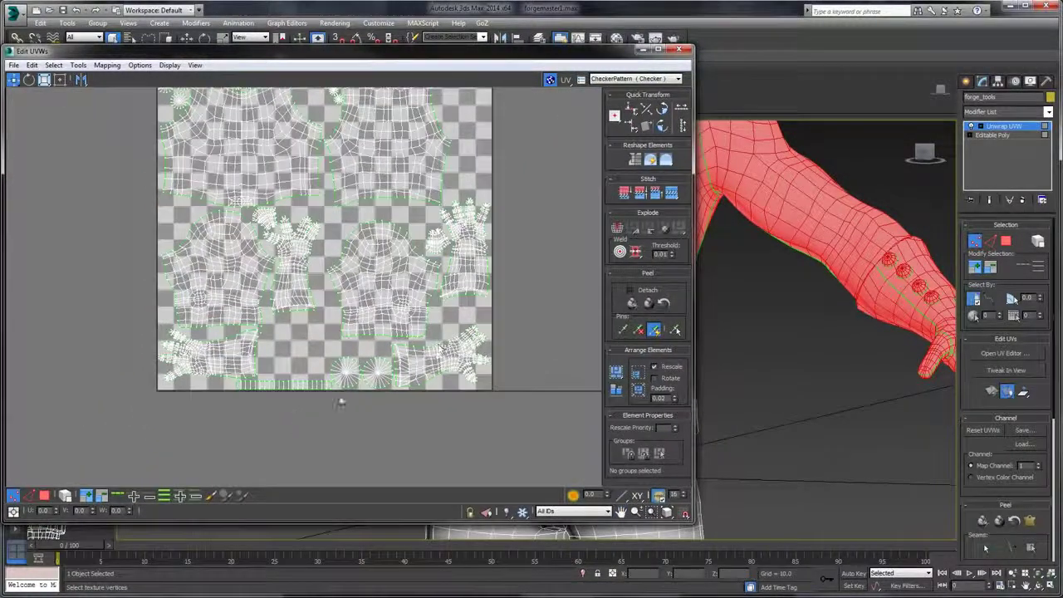
- Examine the round buckle islands at the layout's lower edge and the small button and disc islands along its upper edge
{"action": "scroll", "coordinate": [270, 429], "scroll_direction": "up", "scroll_amount": 4}
{"action": "left_click_drag", "start_coordinate": [456, 275], "coordinate": [404, 290]}
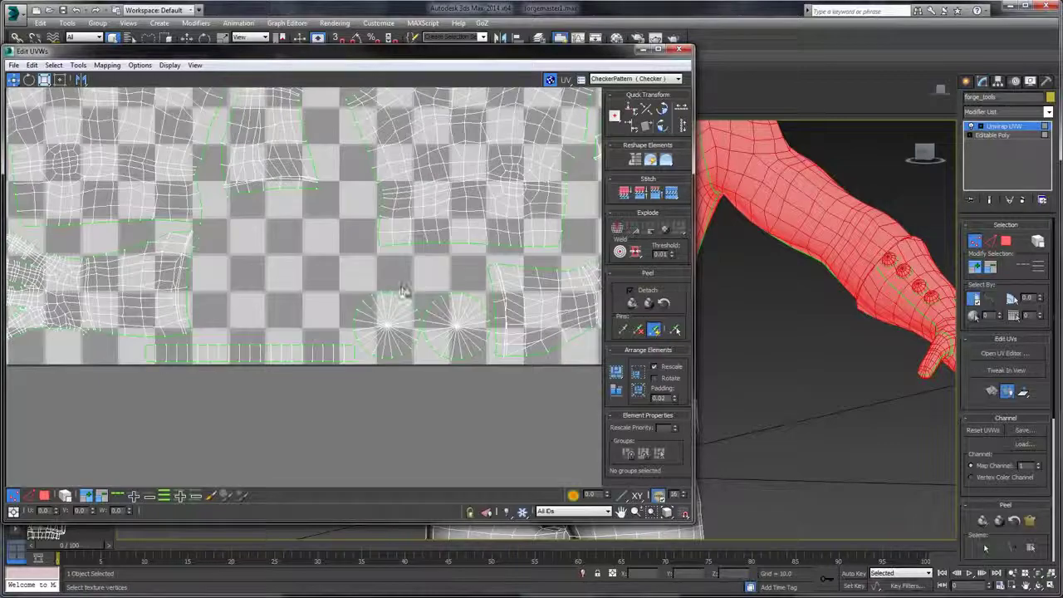
{"action": "scroll", "coordinate": [443, 284], "scroll_direction": "down", "scroll_amount": 8}
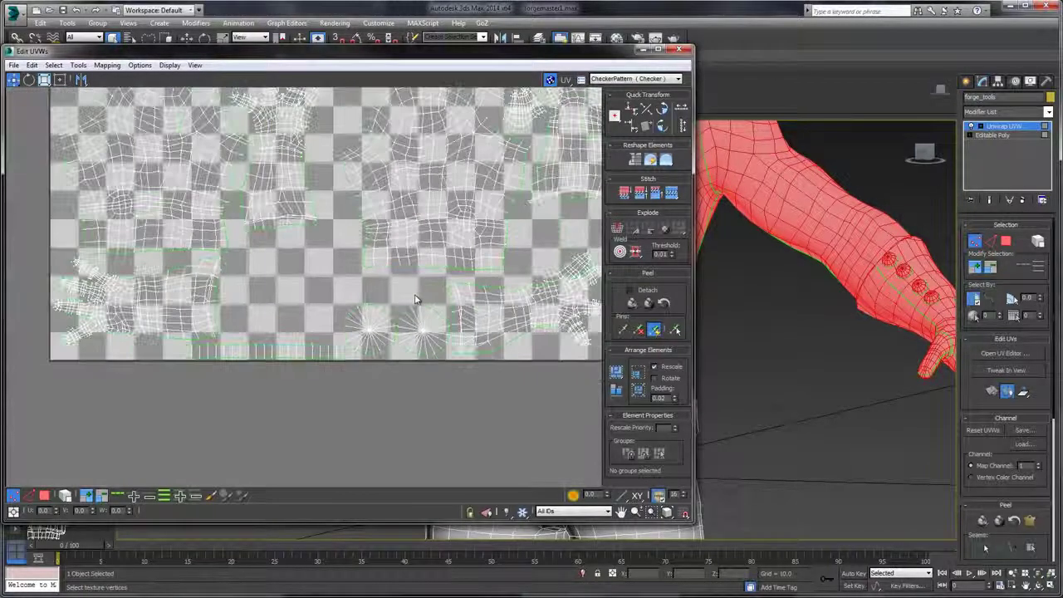
{"action": "scroll", "coordinate": [326, 305], "scroll_direction": "up", "scroll_amount": 5}
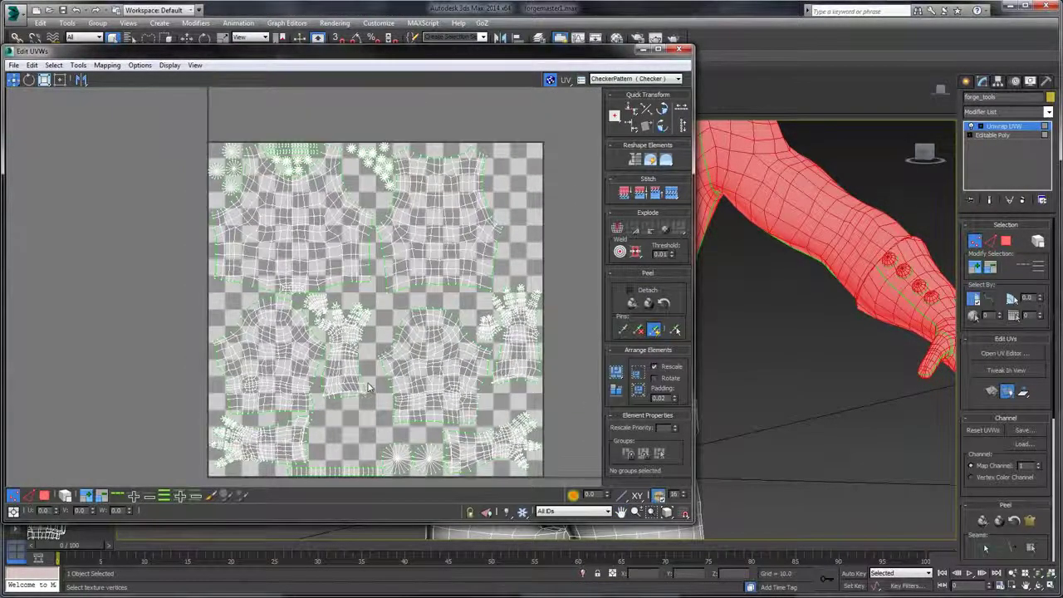
{"action": "scroll", "coordinate": [334, 238], "scroll_direction": "up", "scroll_amount": 5}
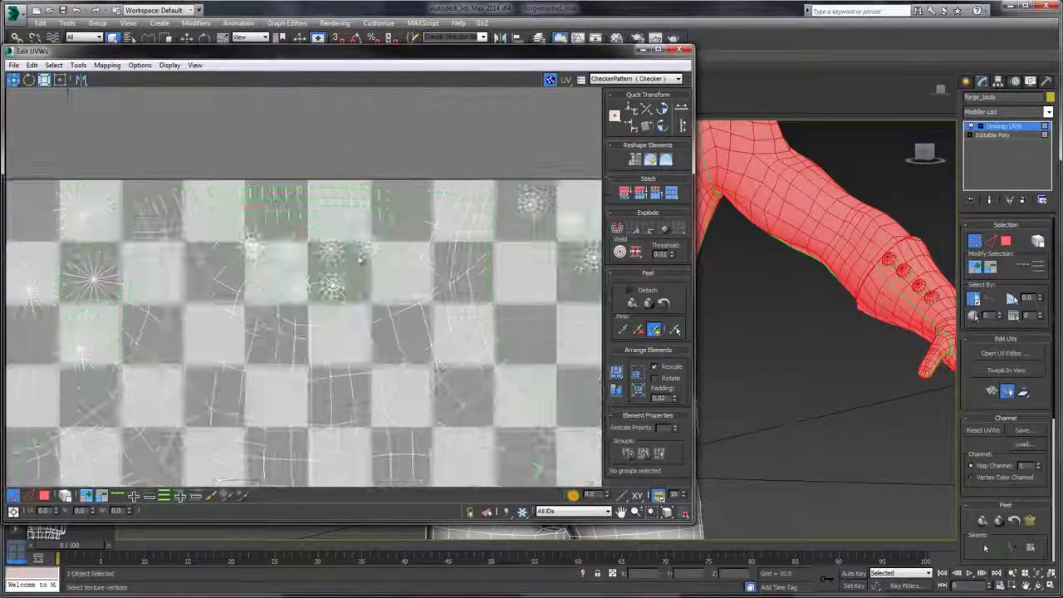
{"action": "scroll", "coordinate": [357, 250], "scroll_direction": "up", "scroll_amount": 1}
{"action": "left_click_drag", "start_coordinate": [363, 239], "coordinate": [351, 267]}
{"action": "scroll", "coordinate": [351, 266], "scroll_direction": "down", "scroll_amount": 1}
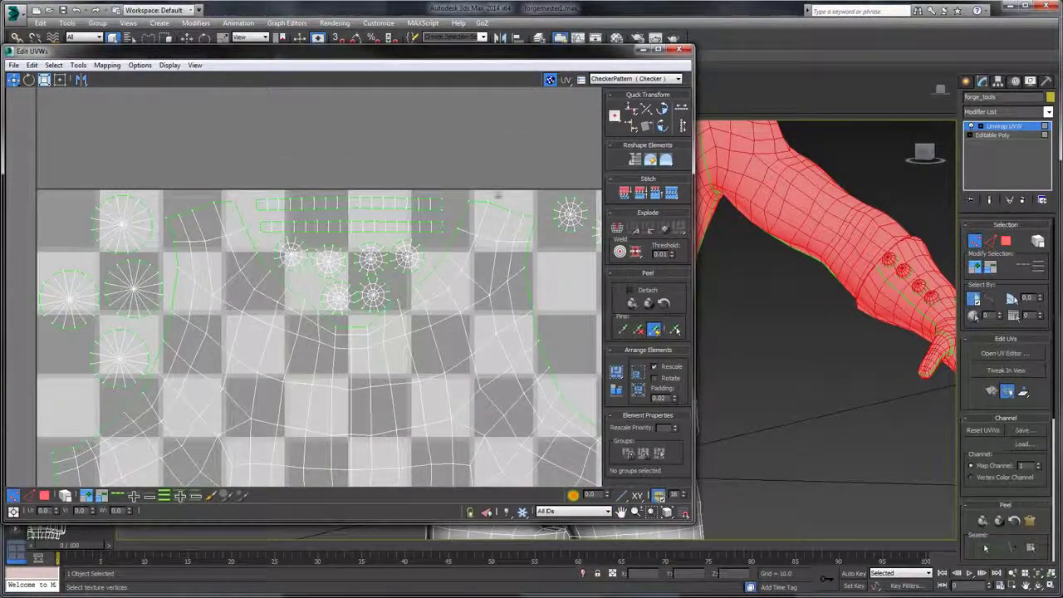
{"action": "scroll", "coordinate": [447, 294], "scroll_direction": "down", "scroll_amount": 3}
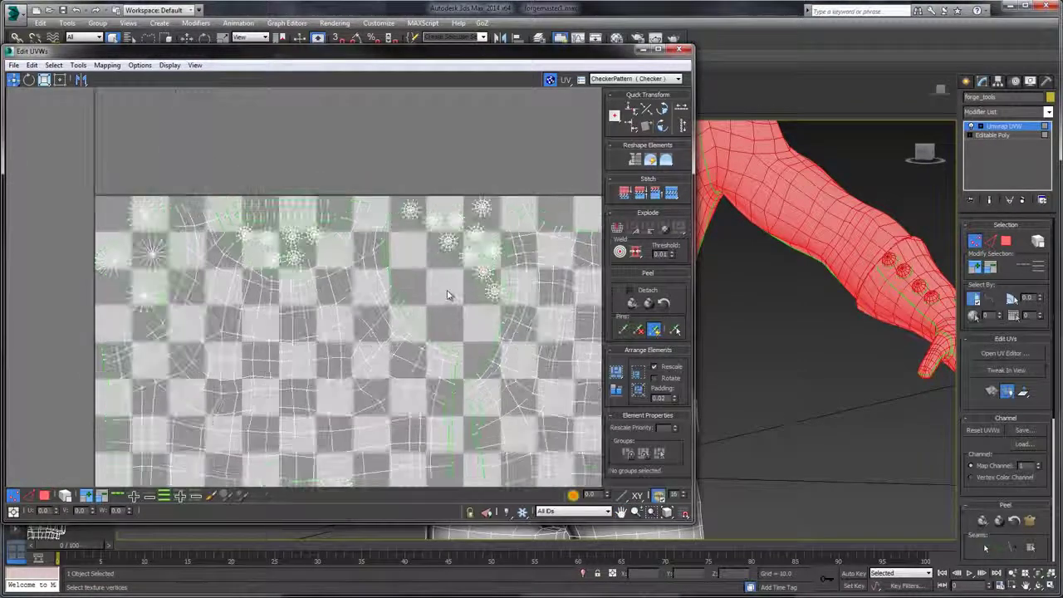
{"action": "left_click_drag", "start_coordinate": [180, 255], "coordinate": [272, 242]}
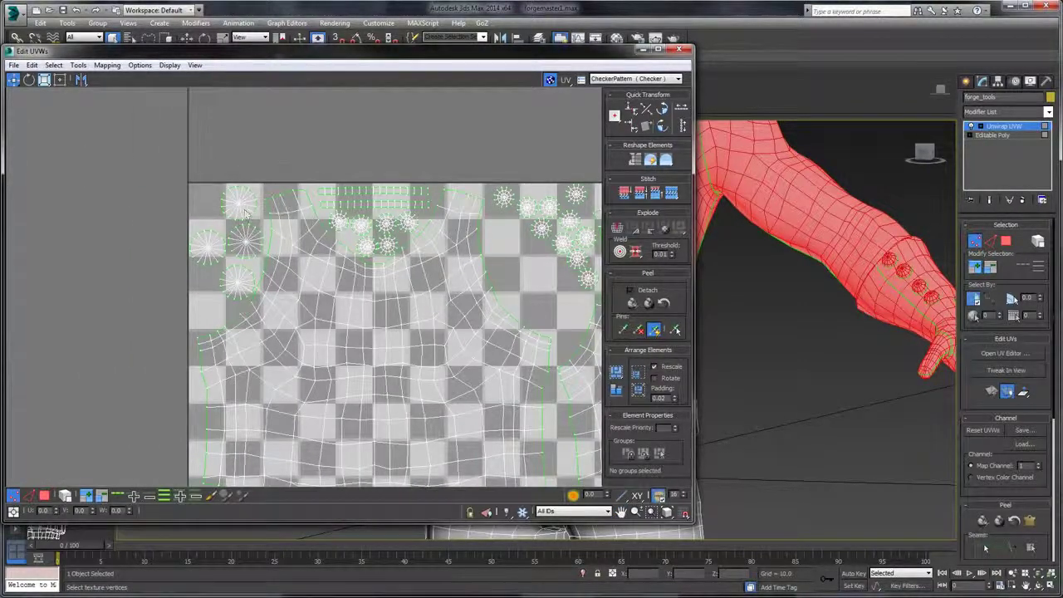
{"action": "scroll", "coordinate": [247, 214], "scroll_direction": "up", "scroll_amount": 3}
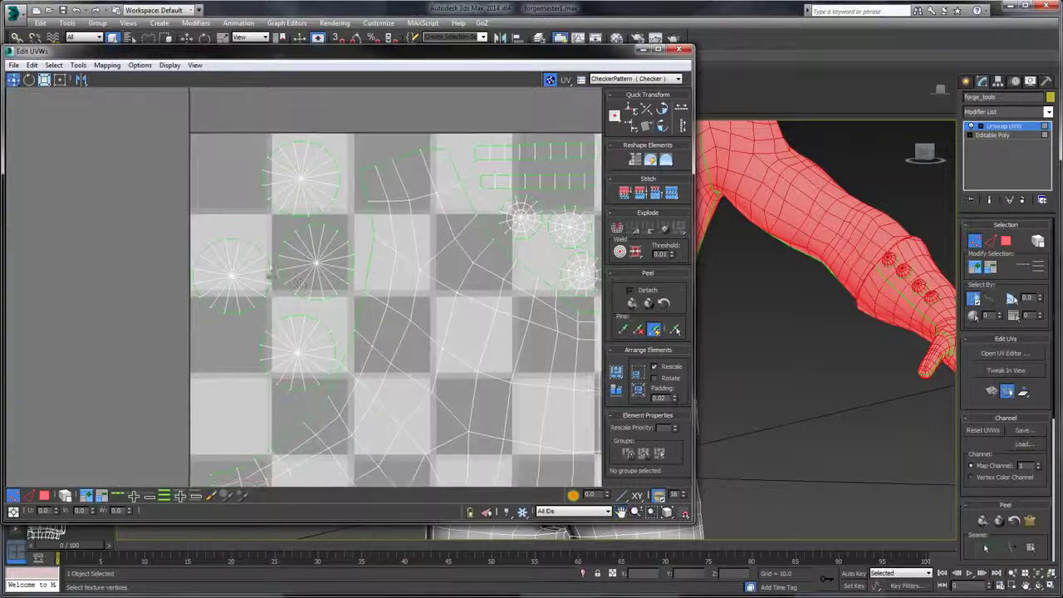
- Switch to polygon selection and move the uppermost large disc island into the UV layout's upper-left corner
{"action": "scroll", "coordinate": [269, 274], "scroll_direction": "down", "scroll_amount": 3}
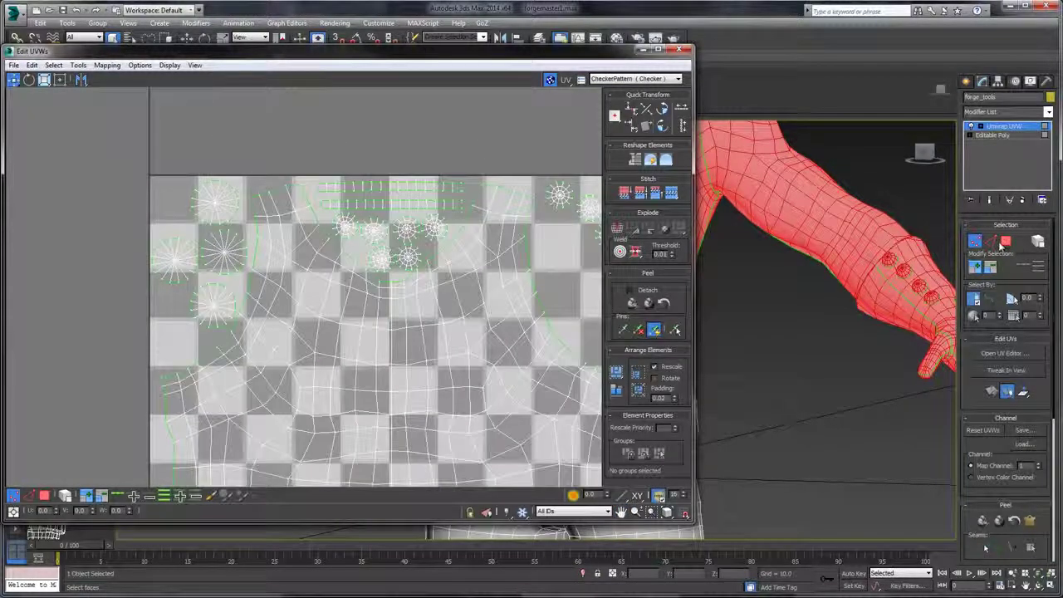
{"action": "left_click", "coordinate": [1005, 241]}
{"action": "left_click_drag", "start_coordinate": [221, 163], "coordinate": [316, 178]}
{"action": "left_click", "coordinate": [316, 178]}
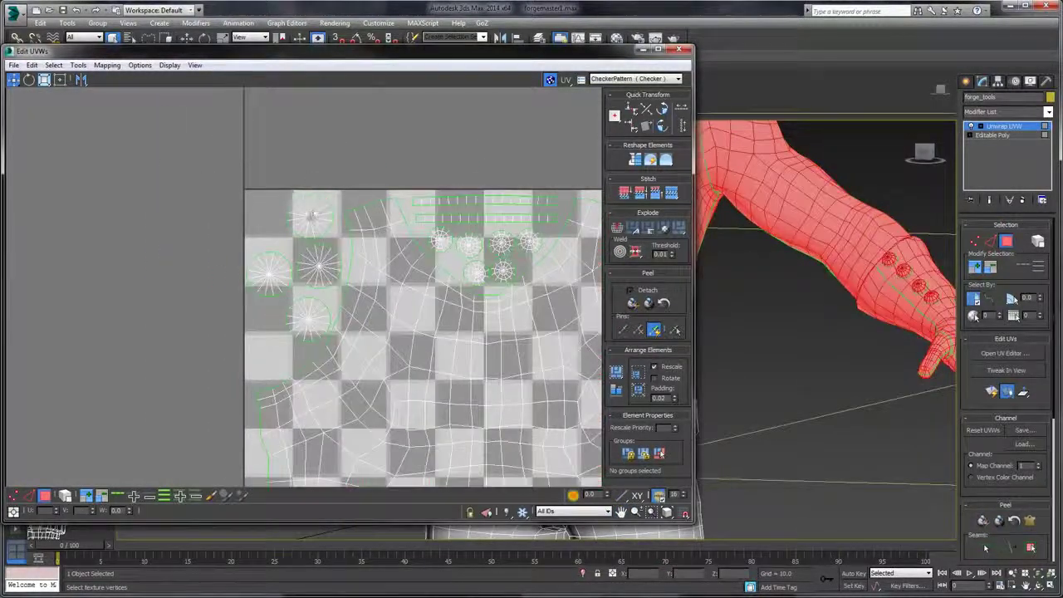
{"action": "scroll", "coordinate": [312, 214], "scroll_direction": "up", "scroll_amount": 2}
{"action": "left_click_drag", "start_coordinate": [352, 253], "coordinate": [355, 257]}
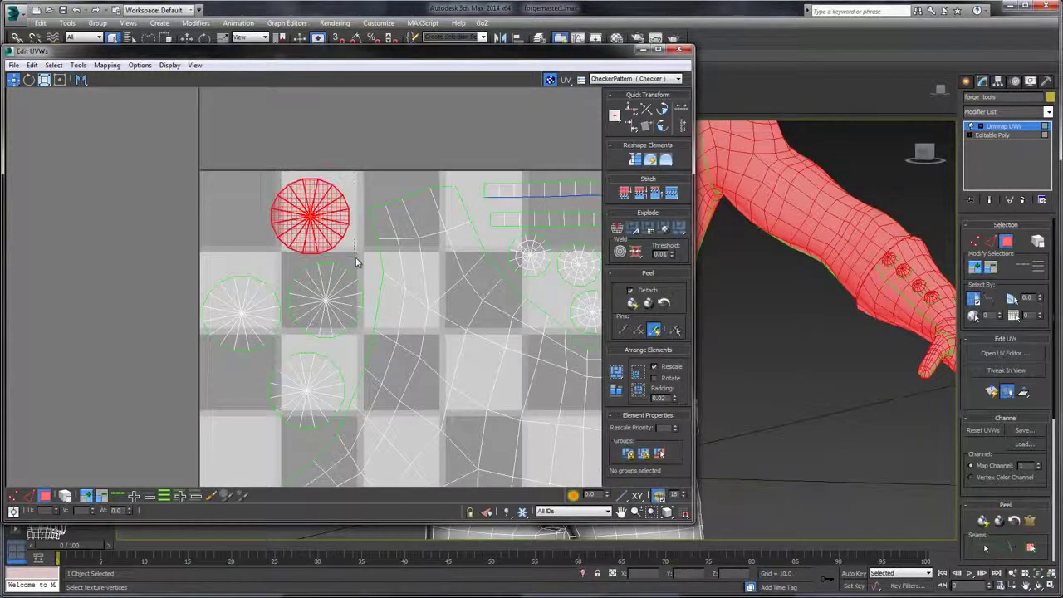
{"action": "left_click_drag", "start_coordinate": [328, 211], "coordinate": [269, 221]}
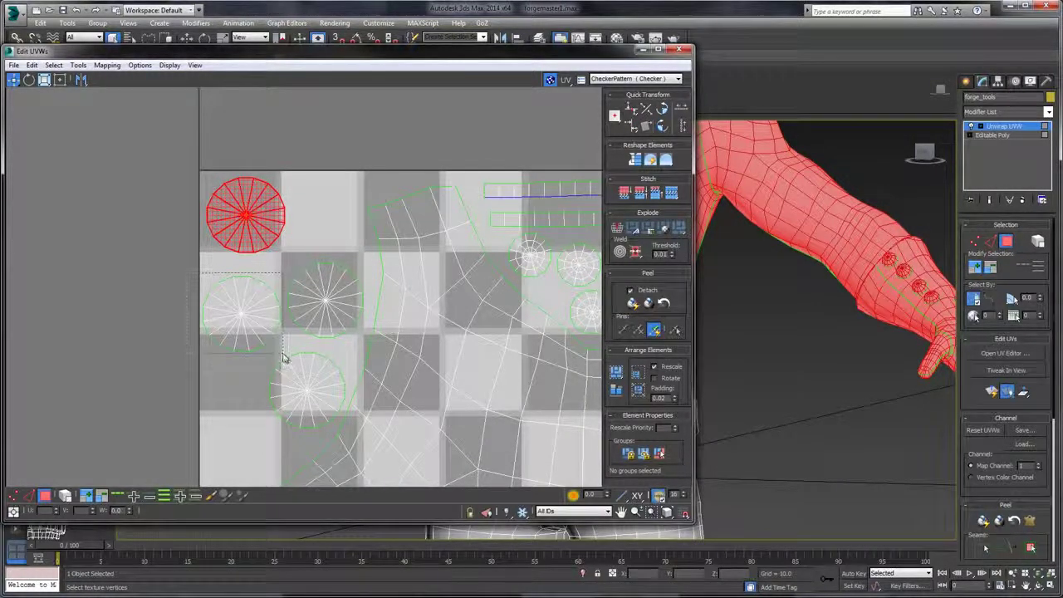
- Arrange the other three large disc islands in a compact group around and below the corner disc
{"action": "left_click_drag", "start_coordinate": [284, 354], "coordinate": [283, 356]}
{"action": "left_click_drag", "start_coordinate": [253, 320], "coordinate": [259, 309]}
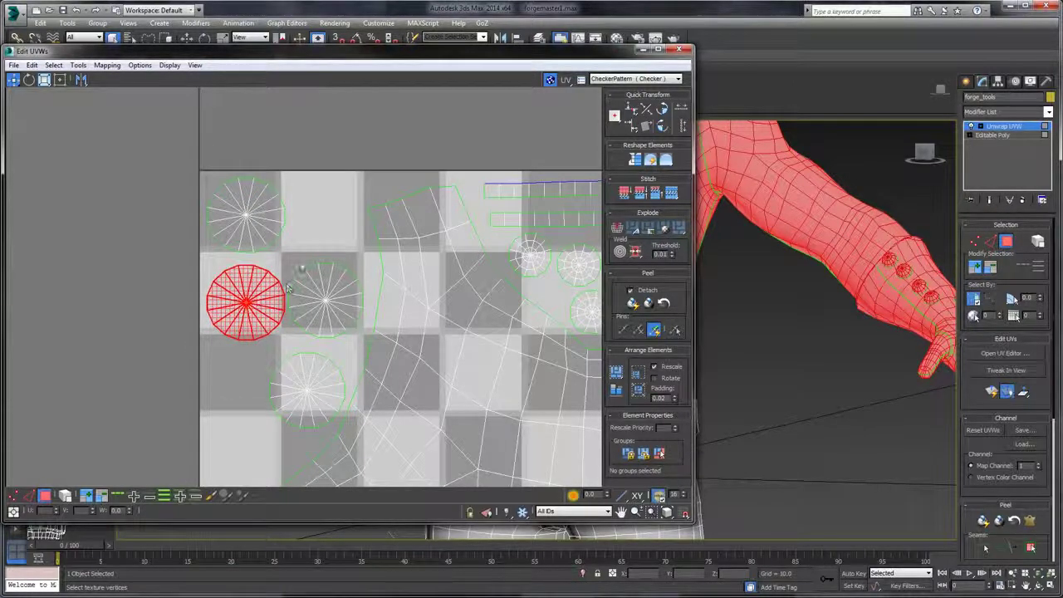
{"action": "mouse_move", "coordinate": [334, 295]}
{"action": "left_mouse_down"}
{"action": "mouse_move", "coordinate": [309, 341]}
{"action": "mouse_move", "coordinate": [245, 384]}
{"action": "mouse_move", "coordinate": [244, 397]}
{"action": "mouse_move", "coordinate": [304, 385]}
{"action": "mouse_move", "coordinate": [318, 275]}
{"action": "mouse_move", "coordinate": [339, 293]}
{"action": "left_mouse_up"}
{"action": "scroll", "coordinate": [339, 292], "scroll_direction": "down", "scroll_amount": 10}
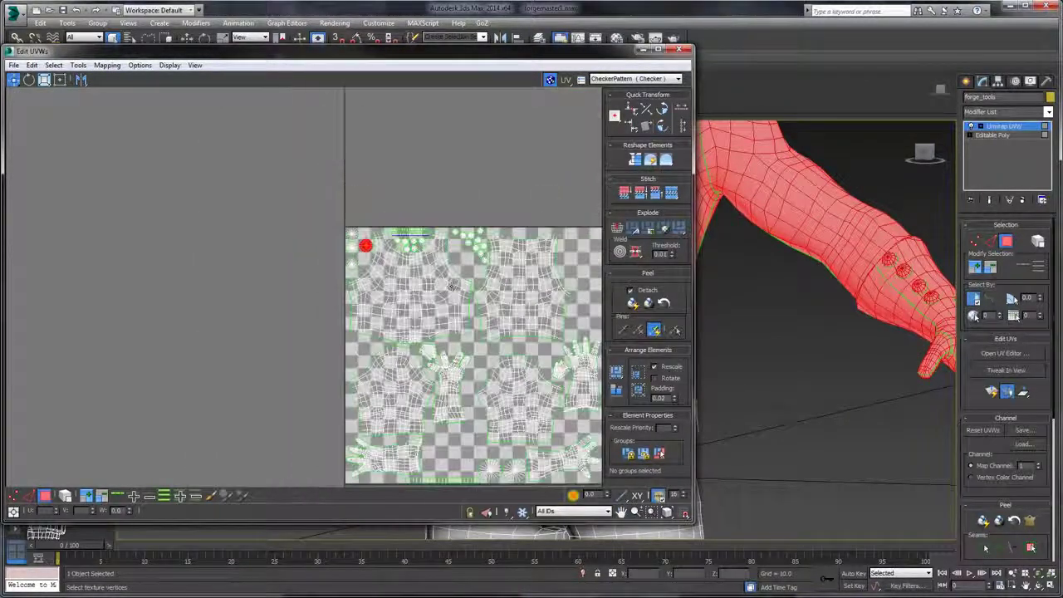
{"action": "scroll", "coordinate": [282, 263], "scroll_direction": "up", "scroll_amount": 5}
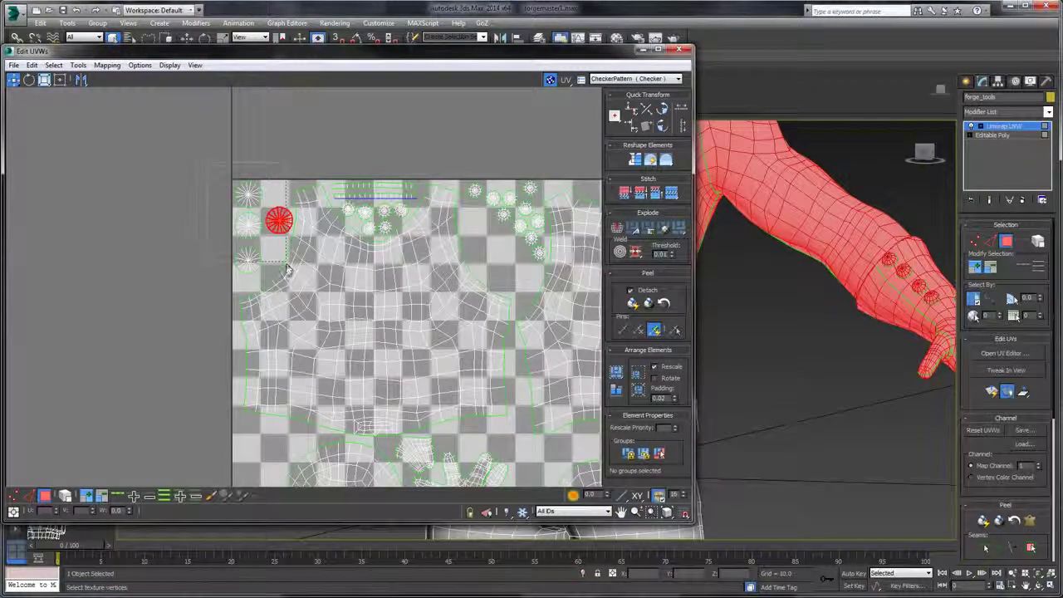
- Select all four large disc islands and move them together into the empty area beside the second torso island, near the layout's right edge
{"action": "left_click_drag", "start_coordinate": [264, 239], "coordinate": [218, 165]}
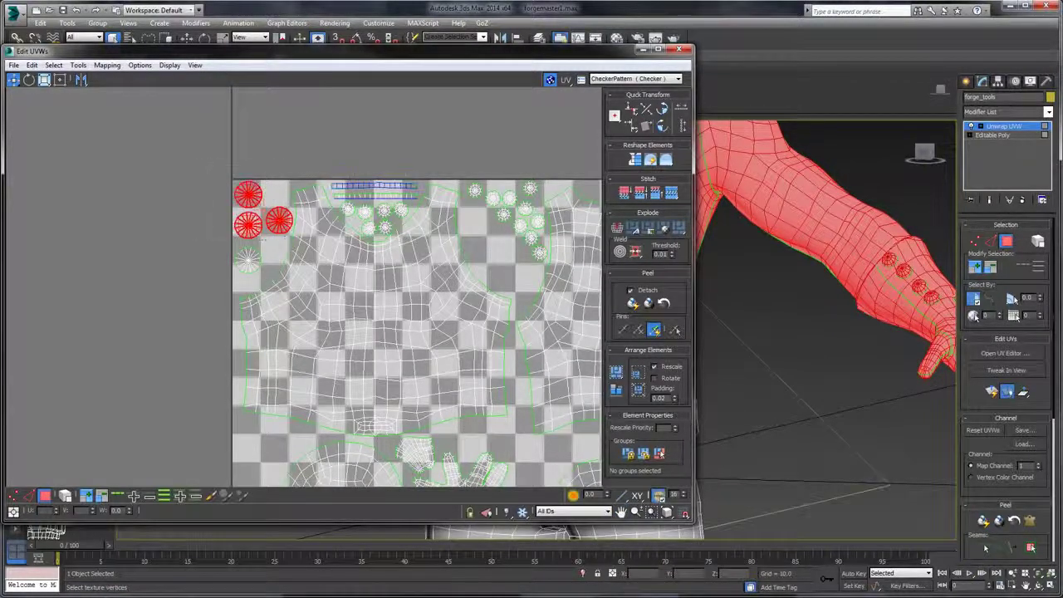
{"action": "left_click", "coordinate": [248, 258], "text": "ctrl"}
{"action": "scroll", "coordinate": [318, 251], "scroll_direction": "down", "scroll_amount": 3}
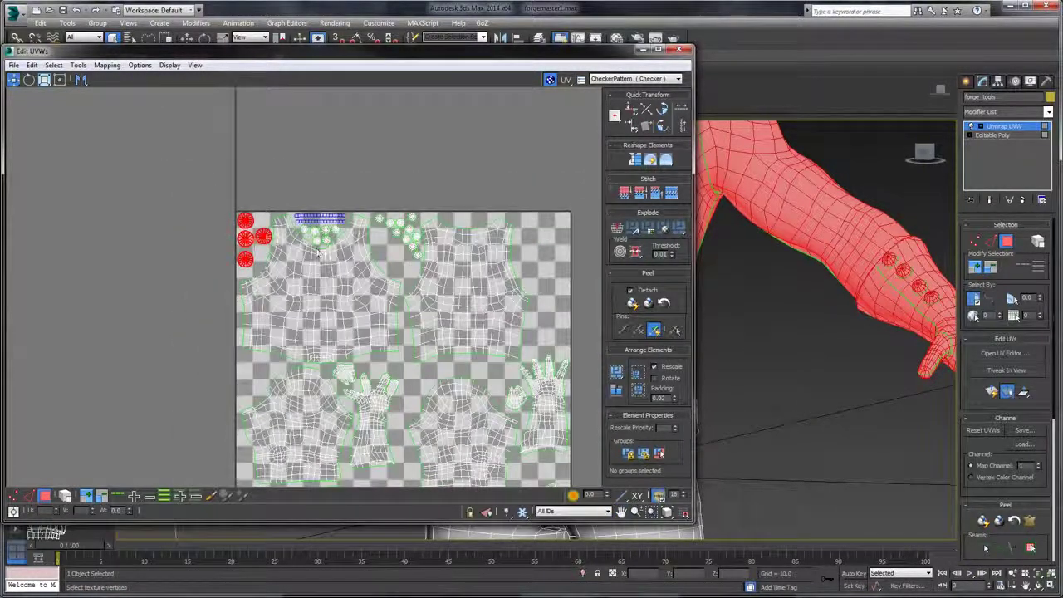
{"action": "left_click_drag", "start_coordinate": [259, 235], "coordinate": [414, 257]}
{"action": "scroll", "coordinate": [382, 253], "scroll_direction": "up", "scroll_amount": 5}
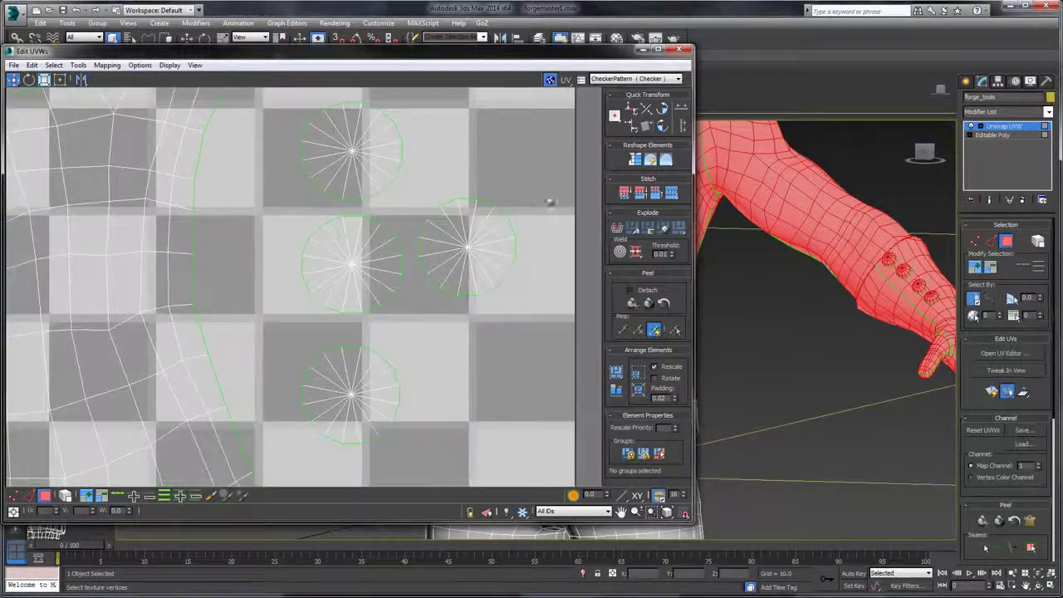
- Move the outlying disc down beside the column's lowest disc and shift the column's top disc toward the layout's upper-right corner
{"action": "left_click", "coordinate": [468, 246]}
{"action": "left_click_drag", "start_coordinate": [467, 247], "coordinate": [506, 451]}
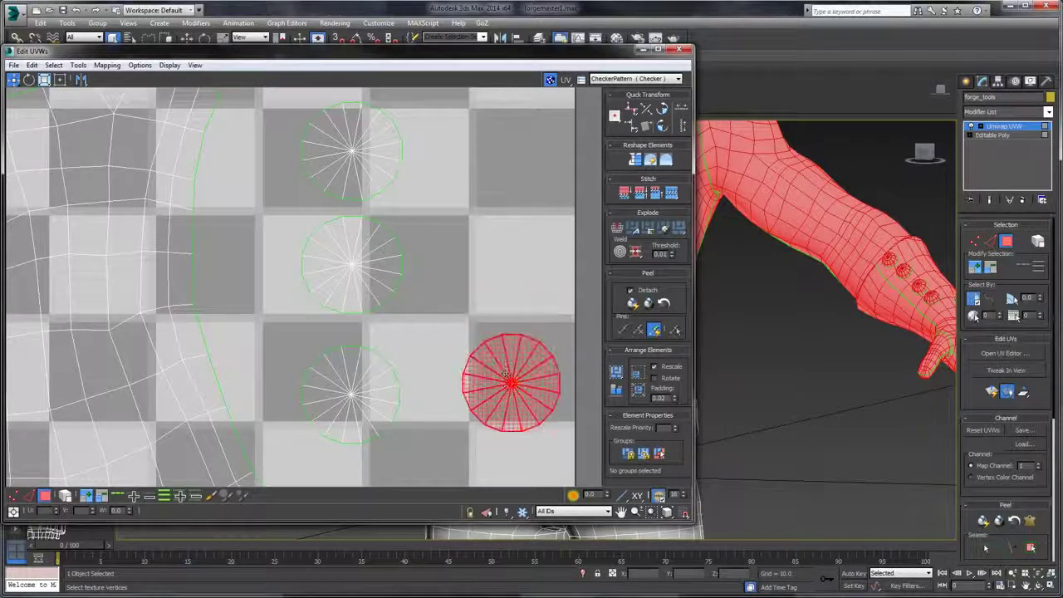
{"action": "scroll", "coordinate": [491, 321], "scroll_direction": "down", "scroll_amount": 3}
{"action": "left_click", "coordinate": [433, 263]}
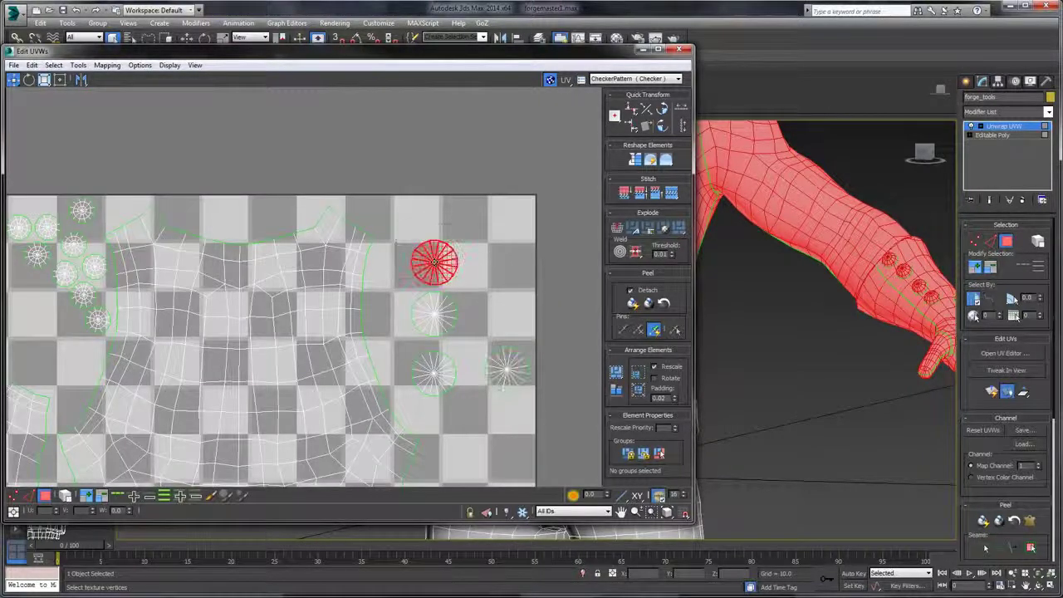
{"action": "left_click_drag", "start_coordinate": [433, 263], "coordinate": [490, 224]}
{"action": "left_click", "coordinate": [541, 207]}
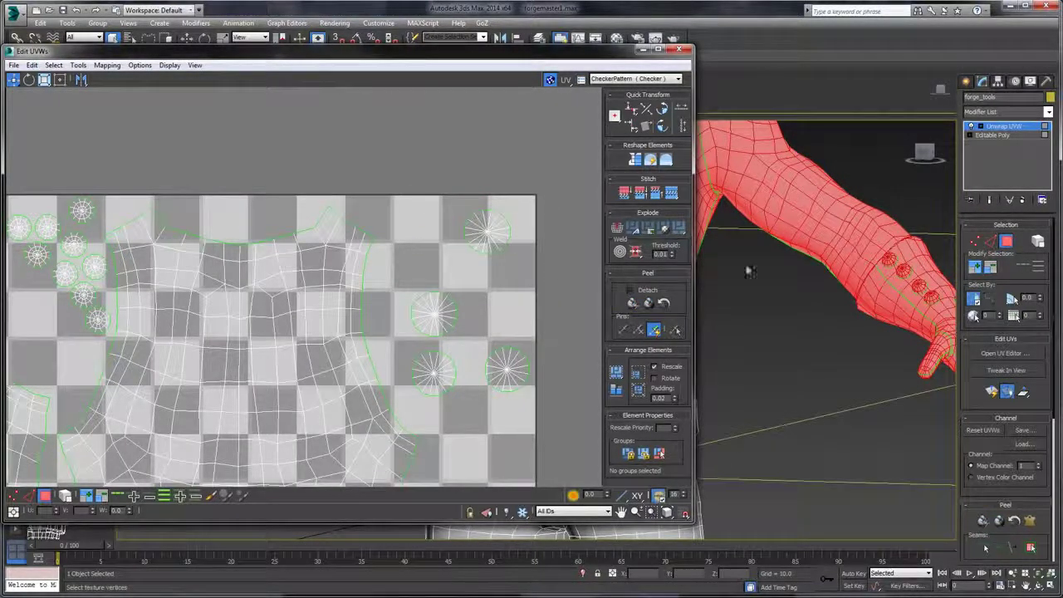
- Locate the upper-right corner disc on the model's wrist and move its island back to the head of the disc column
{"action": "left_click_drag", "start_coordinate": [871, 245], "coordinate": [866, 307]}
{"action": "scroll", "coordinate": [812, 349], "scroll_direction": "up", "scroll_amount": 3}
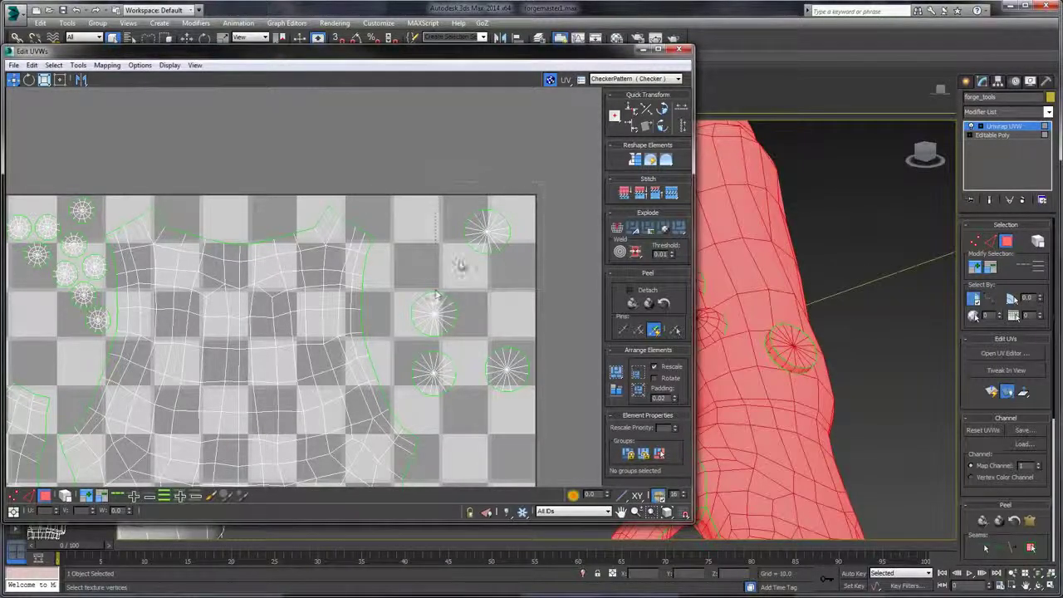
{"action": "left_click_drag", "start_coordinate": [437, 293], "coordinate": [461, 266]}
{"action": "scroll", "coordinate": [790, 269], "scroll_direction": "down", "scroll_amount": 4}
{"action": "left_click_drag", "start_coordinate": [804, 267], "coordinate": [885, 389]}
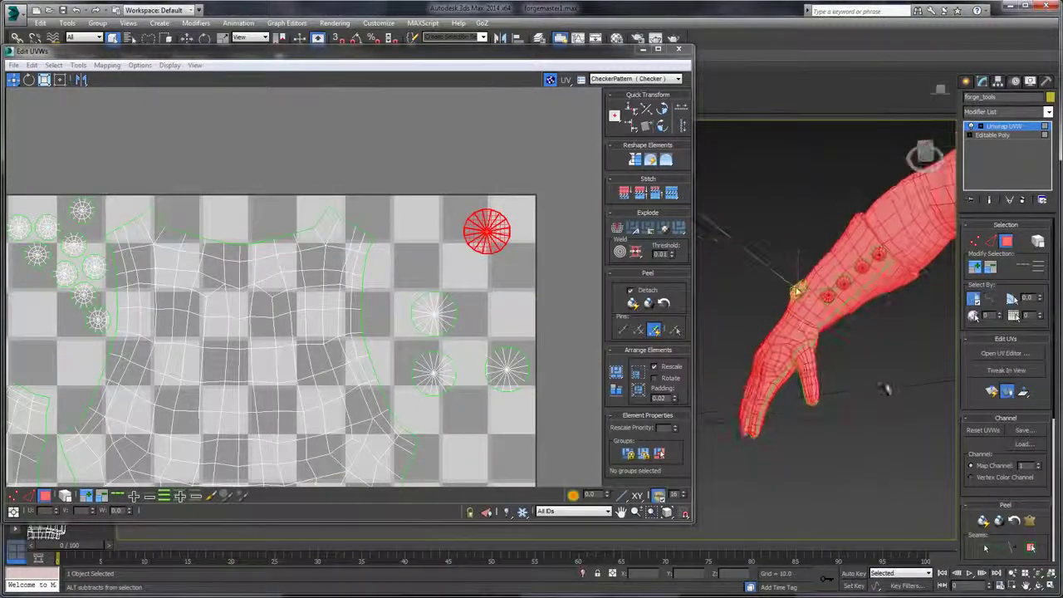
{"action": "left_click_drag", "start_coordinate": [796, 289], "coordinate": [793, 287]}
{"action": "left_click_drag", "start_coordinate": [539, 228], "coordinate": [424, 245]}
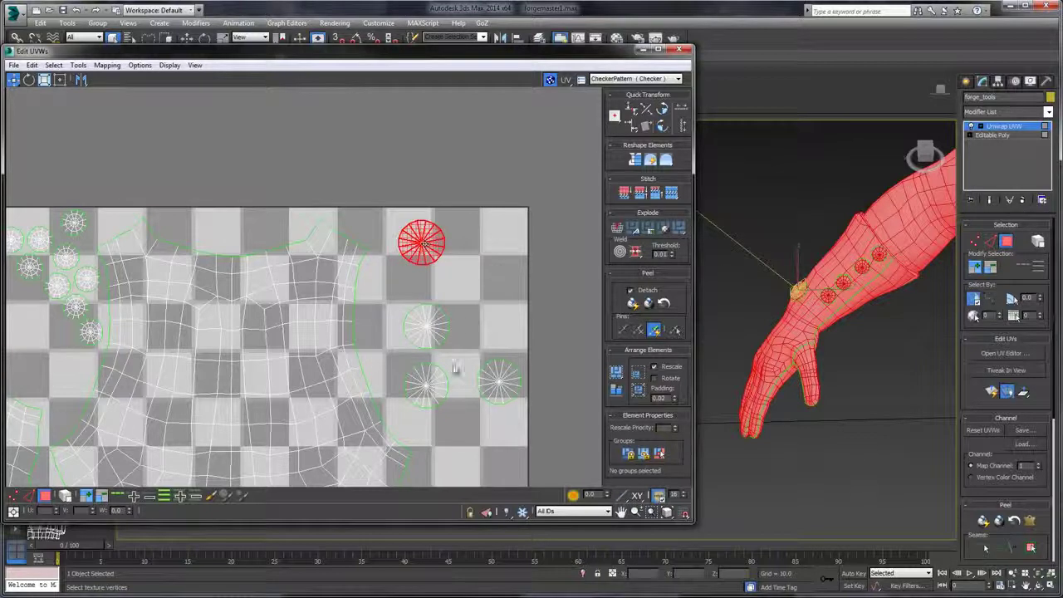
- Move the column's second disc island up so it sits close beneath the top disc
{"action": "left_click_drag", "start_coordinate": [474, 357], "coordinate": [471, 358]}
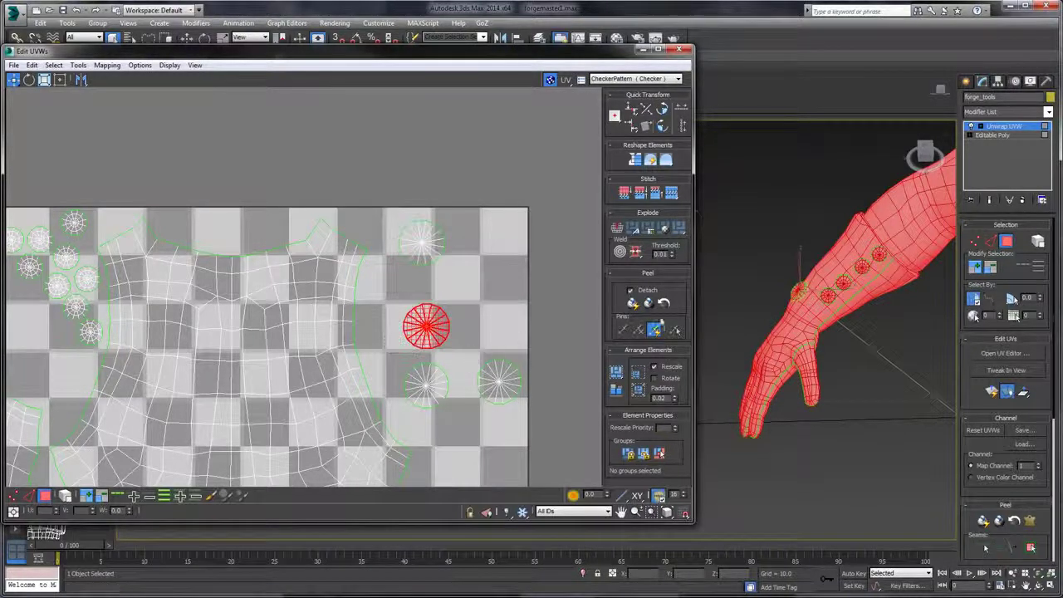
{"action": "left_click_drag", "start_coordinate": [789, 324], "coordinate": [769, 321]}
{"action": "left_click_drag", "start_coordinate": [426, 334], "coordinate": [422, 312]}
- Check the outlying disc on the model's wrist and stack the two remaining discs as a second column at the layout's upper-right corner
{"action": "left_click", "coordinate": [505, 377]}
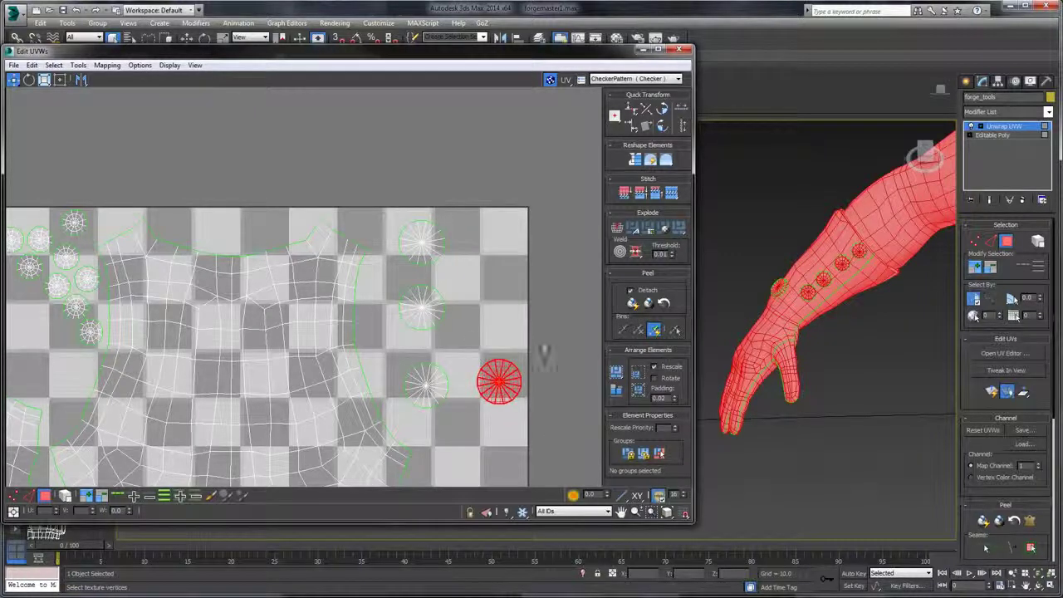
{"action": "left_click_drag", "start_coordinate": [543, 356], "coordinate": [512, 348]}
{"action": "scroll", "coordinate": [696, 302], "scroll_direction": "down", "scroll_amount": 6}
{"action": "scroll", "coordinate": [880, 290], "scroll_direction": "up", "scroll_amount": 5}
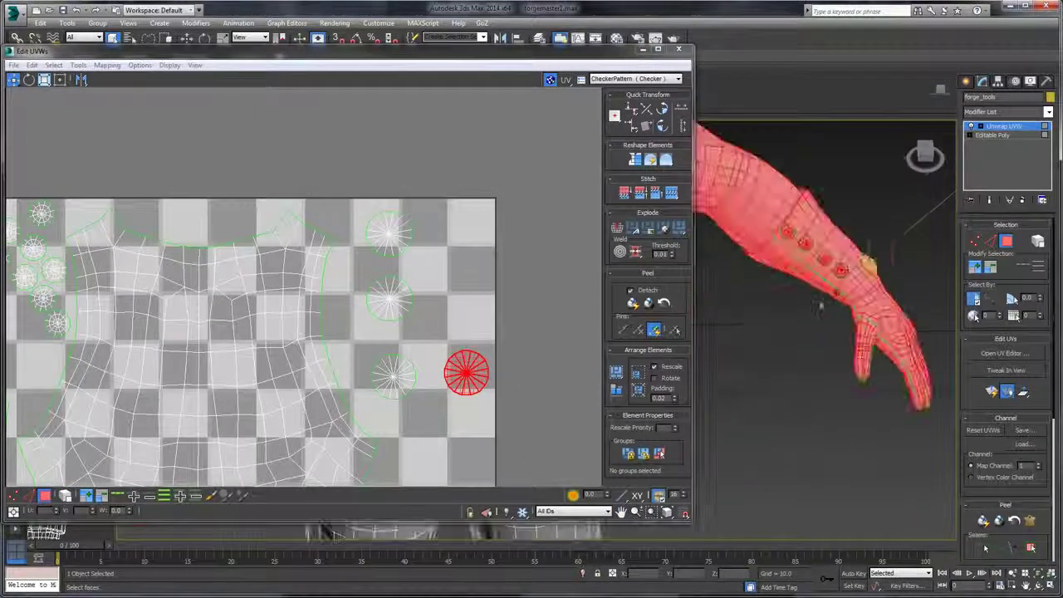
{"action": "left_click_drag", "start_coordinate": [882, 283], "coordinate": [814, 323]}
{"action": "scroll", "coordinate": [814, 320], "scroll_direction": "up", "scroll_amount": 5}
{"action": "left_click_drag", "start_coordinate": [525, 300], "coordinate": [554, 299]}
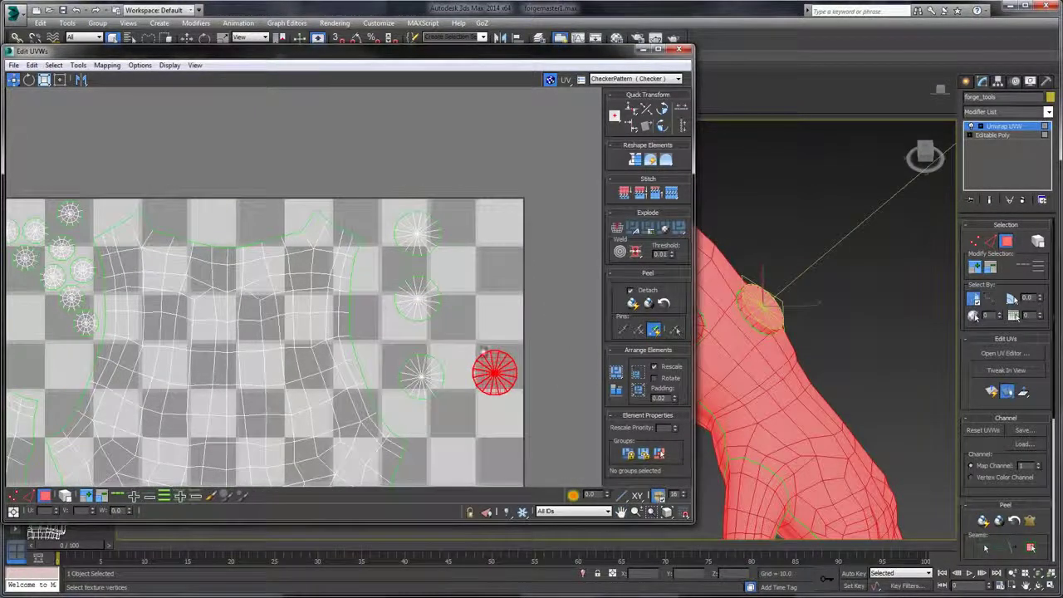
{"action": "left_click_drag", "start_coordinate": [482, 350], "coordinate": [479, 208]}
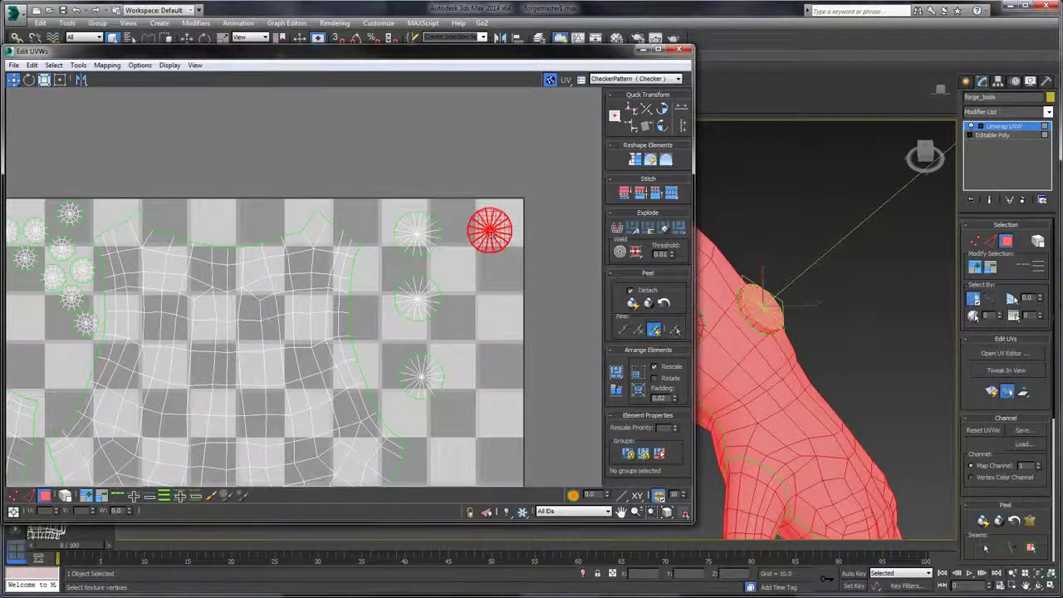
{"action": "left_click", "coordinate": [429, 383]}
{"action": "left_click_drag", "start_coordinate": [428, 383], "coordinate": [497, 309]}
- Move the upper narrow strip island out of the front torso's neckline to just below the four large discs
{"action": "left_click_drag", "start_coordinate": [197, 193], "coordinate": [583, 202]}
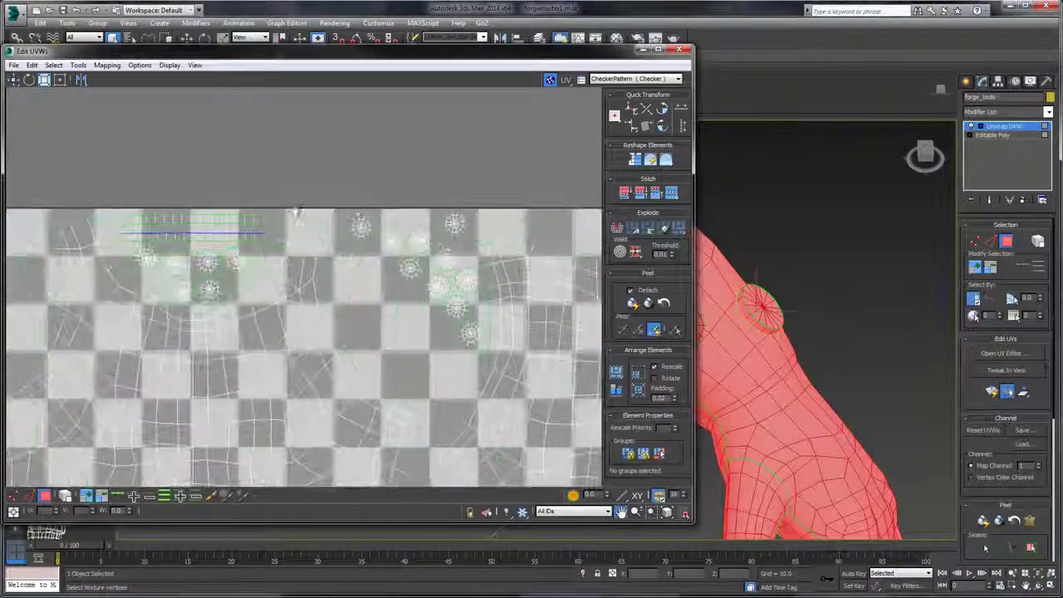
{"action": "left_click_drag", "start_coordinate": [146, 220], "coordinate": [272, 229]}
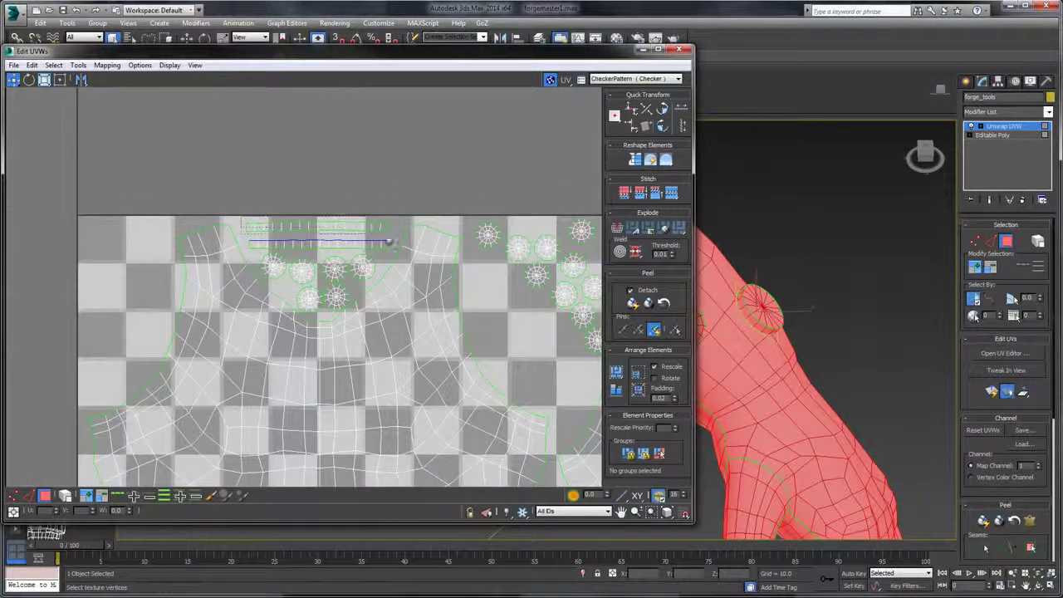
{"action": "left_click_drag", "start_coordinate": [396, 241], "coordinate": [396, 242]}
{"action": "scroll", "coordinate": [125, 216], "scroll_direction": "down", "scroll_amount": 5}
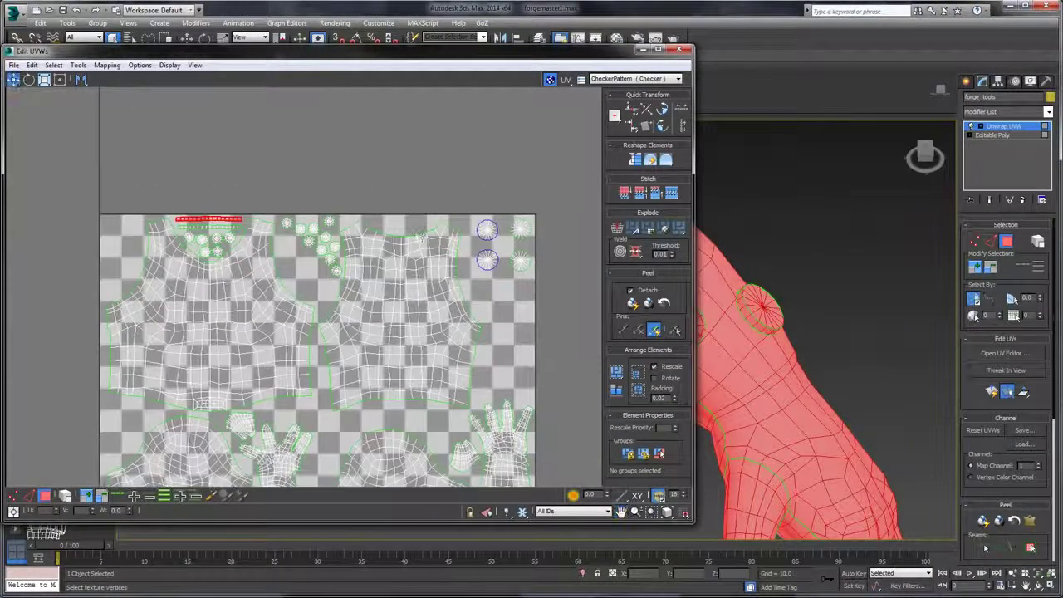
{"action": "left_click_drag", "start_coordinate": [236, 221], "coordinate": [499, 274]}
{"action": "scroll", "coordinate": [526, 288], "scroll_direction": "up", "scroll_amount": 4}
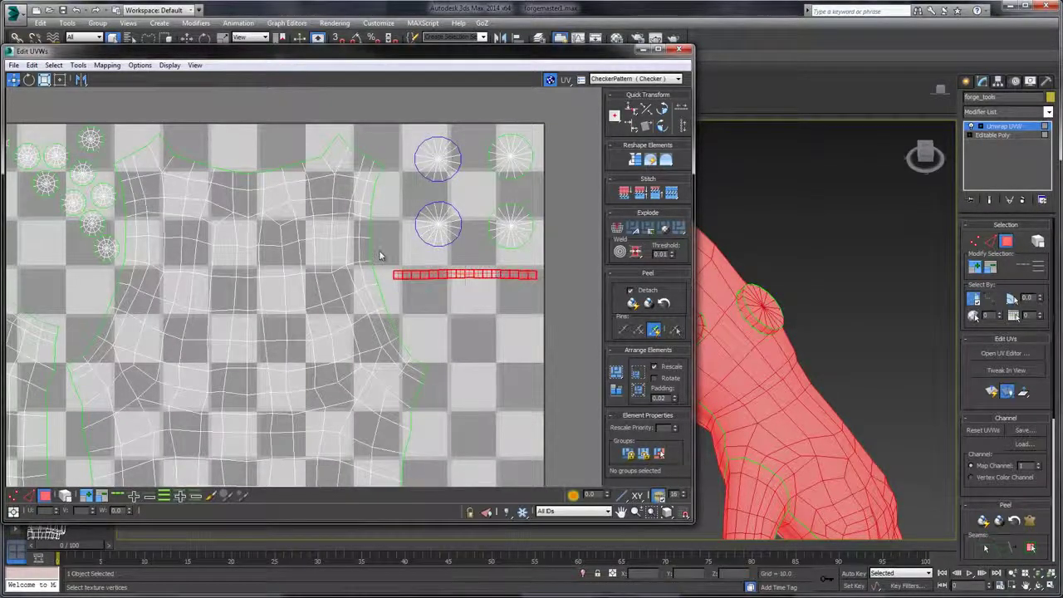
- Move the remaining strip island from the neckline to directly beneath the first strip and clear the selection
{"action": "left_click_drag", "start_coordinate": [380, 255], "coordinate": [486, 305]}
{"action": "scroll", "coordinate": [486, 305], "scroll_direction": "down", "scroll_amount": 3}
{"action": "left_click_drag", "start_coordinate": [158, 229], "coordinate": [263, 251]}
{"action": "scroll", "coordinate": [260, 250], "scroll_direction": "up", "scroll_amount": 4}
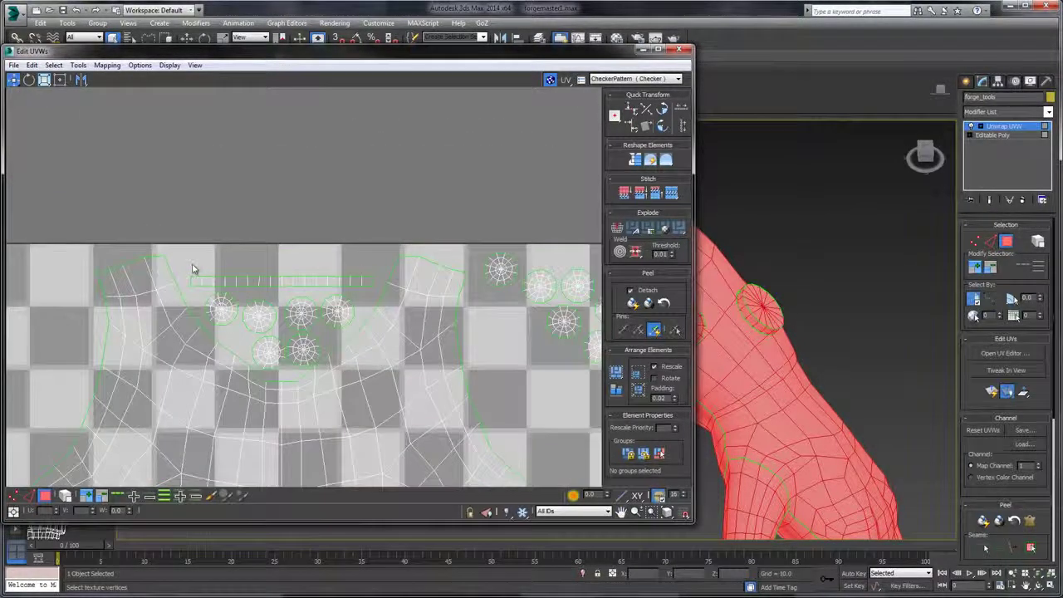
{"action": "left_click_drag", "start_coordinate": [378, 292], "coordinate": [378, 292]}
{"action": "scroll", "coordinate": [207, 274], "scroll_direction": "down", "scroll_amount": 5}
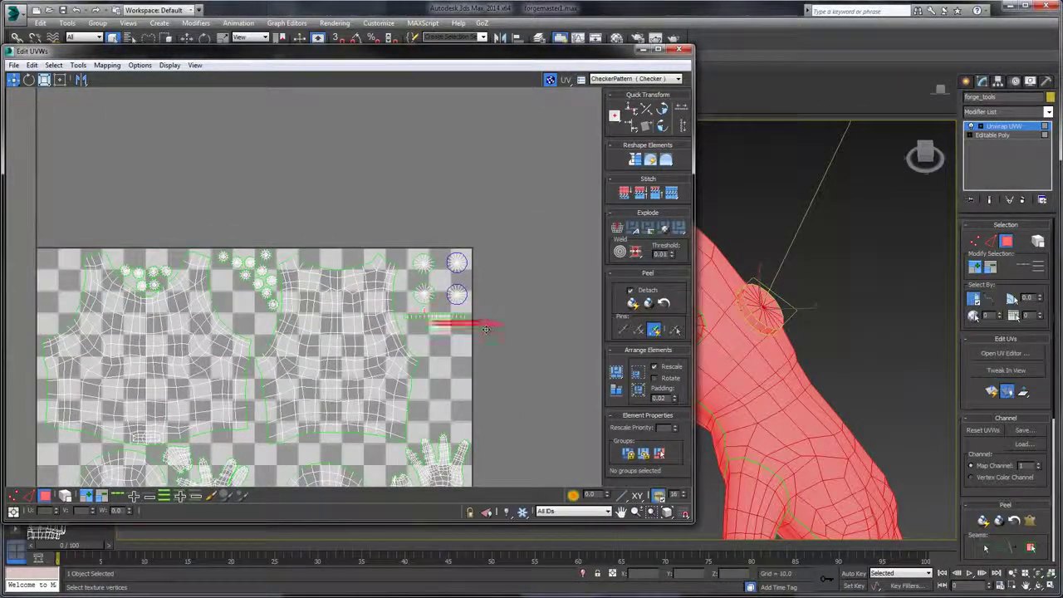
{"action": "left_click_drag", "start_coordinate": [456, 330], "coordinate": [451, 327]}
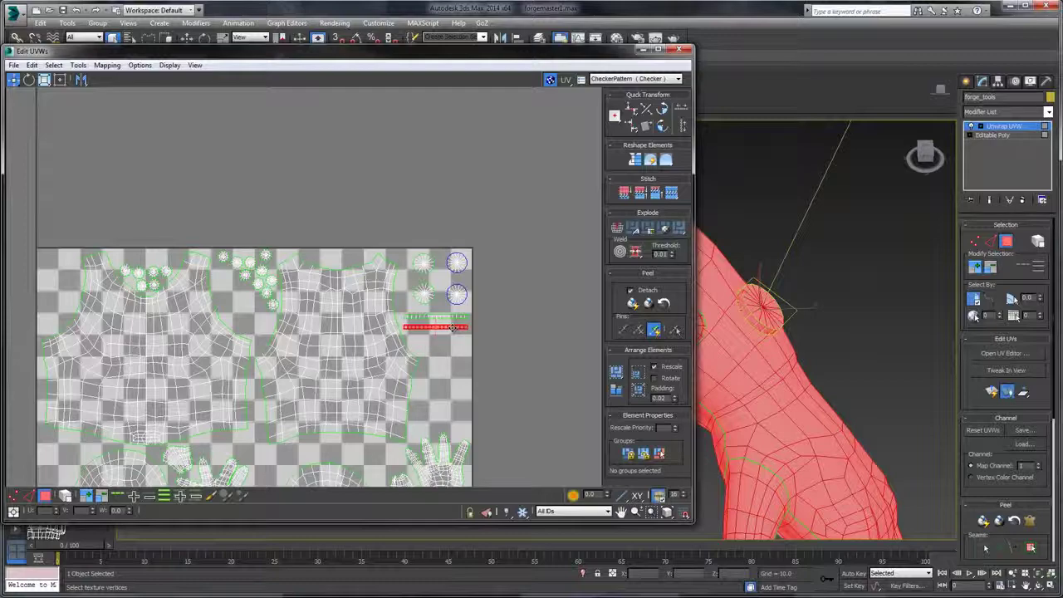
{"action": "scroll", "coordinate": [457, 331], "scroll_direction": "up", "scroll_amount": 4}
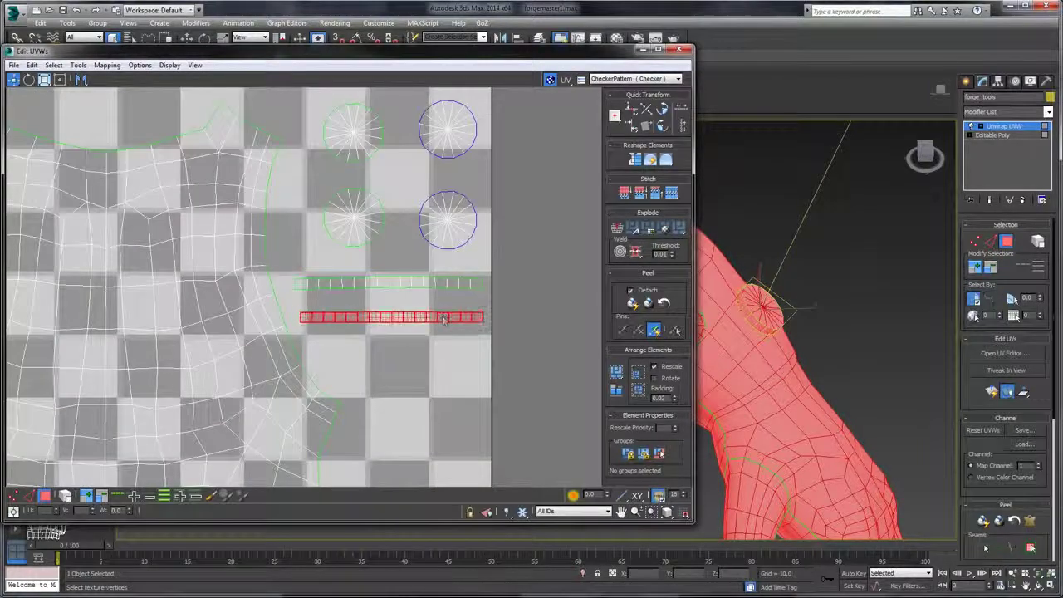
{"action": "left_click", "coordinate": [441, 301]}
- Select the six small disc islands overlapping the front torso's neckline and move them up into the neck opening
{"action": "scroll", "coordinate": [442, 300], "scroll_direction": "down", "scroll_amount": 6}
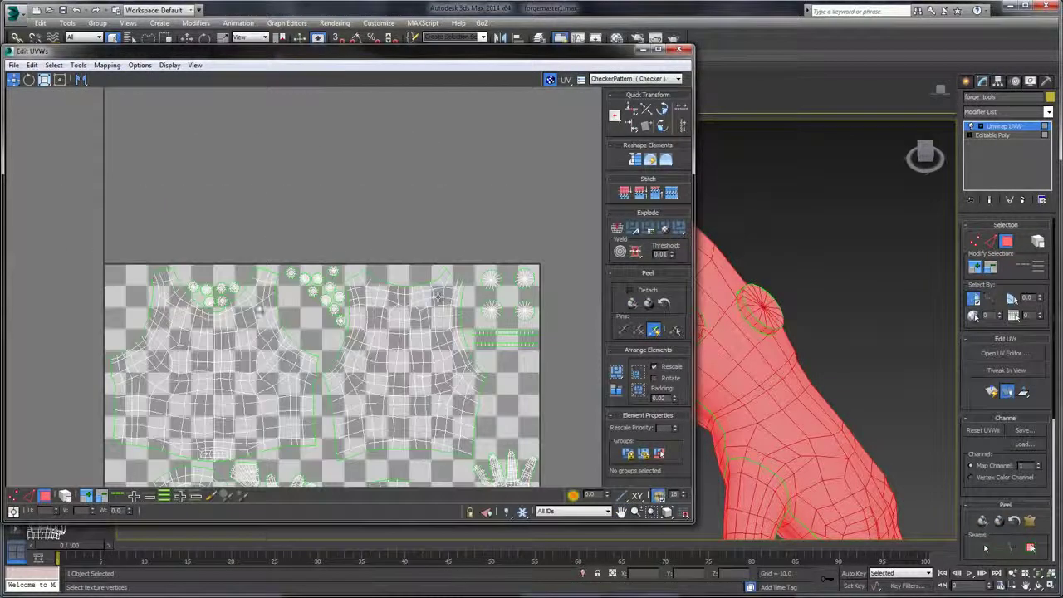
{"action": "scroll", "coordinate": [345, 306], "scroll_direction": "up", "scroll_amount": 5}
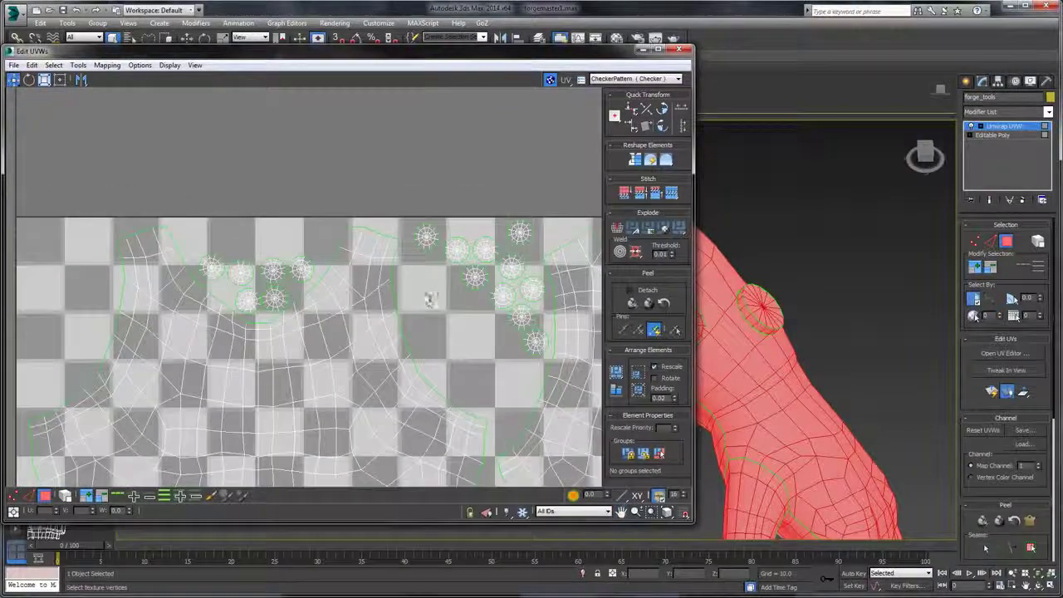
{"action": "scroll", "coordinate": [334, 284], "scroll_direction": "down", "scroll_amount": 5}
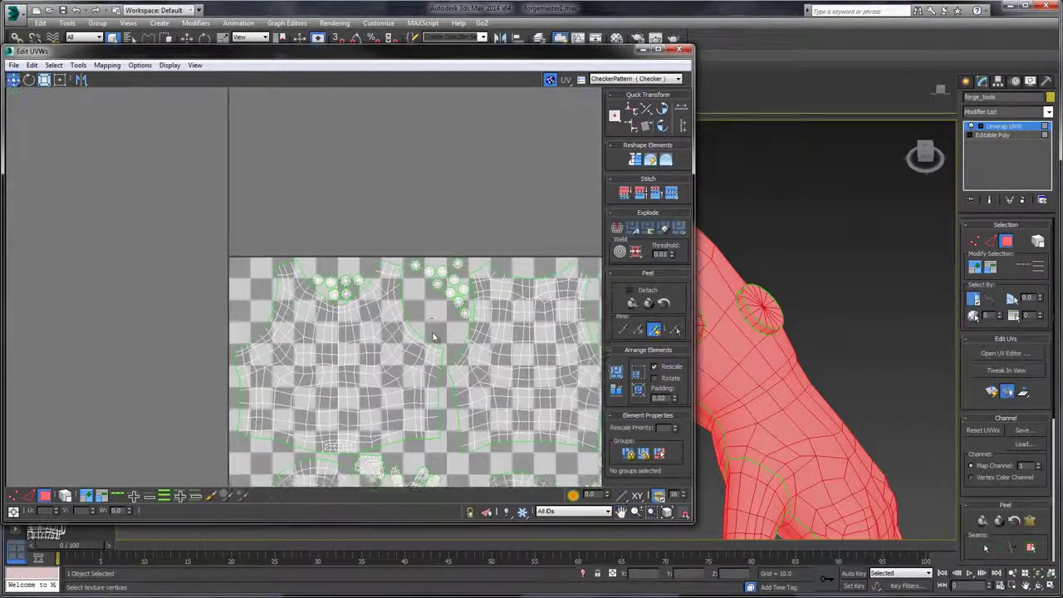
{"action": "scroll", "coordinate": [435, 334], "scroll_direction": "up", "scroll_amount": 6}
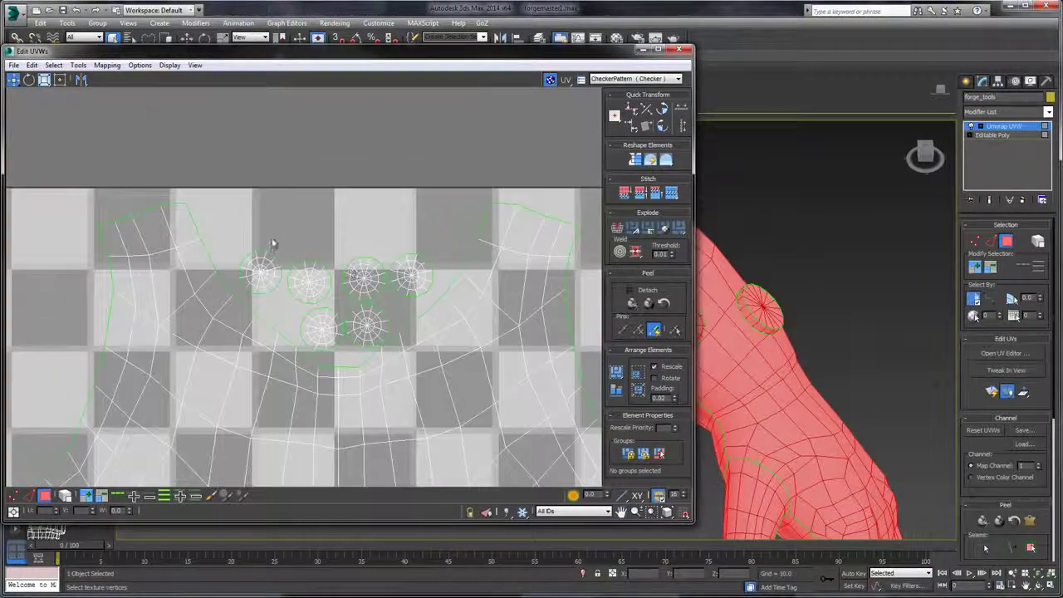
{"action": "left_click_drag", "start_coordinate": [433, 302], "coordinate": [253, 244]}
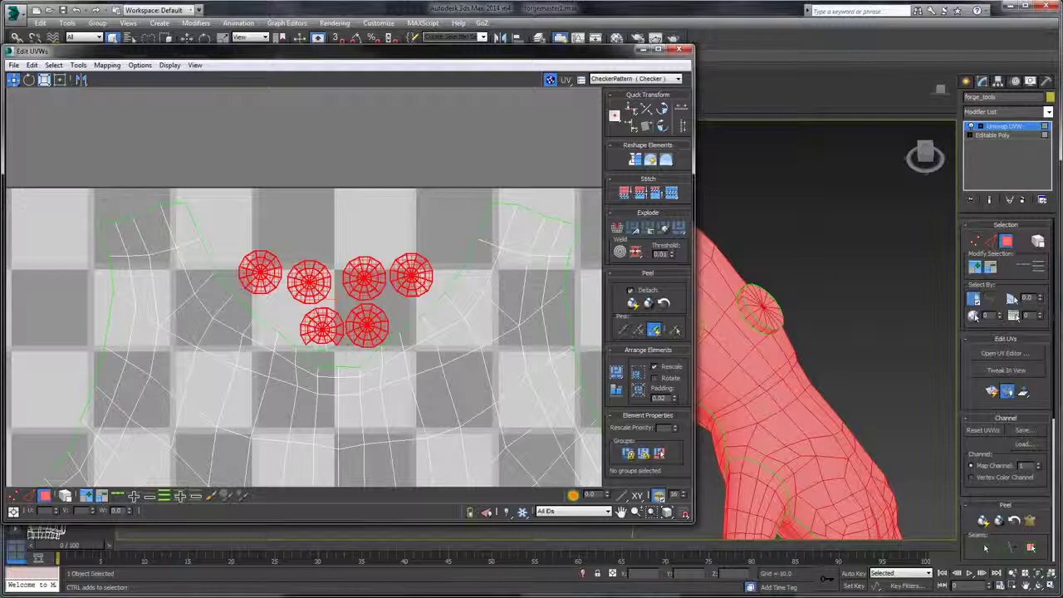
{"action": "left_click_drag", "start_coordinate": [314, 347], "coordinate": [314, 304]}
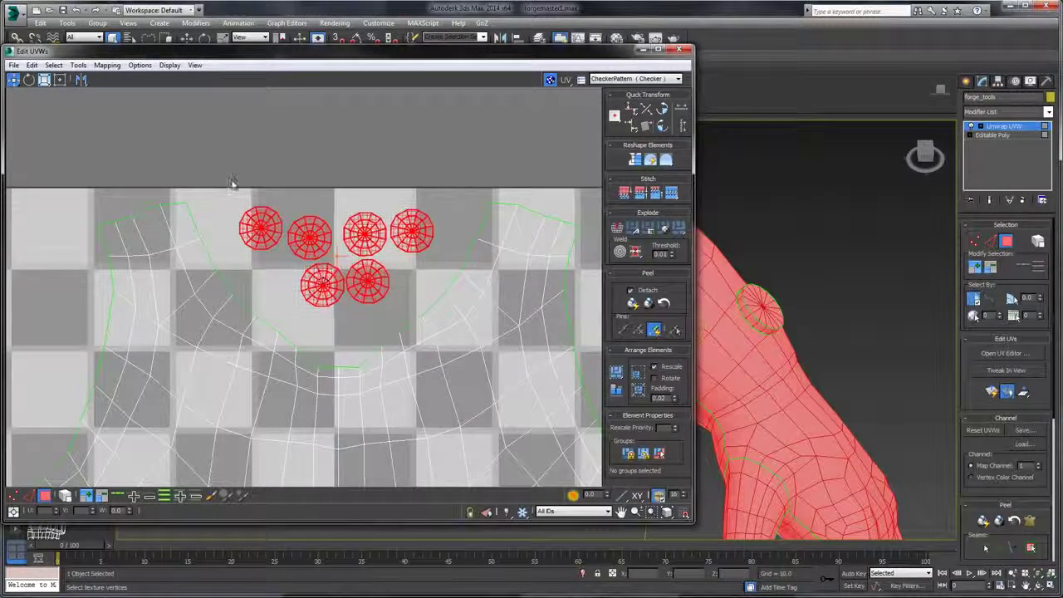
- Move the two large disc islands from the layout's lower edge into the gap between the hand island and the narrow strip, and clear the selection
{"action": "scroll", "coordinate": [374, 270], "scroll_direction": "down", "scroll_amount": 10}
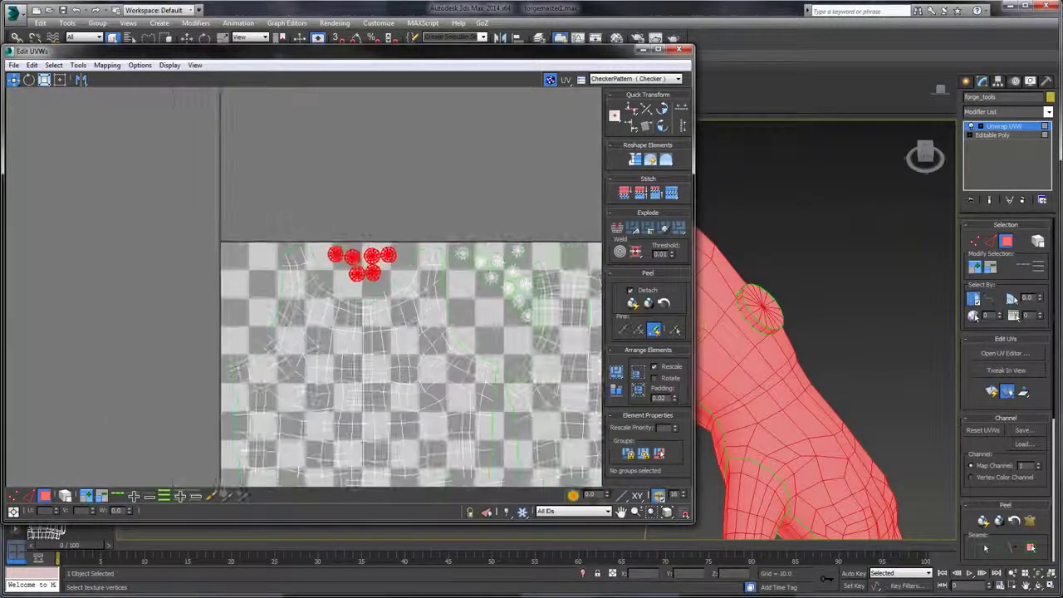
{"action": "scroll", "coordinate": [363, 347], "scroll_direction": "up", "scroll_amount": 10}
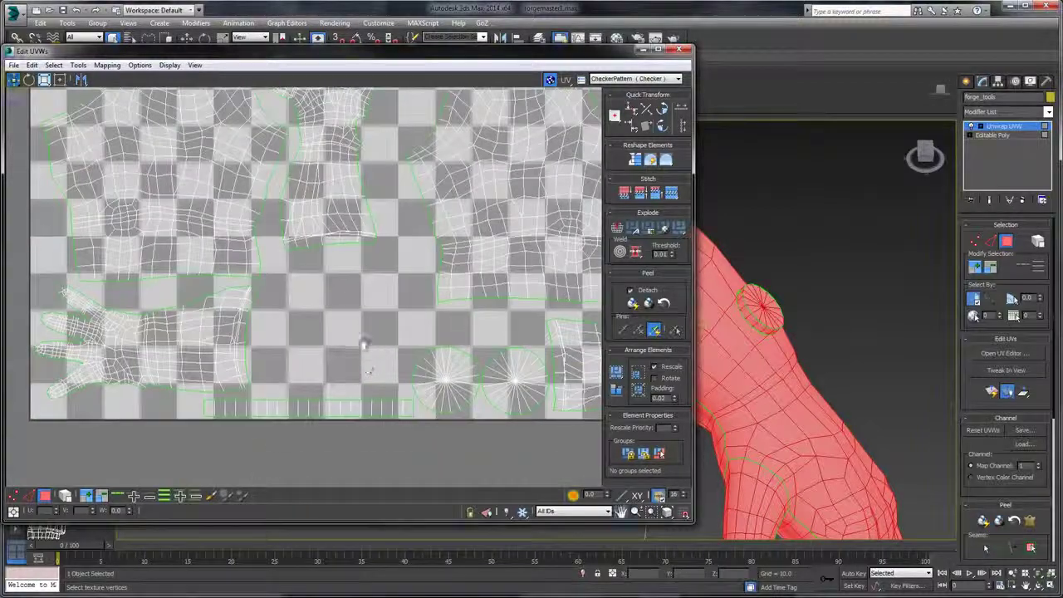
{"action": "scroll", "coordinate": [346, 294], "scroll_direction": "down", "scroll_amount": 4}
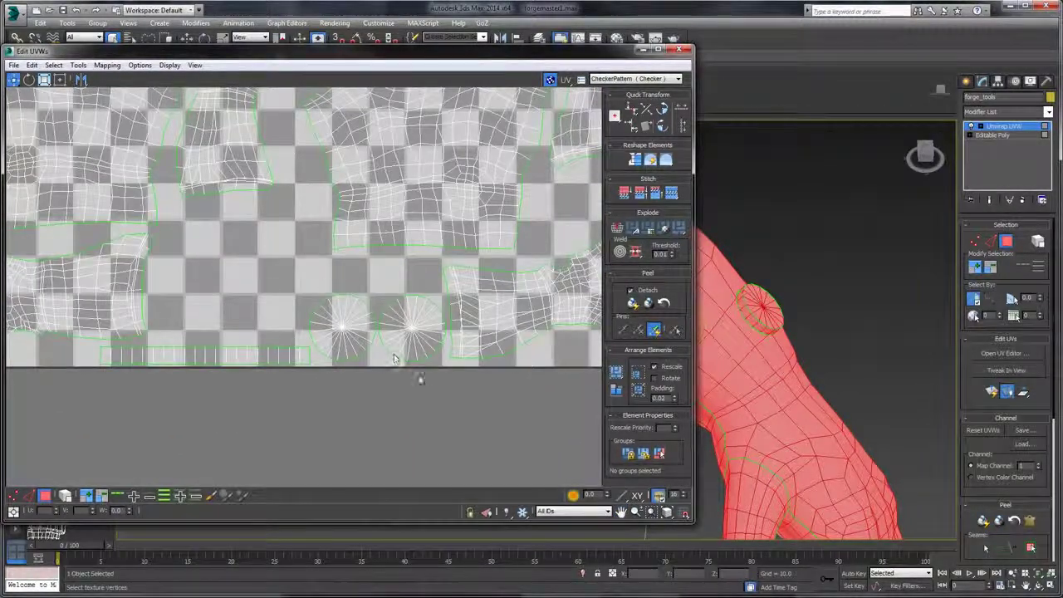
{"action": "left_click", "coordinate": [403, 329]}
{"action": "left_click_drag", "start_coordinate": [296, 284], "coordinate": [395, 323]}
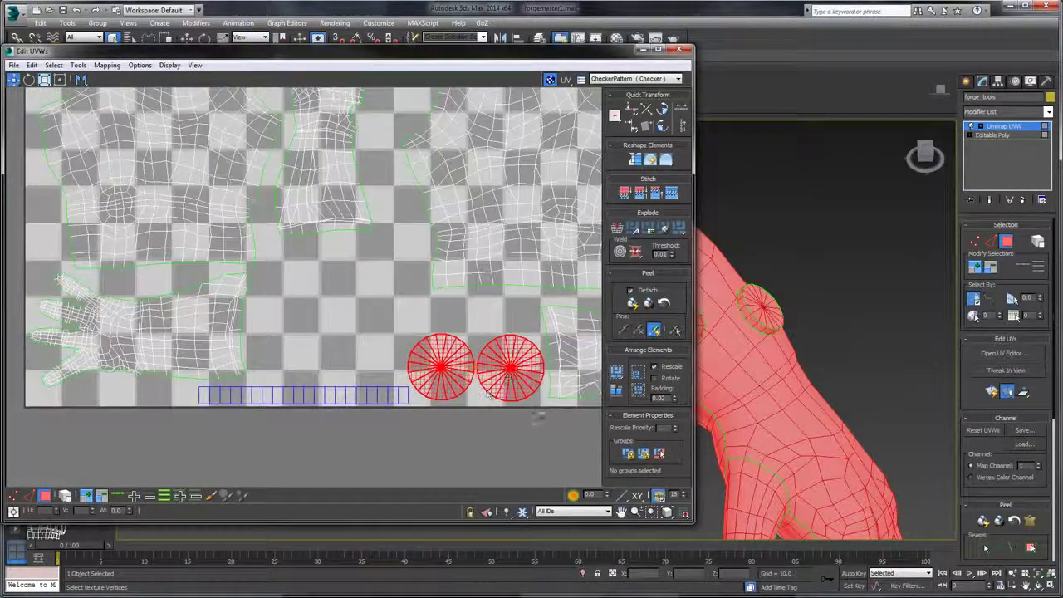
{"action": "left_click_drag", "start_coordinate": [512, 380], "coordinate": [358, 338]}
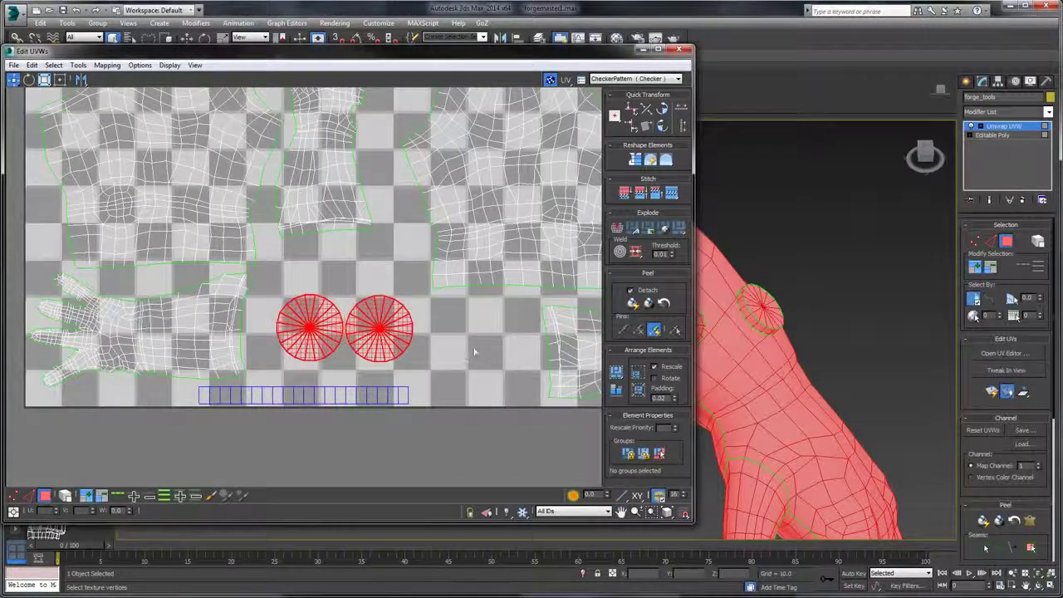
{"action": "left_click_drag", "start_coordinate": [474, 352], "coordinate": [499, 370]}
{"action": "left_click_drag", "start_coordinate": [421, 356], "coordinate": [413, 356]}
{"action": "left_click", "coordinate": [486, 371]}
{"action": "left_click_drag", "start_coordinate": [486, 370], "coordinate": [495, 315]}
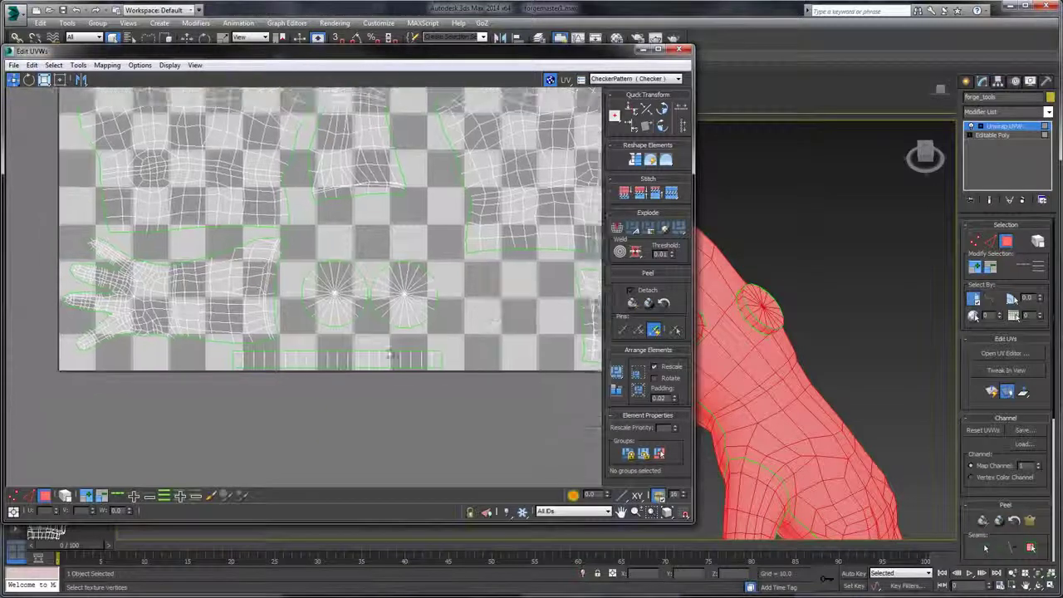
- Slide the narrow strip island beneath the two discs farther right along the layout's lower edge
{"action": "left_click", "coordinate": [328, 362]}
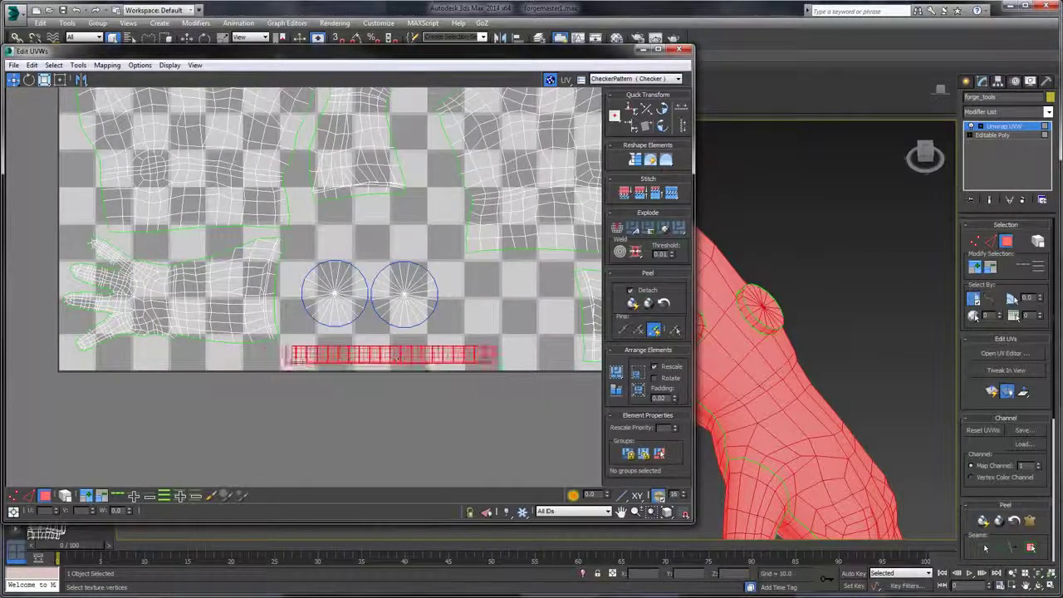
{"action": "left_click_drag", "start_coordinate": [399, 358], "coordinate": [429, 361]}
{"action": "left_click_drag", "start_coordinate": [473, 306], "coordinate": [467, 331]}
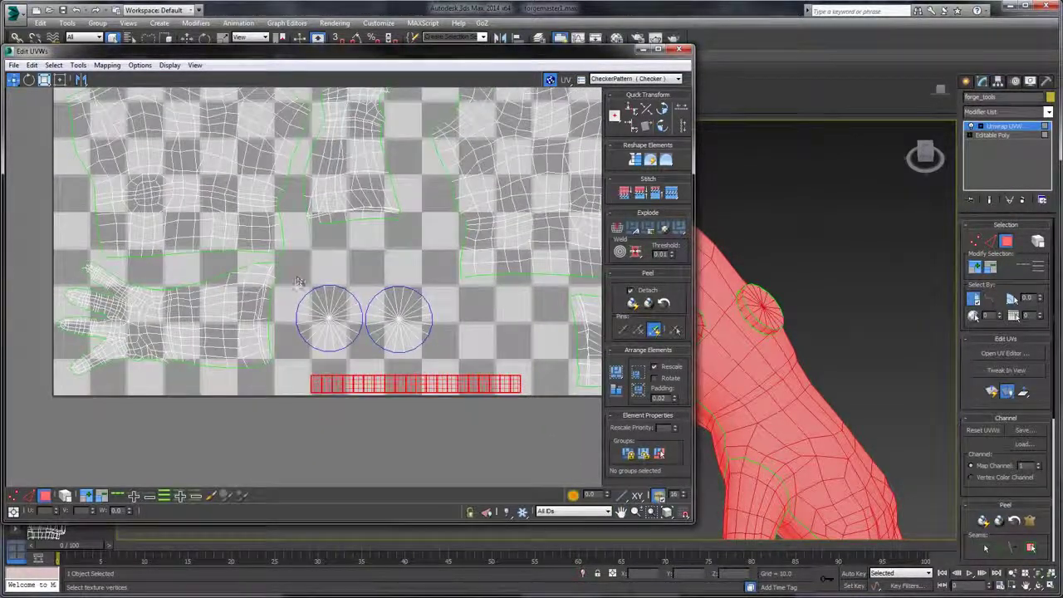
- Scale up the two disc islands uniformly by nearly half, shift them clear of the hand island, and clear the selection
{"action": "left_click", "coordinate": [44, 79]}
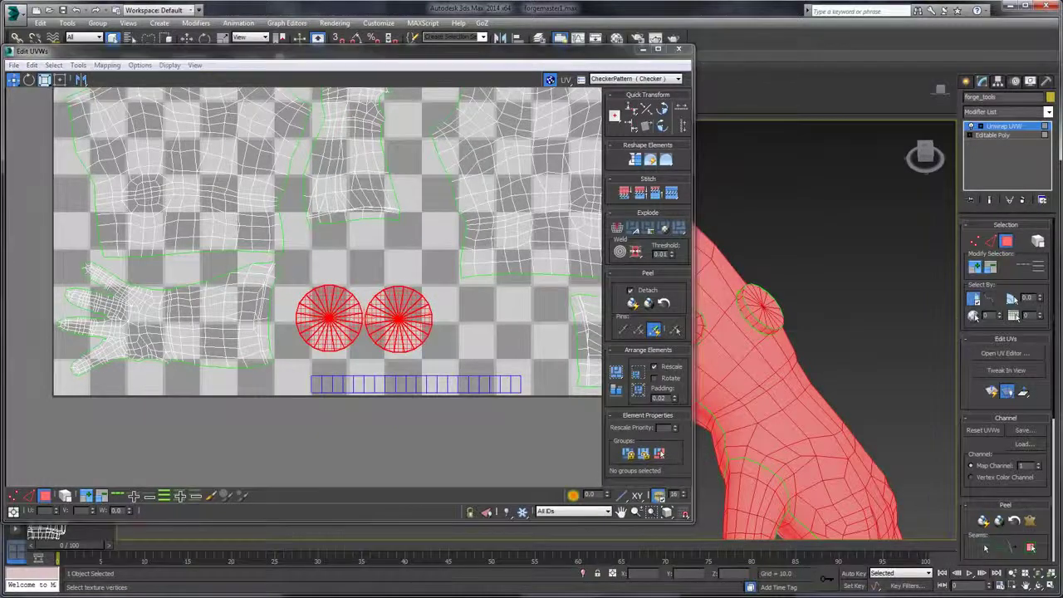
{"action": "left_click_drag", "start_coordinate": [431, 306], "coordinate": [434, 302]}
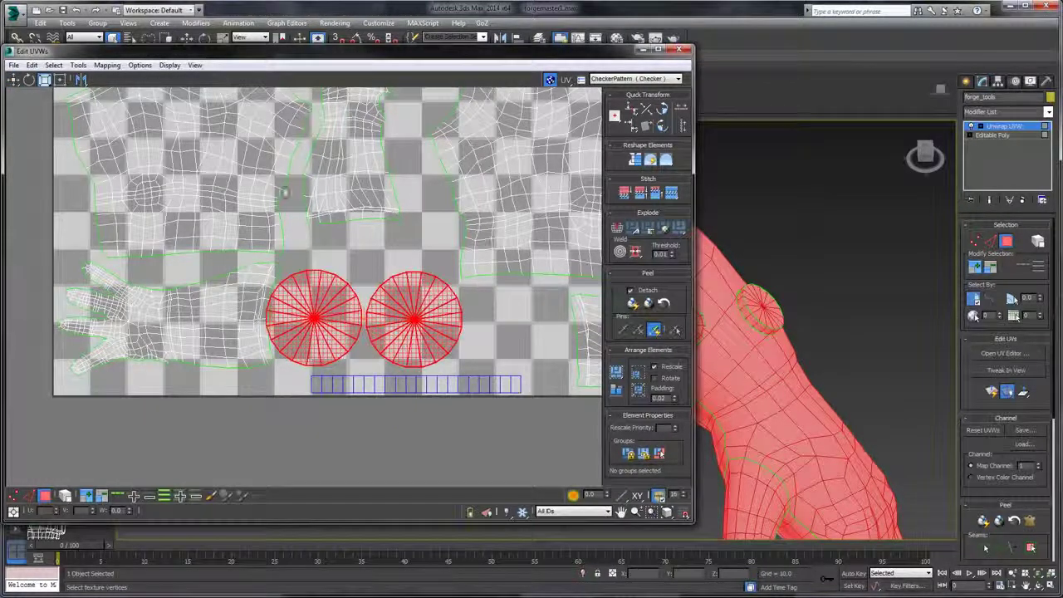
{"action": "key", "text": "w"}
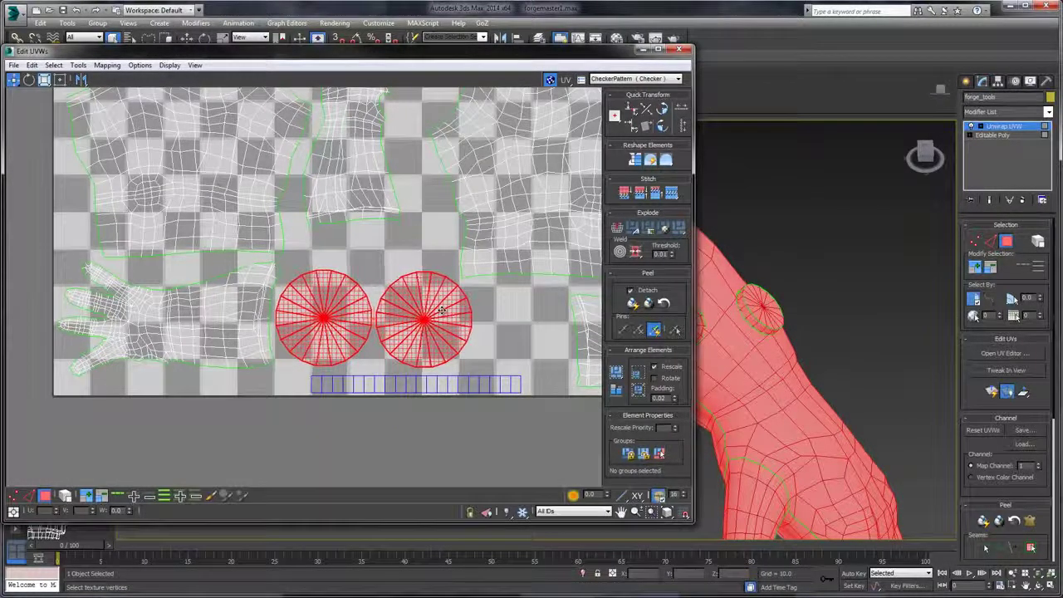
{"action": "left_click_drag", "start_coordinate": [413, 255], "coordinate": [389, 247]}
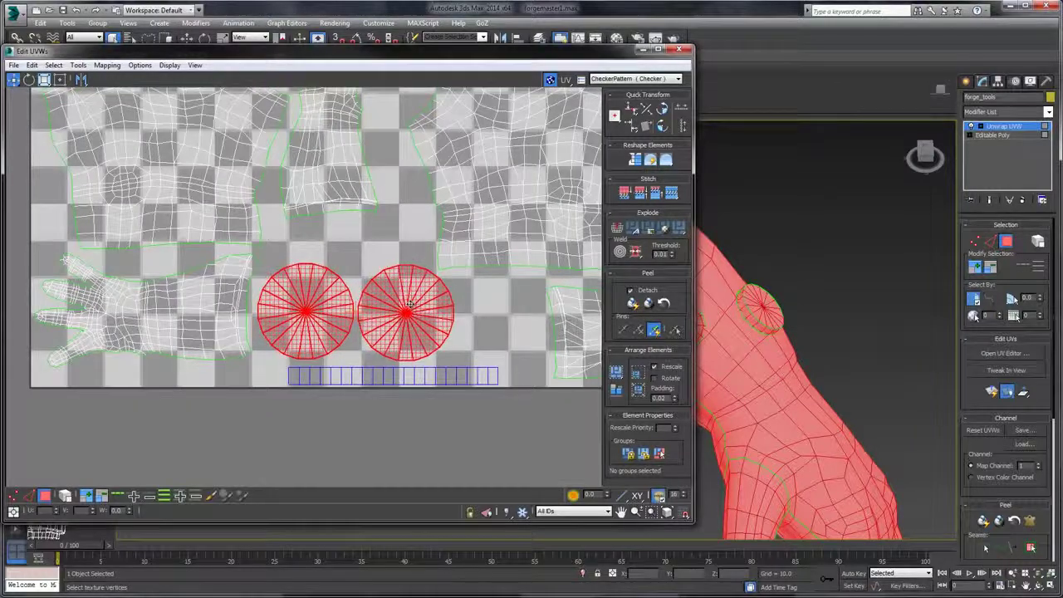
{"action": "left_click", "coordinate": [360, 262]}
- Stagger the two enlarged discs by moving the left one up beneath the arm island and nudging the right one closer above the strip
{"action": "scroll", "coordinate": [399, 279], "scroll_direction": "down", "scroll_amount": 3}
{"action": "left_click_drag", "start_coordinate": [432, 268], "coordinate": [357, 337]}
{"action": "scroll", "coordinate": [428, 319], "scroll_direction": "up", "scroll_amount": 4}
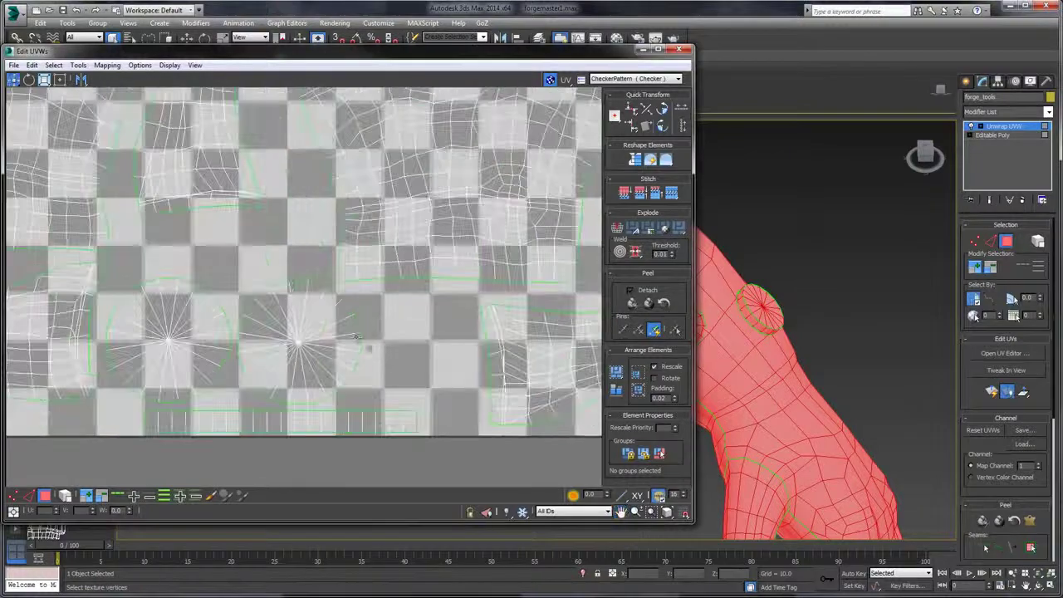
{"action": "left_click_drag", "start_coordinate": [270, 299], "coordinate": [415, 268]}
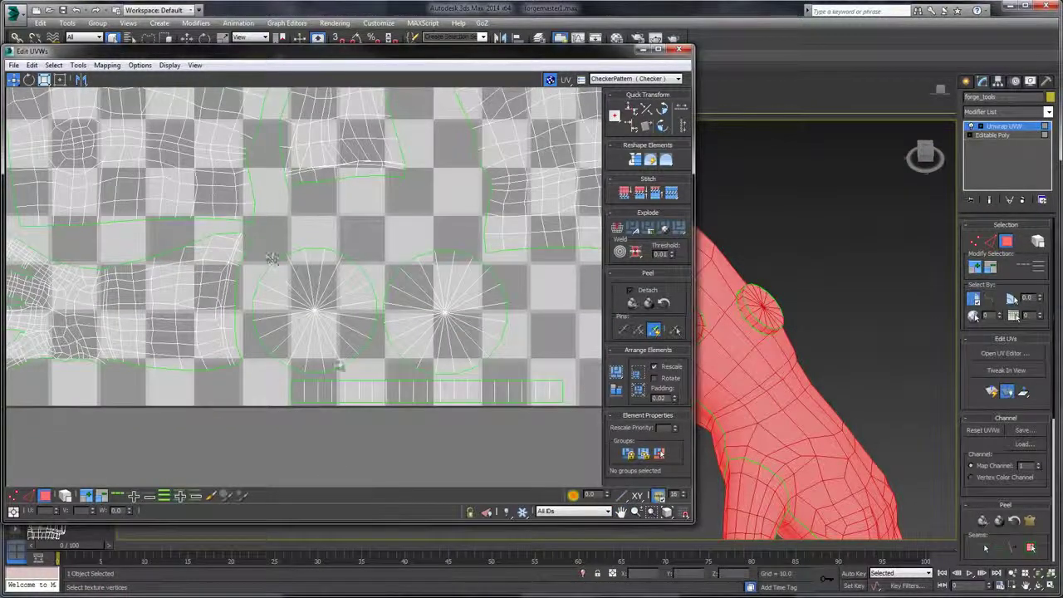
{"action": "left_click", "coordinate": [328, 324]}
{"action": "left_click_drag", "start_coordinate": [324, 301], "coordinate": [335, 267]}
{"action": "left_click_drag", "start_coordinate": [410, 253], "coordinate": [343, 246]}
{"action": "left_click_drag", "start_coordinate": [407, 348], "coordinate": [402, 320]}
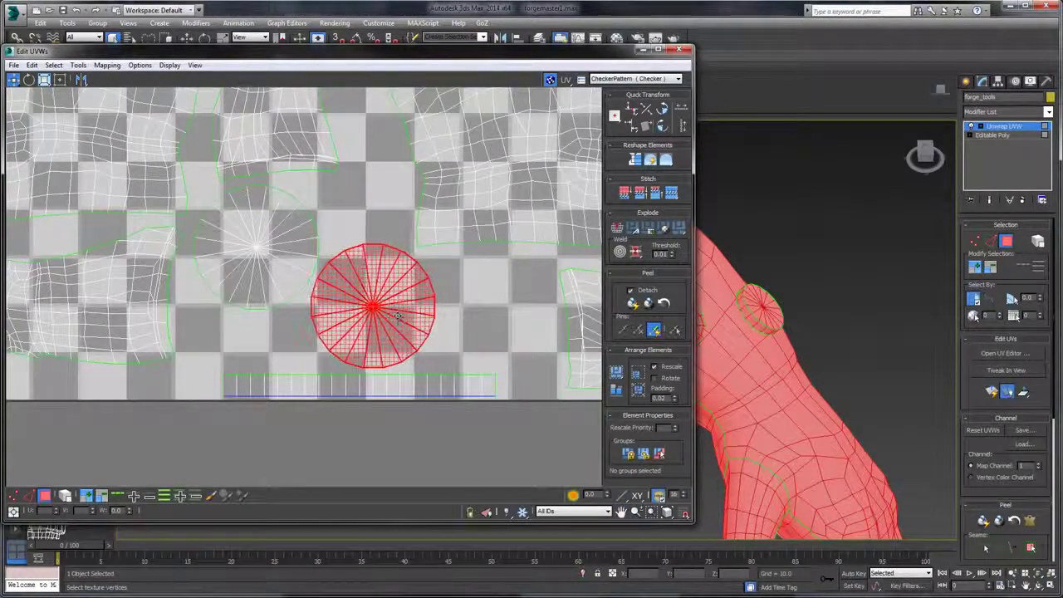
{"action": "left_click_drag", "start_coordinate": [475, 304], "coordinate": [487, 305]}
- Examine the selected disc's faces on the model's belt buckle from the front
{"action": "scroll", "coordinate": [493, 308], "scroll_direction": "down", "scroll_amount": 3}
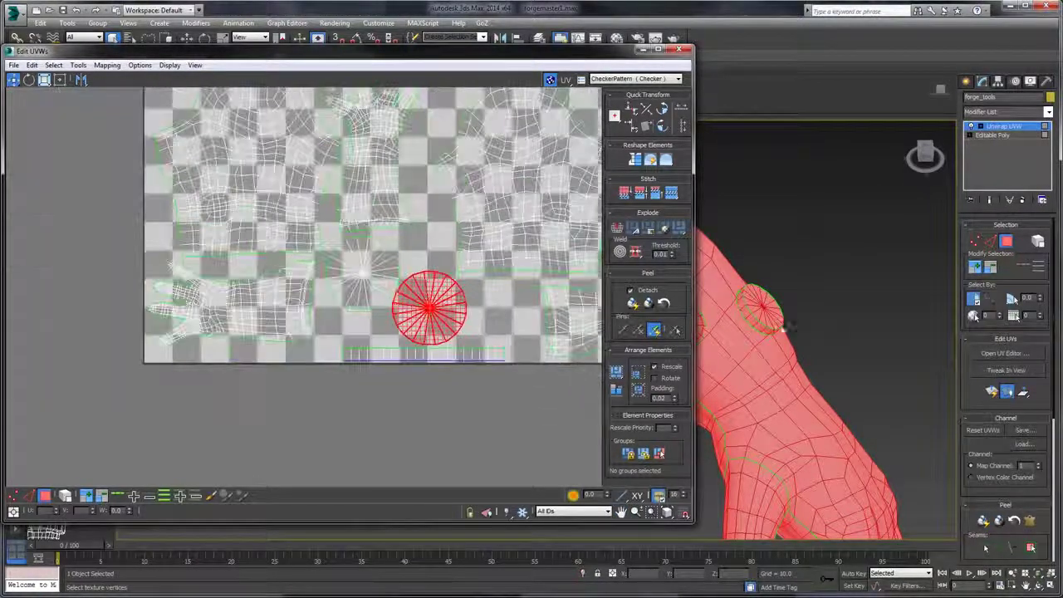
{"action": "scroll", "coordinate": [859, 299], "scroll_direction": "down", "scroll_amount": 4}
{"action": "left_click_drag", "start_coordinate": [859, 299], "coordinate": [867, 281]}
{"action": "scroll", "coordinate": [867, 281], "scroll_direction": "down", "scroll_amount": 3}
{"action": "left_click_drag", "start_coordinate": [769, 334], "coordinate": [947, 353]}
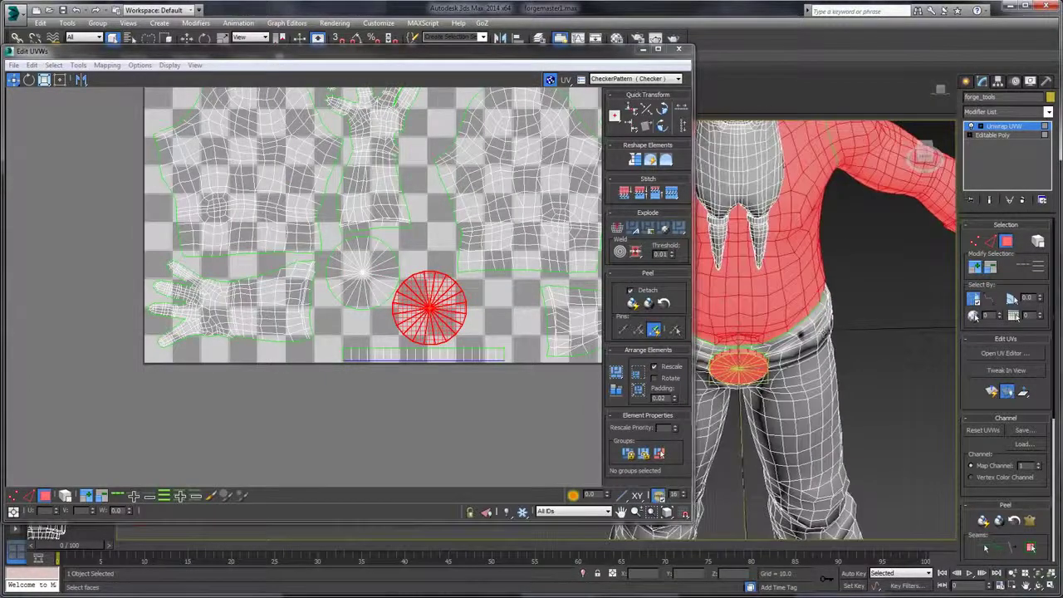
{"action": "left_click_drag", "start_coordinate": [819, 364], "coordinate": [821, 311]}
{"action": "scroll", "coordinate": [821, 310], "scroll_direction": "up", "scroll_amount": 4}
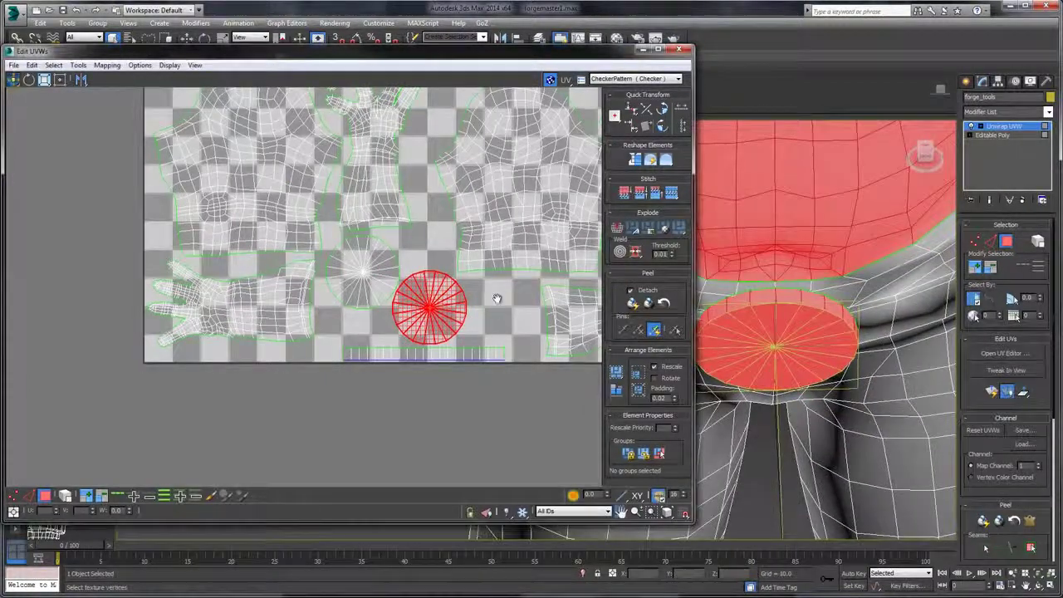
- Rotate the lower disc island counter-clockwise by about 60 degrees and select its uppermost wedge to check its orientation on the buckle
{"action": "scroll", "coordinate": [358, 241], "scroll_direction": "up", "scroll_amount": 4}
{"action": "left_click", "coordinate": [371, 281]}
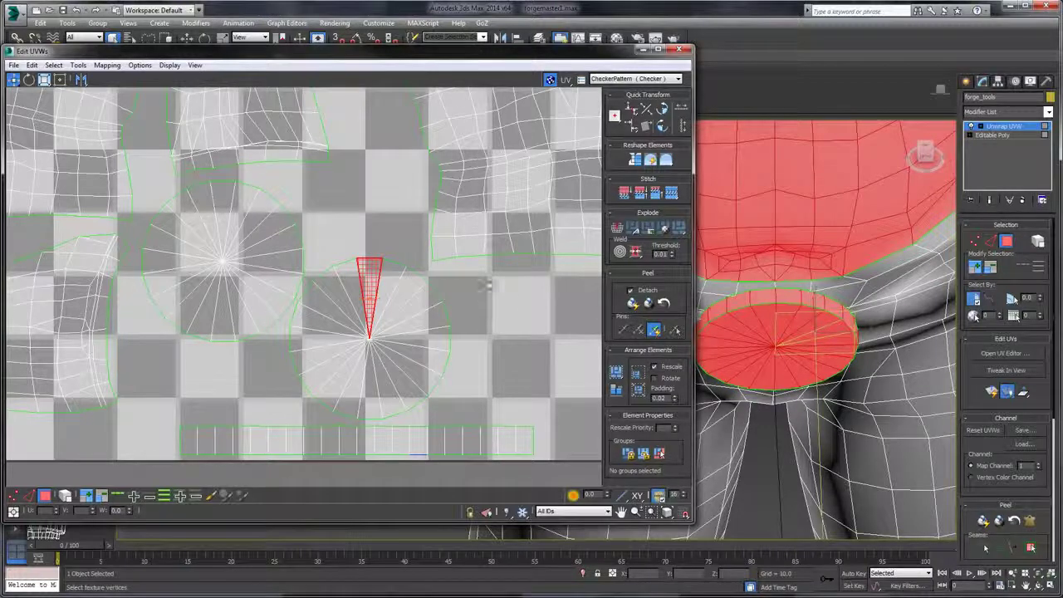
{"action": "left_click_drag", "start_coordinate": [337, 403], "coordinate": [336, 398]}
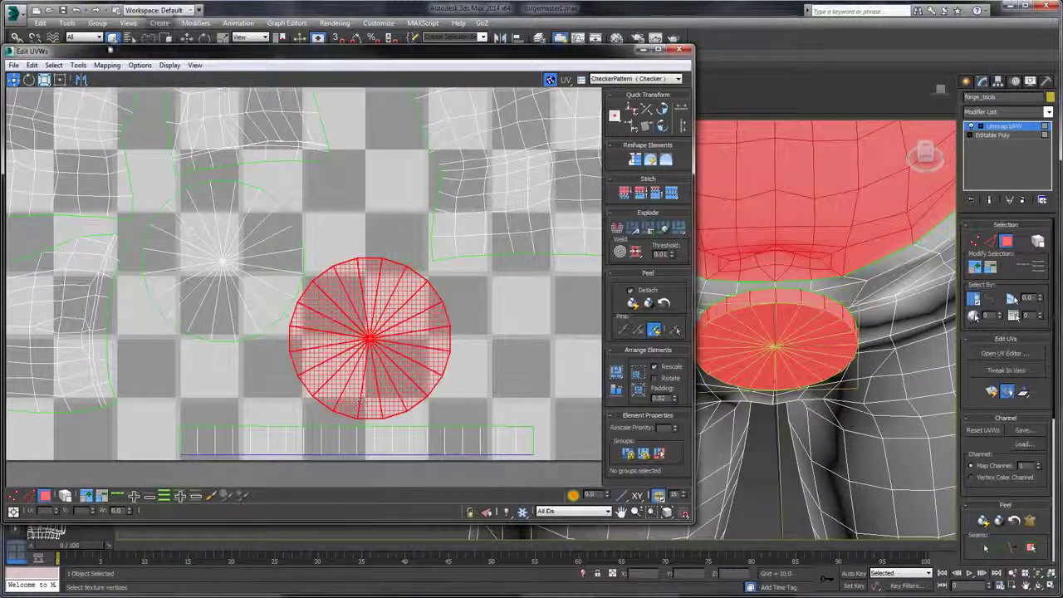
{"action": "key", "text": "e"}
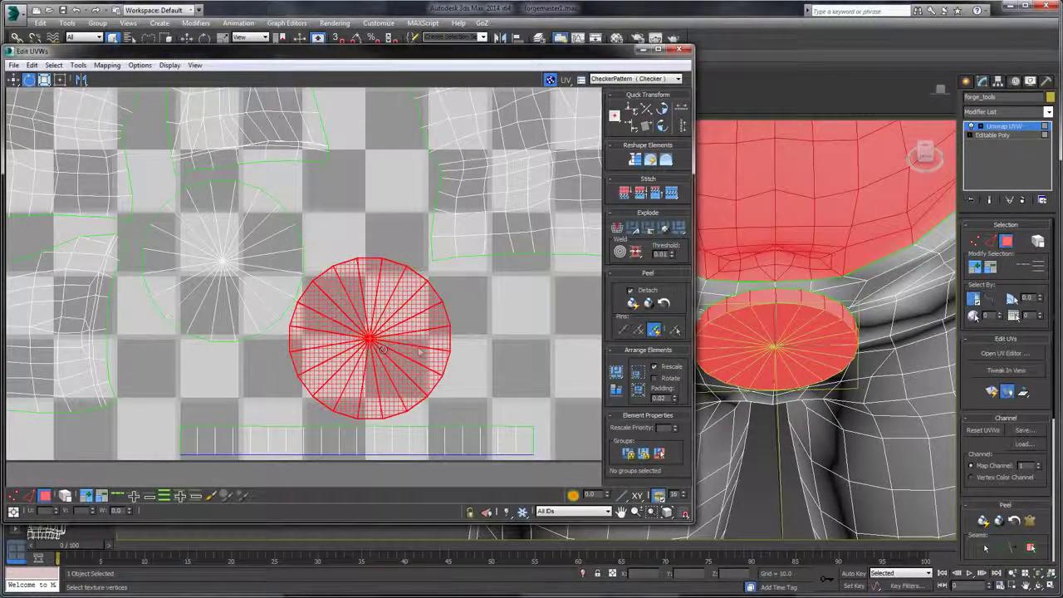
{"action": "left_click_drag", "start_coordinate": [383, 349], "coordinate": [393, 316]}
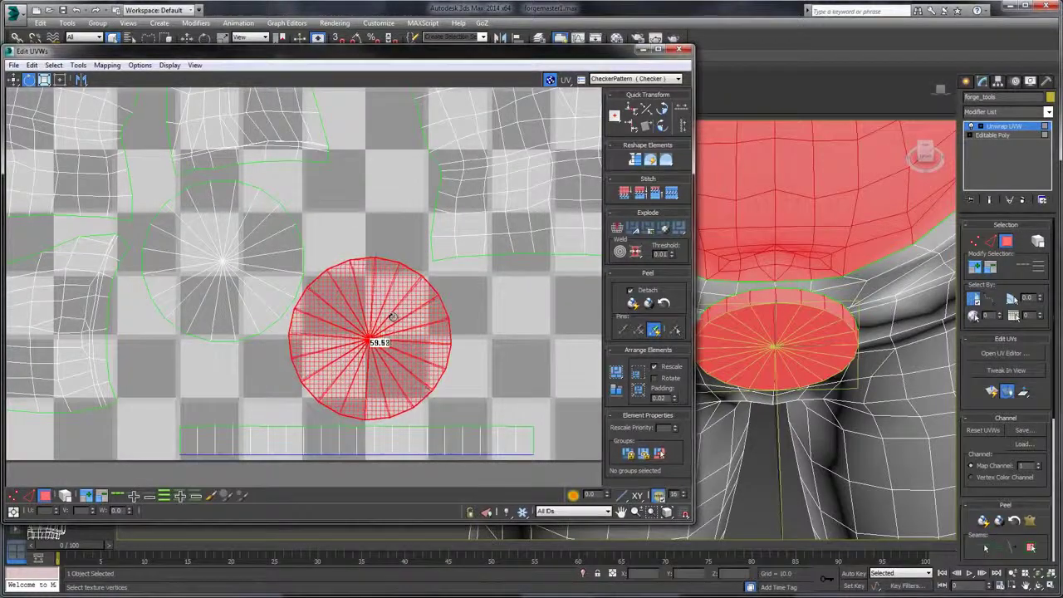
{"action": "left_click", "coordinate": [346, 210]}
{"action": "left_click", "coordinate": [366, 274]}
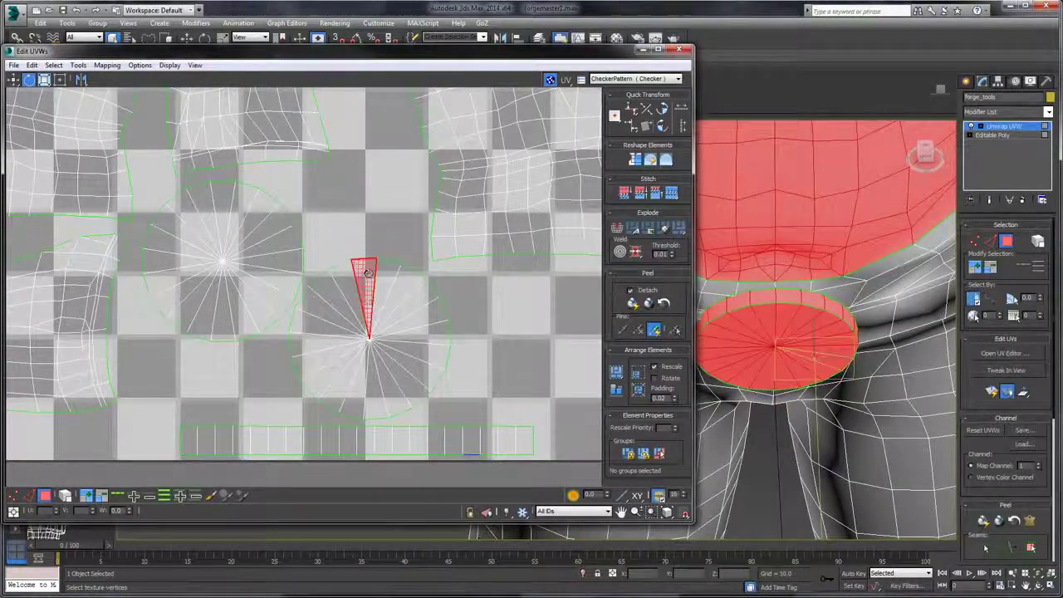
- Turn the whole lower disc further by about 88 and 43 degrees, selecting its uppermost wedge after each turn to compare with the model
{"action": "left_click_drag", "start_coordinate": [428, 403], "coordinate": [428, 403]}
{"action": "left_click_drag", "start_coordinate": [393, 372], "coordinate": [394, 317]}
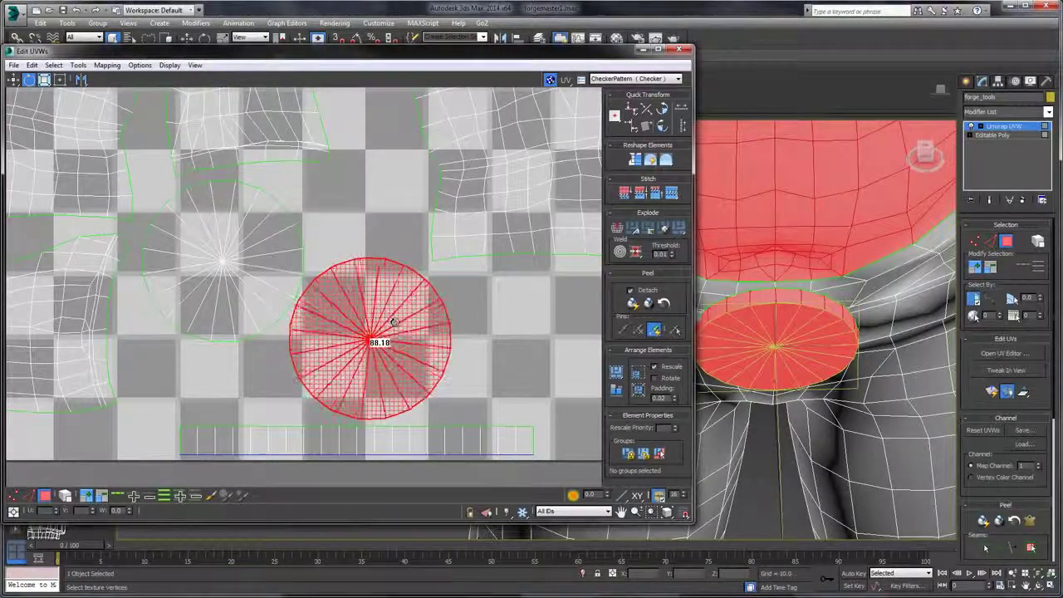
{"action": "left_click", "coordinate": [368, 281]}
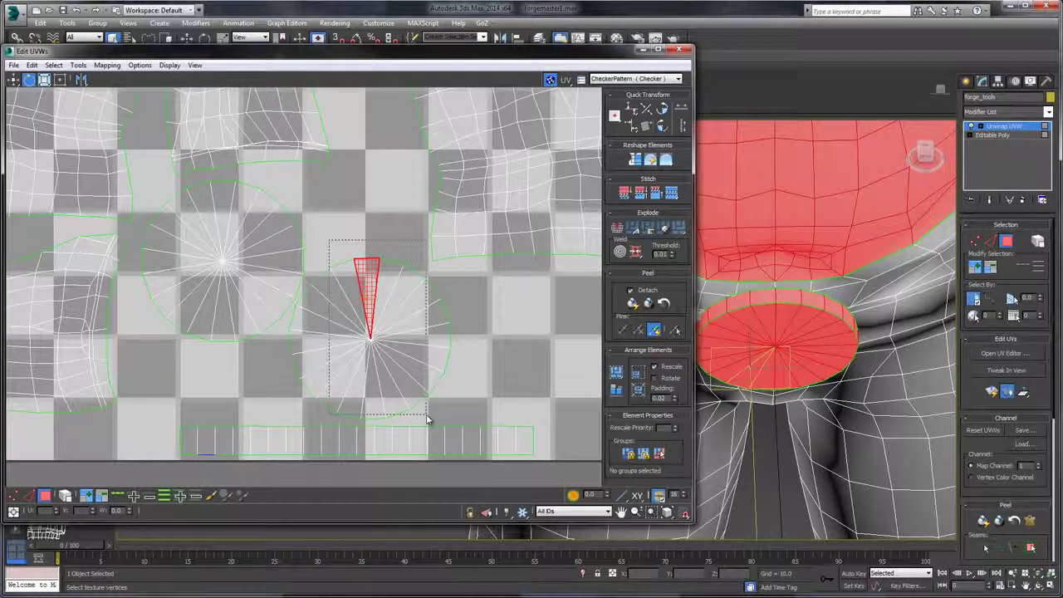
{"action": "left_click_drag", "start_coordinate": [372, 241], "coordinate": [407, 363]}
{"action": "left_click_drag", "start_coordinate": [419, 419], "coordinate": [419, 420]}
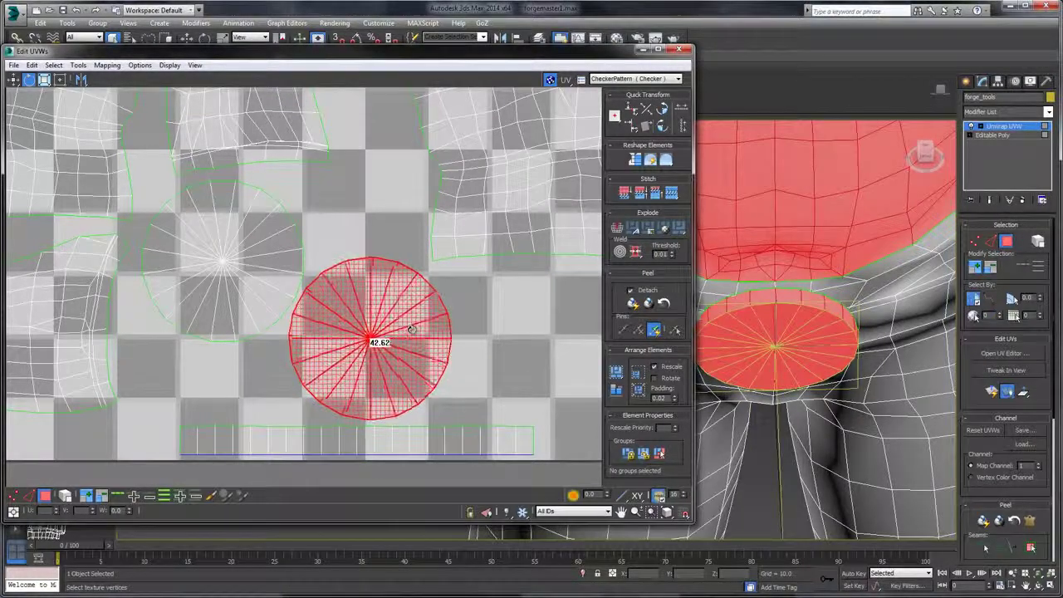
{"action": "left_click", "coordinate": [377, 275]}
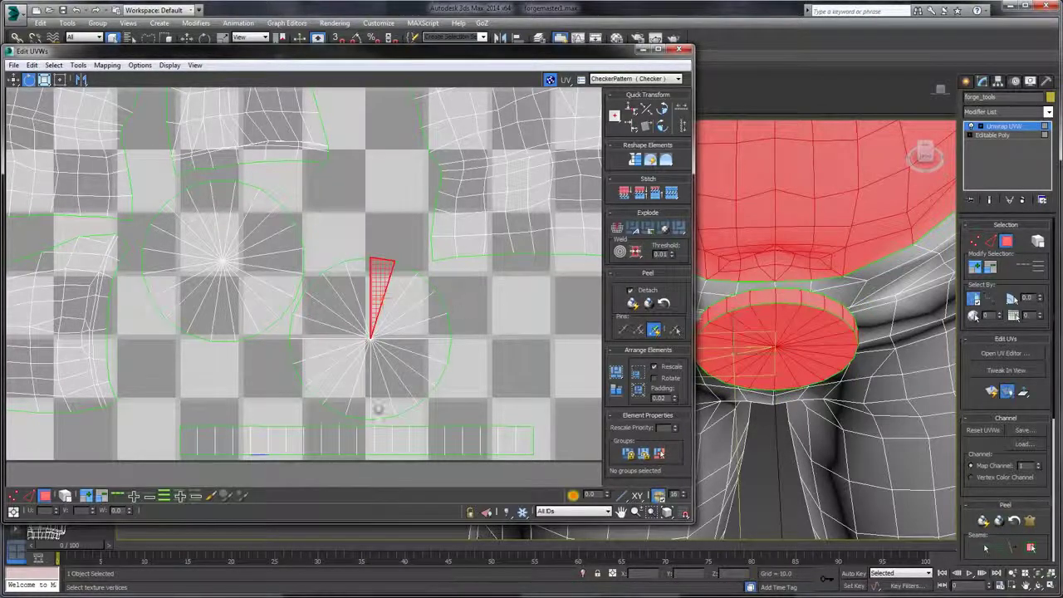
- Rotate the lower disc in two smaller increments, rechecking after each where its uppermost wedge lies on the buckle
{"action": "left_click_drag", "start_coordinate": [379, 409], "coordinate": [349, 417]}
{"action": "left_click_drag", "start_coordinate": [382, 339], "coordinate": [383, 314]}
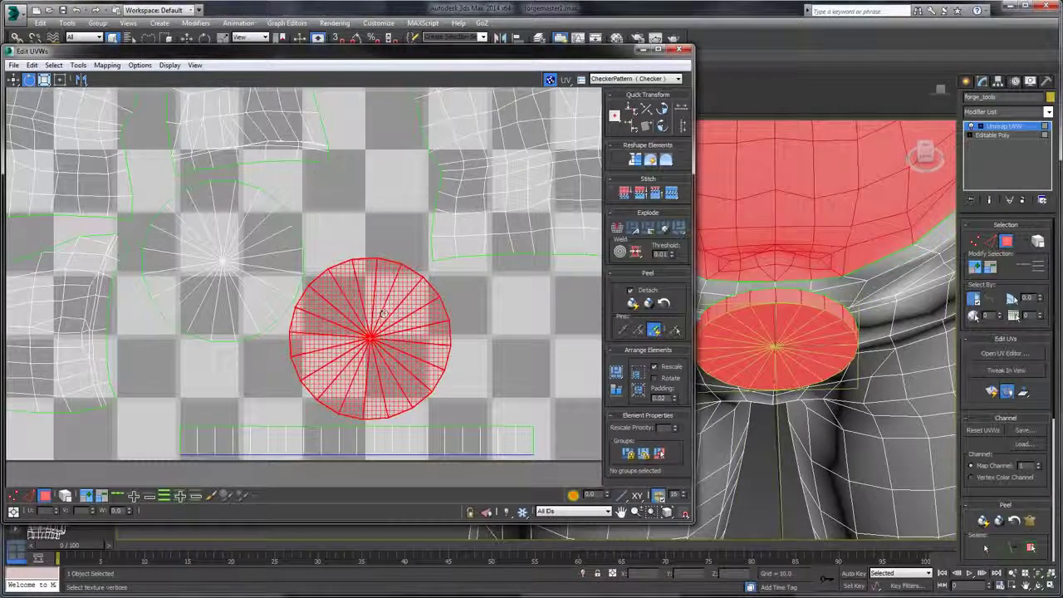
{"action": "left_click", "coordinate": [369, 276]}
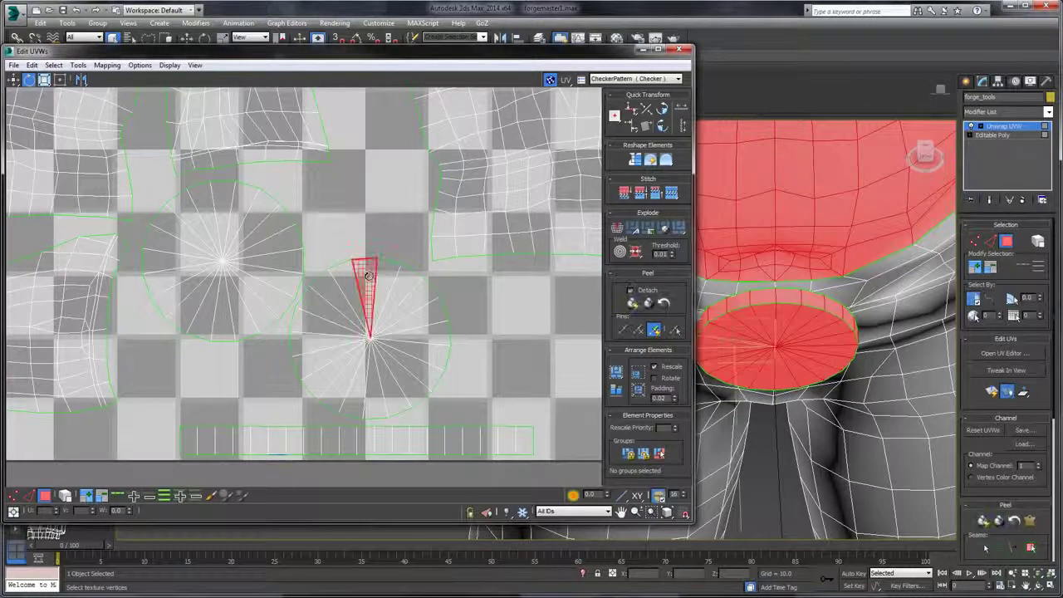
{"action": "double_click", "coordinate": [367, 405]}
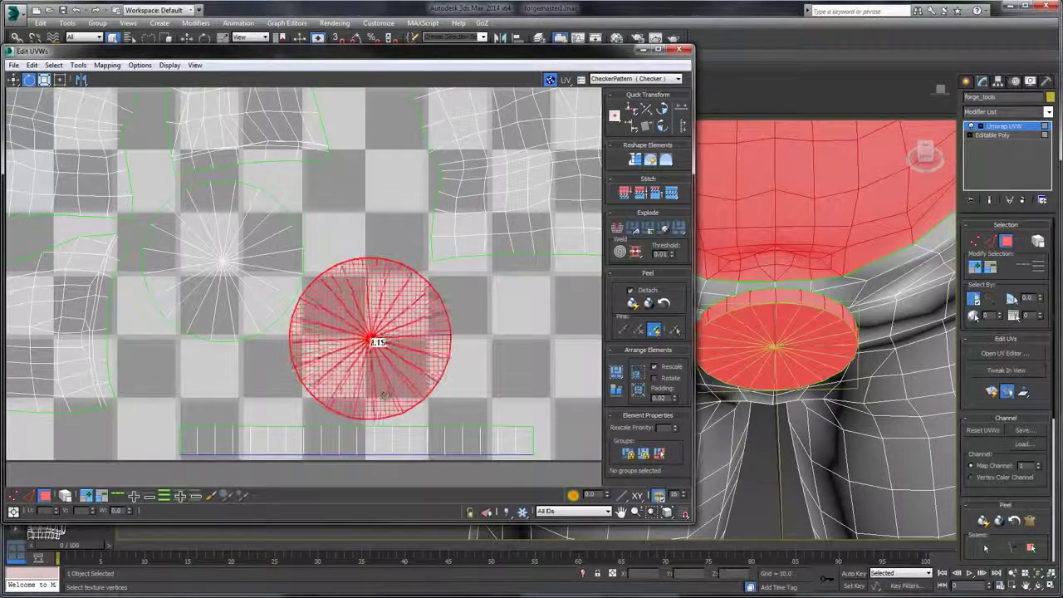
{"action": "left_click_drag", "start_coordinate": [384, 395], "coordinate": [400, 379]}
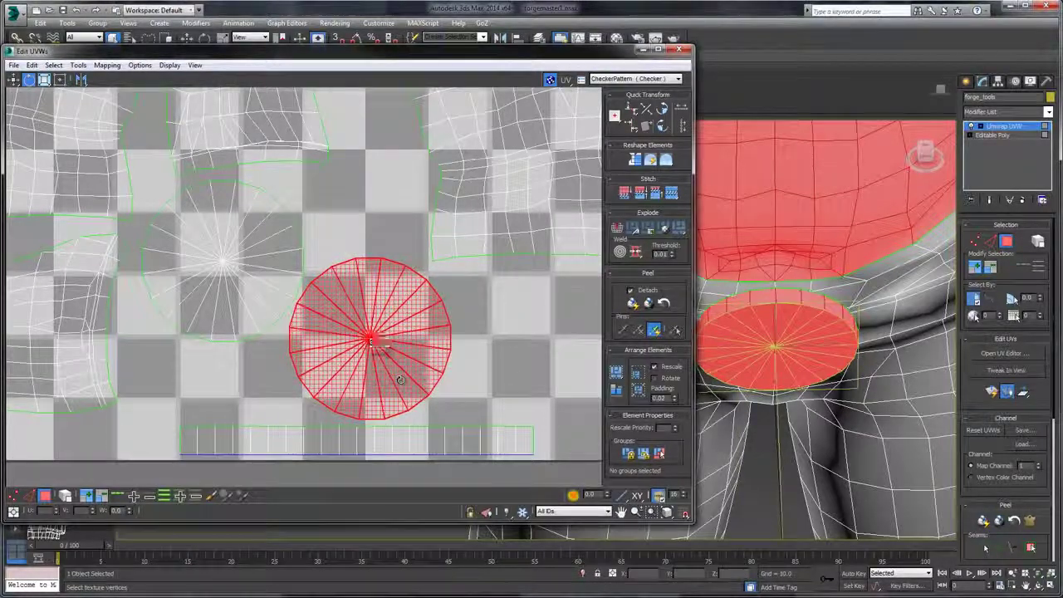
{"action": "left_click", "coordinate": [373, 251]}
{"action": "left_click", "coordinate": [369, 276]}
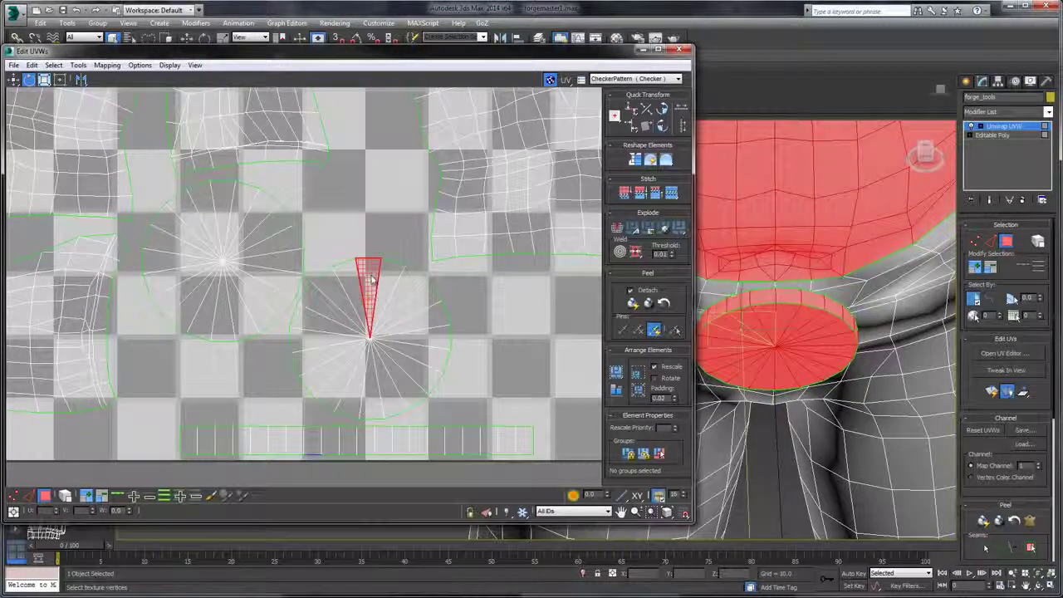
- Rotate the lower disc a final time to align its uppermost wedge with the buckle's top on the model, and select that wedge
{"action": "double_click", "coordinate": [353, 397]}
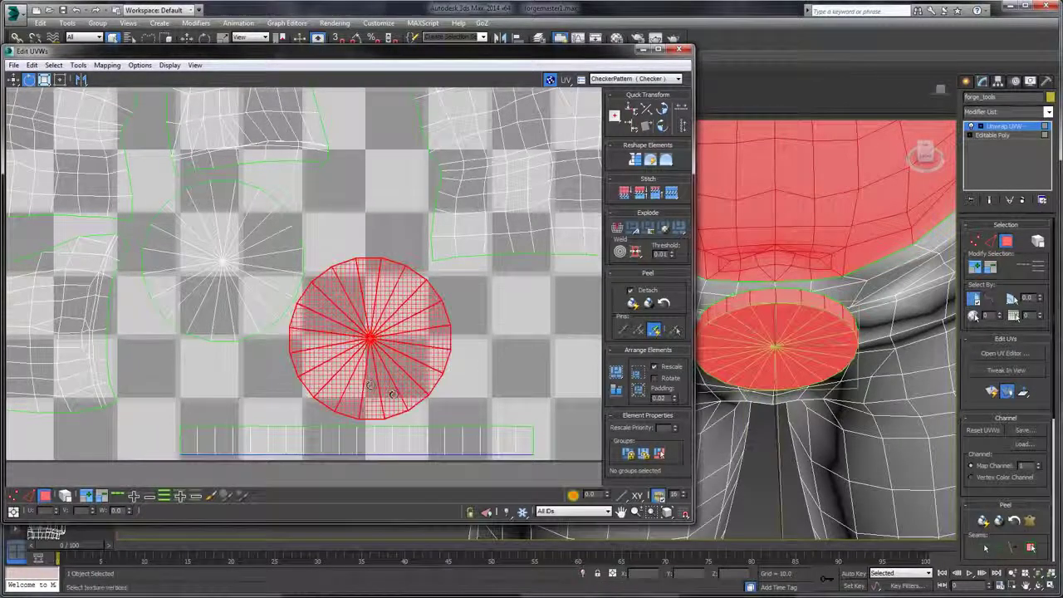
{"action": "left_click_drag", "start_coordinate": [396, 395], "coordinate": [408, 379]}
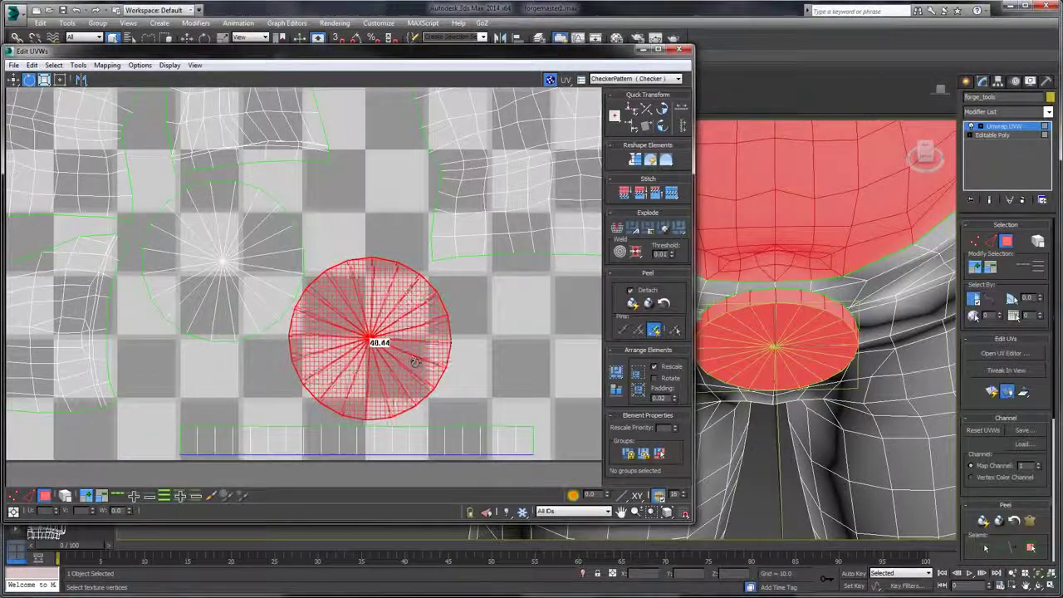
{"action": "left_click", "coordinate": [374, 253]}
{"action": "left_click", "coordinate": [368, 291]}
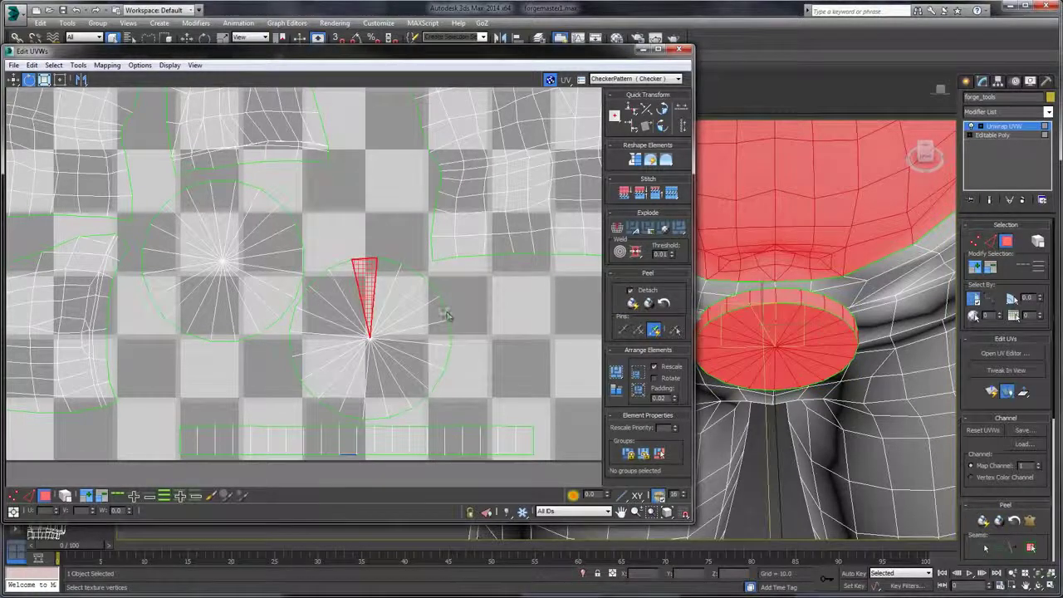
- Rotate the whole lower disc island slightly and select the wedges around its top to compare their position on the buckle
{"action": "double_click", "coordinate": [340, 394]}
{"action": "left_click_drag", "start_coordinate": [434, 330], "coordinate": [435, 345]}
{"action": "left_click", "coordinate": [410, 249]}
{"action": "left_click", "coordinate": [382, 279]}
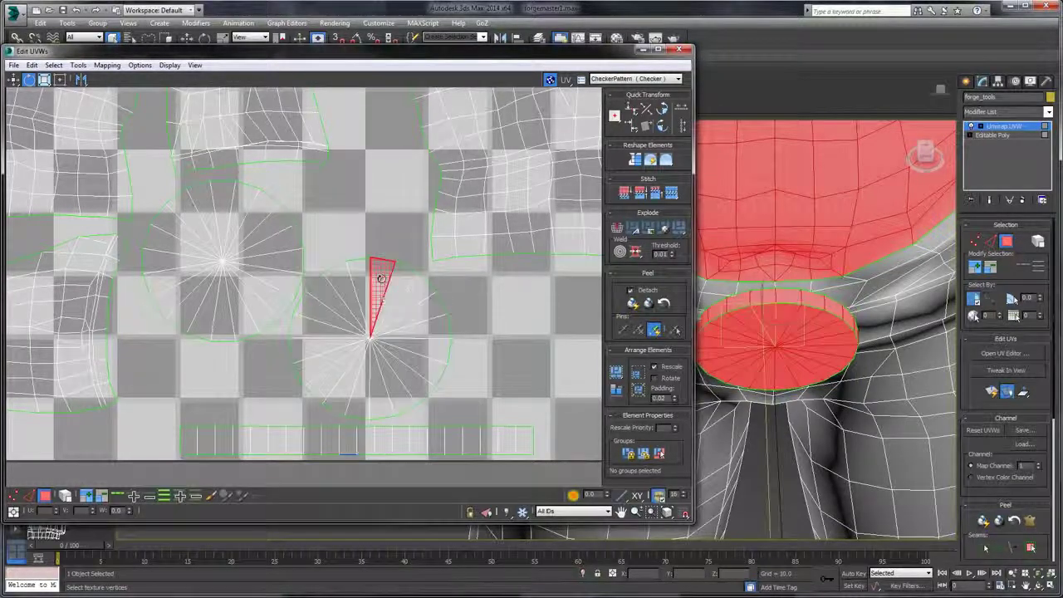
{"action": "left_click_drag", "start_coordinate": [380, 279], "coordinate": [357, 281]}
- Turn the lower disc a little further and recheck the two wedges beside its topmost spoke against the buckle
{"action": "left_click_drag", "start_coordinate": [419, 383], "coordinate": [430, 333]}
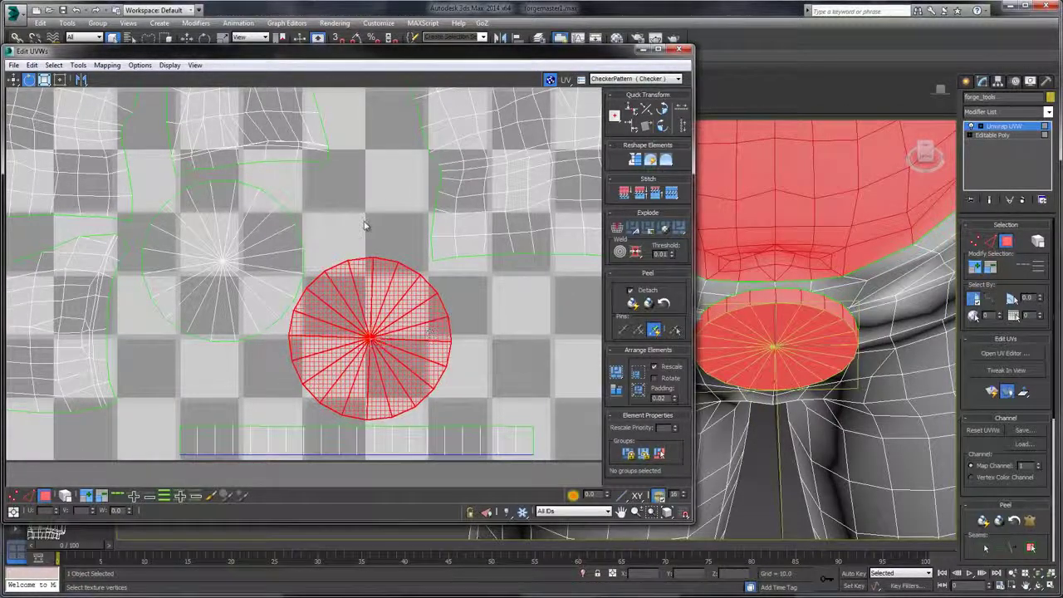
{"action": "left_click", "coordinate": [366, 225]}
{"action": "left_click", "coordinate": [366, 274]}
{"action": "left_click", "coordinate": [389, 275]}
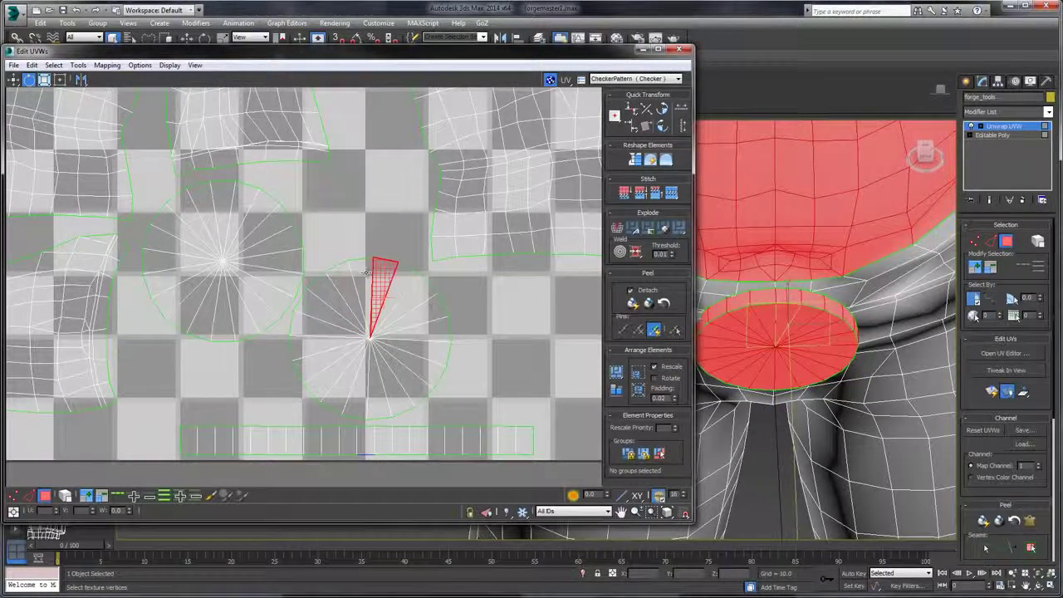
- Fine-tune the lower disc's rotation until a spoke points straight up, alternately selecting the wedges on both sides of it to verify
{"action": "left_click_drag", "start_coordinate": [367, 272], "coordinate": [415, 405]}
{"action": "left_click", "coordinate": [358, 271]}
{"action": "left_click_drag", "start_coordinate": [431, 364], "coordinate": [431, 364]}
{"action": "left_click", "coordinate": [378, 245]}
{"action": "left_click_drag", "start_coordinate": [365, 285], "coordinate": [378, 279]}
{"action": "left_click", "coordinate": [365, 279]}
{"action": "left_click", "coordinate": [380, 280]}
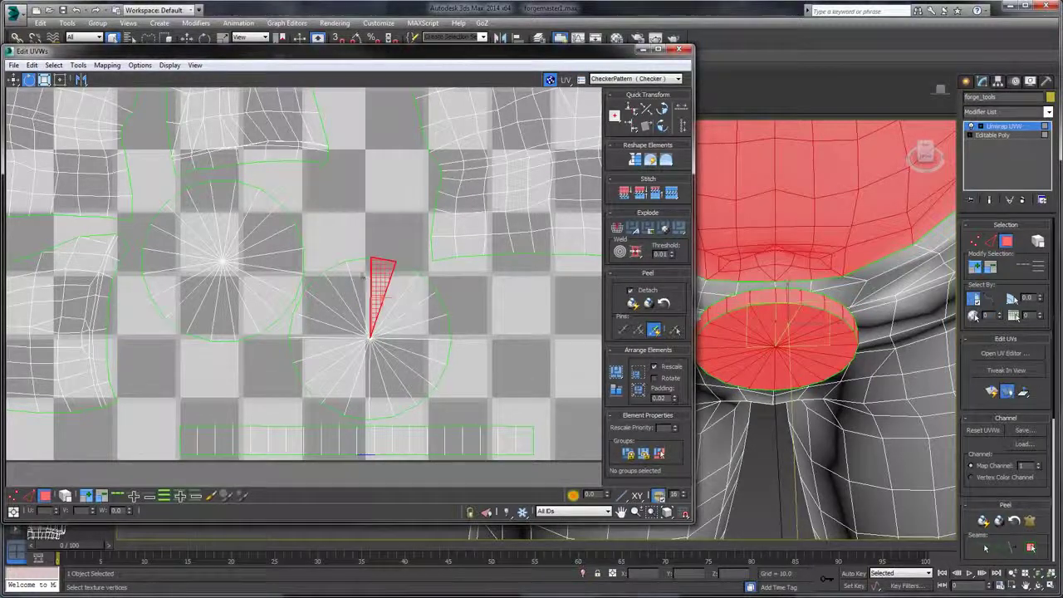
{"action": "left_click", "coordinate": [366, 280]}
{"action": "left_click", "coordinate": [378, 283]}
{"action": "left_click", "coordinate": [383, 230]}
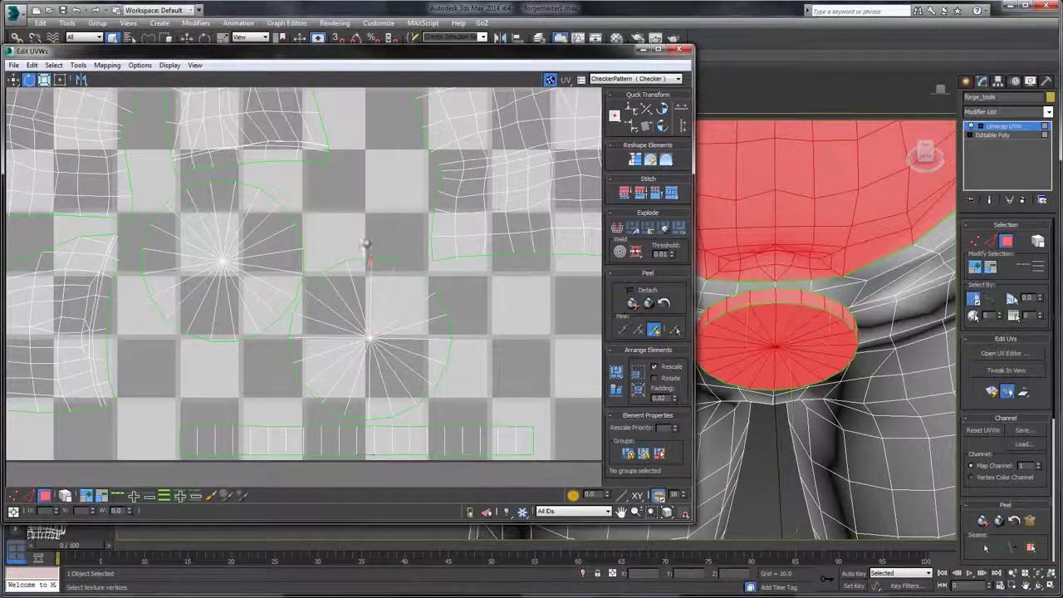
- Scale the other, upper disc island down to about 60% and move it up toward the neighbouring torso and hand islands
{"action": "left_click_drag", "start_coordinate": [376, 229], "coordinate": [393, 234]}
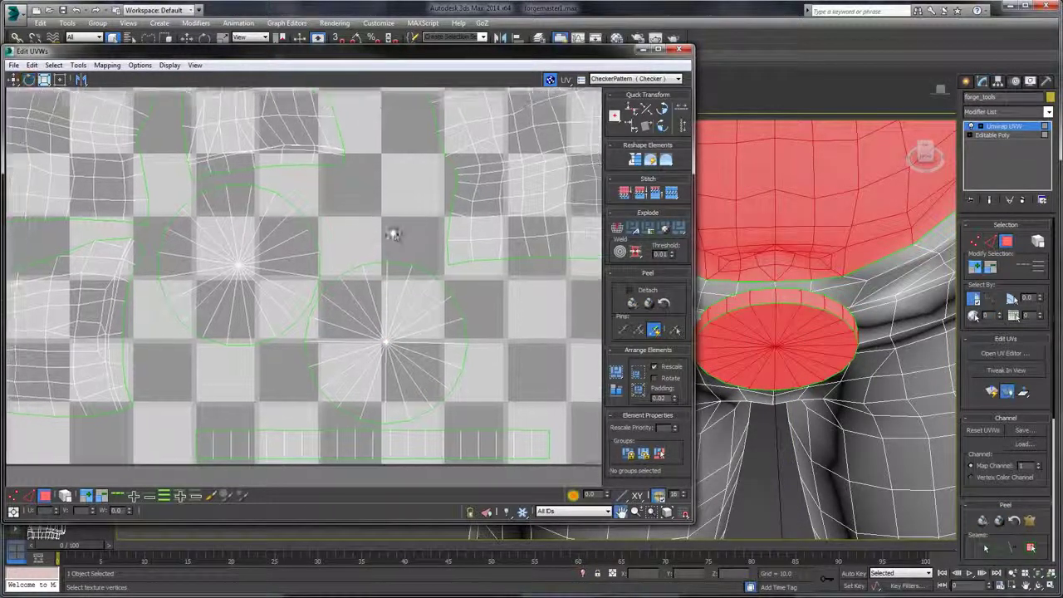
{"action": "left_click", "coordinate": [274, 324]}
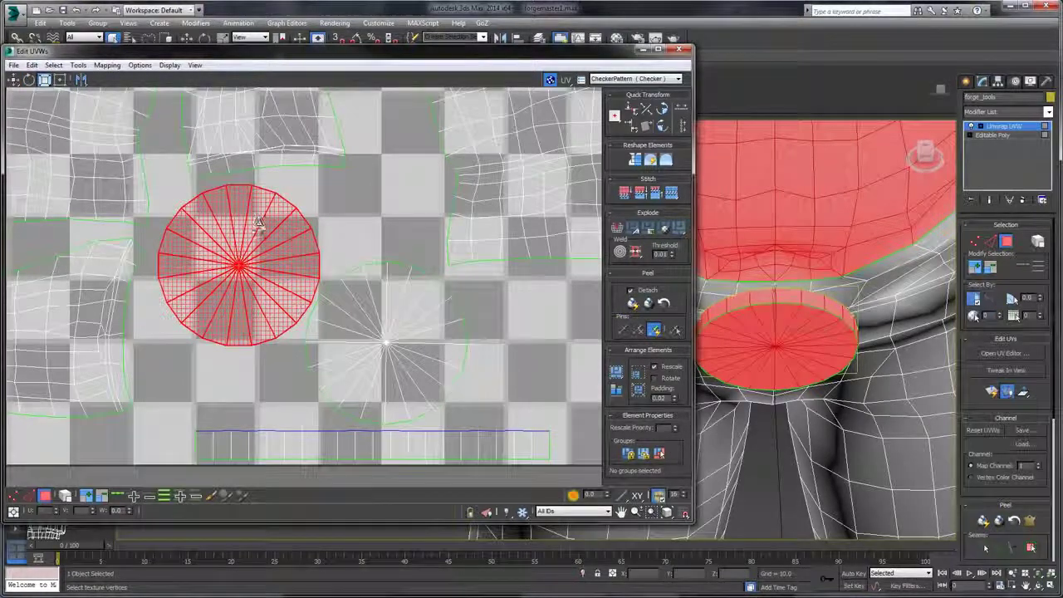
{"action": "left_click_drag", "start_coordinate": [260, 222], "coordinate": [125, 204]}
{"action": "left_click_drag", "start_coordinate": [206, 218], "coordinate": [180, 200]}
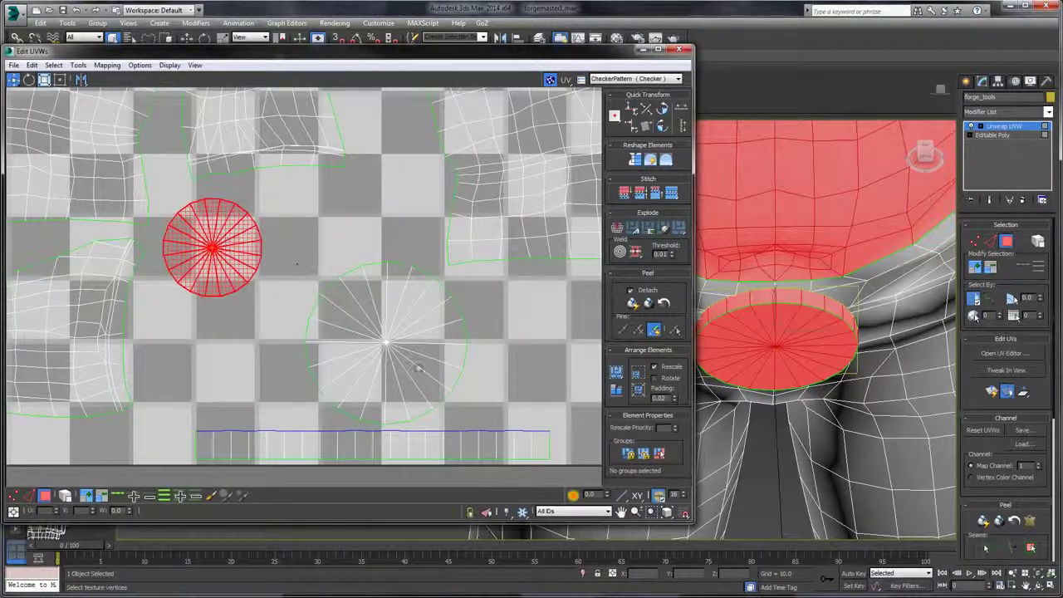
- Move the large buckle disc toward the shrunken one, enlarge it to about 118%, and center it in the free space above the strip
{"action": "left_click", "coordinate": [439, 405]}
{"action": "left_click_drag", "start_coordinate": [406, 366], "coordinate": [369, 353]}
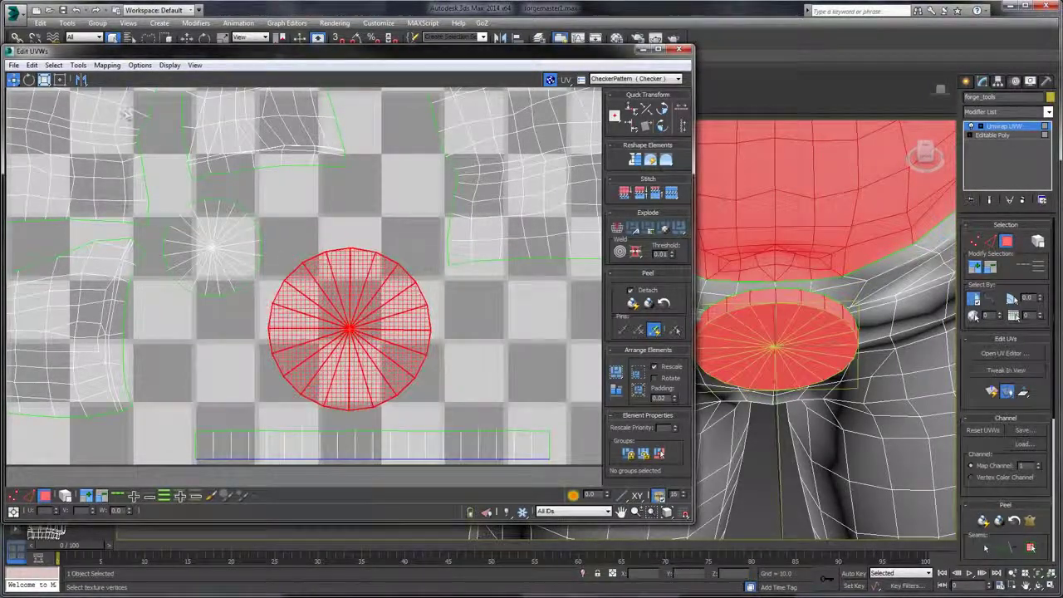
{"action": "left_click", "coordinate": [45, 80]}
{"action": "left_click_drag", "start_coordinate": [409, 320], "coordinate": [409, 311]}
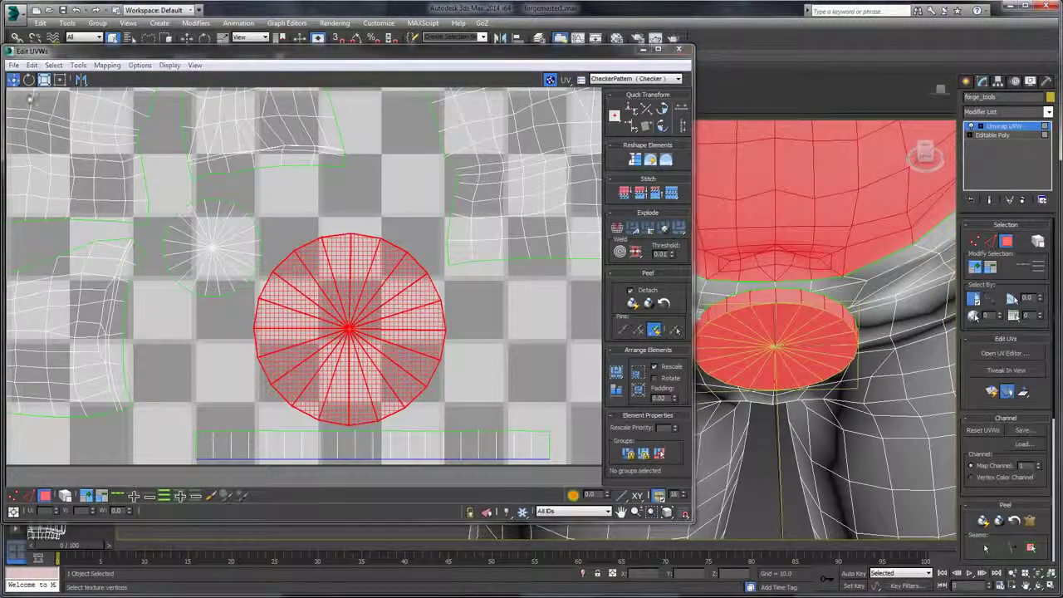
{"action": "key", "text": "w"}
{"action": "left_click_drag", "start_coordinate": [377, 352], "coordinate": [378, 337]}
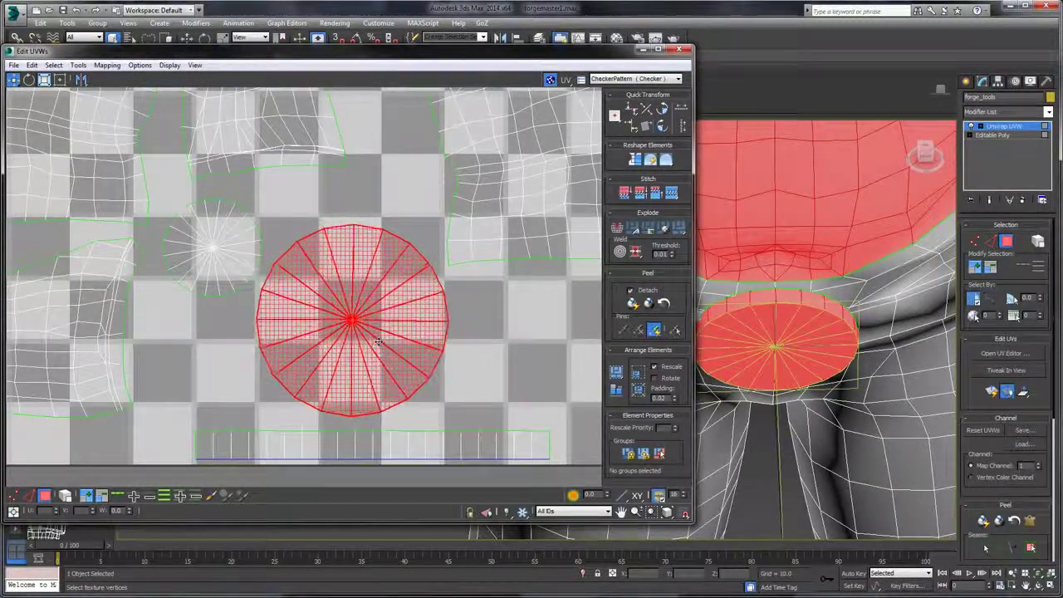
- Examine the enlarged disc's two top wedges against the buckle on the model to verify its orientation
{"action": "left_click", "coordinate": [537, 351]}
{"action": "scroll", "coordinate": [500, 304], "scroll_direction": "down", "scroll_amount": 5}
{"action": "scroll", "coordinate": [509, 306], "scroll_direction": "up", "scroll_amount": 5}
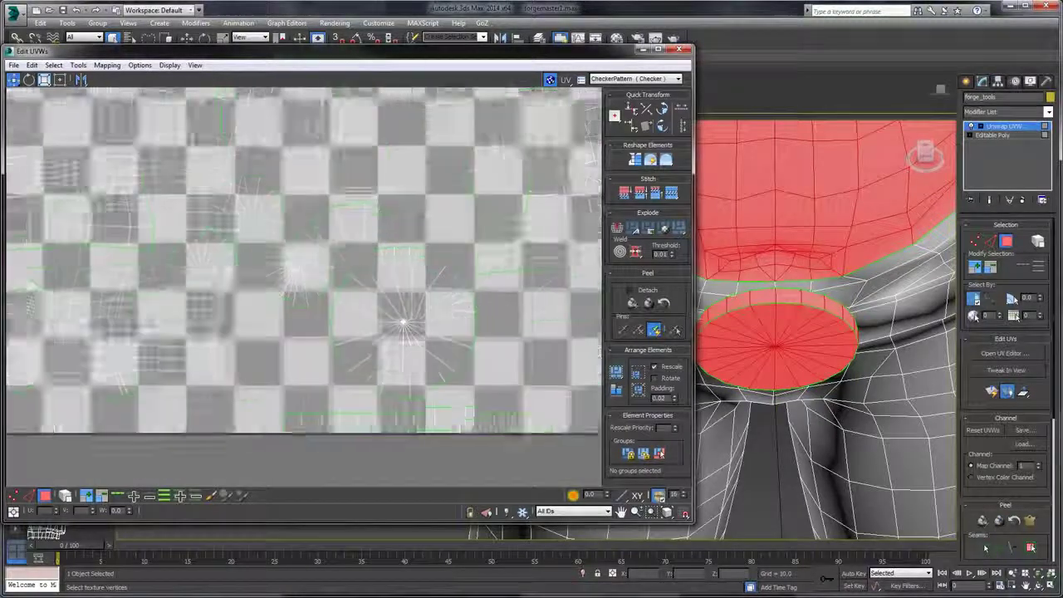
{"action": "scroll", "coordinate": [391, 218], "scroll_direction": "up", "scroll_amount": 4}
{"action": "left_click", "coordinate": [380, 306]}
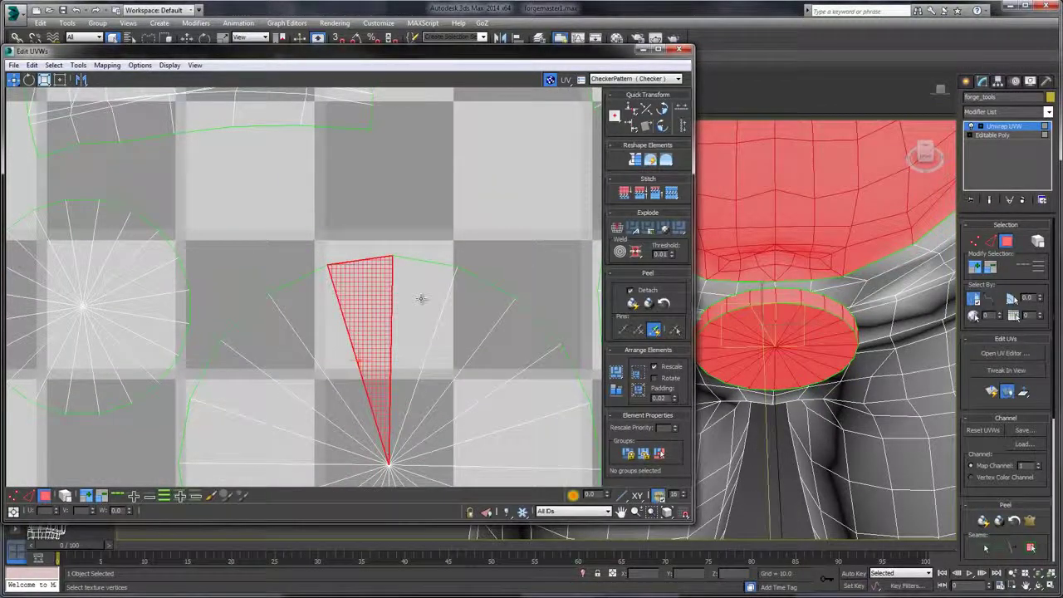
{"action": "left_click", "coordinate": [420, 297]}
{"action": "scroll", "coordinate": [468, 209], "scroll_direction": "down", "scroll_amount": 3}
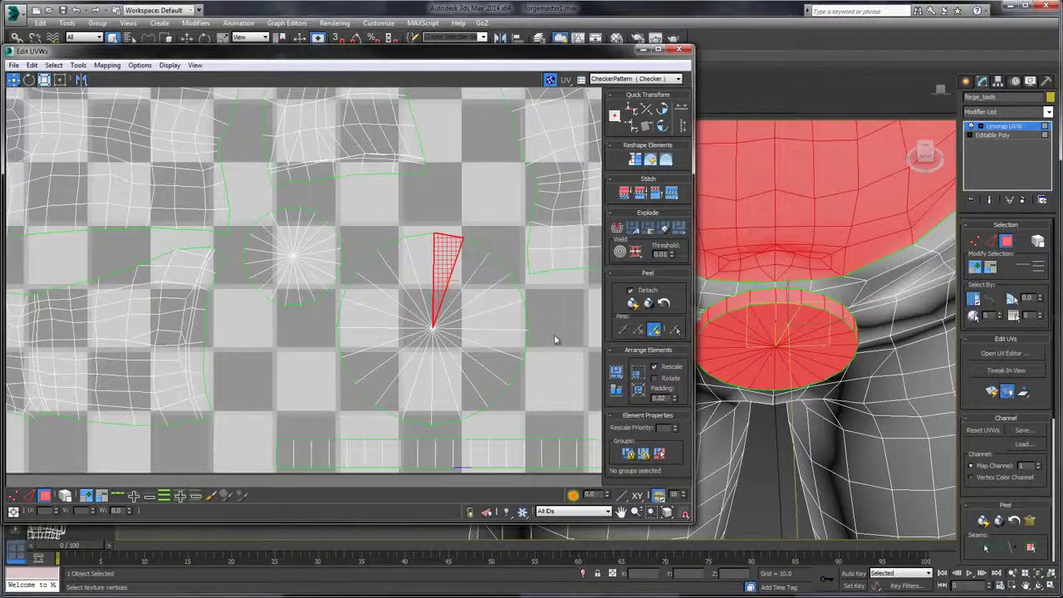
{"action": "left_click", "coordinate": [555, 337]}
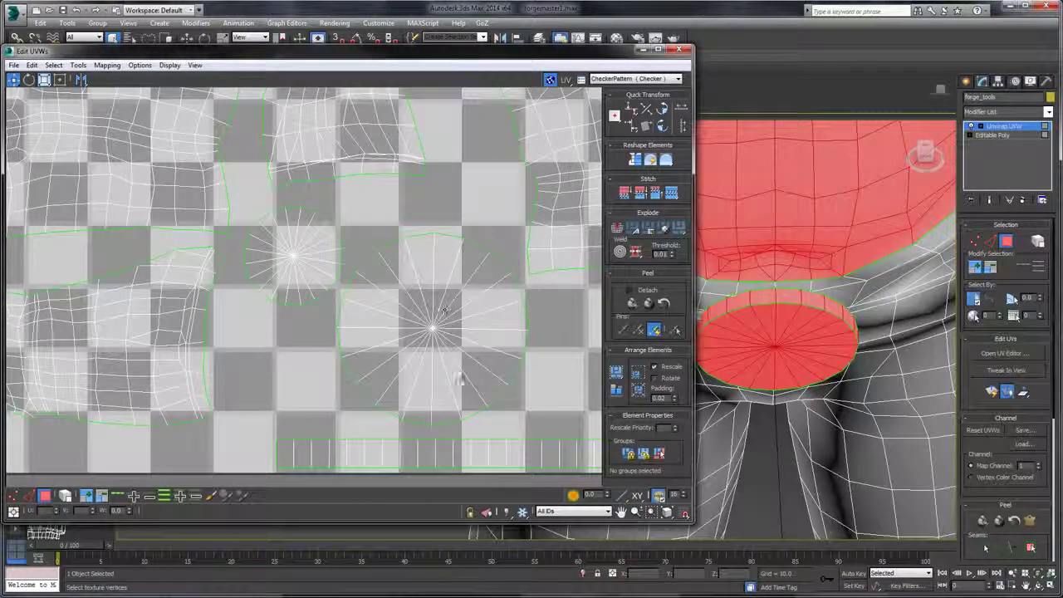
- Select the upper pair of disc islands in the layout's upper-right corner and scale both up to about 160%
{"action": "scroll", "coordinate": [484, 191], "scroll_direction": "down", "scroll_amount": 6}
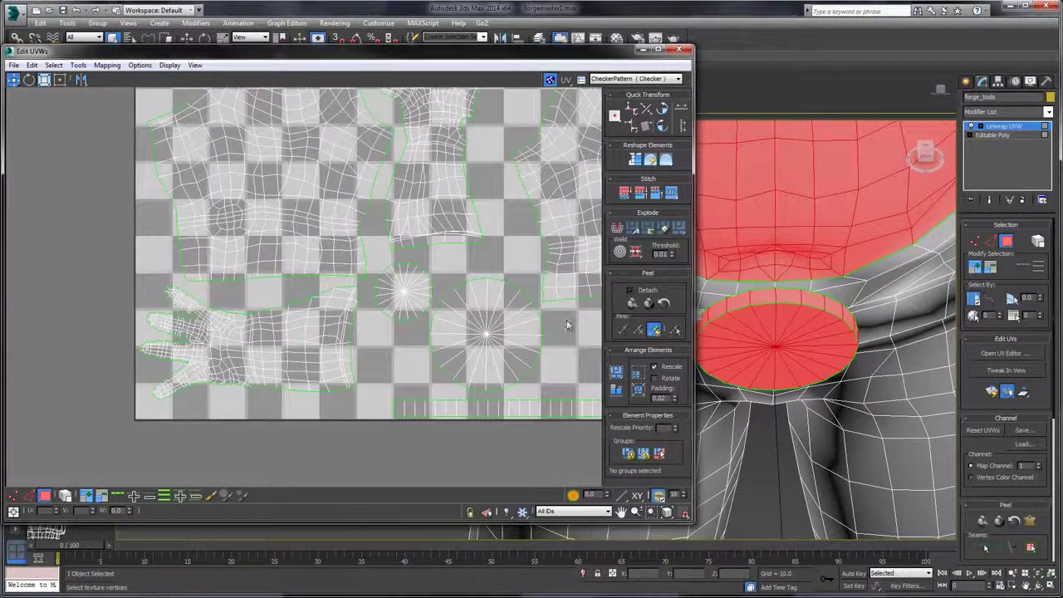
{"action": "scroll", "coordinate": [485, 191], "scroll_direction": "up", "scroll_amount": 6}
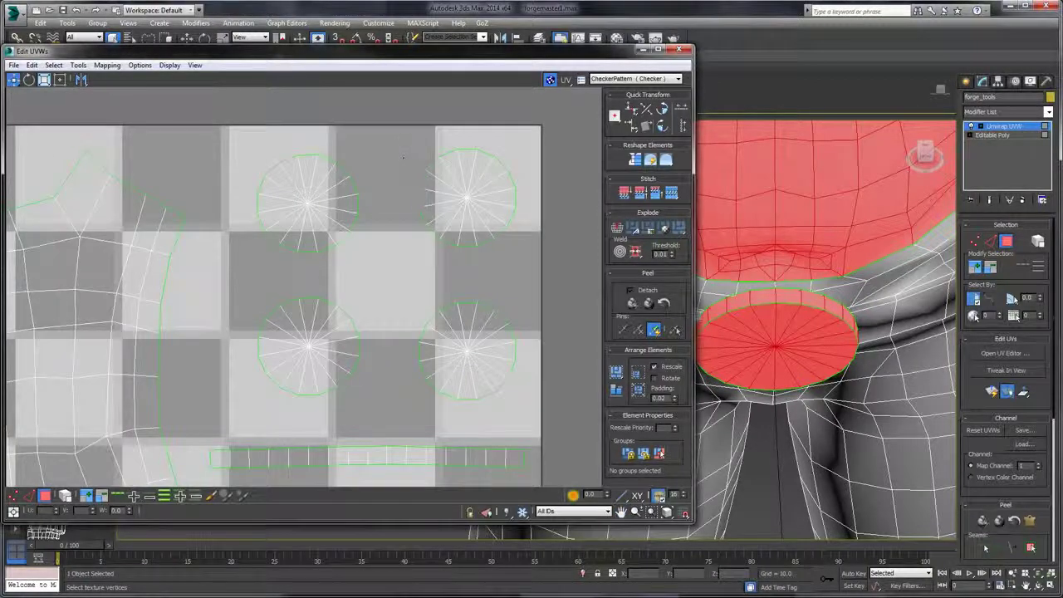
{"action": "left_click_drag", "start_coordinate": [403, 158], "coordinate": [504, 259]}
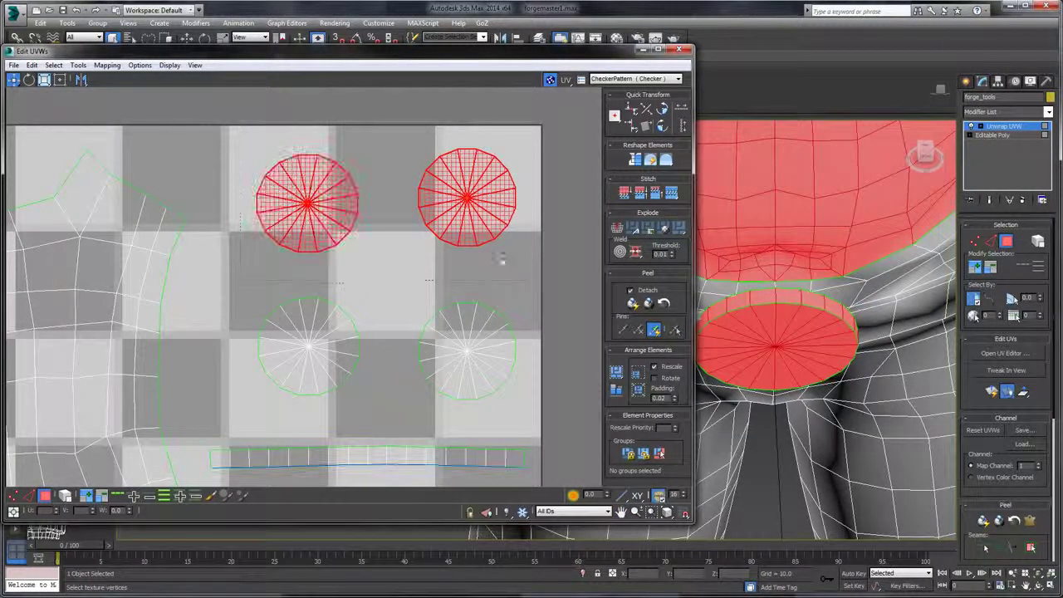
{"action": "left_click", "coordinate": [45, 80]}
{"action": "mouse_move", "coordinate": [511, 219]}
{"action": "left_mouse_down"}
{"action": "mouse_move", "coordinate": [522, 229]}
{"action": "mouse_move", "coordinate": [520, 196]}
{"action": "mouse_move", "coordinate": [517, 206]}
{"action": "left_mouse_up"}
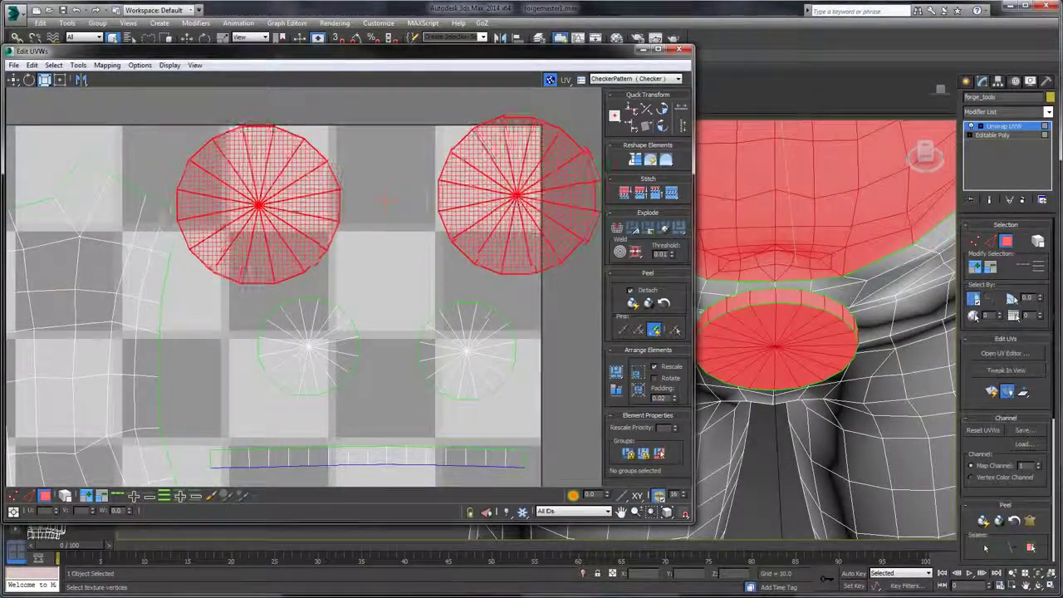
- Shift the enlarged pair of discs, and move the right-hand one back inside the UV square beside its partner
{"action": "left_click", "coordinate": [14, 78]}
{"action": "left_click_drag", "start_coordinate": [210, 199], "coordinate": [230, 205]}
{"action": "left_click_drag", "start_coordinate": [450, 118], "coordinate": [371, 121]}
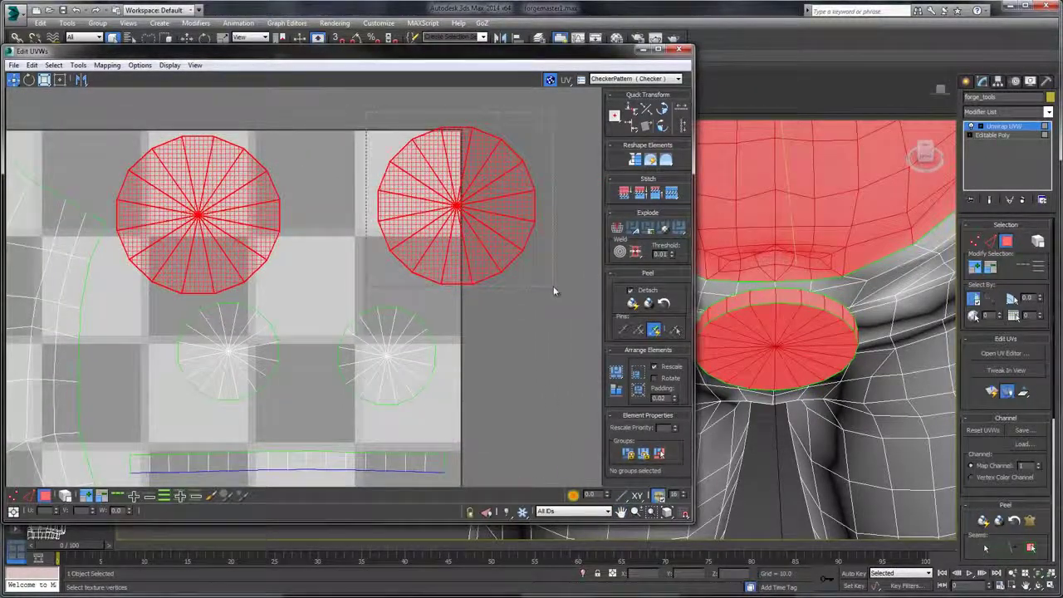
{"action": "left_click", "coordinate": [479, 210]}
{"action": "left_click_drag", "start_coordinate": [479, 211], "coordinate": [394, 221]}
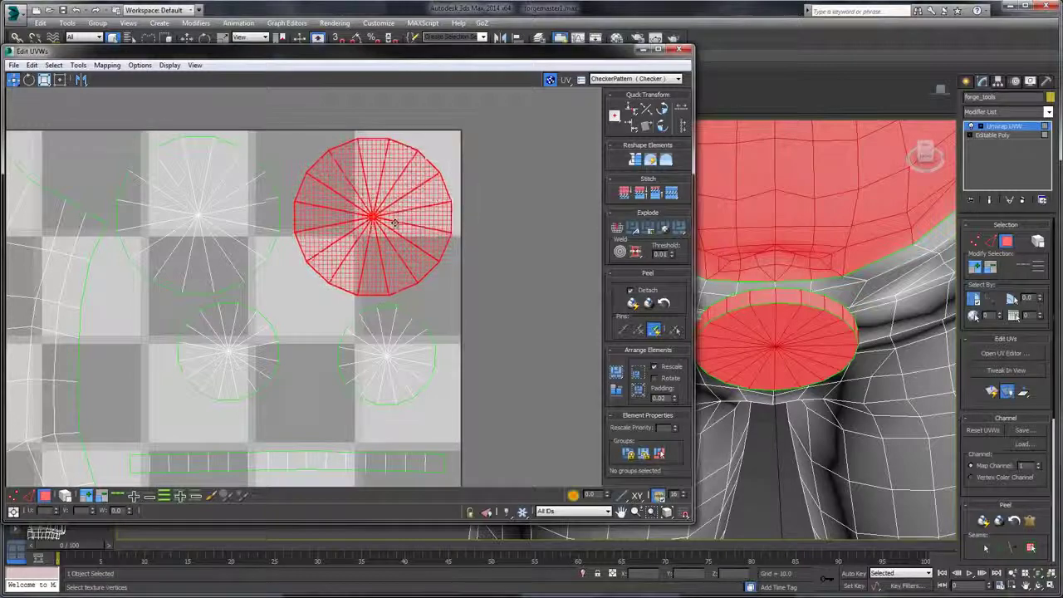
- Find the enlarged corner disc on the model's wrist, rotate the island, and select its uppermost wedge to check its orientation
{"action": "left_click", "coordinate": [471, 173]}
{"action": "left_click_drag", "start_coordinate": [506, 187], "coordinate": [504, 186]}
{"action": "scroll", "coordinate": [771, 244], "scroll_direction": "down", "scroll_amount": 4}
{"action": "left_click_drag", "start_coordinate": [785, 242], "coordinate": [822, 274]}
{"action": "left_click_drag", "start_coordinate": [538, 151], "coordinate": [342, 163]}
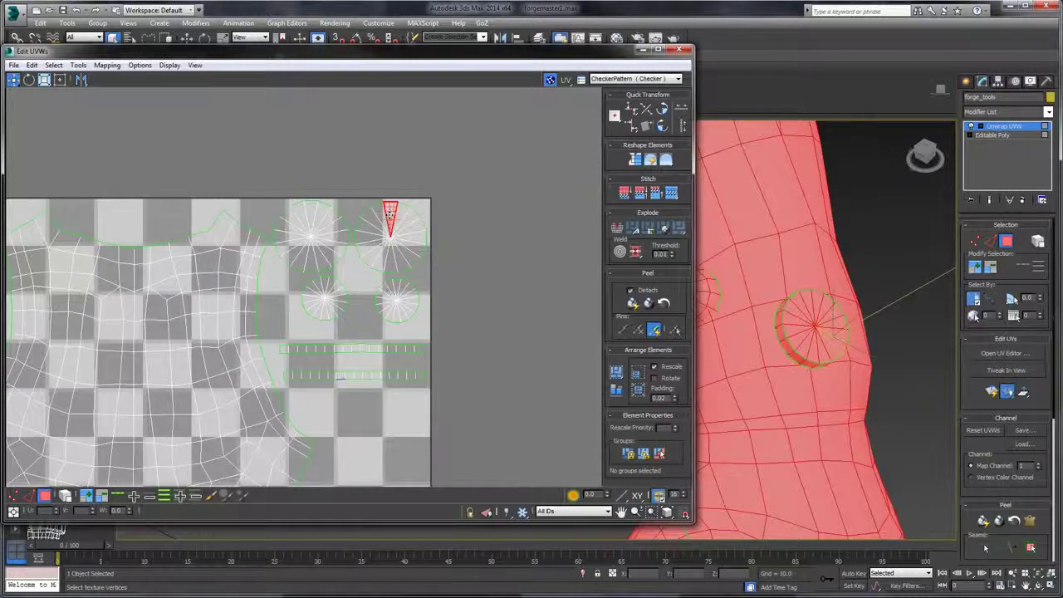
{"action": "left_click_drag", "start_coordinate": [428, 272], "coordinate": [442, 211]}
{"action": "key", "text": "e"}
{"action": "left_click", "coordinate": [462, 206]}
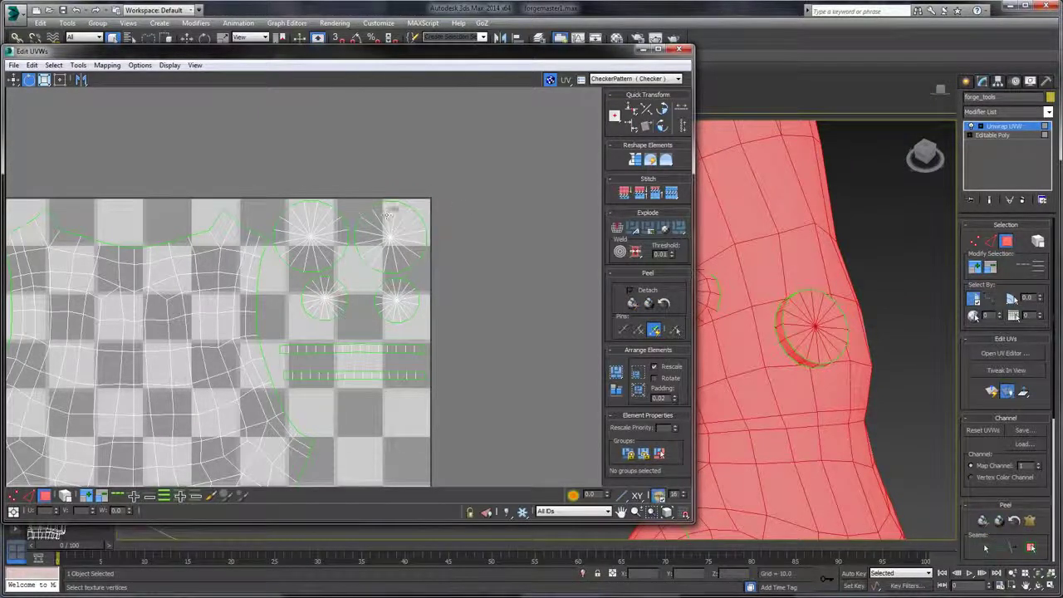
{"action": "left_click", "coordinate": [389, 213]}
- Rotate the corner disc twice more, the second time by about 43 degrees, selecting its uppermost wedge after each turn to compare with the wrist
{"action": "left_click_drag", "start_coordinate": [444, 197], "coordinate": [365, 275]}
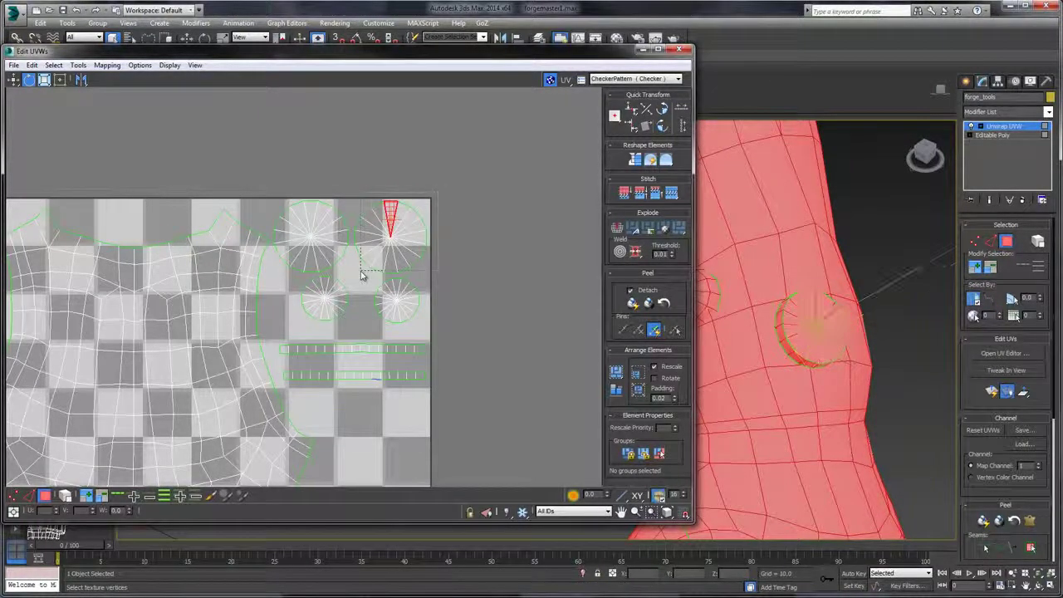
{"action": "left_click_drag", "start_coordinate": [394, 238], "coordinate": [417, 250]}
{"action": "left_click", "coordinate": [343, 158]}
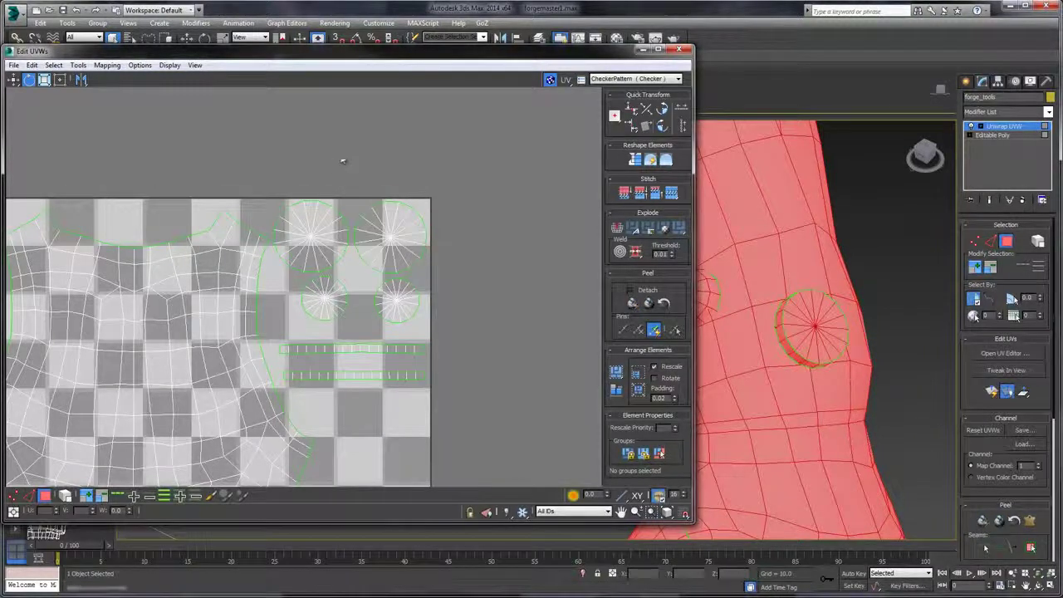
{"action": "left_click", "coordinate": [392, 213]}
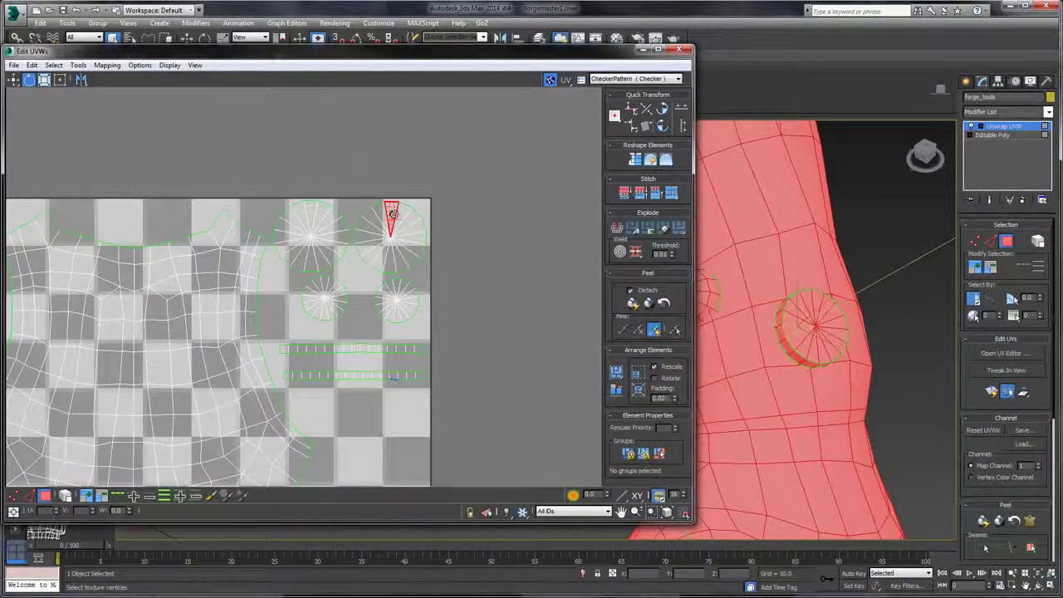
{"action": "double_click", "coordinate": [363, 268]}
{"action": "left_click_drag", "start_coordinate": [363, 269], "coordinate": [410, 250]}
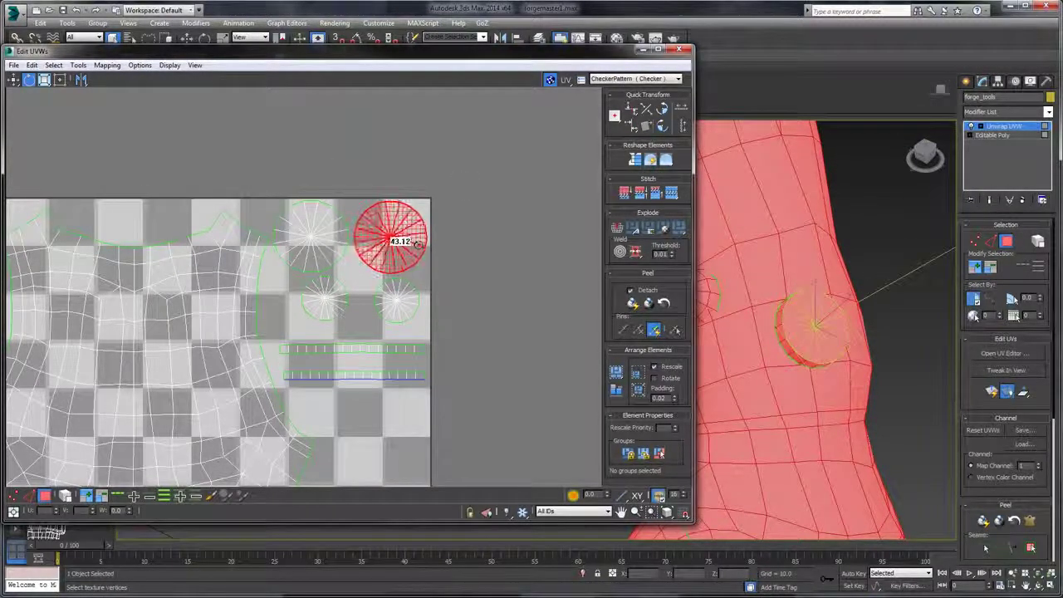
{"action": "left_click", "coordinate": [445, 194]}
{"action": "left_click", "coordinate": [393, 209]}
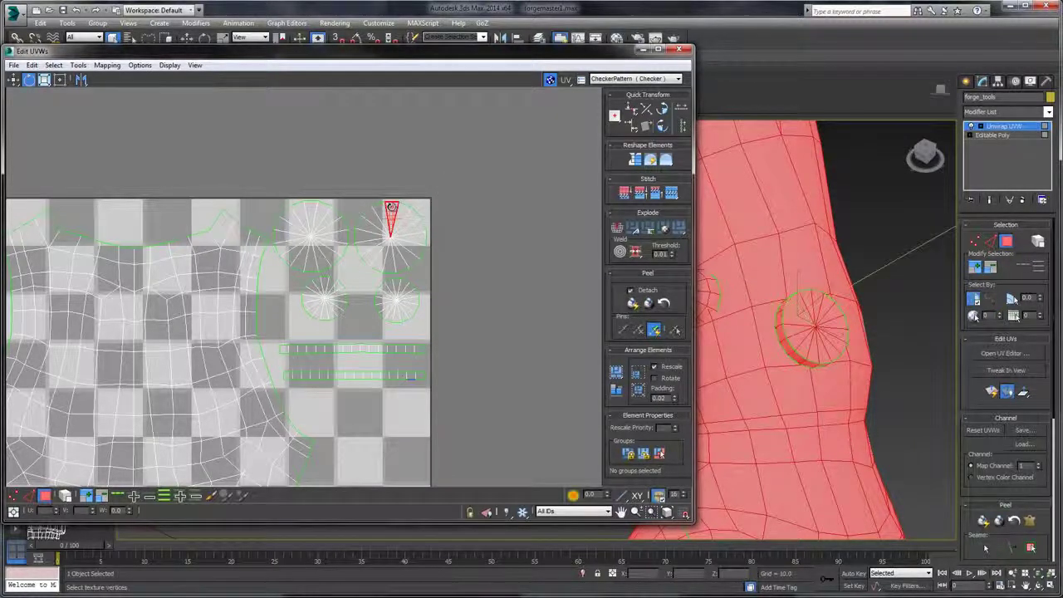
- Turn the whole corner disc by about another 30 degrees and select a wedge near its top to check the alignment
{"action": "double_click", "coordinate": [373, 260]}
{"action": "left_click_drag", "start_coordinate": [374, 260], "coordinate": [394, 259]}
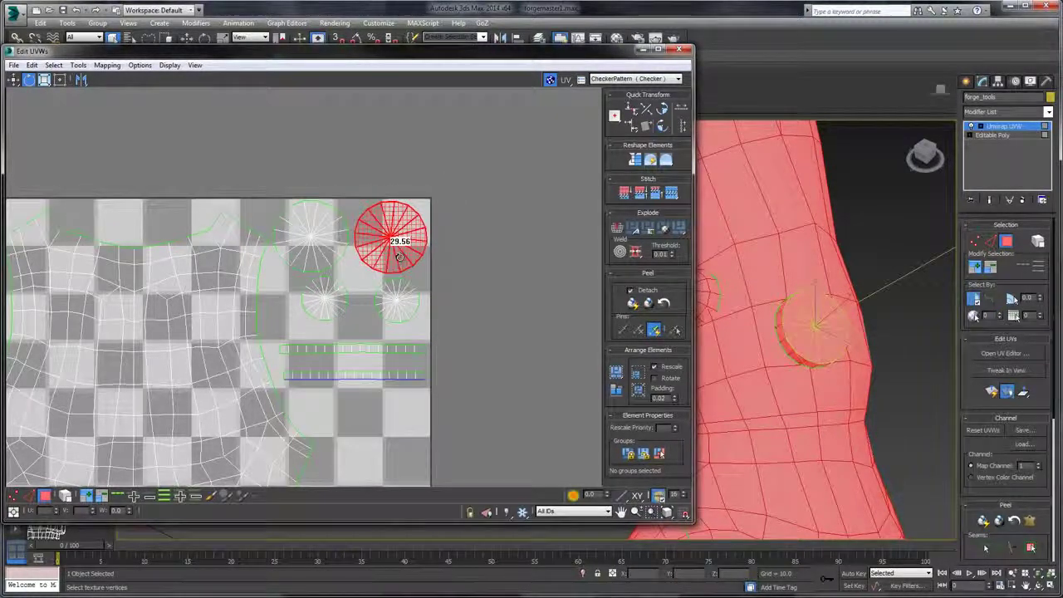
{"action": "left_click", "coordinate": [406, 187]}
{"action": "left_click", "coordinate": [397, 214]}
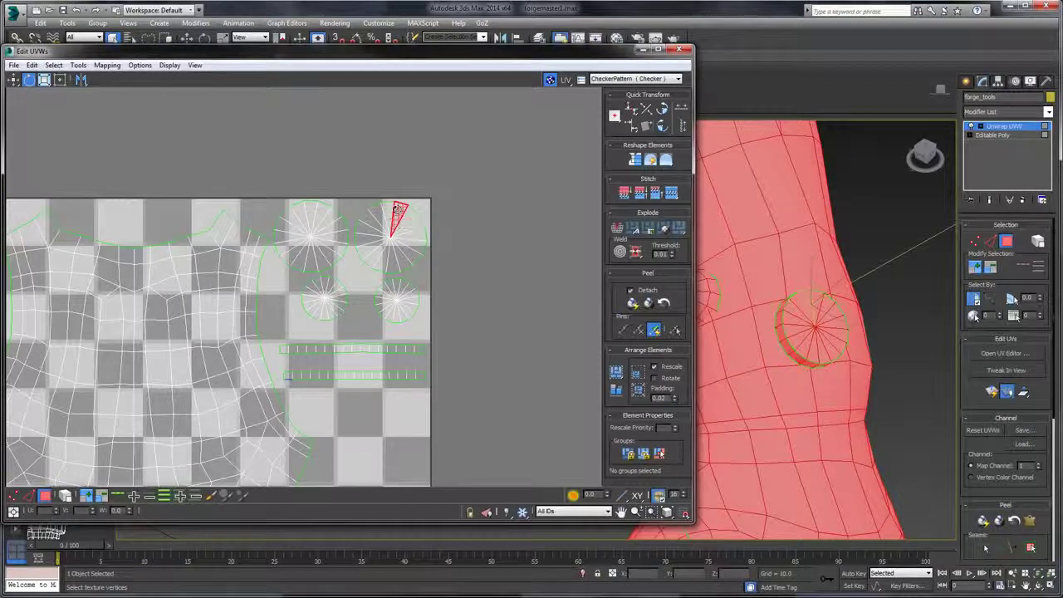
- View the wrist disc from the front, rotate the corner disc island to match it, and select its uppermost wedge
{"action": "mouse_move", "coordinate": [818, 280]}
{"action": "left_mouse_down"}
{"action": "mouse_move", "coordinate": [794, 270]}
{"action": "mouse_move", "coordinate": [814, 269]}
{"action": "mouse_move", "coordinate": [798, 277]}
{"action": "left_mouse_up"}
{"action": "middle_click", "coordinate": [518, 226]}
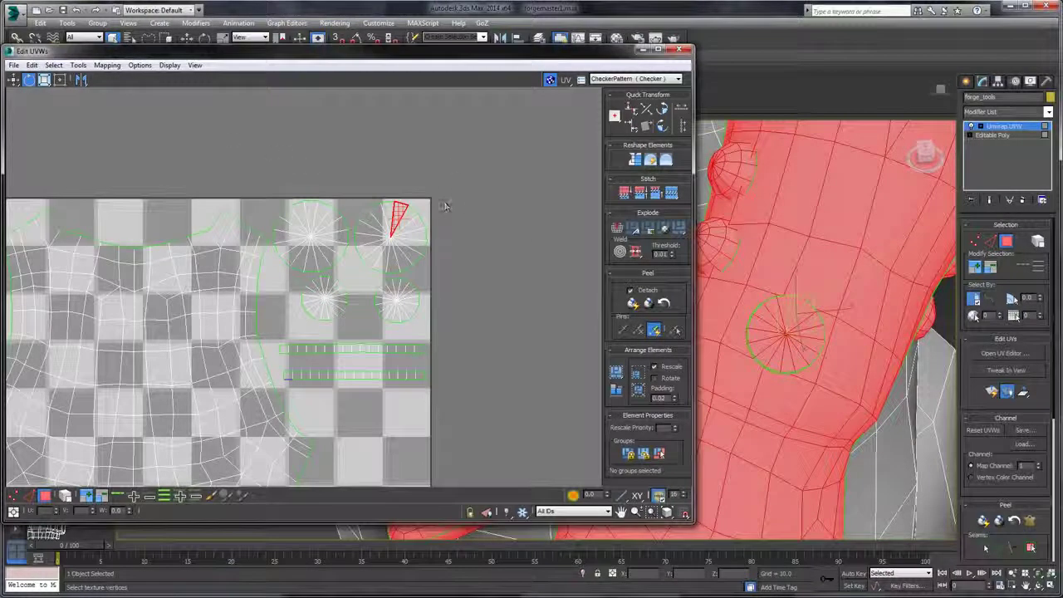
{"action": "left_click_drag", "start_coordinate": [374, 270], "coordinate": [471, 235]}
{"action": "left_click", "coordinate": [416, 209]}
{"action": "left_click", "coordinate": [391, 210]}
{"action": "scroll", "coordinate": [791, 265], "scroll_direction": "down", "scroll_amount": 3}
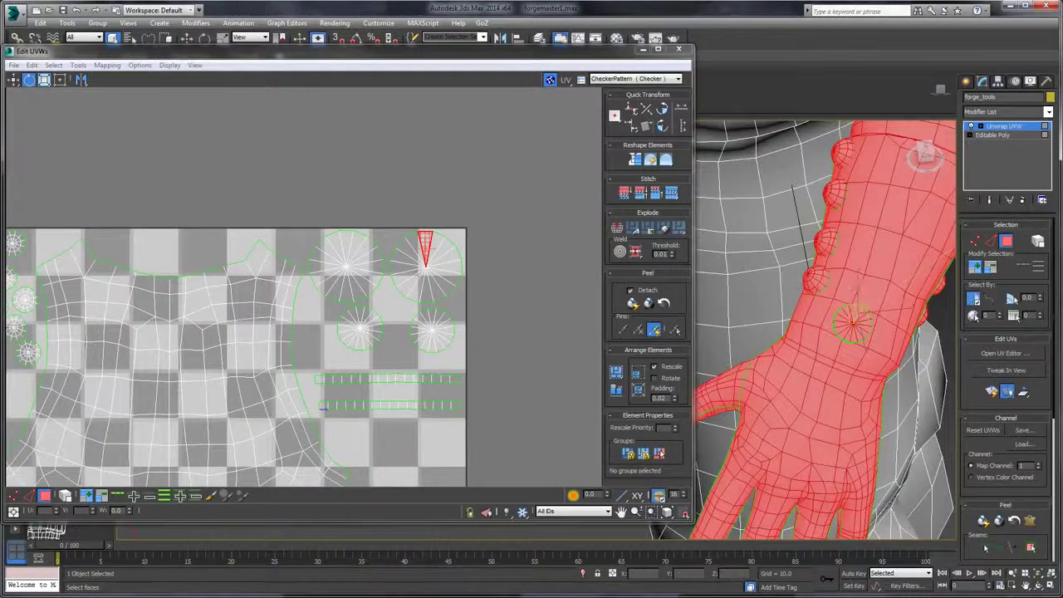
- Locate the matching disc on the other arm's wrist and examine its wedges up close
{"action": "left_click_drag", "start_coordinate": [732, 242], "coordinate": [795, 133]}
{"action": "scroll", "coordinate": [844, 307], "scroll_direction": "down", "scroll_amount": 3}
{"action": "scroll", "coordinate": [816, 208], "scroll_direction": "down", "scroll_amount": 2}
{"action": "scroll", "coordinate": [751, 289], "scroll_direction": "up", "scroll_amount": 4}
{"action": "scroll", "coordinate": [802, 268], "scroll_direction": "down", "scroll_amount": 5}
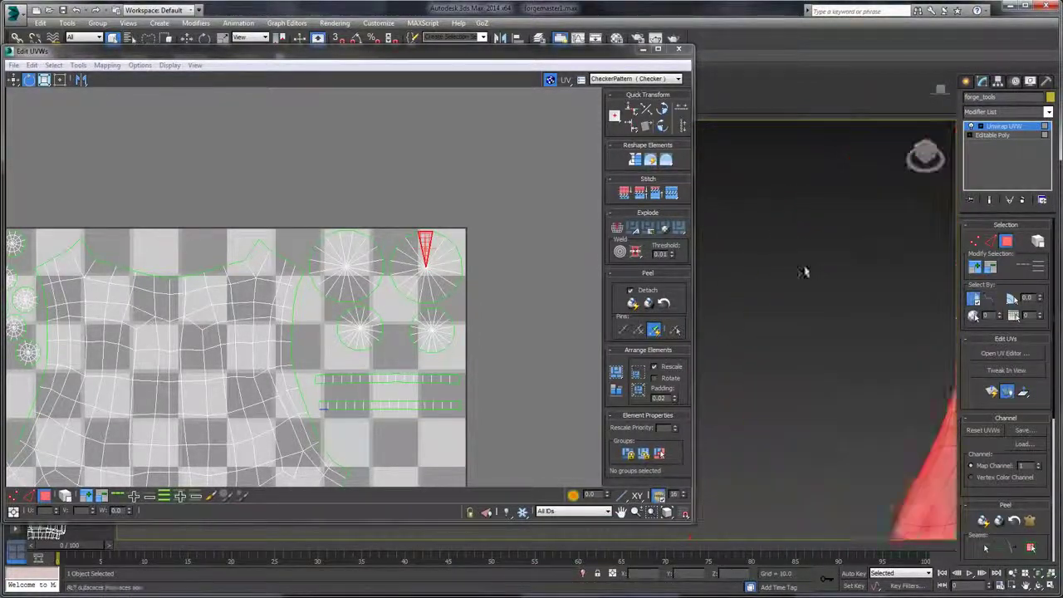
{"action": "scroll", "coordinate": [830, 283], "scroll_direction": "up", "scroll_amount": 4}
{"action": "scroll", "coordinate": [798, 291], "scroll_direction": "down", "scroll_amount": 3}
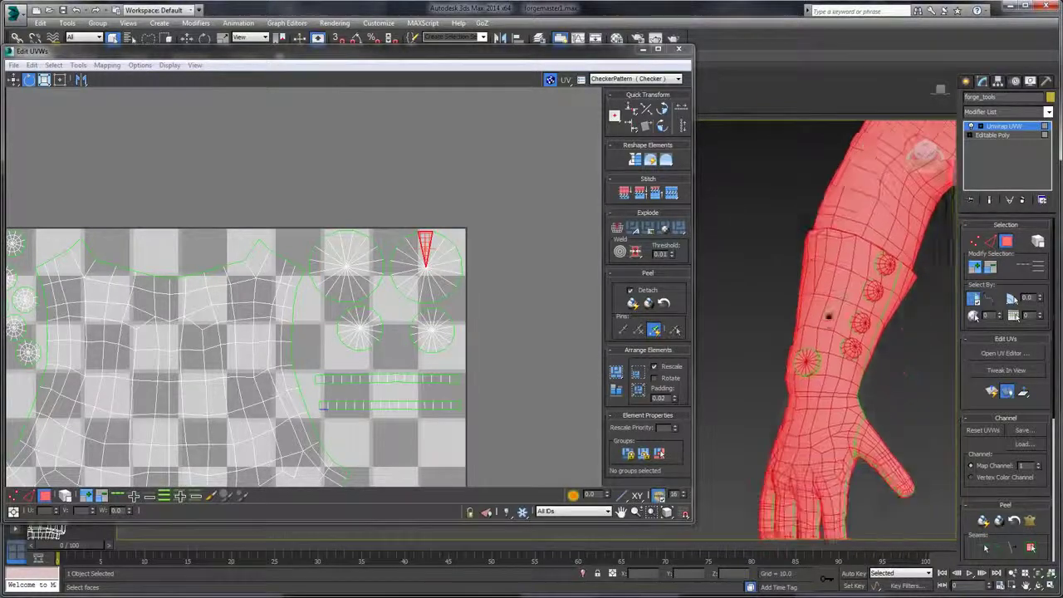
{"action": "scroll", "coordinate": [804, 310], "scroll_direction": "up", "scroll_amount": 7}
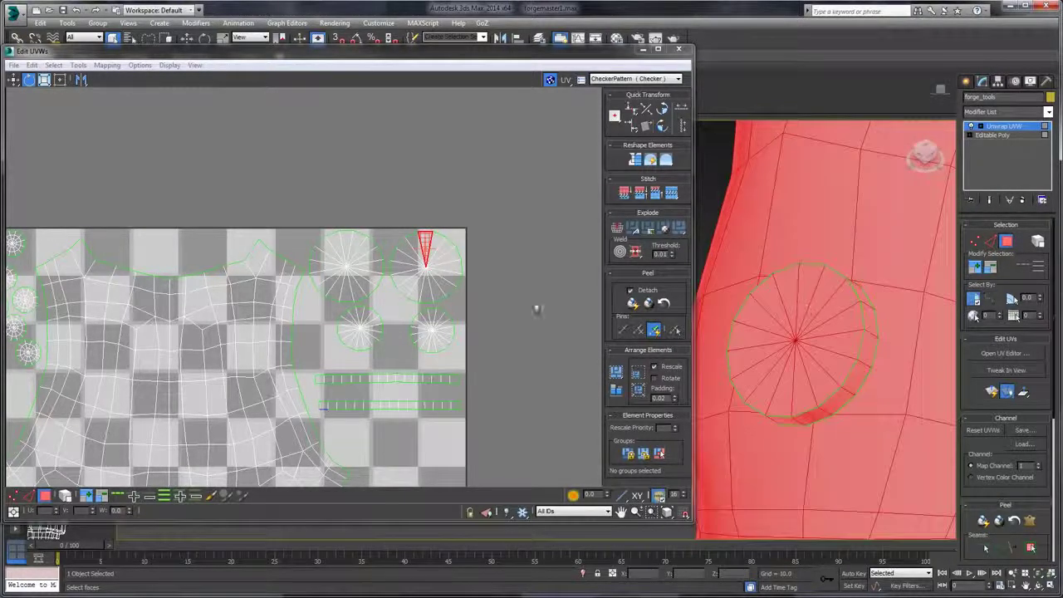
- Rotate the whole large disc island beside the corner disc slightly, selecting its uppermost wedge before and after to compare with the wrist
{"action": "left_click", "coordinate": [374, 217]}
{"action": "left_click", "coordinate": [347, 241]}
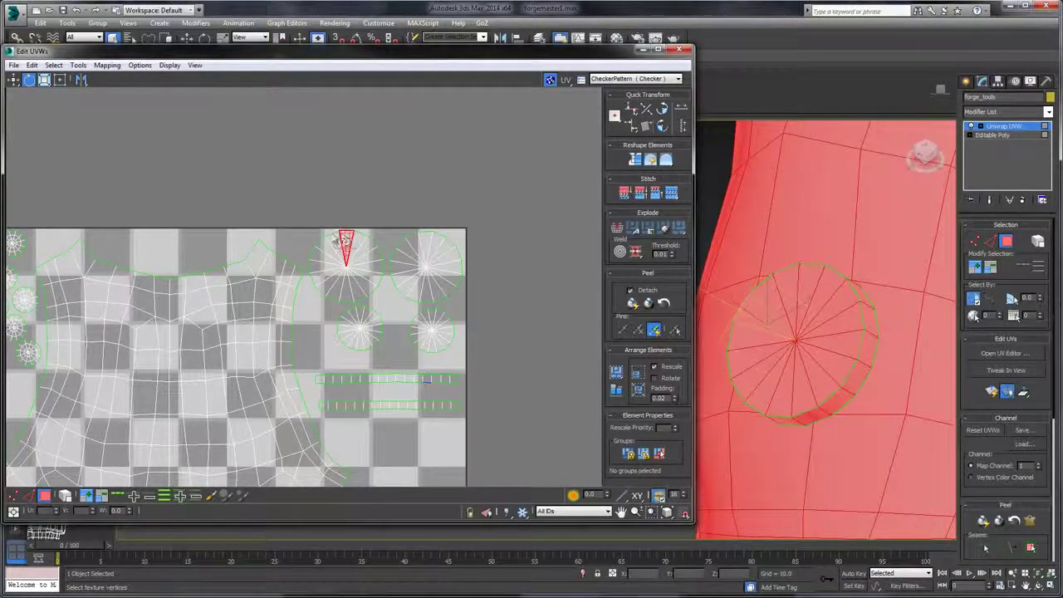
{"action": "left_click_drag", "start_coordinate": [380, 293], "coordinate": [381, 295]}
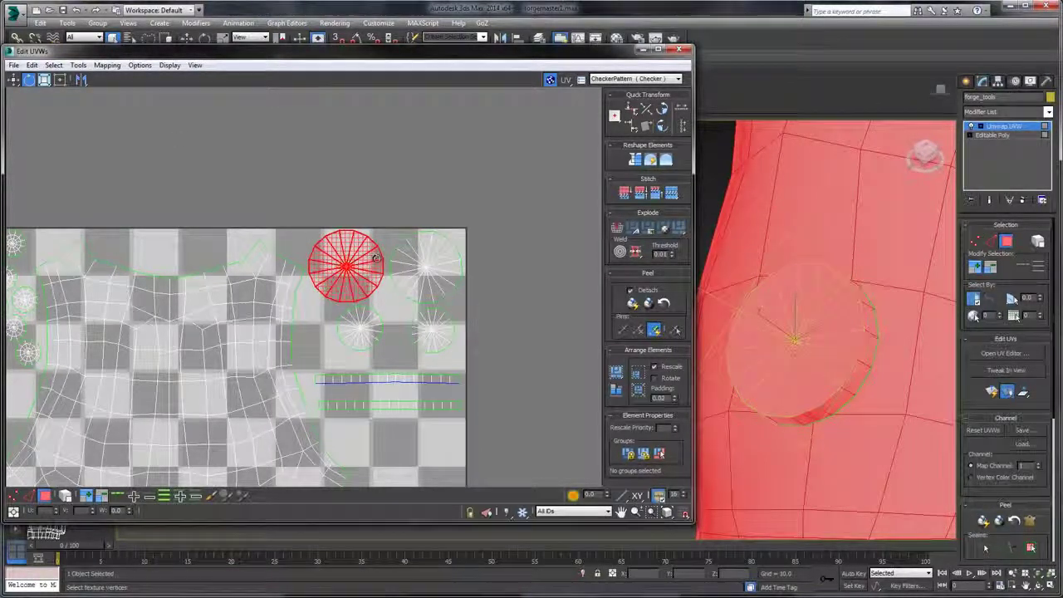
{"action": "left_click_drag", "start_coordinate": [375, 256], "coordinate": [384, 278]}
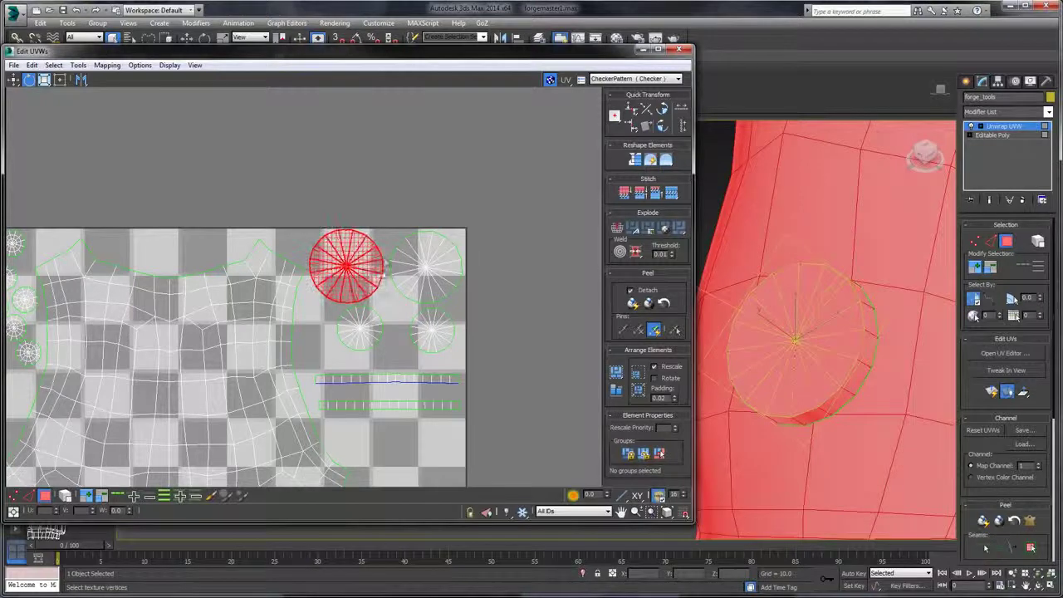
{"action": "left_click", "coordinate": [344, 237]}
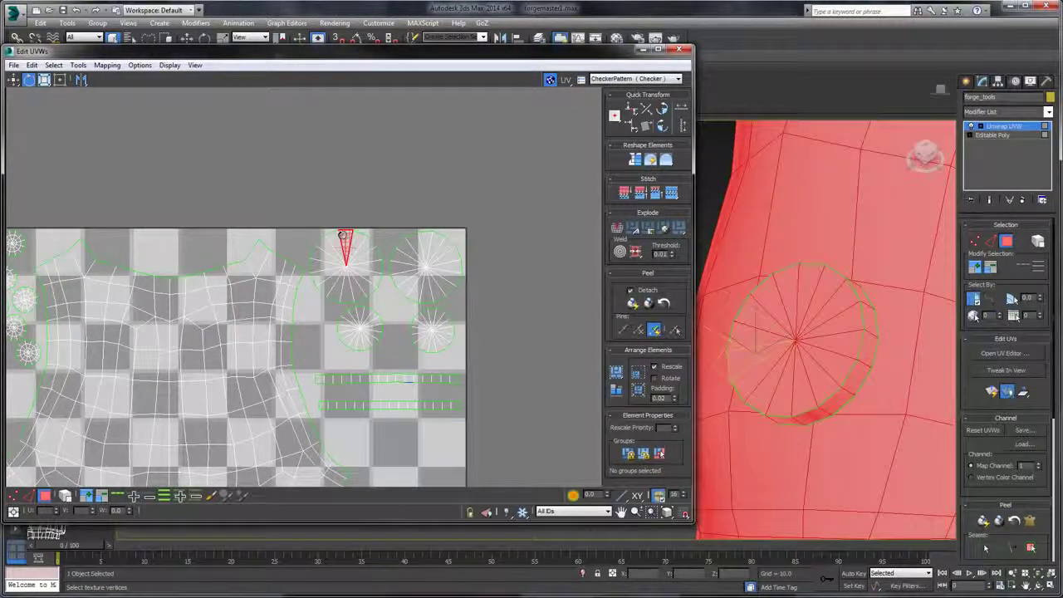
- Turn the same large disc island further and select its uppermost wedge to recheck its position on the wrist
{"action": "double_click", "coordinate": [367, 282]}
{"action": "left_click_drag", "start_coordinate": [362, 256], "coordinate": [355, 246]}
{"action": "left_click", "coordinate": [349, 216]}
{"action": "left_click", "coordinate": [347, 244]}
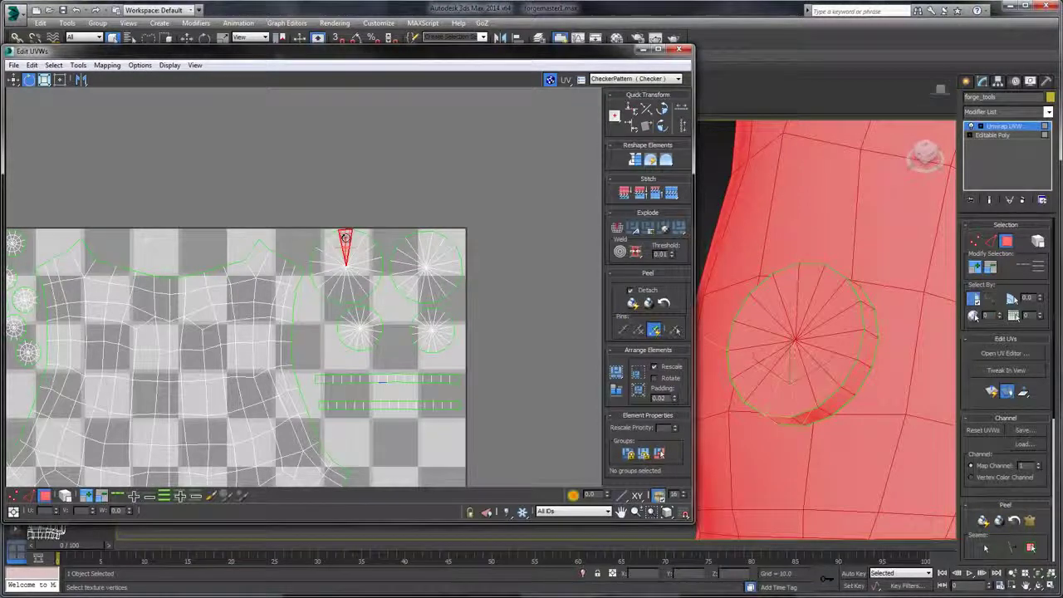
- Rotate the whole disc island until its uppermost wedge matches the top of the wrist disc, checking that wedge and reselecting the disc
{"action": "left_click", "coordinate": [352, 216]}
{"action": "left_click_drag", "start_coordinate": [364, 293], "coordinate": [366, 295]}
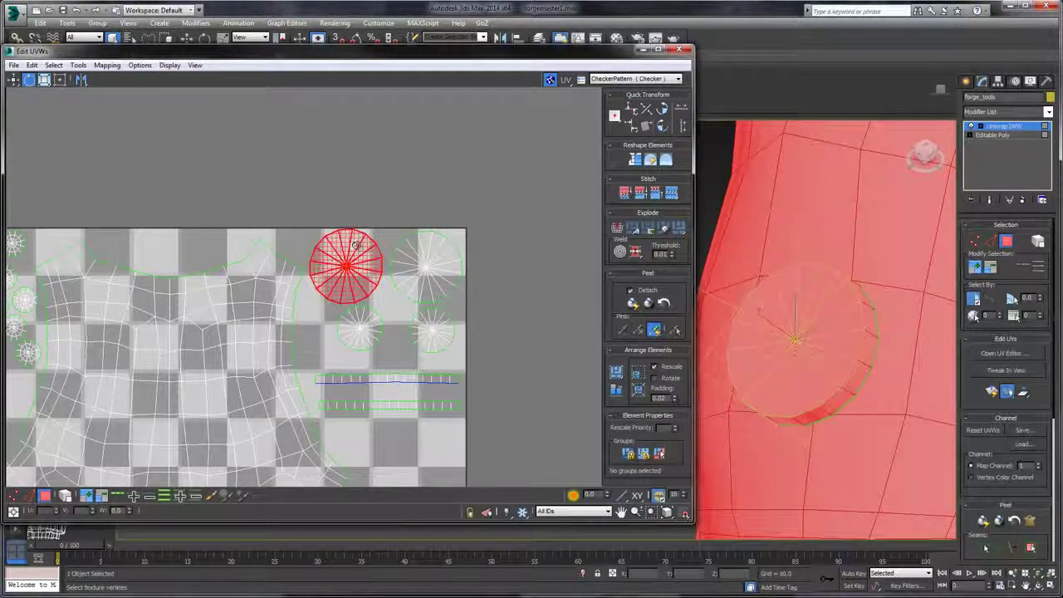
{"action": "left_click_drag", "start_coordinate": [356, 245], "coordinate": [276, 368]}
{"action": "left_click", "coordinate": [343, 237]}
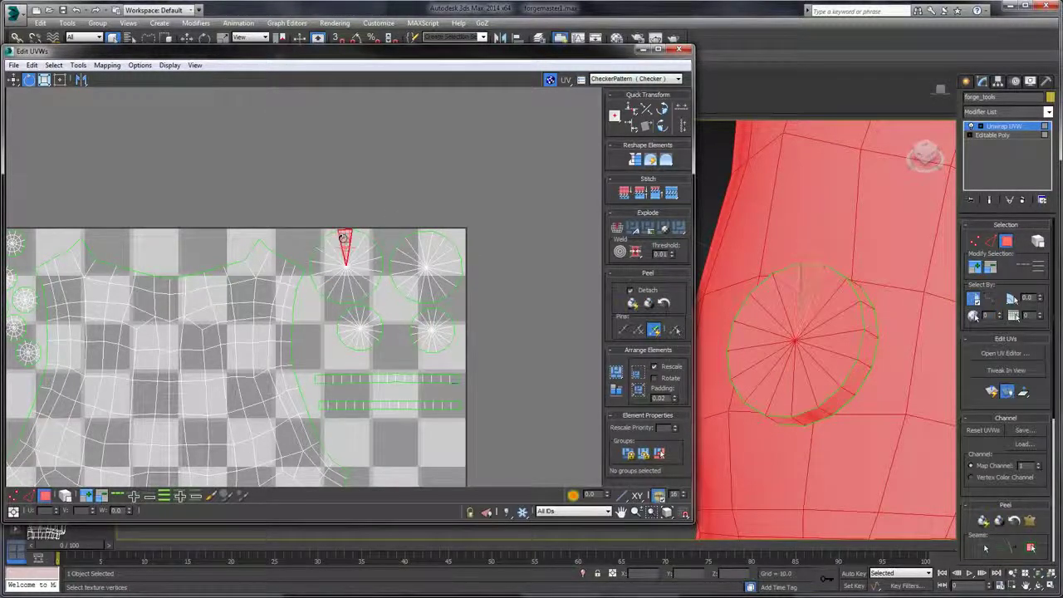
{"action": "left_click", "coordinate": [340, 223]}
{"action": "left_click_drag", "start_coordinate": [323, 215], "coordinate": [371, 272]}
- Move the two small disc islands slightly downward, clear of the large discs above them, and deselect everything
{"action": "left_click", "coordinate": [13, 80]}
{"action": "scroll", "coordinate": [332, 230], "scroll_direction": "up", "scroll_amount": 3}
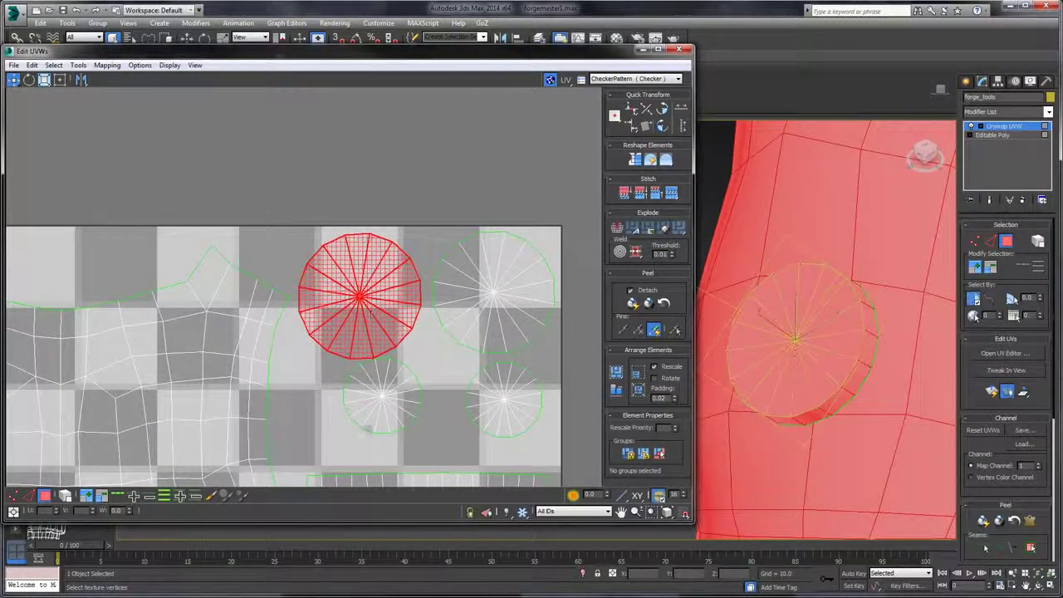
{"action": "left_click", "coordinate": [402, 388]}
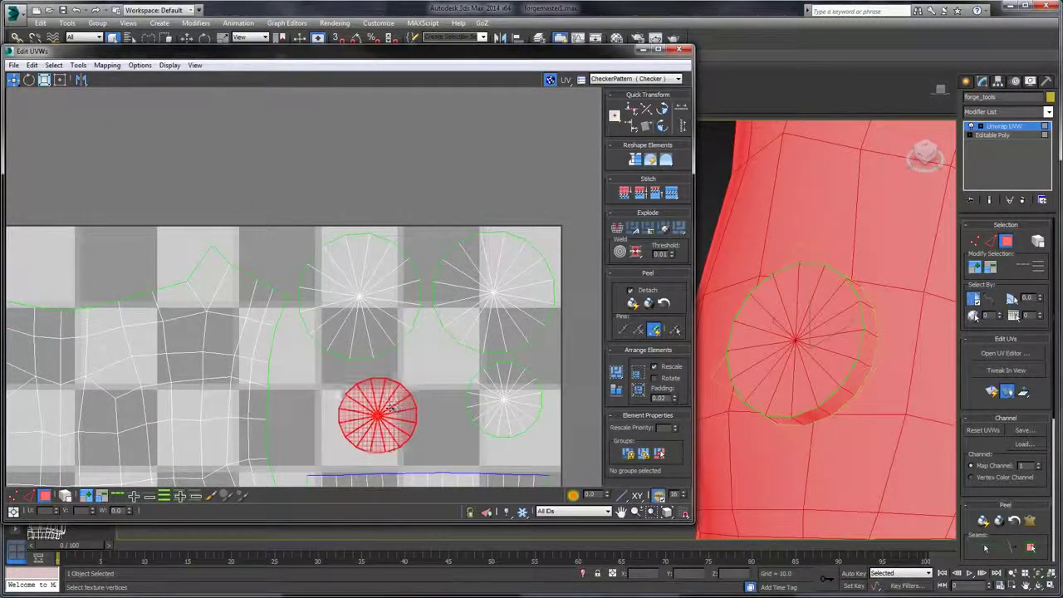
{"action": "left_click_drag", "start_coordinate": [375, 424], "coordinate": [515, 408]}
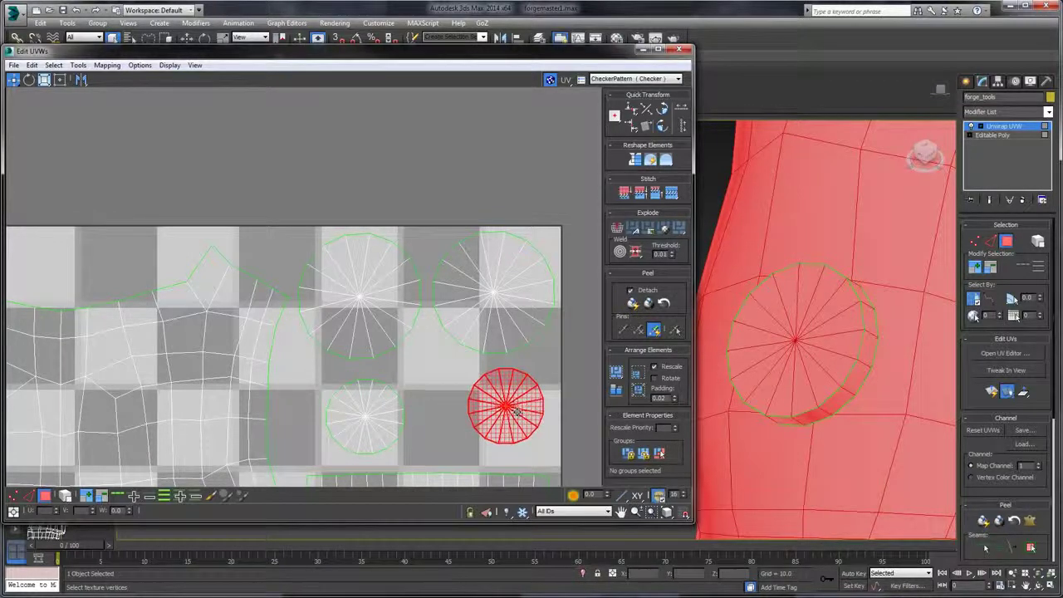
{"action": "scroll", "coordinate": [458, 371], "scroll_direction": "down", "scroll_amount": 3}
{"action": "left_click", "coordinate": [453, 368]}
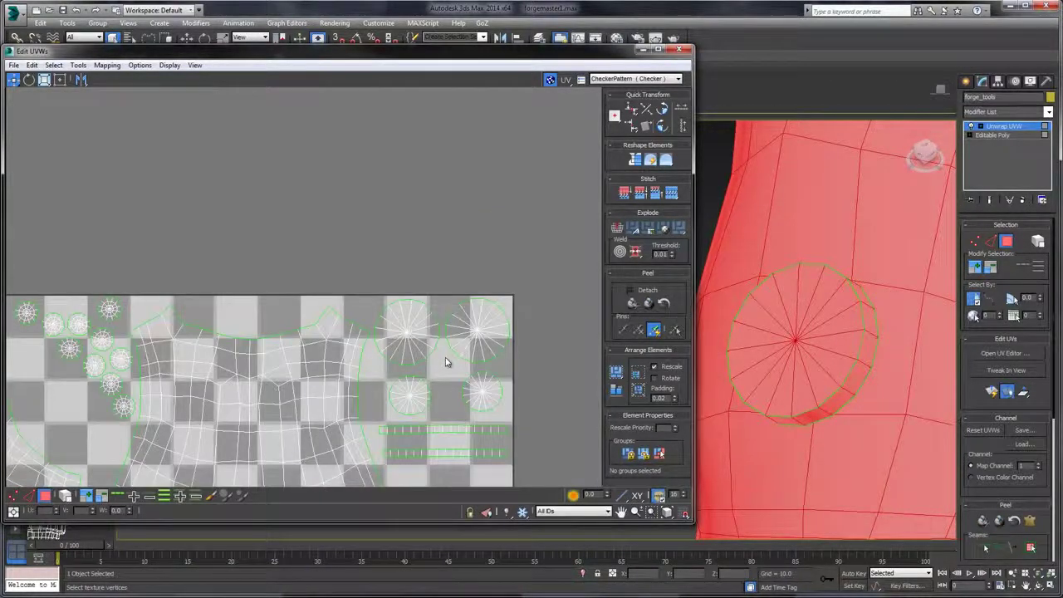
- Inspect the upper half of the UV layout, covering the torso islands, small round islands, wrist discs and strips
{"action": "left_click_drag", "start_coordinate": [445, 361], "coordinate": [470, 272]}
{"action": "scroll", "coordinate": [470, 271], "scroll_direction": "down", "scroll_amount": 4}
{"action": "left_click_drag", "start_coordinate": [465, 337], "coordinate": [487, 251]}
{"action": "scroll", "coordinate": [496, 236], "scroll_direction": "up", "scroll_amount": 5}
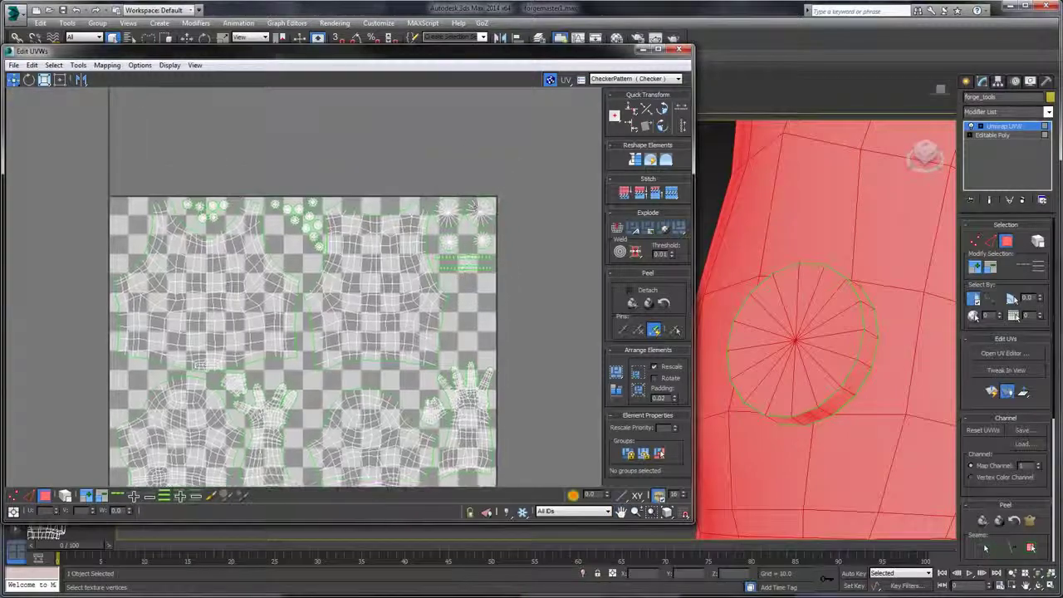
{"action": "scroll", "coordinate": [455, 299], "scroll_direction": "down", "scroll_amount": 6}
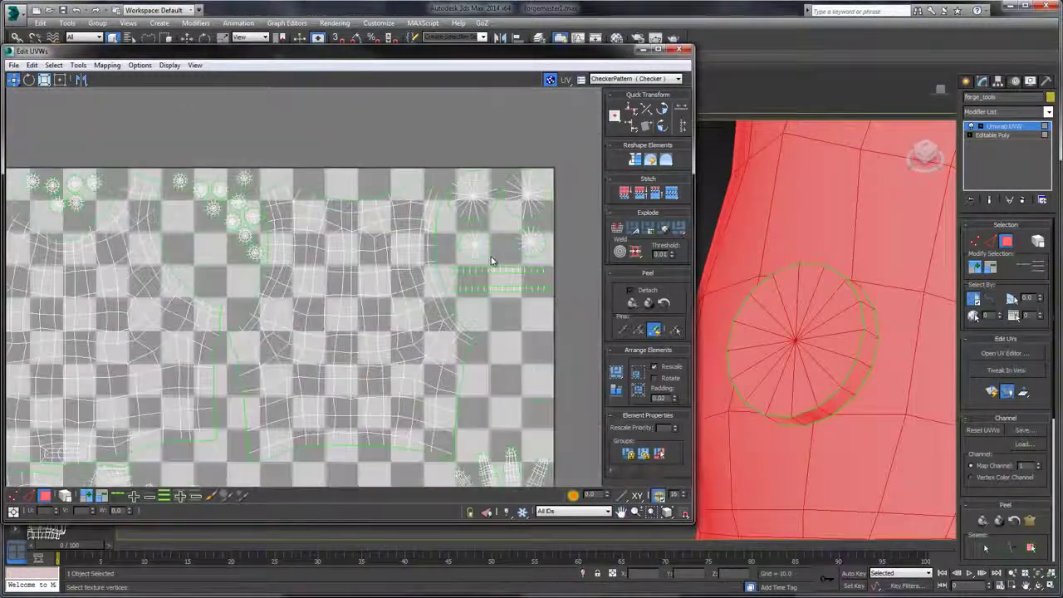
{"action": "scroll", "coordinate": [422, 328], "scroll_direction": "up", "scroll_amount": 4}
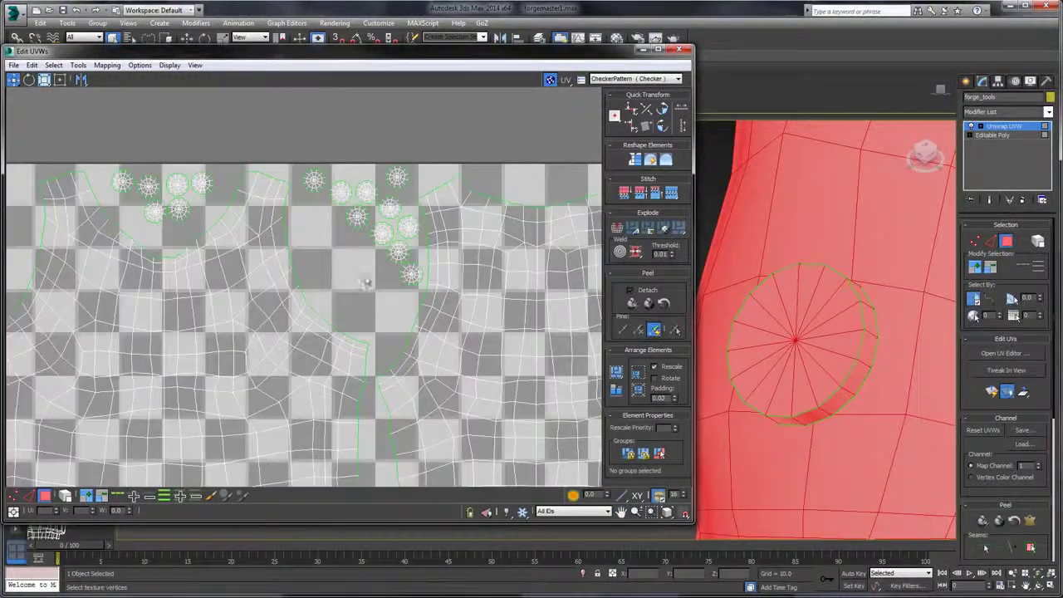
{"action": "scroll", "coordinate": [373, 273], "scroll_direction": "down", "scroll_amount": 4}
{"action": "left_click_drag", "start_coordinate": [346, 370], "coordinate": [374, 319]}
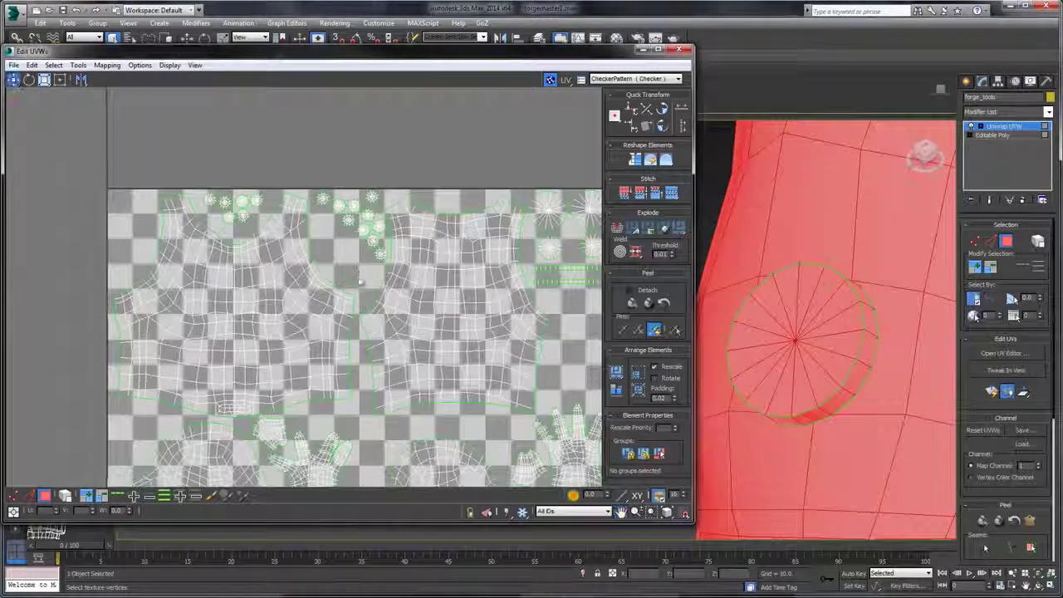
- Examine the arm, hand, disc and strip islands in the lower half of the layout, and recheck the spacing around the wrist discs
{"action": "scroll", "coordinate": [374, 319], "scroll_direction": "down", "scroll_amount": 3}
{"action": "left_click_drag", "start_coordinate": [451, 356], "coordinate": [442, 270]}
{"action": "scroll", "coordinate": [363, 338], "scroll_direction": "up", "scroll_amount": 4}
{"action": "scroll", "coordinate": [407, 304], "scroll_direction": "down", "scroll_amount": 4}
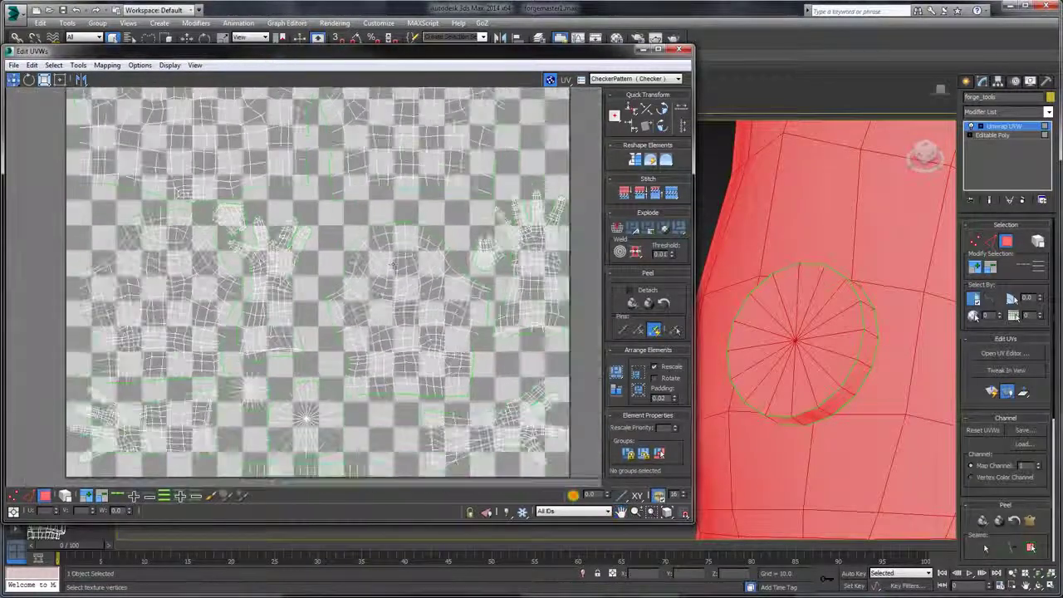
{"action": "scroll", "coordinate": [357, 291], "scroll_direction": "up", "scroll_amount": 6}
{"action": "scroll", "coordinate": [350, 285], "scroll_direction": "down", "scroll_amount": 3}
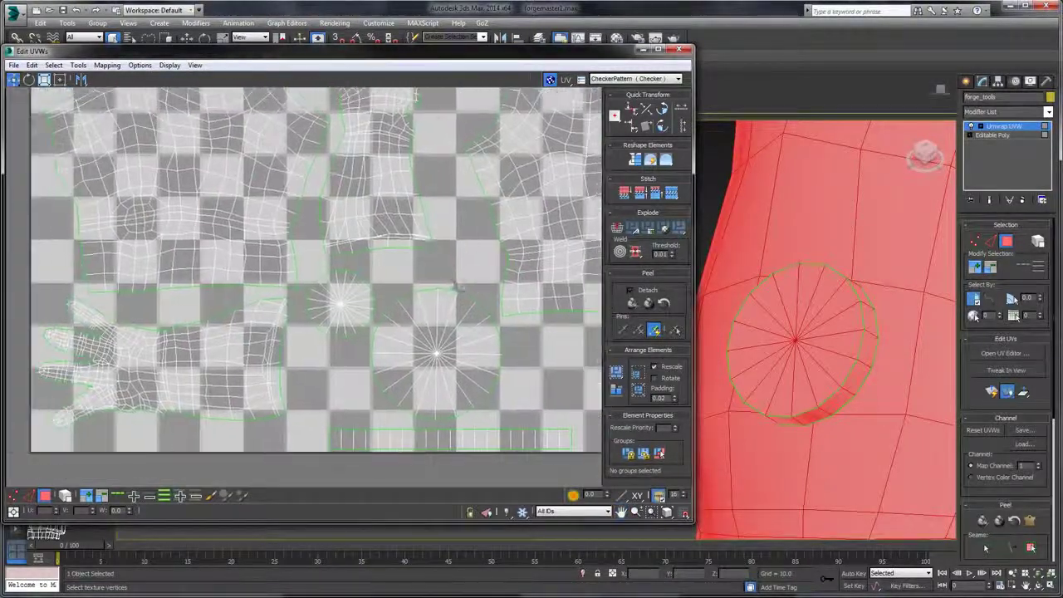
{"action": "scroll", "coordinate": [349, 278], "scroll_direction": "up", "scroll_amount": 2}
{"action": "scroll", "coordinate": [350, 268], "scroll_direction": "down", "scroll_amount": 2}
{"action": "left_click_drag", "start_coordinate": [349, 269], "coordinate": [279, 333]}
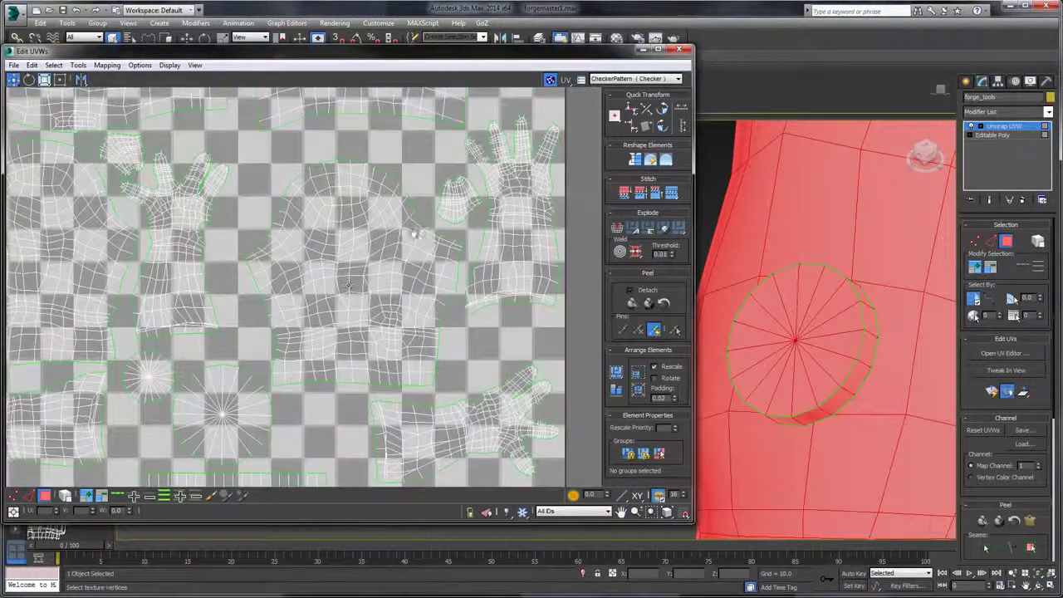
{"action": "mouse_move", "coordinate": [413, 233]}
{"action": "left_mouse_down"}
{"action": "mouse_move", "coordinate": [370, 288]}
{"action": "mouse_move", "coordinate": [366, 364]}
{"action": "left_mouse_up"}
{"action": "left_click_drag", "start_coordinate": [401, 297], "coordinate": [381, 436]}
{"action": "scroll", "coordinate": [389, 300], "scroll_direction": "up", "scroll_amount": 4}
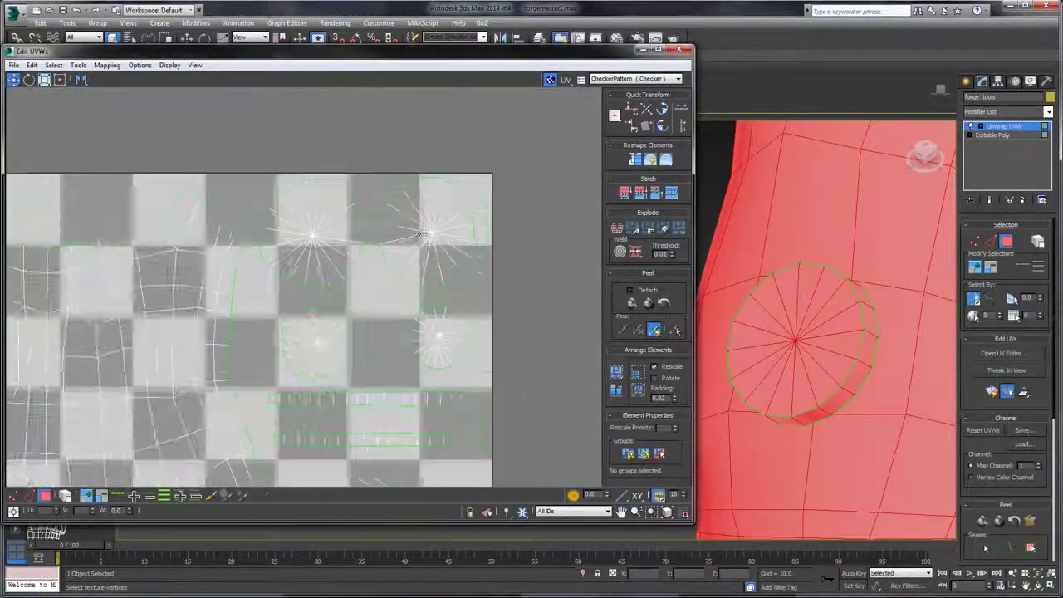
{"action": "scroll", "coordinate": [419, 199], "scroll_direction": "down", "scroll_amount": 5}
{"action": "scroll", "coordinate": [427, 247], "scroll_direction": "down", "scroll_amount": 4}
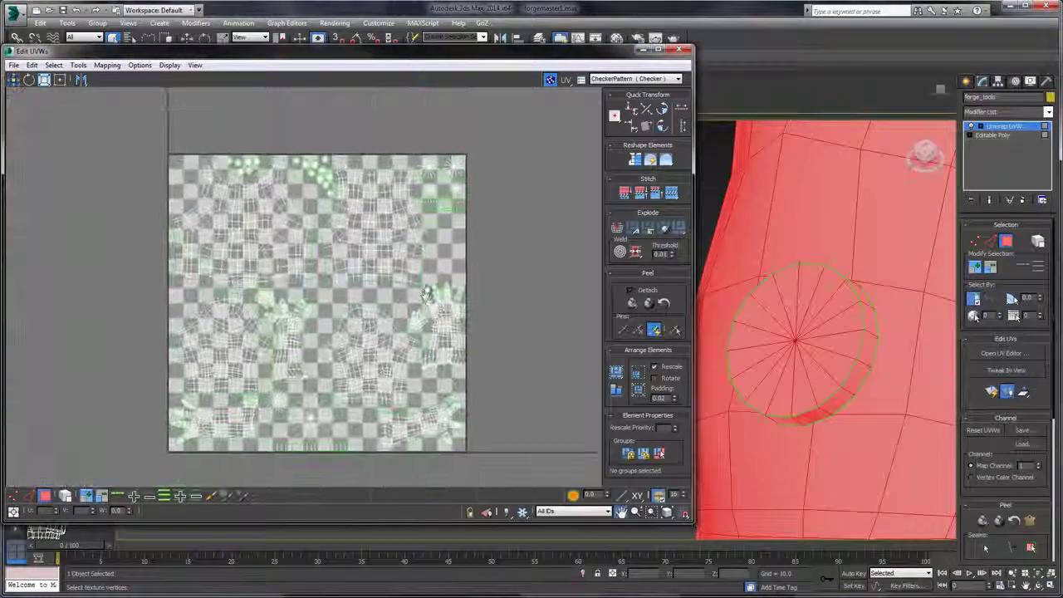
{"action": "scroll", "coordinate": [358, 288], "scroll_direction": "up", "scroll_amount": 3}
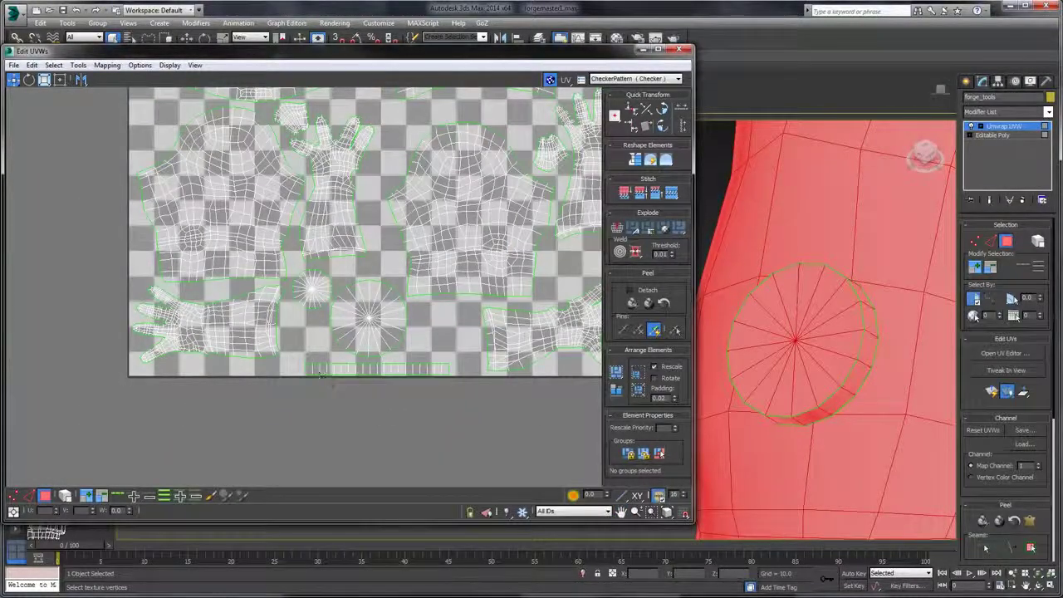
{"action": "left_click_drag", "start_coordinate": [399, 199], "coordinate": [305, 366]}
{"action": "scroll", "coordinate": [395, 283], "scroll_direction": "down", "scroll_amount": 2}
{"action": "left_click_drag", "start_coordinate": [461, 216], "coordinate": [416, 359]}
{"action": "scroll", "coordinate": [415, 319], "scroll_direction": "up", "scroll_amount": 3}
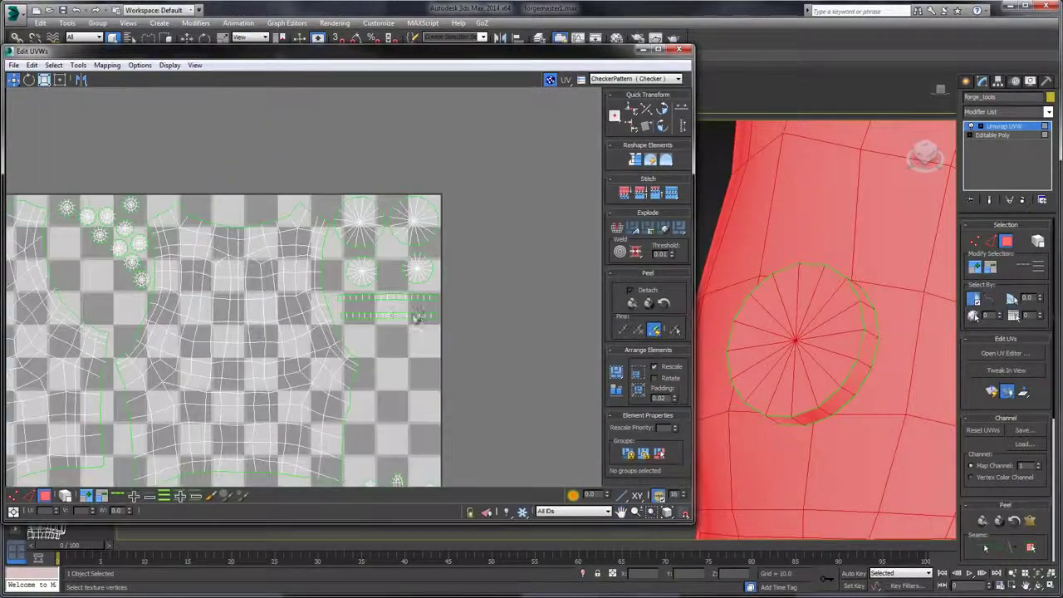
{"action": "scroll", "coordinate": [390, 318], "scroll_direction": "up", "scroll_amount": 2}
{"action": "left_click_drag", "start_coordinate": [373, 318], "coordinate": [399, 334]}
- Render the UVW template at 4096 by 4096
{"action": "left_click", "coordinate": [106, 65]}
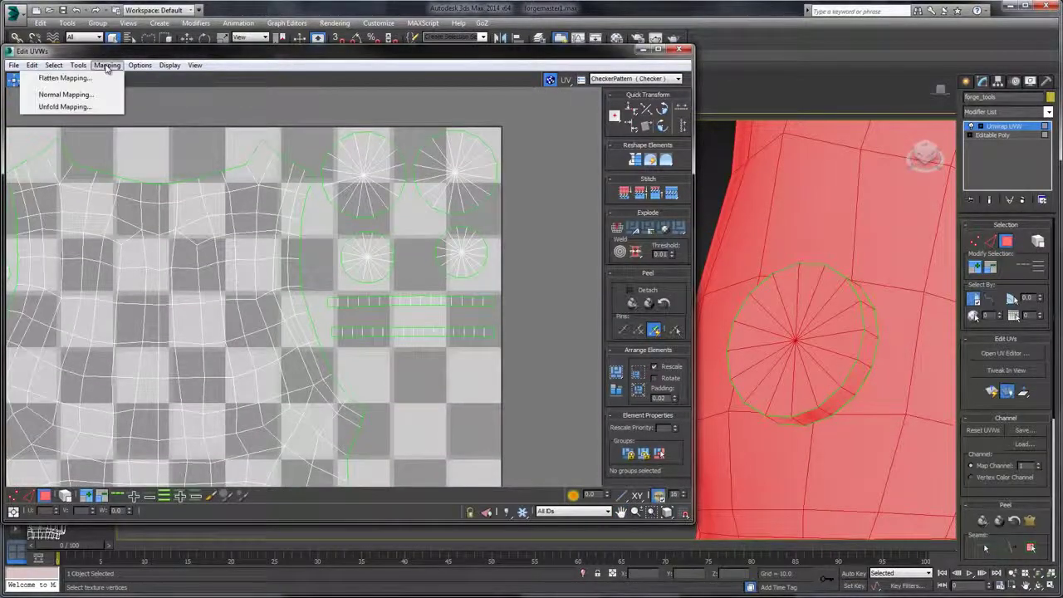
{"action": "mouse_move", "coordinate": [80, 66]}
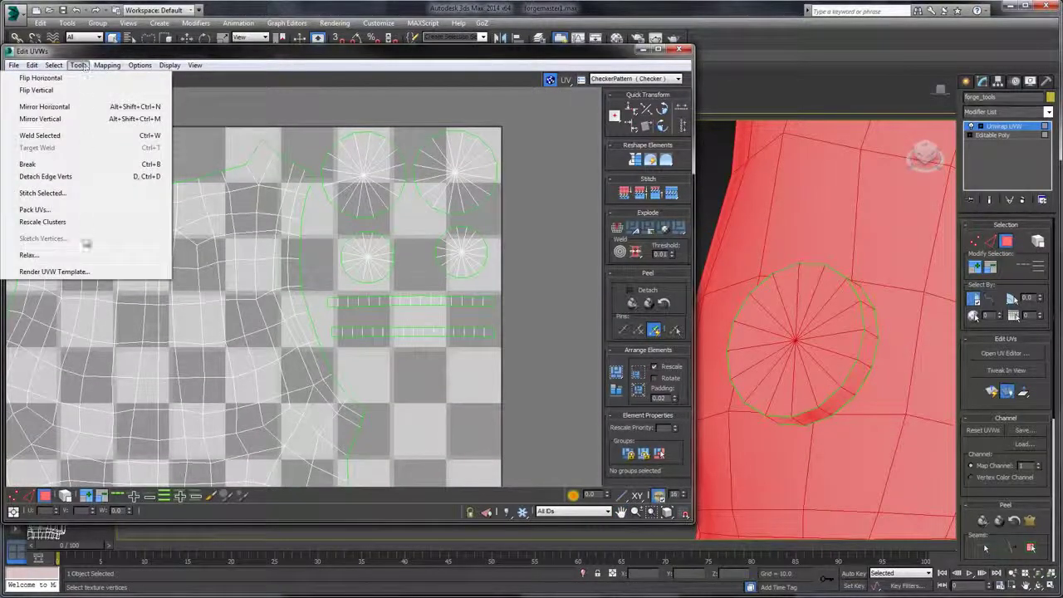
{"action": "left_click", "coordinate": [51, 271]}
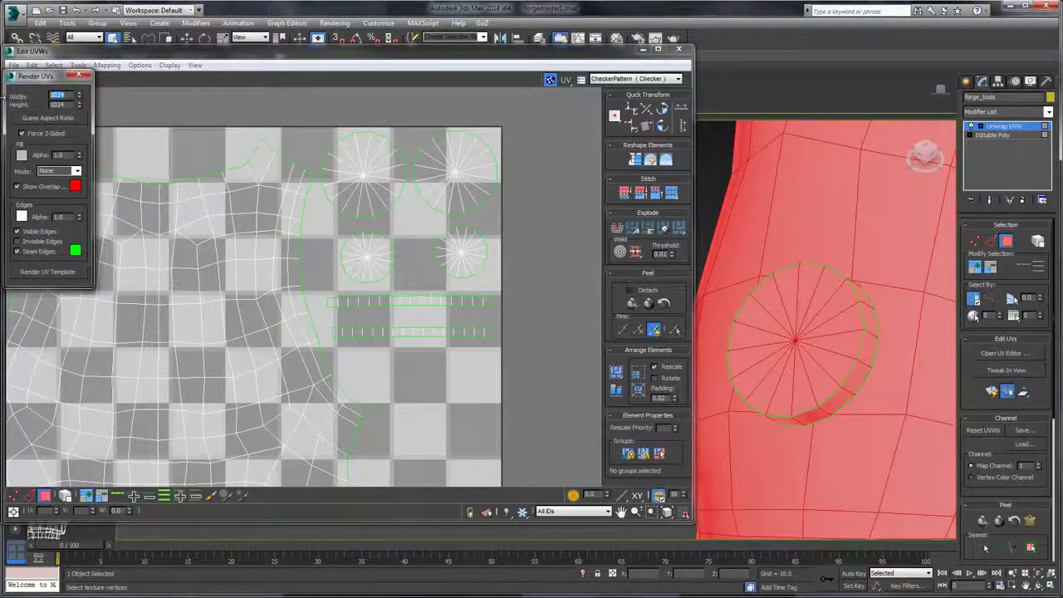
{"action": "type", "text": "4096"}
{"action": "left_click", "coordinate": [47, 274]}
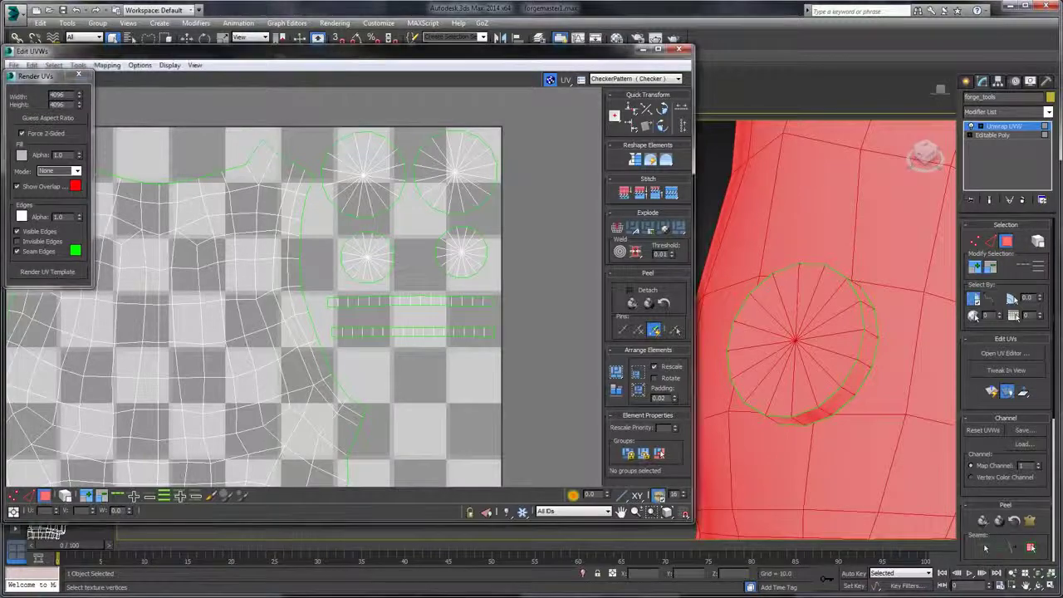
{"action": "left_click", "coordinate": [47, 272]}
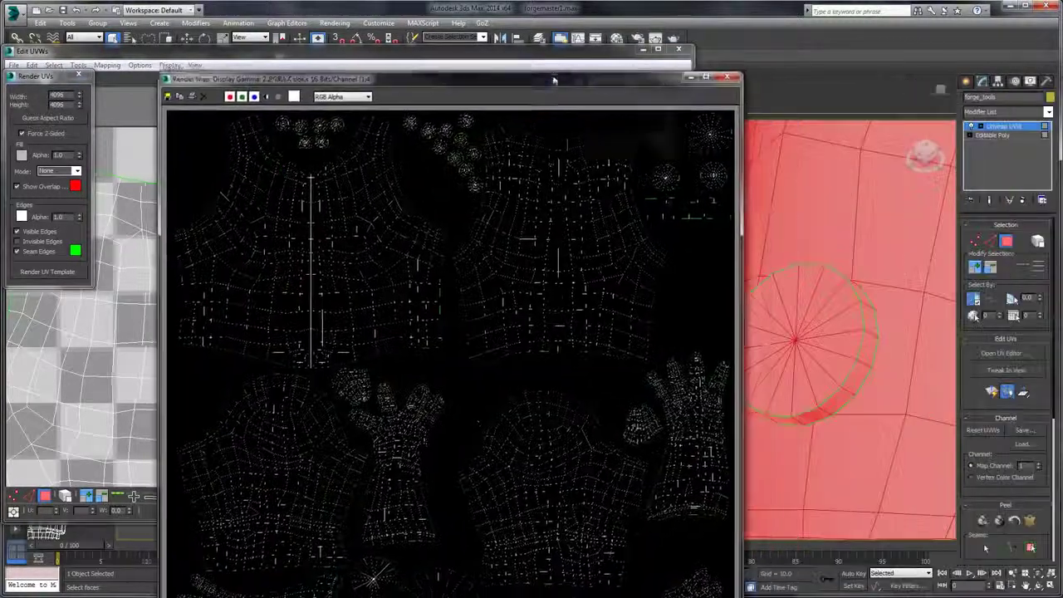
- Save the rendered template in the Texture Bakes folder as a JPEG named uv_upperbody with quality 100
{"action": "left_click", "coordinate": [178, 68]}
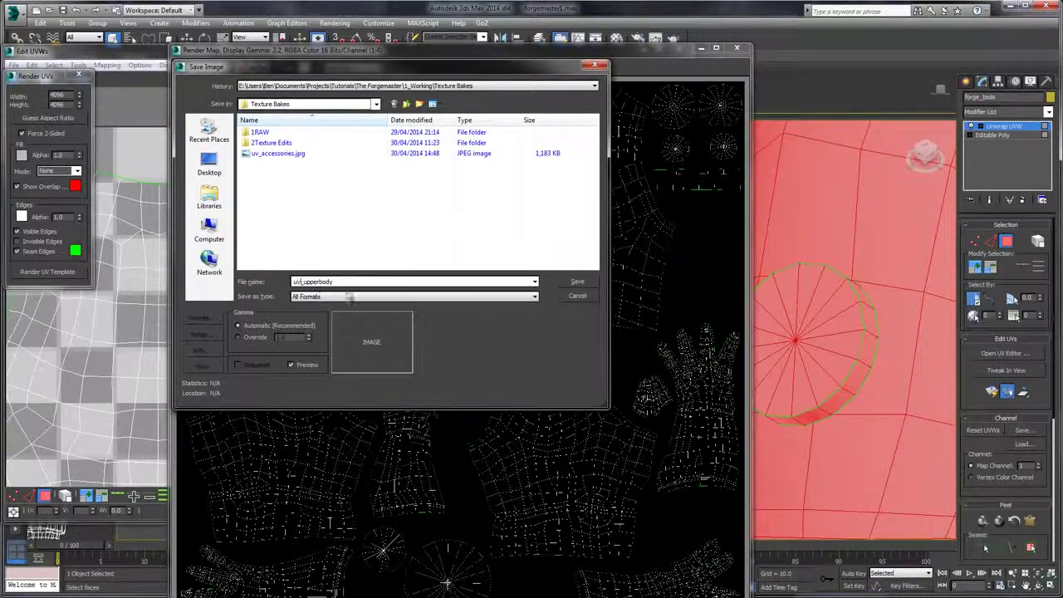
{"action": "left_click", "coordinate": [465, 299]}
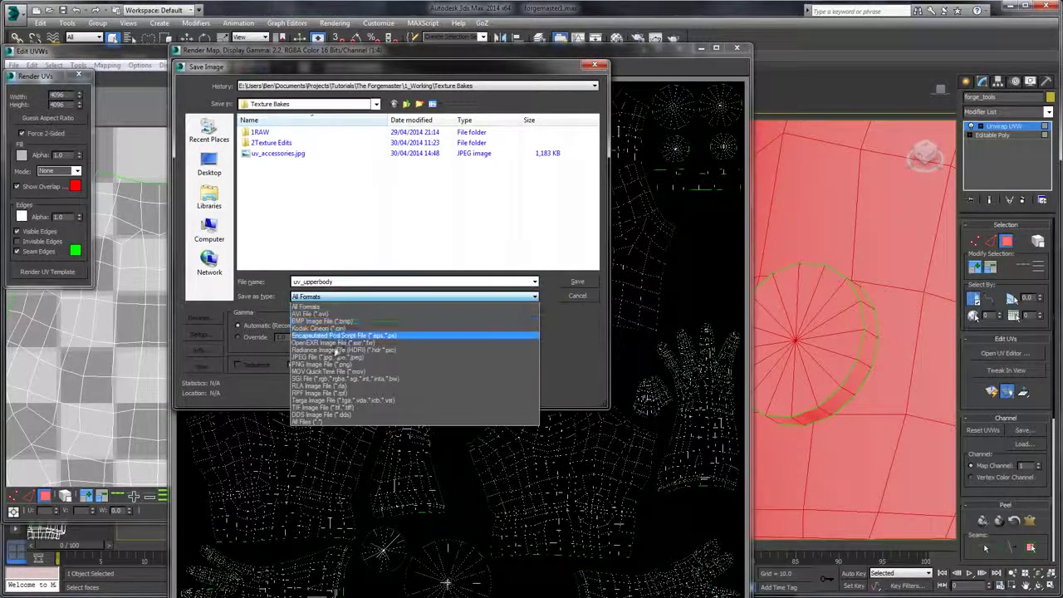
{"action": "left_click", "coordinate": [399, 373]}
{"action": "left_click", "coordinate": [575, 282]}
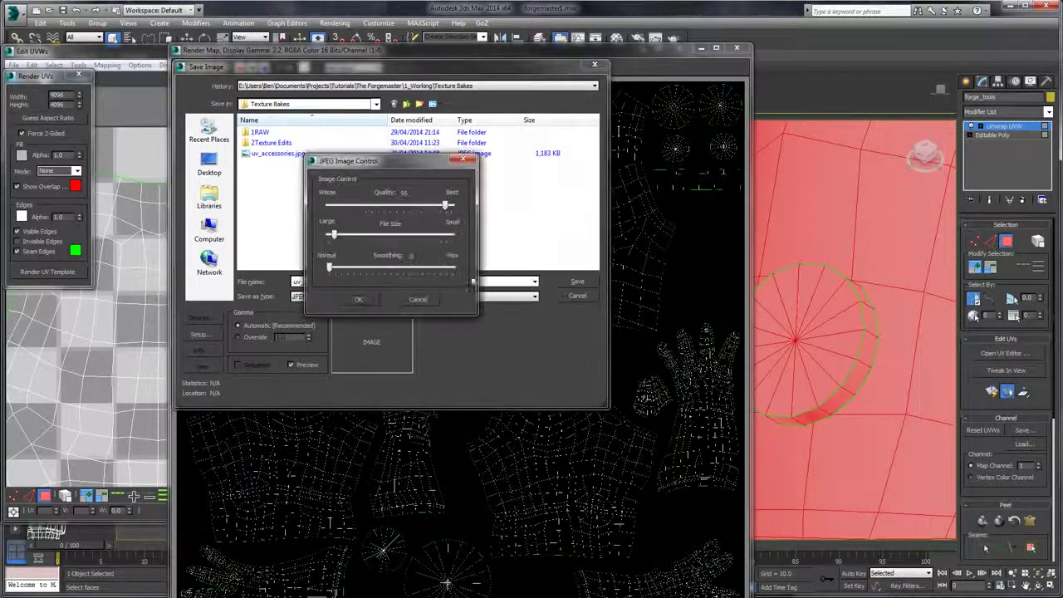
{"action": "left_click_drag", "start_coordinate": [446, 206], "coordinate": [457, 207]}
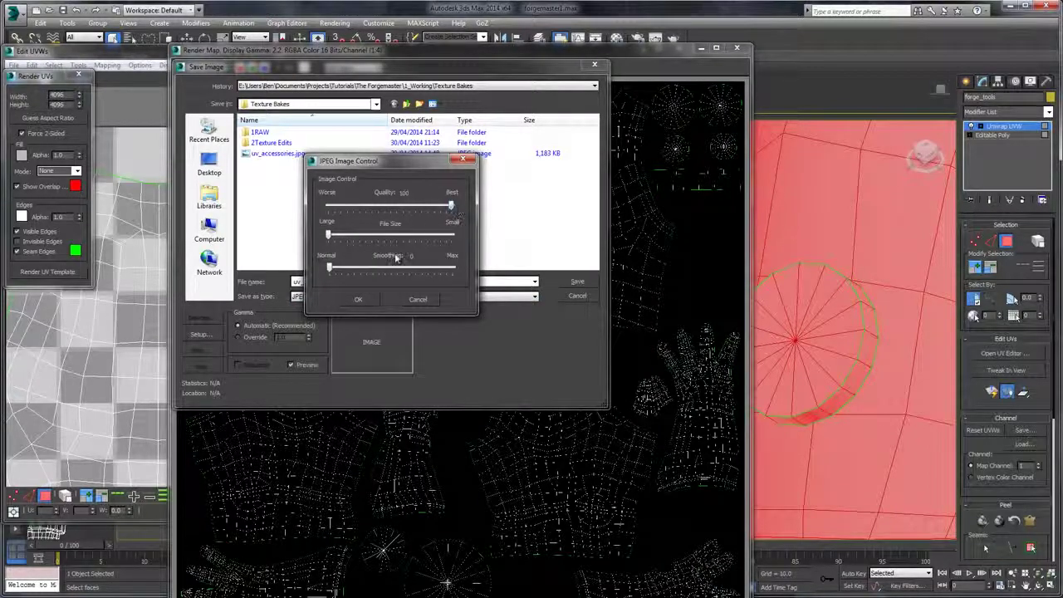
{"action": "left_click", "coordinate": [361, 299]}
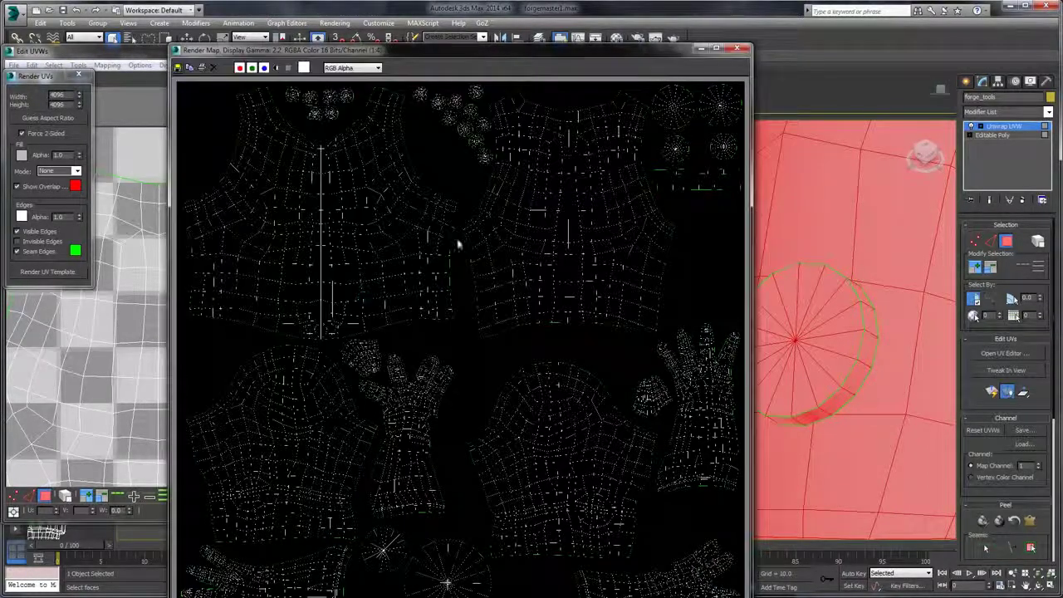
- Close the rendered map, the render settings and the UV editor, and bring the whole arm into view on the model
{"action": "left_click", "coordinate": [737, 49]}
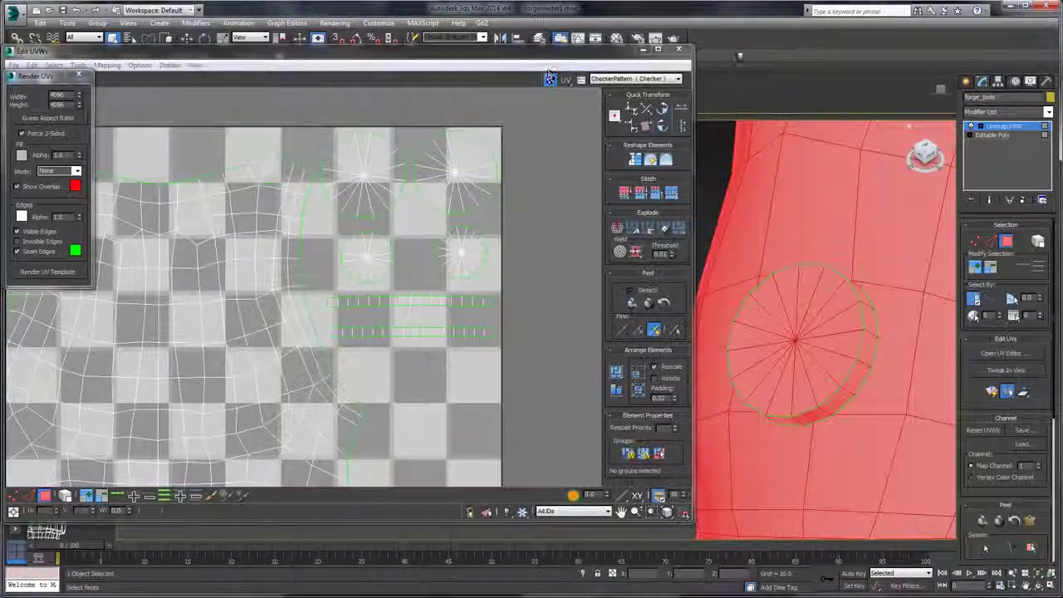
{"action": "left_click", "coordinate": [79, 75]}
{"action": "left_click_drag", "start_coordinate": [166, 50], "coordinate": [251, 59]}
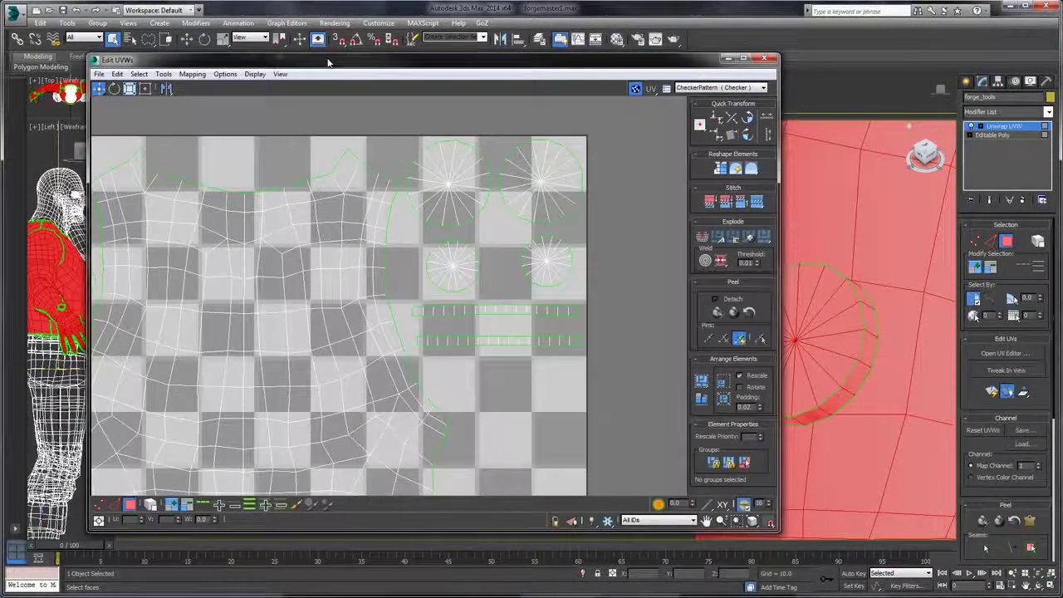
{"action": "left_click", "coordinate": [766, 58]}
{"action": "scroll", "coordinate": [434, 294], "scroll_direction": "up", "scroll_amount": 2}
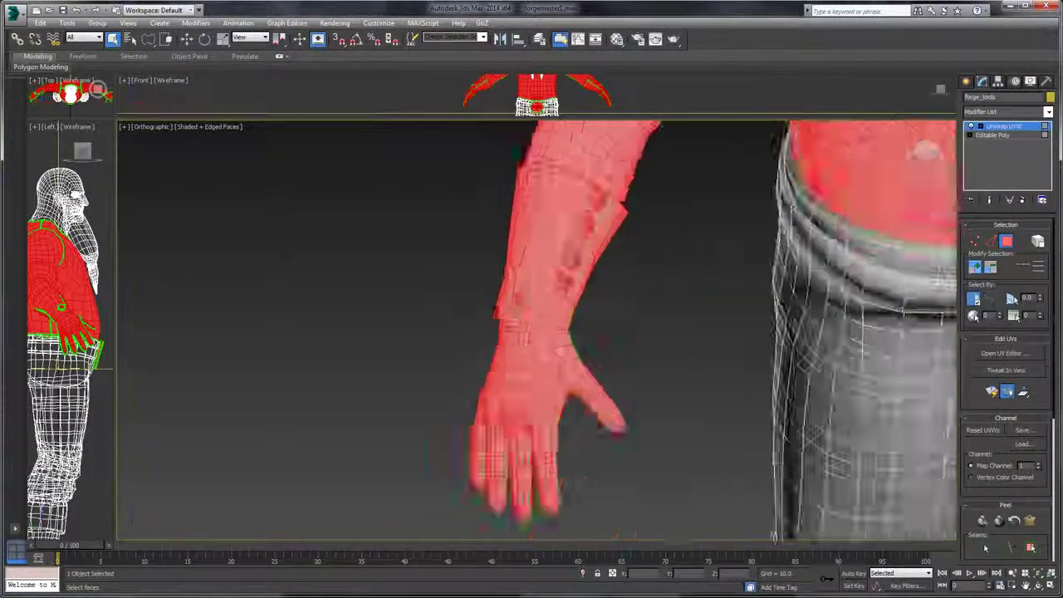
- Examine the full forge master model, his face and beard from the front and an angle, with the body deselected
{"action": "scroll", "coordinate": [572, 235], "scroll_direction": "down", "scroll_amount": 5}
{"action": "left_click_drag", "start_coordinate": [614, 230], "coordinate": [666, 332]}
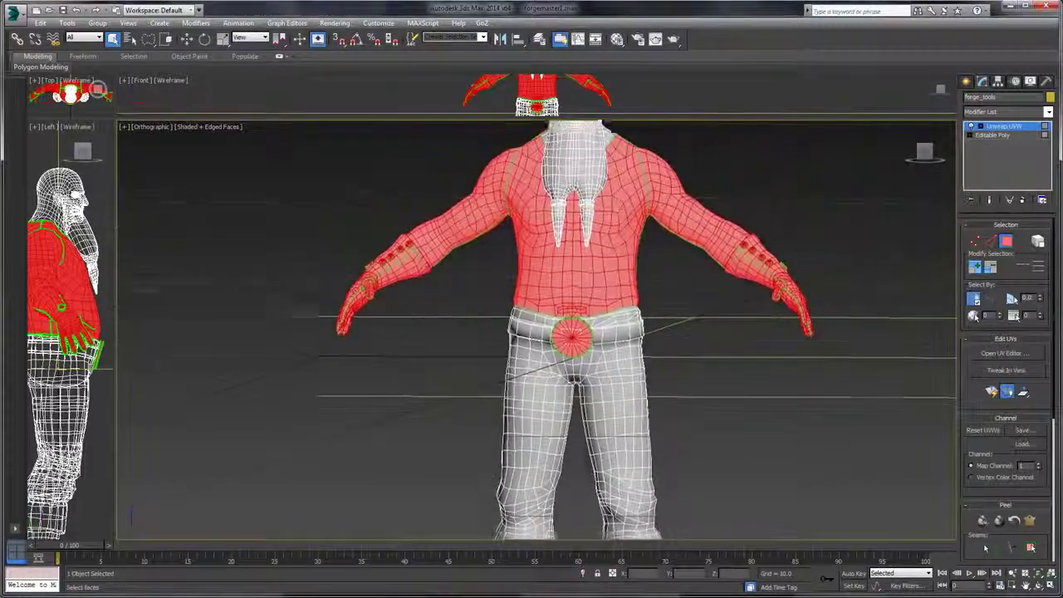
{"action": "left_click_drag", "start_coordinate": [690, 258], "coordinate": [783, 241]}
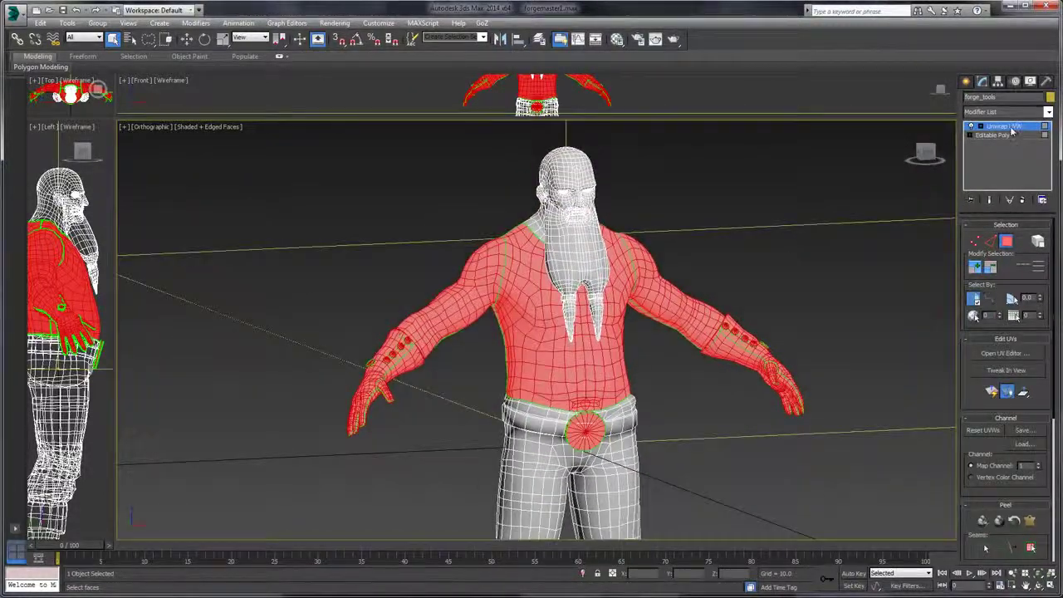
{"action": "left_click", "coordinate": [703, 219]}
{"action": "scroll", "coordinate": [660, 244], "scroll_direction": "up", "scroll_amount": 5}
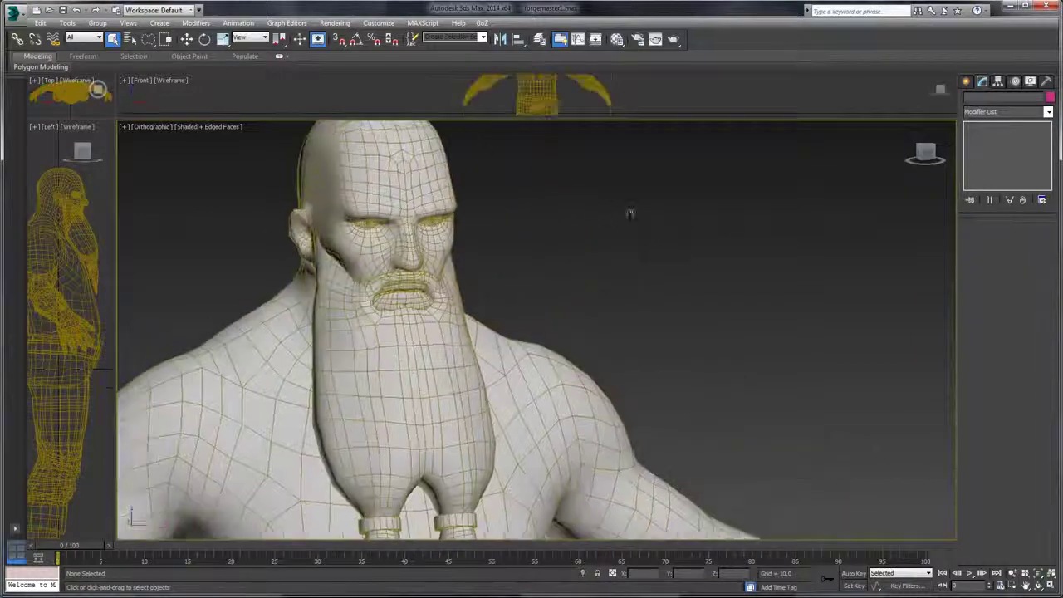
{"action": "left_click_drag", "start_coordinate": [630, 214], "coordinate": [669, 240]}
{"action": "scroll", "coordinate": [531, 238], "scroll_direction": "down", "scroll_amount": 5}
{"action": "left_click_drag", "start_coordinate": [725, 271], "coordinate": [442, 296]}
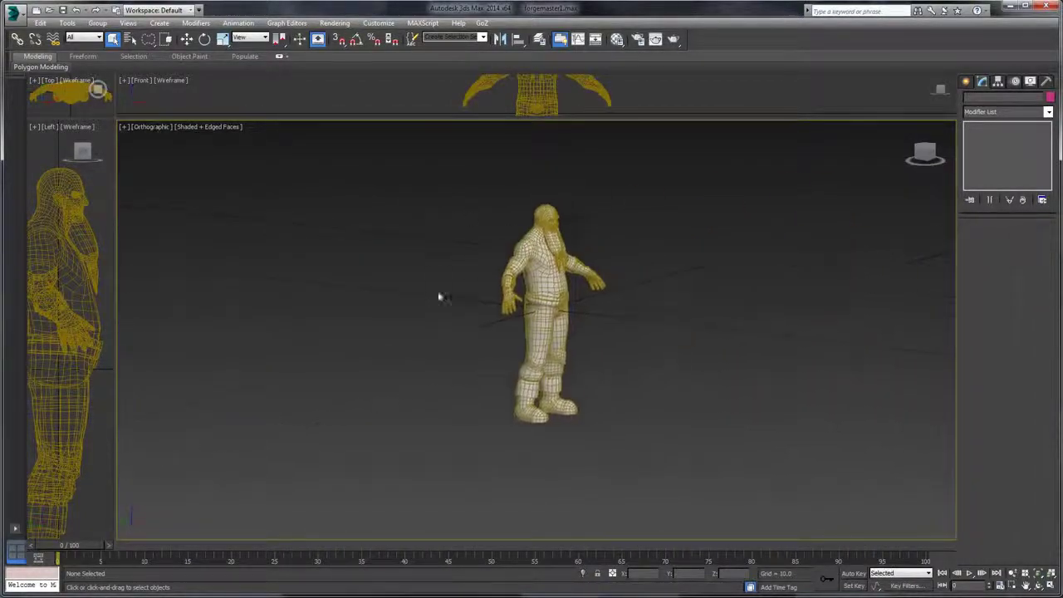
- Select the body and remove the Unwrap UVW modifier from its stack, leaving only the Editable Poly at object level
{"action": "left_click", "coordinate": [544, 253]}
{"action": "scroll", "coordinate": [593, 225], "scroll_direction": "up", "scroll_amount": 8}
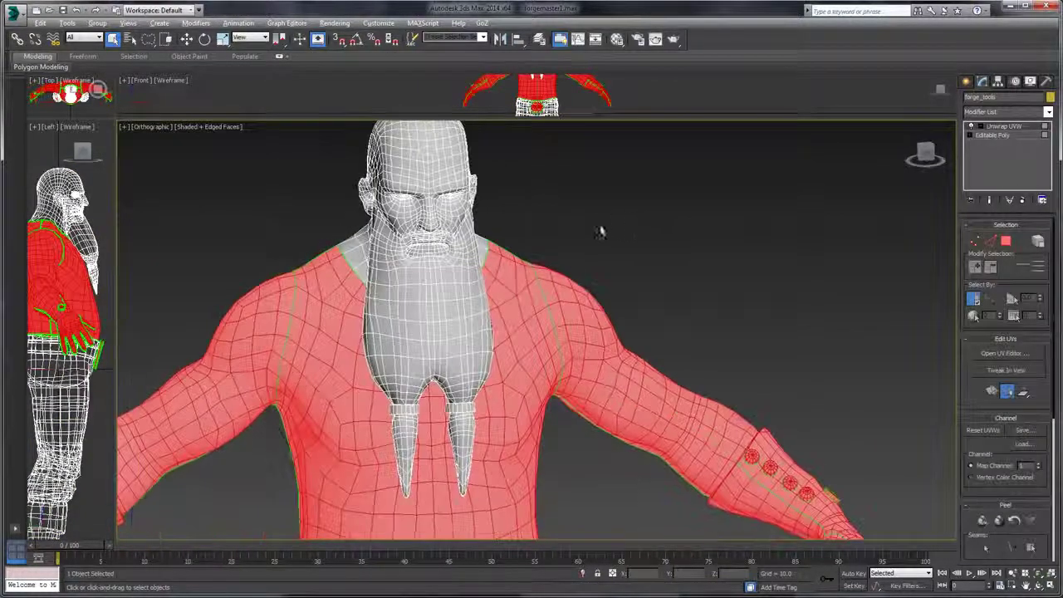
{"action": "right_click", "coordinate": [1003, 127]}
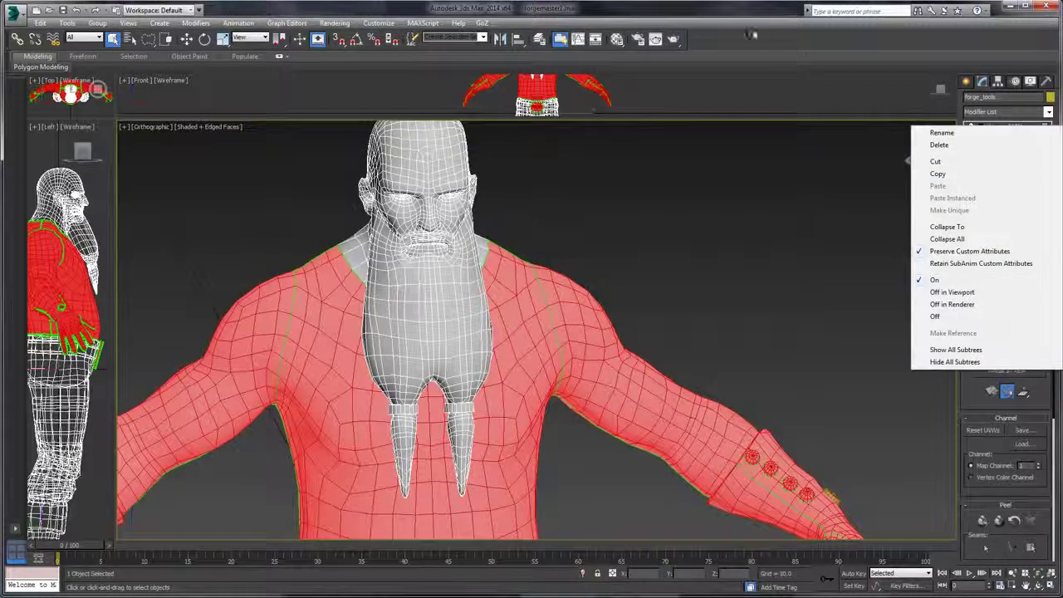
{"action": "left_click", "coordinate": [939, 145]}
{"action": "key", "text": "4"}
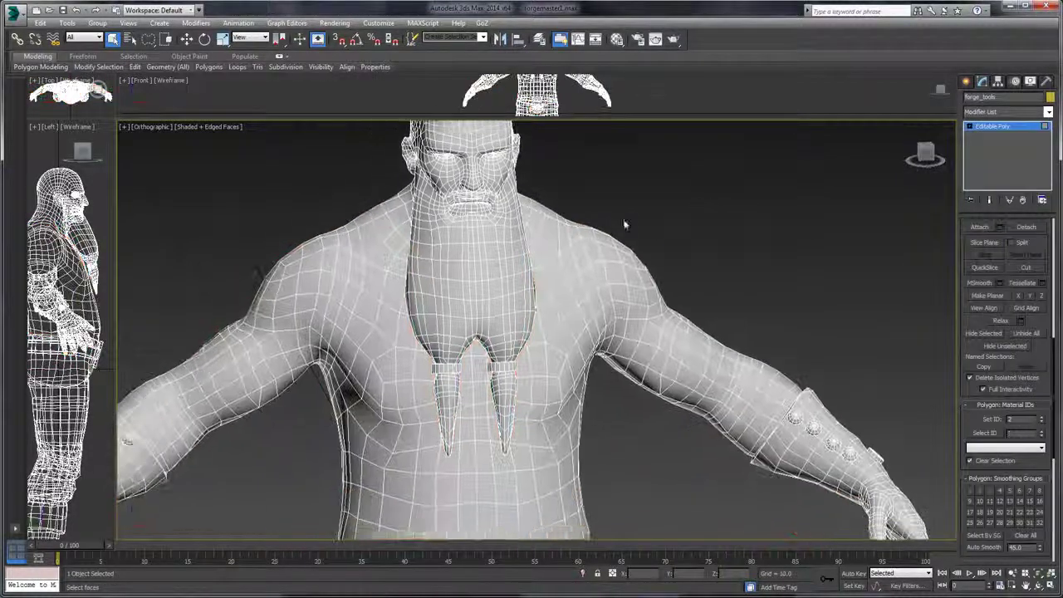
{"action": "left_click", "coordinate": [582, 256]}
{"action": "left_click", "coordinate": [674, 194]}
{"action": "left_click", "coordinate": [994, 127]}
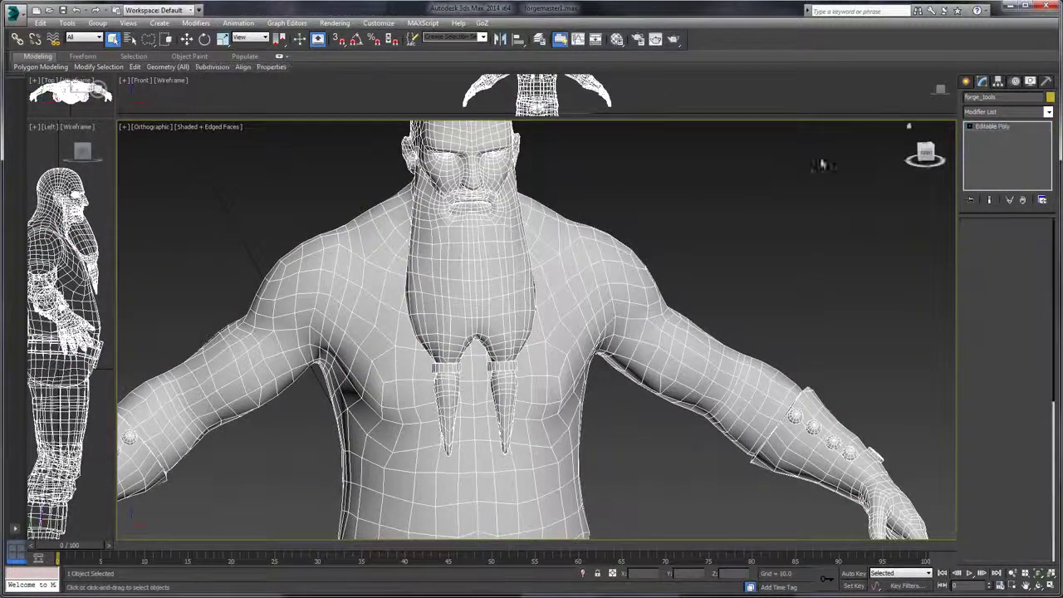
- Review the sub-materials of the Multi/Sub-Object material and close the Material Editor
{"action": "scroll", "coordinate": [694, 196], "scroll_direction": "down", "scroll_amount": 6}
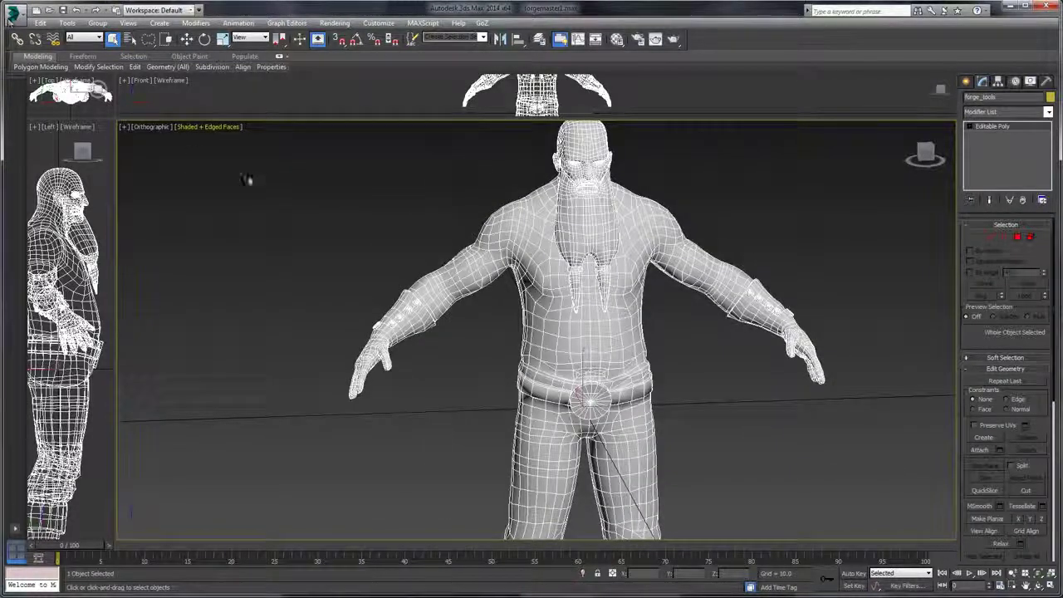
{"action": "key", "text": "m"}
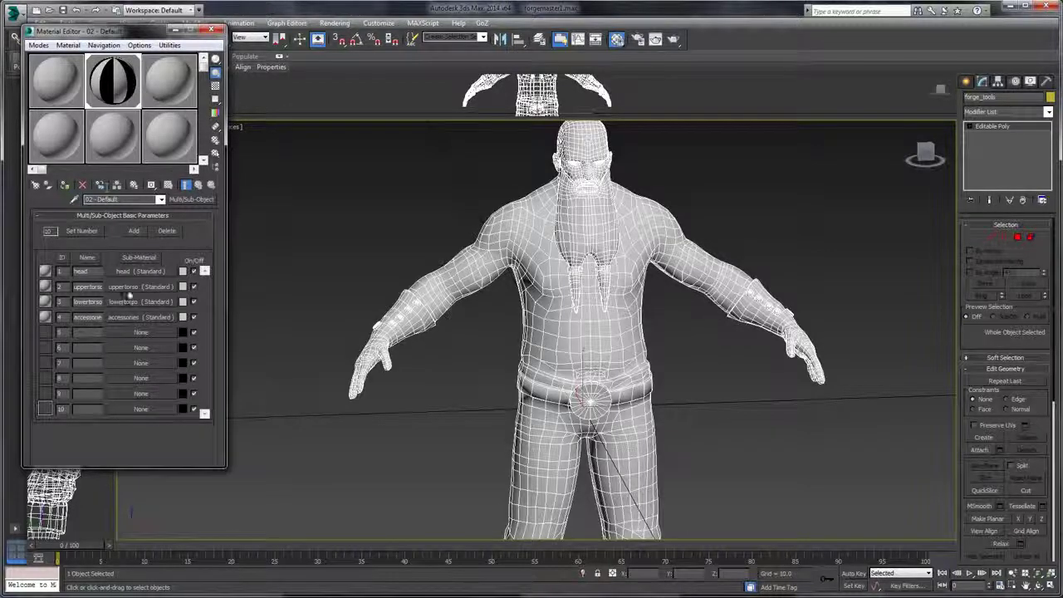
{"action": "left_click", "coordinate": [211, 30]}
{"action": "left_click", "coordinate": [11, 14]}
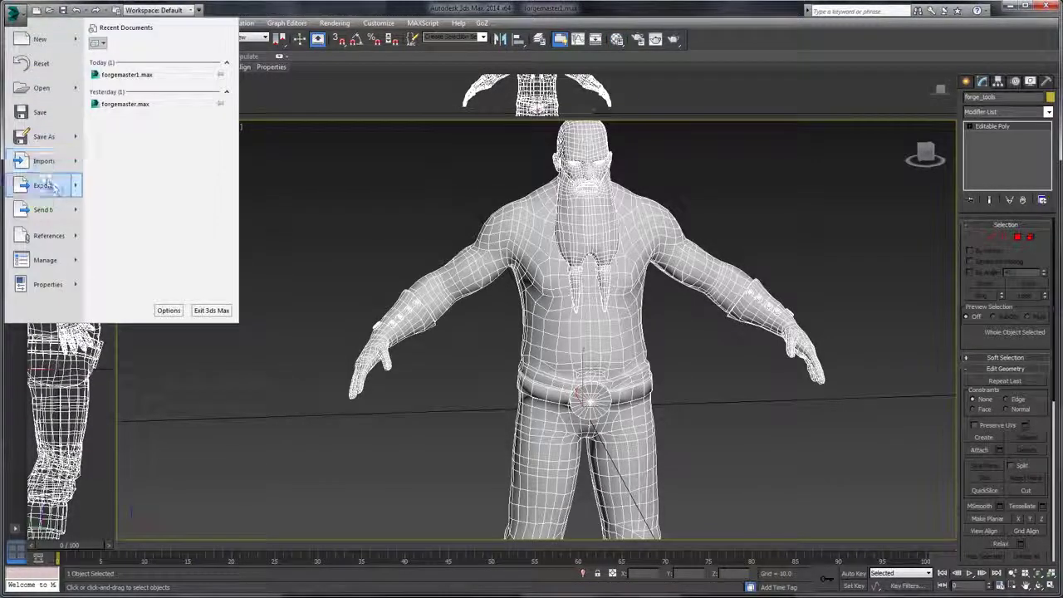
{"action": "mouse_move", "coordinate": [49, 185]}
{"action": "left_click", "coordinate": [168, 98]}
- Unhide all objects, select the body, apron and big hammer together, and frame them in the view
{"action": "right_click", "coordinate": [415, 176]}
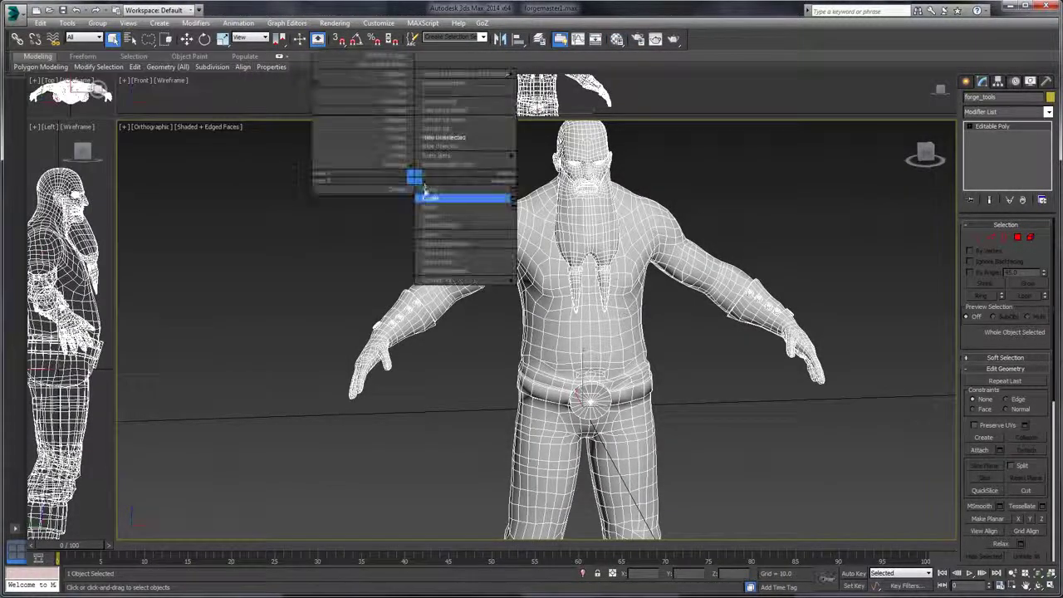
{"action": "left_click", "coordinate": [430, 120]}
{"action": "left_click_drag", "start_coordinate": [409, 195], "coordinate": [385, 221]}
{"action": "scroll", "coordinate": [384, 222], "scroll_direction": "down", "scroll_amount": 5}
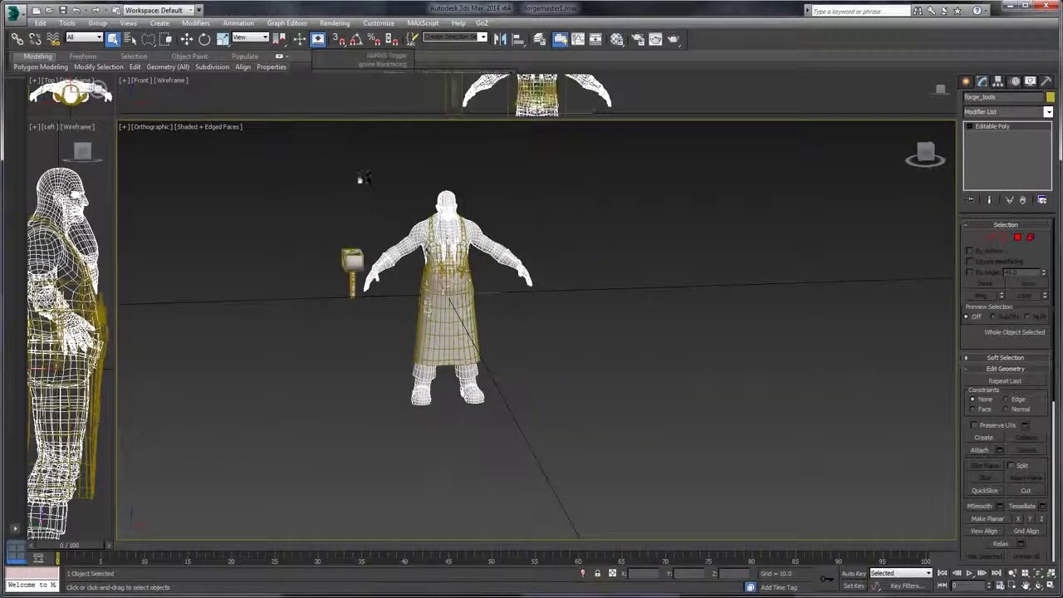
{"action": "key", "text": "ctrl+a"}
{"action": "mouse_move", "coordinate": [290, 154]}
{"action": "left_mouse_down"}
{"action": "mouse_move", "coordinate": [339, 161]}
{"action": "mouse_move", "coordinate": [541, 439]}
{"action": "mouse_move", "coordinate": [311, 280]}
{"action": "mouse_move", "coordinate": [368, 228]}
{"action": "left_mouse_up"}
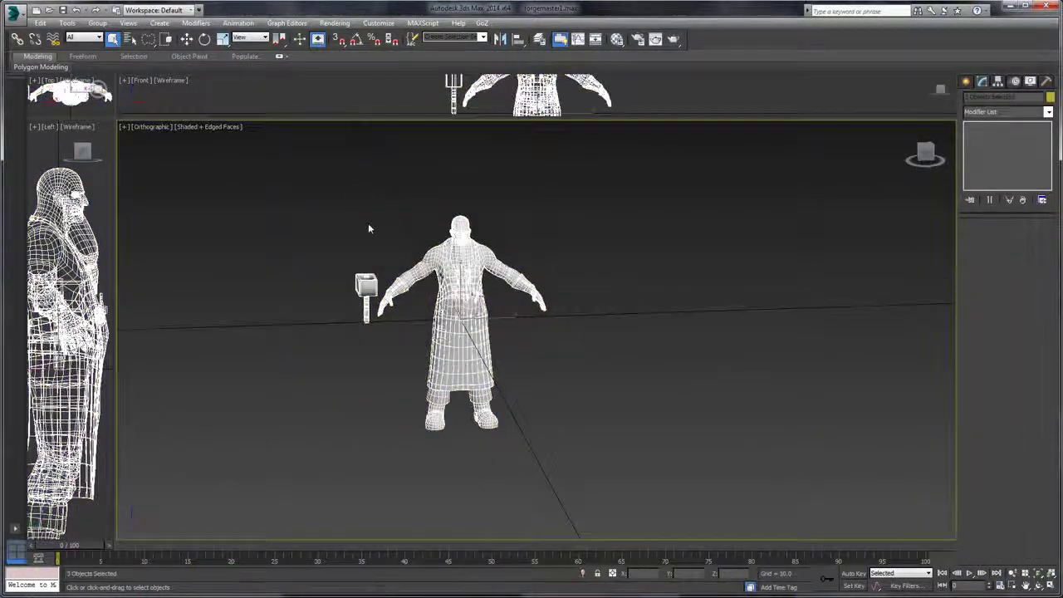
{"action": "key", "text": "z"}
{"action": "left_click", "coordinate": [13, 12]}
{"action": "left_click", "coordinate": [379, 183]}
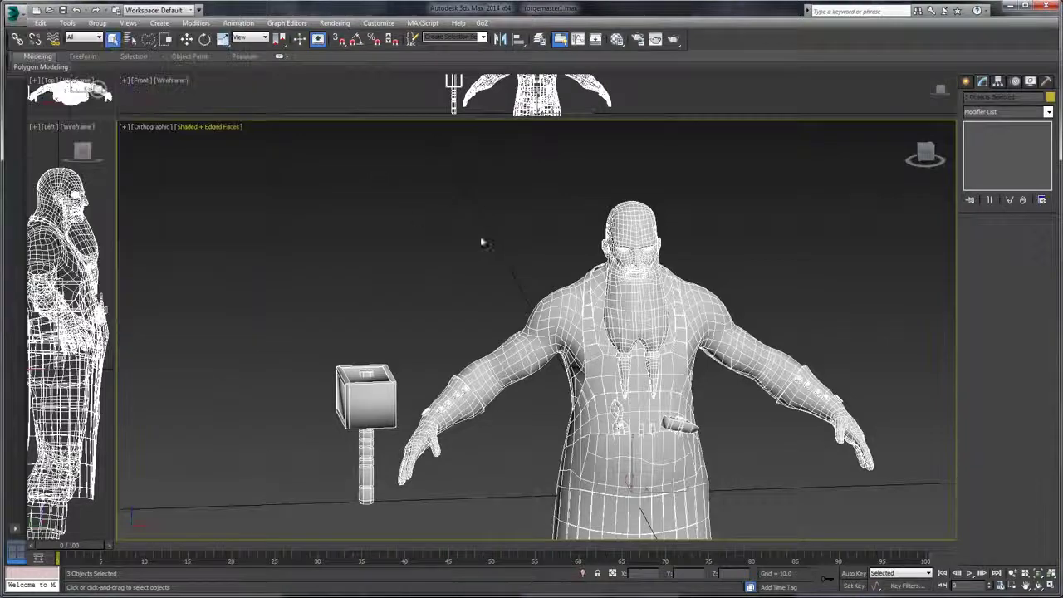
- Move the three selected objects up along Z until the feet come roughly level with the ground grid
{"action": "left_click_drag", "start_coordinate": [482, 242], "coordinate": [410, 164]}
{"action": "left_click_drag", "start_coordinate": [487, 259], "coordinate": [598, 195]}
{"action": "scroll", "coordinate": [598, 195], "scroll_direction": "down", "scroll_amount": 4}
{"action": "left_click", "coordinate": [188, 39]}
{"action": "left_click_drag", "start_coordinate": [645, 245], "coordinate": [635, 335]}
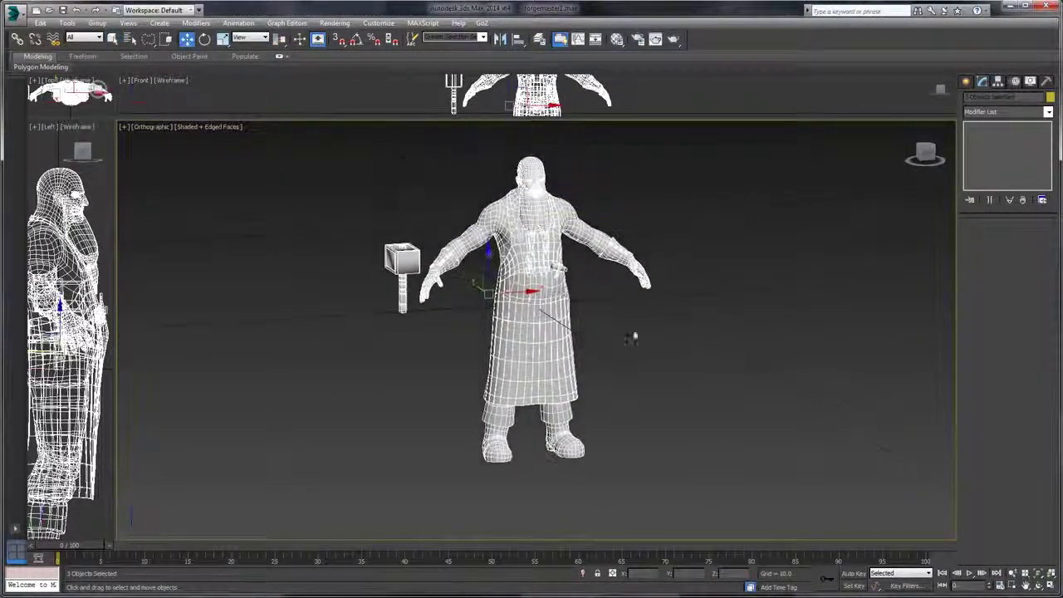
{"action": "left_click_drag", "start_coordinate": [599, 249], "coordinate": [542, 237]}
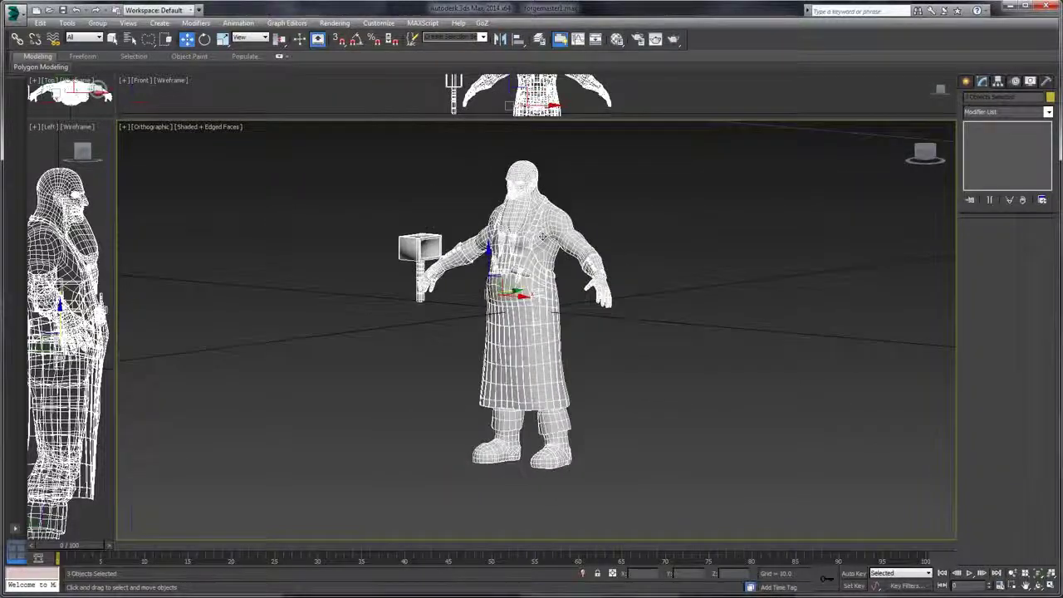
{"action": "left_click_drag", "start_coordinate": [486, 259], "coordinate": [468, 109]}
- Enlarge the Left view around the boots and adjust the objects' height so the soles sit on the ground line
{"action": "left_click_drag", "start_coordinate": [113, 116], "coordinate": [814, 131]}
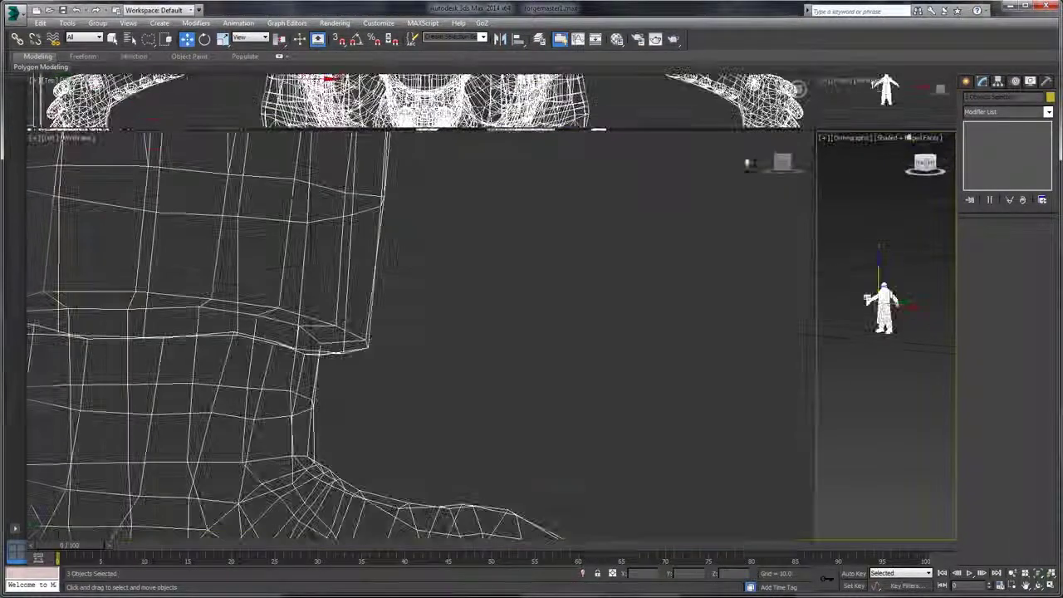
{"action": "scroll", "coordinate": [527, 174], "scroll_direction": "down", "scroll_amount": 5}
{"action": "scroll", "coordinate": [501, 203], "scroll_direction": "down", "scroll_amount": 10}
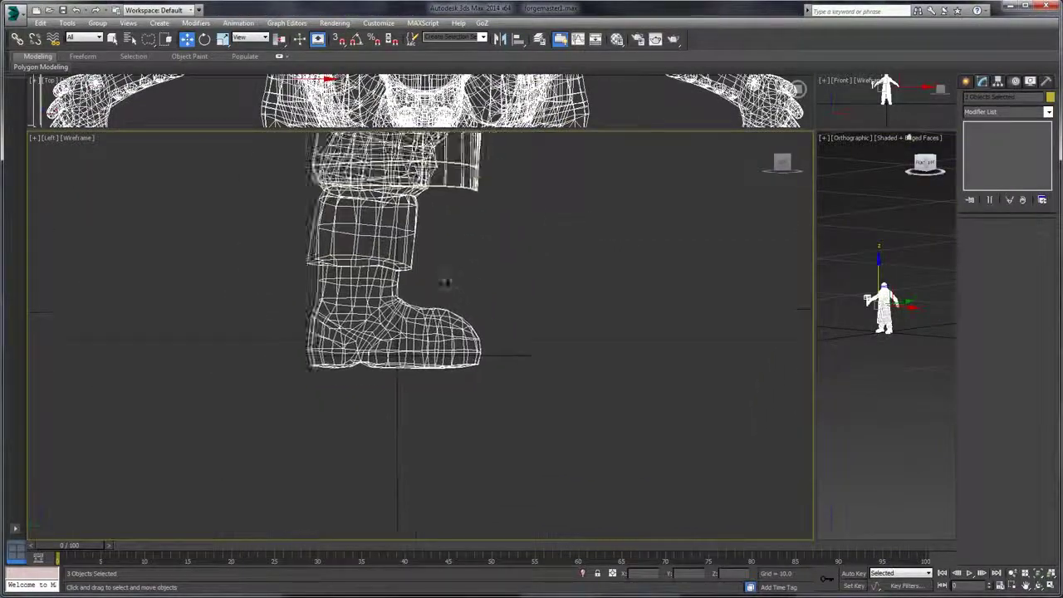
{"action": "scroll", "coordinate": [504, 285], "scroll_direction": "up", "scroll_amount": 10}
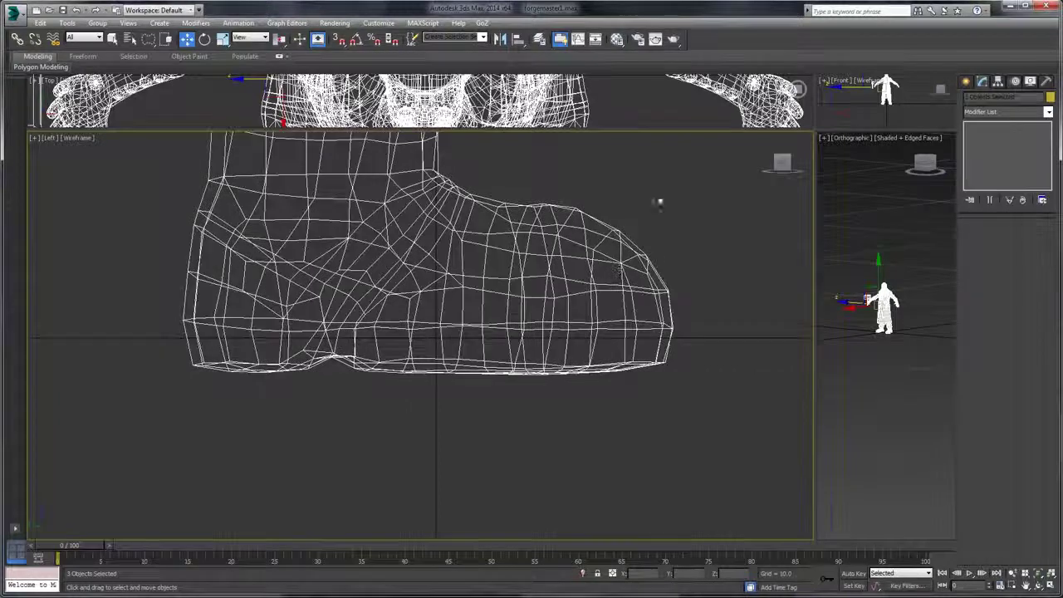
{"action": "scroll", "coordinate": [659, 199], "scroll_direction": "down", "scroll_amount": 5}
{"action": "scroll", "coordinate": [645, 230], "scroll_direction": "up", "scroll_amount": 5}
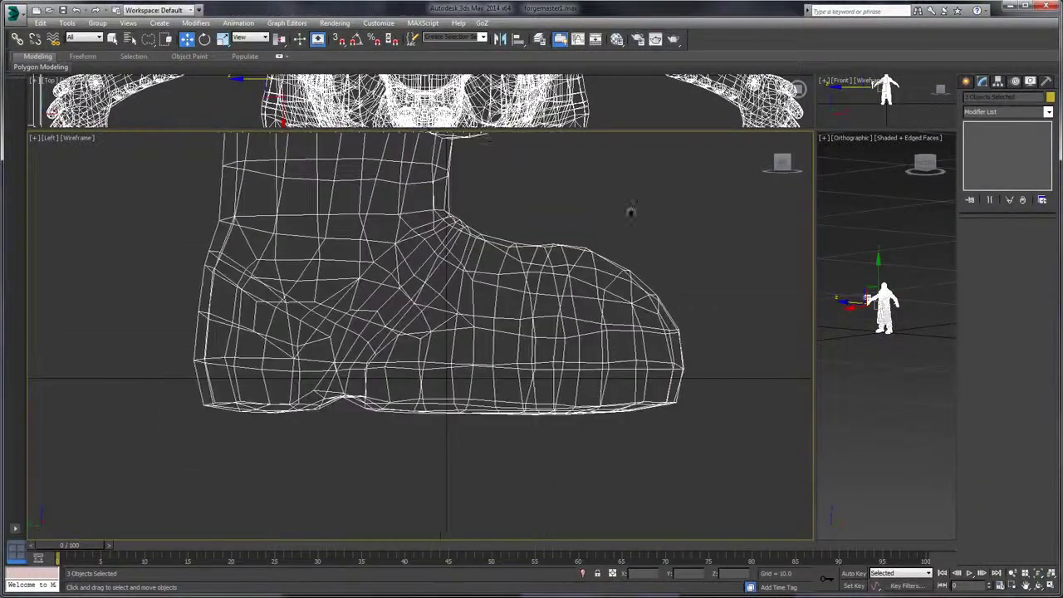
{"action": "scroll", "coordinate": [888, 265], "scroll_direction": "up", "scroll_amount": 3}
{"action": "scroll", "coordinate": [887, 264], "scroll_direction": "up", "scroll_amount": 5}
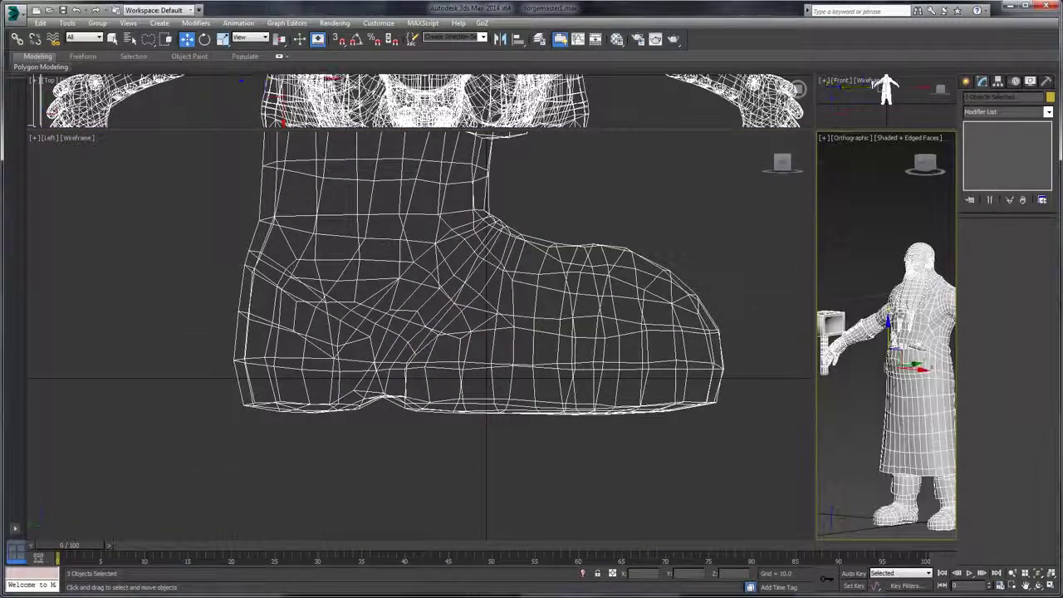
{"action": "left_click_drag", "start_coordinate": [888, 336], "coordinate": [886, 334]}
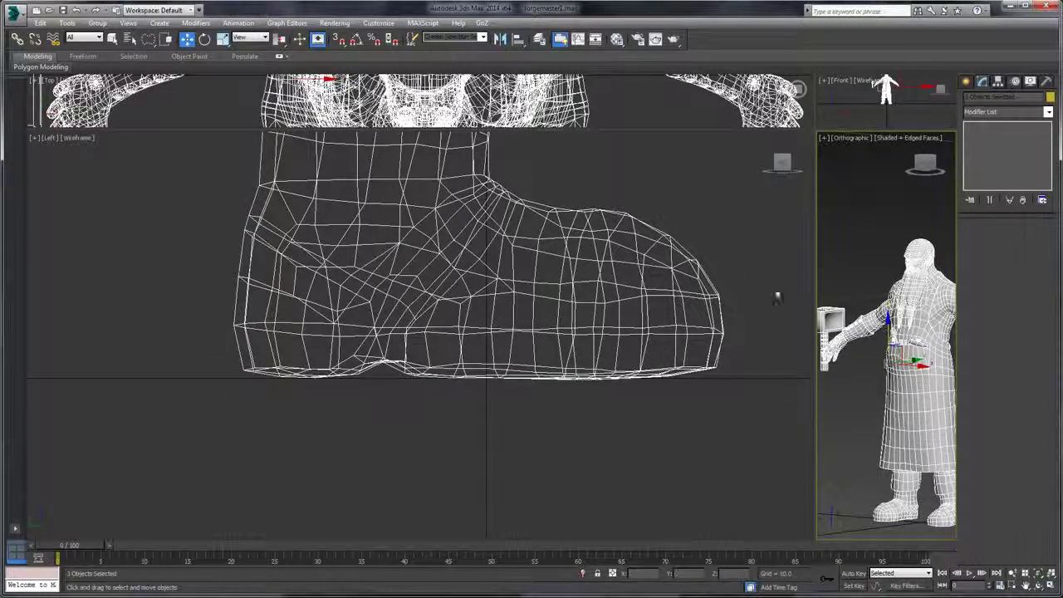
- Frame the whole figure in the Left view and enlarge the shaded orthographic view around the three objects again
{"action": "scroll", "coordinate": [667, 216], "scroll_direction": "down", "scroll_amount": 6}
{"action": "scroll", "coordinate": [639, 221], "scroll_direction": "down", "scroll_amount": 3}
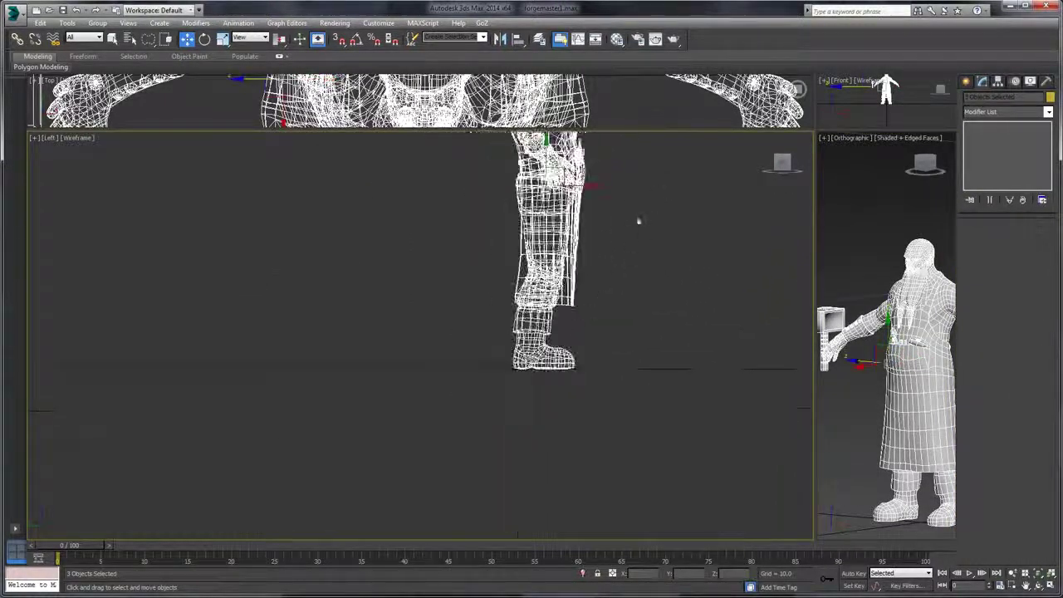
{"action": "key", "text": "z"}
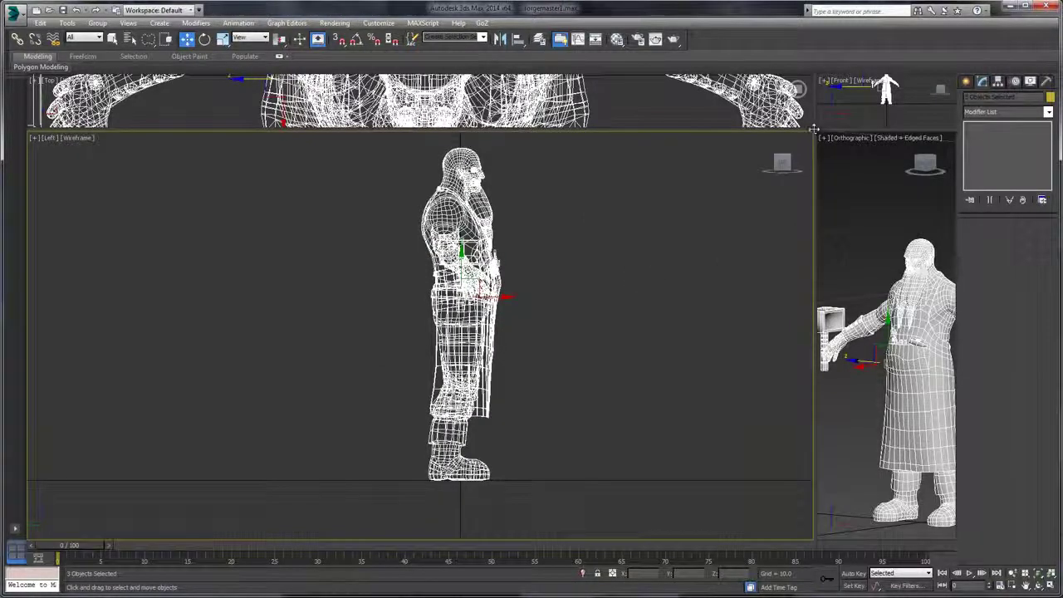
{"action": "left_click_drag", "start_coordinate": [814, 130], "coordinate": [188, 133]}
{"action": "key", "text": "z"}
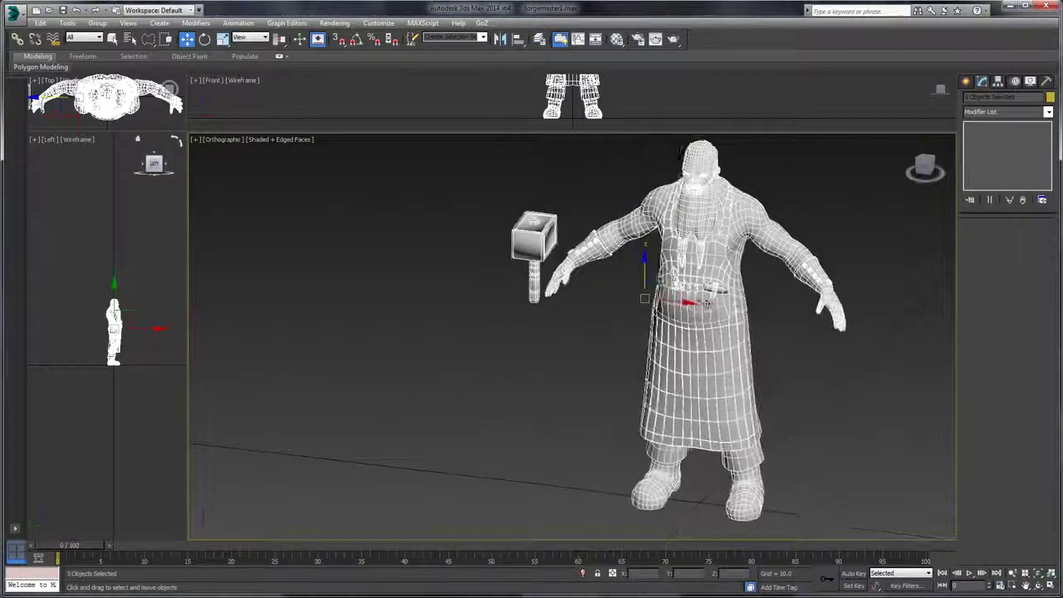
{"action": "left_click_drag", "start_coordinate": [814, 309], "coordinate": [740, 279]}
{"action": "left_click_drag", "start_coordinate": [813, 202], "coordinate": [784, 261]}
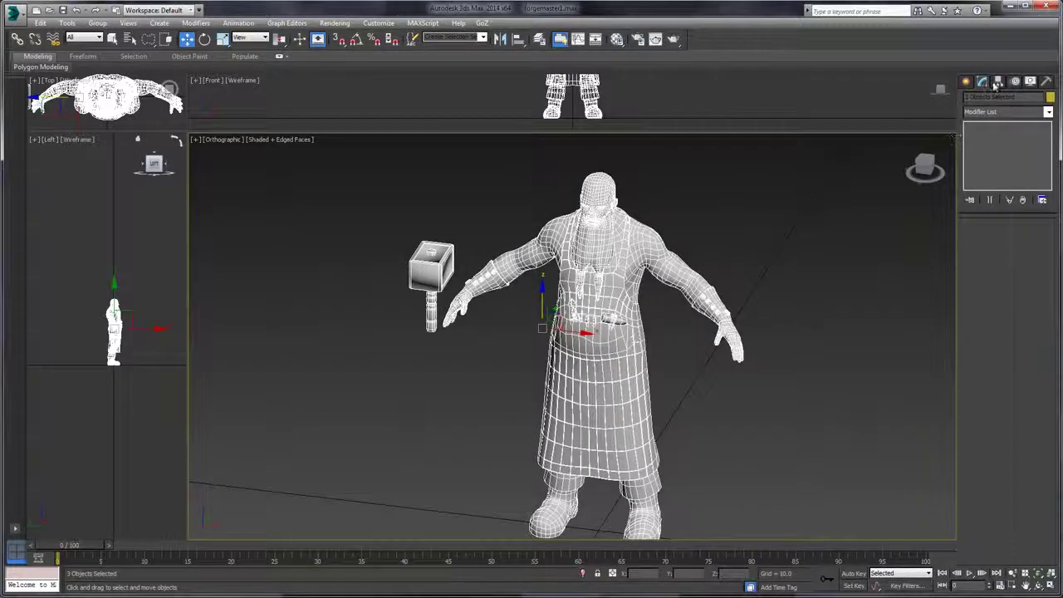
- With Affect Pivot Only, align the three objects' pivots to the world and place them at coordinate 0 between the feet
{"action": "left_click", "coordinate": [998, 82]}
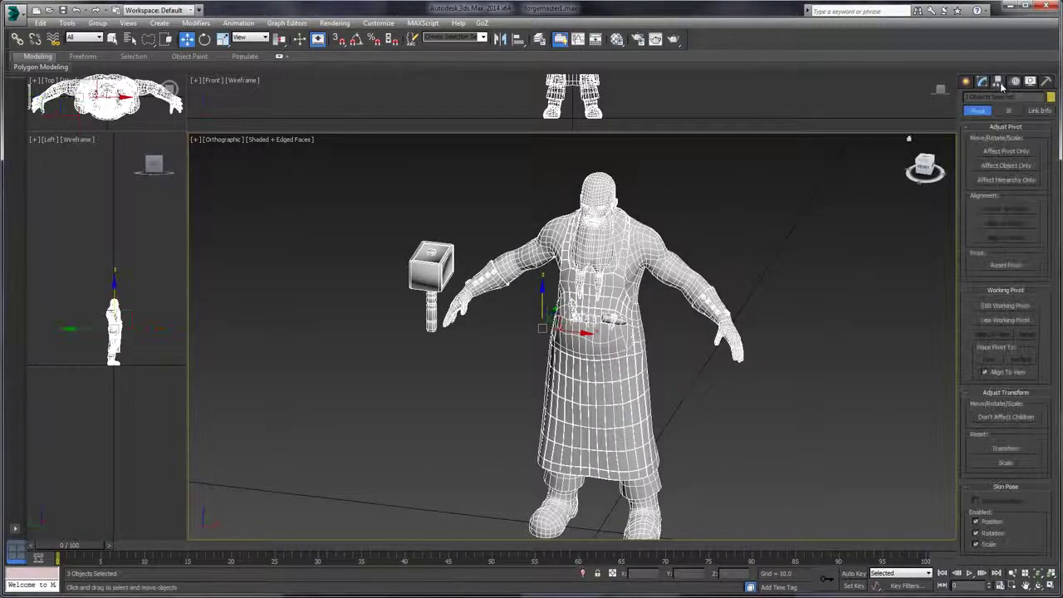
{"action": "left_click", "coordinate": [1002, 153]}
{"action": "left_click_drag", "start_coordinate": [822, 254], "coordinate": [840, 211]}
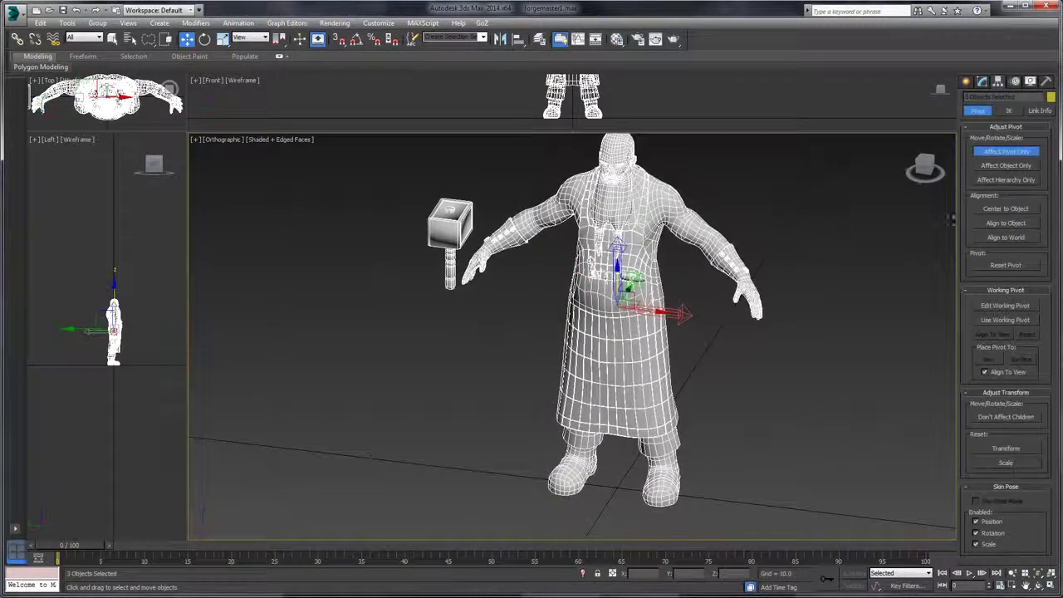
{"action": "left_click", "coordinate": [999, 235]}
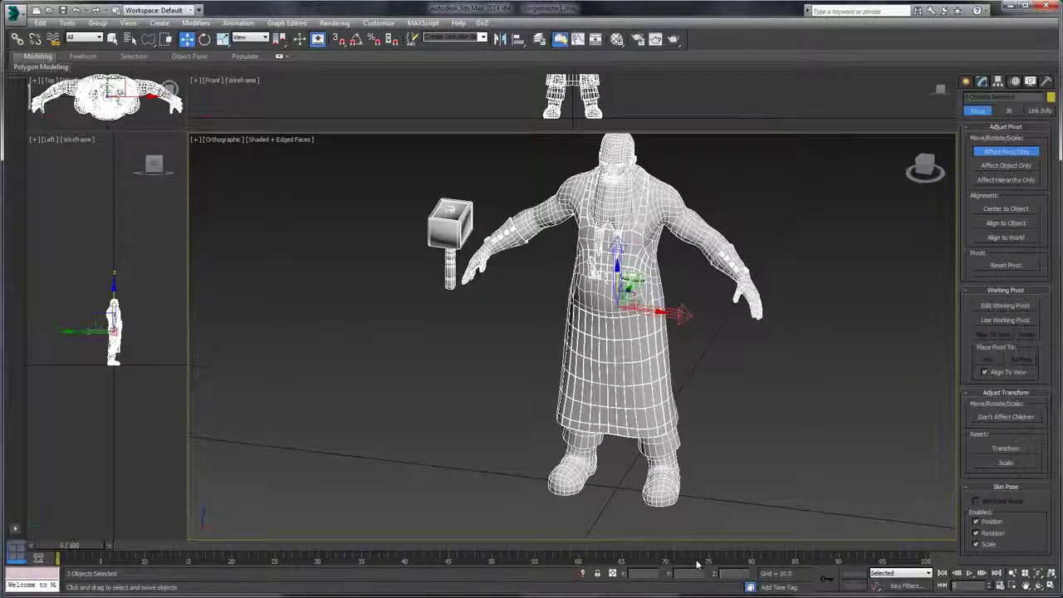
{"action": "type", "text": "0"}
{"action": "key", "text": "Return"}
{"action": "left_click_drag", "start_coordinate": [842, 252], "coordinate": [847, 237]}
{"action": "left_click", "coordinate": [1020, 156]}
- Select the apron and the big hammer individually to check their pivot positions
{"action": "scroll", "coordinate": [802, 254], "scroll_direction": "up", "scroll_amount": 4}
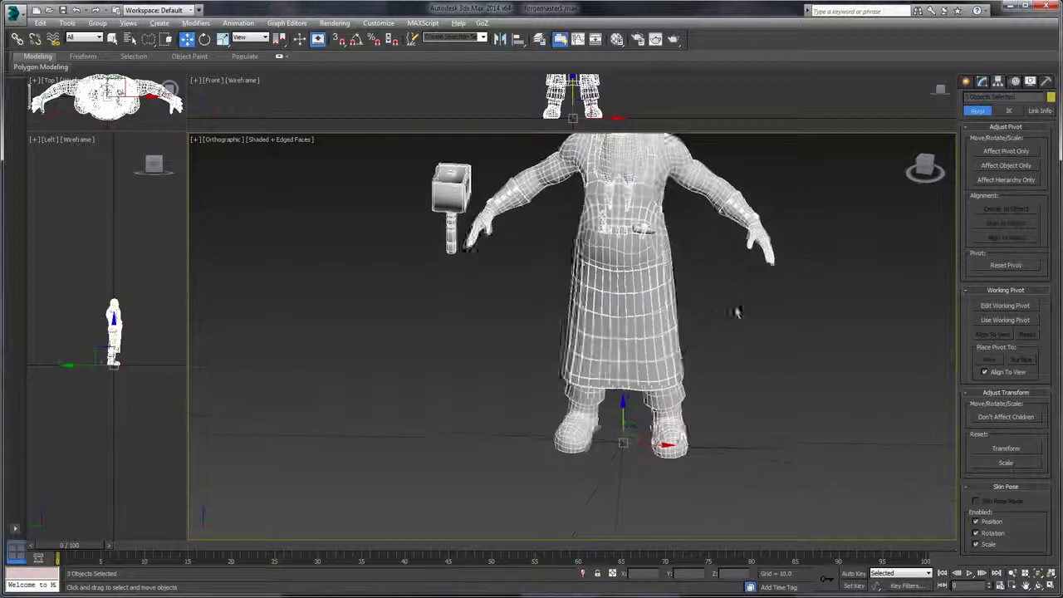
{"action": "left_click", "coordinate": [639, 320]}
{"action": "left_click", "coordinate": [503, 221]}
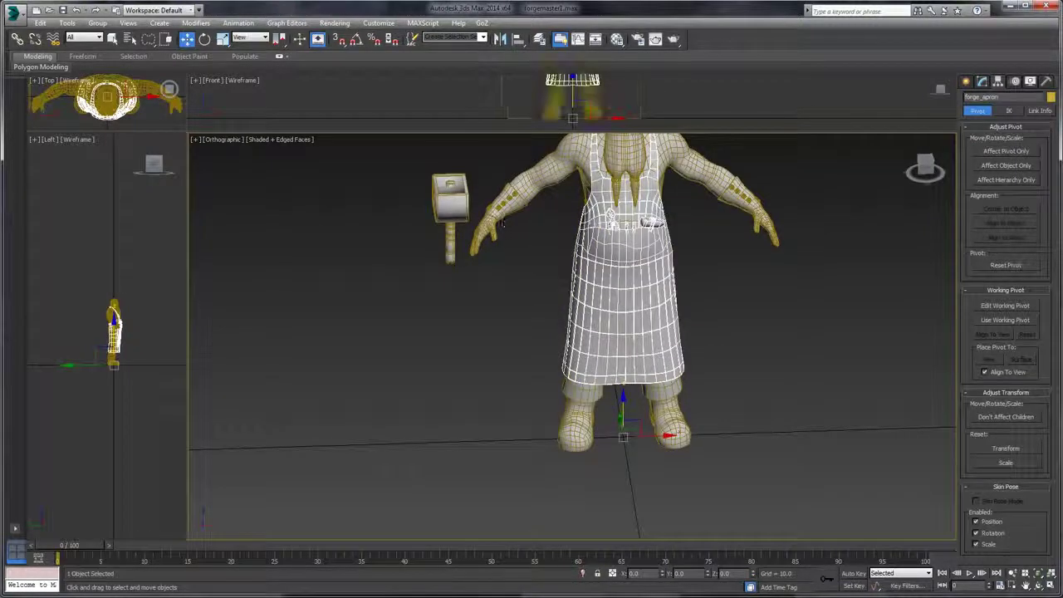
{"action": "left_click", "coordinate": [453, 208]}
{"action": "left_click", "coordinate": [486, 314]}
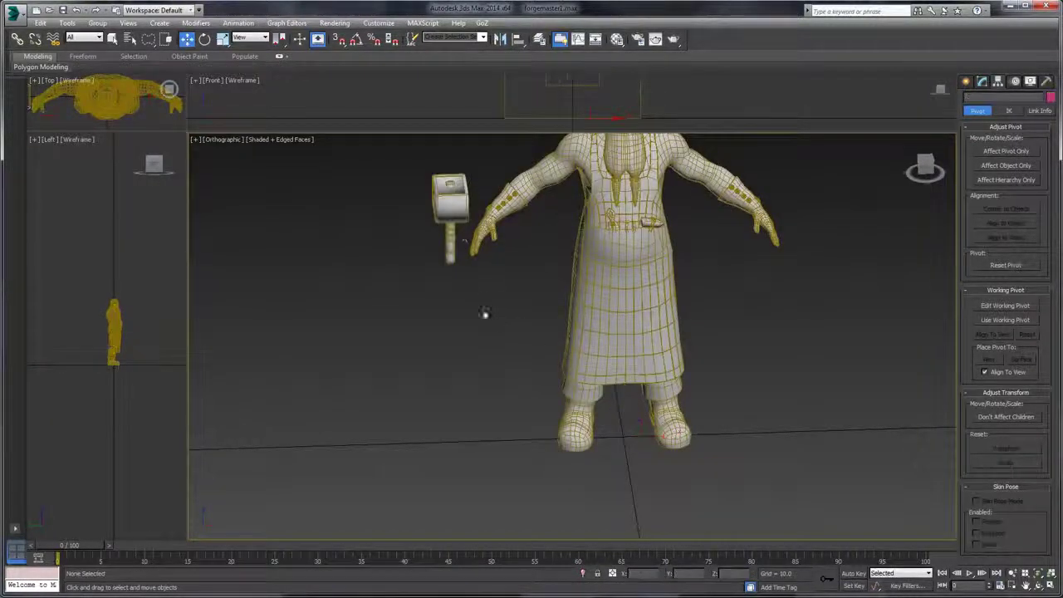
{"action": "left_click", "coordinate": [617, 304]}
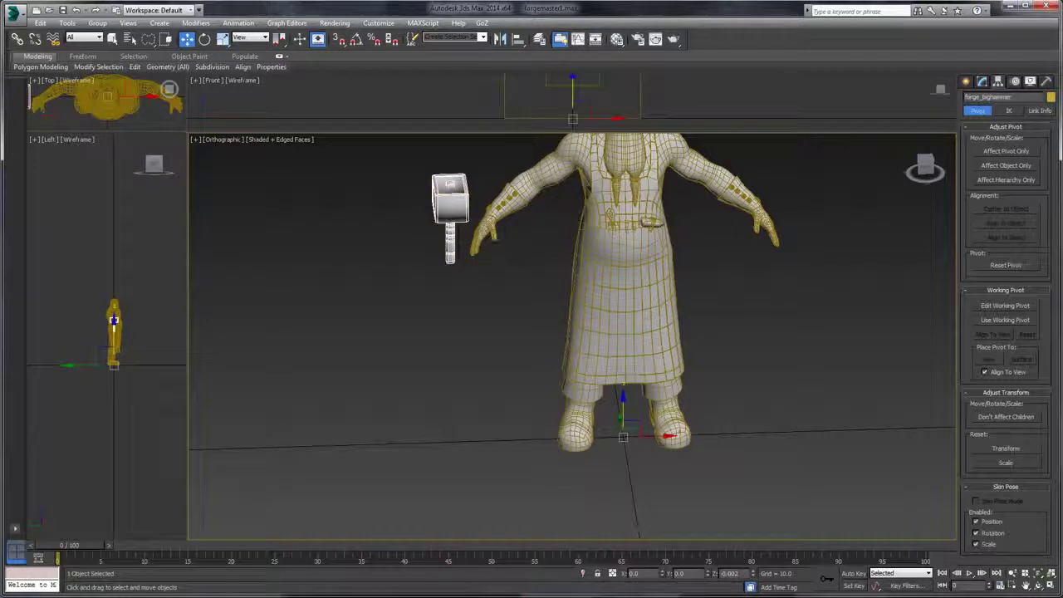
{"action": "left_click", "coordinate": [716, 389]}
{"action": "left_click", "coordinate": [457, 208]}
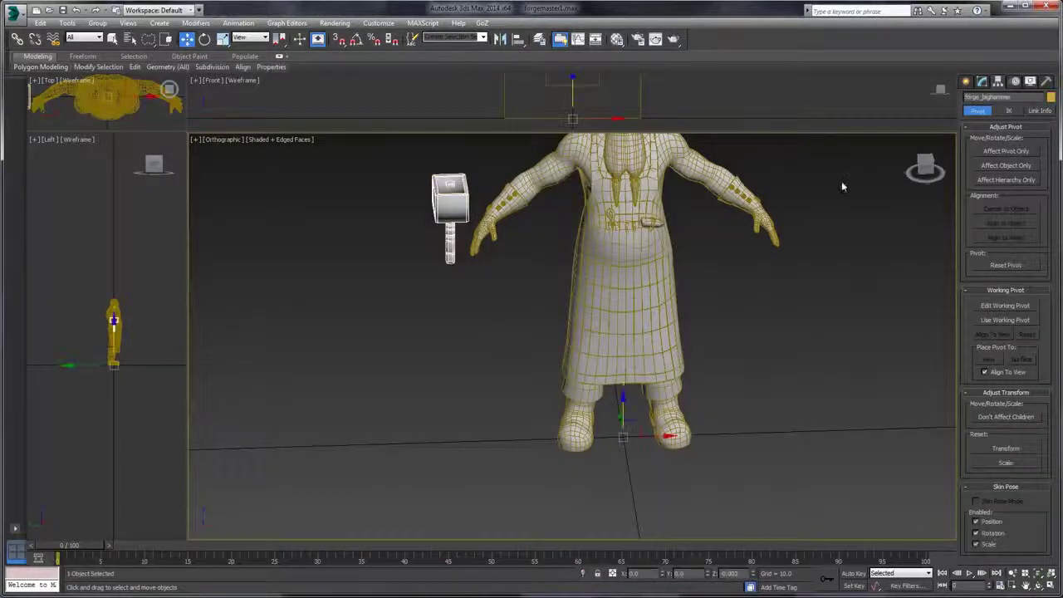
- With Affect Pivot Only, place the big hammer's pivot at Z 0.0 and deselect it
{"action": "left_click", "coordinate": [990, 153]}
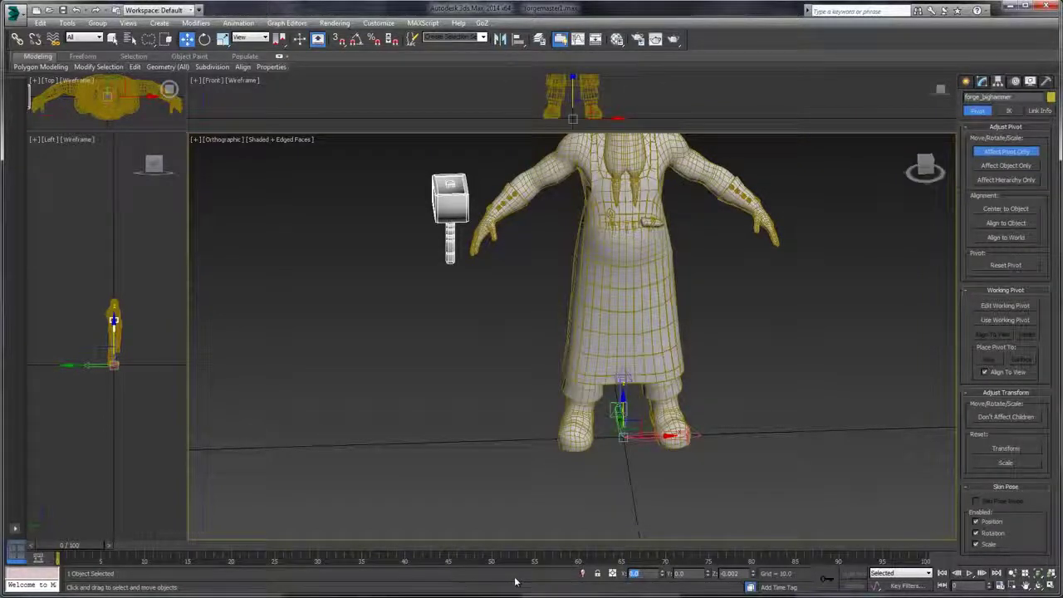
{"action": "key", "text": "Return"}
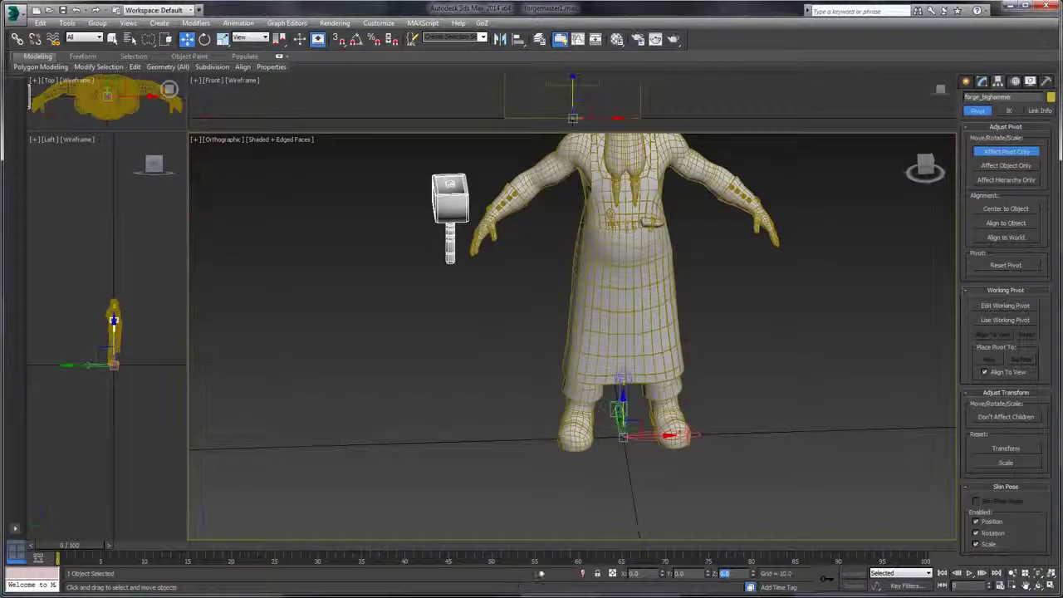
{"action": "left_click", "coordinate": [751, 350]}
- Select the apron and the body individually to check their pivots, and leave pivot editing
{"action": "left_click", "coordinate": [648, 241]}
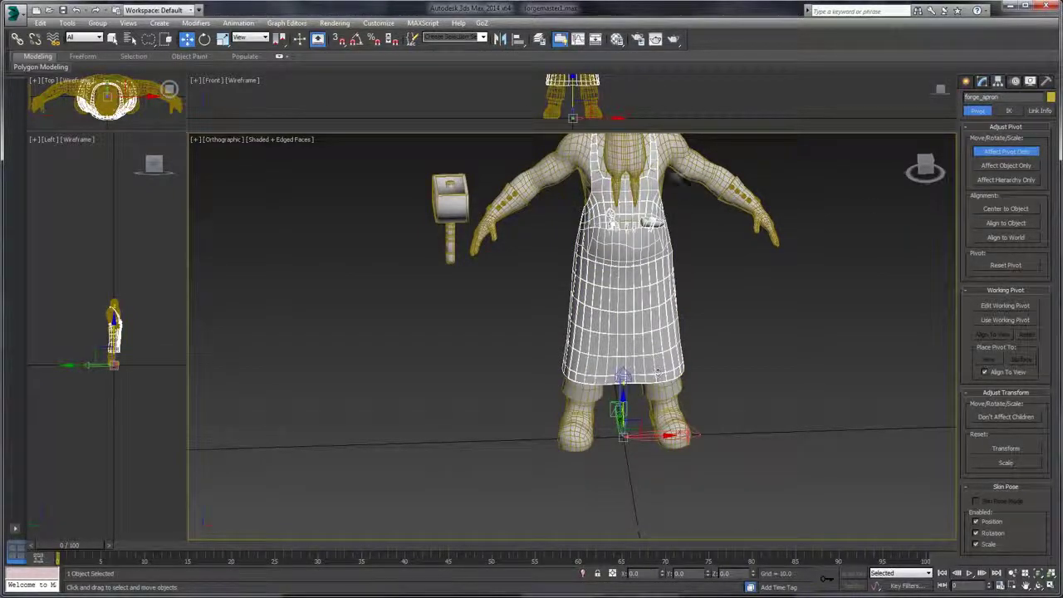
{"action": "left_click", "coordinate": [671, 207]}
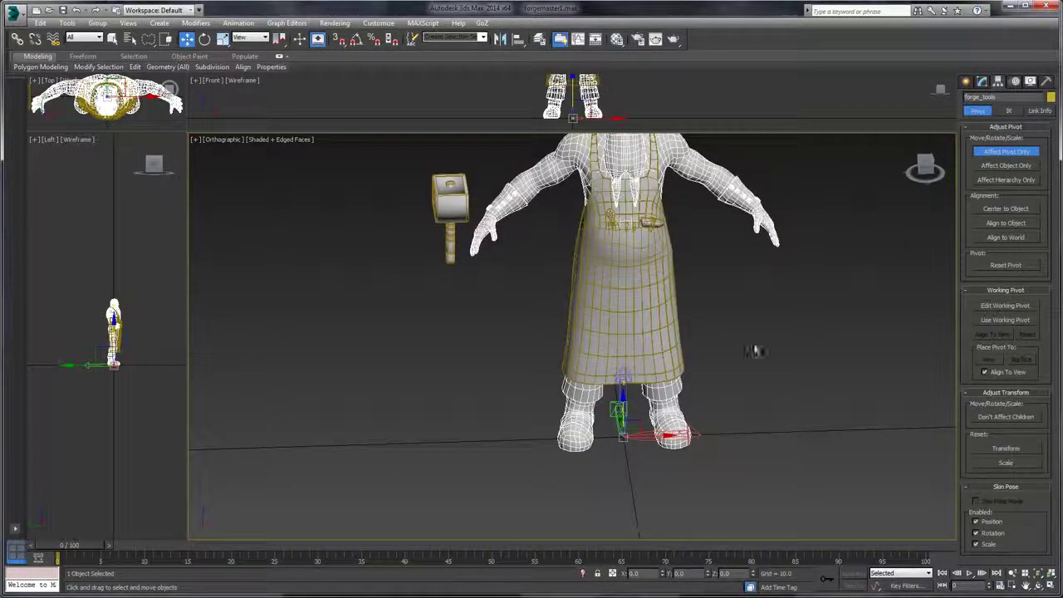
{"action": "left_click", "coordinate": [754, 350]}
{"action": "scroll", "coordinate": [710, 370], "scroll_direction": "up", "scroll_amount": 5}
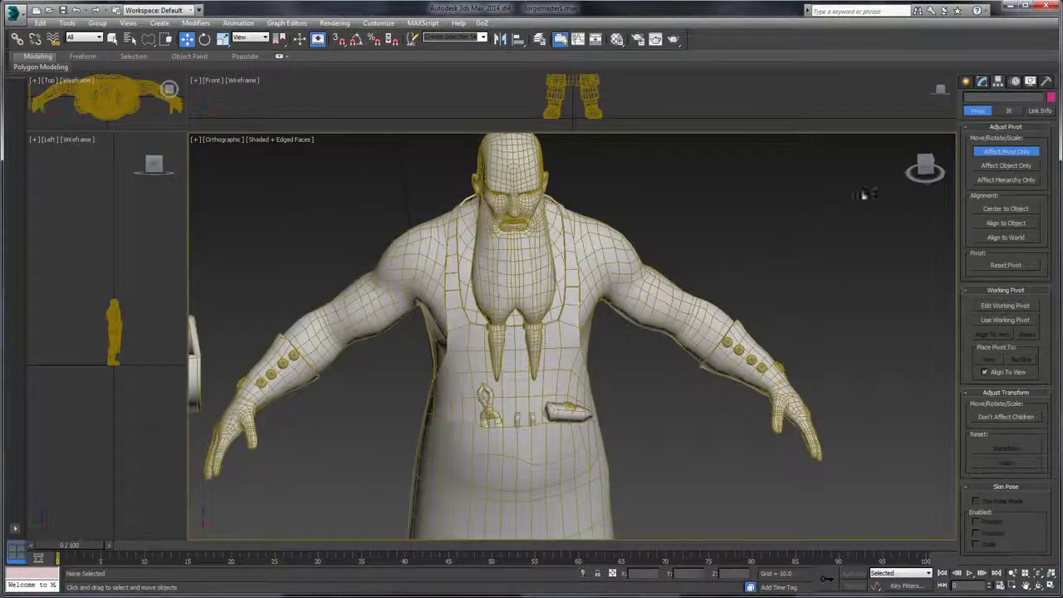
{"action": "left_click", "coordinate": [1007, 153]}
{"action": "scroll", "coordinate": [878, 230], "scroll_direction": "down", "scroll_amount": 5}
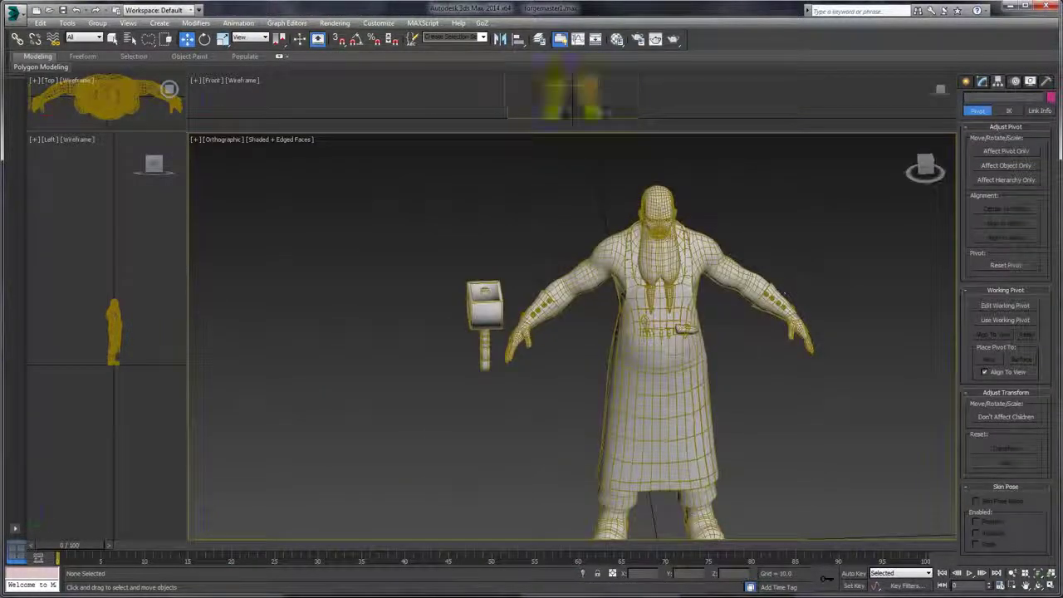
- Select the body, apron and big hammer together and start exporting only the selected objects
{"action": "left_click", "coordinate": [14, 17]}
{"action": "left_click", "coordinate": [380, 194]}
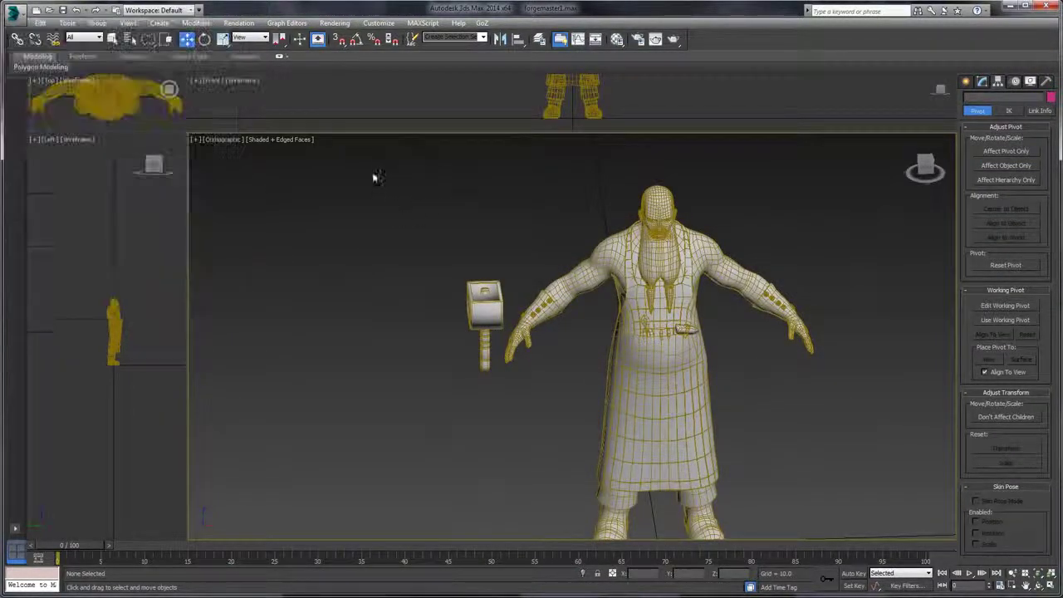
{"action": "left_click_drag", "start_coordinate": [373, 175], "coordinate": [820, 201]}
{"action": "left_click_drag", "start_coordinate": [350, 337], "coordinate": [265, 139]}
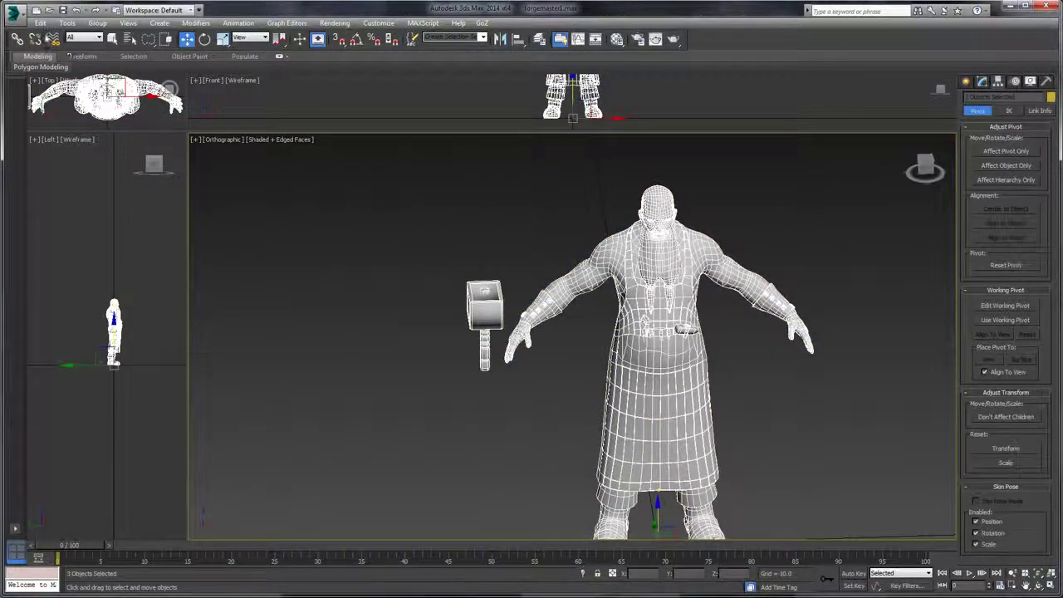
{"action": "left_click", "coordinate": [14, 17]}
{"action": "mouse_move", "coordinate": [52, 190]}
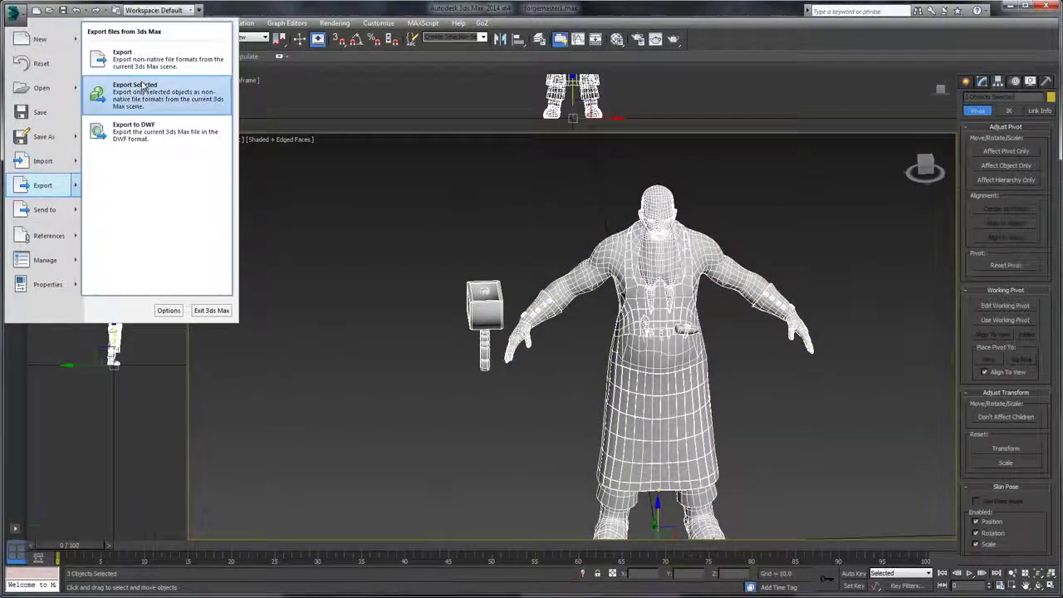
{"action": "left_click", "coordinate": [148, 103]}
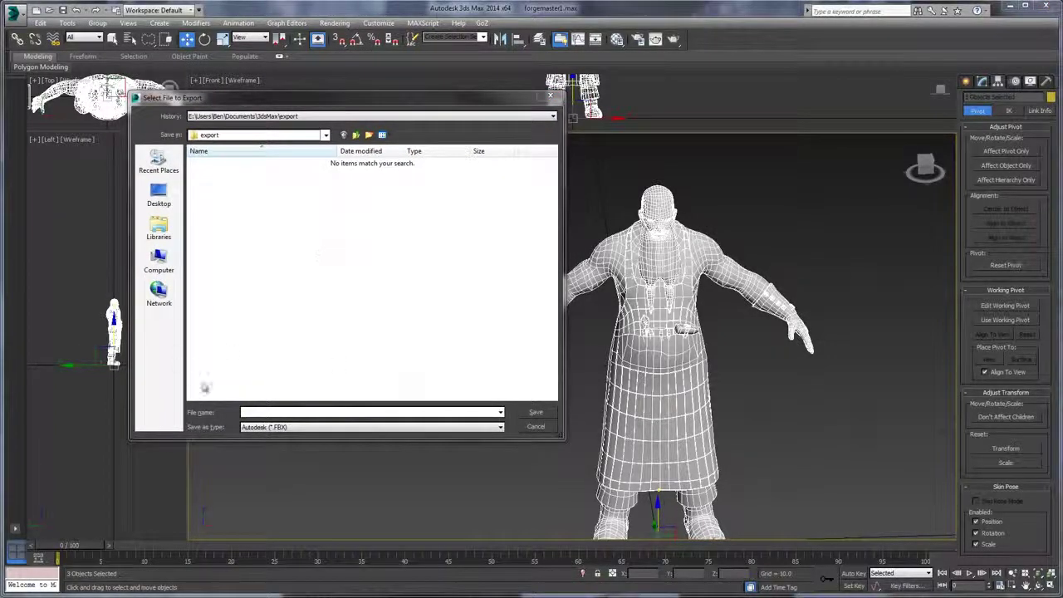
- In Windows Explorer, go to Projects\Tutorials\The Forgemaster\2_Final\FBX and copy the folder's path
{"action": "key", "text": "super+e"}
{"action": "left_click", "coordinate": [210, 250]}
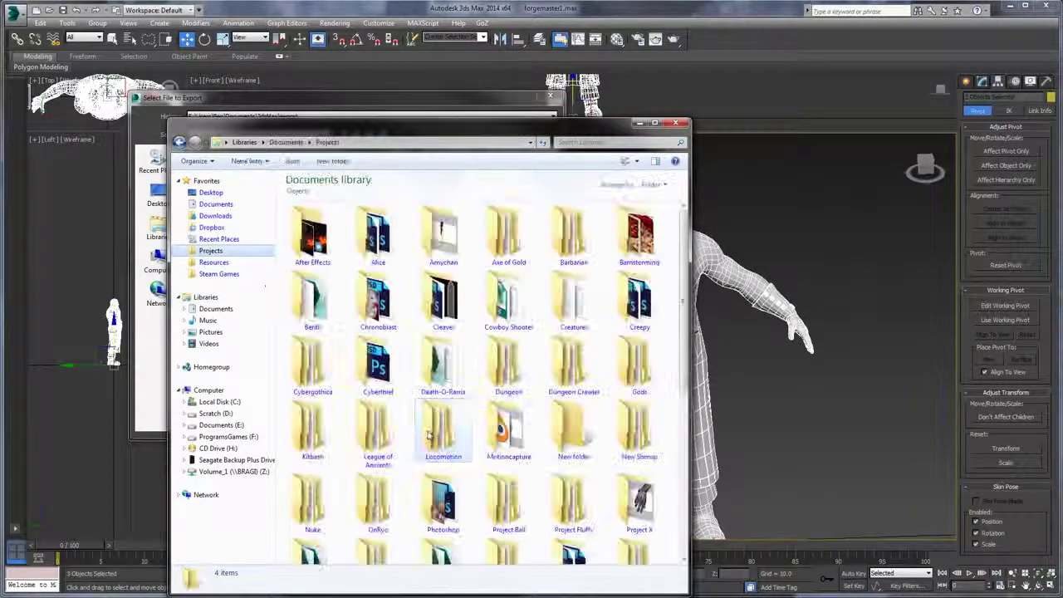
{"action": "left_click", "coordinate": [430, 435]}
{"action": "scroll", "coordinate": [429, 434], "scroll_direction": "down", "scroll_amount": 5}
{"action": "double_click", "coordinate": [390, 395]}
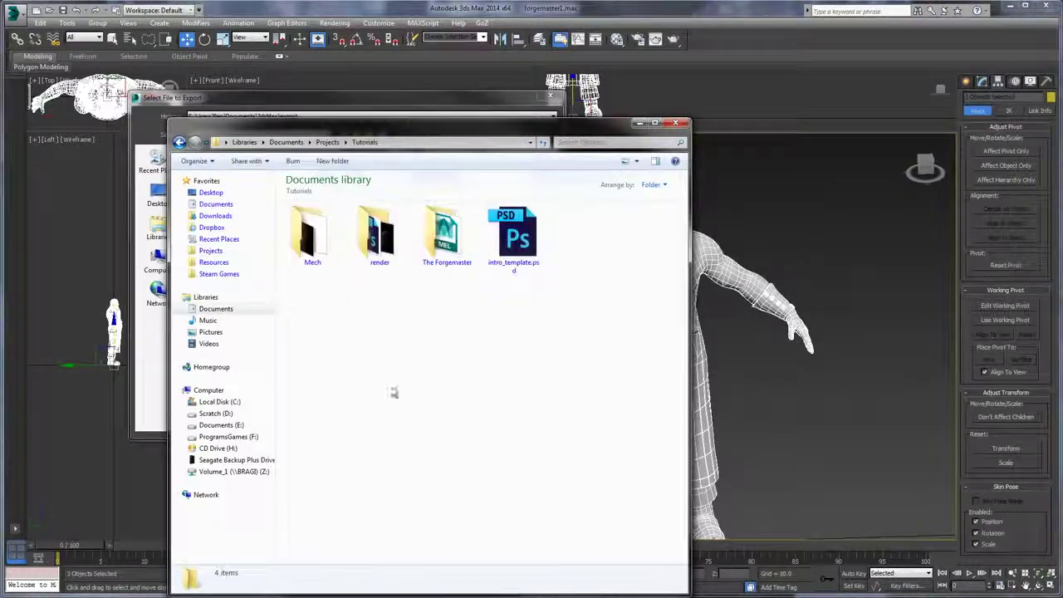
{"action": "double_click", "coordinate": [456, 232]}
{"action": "double_click", "coordinate": [379, 237]}
{"action": "double_click", "coordinate": [320, 239]}
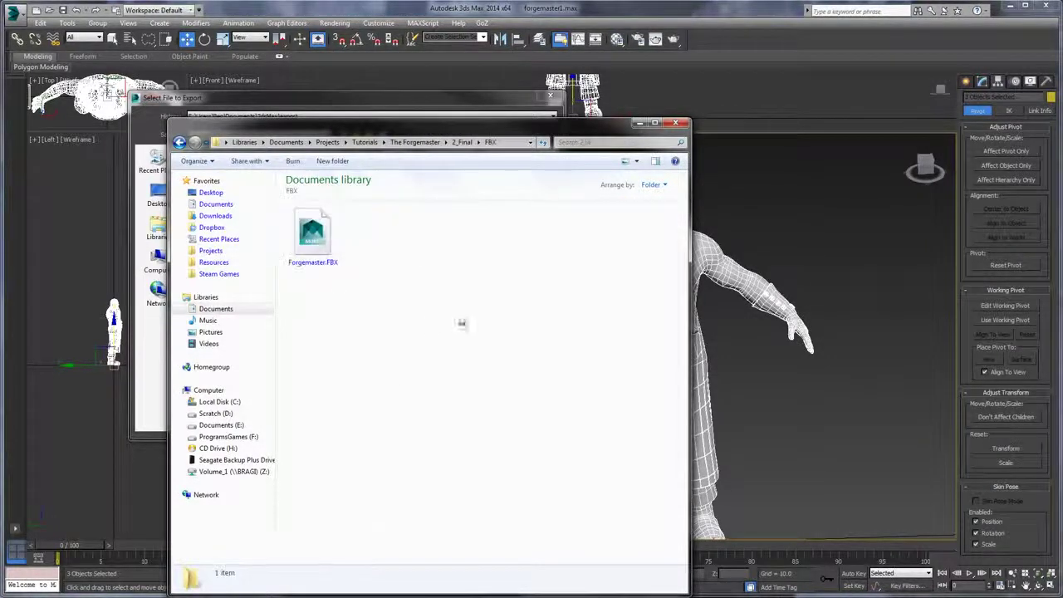
{"action": "left_click", "coordinate": [509, 143]}
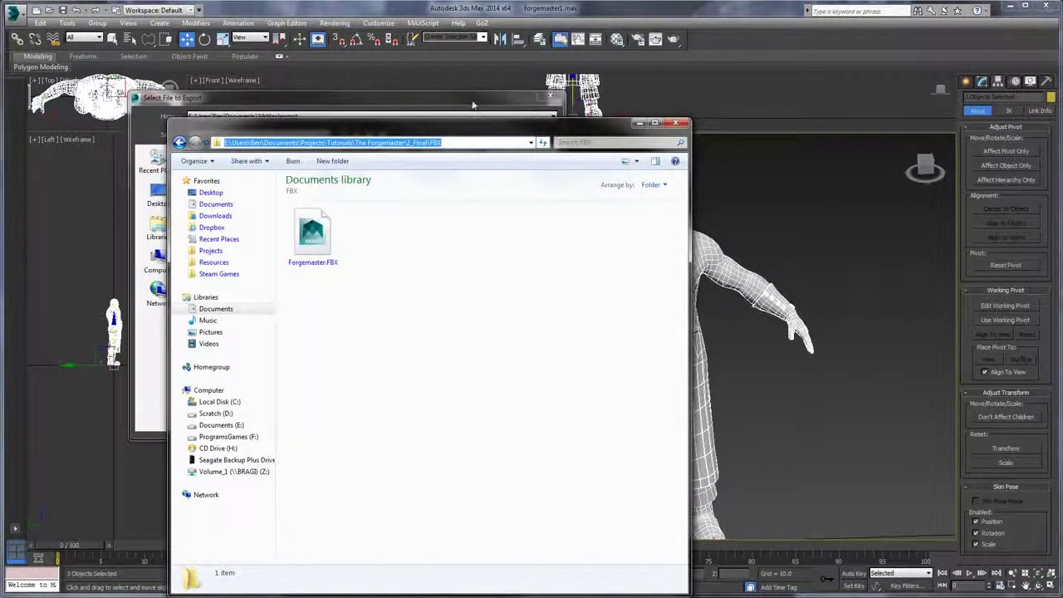
- Direct the export to the copied FBX folder and export over Forgemaster.FBX with the current FBX options
{"action": "left_click", "coordinate": [471, 105]}
{"action": "type", "text": "E:\\Users\\Ben\\Documents\\Projects\\Tutorials\\The Forgemaster\\2_Final\\FBX"}
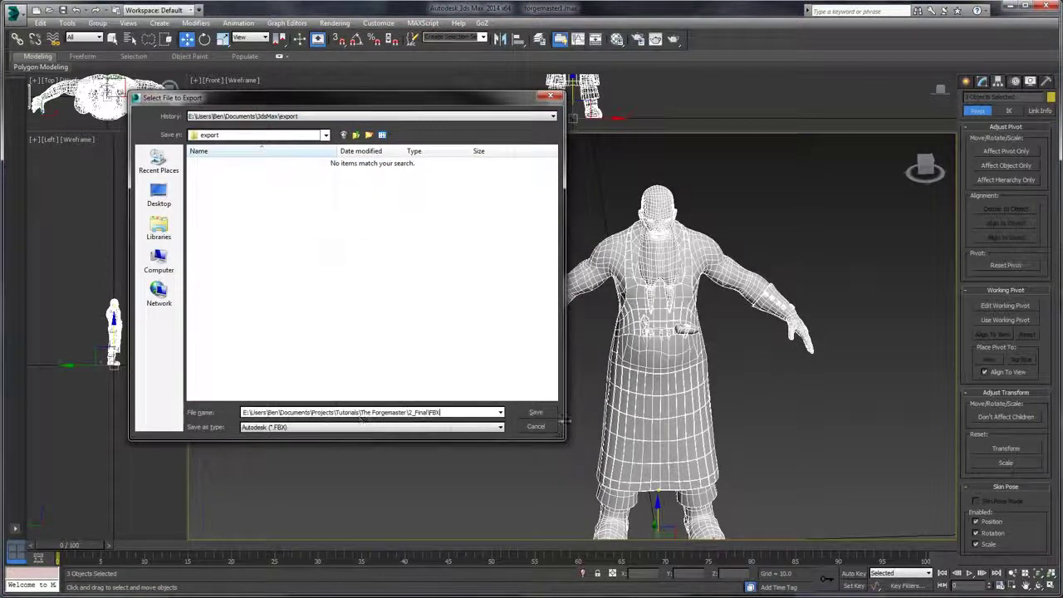
{"action": "left_click", "coordinate": [542, 417]}
{"action": "left_click", "coordinate": [237, 172]}
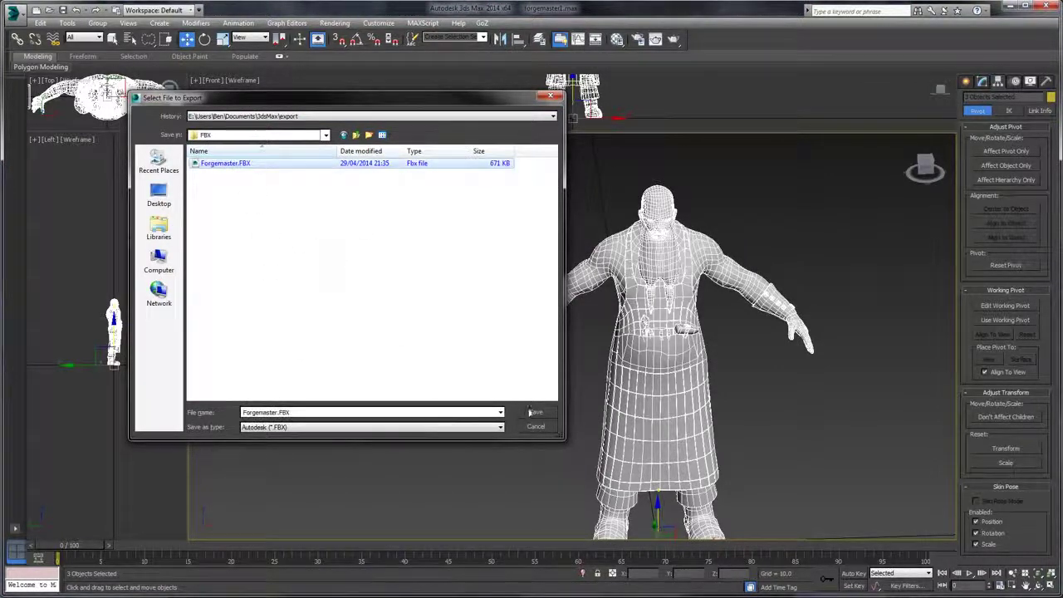
{"action": "left_click", "coordinate": [536, 414]}
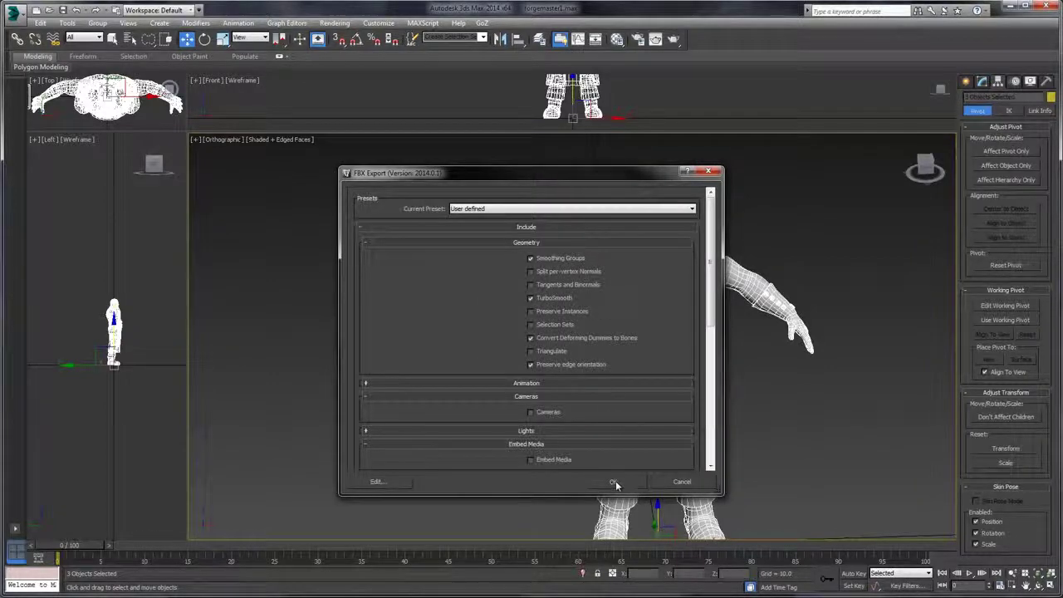
{"action": "left_click", "coordinate": [615, 482]}
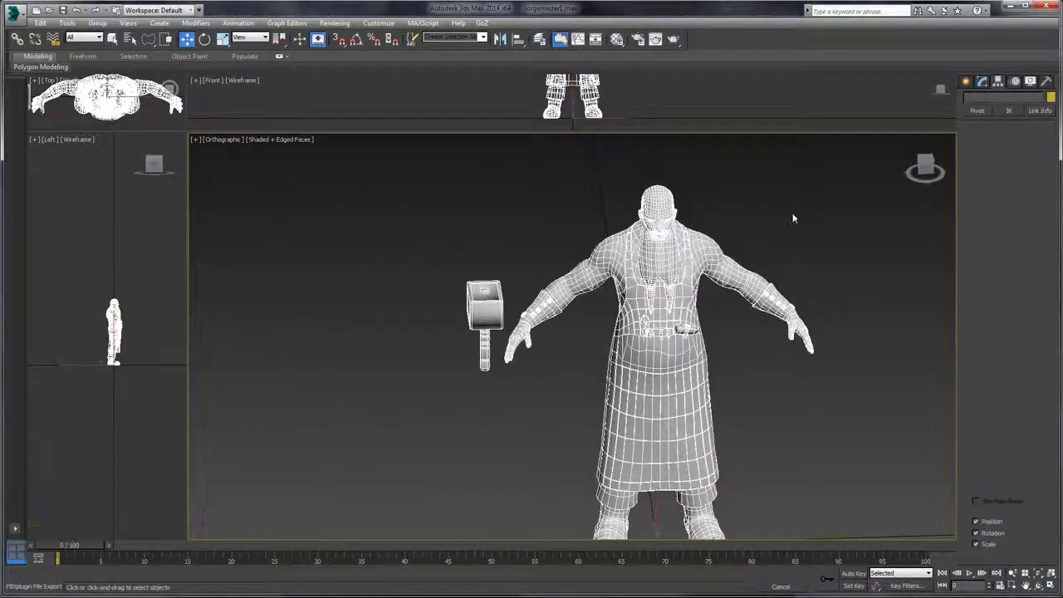
- Deselect the objects and examine the whole model, from the boots to the upper body
{"action": "left_click", "coordinate": [816, 320]}
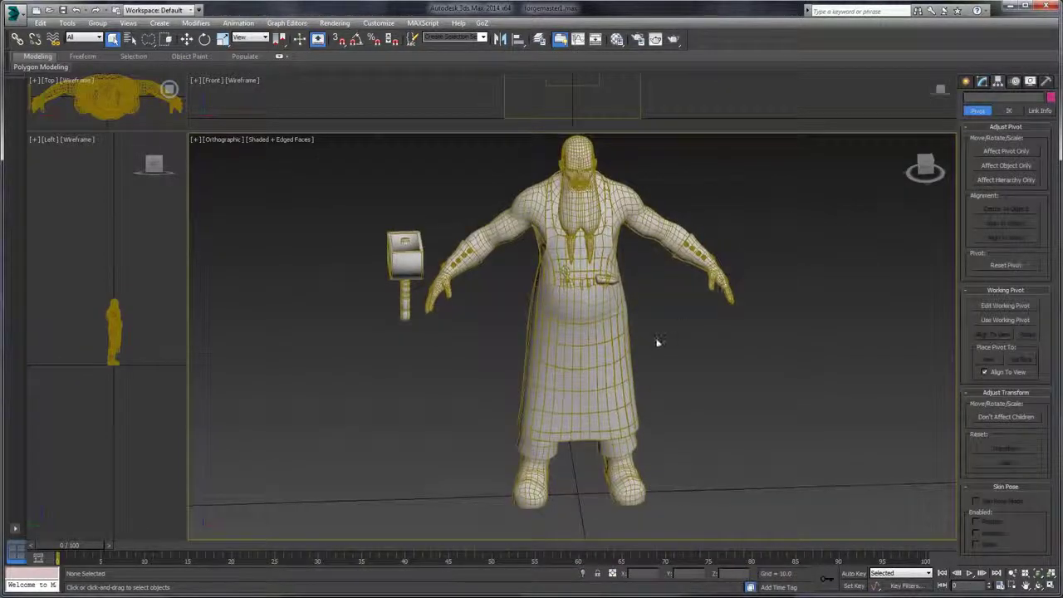
{"action": "scroll", "coordinate": [658, 342], "scroll_direction": "up", "scroll_amount": 6}
{"action": "left_click_drag", "start_coordinate": [593, 134], "coordinate": [709, 434]}
{"action": "scroll", "coordinate": [679, 373], "scroll_direction": "down", "scroll_amount": 2}
{"action": "scroll", "coordinate": [678, 376], "scroll_direction": "down", "scroll_amount": 4}
{"action": "scroll", "coordinate": [710, 435], "scroll_direction": "down", "scroll_amount": 2}
{"action": "scroll", "coordinate": [693, 275], "scroll_direction": "up", "scroll_amount": 4}
{"action": "left_click_drag", "start_coordinate": [693, 275], "coordinate": [635, 263]}
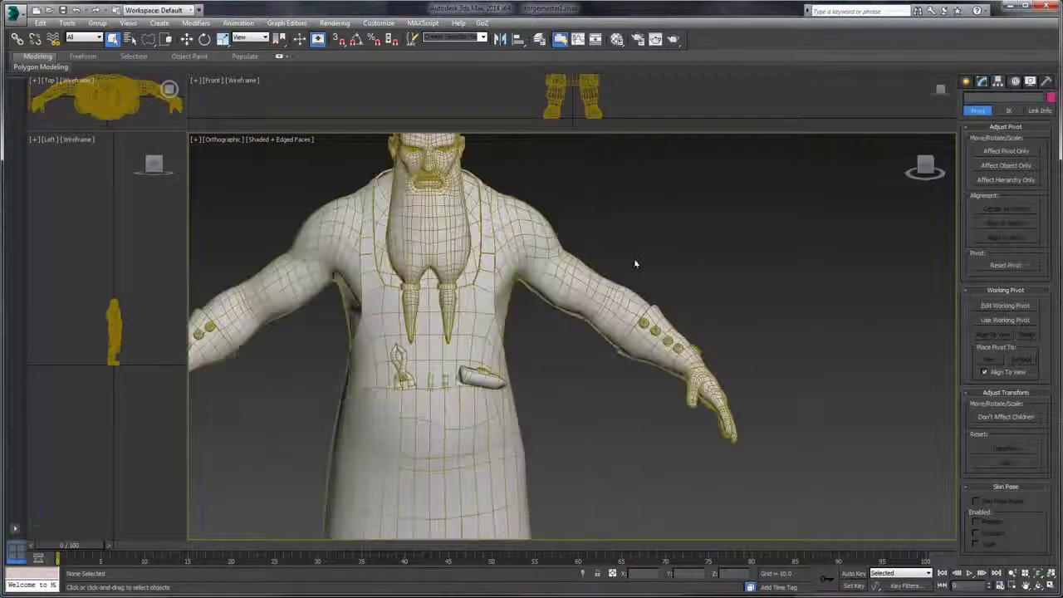
{"action": "scroll", "coordinate": [635, 263], "scroll_direction": "down", "scroll_amount": 3}
{"action": "scroll", "coordinate": [720, 225], "scroll_direction": "up", "scroll_amount": 2}
- Save the scene as forgemaster_final in a new "Max Final" folder inside The Forgemaster\2_Final
{"action": "left_click", "coordinate": [14, 13]}
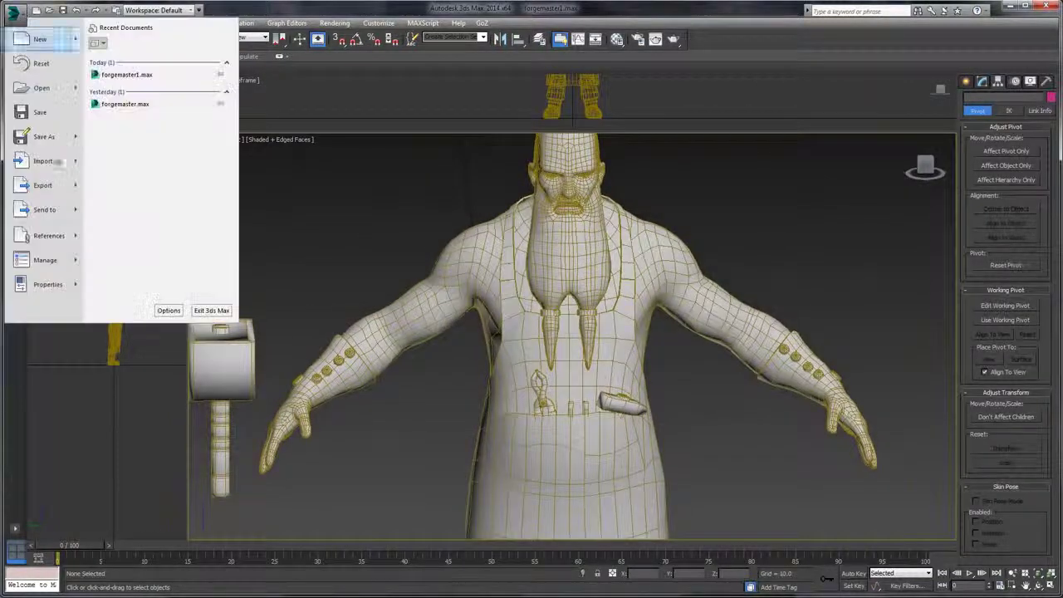
{"action": "left_click", "coordinate": [44, 136]}
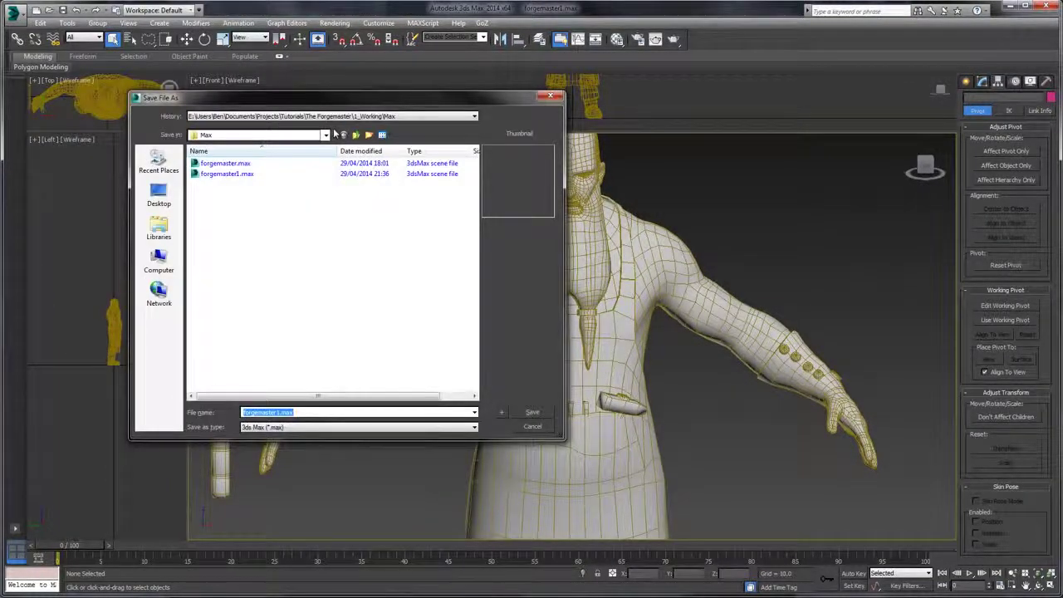
{"action": "left_click", "coordinate": [328, 135]}
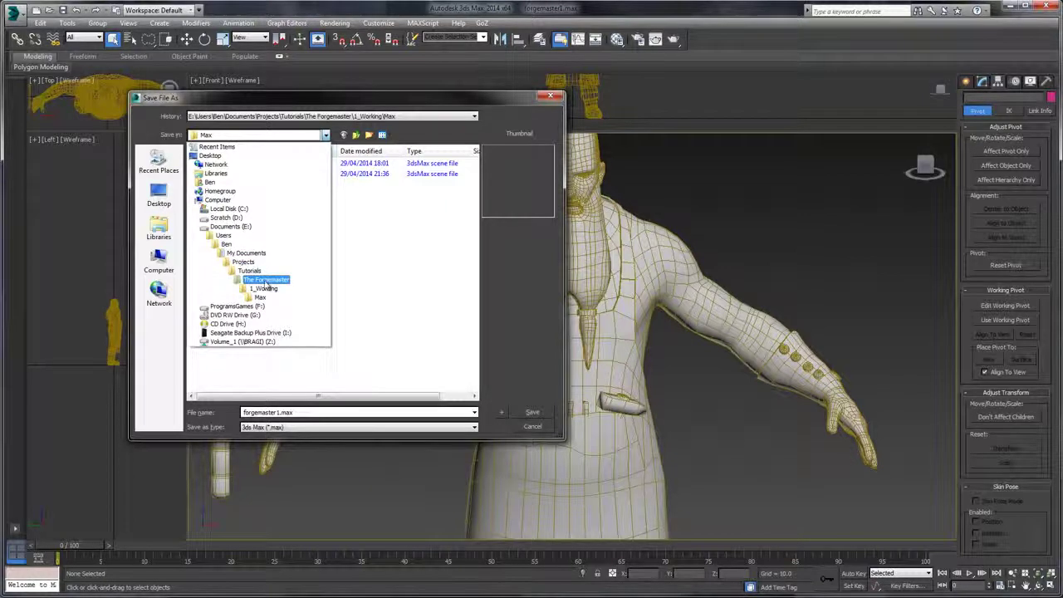
{"action": "left_click", "coordinate": [266, 280]}
{"action": "double_click", "coordinate": [274, 188]}
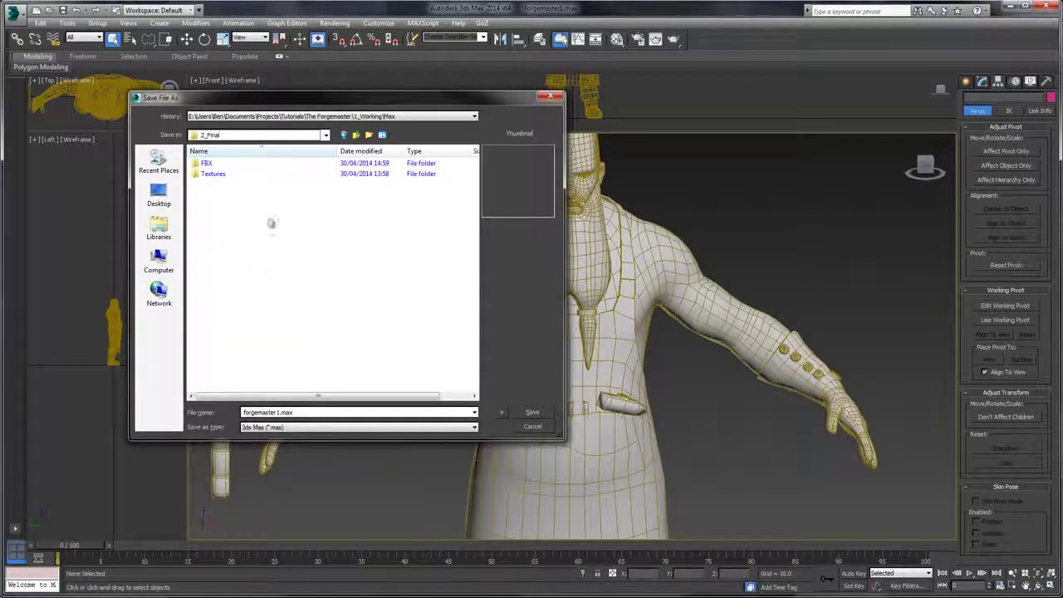
{"action": "left_click", "coordinate": [370, 135]}
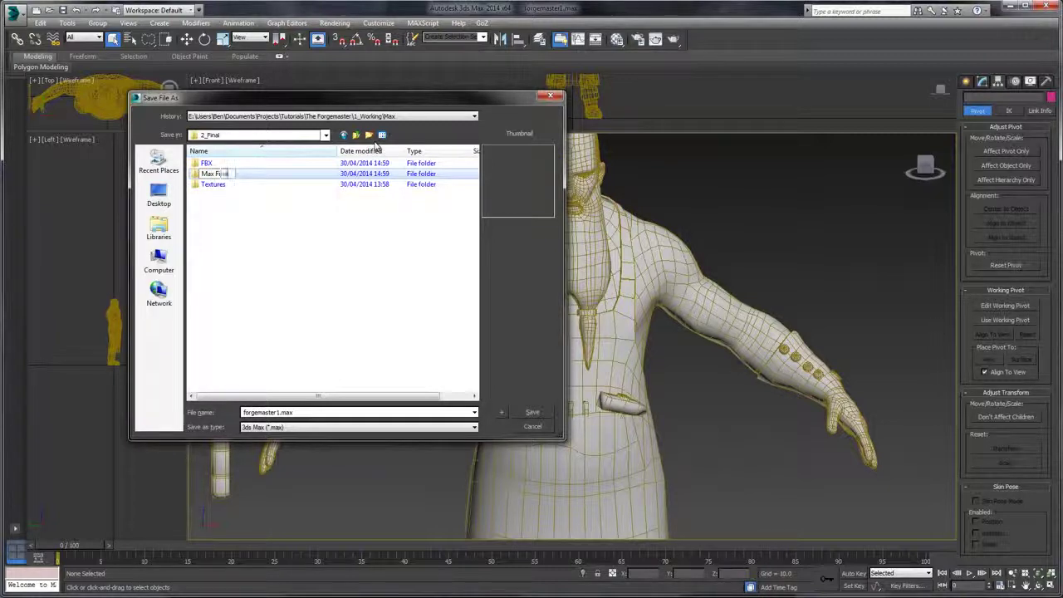
{"action": "double_click", "coordinate": [268, 177]}
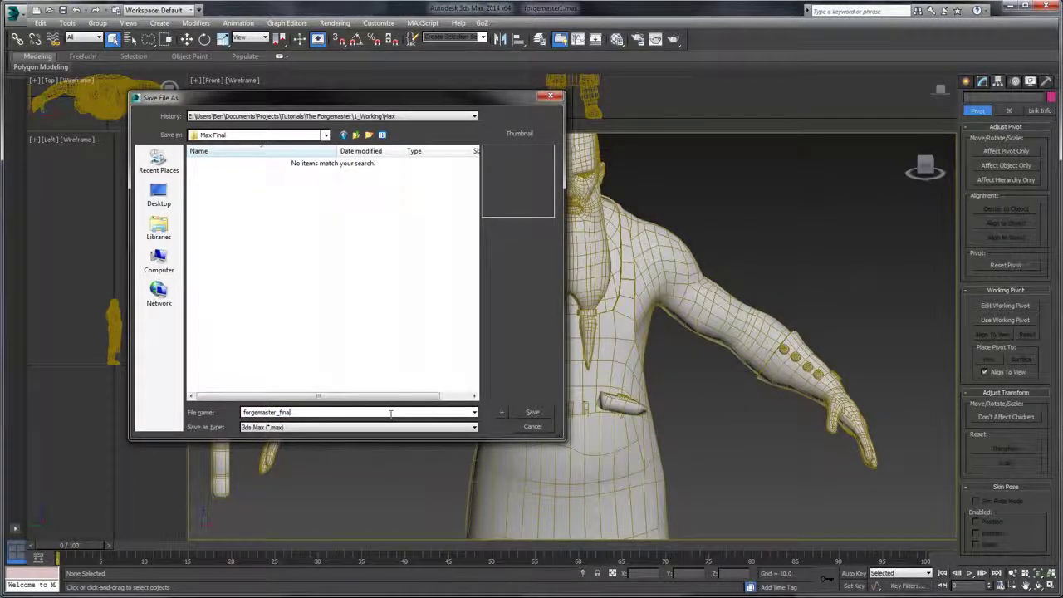
{"action": "left_click", "coordinate": [532, 412]}
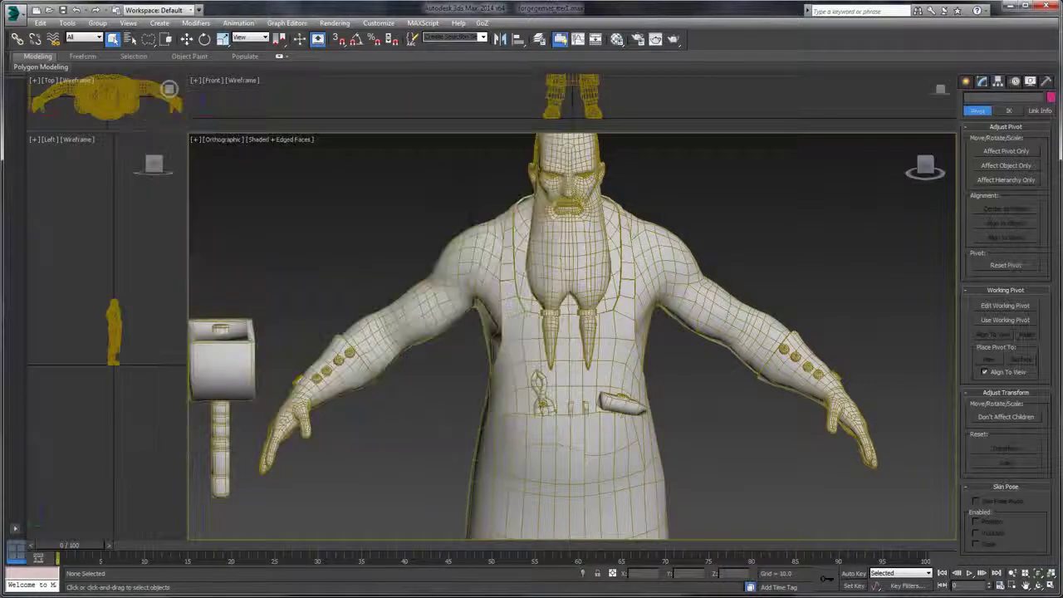
- Examine the saved model from the front and at an angle, selecting the body to view its head and shoulders closely
{"action": "left_click_drag", "start_coordinate": [683, 219], "coordinate": [671, 279]}
{"action": "left_click", "coordinate": [563, 218]}
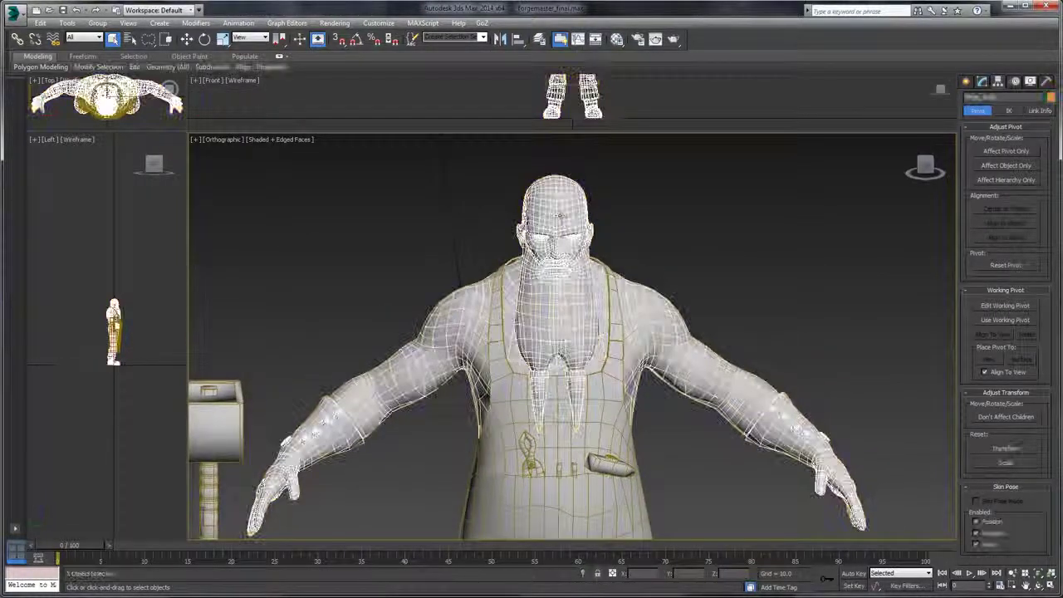
{"action": "left_click_drag", "start_coordinate": [735, 257], "coordinate": [725, 399]}
{"action": "left_click", "coordinate": [724, 227]}
{"action": "scroll", "coordinate": [686, 199], "scroll_direction": "down", "scroll_amount": 3}
{"action": "scroll", "coordinate": [627, 251], "scroll_direction": "down", "scroll_amount": 2}
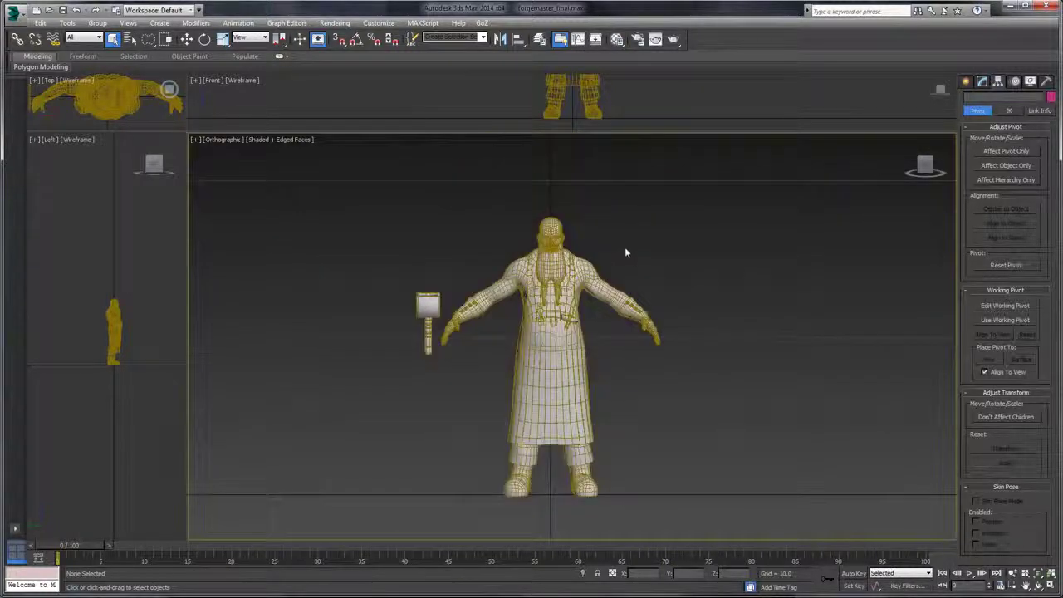
{"action": "left_click_drag", "start_coordinate": [626, 252], "coordinate": [529, 274]}
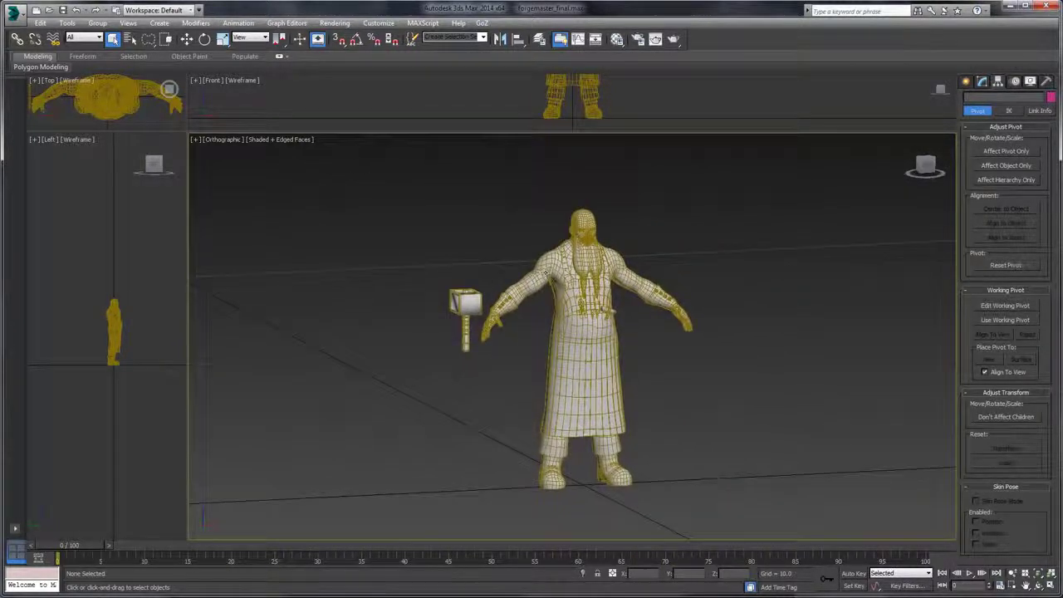
{"action": "left_click", "coordinate": [545, 272]}
{"action": "scroll", "coordinate": [588, 247], "scroll_direction": "up", "scroll_amount": 5}
{"action": "left_click_drag", "start_coordinate": [714, 280], "coordinate": [686, 248]}
{"action": "left_click_drag", "start_coordinate": [843, 142], "coordinate": [857, 176]}
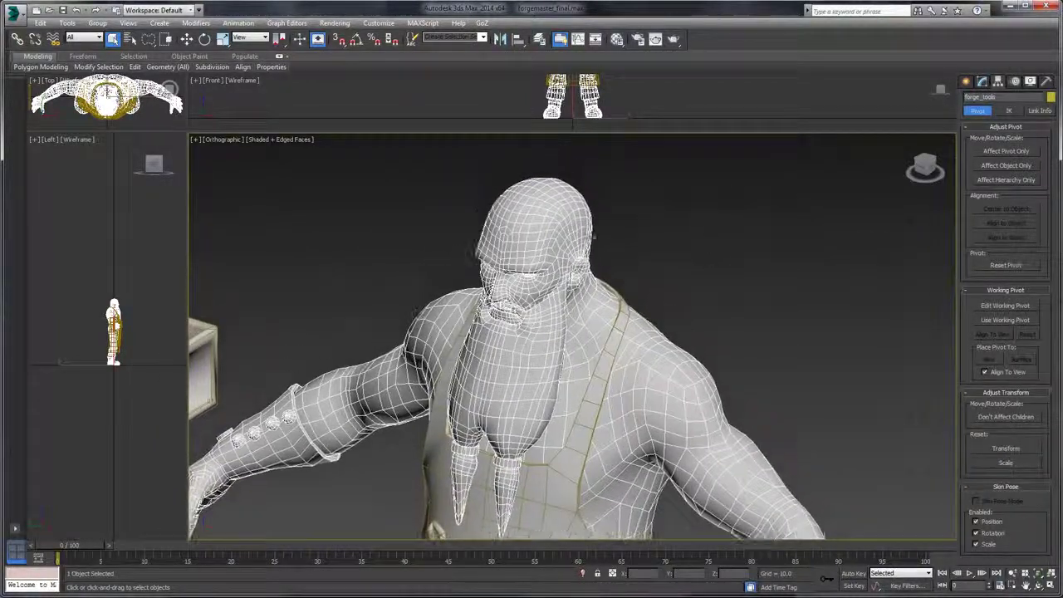
{"action": "left_click", "coordinate": [740, 252]}
{"action": "left_click_drag", "start_coordinate": [777, 271], "coordinate": [755, 207]}
- Select the body, enter its polygon level and pick single polygons on the shoulder and the side of the head
{"action": "left_click", "coordinate": [623, 320]}
{"action": "left_click", "coordinate": [982, 81]}
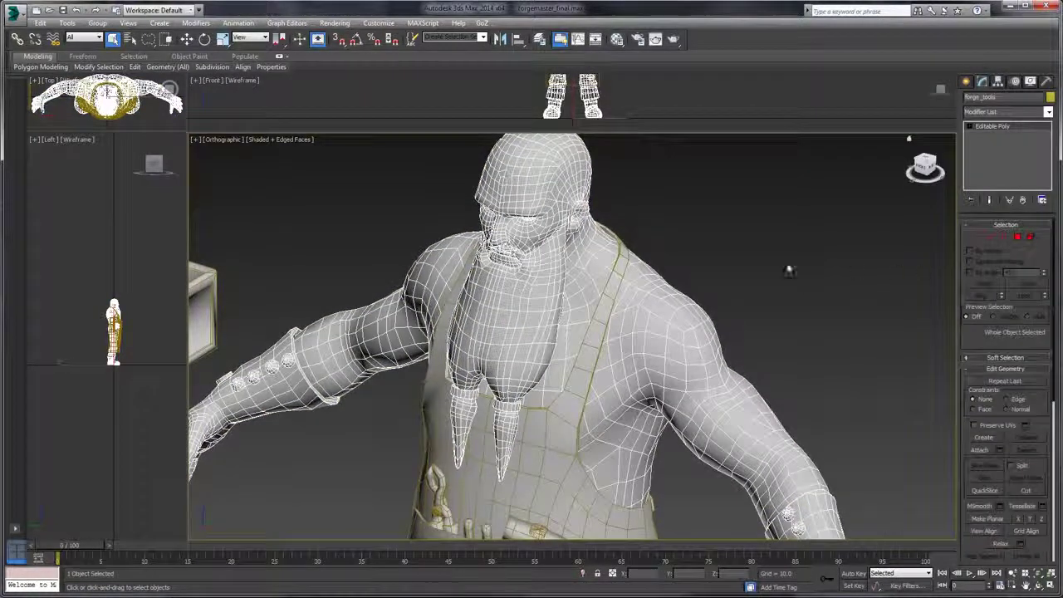
{"action": "left_click_drag", "start_coordinate": [790, 271], "coordinate": [803, 271]}
{"action": "left_click", "coordinate": [1018, 237]}
{"action": "left_click_drag", "start_coordinate": [800, 354], "coordinate": [805, 273]}
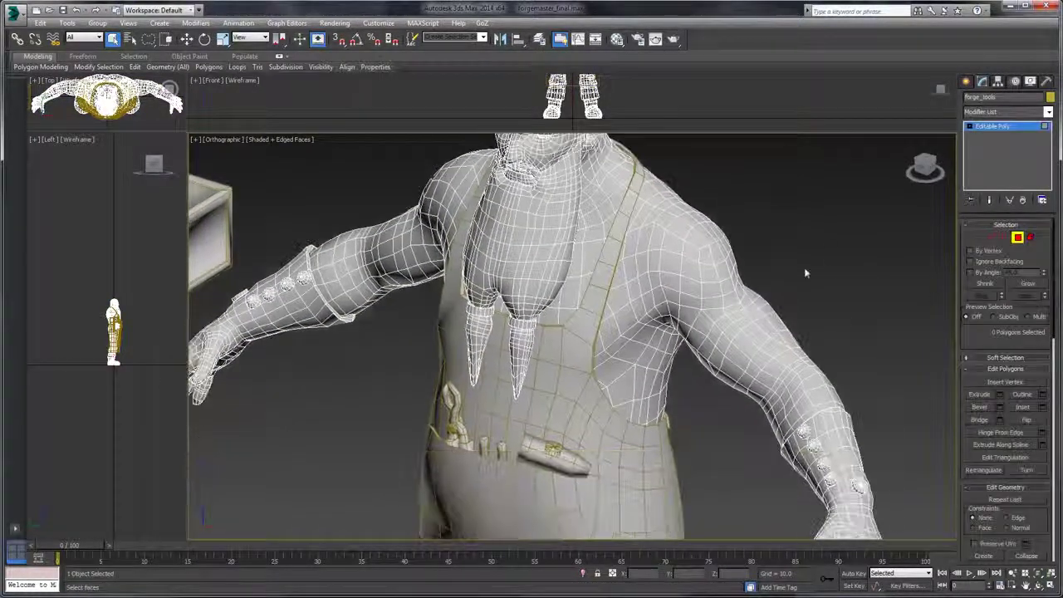
{"action": "scroll", "coordinate": [805, 273], "scroll_direction": "up", "scroll_amount": 2}
{"action": "left_click", "coordinate": [675, 253]}
{"action": "scroll", "coordinate": [694, 244], "scroll_direction": "up", "scroll_amount": 3}
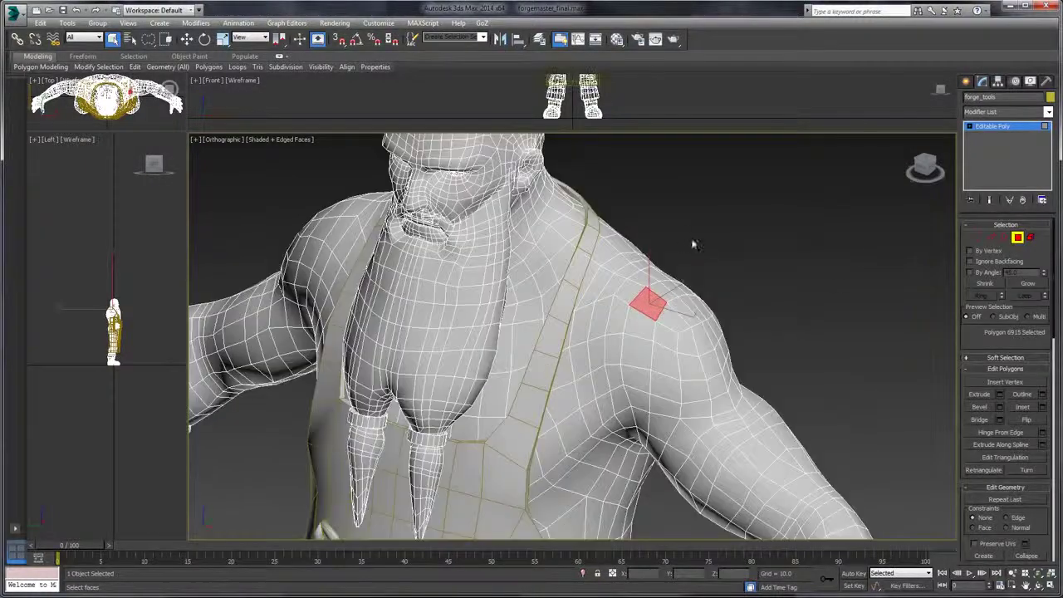
{"action": "left_click", "coordinate": [681, 239]}
{"action": "left_click_drag", "start_coordinate": [668, 207], "coordinate": [694, 278]}
{"action": "left_click", "coordinate": [536, 198]}
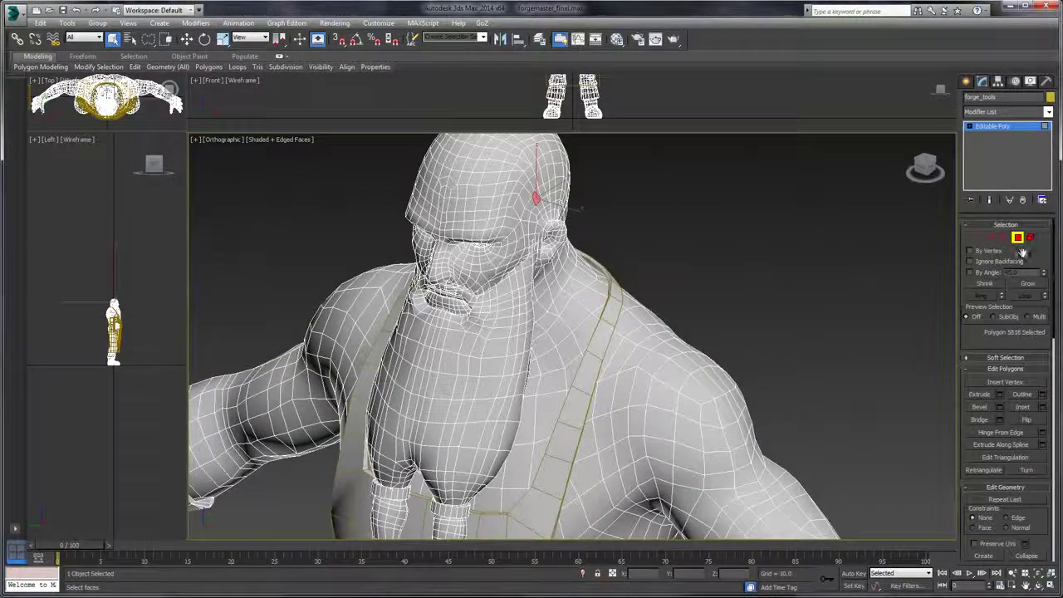
- Select all polygons with material ID 1 (head) and detach them as a separate object named forge_head
{"action": "scroll", "coordinate": [1022, 250], "scroll_direction": "down", "scroll_amount": 5}
{"action": "scroll", "coordinate": [1044, 449], "scroll_direction": "down", "scroll_amount": 4}
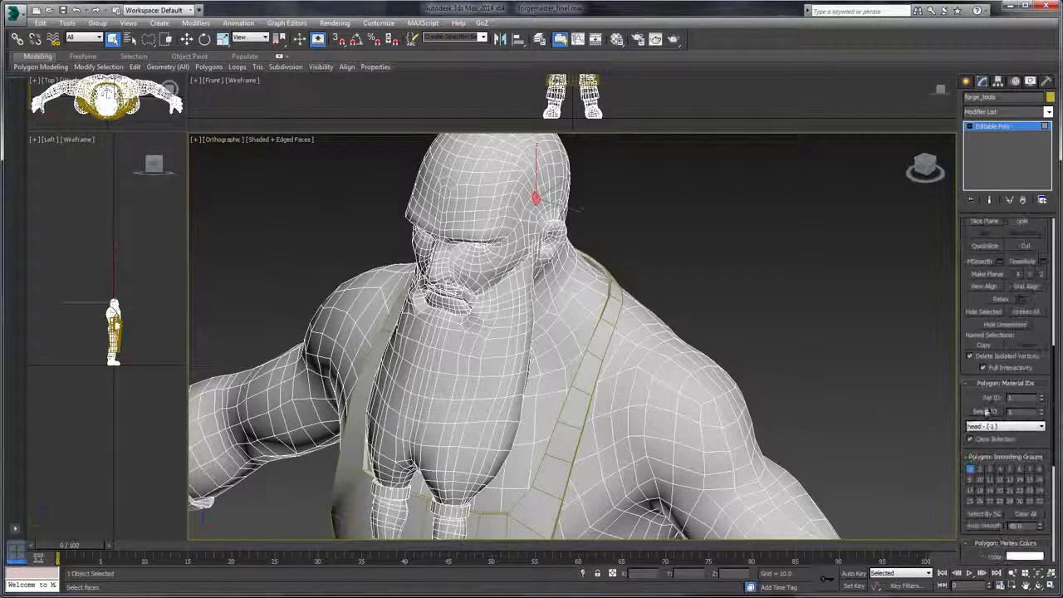
{"action": "left_click", "coordinate": [987, 413]}
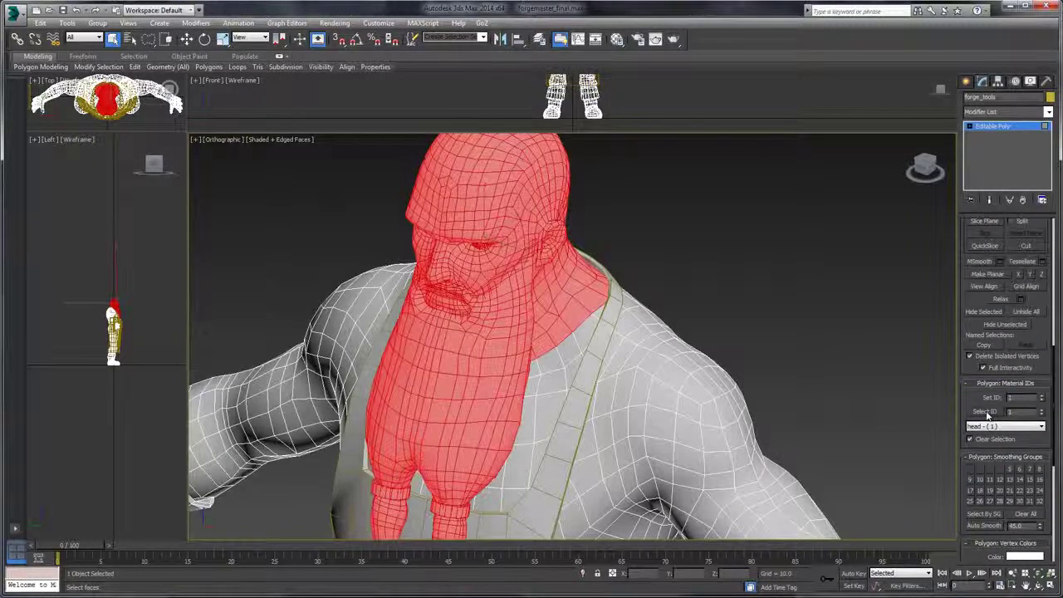
{"action": "scroll", "coordinate": [1045, 425], "scroll_direction": "up", "scroll_amount": 5}
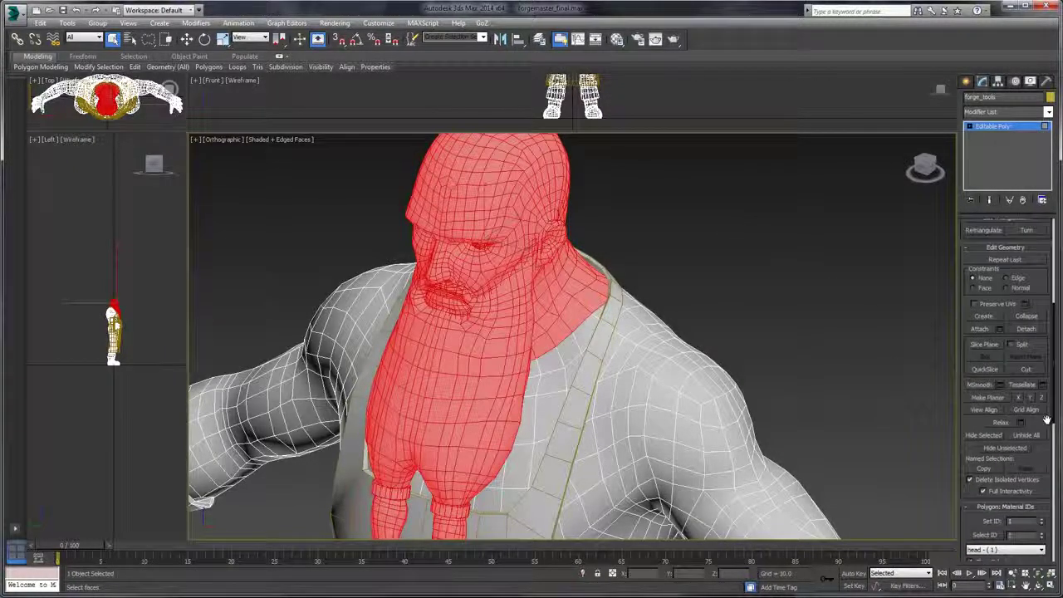
{"action": "left_click", "coordinate": [1027, 336]}
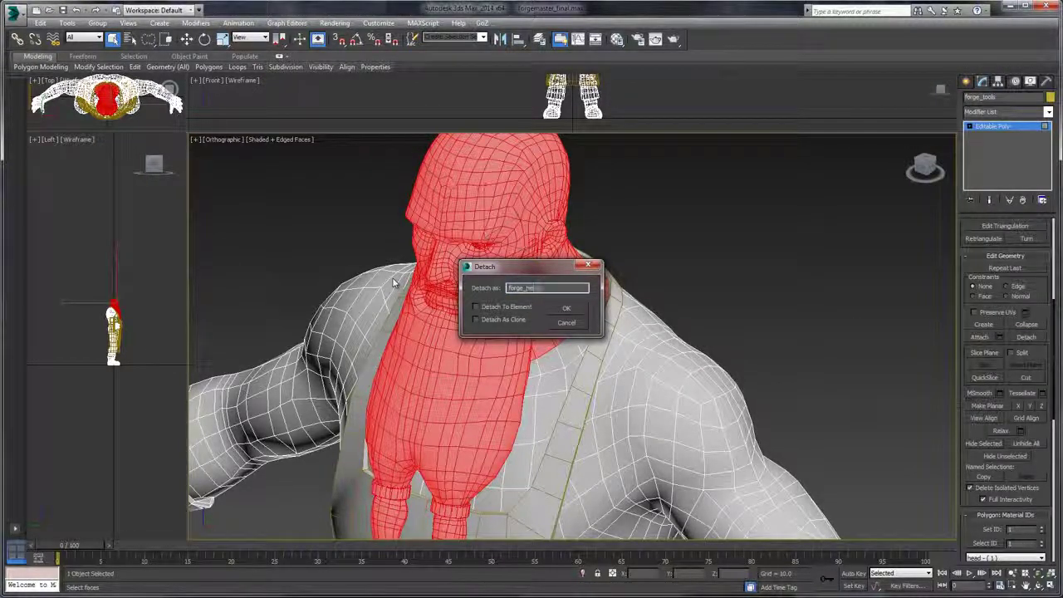
{"action": "key", "text": "Return"}
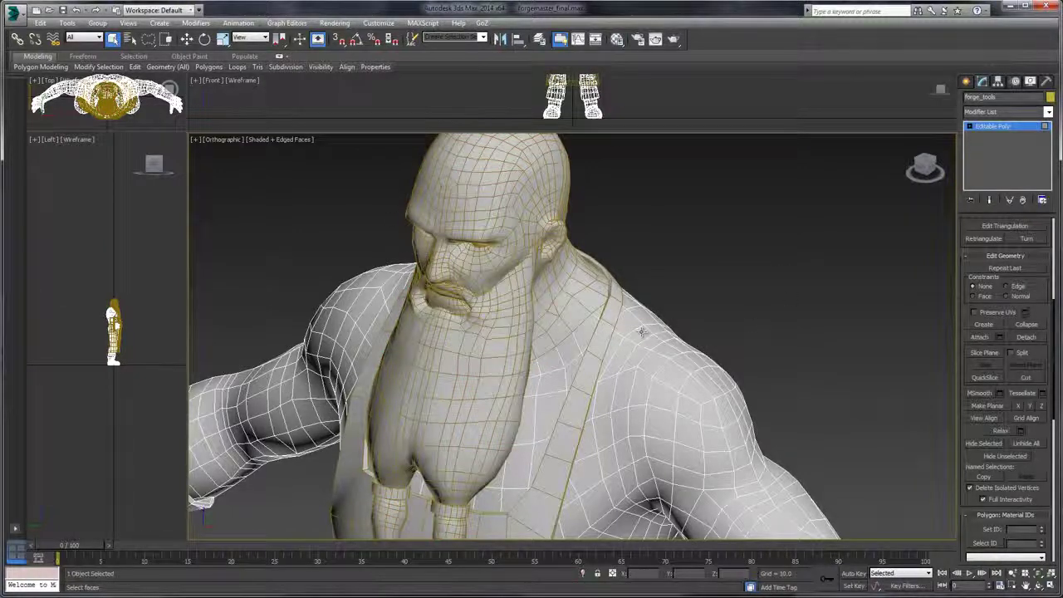
- Select all polygons with material ID 2 (uppertorso) and detach them as a separate object named forge_uppertorso
{"action": "left_click", "coordinate": [641, 332]}
{"action": "scroll", "coordinate": [1006, 295], "scroll_direction": "down", "scroll_amount": 5}
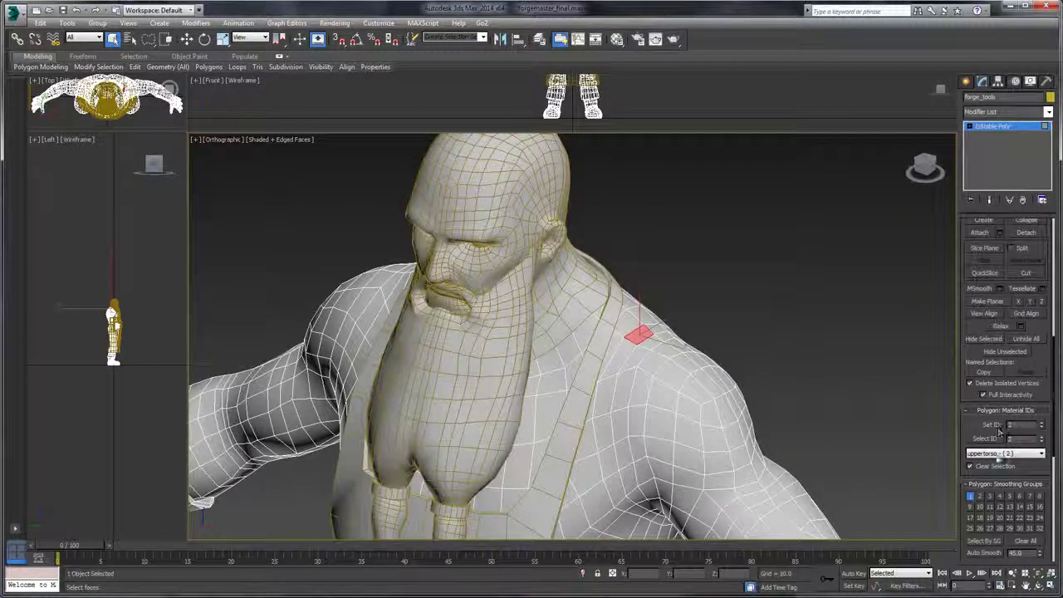
{"action": "left_click", "coordinate": [994, 441]}
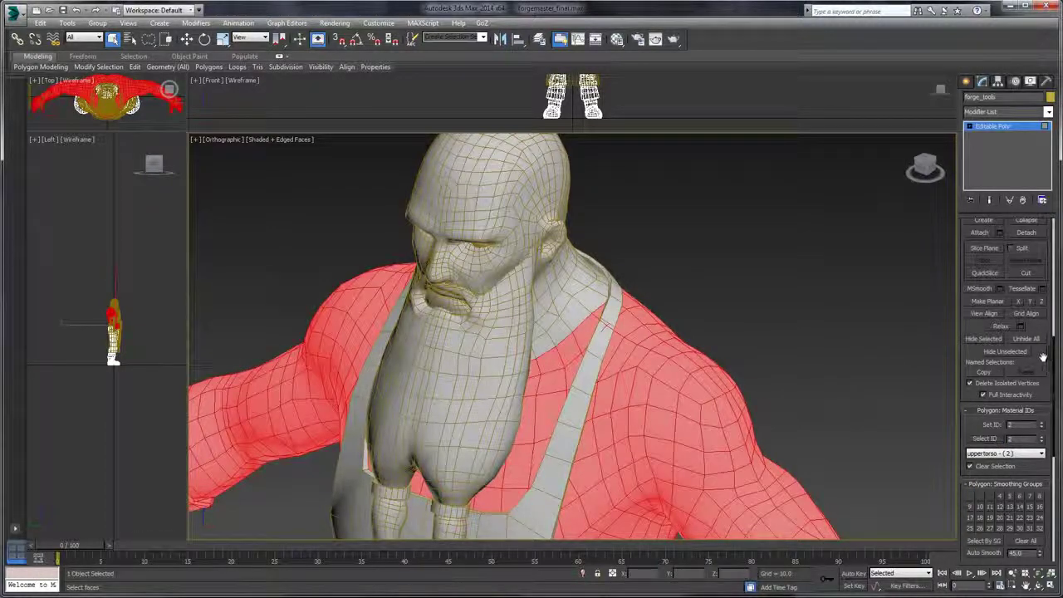
{"action": "scroll", "coordinate": [1044, 358], "scroll_direction": "up", "scroll_amount": 2}
{"action": "left_click", "coordinate": [1027, 278]}
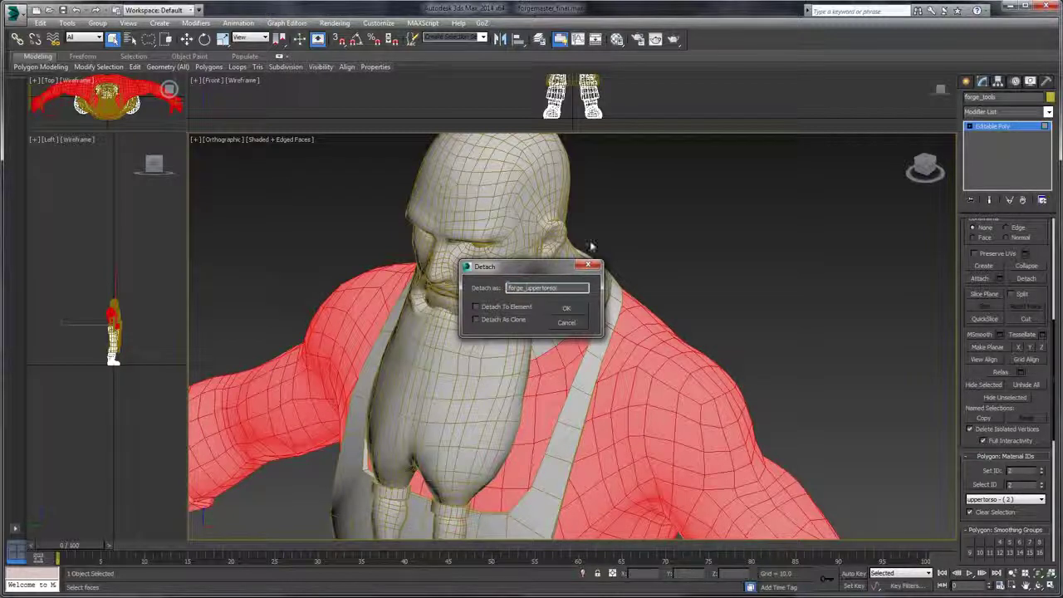
{"action": "left_click", "coordinate": [565, 312]}
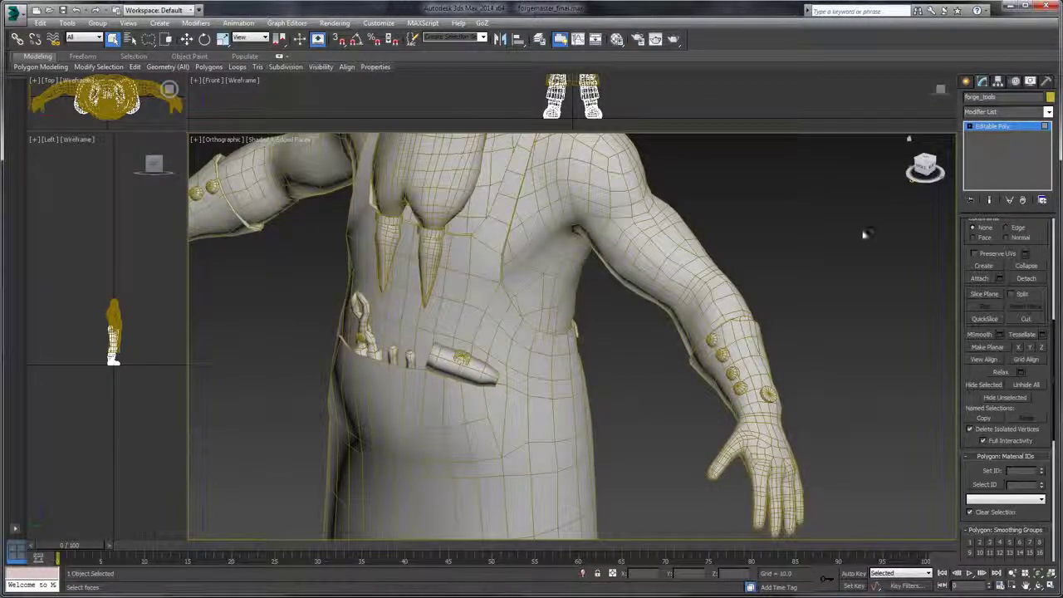
- Pick a polygon at the back of the trousers on the remaining lower body and leave the polygon level
{"action": "left_click", "coordinate": [563, 372]}
{"action": "scroll", "coordinate": [667, 331], "scroll_direction": "down", "scroll_amount": 2}
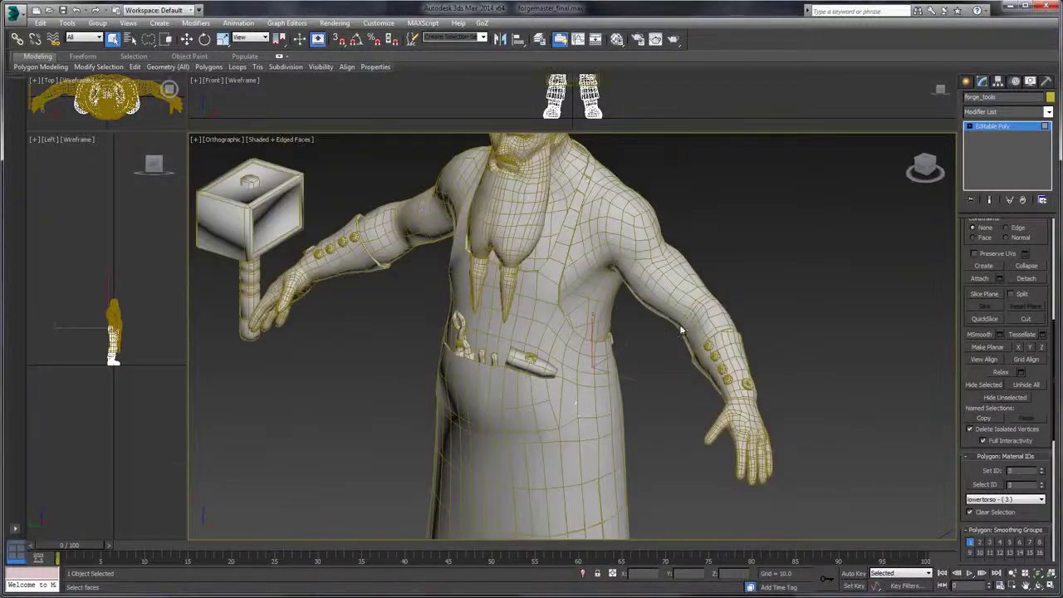
{"action": "left_click_drag", "start_coordinate": [817, 282], "coordinate": [656, 259]}
{"action": "left_click", "coordinate": [626, 363]}
{"action": "left_click_drag", "start_coordinate": [754, 342], "coordinate": [724, 271]}
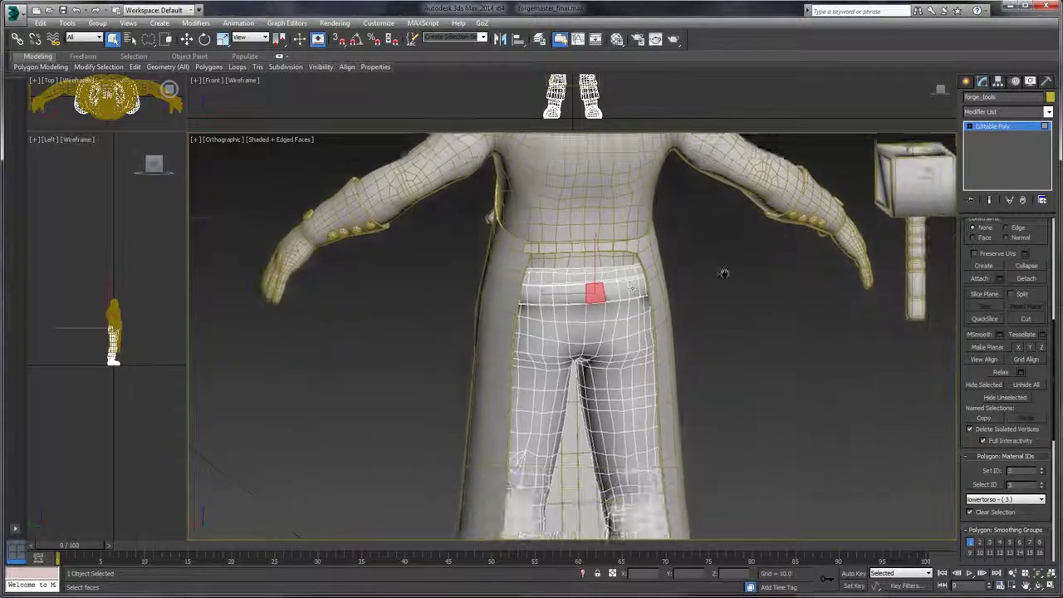
{"action": "scroll", "coordinate": [719, 256], "scroll_direction": "down", "scroll_amount": 2}
{"action": "scroll", "coordinate": [712, 244], "scroll_direction": "down", "scroll_amount": 4}
{"action": "scroll", "coordinate": [699, 328], "scroll_direction": "up", "scroll_amount": 4}
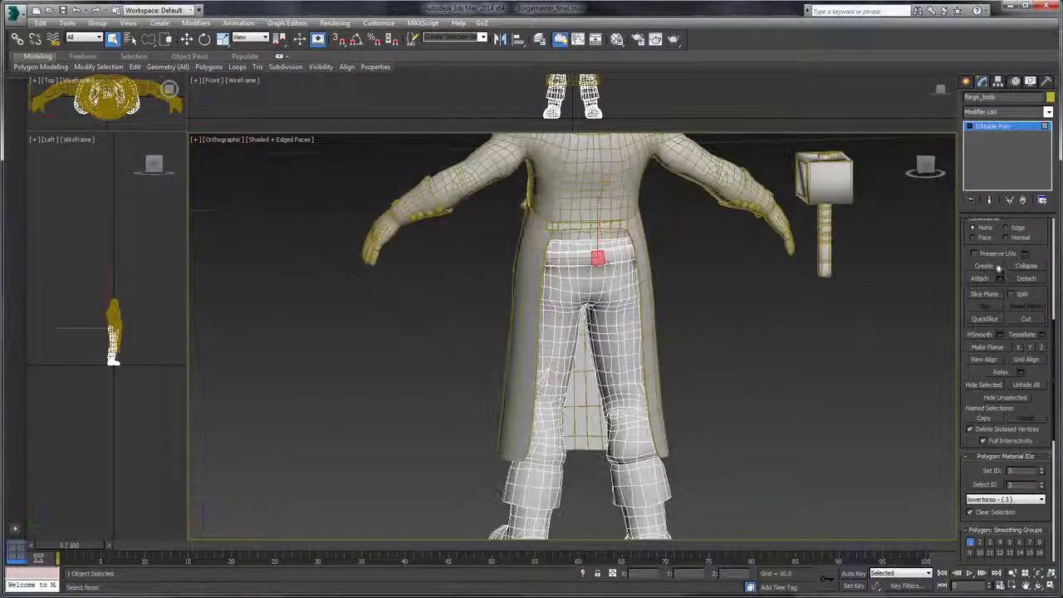
{"action": "left_click_drag", "start_coordinate": [773, 273], "coordinate": [770, 309]}
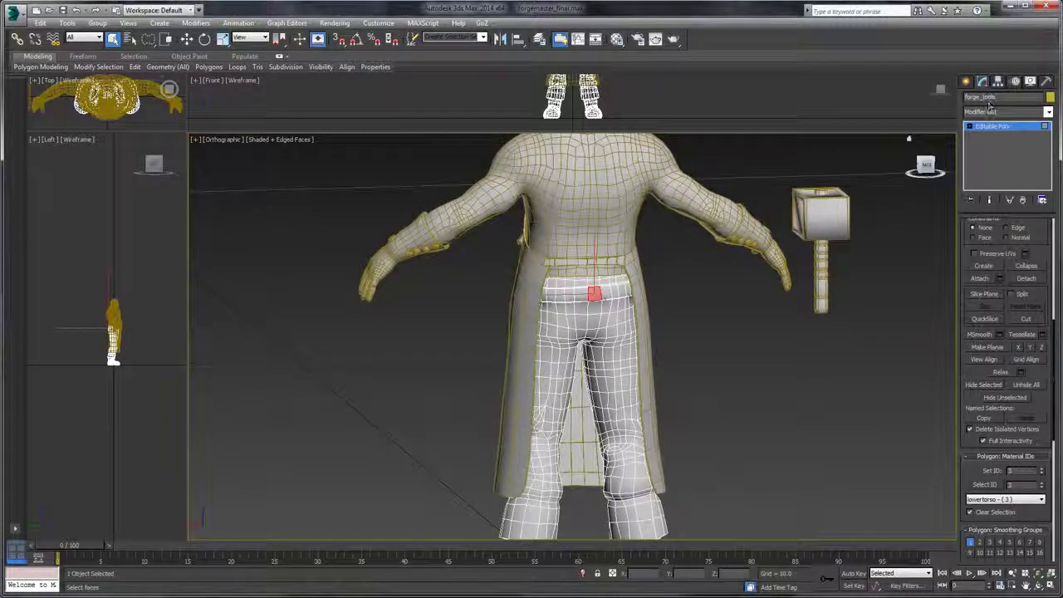
{"action": "left_click", "coordinate": [1000, 129]}
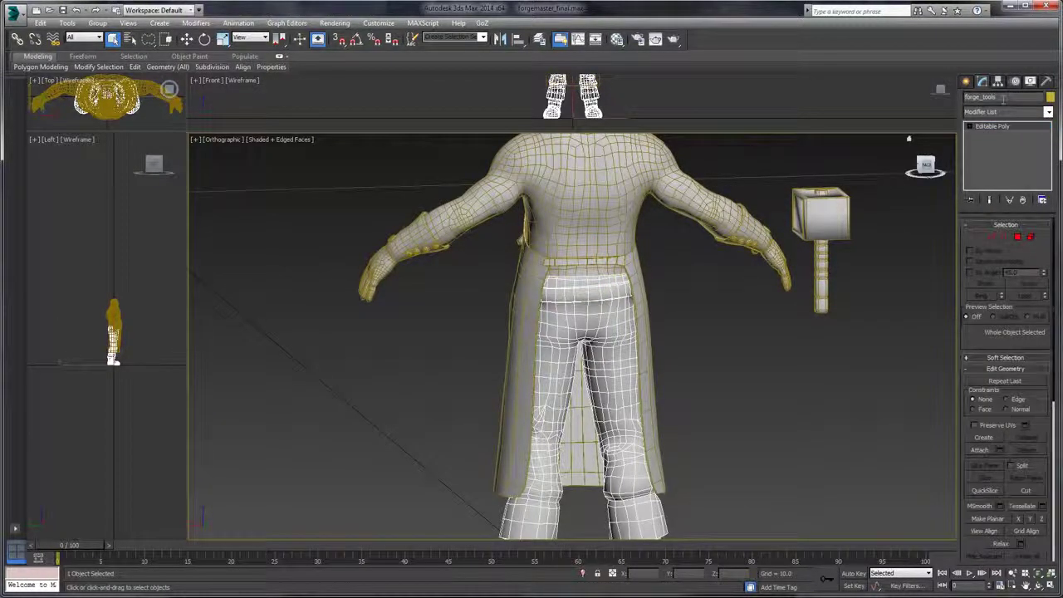
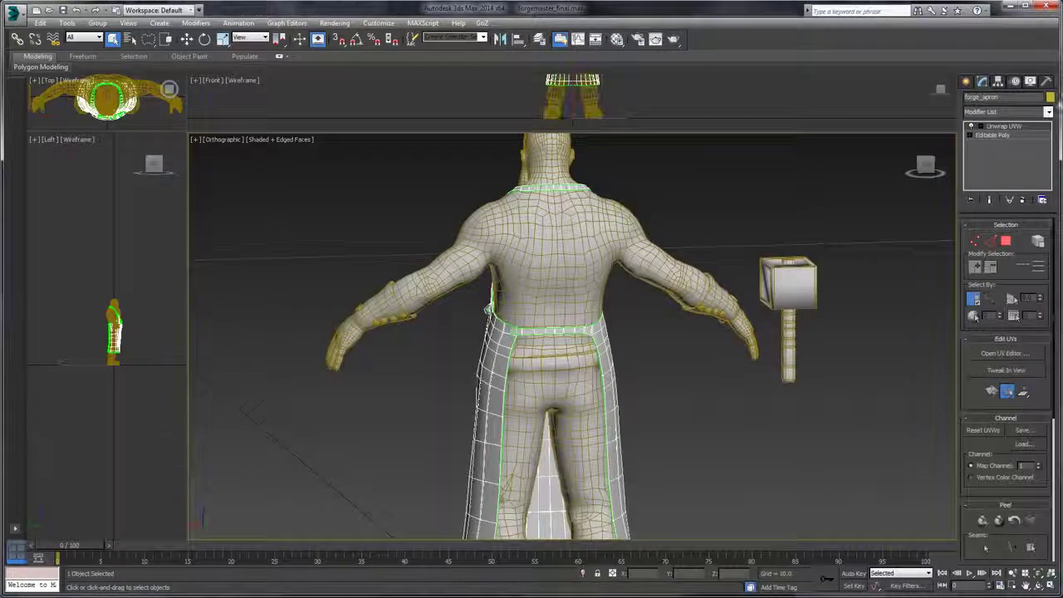
- Collapse the apron's Unwrap UVW modifier into its Editable Poly and deselect the apron
{"action": "right_click", "coordinate": [1015, 152]}
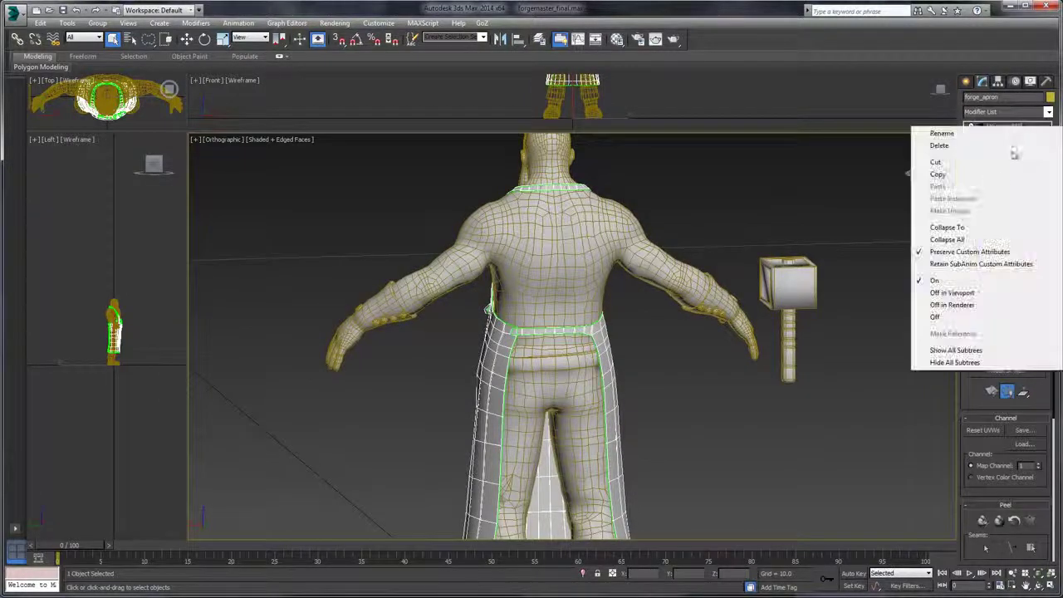
{"action": "left_click", "coordinate": [967, 230]}
{"action": "left_click", "coordinate": [586, 350]}
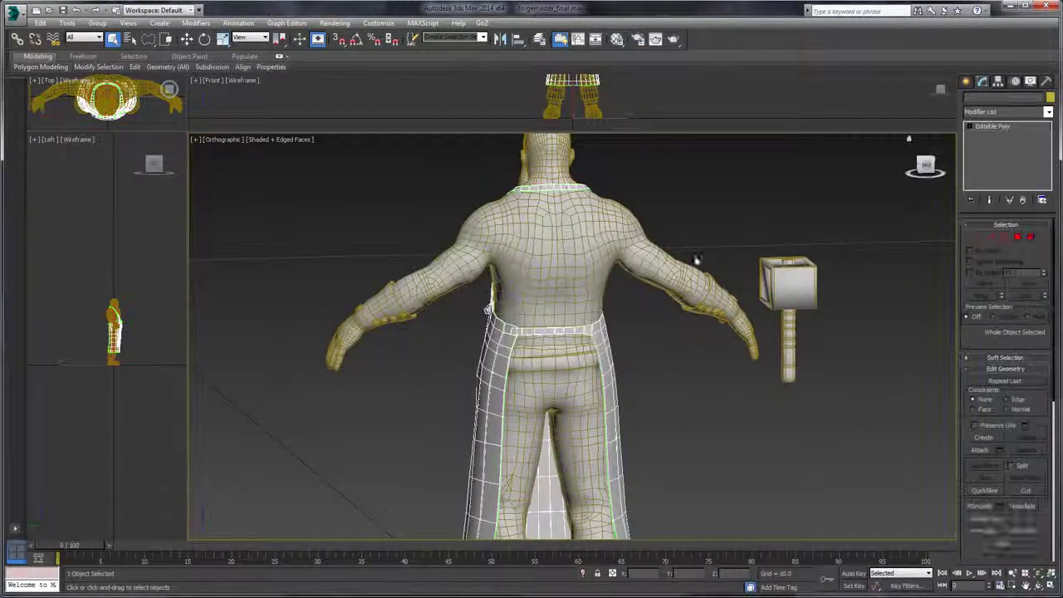
{"action": "left_click", "coordinate": [771, 254]}
- Select the big hammer from the front and view it closely beside the character's hand
{"action": "left_click_drag", "start_coordinate": [742, 218], "coordinate": [661, 273]}
{"action": "left_click", "coordinate": [492, 222]}
{"action": "left_click_drag", "start_coordinate": [515, 445], "coordinate": [513, 398]}
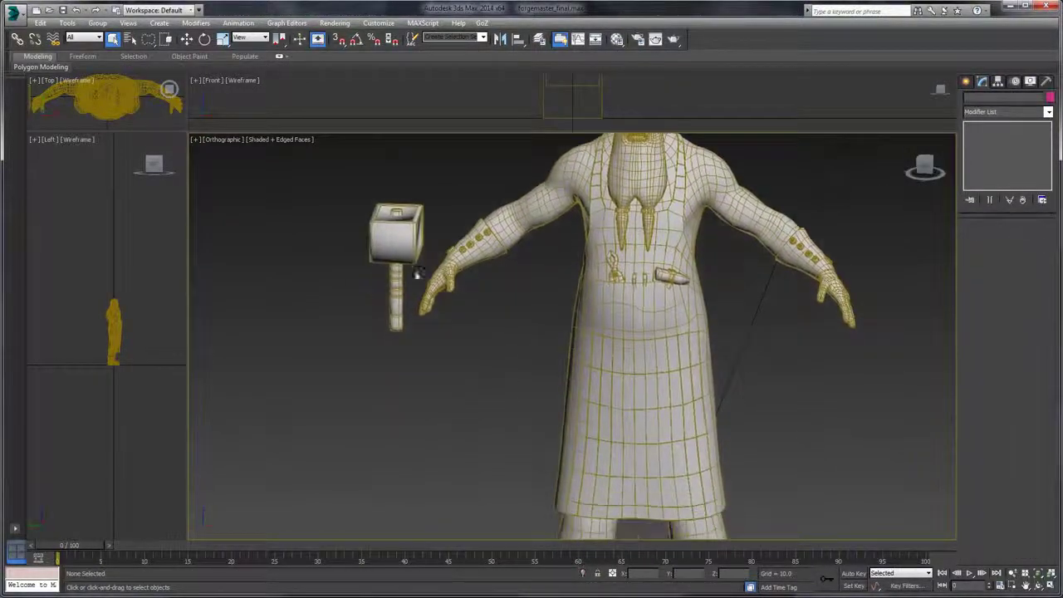
{"action": "left_click", "coordinate": [416, 274]}
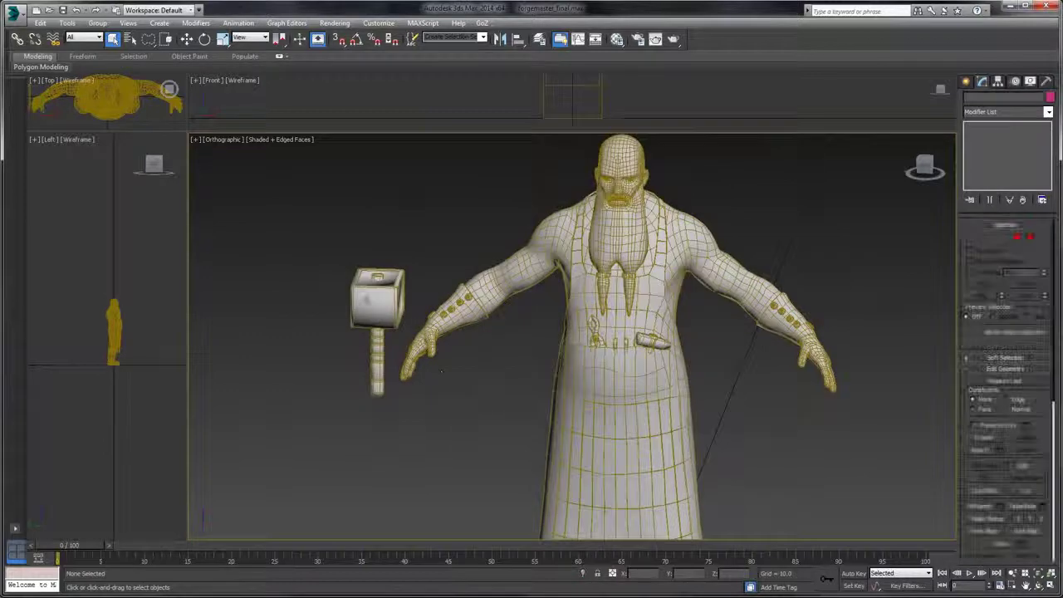
{"action": "left_click", "coordinate": [366, 301]}
{"action": "mouse_move", "coordinate": [449, 412]}
{"action": "left_mouse_down"}
{"action": "mouse_move", "coordinate": [449, 387]}
{"action": "mouse_move", "coordinate": [451, 406]}
{"action": "left_mouse_up"}
{"action": "scroll", "coordinate": [449, 389], "scroll_direction": "up", "scroll_amount": 2}
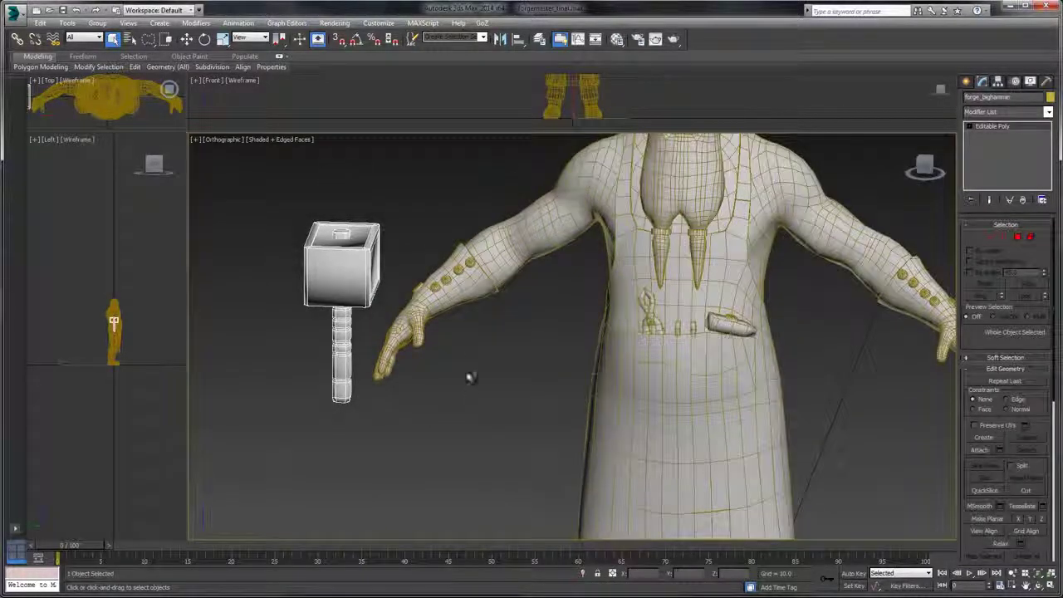
{"action": "left_click_drag", "start_coordinate": [504, 349], "coordinate": [486, 380]}
- Select the apron and the big hammer in turn to check that they are separate, named objects
{"action": "left_click", "coordinate": [649, 402]}
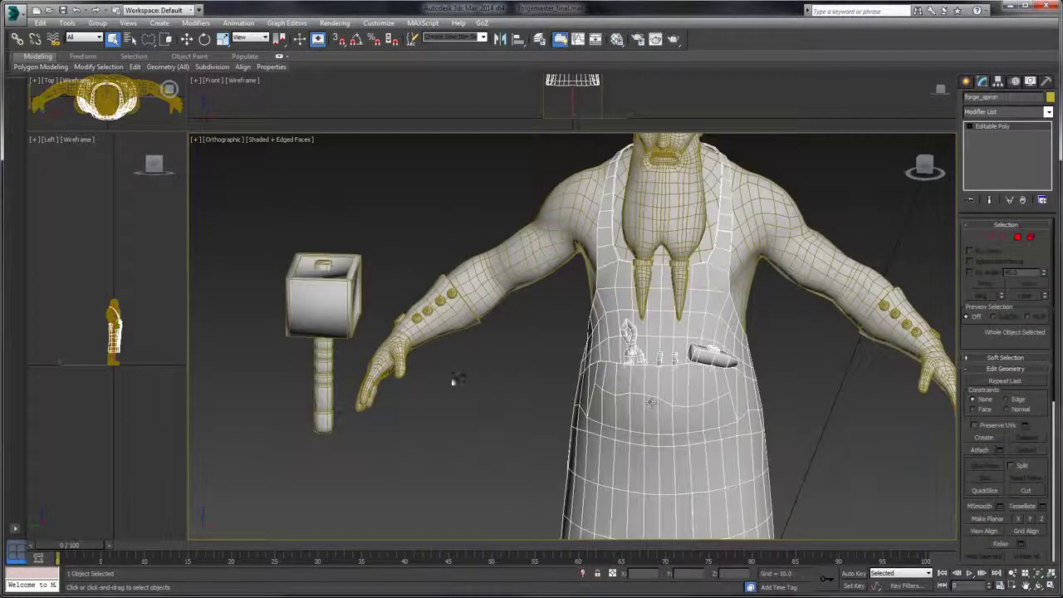
{"action": "left_click", "coordinate": [451, 380]}
{"action": "left_click", "coordinate": [336, 306]}
{"action": "left_click_drag", "start_coordinate": [468, 387], "coordinate": [453, 392]}
{"action": "left_click", "coordinate": [597, 384]}
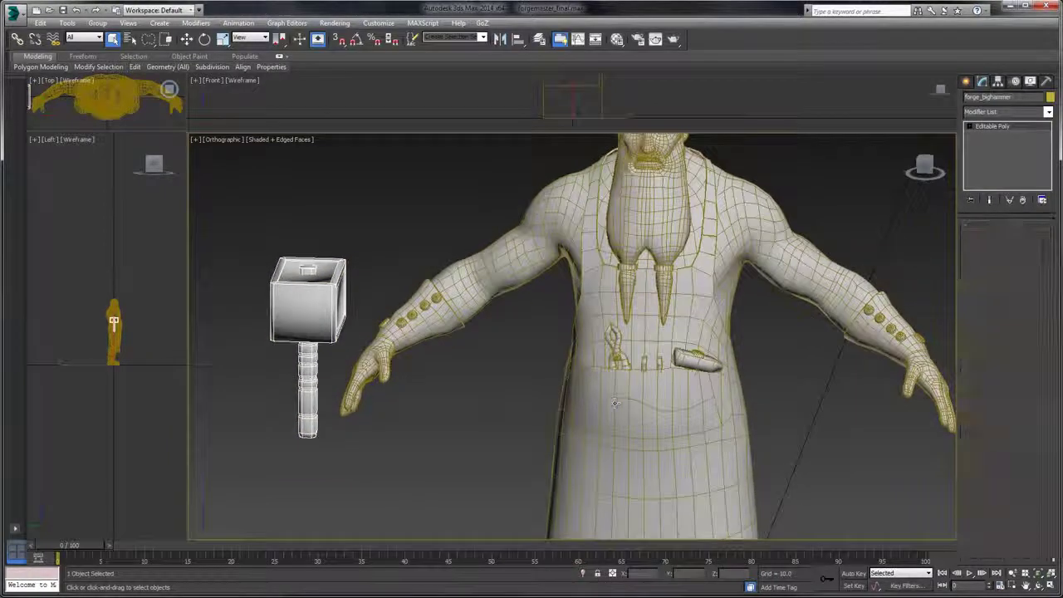
{"action": "left_click_drag", "start_coordinate": [532, 372], "coordinate": [518, 375]}
{"action": "scroll", "coordinate": [516, 373], "scroll_direction": "down", "scroll_amount": 3}
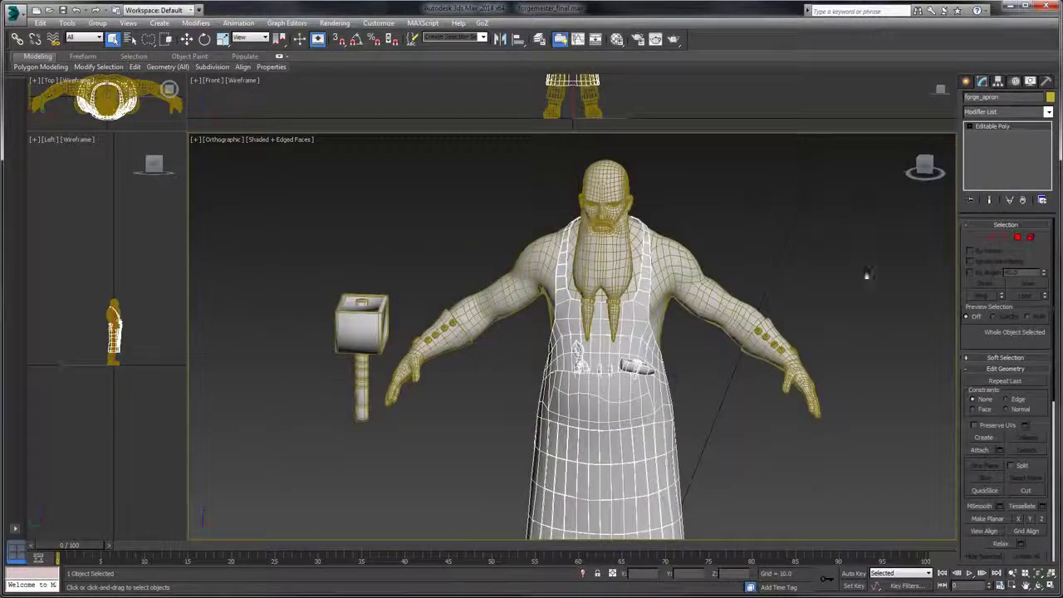
{"action": "left_click_drag", "start_coordinate": [866, 275], "coordinate": [871, 231]}
{"action": "left_click_drag", "start_coordinate": [806, 204], "coordinate": [790, 230]}
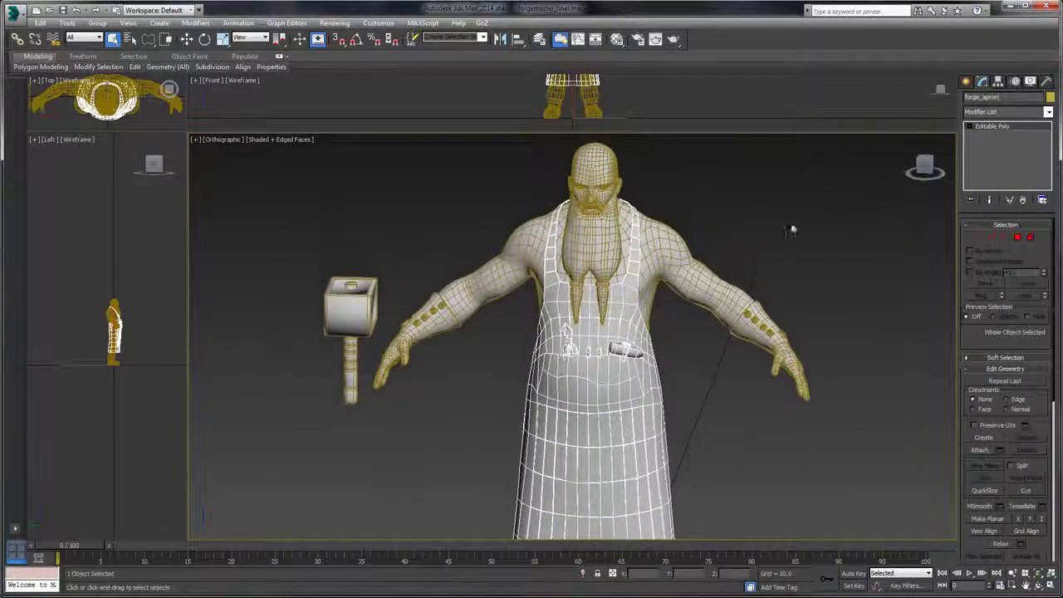
{"action": "left_click", "coordinate": [348, 208]}
{"action": "left_click", "coordinate": [353, 300]}
{"action": "left_click_drag", "start_coordinate": [470, 229], "coordinate": [448, 208]}
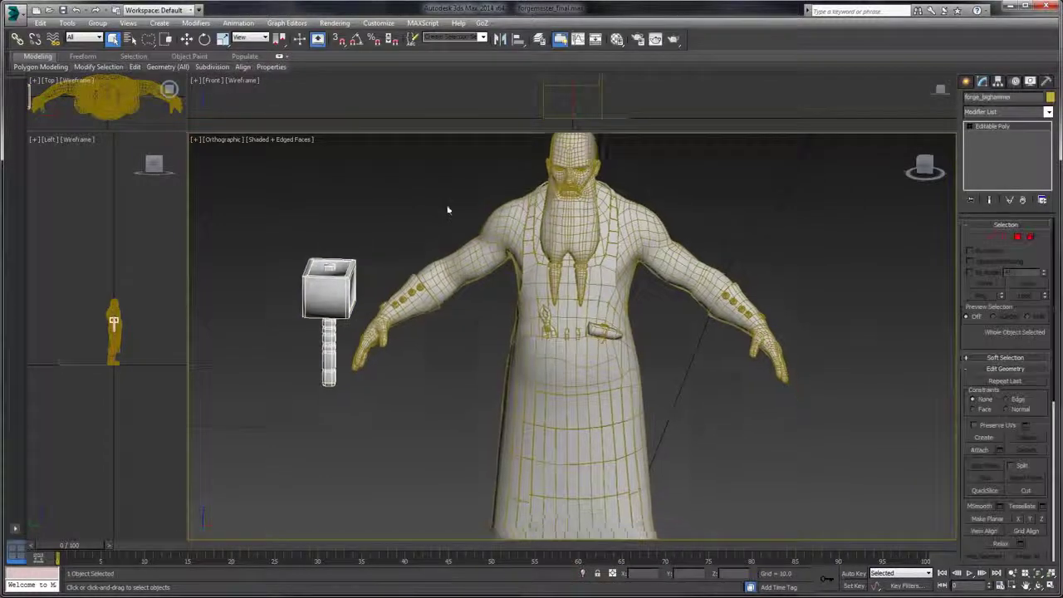
- Select the detached head and the upper torso in turn to inspect both parts closely
{"action": "scroll", "coordinate": [448, 209], "scroll_direction": "down", "scroll_amount": 3}
{"action": "left_click", "coordinate": [685, 214]}
{"action": "left_click_drag", "start_coordinate": [685, 214], "coordinate": [579, 384]}
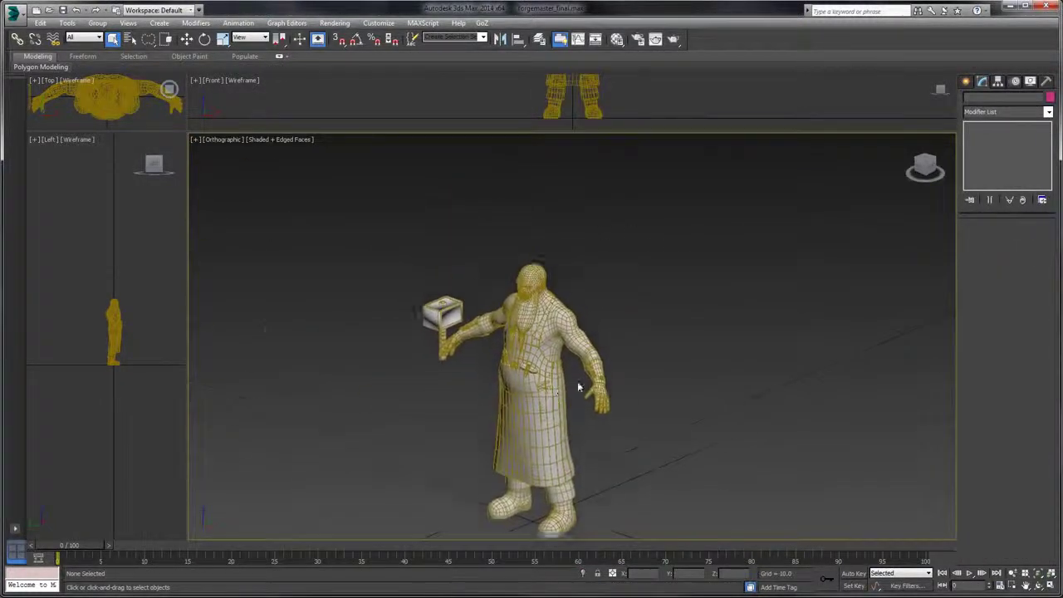
{"action": "scroll", "coordinate": [579, 332], "scroll_direction": "up", "scroll_amount": 3}
{"action": "left_click", "coordinate": [516, 315]}
{"action": "scroll", "coordinate": [520, 301], "scroll_direction": "up", "scroll_amount": 4}
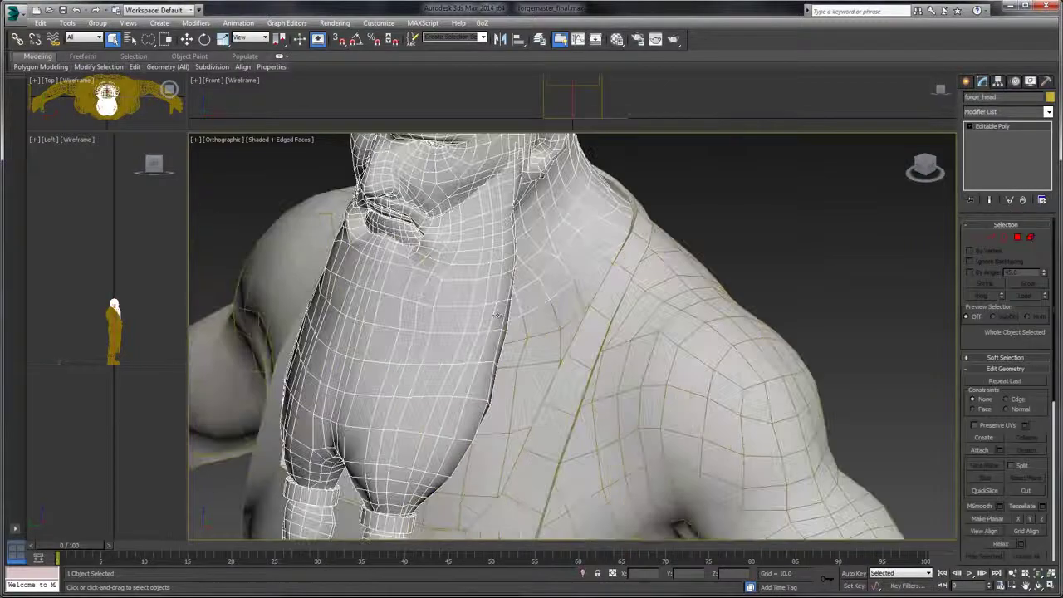
{"action": "left_click_drag", "start_coordinate": [800, 318], "coordinate": [789, 289]}
{"action": "scroll", "coordinate": [789, 289], "scroll_direction": "down", "scroll_amount": 2}
{"action": "left_click", "coordinate": [693, 335]}
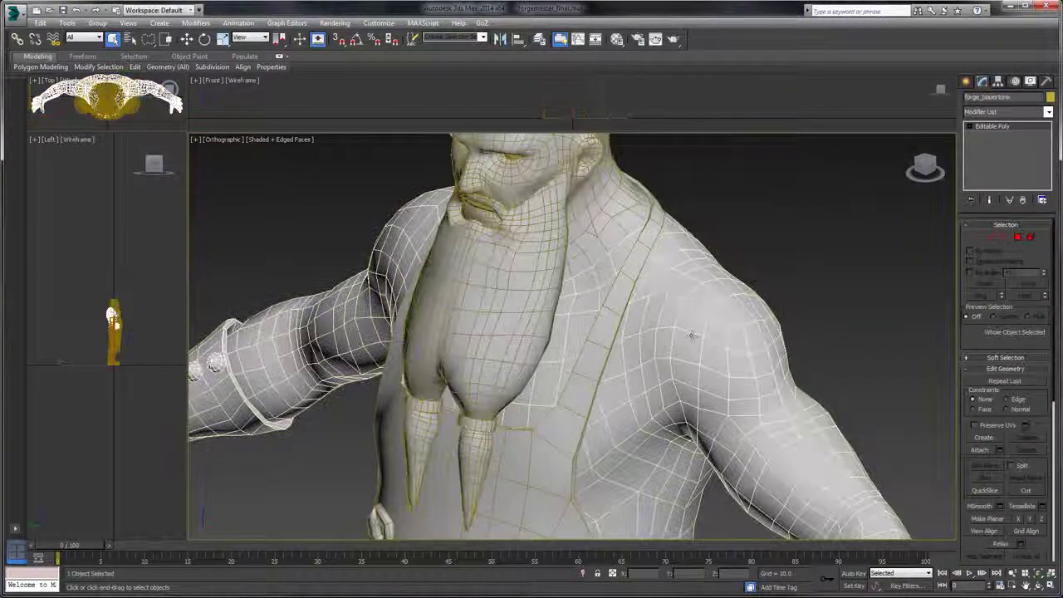
- Examine the separated model from the sides and the front, ending with a close view of the head and shoulder
{"action": "scroll", "coordinate": [812, 271], "scroll_direction": "down", "scroll_amount": 3}
{"action": "left_click_drag", "start_coordinate": [854, 309], "coordinate": [769, 218]}
{"action": "scroll", "coordinate": [728, 264], "scroll_direction": "down", "scroll_amount": 3}
{"action": "scroll", "coordinate": [724, 306], "scroll_direction": "up", "scroll_amount": 3}
{"action": "left_click_drag", "start_coordinate": [731, 167], "coordinate": [747, 207]}
{"action": "scroll", "coordinate": [771, 240], "scroll_direction": "down", "scroll_amount": 2}
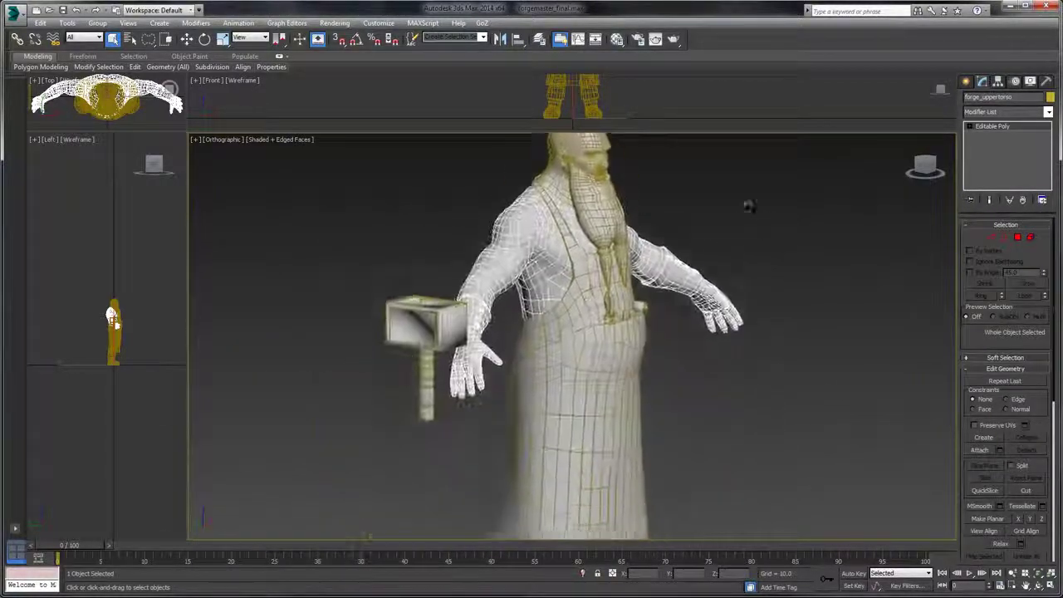
{"action": "left_click_drag", "start_coordinate": [818, 262], "coordinate": [752, 224]}
{"action": "left_click_drag", "start_coordinate": [704, 410], "coordinate": [665, 242]}
{"action": "left_click_drag", "start_coordinate": [670, 174], "coordinate": [685, 339]}
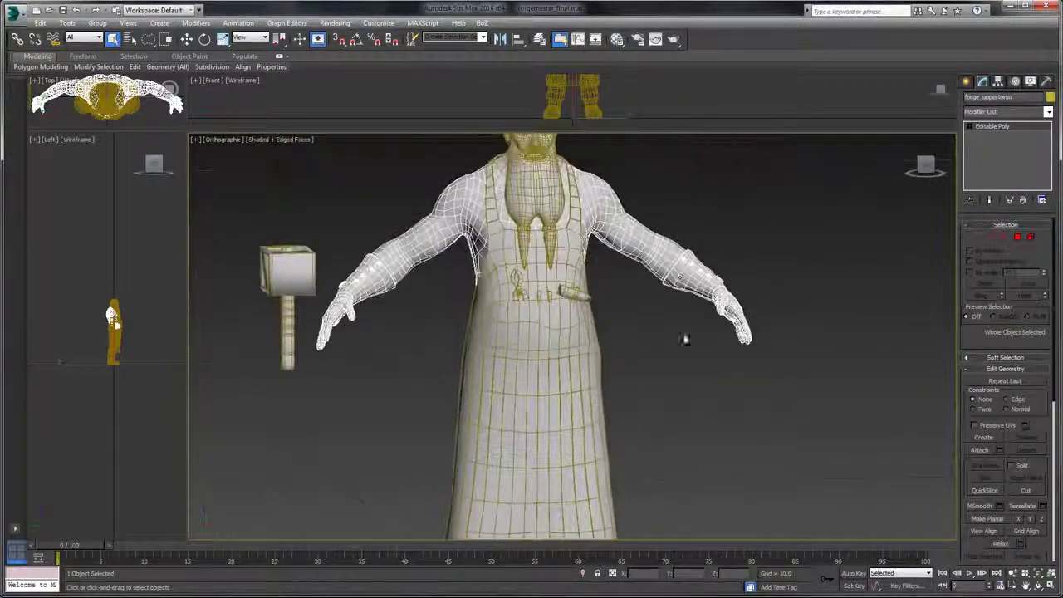
{"action": "left_click_drag", "start_coordinate": [720, 154], "coordinate": [701, 291]}
{"action": "scroll", "coordinate": [701, 291], "scroll_direction": "up", "scroll_amount": 3}
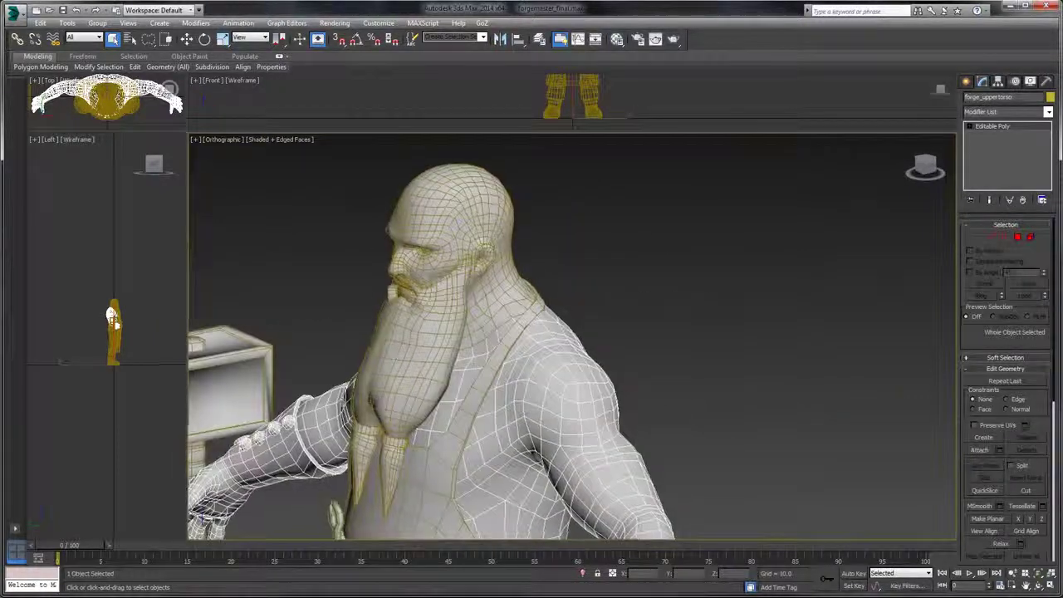
- Select all five meshes of the forgemaster character, including the hammer
{"action": "scroll", "coordinate": [683, 240], "scroll_direction": "down", "scroll_amount": 1}
{"action": "left_click_drag", "start_coordinate": [684, 239], "coordinate": [628, 232]}
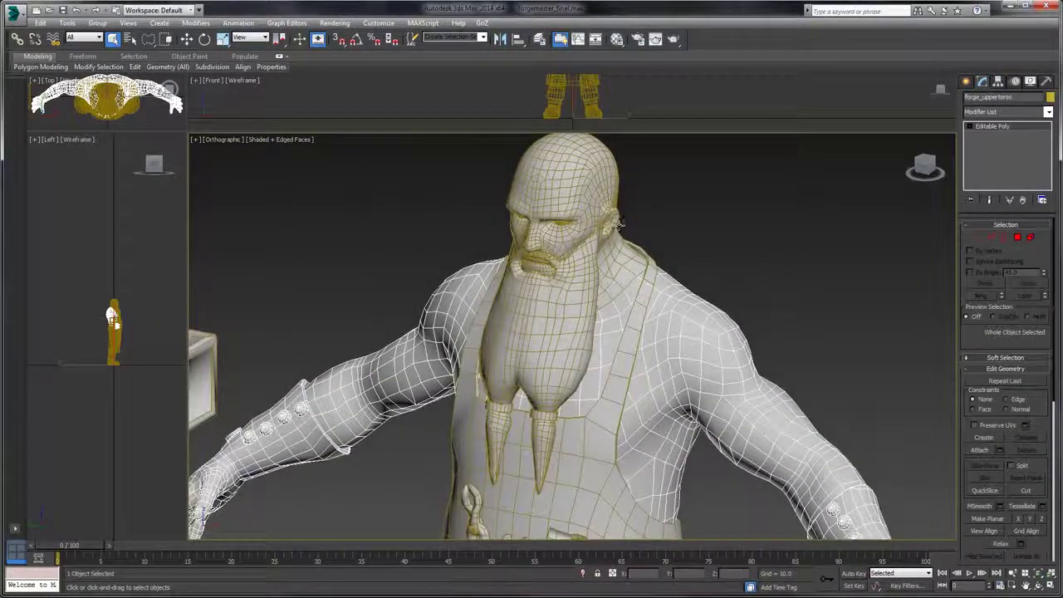
{"action": "left_click", "coordinate": [14, 13]}
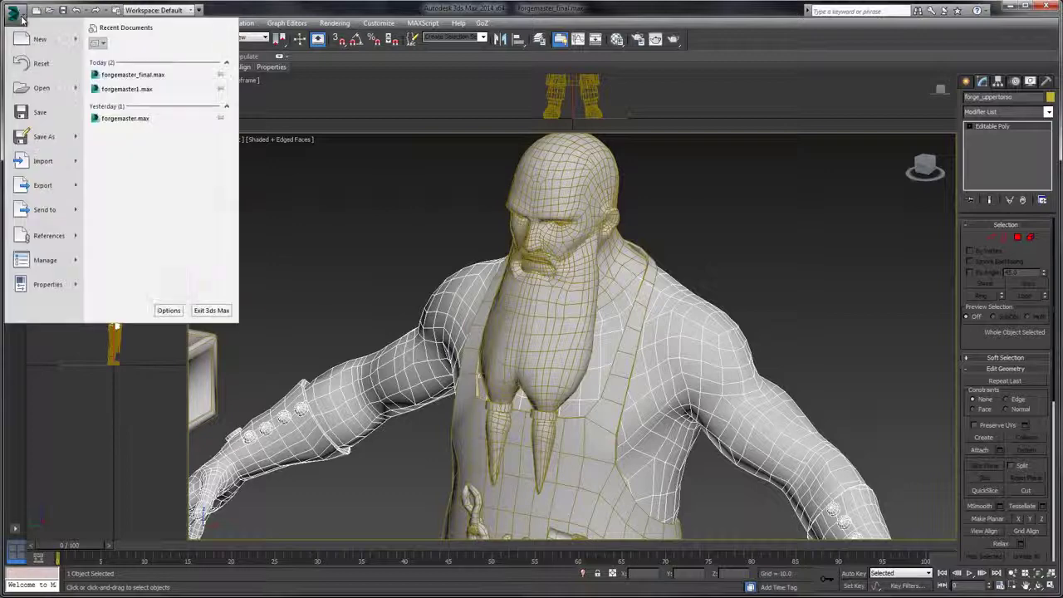
{"action": "left_click", "coordinate": [348, 207]}
{"action": "scroll", "coordinate": [339, 204], "scroll_direction": "down", "scroll_amount": 5}
{"action": "left_click", "coordinate": [534, 203]}
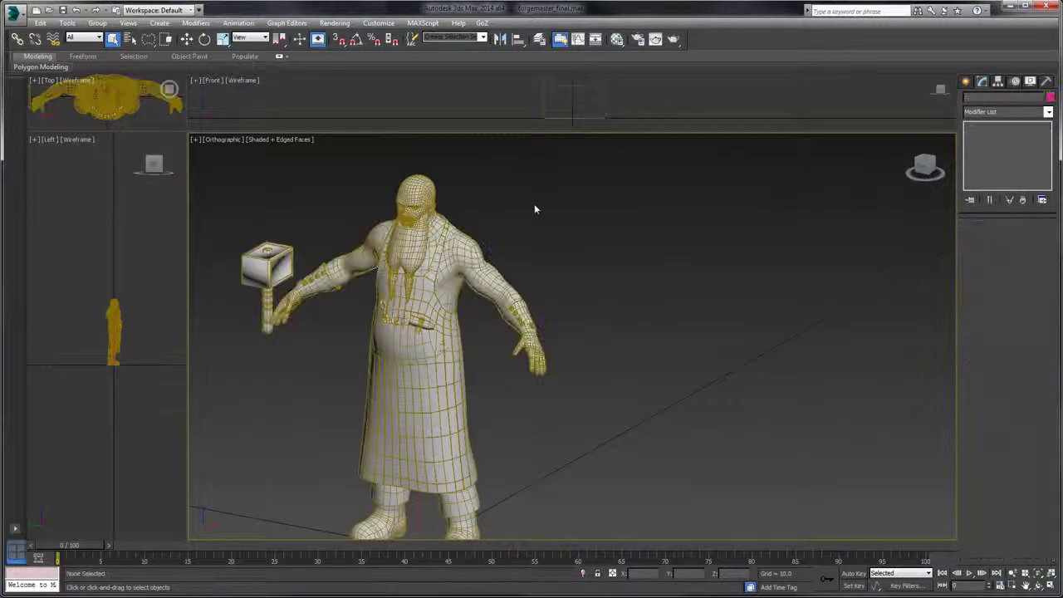
{"action": "left_click_drag", "start_coordinate": [534, 204], "coordinate": [640, 189]}
{"action": "scroll", "coordinate": [639, 189], "scroll_direction": "down", "scroll_amount": 3}
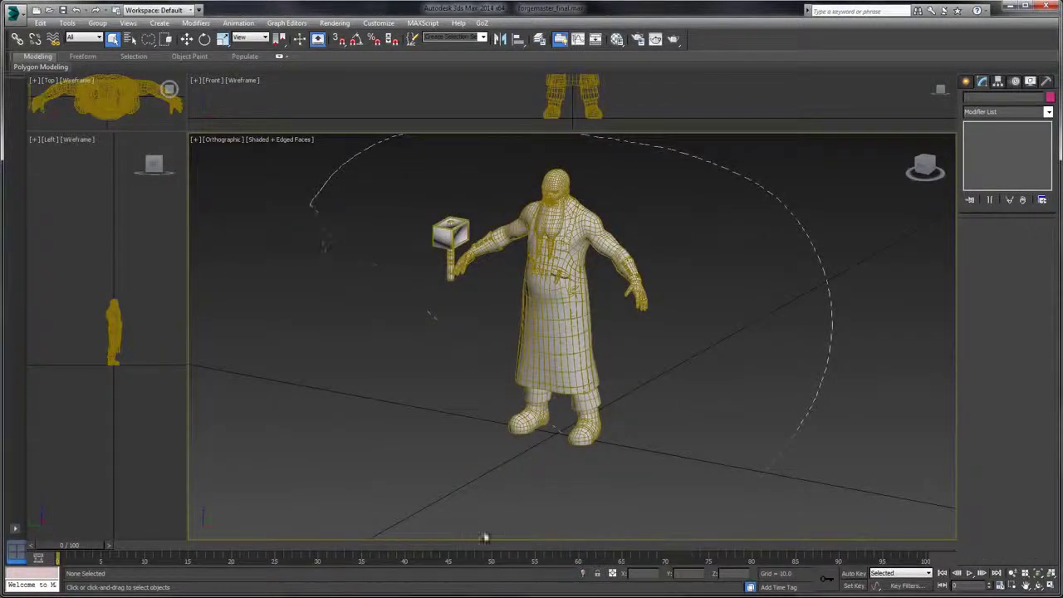
{"action": "left_click_drag", "start_coordinate": [373, 385], "coordinate": [444, 356]}
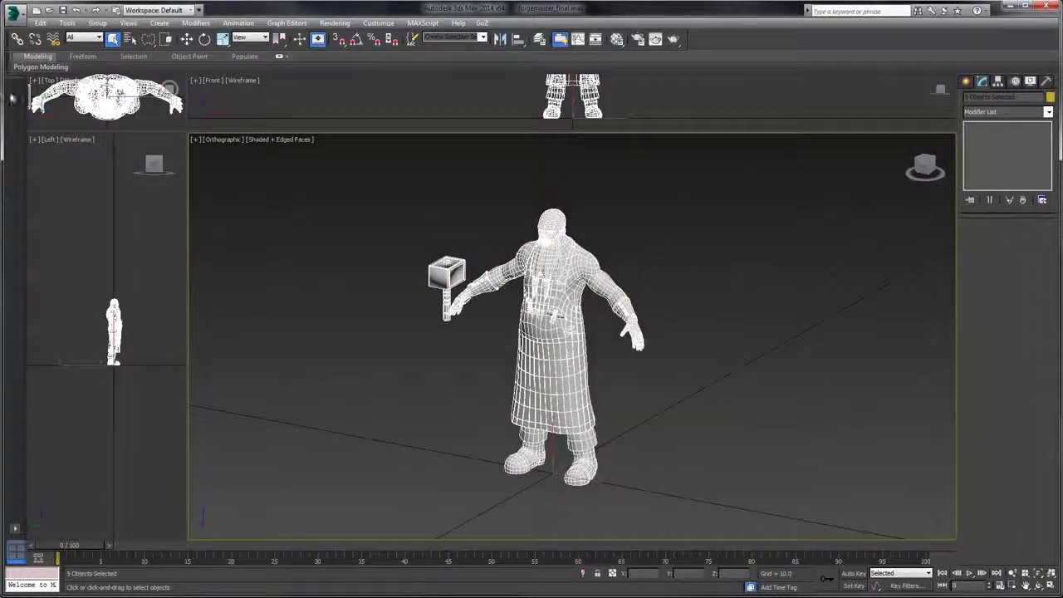
- Set up an export of only the selected objects into the 2_Final OBJ folder, using the gw::OBJ-Exporter format
{"action": "left_click", "coordinate": [15, 18]}
{"action": "mouse_move", "coordinate": [41, 186]}
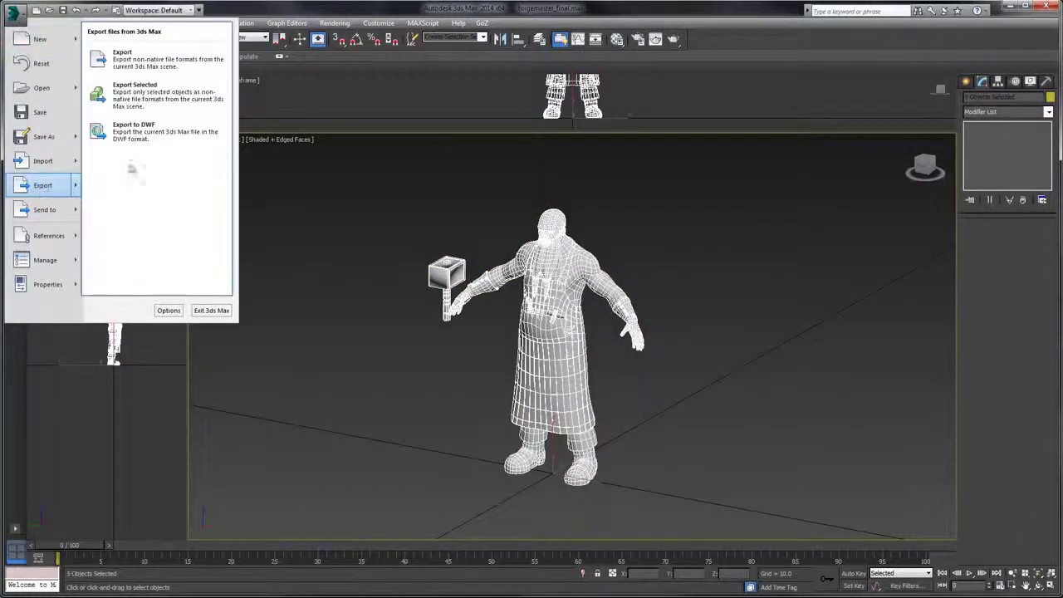
{"action": "left_click", "coordinate": [194, 94]}
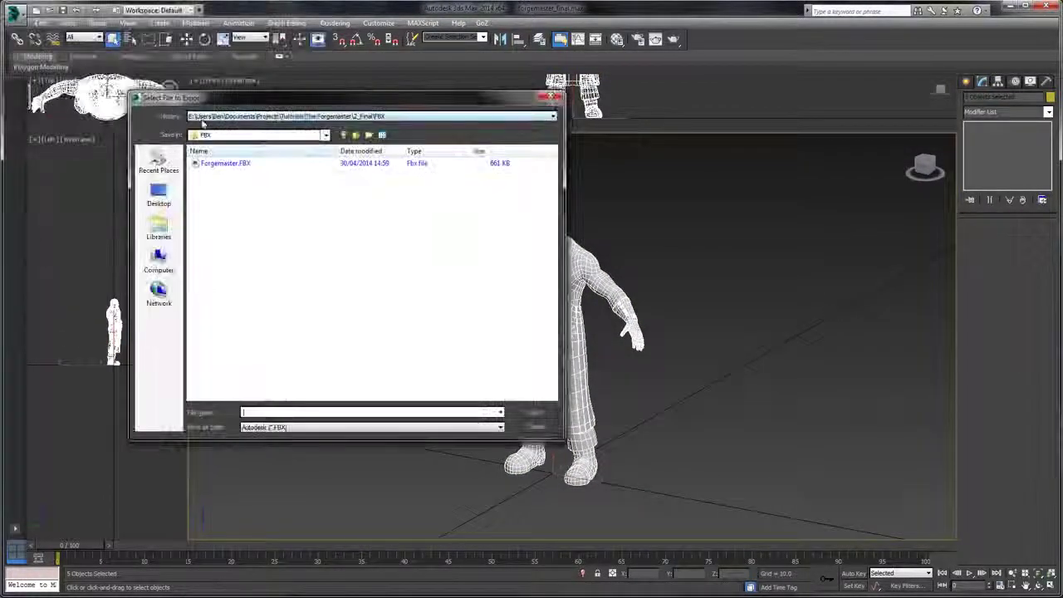
{"action": "left_click", "coordinate": [357, 135]}
{"action": "left_click", "coordinate": [369, 135]}
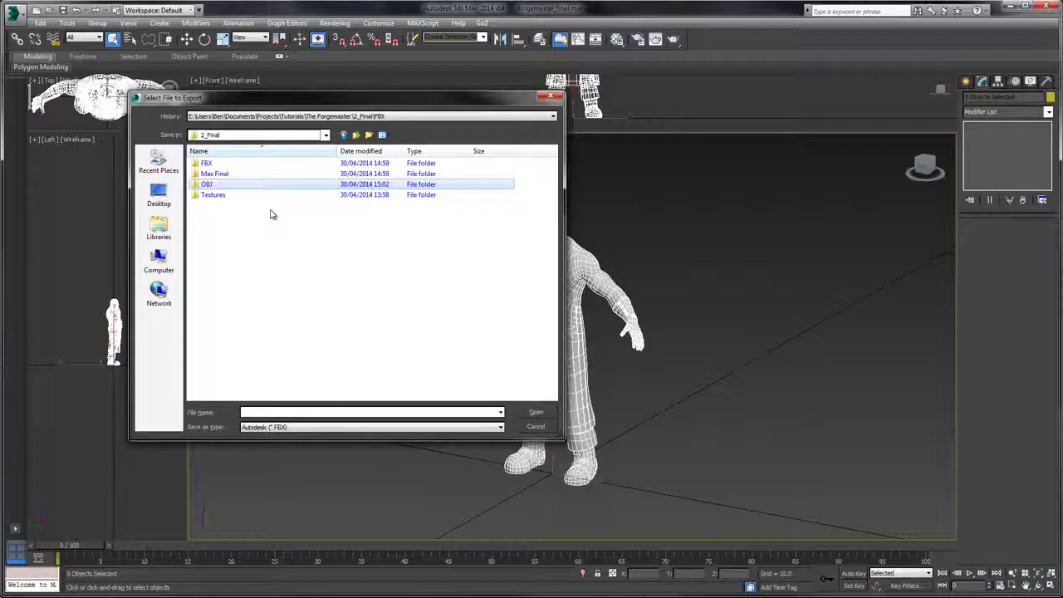
{"action": "key", "text": "Return"}
{"action": "left_click", "coordinate": [266, 427]}
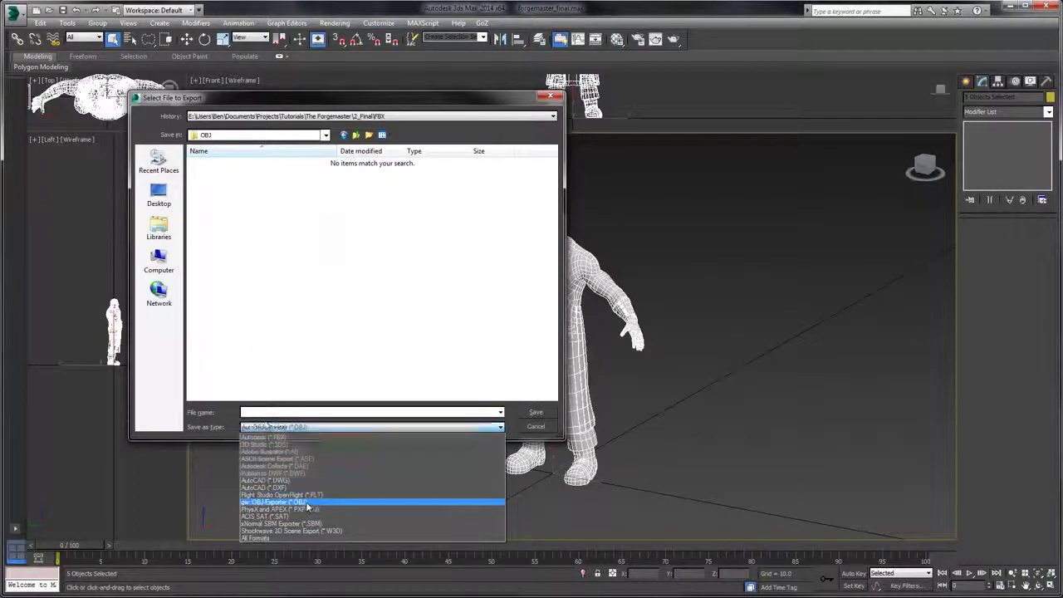
{"action": "left_click", "coordinate": [274, 502]}
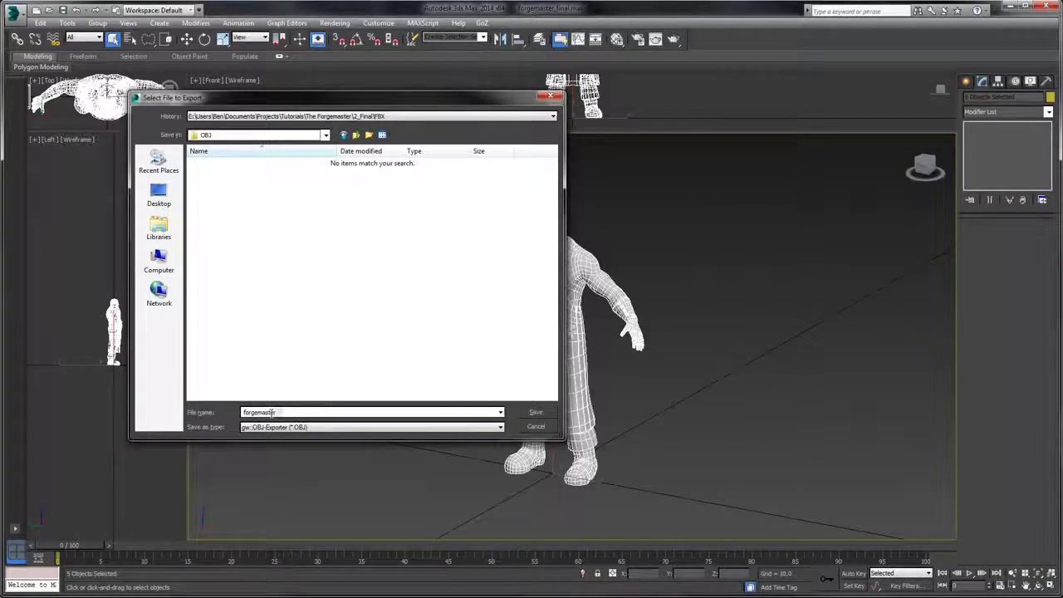
- Export the selection as a forgemaster OBJ file with the current options, close the export report and clear the selection
{"action": "left_click", "coordinate": [538, 412]}
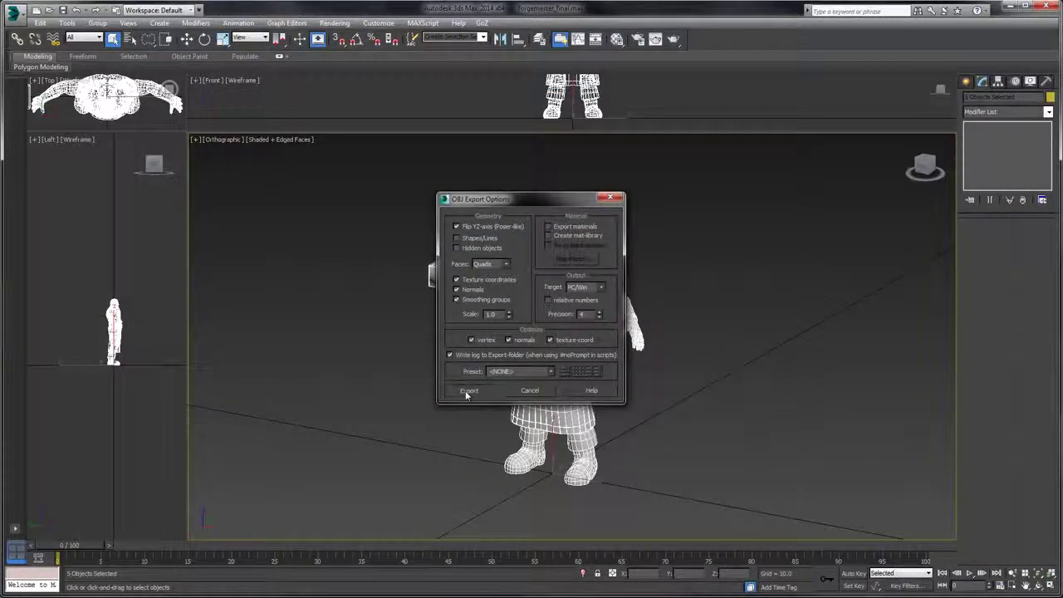
{"action": "left_click", "coordinate": [468, 390]}
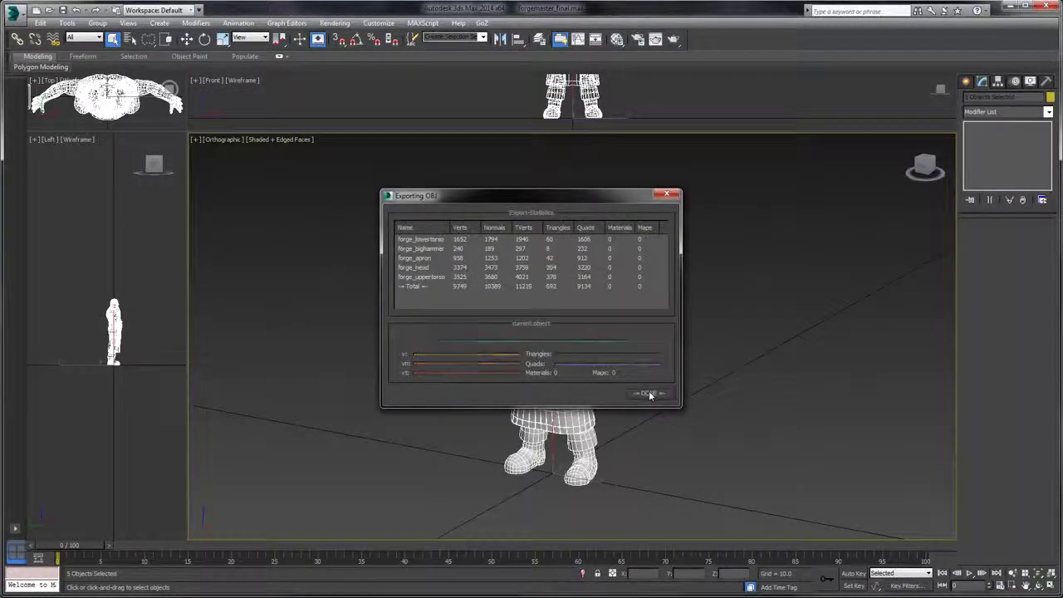
{"action": "left_click", "coordinate": [650, 395]}
{"action": "left_click", "coordinate": [665, 241]}
- Select all the character meshes and the hammer again for another export
{"action": "scroll", "coordinate": [663, 295], "scroll_direction": "up", "scroll_amount": 4}
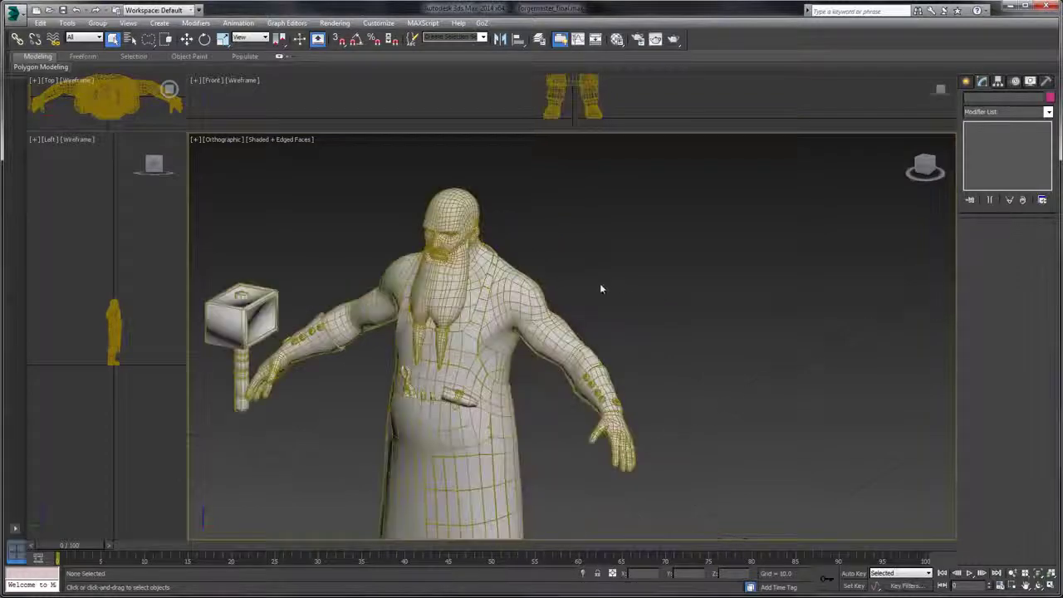
{"action": "left_click_drag", "start_coordinate": [601, 285], "coordinate": [678, 277]}
{"action": "left_click", "coordinate": [615, 277]}
{"action": "left_click", "coordinate": [663, 201]}
{"action": "left_click_drag", "start_coordinate": [663, 201], "coordinate": [657, 208]}
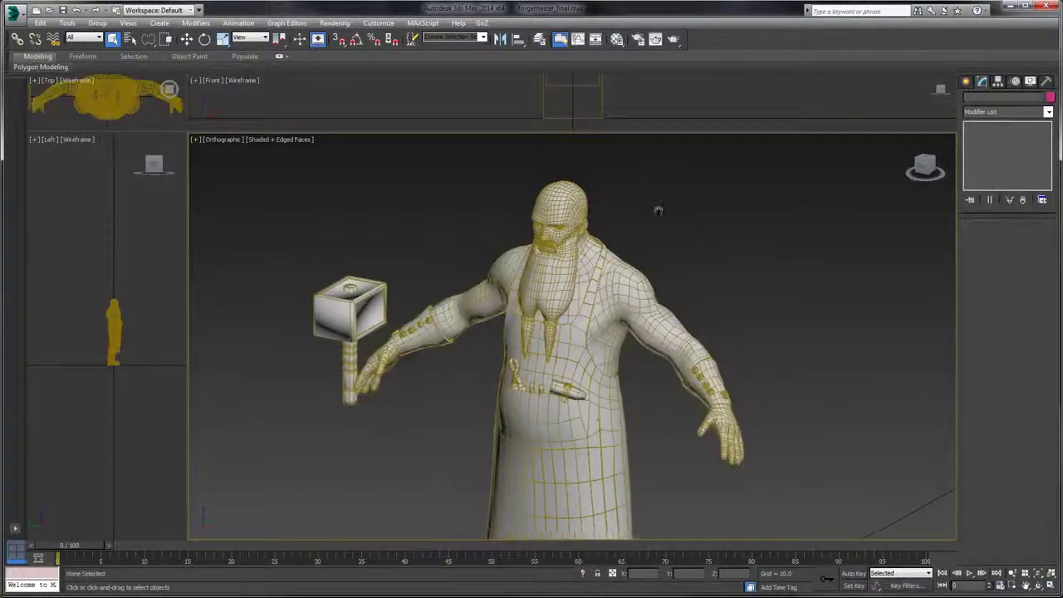
{"action": "mouse_move", "coordinate": [306, 207]}
{"action": "left_mouse_down"}
{"action": "mouse_move", "coordinate": [465, 164]}
{"action": "mouse_move", "coordinate": [858, 431]}
{"action": "left_mouse_up"}
{"action": "key", "text": "ctrl+a"}
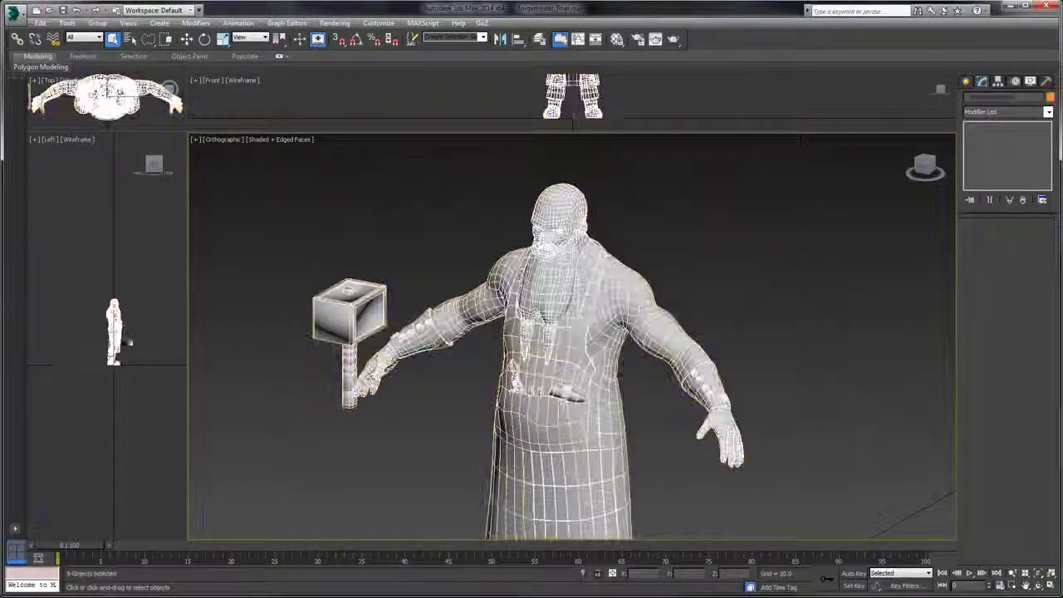
{"action": "scroll", "coordinate": [766, 280], "scroll_direction": "down", "scroll_amount": 4}
- Try to export the selected objects again over the existing forgemaster OBJ file in the OBJ folder
{"action": "left_click", "coordinate": [13, 14]}
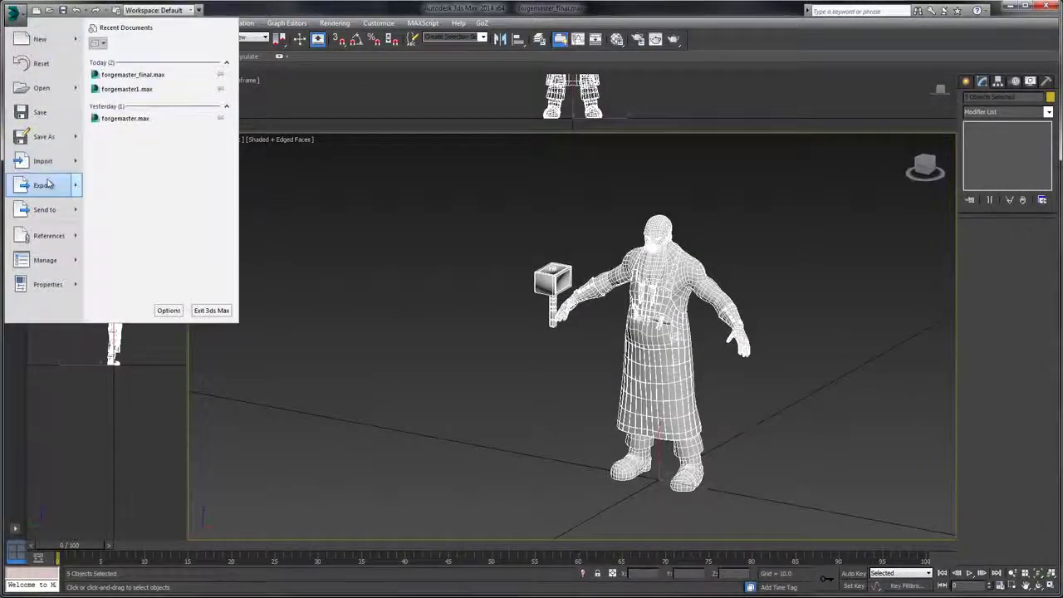
{"action": "mouse_move", "coordinate": [50, 180]}
{"action": "left_click", "coordinate": [125, 123]}
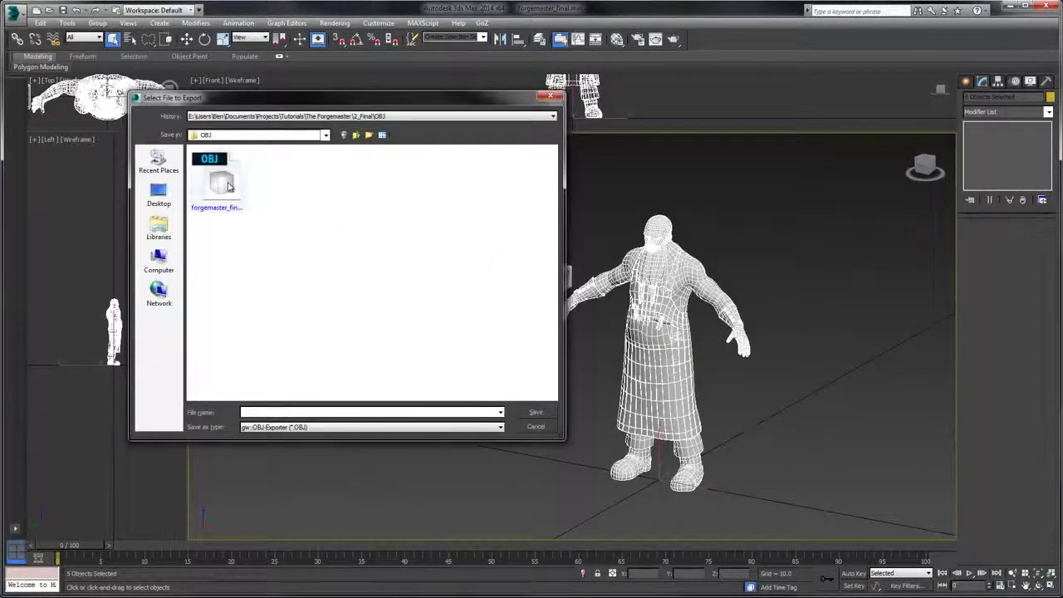
{"action": "left_click", "coordinate": [215, 178]}
{"action": "left_click", "coordinate": [536, 413]}
{"action": "left_click", "coordinate": [570, 378]}
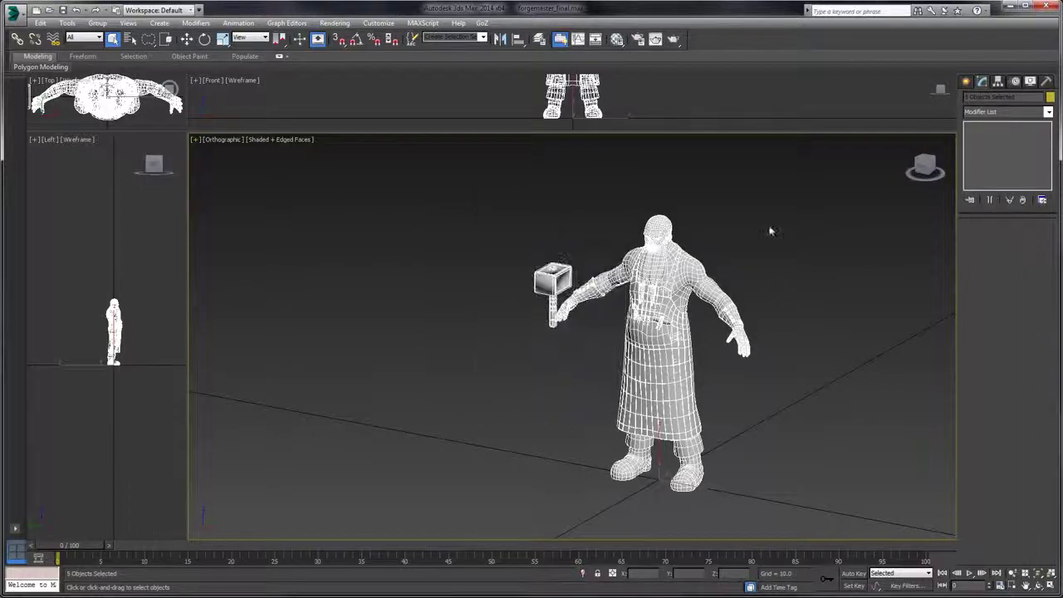
- Clear the selection and save the scene as forgemaster_marmoset.max in the Max Final folder
{"action": "left_click", "coordinate": [723, 221]}
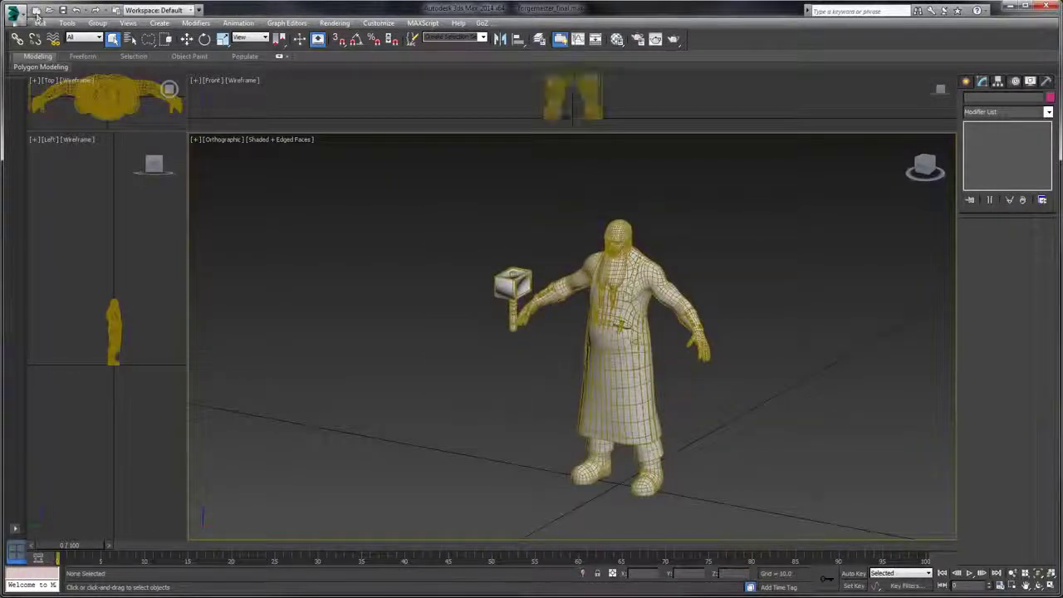
{"action": "left_click", "coordinate": [15, 14]}
{"action": "left_click", "coordinate": [46, 138]}
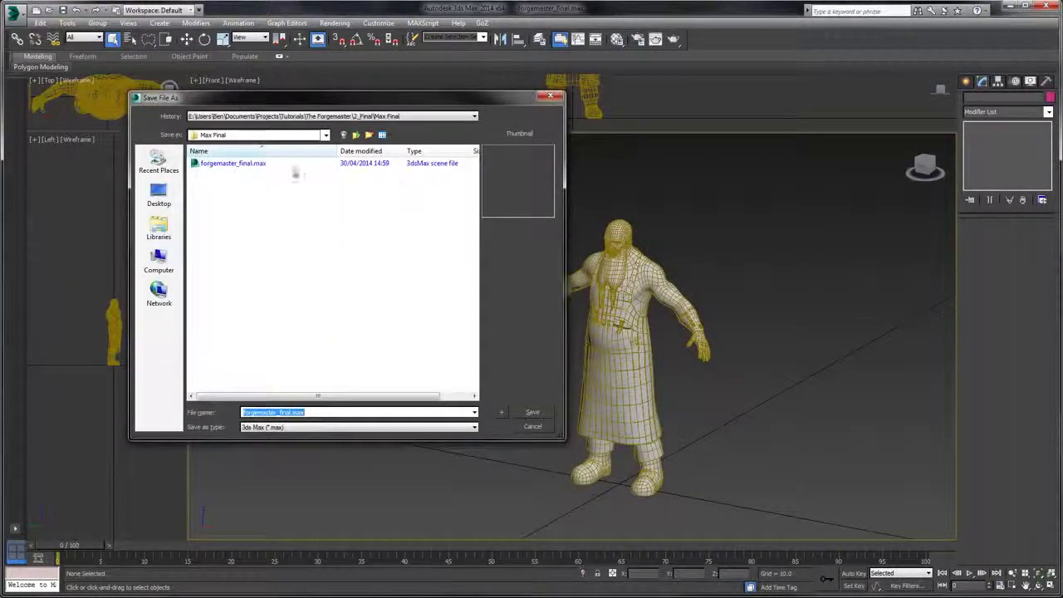
{"action": "left_click", "coordinate": [280, 412]}
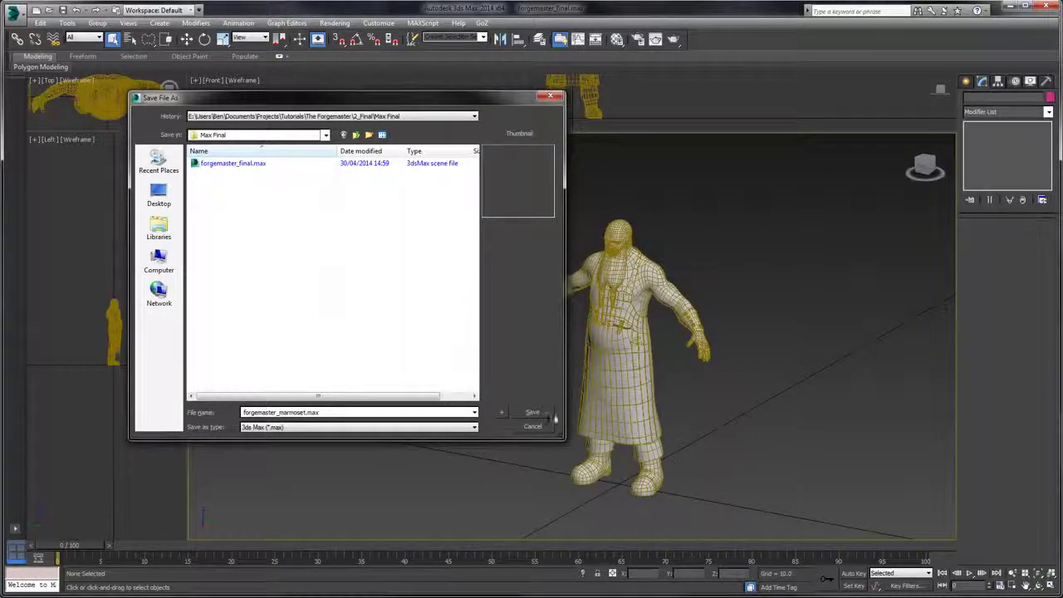
{"action": "left_click", "coordinate": [532, 413]}
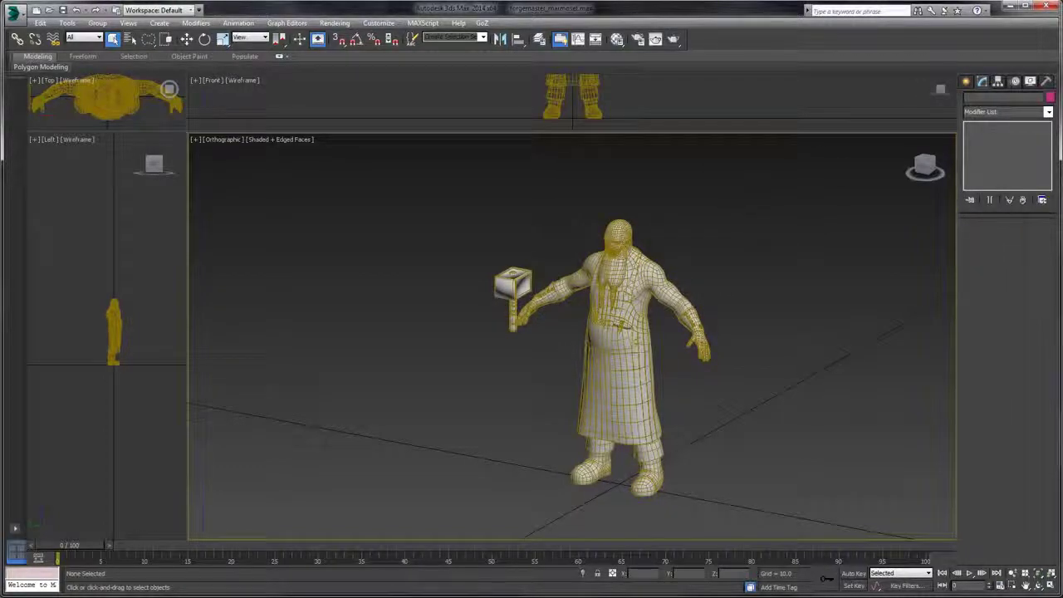
- Switch to Photoshop and open forge_upperbody.psd and forge_accessories.psd together from the Textures folder
{"action": "mouse_move", "coordinate": [426, 597]}
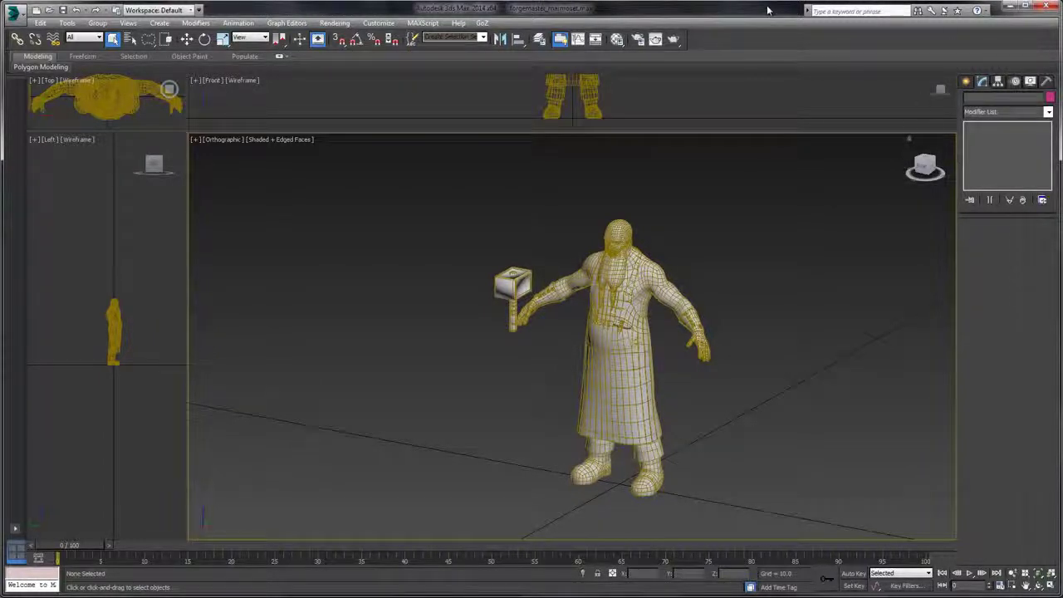
{"action": "scroll", "coordinate": [735, 208], "scroll_direction": "up", "scroll_amount": 5}
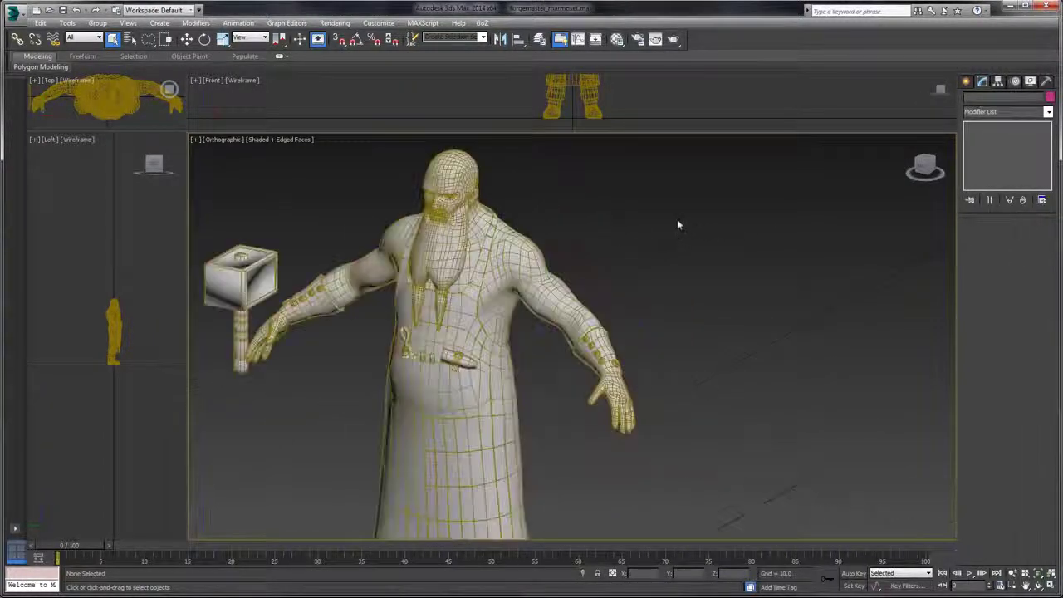
{"action": "scroll", "coordinate": [726, 231], "scroll_direction": "up", "scroll_amount": 4}
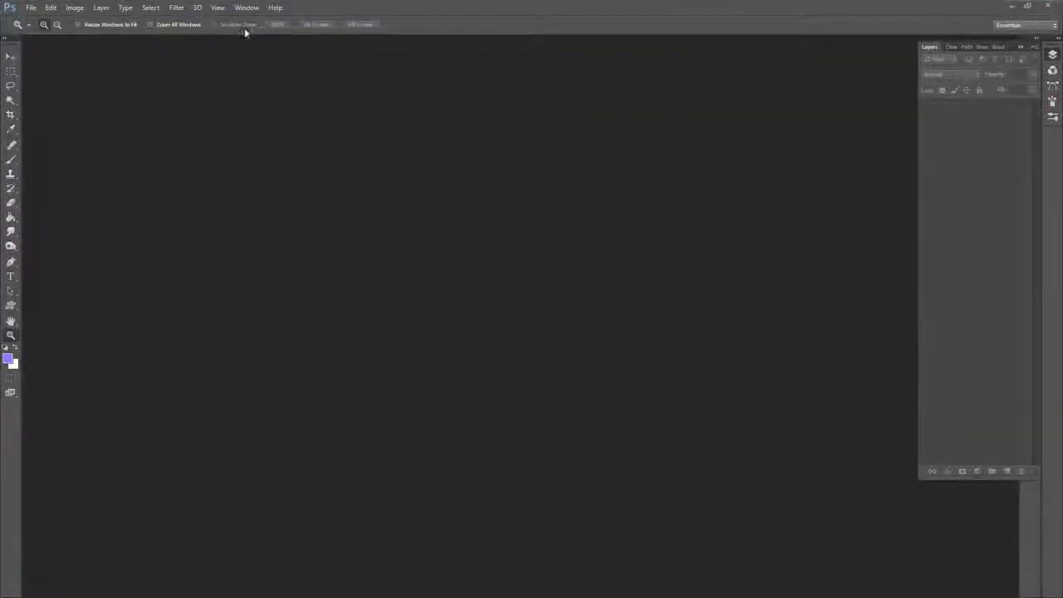
{"action": "left_click", "coordinate": [30, 9]}
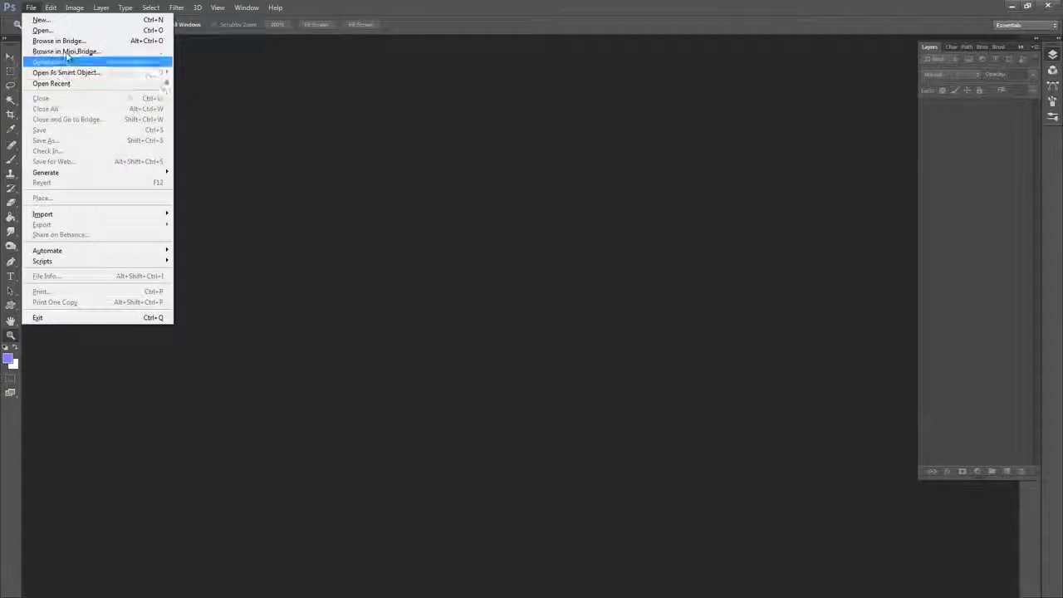
{"action": "left_click", "coordinate": [42, 30]}
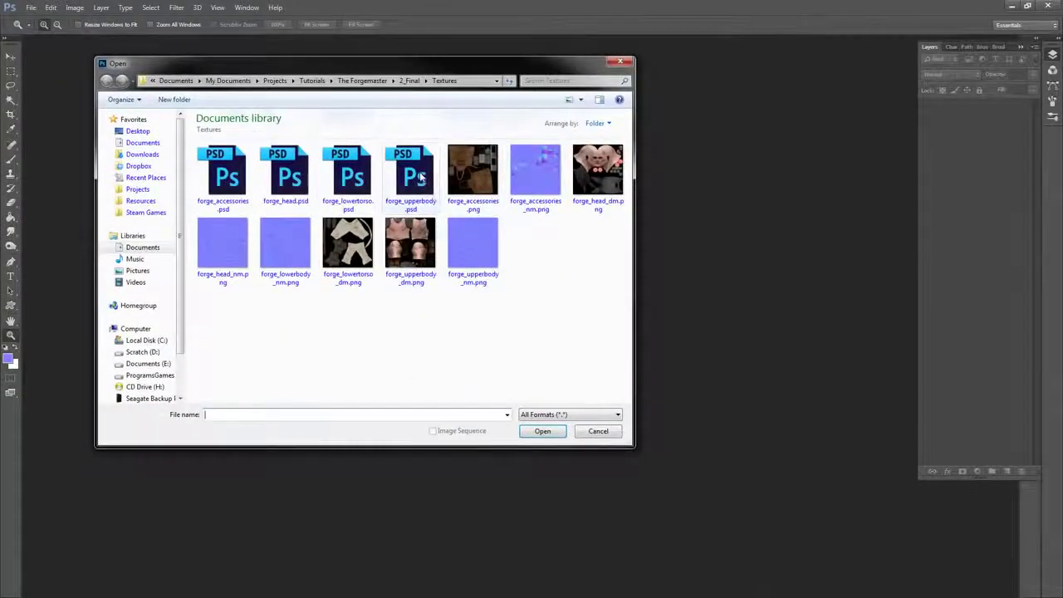
{"action": "left_click", "coordinate": [422, 177]}
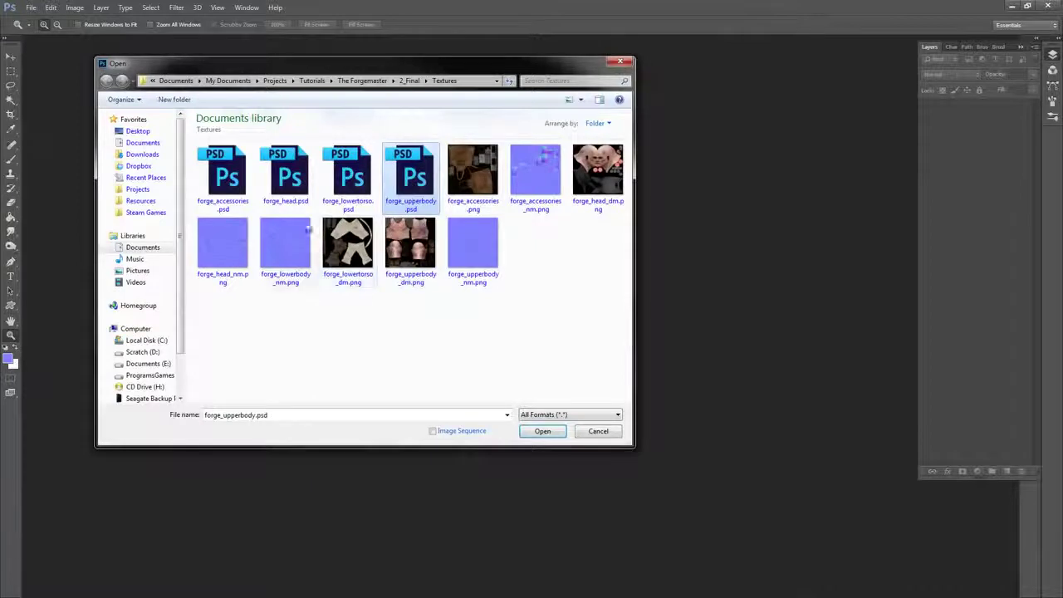
{"action": "left_click", "coordinate": [235, 177], "text": "ctrl"}
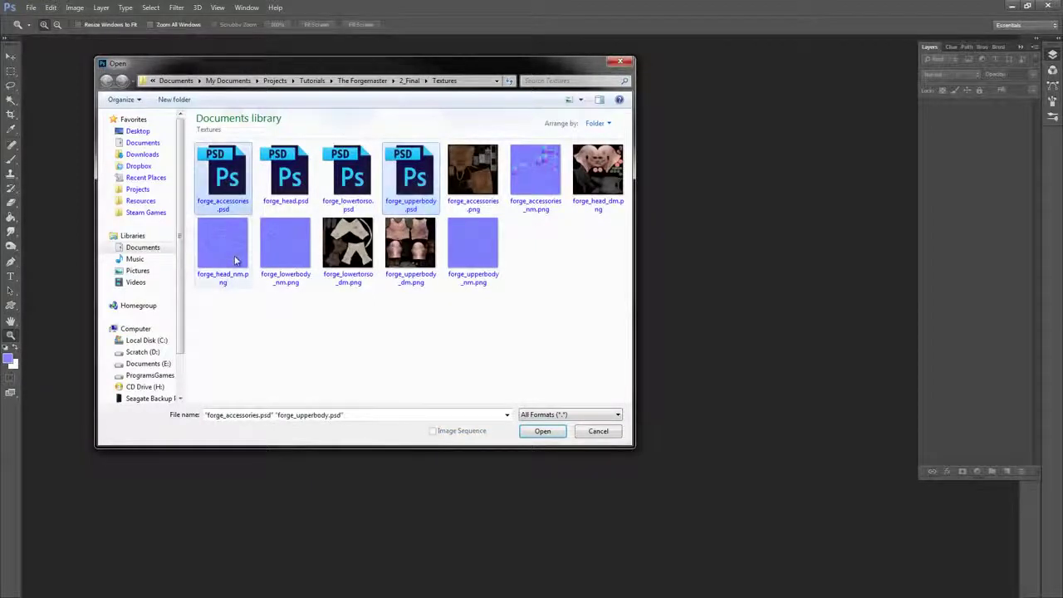
{"action": "left_click", "coordinate": [543, 431]}
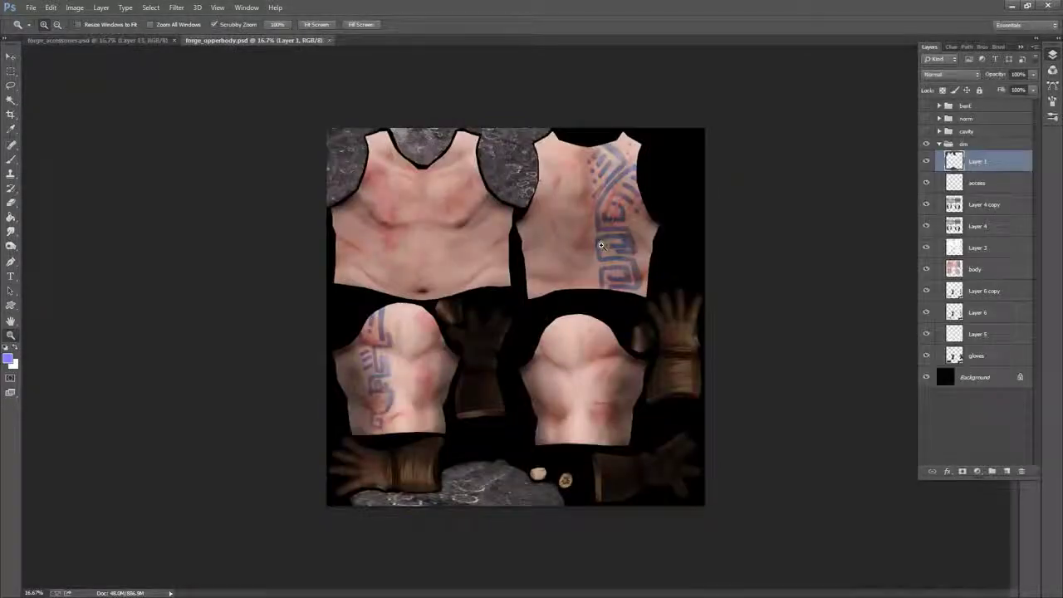
- Add a new empty layer above Layer 1 inside the dm group of forge_upperbody.psd
{"action": "left_click", "coordinate": [667, 271]}
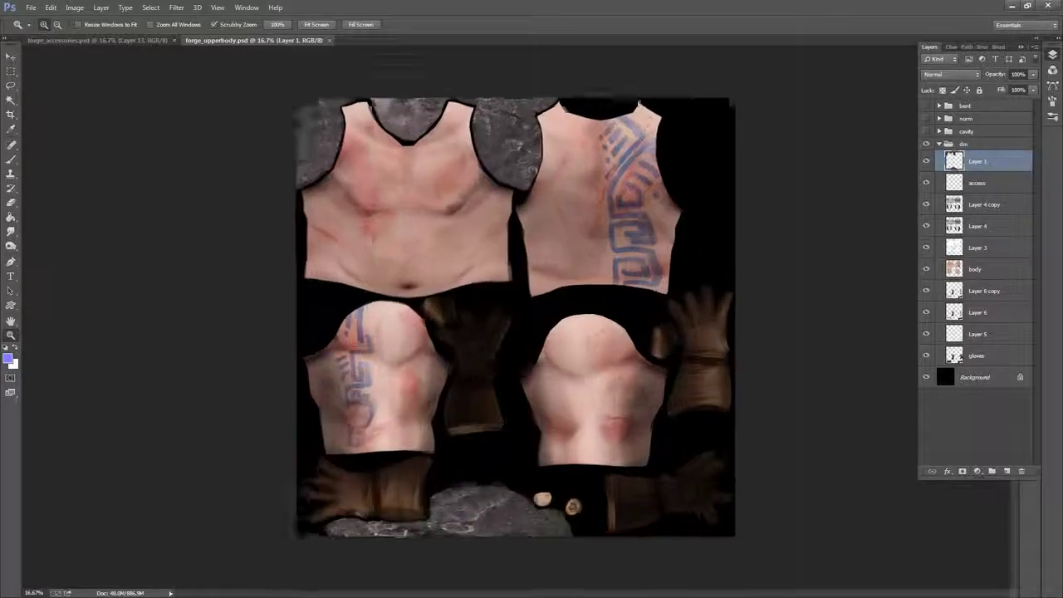
{"action": "left_click_drag", "start_coordinate": [657, 277], "coordinate": [678, 299]}
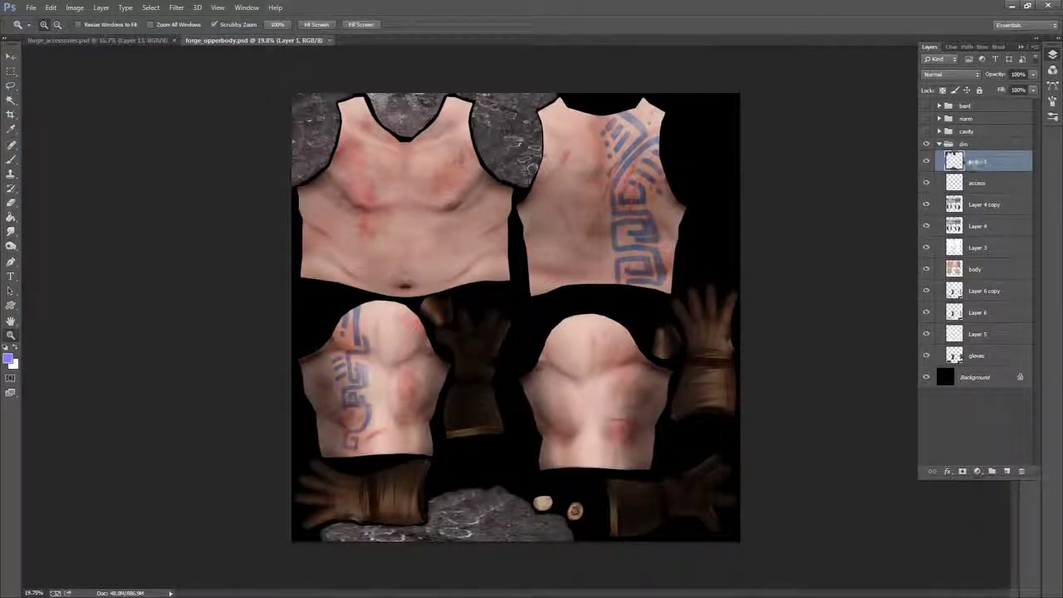
{"action": "left_click", "coordinate": [939, 145]}
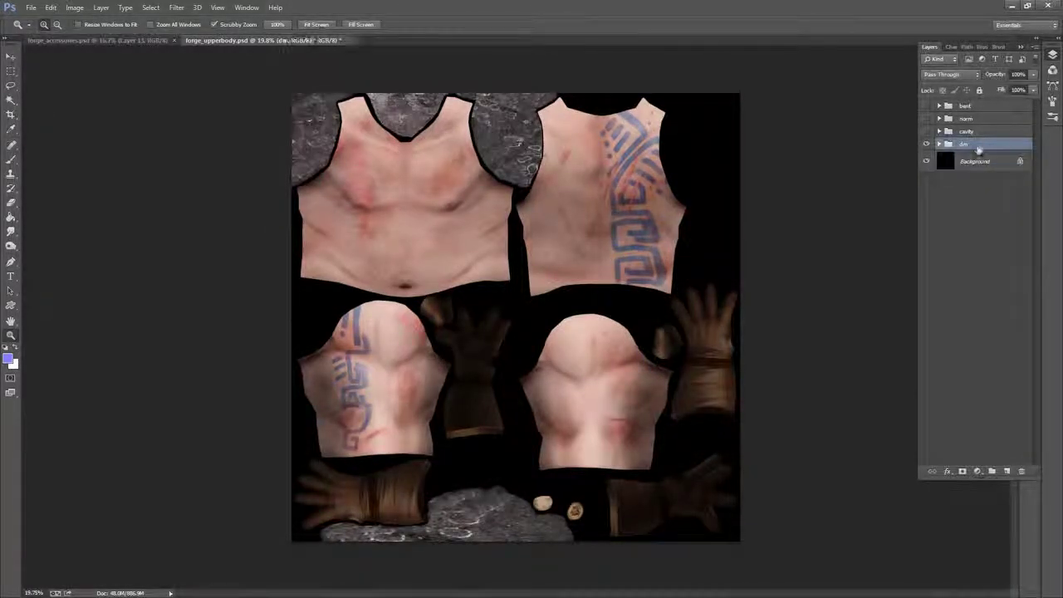
{"action": "left_click", "coordinate": [941, 145]}
{"action": "left_click", "coordinate": [977, 161]}
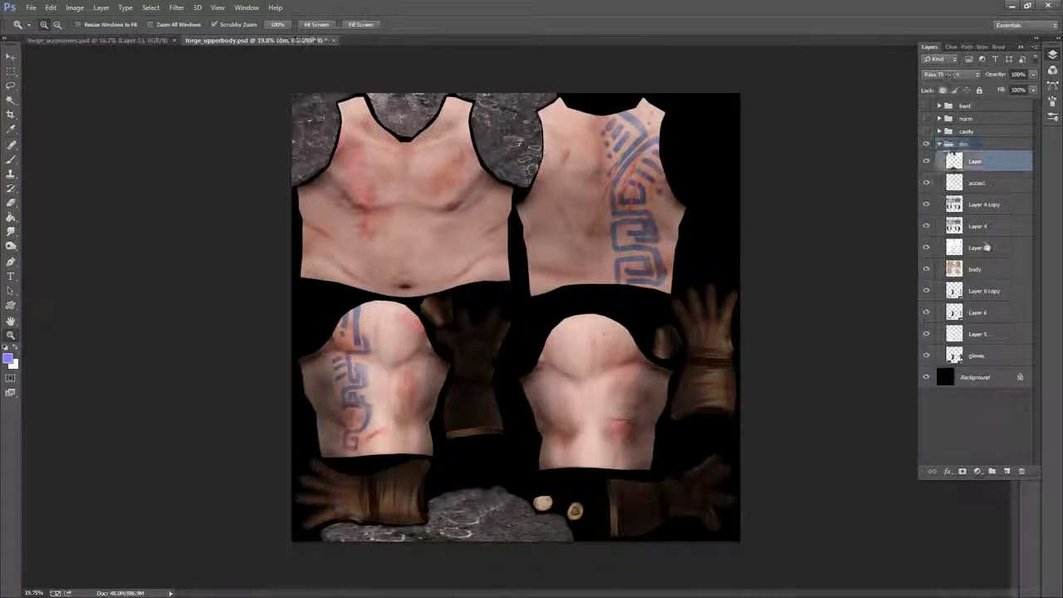
{"action": "left_click", "coordinate": [1006, 471]}
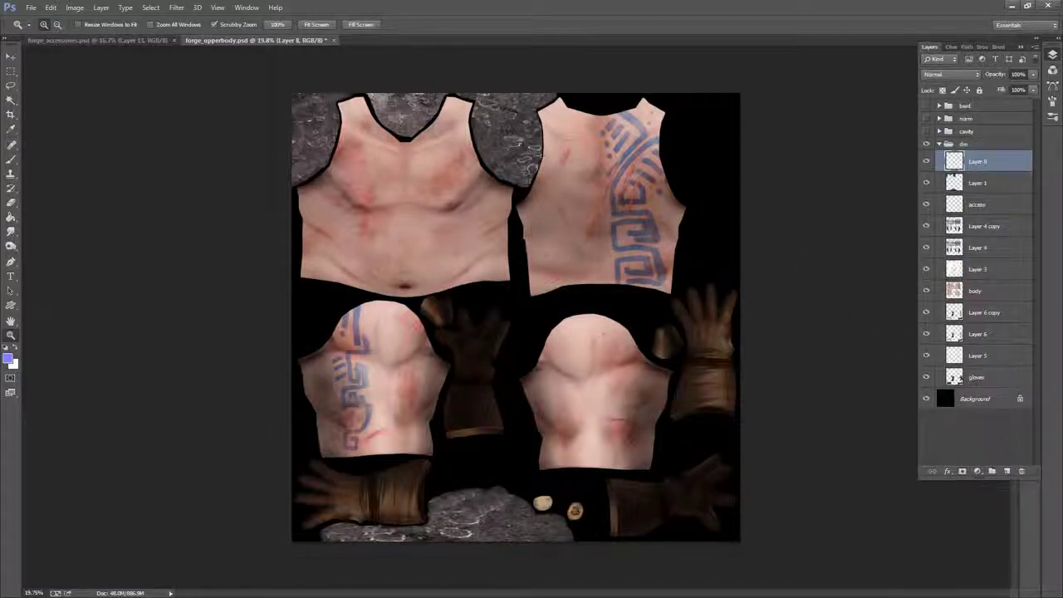
- Open uv_accessories.jpg and uv_upperbody.jpg together from the Texture Bakes folder inside The Forgemaster's 1_Working folder
{"action": "left_click", "coordinate": [30, 7]}
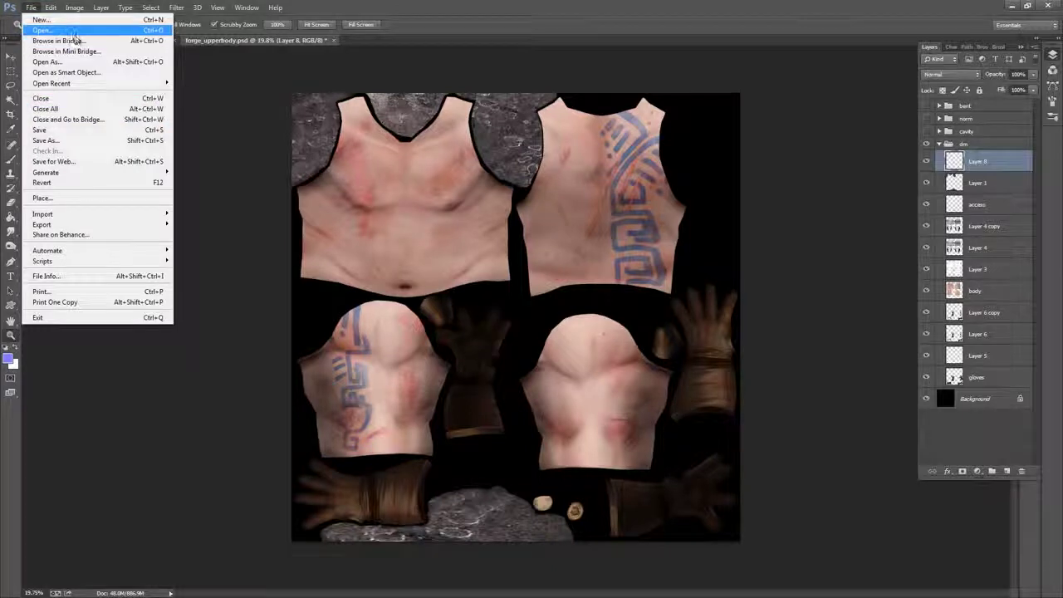
{"action": "left_click", "coordinate": [74, 31]}
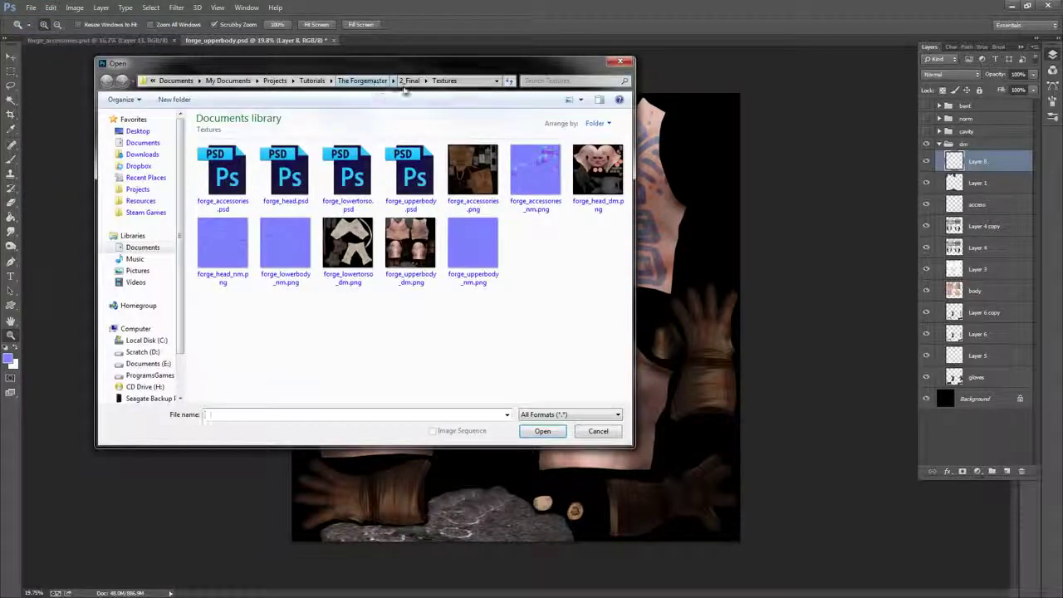
{"action": "left_click", "coordinate": [410, 81]}
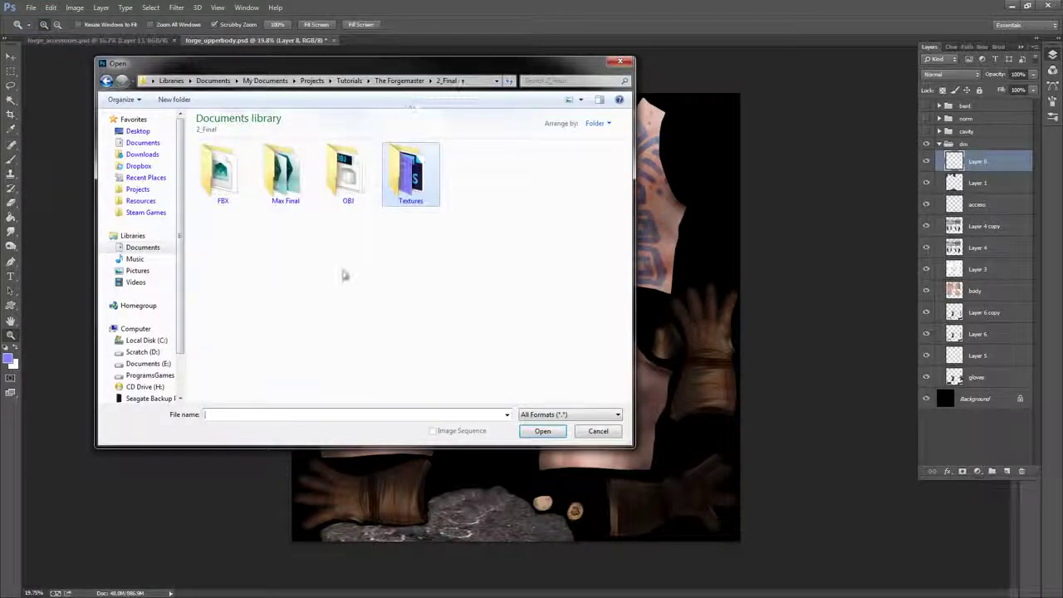
{"action": "left_click", "coordinate": [398, 81]}
{"action": "double_click", "coordinate": [222, 170]}
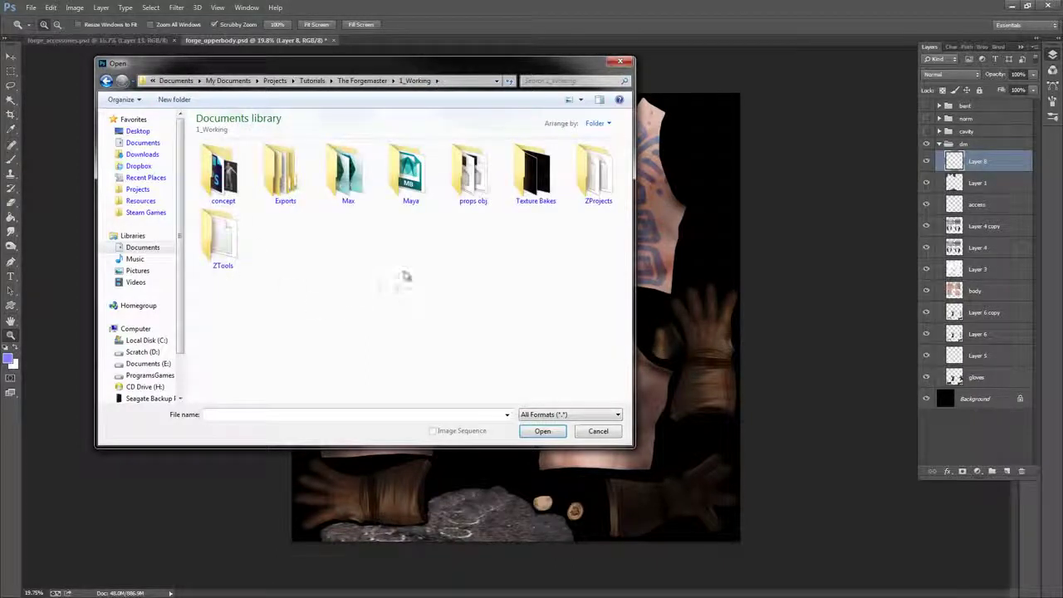
{"action": "left_click", "coordinate": [544, 183]}
{"action": "double_click", "coordinate": [550, 173]}
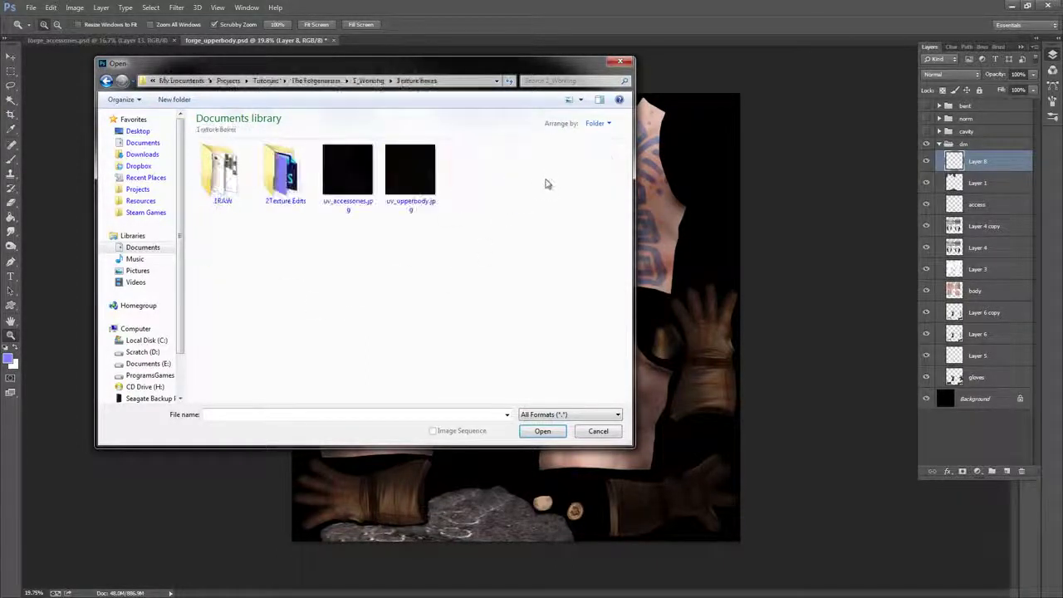
{"action": "left_click_drag", "start_coordinate": [465, 218], "coordinate": [321, 144]}
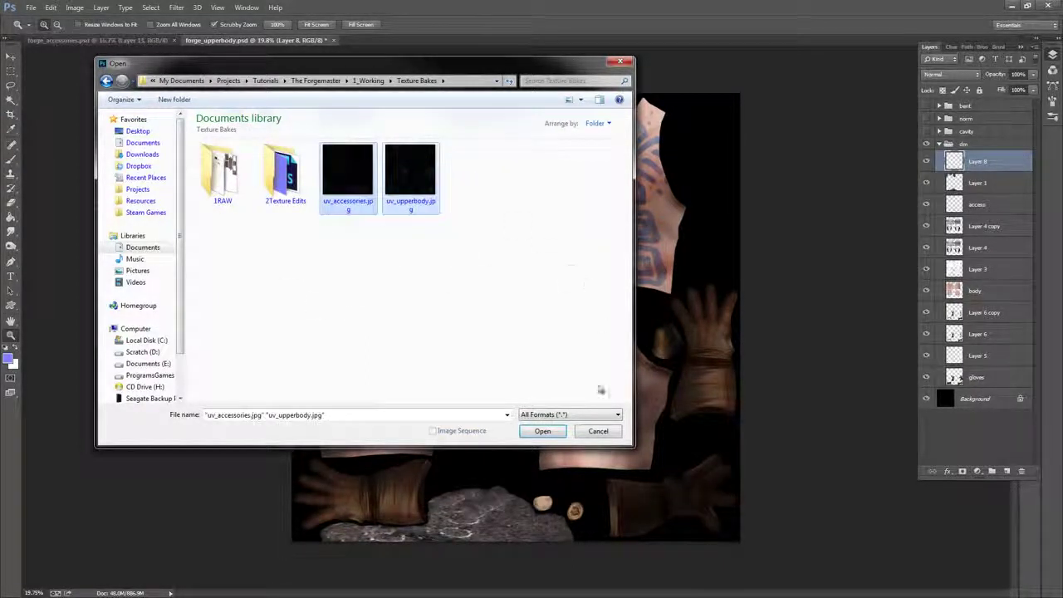
{"action": "left_click", "coordinate": [543, 431]}
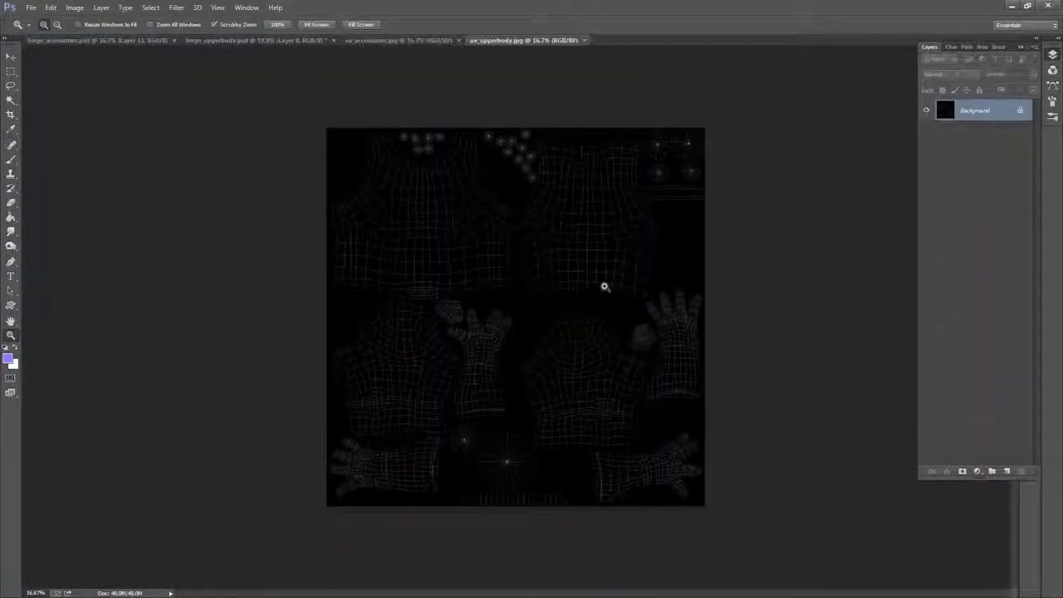
- Copy the entire uv_upperbody.jpg image into Layer 8 of forge_upperbody.psd's dm group and set that layer's blend mode to Screen
{"action": "key", "text": "ctrl+a"}
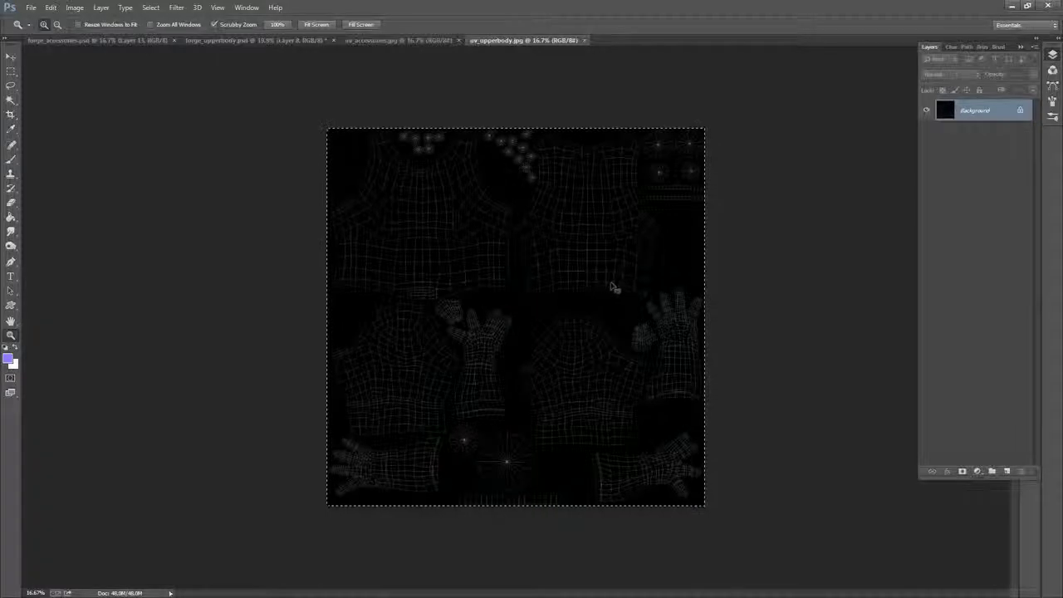
{"action": "left_click", "coordinate": [236, 40]}
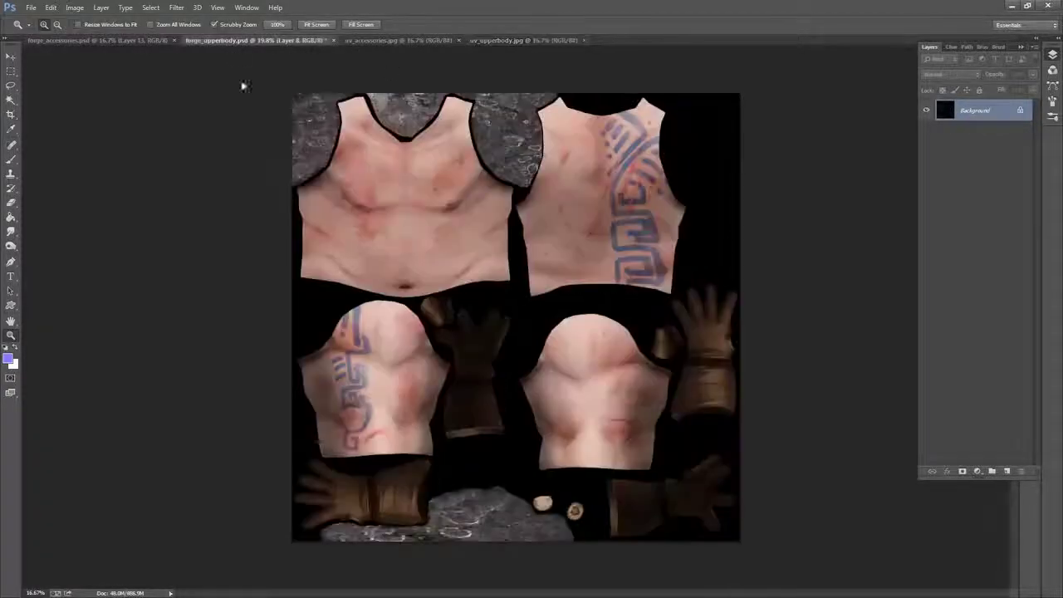
{"action": "key", "text": "ctrl+v"}
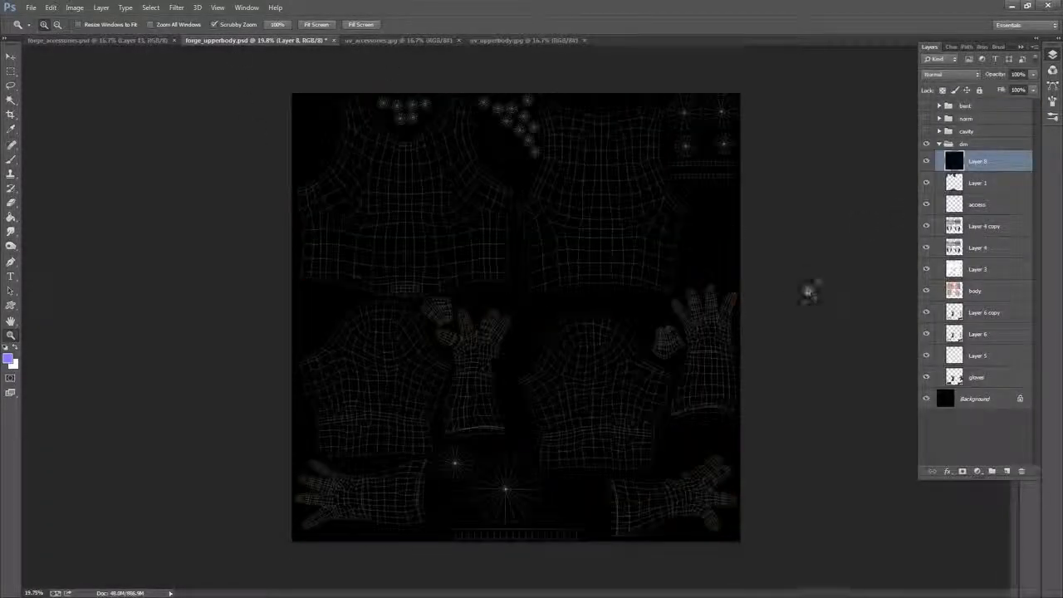
{"action": "left_click", "coordinate": [988, 188]}
{"action": "left_click", "coordinate": [995, 168]}
{"action": "left_click", "coordinate": [959, 75]}
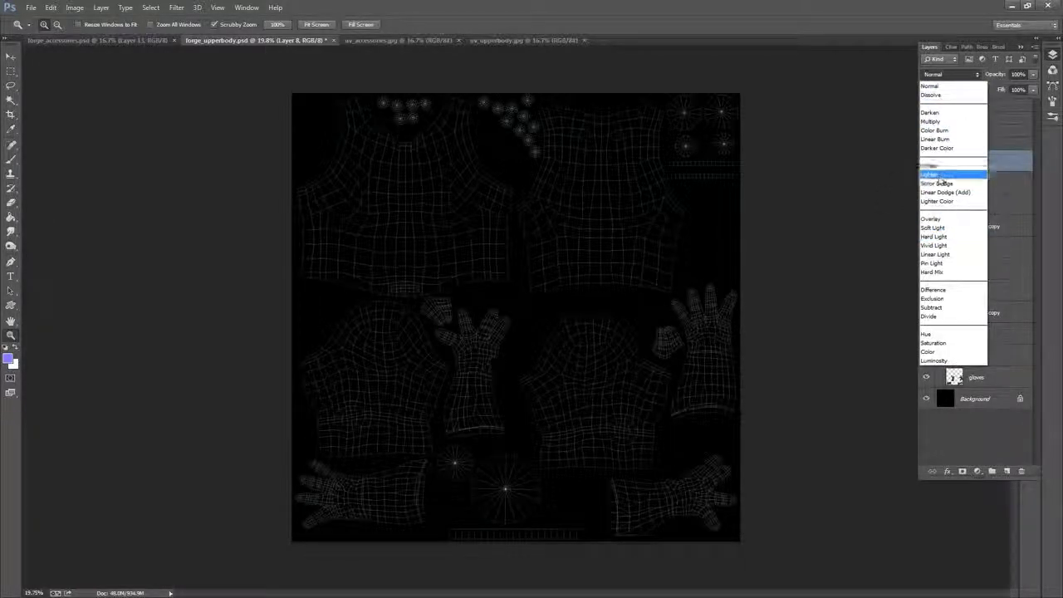
{"action": "left_click", "coordinate": [939, 183]}
- Examine how the UV wireframe lines up with the torso, arm and glove textures in forge_upperbody.psd
{"action": "left_click_drag", "start_coordinate": [675, 215], "coordinate": [669, 181]}
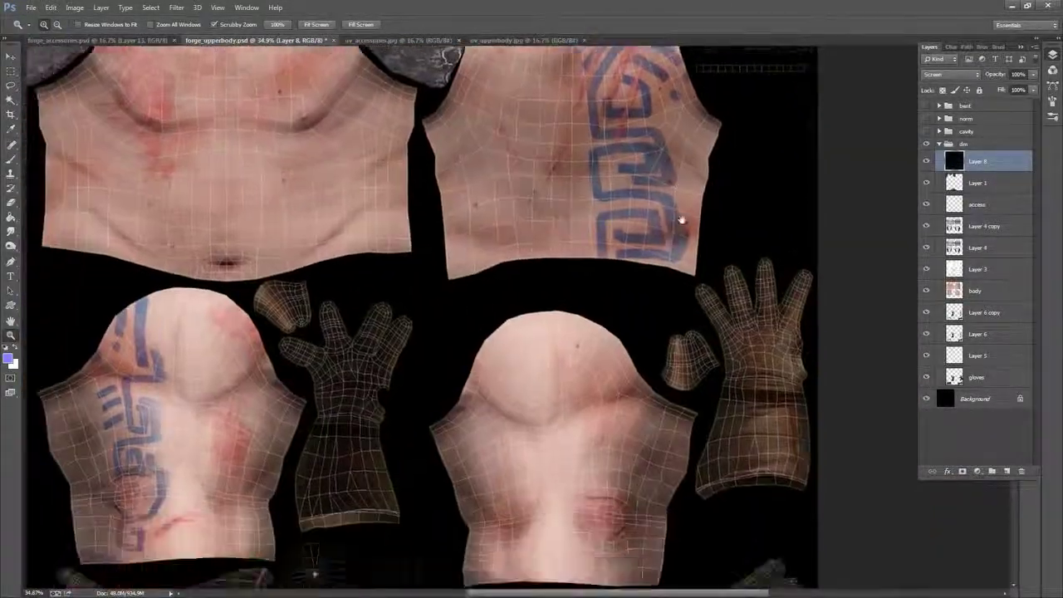
{"action": "left_click_drag", "start_coordinate": [682, 221], "coordinate": [767, 380]}
{"action": "left_click_drag", "start_coordinate": [684, 239], "coordinate": [723, 250]}
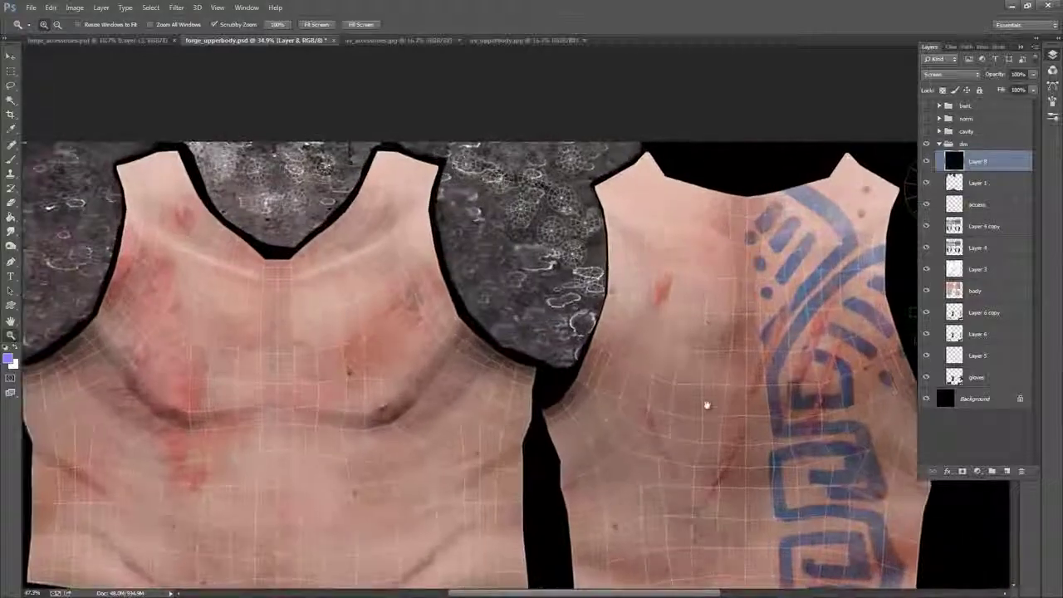
{"action": "left_click_drag", "start_coordinate": [707, 404], "coordinate": [643, 253]}
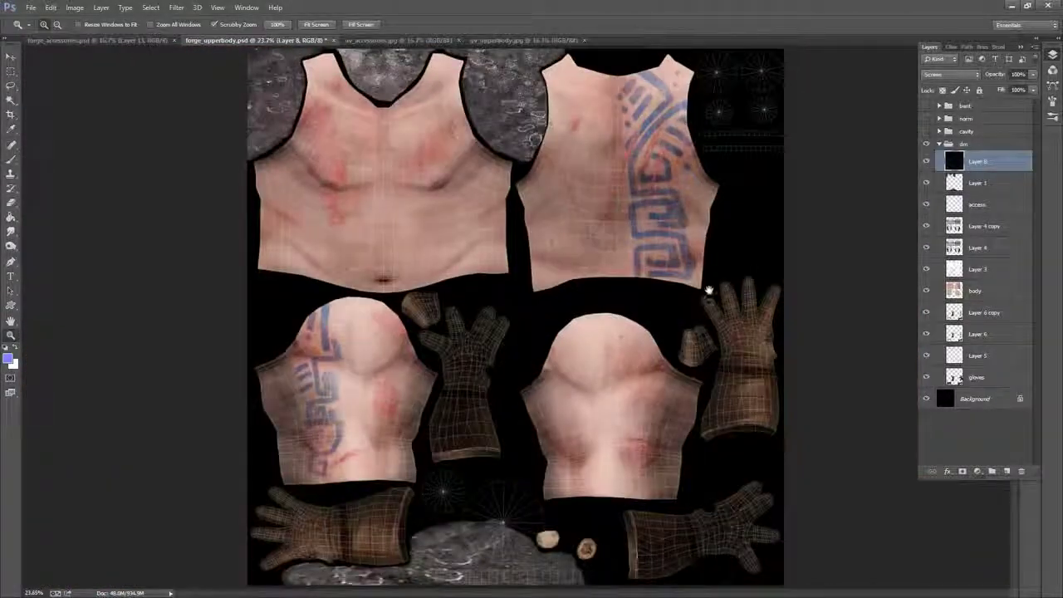
{"action": "left_click_drag", "start_coordinate": [539, 445], "coordinate": [712, 237]}
{"action": "left_click_drag", "start_coordinate": [742, 196], "coordinate": [678, 359]}
{"action": "scroll", "coordinate": [685, 314], "scroll_direction": "down", "scroll_amount": 3}
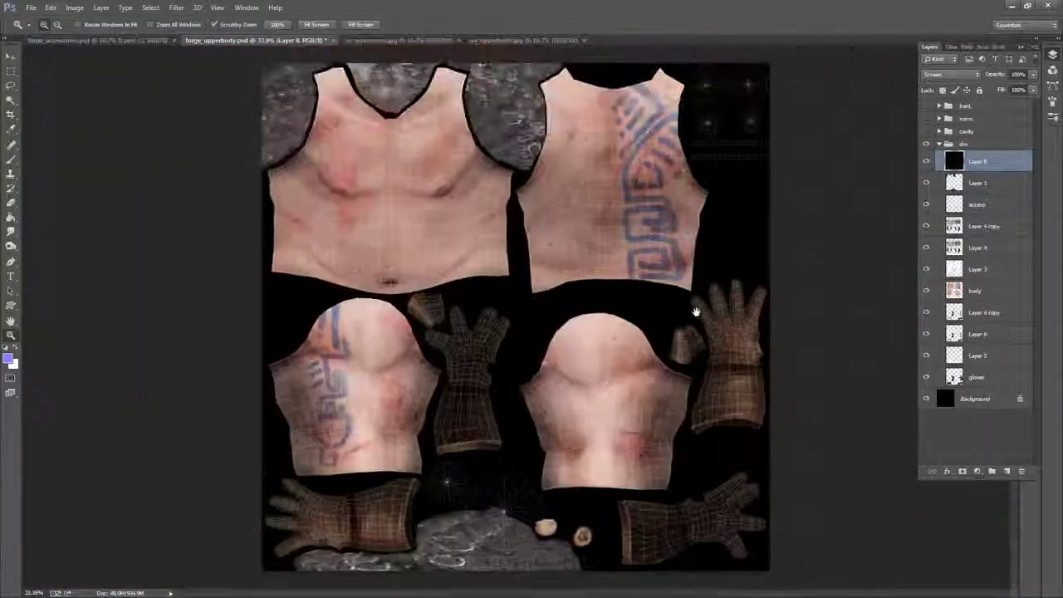
- Copy the entire uv_accessories.jpg image into forge_accessories.psd above Layer 13 and set the pasted layer's blend mode to Screen
{"action": "left_click", "coordinate": [100, 40]}
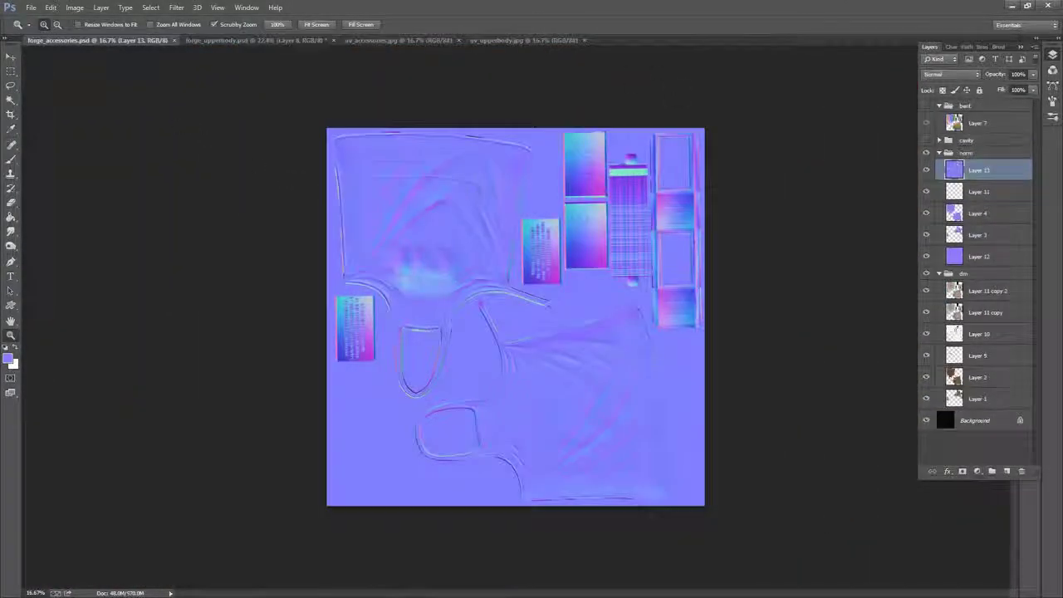
{"action": "left_click", "coordinate": [508, 40]}
{"action": "left_click", "coordinate": [399, 41]}
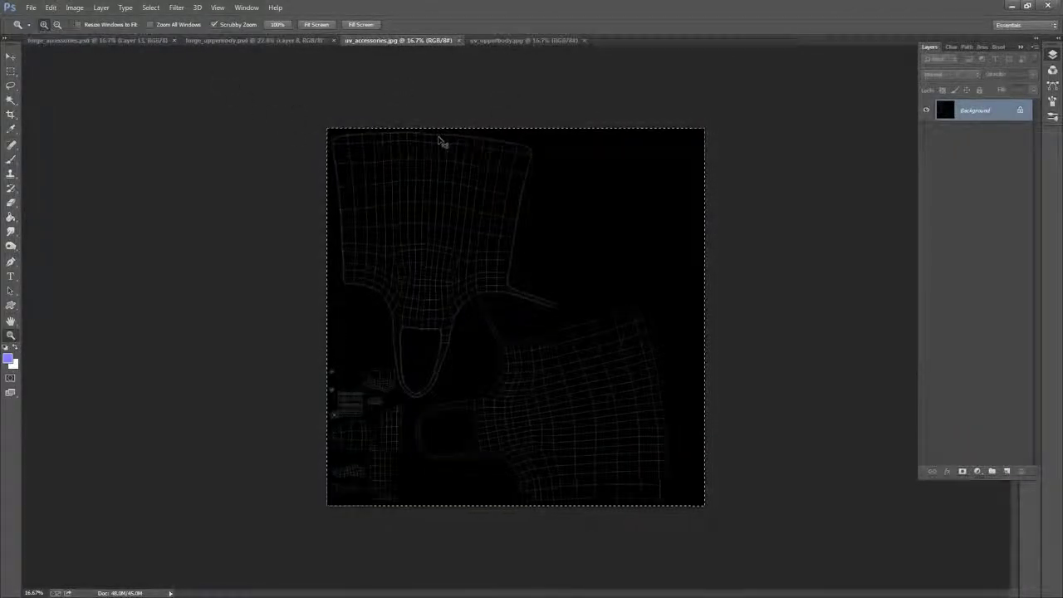
{"action": "left_click", "coordinate": [116, 40]}
{"action": "key", "text": "ctrl+v"}
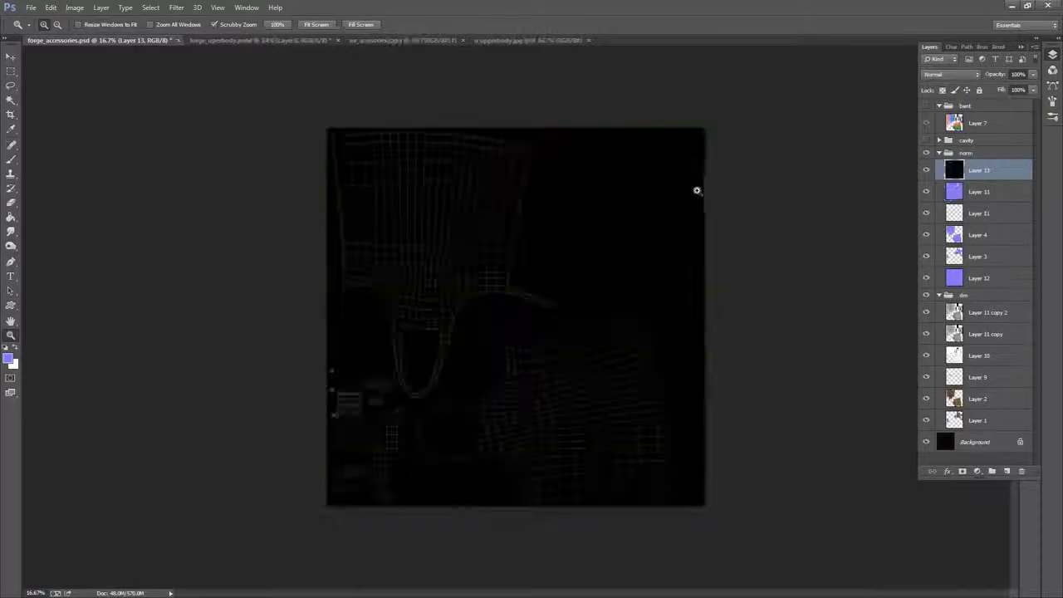
{"action": "left_click", "coordinate": [947, 74]}
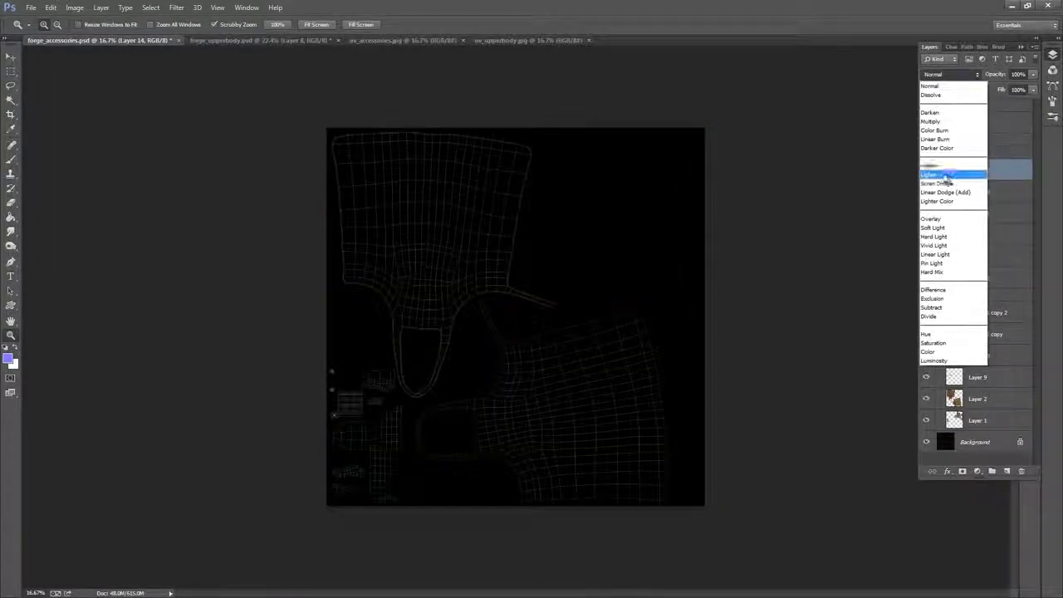
{"action": "left_click", "coordinate": [941, 163]}
- Examine the UV wireframe over the accessories normal map, especially the small islands beside the apron straps
{"action": "left_click_drag", "start_coordinate": [612, 276], "coordinate": [639, 276]}
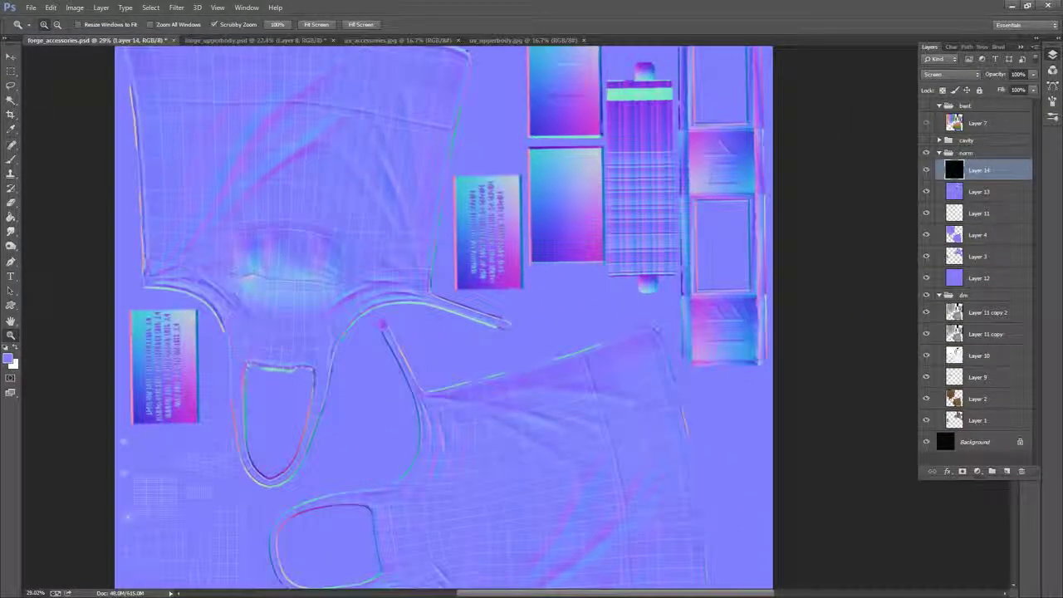
{"action": "left_click_drag", "start_coordinate": [532, 328], "coordinate": [699, 171]}
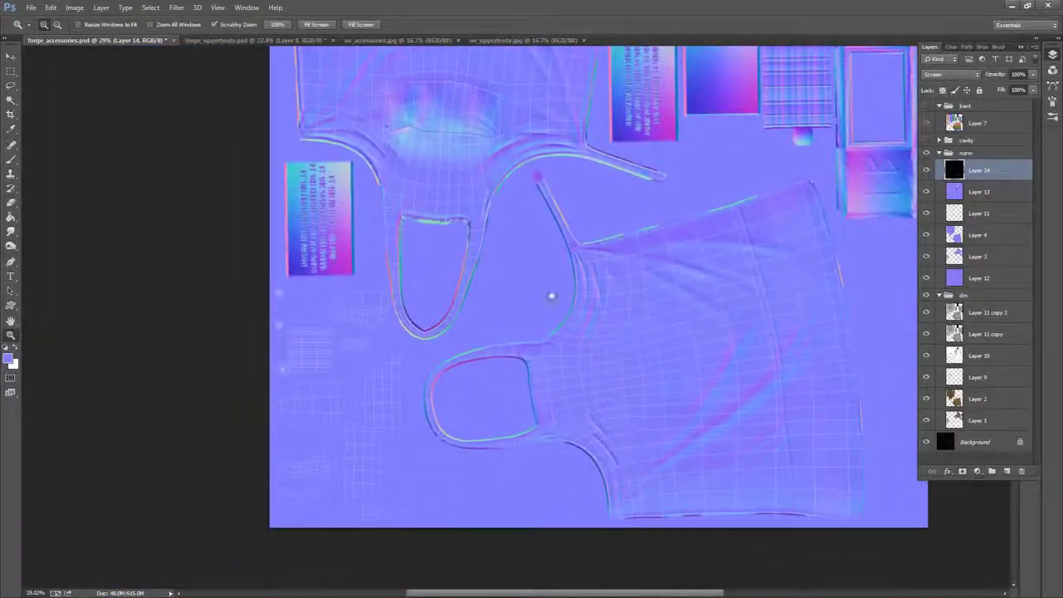
{"action": "left_click_drag", "start_coordinate": [490, 347], "coordinate": [527, 314]}
{"action": "left_click_drag", "start_coordinate": [598, 259], "coordinate": [588, 258]}
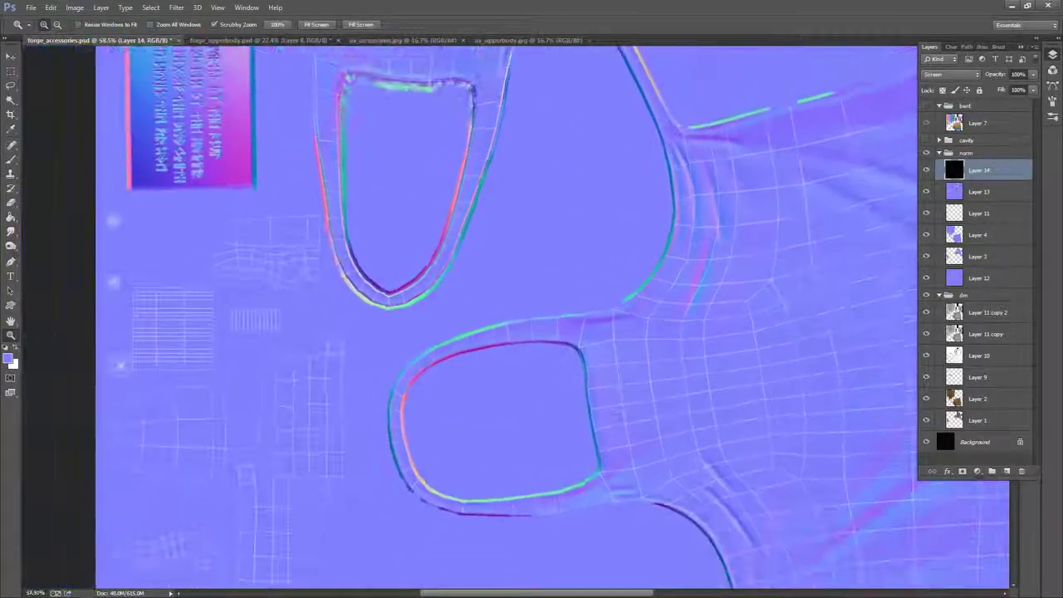
{"action": "left_click_drag", "start_coordinate": [693, 225], "coordinate": [628, 335]}
{"action": "left_click_drag", "start_coordinate": [678, 251], "coordinate": [791, 157]}
{"action": "left_click_drag", "start_coordinate": [609, 285], "coordinate": [648, 457]}
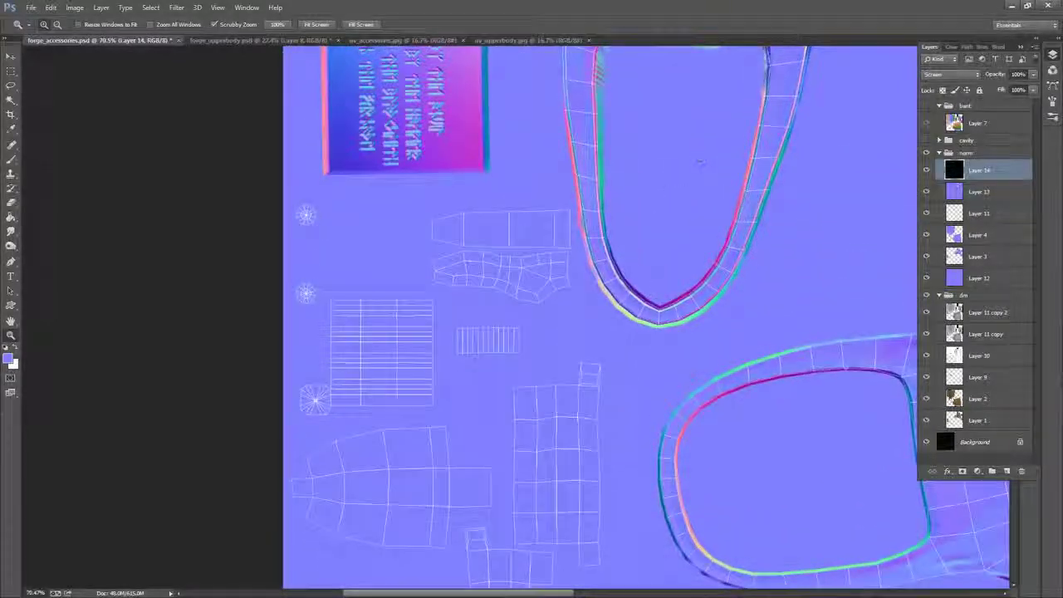
{"action": "left_click_drag", "start_coordinate": [677, 240], "coordinate": [705, 274]}
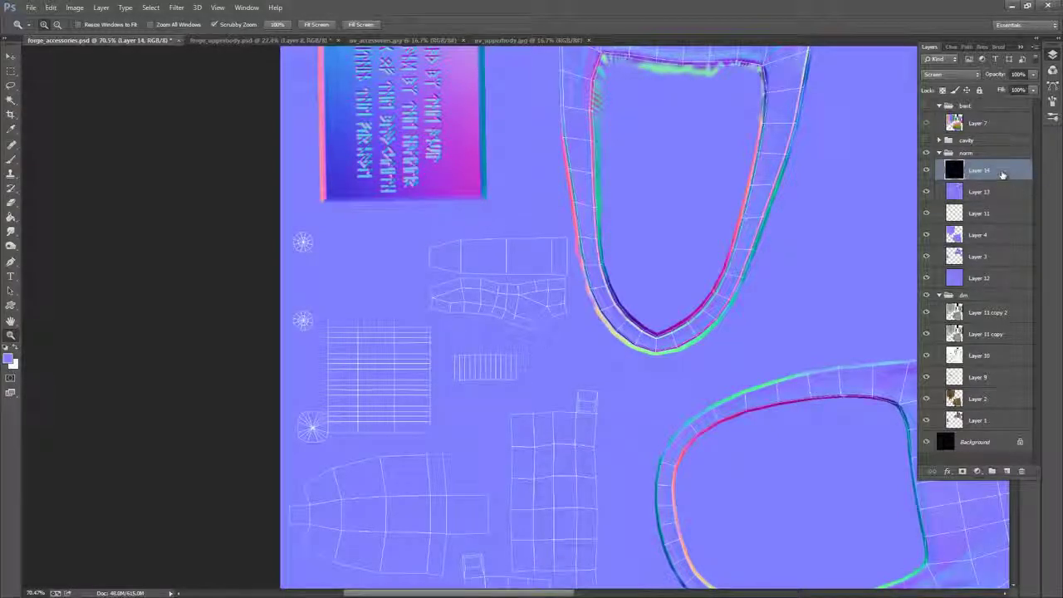
- Move the UV wireframe layer to the top of the dm group, then collapse and hide the norm group
{"action": "left_click_drag", "start_coordinate": [1003, 173], "coordinate": [989, 307]}
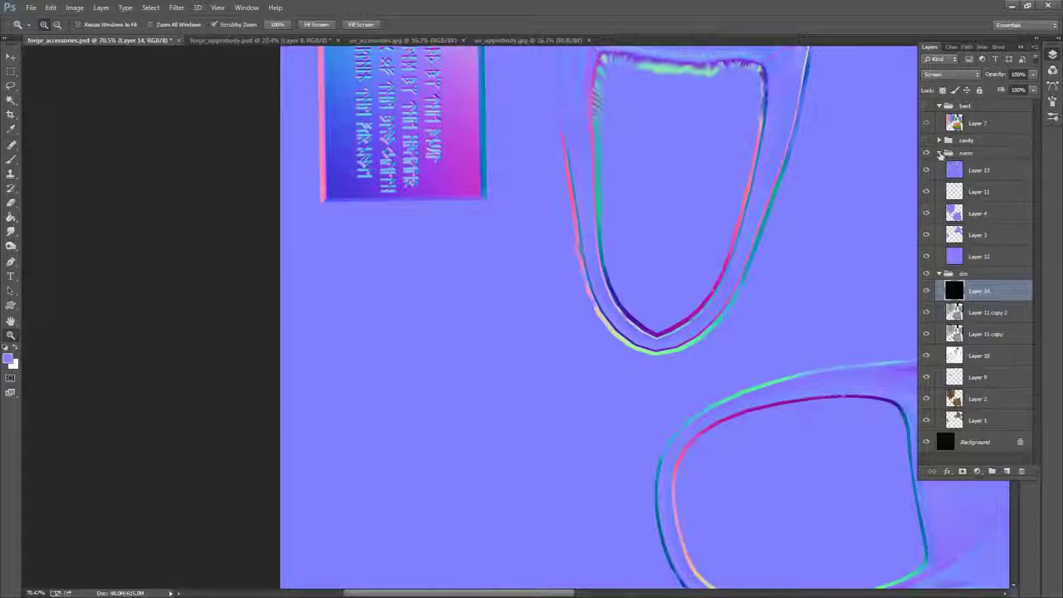
{"action": "left_click", "coordinate": [939, 153]}
{"action": "left_click", "coordinate": [926, 153]}
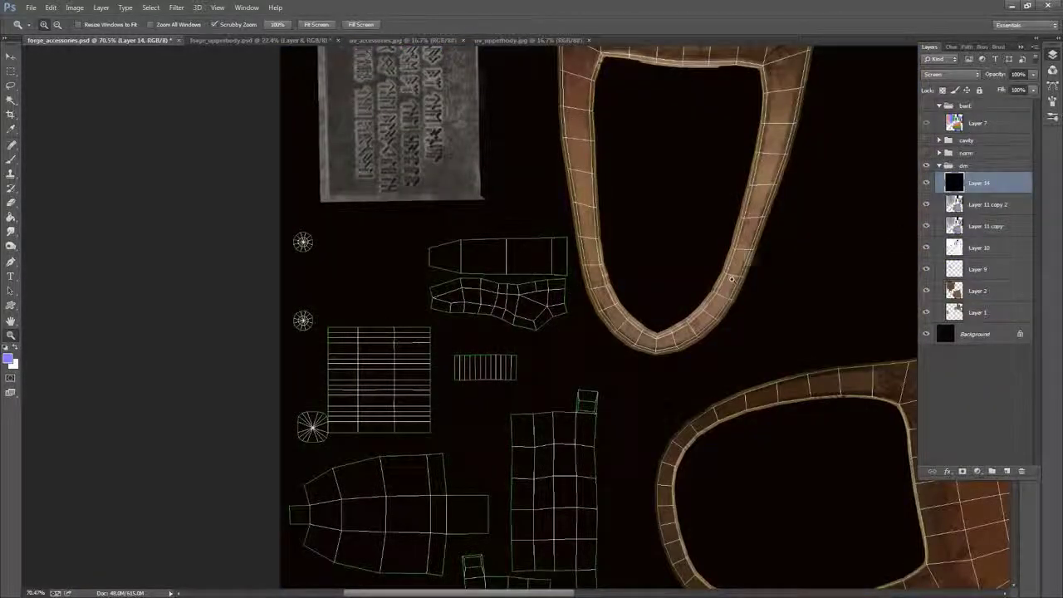
- Add a new empty layer directly above Layer 11 copy 2 in the dm group, beneath the UV wireframe
{"action": "left_click_drag", "start_coordinate": [765, 247], "coordinate": [716, 225]}
{"action": "left_click", "coordinate": [997, 204]}
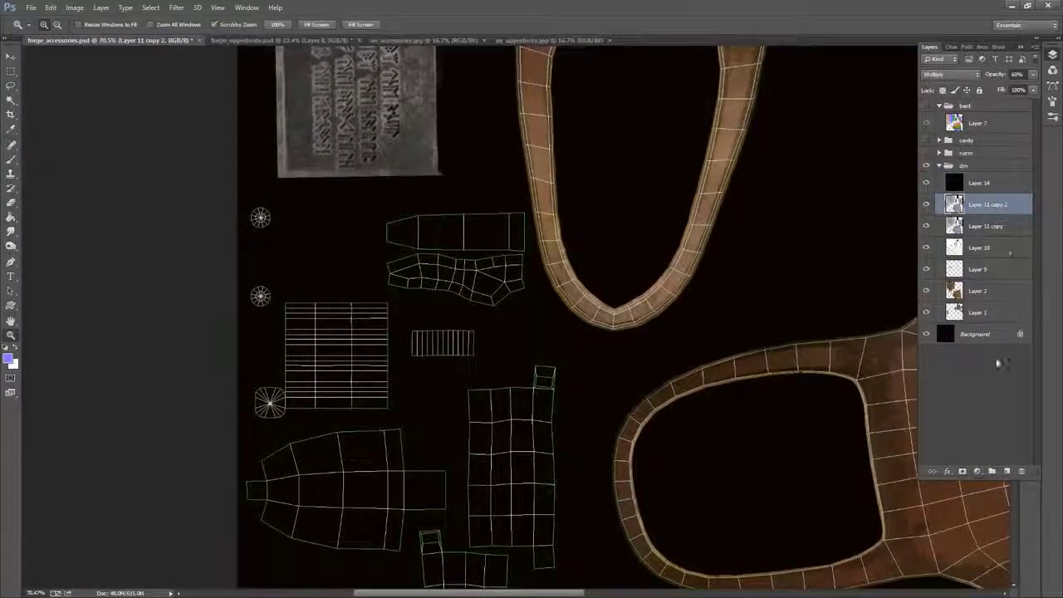
{"action": "left_click", "coordinate": [1006, 471]}
- Examine the untextured UV islands in the lower corner of the accessories diffuse map, beside the apron straps
{"action": "left_click_drag", "start_coordinate": [636, 303], "coordinate": [687, 230]}
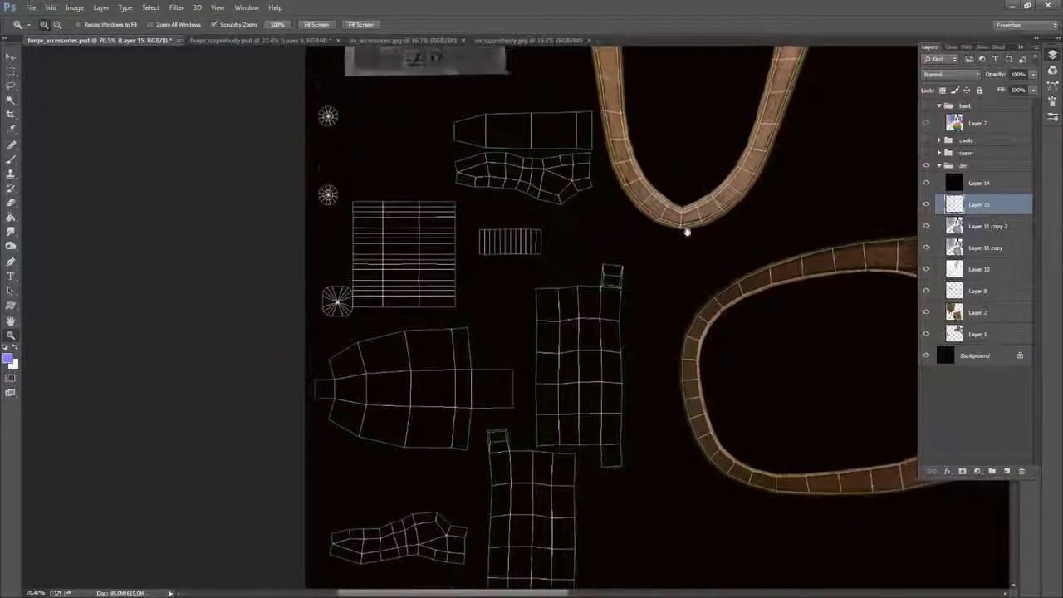
{"action": "left_click_drag", "start_coordinate": [674, 321], "coordinate": [707, 208]}
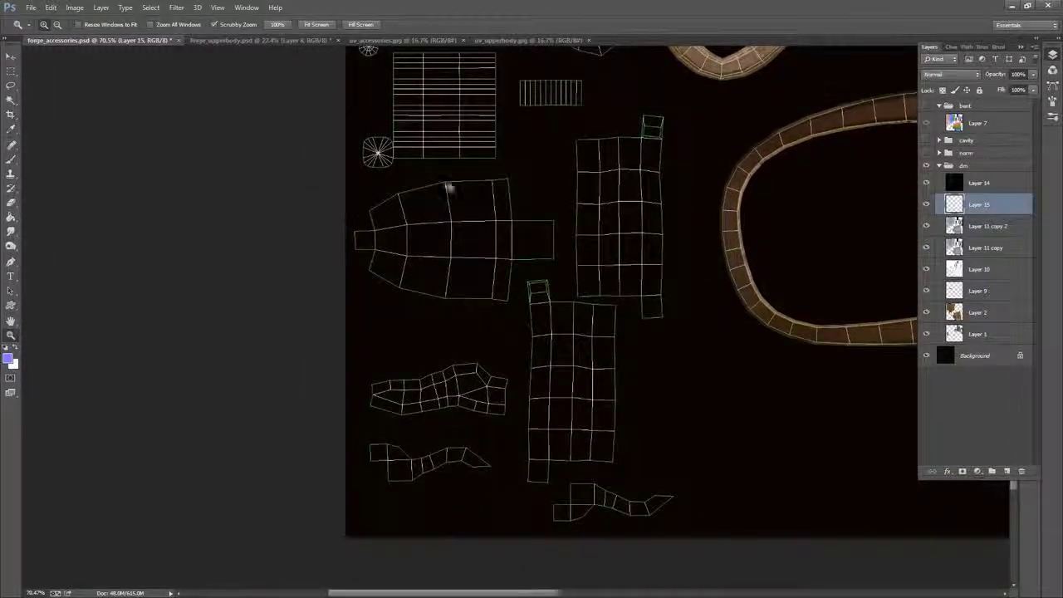
{"action": "left_click_drag", "start_coordinate": [583, 254], "coordinate": [578, 240]}
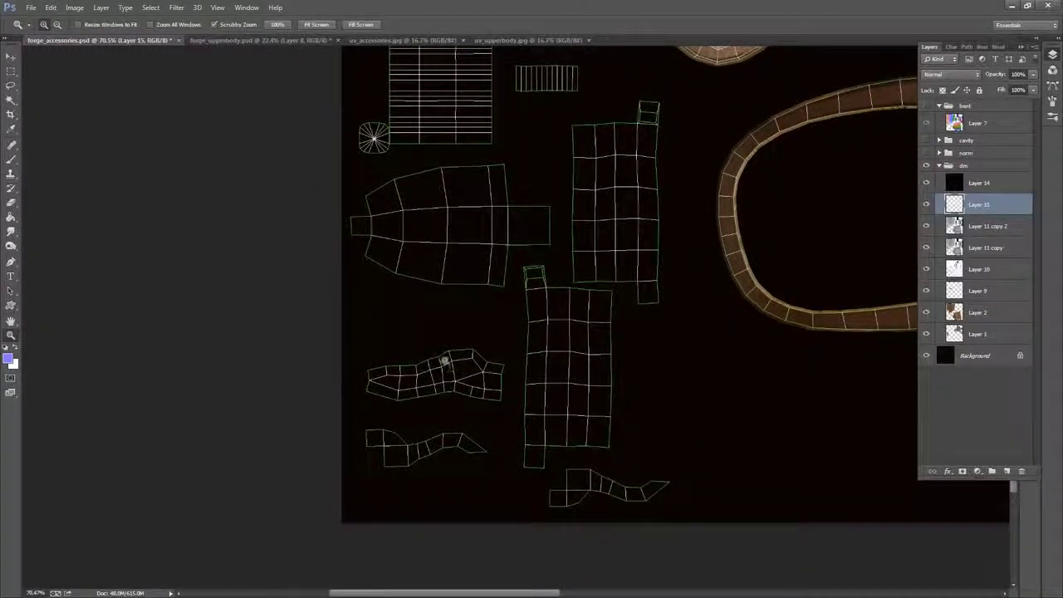
{"action": "left_click_drag", "start_coordinate": [565, 177], "coordinate": [562, 336]}
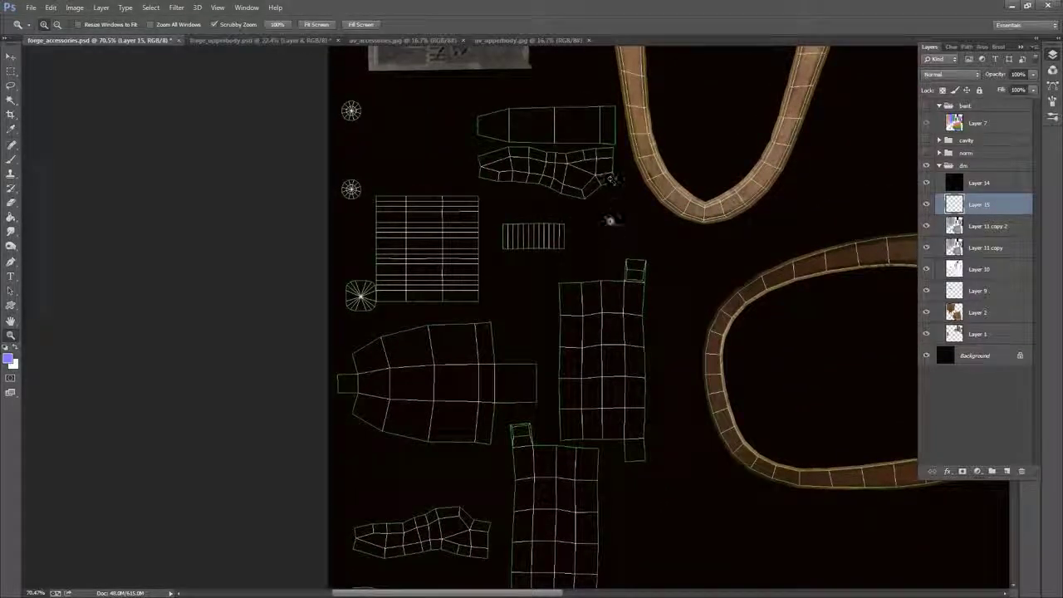
{"action": "left_click_drag", "start_coordinate": [610, 252], "coordinate": [609, 144]}
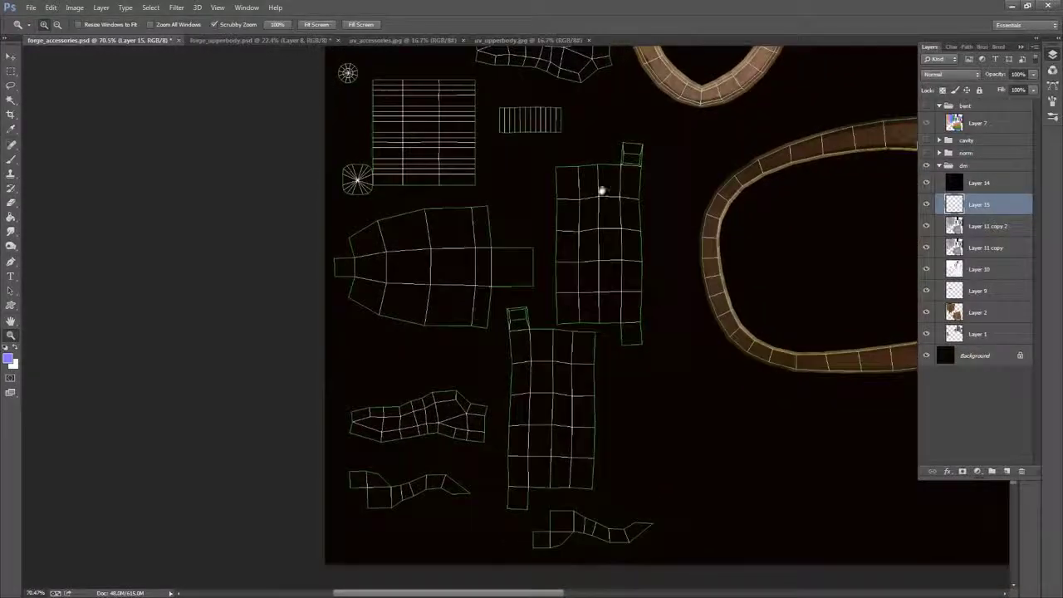
{"action": "left_click_drag", "start_coordinate": [635, 211], "coordinate": [599, 281]}
{"action": "scroll", "coordinate": [598, 281], "scroll_direction": "up", "scroll_amount": 1}
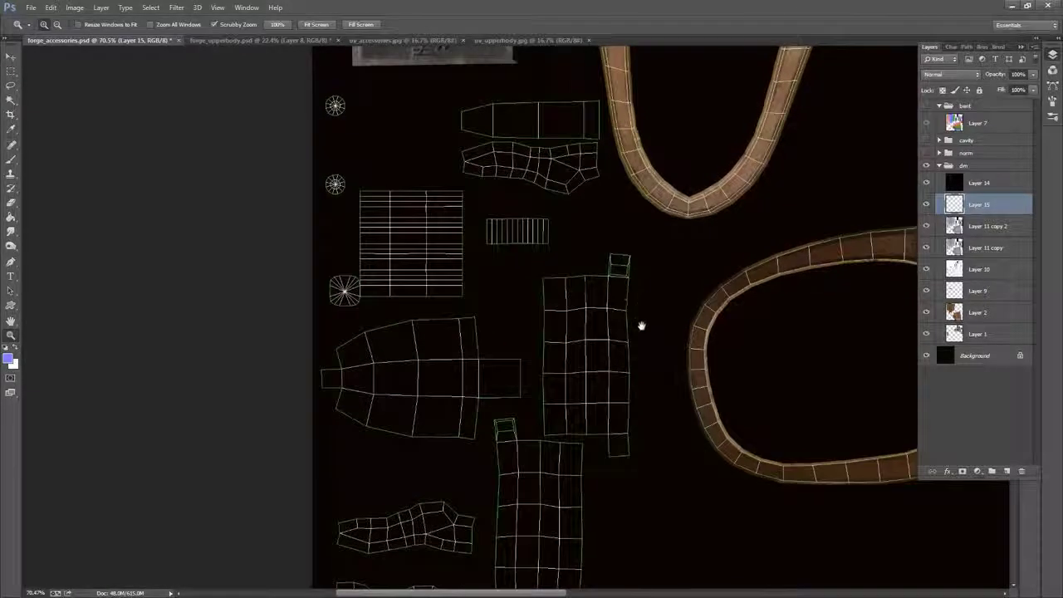
{"action": "scroll", "coordinate": [642, 315], "scroll_direction": "down", "scroll_amount": 3}
{"action": "left_click_drag", "start_coordinate": [641, 314], "coordinate": [633, 365]}
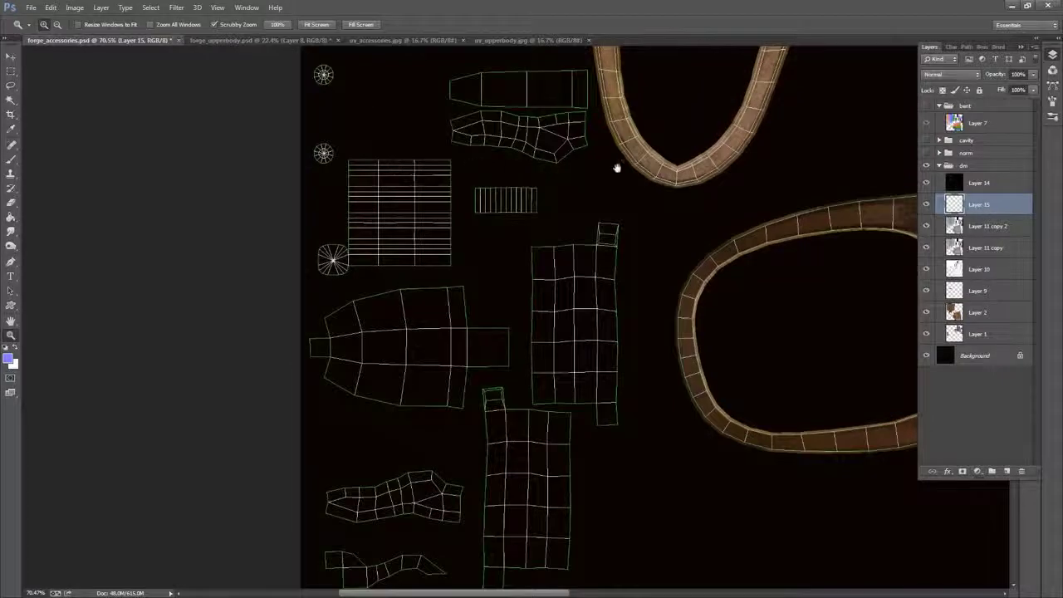
{"action": "left_click_drag", "start_coordinate": [617, 166], "coordinate": [595, 230]}
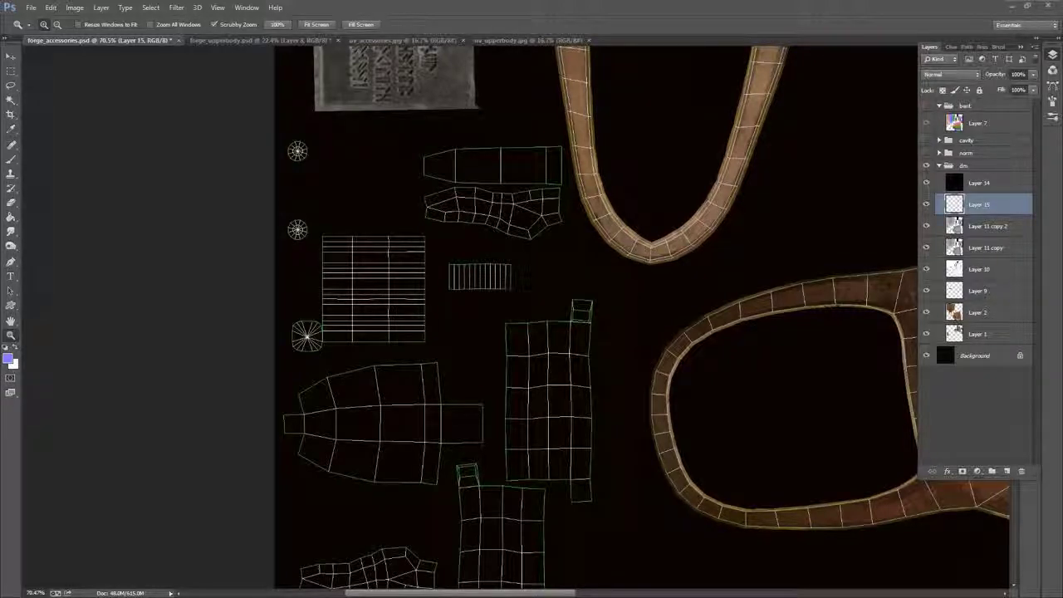
- Switch to the file browser and open the Wood folder inside the Textures resource folder
{"action": "left_click_drag", "start_coordinate": [2, 100], "coordinate": [412, 62]}
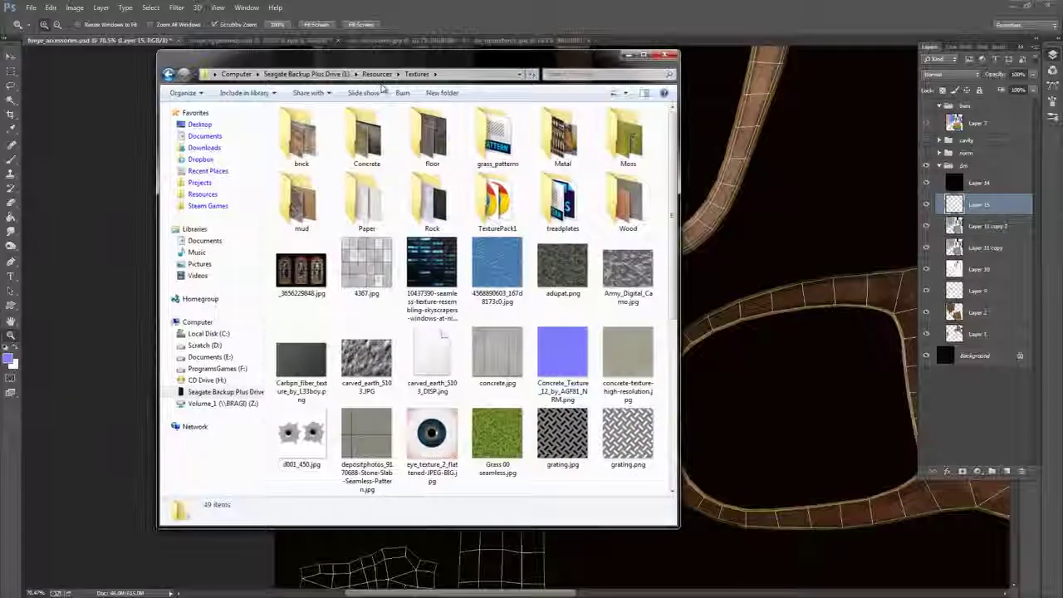
{"action": "left_click", "coordinate": [515, 203]}
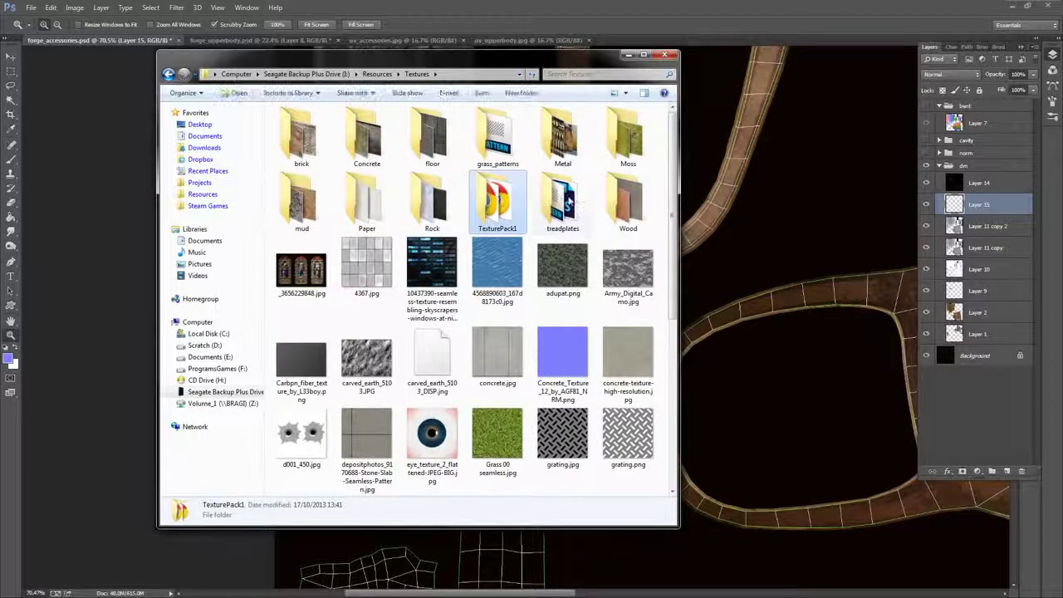
{"action": "left_click", "coordinate": [573, 154]}
{"action": "double_click", "coordinate": [628, 203]}
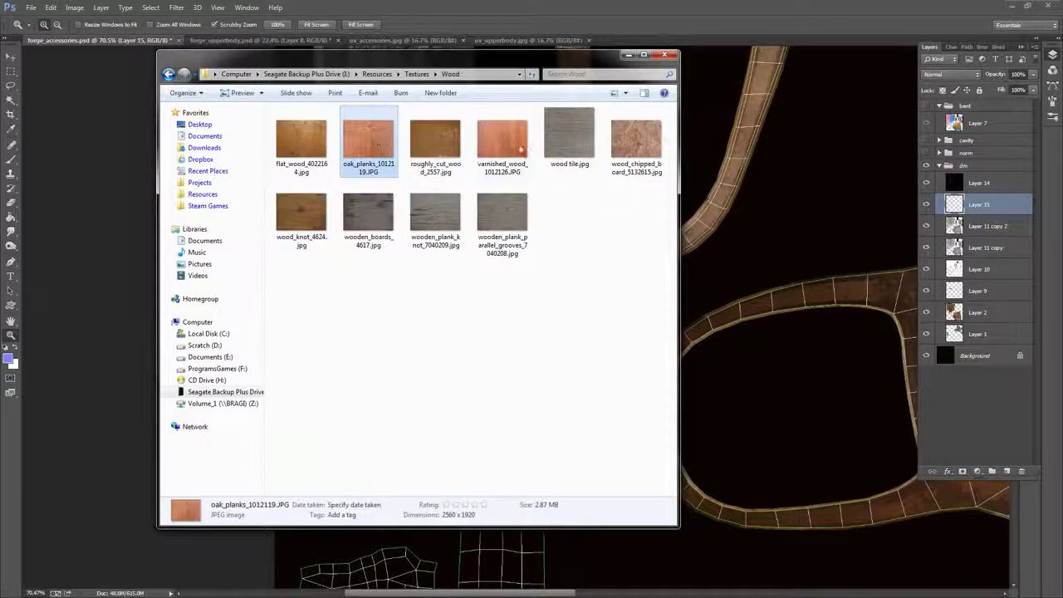
- Preview flat_wood_4022164.jpg from the Wood folder, close the preview, and open the image as its own document in Photoshop
{"action": "left_click", "coordinate": [511, 147]}
{"action": "left_click", "coordinate": [308, 146]}
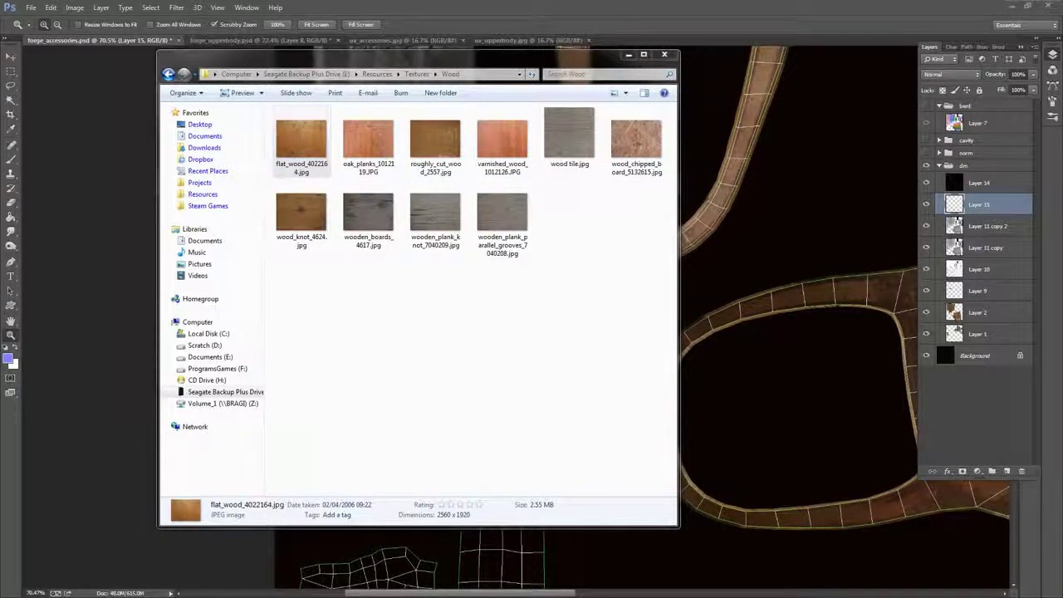
{"action": "left_click_drag", "start_coordinate": [0, 124], "coordinate": [627, 63]}
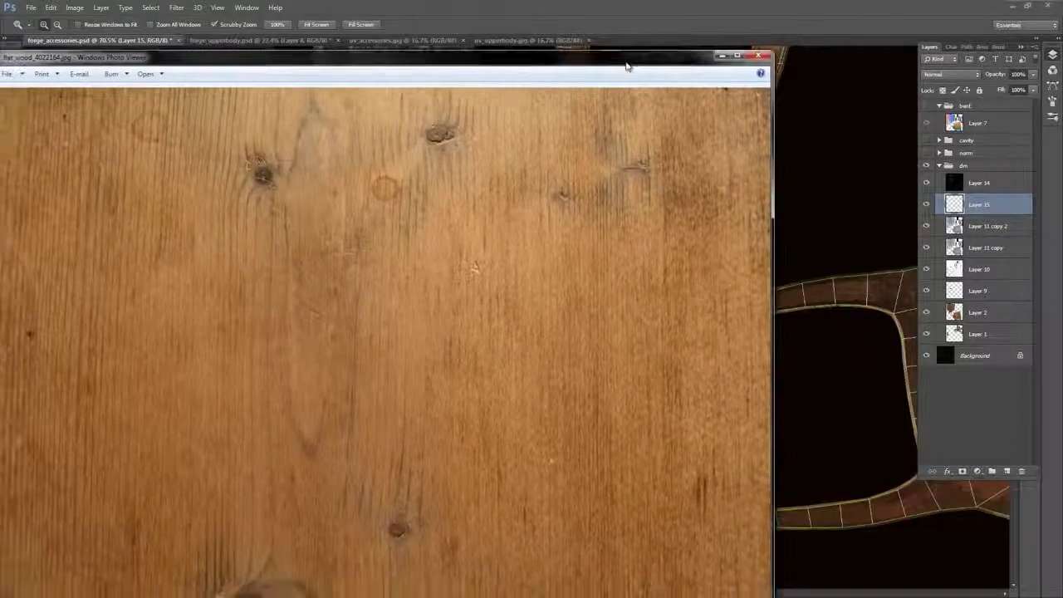
{"action": "left_click", "coordinate": [760, 55]}
{"action": "left_click_drag", "start_coordinate": [330, 150], "coordinate": [699, 34]}
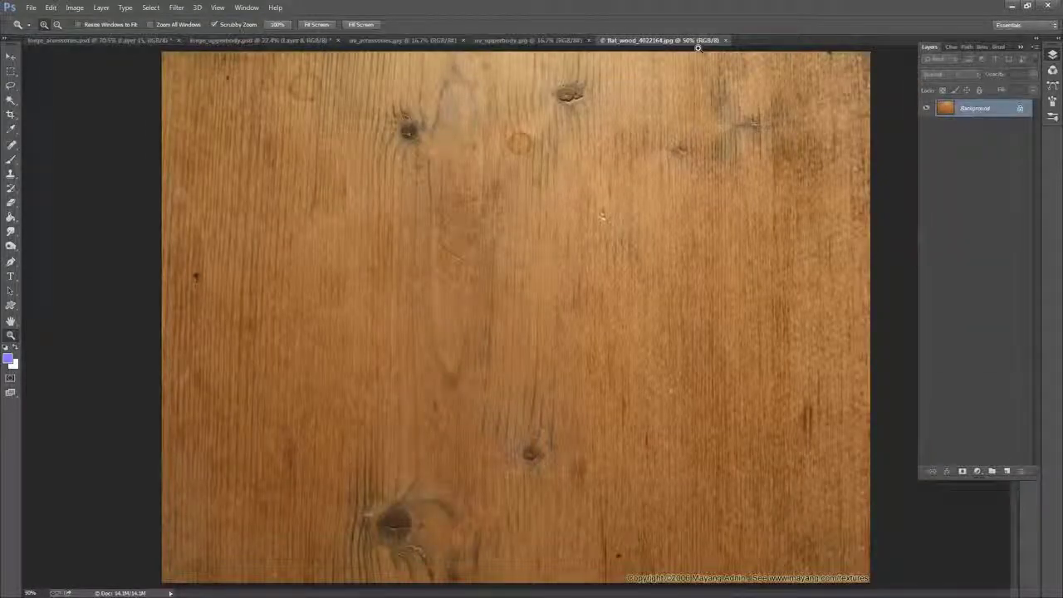
- Copy the entire flat wood image and paste it into forge_accessories.psd beneath the UV wireframe
{"action": "key", "text": "ctrl+a"}
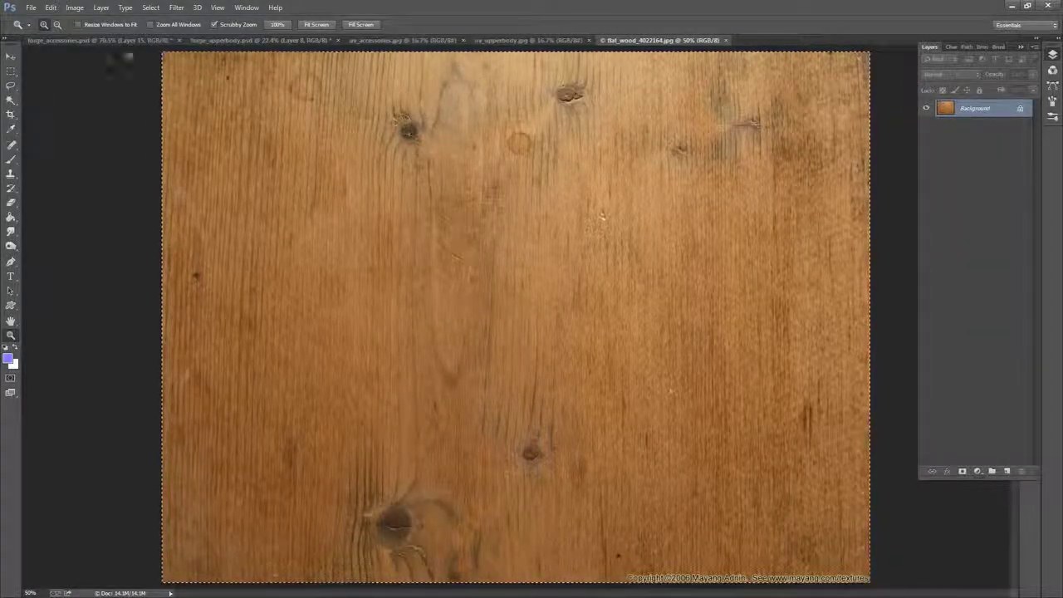
{"action": "left_click", "coordinate": [97, 40]}
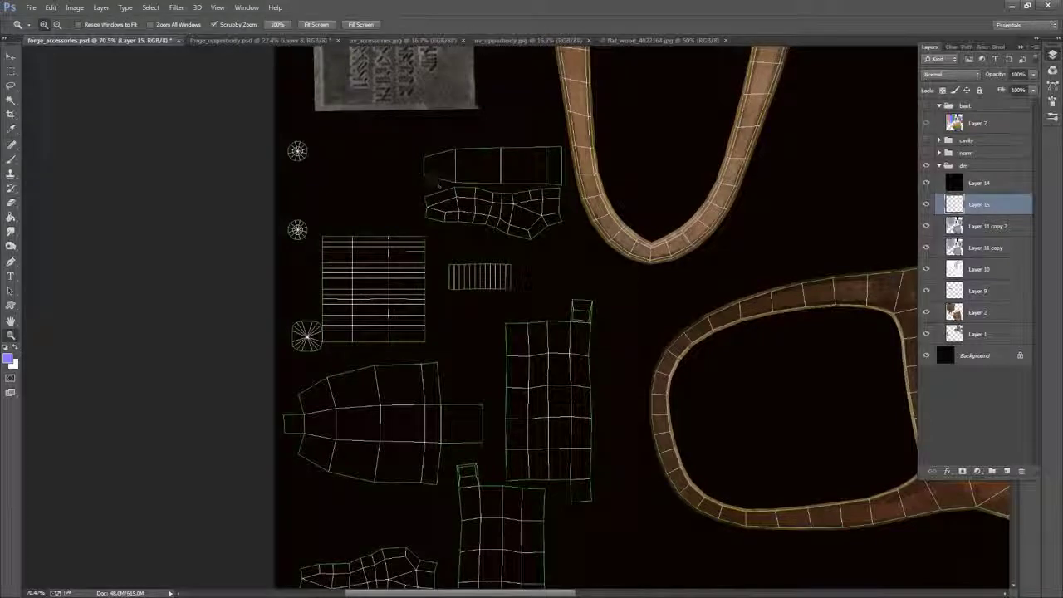
{"action": "key", "text": "ctrl+v"}
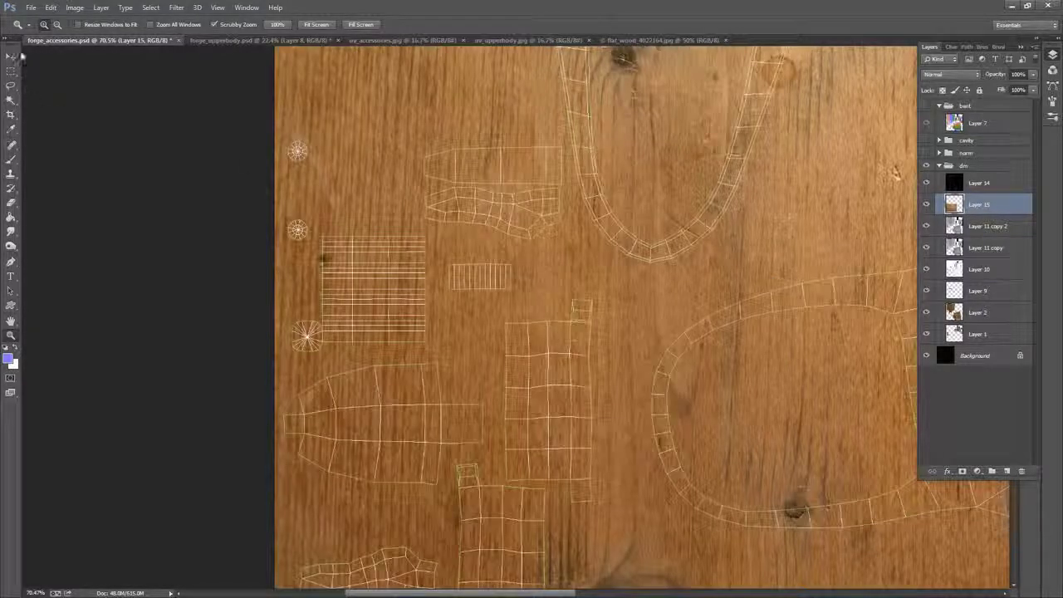
- Scale the pasted wood to about 24.4%, rotate it -90 degrees, and place it over the striped rectangular UV island
{"action": "left_click", "coordinate": [16, 54]}
{"action": "left_click_drag", "start_coordinate": [771, 163], "coordinate": [655, 362]}
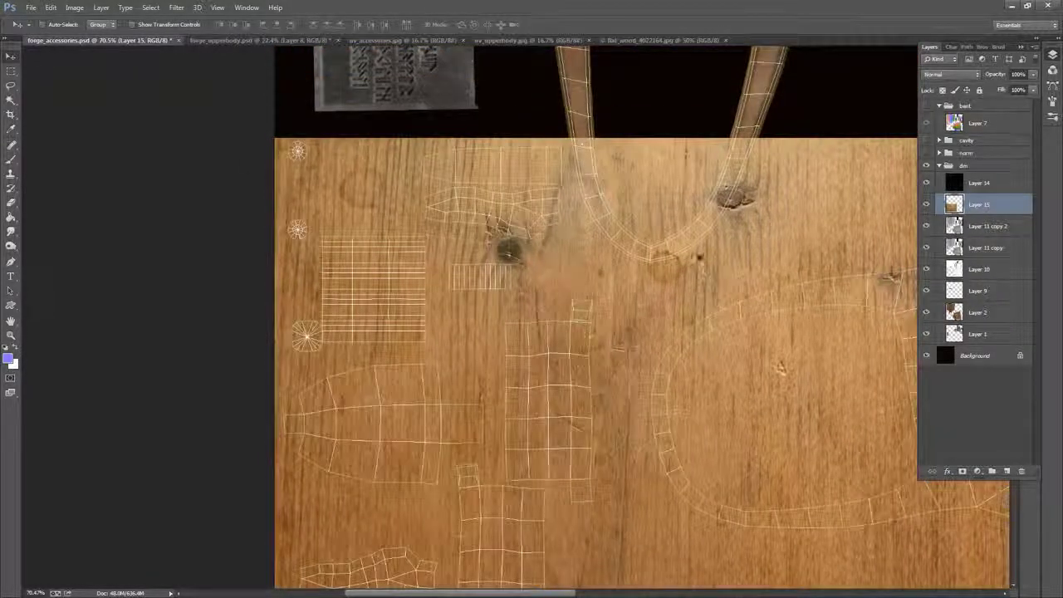
{"action": "key", "text": "ctrl+t"}
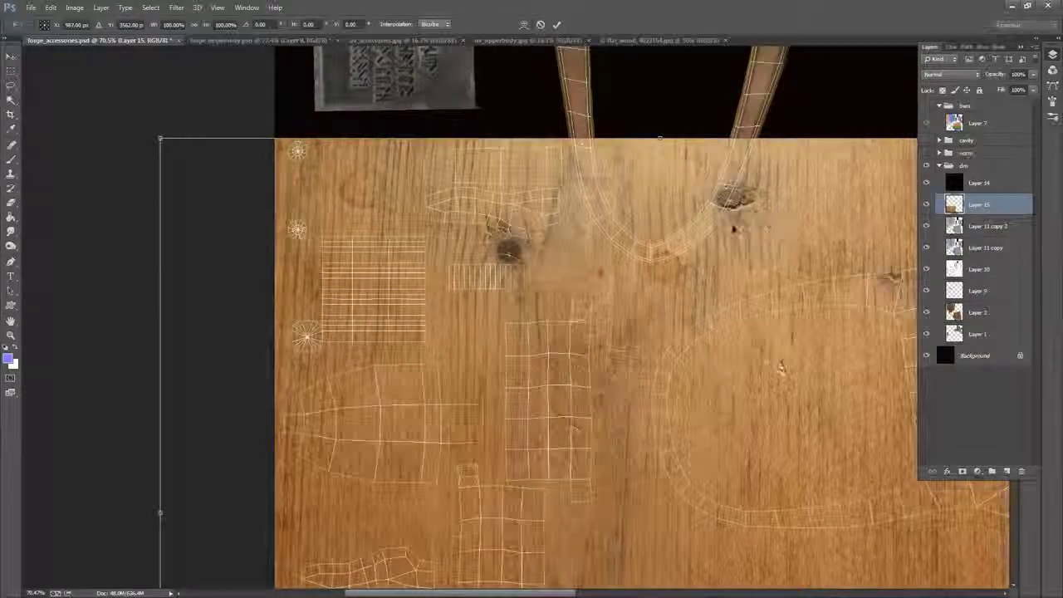
{"action": "left_click_drag", "start_coordinate": [785, 208], "coordinate": [595, 218]}
{"action": "left_click_drag", "start_coordinate": [829, 187], "coordinate": [623, 199]}
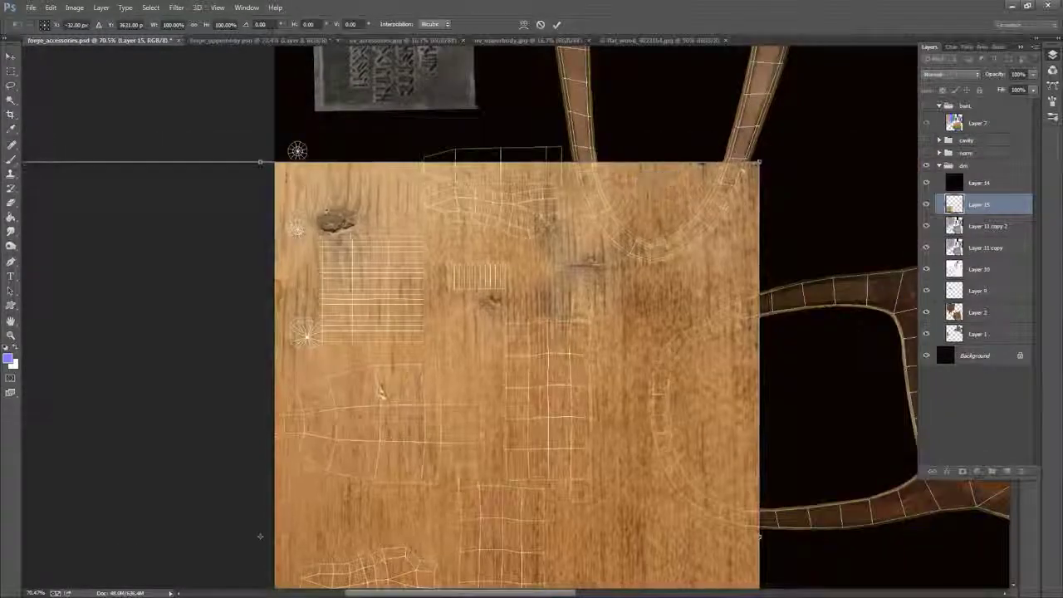
{"action": "left_click_drag", "start_coordinate": [759, 163], "coordinate": [411, 271]}
{"action": "left_click_drag", "start_coordinate": [329, 407], "coordinate": [381, 319]}
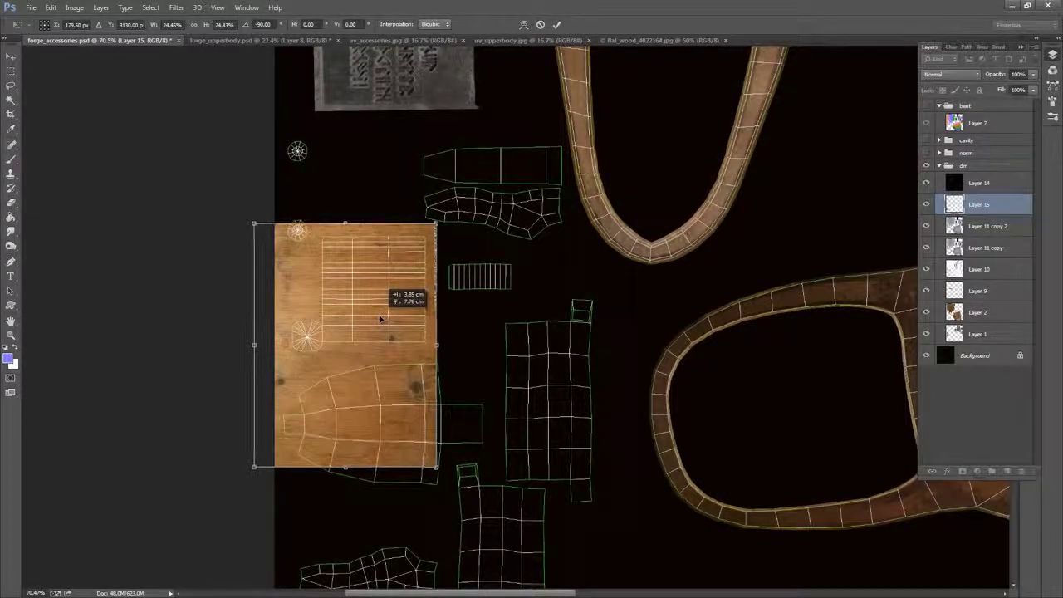
- Shrink the wood to just cover the striped rectangular island and the round island at its lower corner, then apply the transform
{"action": "left_click_drag", "start_coordinate": [254, 467], "coordinate": [293, 351]}
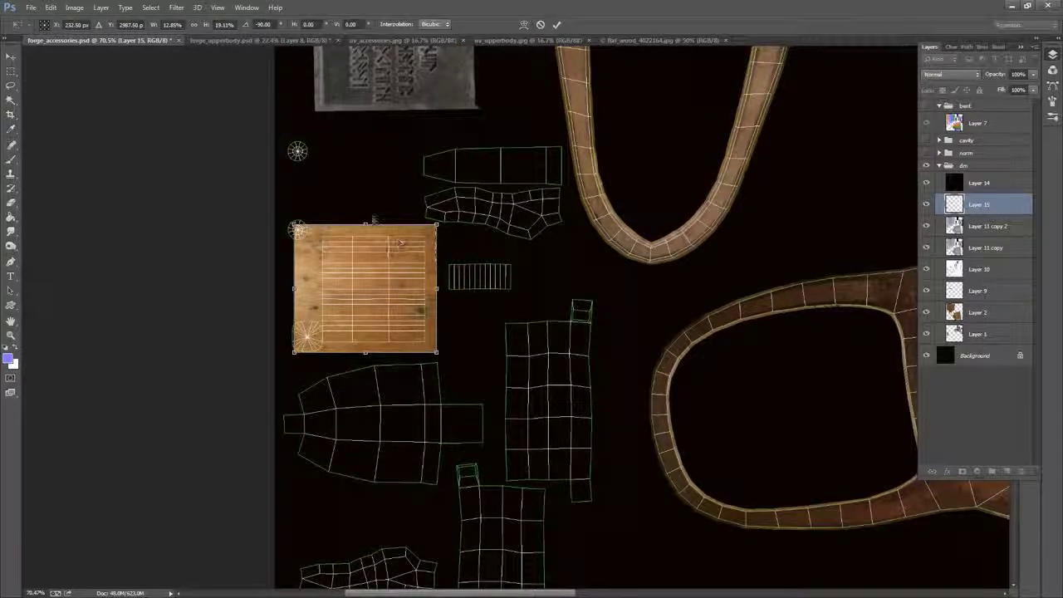
{"action": "left_click_drag", "start_coordinate": [366, 225], "coordinate": [364, 231]}
{"action": "left_click_drag", "start_coordinate": [294, 289], "coordinate": [285, 293]}
{"action": "left_click", "coordinate": [556, 25]}
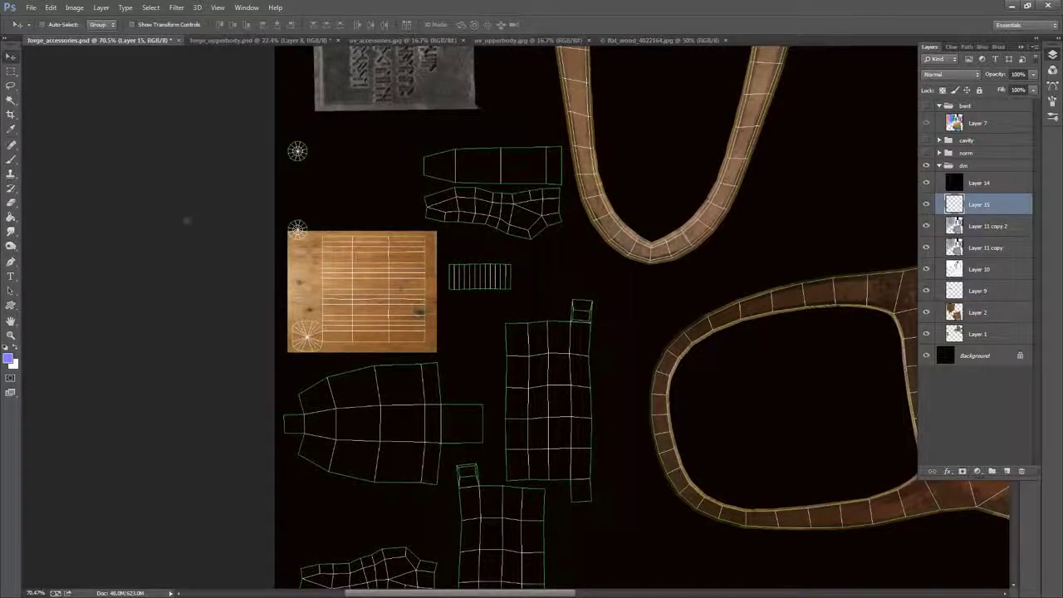
- Erase the excess wood around the small round UV island at the upper corner of the wood patch
{"action": "key", "text": "z"}
{"action": "left_click_drag", "start_coordinate": [466, 234], "coordinate": [558, 187]}
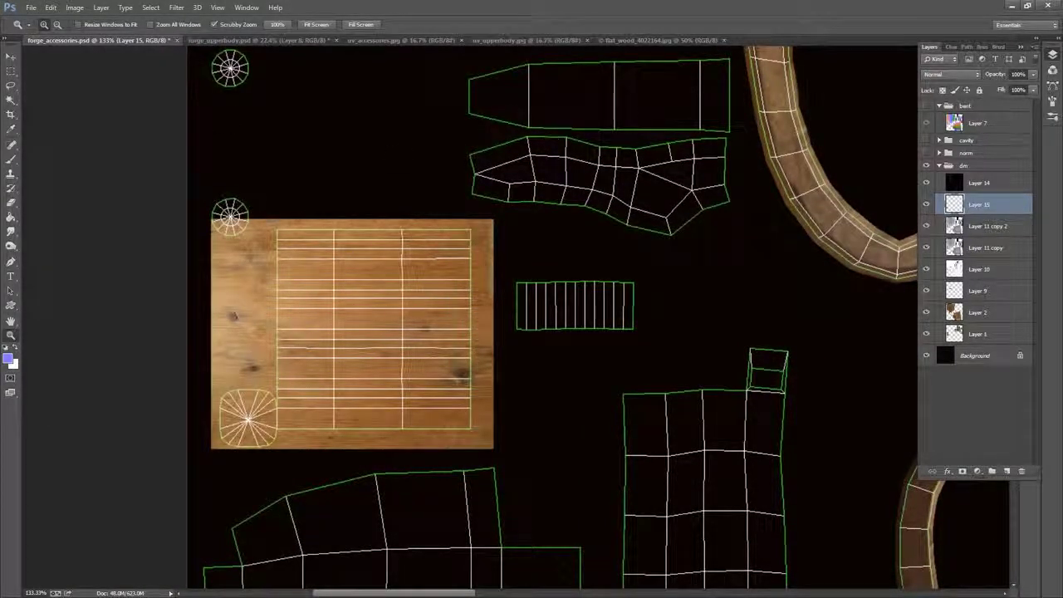
{"action": "mouse_move", "coordinate": [257, 203]}
{"action": "left_mouse_down"}
{"action": "mouse_move", "coordinate": [246, 228]}
{"action": "mouse_move", "coordinate": [254, 216]}
{"action": "mouse_move", "coordinate": [266, 221]}
{"action": "mouse_move", "coordinate": [212, 259]}
{"action": "left_mouse_up"}
{"action": "mouse_move", "coordinate": [232, 220]}
{"action": "left_mouse_down"}
{"action": "mouse_move", "coordinate": [220, 197]}
{"action": "mouse_move", "coordinate": [218, 255]}
{"action": "mouse_move", "coordinate": [221, 235]}
{"action": "mouse_move", "coordinate": [257, 219]}
{"action": "mouse_move", "coordinate": [253, 327]}
{"action": "mouse_move", "coordinate": [224, 319]}
{"action": "mouse_move", "coordinate": [238, 338]}
{"action": "mouse_move", "coordinate": [259, 220]}
{"action": "left_mouse_up"}
- Check the remaining untextured islands, then return to the Textures folder in the file browser and open its Metal folder
{"action": "key", "text": "space"}
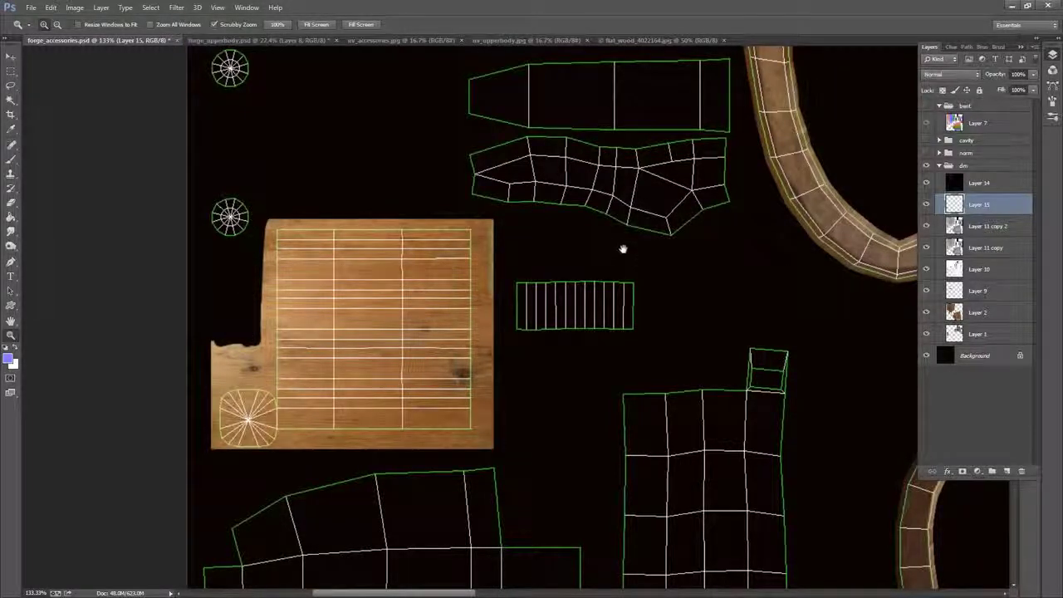
{"action": "left_click_drag", "start_coordinate": [631, 294], "coordinate": [639, 263]}
{"action": "left_click_drag", "start_coordinate": [639, 320], "coordinate": [675, 331]}
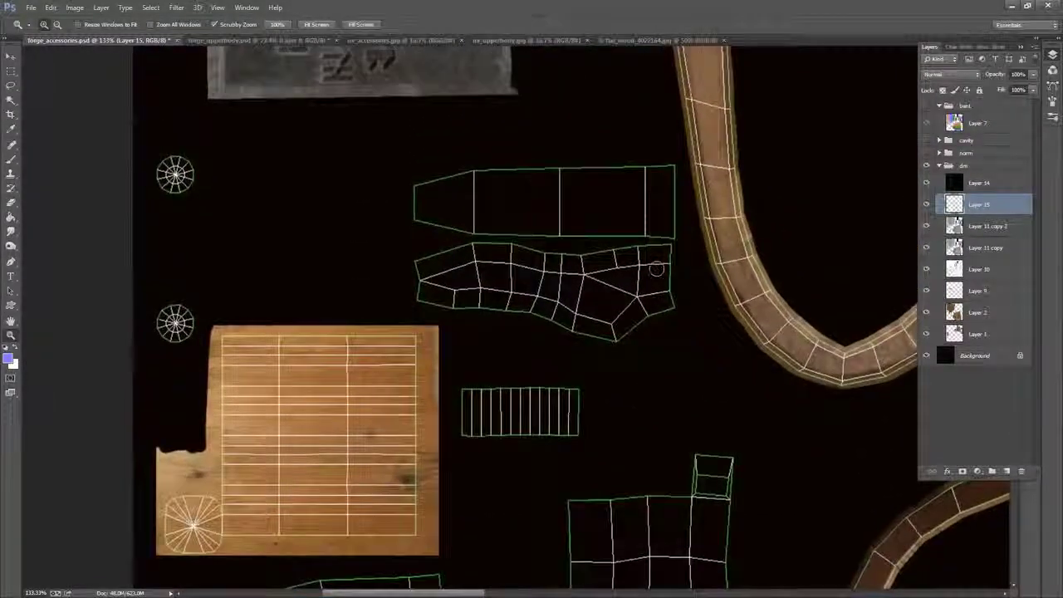
{"action": "left_click_drag", "start_coordinate": [673, 264], "coordinate": [674, 100]}
{"action": "left_click_drag", "start_coordinate": [660, 291], "coordinate": [651, 152]}
{"action": "left_click_drag", "start_coordinate": [660, 233], "coordinate": [664, 449]}
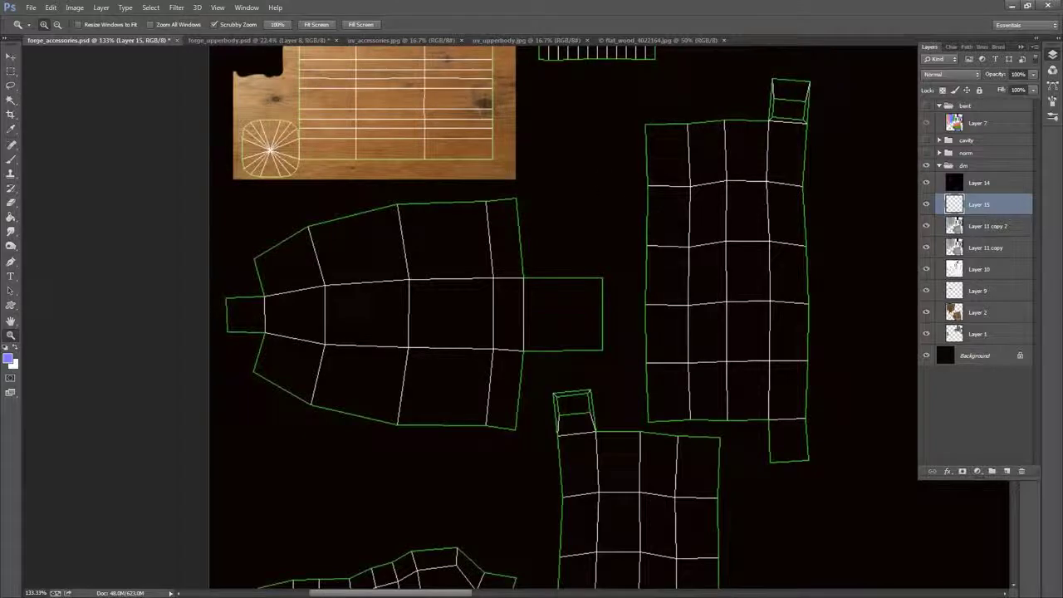
{"action": "key", "text": "alt+Tab"}
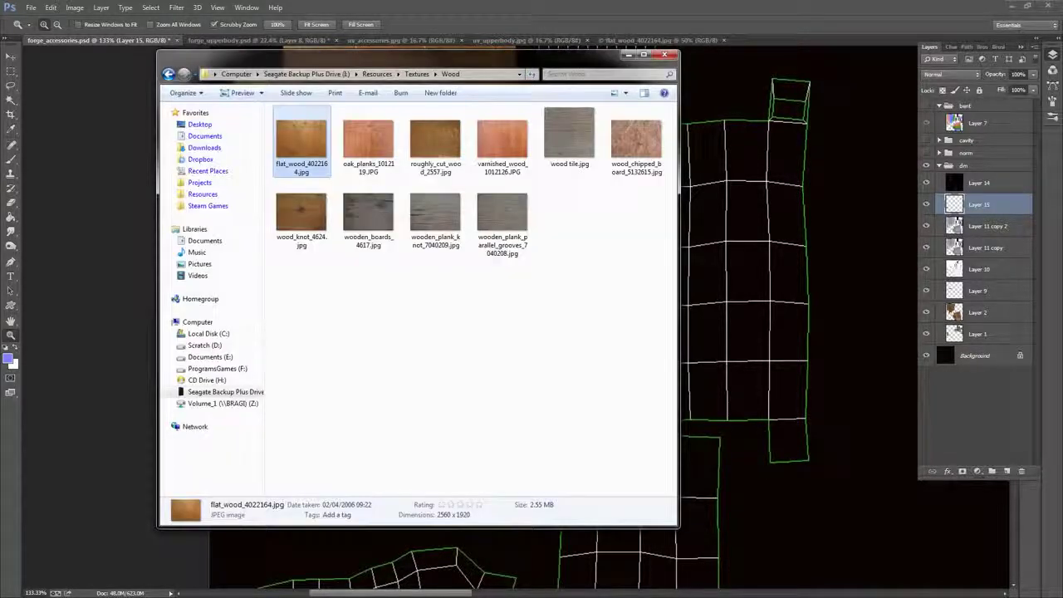
{"action": "key", "text": "BackSpace"}
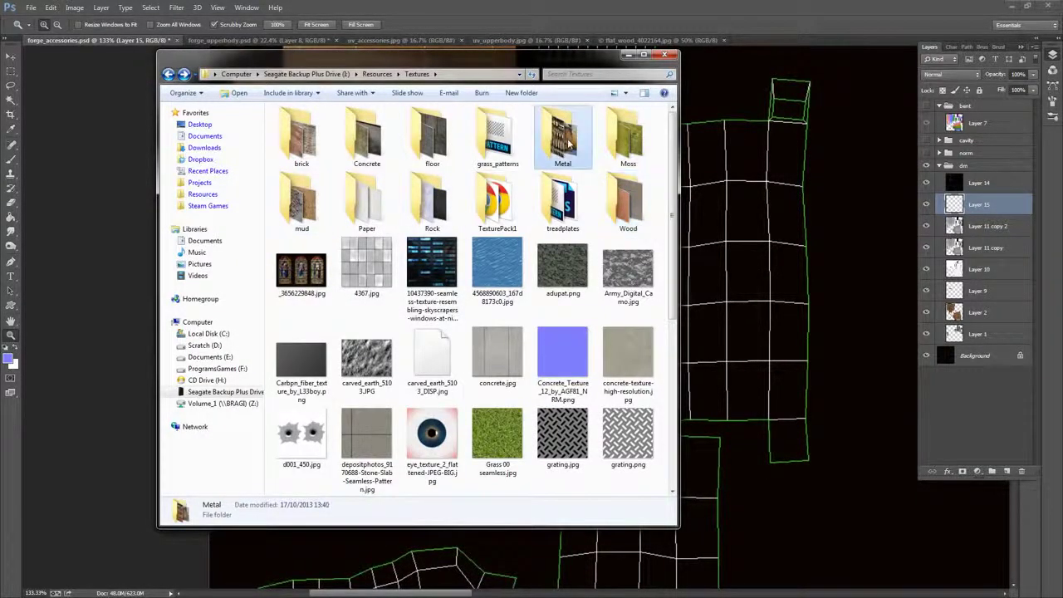
{"action": "double_click", "coordinate": [569, 143]}
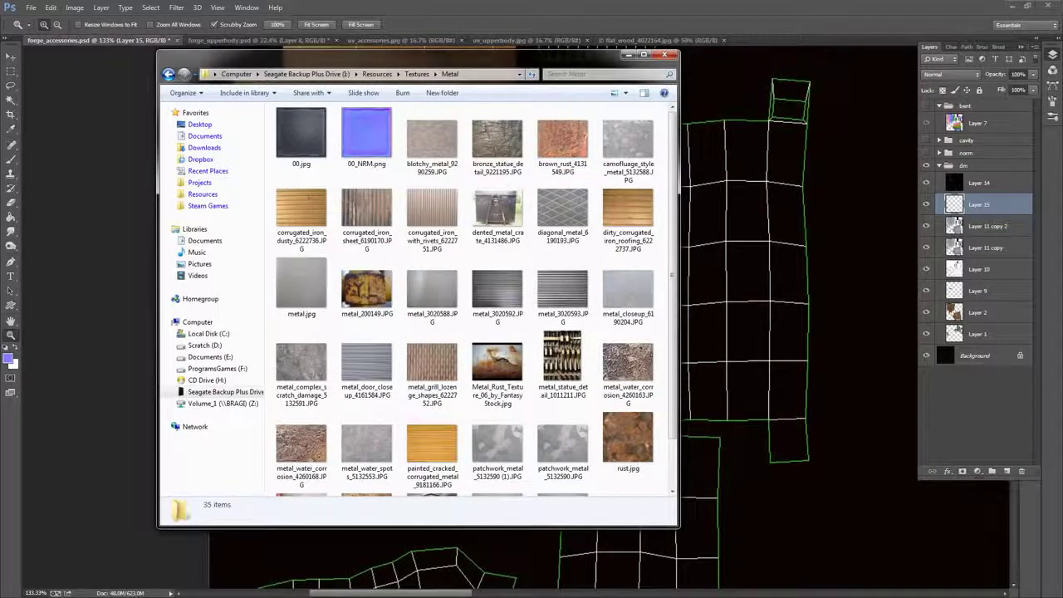
- Preview bronze_statue_detail_9221195.JPG and open it as a separate document in Photoshop
{"action": "double_click", "coordinate": [496, 142]}
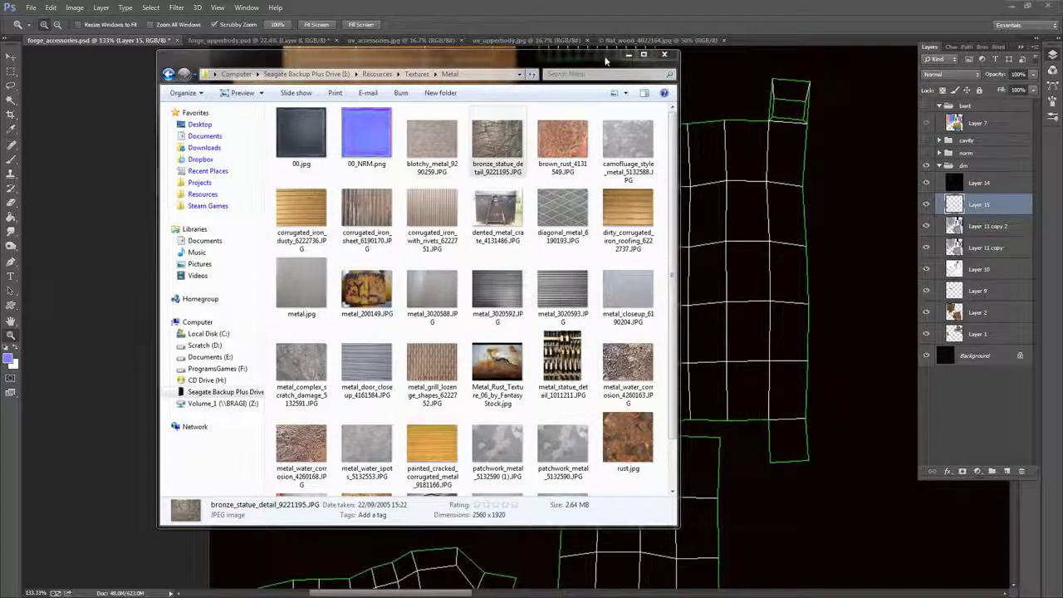
{"action": "left_click_drag", "start_coordinate": [606, 61], "coordinate": [612, 61]}
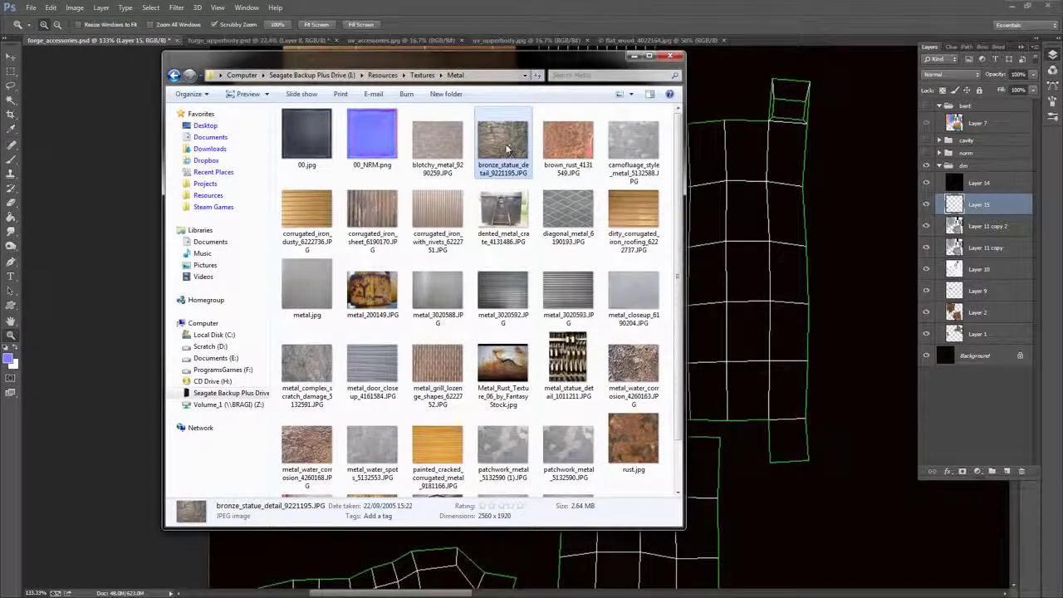
{"action": "left_click_drag", "start_coordinate": [507, 148], "coordinate": [754, 41]}
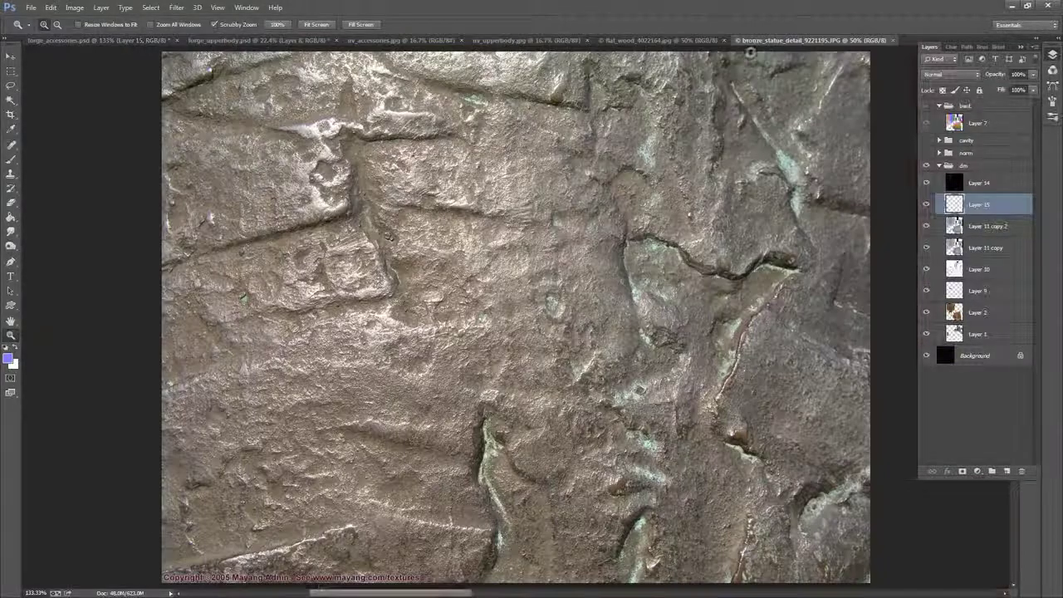
- Copy a large rectangular area from the middle of the bronze image and paste it into forge_accessories.psd as a new layer
{"action": "left_click", "coordinate": [11, 71]}
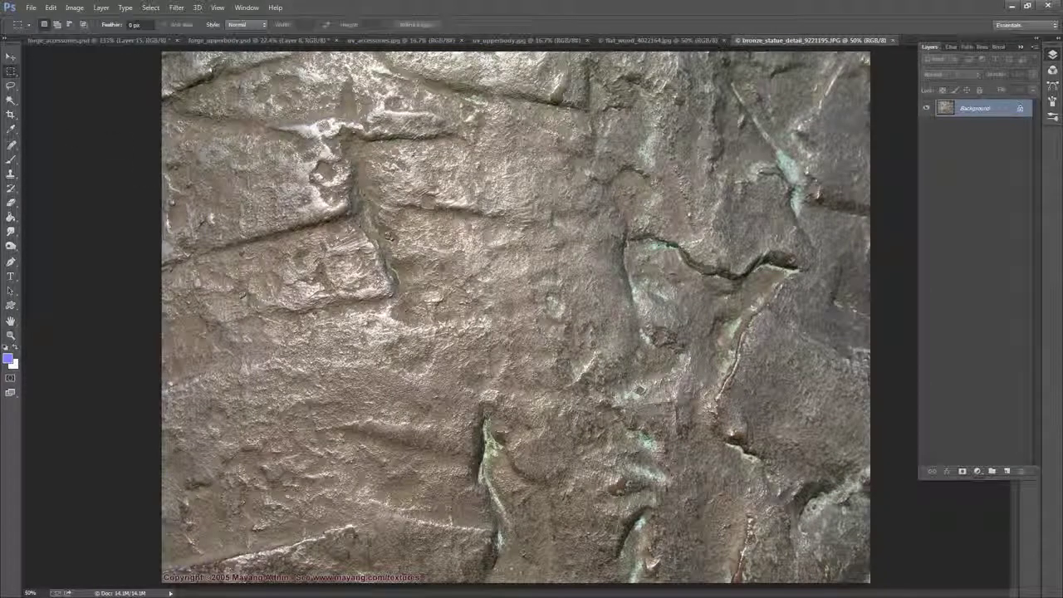
{"action": "left_click_drag", "start_coordinate": [249, 116], "coordinate": [777, 472]}
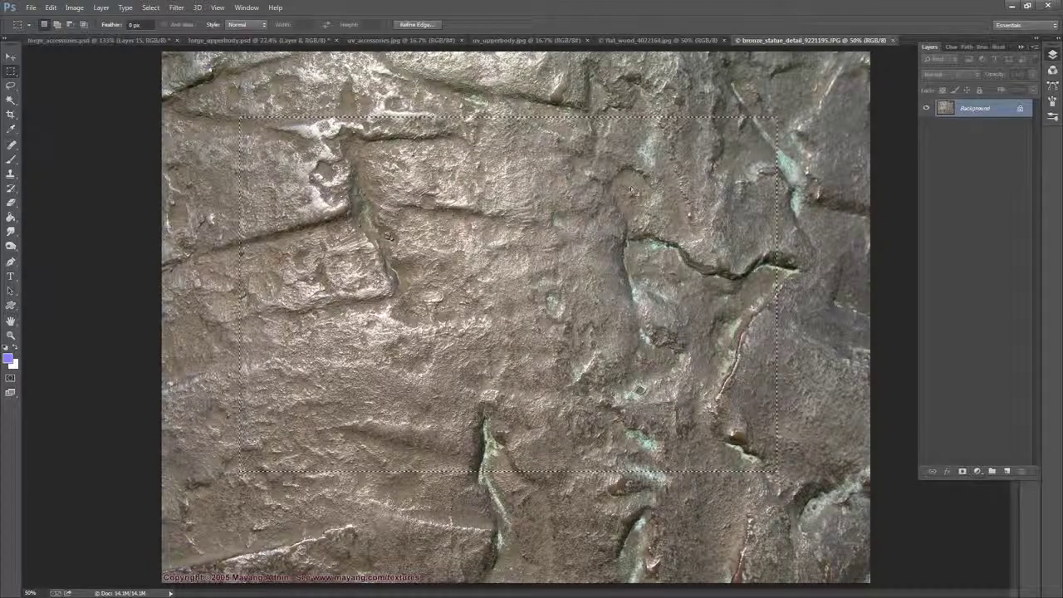
{"action": "left_click", "coordinate": [656, 40]}
{"action": "left_click", "coordinate": [118, 40]}
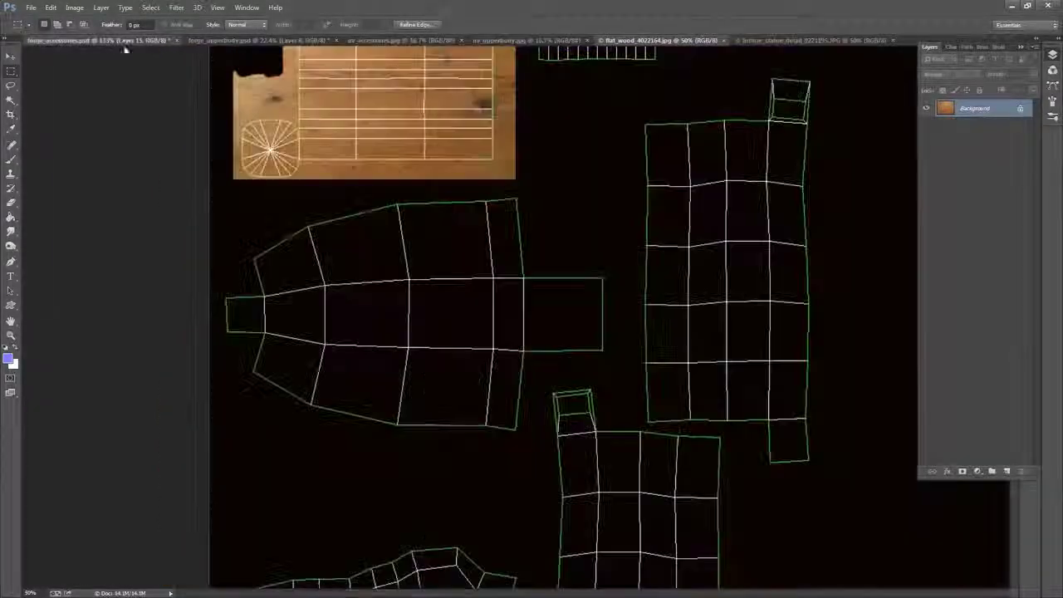
{"action": "key", "text": "ctrl+v"}
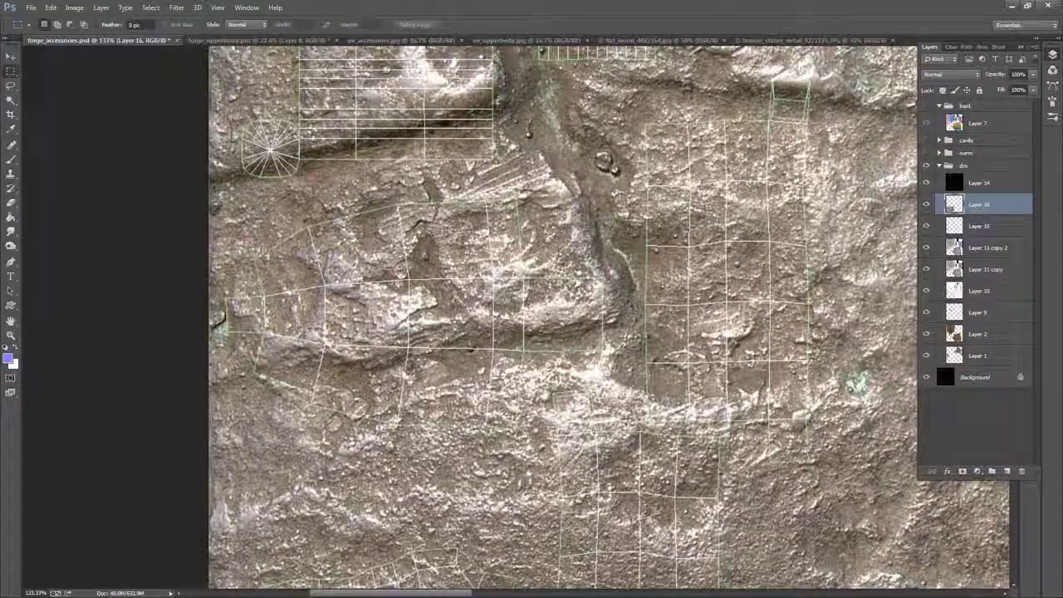
- Shift the pasted bronze texture toward the map's left edge and apply the transform
{"action": "key", "text": "ctrl+t"}
{"action": "left_click_drag", "start_coordinate": [773, 160], "coordinate": [476, 210]}
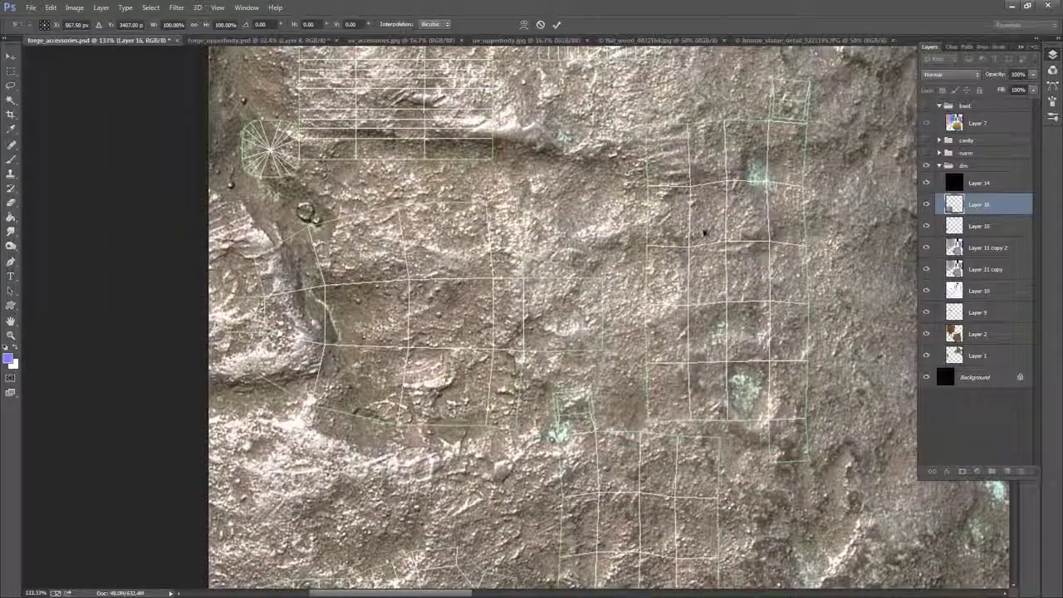
{"action": "key", "text": "Return"}
- Scale the bronze layer to about 77% width and 119% height so it covers the untextured islands down to the map's lower edge
{"action": "key", "text": "z"}
{"action": "left_click_drag", "start_coordinate": [710, 248], "coordinate": [667, 270]}
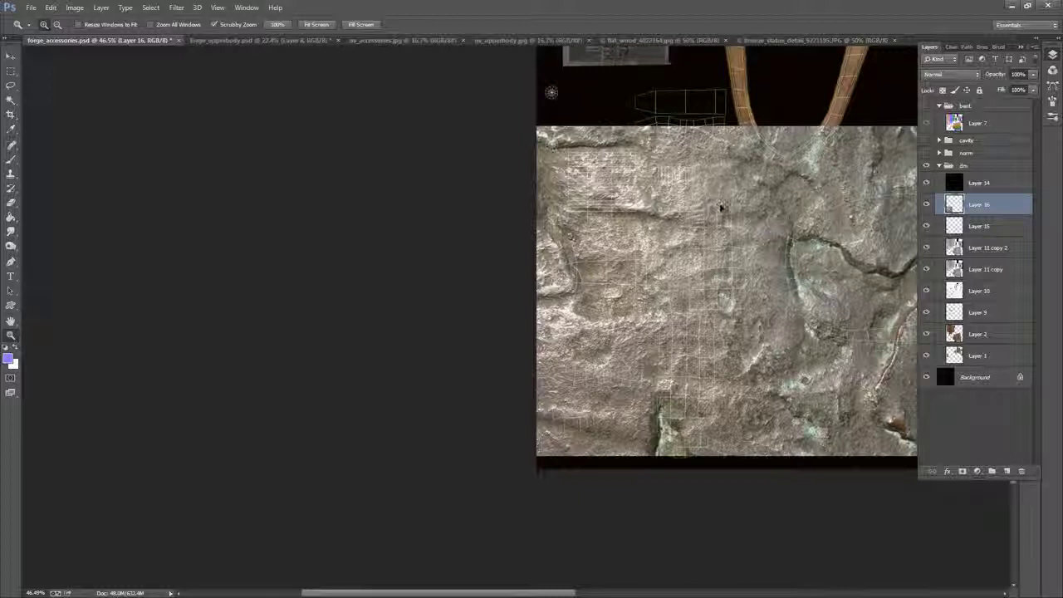
{"action": "key", "text": "ctrl+t"}
{"action": "left_click_drag", "start_coordinate": [834, 191], "coordinate": [673, 212]}
{"action": "left_click_drag", "start_coordinate": [770, 144], "coordinate": [700, 234]}
{"action": "mouse_move", "coordinate": [726, 197]}
{"action": "left_mouse_down"}
{"action": "mouse_move", "coordinate": [781, 153]}
{"action": "mouse_move", "coordinate": [742, 193]}
{"action": "left_mouse_up"}
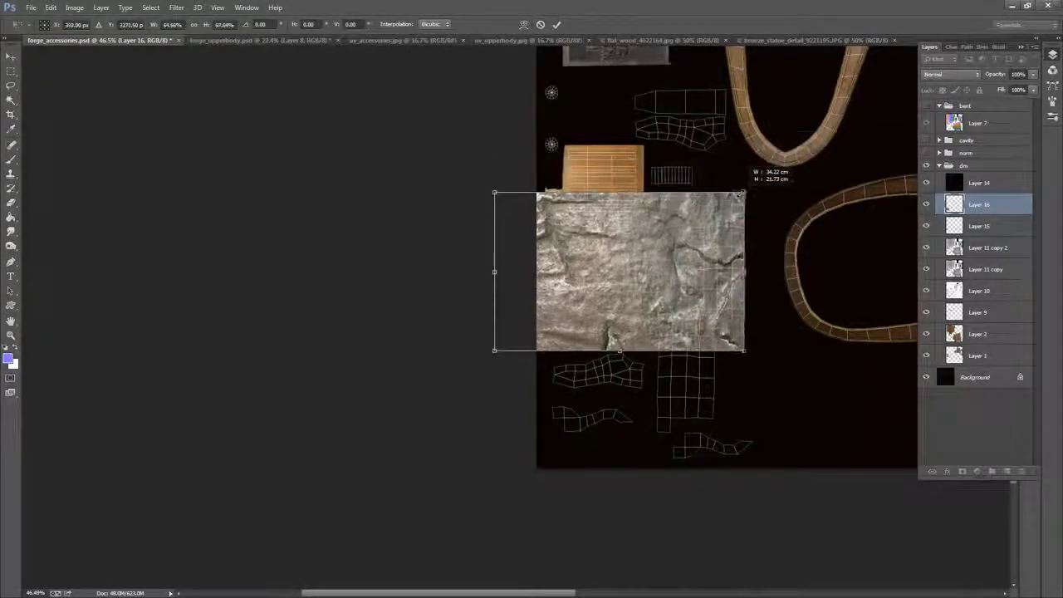
{"action": "left_click_drag", "start_coordinate": [802, 106], "coordinate": [819, 76]}
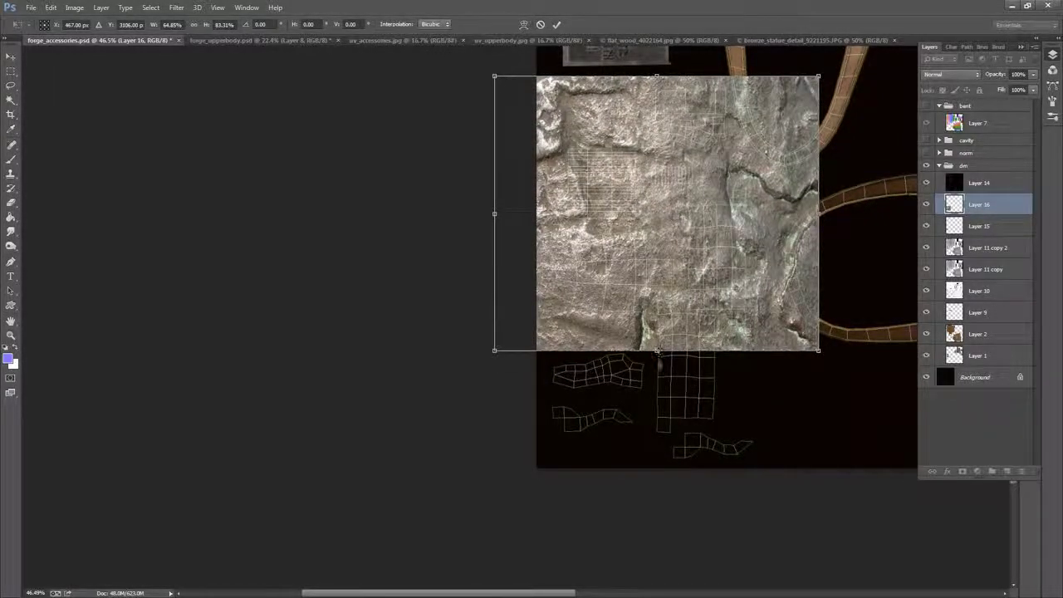
{"action": "left_click_drag", "start_coordinate": [658, 352], "coordinate": [667, 457]}
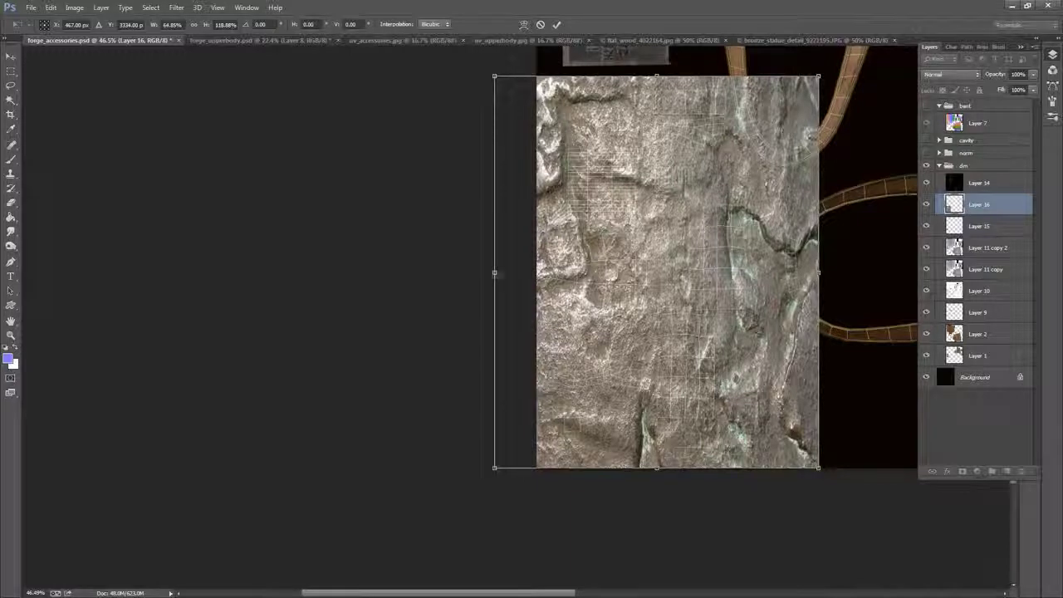
{"action": "left_click_drag", "start_coordinate": [495, 272], "coordinate": [432, 274]}
{"action": "left_click_drag", "start_coordinate": [707, 239], "coordinate": [716, 238]}
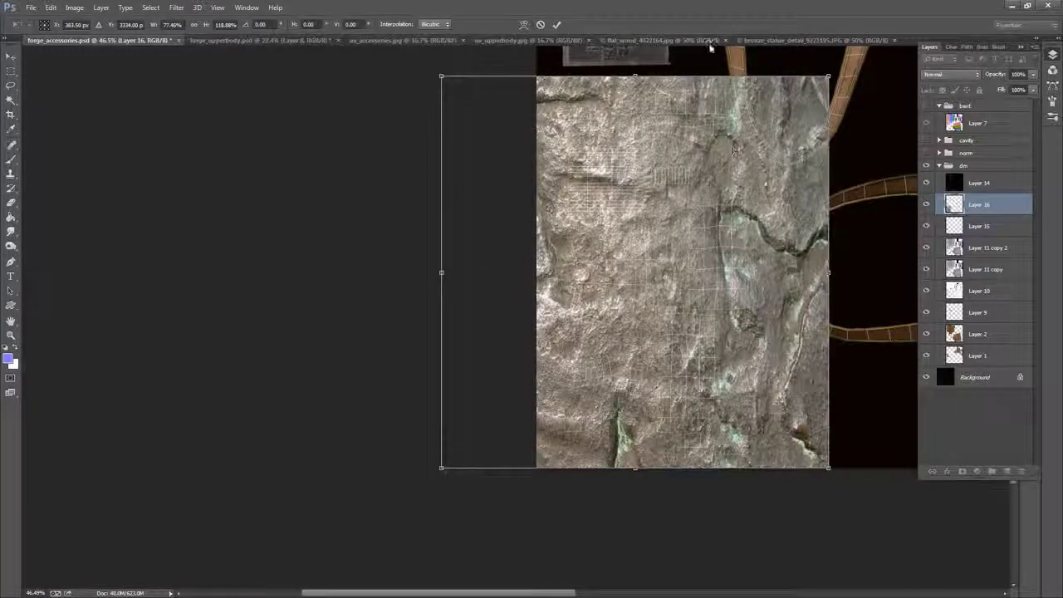
{"action": "left_click", "coordinate": [557, 24]}
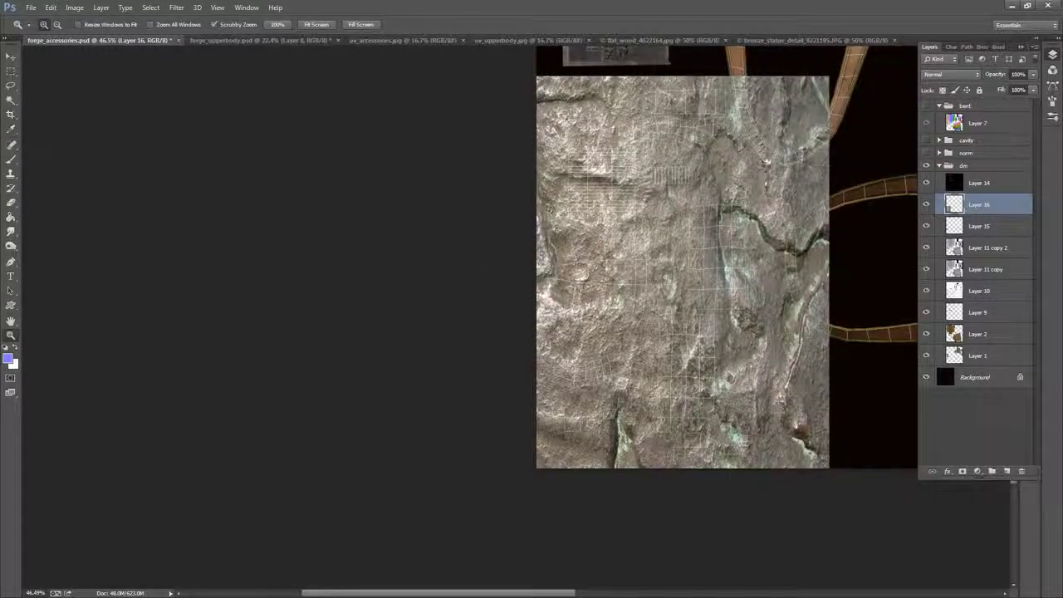
{"action": "left_click_drag", "start_coordinate": [766, 162], "coordinate": [752, 199]}
{"action": "left_click", "coordinate": [16, 85]}
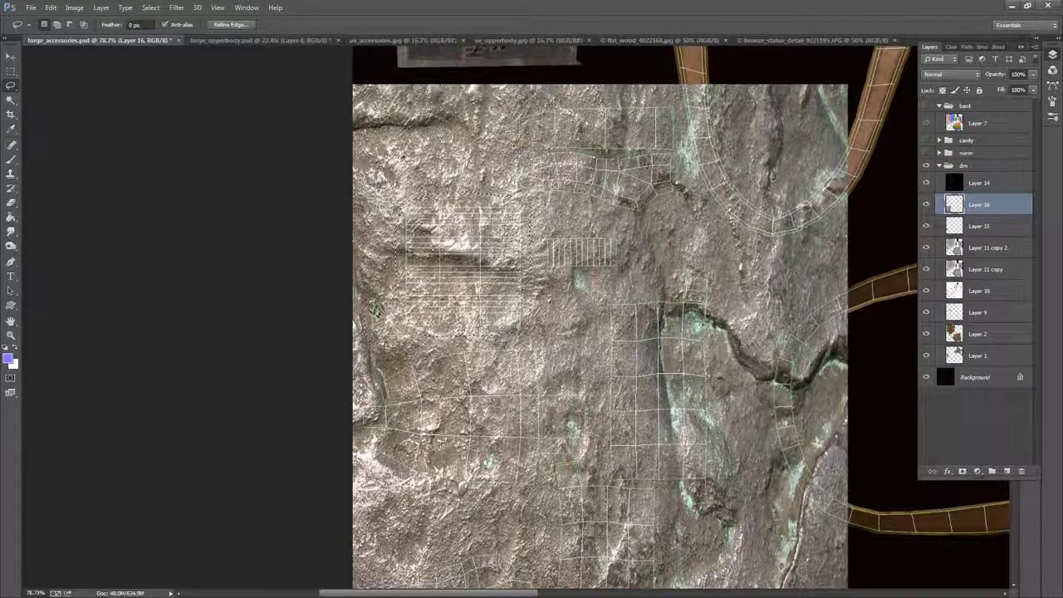
{"action": "right_click", "coordinate": [560, 178]}
{"action": "left_click", "coordinate": [706, 32]}
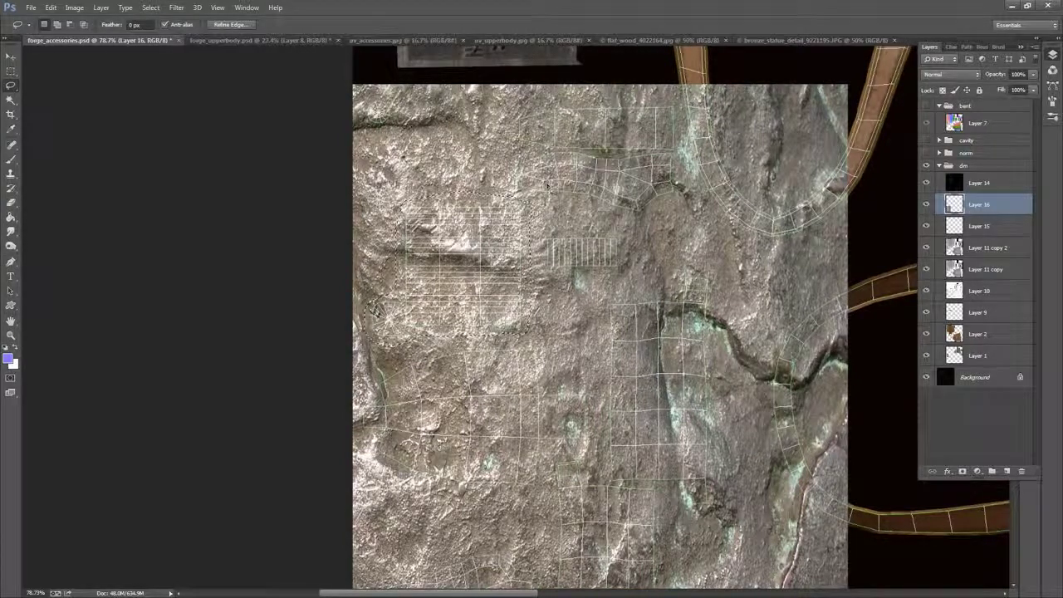
{"action": "left_click_drag", "start_coordinate": [571, 217], "coordinate": [553, 205]}
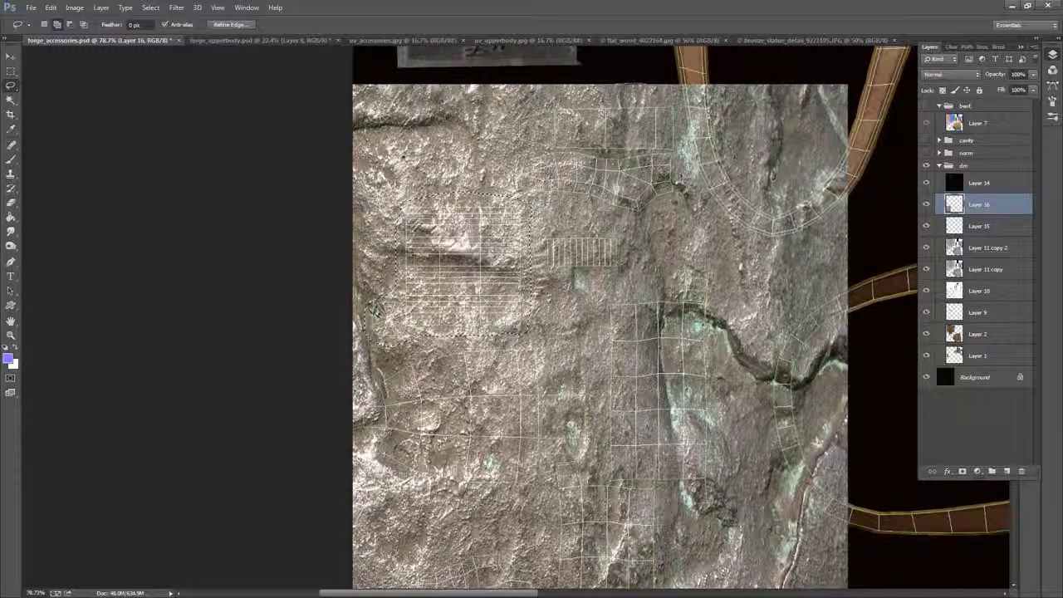
{"action": "left_click_drag", "start_coordinate": [595, 217], "coordinate": [569, 215]}
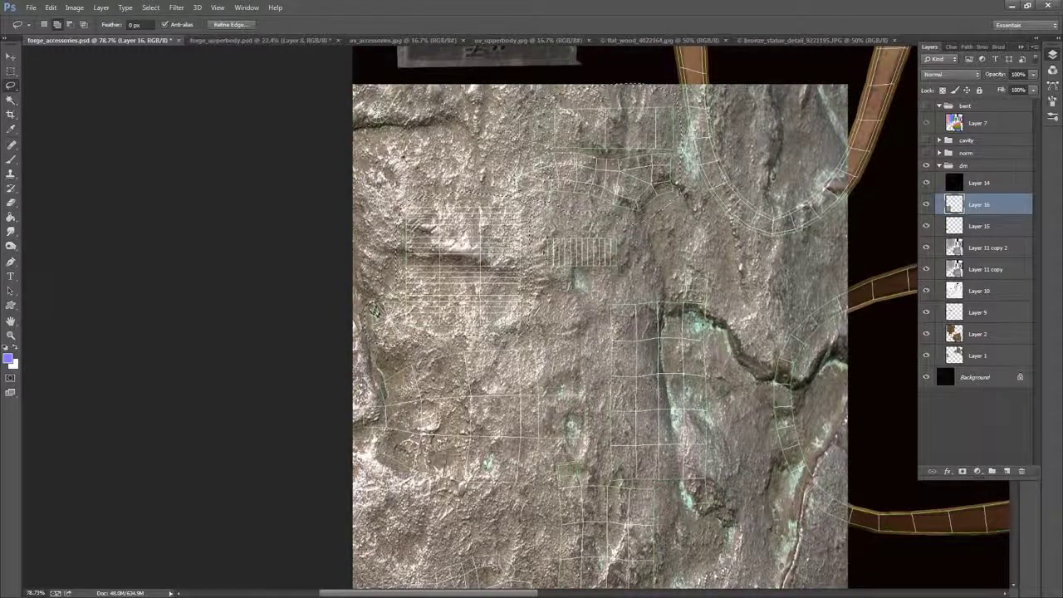
{"action": "mouse_move", "coordinate": [546, 277]}
{"action": "left_mouse_down"}
{"action": "mouse_move", "coordinate": [534, 242]}
{"action": "mouse_move", "coordinate": [539, 204]}
{"action": "left_mouse_up"}
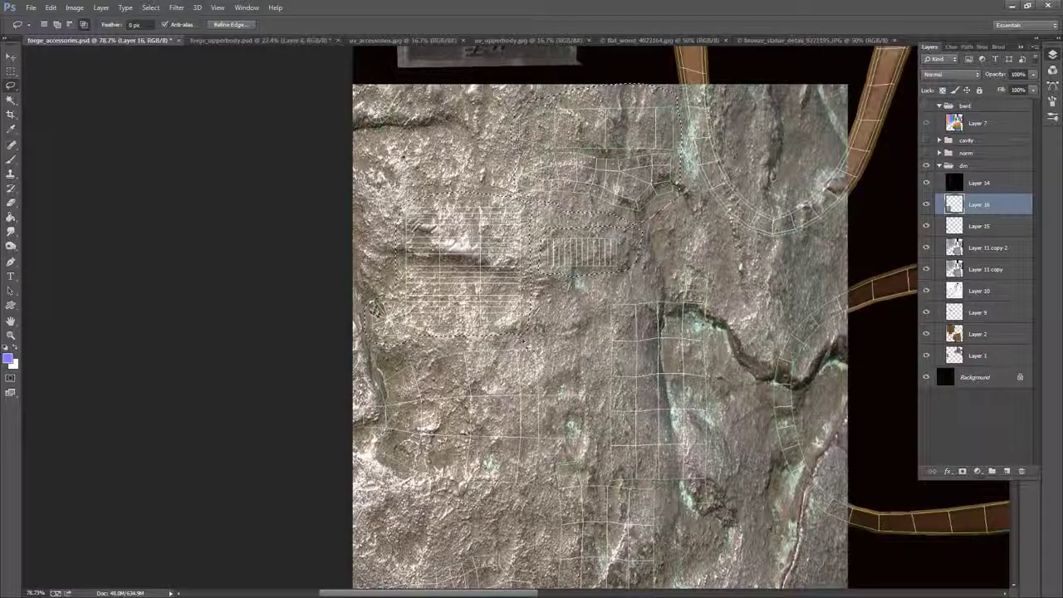
{"action": "left_click_drag", "start_coordinate": [536, 276], "coordinate": [534, 208]}
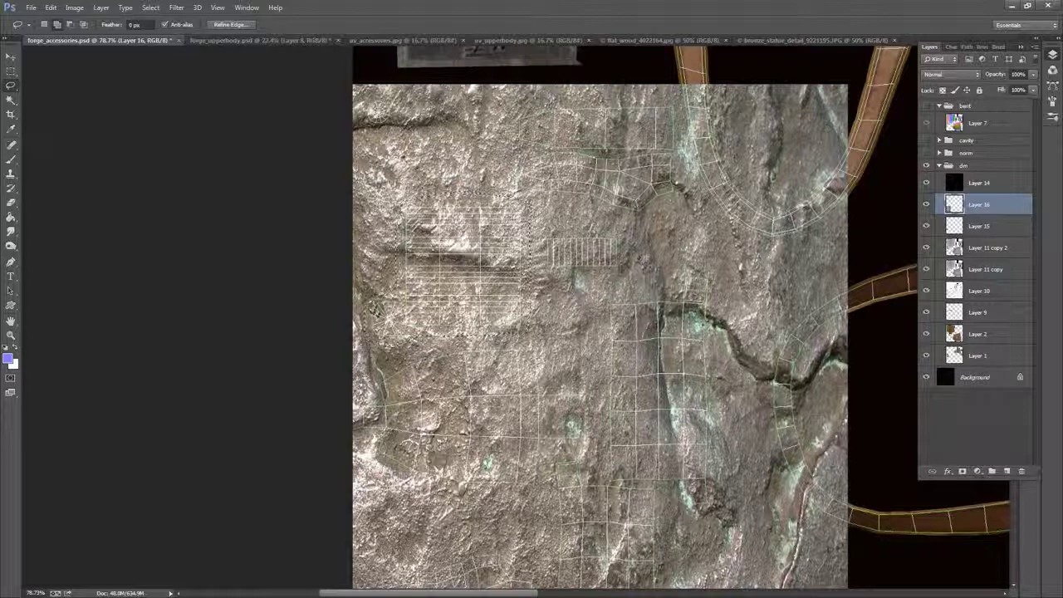
{"action": "right_click", "coordinate": [635, 280]}
{"action": "left_click", "coordinate": [714, 268]}
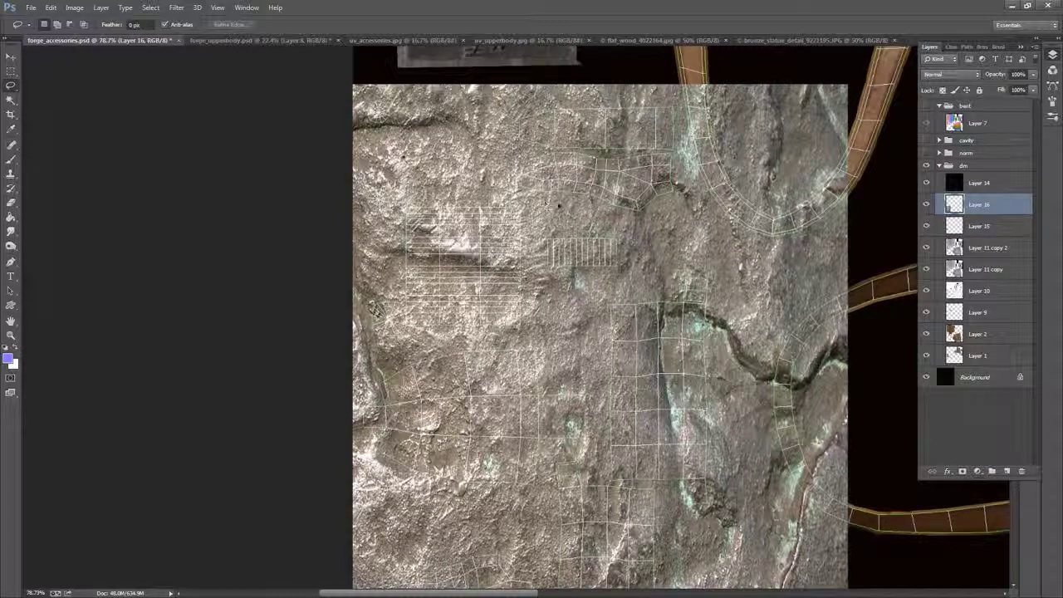
- Lasso loosely around the two upper strip islands, the small slatted island and the tall gridded island as one combined selection
{"action": "mouse_move", "coordinate": [646, 218]}
{"action": "left_mouse_down"}
{"action": "mouse_move", "coordinate": [686, 193]}
{"action": "mouse_move", "coordinate": [684, 142]}
{"action": "mouse_move", "coordinate": [625, 96]}
{"action": "mouse_move", "coordinate": [614, 218]}
{"action": "left_mouse_up"}
{"action": "key", "text": "shift"}
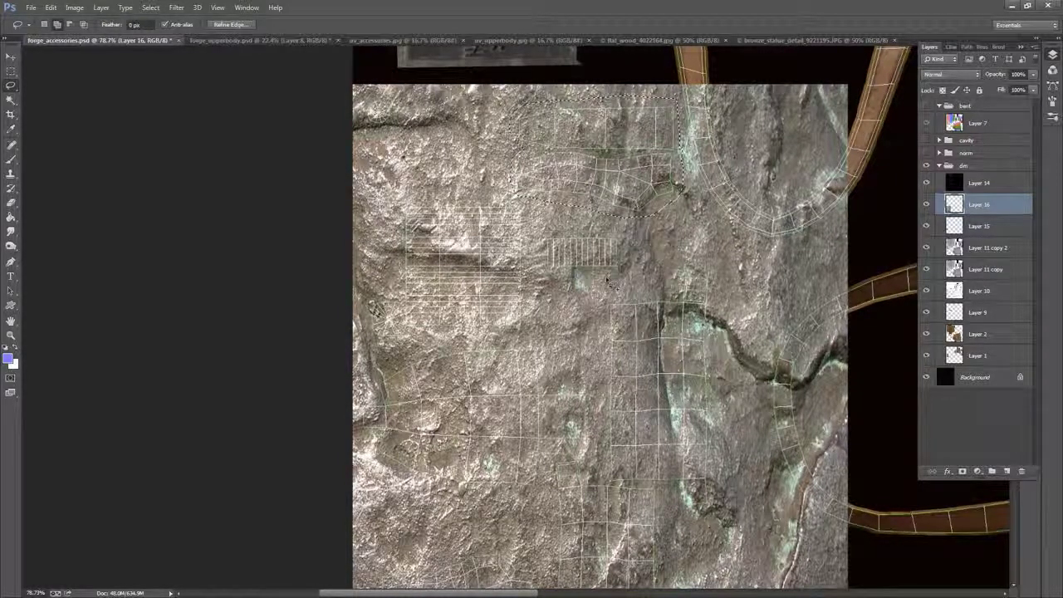
{"action": "mouse_move", "coordinate": [610, 283]}
{"action": "left_mouse_down", "text": "shift"}
{"action": "mouse_move", "coordinate": [550, 270]}
{"action": "mouse_move", "coordinate": [553, 240]}
{"action": "mouse_move", "coordinate": [624, 243]}
{"action": "mouse_move", "coordinate": [579, 282]}
{"action": "left_mouse_up", "text": "shift"}
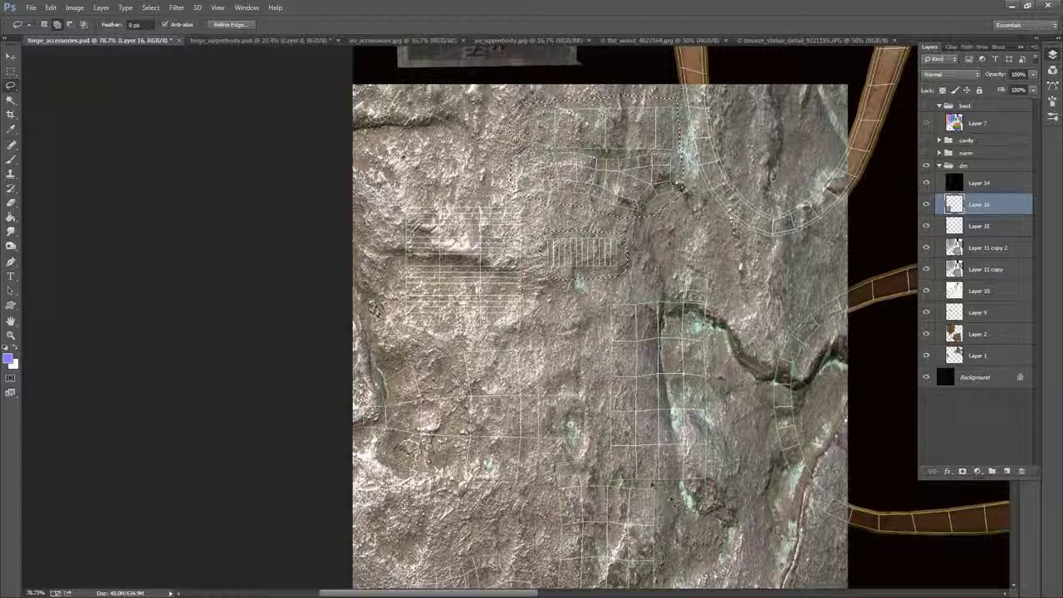
{"action": "mouse_move", "coordinate": [598, 457]}
{"action": "left_mouse_down", "text": "shift"}
{"action": "mouse_move", "coordinate": [665, 487]}
{"action": "mouse_move", "coordinate": [670, 276]}
{"action": "mouse_move", "coordinate": [655, 304]}
{"action": "left_mouse_up", "text": "shift"}
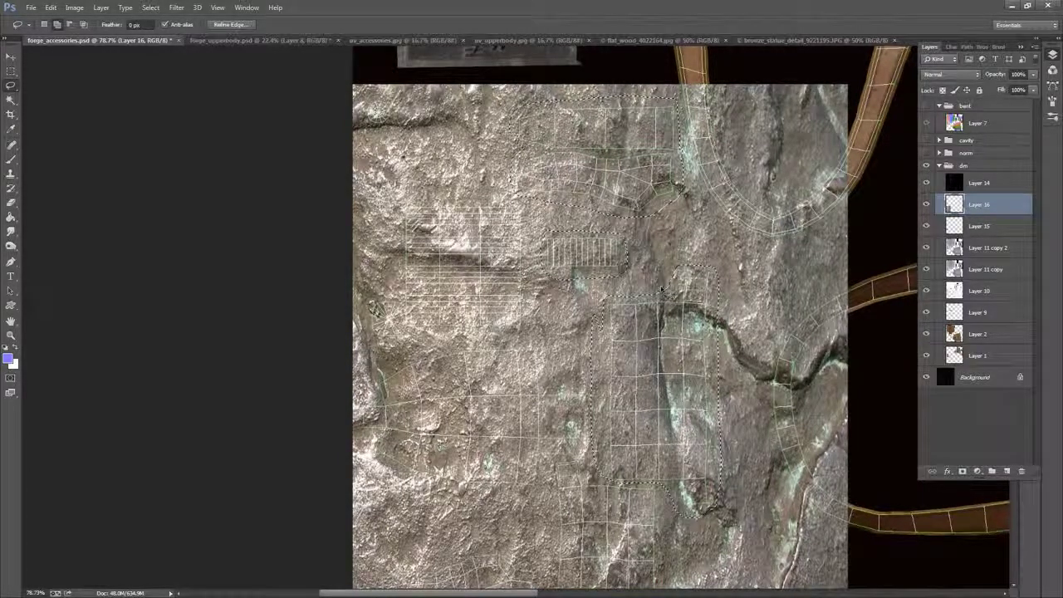
- Add the lower gridded island and the wide rounded island beside it to the lasso selection
{"action": "left_click_drag", "start_coordinate": [658, 322], "coordinate": [679, 250]}
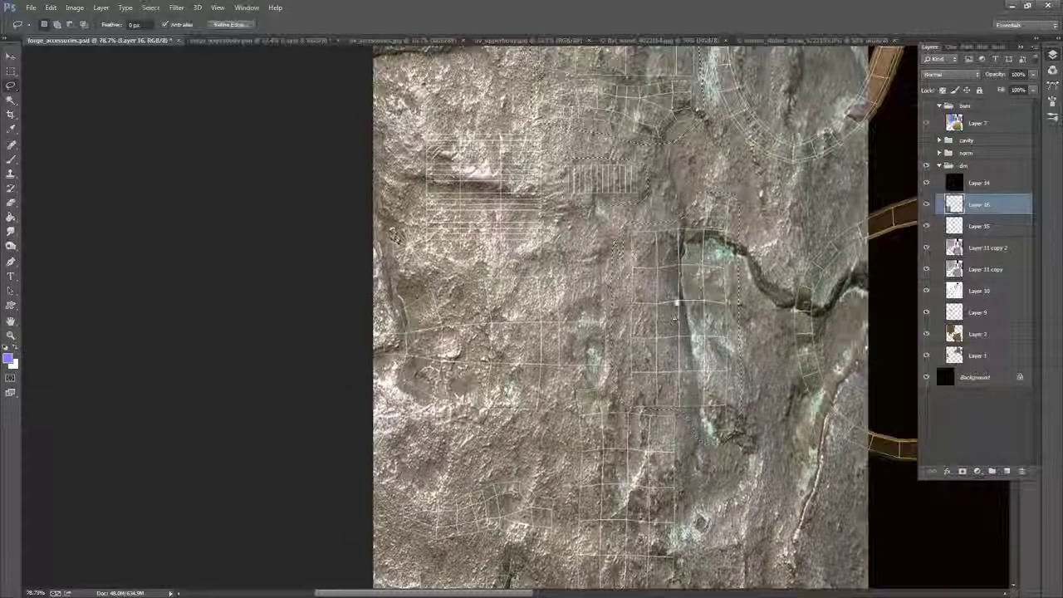
{"action": "left_click_drag", "start_coordinate": [677, 302], "coordinate": [699, 248]}
{"action": "key", "text": "shift"}
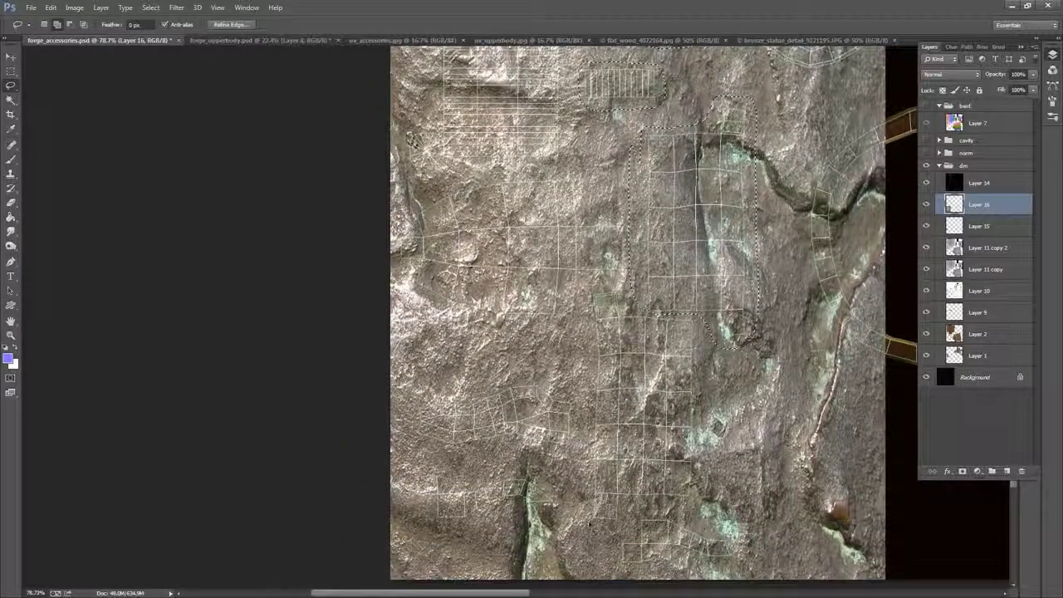
{"action": "mouse_move", "coordinate": [703, 502]}
{"action": "left_mouse_down"}
{"action": "mouse_move", "coordinate": [699, 300]}
{"action": "mouse_move", "coordinate": [623, 282]}
{"action": "mouse_move", "coordinate": [578, 318]}
{"action": "left_mouse_up"}
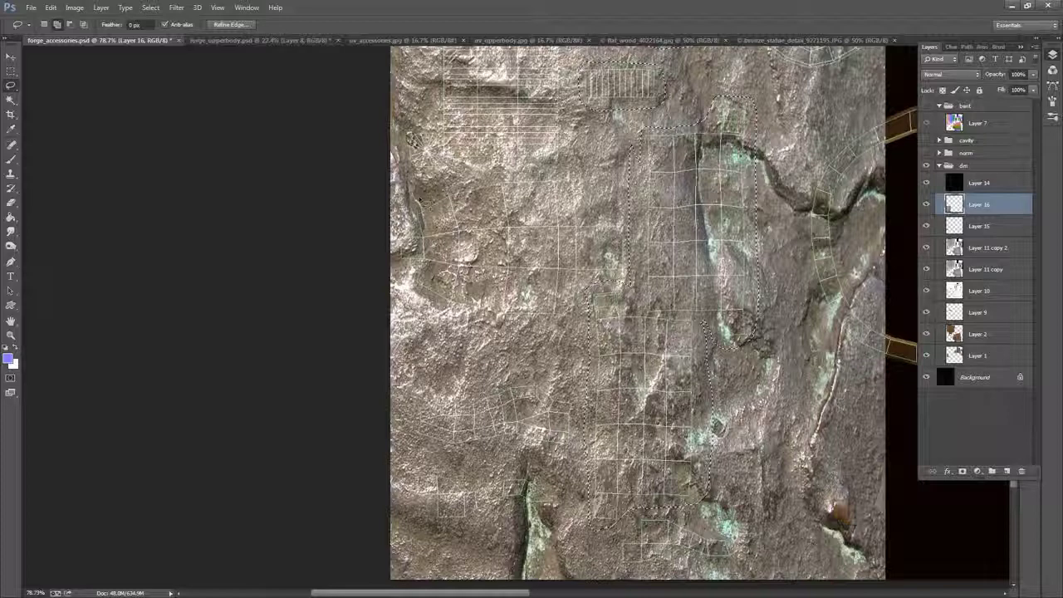
{"action": "left_click_drag", "start_coordinate": [561, 339], "coordinate": [573, 324]}
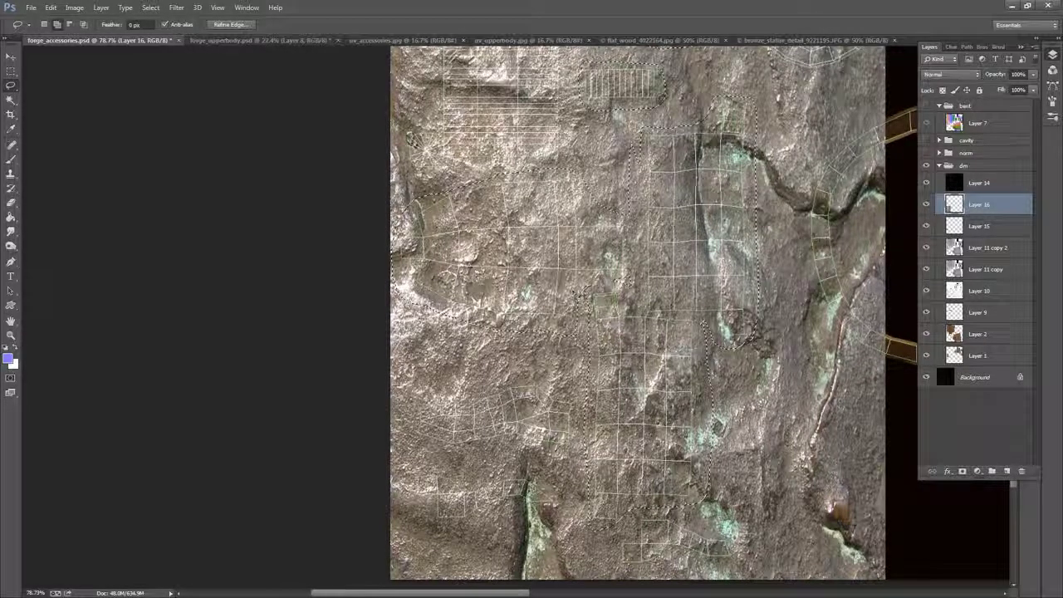
- Add the remaining small curved islands along the map's lower edge to the lasso selection
{"action": "left_click_drag", "start_coordinate": [674, 380], "coordinate": [688, 268]}
{"action": "key", "text": "ctrl+z"}
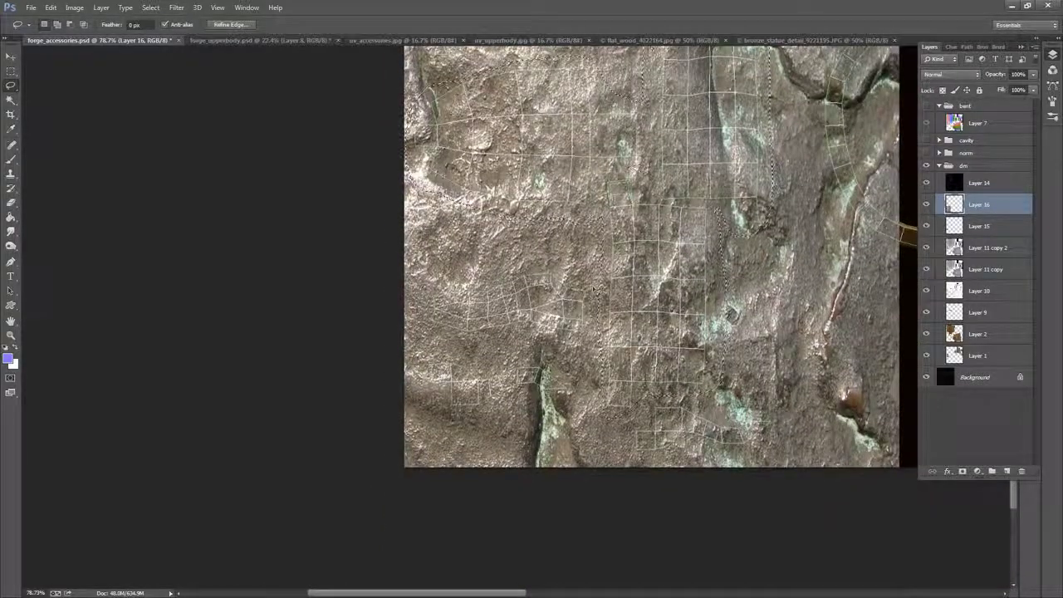
{"action": "mouse_move", "coordinate": [534, 261]}
{"action": "left_mouse_down"}
{"action": "mouse_move", "coordinate": [427, 309]}
{"action": "mouse_move", "coordinate": [521, 345]}
{"action": "mouse_move", "coordinate": [502, 261]}
{"action": "left_mouse_up"}
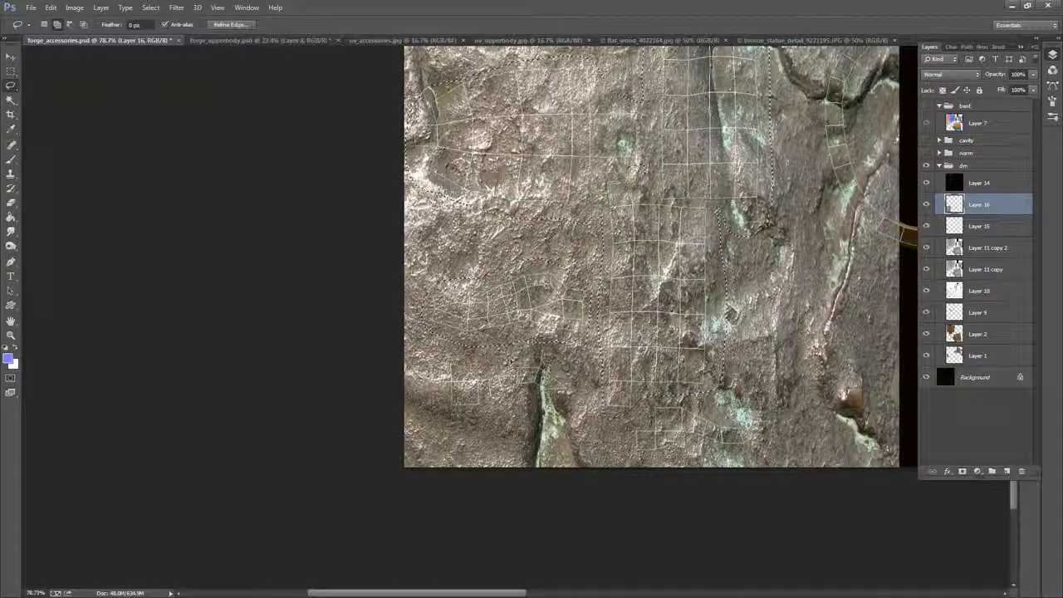
{"action": "mouse_move", "coordinate": [496, 414]}
{"action": "left_mouse_down"}
{"action": "mouse_move", "coordinate": [588, 404]}
{"action": "mouse_move", "coordinate": [449, 413]}
{"action": "mouse_move", "coordinate": [477, 421]}
{"action": "left_mouse_up"}
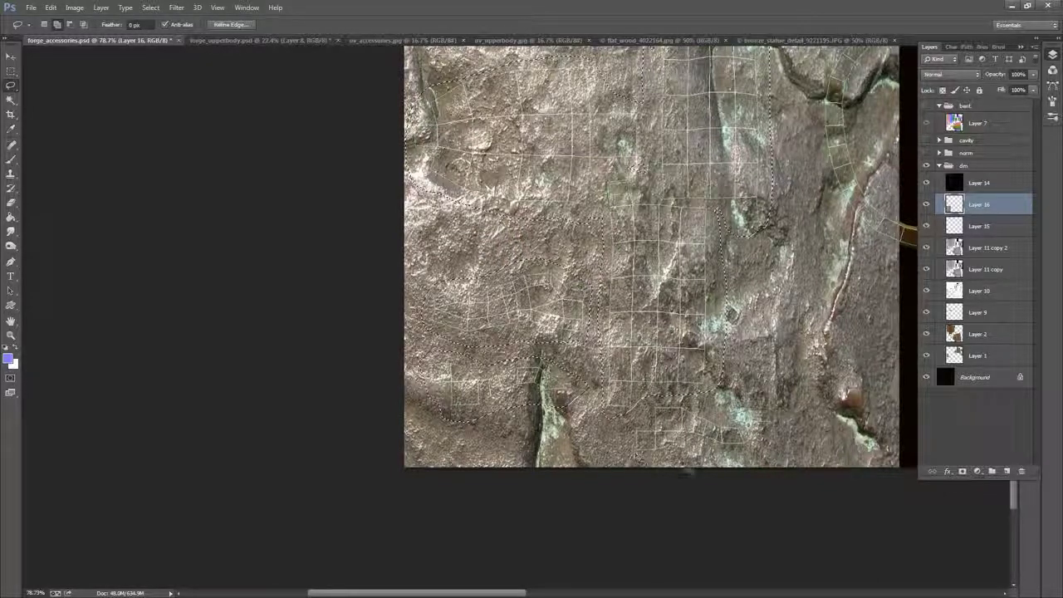
{"action": "mouse_move", "coordinate": [631, 414]}
{"action": "left_mouse_down"}
{"action": "mouse_move", "coordinate": [731, 453]}
{"action": "mouse_move", "coordinate": [774, 413]}
{"action": "mouse_move", "coordinate": [723, 415]}
{"action": "mouse_move", "coordinate": [696, 402]}
{"action": "left_mouse_up"}
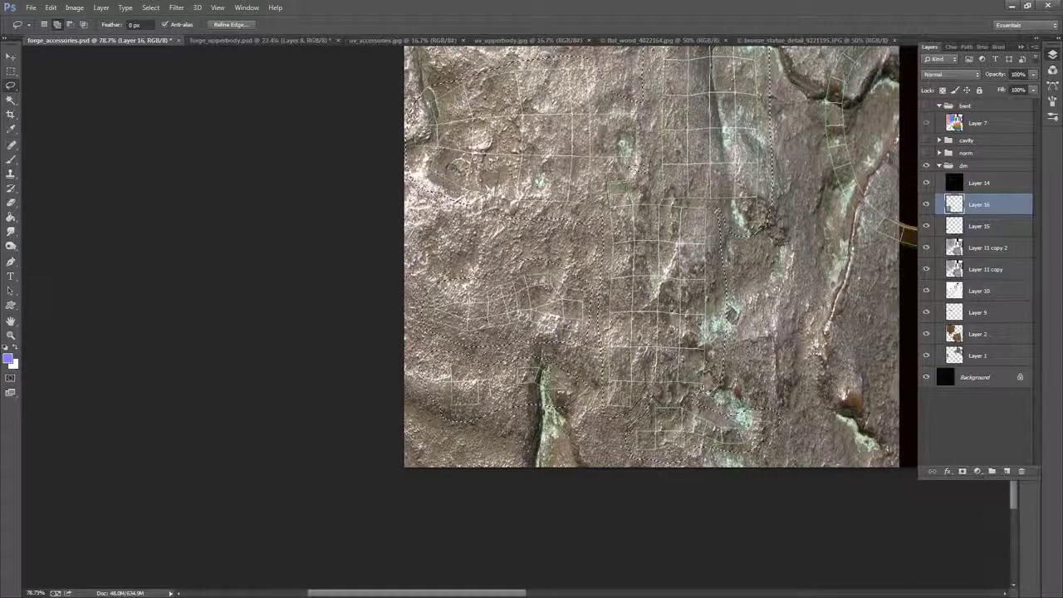
{"action": "left_click_drag", "start_coordinate": [764, 228], "coordinate": [635, 544]}
{"action": "left_click_drag", "start_coordinate": [688, 206], "coordinate": [687, 224]}
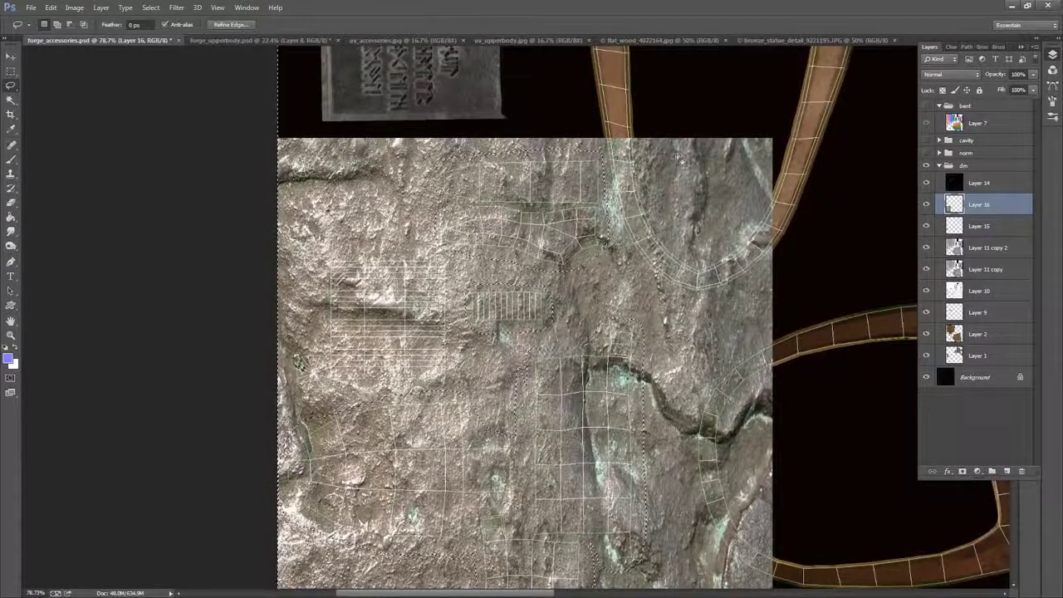
{"action": "key", "text": "Delete"}
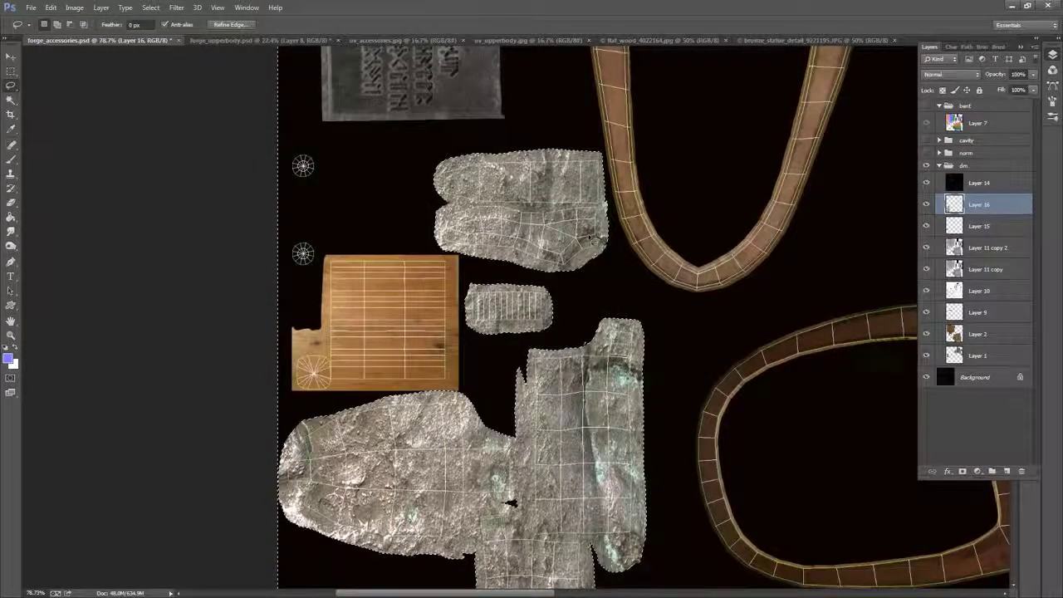
{"action": "key", "text": "ctrl+z"}
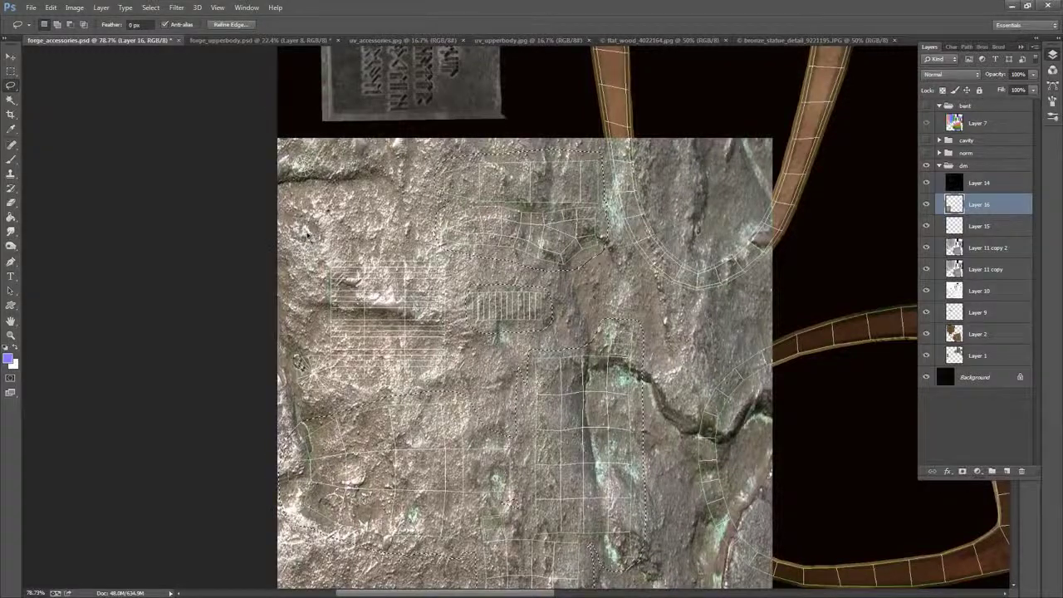
{"action": "key", "text": "Delete"}
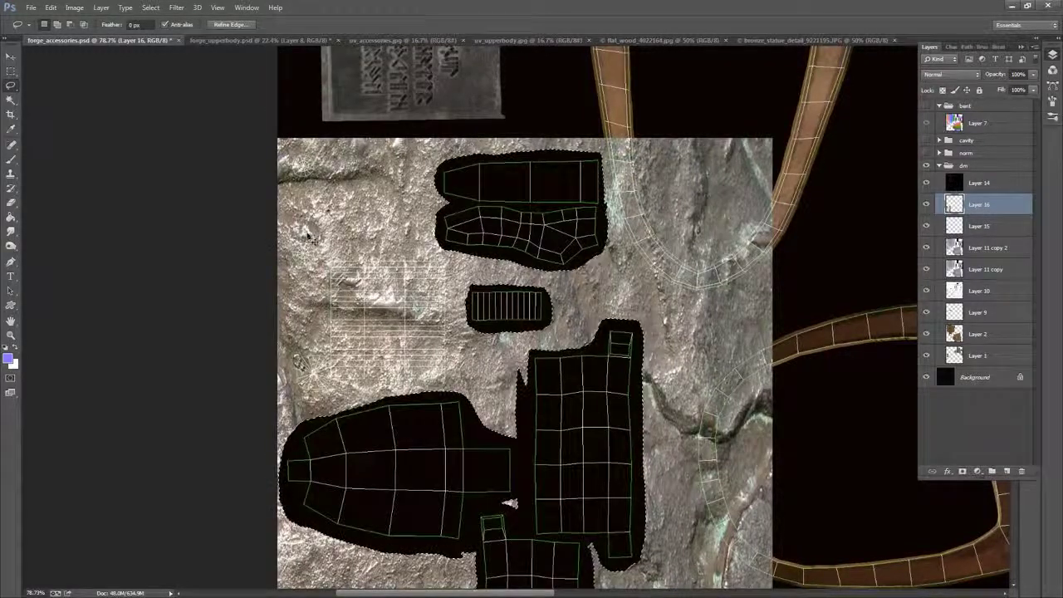
{"action": "key", "text": "ctrl+z"}
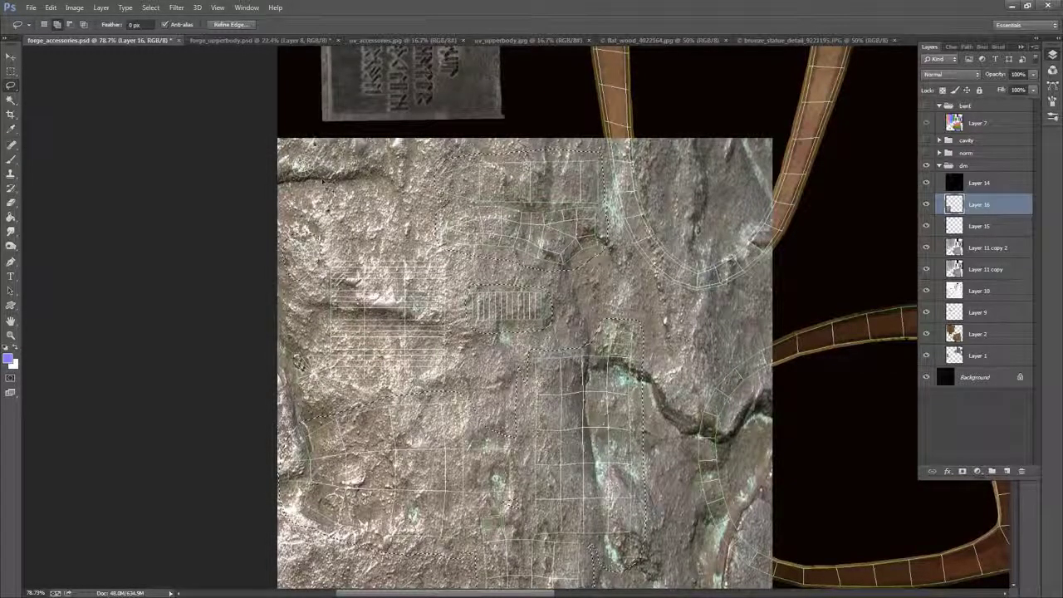
- Invert the island selection, delete the surplus bronze texture outside the islands, and deselect
{"action": "key", "text": "ctrl+shift+i"}
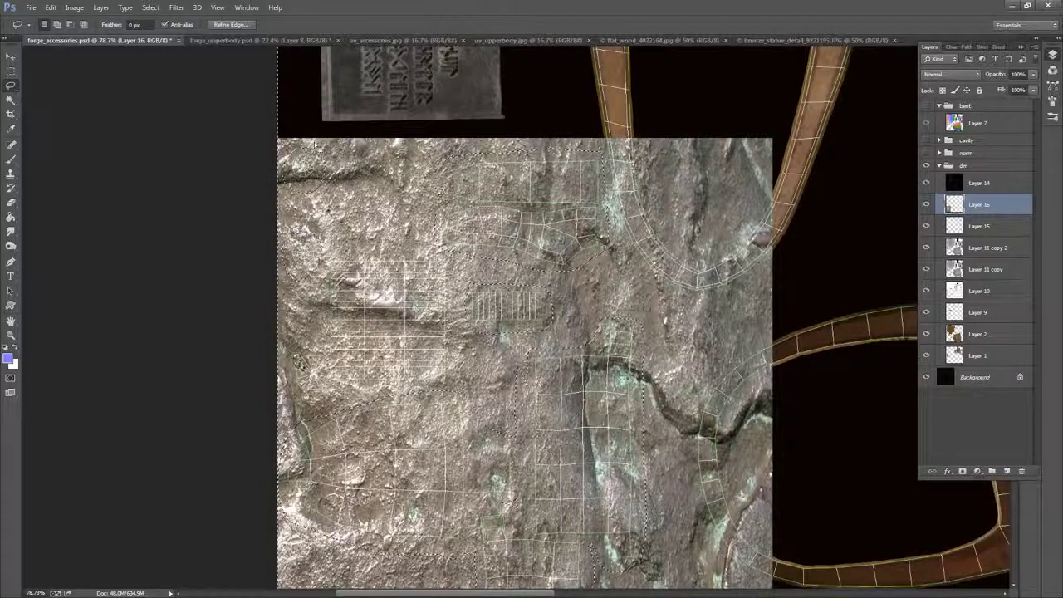
{"action": "key", "text": "Delete"}
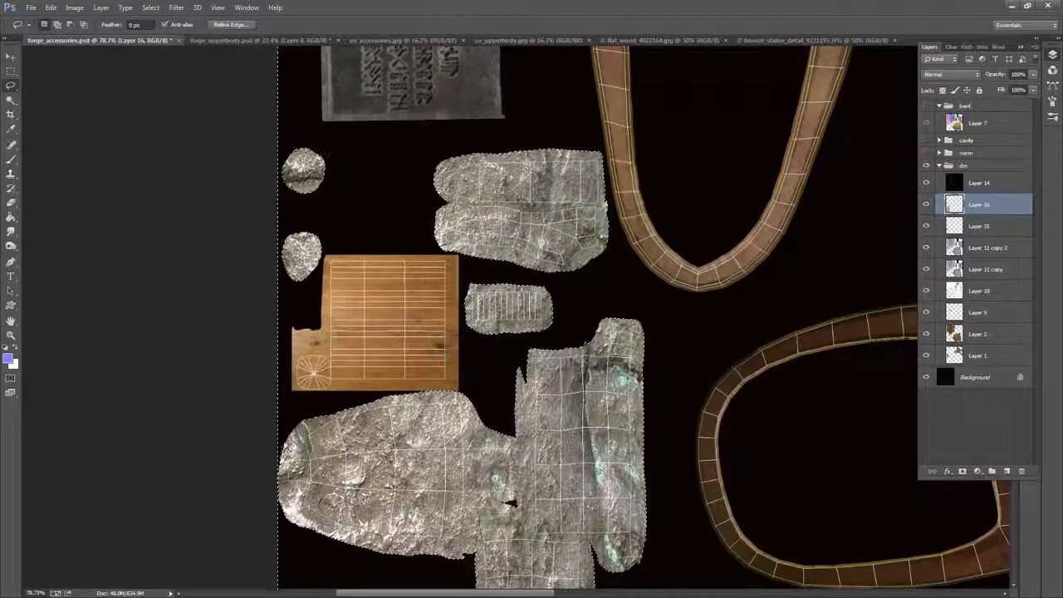
{"action": "right_click", "coordinate": [546, 218]}
{"action": "left_click", "coordinate": [593, 226]}
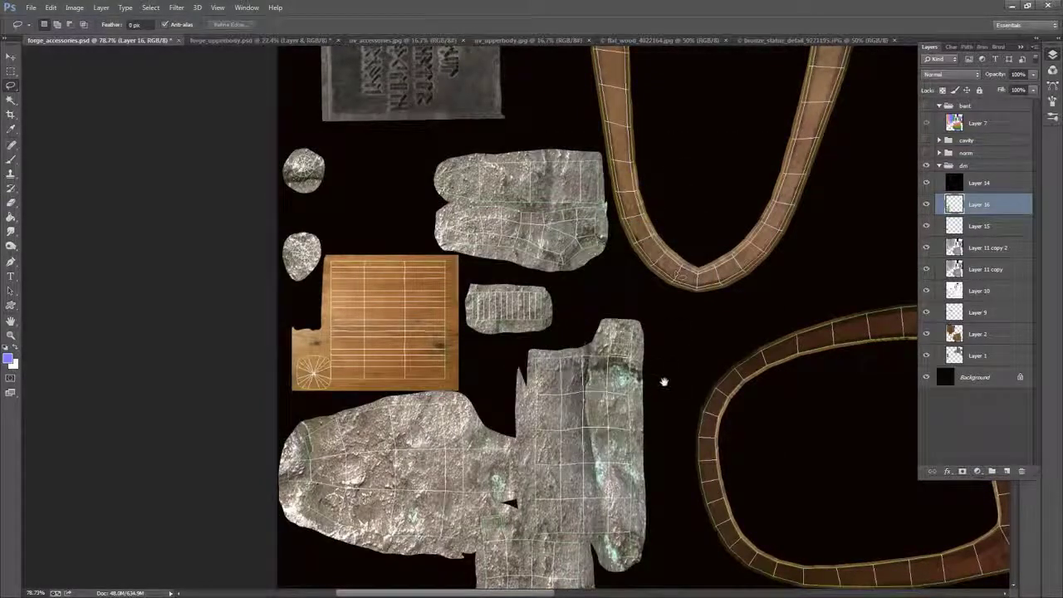
- Darken the bronze texture on Layer 16 with Levels, setting output white to 188 and midtones to about 0.59
{"action": "left_click_drag", "start_coordinate": [664, 382], "coordinate": [690, 263]}
{"action": "left_click_drag", "start_coordinate": [678, 158], "coordinate": [678, 256]}
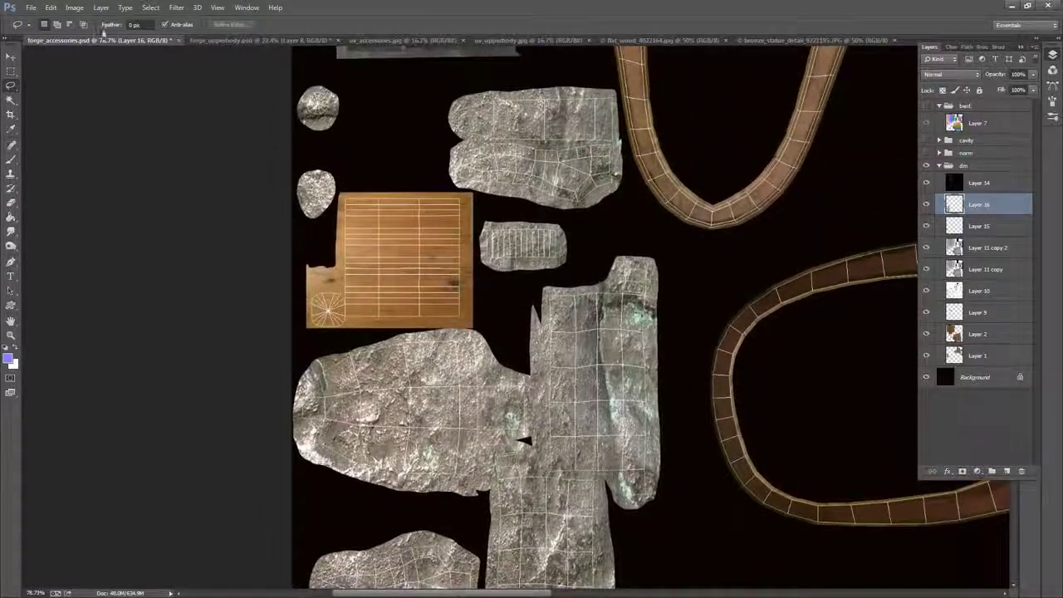
{"action": "left_click", "coordinate": [74, 7]}
{"action": "mouse_move", "coordinate": [104, 36]}
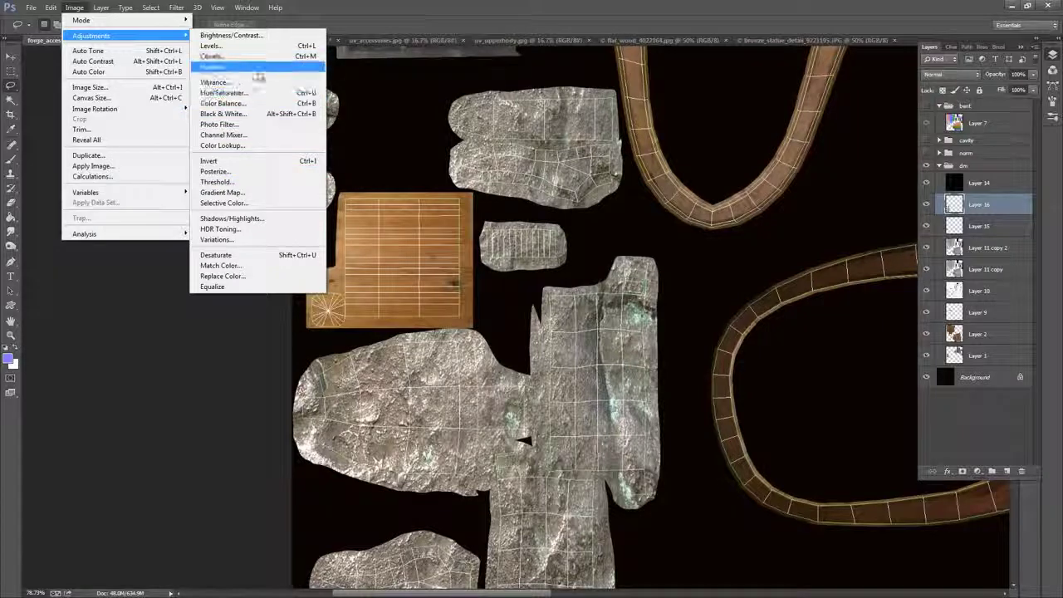
{"action": "left_click", "coordinate": [250, 46]}
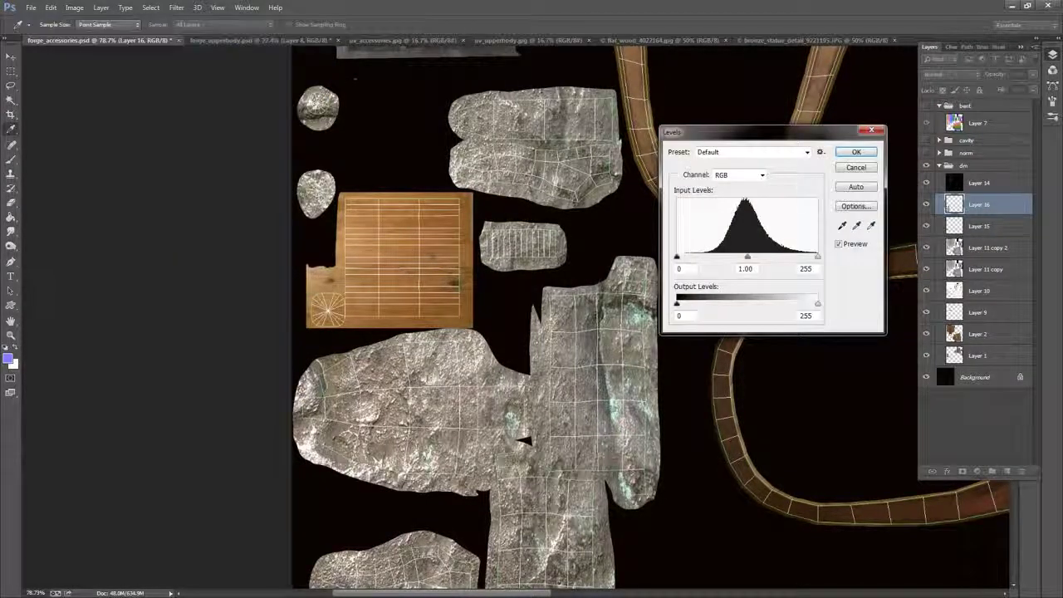
{"action": "mouse_move", "coordinate": [818, 257]}
{"action": "left_mouse_down"}
{"action": "mouse_move", "coordinate": [793, 257]}
{"action": "mouse_move", "coordinate": [818, 258]}
{"action": "left_mouse_up"}
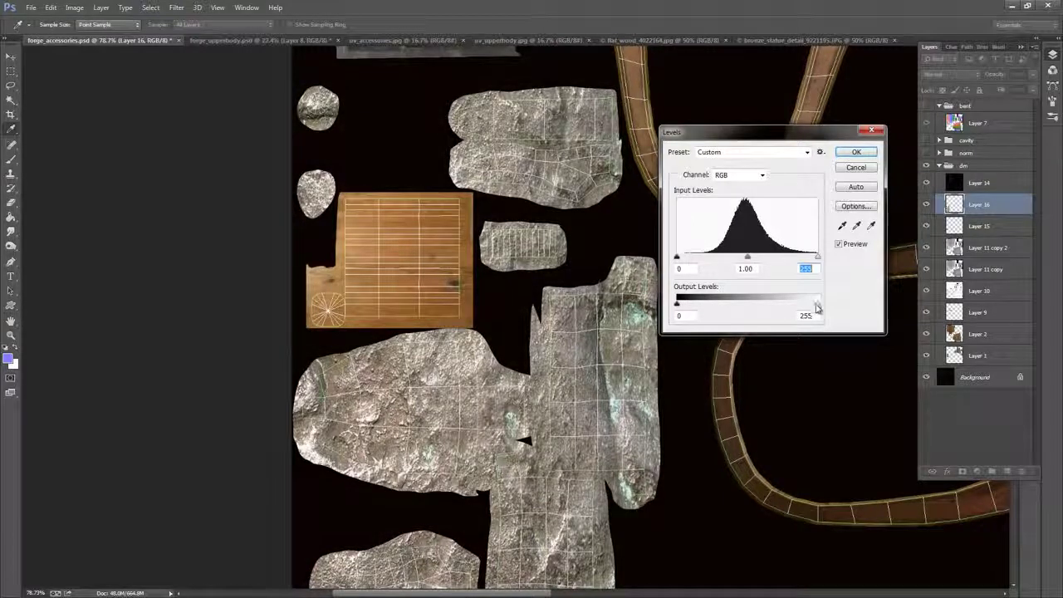
{"action": "left_click_drag", "start_coordinate": [817, 308], "coordinate": [781, 308]}
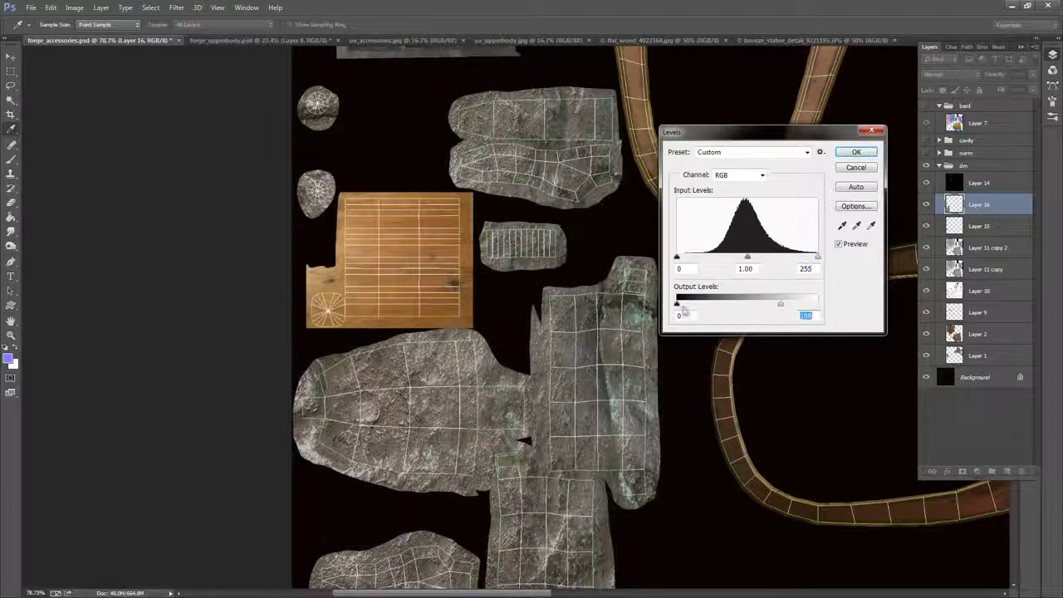
{"action": "mouse_move", "coordinate": [748, 258]}
{"action": "left_mouse_down"}
{"action": "mouse_move", "coordinate": [733, 259]}
{"action": "mouse_move", "coordinate": [776, 259]}
{"action": "mouse_move", "coordinate": [765, 264]}
{"action": "left_mouse_up"}
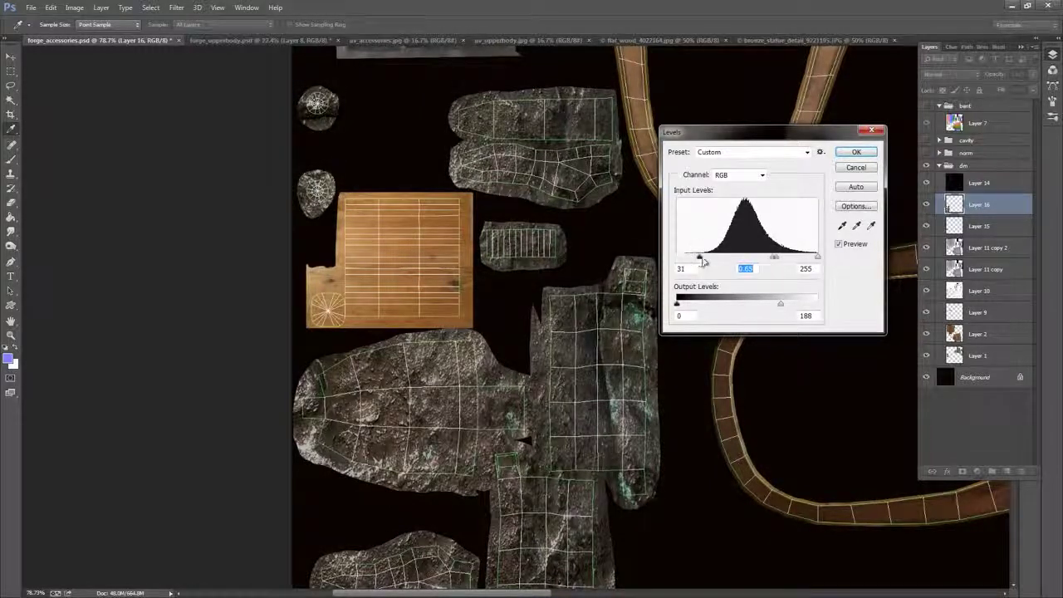
{"action": "left_click_drag", "start_coordinate": [673, 264], "coordinate": [676, 263]}
{"action": "left_click_drag", "start_coordinate": [767, 259], "coordinate": [800, 260]}
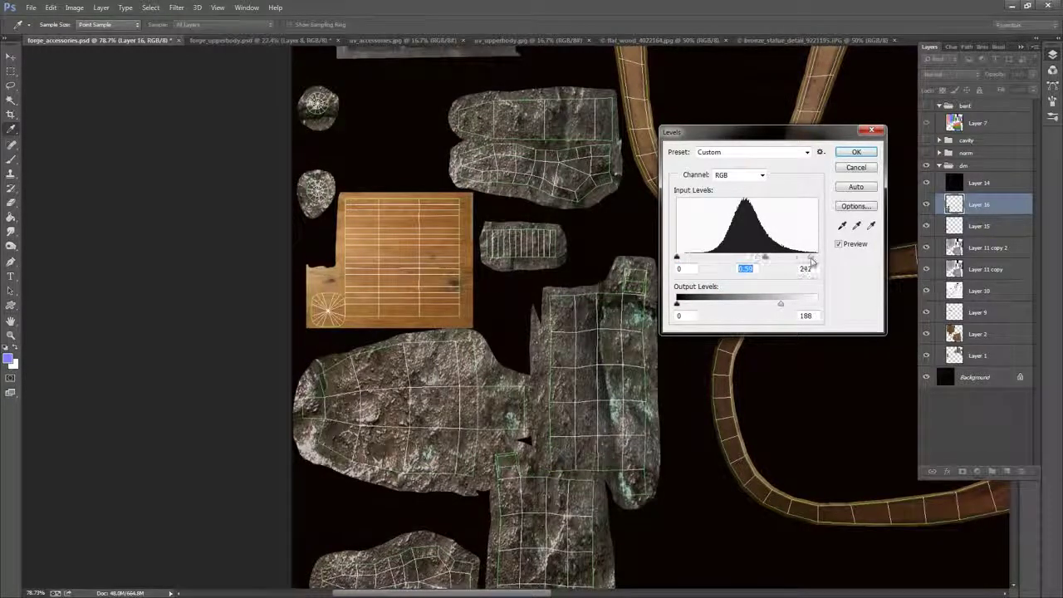
{"action": "left_click", "coordinate": [868, 157]}
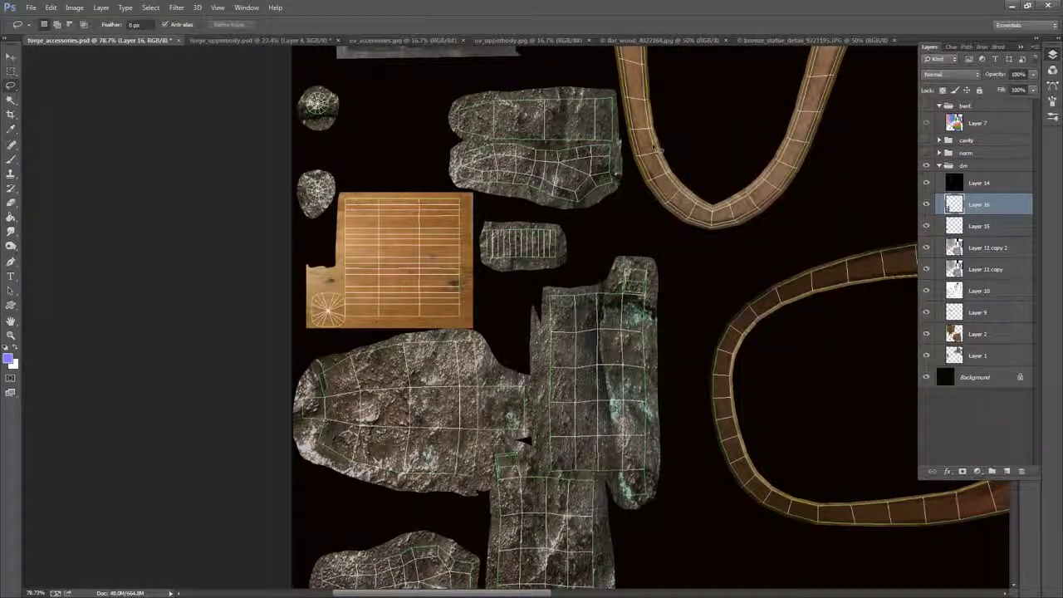
{"action": "key", "text": "ctrl+a"}
{"action": "left_click", "coordinate": [150, 7]}
{"action": "right_click", "coordinate": [380, 154]}
{"action": "left_click", "coordinate": [416, 163]}
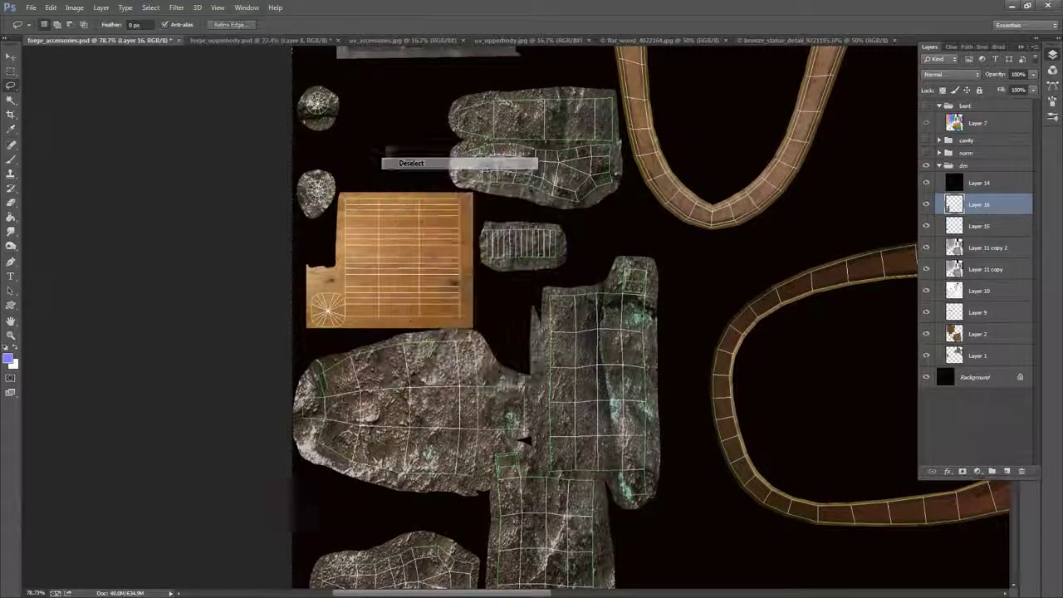
- Soften the bronze texture on Layer 16 with a slight Gaussian Blur, using a small radius that keeps the rock detail
{"action": "left_click", "coordinate": [151, 7]}
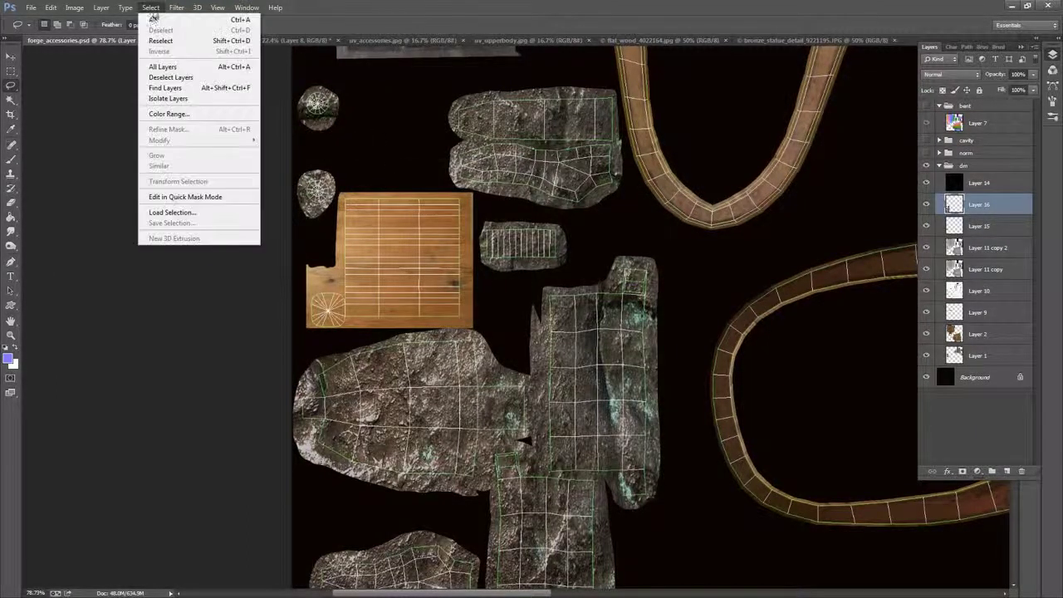
{"action": "mouse_move", "coordinate": [176, 7]}
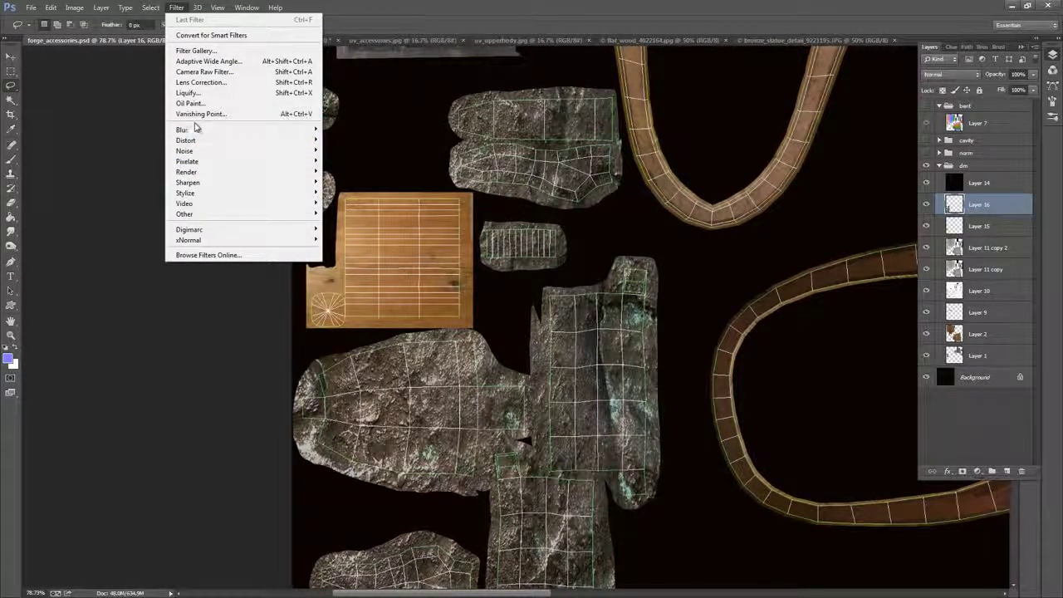
{"action": "mouse_move", "coordinate": [196, 127]}
{"action": "left_click", "coordinate": [125, 210]}
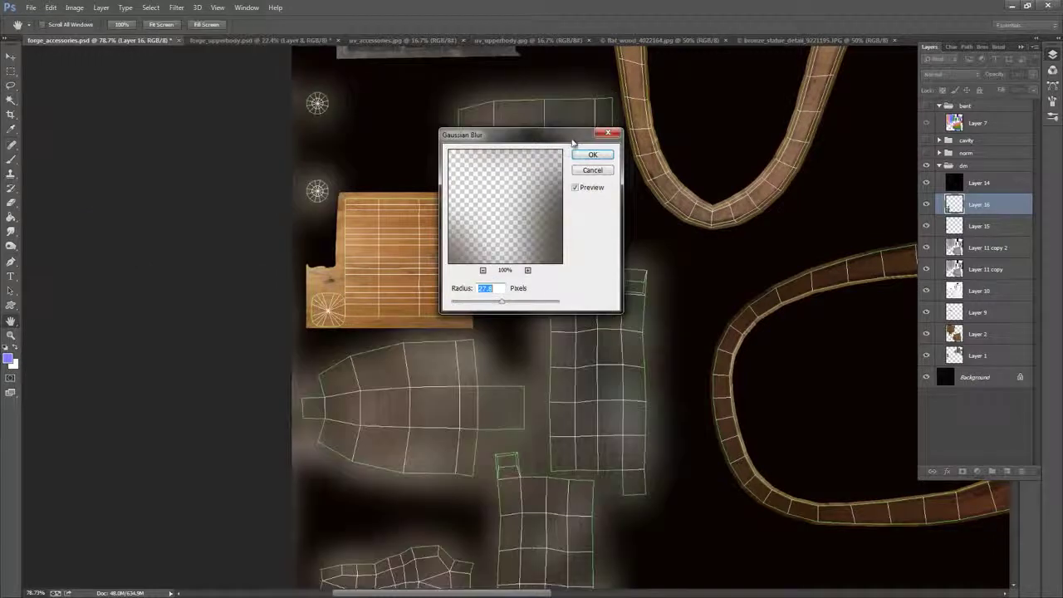
{"action": "left_click_drag", "start_coordinate": [571, 143], "coordinate": [692, 121]}
{"action": "left_click_drag", "start_coordinate": [623, 279], "coordinate": [580, 284]}
{"action": "left_click", "coordinate": [703, 133]}
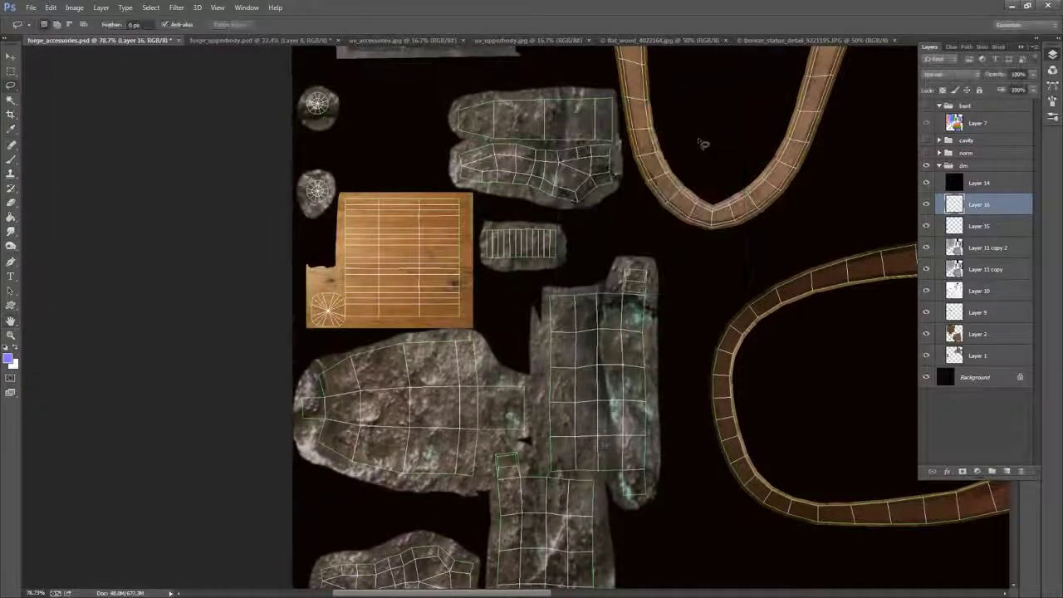
- On Layer 15, lasso the surplus wood strip along the gridded island's right edge, delete it, and deselect
{"action": "scroll", "coordinate": [657, 191], "scroll_direction": "down", "scroll_amount": 3}
{"action": "left_click_drag", "start_coordinate": [701, 135], "coordinate": [686, 318]}
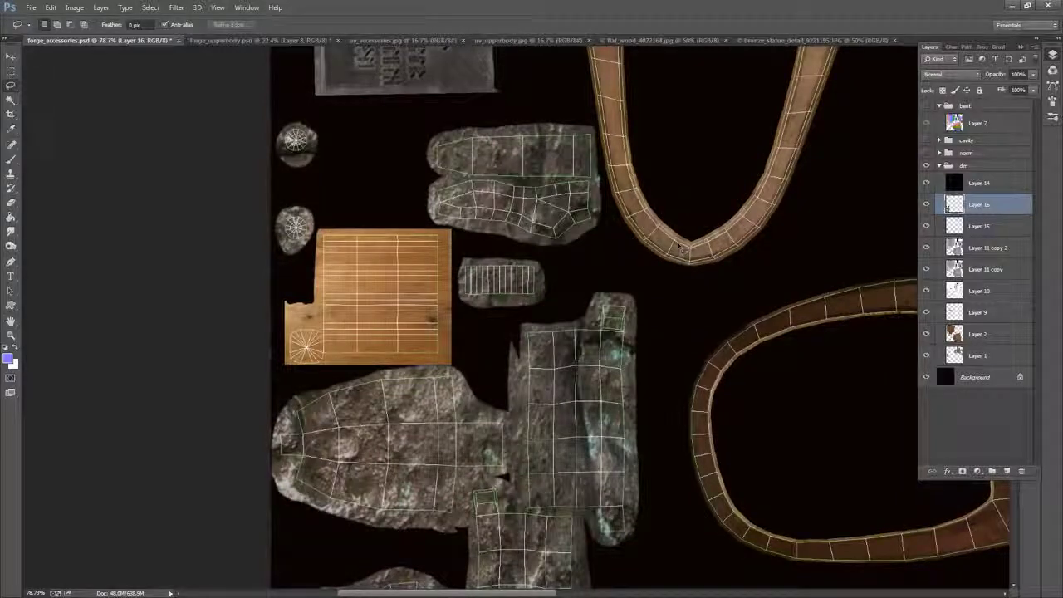
{"action": "left_click", "coordinate": [978, 226]}
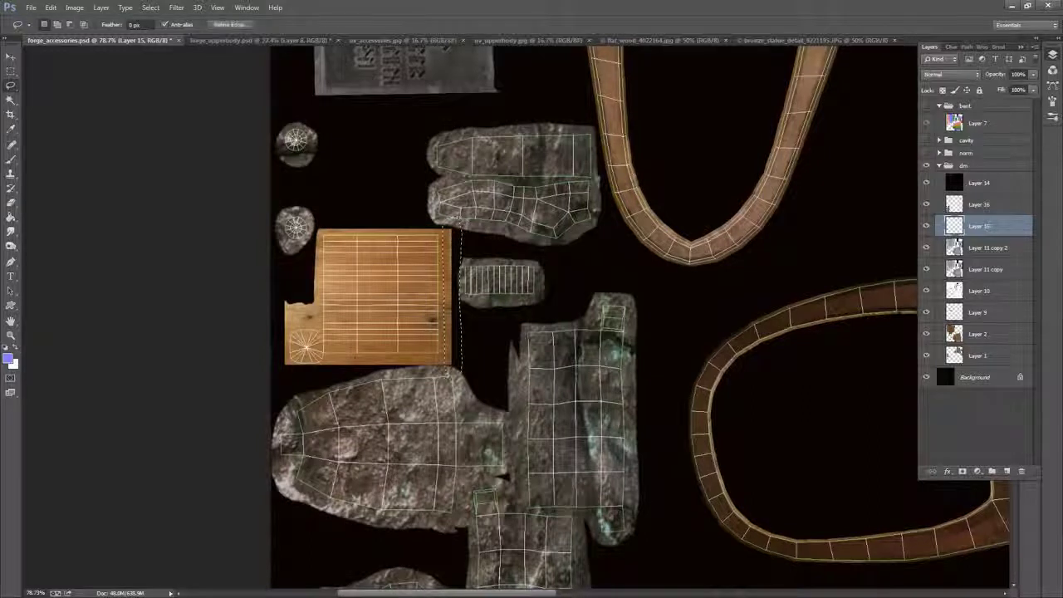
{"action": "right_click", "coordinate": [640, 253]}
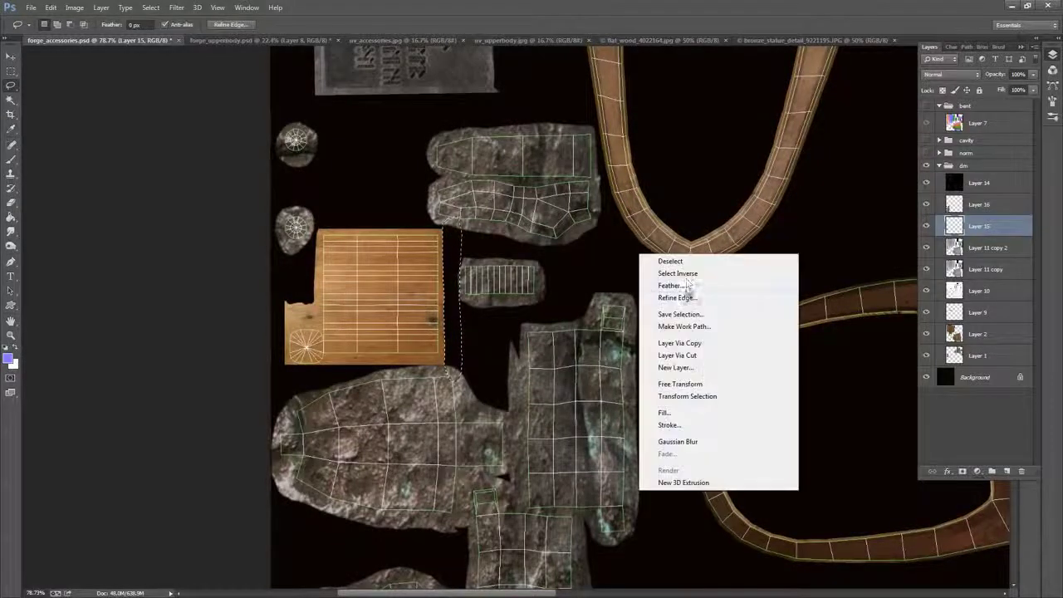
{"action": "left_click", "coordinate": [697, 267]}
{"action": "scroll", "coordinate": [694, 279], "scroll_direction": "down", "scroll_amount": 2}
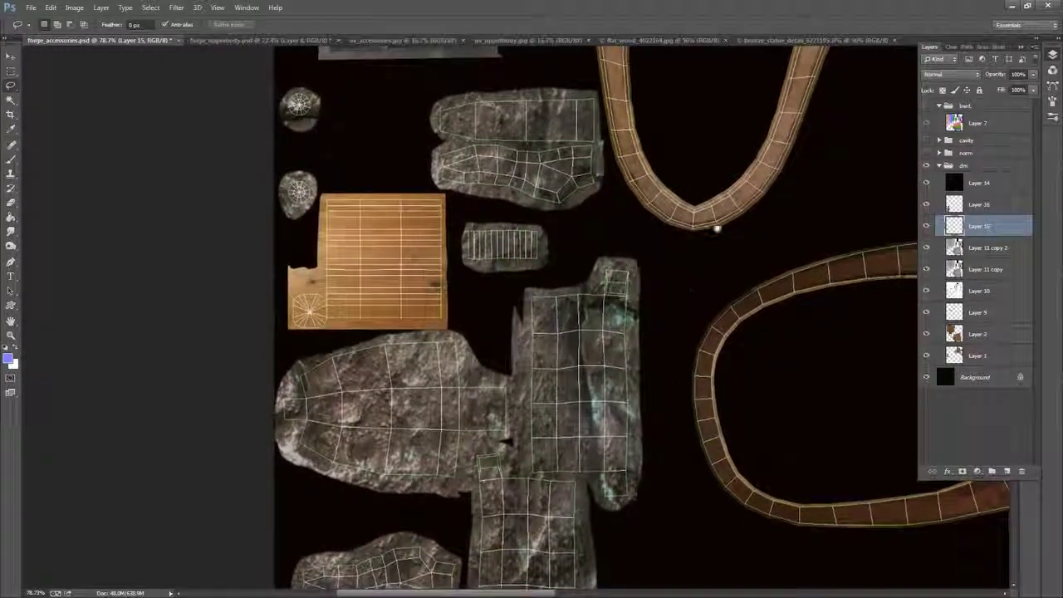
- Examine the whole accessories texture map under its wireframe, checking the apron, metal, wood and bronze islands
{"action": "key", "text": "z"}
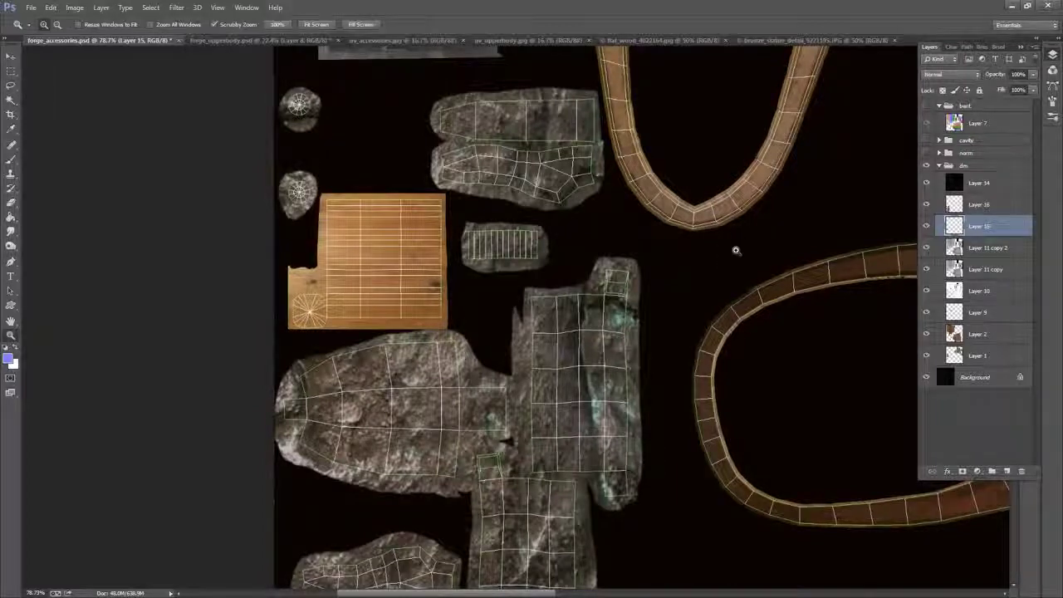
{"action": "left_click_drag", "start_coordinate": [757, 247], "coordinate": [672, 210]}
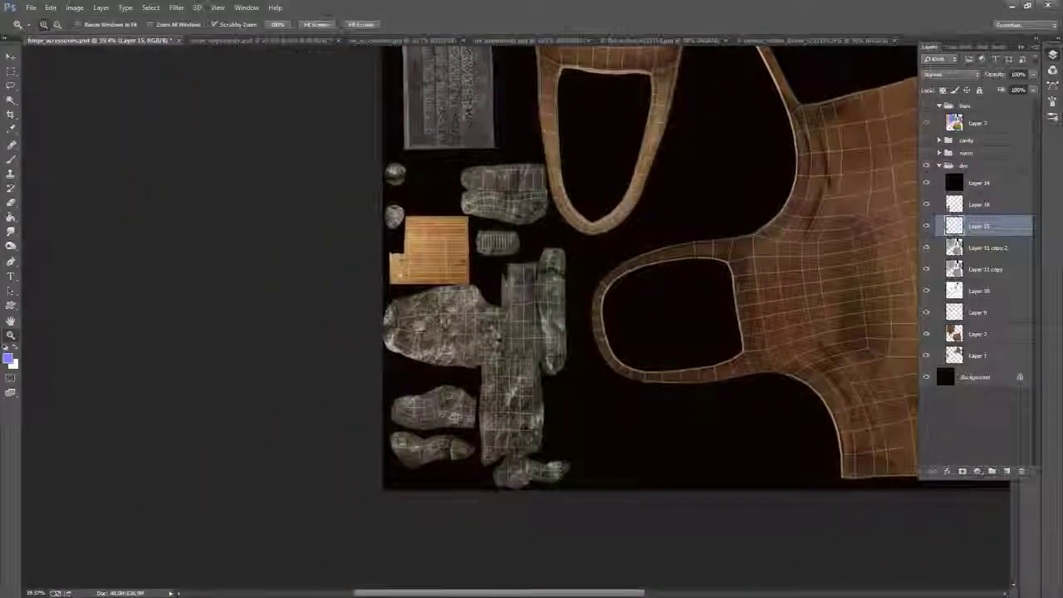
{"action": "scroll", "coordinate": [671, 209], "scroll_direction": "up", "scroll_amount": 3}
{"action": "scroll", "coordinate": [665, 199], "scroll_direction": "down", "scroll_amount": 1}
{"action": "left_click_drag", "start_coordinate": [692, 173], "coordinate": [497, 524]}
{"action": "left_click_drag", "start_coordinate": [744, 168], "coordinate": [636, 332]}
{"action": "scroll", "coordinate": [640, 329], "scroll_direction": "down", "scroll_amount": 1}
{"action": "scroll", "coordinate": [641, 329], "scroll_direction": "down", "scroll_amount": 4}
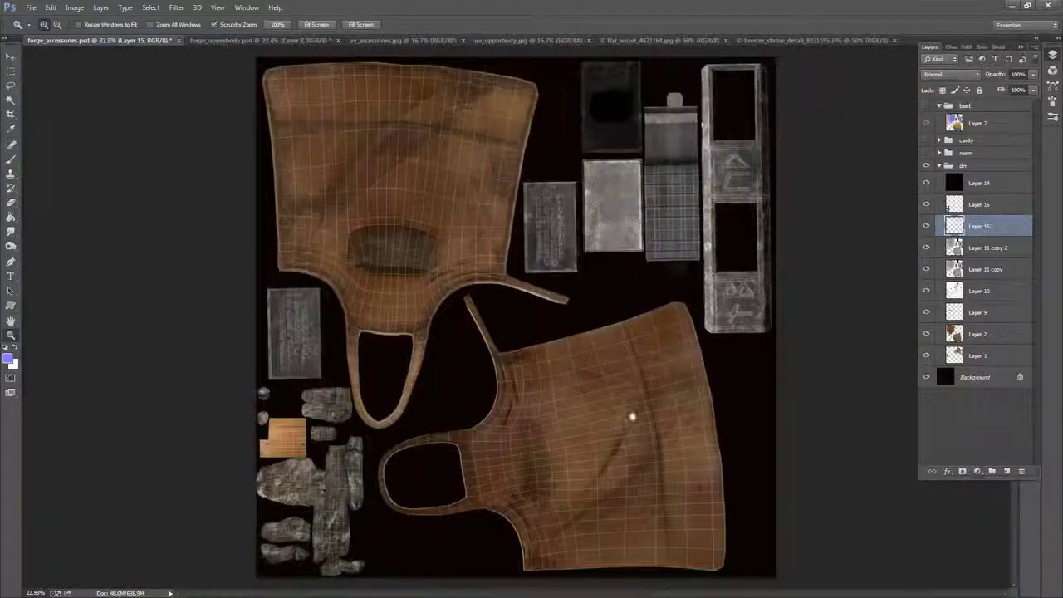
{"action": "left_click_drag", "start_coordinate": [546, 361], "coordinate": [677, 358]}
{"action": "left_click_drag", "start_coordinate": [453, 427], "coordinate": [701, 294]}
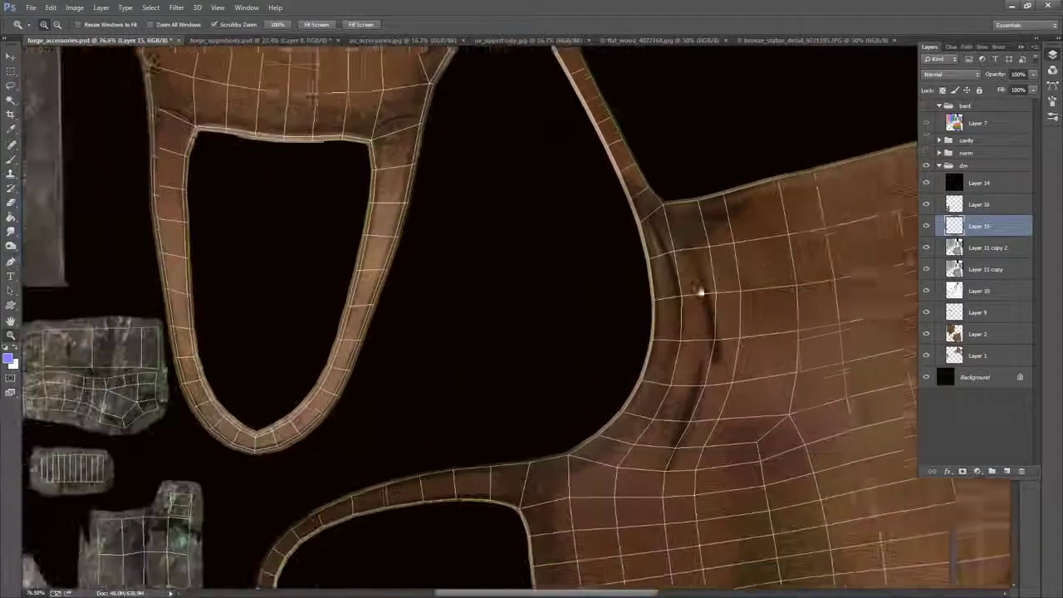
{"action": "left_click_drag", "start_coordinate": [345, 447], "coordinate": [673, 272]}
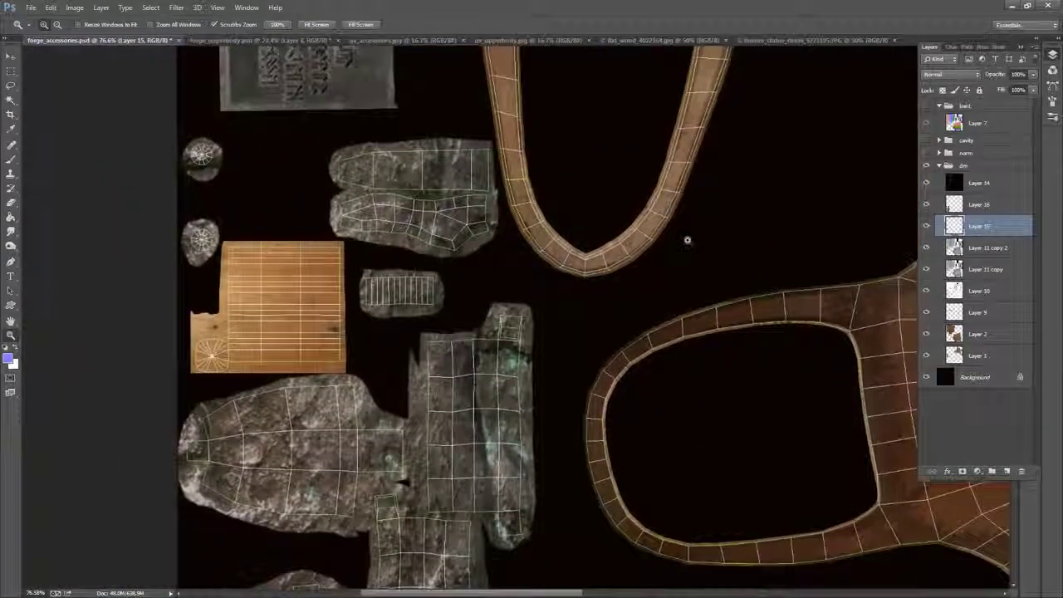
- Hide the UV wireframe on Layer 14, comparing the textures with and without it
{"action": "left_click", "coordinate": [927, 183]}
{"action": "scroll", "coordinate": [665, 324], "scroll_direction": "down", "scroll_amount": 3}
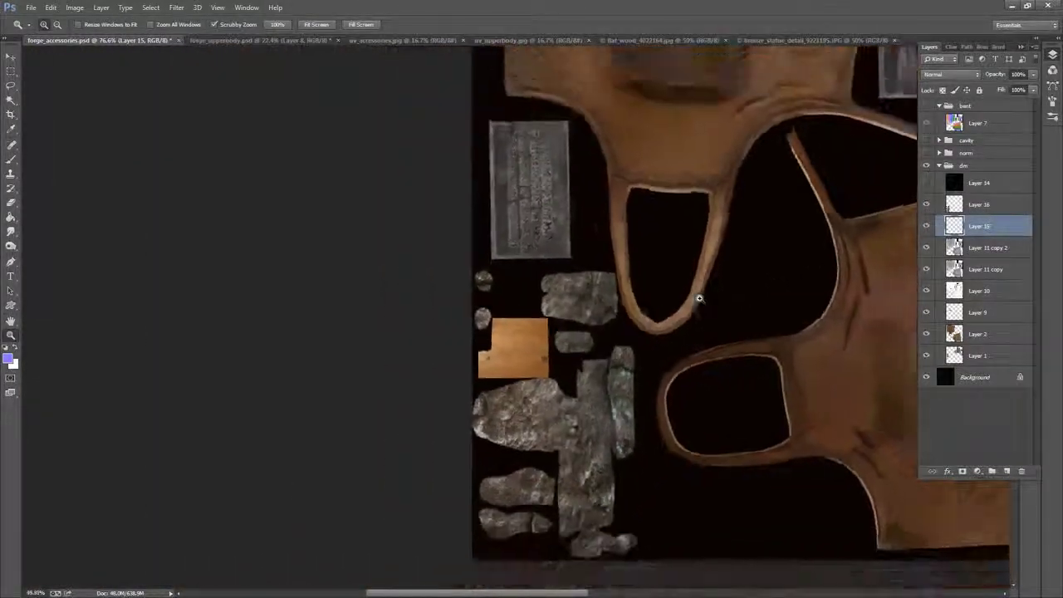
{"action": "left_click_drag", "start_coordinate": [700, 298], "coordinate": [649, 253]}
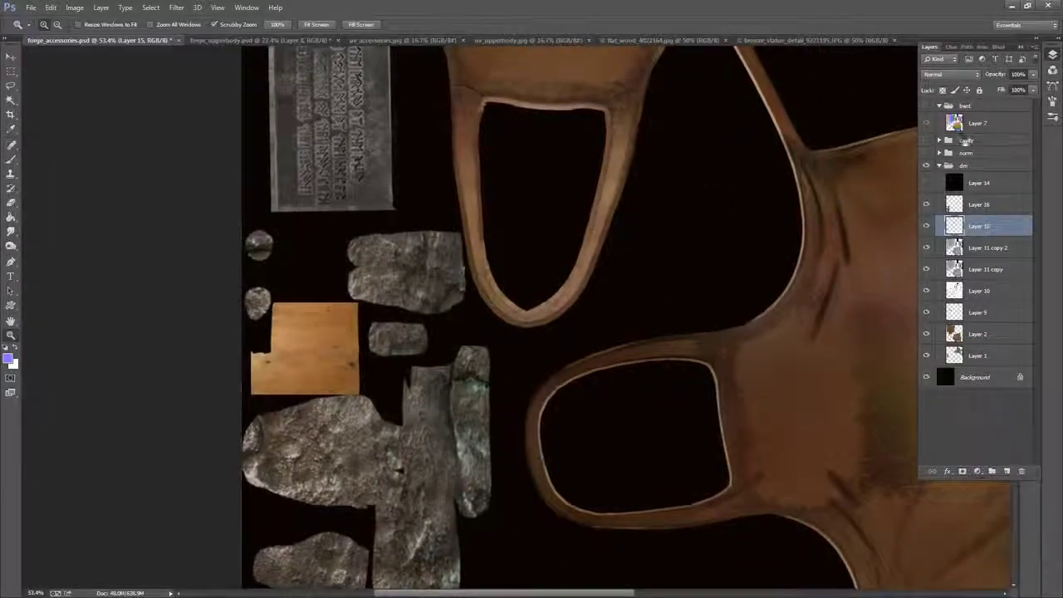
{"action": "left_click", "coordinate": [927, 184]}
{"action": "left_click", "coordinate": [927, 184]}
{"action": "left_click", "coordinate": [927, 184]}
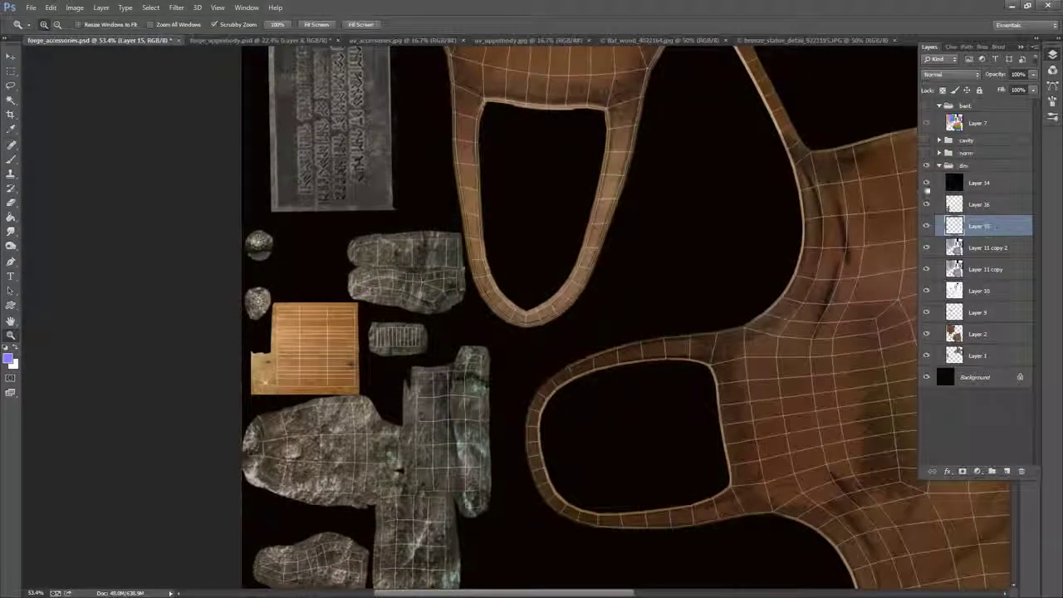
{"action": "left_click", "coordinate": [927, 183]}
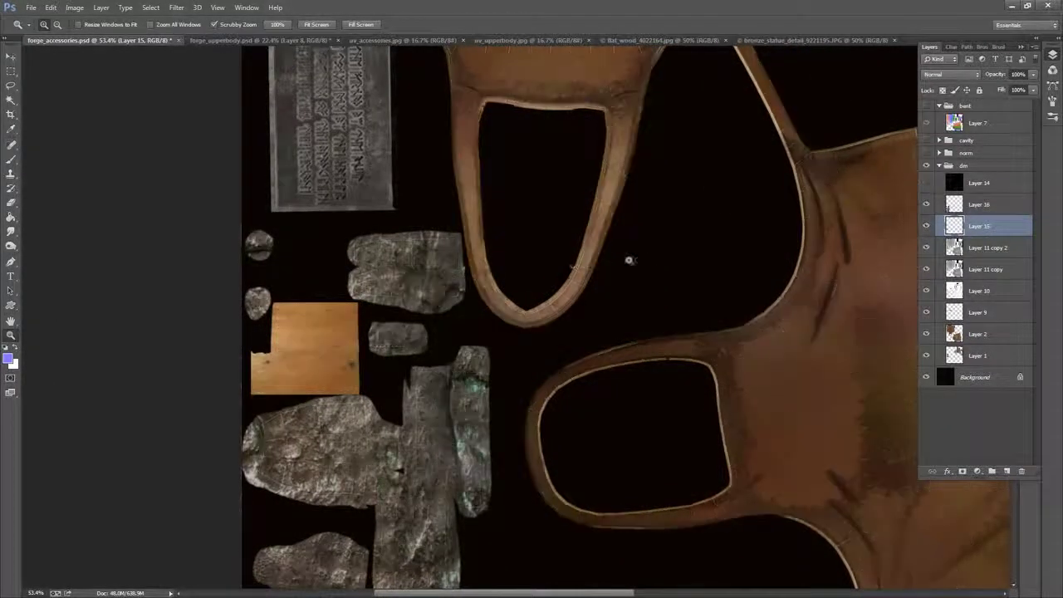
- Save a PNG copy of the texture as forge_accessories.png, replacing the existing file and accepting the PNG options
{"action": "left_click", "coordinate": [31, 8]}
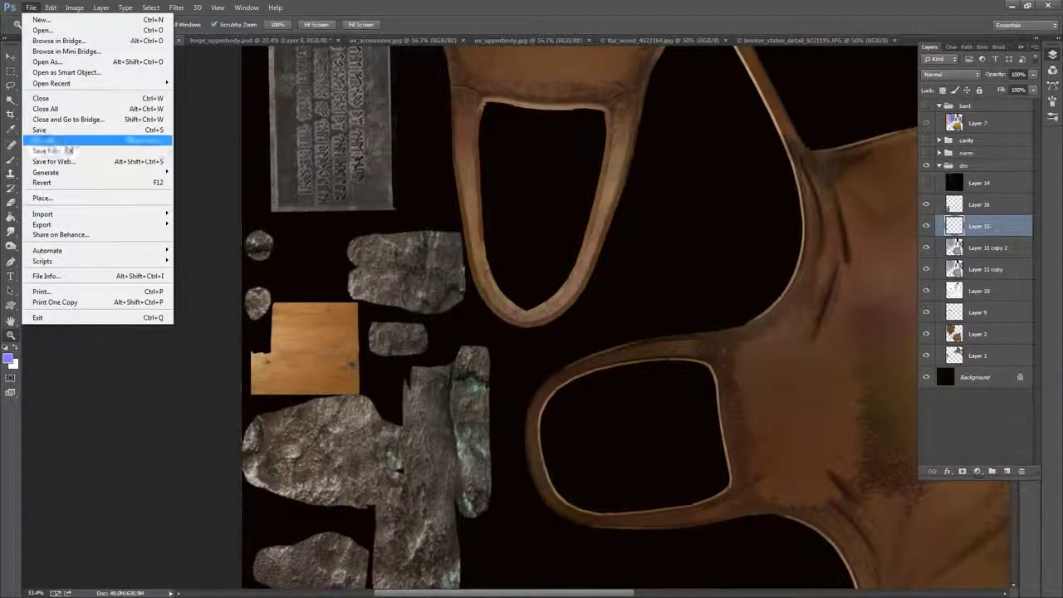
{"action": "left_click", "coordinate": [75, 147]}
{"action": "left_click", "coordinate": [324, 406]}
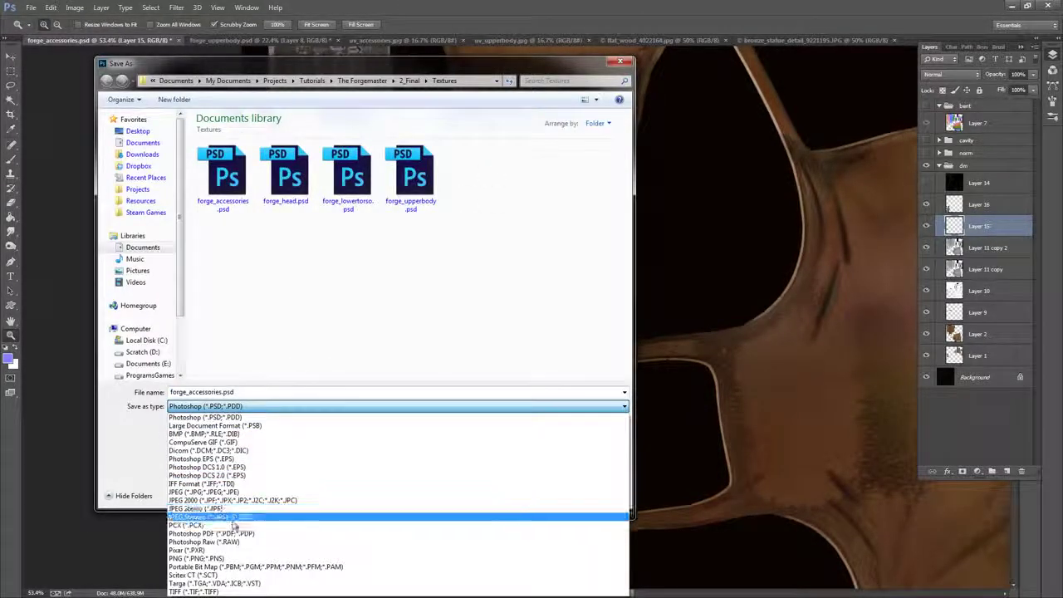
{"action": "left_click", "coordinate": [200, 558]}
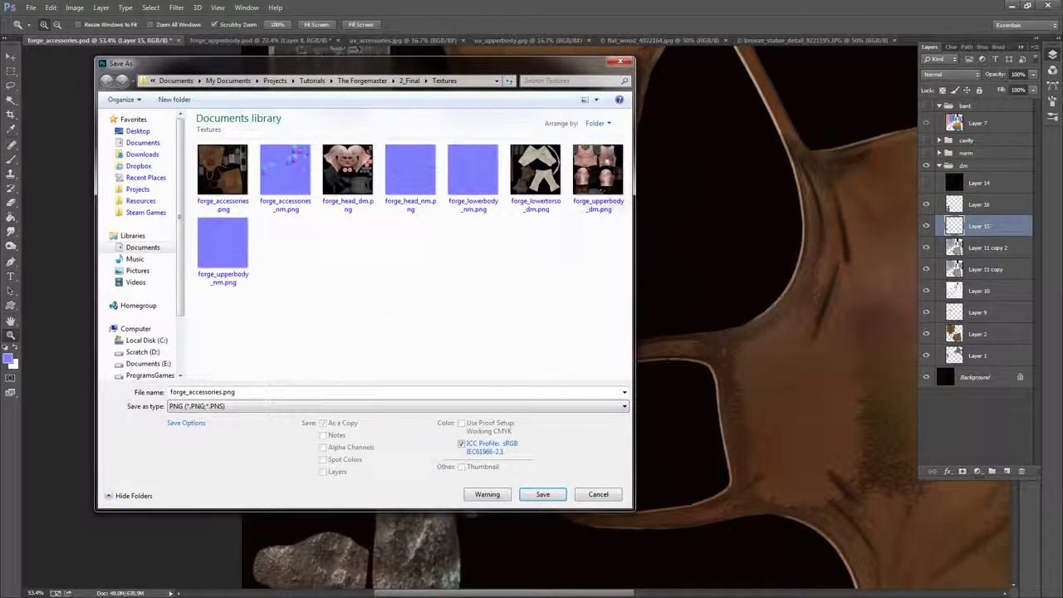
{"action": "left_click", "coordinate": [232, 178]}
{"action": "left_click", "coordinate": [543, 494]}
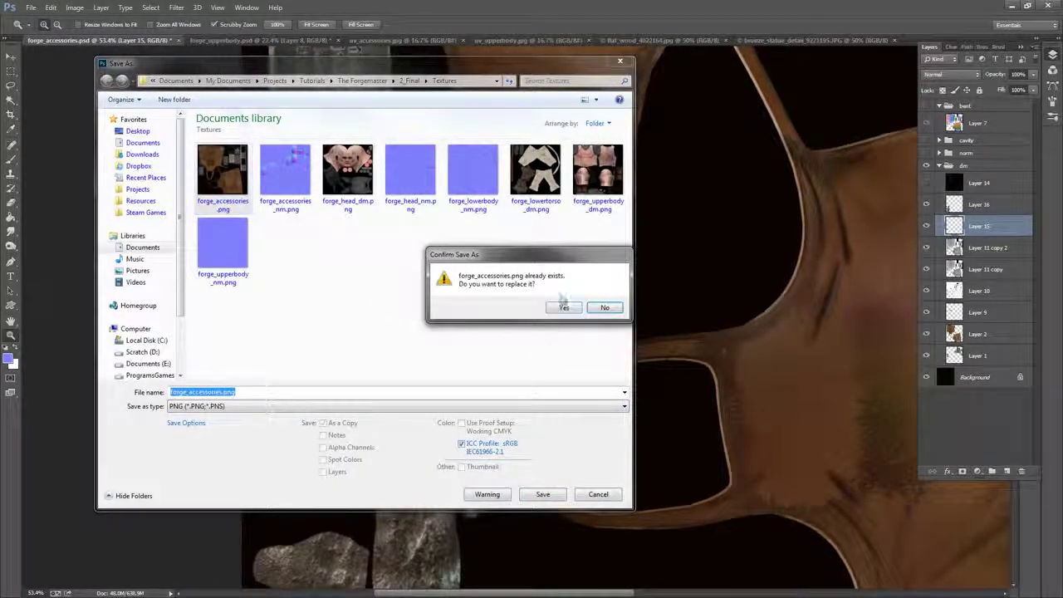
{"action": "left_click", "coordinate": [563, 302]}
{"action": "left_click", "coordinate": [566, 172]}
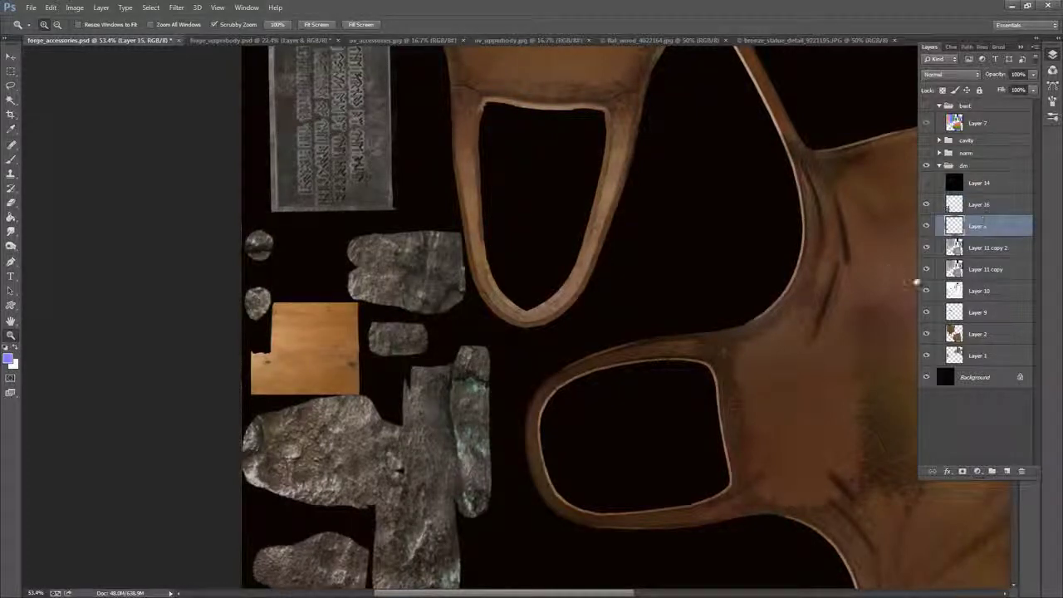
- Hide all layers from Layer 11 copy 2 down to Layer 1, and select Layer 16
{"action": "left_click_drag", "start_coordinate": [927, 247], "coordinate": [927, 366]}
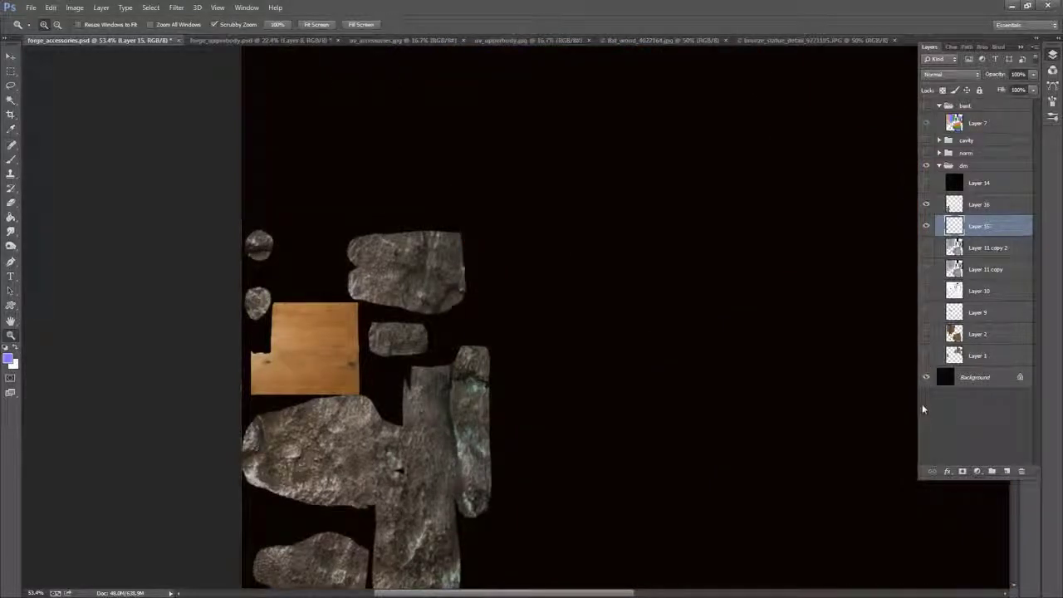
{"action": "left_click_drag", "start_coordinate": [706, 272], "coordinate": [653, 275]}
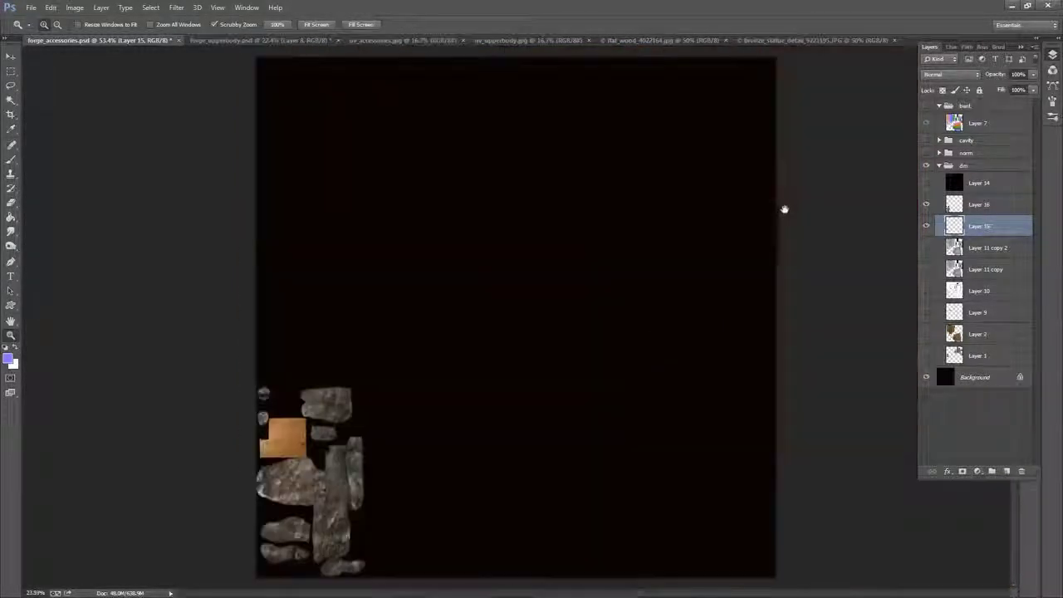
{"action": "left_click_drag", "start_coordinate": [593, 349], "coordinate": [575, 362]}
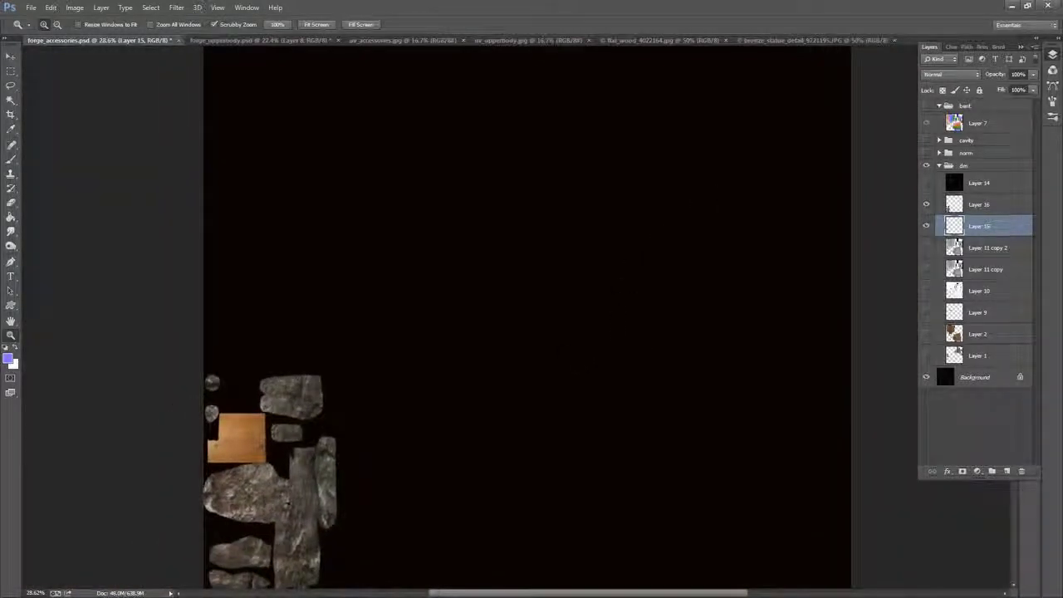
{"action": "left_click", "coordinate": [985, 206]}
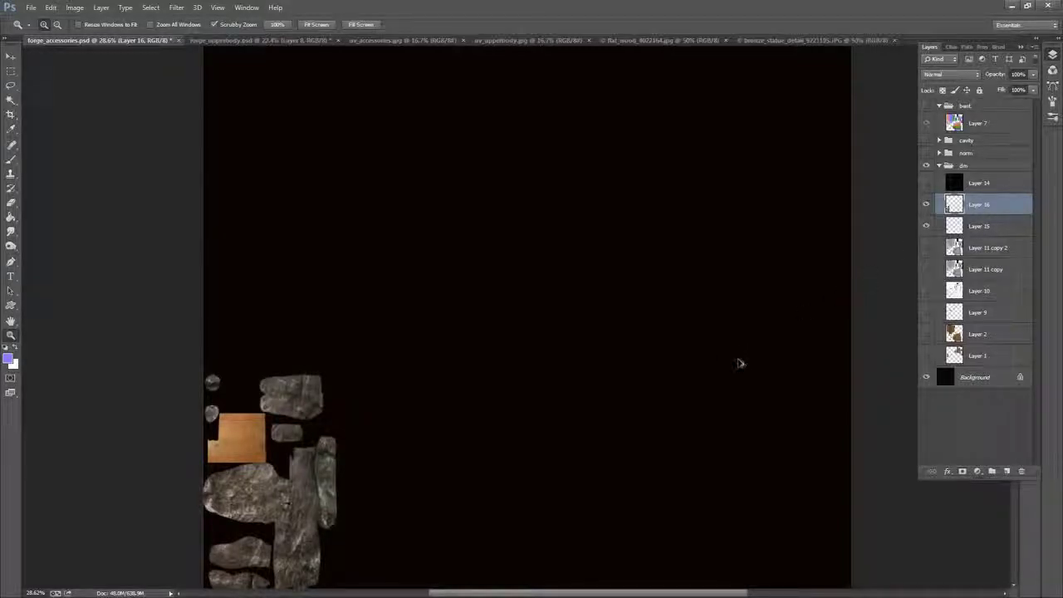
- Stamp the visible layers into a new merged layer and create a group named hm above the dm group
{"action": "key", "text": "ctrl+shift+alt+e"}
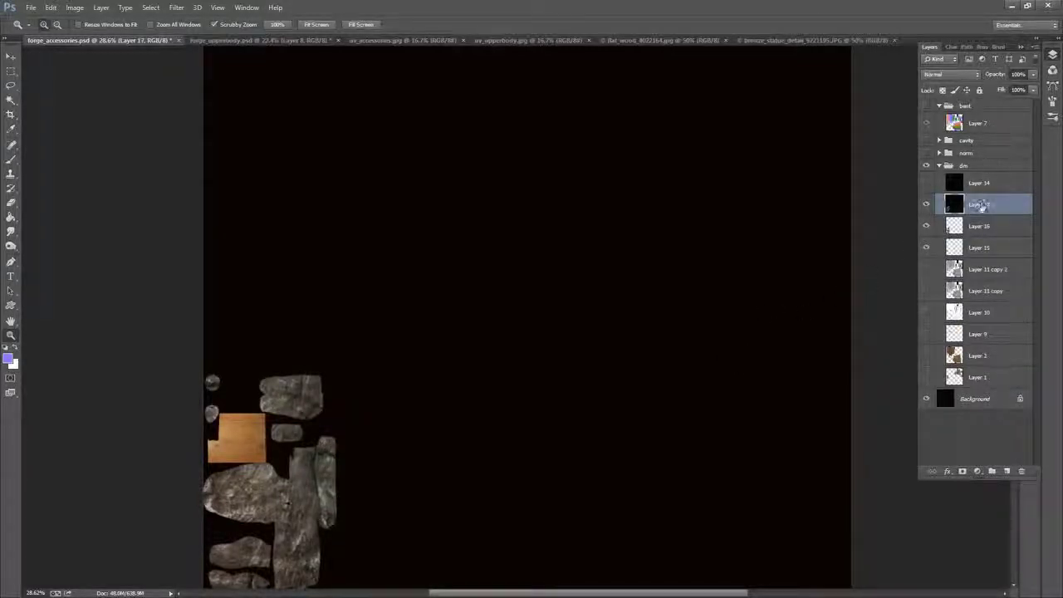
{"action": "left_click", "coordinate": [992, 471]}
{"action": "left_click_drag", "start_coordinate": [977, 198], "coordinate": [968, 167]}
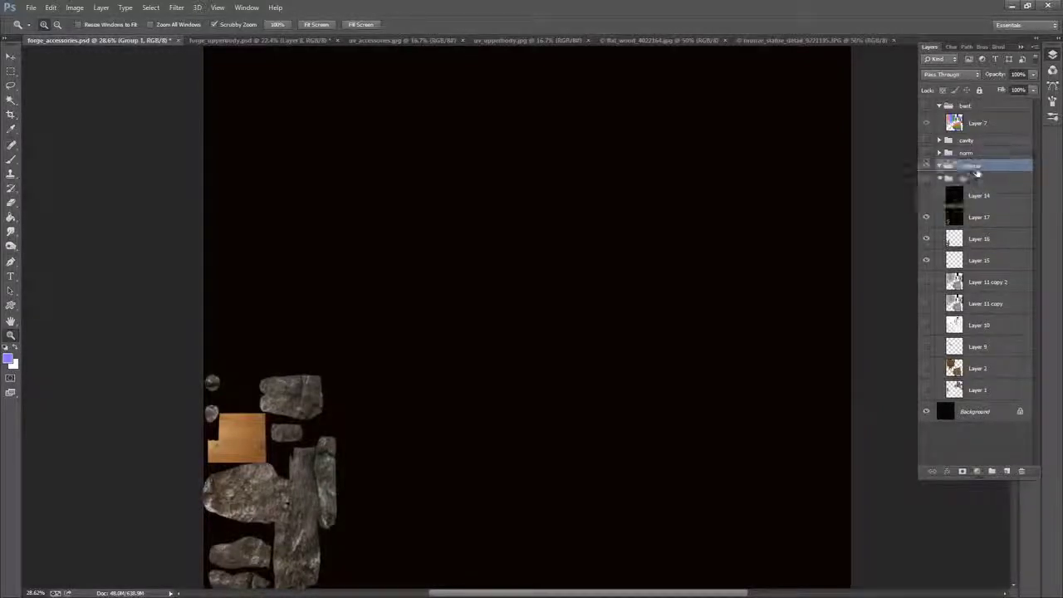
{"action": "double_click", "coordinate": [968, 166]}
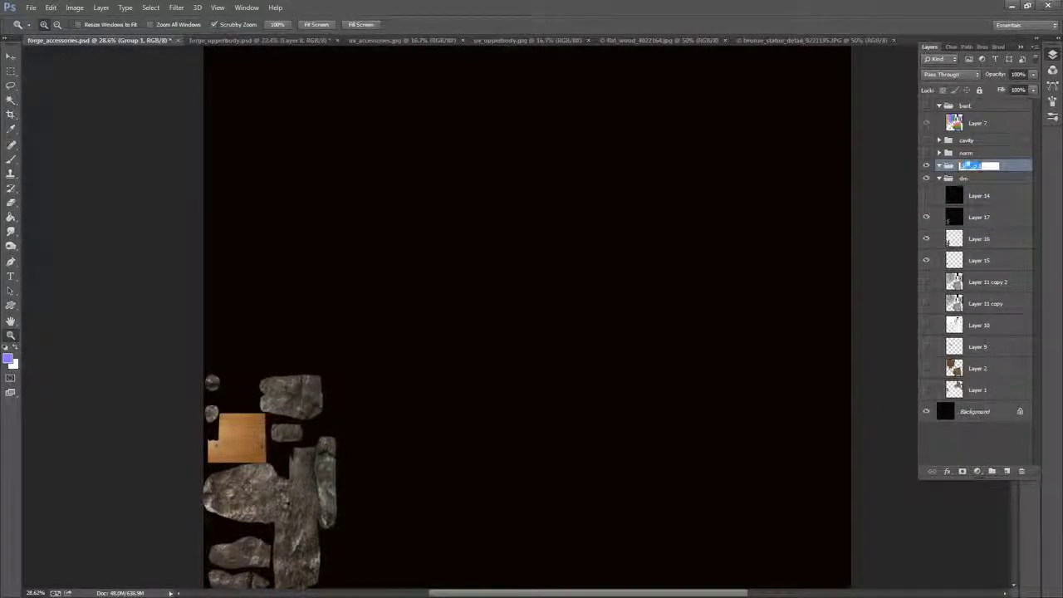
{"action": "type", "text": "hm"}
{"action": "key", "text": "Return"}
- Move the merged Layer 17 into the hm group, and collapse and hide the dm group
{"action": "left_click", "coordinate": [986, 196]}
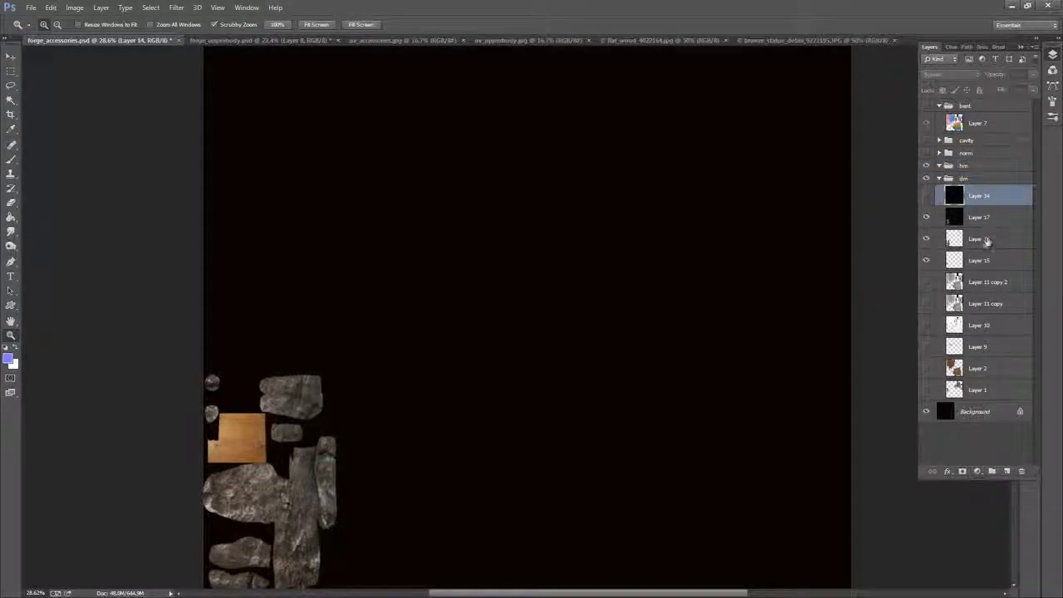
{"action": "left_click_drag", "start_coordinate": [983, 218], "coordinate": [979, 166]}
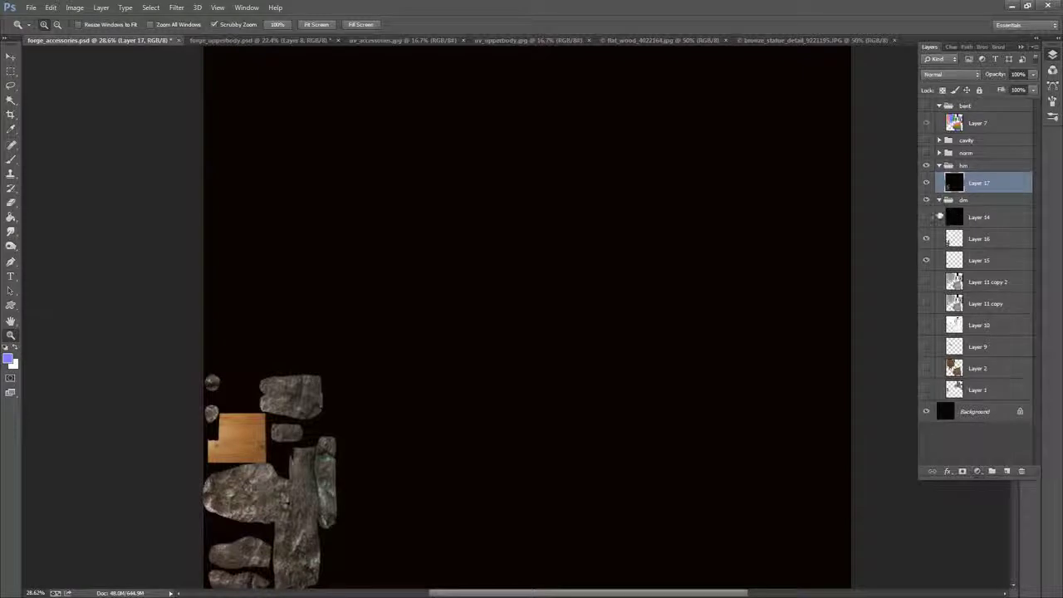
{"action": "left_click", "coordinate": [939, 201]}
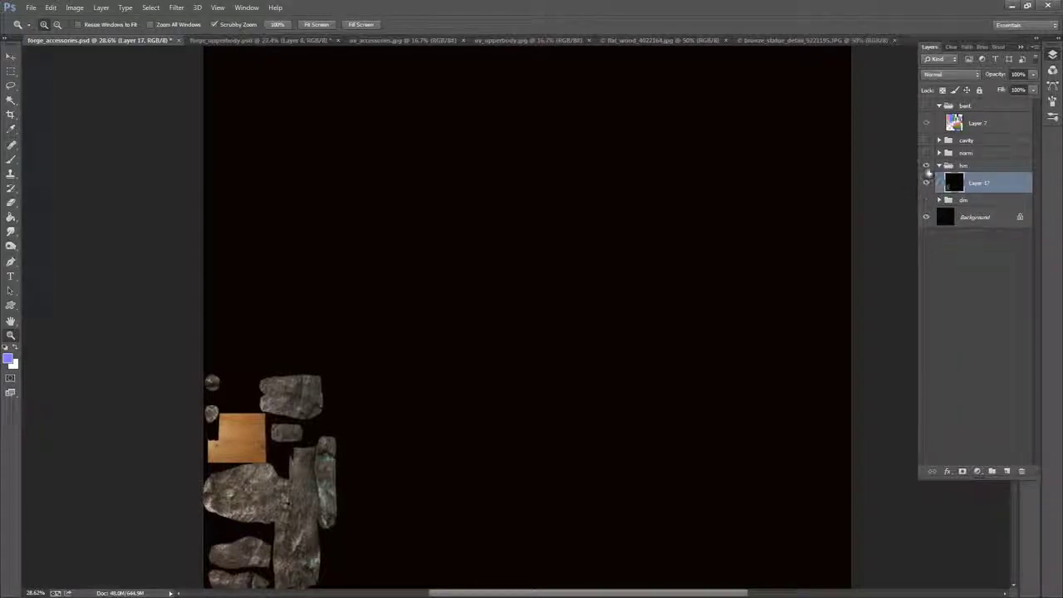
{"action": "left_click", "coordinate": [927, 167]}
{"action": "left_click", "coordinate": [927, 167]}
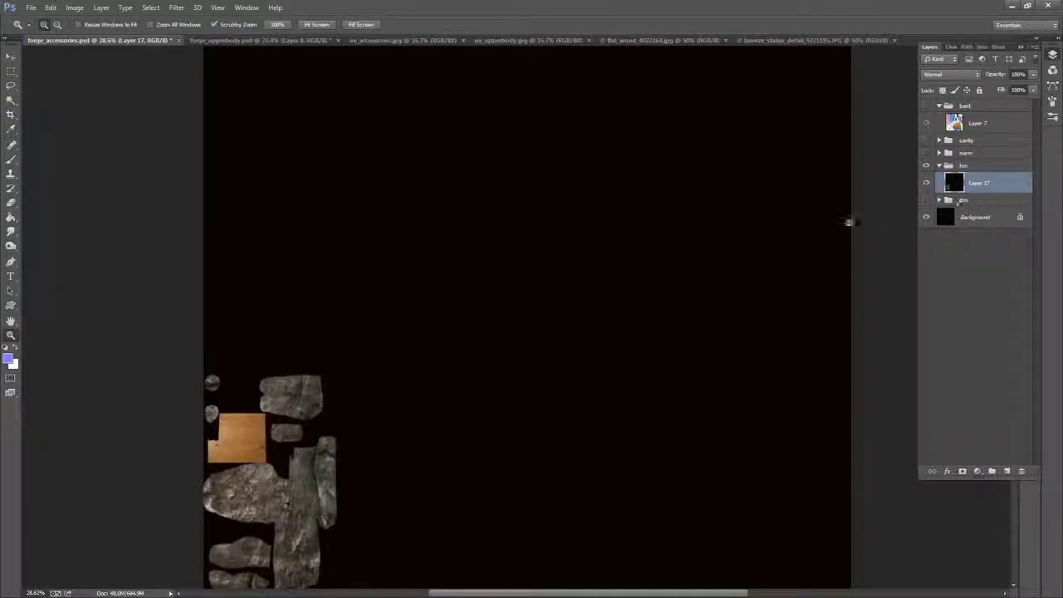
{"action": "left_click", "coordinate": [75, 8]}
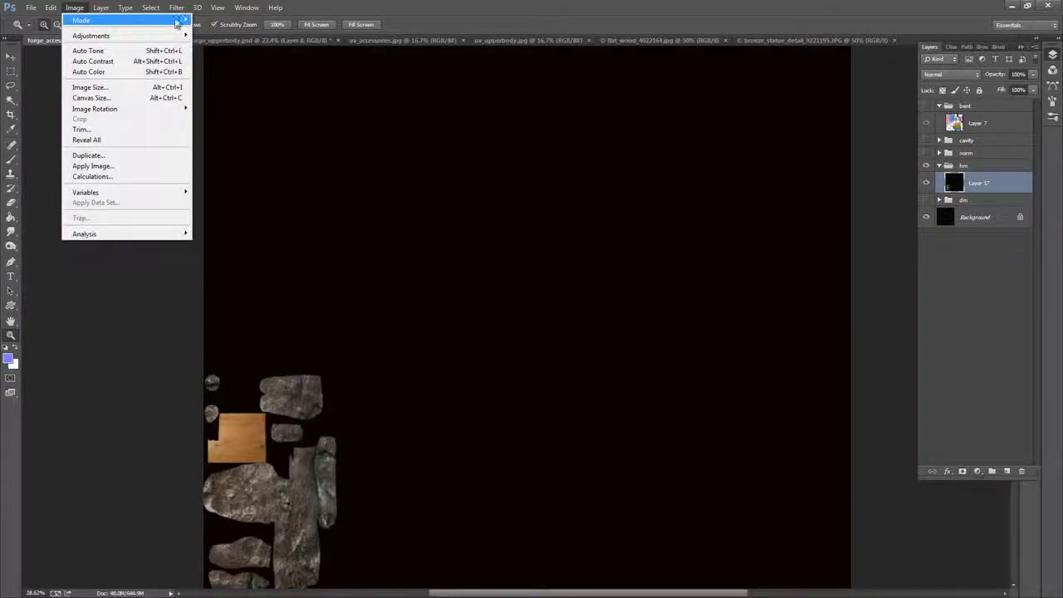
{"action": "mouse_move", "coordinate": [176, 7]}
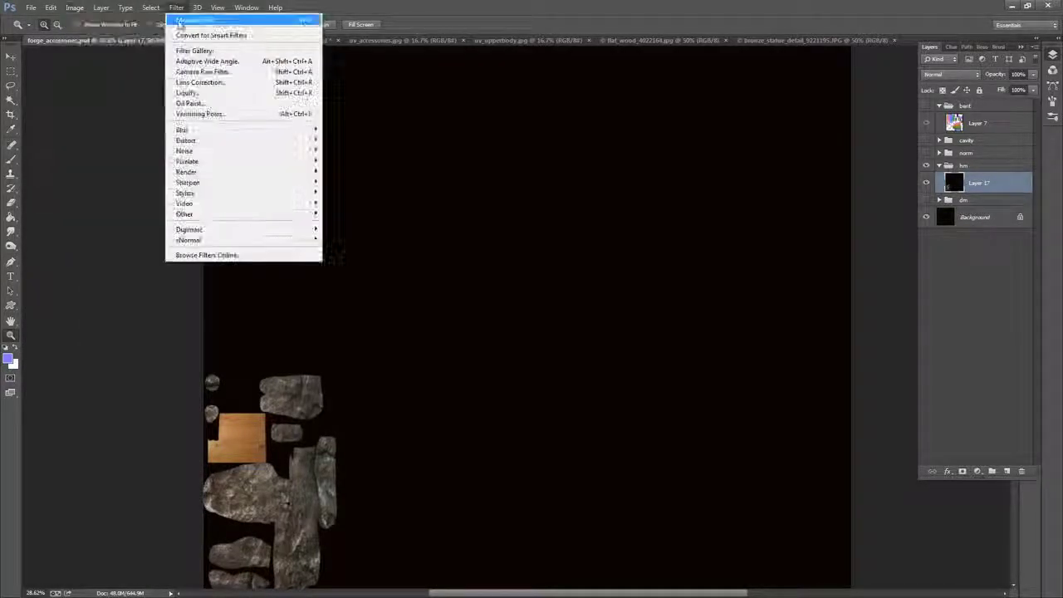
{"action": "left_click", "coordinate": [426, 35]}
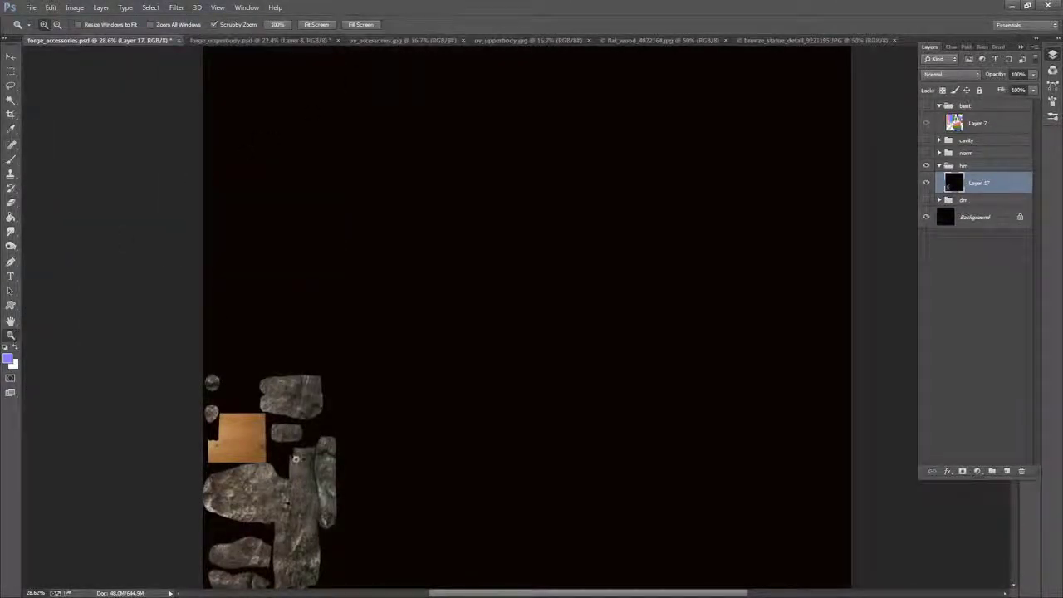
{"action": "left_click_drag", "start_coordinate": [295, 457], "coordinate": [587, 136]}
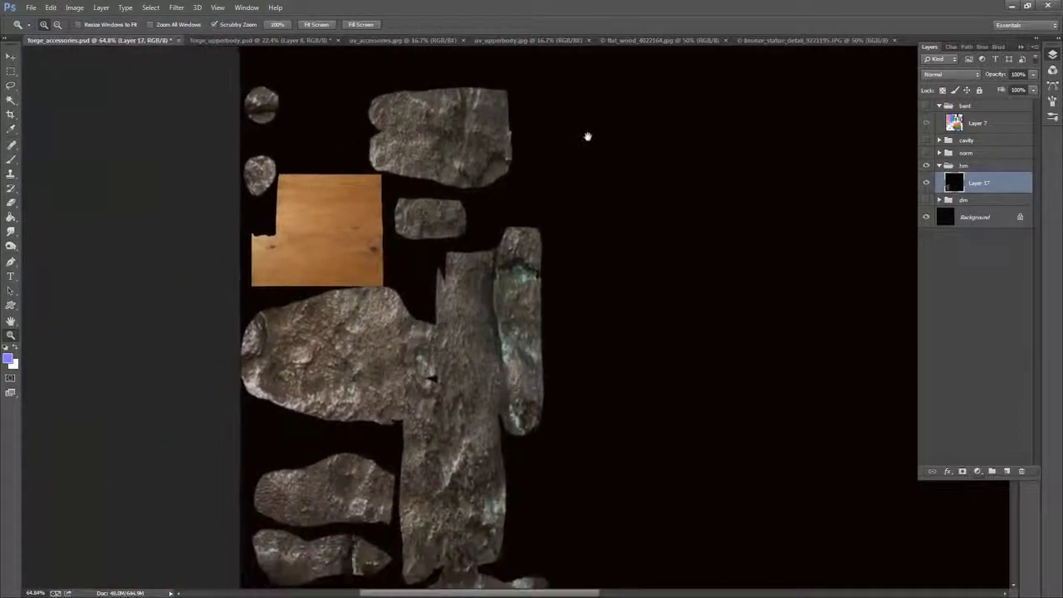
{"action": "left_click", "coordinate": [177, 8]}
{"action": "mouse_move", "coordinate": [260, 218]}
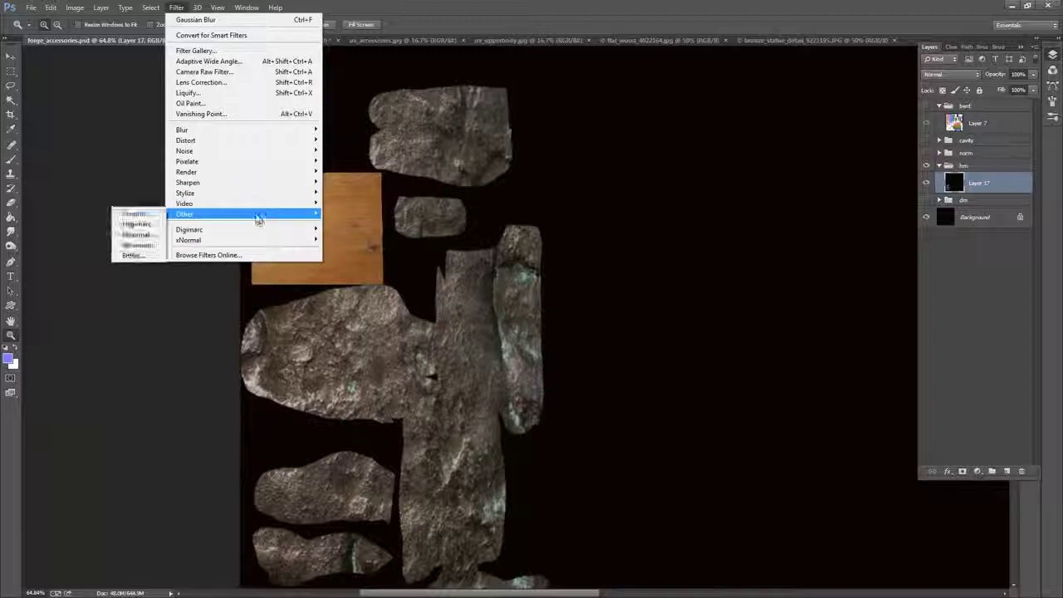
{"action": "left_click", "coordinate": [137, 225]}
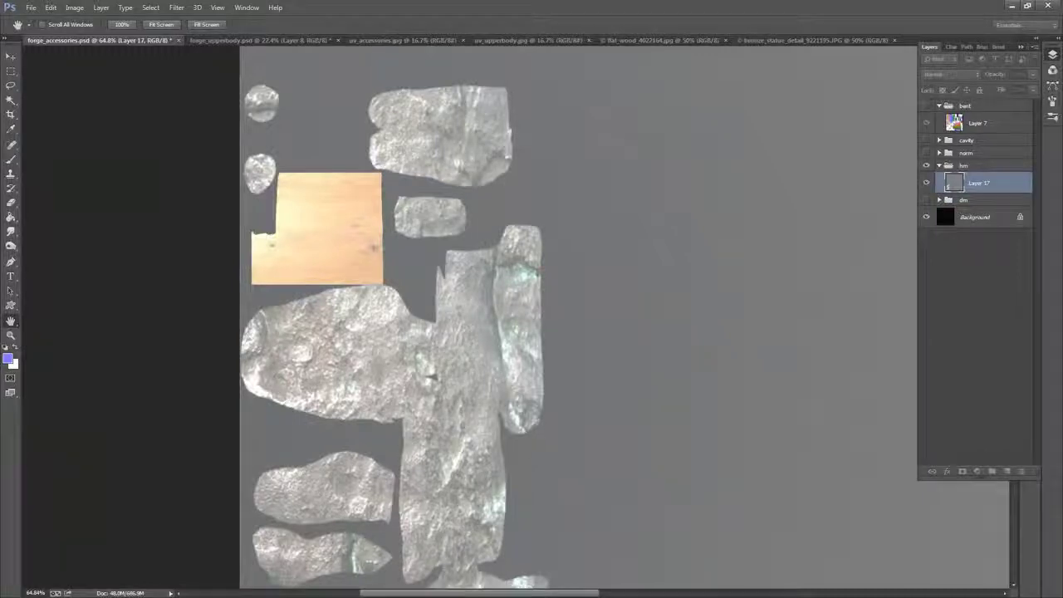
{"action": "left_click_drag", "start_coordinate": [775, 112], "coordinate": [683, 143]}
{"action": "left_click_drag", "start_coordinate": [681, 313], "coordinate": [603, 314]}
{"action": "left_click", "coordinate": [715, 181]}
{"action": "key", "text": "z"}
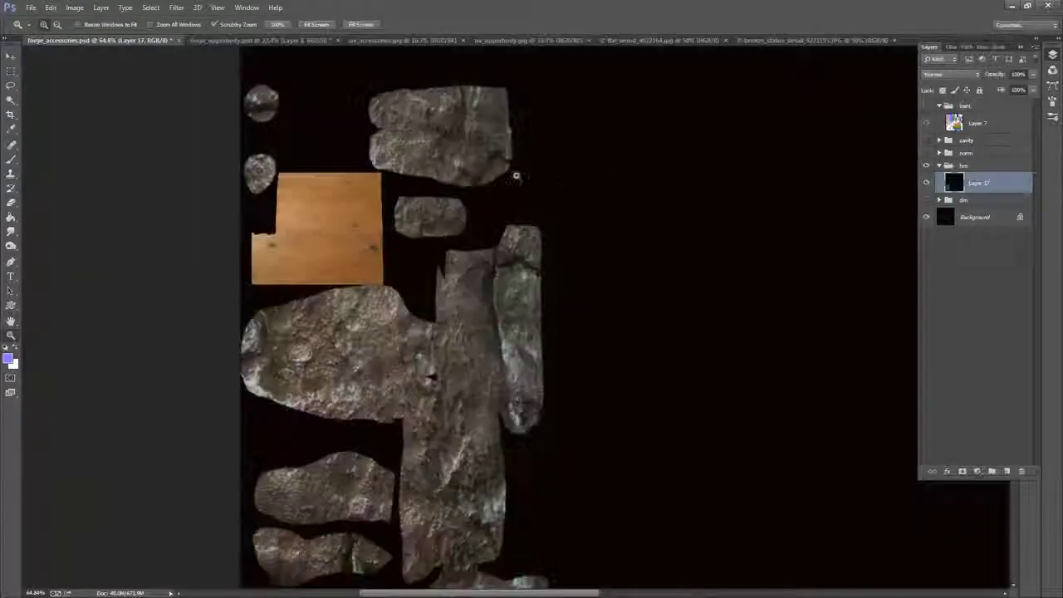
- Desaturate the merged texture on Layer 17 in the hm group
{"action": "left_click", "coordinate": [74, 7]}
{"action": "mouse_move", "coordinate": [125, 36]}
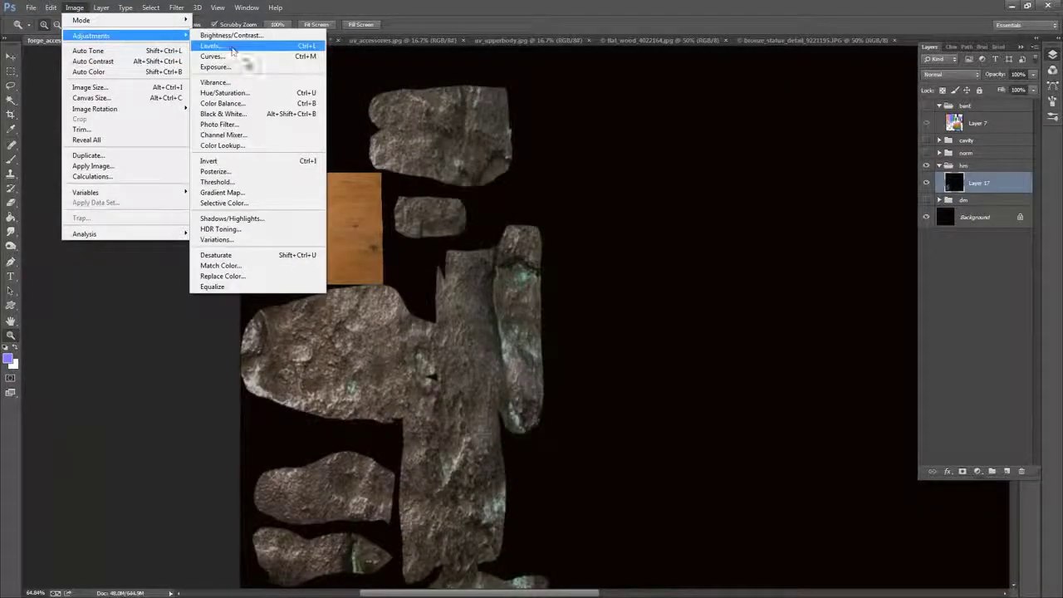
{"action": "left_click", "coordinate": [215, 255]}
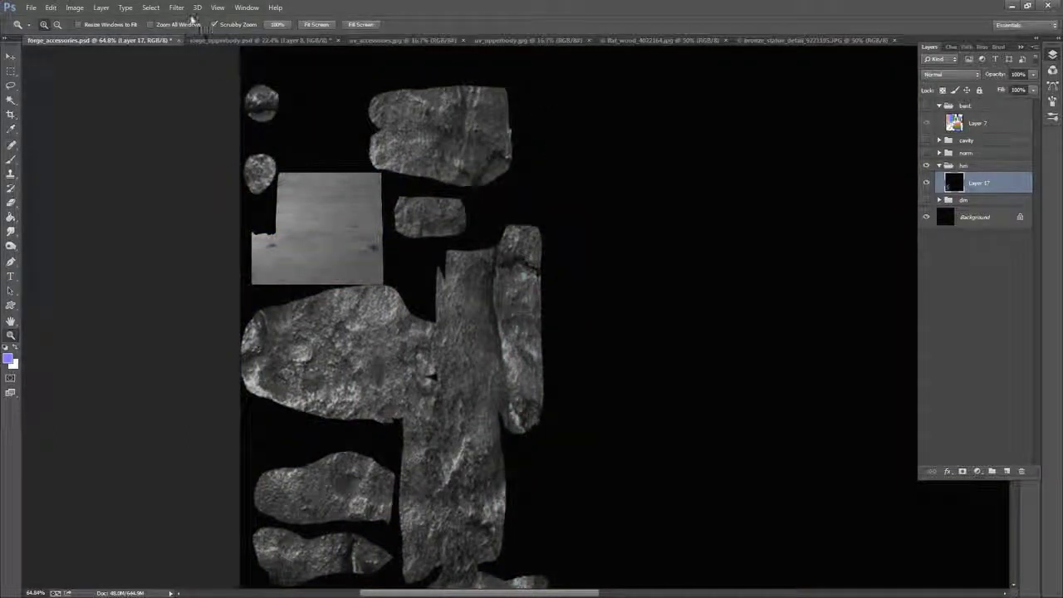
- Apply a High Pass filter to the desaturated Layer 17, using a small radius that keeps only fine surface detail
{"action": "left_click", "coordinate": [177, 8]}
{"action": "mouse_move", "coordinate": [192, 214]}
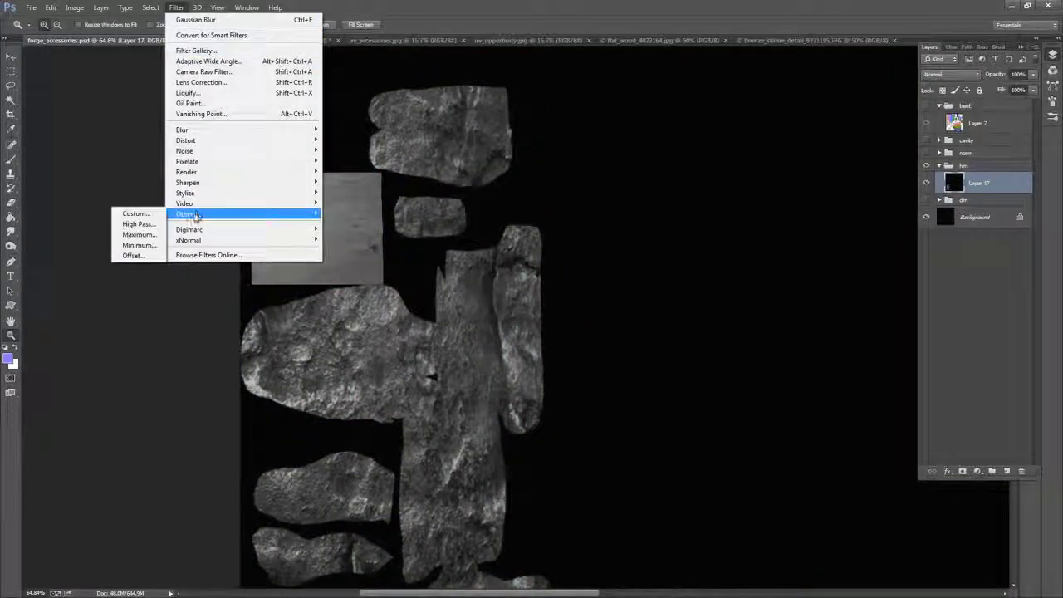
{"action": "left_click", "coordinate": [137, 224]}
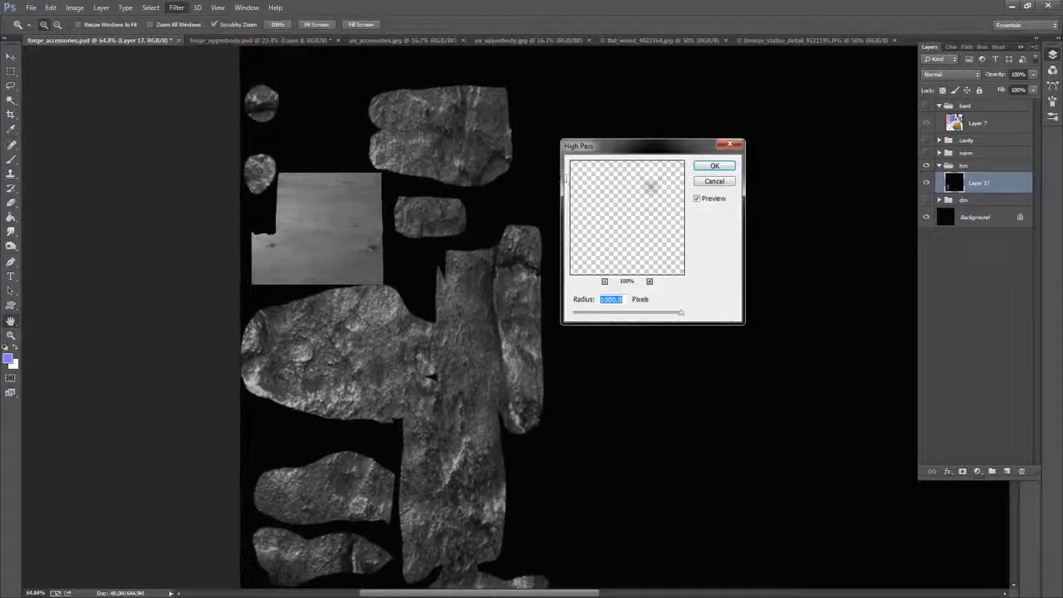
{"action": "left_click_drag", "start_coordinate": [684, 149], "coordinate": [707, 110]}
{"action": "left_click_drag", "start_coordinate": [656, 184], "coordinate": [673, 188]}
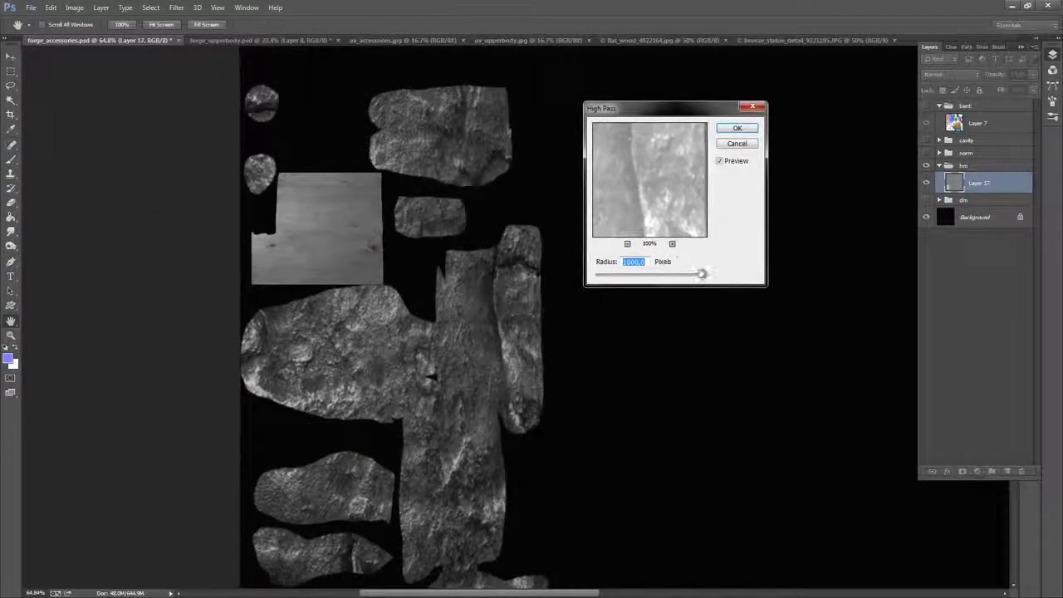
{"action": "left_click_drag", "start_coordinate": [703, 274], "coordinate": [648, 280]}
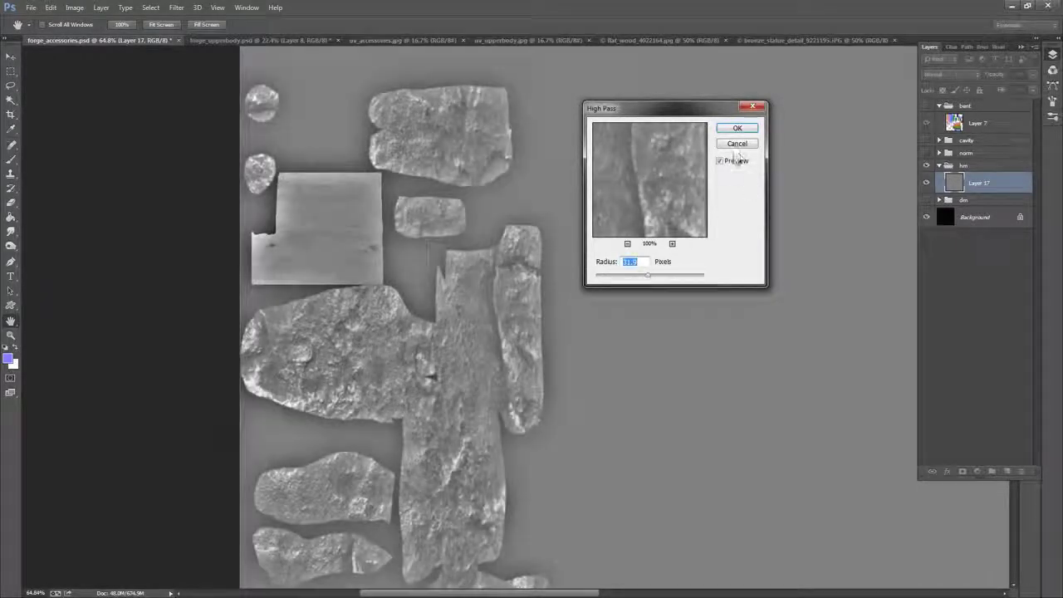
{"action": "left_click", "coordinate": [721, 161]}
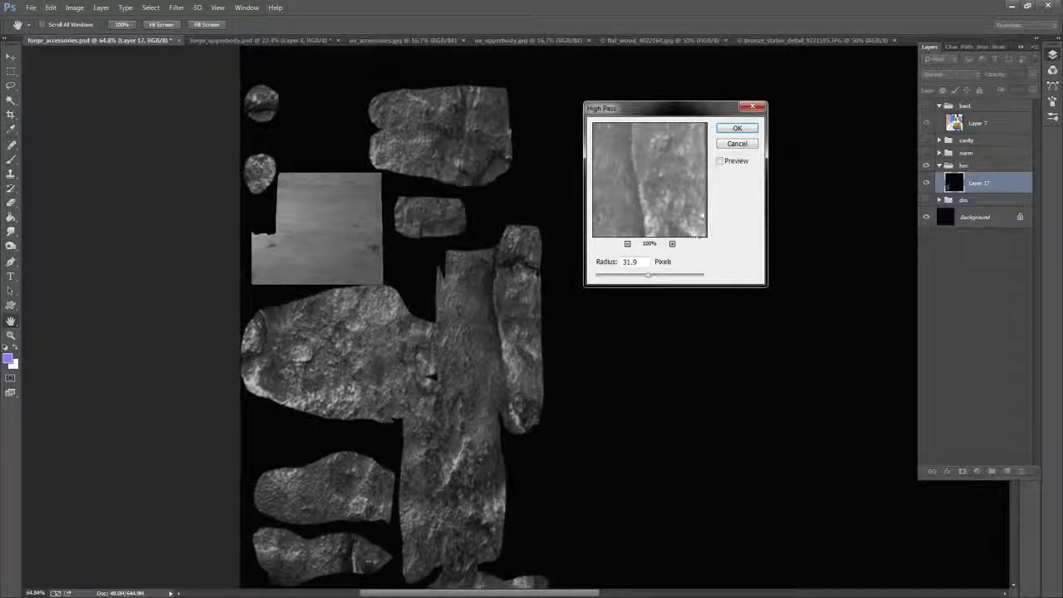
{"action": "left_click", "coordinate": [719, 160]}
{"action": "left_click_drag", "start_coordinate": [645, 280], "coordinate": [617, 277]}
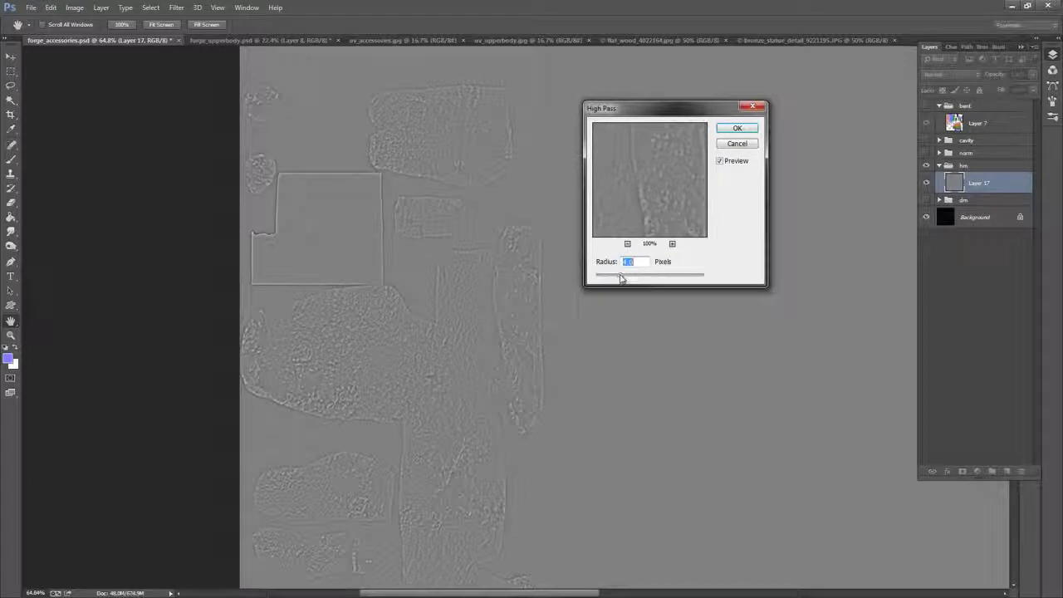
{"action": "mouse_move", "coordinate": [620, 278]}
{"action": "left_mouse_down"}
{"action": "mouse_move", "coordinate": [605, 279]}
{"action": "mouse_move", "coordinate": [626, 279]}
{"action": "left_mouse_up"}
{"action": "left_click", "coordinate": [737, 129]}
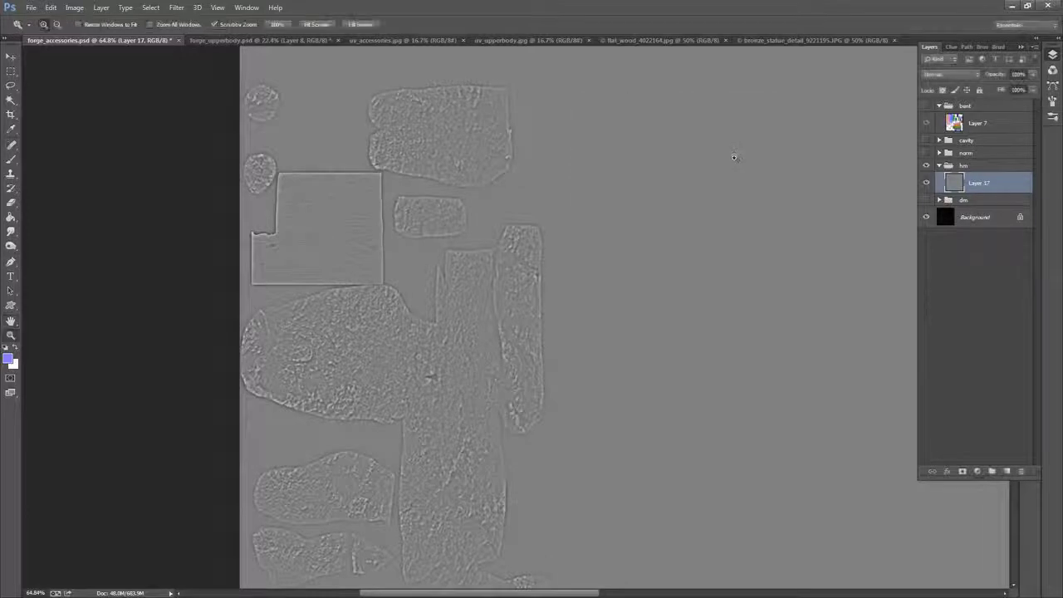
- Save a PNG copy of the height texture as temp_height.png in the Textures folder, accepting the PNG options
{"action": "left_click", "coordinate": [31, 8]}
{"action": "left_click", "coordinate": [83, 141]}
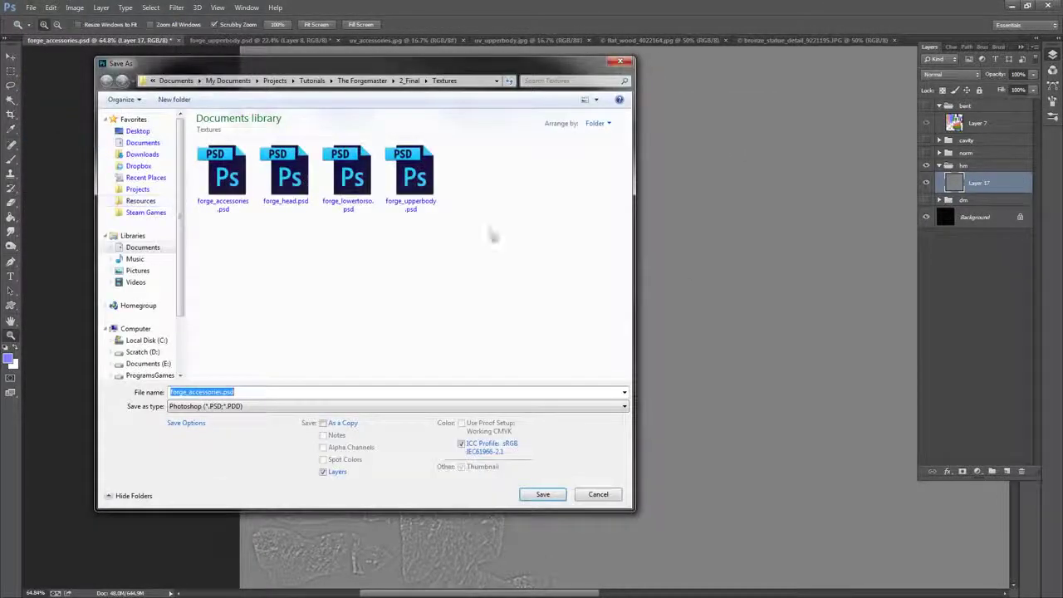
{"action": "left_click", "coordinate": [339, 406]}
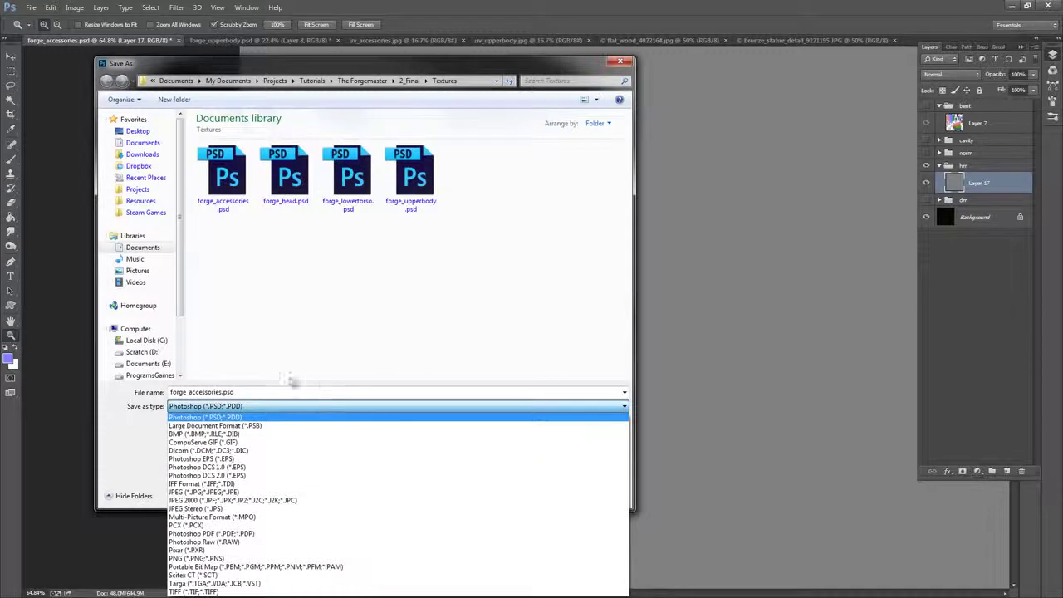
{"action": "left_click", "coordinate": [200, 558]}
{"action": "left_click", "coordinate": [239, 392]}
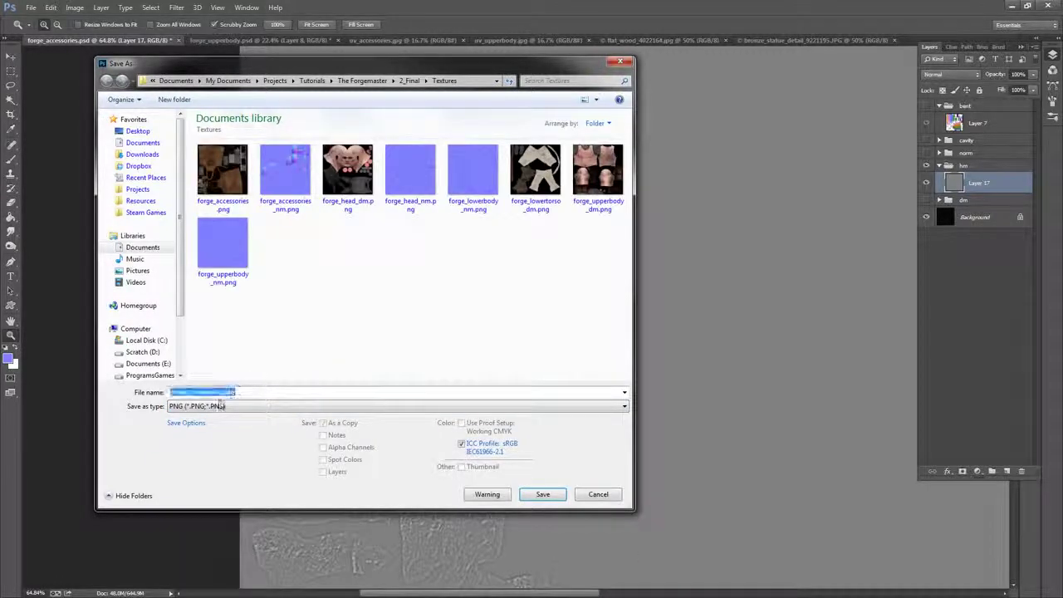
{"action": "left_click", "coordinate": [221, 392]}
{"action": "left_click_drag", "start_coordinate": [221, 392], "coordinate": [165, 393]}
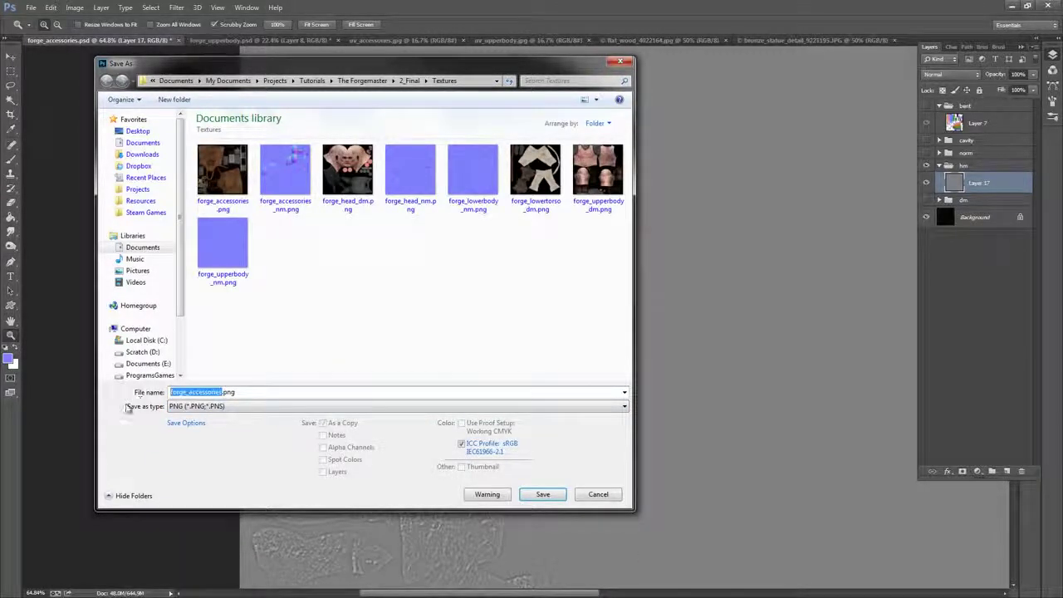
{"action": "type", "text": "temp_height"}
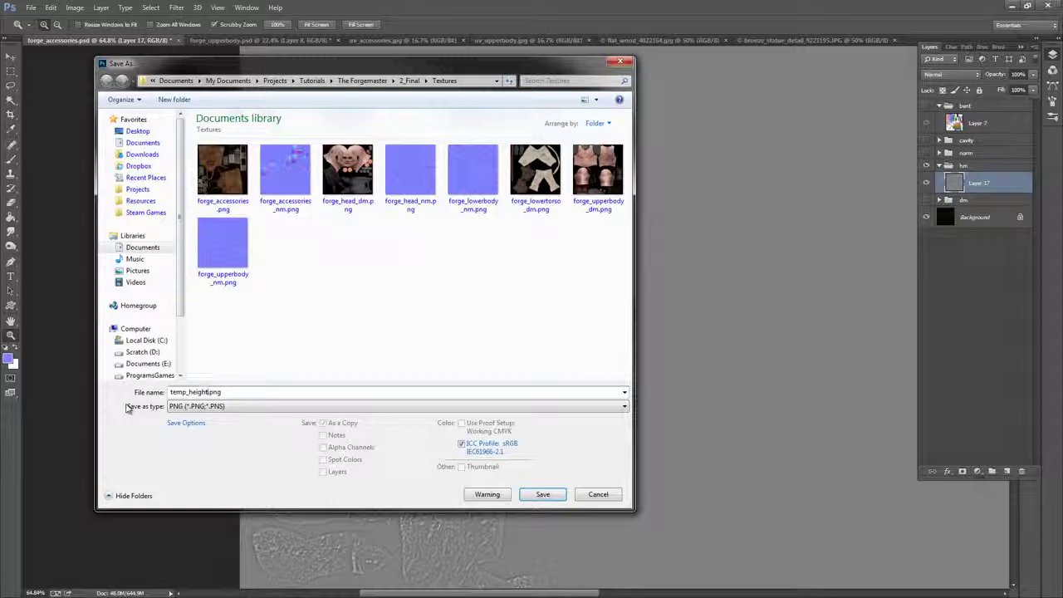
{"action": "left_click", "coordinate": [542, 495]}
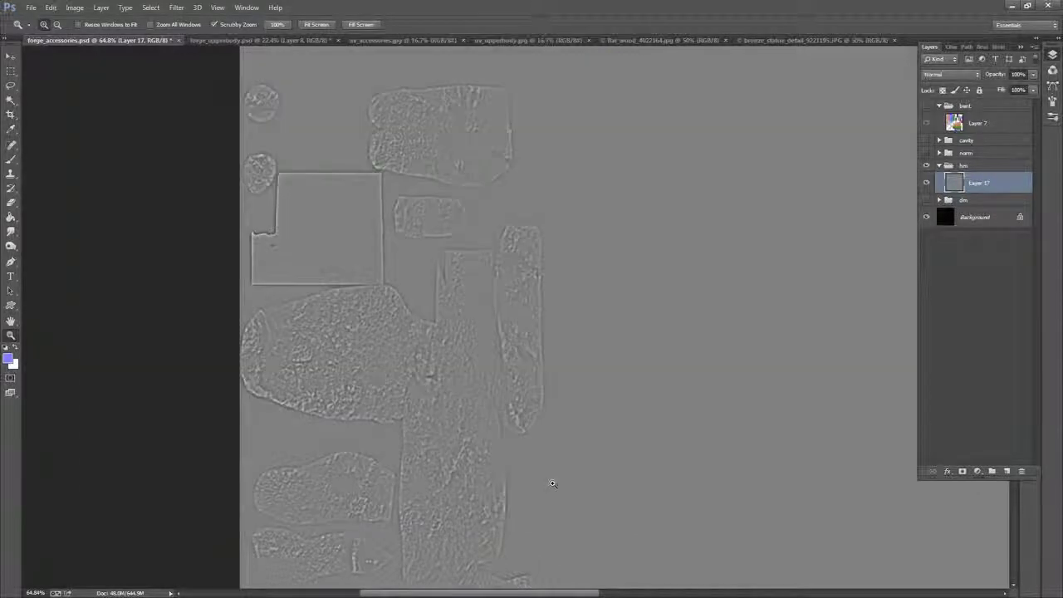
{"action": "left_click", "coordinate": [565, 172]}
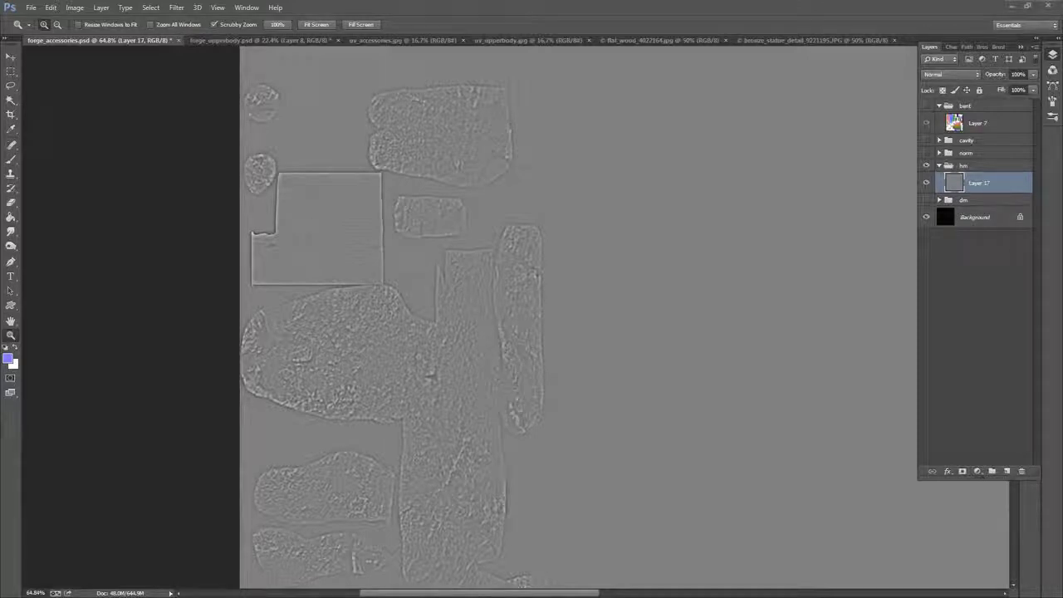
- Switch to CrazyBump and start opening a heightmap from file
{"action": "left_click_drag", "start_coordinate": [0, 83], "coordinate": [539, 86]}
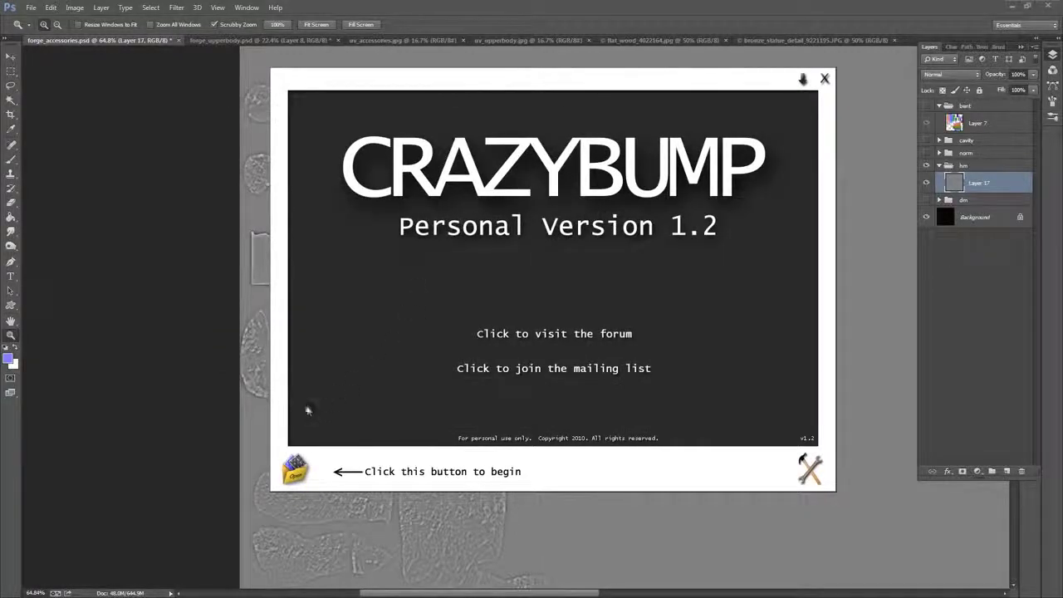
{"action": "left_click", "coordinate": [292, 475]}
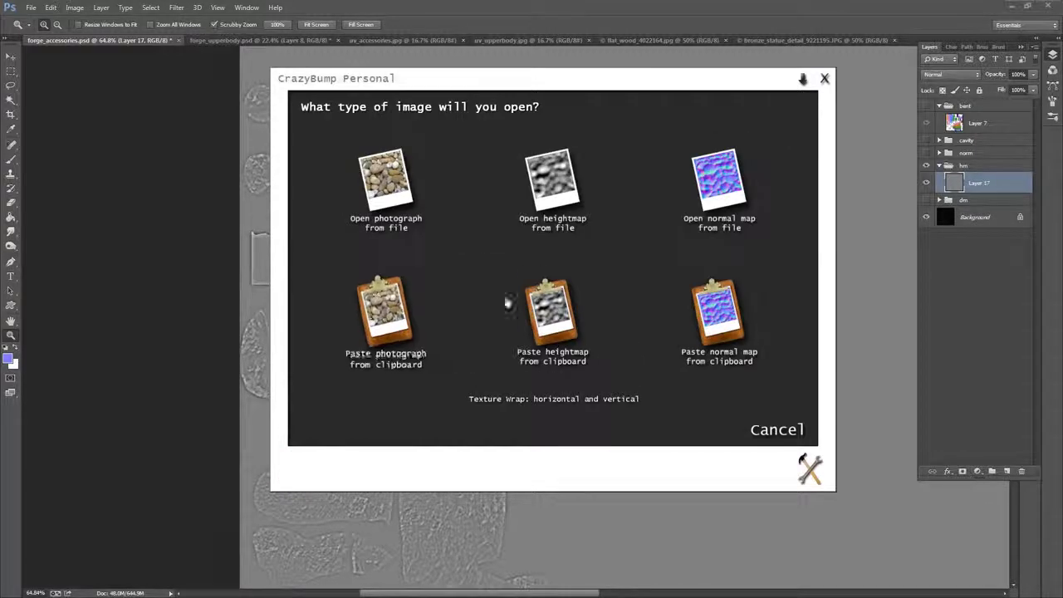
{"action": "left_click", "coordinate": [550, 182]}
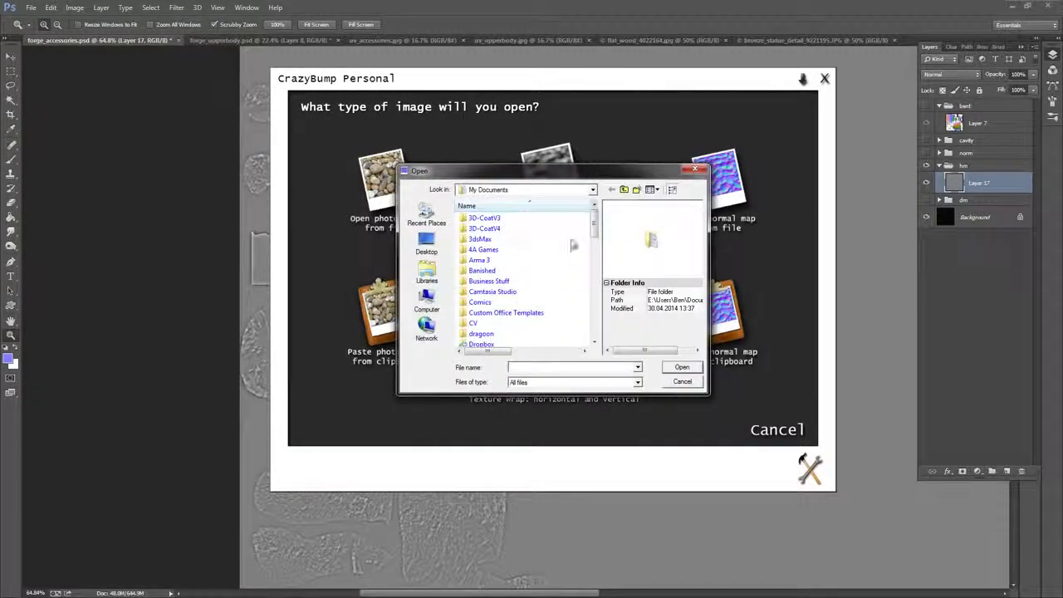
- Load temp_height.png from the Textures folder under Projects, Tutorials, The Forgemaster, 2_Final
{"action": "left_click_drag", "start_coordinate": [595, 222], "coordinate": [595, 301]}
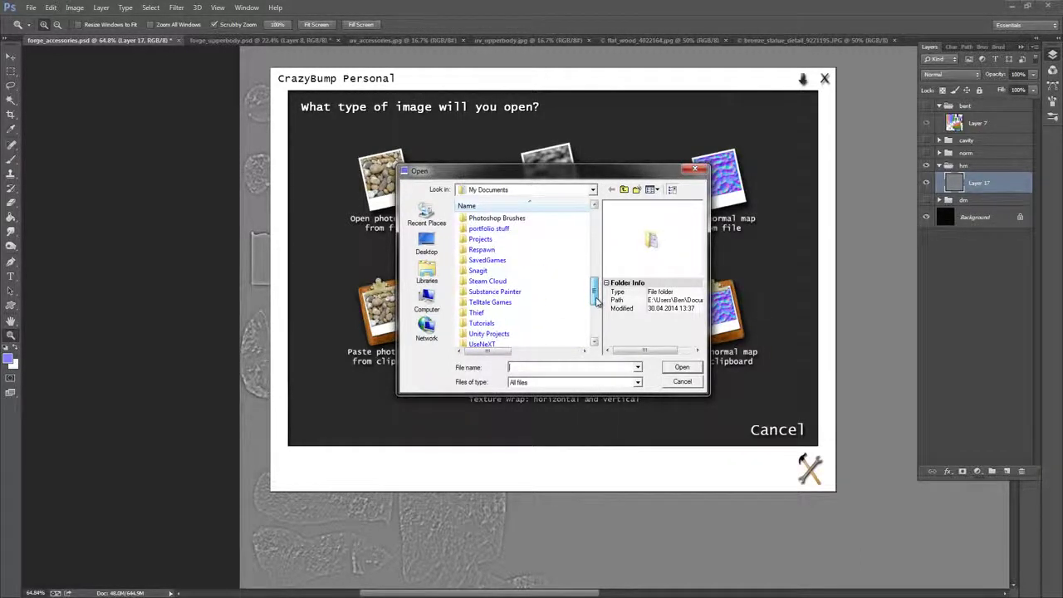
{"action": "double_click", "coordinate": [482, 239]}
{"action": "scroll", "coordinate": [496, 283], "scroll_direction": "down", "scroll_amount": 6}
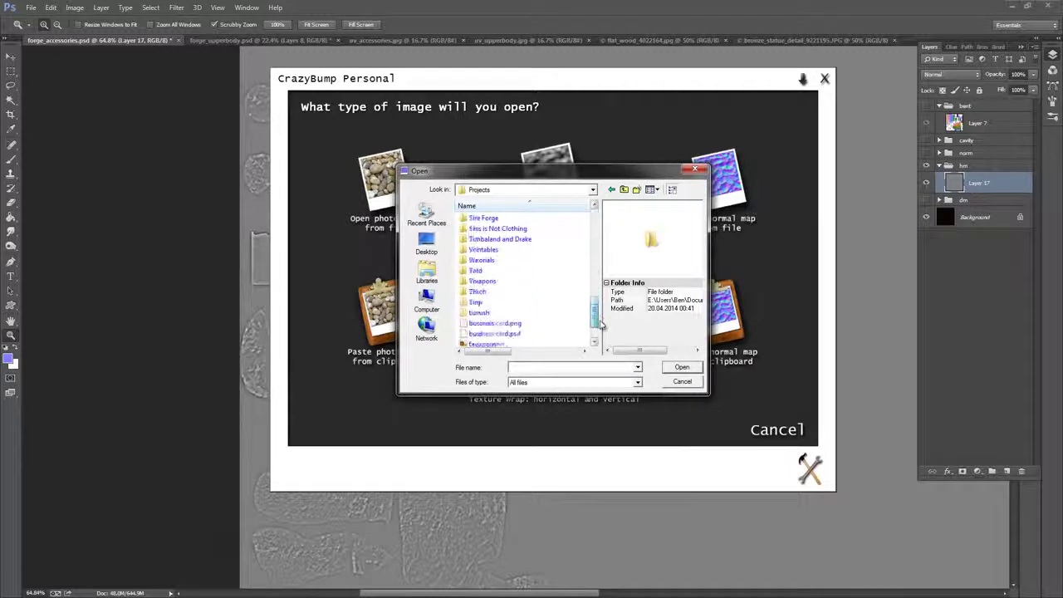
{"action": "double_click", "coordinate": [481, 218]}
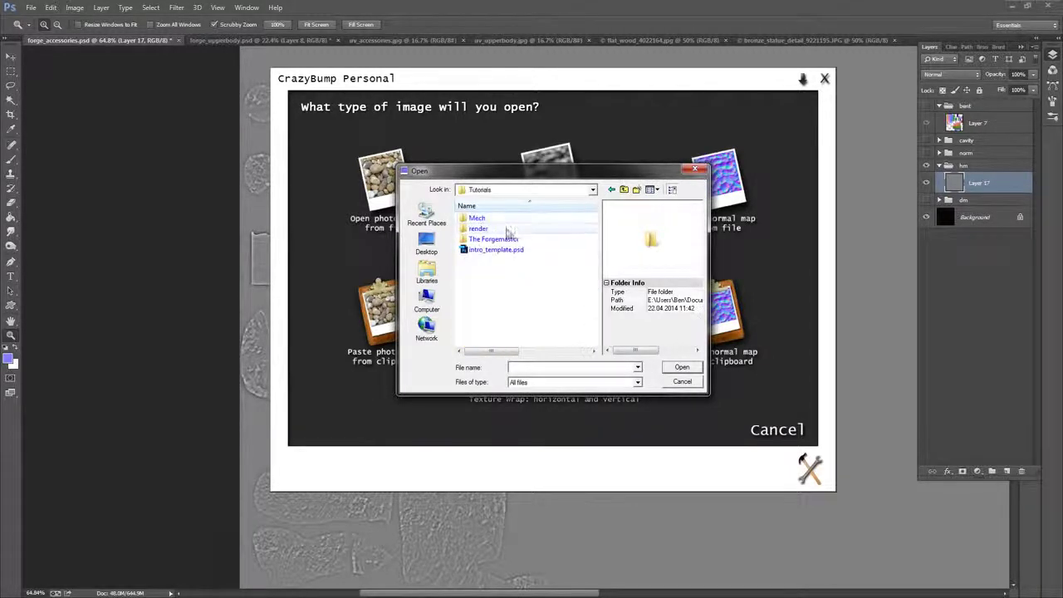
{"action": "double_click", "coordinate": [488, 240]}
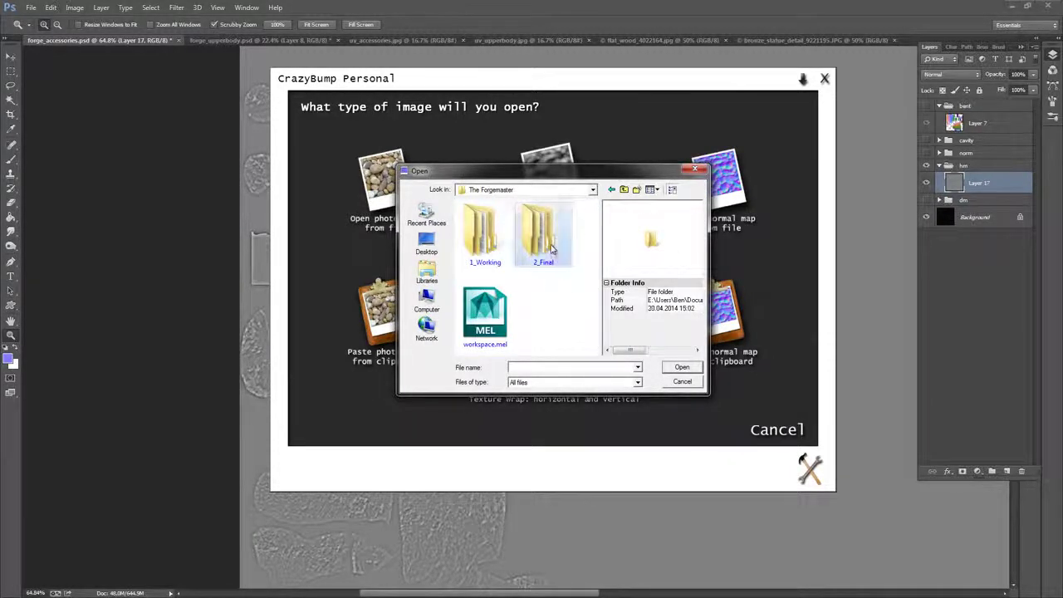
{"action": "double_click", "coordinate": [541, 237]}
{"action": "double_click", "coordinate": [484, 250]}
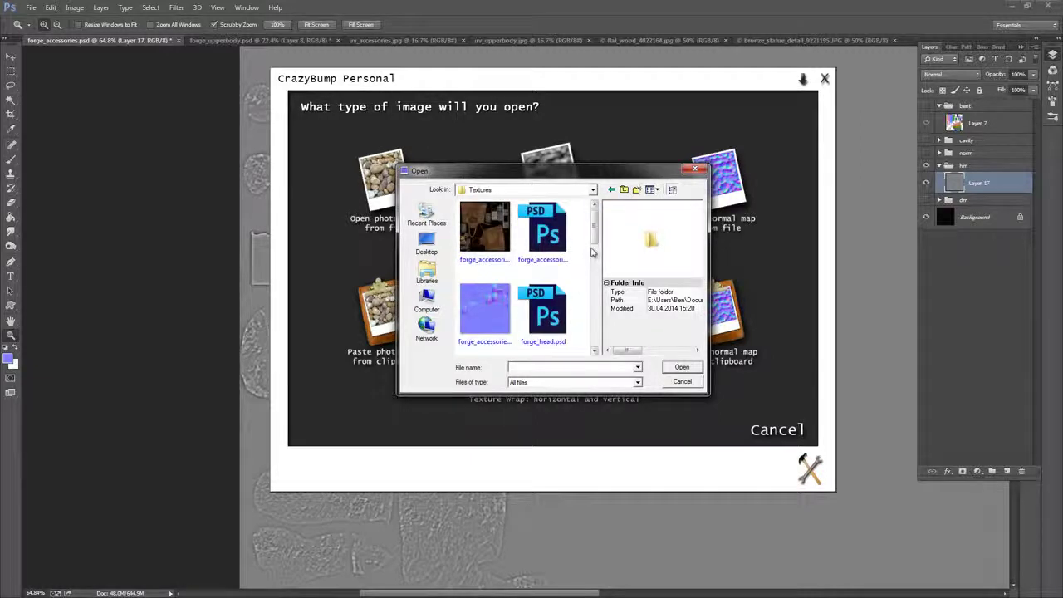
{"action": "left_click_drag", "start_coordinate": [595, 239], "coordinate": [598, 332]}
{"action": "left_click", "coordinate": [498, 329]}
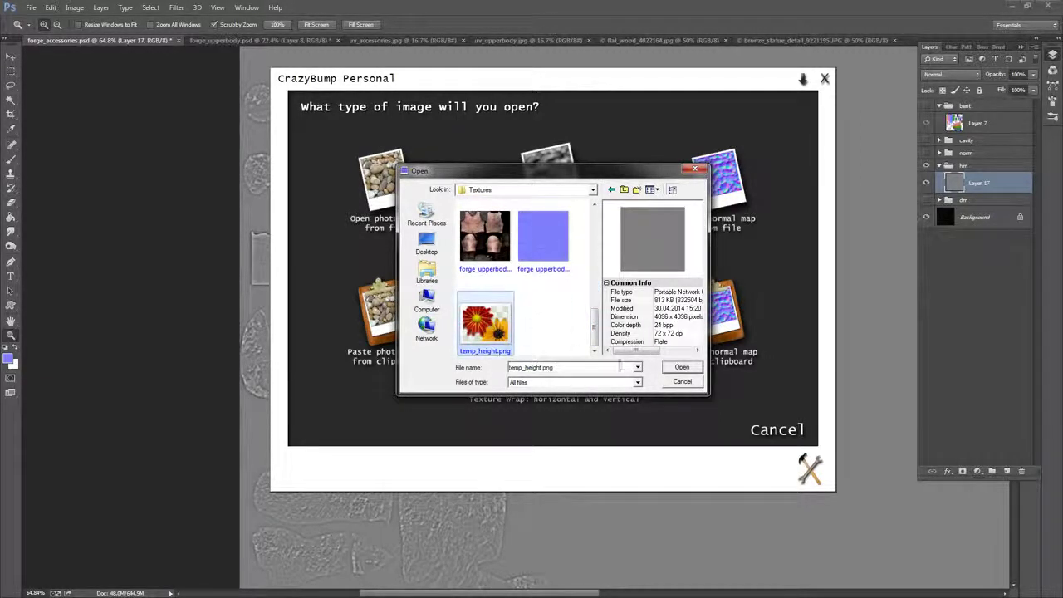
{"action": "left_click", "coordinate": [681, 368]}
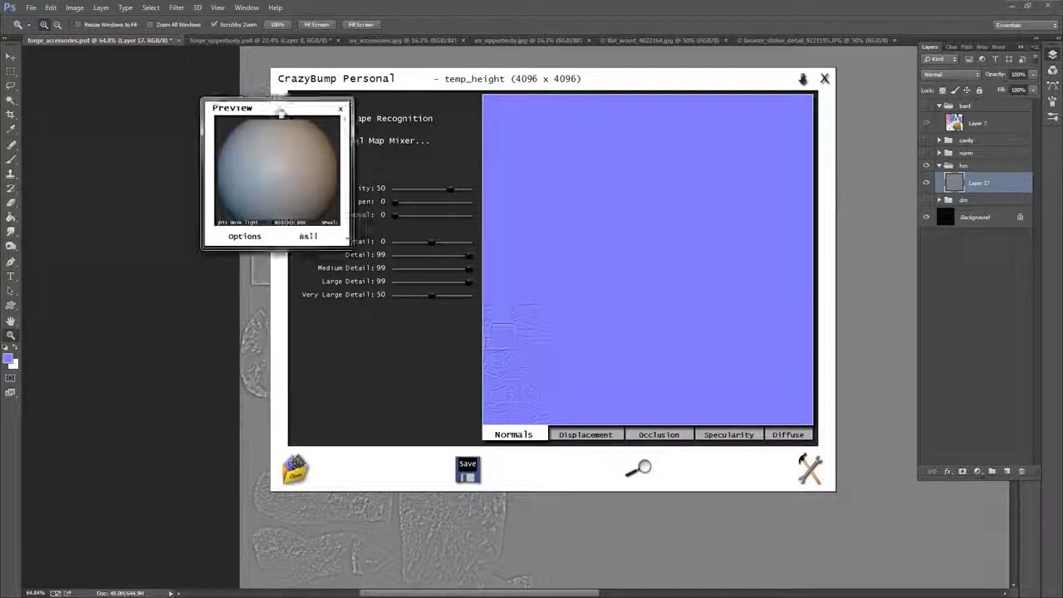
- Enlarge the 3D preview, zoom in on its textured surface, and move the main CrazyBump window clear of it
{"action": "left_click_drag", "start_coordinate": [280, 111], "coordinate": [99, 97]}
{"action": "left_click_drag", "start_coordinate": [200, 236], "coordinate": [473, 531]}
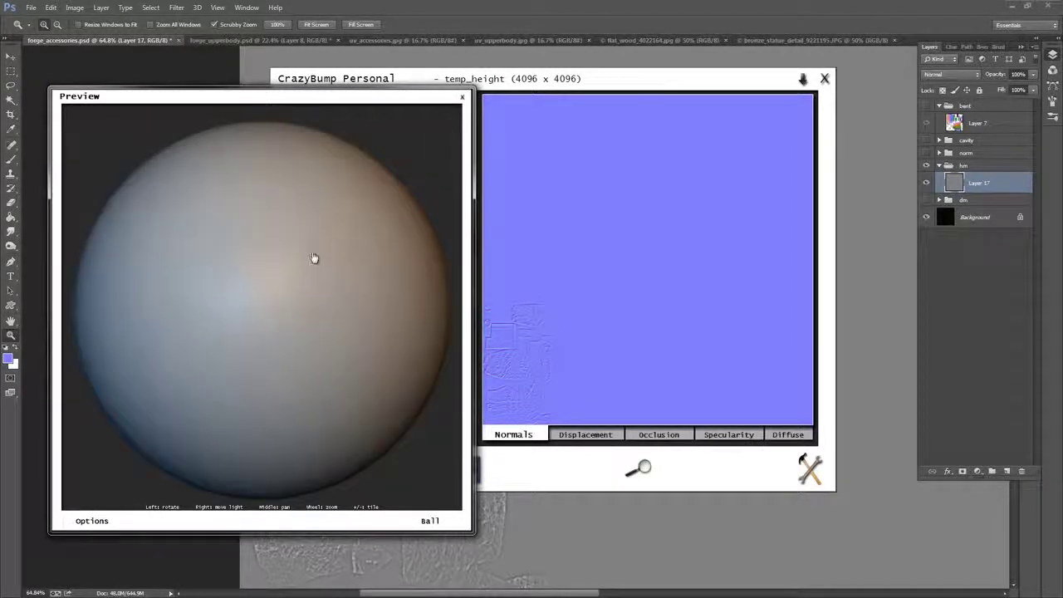
{"action": "scroll", "coordinate": [311, 260], "scroll_direction": "up", "scroll_amount": 5}
{"action": "mouse_move", "coordinate": [315, 285]}
{"action": "left_mouse_down"}
{"action": "mouse_move", "coordinate": [274, 324]}
{"action": "mouse_move", "coordinate": [280, 223]}
{"action": "mouse_move", "coordinate": [294, 254]}
{"action": "mouse_move", "coordinate": [292, 337]}
{"action": "mouse_move", "coordinate": [337, 365]}
{"action": "mouse_move", "coordinate": [278, 337]}
{"action": "mouse_move", "coordinate": [306, 295]}
{"action": "left_mouse_up"}
{"action": "left_click", "coordinate": [619, 106]}
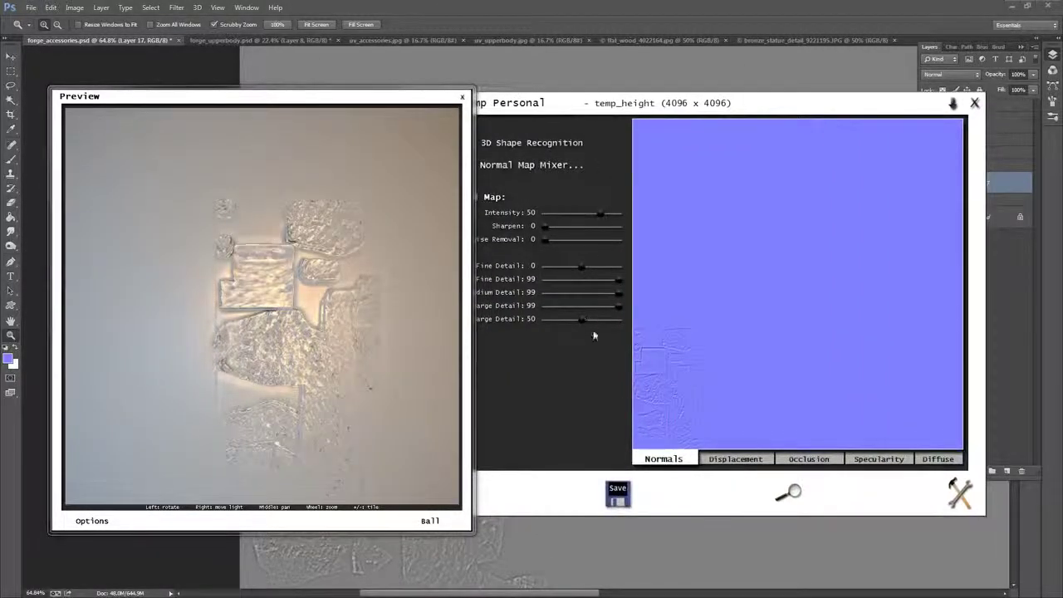
- Set the normal map's Large Detail, Very Large Detail and Medium Detail to 0
{"action": "left_click_drag", "start_coordinate": [619, 306], "coordinate": [542, 306]}
{"action": "left_click_drag", "start_coordinate": [575, 321], "coordinate": [536, 325]}
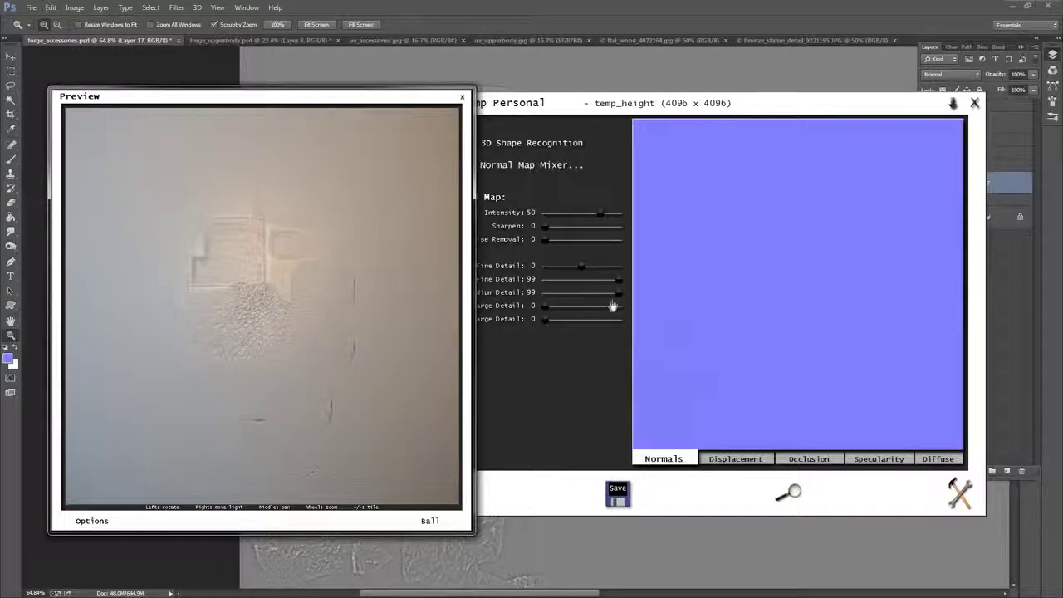
{"action": "left_click_drag", "start_coordinate": [618, 297], "coordinate": [590, 294]}
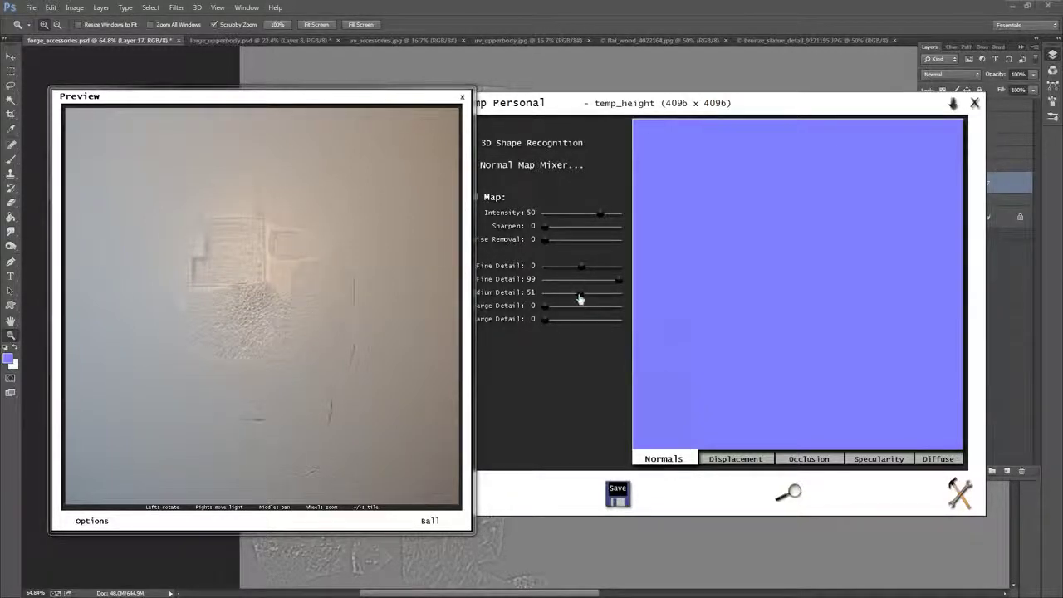
{"action": "left_click_drag", "start_coordinate": [565, 295], "coordinate": [527, 295]}
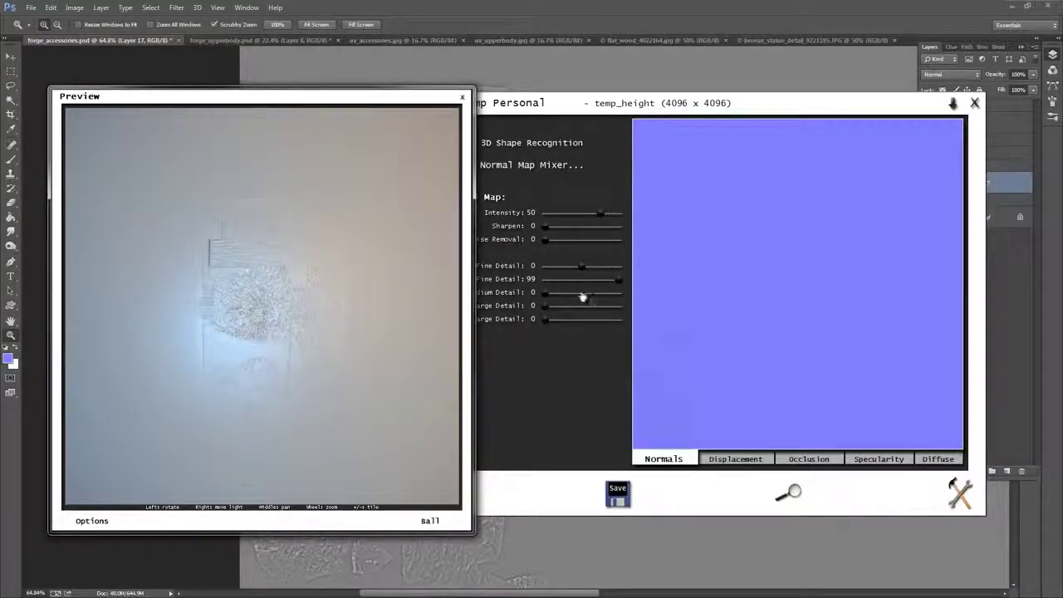
- Try Fine Detail at 64 and Very Fine Detail at 19, and inspect the surface in the preview
{"action": "left_click_drag", "start_coordinate": [619, 283], "coordinate": [603, 285]}
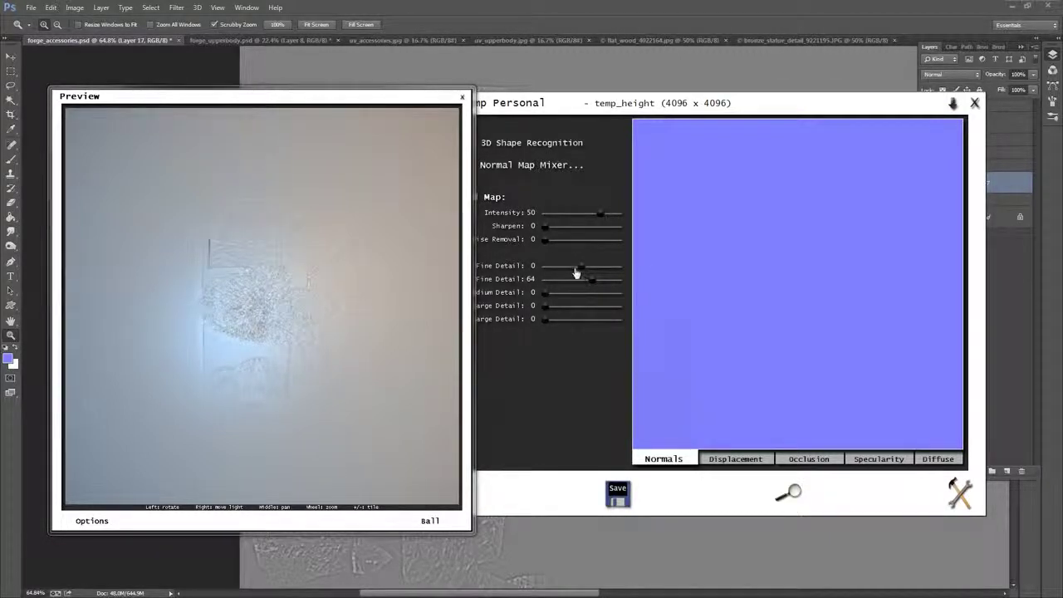
{"action": "left_click_drag", "start_coordinate": [575, 273], "coordinate": [592, 272]}
{"action": "left_click_drag", "start_coordinate": [649, 111], "coordinate": [692, 116]}
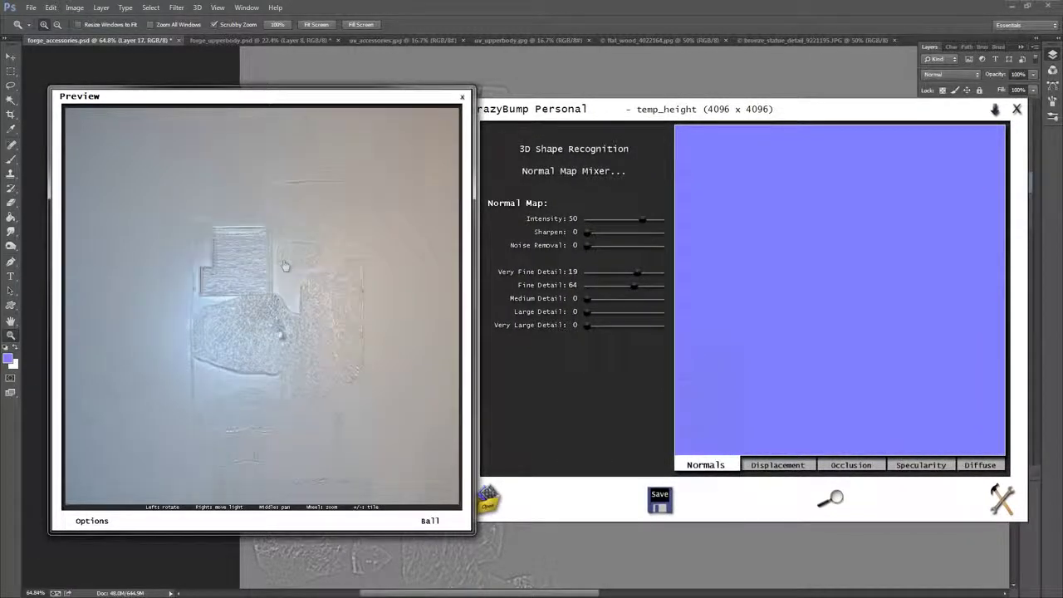
{"action": "left_click_drag", "start_coordinate": [286, 266], "coordinate": [295, 319]}
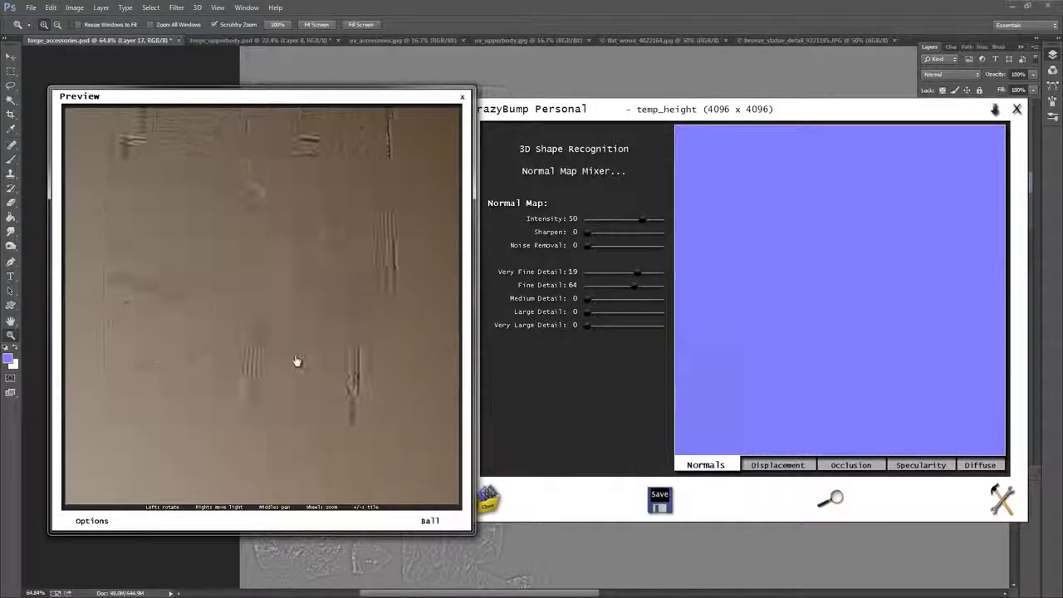
- Set Very Fine Detail to 50, Fine Detail to 3, Intensity to 19 and Sharpen to 10 for the normal map
{"action": "left_click_drag", "start_coordinate": [637, 274], "coordinate": [589, 293]}
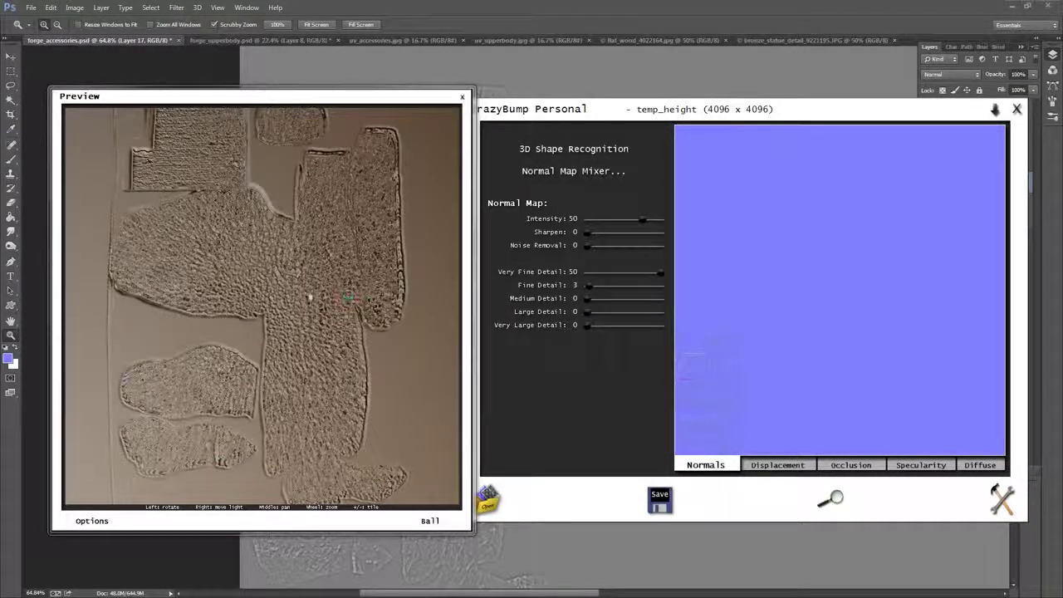
{"action": "left_click_drag", "start_coordinate": [315, 252], "coordinate": [322, 264]}
{"action": "left_click_drag", "start_coordinate": [352, 366], "coordinate": [352, 266]}
{"action": "left_click_drag", "start_coordinate": [653, 221], "coordinate": [632, 225]}
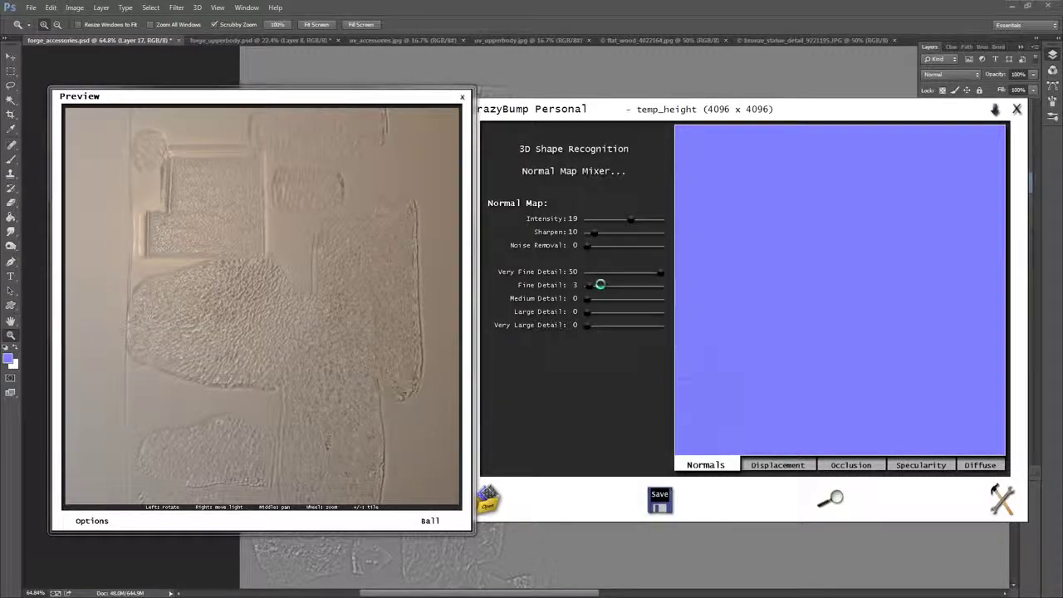
- Save the normals as the PNG file temp_height_NRM in the Textures folder, and return to Photoshop
{"action": "left_click", "coordinate": [668, 501]}
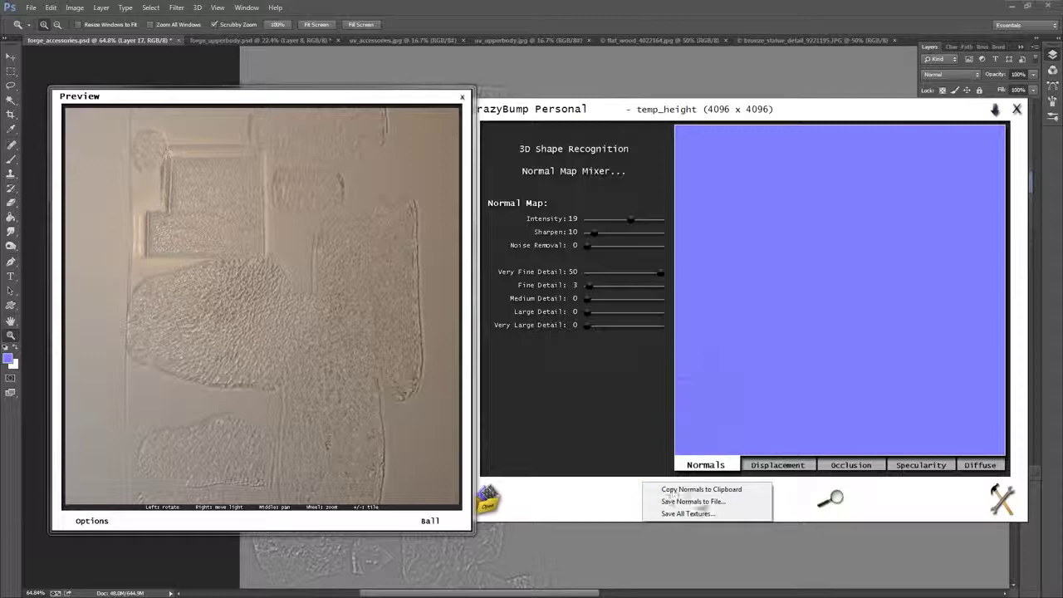
{"action": "left_click", "coordinate": [698, 502]}
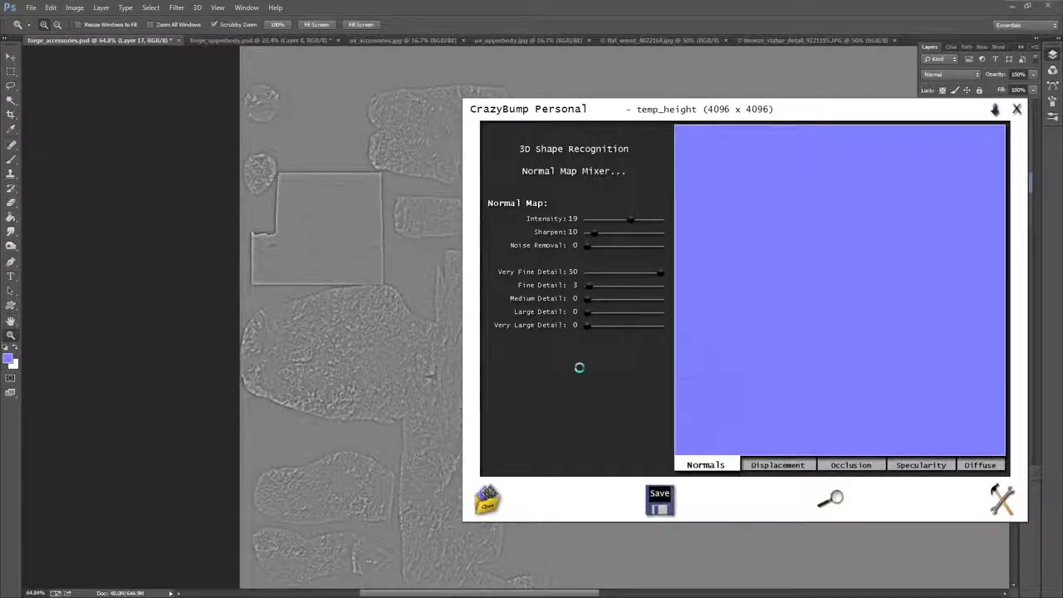
{"action": "left_click", "coordinate": [789, 413]}
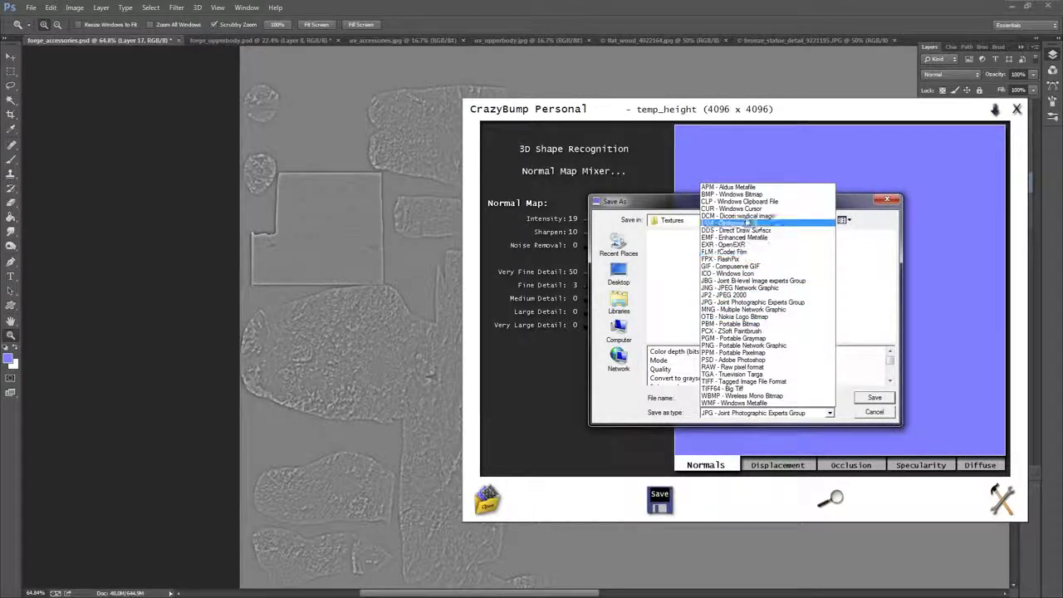
{"action": "left_click", "coordinate": [743, 346]}
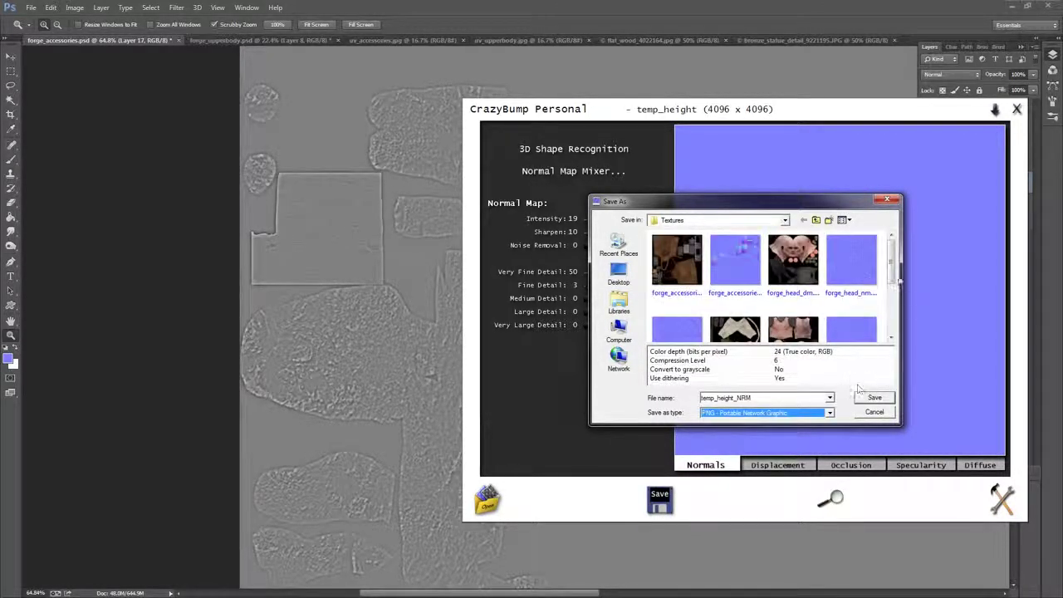
{"action": "scroll", "coordinate": [892, 287], "scroll_direction": "down", "scroll_amount": 3}
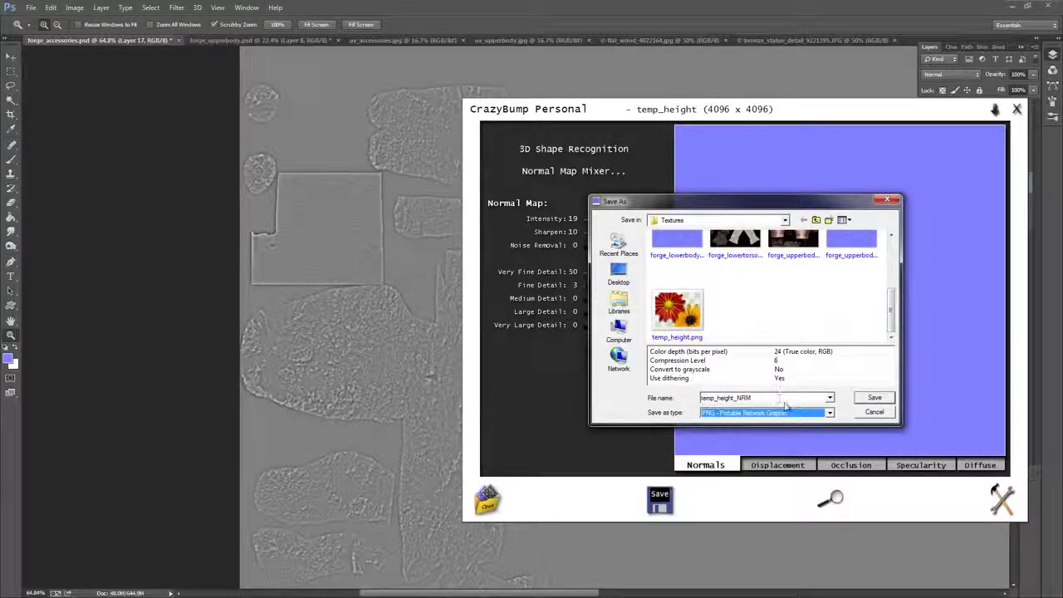
{"action": "left_click", "coordinate": [875, 399]}
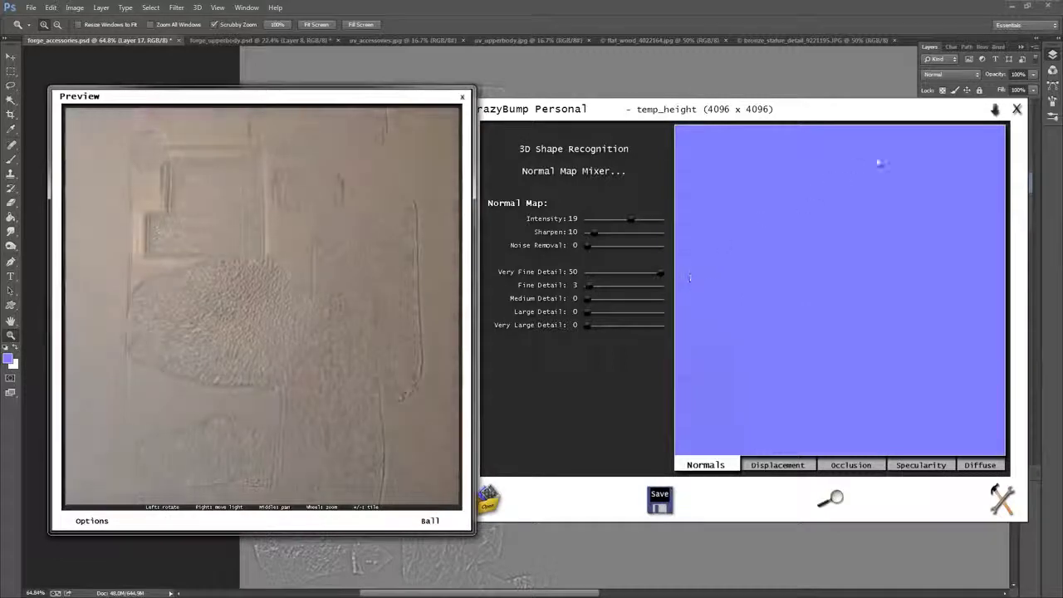
{"action": "left_click", "coordinate": [766, 4]}
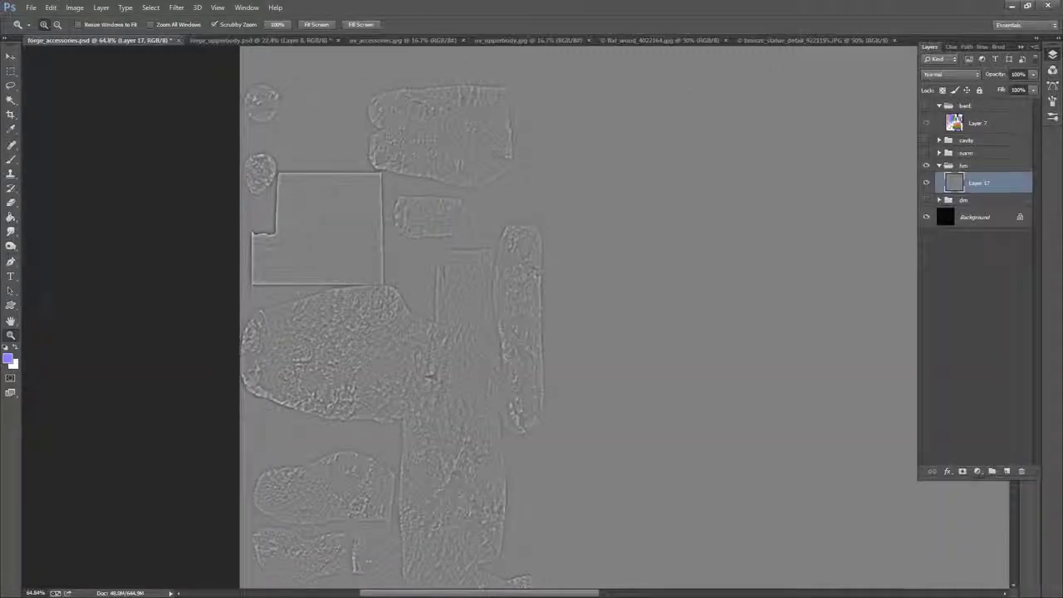
{"action": "key", "text": "alt+Tab"}
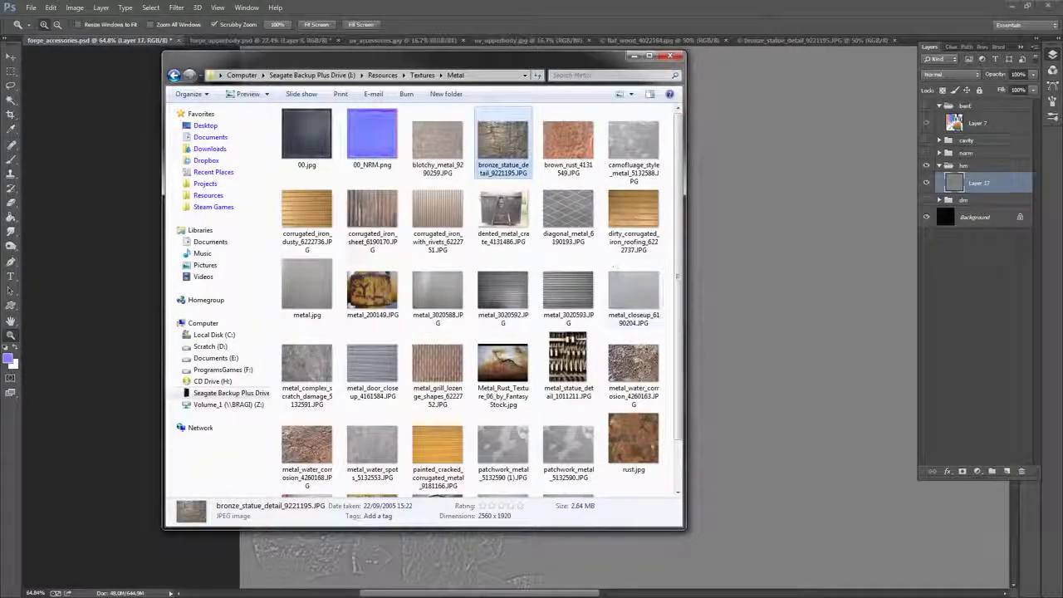
{"action": "left_click", "coordinate": [205, 184]}
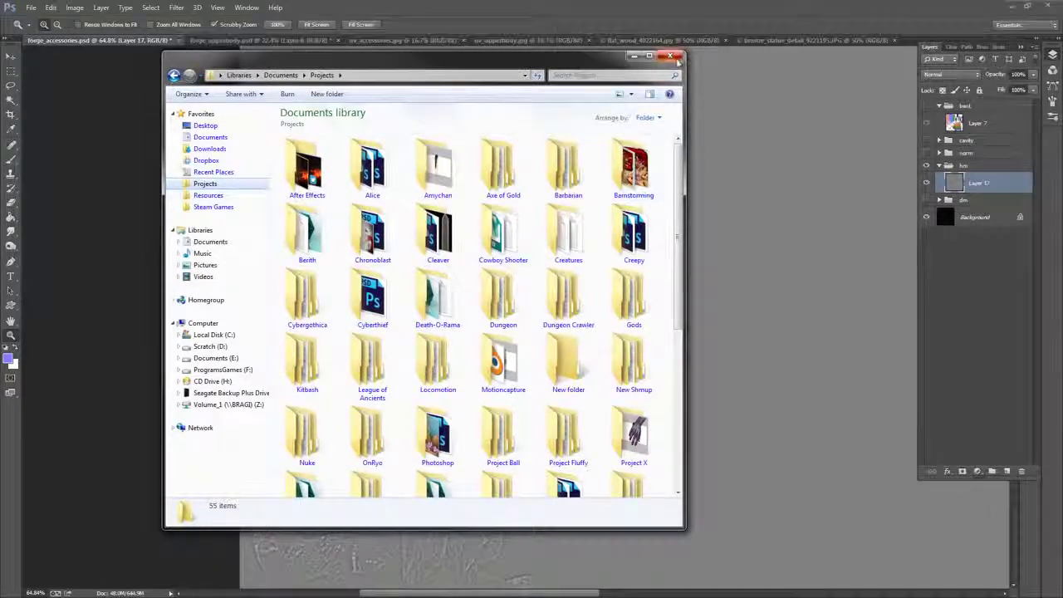
{"action": "left_click", "coordinate": [673, 56]}
- Open temp_height_NRM.png from the Textures folder in Photoshop
{"action": "left_click", "coordinate": [31, 8]}
{"action": "left_click", "coordinate": [38, 28]}
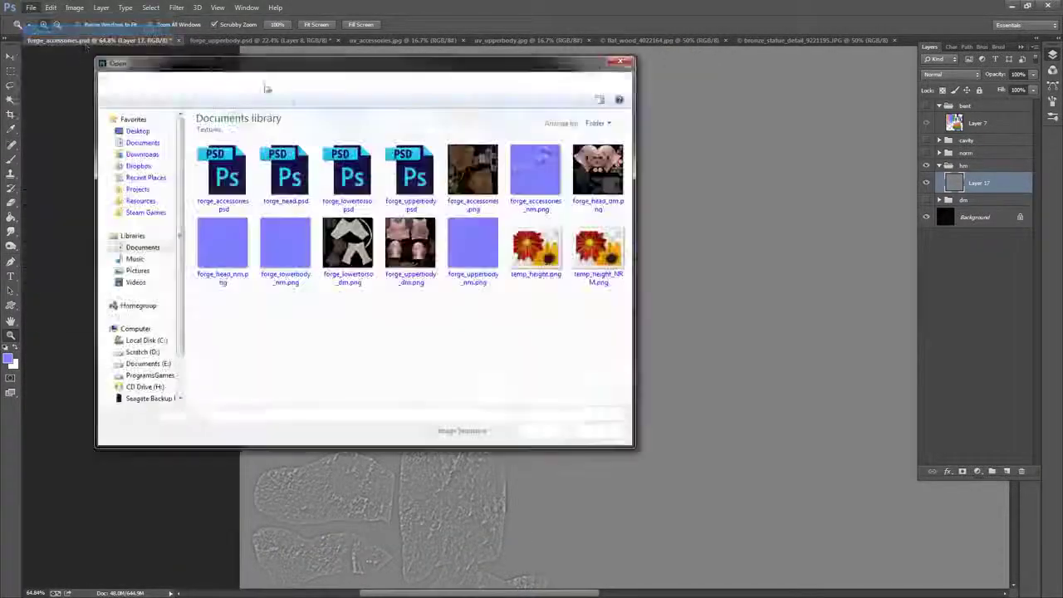
{"action": "left_click", "coordinate": [585, 241]}
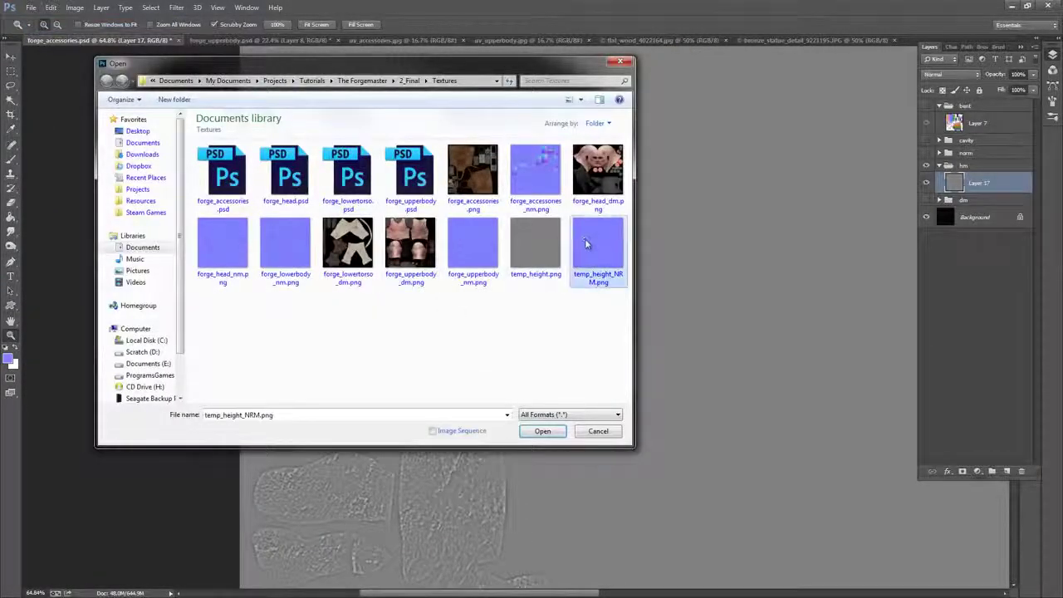
{"action": "double_click", "coordinate": [585, 241]}
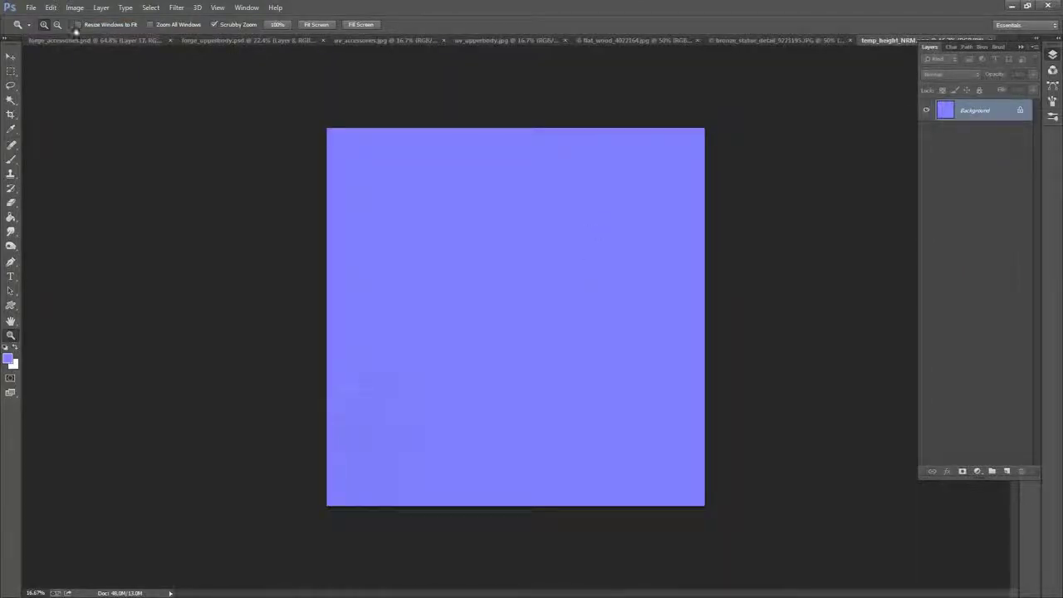
- Select the entire temp_height_NRM image and copy it
{"action": "left_click", "coordinate": [150, 7]}
{"action": "left_click", "coordinate": [161, 21]}
{"action": "left_click", "coordinate": [51, 8]}
{"action": "left_click", "coordinate": [58, 81]}
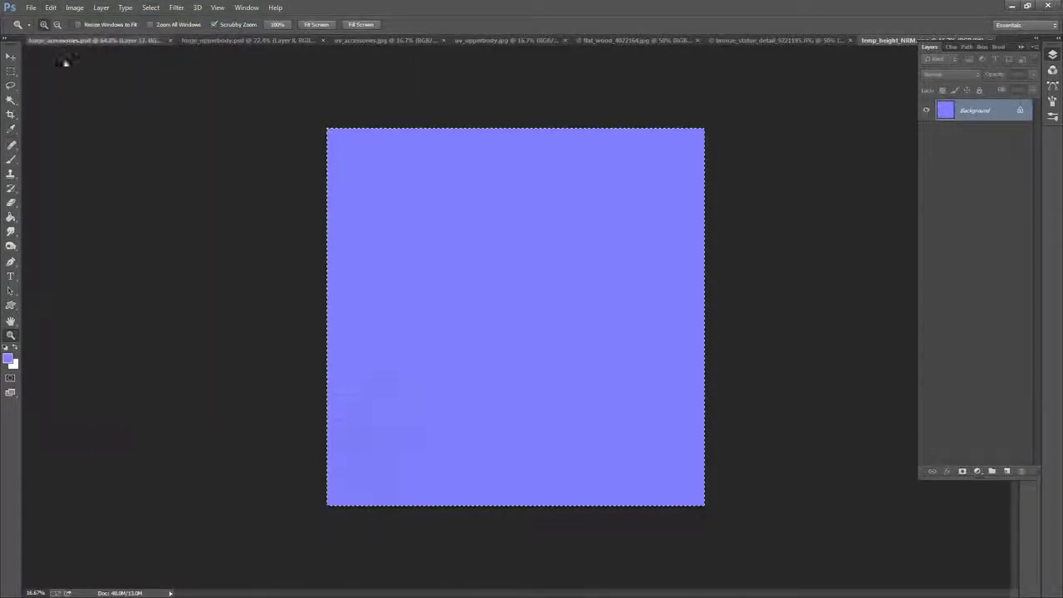
- Return to the forge_accessories.psd document, and hide and collapse the hm group
{"action": "left_click", "coordinate": [62, 40]}
{"action": "left_click_drag", "start_coordinate": [707, 242], "coordinate": [674, 242]}
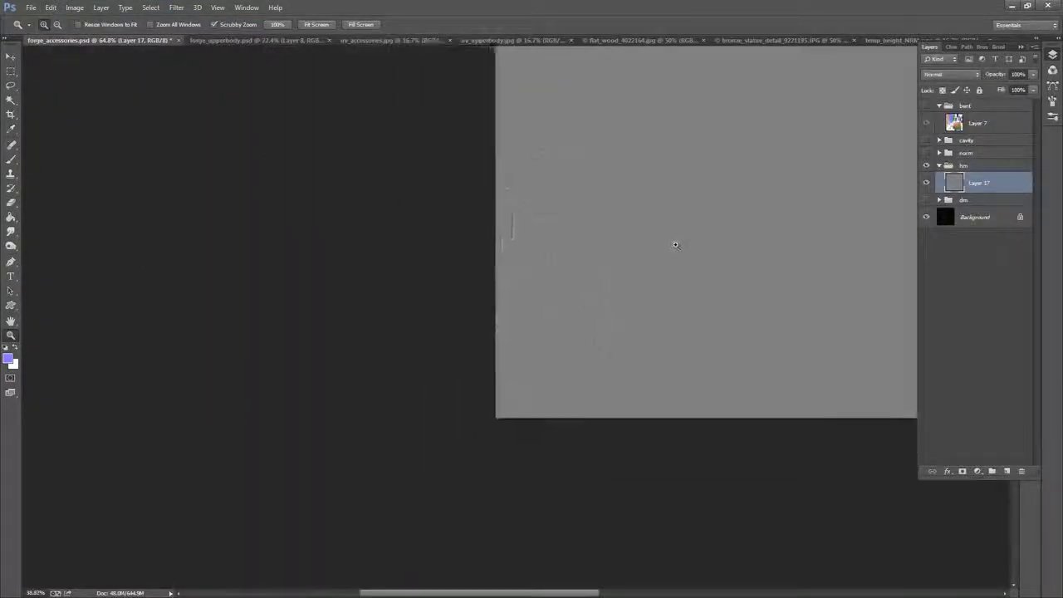
{"action": "left_click", "coordinate": [926, 165]}
{"action": "left_click", "coordinate": [940, 165]}
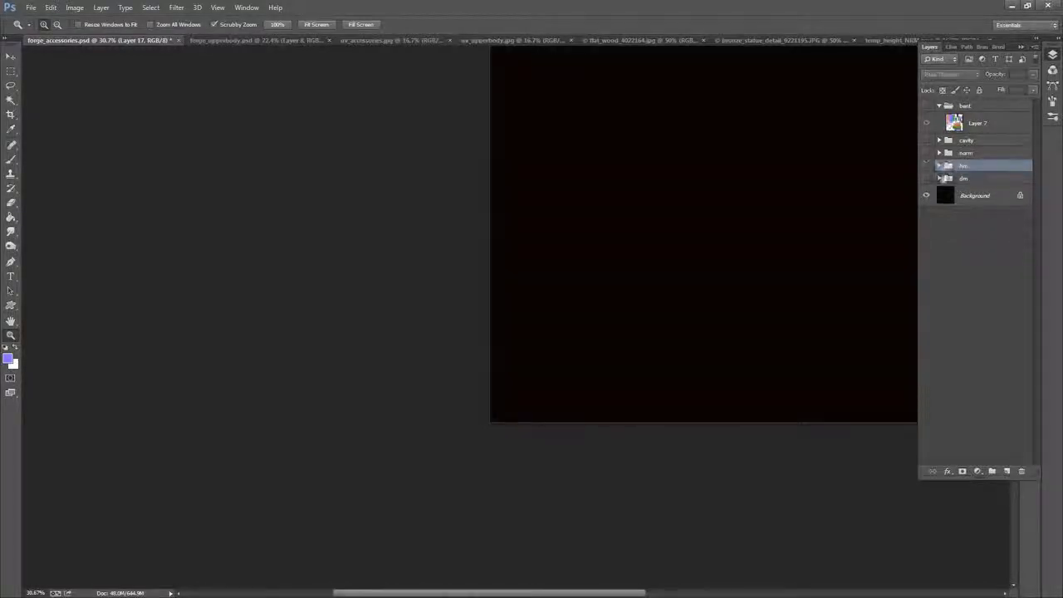
- Show and expand the norm group, and paste the copied normal map as a new layer above Layer 13
{"action": "left_click", "coordinate": [927, 152]}
{"action": "left_click", "coordinate": [939, 153]}
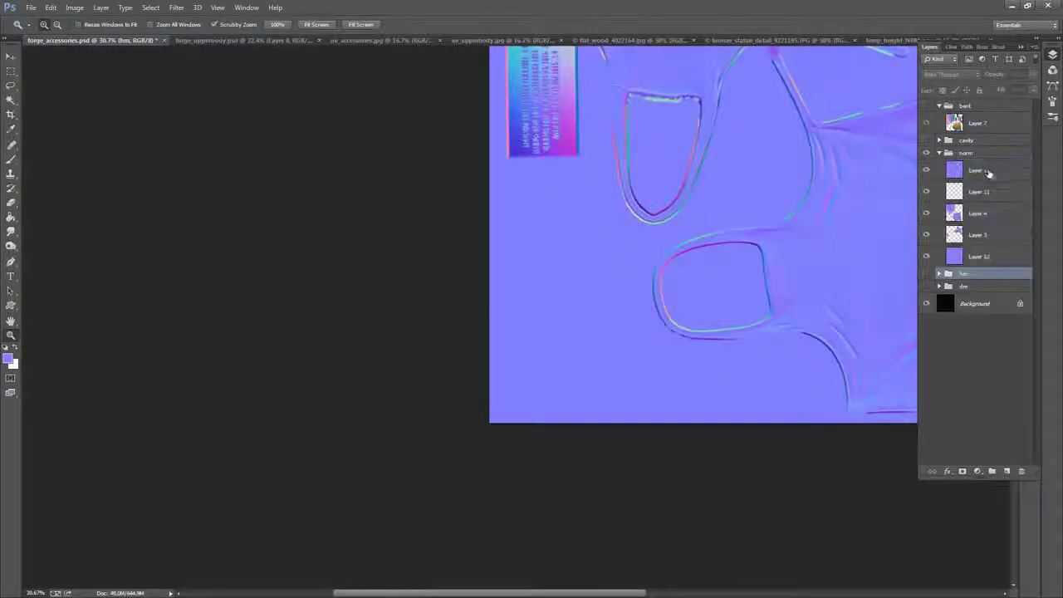
{"action": "left_click", "coordinate": [980, 170]}
{"action": "left_click_drag", "start_coordinate": [720, 214], "coordinate": [607, 230]}
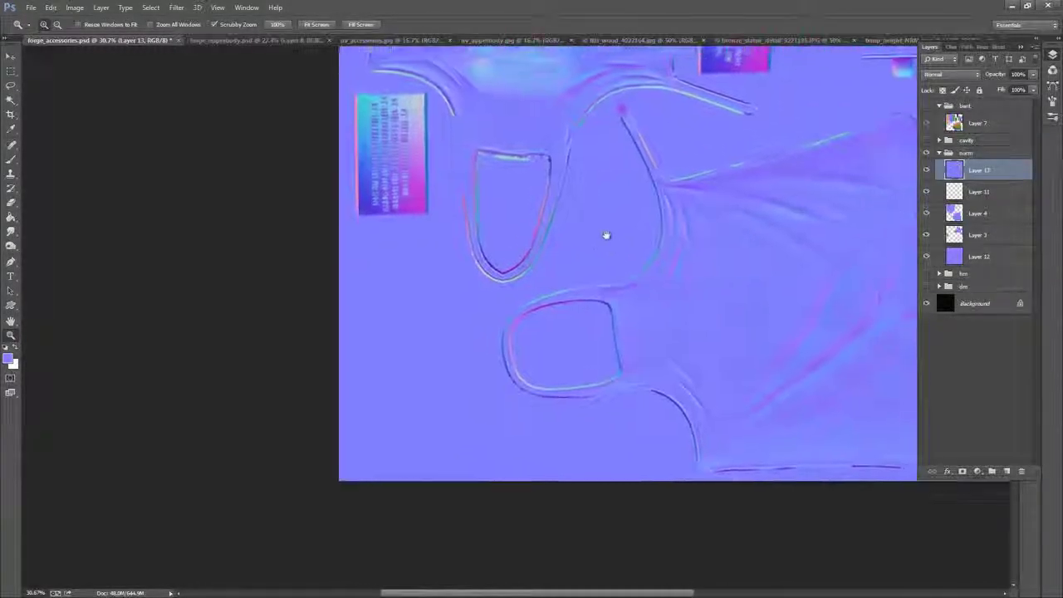
{"action": "left_click", "coordinate": [51, 7]}
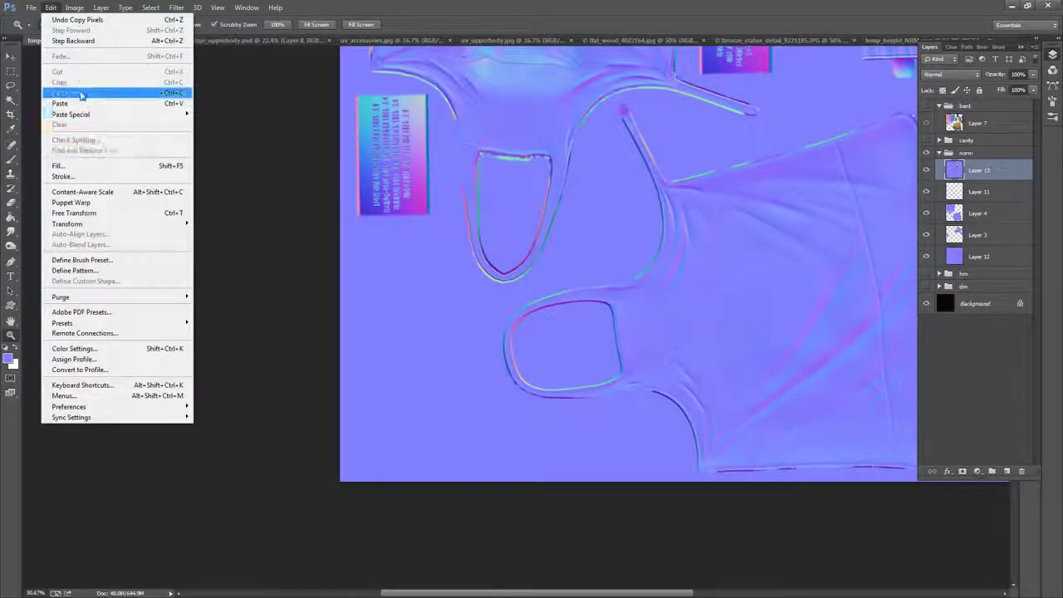
{"action": "left_click", "coordinate": [60, 103]}
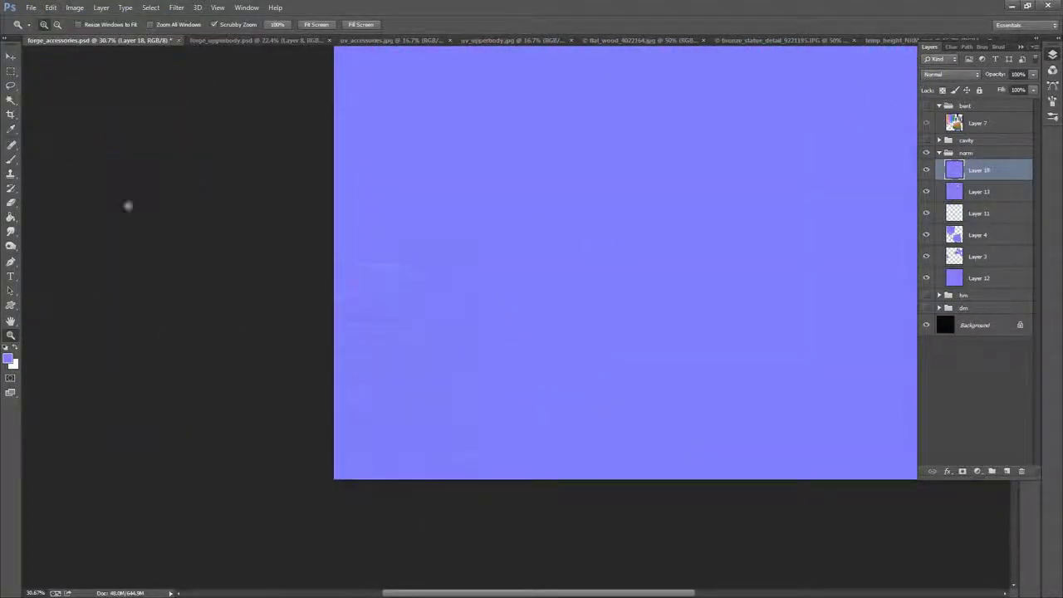
- Lower the opacity of the pasted normal map layer to 57%
{"action": "left_click", "coordinate": [11, 86]}
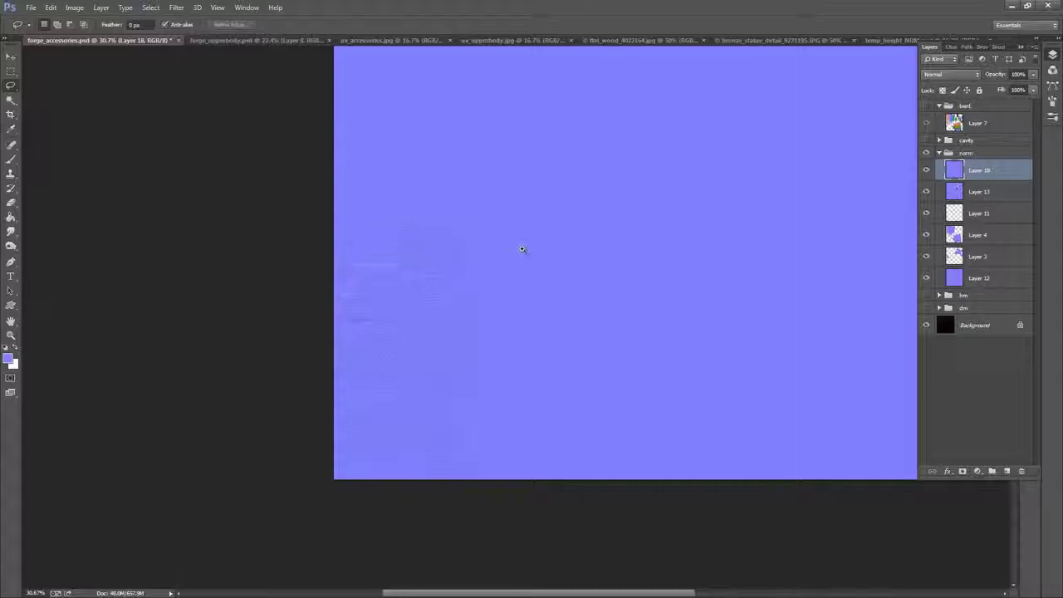
{"action": "key", "text": "z"}
{"action": "left_click_drag", "start_coordinate": [531, 256], "coordinate": [550, 224]}
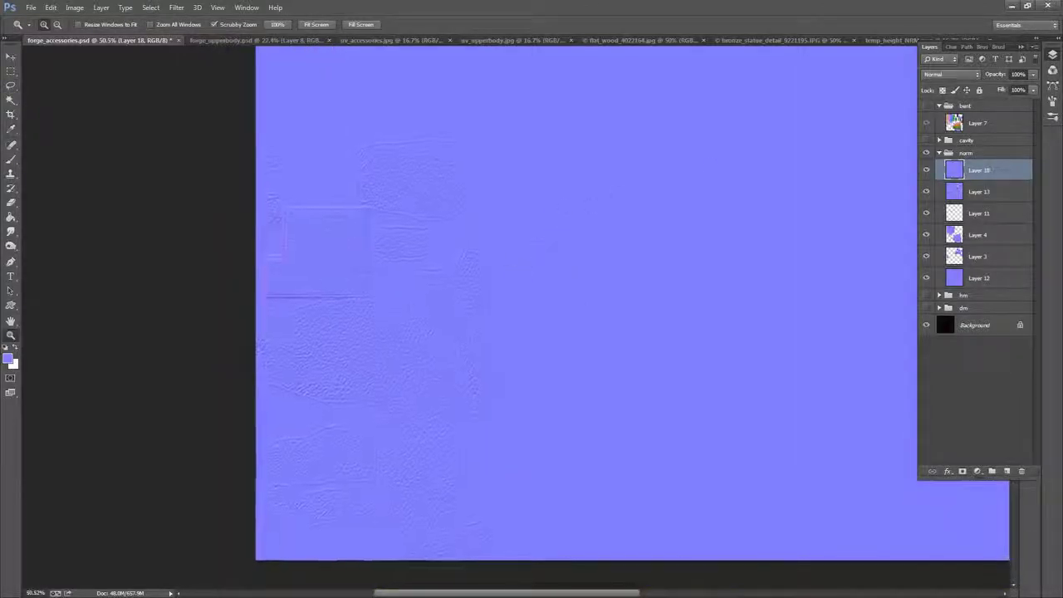
{"action": "left_click", "coordinate": [1033, 89]}
{"action": "left_click_drag", "start_coordinate": [1012, 90], "coordinate": [1008, 86]}
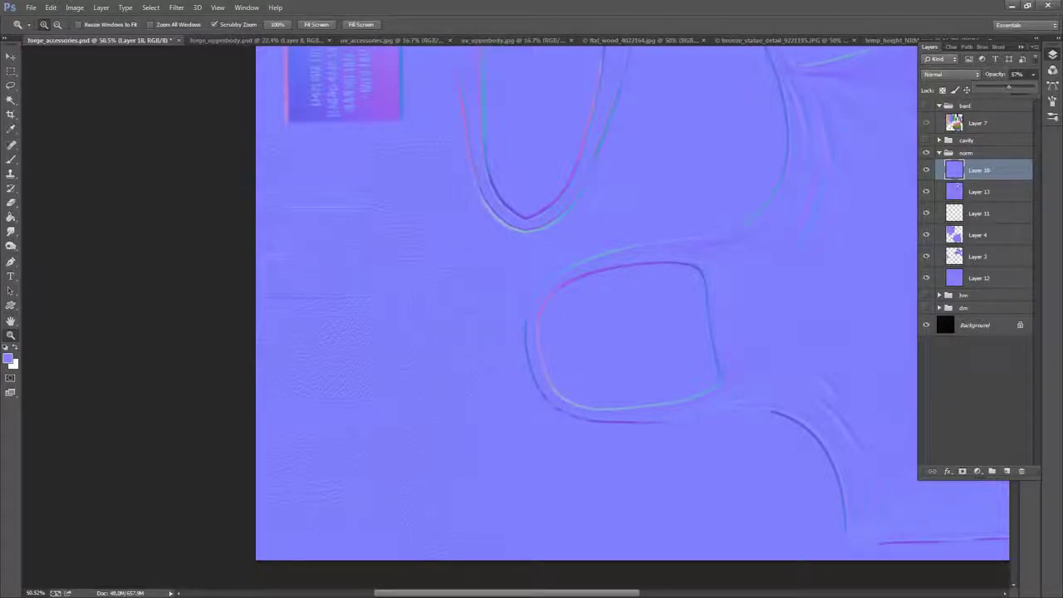
- Lasso the textured leather area in the lower-left corner of the map, delete everything outside it from the pasted layer, and deselect
{"action": "left_click", "coordinate": [11, 85]}
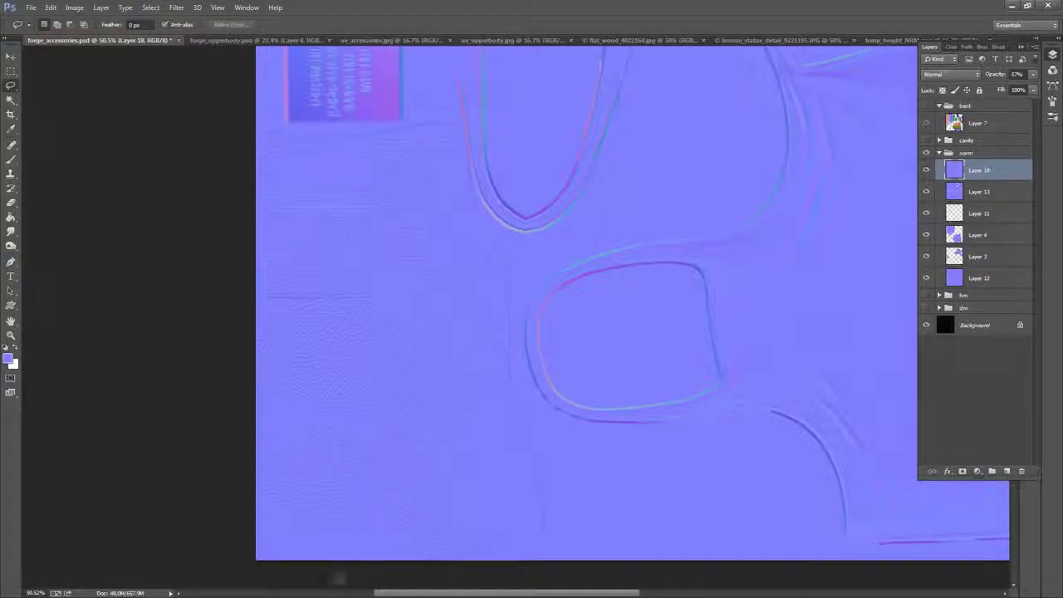
{"action": "left_click_drag", "start_coordinate": [222, 133], "coordinate": [211, 135]}
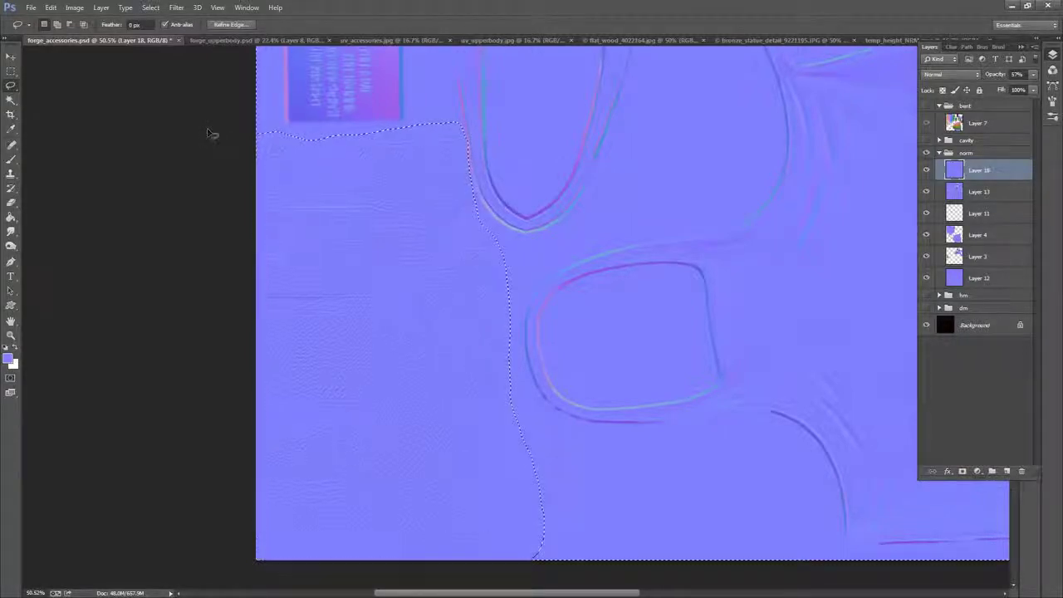
{"action": "key", "text": "ctrl+shift+i"}
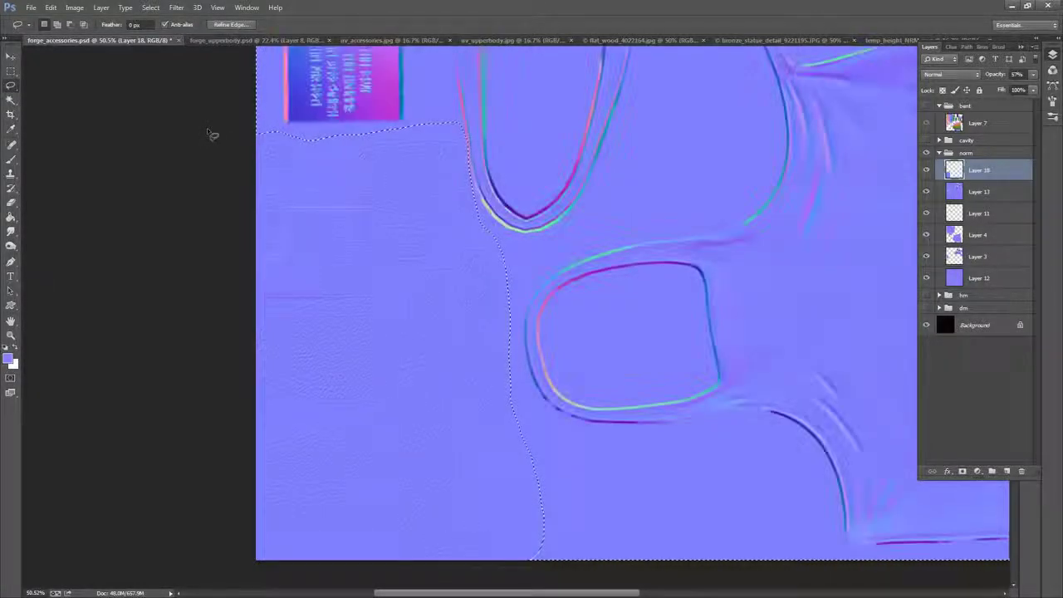
{"action": "right_click", "coordinate": [549, 176]}
{"action": "left_click", "coordinate": [601, 182]}
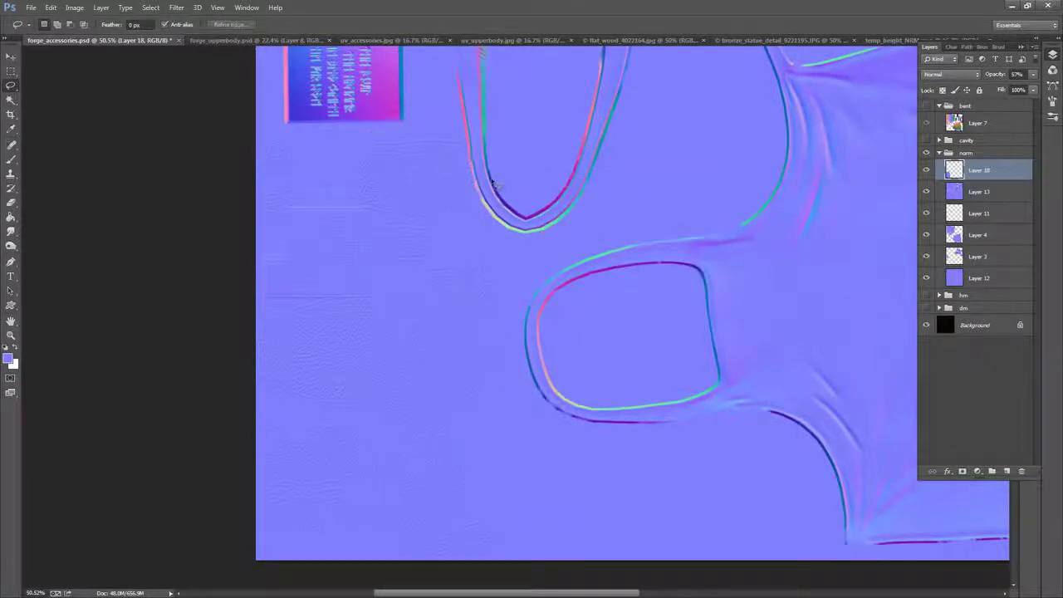
- Erase the edge of the pasted layer where it overlaps the outline of the U-shaped piece
{"action": "key", "text": "z"}
{"action": "left_click_drag", "start_coordinate": [532, 135], "coordinate": [526, 132]}
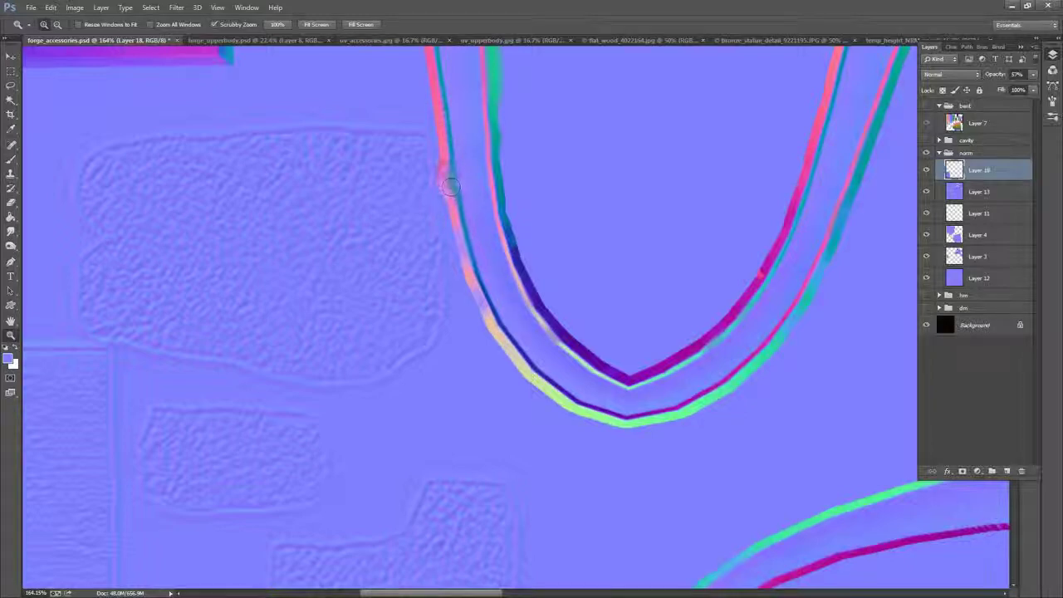
{"action": "left_click_drag", "start_coordinate": [450, 186], "coordinate": [455, 210]}
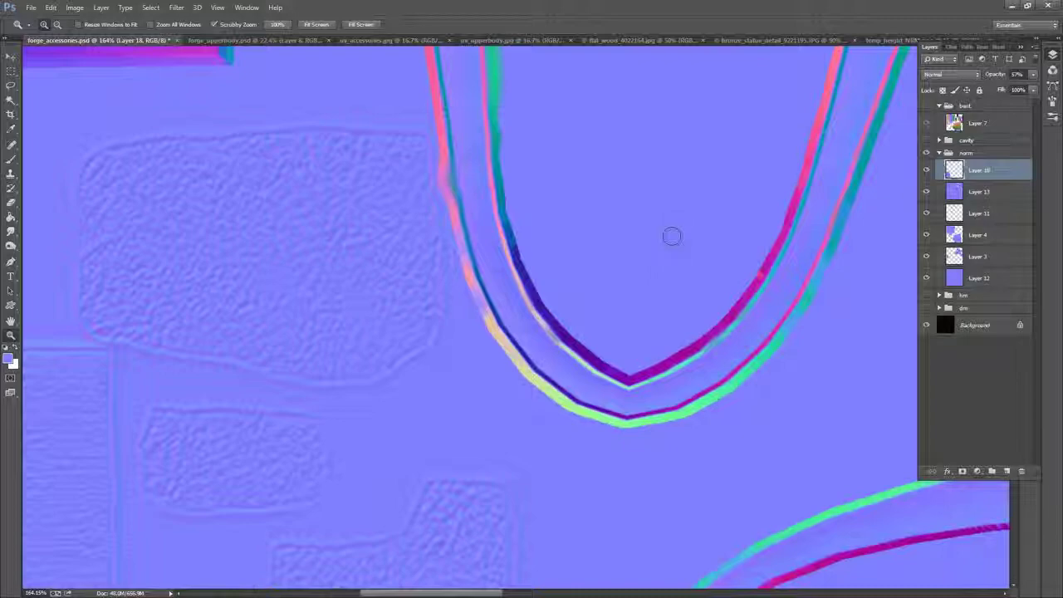
{"action": "left_click", "coordinate": [704, 248], "text": "alt"}
{"action": "left_click", "coordinate": [703, 248], "text": "alt"}
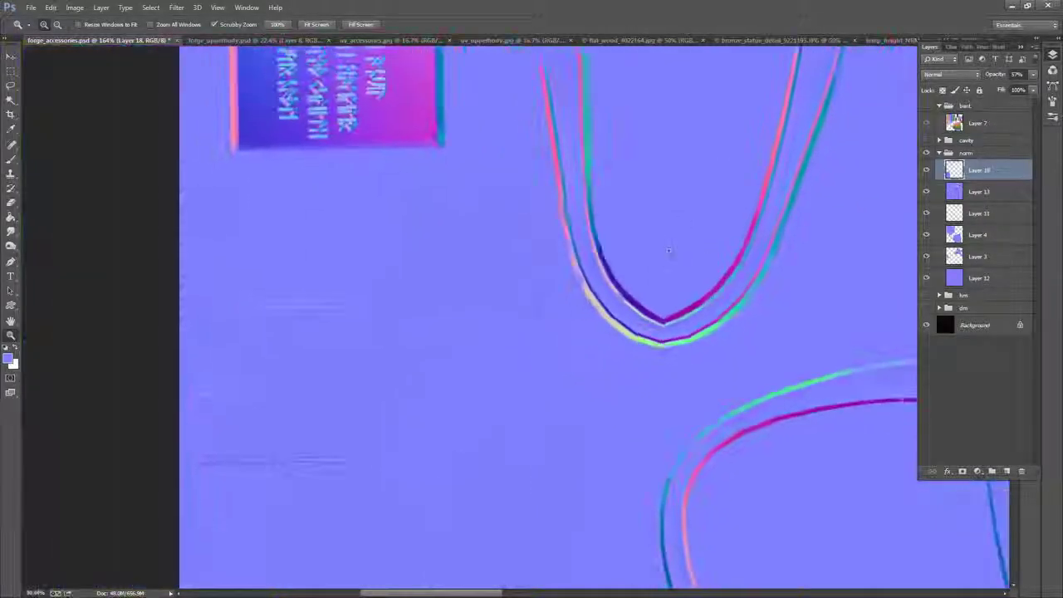
- Save the complete normal map as a PNG copy, overwriting forge_accessories_nm.png in the Textures folder
{"action": "left_click_drag", "start_coordinate": [698, 235], "coordinate": [591, 180]}
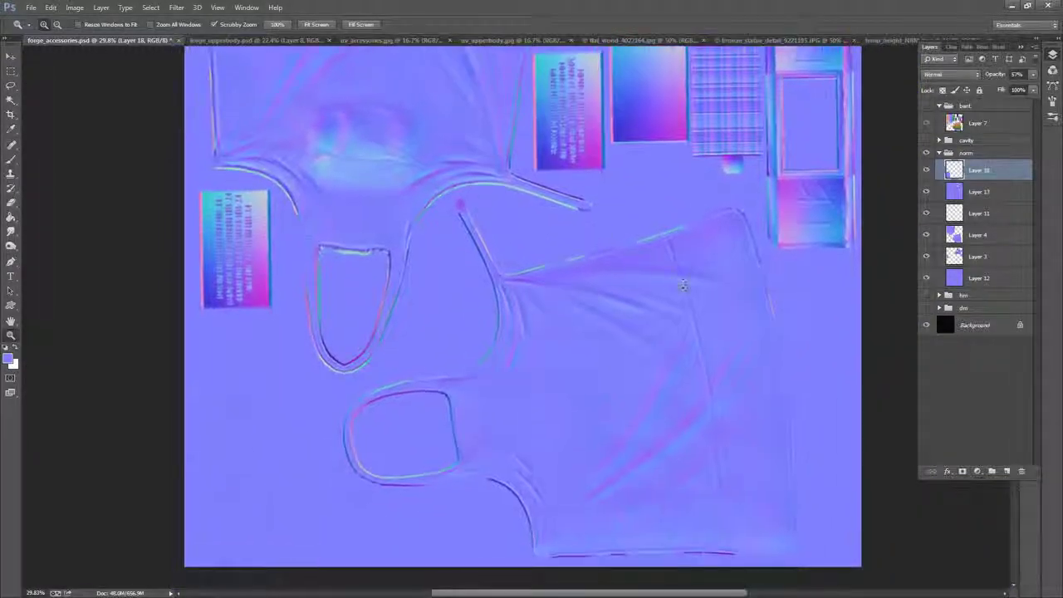
{"action": "left_click_drag", "start_coordinate": [682, 299], "coordinate": [686, 254]}
{"action": "left_click_drag", "start_coordinate": [686, 207], "coordinate": [657, 373]}
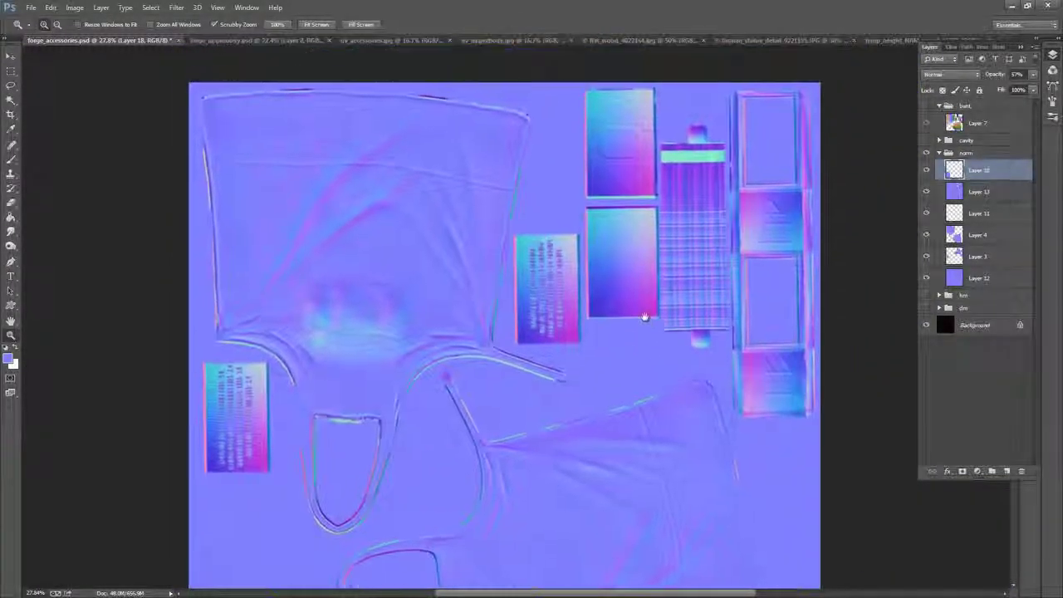
{"action": "left_click_drag", "start_coordinate": [643, 318], "coordinate": [638, 311]}
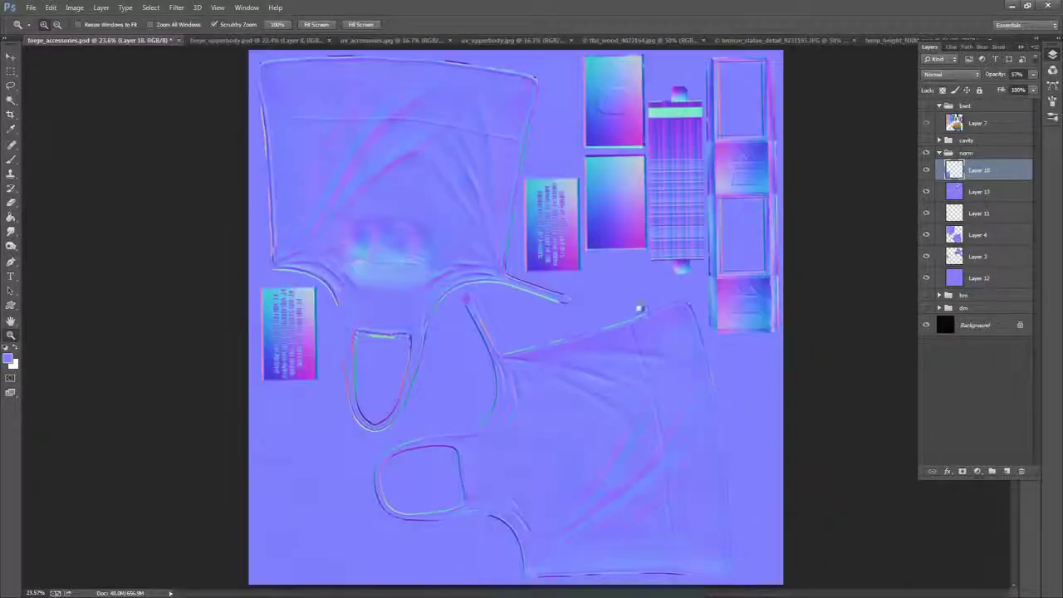
{"action": "left_click", "coordinate": [31, 7]}
{"action": "left_click", "coordinate": [37, 147]}
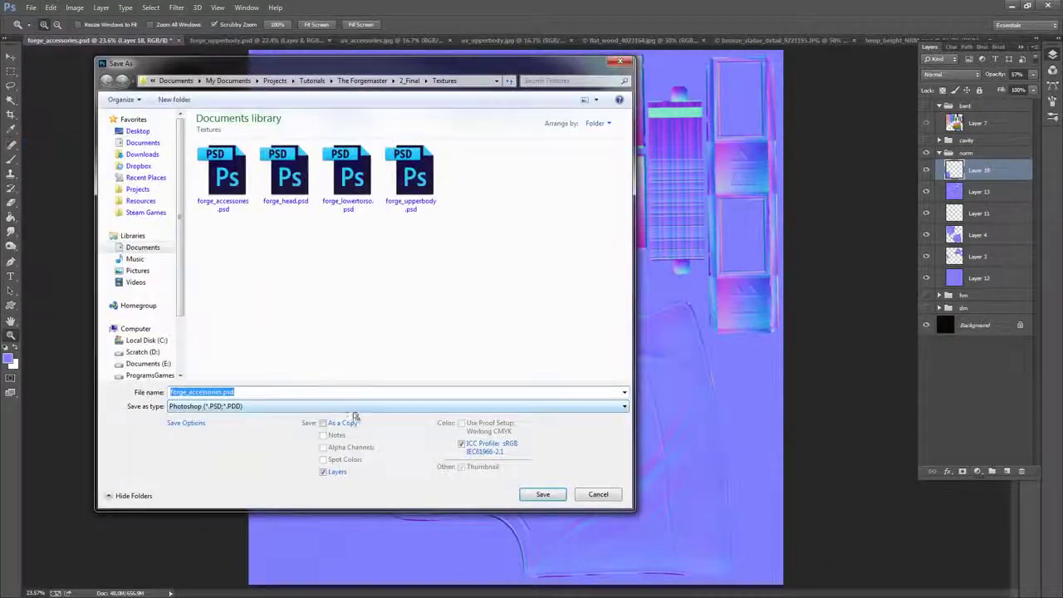
{"action": "left_click", "coordinate": [353, 406]}
{"action": "left_click", "coordinate": [201, 558]}
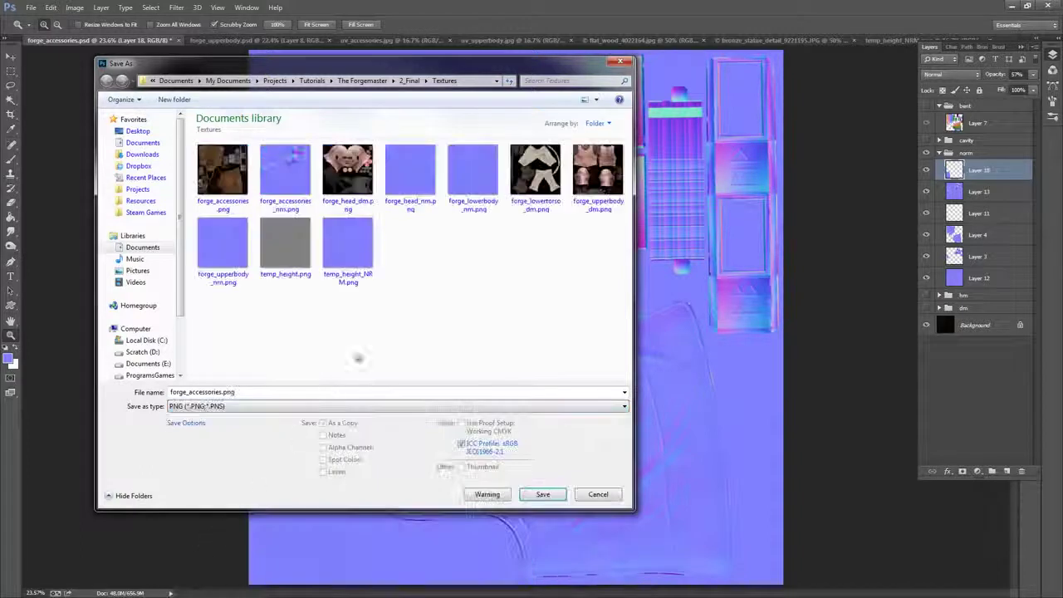
{"action": "left_click", "coordinate": [297, 178]}
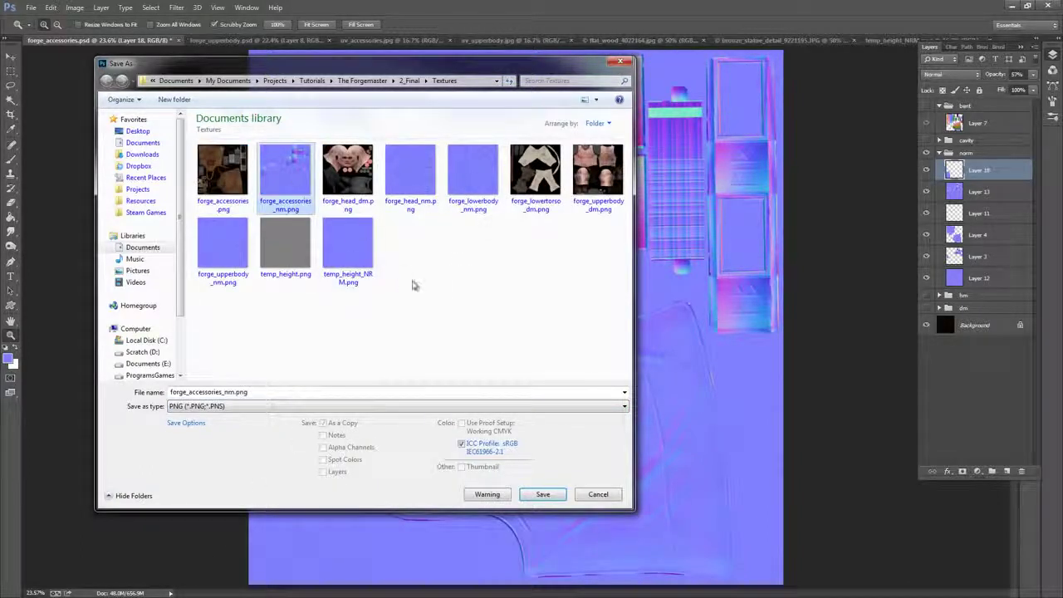
{"action": "left_click", "coordinate": [542, 494]}
{"action": "left_click", "coordinate": [562, 310]}
{"action": "left_click", "coordinate": [568, 172]}
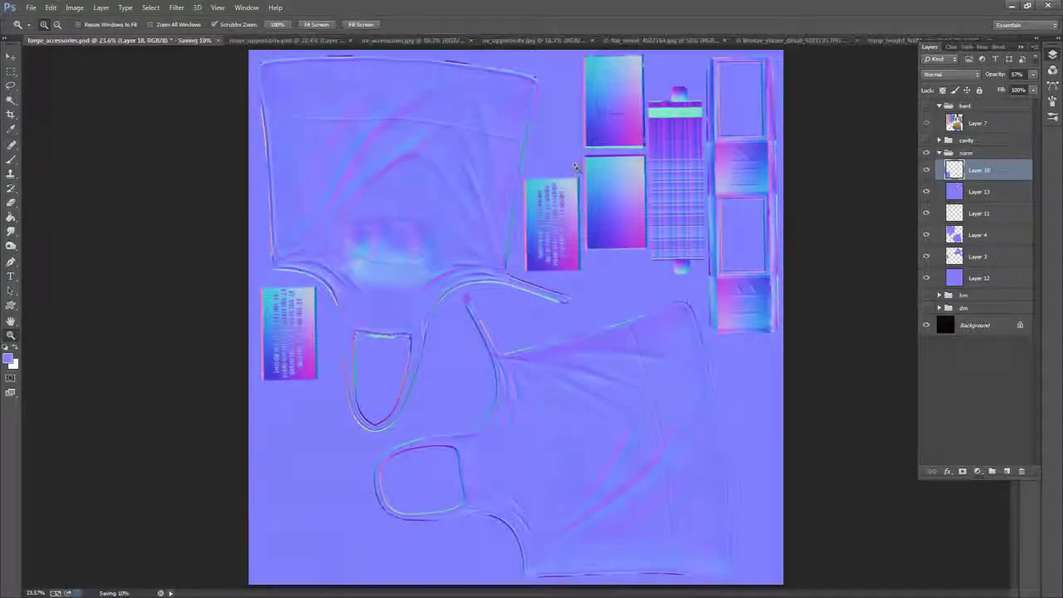
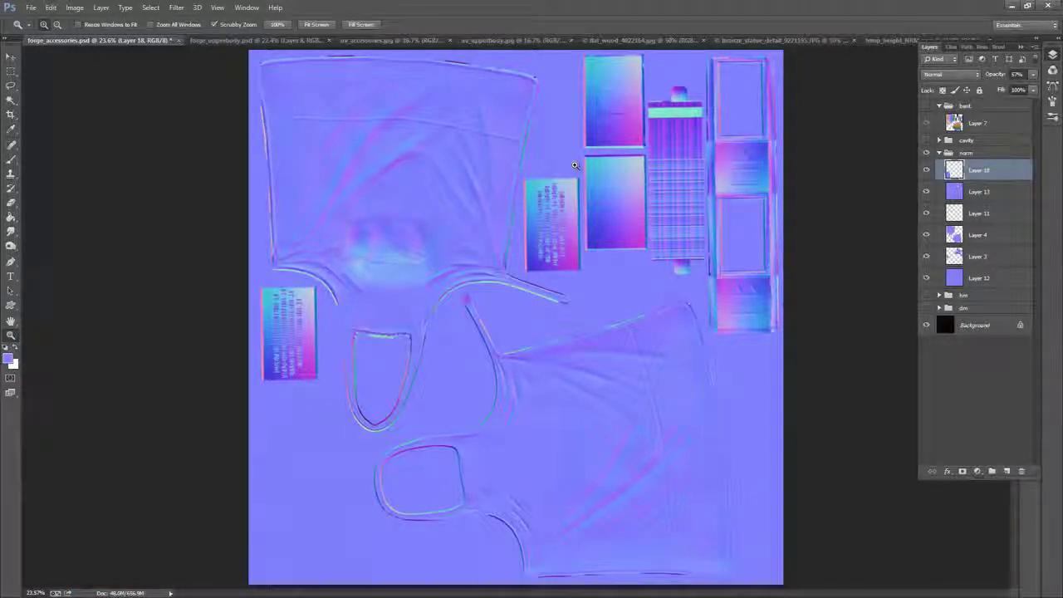
- Save the forge_accessories.psd document and close it
{"action": "left_click", "coordinate": [31, 8]}
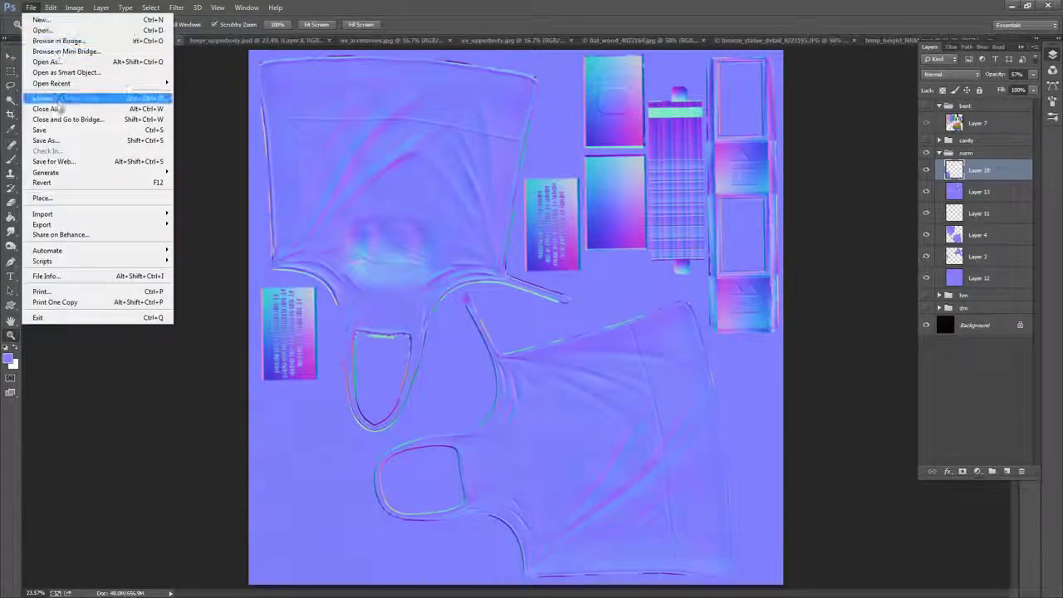
{"action": "left_click", "coordinate": [52, 130]}
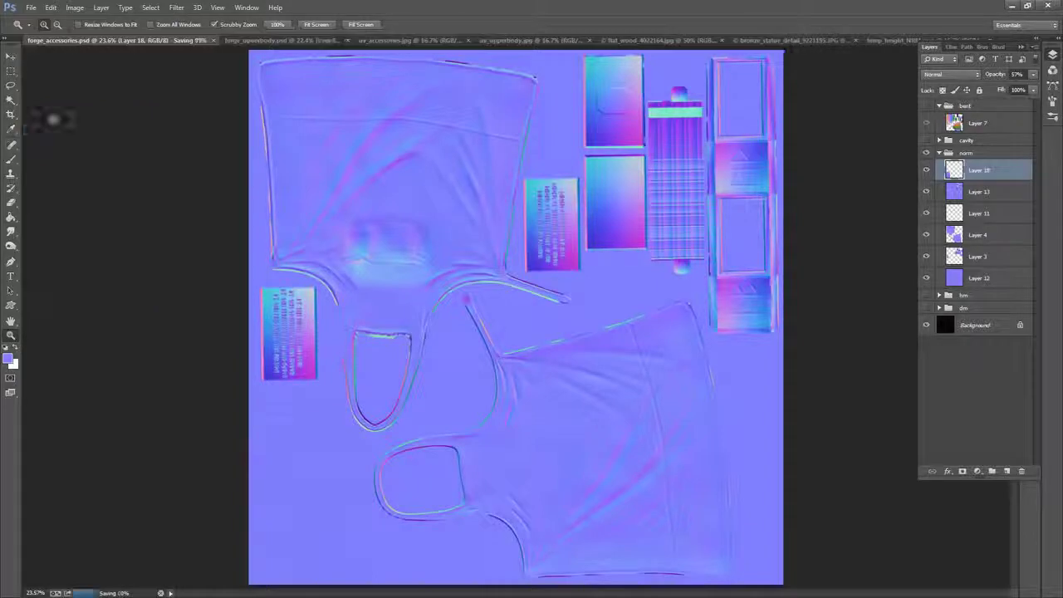
{"action": "left_click", "coordinate": [213, 40]}
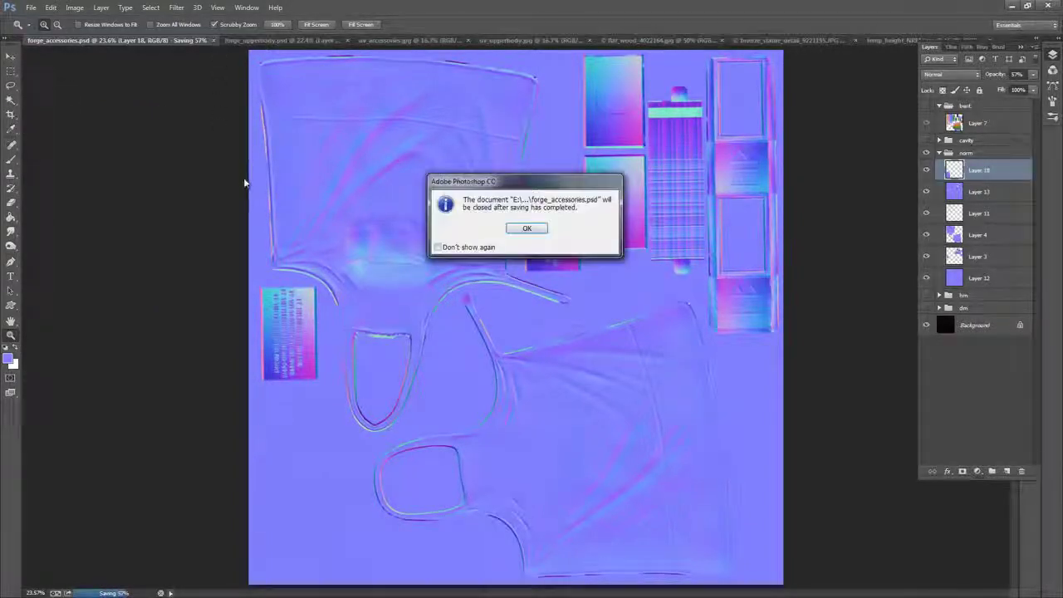
{"action": "left_click", "coordinate": [530, 229]}
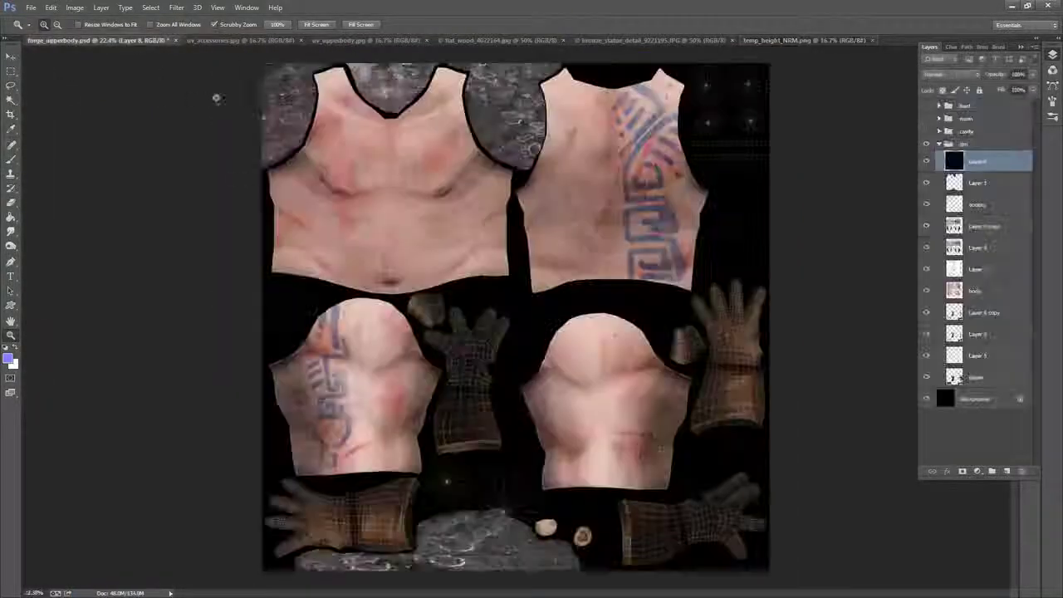
- Close the UV, wood, bronze and temp_height_NRM.png images, leaving only forge_upperbody.psd open
{"action": "left_click", "coordinate": [301, 40]}
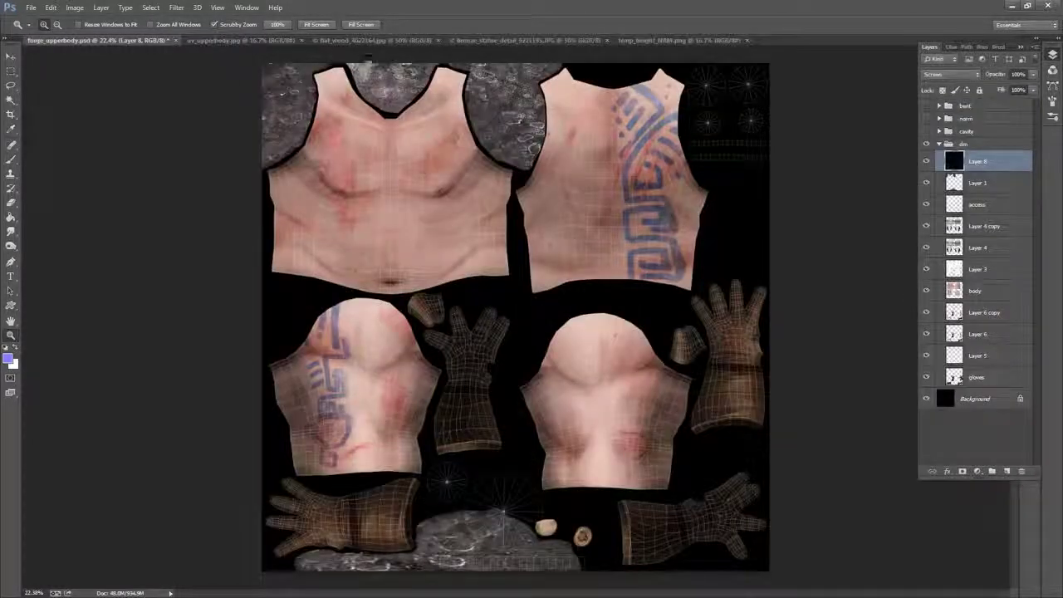
{"action": "left_click", "coordinate": [301, 40]}
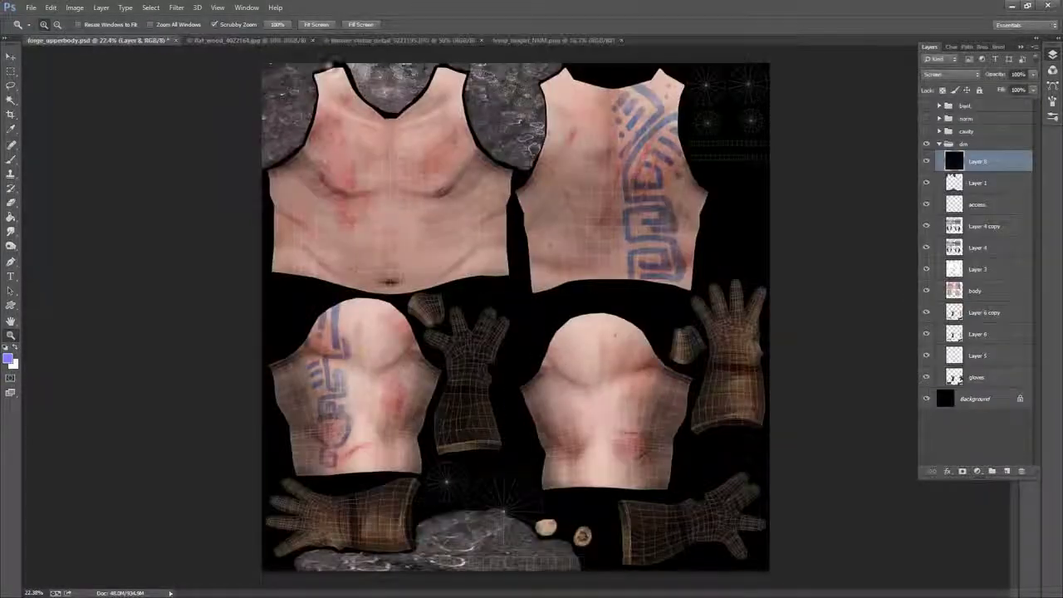
{"action": "left_click", "coordinate": [311, 40]}
{"action": "left_click", "coordinate": [348, 40]}
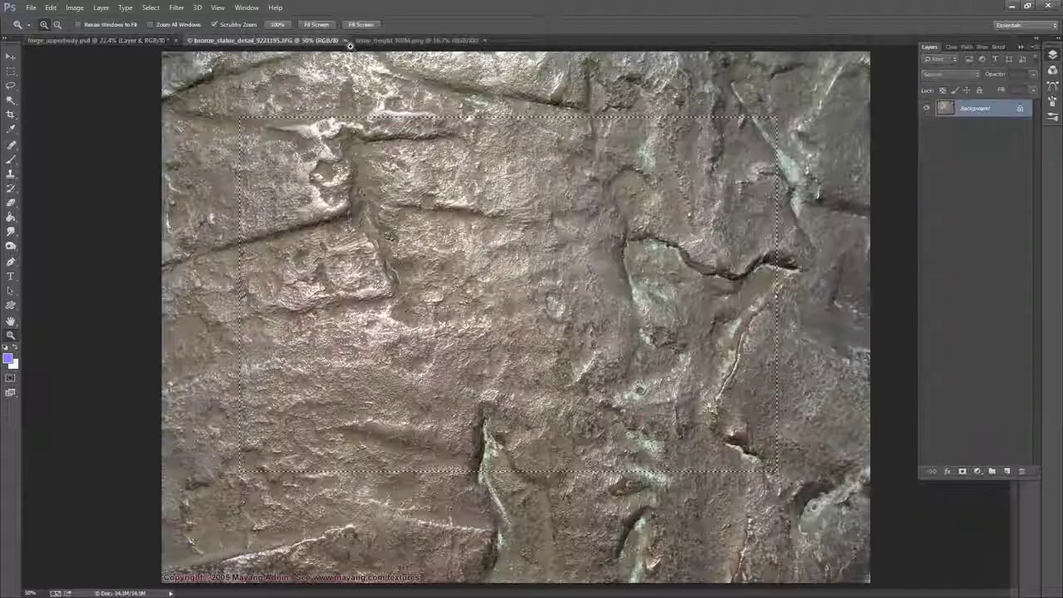
{"action": "left_click", "coordinate": [313, 40]}
{"action": "left_click", "coordinate": [313, 40]}
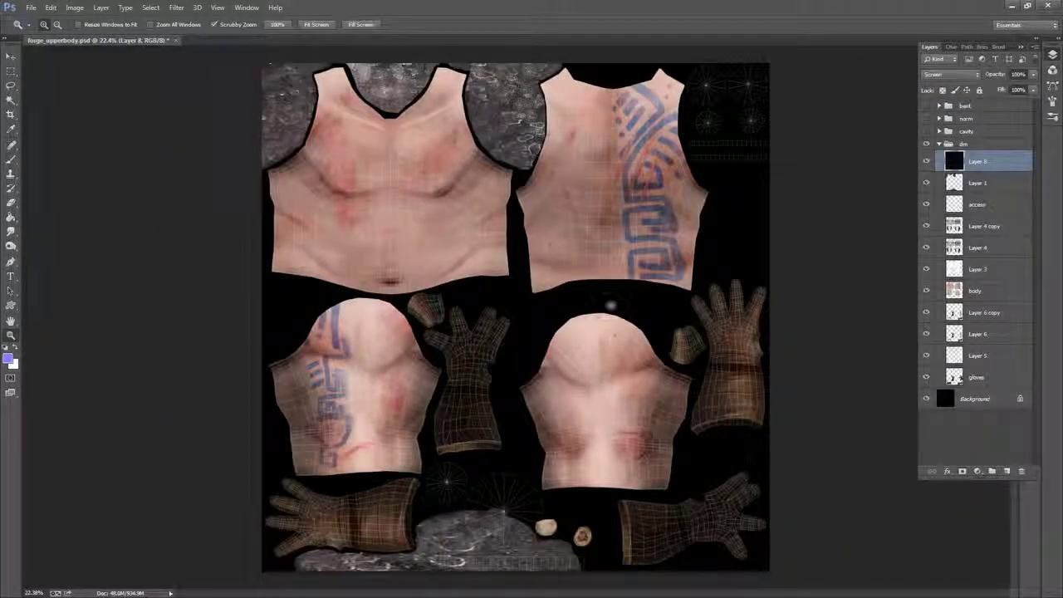
- Add a new layer above Layer 1 in the dm group for the round UV pieces beside the tattooed back
{"action": "left_click_drag", "start_coordinate": [733, 153], "coordinate": [672, 340]}
{"action": "left_click_drag", "start_coordinate": [655, 235], "coordinate": [661, 180]}
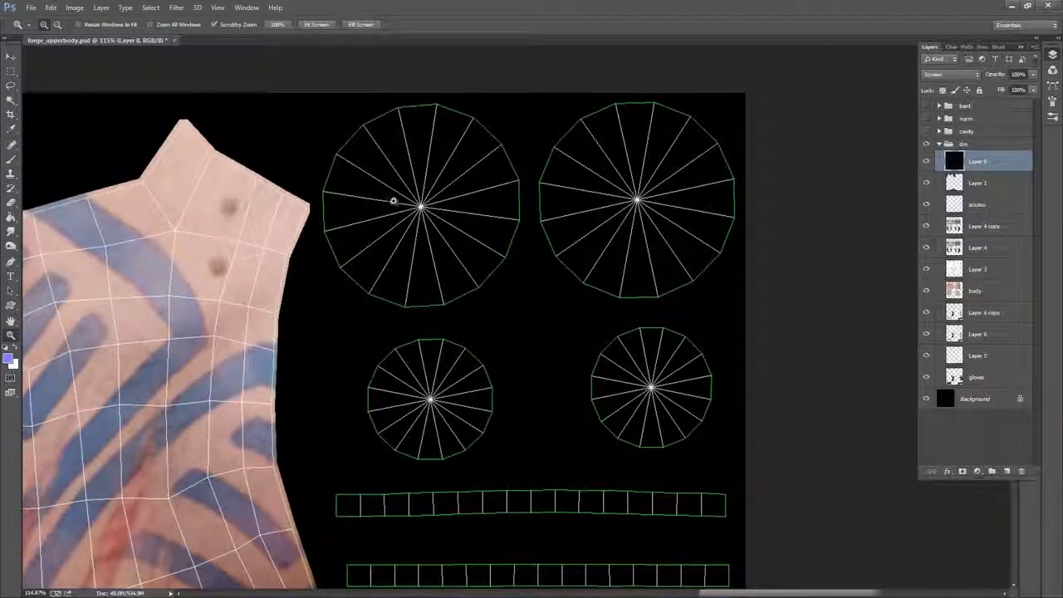
{"action": "left_click_drag", "start_coordinate": [639, 211], "coordinate": [617, 142]}
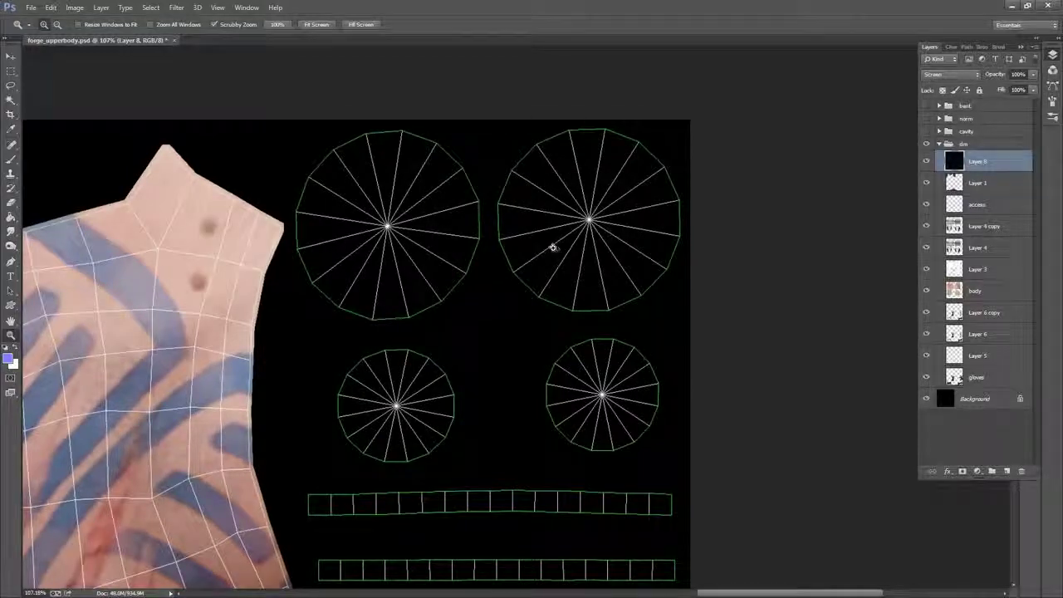
{"action": "left_click_drag", "start_coordinate": [576, 237], "coordinate": [607, 180]}
{"action": "left_click", "coordinate": [988, 183]}
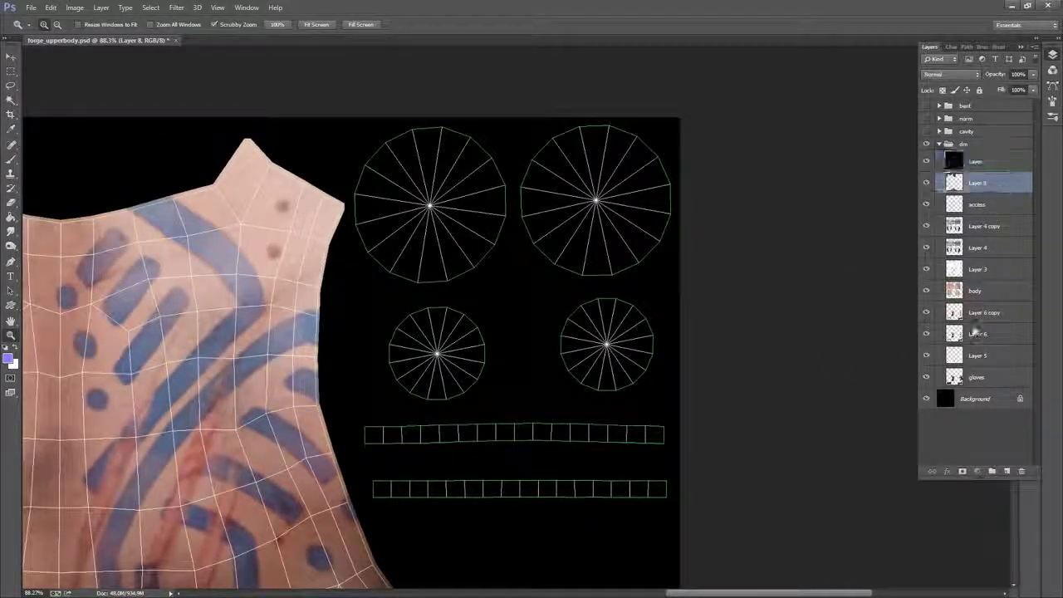
{"action": "left_click", "coordinate": [1007, 471]}
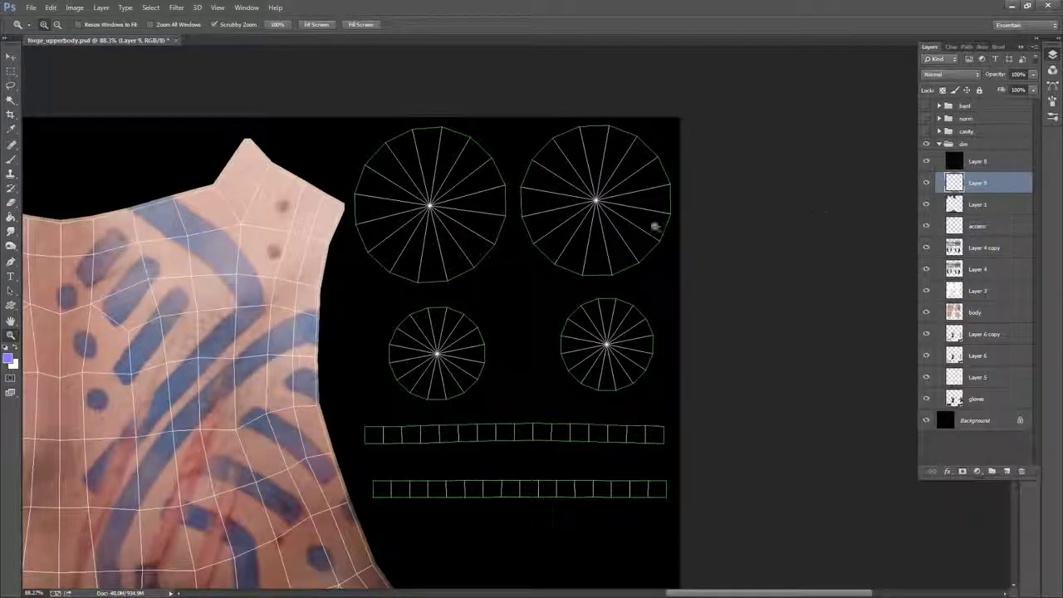
{"action": "left_click_drag", "start_coordinate": [573, 221], "coordinate": [605, 231]}
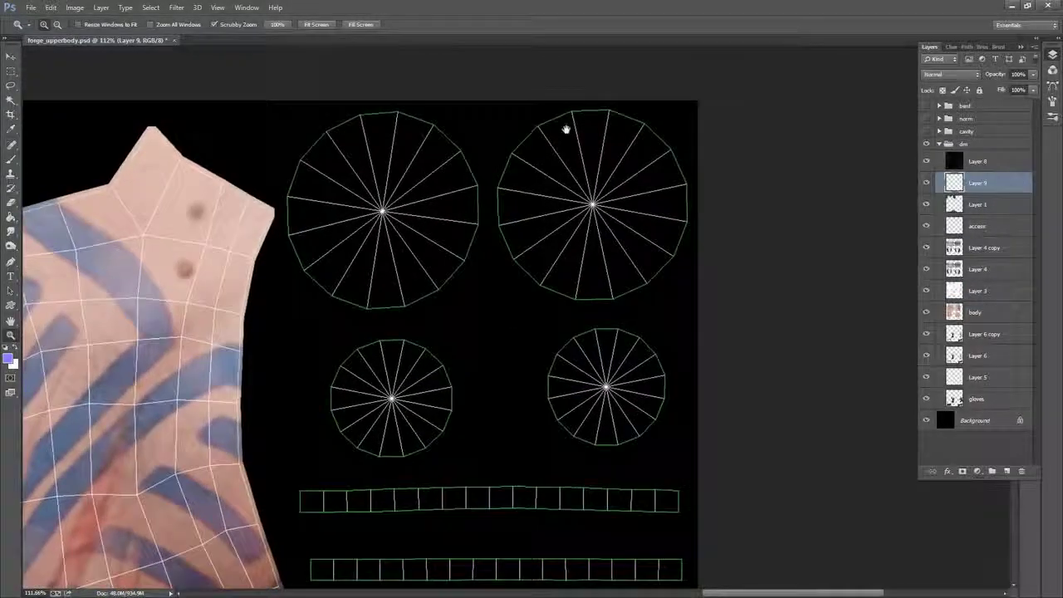
- Lasso a combined selection loosely around the two large circles, two small circles and both strip UV pieces
{"action": "left_click", "coordinate": [11, 84]}
{"action": "mouse_move", "coordinate": [309, 129]}
{"action": "left_mouse_down"}
{"action": "mouse_move", "coordinate": [282, 201]}
{"action": "mouse_move", "coordinate": [282, 252]}
{"action": "mouse_move", "coordinate": [305, 297]}
{"action": "mouse_move", "coordinate": [345, 317]}
{"action": "mouse_move", "coordinate": [411, 322]}
{"action": "mouse_move", "coordinate": [464, 299]}
{"action": "mouse_move", "coordinate": [484, 267]}
{"action": "mouse_move", "coordinate": [564, 312]}
{"action": "mouse_move", "coordinate": [668, 311]}
{"action": "mouse_move", "coordinate": [706, 264]}
{"action": "mouse_move", "coordinate": [700, 141]}
{"action": "mouse_move", "coordinate": [597, 103]}
{"action": "mouse_move", "coordinate": [504, 136]}
{"action": "mouse_move", "coordinate": [392, 99]}
{"action": "mouse_move", "coordinate": [320, 123]}
{"action": "left_mouse_up"}
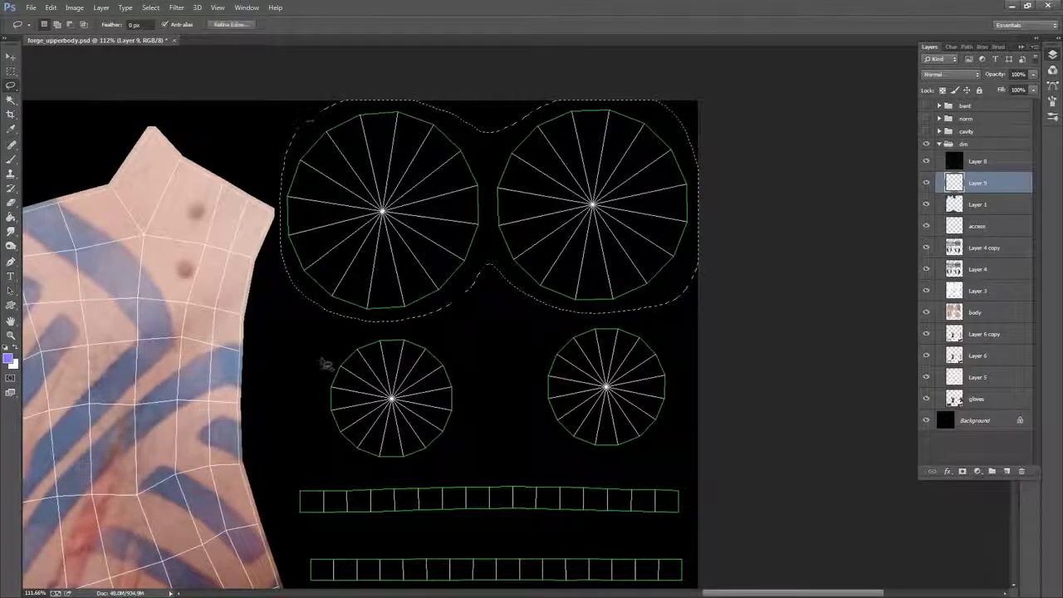
{"action": "mouse_move", "coordinate": [321, 360]}
{"action": "left_mouse_down"}
{"action": "mouse_move", "coordinate": [311, 420]}
{"action": "mouse_move", "coordinate": [358, 473]}
{"action": "mouse_move", "coordinate": [400, 476]}
{"action": "mouse_move", "coordinate": [491, 415]}
{"action": "mouse_move", "coordinate": [520, 442]}
{"action": "mouse_move", "coordinate": [607, 471]}
{"action": "mouse_move", "coordinate": [686, 418]}
{"action": "mouse_move", "coordinate": [667, 328]}
{"action": "mouse_move", "coordinate": [621, 324]}
{"action": "mouse_move", "coordinate": [518, 360]}
{"action": "mouse_move", "coordinate": [425, 333]}
{"action": "mouse_move", "coordinate": [356, 335]}
{"action": "mouse_move", "coordinate": [320, 361]}
{"action": "left_mouse_up"}
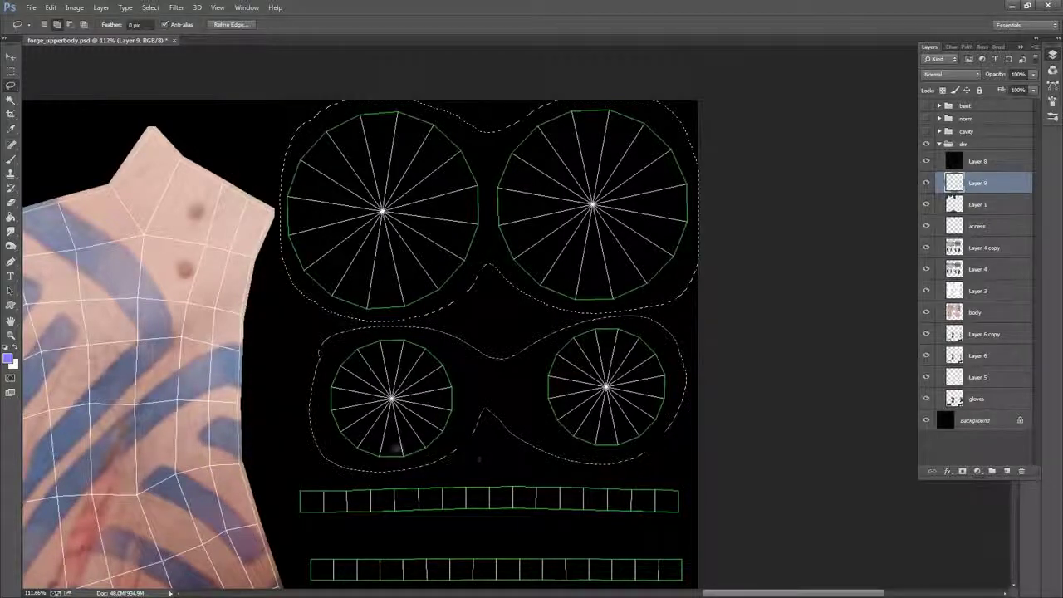
{"action": "mouse_move", "coordinate": [285, 476]}
{"action": "left_mouse_down"}
{"action": "mouse_move", "coordinate": [318, 537]}
{"action": "mouse_move", "coordinate": [470, 539]}
{"action": "mouse_move", "coordinate": [680, 517]}
{"action": "mouse_move", "coordinate": [656, 476]}
{"action": "mouse_move", "coordinate": [309, 476]}
{"action": "mouse_move", "coordinate": [319, 451]}
{"action": "left_mouse_up"}
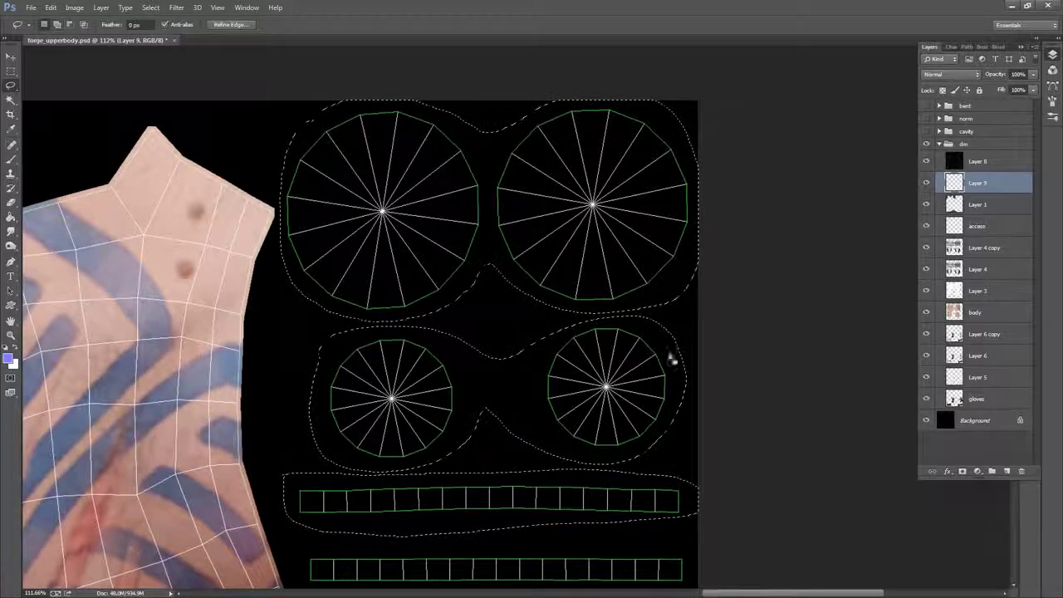
{"action": "scroll", "coordinate": [665, 332], "scroll_direction": "down", "scroll_amount": 5}
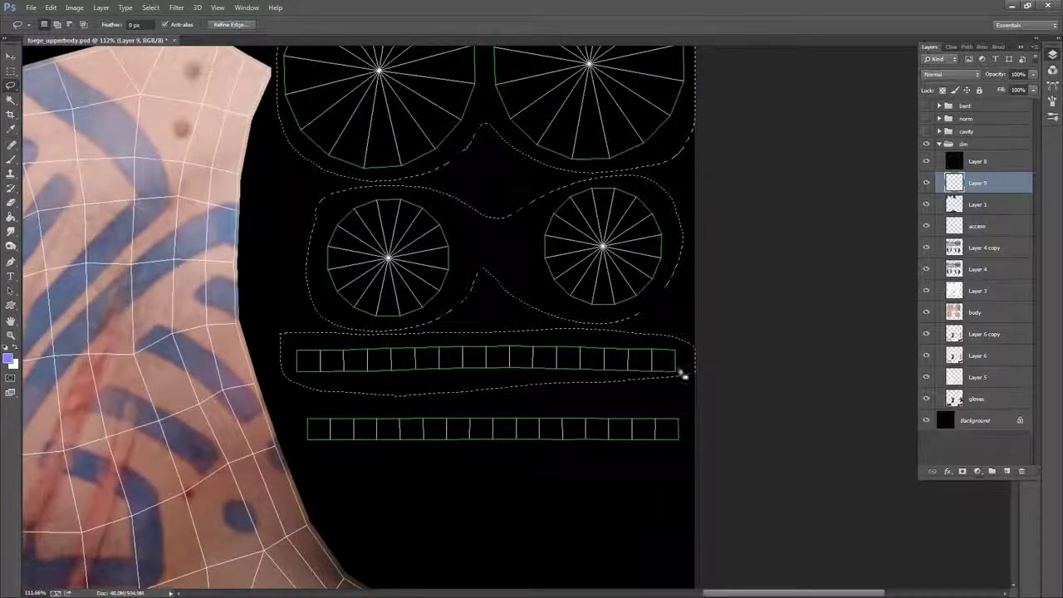
{"action": "mouse_move", "coordinate": [678, 359]}
{"action": "left_mouse_down"}
{"action": "mouse_move", "coordinate": [696, 450]}
{"action": "mouse_move", "coordinate": [456, 485]}
{"action": "mouse_move", "coordinate": [301, 444]}
{"action": "mouse_move", "coordinate": [432, 376]}
{"action": "left_mouse_up"}
{"action": "left_click_drag", "start_coordinate": [677, 358], "coordinate": [680, 356]}
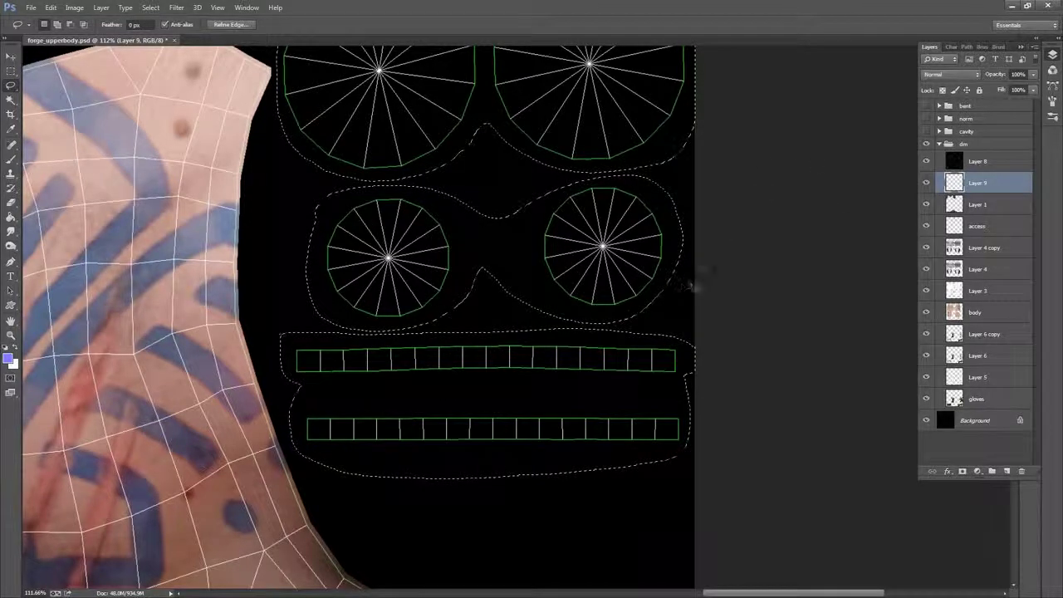
{"action": "left_click_drag", "start_coordinate": [731, 162], "coordinate": [742, 275]}
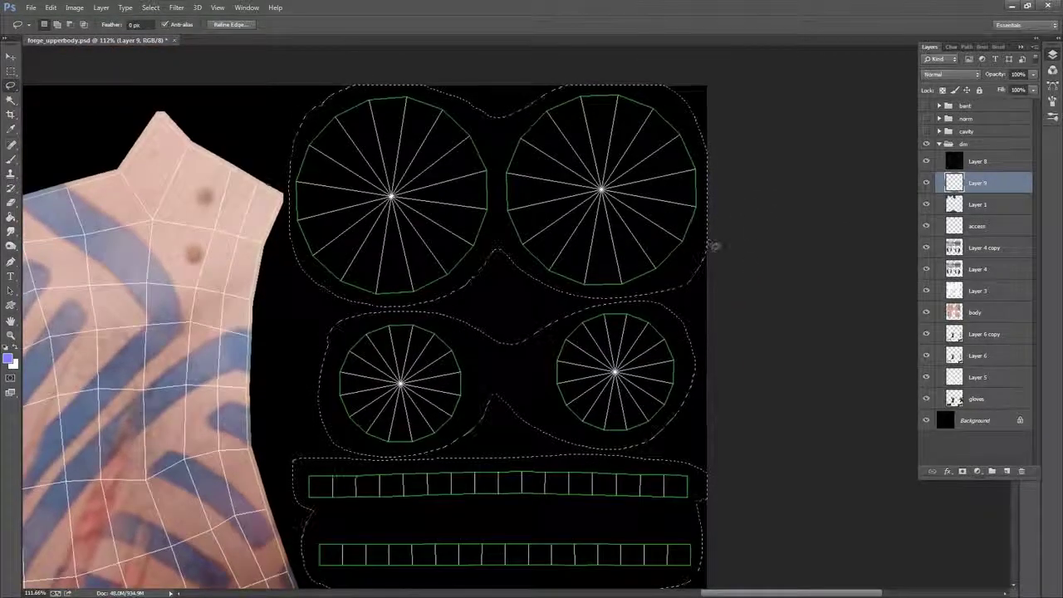
{"action": "left_click_drag", "start_coordinate": [750, 232], "coordinate": [754, 262]}
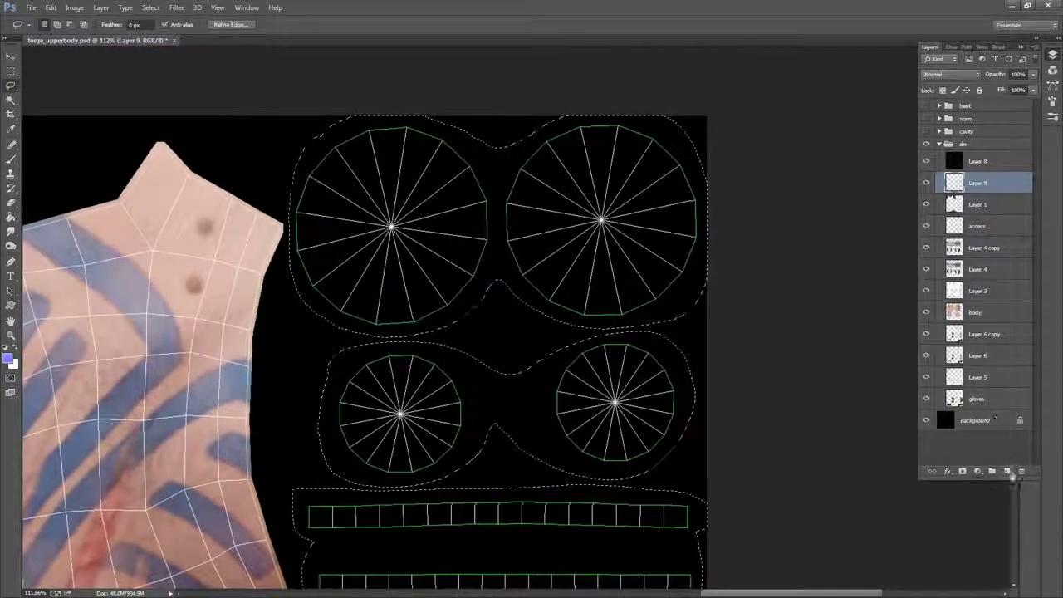
- Set the foreground colour to neutral grey with R, G and B at 128
{"action": "left_click", "coordinate": [12, 219]}
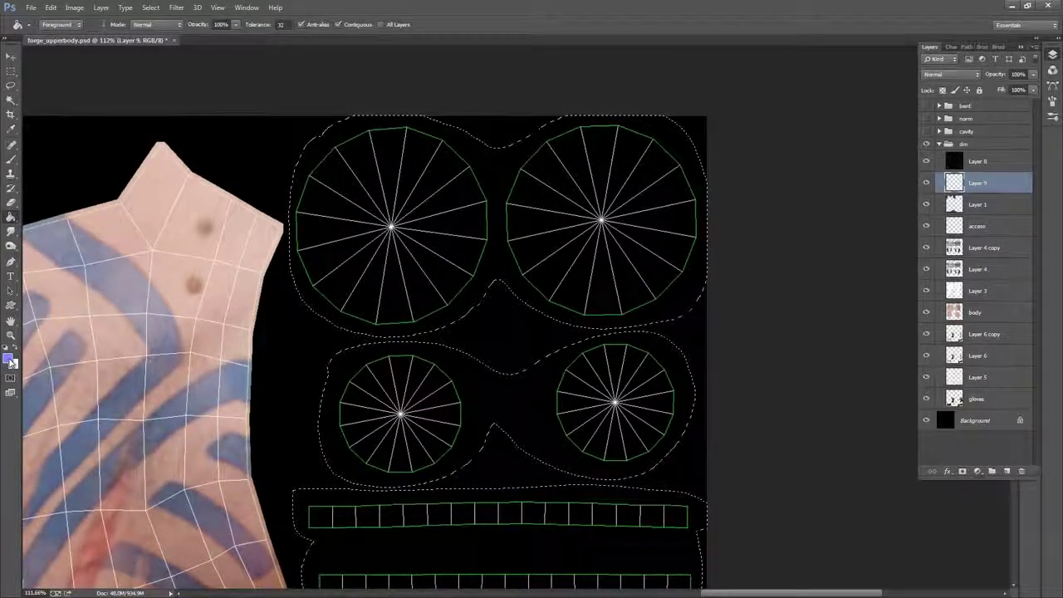
{"action": "key", "text": "i"}
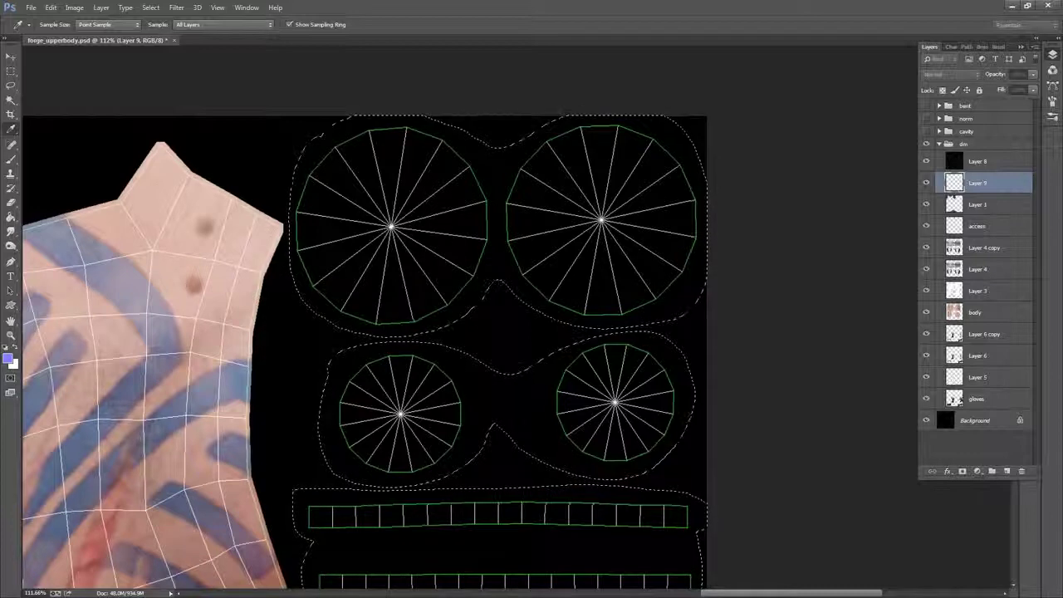
{"action": "left_click_drag", "start_coordinate": [613, 178], "coordinate": [562, 137]}
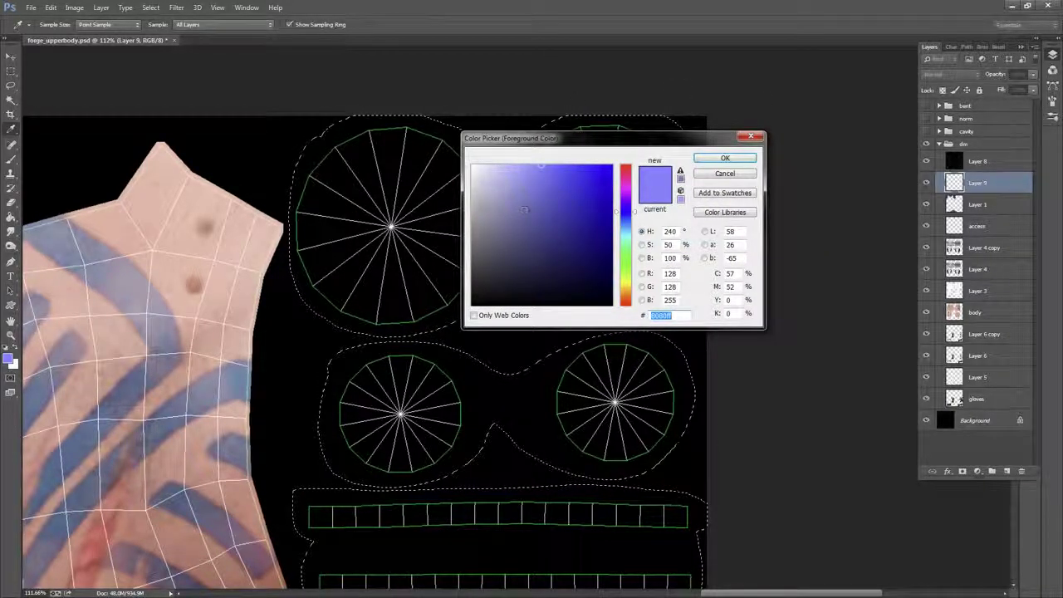
{"action": "mouse_move", "coordinate": [525, 209]}
{"action": "left_mouse_down"}
{"action": "mouse_move", "coordinate": [474, 209]}
{"action": "mouse_move", "coordinate": [462, 243]}
{"action": "mouse_move", "coordinate": [456, 233]}
{"action": "left_mouse_up"}
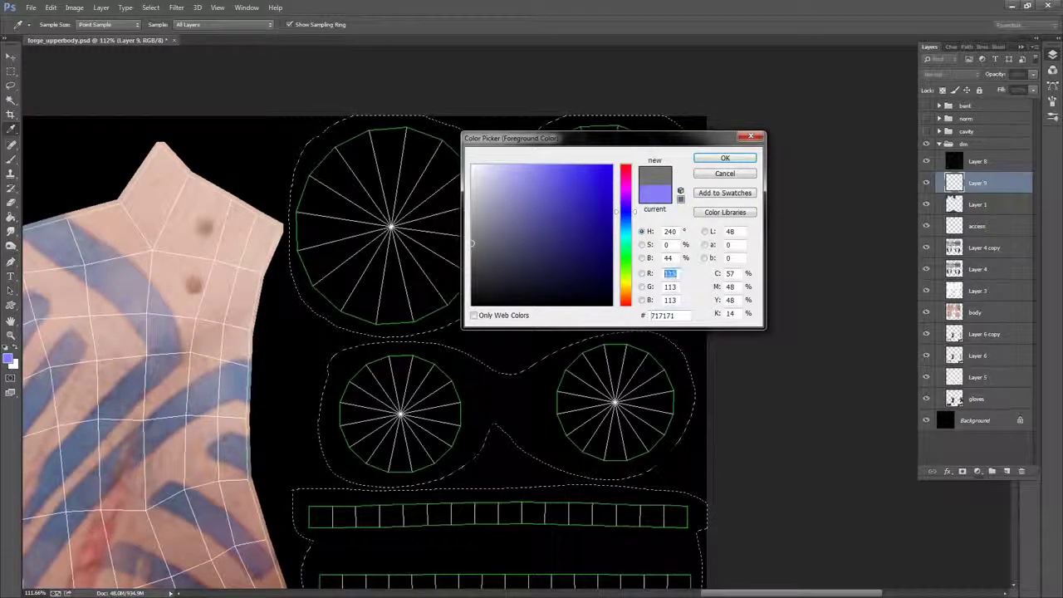
{"action": "type", "text": "128"}
{"action": "key", "text": "Tab"}
{"action": "type", "text": "128"}
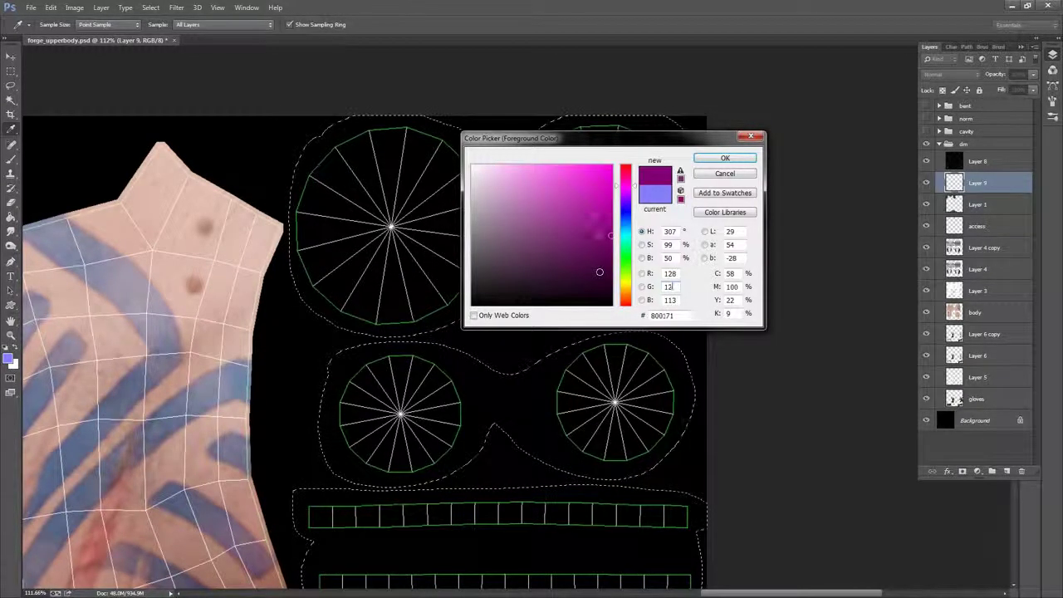
{"action": "key", "text": "Tab"}
{"action": "type", "text": "128"}
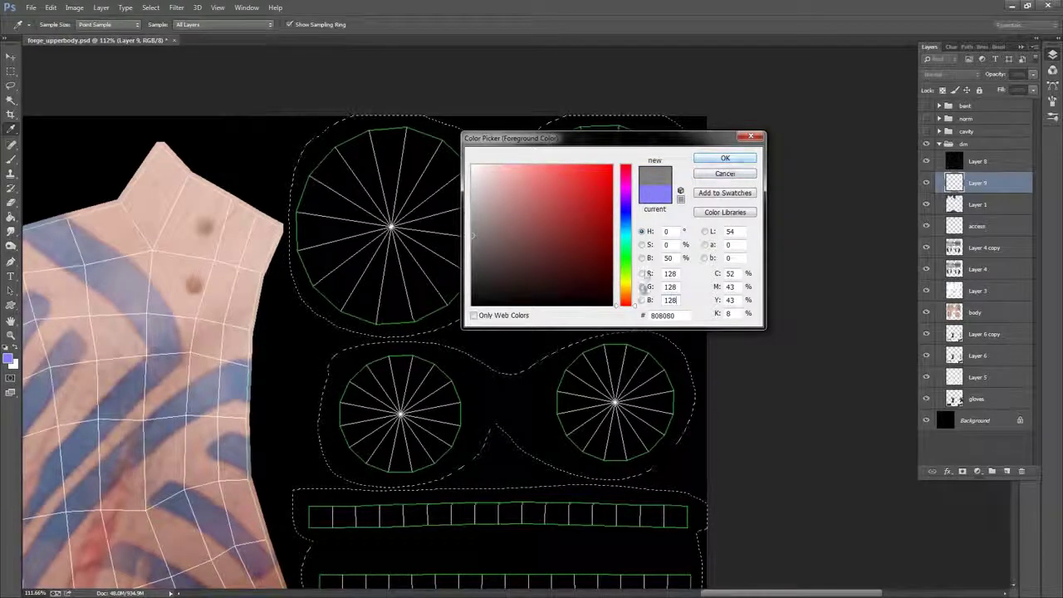
{"action": "left_click", "coordinate": [734, 158]}
- Fill the selected areas around the circle and strip UV pieces with the grey on Layer 9, and deselect
{"action": "key", "text": "g"}
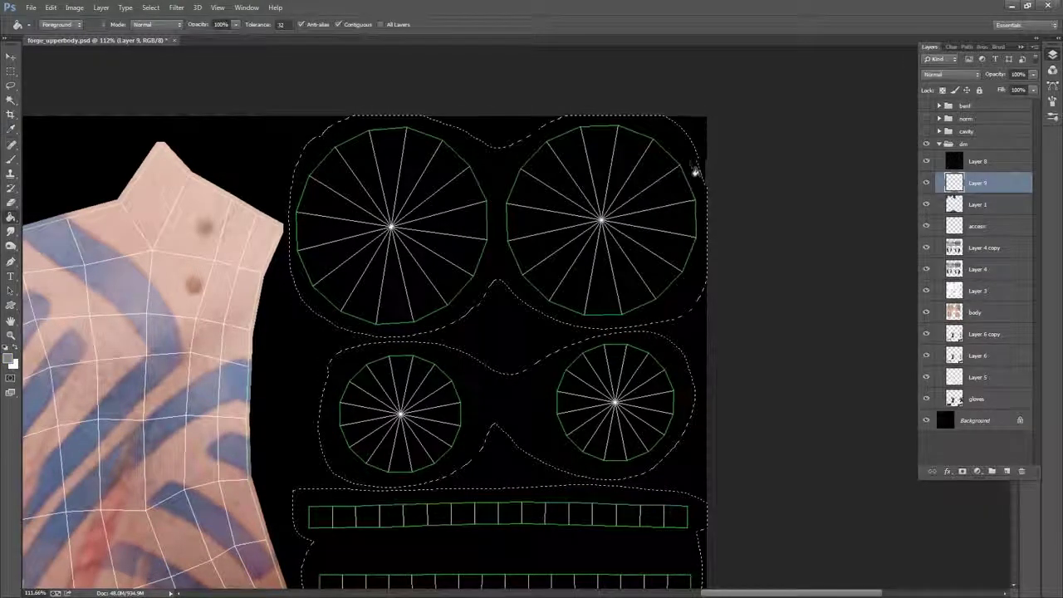
{"action": "left_click", "coordinate": [694, 170]}
{"action": "mouse_move", "coordinate": [723, 330]}
{"action": "left_mouse_down"}
{"action": "mouse_move", "coordinate": [794, 141]}
{"action": "mouse_move", "coordinate": [764, 245]}
{"action": "left_mouse_up"}
{"action": "key", "text": "m"}
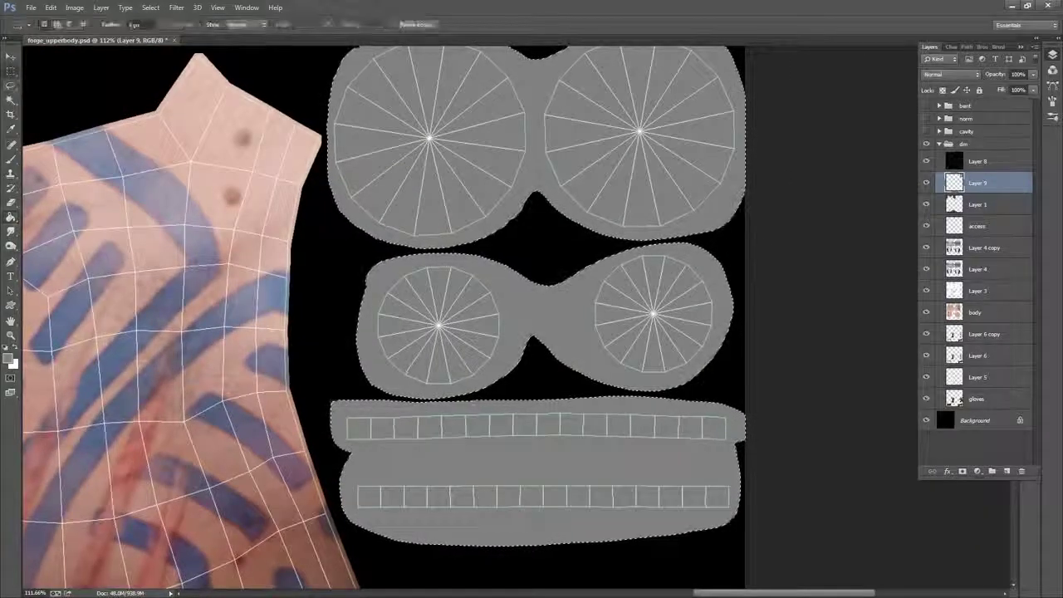
{"action": "right_click", "coordinate": [612, 146]}
{"action": "left_click", "coordinate": [619, 156]}
{"action": "left_click_drag", "start_coordinate": [764, 179], "coordinate": [747, 209]}
{"action": "left_click_drag", "start_coordinate": [753, 107], "coordinate": [750, 125]}
{"action": "left_click_drag", "start_coordinate": [743, 161], "coordinate": [743, 152]}
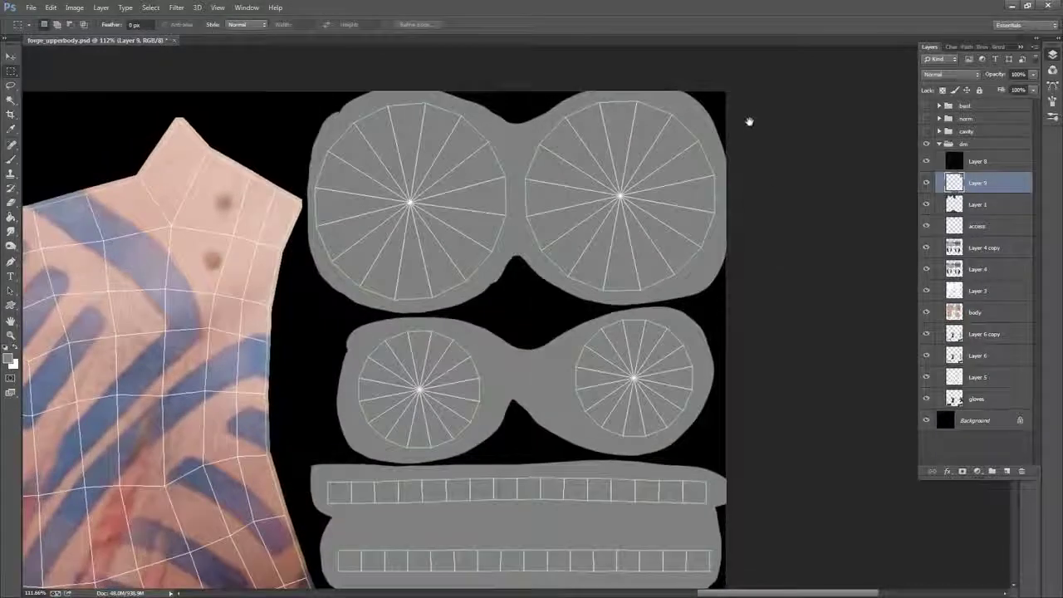
{"action": "right_click", "coordinate": [11, 71]}
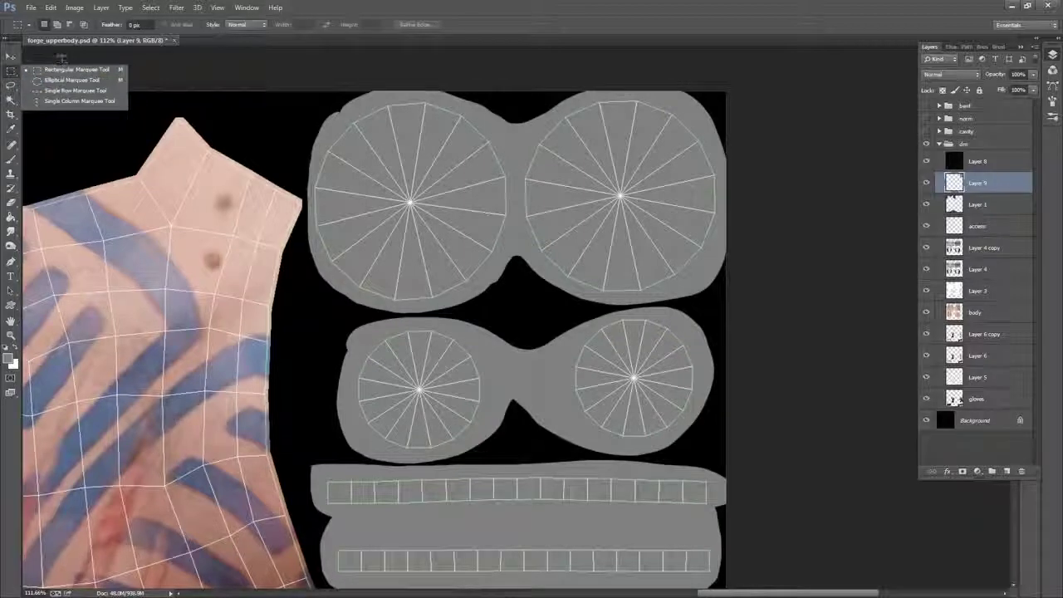
{"action": "left_click", "coordinate": [61, 69]}
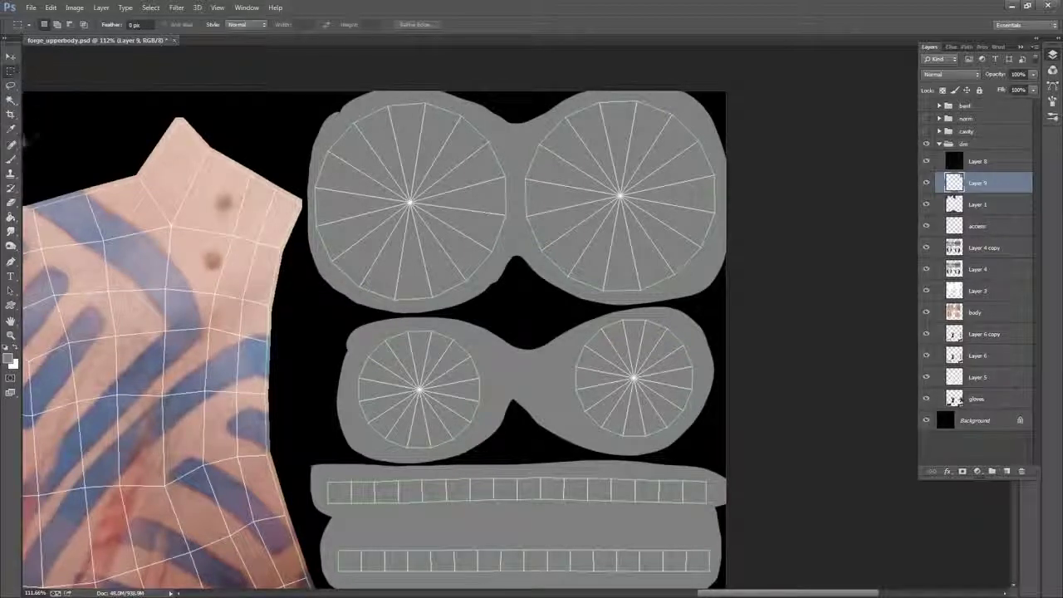
{"action": "scroll", "coordinate": [680, 196], "scroll_direction": "up", "scroll_amount": 1}
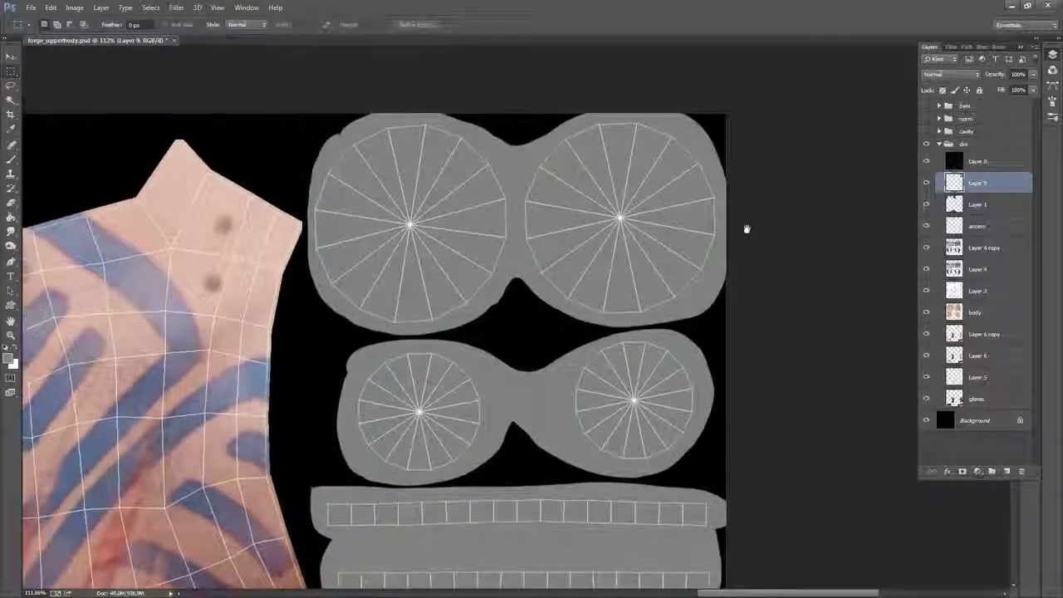
- Prepare a 15 px brush with 100% hardness and reset the foreground colour to black
{"action": "left_click", "coordinate": [10, 158]}
{"action": "right_click", "coordinate": [568, 231]}
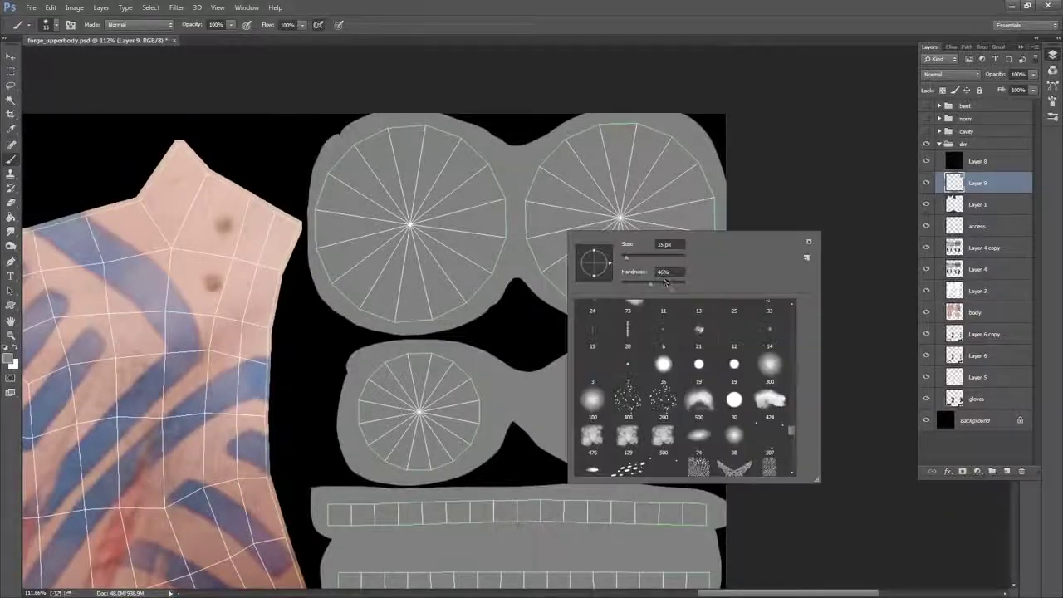
{"action": "left_click_drag", "start_coordinate": [655, 283], "coordinate": [686, 284]}
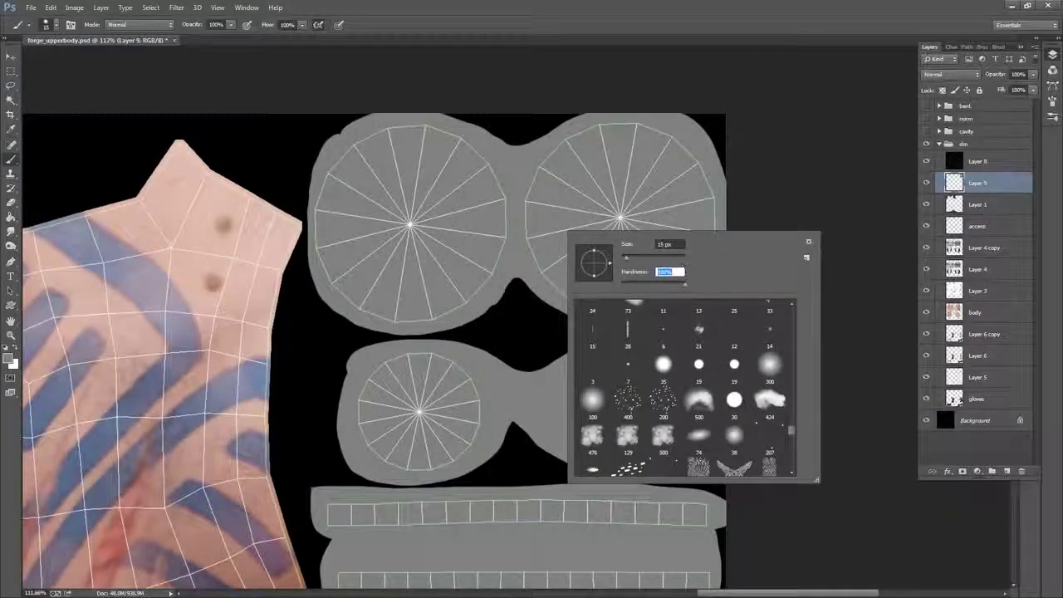
{"action": "key", "text": "Return"}
{"action": "key", "text": "d"}
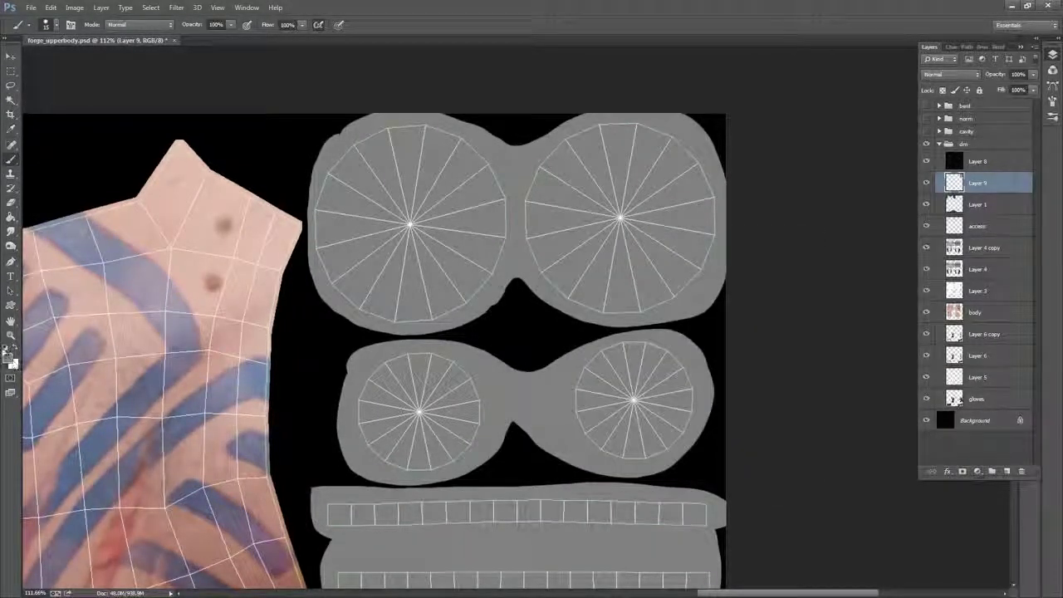
{"action": "left_click_drag", "start_coordinate": [668, 197], "coordinate": [669, 203]}
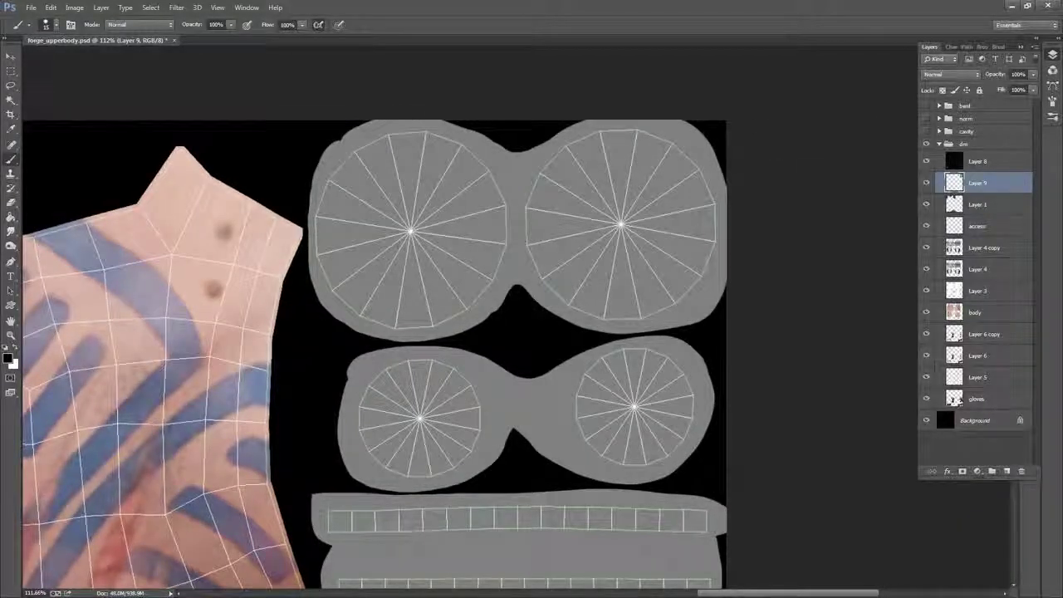
- Switch to the browser showing the Runes.gif chart, consult the runes and move its window clear of the canvas
{"action": "key", "text": "alt+Tab"}
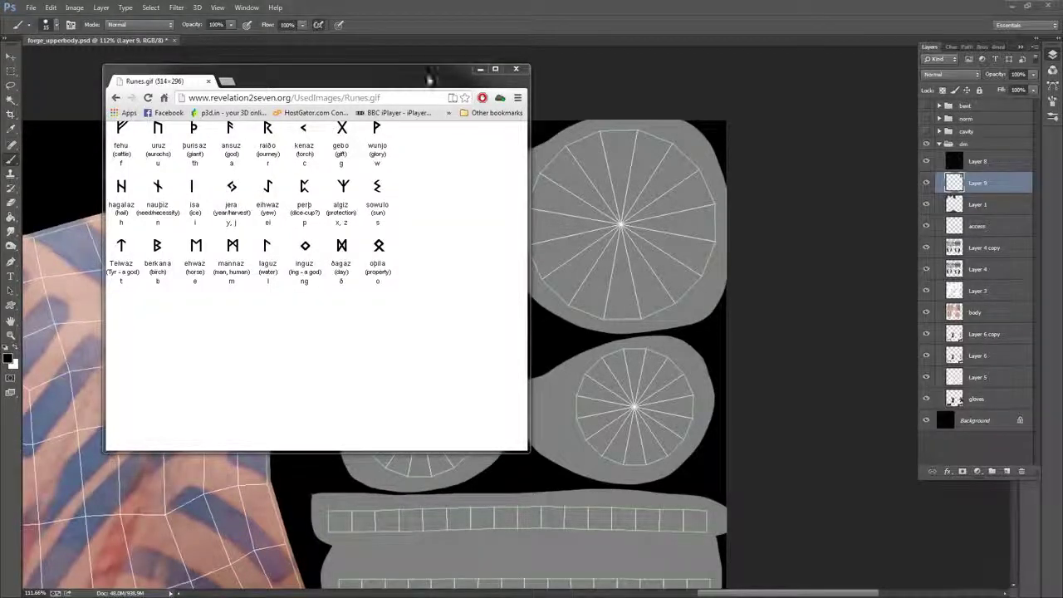
{"action": "left_click_drag", "start_coordinate": [428, 76], "coordinate": [459, 80]}
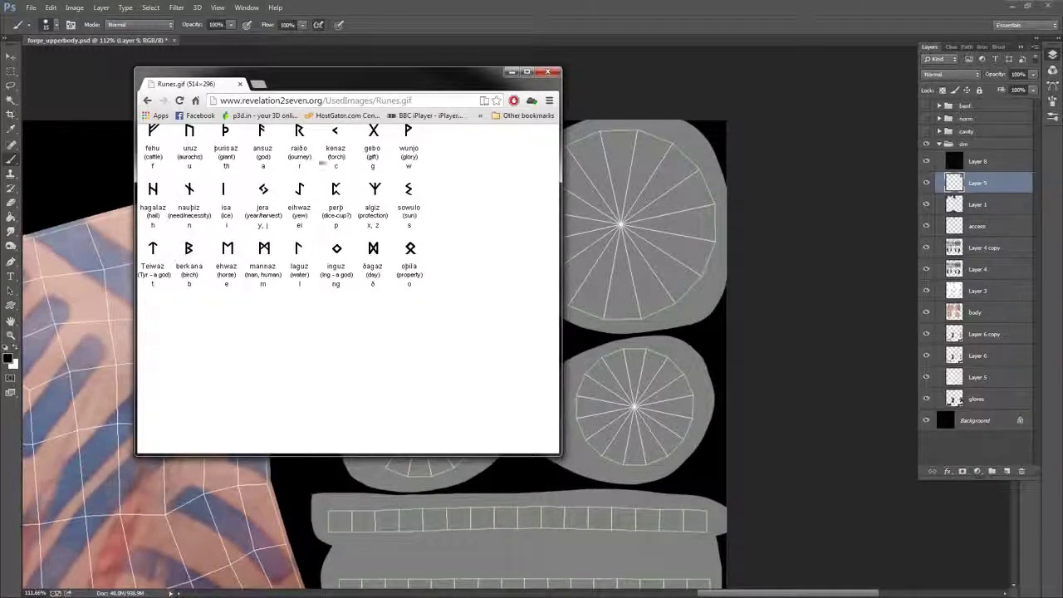
{"action": "left_click_drag", "start_coordinate": [433, 90], "coordinate": [0, 127]}
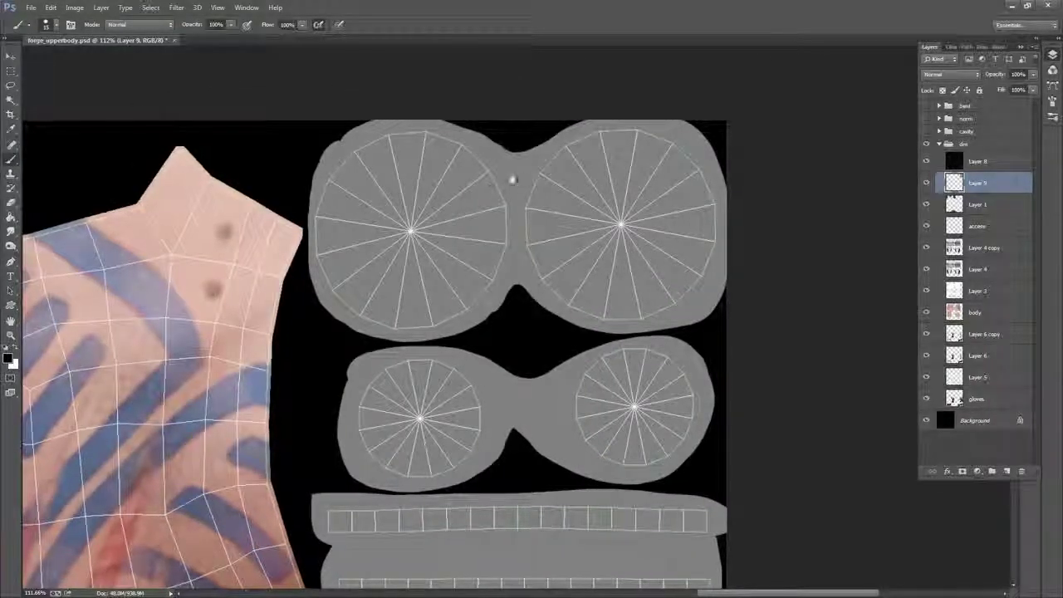
{"action": "left_click_drag", "start_coordinate": [513, 180], "coordinate": [576, 190]}
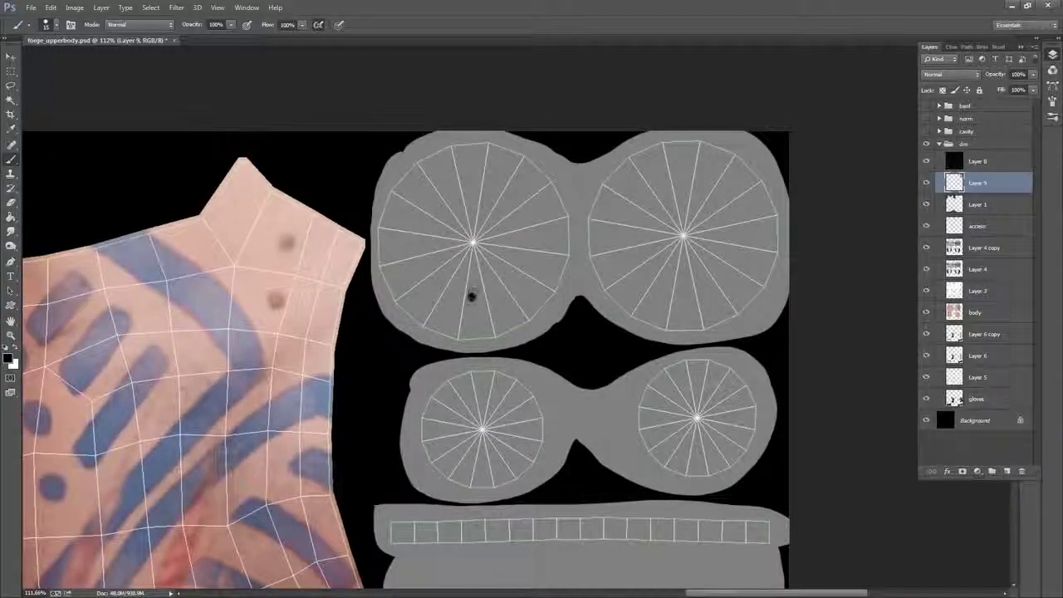
{"action": "left_click_drag", "start_coordinate": [471, 297], "coordinate": [471, 178]}
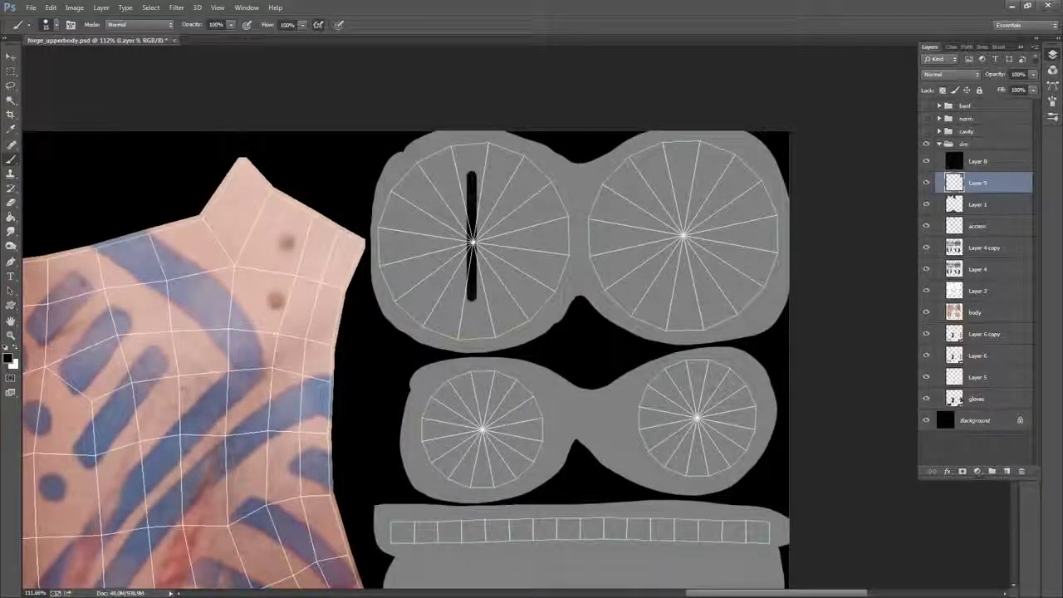
{"action": "left_click", "coordinate": [471, 292]}
{"action": "left_click", "coordinate": [472, 177]}
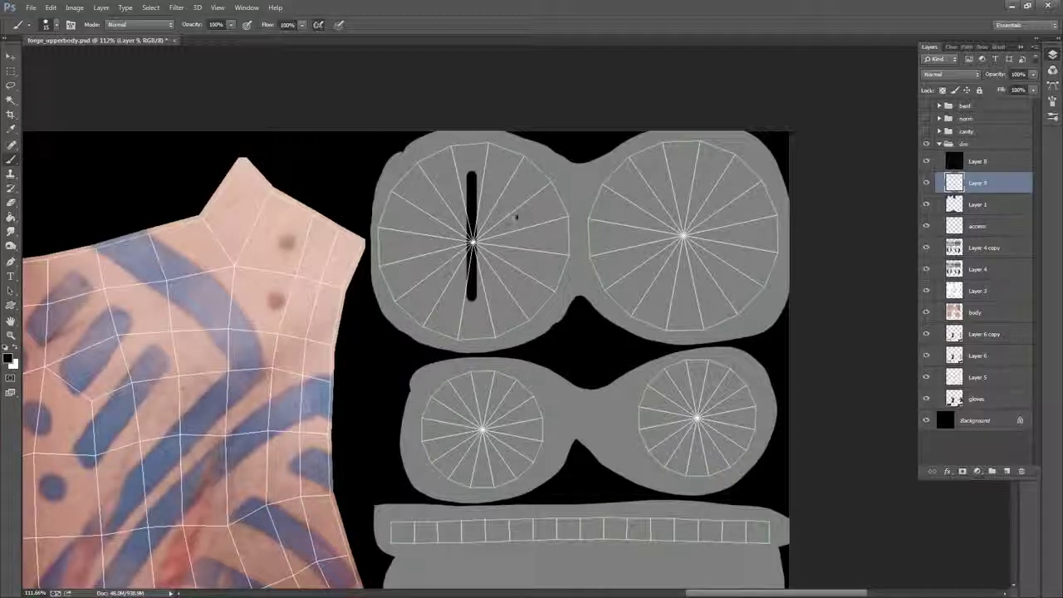
{"action": "key", "text": "ctrl+z"}
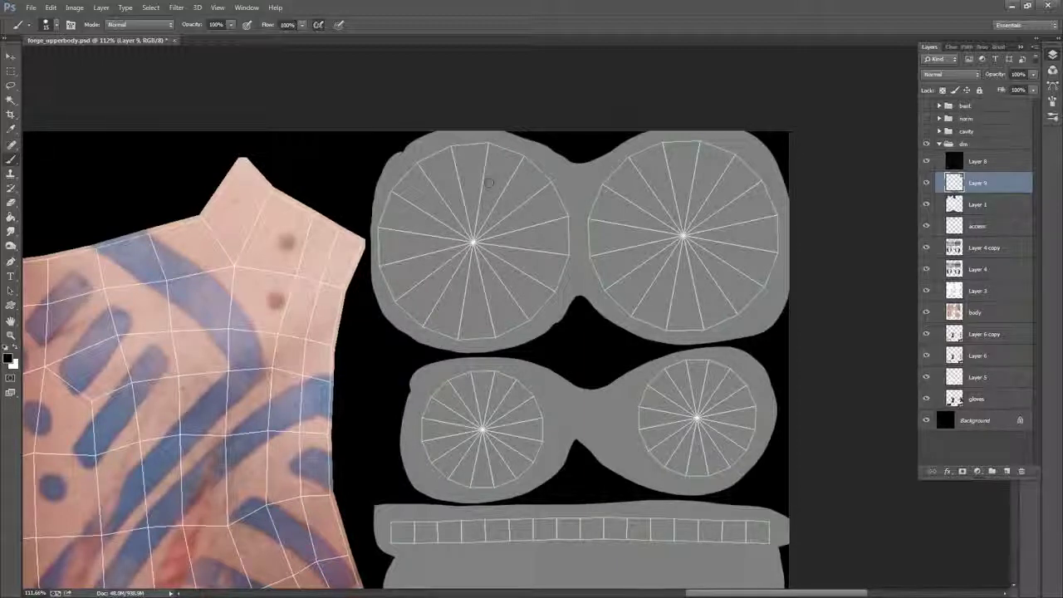
- Paint a black chevron-shaped kenaz rune across the first large circle and square off its stroke ends with the sampled grey
{"action": "left_click", "coordinate": [493, 185]}
{"action": "left_click", "coordinate": [417, 235], "text": "shift"}
{"action": "key", "text": "ctrl+z"}
{"action": "mouse_move", "coordinate": [491, 185]}
{"action": "left_mouse_down"}
{"action": "mouse_move", "coordinate": [408, 247]}
{"action": "mouse_move", "coordinate": [503, 303]}
{"action": "left_mouse_up"}
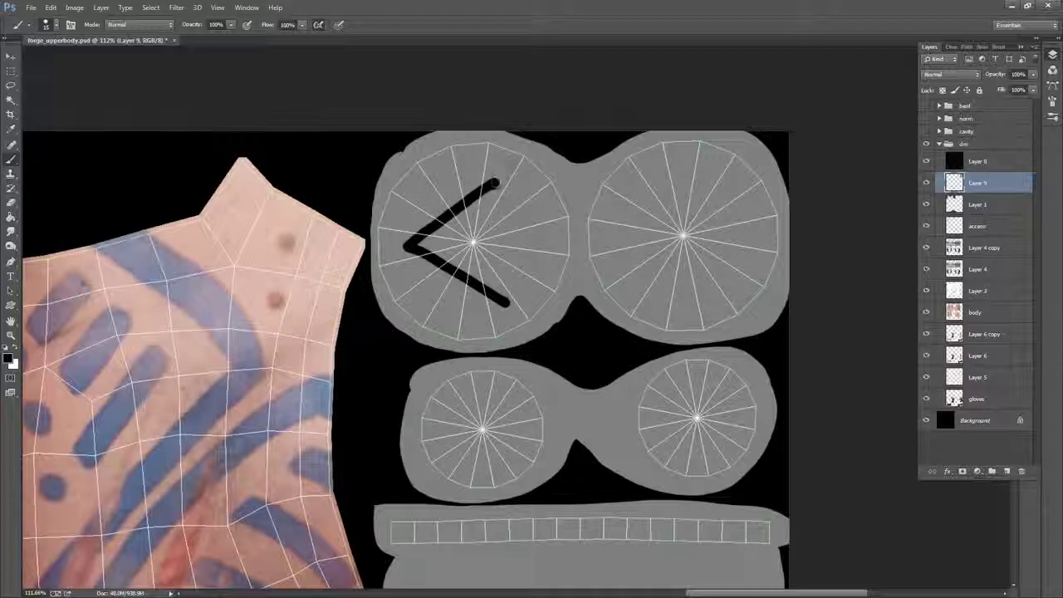
{"action": "left_click_drag", "start_coordinate": [504, 177], "coordinate": [504, 193]}
{"action": "key", "text": "ctrl+z"}
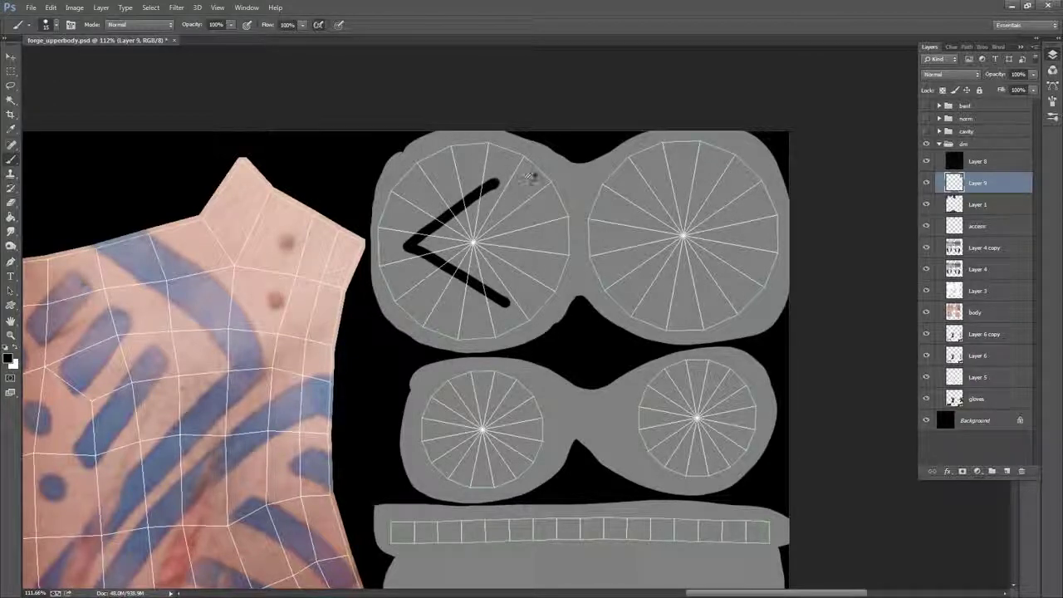
{"action": "left_click", "coordinate": [531, 180], "text": "alt"}
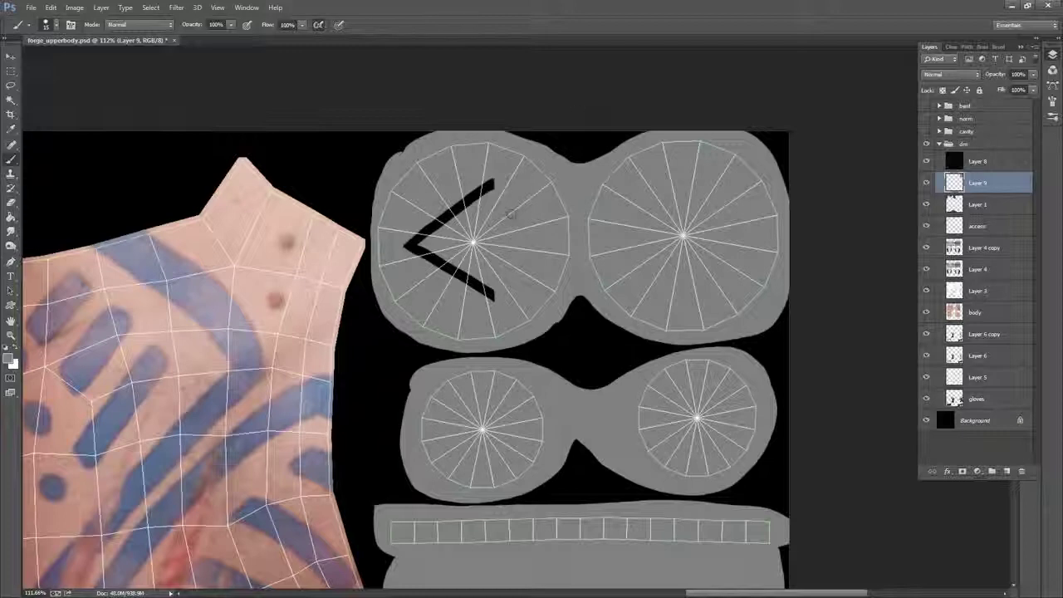
- Paint a black laguz rune, a vertical stem with a short diagonal arm, on the second large circle and square off its ends with sampled grey
{"action": "left_click", "coordinate": [344, 171], "text": "alt"}
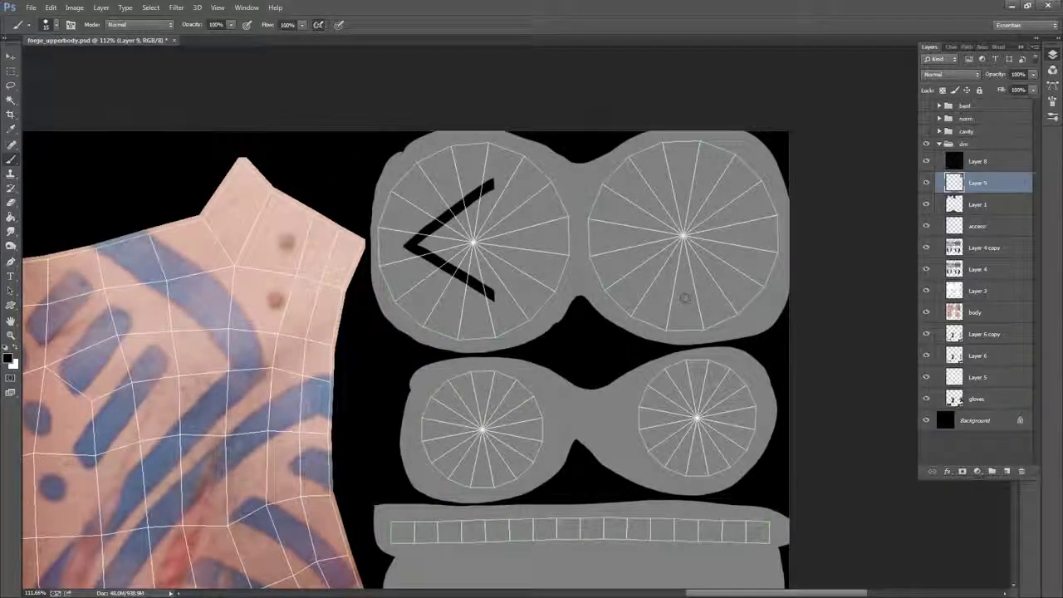
{"action": "mouse_move", "coordinate": [682, 303]}
{"action": "left_mouse_down"}
{"action": "mouse_move", "coordinate": [688, 161]}
{"action": "mouse_move", "coordinate": [715, 207]}
{"action": "left_mouse_up"}
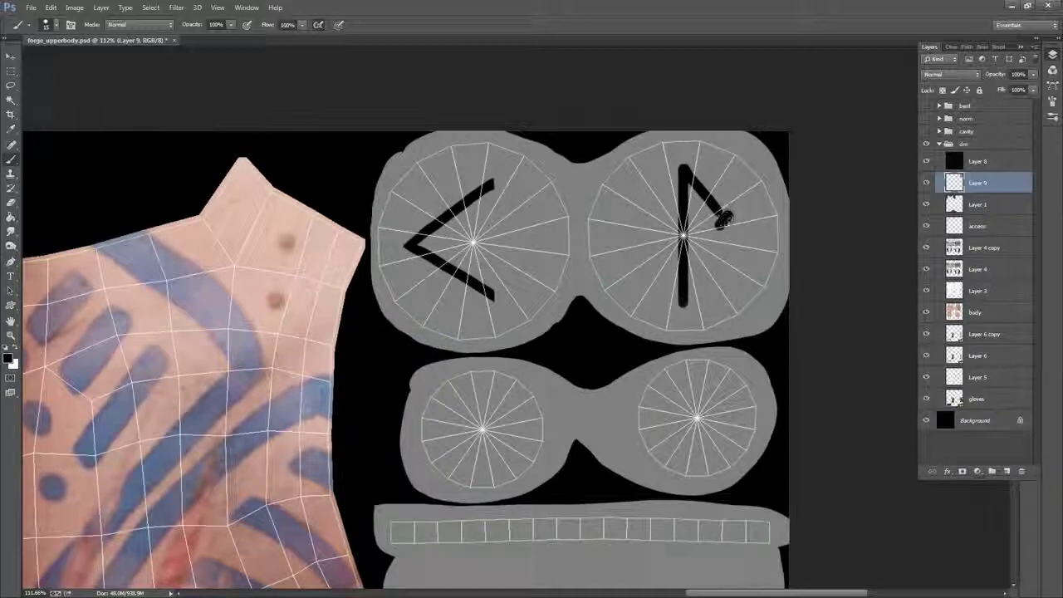
{"action": "left_click", "coordinate": [742, 205], "text": "alt"}
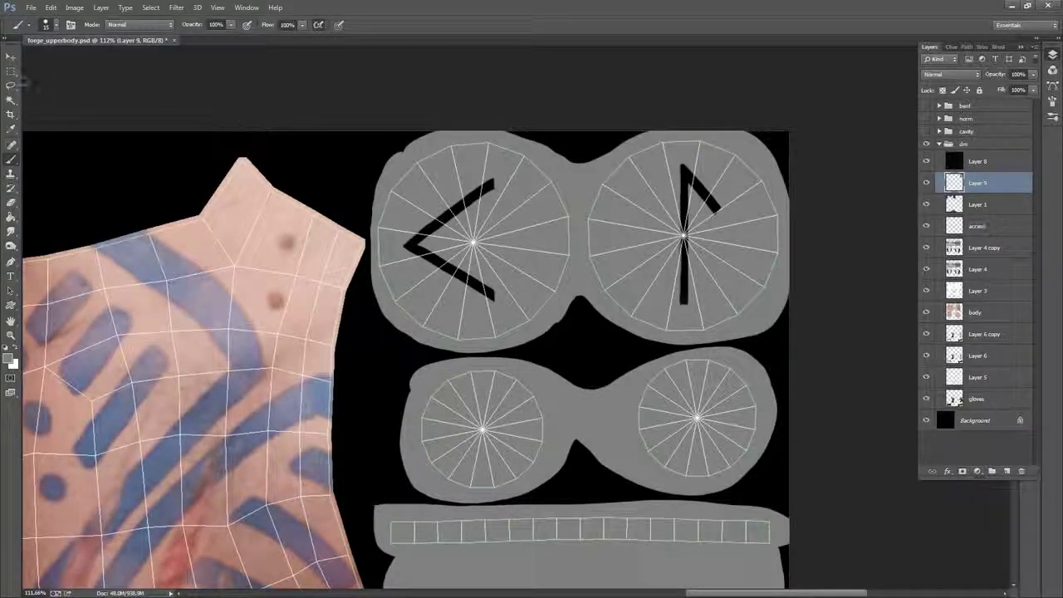
- Lasso loosely around both runes on the large circles, soften them with a slight Gaussian Blur, and deselect
{"action": "left_click", "coordinate": [11, 85]}
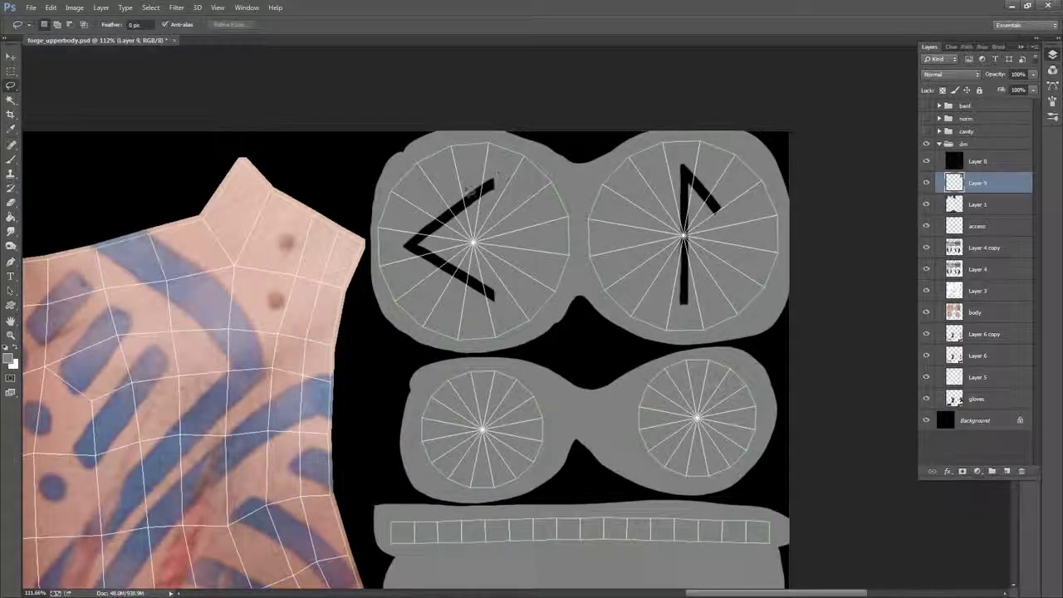
{"action": "mouse_move", "coordinate": [512, 284]}
{"action": "left_mouse_down"}
{"action": "mouse_move", "coordinate": [457, 240]}
{"action": "mouse_move", "coordinate": [483, 202]}
{"action": "mouse_move", "coordinate": [503, 304]}
{"action": "mouse_move", "coordinate": [514, 287]}
{"action": "left_mouse_up"}
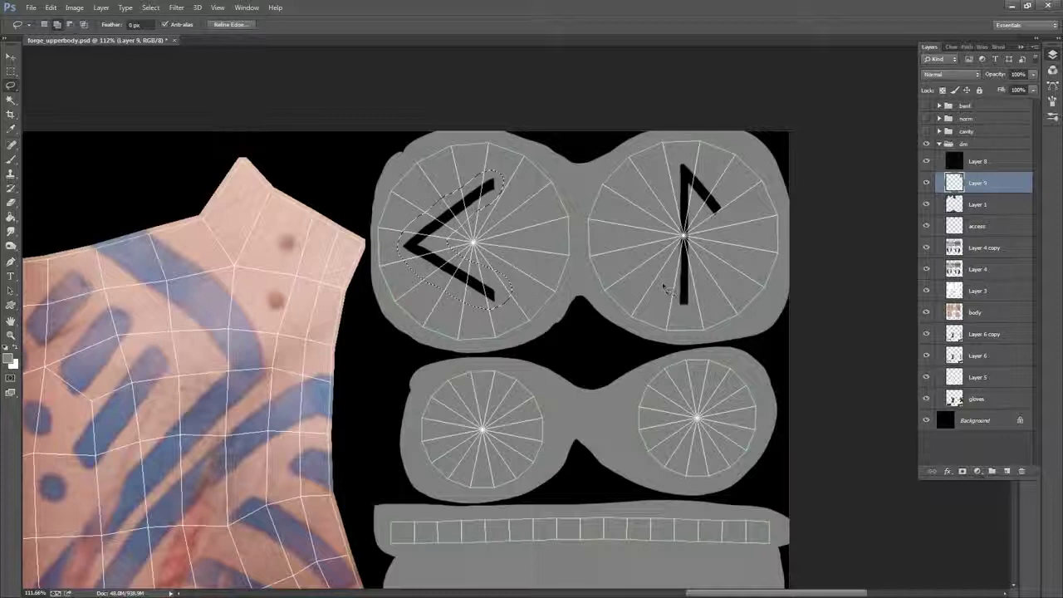
{"action": "left_click_drag", "start_coordinate": [706, 264], "coordinate": [704, 263]}
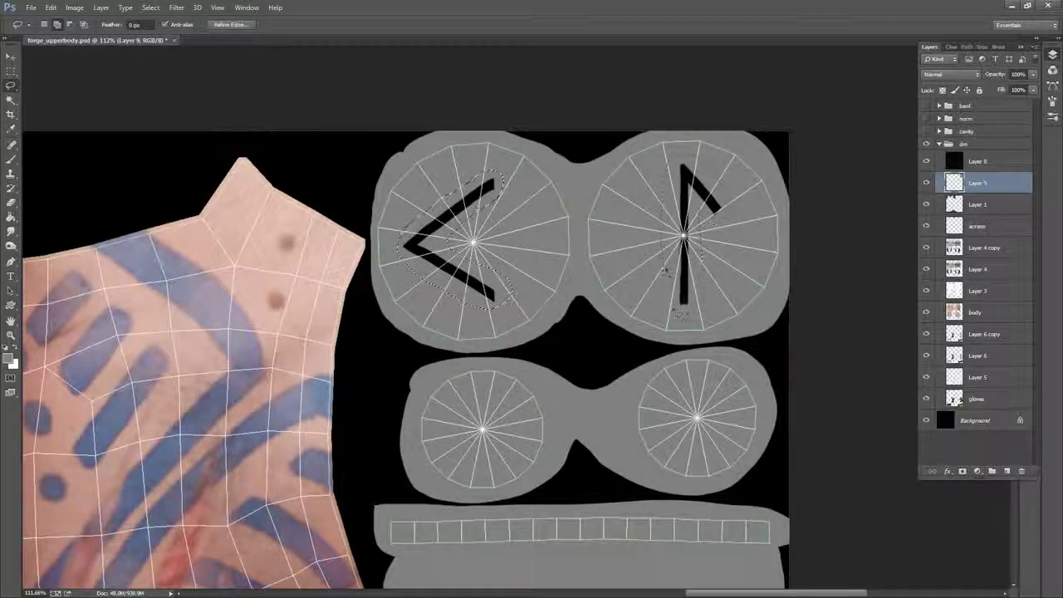
{"action": "left_click", "coordinate": [176, 7]}
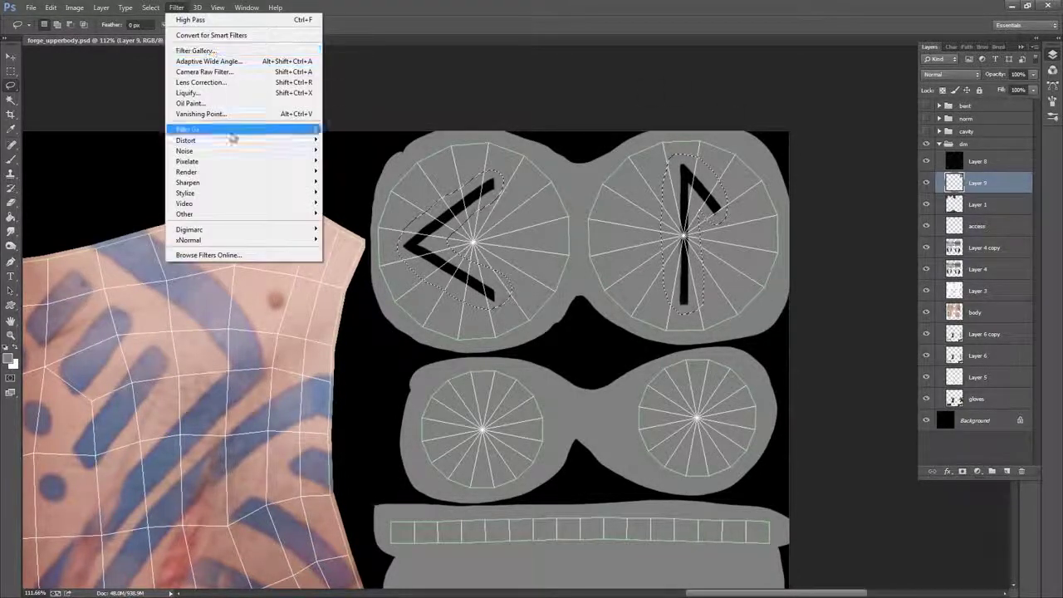
{"action": "mouse_move", "coordinate": [213, 131]}
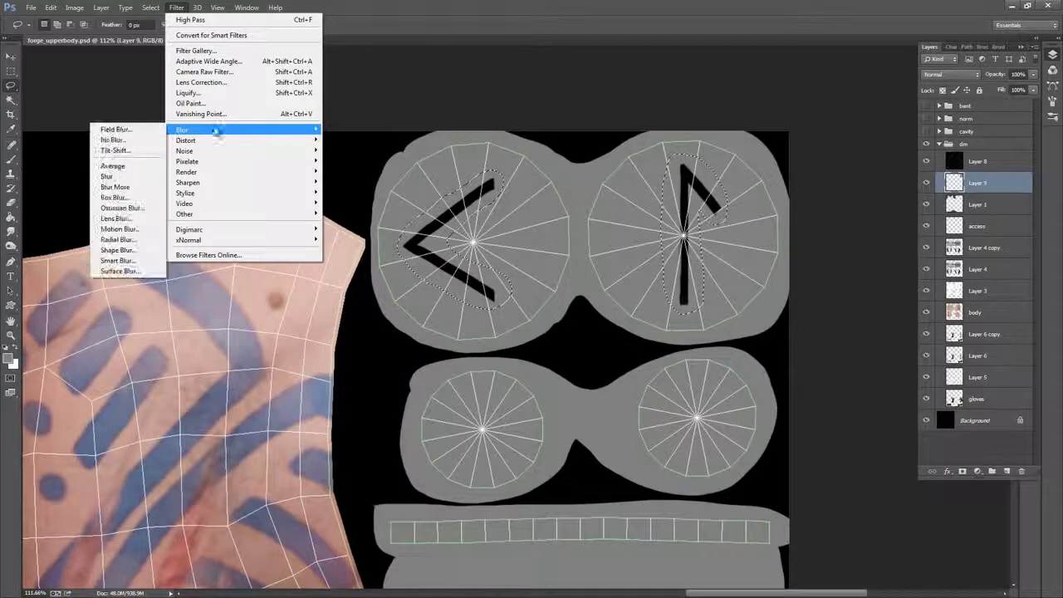
{"action": "left_click", "coordinate": [133, 207]}
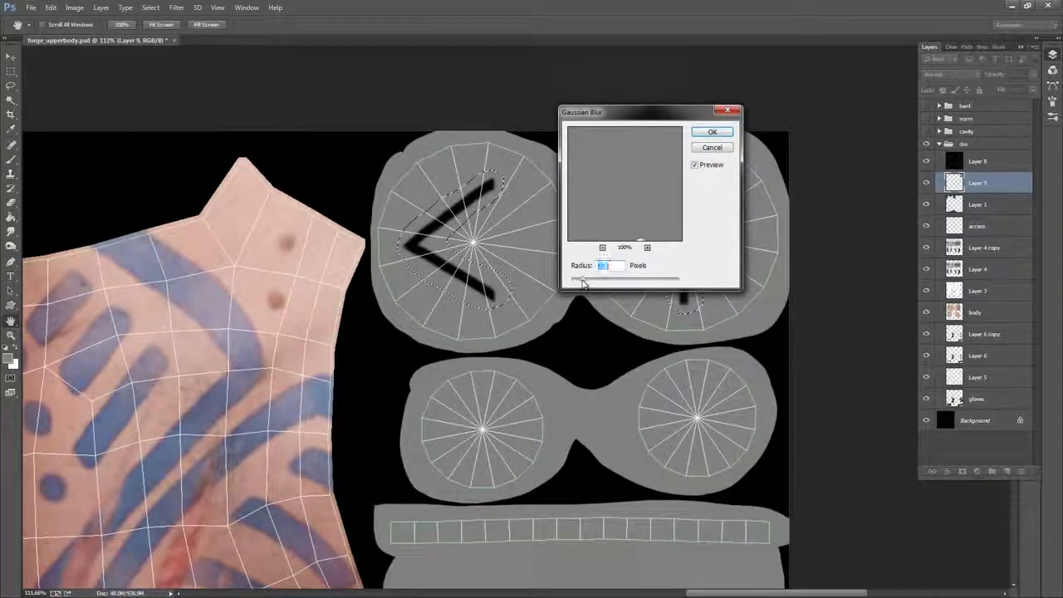
{"action": "left_click", "coordinate": [712, 132]}
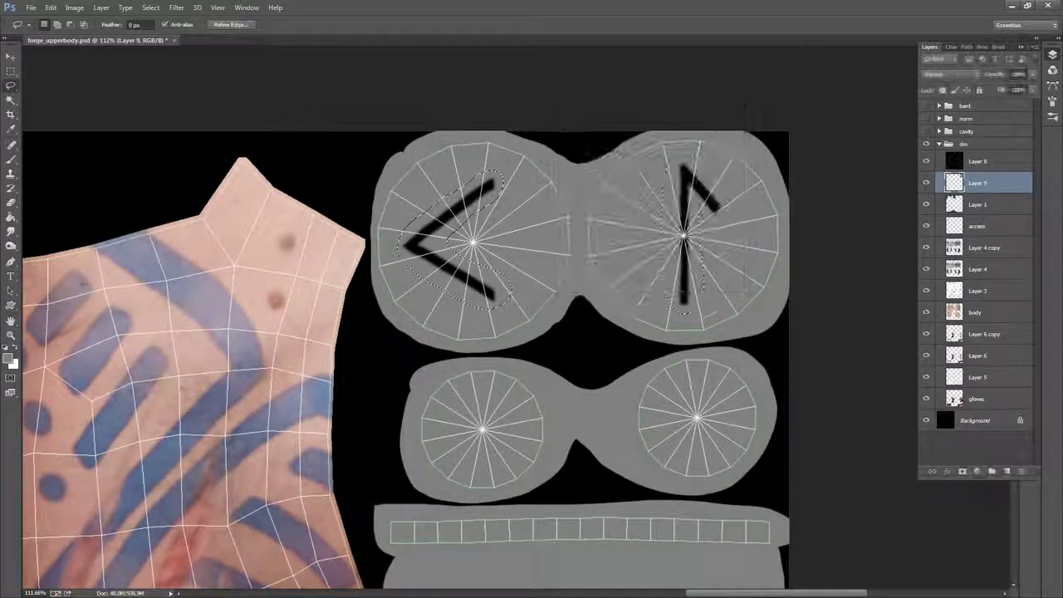
{"action": "right_click", "coordinate": [686, 282]}
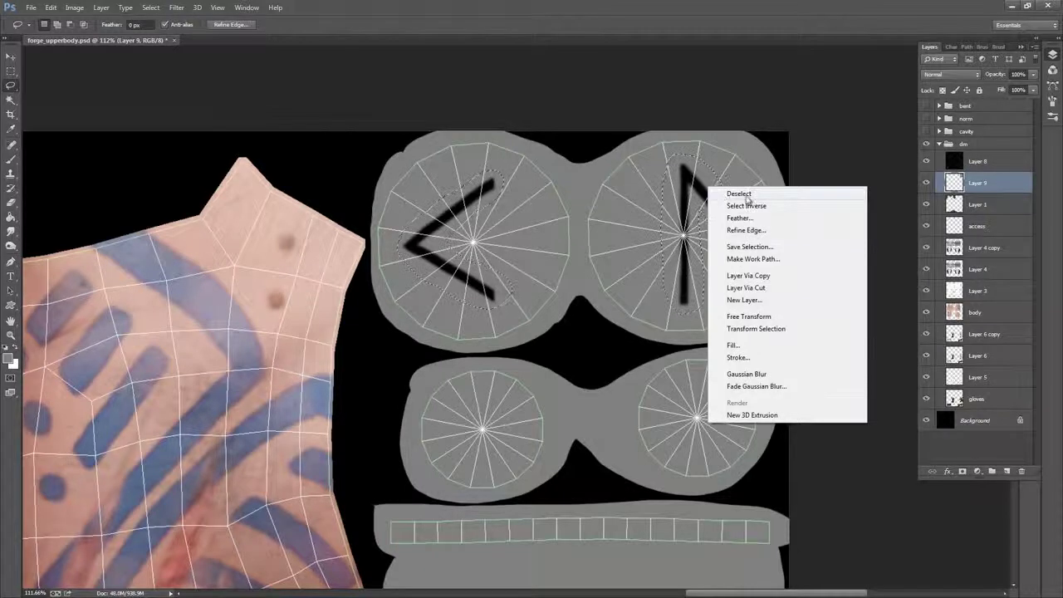
- Deselect the selection around the black rune strokes on the circular pieces
{"action": "left_click", "coordinate": [743, 192]}
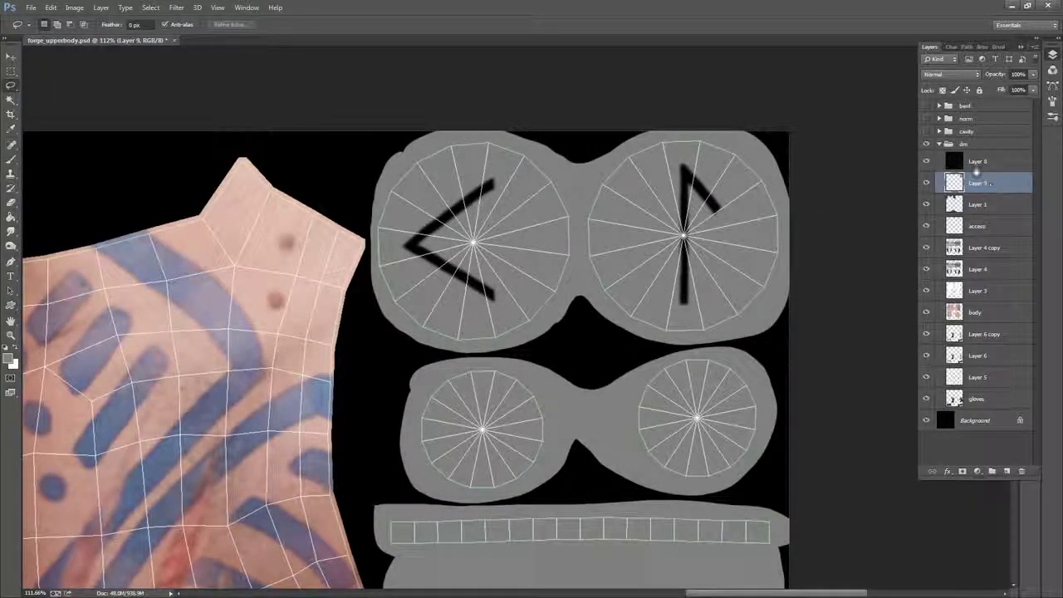
{"action": "key", "text": "z"}
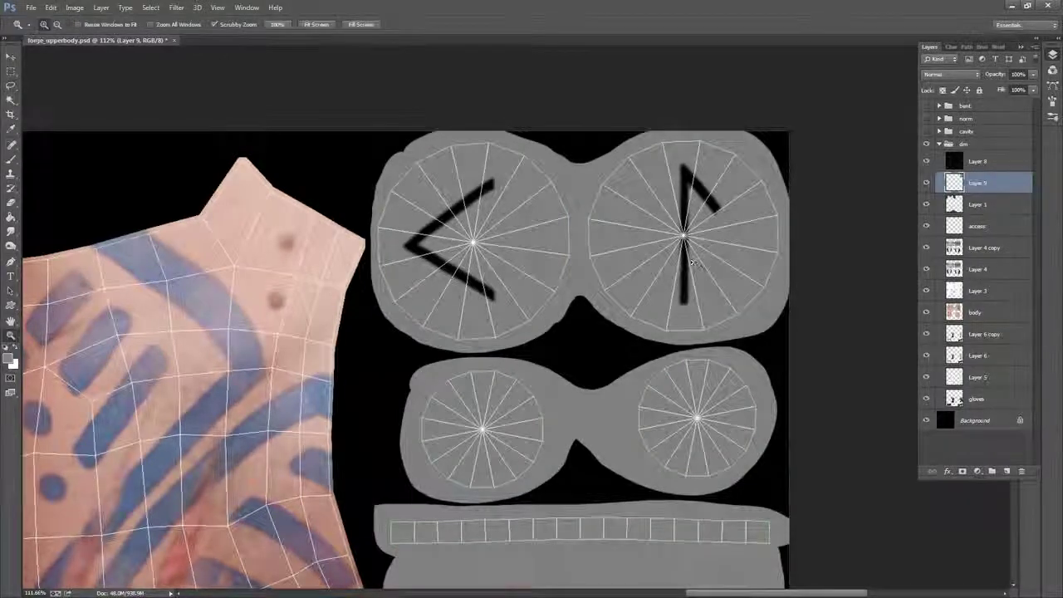
{"action": "mouse_move", "coordinate": [703, 259]}
{"action": "left_mouse_down"}
{"action": "mouse_move", "coordinate": [581, 249]}
{"action": "mouse_move", "coordinate": [690, 232]}
{"action": "mouse_move", "coordinate": [741, 215]}
{"action": "mouse_move", "coordinate": [740, 202]}
{"action": "mouse_move", "coordinate": [736, 244]}
{"action": "mouse_move", "coordinate": [698, 257]}
{"action": "left_mouse_up"}
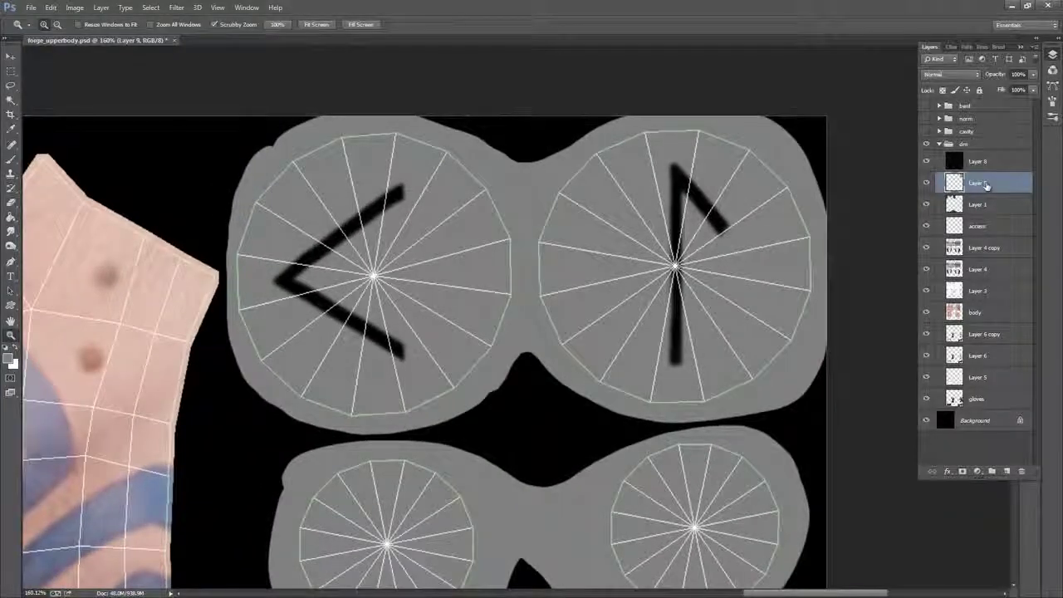
- Create a new layer group above the dm group and name it hm
{"action": "left_click_drag", "start_coordinate": [987, 186], "coordinate": [978, 189]}
{"action": "left_click", "coordinate": [940, 145]}
{"action": "left_click", "coordinate": [993, 471]}
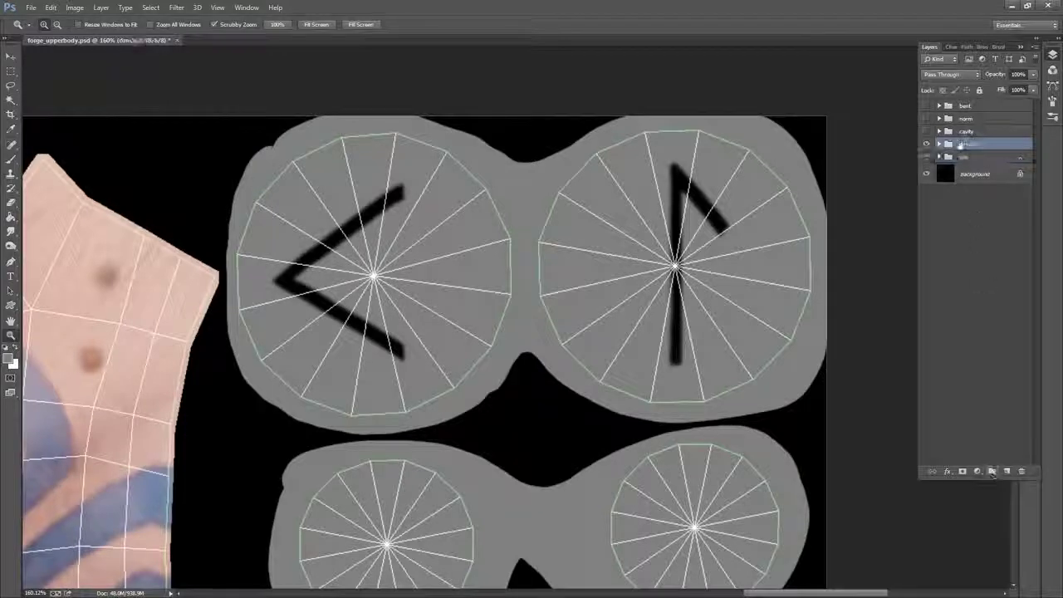
{"action": "double_click", "coordinate": [972, 144]}
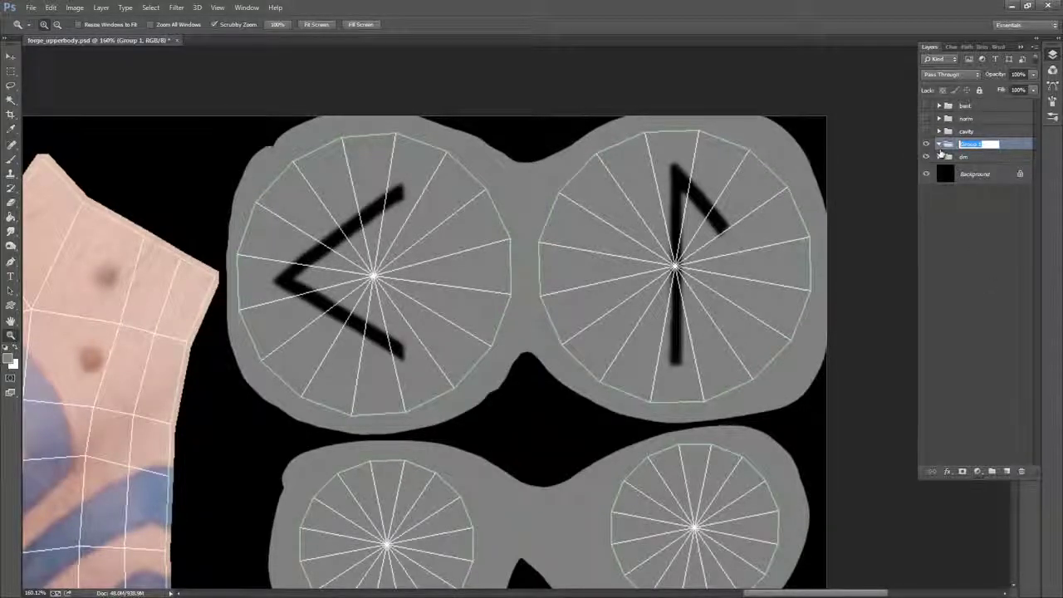
{"action": "type", "text": "hm"}
{"action": "key", "text": "Return"}
- Move Layer 8 out of the dm group to the top of the layer stack and Layer 9 into the hm group
{"action": "left_click", "coordinate": [939, 157]}
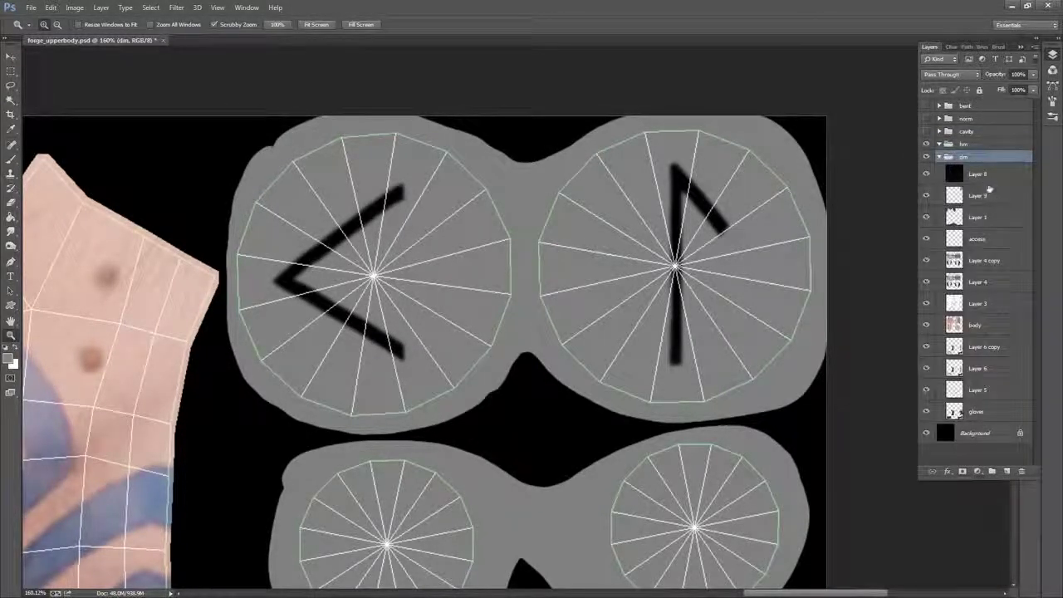
{"action": "left_click_drag", "start_coordinate": [987, 175], "coordinate": [977, 98]}
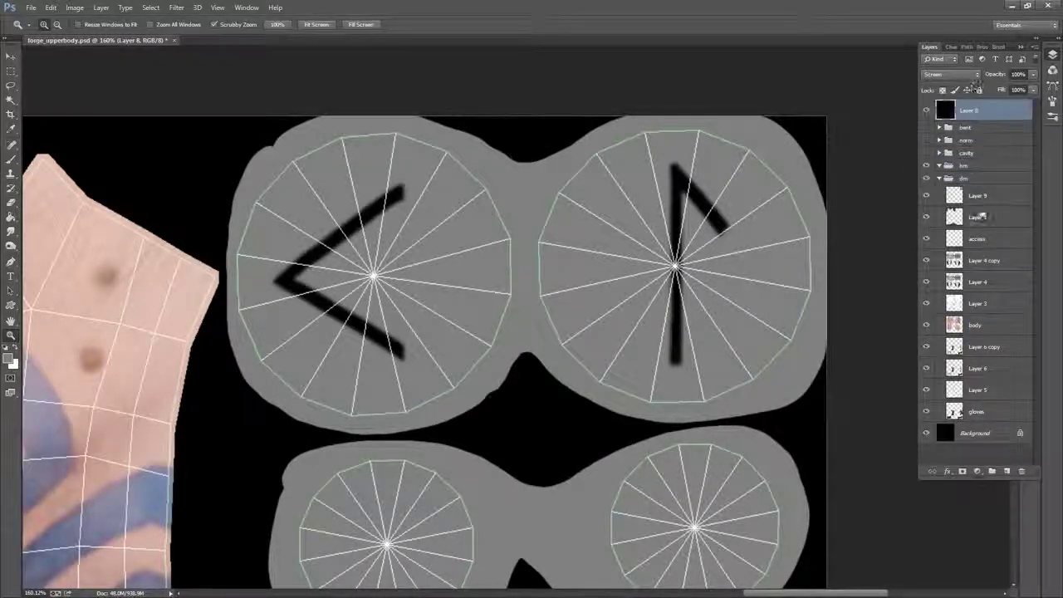
{"action": "left_click_drag", "start_coordinate": [985, 201], "coordinate": [983, 177]}
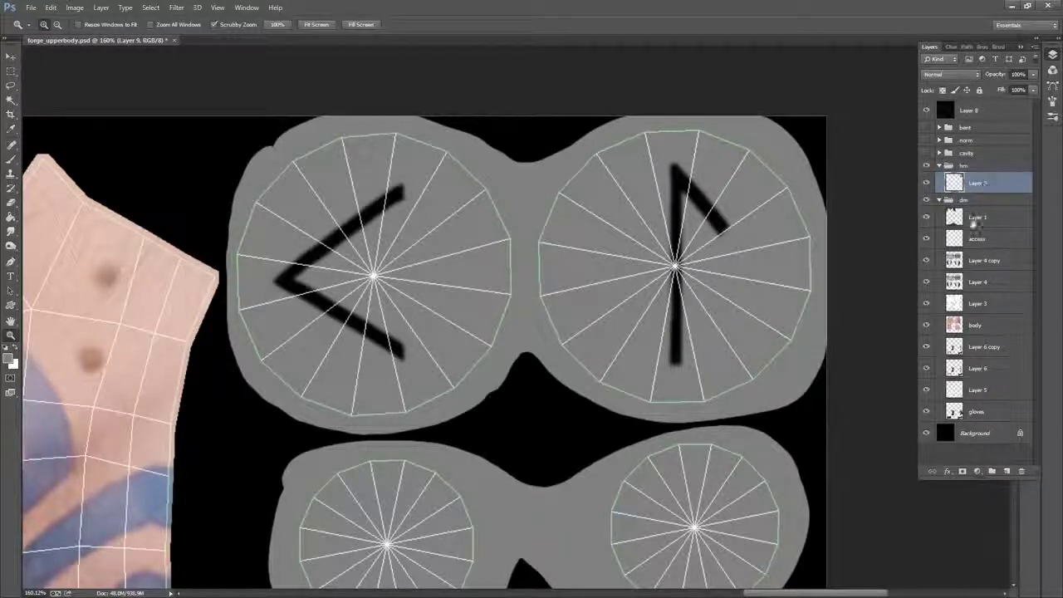
{"action": "left_click", "coordinate": [983, 217]}
{"action": "left_click", "coordinate": [939, 200]}
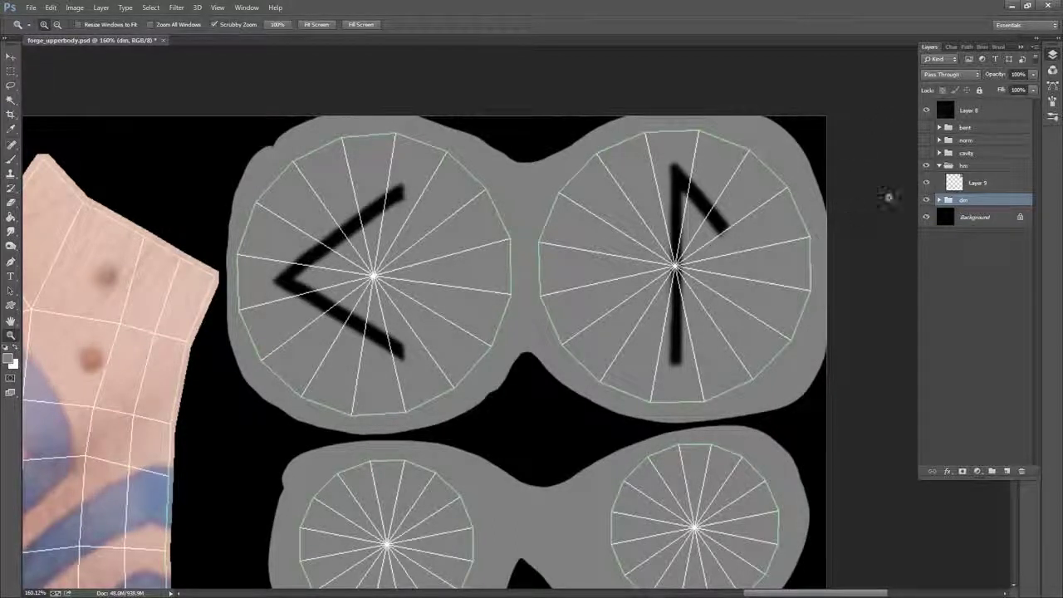
{"action": "left_click", "coordinate": [989, 167]}
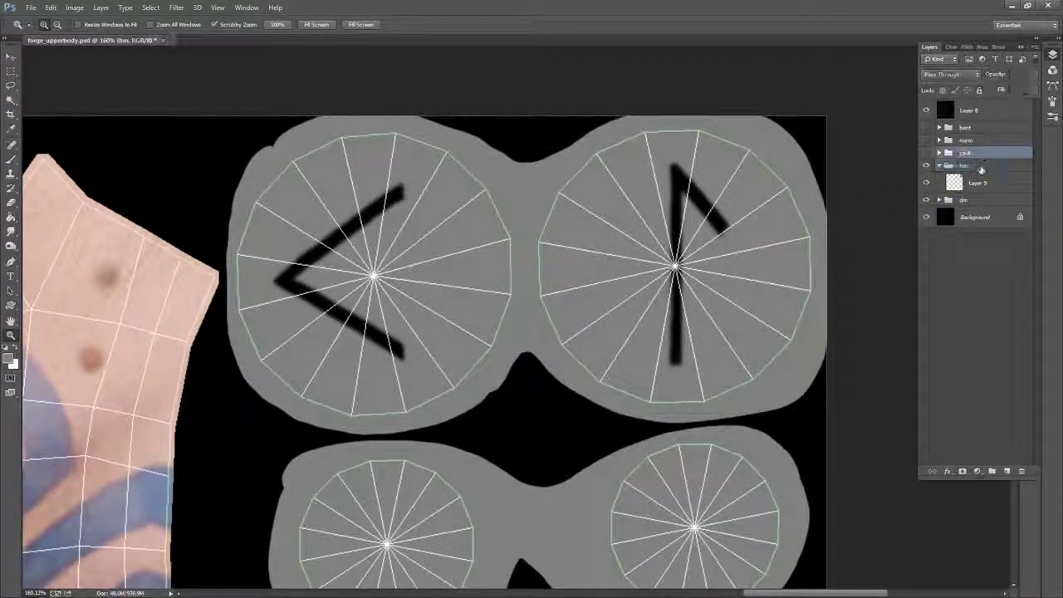
{"action": "left_click", "coordinate": [974, 184]}
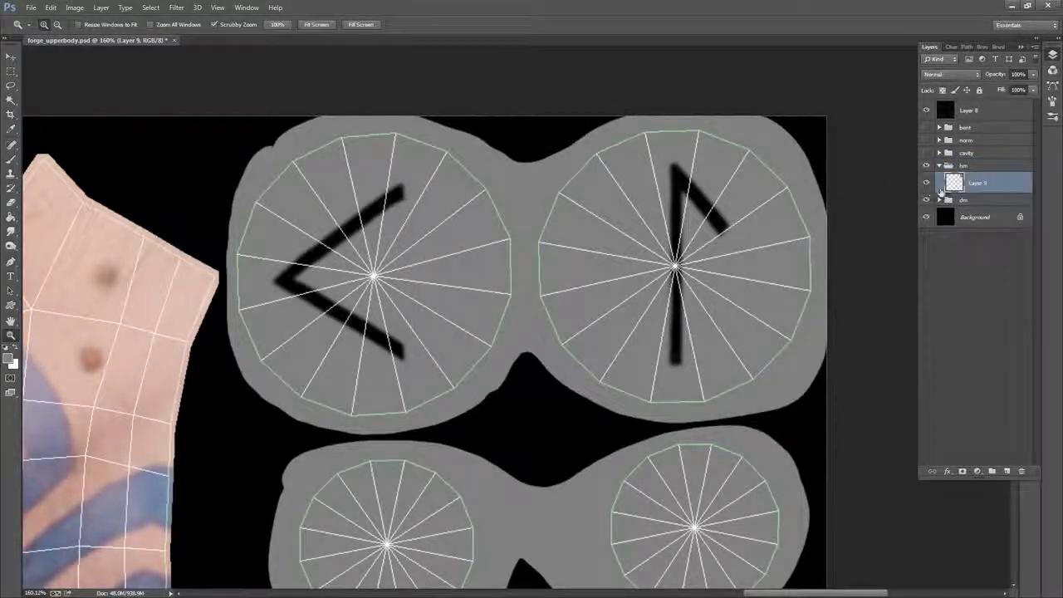
{"action": "left_click_drag", "start_coordinate": [652, 270], "coordinate": [629, 275]}
{"action": "left_click_drag", "start_coordinate": [680, 339], "coordinate": [692, 268]}
{"action": "left_click_drag", "start_coordinate": [709, 251], "coordinate": [713, 232]}
{"action": "scroll", "coordinate": [712, 232], "scroll_direction": "up", "scroll_amount": 1}
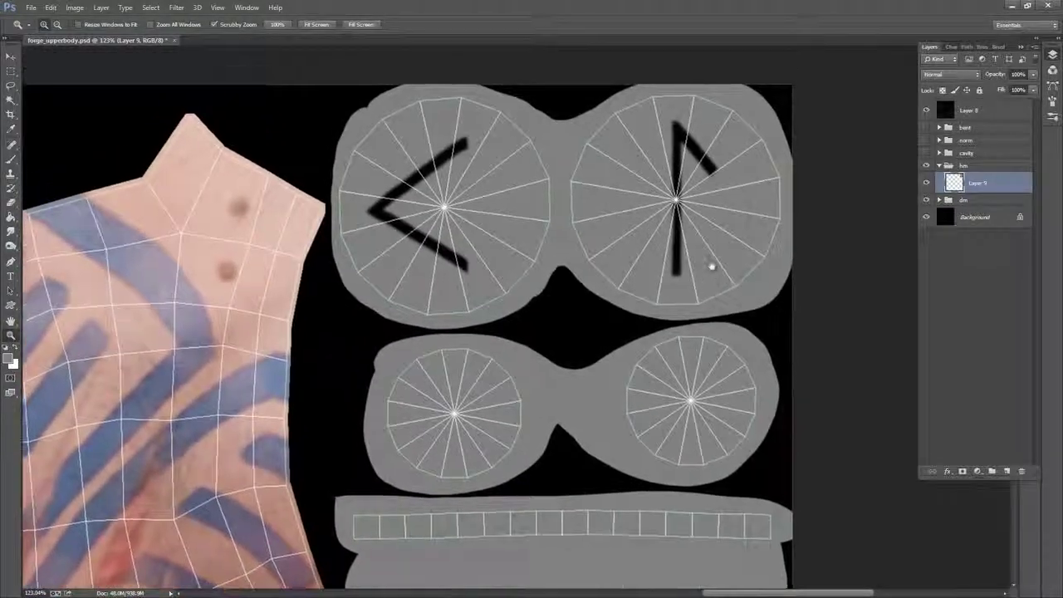
{"action": "left_click", "coordinate": [31, 8]}
{"action": "left_click", "coordinate": [513, 24]}
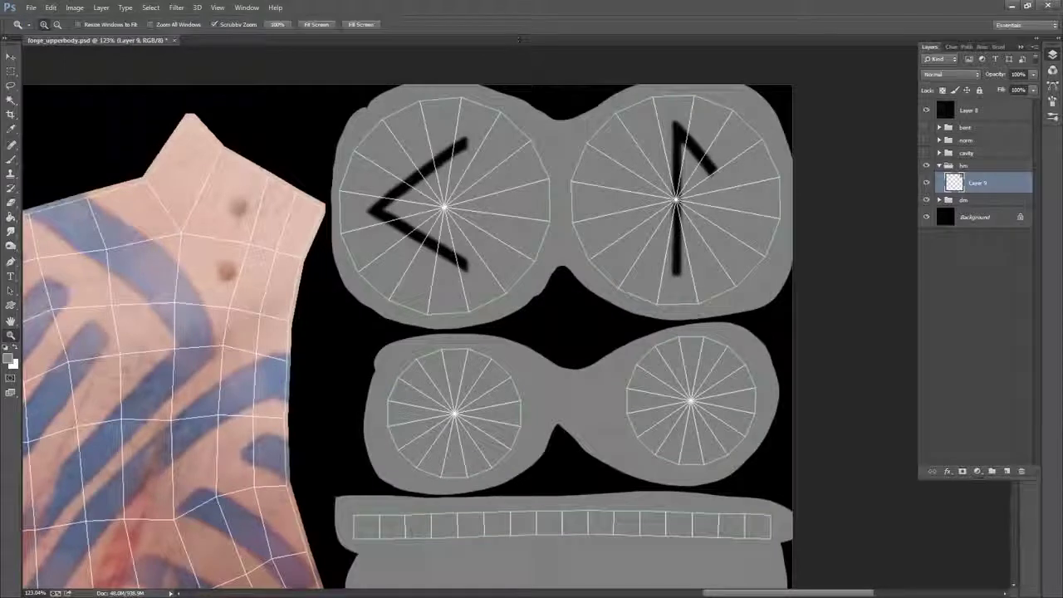
- Browse the texture photos in Windows Explorer and open bronze_statue_detail_9221195.JPG in Photoshop
{"action": "key", "text": "super+e"}
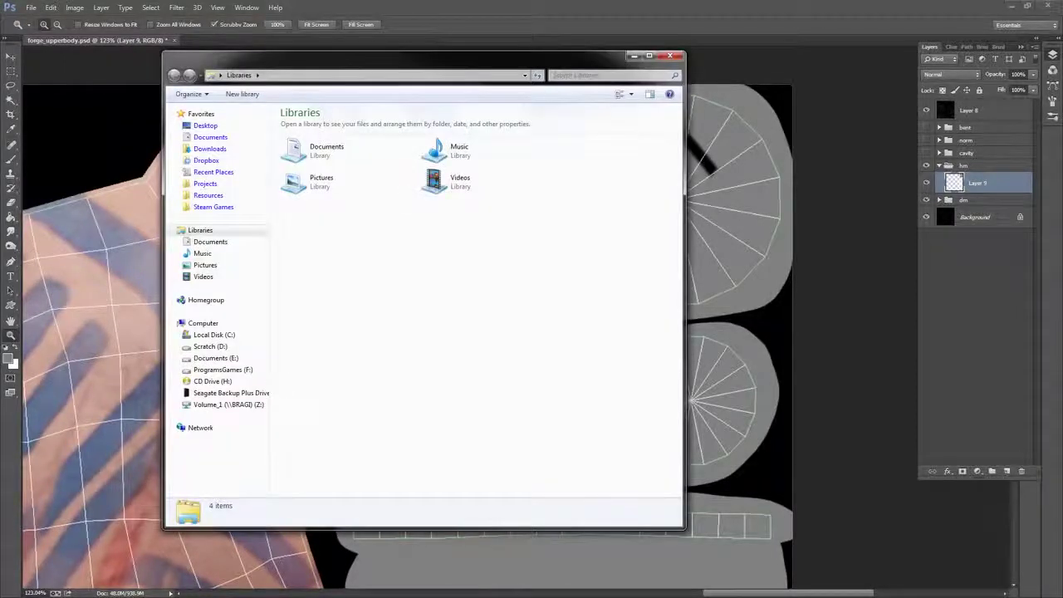
{"action": "left_click_drag", "start_coordinate": [332, 66], "coordinate": [0, 69]}
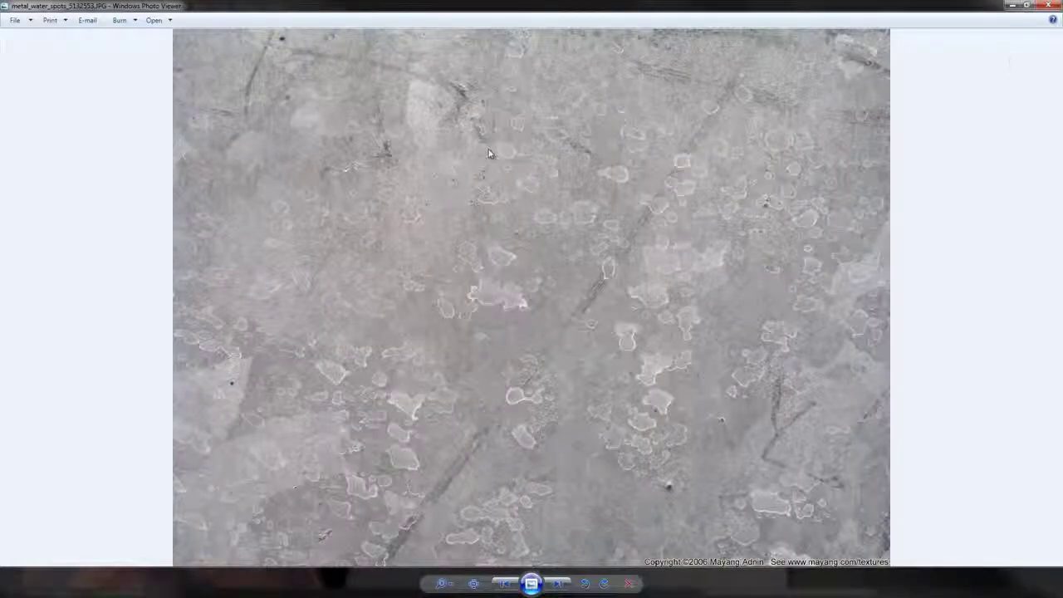
{"action": "left_click", "coordinate": [1053, 5]}
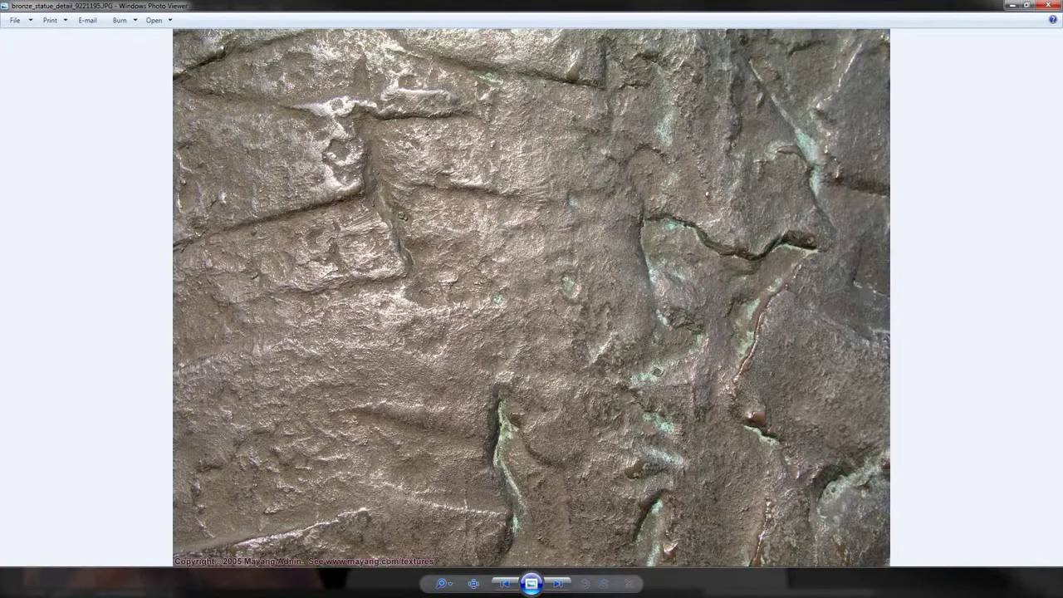
{"action": "left_click", "coordinate": [1030, 5]}
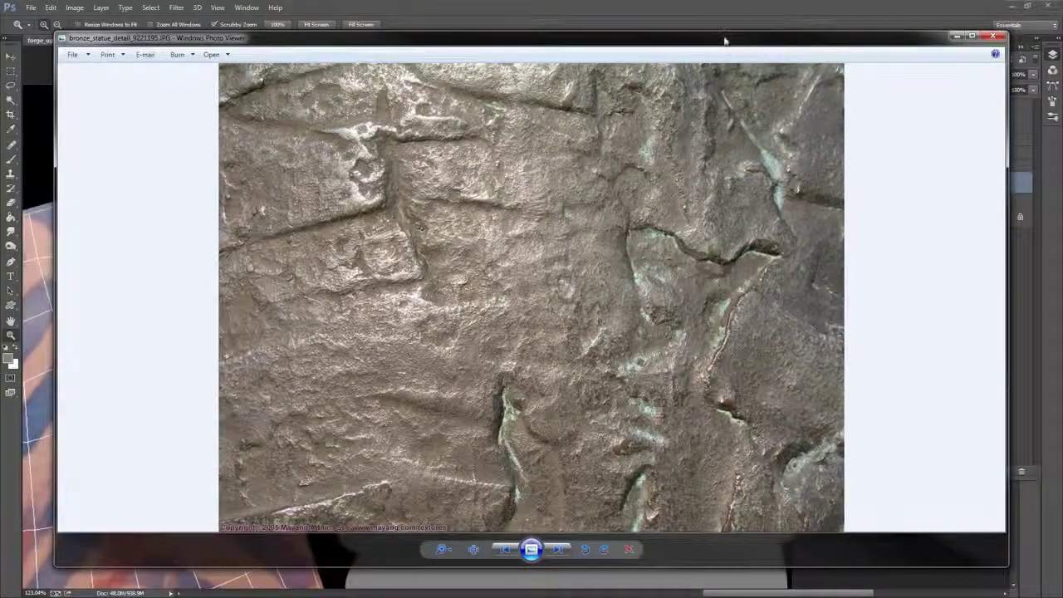
{"action": "left_click_drag", "start_coordinate": [731, 40], "coordinate": [639, 47]}
{"action": "right_click", "coordinate": [497, 194]}
{"action": "mouse_move", "coordinate": [570, 202]}
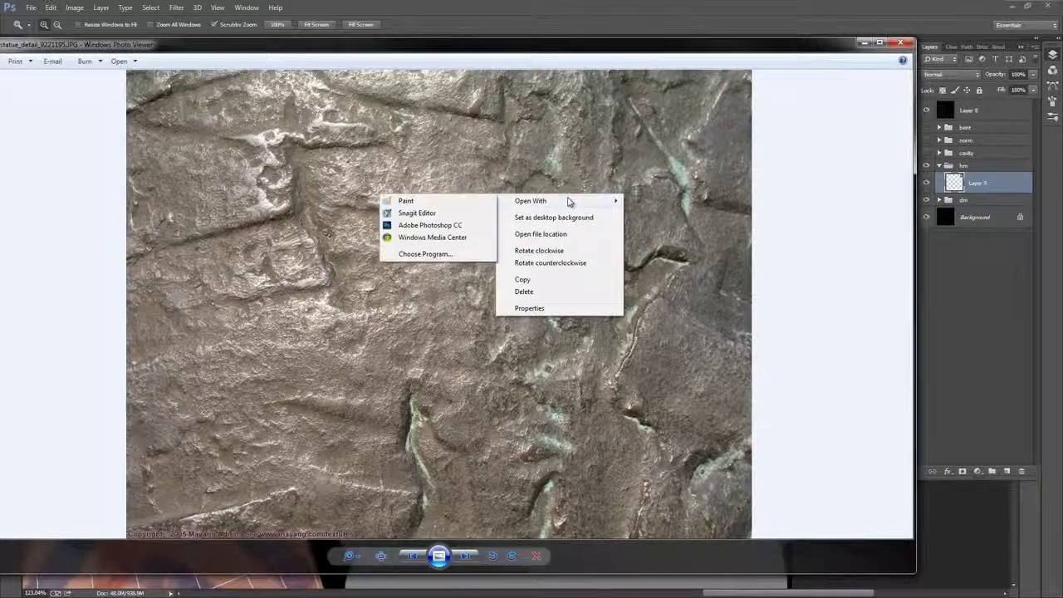
{"action": "left_click", "coordinate": [429, 226]}
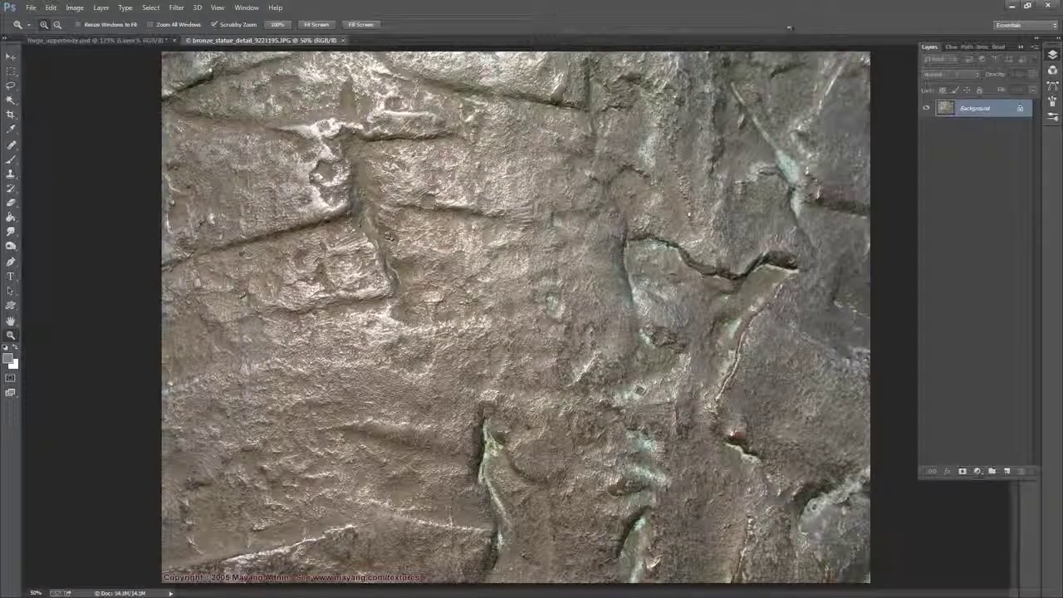
- Copy a large rectangular area of the bronze texture and paste it above Layer 9 in forge_upperbody.psd
{"action": "left_click", "coordinate": [12, 71]}
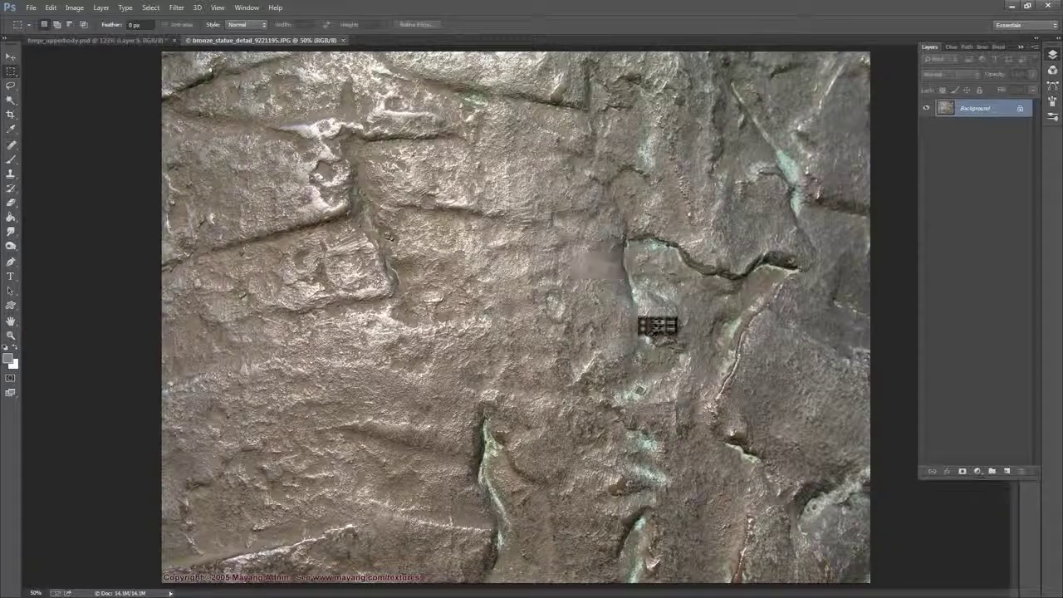
{"action": "left_click_drag", "start_coordinate": [775, 470], "coordinate": [824, 540]}
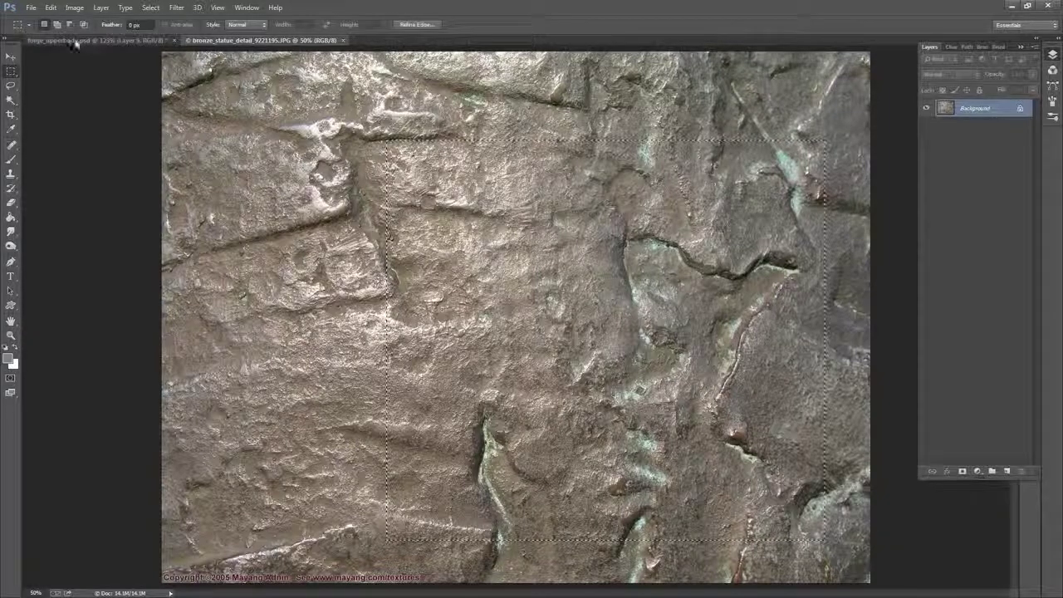
{"action": "left_click", "coordinate": [51, 8]}
{"action": "left_click", "coordinate": [60, 83]}
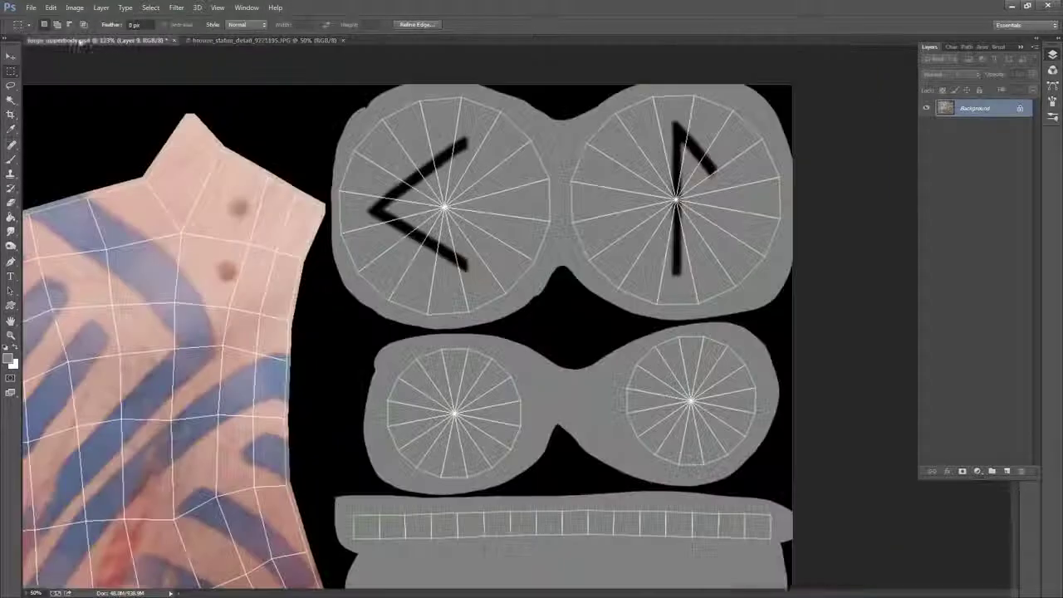
{"action": "left_click", "coordinate": [51, 7]}
{"action": "left_click", "coordinate": [67, 103]}
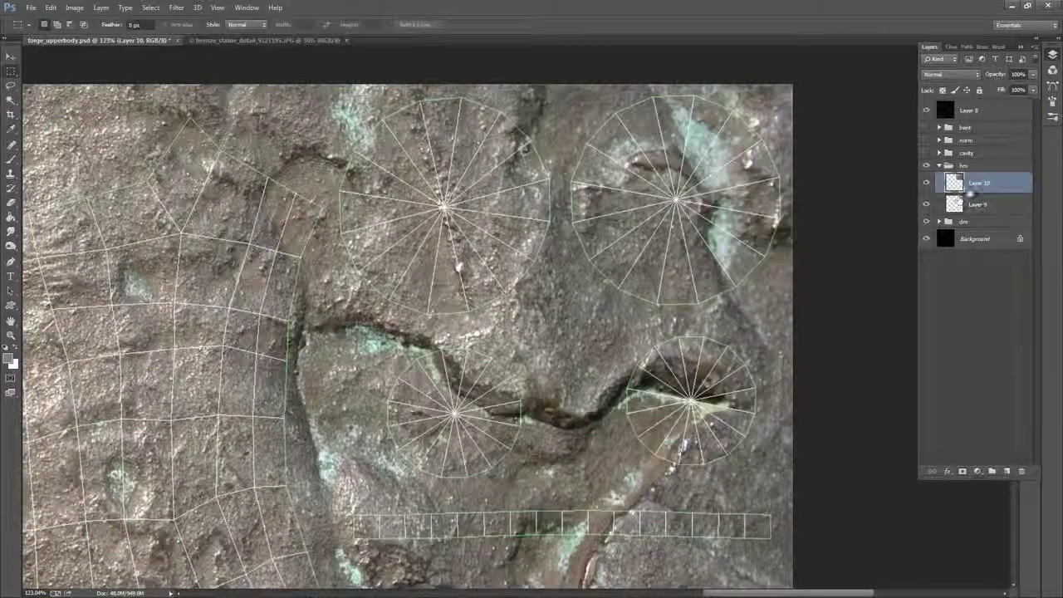
- Clip the pasted bronze texture layer to Layer 9 with a clipping mask
{"action": "left_click", "coordinate": [102, 8]}
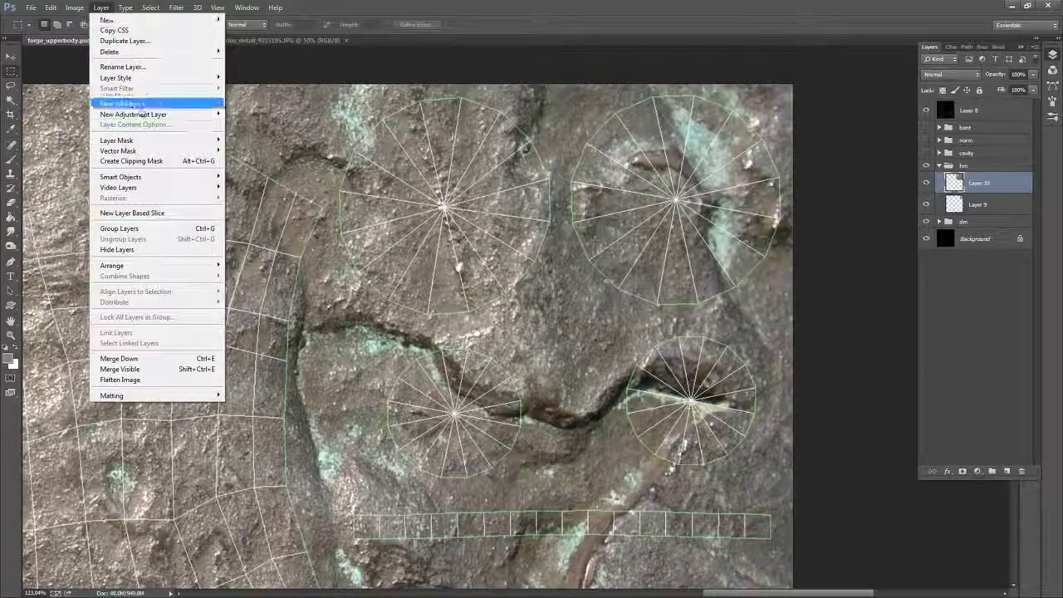
{"action": "left_click", "coordinate": [131, 160]}
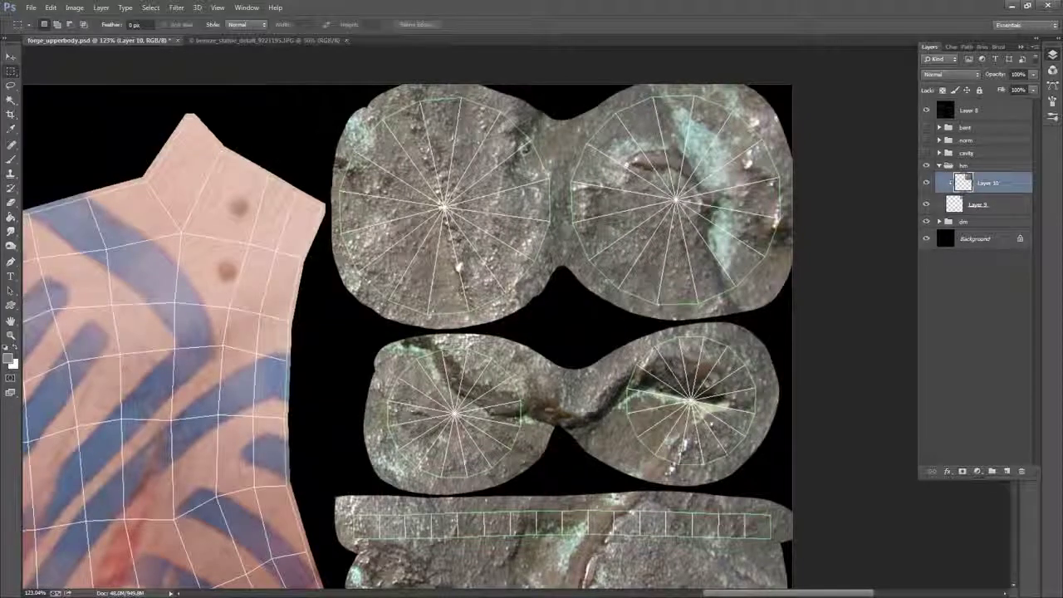
{"action": "key", "text": "z"}
{"action": "left_click_drag", "start_coordinate": [696, 231], "coordinate": [637, 230]}
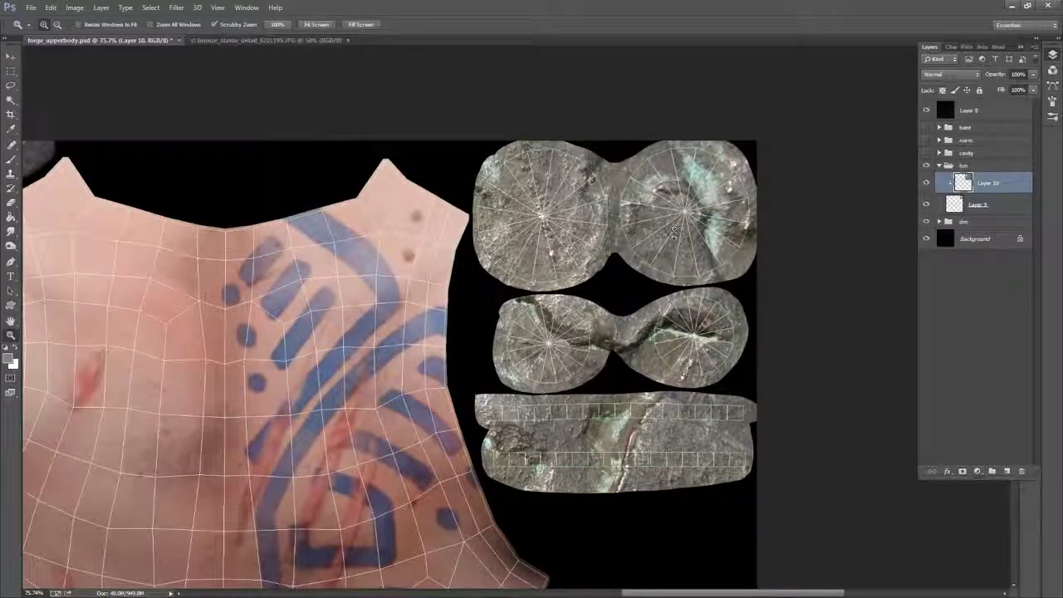
- Scale the bronze texture to about 87% width and 90% height, positioning it over all the grey circular and strip pieces
{"action": "left_click", "coordinate": [738, 113]}
{"action": "left_click_drag", "start_coordinate": [678, 251], "coordinate": [664, 241]}
{"action": "key", "text": "ctrl+t"}
{"action": "left_click_drag", "start_coordinate": [725, 214], "coordinate": [655, 285]}
{"action": "left_click_drag", "start_coordinate": [565, 402], "coordinate": [745, 260]}
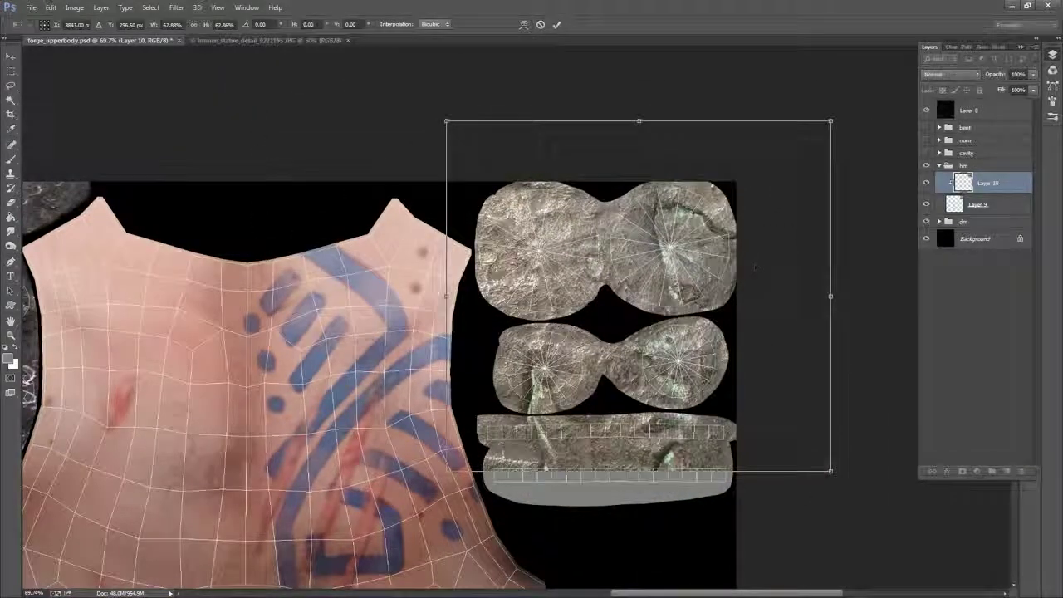
{"action": "left_click_drag", "start_coordinate": [831, 472], "coordinate": [890, 557]}
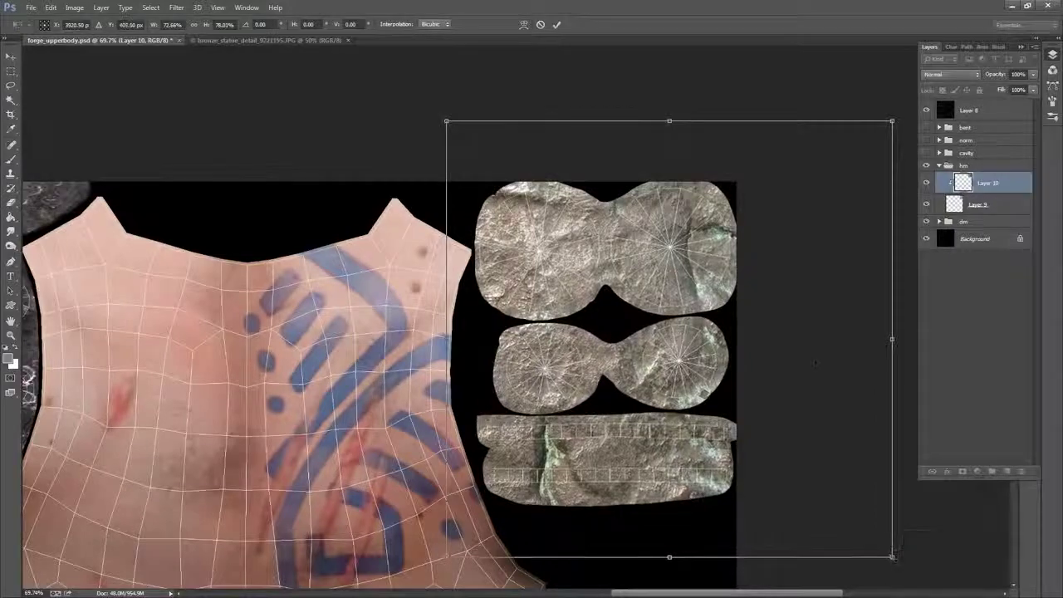
{"action": "left_click_drag", "start_coordinate": [817, 362], "coordinate": [814, 356]}
{"action": "left_click_drag", "start_coordinate": [889, 117], "coordinate": [969, 48]}
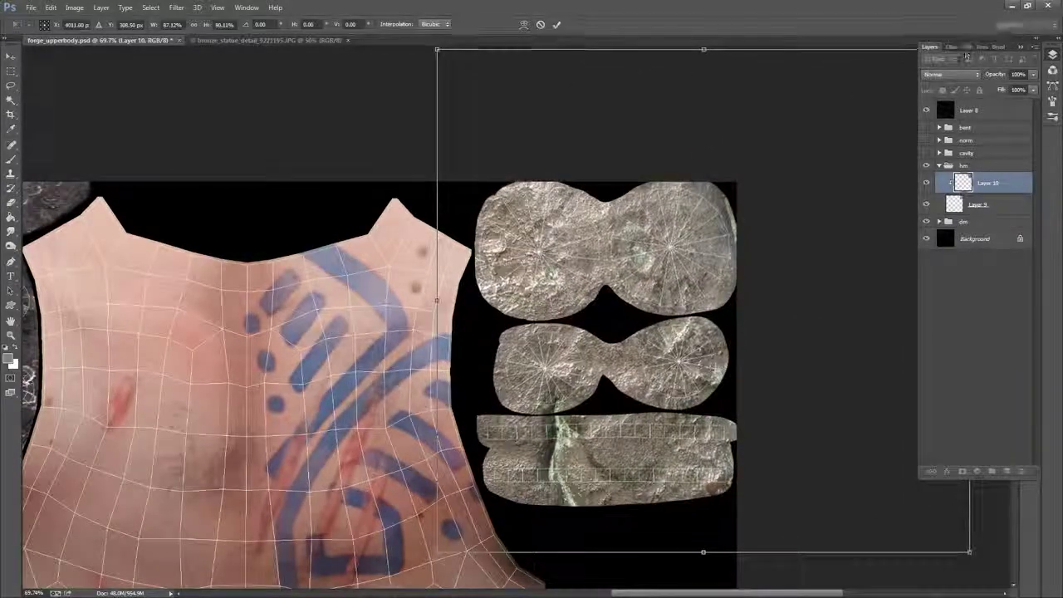
{"action": "left_click_drag", "start_coordinate": [814, 268], "coordinate": [814, 260]}
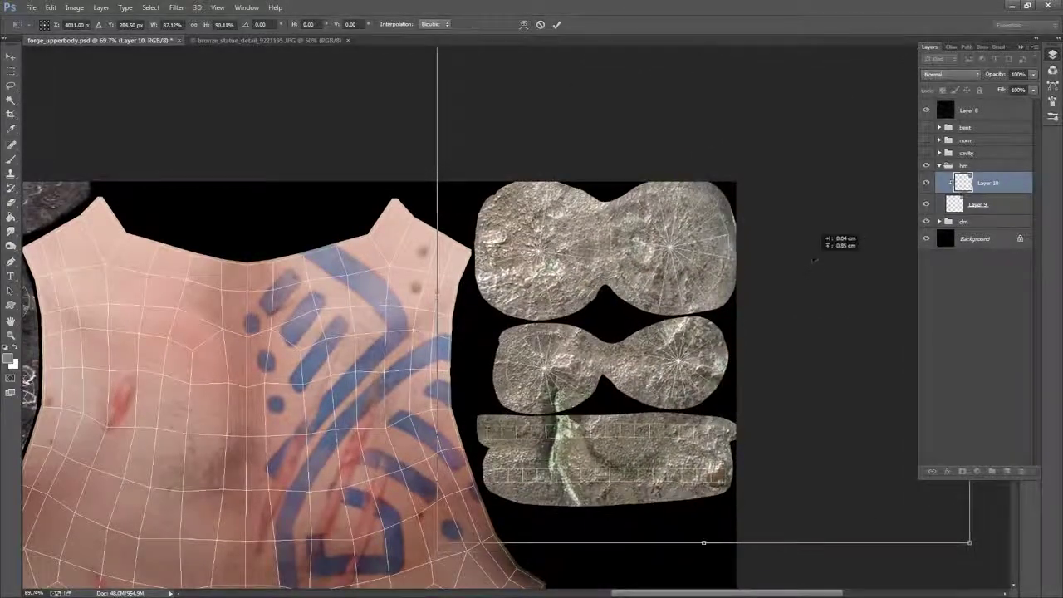
{"action": "left_click", "coordinate": [557, 24]}
- Desaturate the clipped bronze texture layer
{"action": "left_click", "coordinate": [74, 7]}
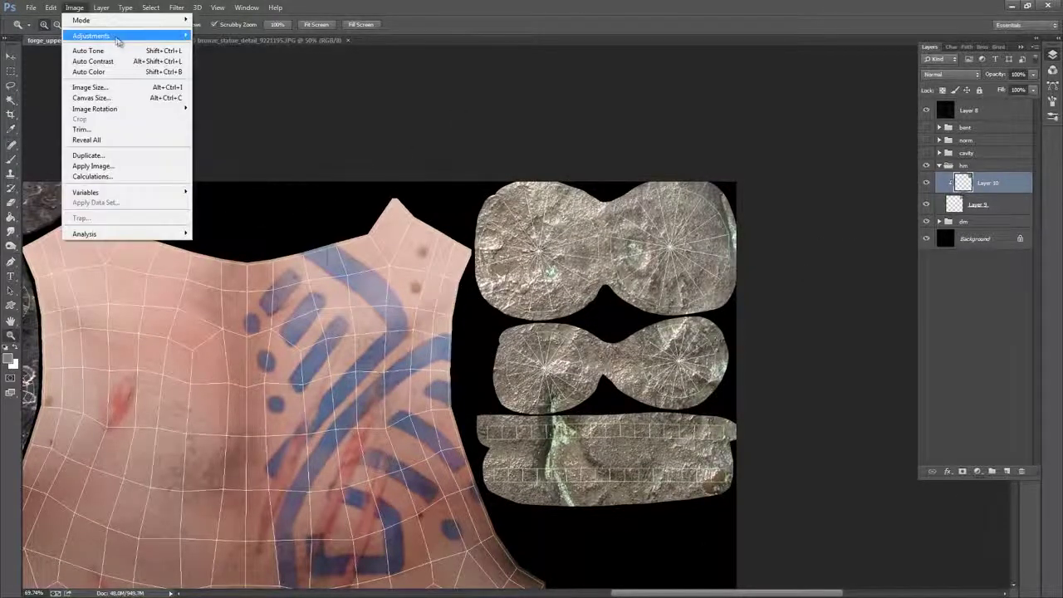
{"action": "mouse_move", "coordinate": [125, 36]}
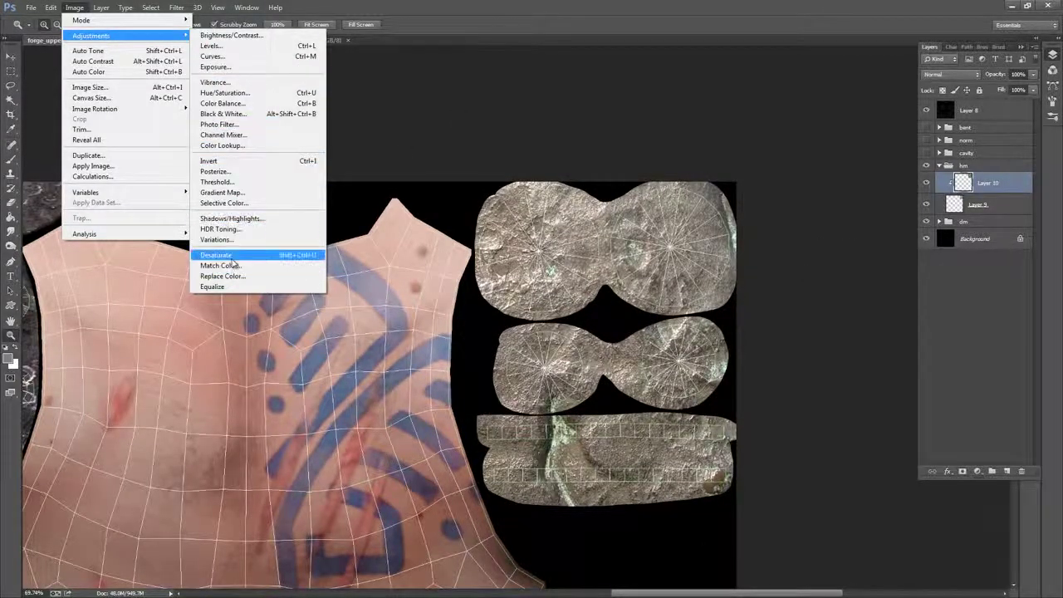
{"action": "left_click", "coordinate": [221, 256]}
- Adjust the desaturated bronze layer's Levels to midtone 0.69, input white 223 and output white about 212
{"action": "left_click", "coordinate": [100, 8]}
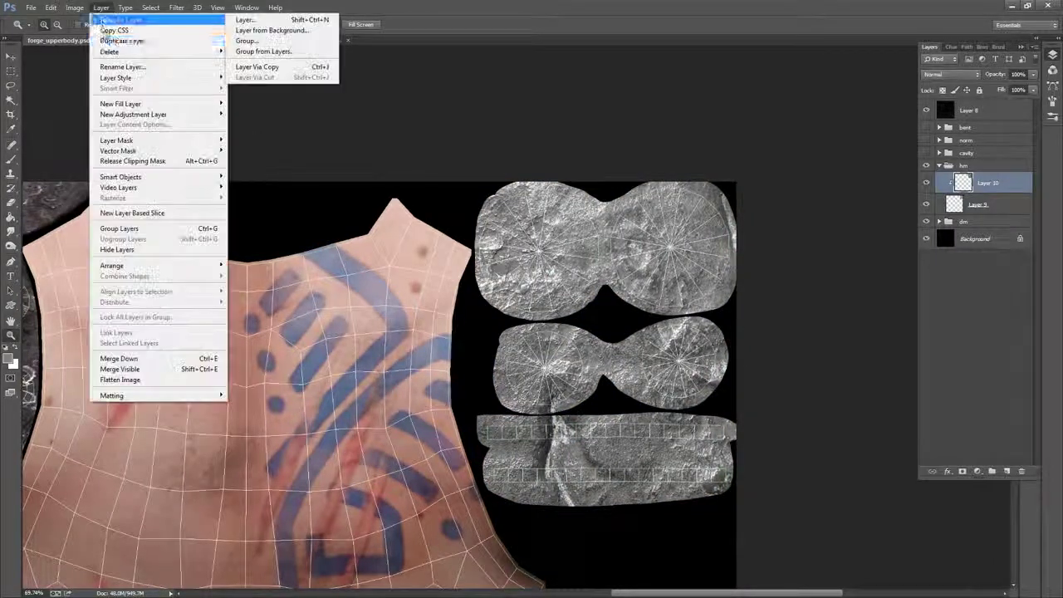
{"action": "mouse_move", "coordinate": [149, 36]}
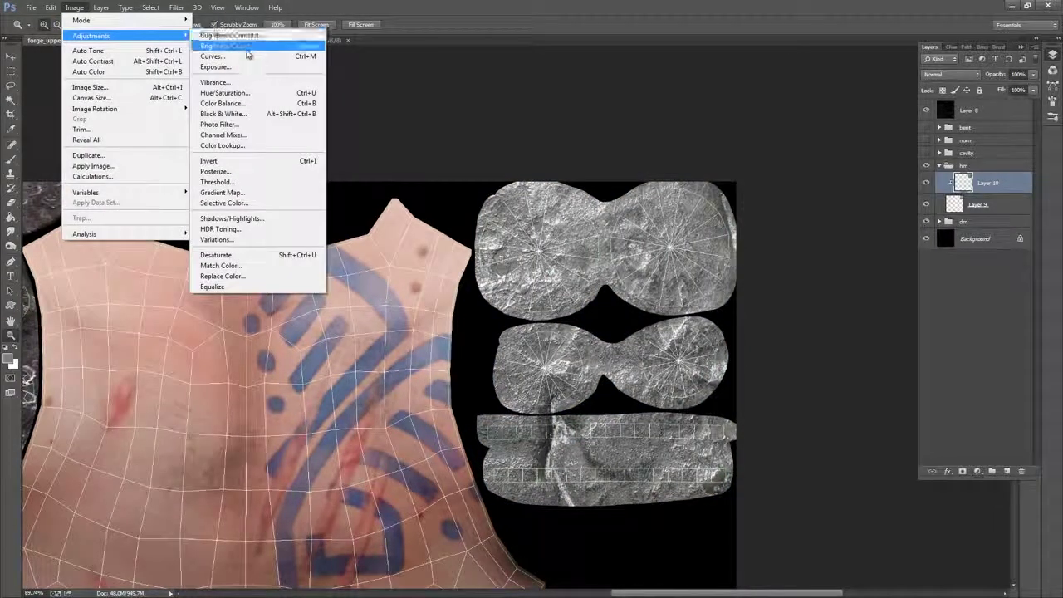
{"action": "left_click", "coordinate": [254, 47]}
{"action": "mouse_move", "coordinate": [818, 258]}
{"action": "left_mouse_down"}
{"action": "mouse_move", "coordinate": [799, 263]}
{"action": "mouse_move", "coordinate": [829, 262]}
{"action": "left_mouse_up"}
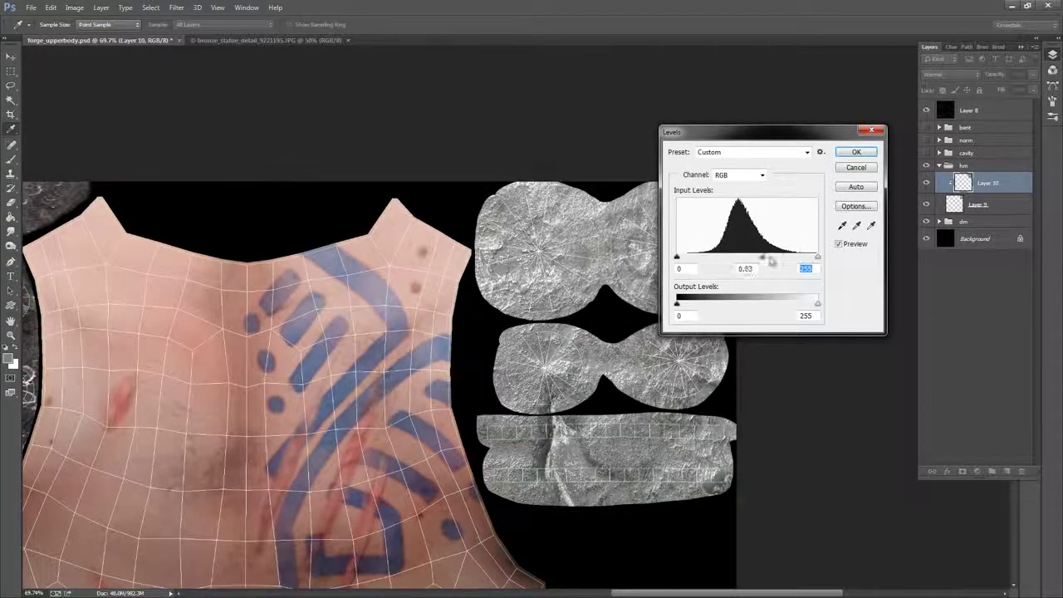
{"action": "left_click_drag", "start_coordinate": [771, 258], "coordinate": [800, 259]}
{"action": "left_click_drag", "start_coordinate": [819, 306], "coordinate": [790, 309]}
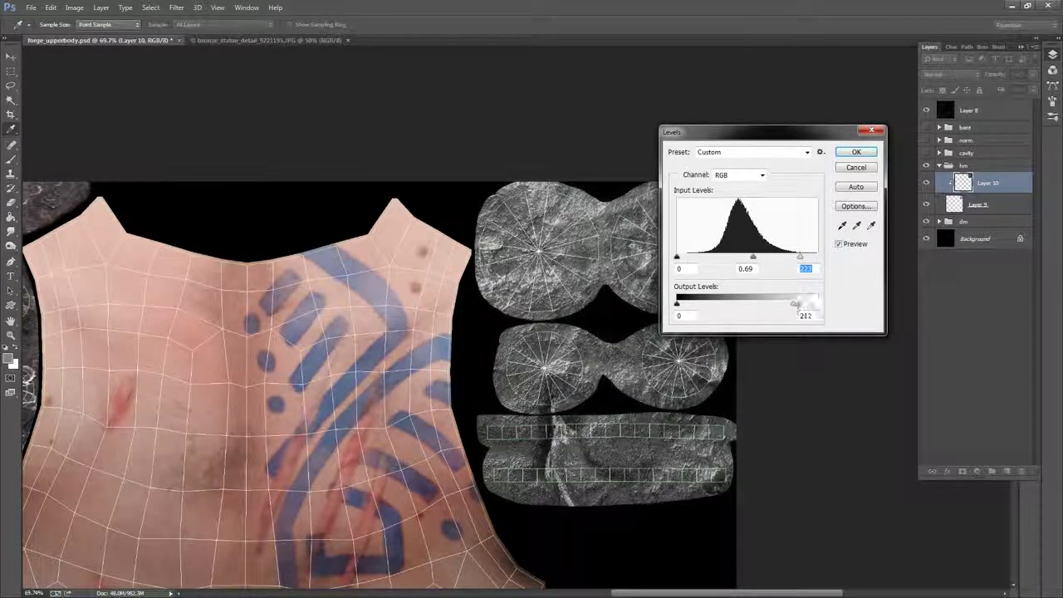
{"action": "left_click", "coordinate": [856, 152]}
{"action": "key", "text": "z"}
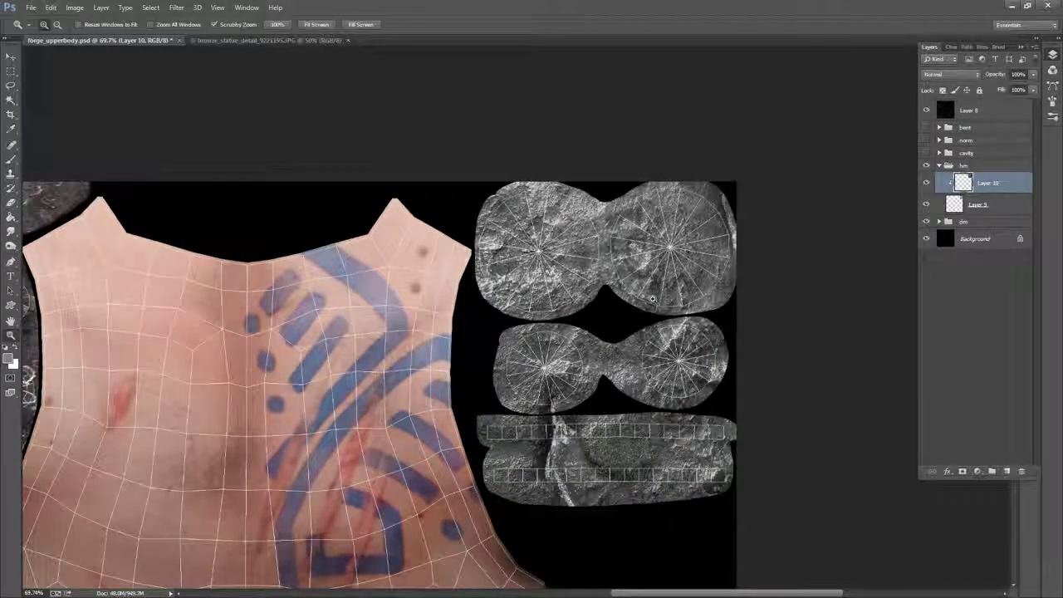
- Set the clipped bronze texture layer's blend mode to Overlay
{"action": "left_click", "coordinate": [951, 75]}
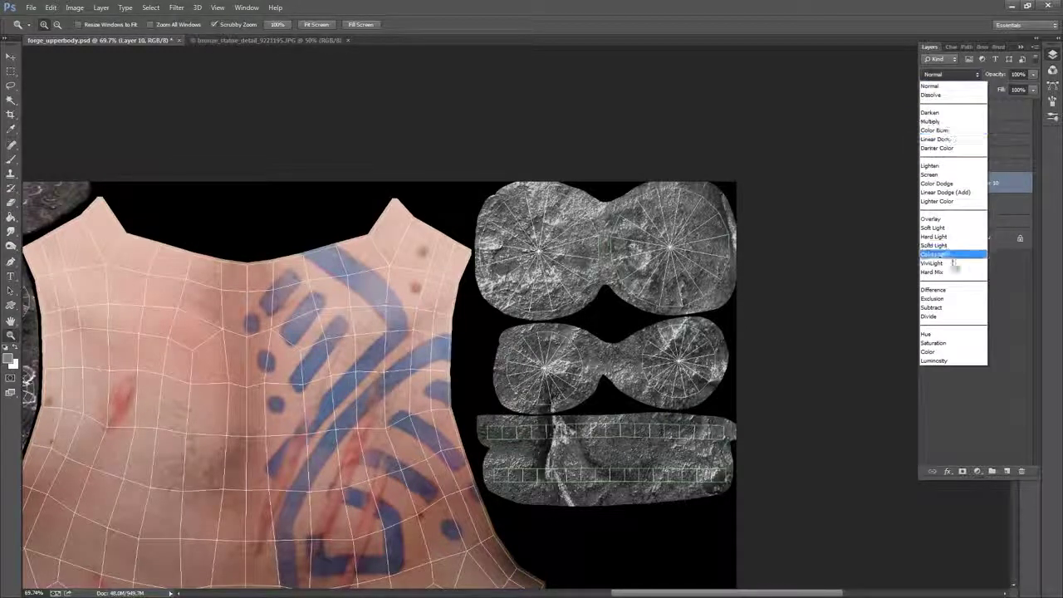
{"action": "left_click", "coordinate": [935, 238]}
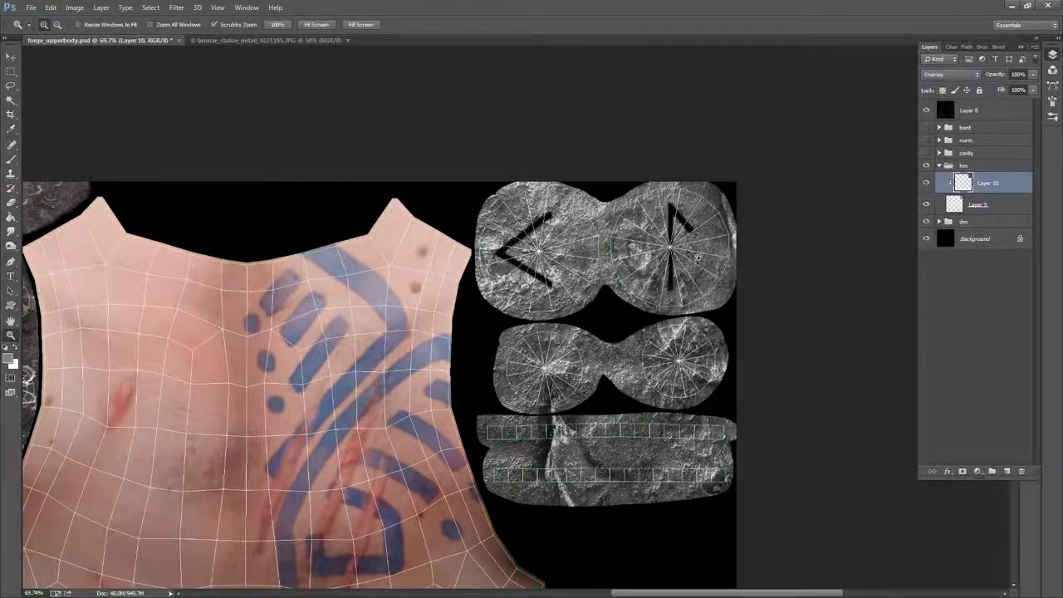
{"action": "left_click_drag", "start_coordinate": [698, 258], "coordinate": [793, 259]}
- Apply a High Pass filter with a greatly increased radius to the clipped bronze texture layer
{"action": "left_click", "coordinate": [74, 8]}
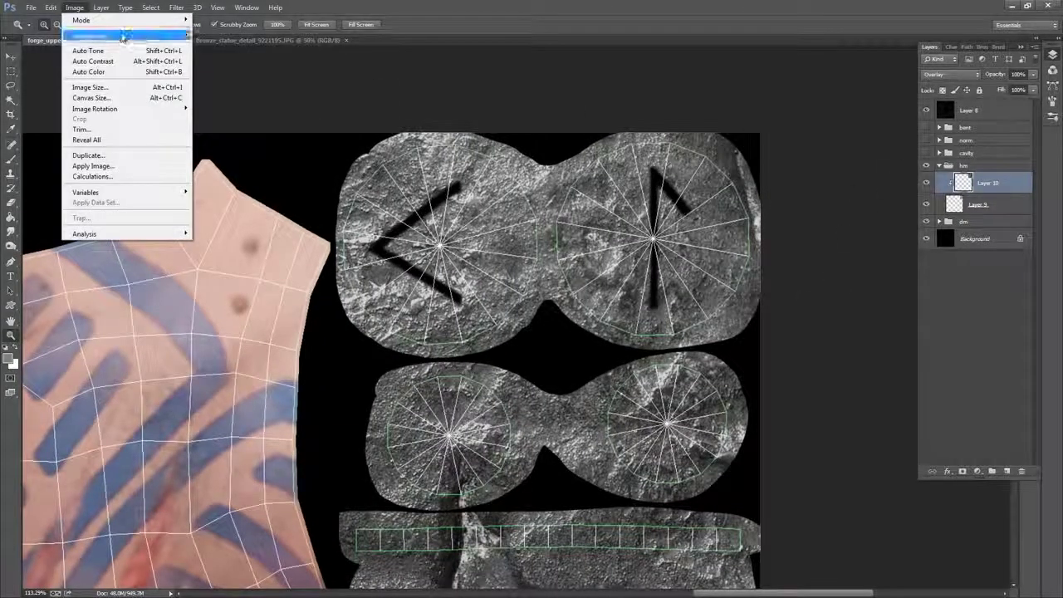
{"action": "mouse_move", "coordinate": [177, 7]}
{"action": "mouse_move", "coordinate": [232, 216]}
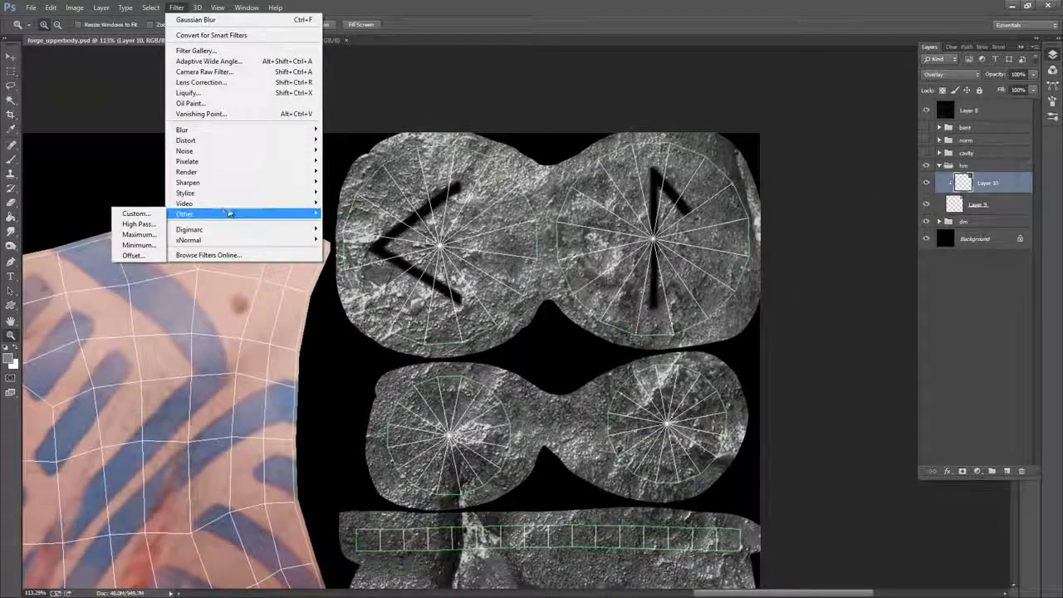
{"action": "left_click", "coordinate": [137, 223]}
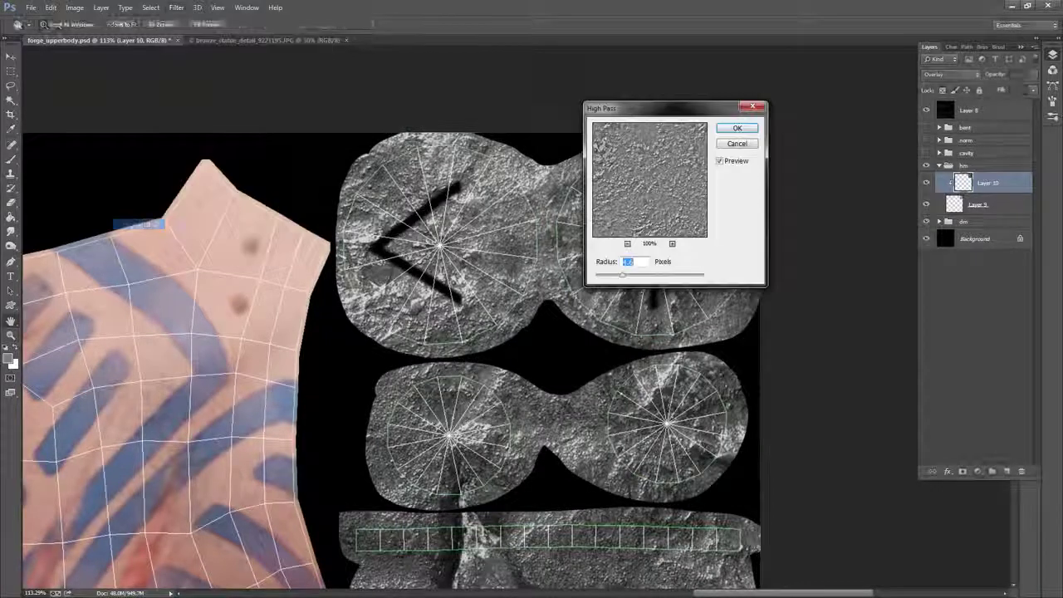
{"action": "left_click_drag", "start_coordinate": [758, 96], "coordinate": [843, 70]}
{"action": "left_click_drag", "start_coordinate": [786, 225], "coordinate": [849, 228]}
{"action": "left_click", "coordinate": [900, 77]}
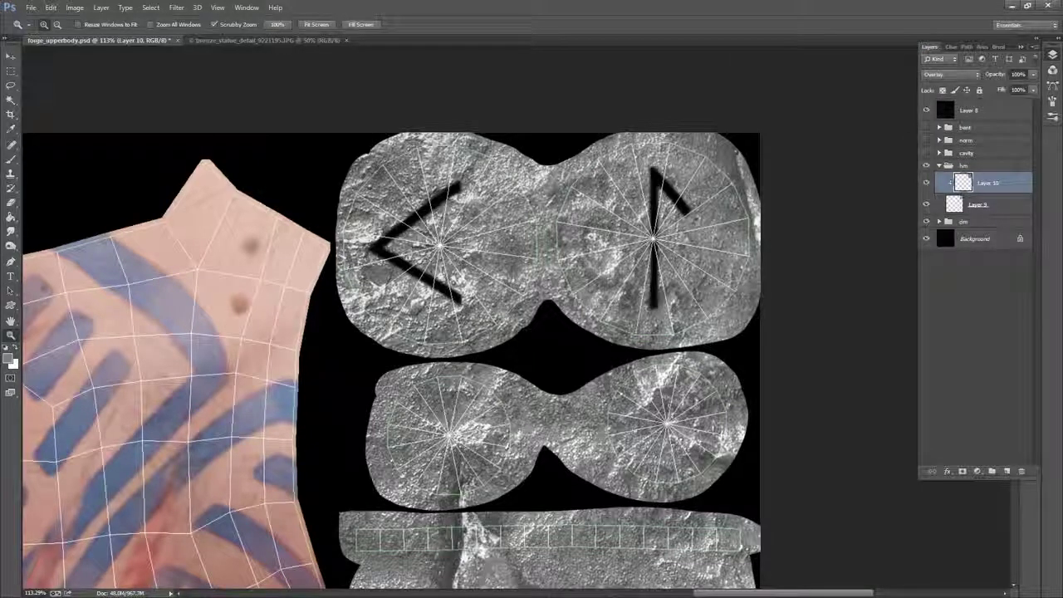
- Lower the brightness and raise the contrast of the clipped bronze texture layer
{"action": "left_click_drag", "start_coordinate": [704, 280], "coordinate": [731, 282]}
{"action": "left_click", "coordinate": [73, 7]}
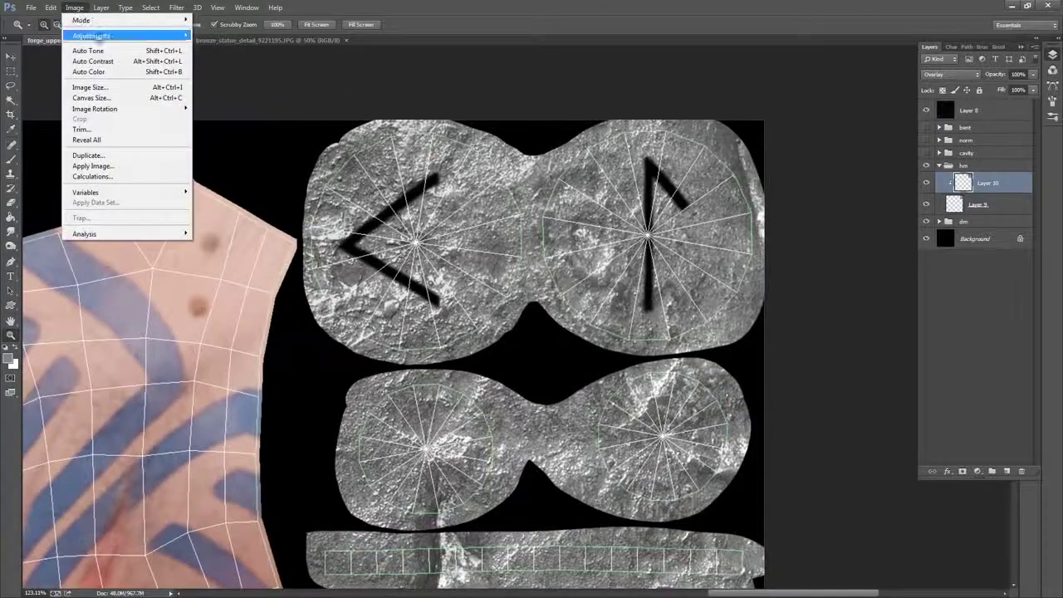
{"action": "mouse_move", "coordinate": [93, 36]}
{"action": "left_click", "coordinate": [229, 39]}
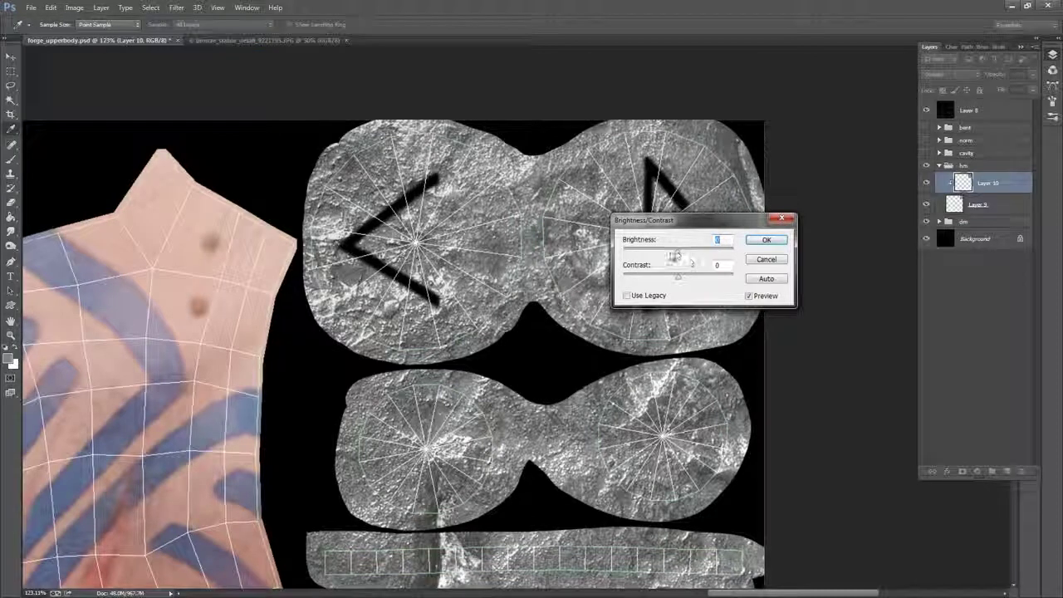
{"action": "left_click_drag", "start_coordinate": [676, 255], "coordinate": [687, 280]}
{"action": "left_click", "coordinate": [766, 240]}
{"action": "key", "text": "z"}
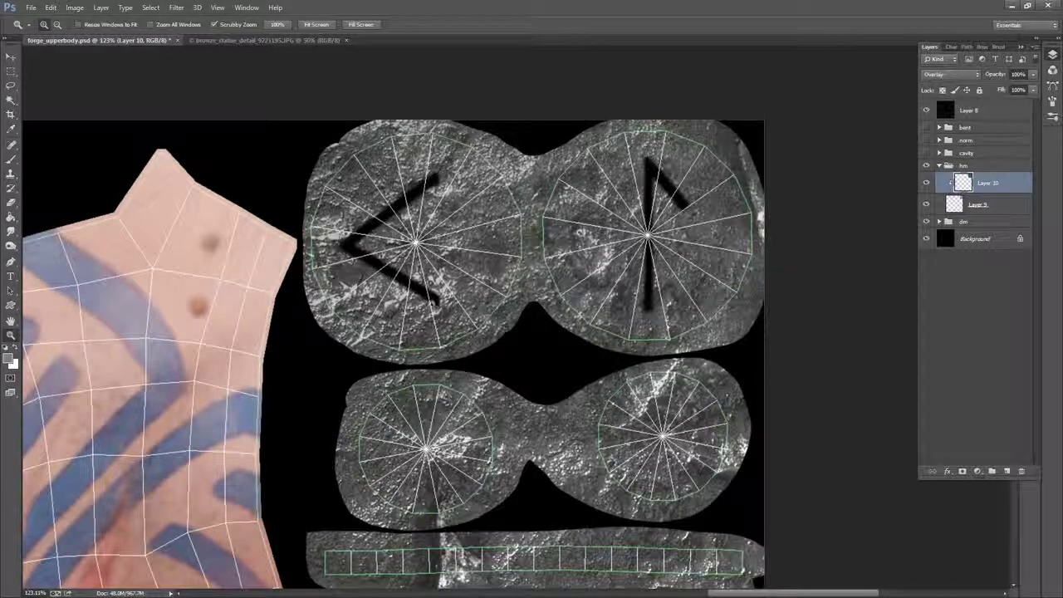
- Inspect the textured metal pieces against the skin and compare them with Layer 9 hidden and shown
{"action": "left_click_drag", "start_coordinate": [671, 272], "coordinate": [693, 130]}
{"action": "left_click_drag", "start_coordinate": [664, 297], "coordinate": [607, 293]}
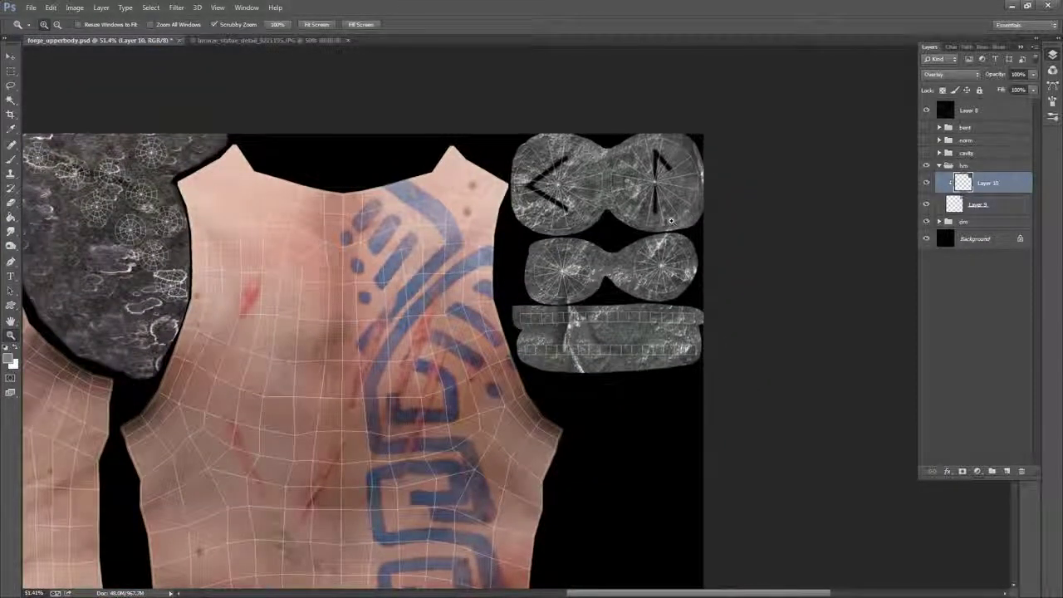
{"action": "scroll", "coordinate": [685, 216], "scroll_direction": "up", "scroll_amount": 3}
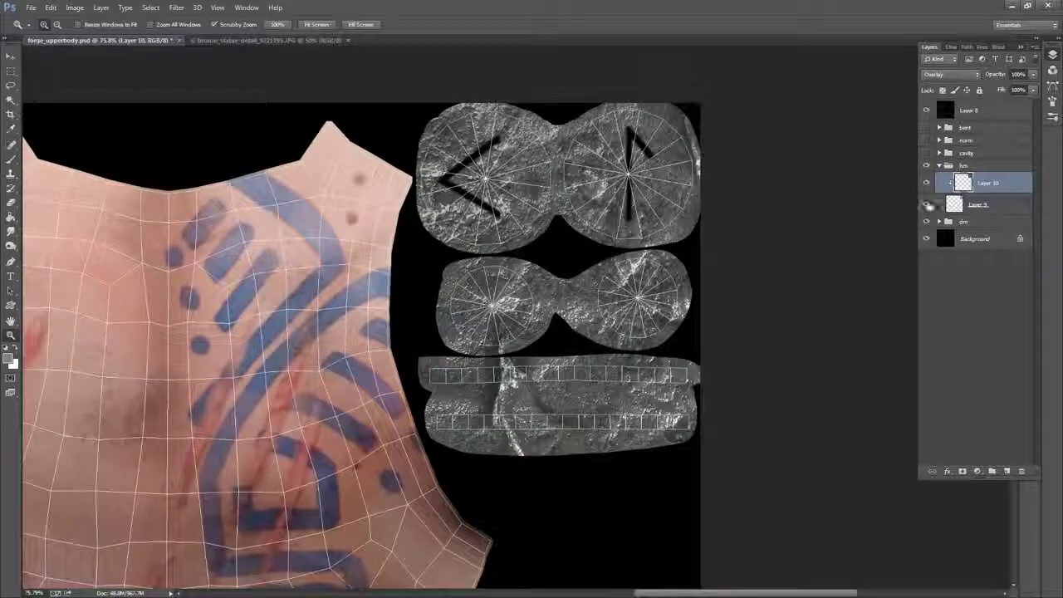
{"action": "left_click", "coordinate": [927, 203]}
{"action": "left_click", "coordinate": [927, 203]}
{"action": "left_click_drag", "start_coordinate": [769, 250], "coordinate": [769, 261]}
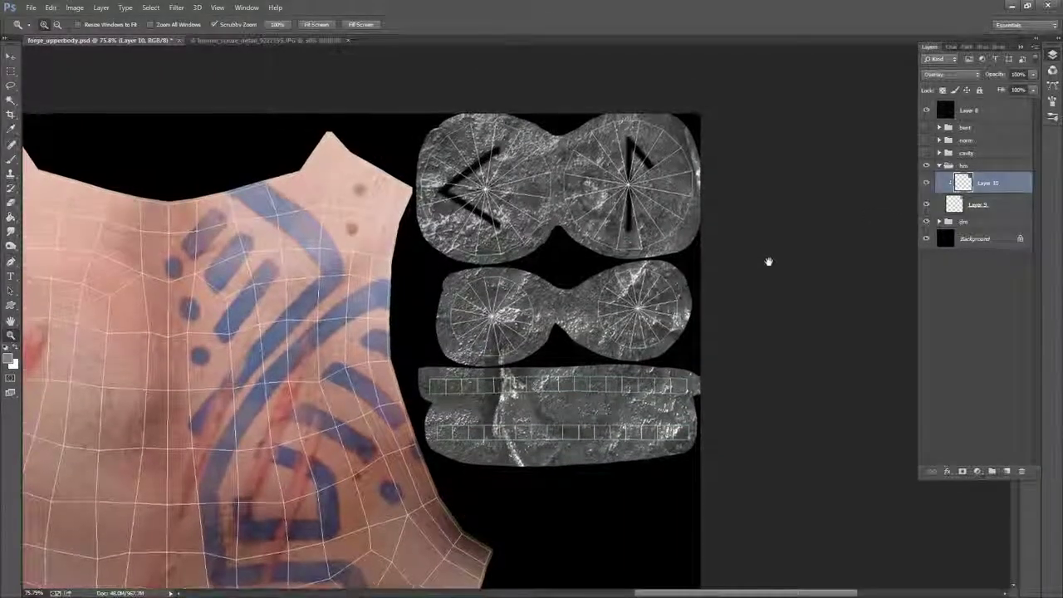
- Hide the Layer 8 UV wireframe and add a new clipped layer above the bronze texture
{"action": "left_click", "coordinate": [928, 109]}
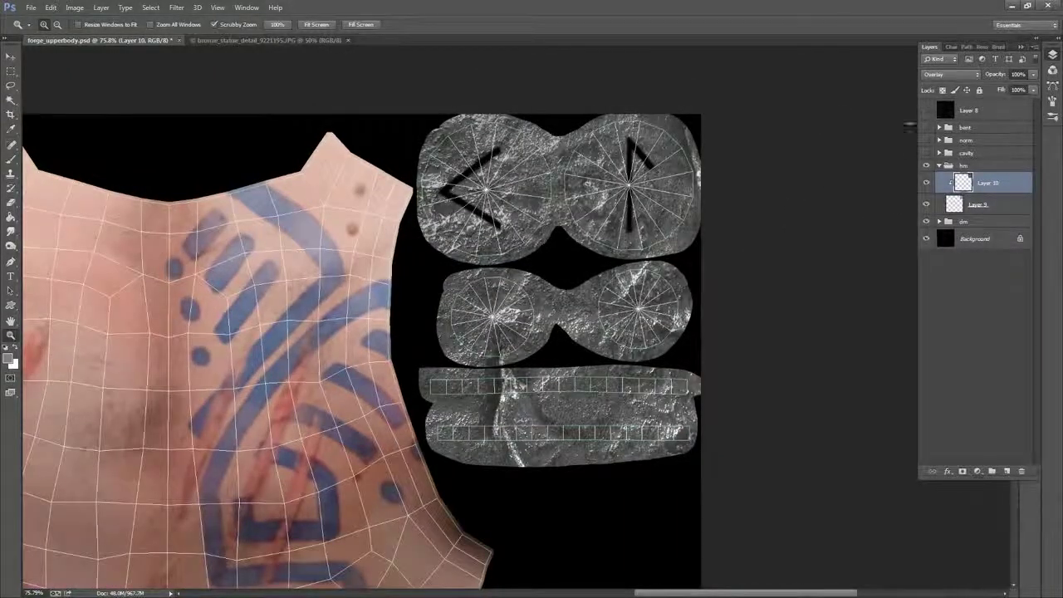
{"action": "left_click", "coordinate": [1007, 471]}
{"action": "left_click_drag", "start_coordinate": [798, 238], "coordinate": [801, 238]}
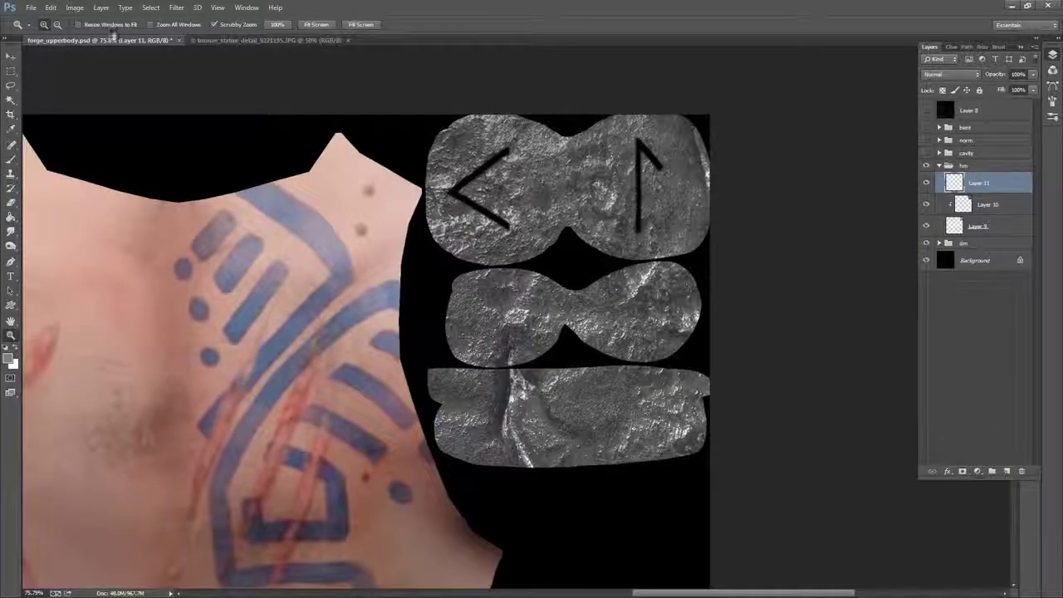
{"action": "left_click", "coordinate": [74, 8]}
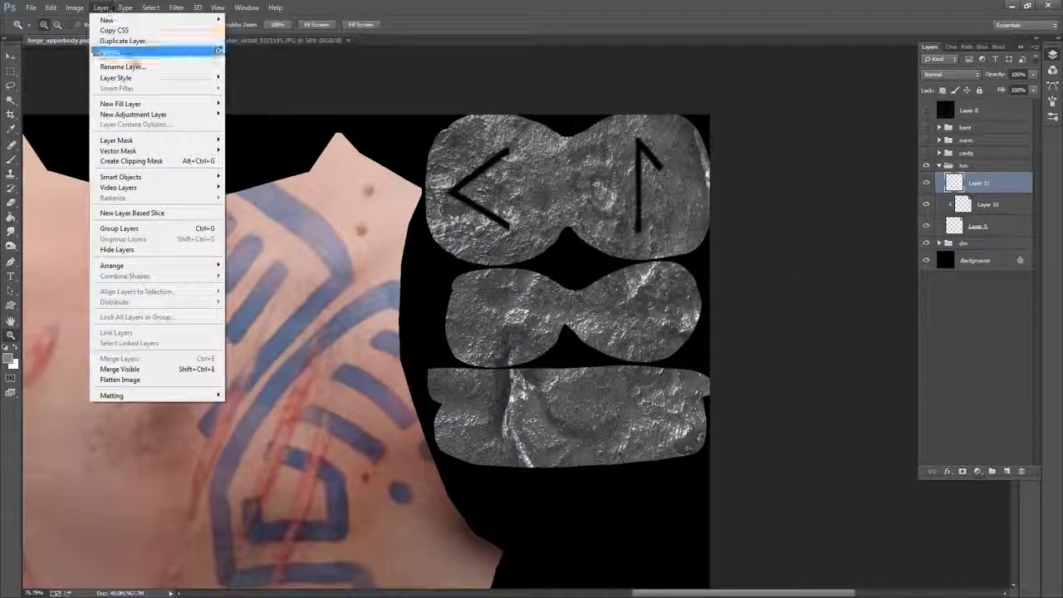
{"action": "left_click", "coordinate": [133, 159]}
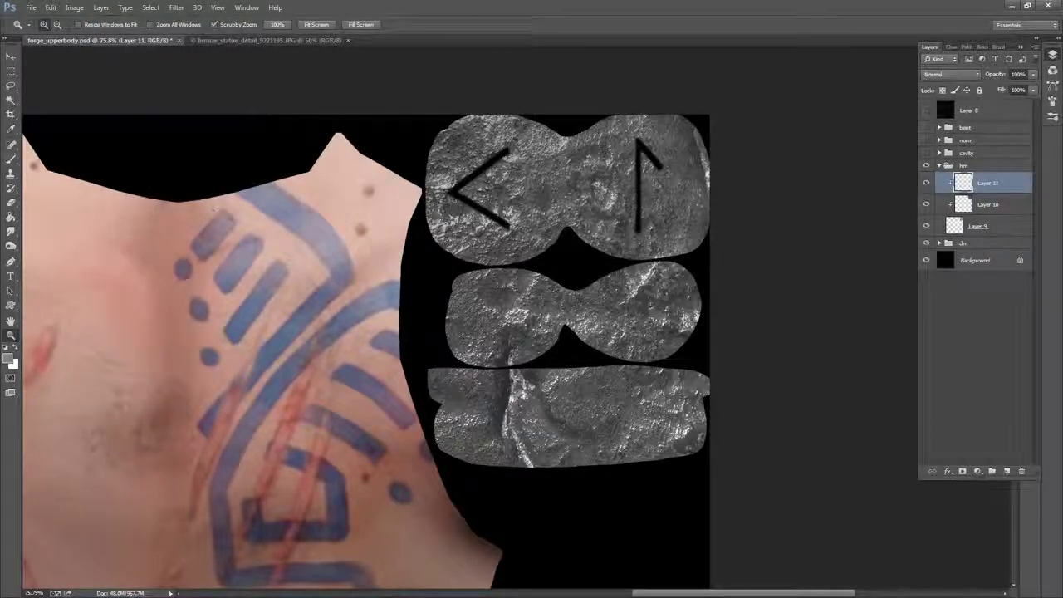
- Set up the Brush tool with a 111 px size and reduced hardness
{"action": "key", "text": "b"}
{"action": "right_click", "coordinate": [589, 268]}
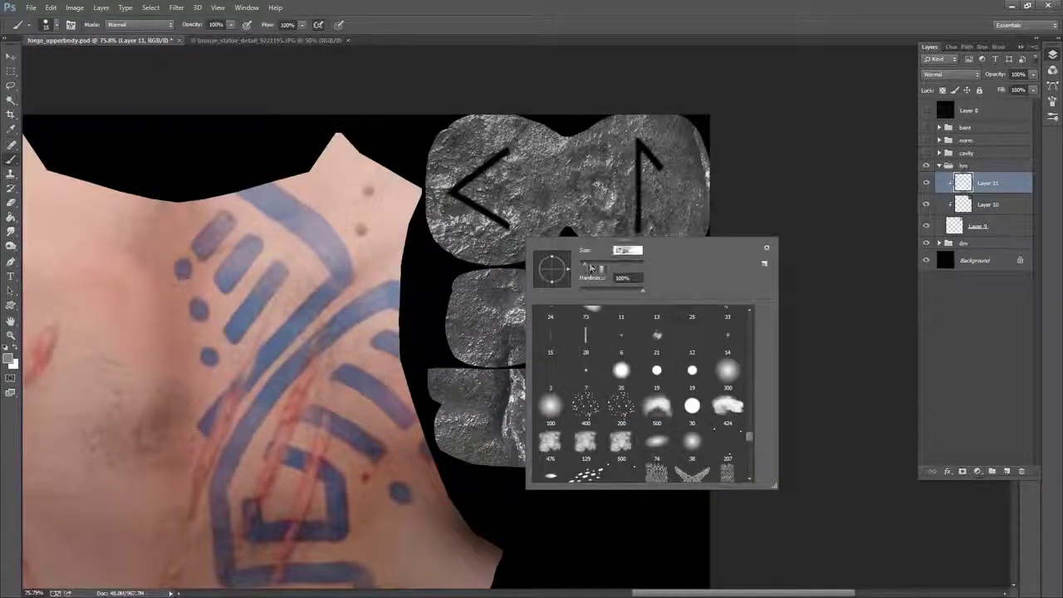
{"action": "type", "text": "111"}
{"action": "key", "text": "Tab"}
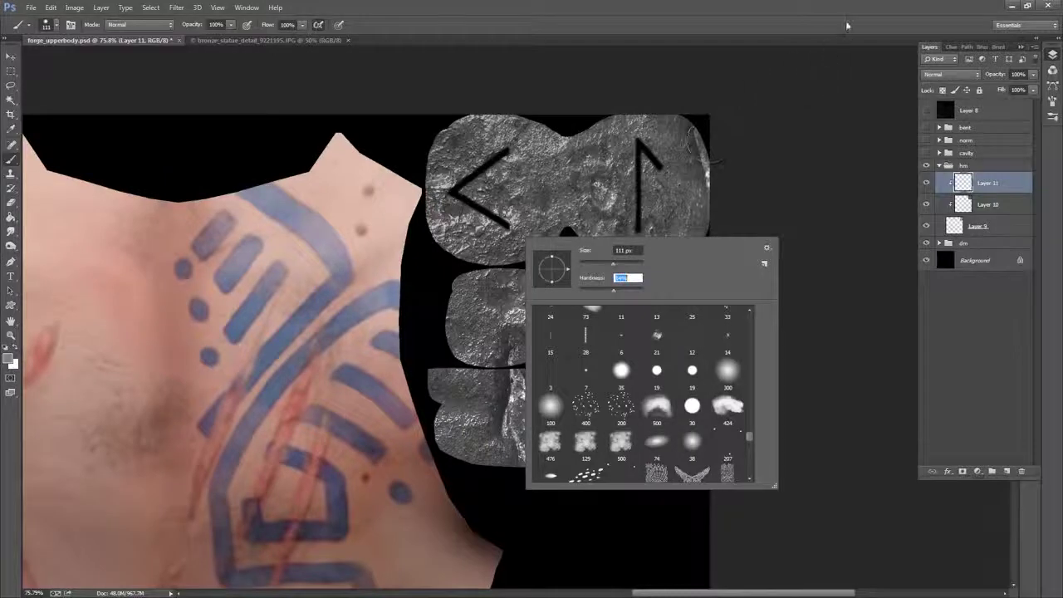
{"action": "key", "text": "Return"}
- Set the new clipped layer's blend mode to Soft Light
{"action": "left_click", "coordinate": [951, 74]}
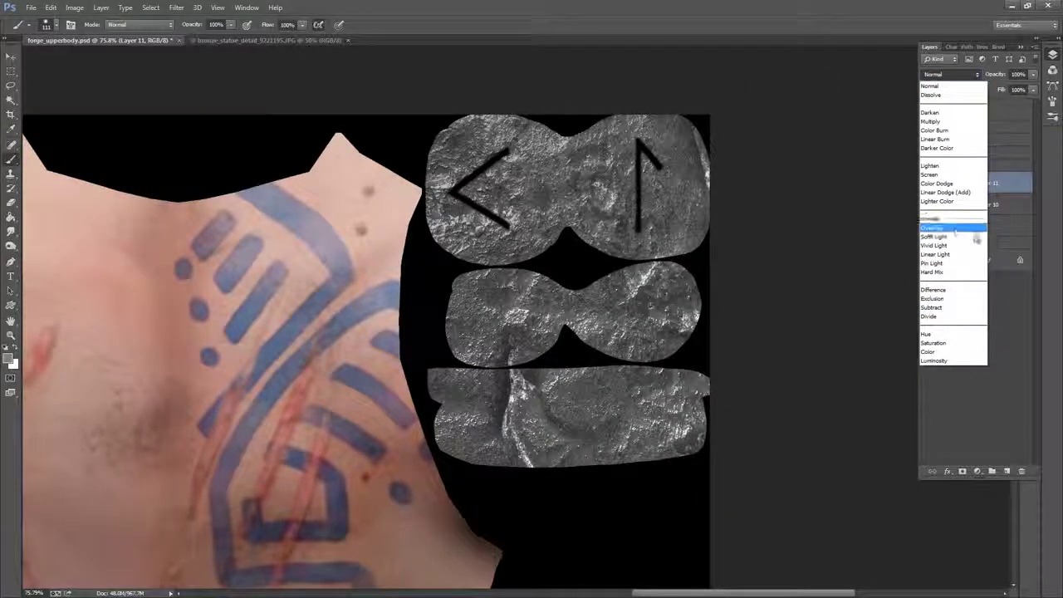
{"action": "left_click", "coordinate": [1002, 322]}
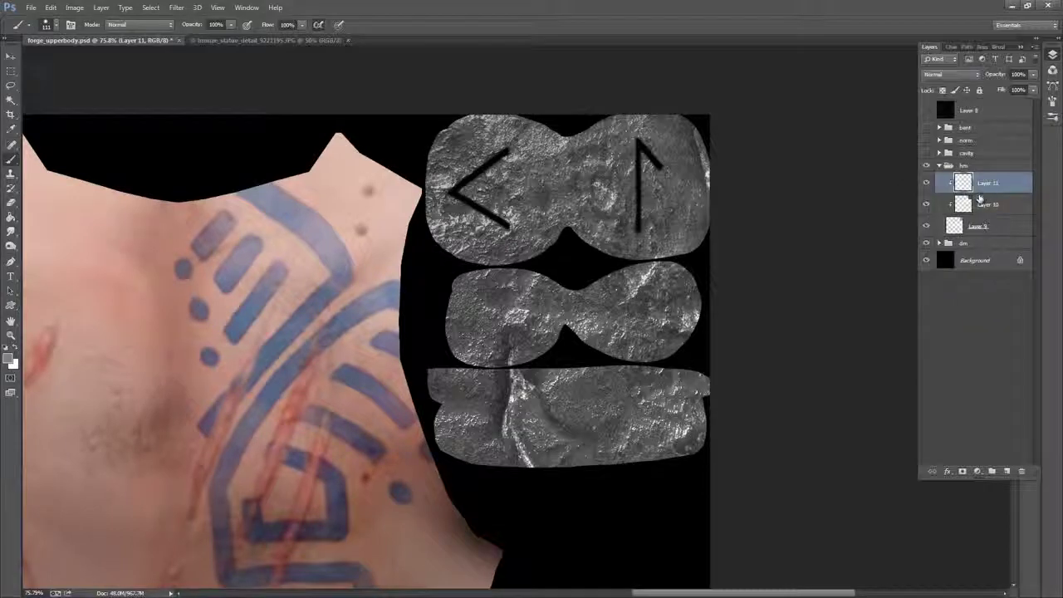
{"action": "left_click", "coordinate": [962, 75]}
{"action": "left_click", "coordinate": [948, 230]}
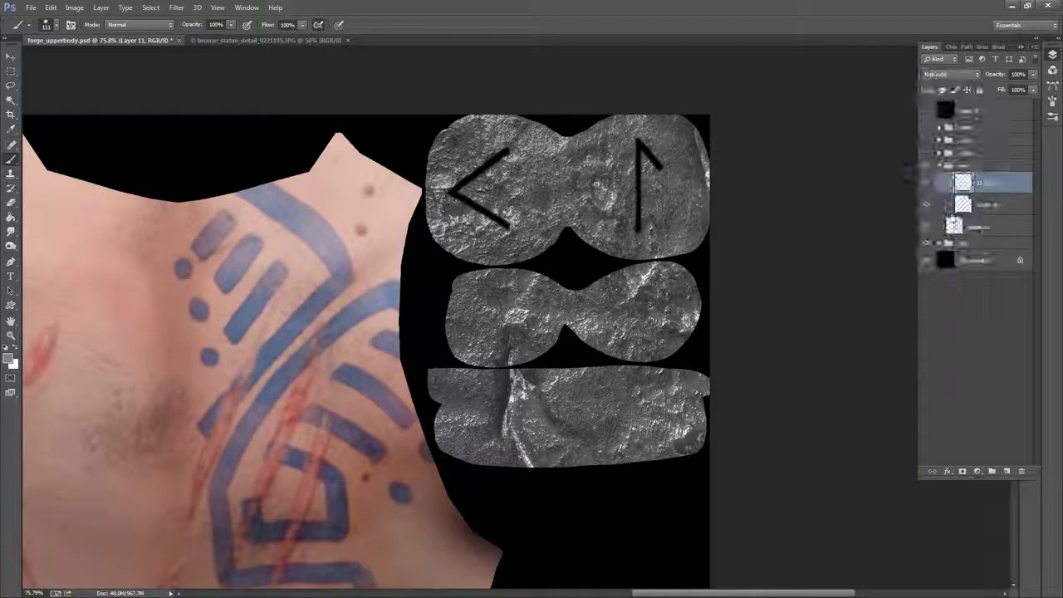
- Paint orange (RGB 206, 120, 57) over all the circular and strip metal pieces on the Soft Light layer
{"action": "left_click", "coordinate": [12, 363]}
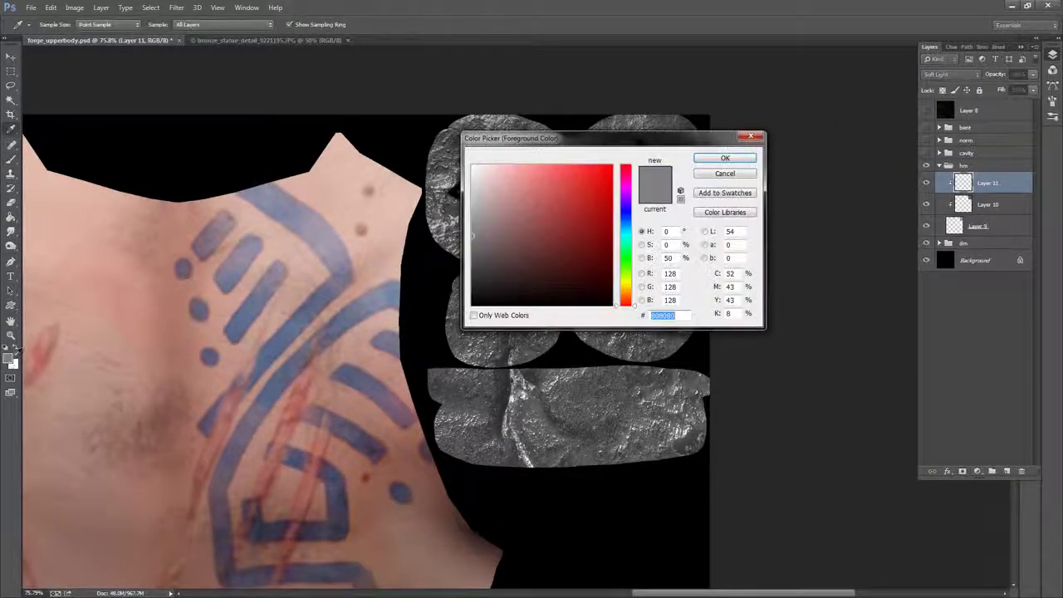
{"action": "left_click_drag", "start_coordinate": [664, 136], "coordinate": [804, 85]}
{"action": "left_click_drag", "start_coordinate": [774, 251], "coordinate": [772, 246]}
{"action": "mouse_move", "coordinate": [653, 170]}
{"action": "left_mouse_down"}
{"action": "mouse_move", "coordinate": [713, 148]}
{"action": "mouse_move", "coordinate": [715, 135]}
{"action": "mouse_move", "coordinate": [682, 177]}
{"action": "mouse_move", "coordinate": [680, 148]}
{"action": "mouse_move", "coordinate": [616, 153]}
{"action": "left_mouse_up"}
{"action": "left_click", "coordinate": [866, 106]}
{"action": "key", "text": "b"}
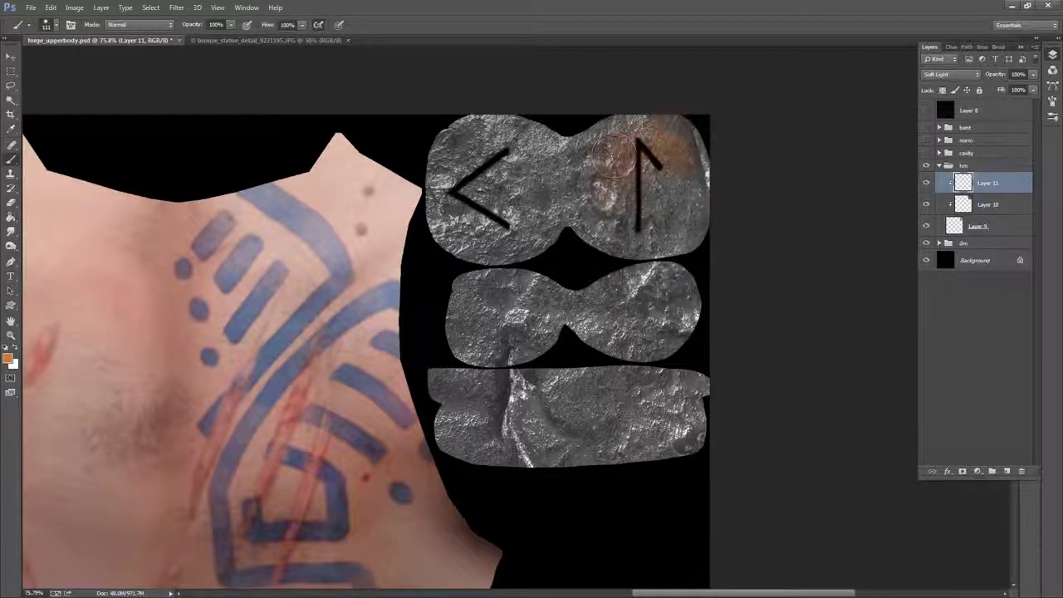
{"action": "mouse_move", "coordinate": [673, 245]}
{"action": "left_mouse_down"}
{"action": "mouse_move", "coordinate": [691, 252]}
{"action": "mouse_move", "coordinate": [581, 264]}
{"action": "mouse_move", "coordinate": [596, 239]}
{"action": "mouse_move", "coordinate": [594, 137]}
{"action": "mouse_move", "coordinate": [432, 154]}
{"action": "mouse_move", "coordinate": [532, 216]}
{"action": "mouse_move", "coordinate": [510, 268]}
{"action": "mouse_move", "coordinate": [457, 299]}
{"action": "mouse_move", "coordinate": [581, 349]}
{"action": "mouse_move", "coordinate": [701, 299]}
{"action": "mouse_move", "coordinate": [646, 365]}
{"action": "mouse_move", "coordinate": [677, 465]}
{"action": "mouse_move", "coordinate": [656, 424]}
{"action": "mouse_move", "coordinate": [610, 378]}
{"action": "mouse_move", "coordinate": [524, 449]}
{"action": "mouse_move", "coordinate": [453, 416]}
{"action": "mouse_move", "coordinate": [448, 452]}
{"action": "mouse_move", "coordinate": [548, 445]}
{"action": "mouse_move", "coordinate": [698, 390]}
{"action": "left_mouse_up"}
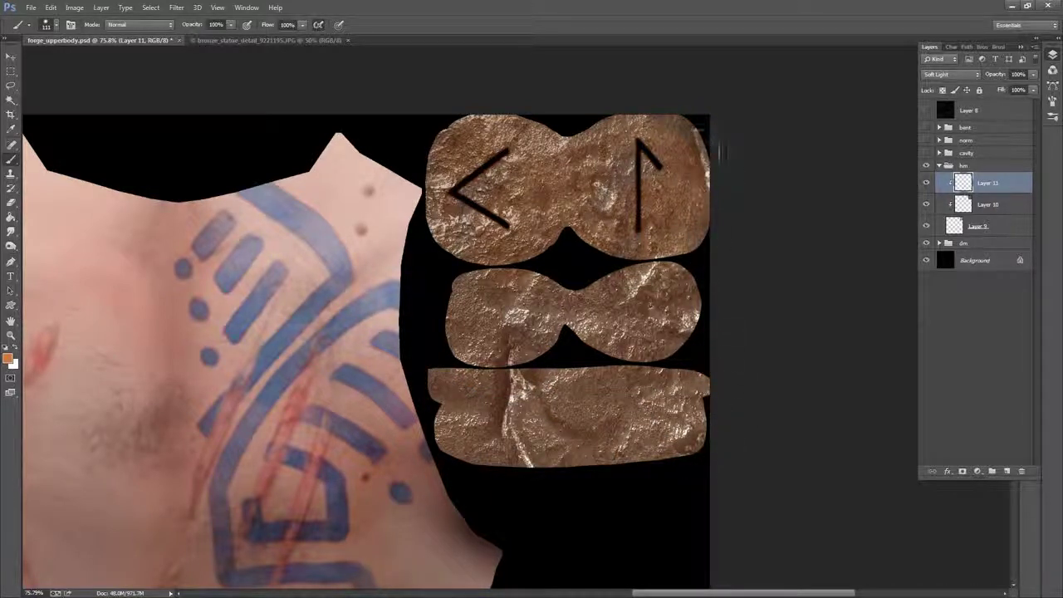
{"action": "left_click_drag", "start_coordinate": [693, 179], "coordinate": [689, 214]}
- Choose a lighter, less saturated orange and brush it over the two large rune discs
{"action": "left_click", "coordinate": [9, 358]}
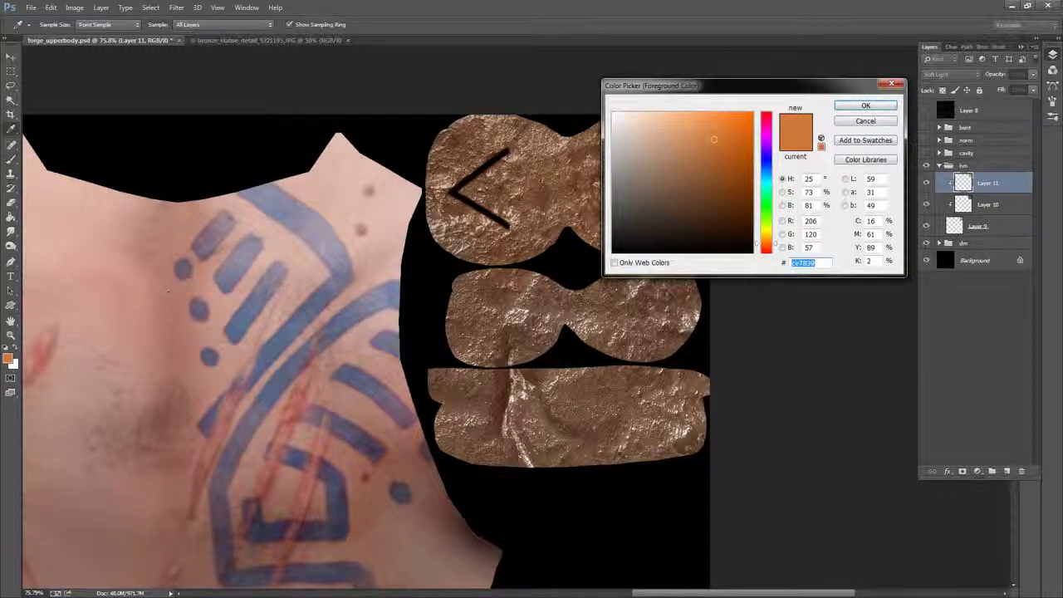
{"action": "left_click_drag", "start_coordinate": [704, 137], "coordinate": [683, 114]}
{"action": "left_click", "coordinate": [881, 103]}
{"action": "mouse_move", "coordinate": [616, 168]}
{"action": "left_mouse_down"}
{"action": "mouse_move", "coordinate": [610, 204]}
{"action": "mouse_move", "coordinate": [627, 224]}
{"action": "mouse_move", "coordinate": [677, 203]}
{"action": "mouse_move", "coordinate": [673, 172]}
{"action": "mouse_move", "coordinate": [639, 161]}
{"action": "left_mouse_up"}
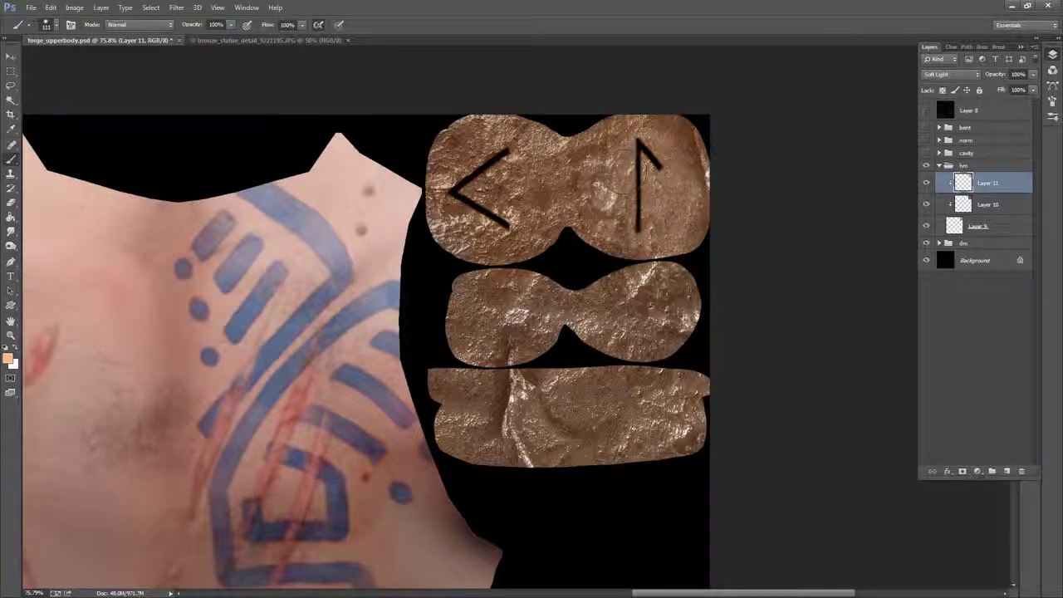
{"action": "mouse_move", "coordinate": [525, 170]}
{"action": "left_mouse_down"}
{"action": "mouse_move", "coordinate": [495, 213]}
{"action": "mouse_move", "coordinate": [478, 192]}
{"action": "left_mouse_up"}
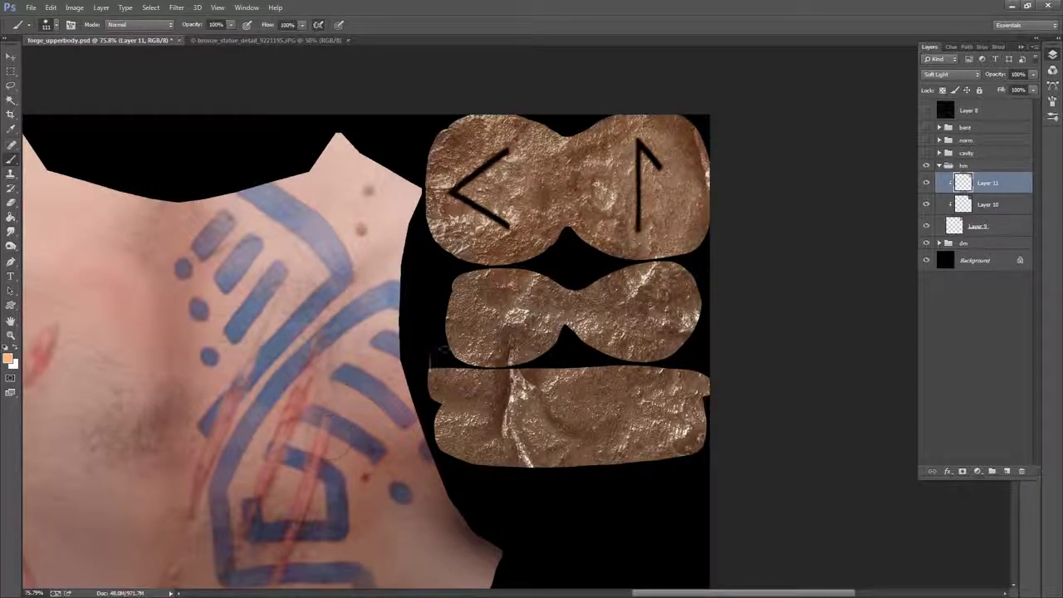
- Choose yellow (RGB 224, 197, 49) and brush it over the large disc with the arrow-like rune
{"action": "left_click", "coordinate": [9, 358]}
{"action": "left_click", "coordinate": [771, 238]}
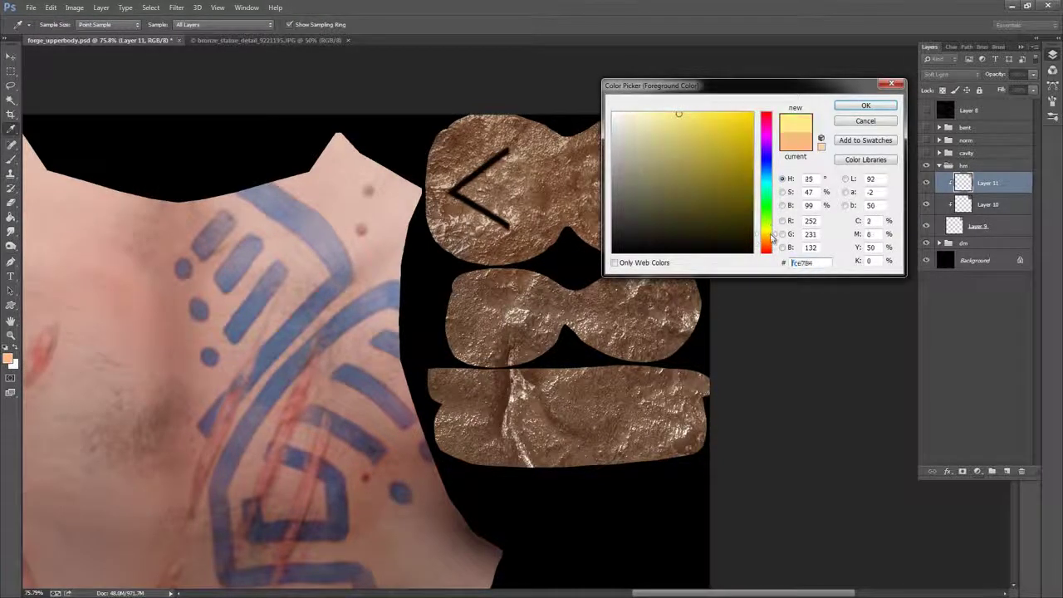
{"action": "left_click", "coordinate": [722, 129]}
{"action": "left_click", "coordinate": [861, 106]}
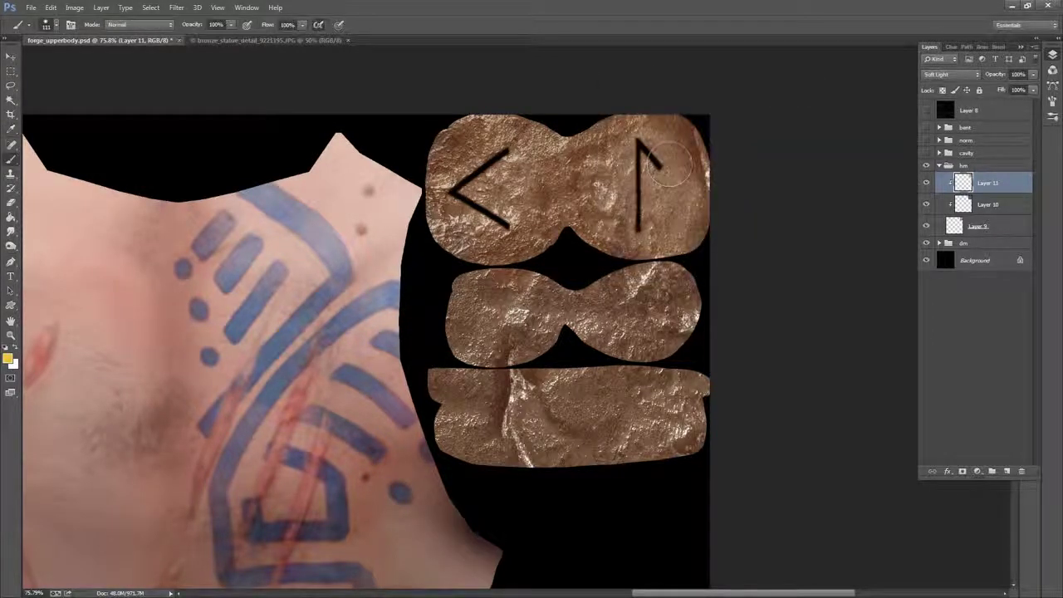
{"action": "mouse_move", "coordinate": [610, 193]}
{"action": "left_mouse_down"}
{"action": "mouse_move", "coordinate": [628, 224]}
{"action": "mouse_move", "coordinate": [613, 207]}
{"action": "left_mouse_up"}
- Choose a pale yellow and brush it over the centres of the two large rune discs
{"action": "left_click", "coordinate": [9, 359]}
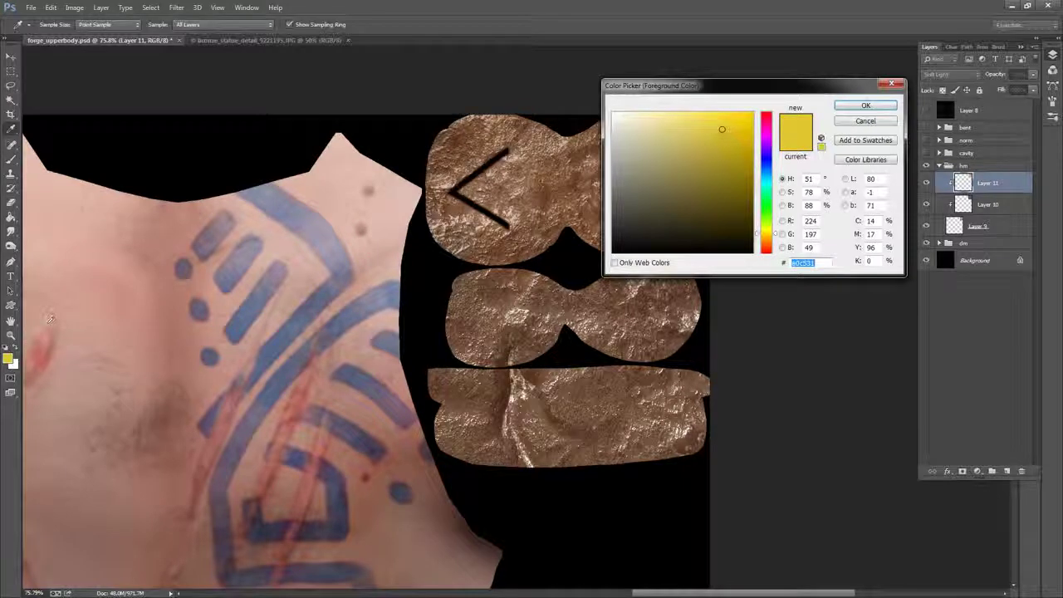
{"action": "left_click_drag", "start_coordinate": [668, 140], "coordinate": [651, 132]}
{"action": "left_click", "coordinate": [857, 110]}
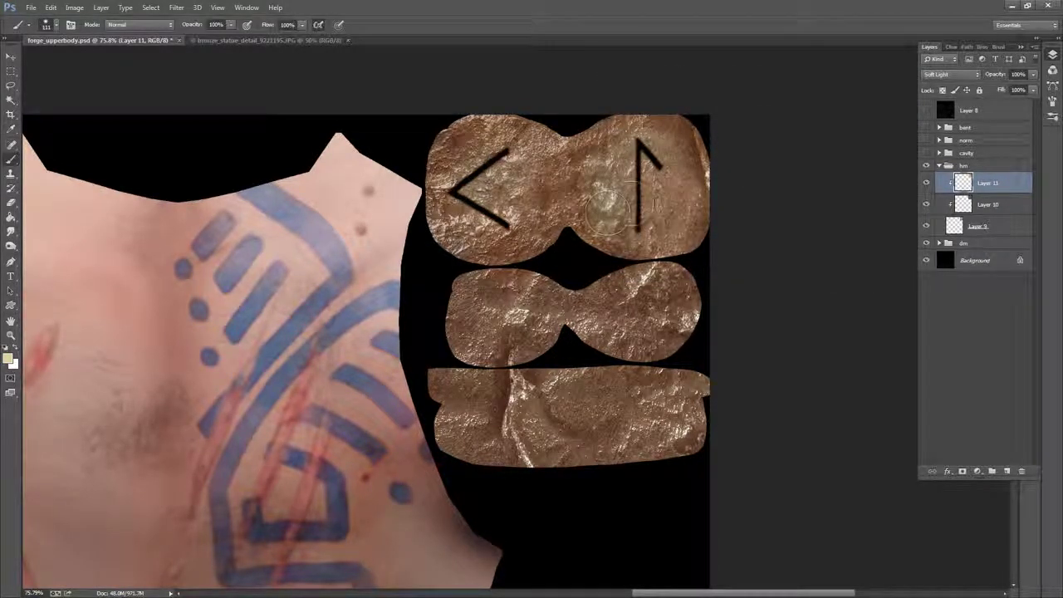
- Add a new clipped layer and place it above Layer 11 in the hm group
{"action": "left_click", "coordinate": [994, 206]}
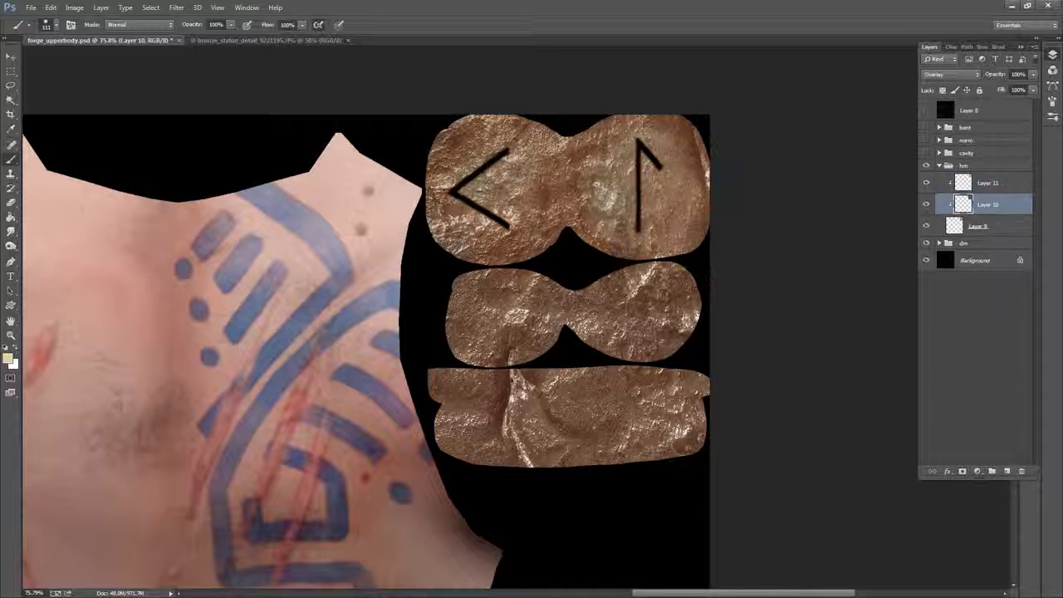
{"action": "left_click", "coordinate": [1008, 472]}
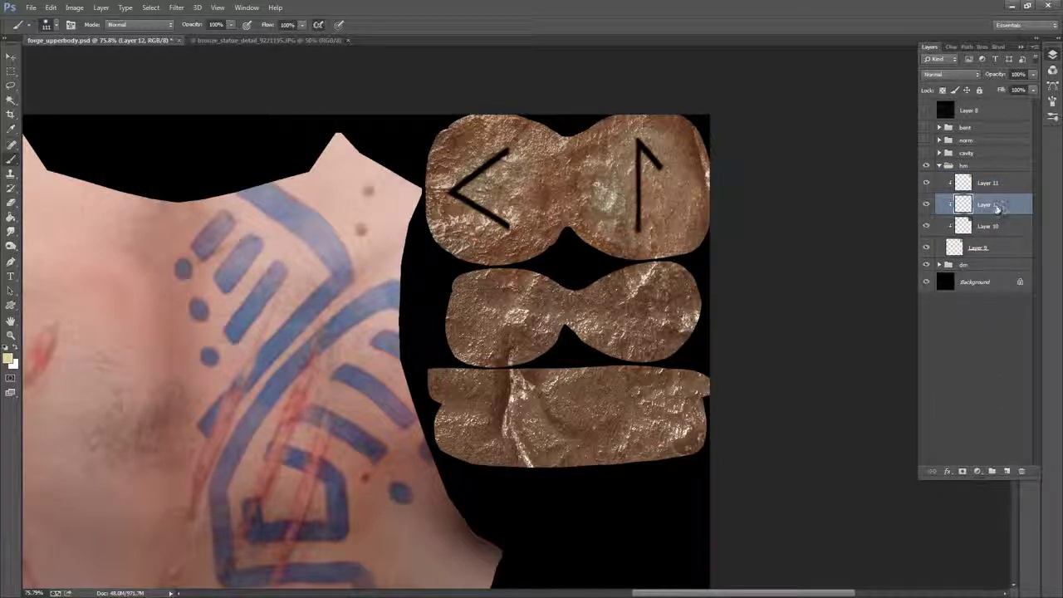
{"action": "left_click_drag", "start_coordinate": [997, 209], "coordinate": [998, 176]}
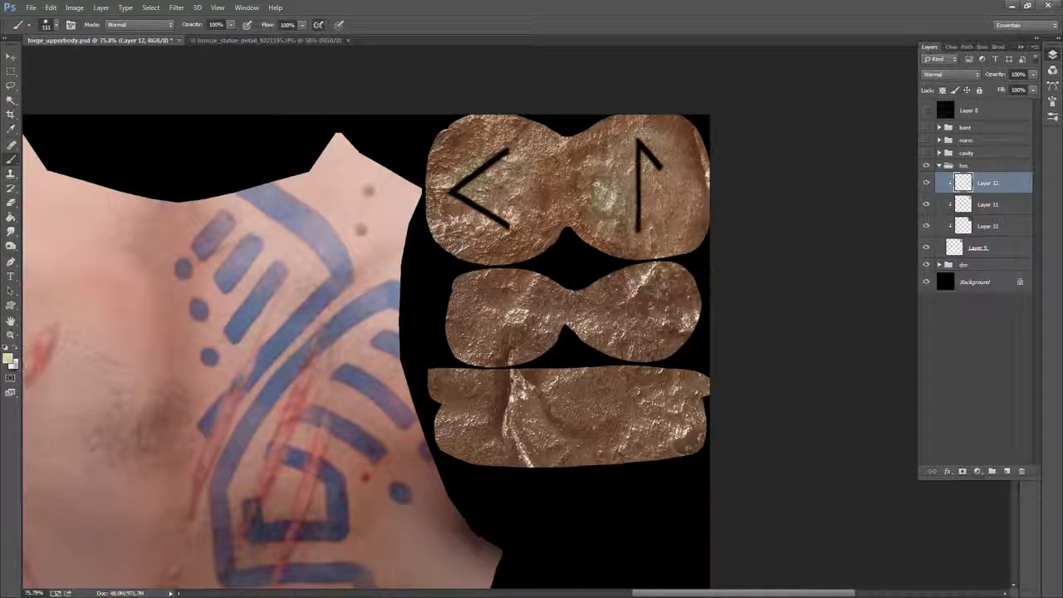
- Choose a red-orange (RGB 189, 64, 15) and dab it over the tip of the arrow-like rune on the new layer
{"action": "left_click", "coordinate": [10, 360]}
{"action": "left_click_drag", "start_coordinate": [776, 238], "coordinate": [777, 253]}
{"action": "left_click", "coordinate": [737, 156]}
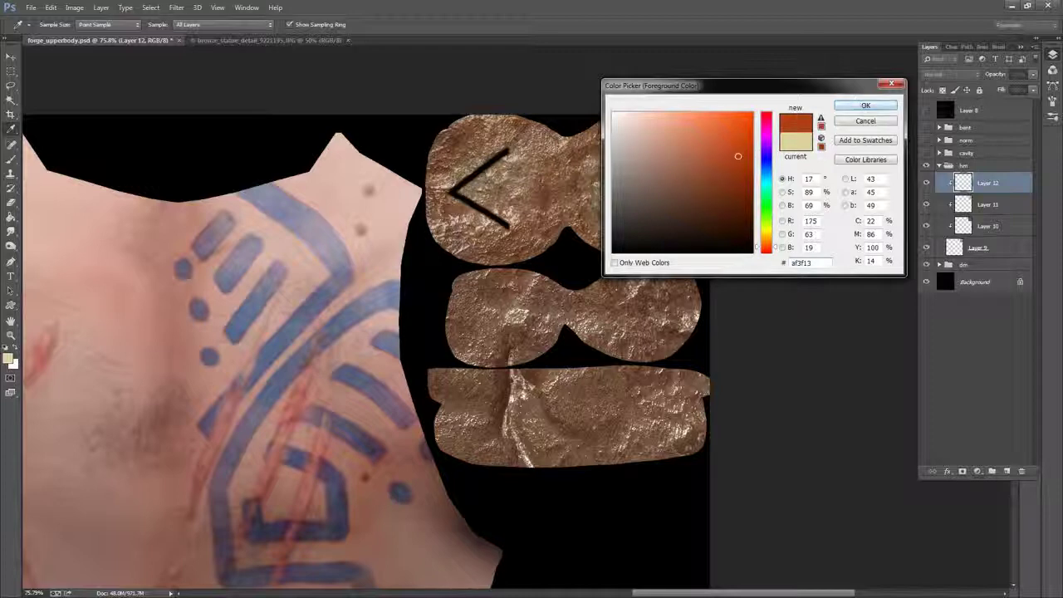
{"action": "left_click", "coordinate": [865, 106]}
{"action": "key", "text": "b"}
{"action": "left_click_drag", "start_coordinate": [641, 145], "coordinate": [658, 166]}
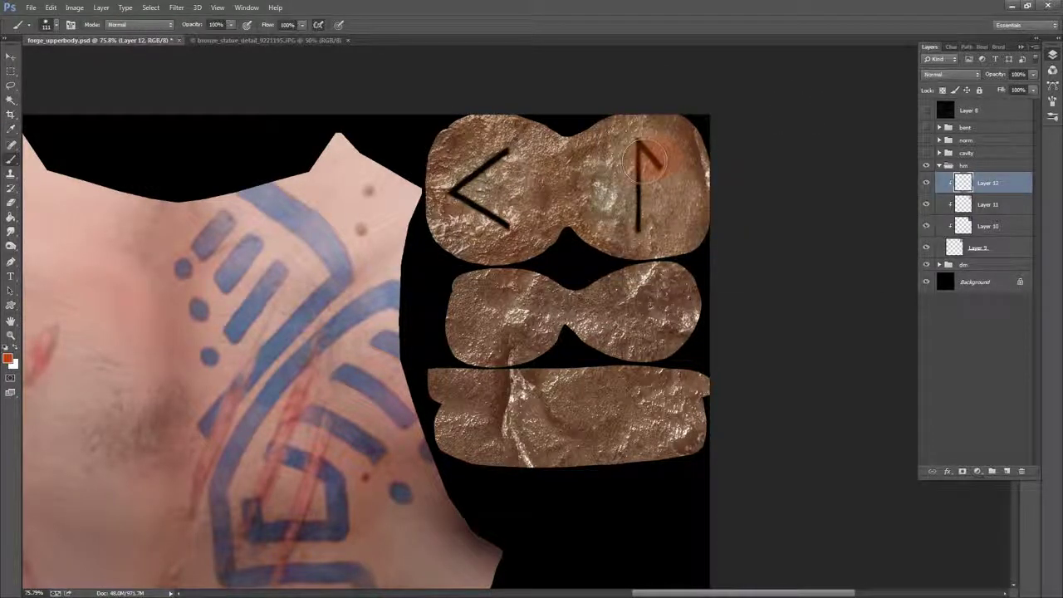
- Set the red-orange layer's blend mode to Soft Light and brush patches of the colour over the discs and the strip
{"action": "left_click", "coordinate": [951, 74]}
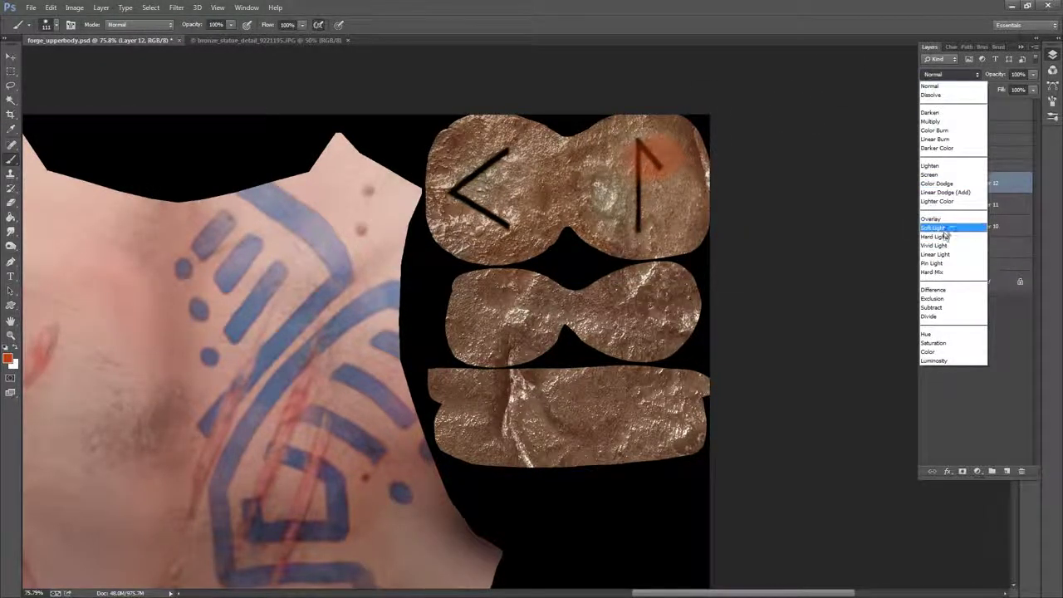
{"action": "left_click", "coordinate": [938, 227]}
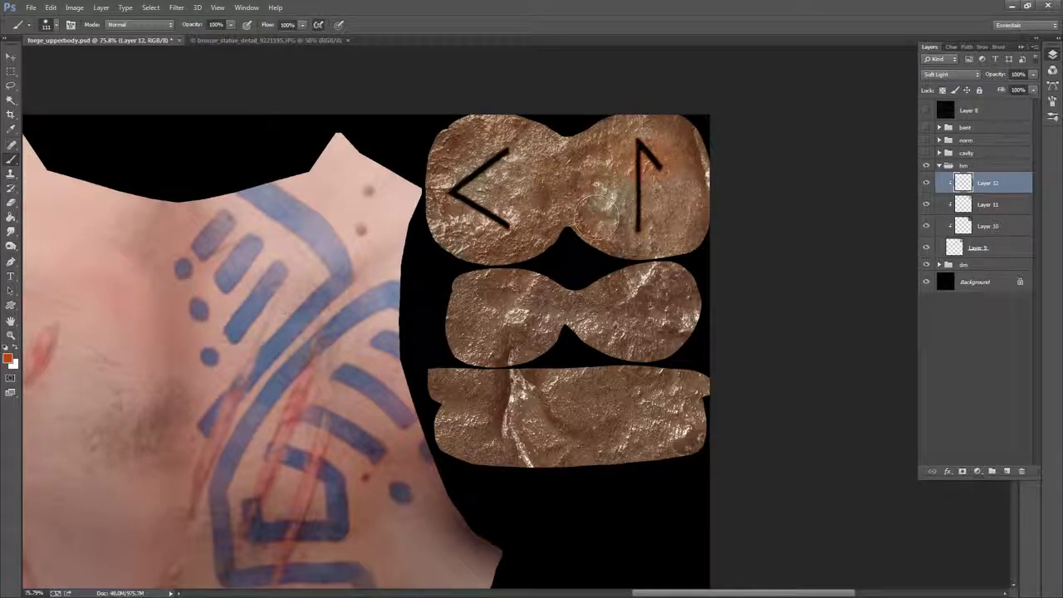
{"action": "left_click_drag", "start_coordinate": [605, 214], "coordinate": [644, 238]}
{"action": "left_click", "coordinate": [488, 242]}
{"action": "mouse_move", "coordinate": [654, 309]}
{"action": "left_mouse_down"}
{"action": "mouse_move", "coordinate": [612, 338]}
{"action": "mouse_move", "coordinate": [663, 392]}
{"action": "left_mouse_up"}
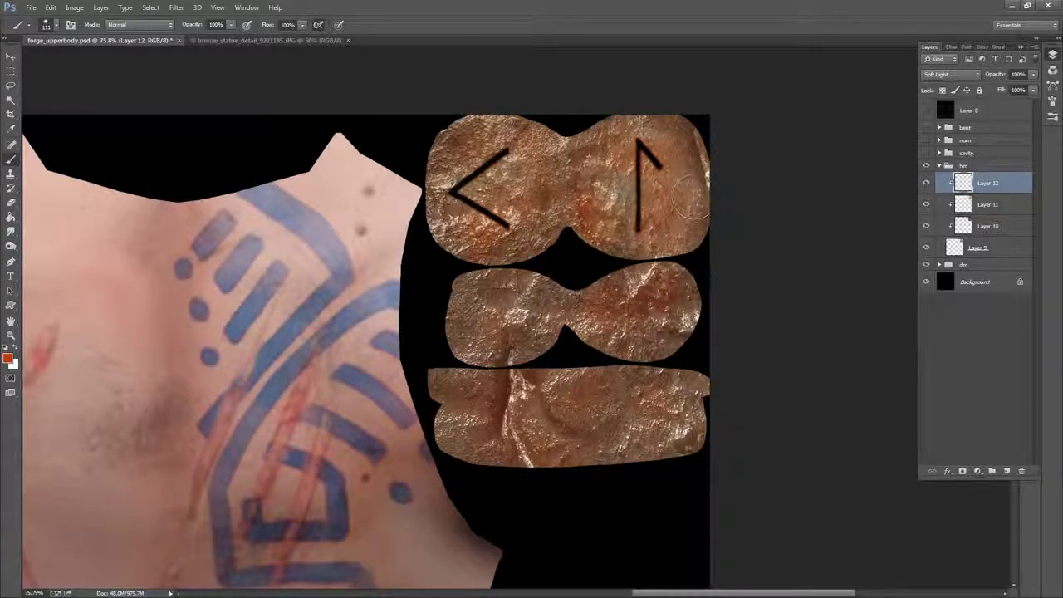
{"action": "left_click", "coordinate": [926, 182]}
{"action": "left_click", "coordinate": [926, 182]}
- Hide the dm group and the Background layer so only the metal pieces show
{"action": "left_click", "coordinate": [927, 264]}
{"action": "left_click", "coordinate": [927, 265]}
{"action": "left_click", "coordinate": [927, 265]}
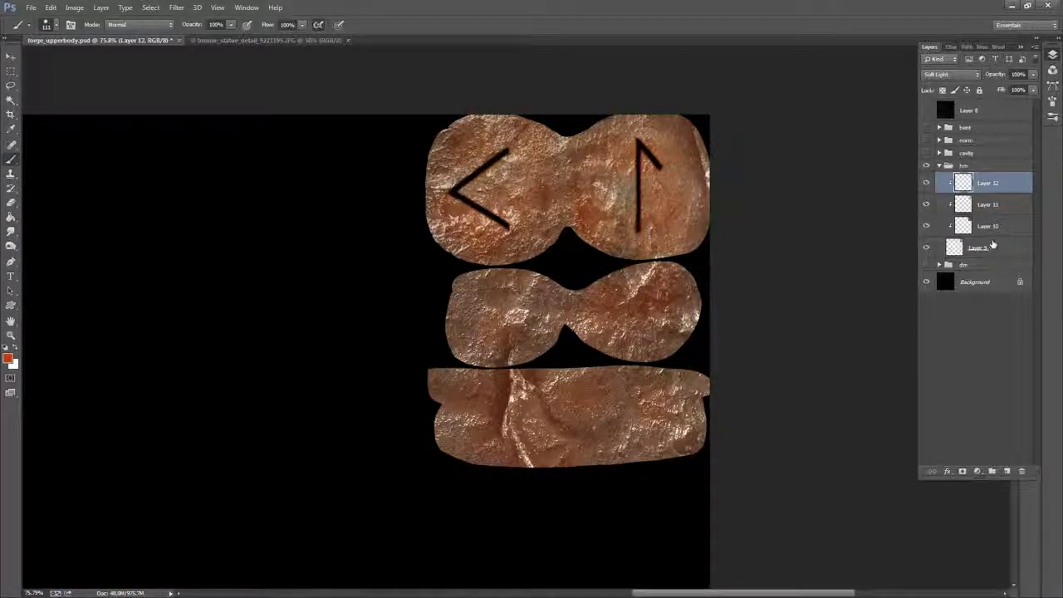
{"action": "left_click", "coordinate": [926, 282]}
{"action": "left_click", "coordinate": [985, 284]}
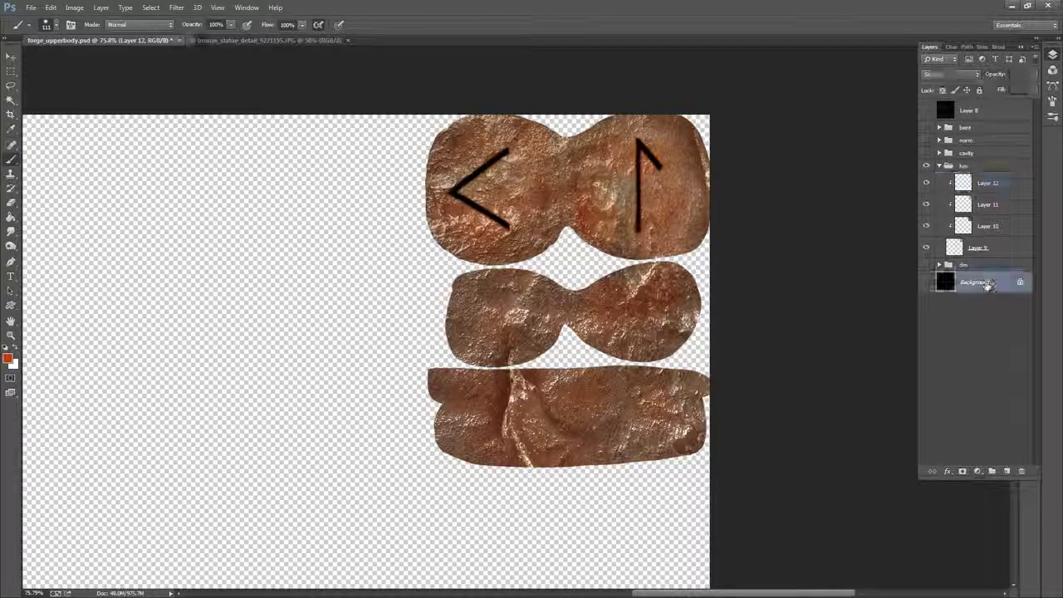
- Stamp the visible metal pieces onto a new layer, move it into the dm group and show that group
{"action": "left_click", "coordinate": [990, 184]}
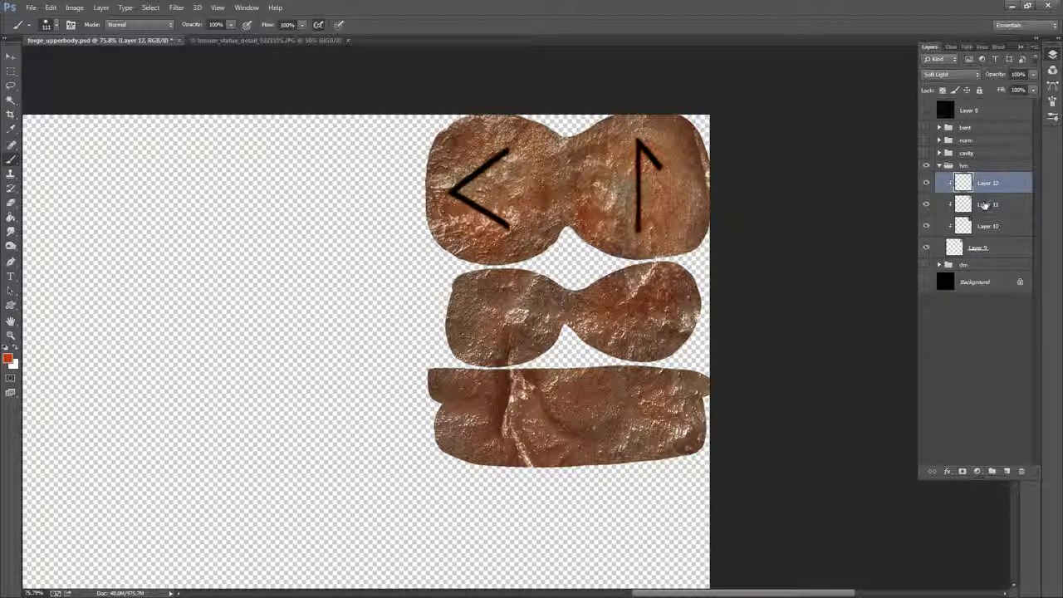
{"action": "key", "text": "ctrl+shift+alt+n"}
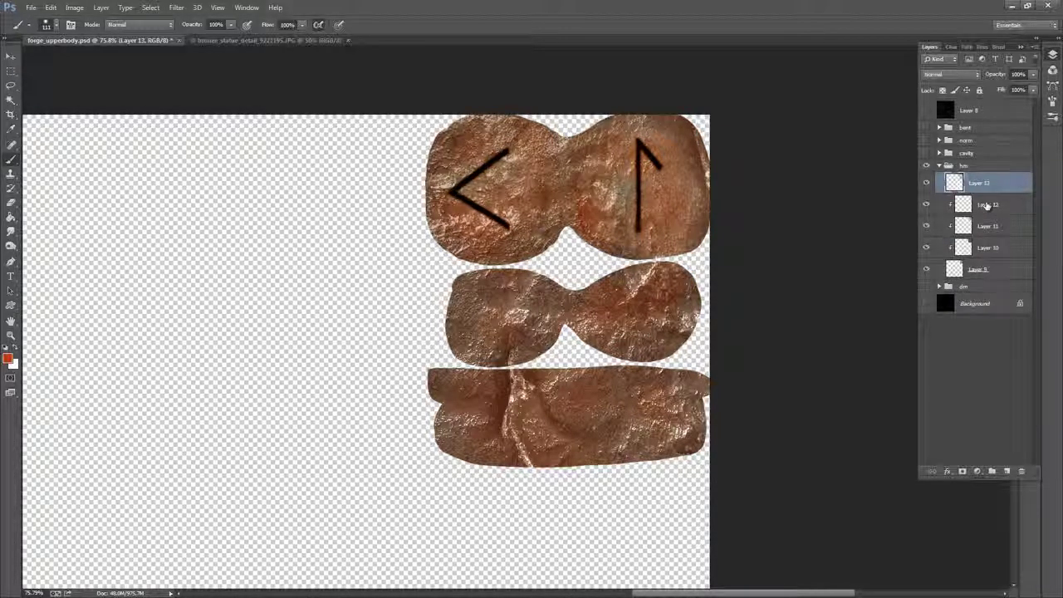
{"action": "left_click_drag", "start_coordinate": [997, 187], "coordinate": [976, 288]}
{"action": "left_click", "coordinate": [927, 265]}
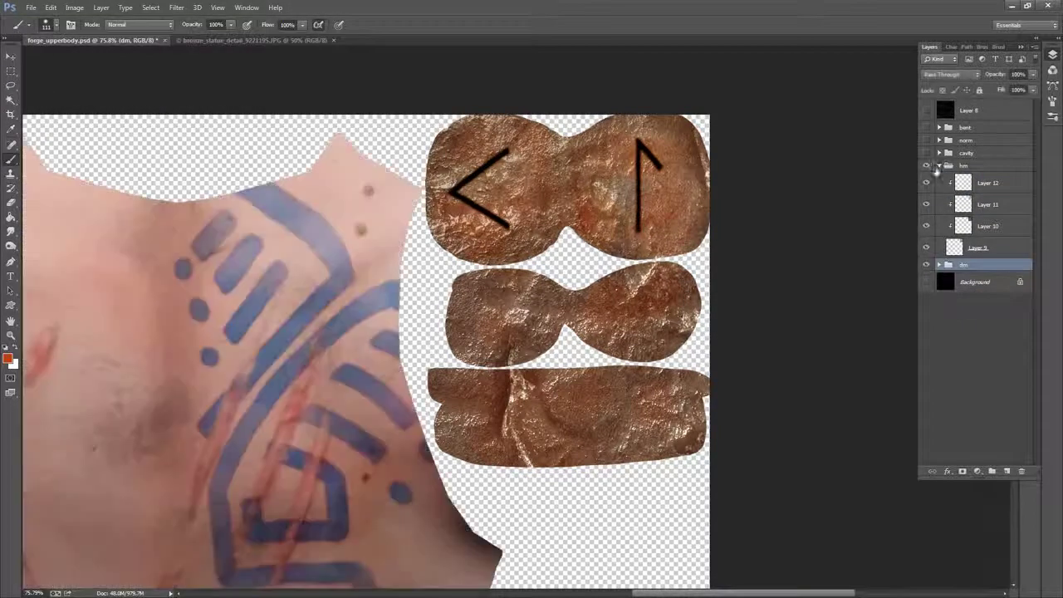
- Move the merged metal layer to the top of the dm group and show the Background layer again
{"action": "left_click", "coordinate": [939, 264]}
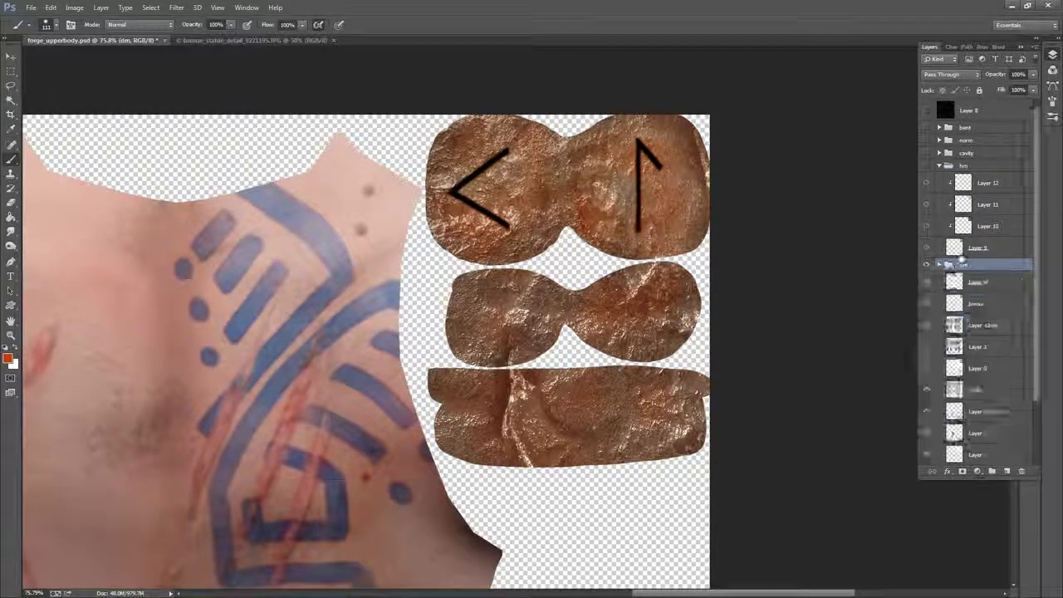
{"action": "left_click", "coordinate": [981, 282]}
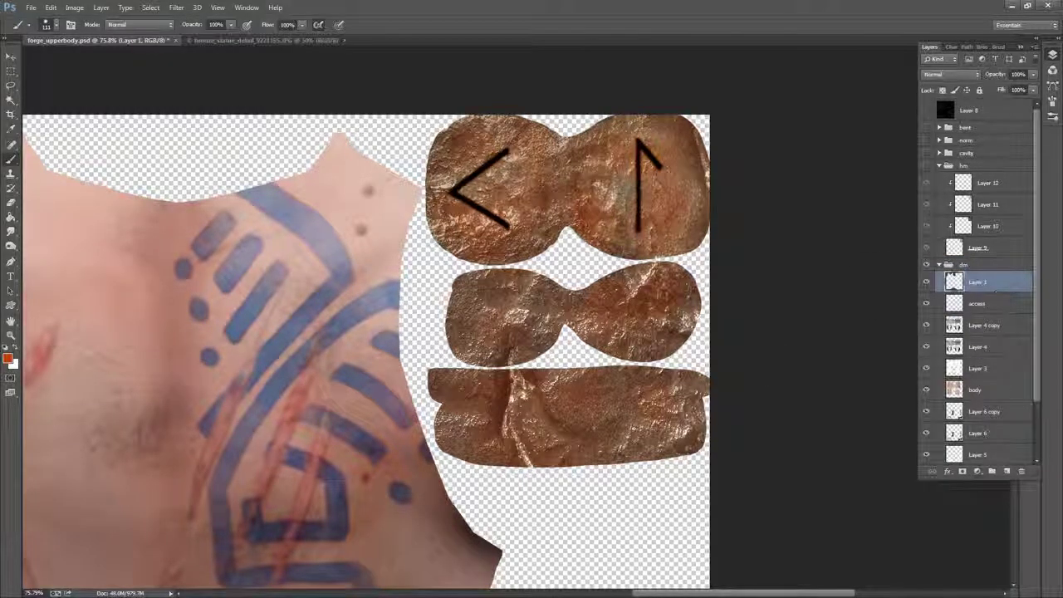
{"action": "scroll", "coordinate": [1035, 433], "scroll_direction": "down", "scroll_amount": 1}
{"action": "scroll", "coordinate": [1034, 433], "scroll_direction": "down", "scroll_amount": 1}
{"action": "left_click_drag", "start_coordinate": [980, 440], "coordinate": [986, 226]}
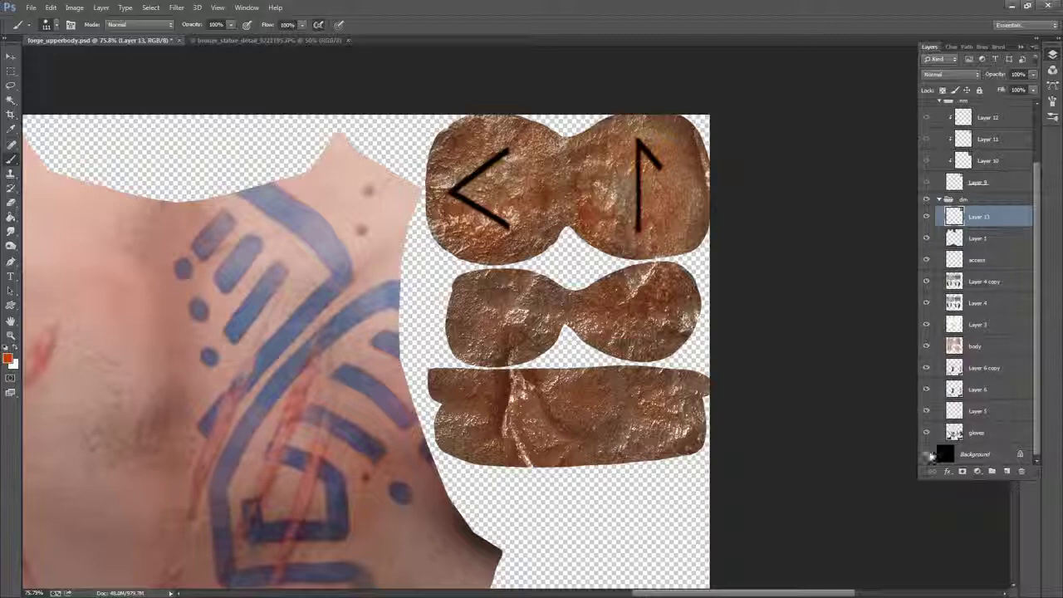
{"action": "left_click", "coordinate": [927, 454]}
{"action": "key", "text": "z"}
{"action": "left_click", "coordinate": [650, 240]}
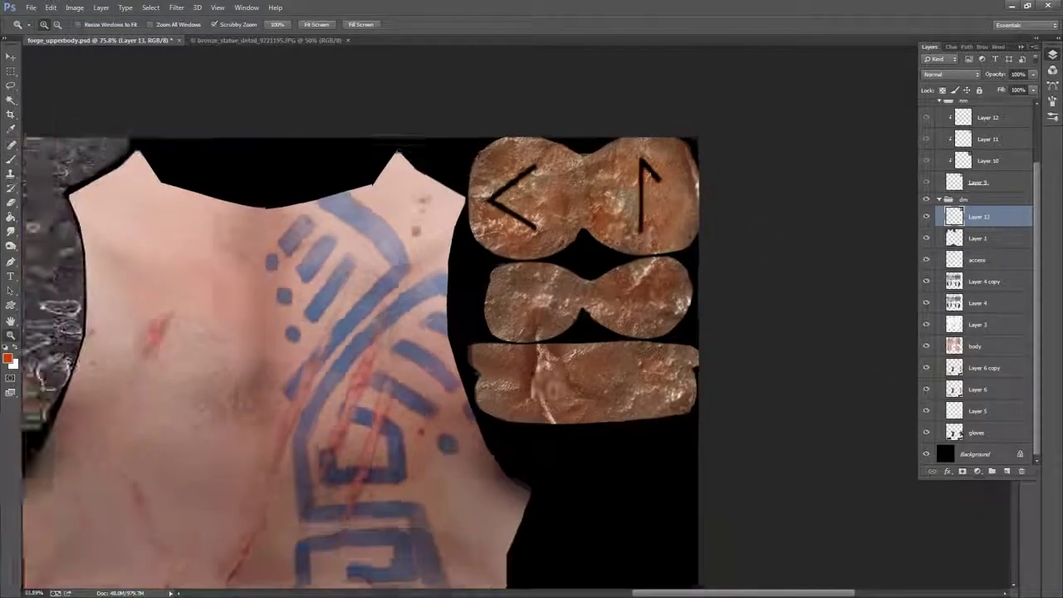
{"action": "mouse_move", "coordinate": [651, 240]}
{"action": "left_mouse_down"}
{"action": "mouse_move", "coordinate": [617, 247]}
{"action": "mouse_move", "coordinate": [643, 209]}
{"action": "mouse_move", "coordinate": [616, 221]}
{"action": "mouse_move", "coordinate": [665, 226]}
{"action": "mouse_move", "coordinate": [645, 230]}
{"action": "mouse_move", "coordinate": [668, 238]}
{"action": "left_mouse_up"}
- Collapse and hide the dm group, and show the hm group
{"action": "left_click_drag", "start_coordinate": [1037, 177], "coordinate": [1030, 116]}
{"action": "left_click", "coordinate": [939, 264]}
{"action": "left_click", "coordinate": [926, 264]}
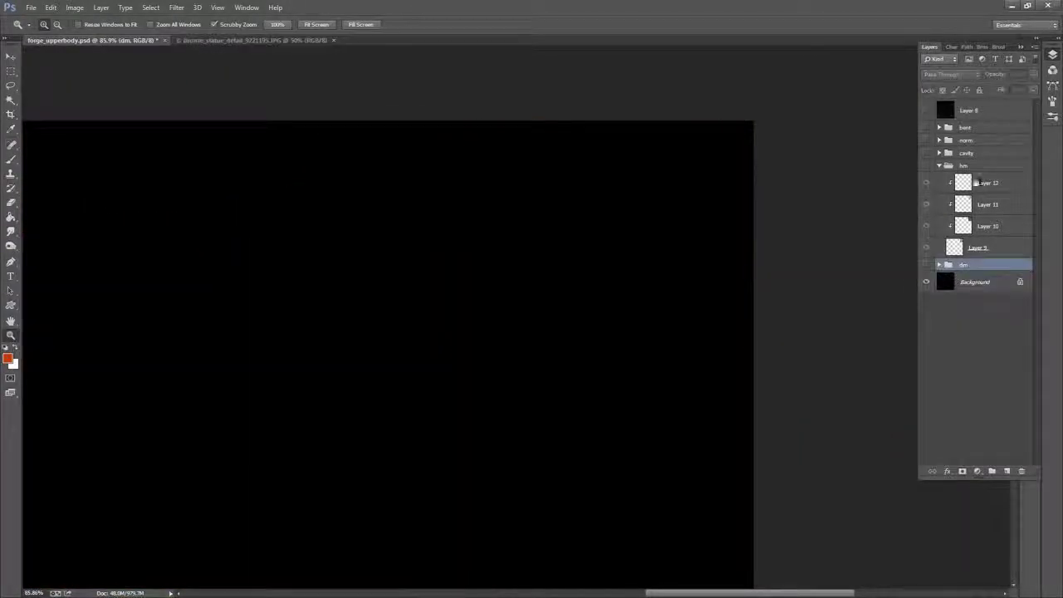
{"action": "left_click", "coordinate": [926, 166]}
- Delete the two Soft Light tint layers, Layer 12 and Layer 11, from the hm group
{"action": "left_click", "coordinate": [1001, 185]}
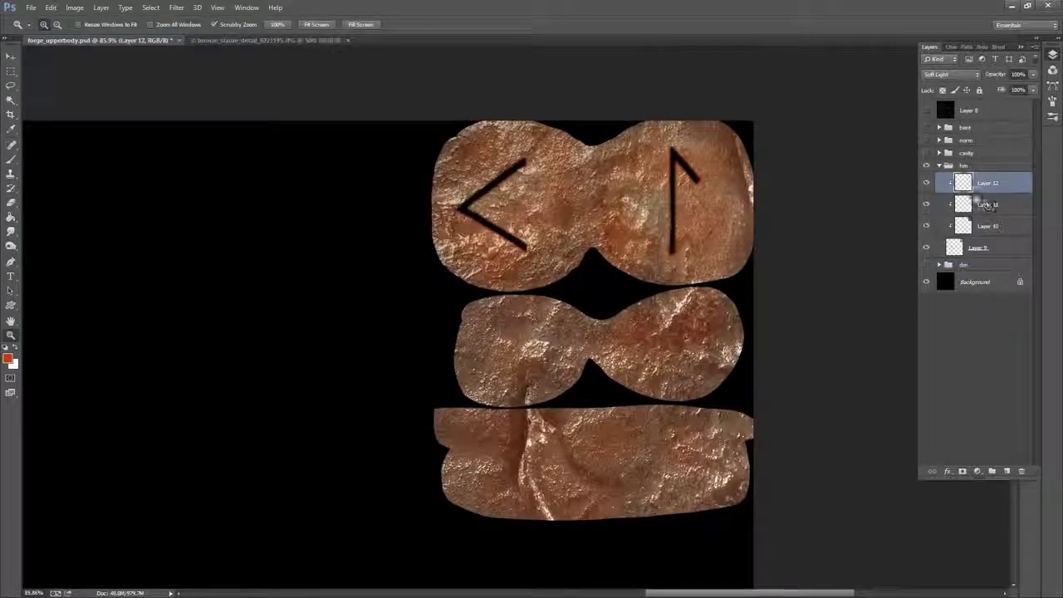
{"action": "left_click_drag", "start_coordinate": [1001, 185], "coordinate": [1021, 471]}
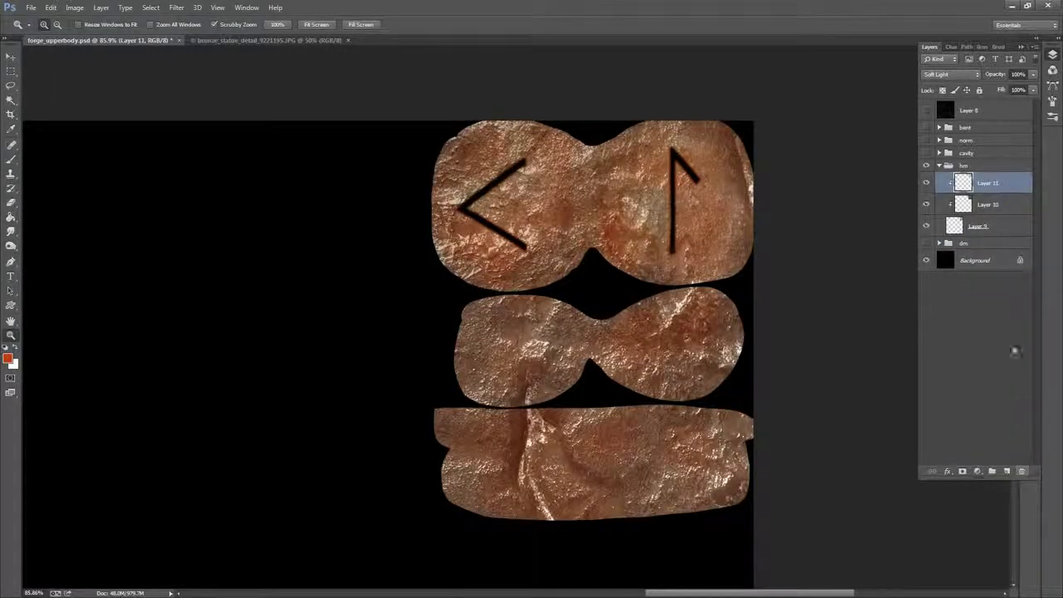
{"action": "left_click_drag", "start_coordinate": [1001, 184], "coordinate": [1022, 471]}
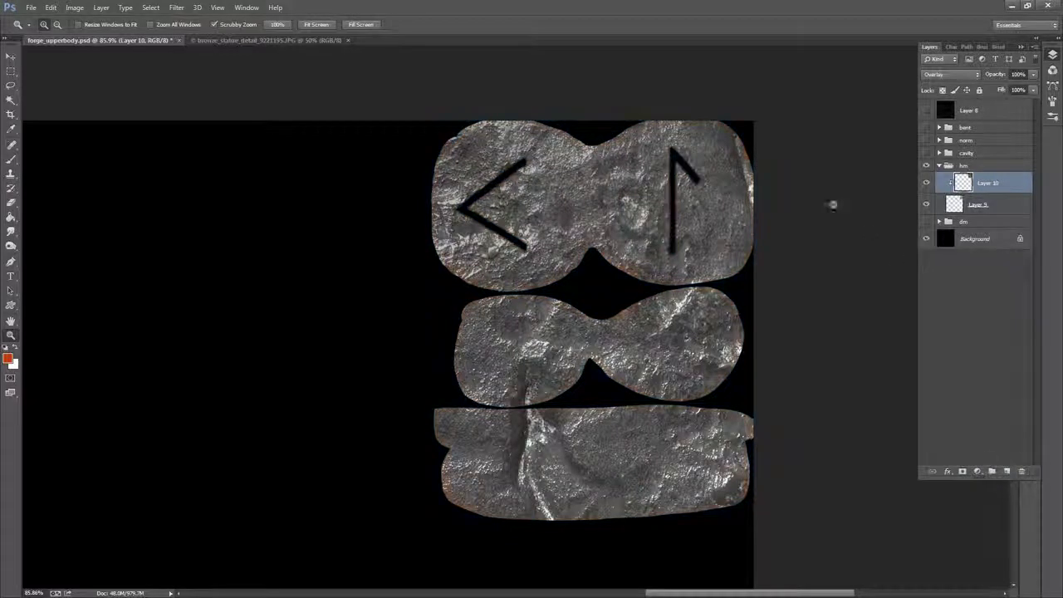
- Show the UV wireframe layer (Layer 8) over the map
{"action": "left_click_drag", "start_coordinate": [728, 237], "coordinate": [697, 230]}
{"action": "left_click_drag", "start_coordinate": [672, 273], "coordinate": [689, 233]}
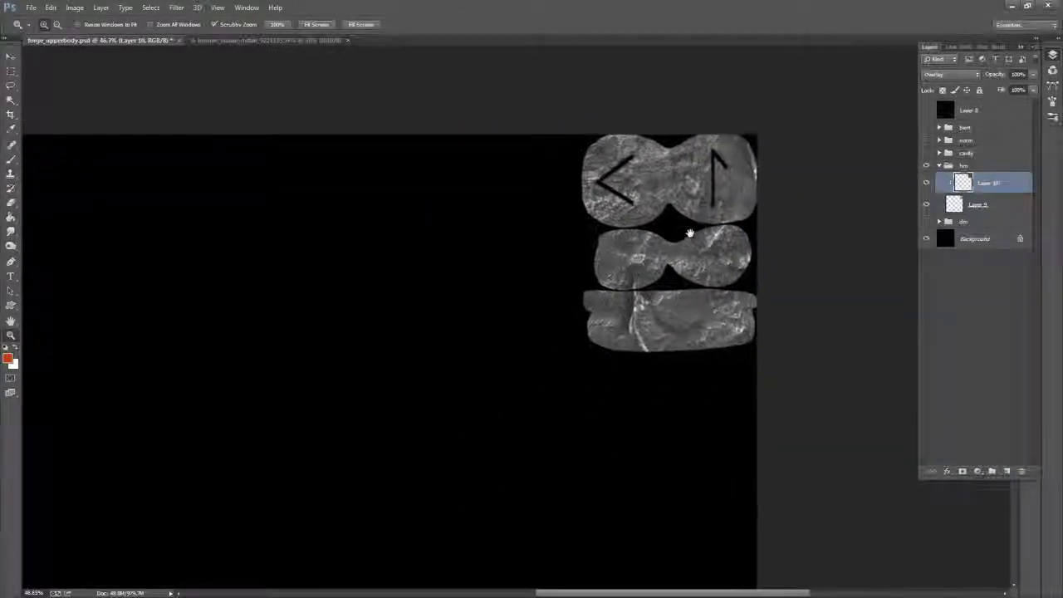
{"action": "left_click_drag", "start_coordinate": [567, 391], "coordinate": [622, 351]}
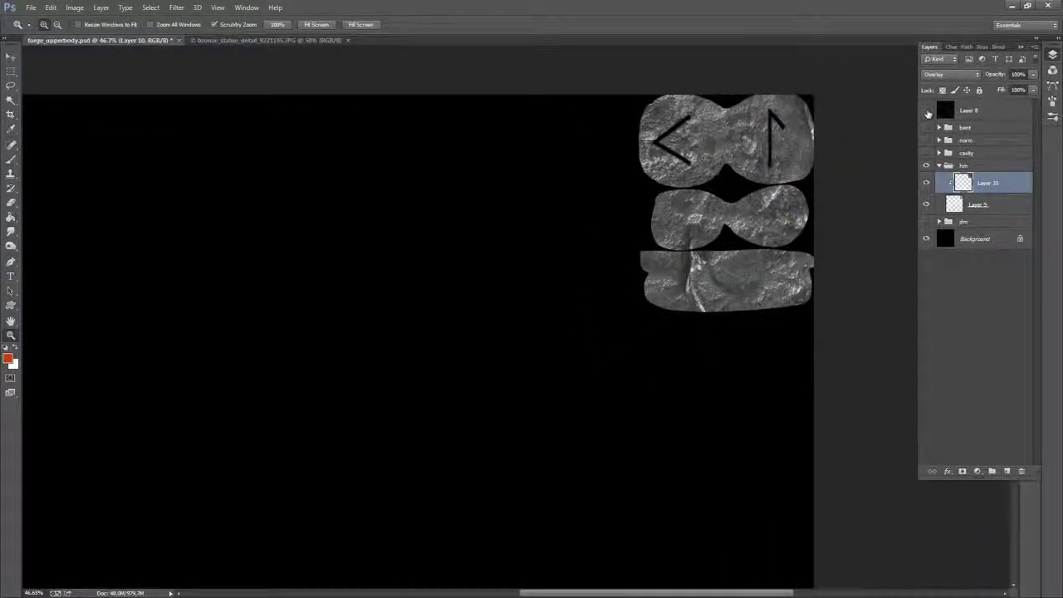
{"action": "left_click", "coordinate": [926, 110]}
{"action": "mouse_move", "coordinate": [502, 457]}
{"action": "left_mouse_down"}
{"action": "mouse_move", "coordinate": [671, 262]}
{"action": "mouse_move", "coordinate": [562, 423]}
{"action": "mouse_move", "coordinate": [684, 308]}
{"action": "mouse_move", "coordinate": [584, 188]}
{"action": "mouse_move", "coordinate": [709, 239]}
{"action": "left_mouse_up"}
{"action": "scroll", "coordinate": [709, 239], "scroll_direction": "up", "scroll_amount": 5}
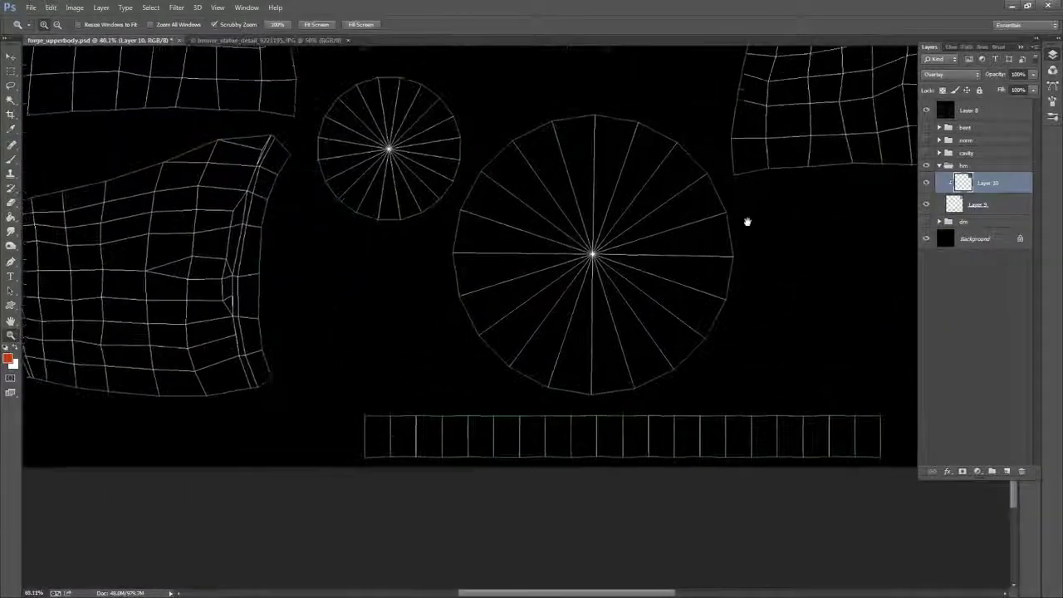
- Lasso loosely around the small circle, the large circle and the long strip of the UV wireframe
{"action": "left_click", "coordinate": [11, 86]}
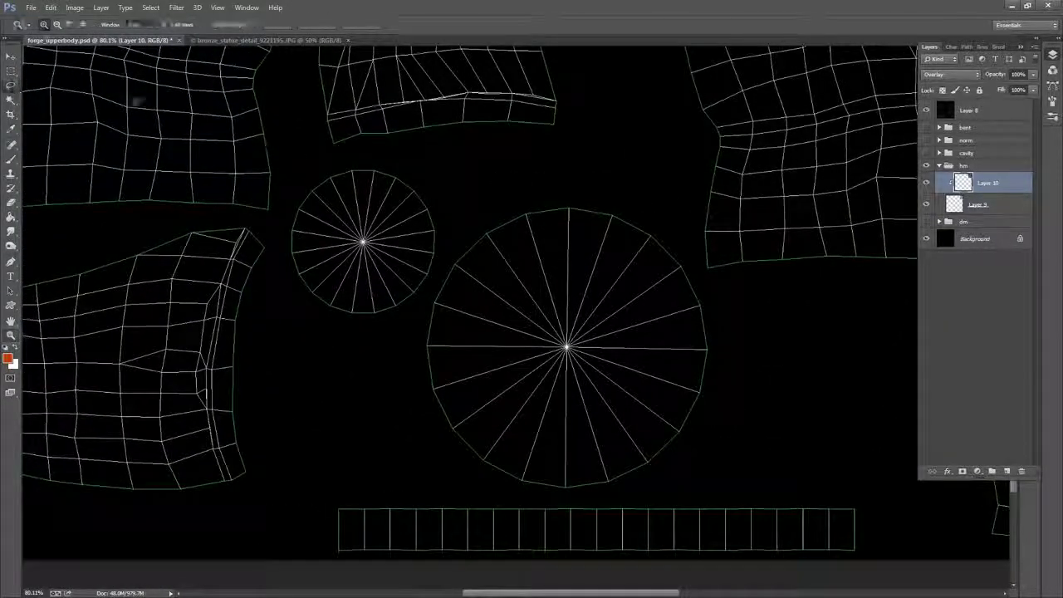
{"action": "mouse_move", "coordinate": [409, 316]}
{"action": "left_mouse_down"}
{"action": "mouse_move", "coordinate": [286, 274]}
{"action": "mouse_move", "coordinate": [341, 164]}
{"action": "mouse_move", "coordinate": [452, 241]}
{"action": "mouse_move", "coordinate": [422, 312]}
{"action": "mouse_move", "coordinate": [449, 240]}
{"action": "mouse_move", "coordinate": [437, 250]}
{"action": "left_mouse_up"}
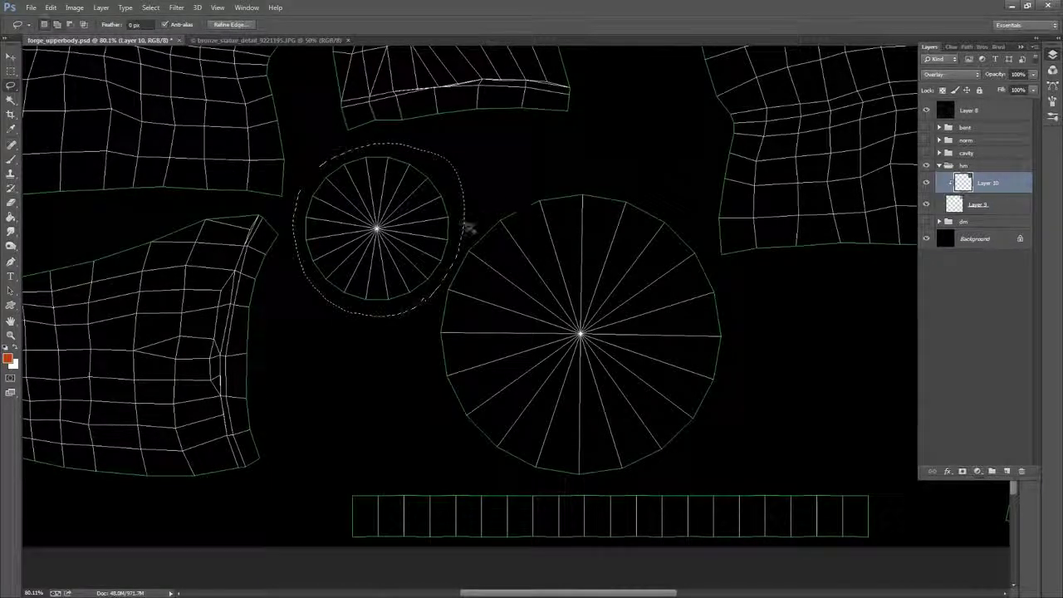
{"action": "mouse_move", "coordinate": [438, 217]}
{"action": "left_mouse_down"}
{"action": "mouse_move", "coordinate": [610, 173]}
{"action": "mouse_move", "coordinate": [708, 251]}
{"action": "mouse_move", "coordinate": [764, 361]}
{"action": "mouse_move", "coordinate": [663, 485]}
{"action": "mouse_move", "coordinate": [469, 453]}
{"action": "mouse_move", "coordinate": [471, 305]}
{"action": "mouse_move", "coordinate": [419, 314]}
{"action": "left_mouse_up"}
{"action": "mouse_move", "coordinate": [329, 536]}
{"action": "left_mouse_down"}
{"action": "mouse_move", "coordinate": [479, 482]}
{"action": "mouse_move", "coordinate": [755, 487]}
{"action": "mouse_move", "coordinate": [900, 495]}
{"action": "mouse_move", "coordinate": [916, 556]}
{"action": "mouse_move", "coordinate": [777, 572]}
{"action": "mouse_move", "coordinate": [385, 570]}
{"action": "mouse_move", "coordinate": [316, 573]}
{"action": "left_mouse_up"}
{"action": "left_click_drag", "start_coordinate": [773, 174], "coordinate": [703, 190]}
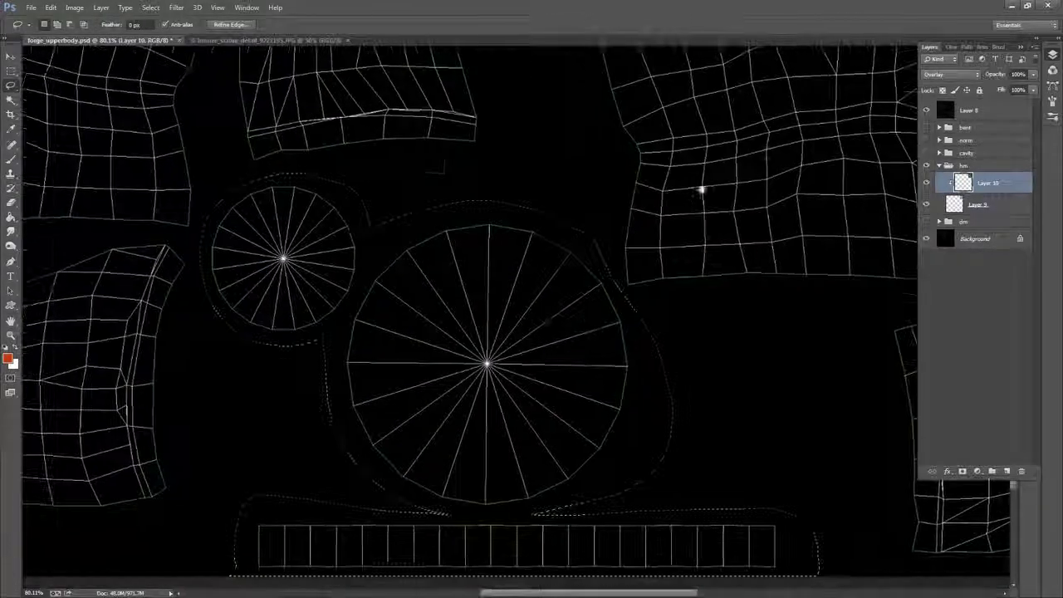
- Add a new unclipped layer above Layer 10 in the hm group
{"action": "left_click", "coordinate": [1002, 212]}
{"action": "left_click", "coordinate": [1001, 189]}
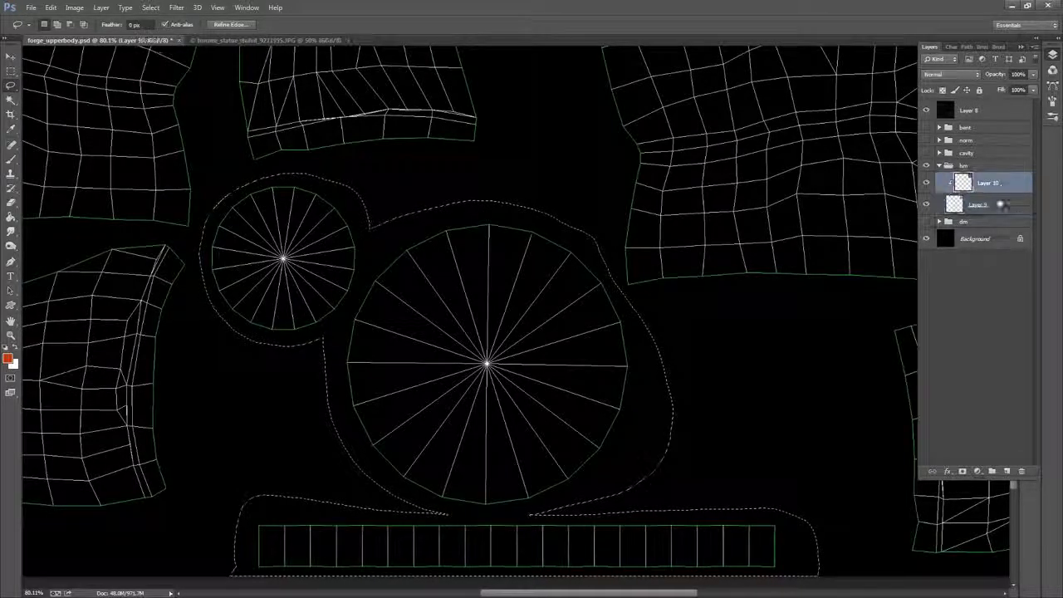
{"action": "left_click", "coordinate": [1007, 471]}
{"action": "left_click_drag", "start_coordinate": [989, 189], "coordinate": [963, 202]}
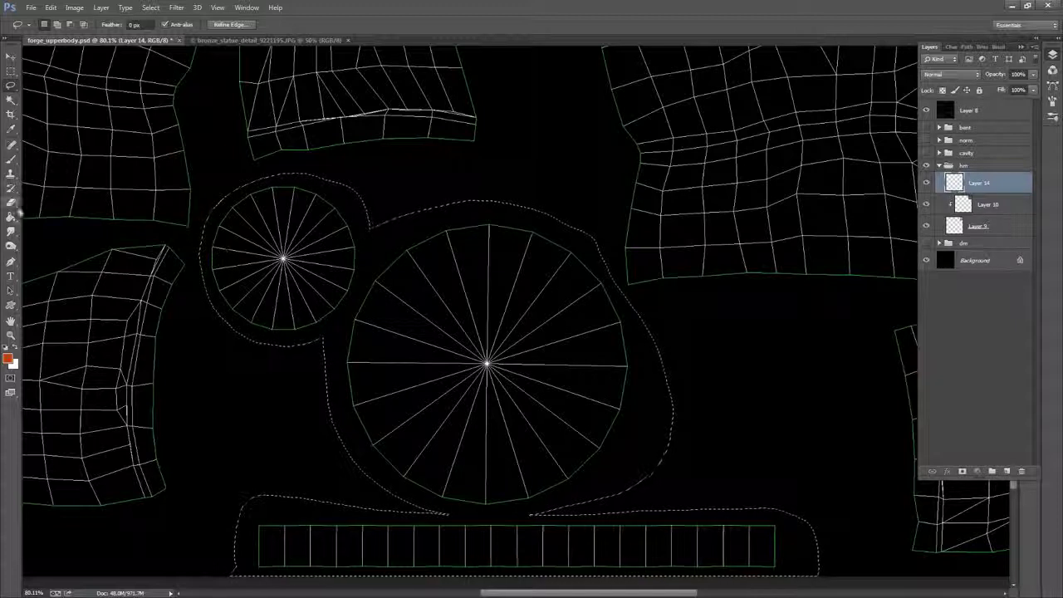
- Set the foreground colour to neutral grey, RGB 128, 128, 128
{"action": "key", "text": "i"}
{"action": "left_click", "coordinate": [8, 359]}
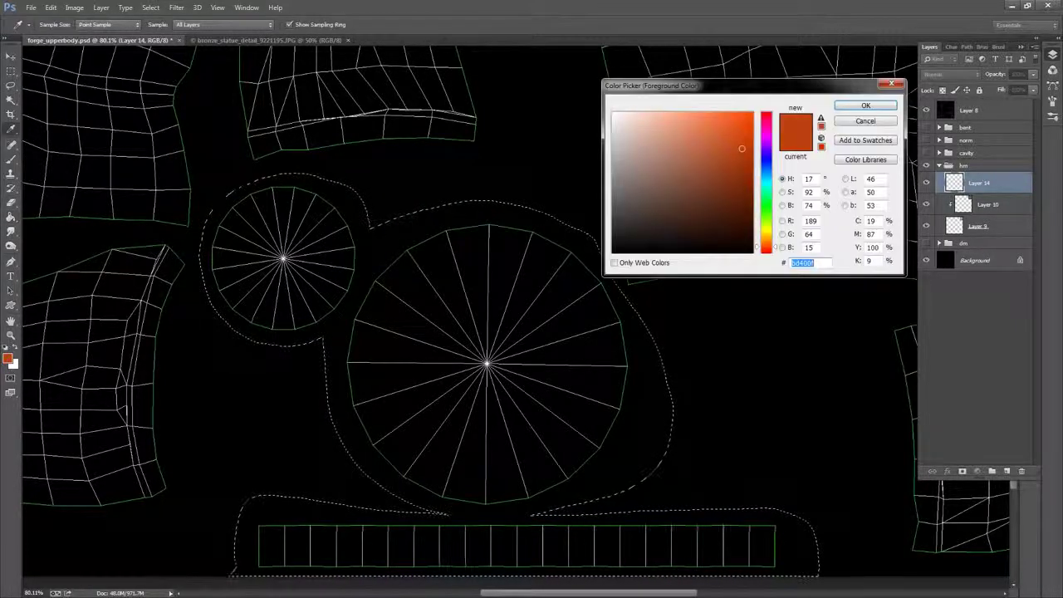
{"action": "type", "text": "128"}
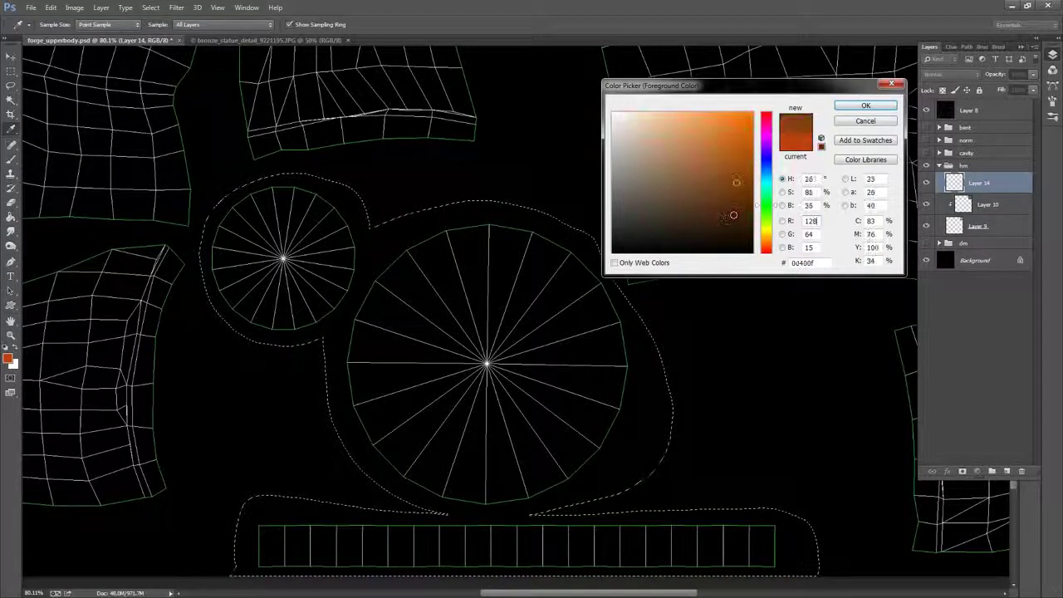
{"action": "key", "text": "Tab"}
{"action": "type", "text": "128"}
{"action": "key", "text": "Tab"}
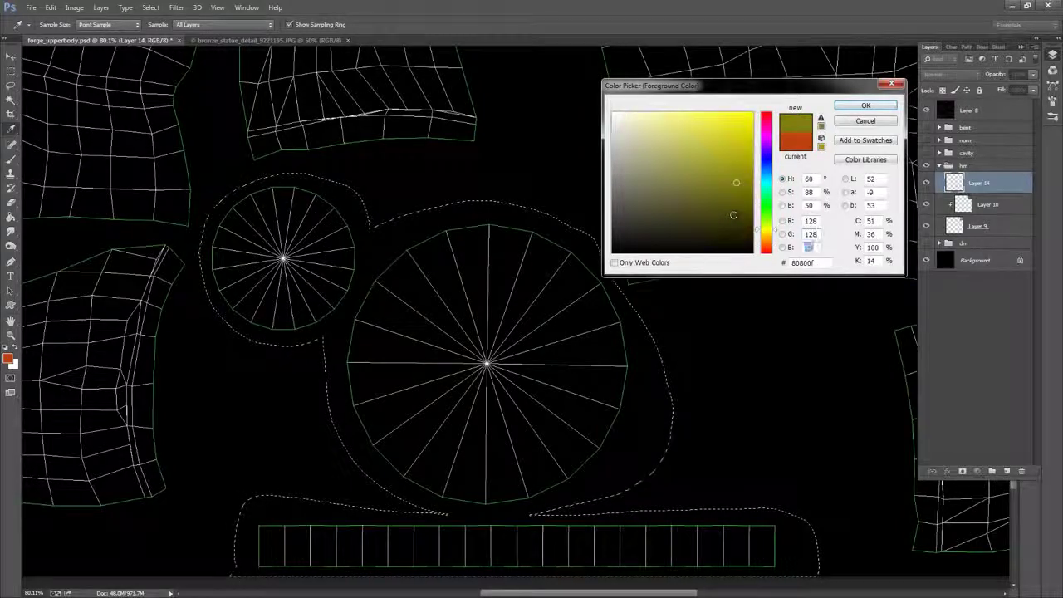
{"action": "type", "text": "128"}
{"action": "left_click", "coordinate": [871, 111]}
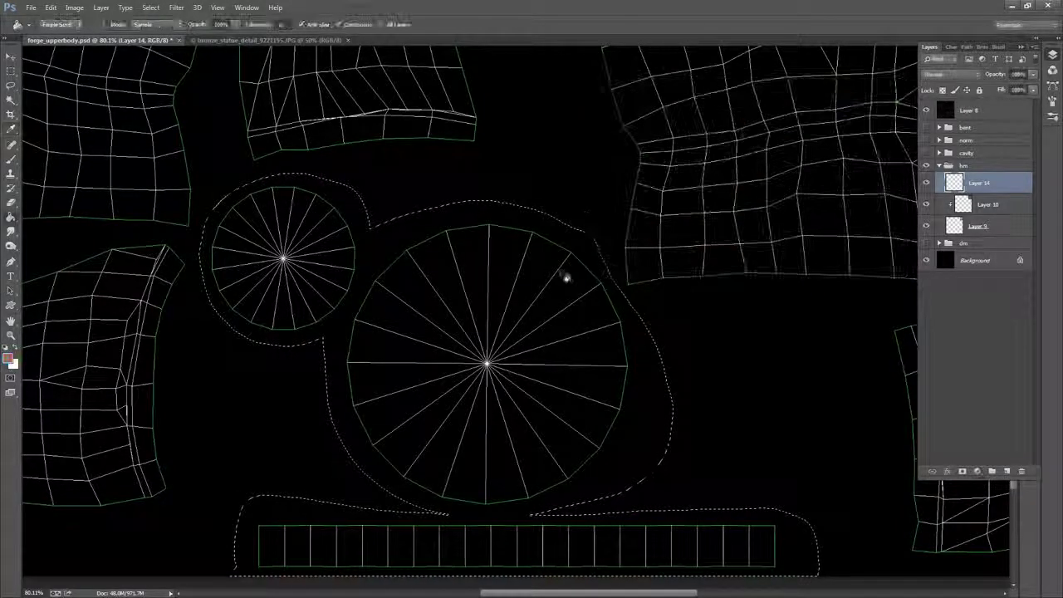
- Fill the lassoed circle and strip areas on Layer 14 with the grey foreground colour and deselect them
{"action": "key", "text": "g"}
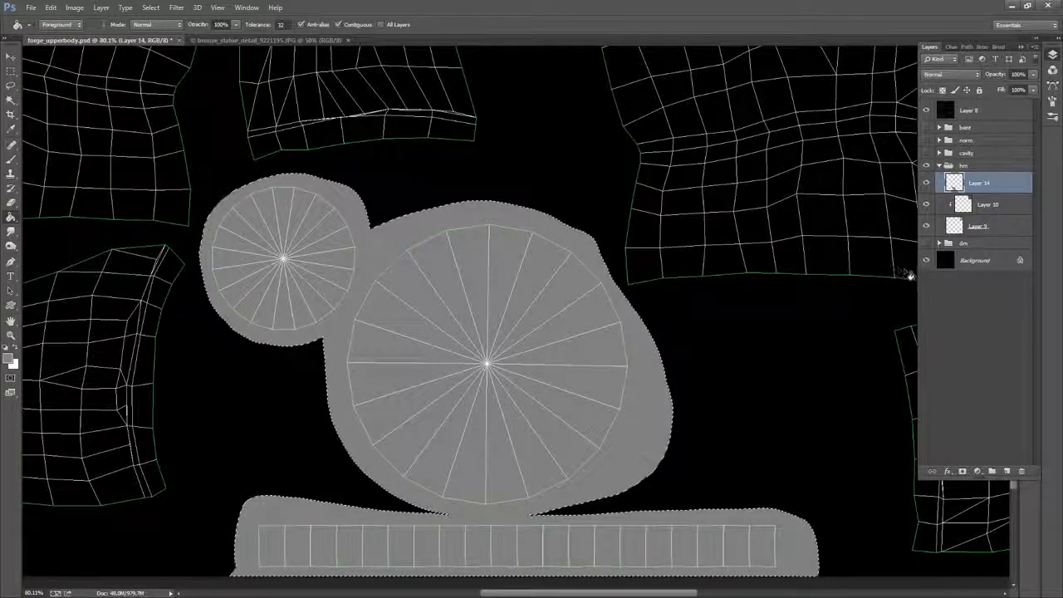
{"action": "left_click", "coordinate": [11, 70]}
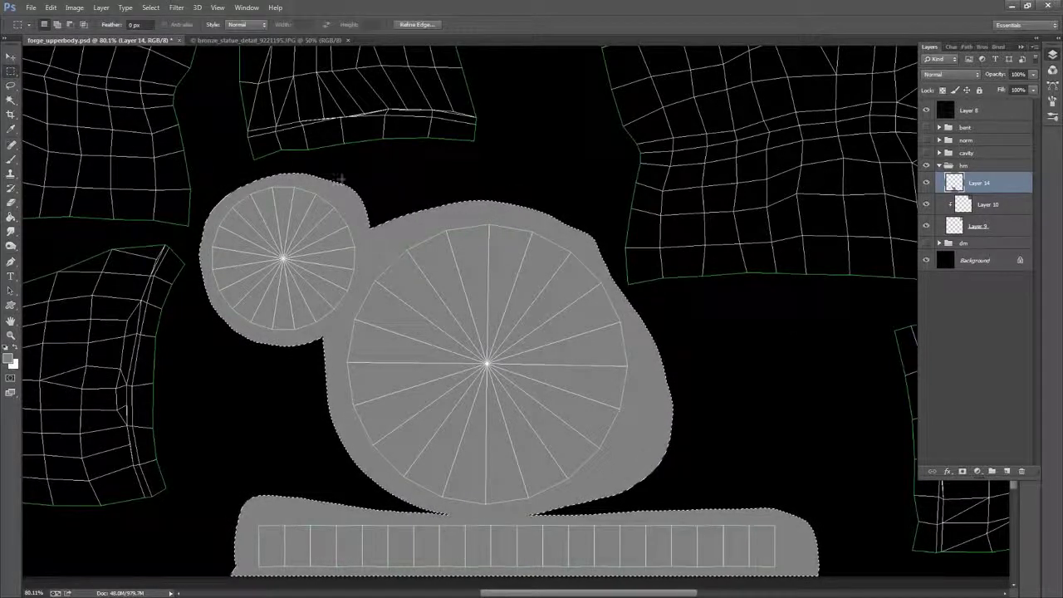
{"action": "right_click", "coordinate": [665, 201]}
{"action": "left_click", "coordinate": [663, 264]}
- Switch to the Elliptical Marquee tool and add a new layer above Layer 14 in the hm group
{"action": "left_click_drag", "start_coordinate": [726, 199], "coordinate": [806, 117]}
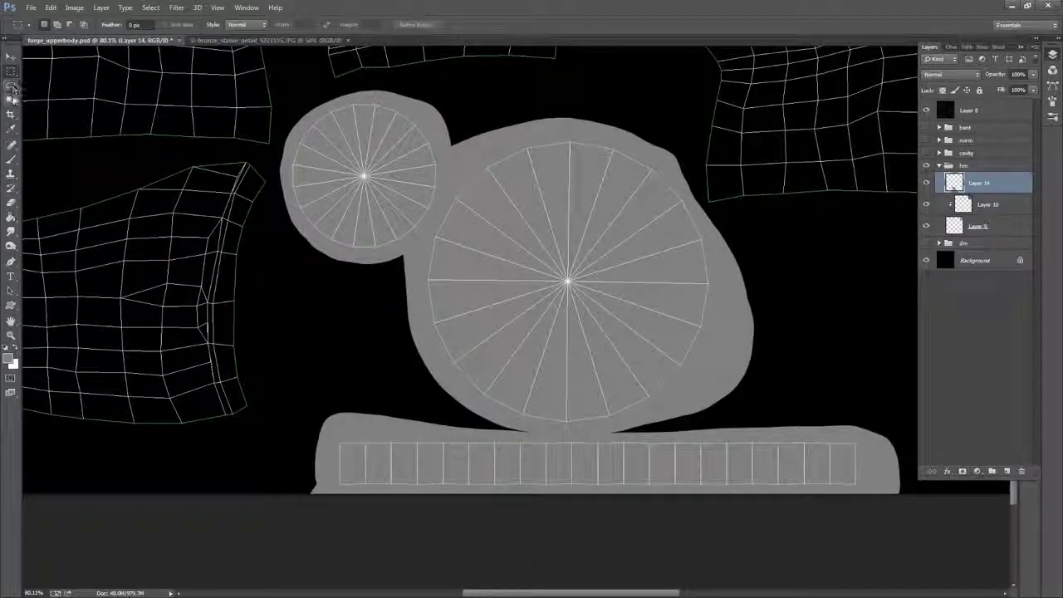
{"action": "left_click_drag", "start_coordinate": [13, 73], "coordinate": [80, 86]}
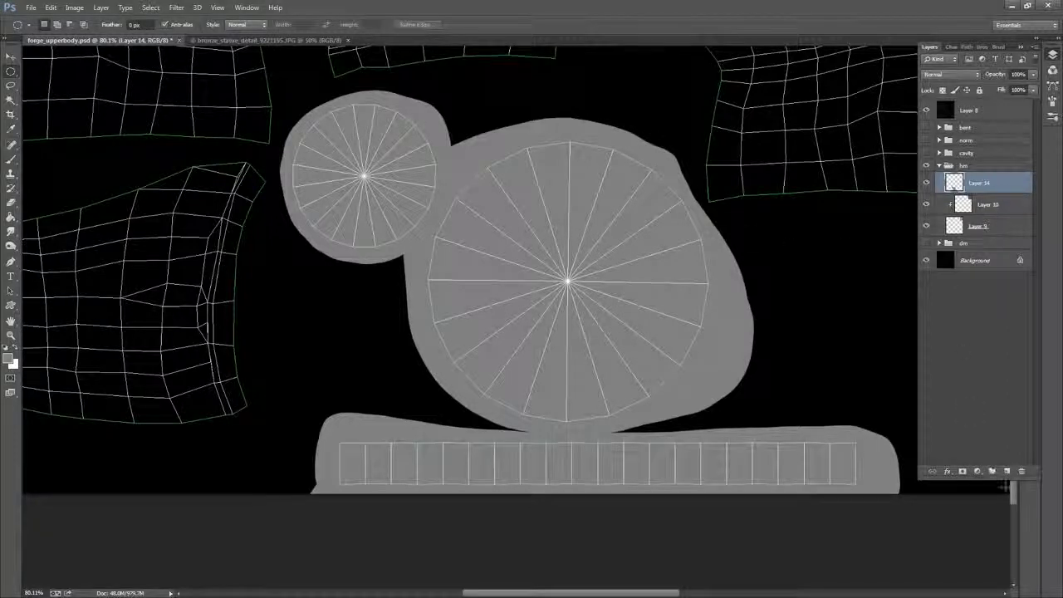
{"action": "left_click", "coordinate": [1006, 471]}
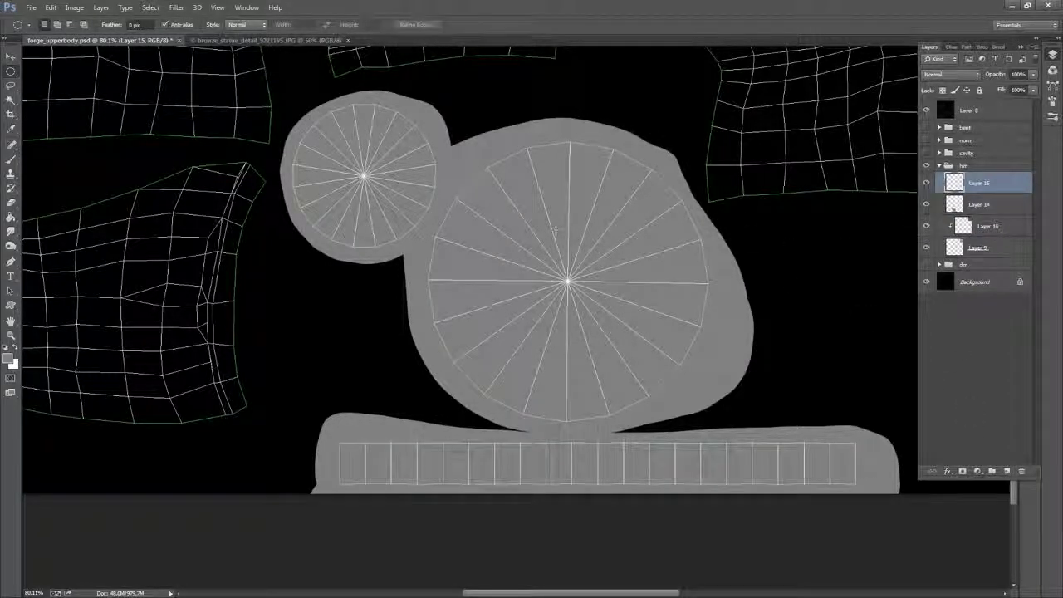
{"action": "left_click_drag", "start_coordinate": [394, 145], "coordinate": [639, 320]}
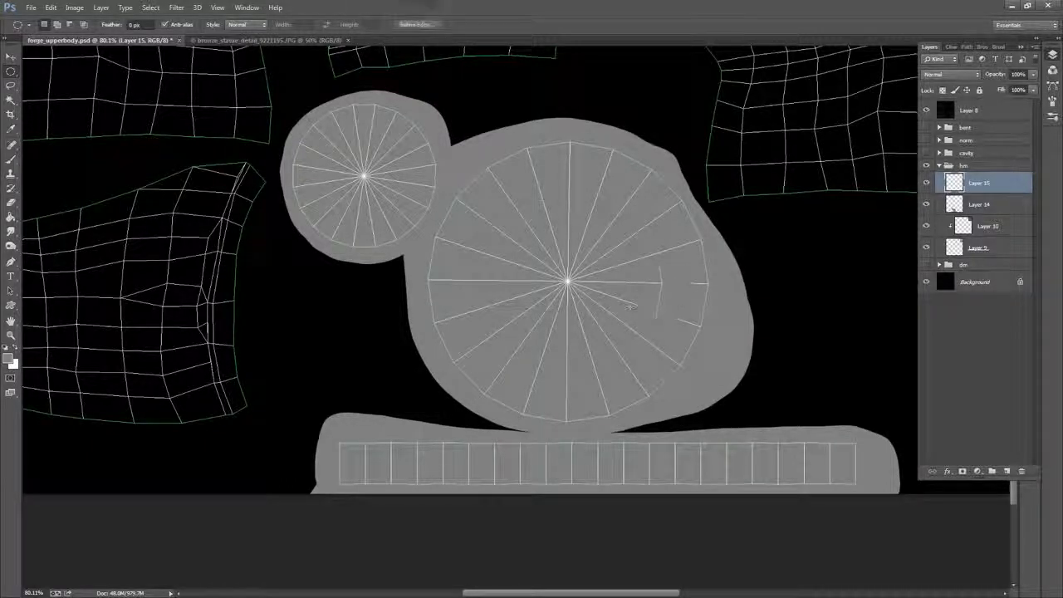
{"action": "key", "text": "ctrl+d"}
{"action": "left_click_drag", "start_coordinate": [494, 188], "coordinate": [625, 322]}
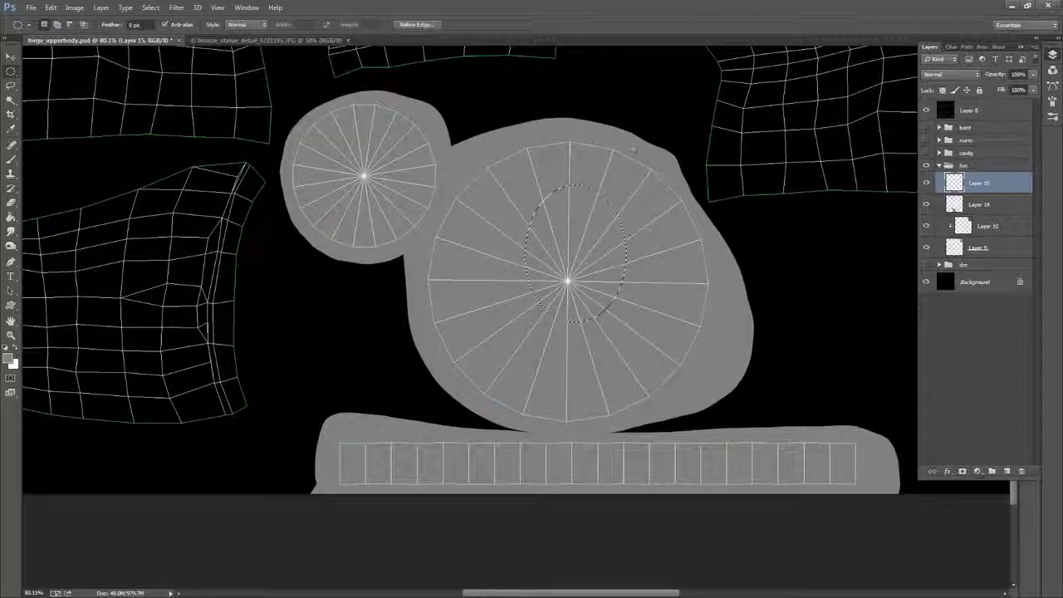
- Make a circular selection slightly smaller than the large UV circle and move it to be concentric with the wireframe centre
{"action": "left_click_drag", "start_coordinate": [537, 199], "coordinate": [719, 412]}
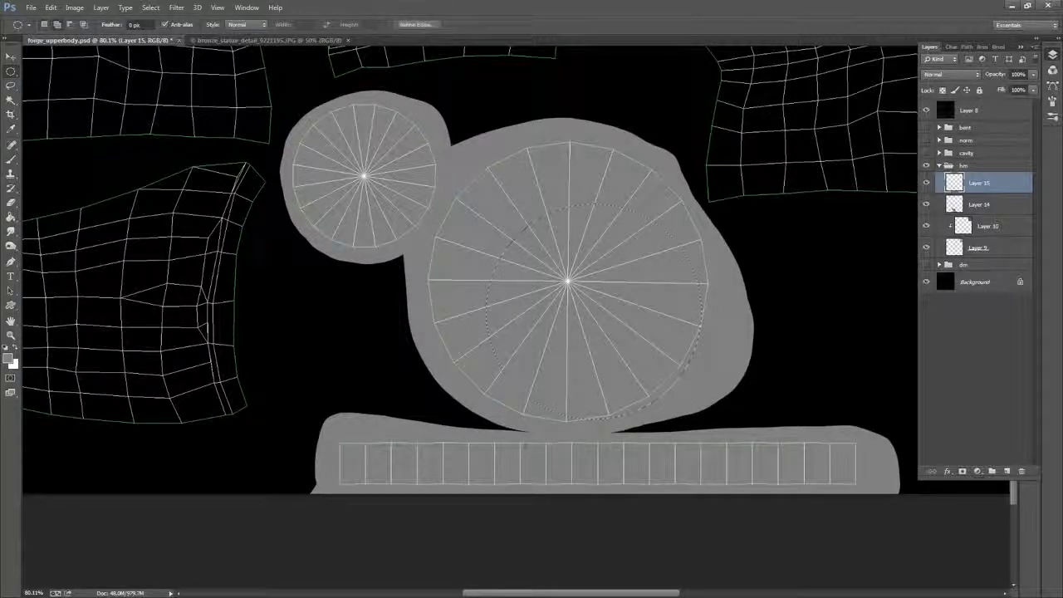
{"action": "right_click", "coordinate": [651, 284]}
{"action": "left_click", "coordinate": [710, 427]}
{"action": "left_click_drag", "start_coordinate": [635, 270], "coordinate": [614, 256]}
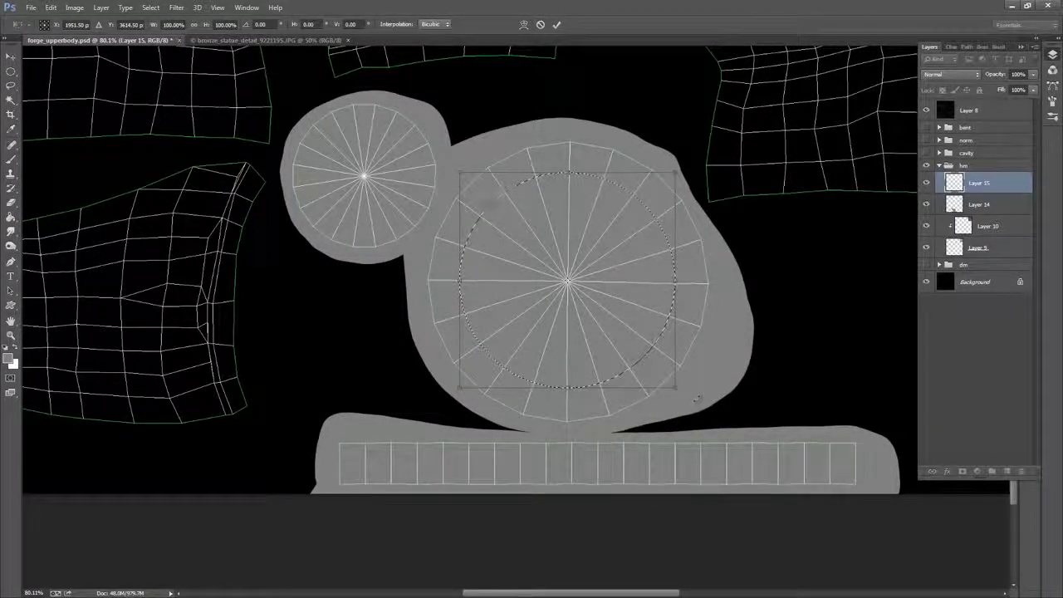
{"action": "left_click", "coordinate": [557, 26]}
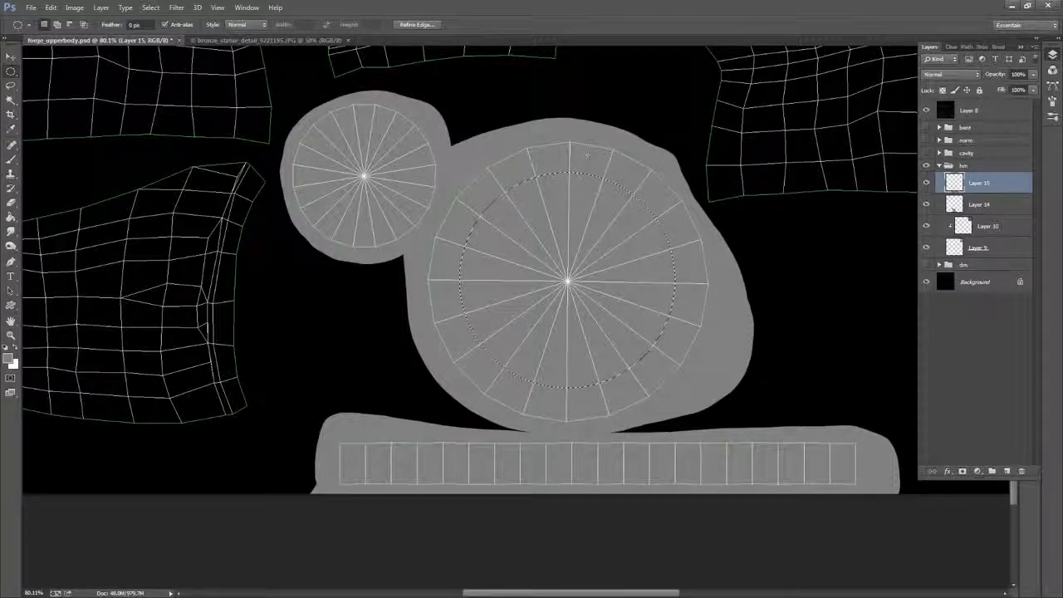
- Fill the circular selection on Layer 15 with the grey foreground colour, hiding Layer 14 temporarily to check the result
{"action": "left_click", "coordinate": [1002, 208]}
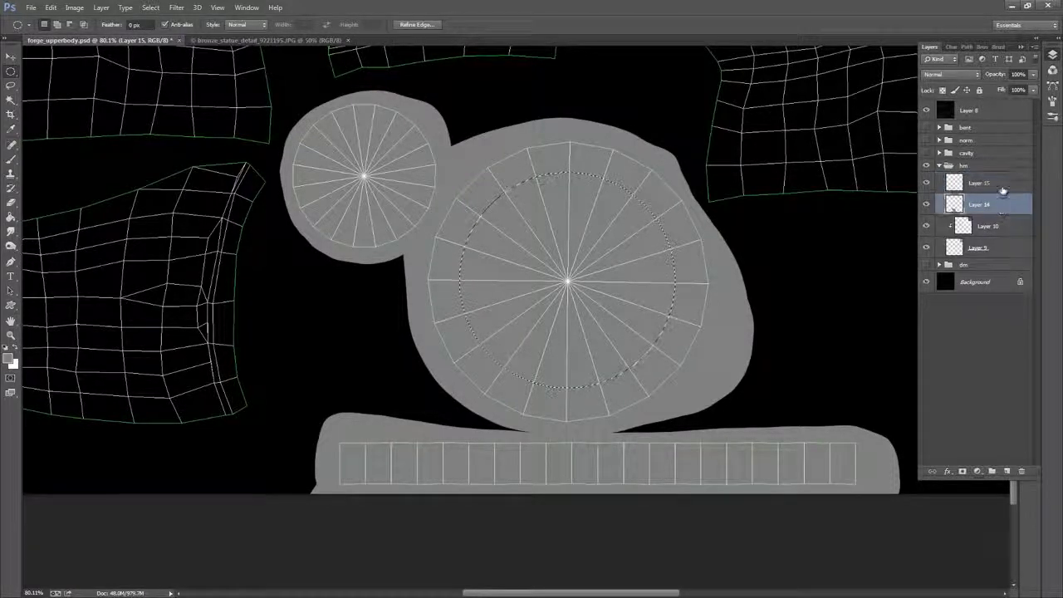
{"action": "left_click", "coordinate": [1003, 191]}
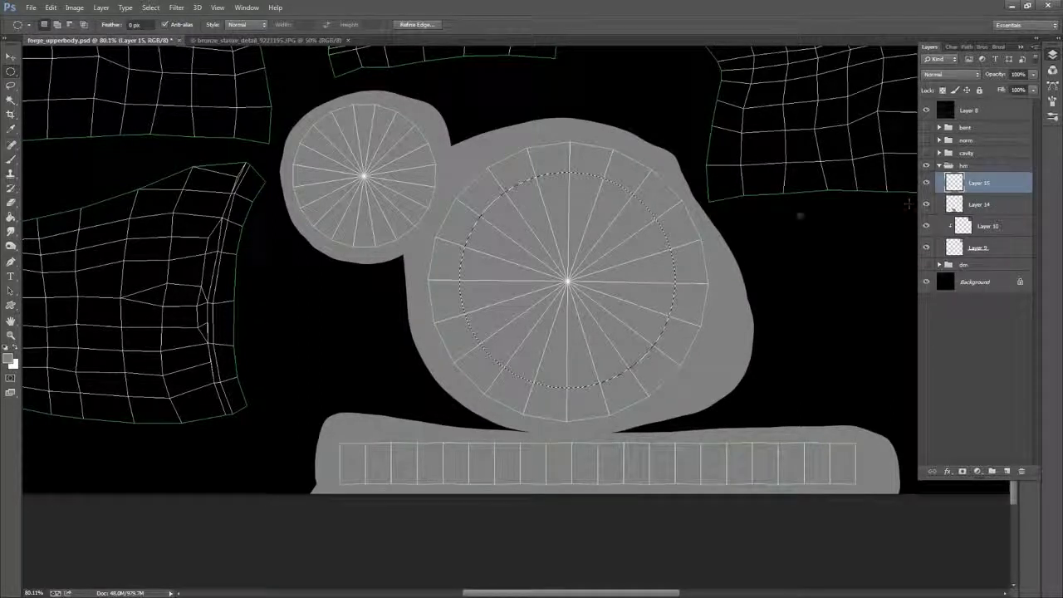
{"action": "left_click", "coordinate": [12, 204]}
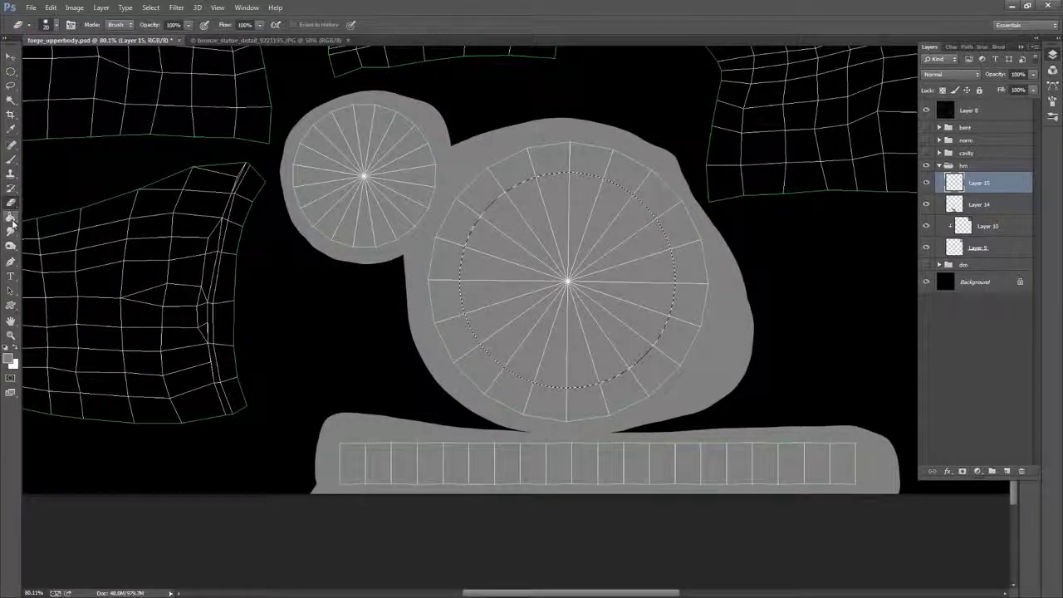
{"action": "left_click", "coordinate": [12, 217]}
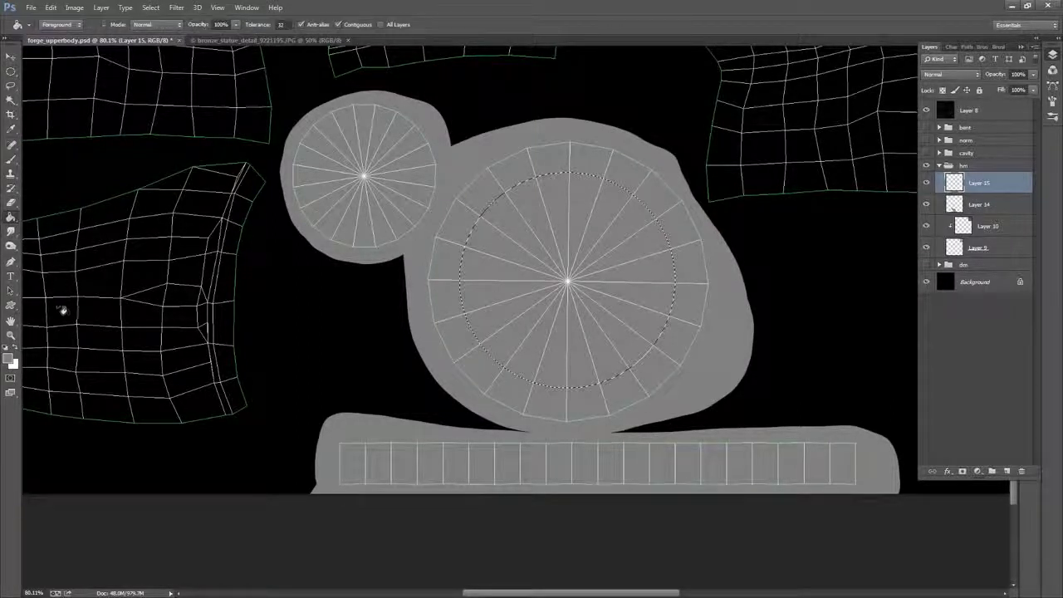
{"action": "left_click", "coordinate": [926, 203]}
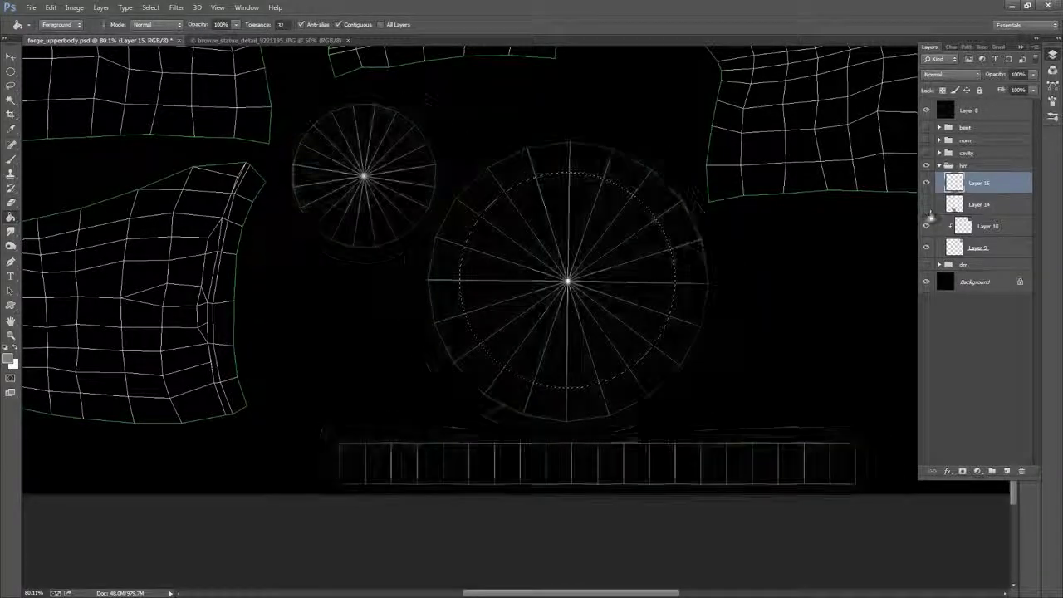
{"action": "left_click", "coordinate": [926, 203]}
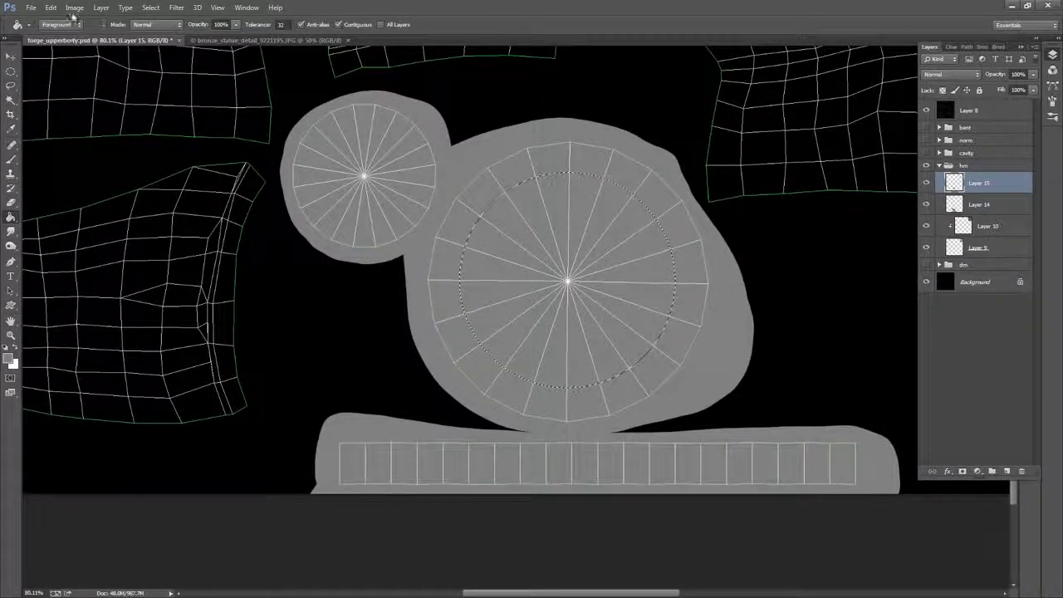
- Darken the filled circle on Layer 15 with Brightness/Contrast, using a brightness of about -35 and contrast 0
{"action": "left_click", "coordinate": [74, 8]}
{"action": "mouse_move", "coordinate": [116, 39]}
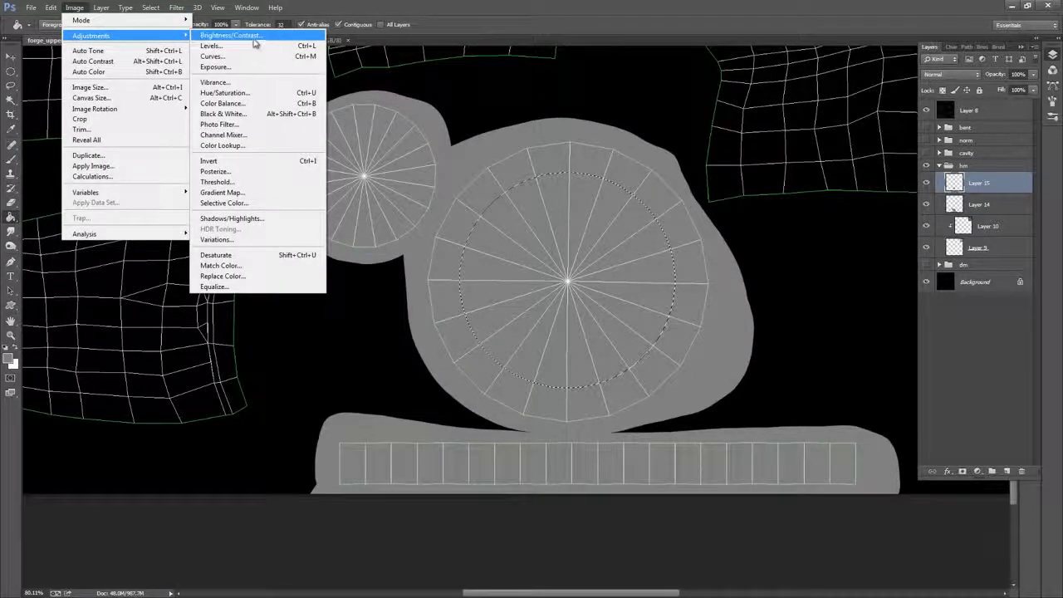
{"action": "left_click", "coordinate": [237, 37]}
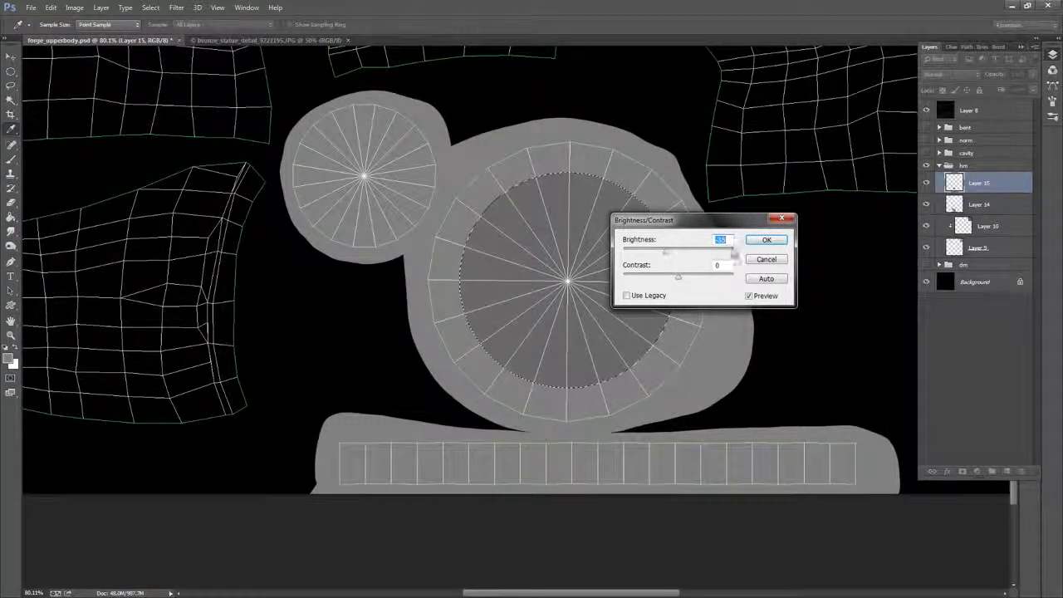
{"action": "left_click", "coordinate": [767, 240]}
{"action": "key", "text": "g"}
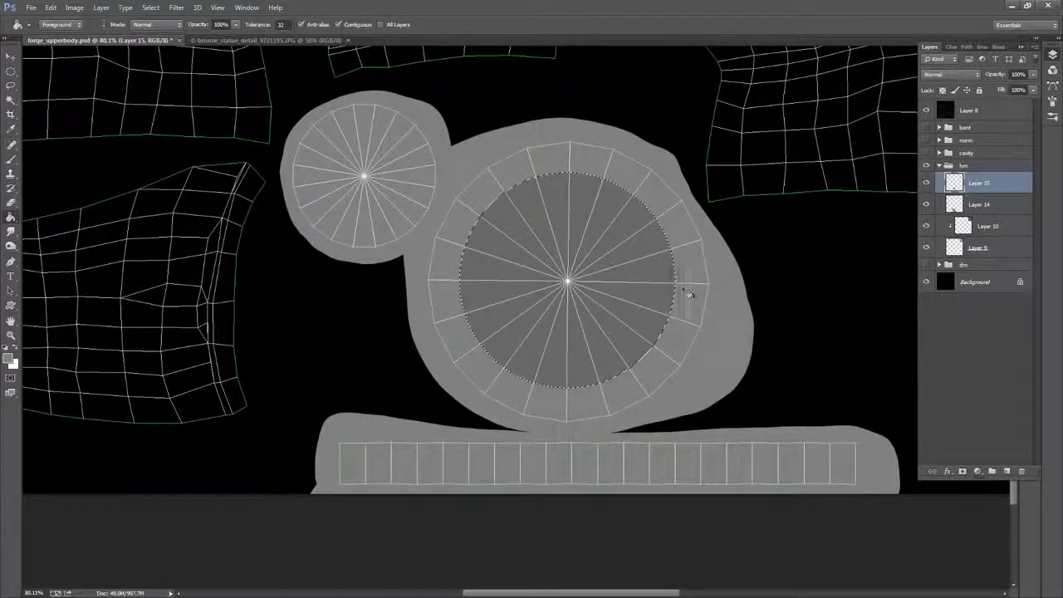
{"action": "right_click", "coordinate": [689, 294], "text": "shift"}
{"action": "left_click", "coordinate": [872, 26]}
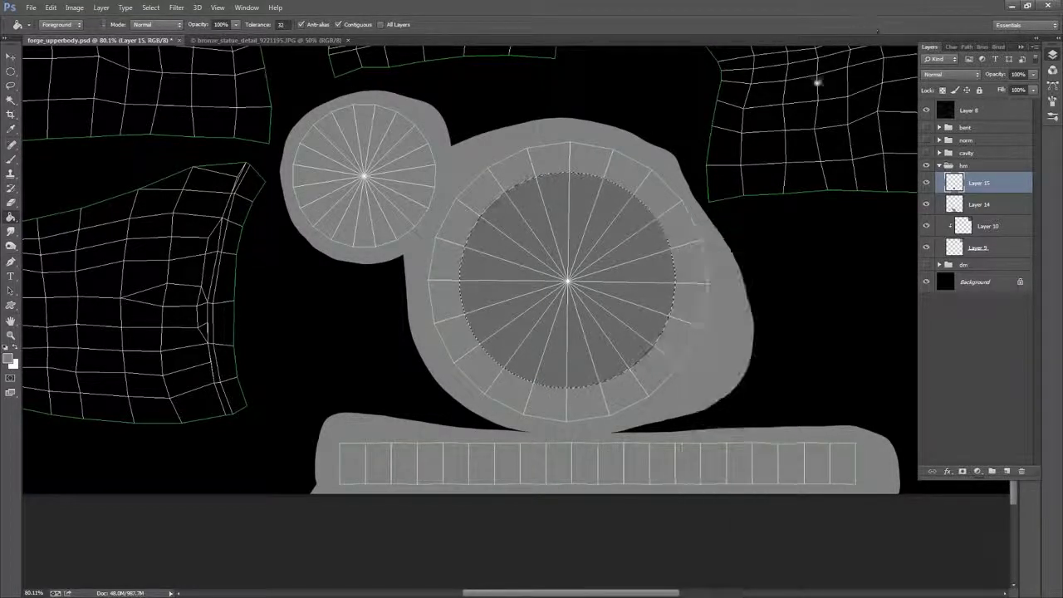
{"action": "right_click", "coordinate": [647, 268], "text": "shift"}
{"action": "key", "text": "Escape"}
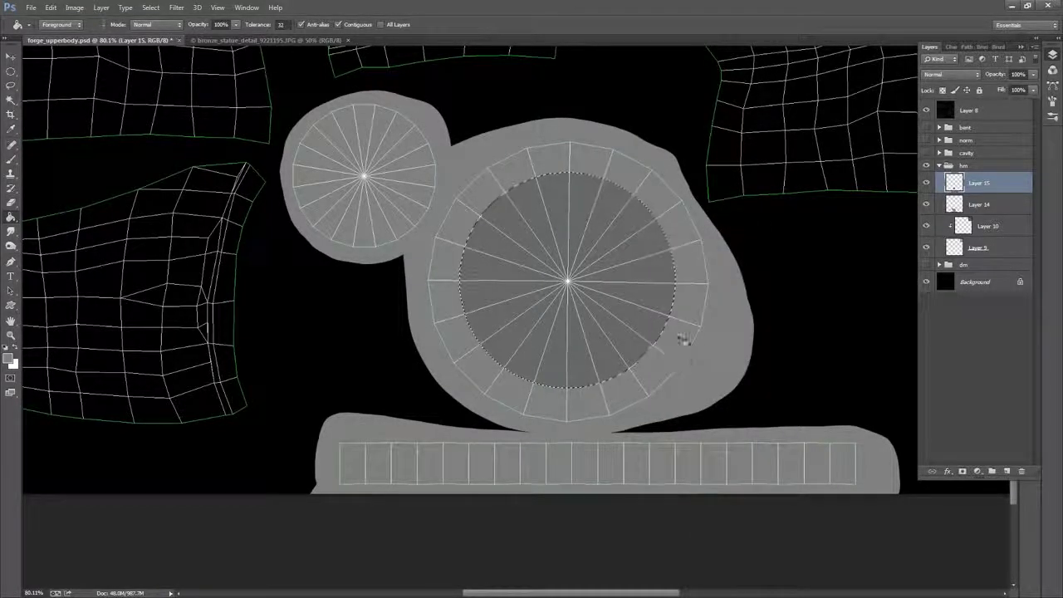
{"action": "right_click", "coordinate": [689, 340], "text": "shift"}
{"action": "left_click", "coordinate": [855, 21]}
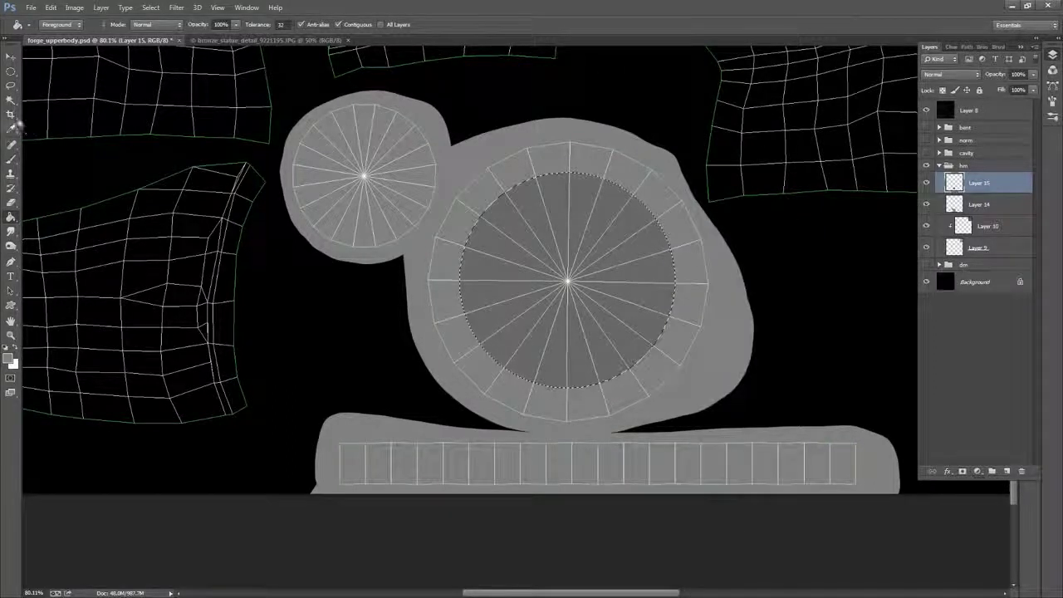
- Switch to the Lasso tool and deselect the circular area
{"action": "left_click", "coordinate": [11, 86]}
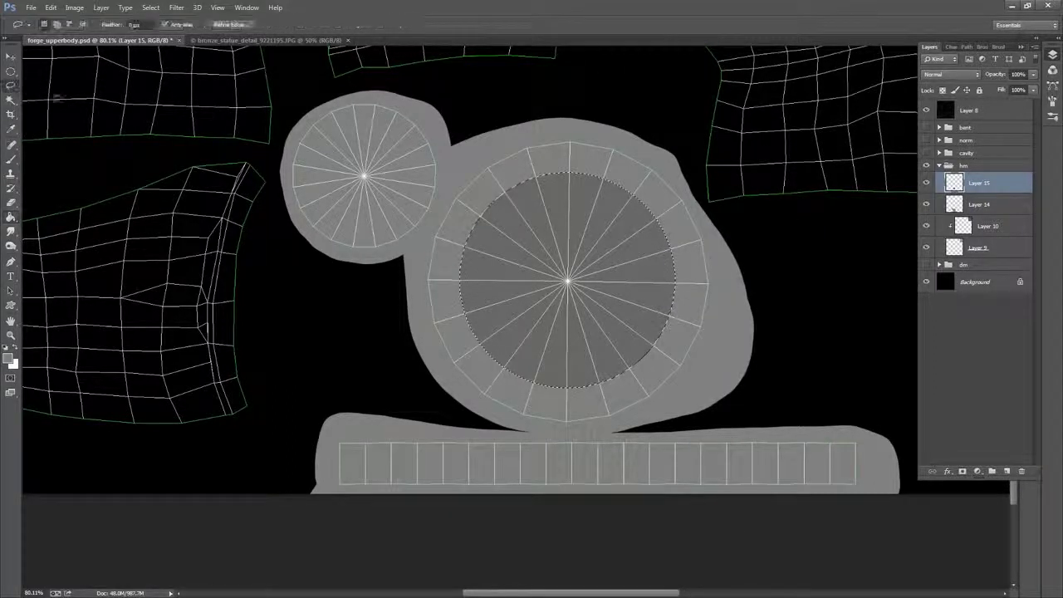
{"action": "right_click", "coordinate": [641, 286]}
{"action": "left_click", "coordinate": [679, 293]}
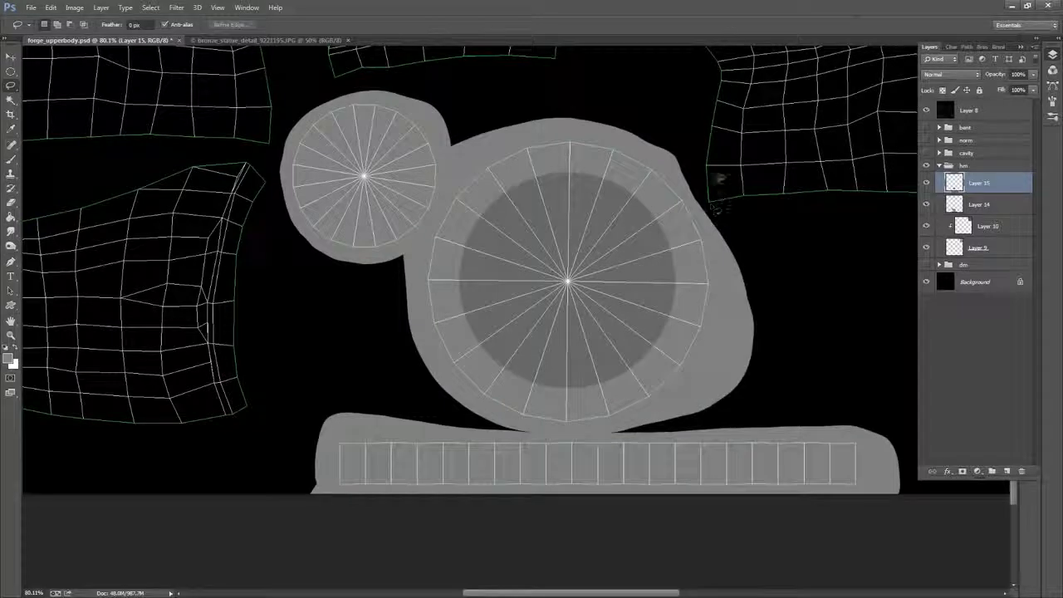
- Add an Inner Glow layer style to Layer 15 with its blend mode set to Normal
{"action": "double_click", "coordinate": [1011, 190]}
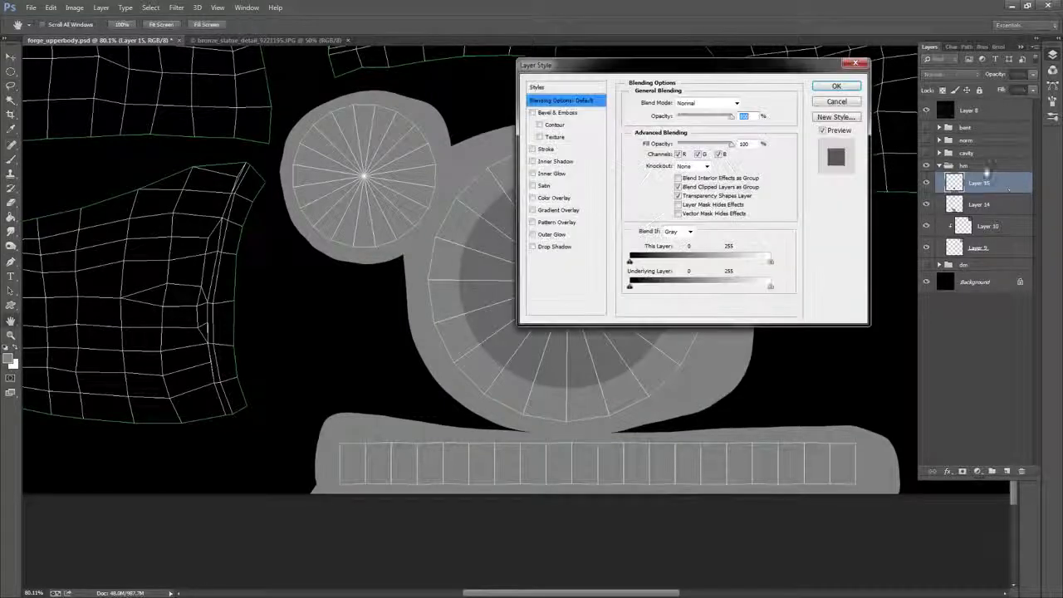
{"action": "left_click_drag", "start_coordinate": [699, 62], "coordinate": [855, 73]}
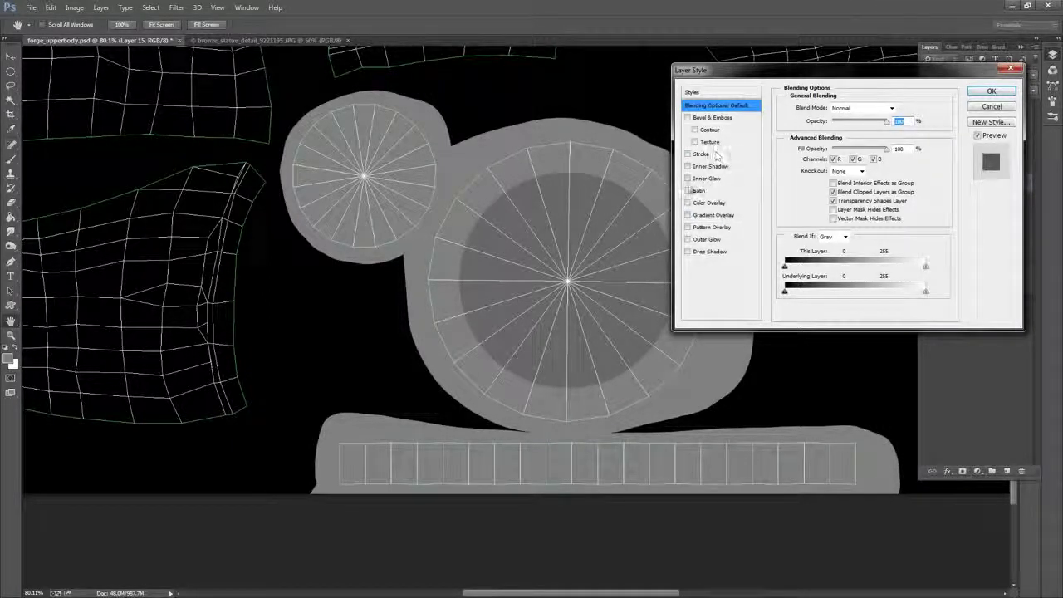
{"action": "left_click", "coordinate": [688, 178]}
{"action": "left_click", "coordinate": [733, 178]}
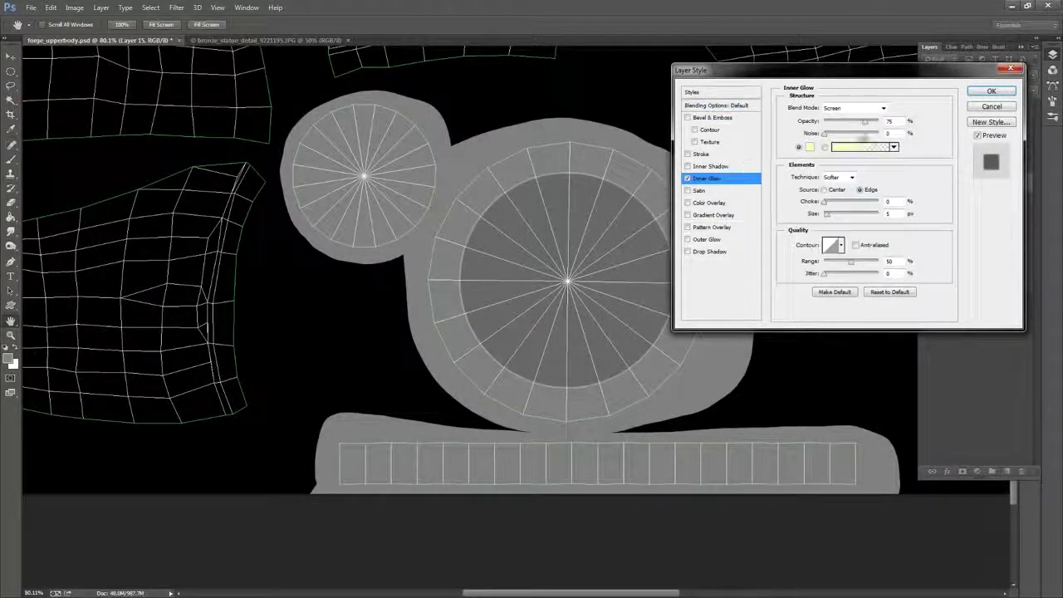
{"action": "left_click", "coordinate": [883, 108]}
{"action": "left_click", "coordinate": [849, 125]}
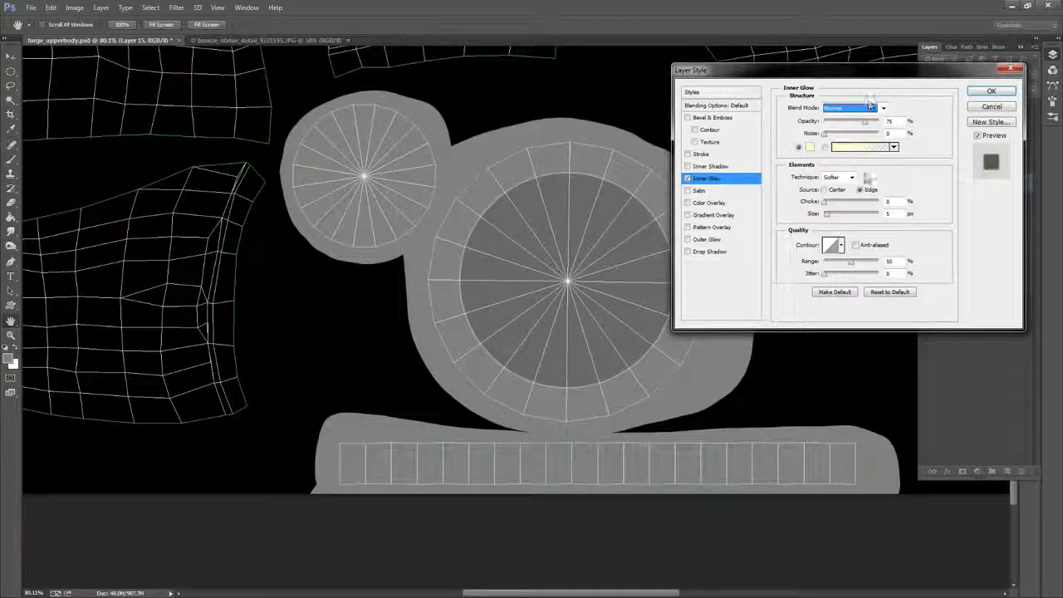
- Set the inner glow colour to dark grey, RGB 84, 84, 84, and increase the glow size so it spreads inward
{"action": "left_click", "coordinate": [810, 147]}
{"action": "left_click", "coordinate": [612, 206]}
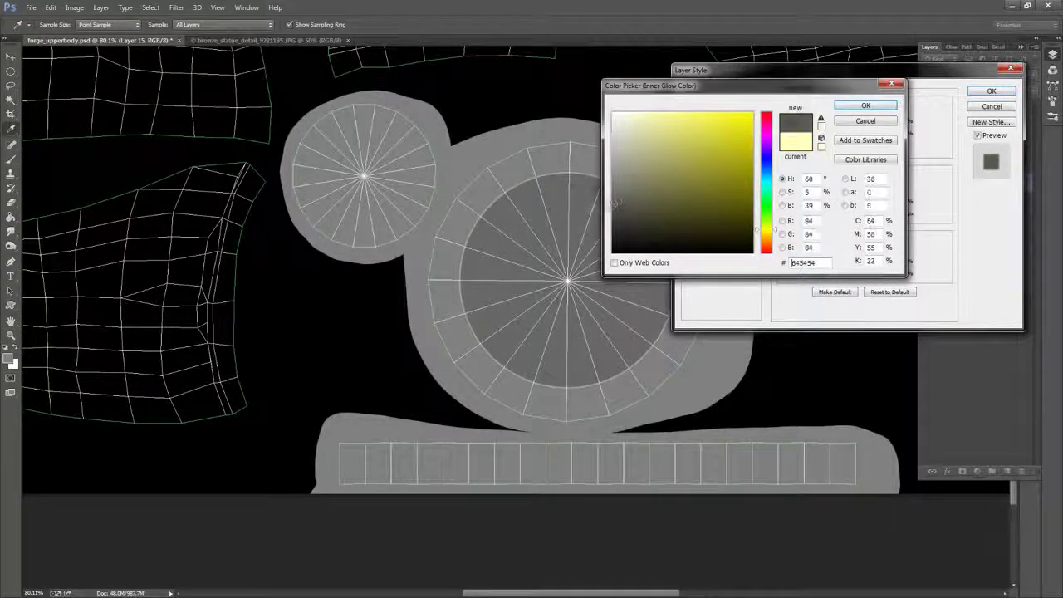
{"action": "left_click", "coordinate": [856, 107]}
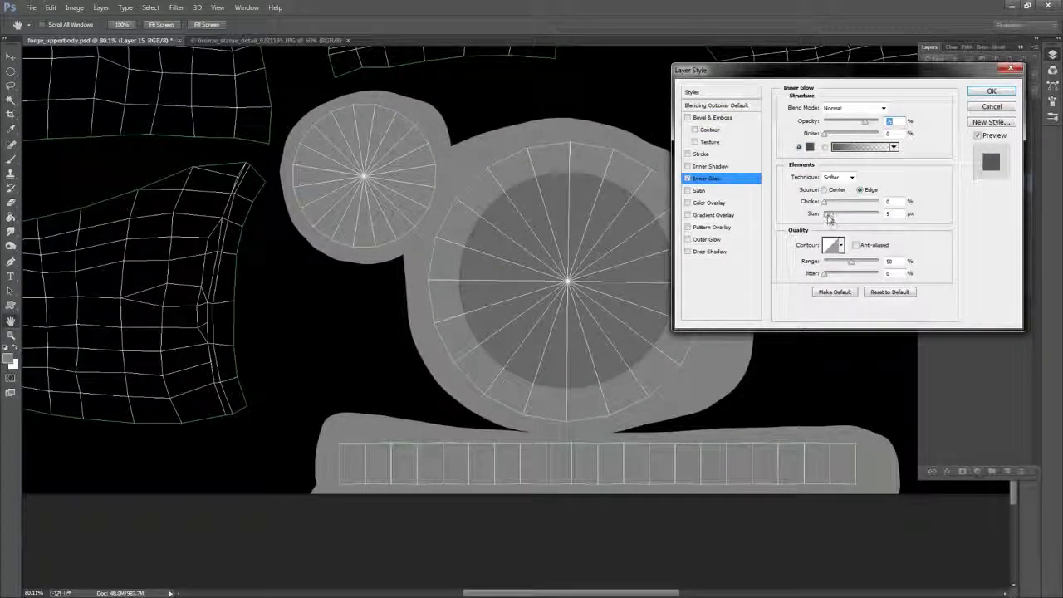
{"action": "mouse_move", "coordinate": [827, 214]}
{"action": "left_mouse_down"}
{"action": "mouse_move", "coordinate": [862, 220]}
{"action": "mouse_move", "coordinate": [844, 221]}
{"action": "left_mouse_up"}
- Recolour the inner glow by sampling the surrounding grey, RGB 128, 128, 128, and darkening it slightly
{"action": "left_click", "coordinate": [810, 149]}
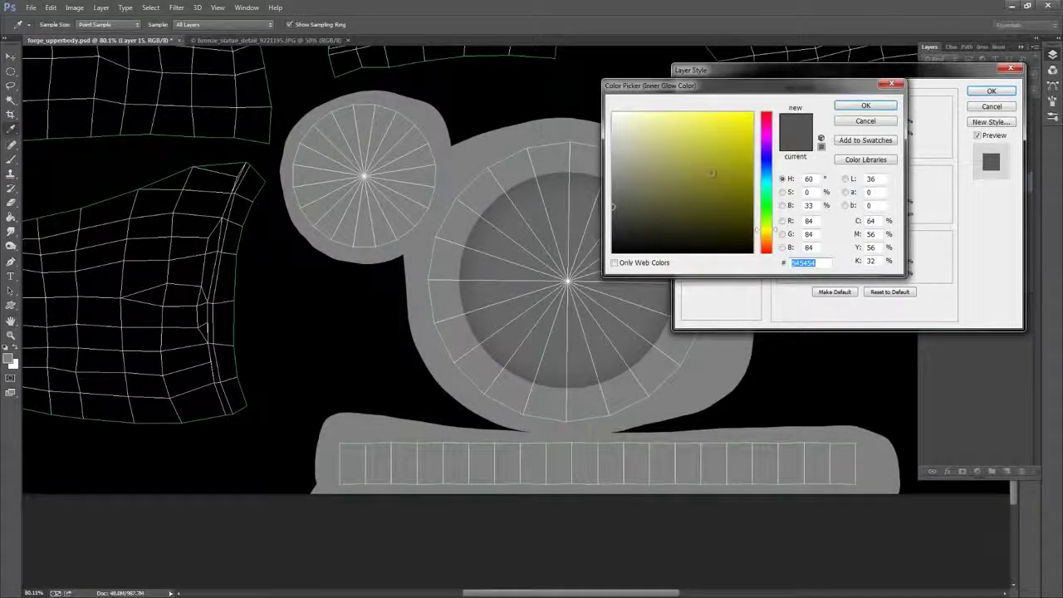
{"action": "left_click", "coordinate": [586, 162]}
{"action": "left_click", "coordinate": [612, 170]}
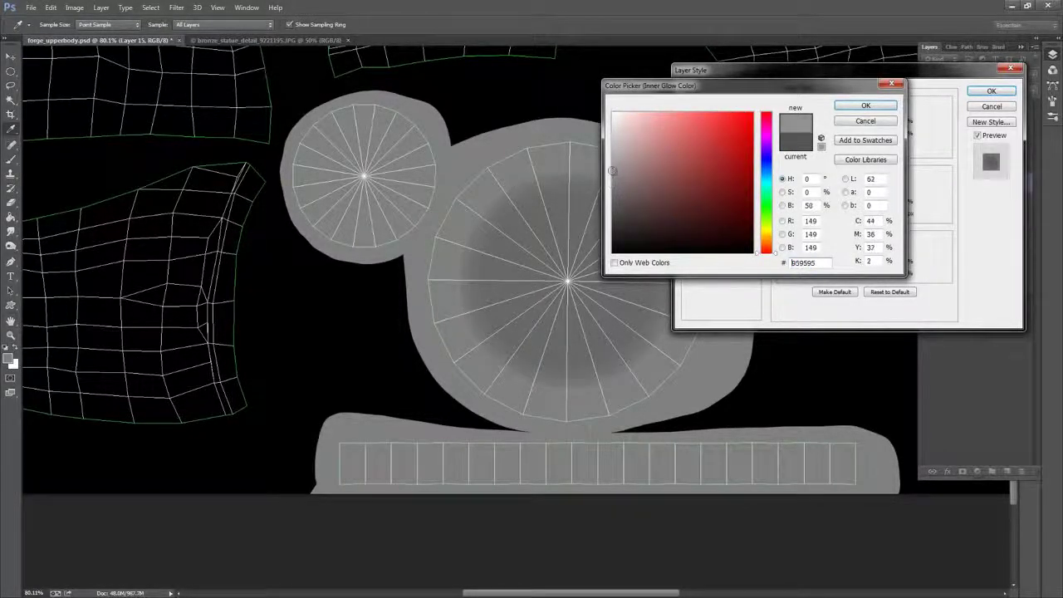
{"action": "left_click_drag", "start_coordinate": [613, 170], "coordinate": [612, 183]}
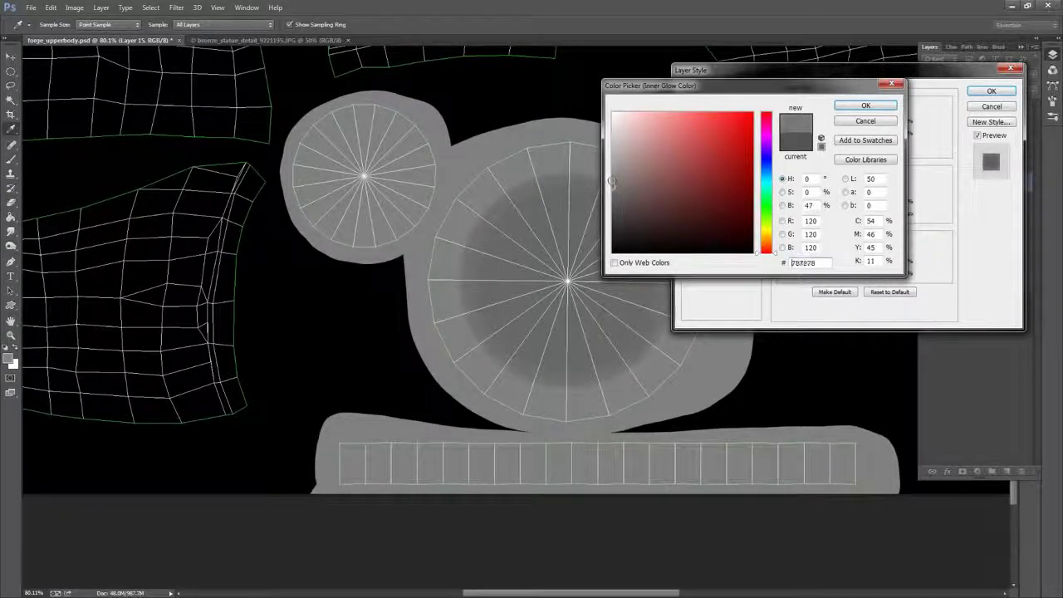
{"action": "left_click", "coordinate": [569, 155]}
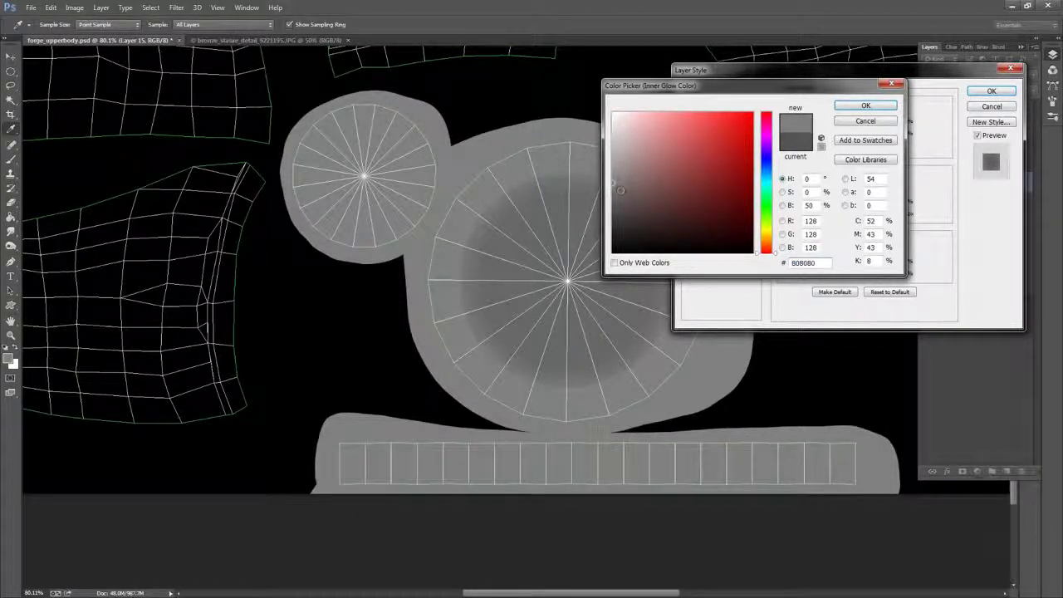
{"action": "left_click_drag", "start_coordinate": [613, 182], "coordinate": [613, 189]}
{"action": "left_click", "coordinate": [864, 105]}
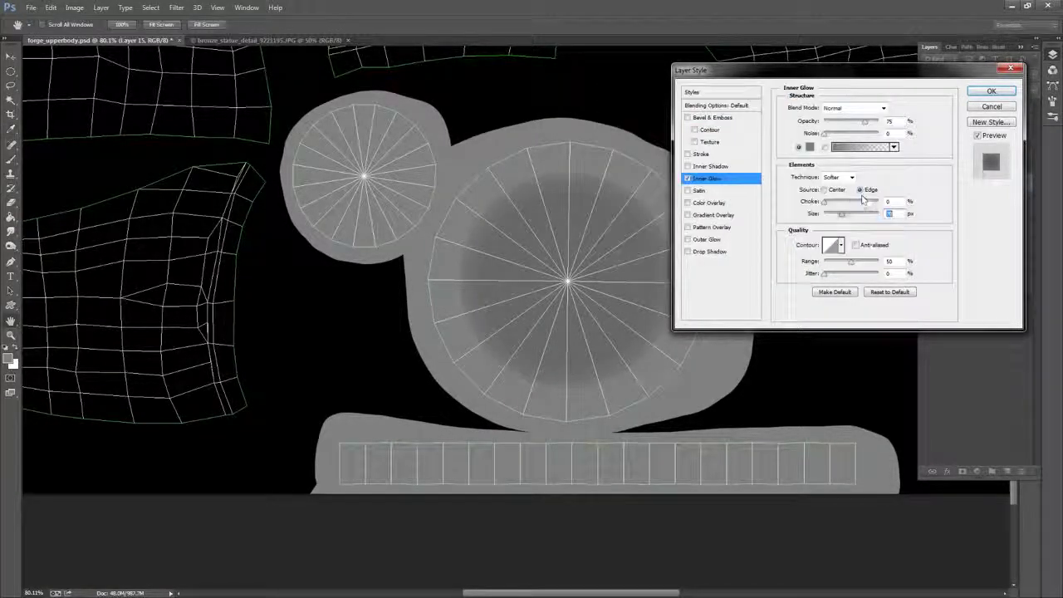
- Set the inner glow's choke to 21% with a reduced size and resample its colour from the surrounding grey
{"action": "mouse_move", "coordinate": [827, 204]}
{"action": "left_mouse_down"}
{"action": "mouse_move", "coordinate": [847, 215]}
{"action": "mouse_move", "coordinate": [832, 218]}
{"action": "left_mouse_up"}
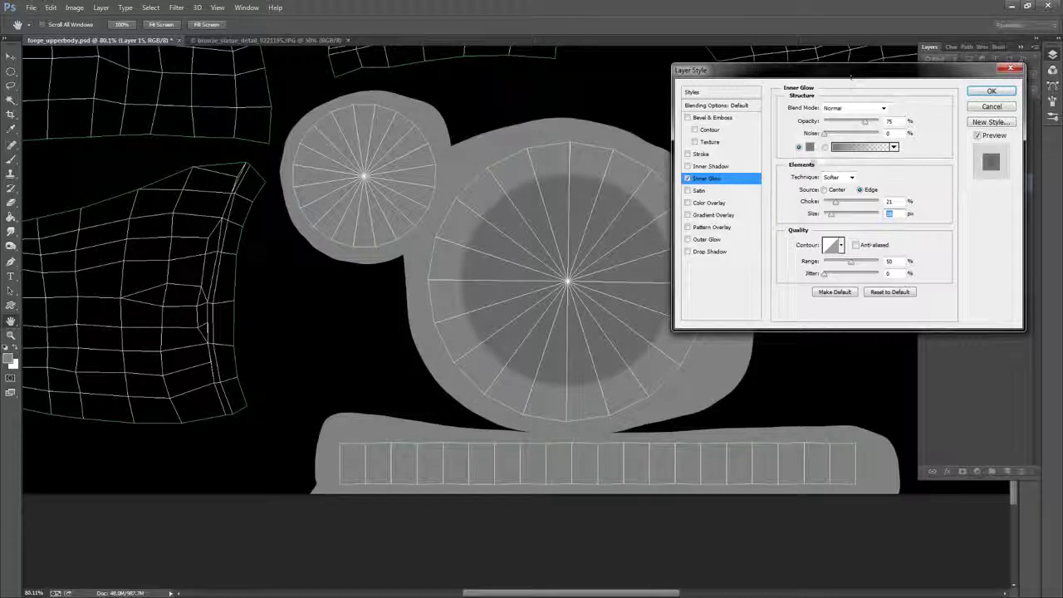
{"action": "left_click", "coordinate": [810, 147]}
{"action": "left_click_drag", "start_coordinate": [613, 184], "coordinate": [612, 178]}
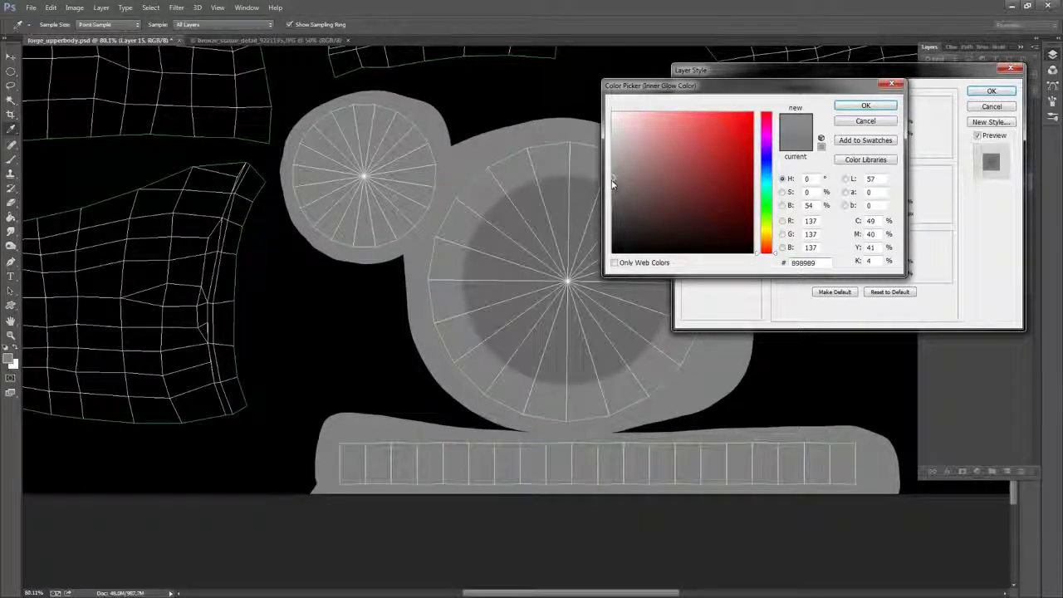
{"action": "left_click", "coordinate": [587, 151]}
{"action": "left_click", "coordinate": [865, 106]}
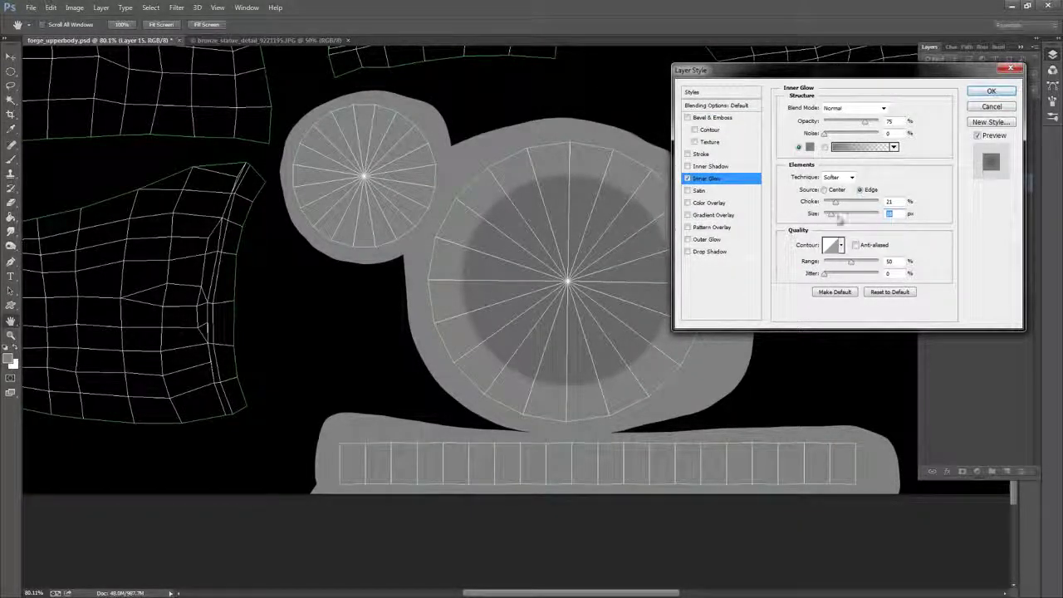
- Refine the inner glow to 68% opacity and 51% choke, fine-tune its size, and apply the layer style
{"action": "mouse_move", "coordinate": [832, 214]}
{"action": "left_mouse_down"}
{"action": "mouse_move", "coordinate": [863, 207]}
{"action": "mouse_move", "coordinate": [850, 209]}
{"action": "left_mouse_up"}
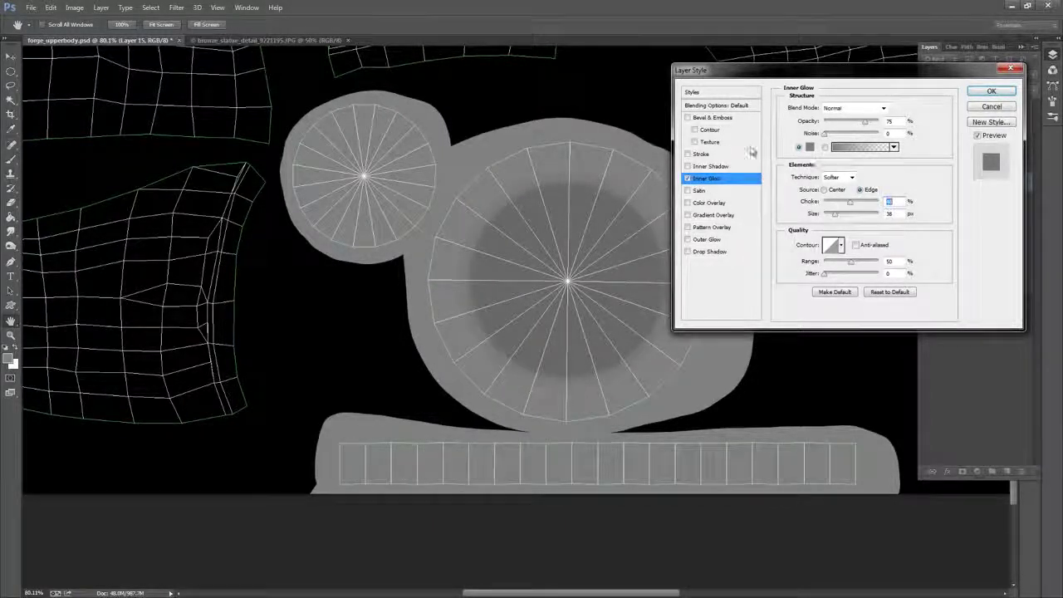
{"action": "left_click_drag", "start_coordinate": [868, 125], "coordinate": [861, 126]}
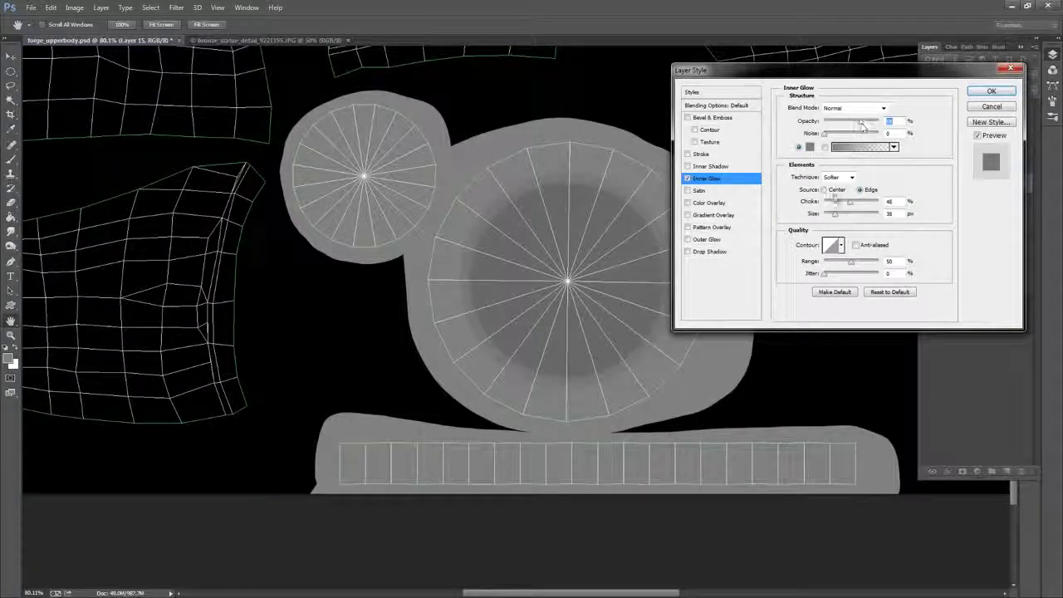
{"action": "left_click_drag", "start_coordinate": [836, 214], "coordinate": [852, 204]}
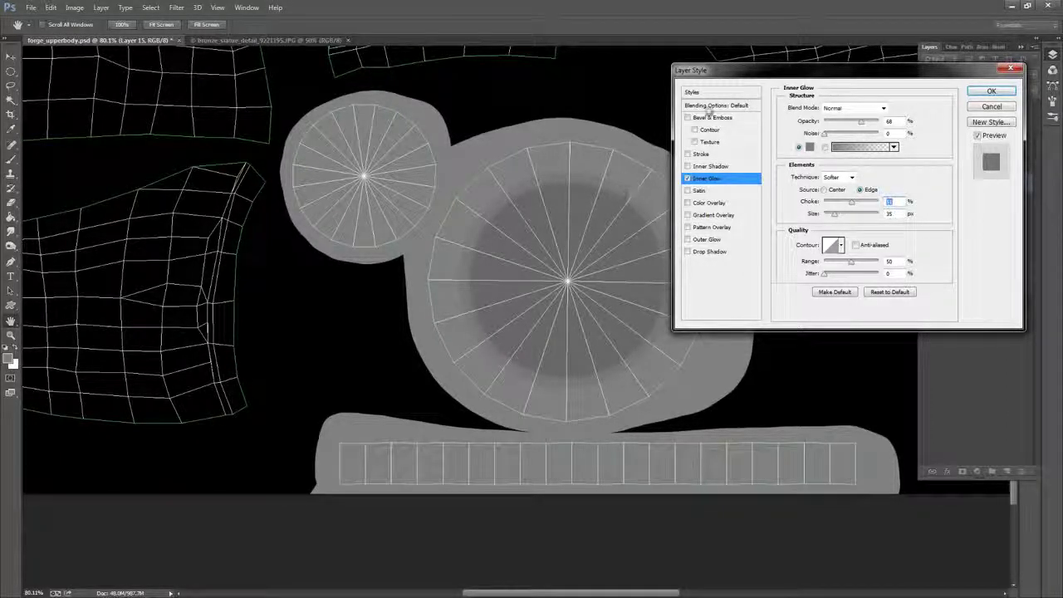
{"action": "left_click_drag", "start_coordinate": [834, 215], "coordinate": [834, 219]}
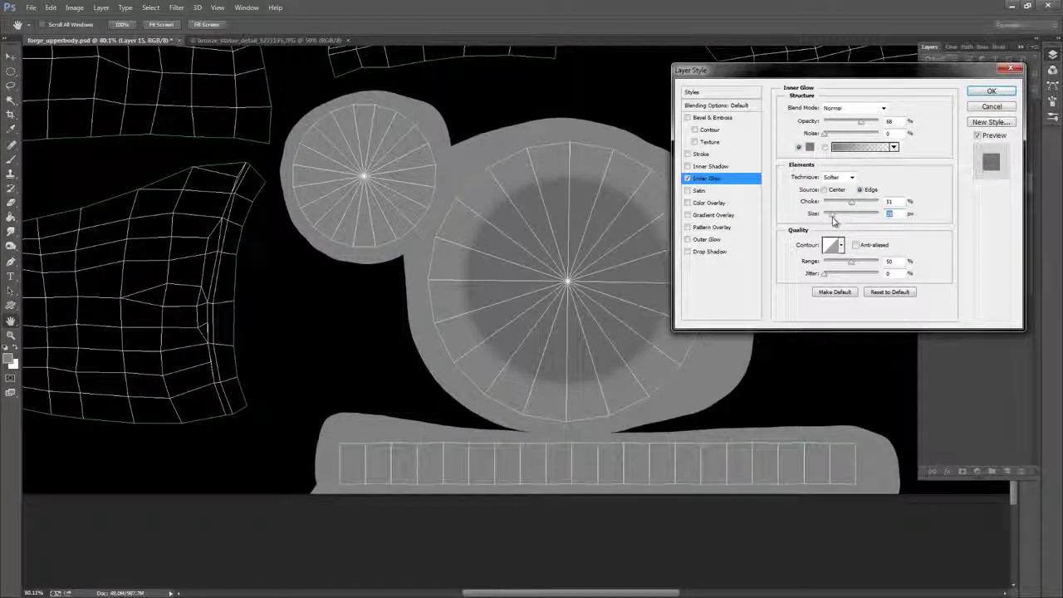
{"action": "left_click", "coordinate": [992, 91]}
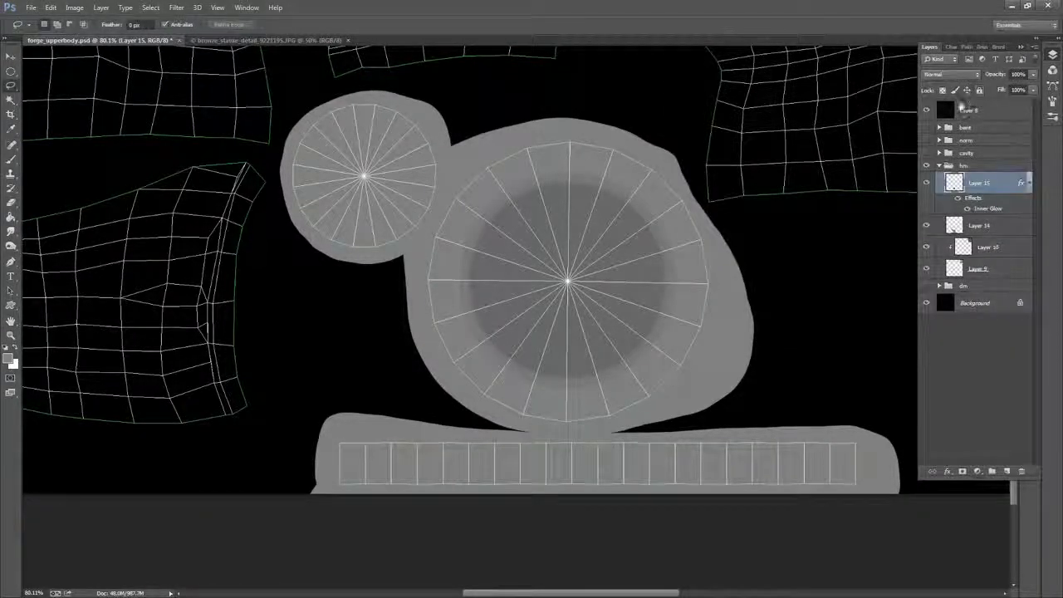
- Add a new layer above Layer 15 and lower the opacity of the UV wireframe on Layer 8 to 22%
{"action": "left_click", "coordinate": [989, 228]}
{"action": "left_click", "coordinate": [998, 185]}
{"action": "left_click", "coordinate": [1007, 472]}
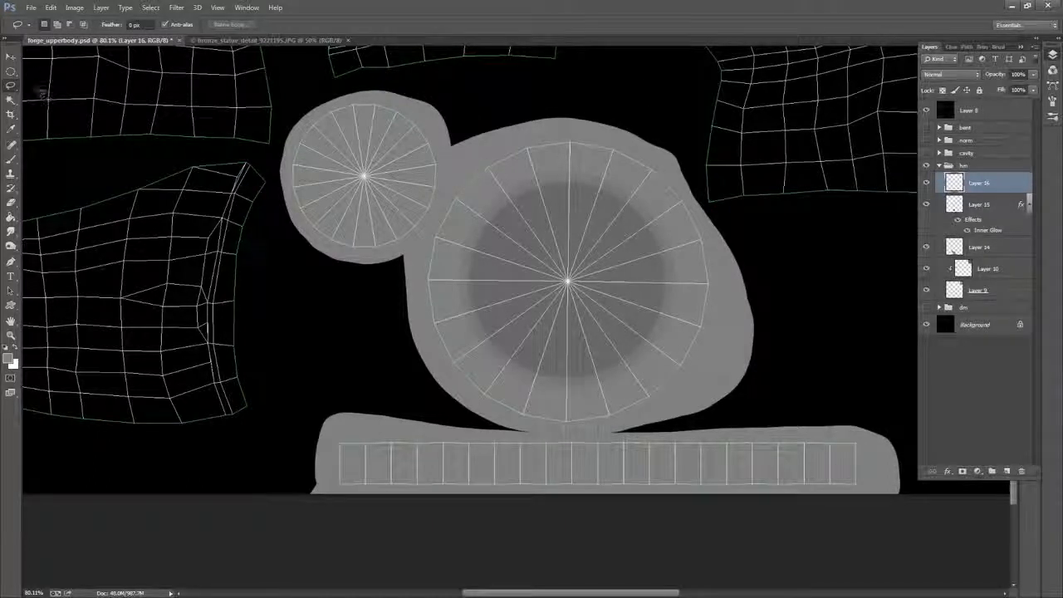
{"action": "left_click", "coordinate": [968, 110]}
{"action": "left_click", "coordinate": [1033, 74]}
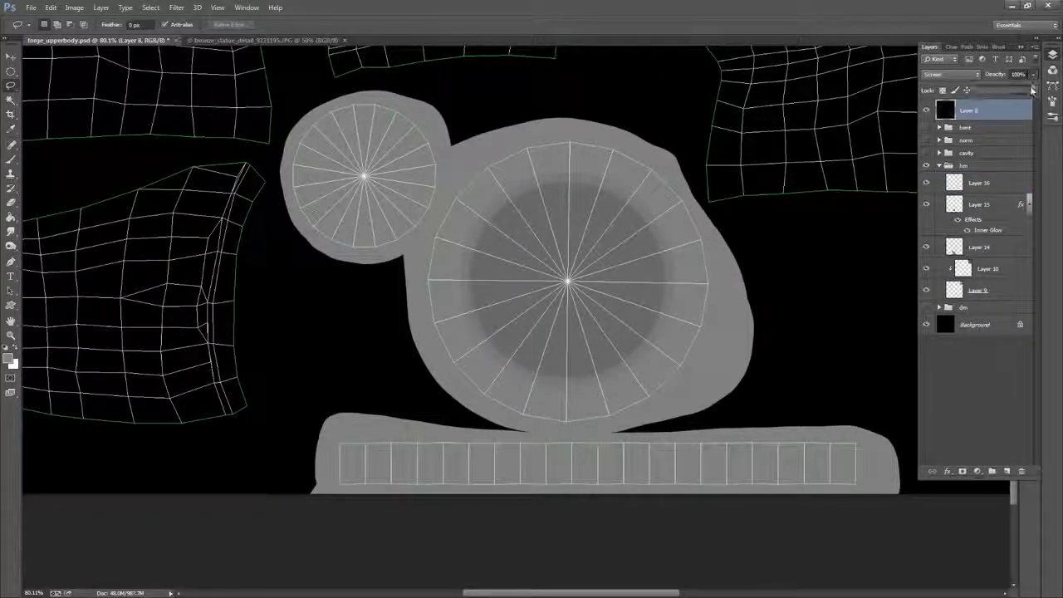
{"action": "left_click_drag", "start_coordinate": [1034, 86], "coordinate": [990, 90]}
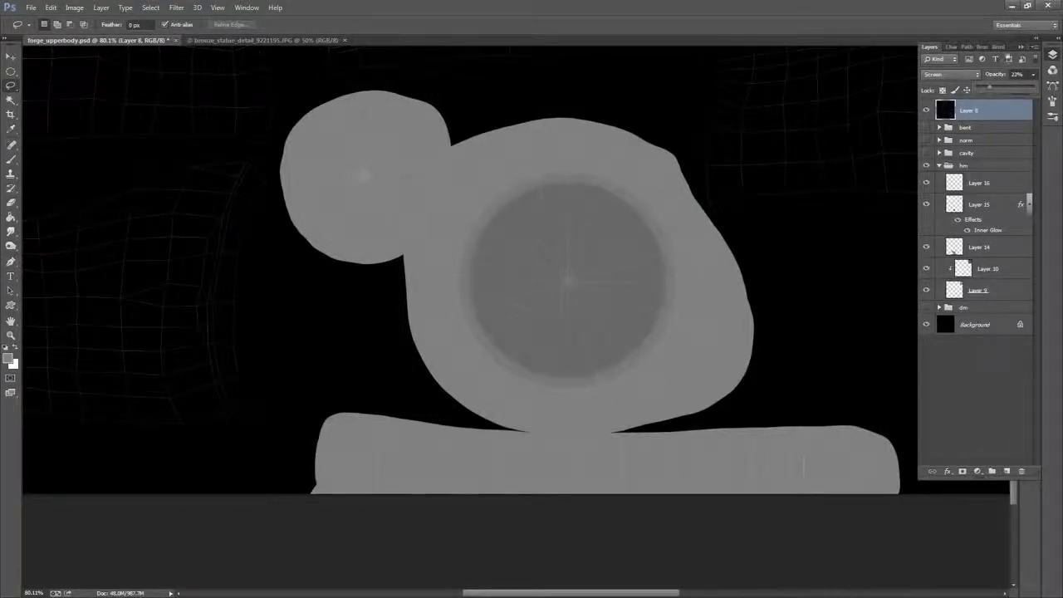
- Set up a smaller brush with 88% hardness and 70% opacity for painting on the new empty layer
{"action": "left_click", "coordinate": [985, 183]}
{"action": "key", "text": "b"}
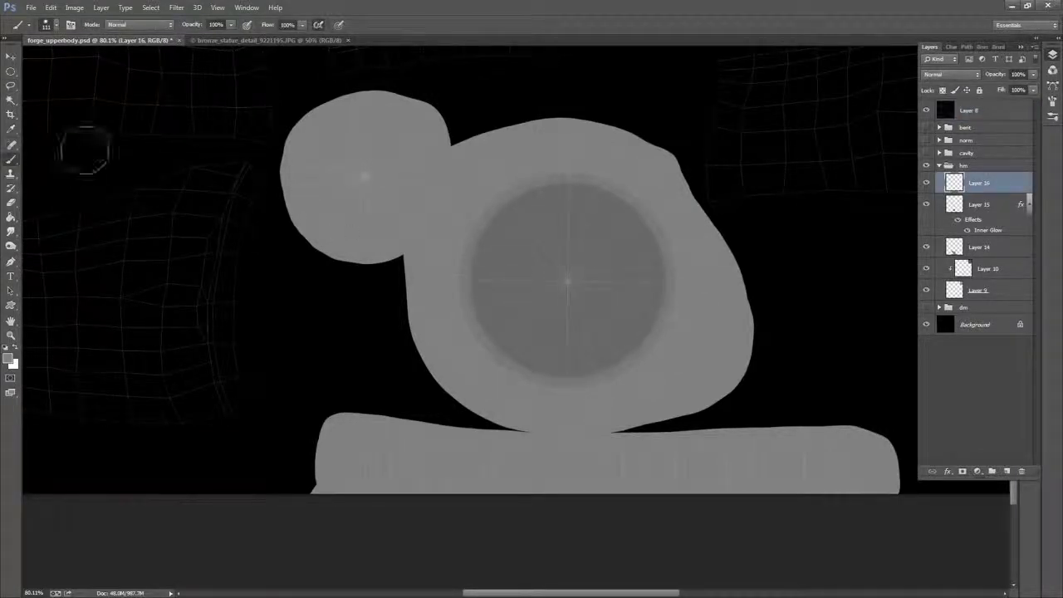
{"action": "right_click", "coordinate": [591, 264]}
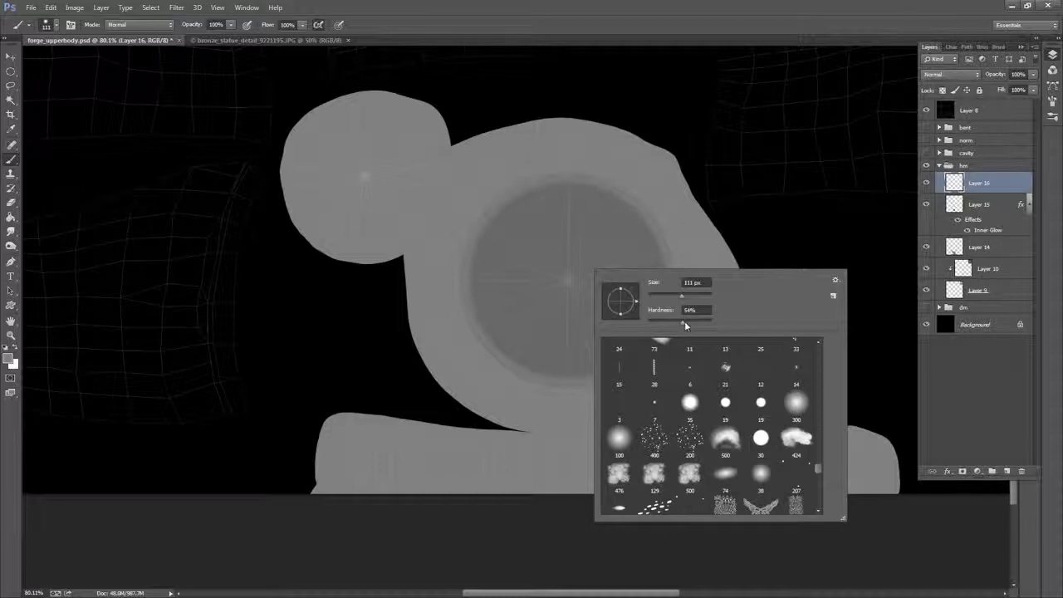
{"action": "key", "text": "Return"}
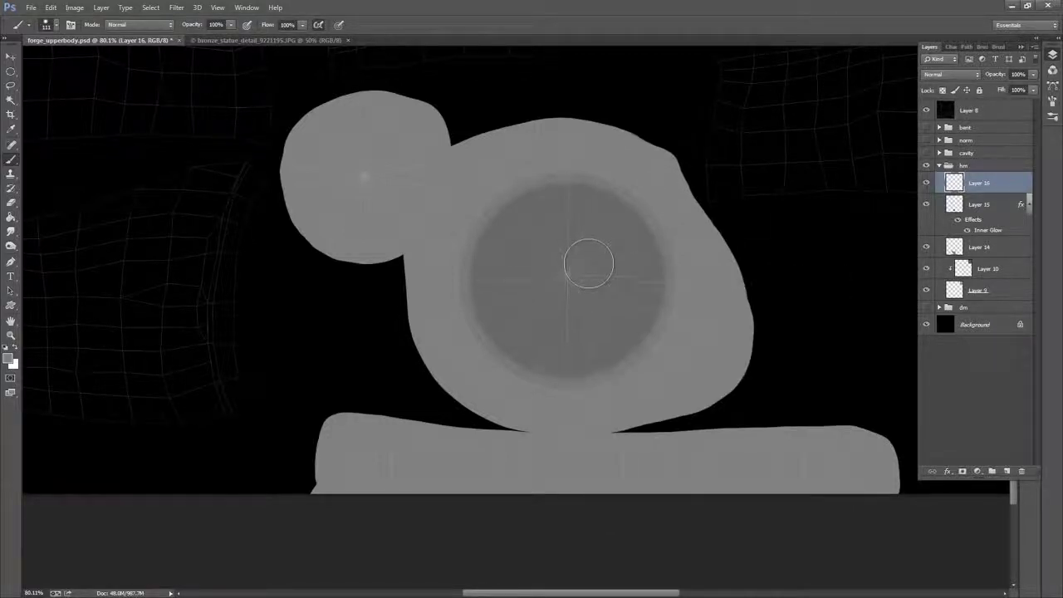
{"action": "right_click", "coordinate": [593, 259]}
{"action": "left_click_drag", "start_coordinate": [690, 283], "coordinate": [674, 288]}
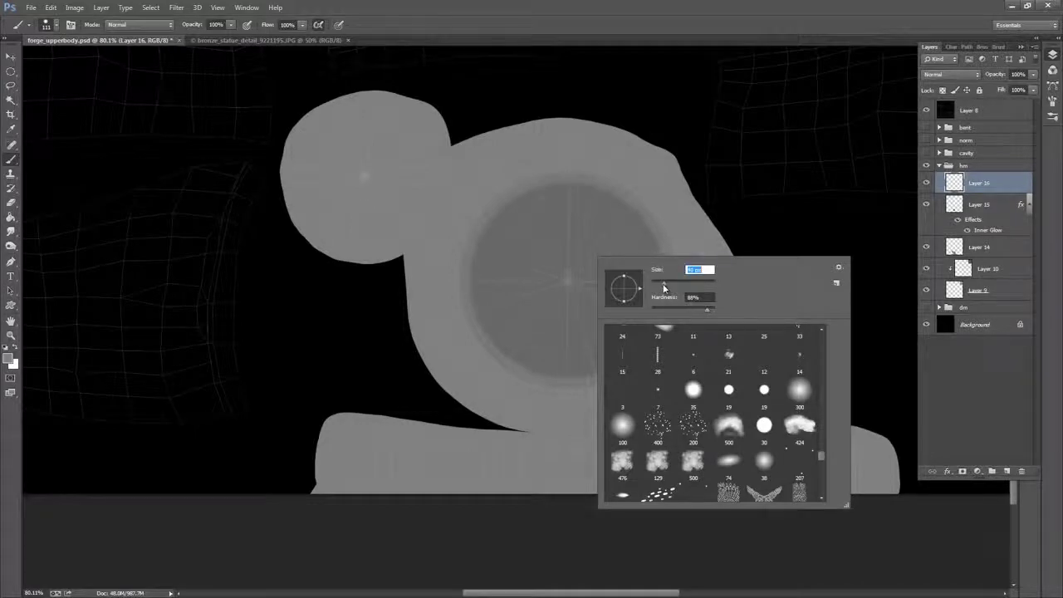
{"action": "key", "text": "Return"}
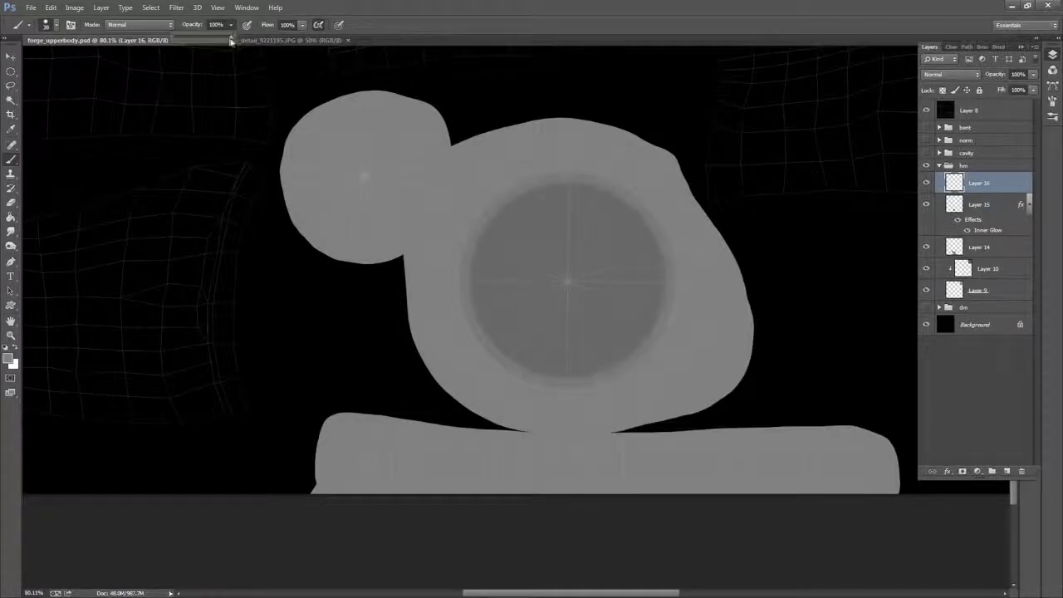
{"action": "left_click_drag", "start_coordinate": [231, 42], "coordinate": [219, 44]}
{"action": "left_click", "coordinate": [496, 33]}
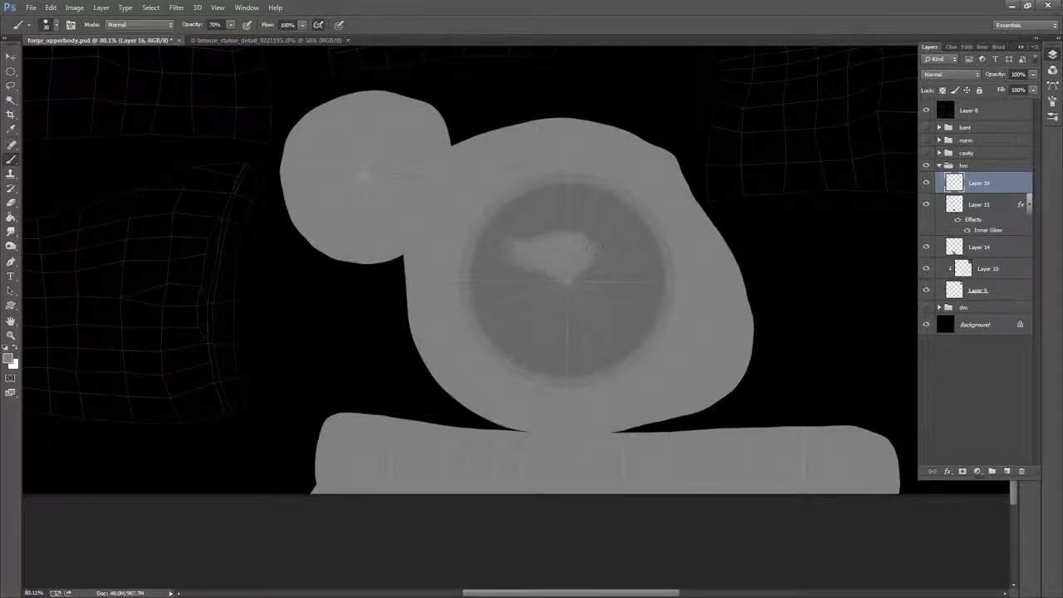
- Paint a grey wolf-head silhouette with pointed ears, tapered muzzle and jagged cheek fur inside the recessed circle
{"action": "left_click_drag", "start_coordinate": [625, 231], "coordinate": [610, 250]}
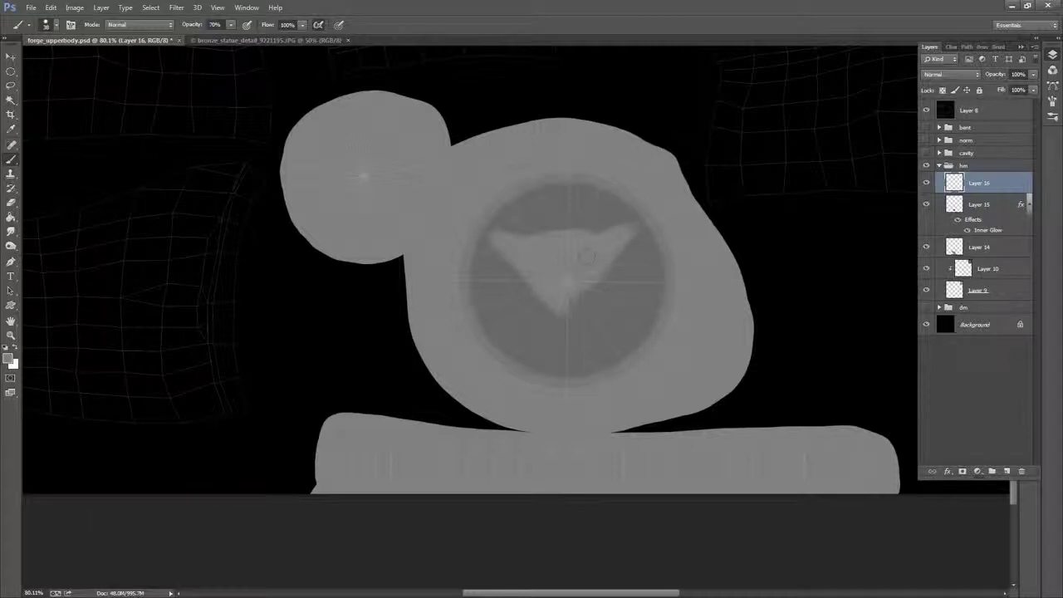
{"action": "mouse_move", "coordinate": [567, 243]}
{"action": "left_mouse_down"}
{"action": "mouse_move", "coordinate": [541, 241]}
{"action": "mouse_move", "coordinate": [577, 234]}
{"action": "left_mouse_up"}
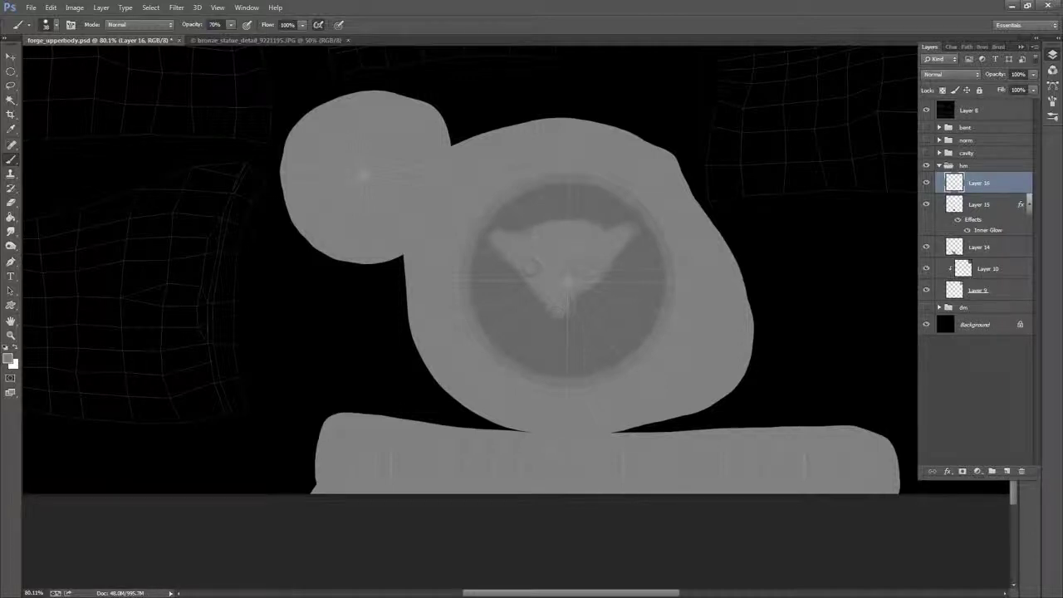
{"action": "mouse_move", "coordinate": [532, 266]}
{"action": "left_mouse_down"}
{"action": "mouse_move", "coordinate": [565, 324]}
{"action": "mouse_move", "coordinate": [608, 268]}
{"action": "mouse_move", "coordinate": [577, 284]}
{"action": "mouse_move", "coordinate": [616, 253]}
{"action": "left_mouse_up"}
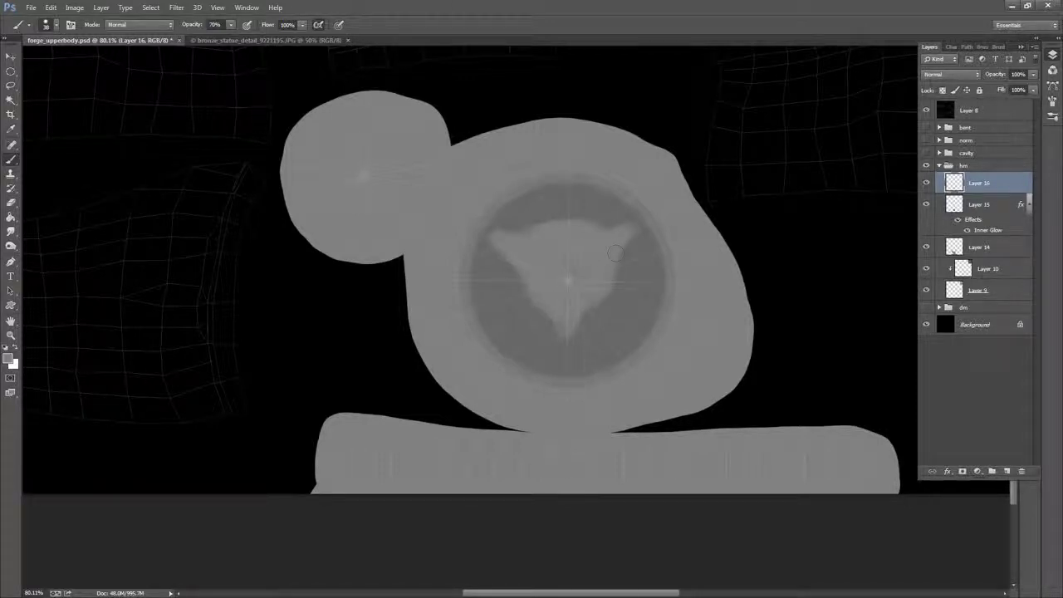
{"action": "left_click_drag", "start_coordinate": [539, 288], "coordinate": [537, 272]}
{"action": "mouse_move", "coordinate": [550, 327]}
{"action": "left_mouse_down"}
{"action": "mouse_move", "coordinate": [573, 344]}
{"action": "mouse_move", "coordinate": [583, 322]}
{"action": "mouse_move", "coordinate": [586, 331]}
{"action": "mouse_move", "coordinate": [606, 273]}
{"action": "left_mouse_up"}
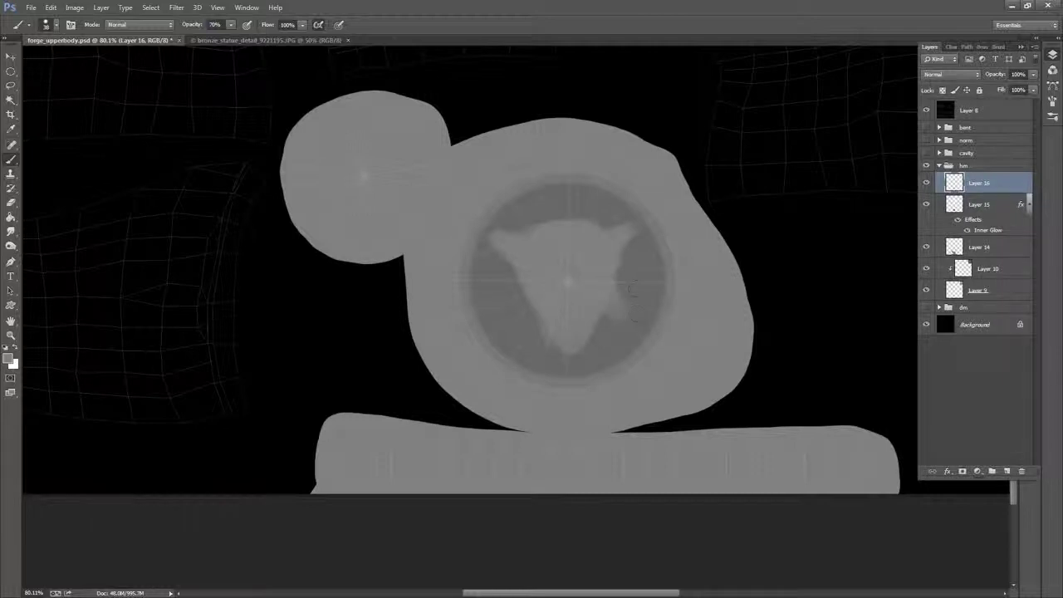
{"action": "left_click_drag", "start_coordinate": [620, 277], "coordinate": [633, 269]}
{"action": "mouse_move", "coordinate": [498, 238]}
{"action": "left_mouse_down"}
{"action": "mouse_move", "coordinate": [529, 242]}
{"action": "mouse_move", "coordinate": [527, 221]}
{"action": "mouse_move", "coordinate": [552, 235]}
{"action": "mouse_move", "coordinate": [561, 220]}
{"action": "mouse_move", "coordinate": [594, 213]}
{"action": "left_mouse_up"}
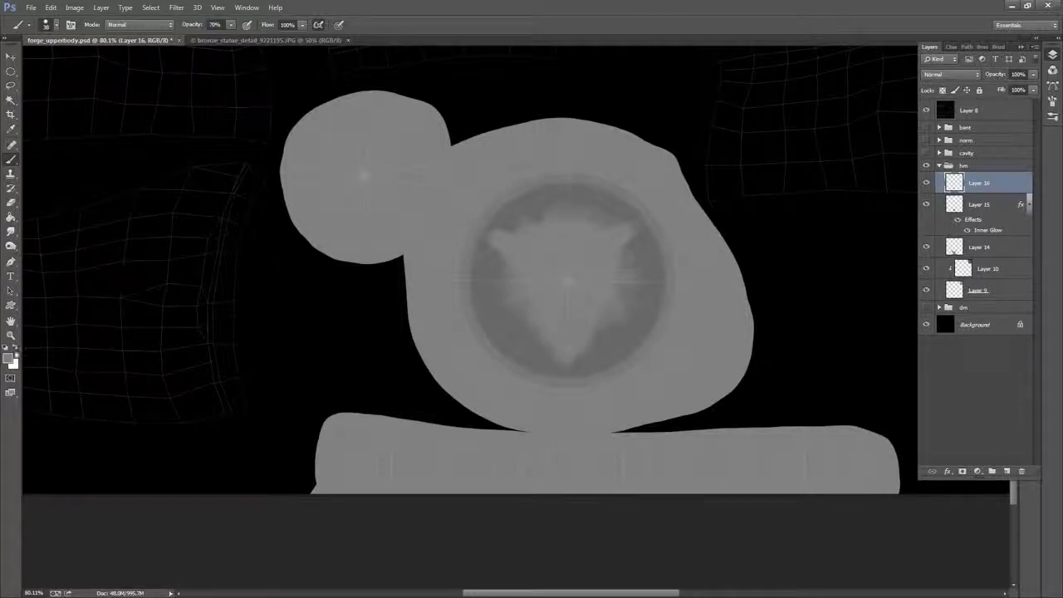
- Choose a lighter grey foreground colour and paint the raised forehead area of the wolf head
{"action": "left_click", "coordinate": [9, 358]}
{"action": "left_click", "coordinate": [613, 170]}
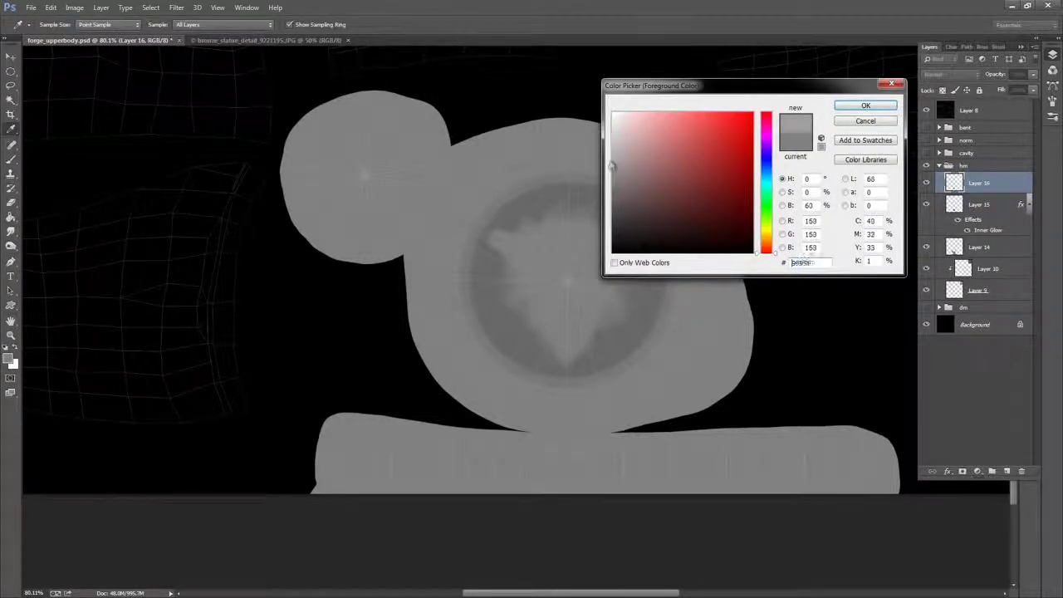
{"action": "left_click", "coordinate": [866, 106]}
{"action": "mouse_move", "coordinate": [547, 260]}
{"action": "left_mouse_down"}
{"action": "mouse_move", "coordinate": [556, 266]}
{"action": "mouse_move", "coordinate": [543, 247]}
{"action": "mouse_move", "coordinate": [560, 263]}
{"action": "mouse_move", "coordinate": [593, 262]}
{"action": "mouse_move", "coordinate": [563, 272]}
{"action": "mouse_move", "coordinate": [537, 262]}
{"action": "mouse_move", "coordinate": [568, 267]}
{"action": "mouse_move", "coordinate": [588, 257]}
{"action": "left_mouse_up"}
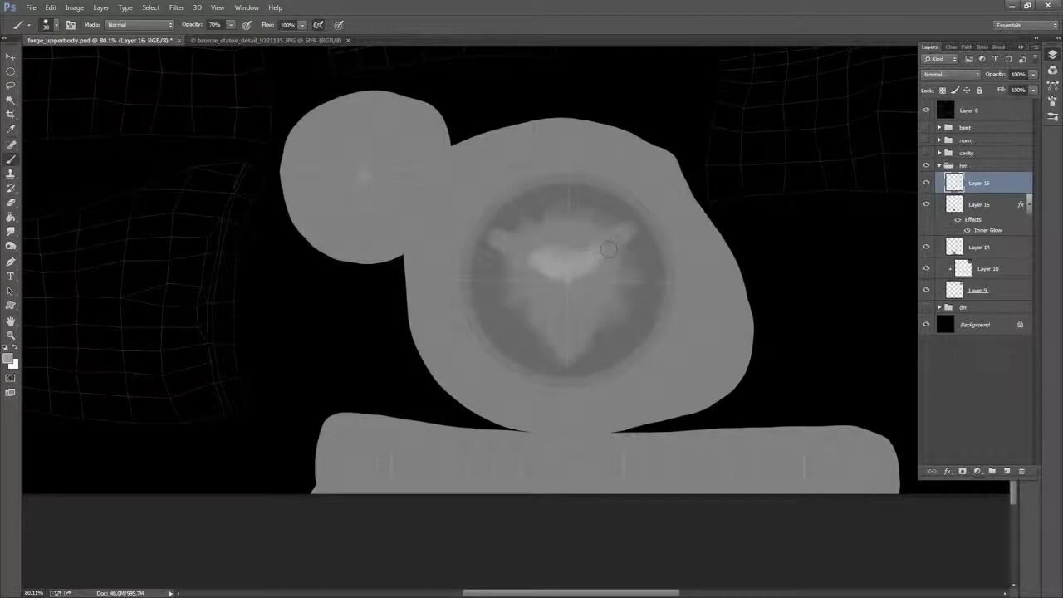
- Reduce the brush size and paint fine light strokes on the wolf's ears, forehead fur, brow and snout
{"action": "right_click", "coordinate": [620, 245]}
{"action": "left_click_drag", "start_coordinate": [689, 269], "coordinate": [678, 270]}
{"action": "left_click", "coordinate": [799, 35]}
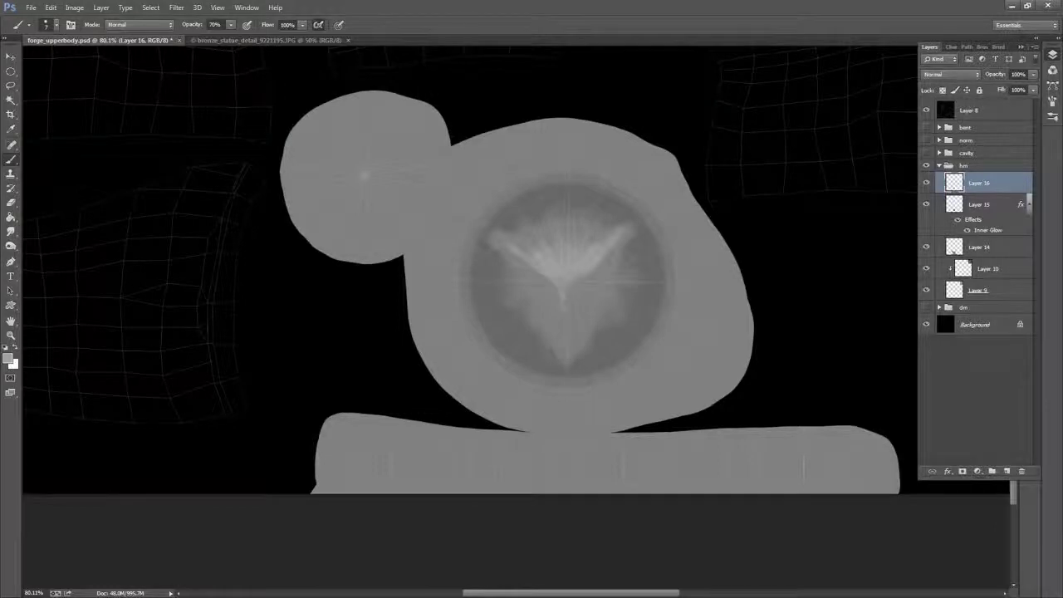
{"action": "mouse_move", "coordinate": [573, 306]}
{"action": "left_mouse_down"}
{"action": "mouse_move", "coordinate": [567, 316]}
{"action": "mouse_move", "coordinate": [573, 284]}
{"action": "mouse_move", "coordinate": [560, 306]}
{"action": "mouse_move", "coordinate": [577, 298]}
{"action": "left_mouse_up"}
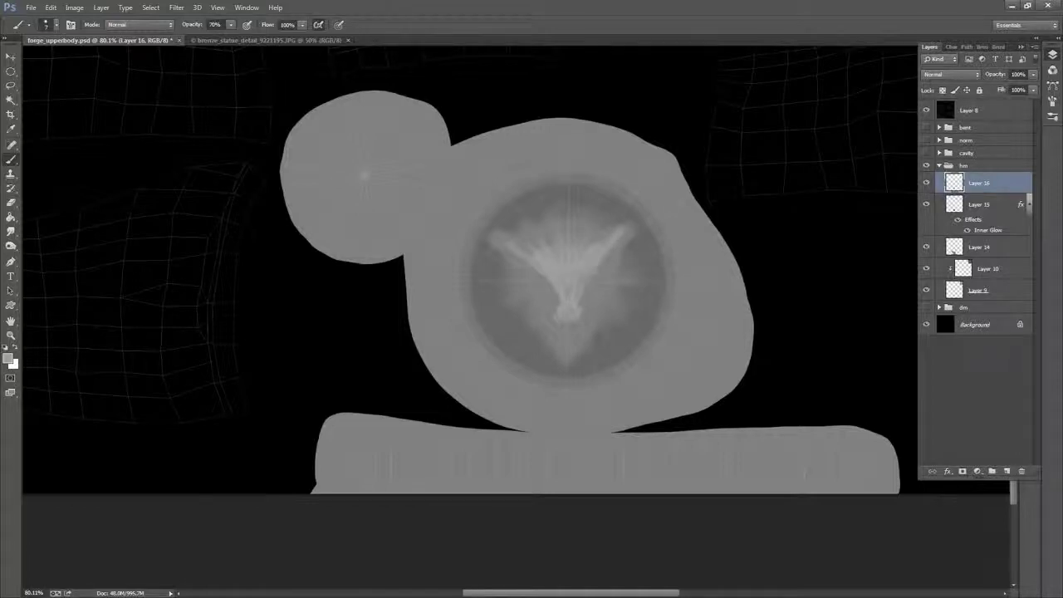
{"action": "left_click_drag", "start_coordinate": [519, 247], "coordinate": [566, 307]}
- Sample greys from the wolf head and paint its eyes and the sides of the muzzle
{"action": "left_click", "coordinate": [607, 275], "text": "alt"}
{"action": "left_click", "coordinate": [573, 306], "text": "alt"}
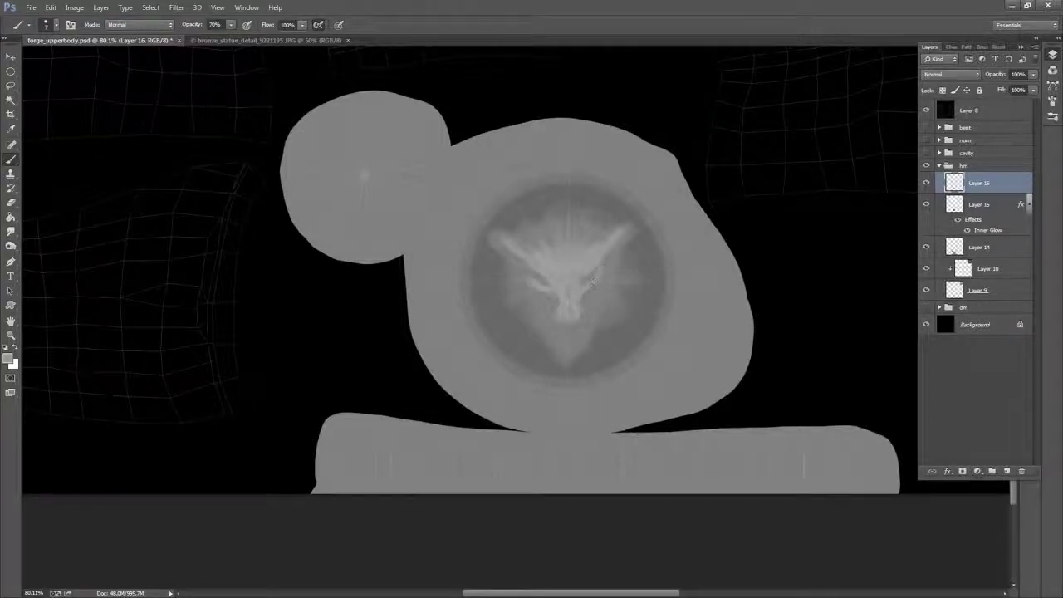
{"action": "left_click_drag", "start_coordinate": [589, 290], "coordinate": [581, 304]}
{"action": "left_click_drag", "start_coordinate": [543, 294], "coordinate": [550, 297]}
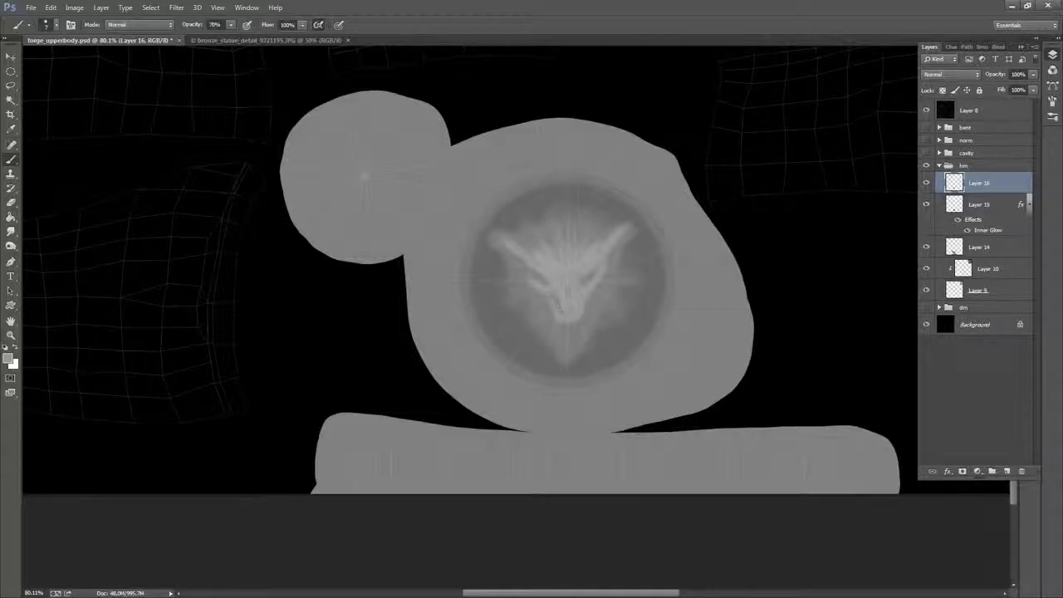
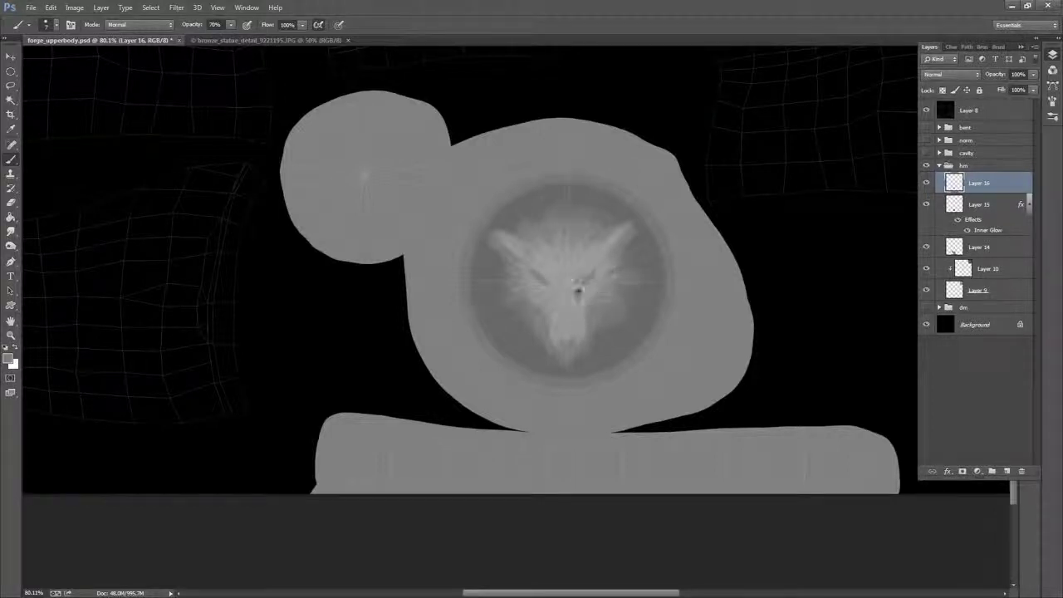
- Set the foreground colour to light grey, RGB 181, 181, 181, and highlight the wolf's brow ridges and nose
{"action": "left_click", "coordinate": [10, 360]}
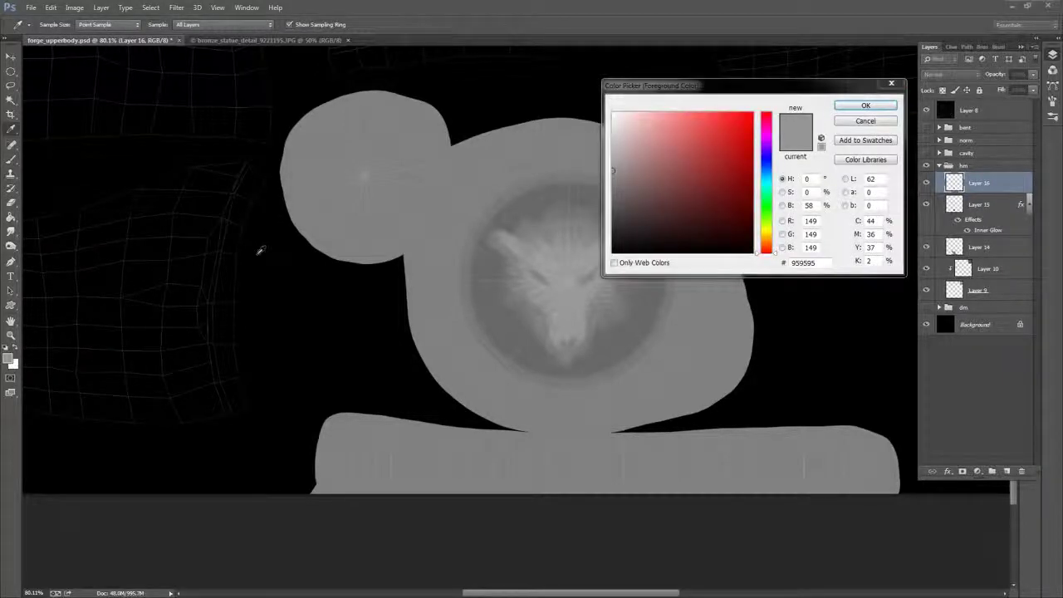
{"action": "left_click_drag", "start_coordinate": [612, 158], "coordinate": [613, 150]}
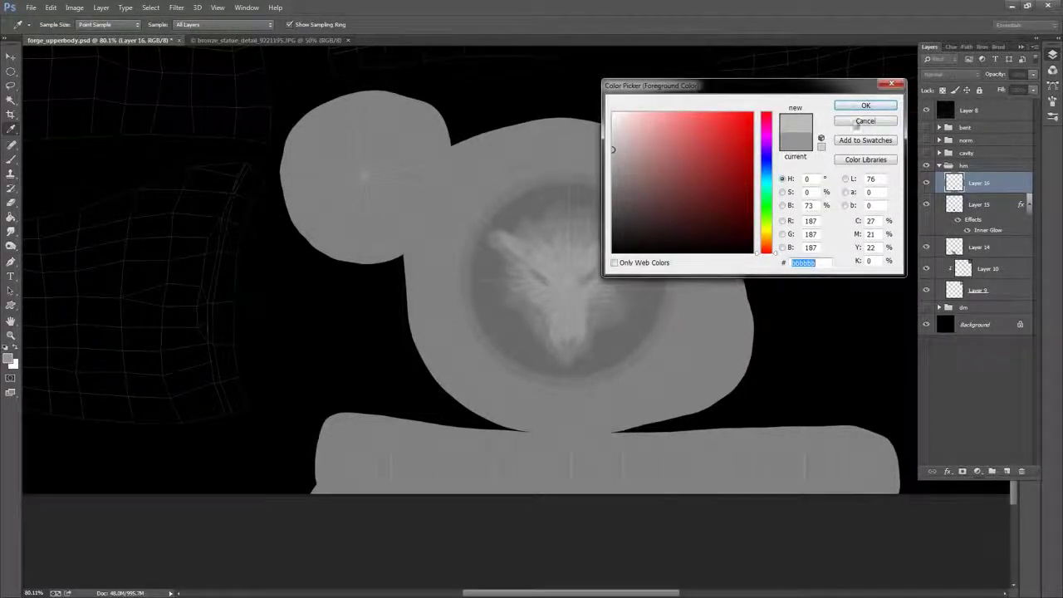
{"action": "left_click", "coordinate": [622, 146]}
{"action": "left_click_drag", "start_coordinate": [622, 146], "coordinate": [612, 148]}
{"action": "key", "text": "F1"}
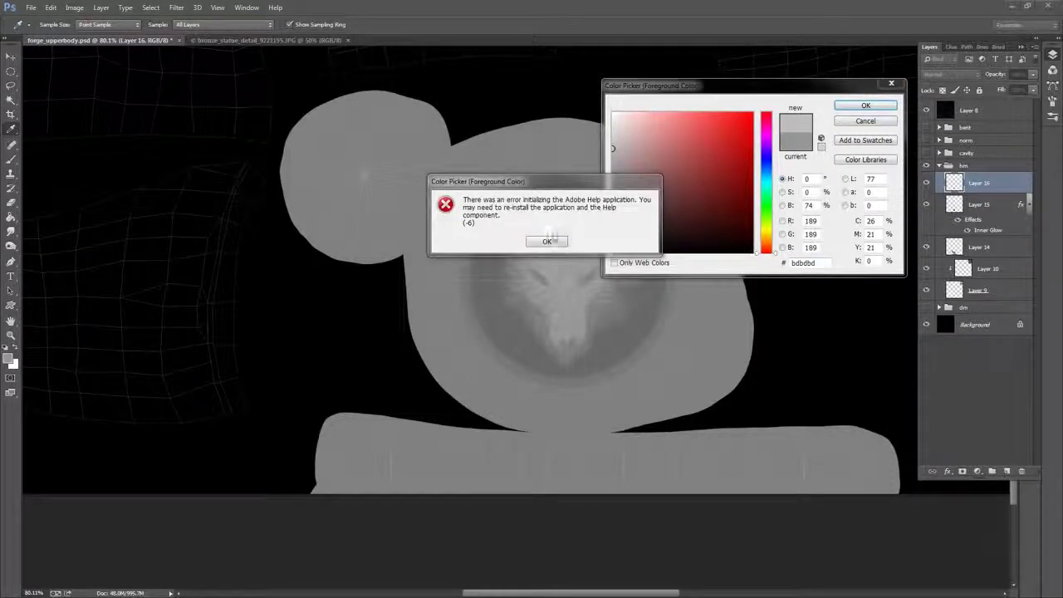
{"action": "left_click", "coordinate": [548, 241]}
{"action": "left_click", "coordinate": [613, 149]}
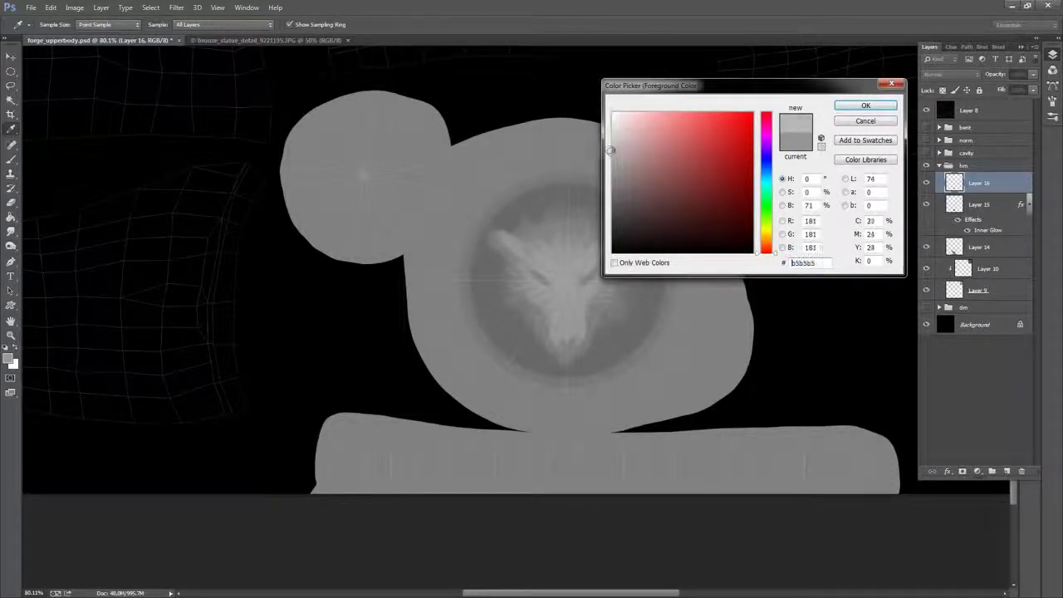
{"action": "left_click", "coordinate": [865, 106]}
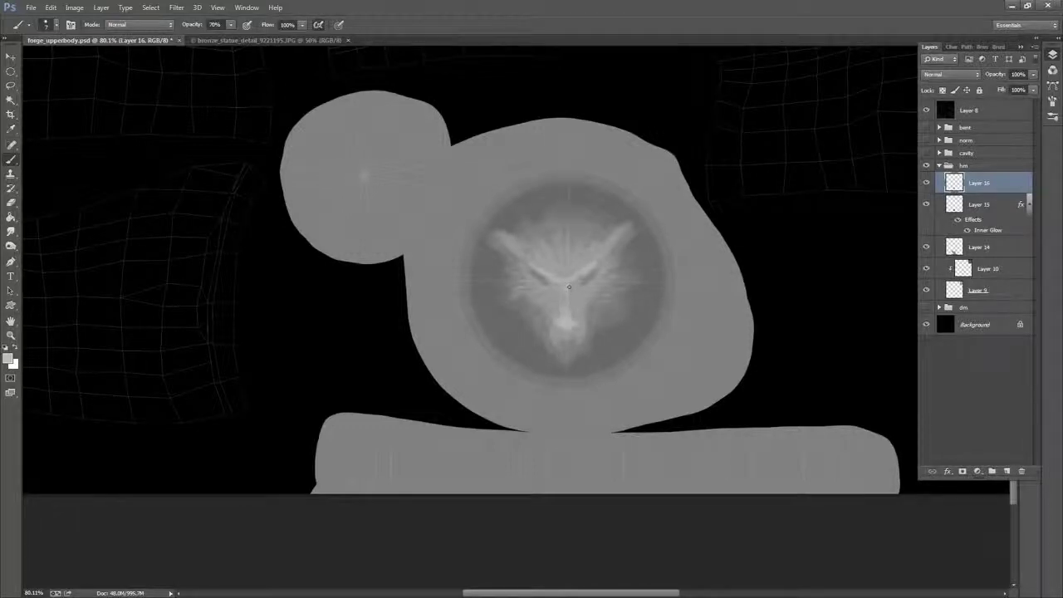
- Smudge the wolf head's fur and outline with a soft 40 px brush at 50% strength
{"action": "left_click", "coordinate": [11, 232]}
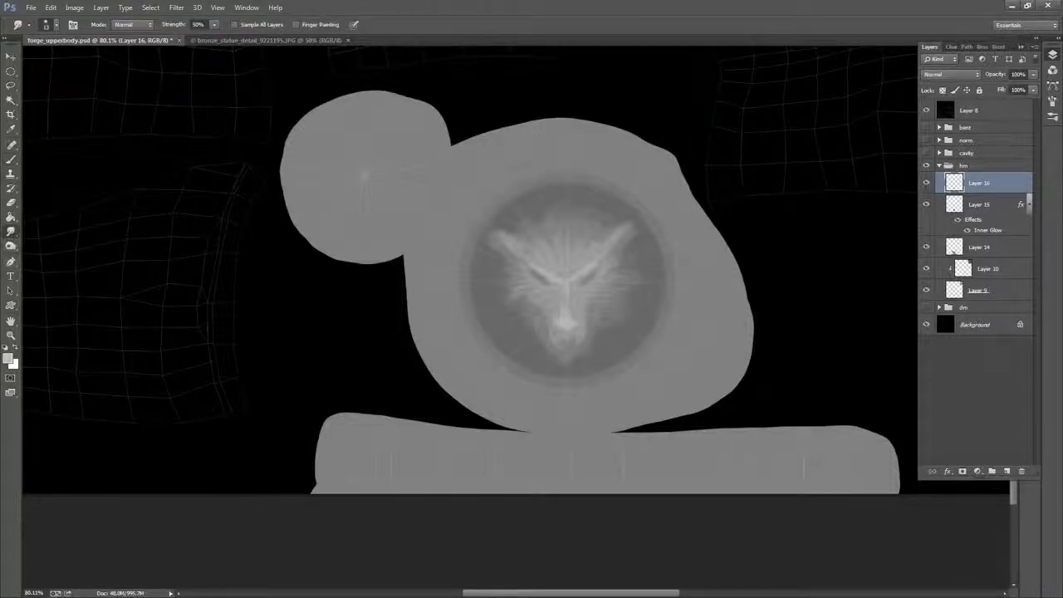
{"action": "right_click", "coordinate": [577, 339]}
{"action": "left_click_drag", "start_coordinate": [622, 358], "coordinate": [628, 352]}
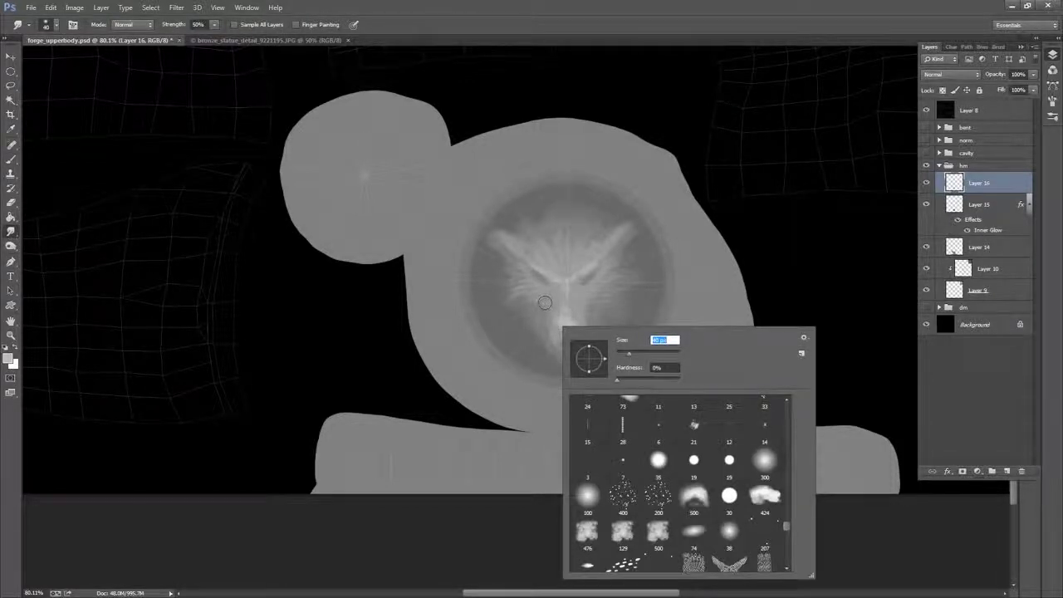
{"action": "key", "text": "Return"}
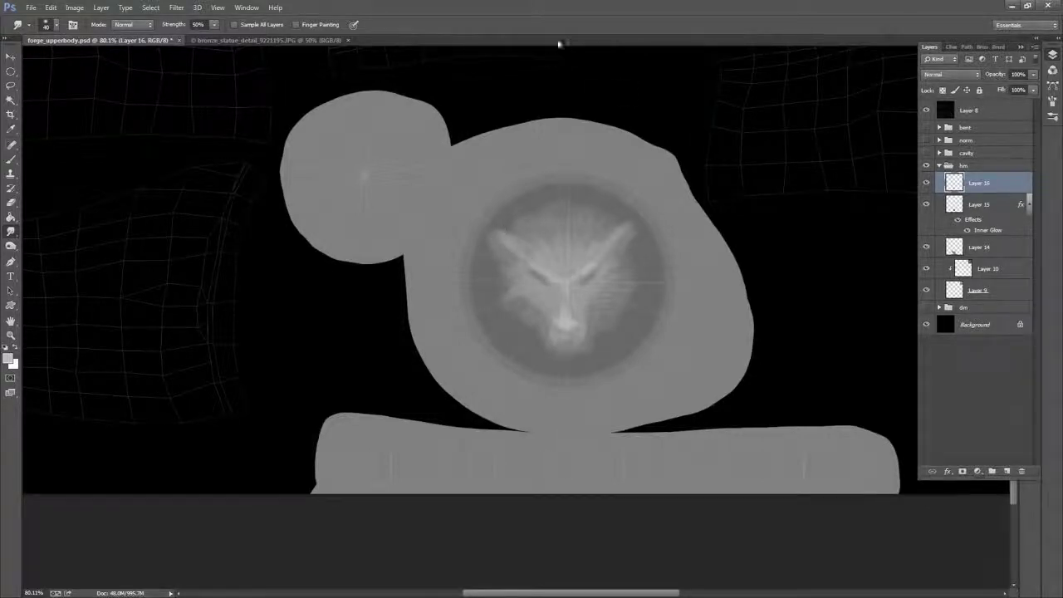
- Copy the selected area of the bronze_statue_detail photo
{"action": "left_click", "coordinate": [240, 42]}
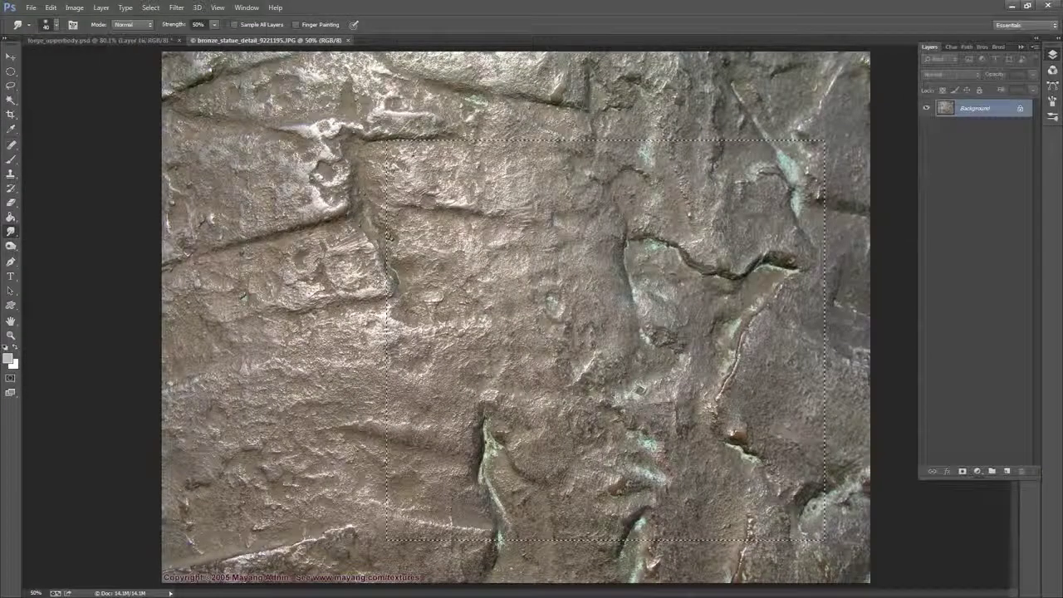
{"action": "left_click", "coordinate": [51, 10]}
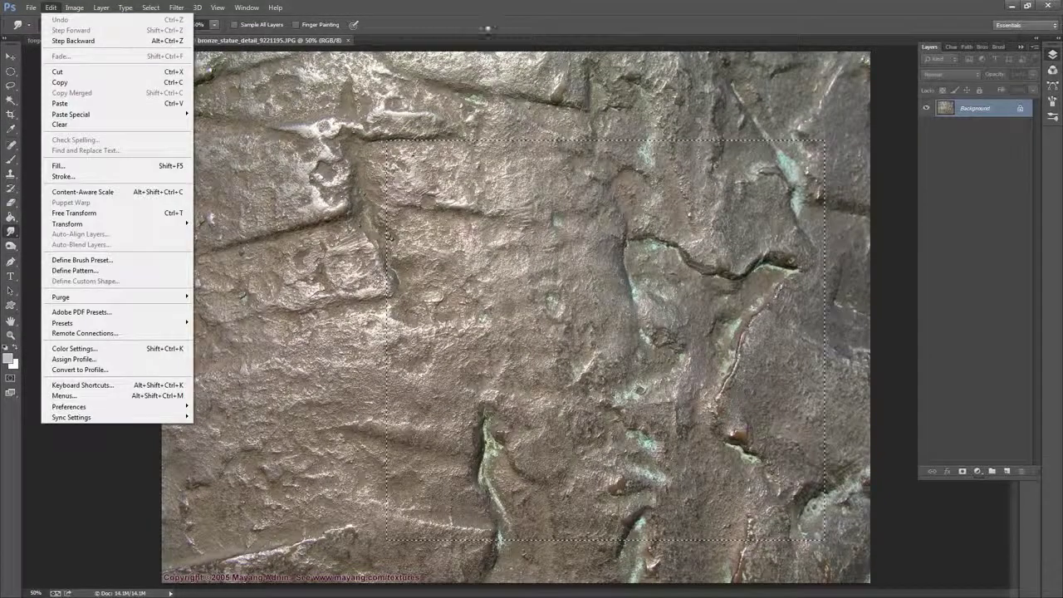
{"action": "left_click", "coordinate": [59, 86]}
- In forge_upperbody.psd, select Layer 10 and lasso a large area around the textured rune pieces at the canvas's upper-right corner
{"action": "left_click", "coordinate": [144, 39]}
{"action": "key", "text": "z"}
{"action": "left_click_drag", "start_coordinate": [644, 194], "coordinate": [582, 194]}
{"action": "left_click_drag", "start_coordinate": [673, 283], "coordinate": [660, 302]}
{"action": "scroll", "coordinate": [659, 302], "scroll_direction": "up", "scroll_amount": 4}
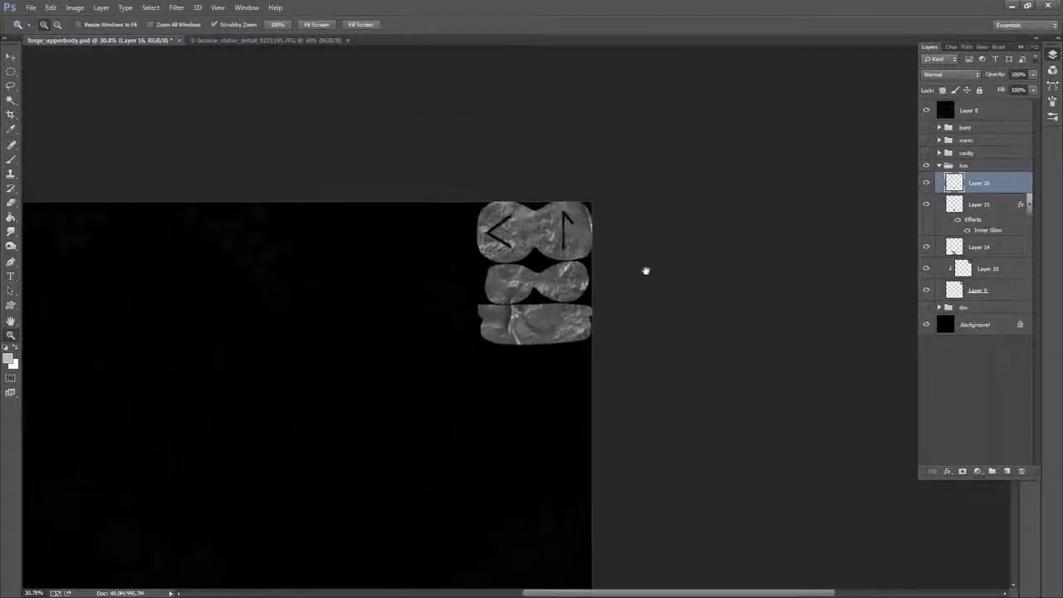
{"action": "left_click", "coordinate": [992, 209]}
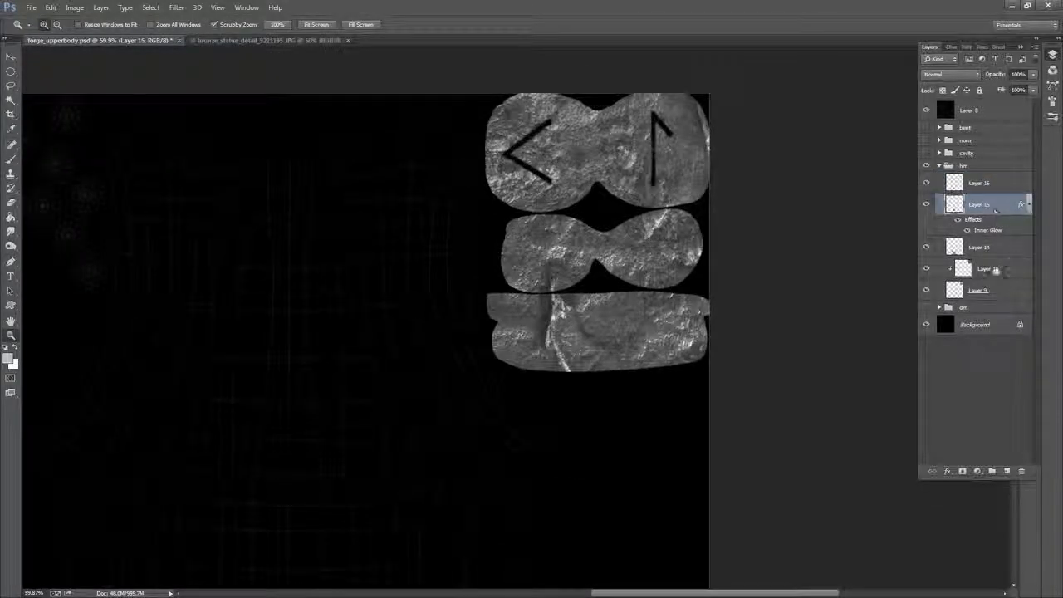
{"action": "left_click", "coordinate": [997, 251]}
{"action": "left_click", "coordinate": [1006, 272]}
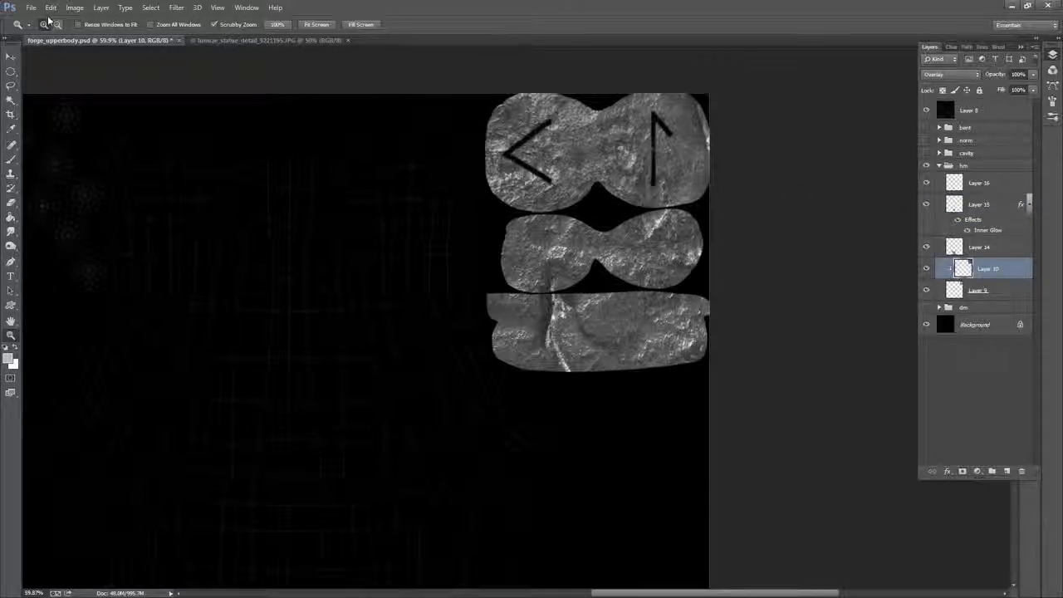
{"action": "left_click", "coordinate": [11, 86]}
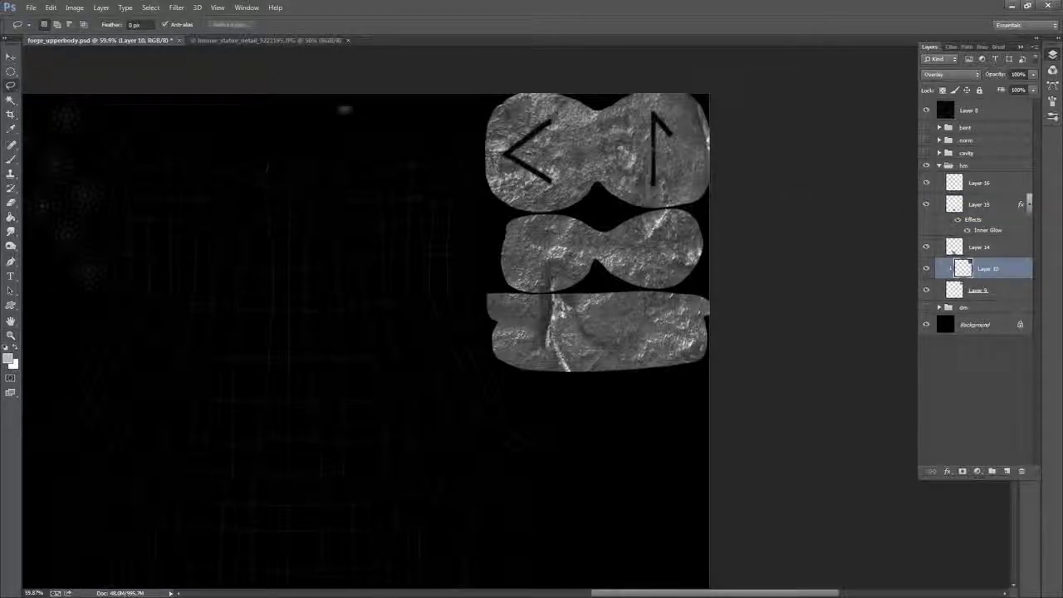
{"action": "mouse_move", "coordinate": [264, 198]}
{"action": "left_mouse_down"}
{"action": "mouse_move", "coordinate": [709, 224]}
{"action": "mouse_move", "coordinate": [438, 480]}
{"action": "mouse_move", "coordinate": [264, 197]}
{"action": "left_mouse_up"}
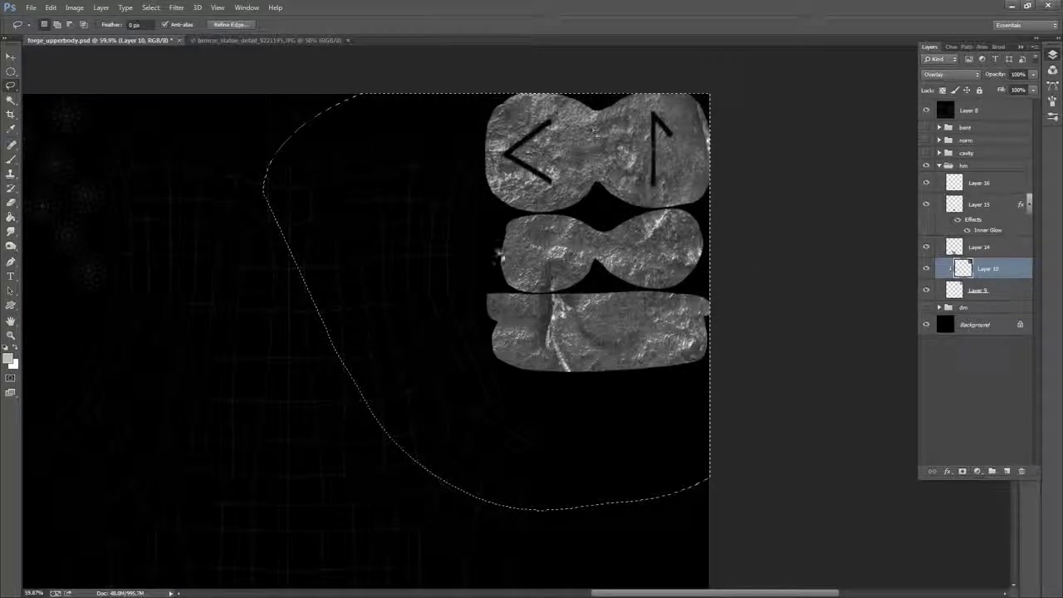
- Copy the lassoed stone texture from Layer 10 and paste it as a new layer
{"action": "left_click_drag", "start_coordinate": [467, 315], "coordinate": [724, 70]}
{"action": "left_click_drag", "start_coordinate": [524, 381], "coordinate": [517, 183]}
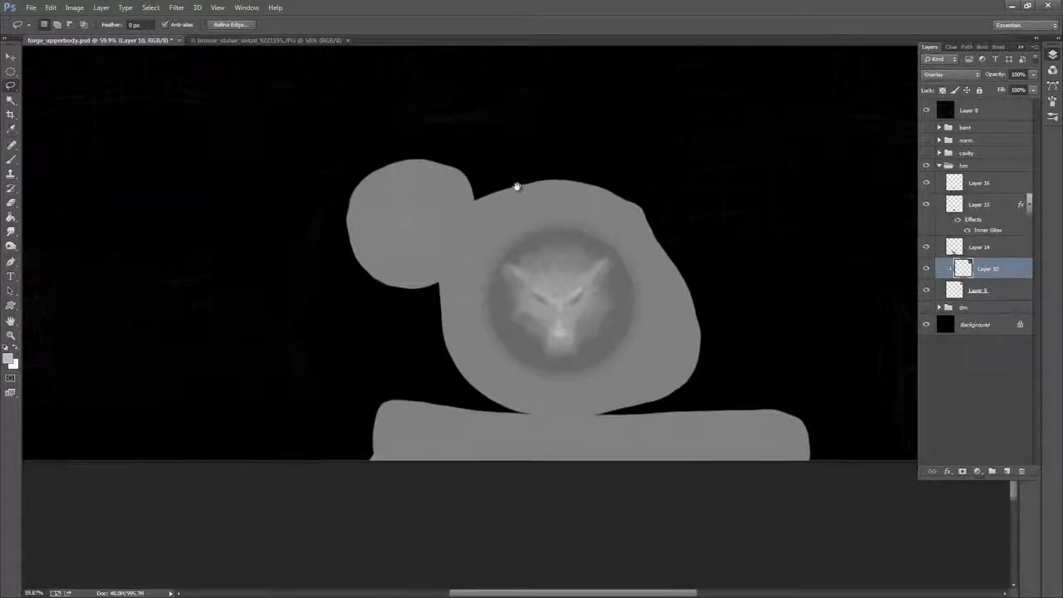
{"action": "left_click", "coordinate": [50, 7]}
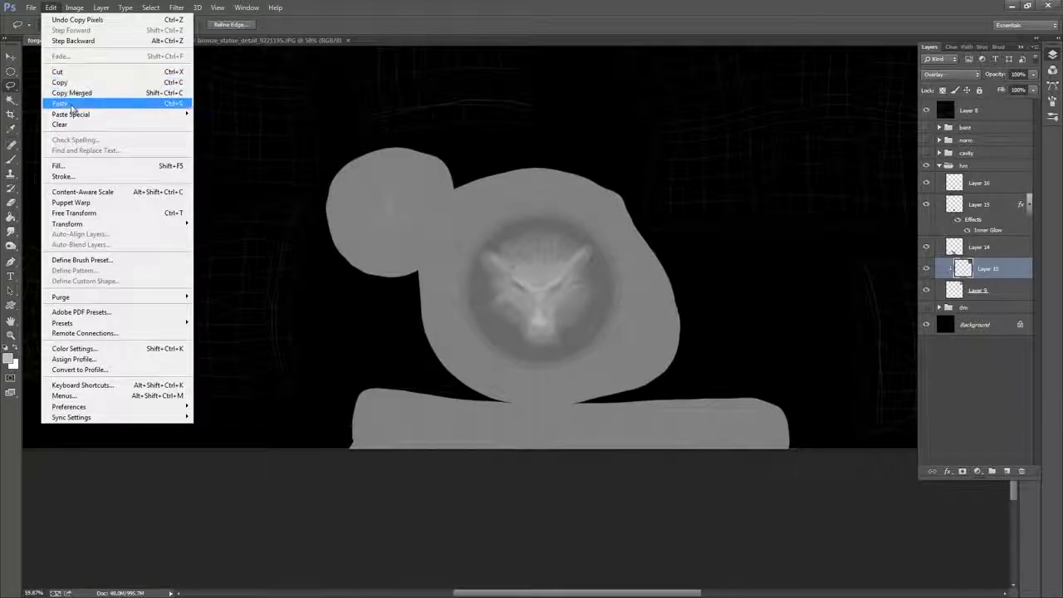
{"action": "left_click", "coordinate": [90, 101]}
{"action": "mouse_move", "coordinate": [756, 163]}
{"action": "left_mouse_down"}
{"action": "mouse_move", "coordinate": [656, 254]}
{"action": "mouse_move", "coordinate": [463, 387]}
{"action": "mouse_move", "coordinate": [416, 440]}
{"action": "left_mouse_up"}
{"action": "right_click", "coordinate": [528, 212]}
{"action": "left_click", "coordinate": [586, 221]}
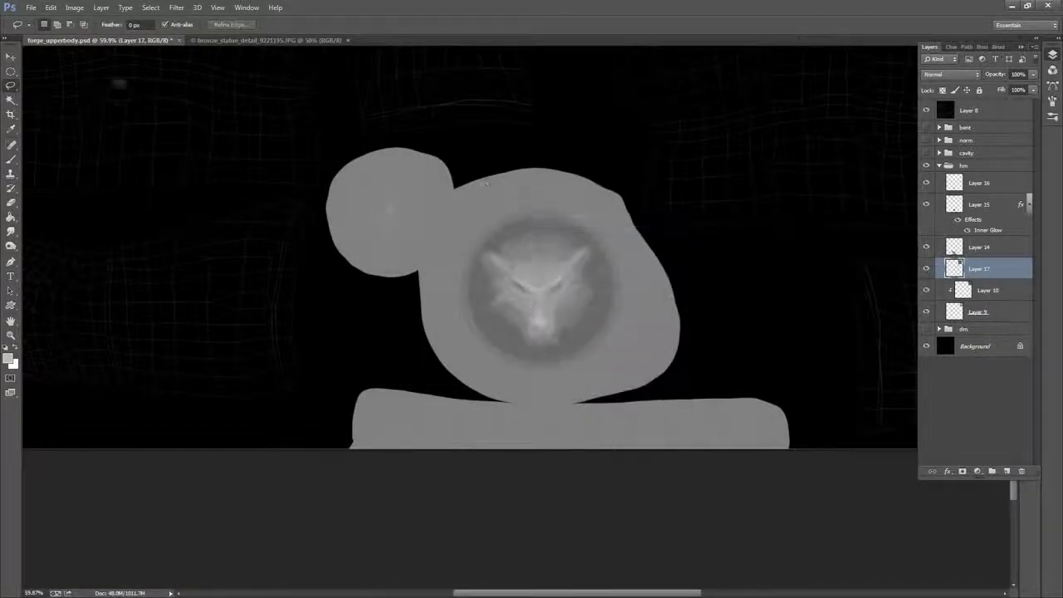
- Move the pasted texture over the wolf emblem pieces and bring its layer to the top of the hm group
{"action": "key", "text": "v"}
{"action": "left_click_drag", "start_coordinate": [768, 184], "coordinate": [582, 319]}
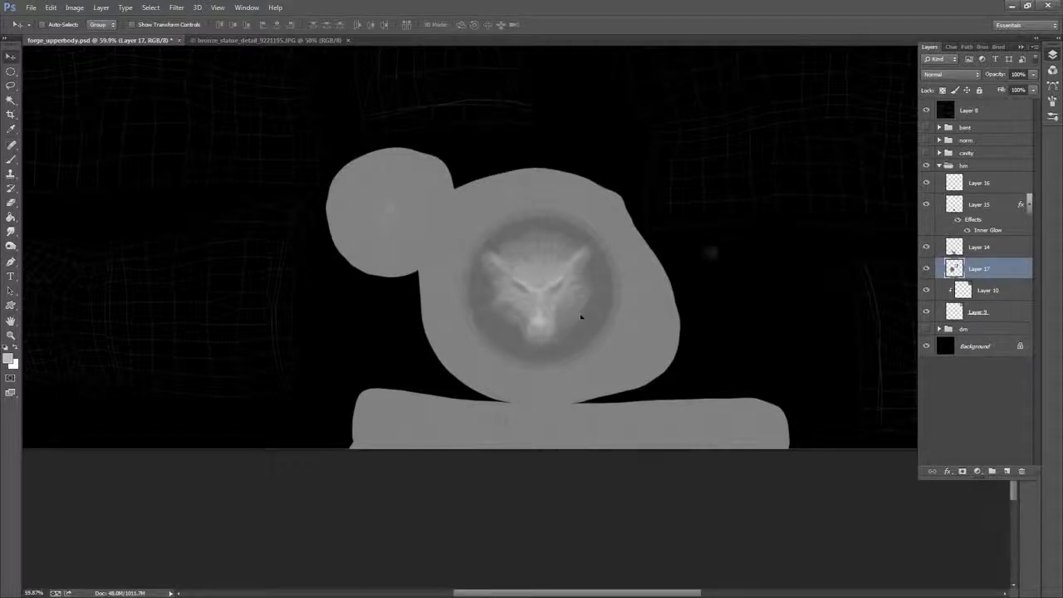
{"action": "left_click_drag", "start_coordinate": [707, 251], "coordinate": [751, 391]}
{"action": "left_click_drag", "start_coordinate": [569, 289], "coordinate": [678, 389]}
{"action": "left_click_drag", "start_coordinate": [984, 268], "coordinate": [991, 182]}
{"action": "left_click_drag", "start_coordinate": [697, 239], "coordinate": [684, 257]}
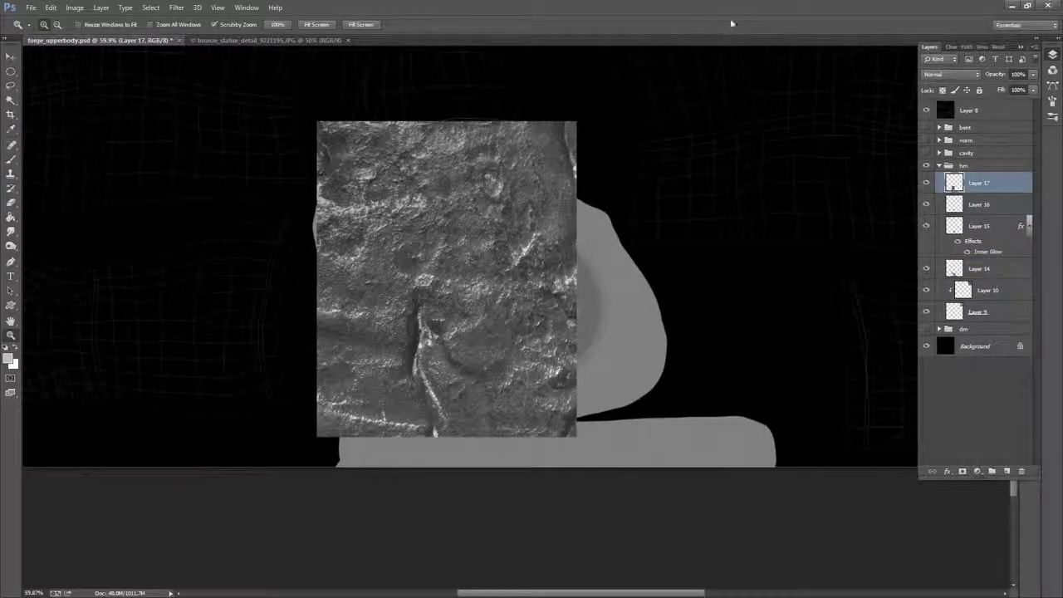
- Scale the texture layer to about 204% width and 137% height and position it to cover all the grey pieces around the emblem
{"action": "left_click", "coordinate": [11, 158]}
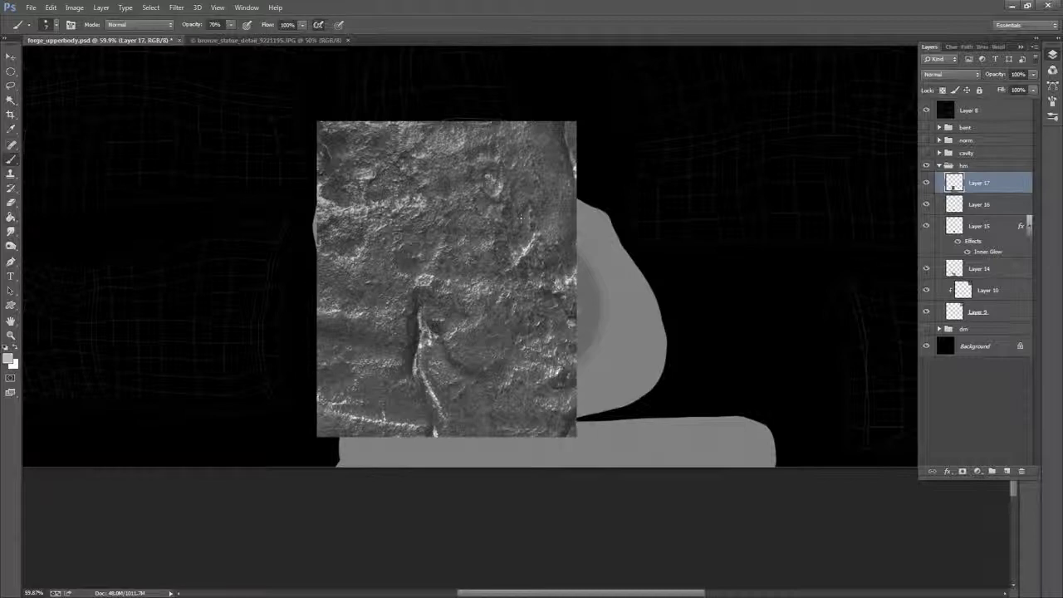
{"action": "key", "text": "ctrl+t"}
{"action": "left_click_drag", "start_coordinate": [579, 436], "coordinate": [849, 556]}
{"action": "mouse_move", "coordinate": [695, 332]}
{"action": "left_mouse_down"}
{"action": "mouse_move", "coordinate": [673, 358]}
{"action": "mouse_move", "coordinate": [656, 346]}
{"action": "left_mouse_up"}
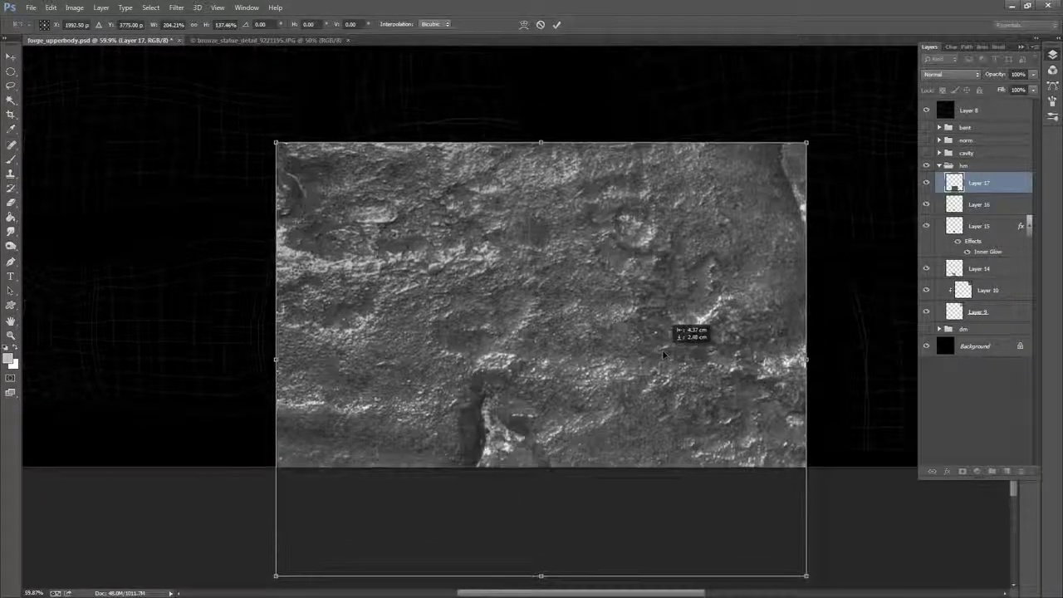
{"action": "left_click", "coordinate": [556, 24]}
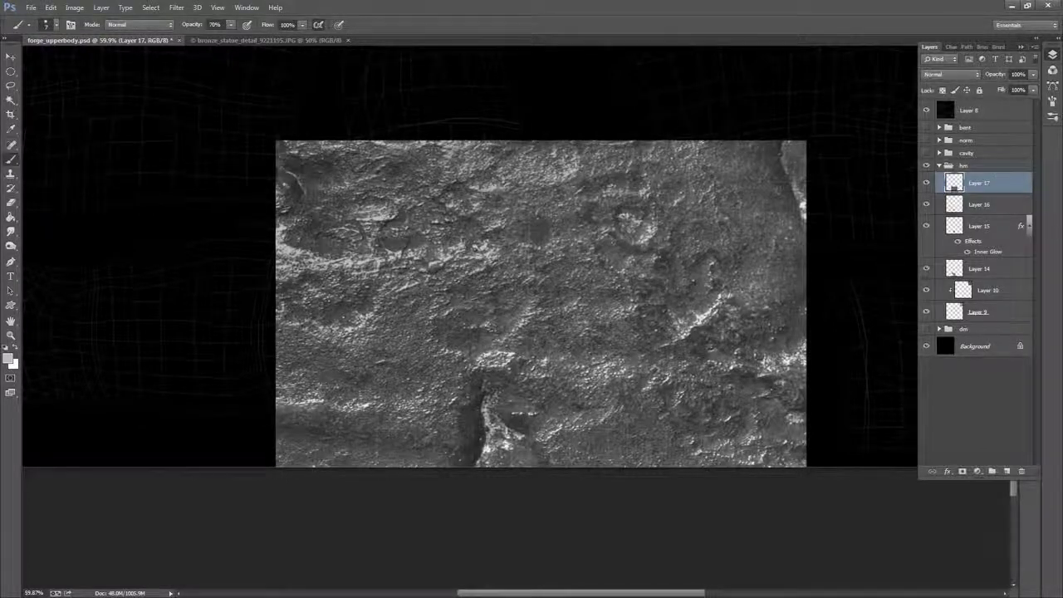
- Hide the texture layer and isolate Layer 14 to check which part of the emblem artwork it holds
{"action": "left_click", "coordinate": [101, 8]}
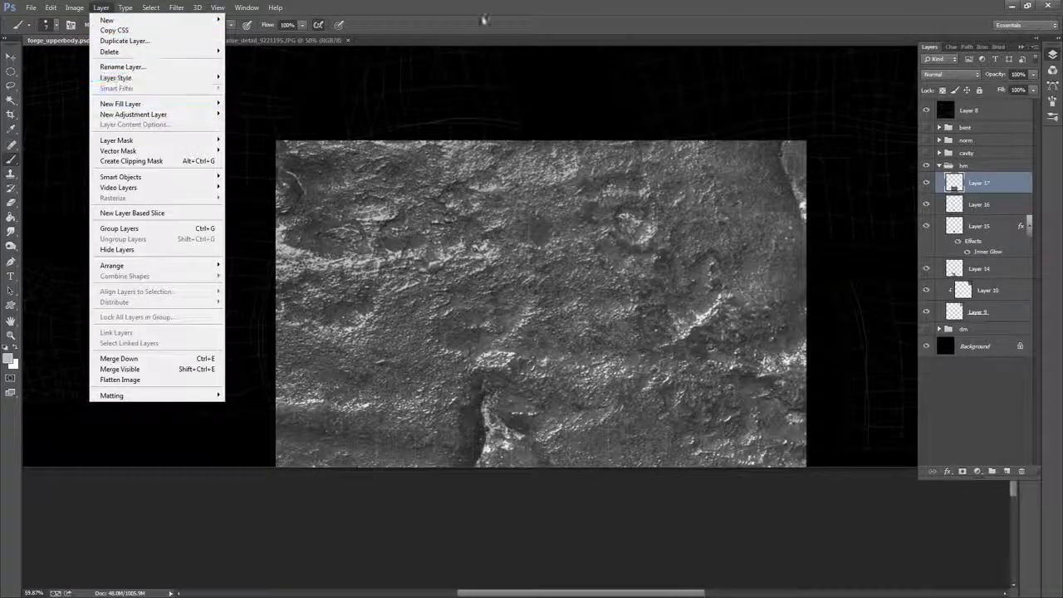
{"action": "left_click", "coordinate": [510, 32]}
{"action": "left_click", "coordinate": [927, 182]}
{"action": "left_click", "coordinate": [980, 204]}
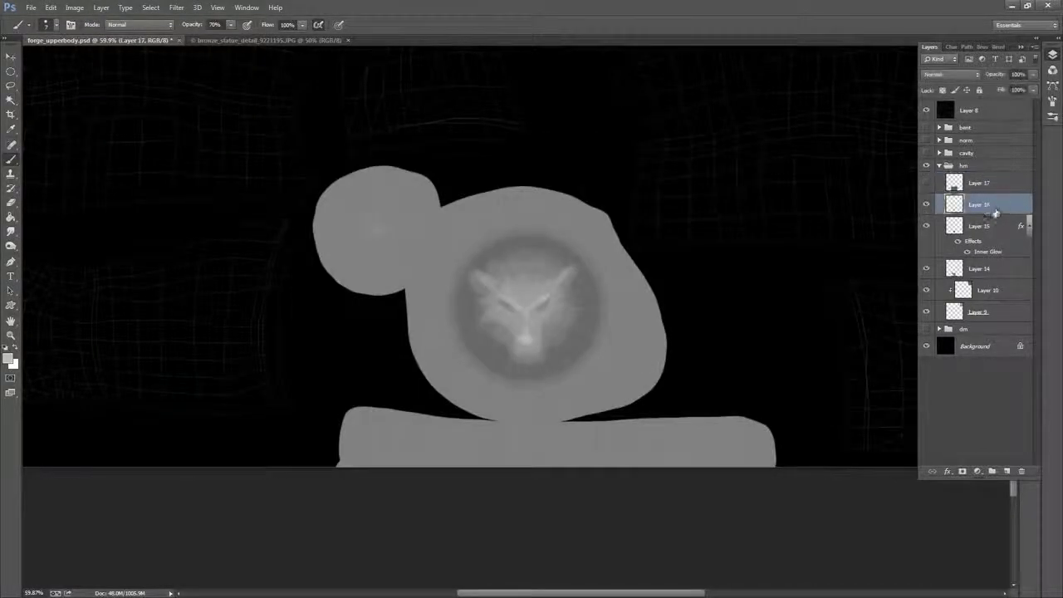
{"action": "left_click", "coordinate": [993, 226]}
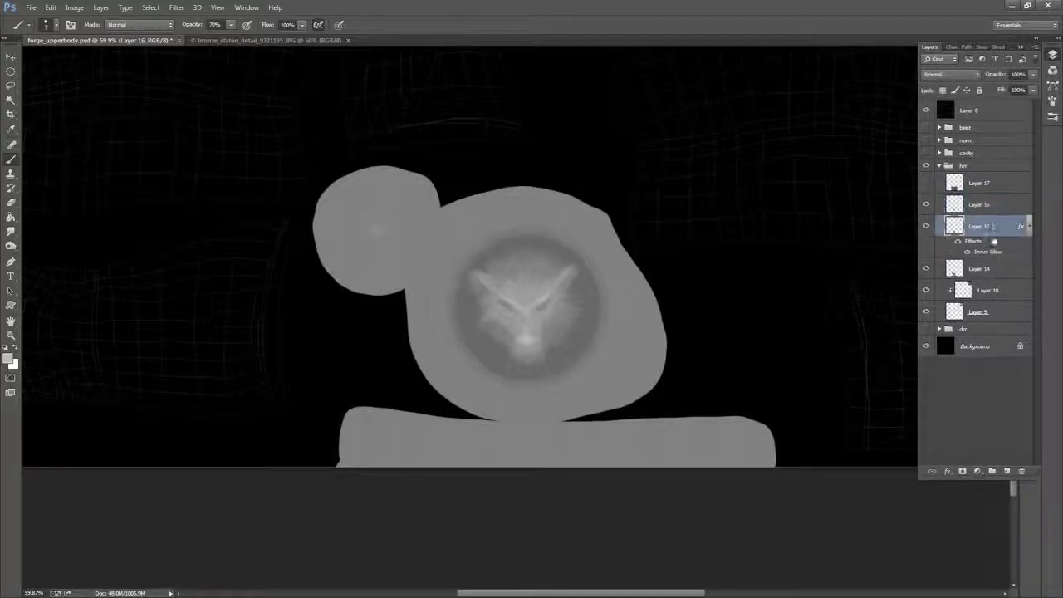
{"action": "left_click", "coordinate": [985, 273]}
{"action": "left_click", "coordinate": [926, 269], "text": "alt"}
{"action": "left_click", "coordinate": [926, 269], "text": "alt"}
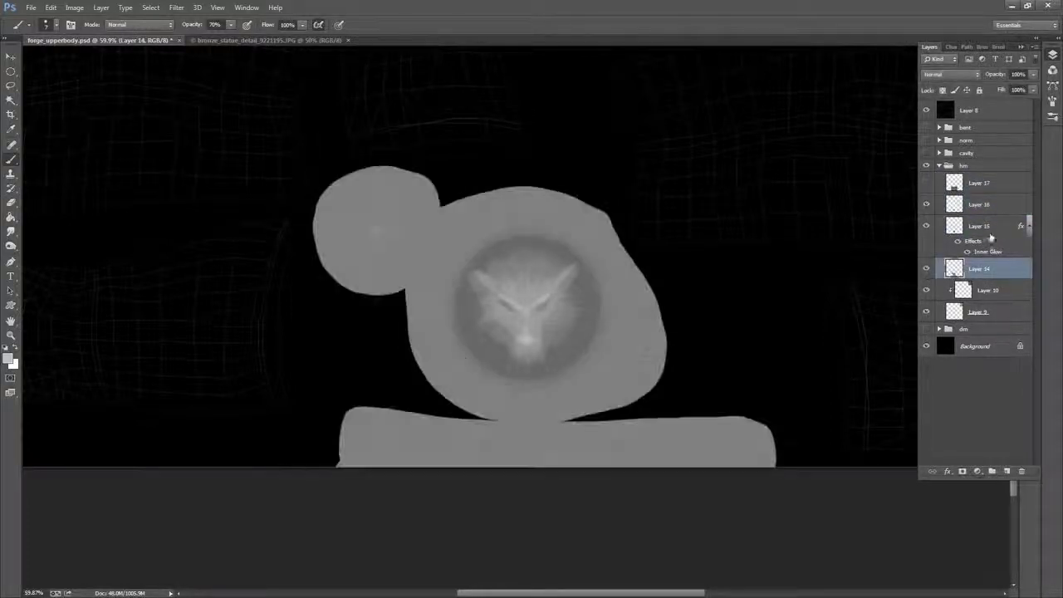
- Merge Layer 15 and Layer 16 down into Layer 14
{"action": "left_click", "coordinate": [991, 229]}
{"action": "right_click", "coordinate": [991, 229]}
{"action": "left_click", "coordinate": [880, 423]}
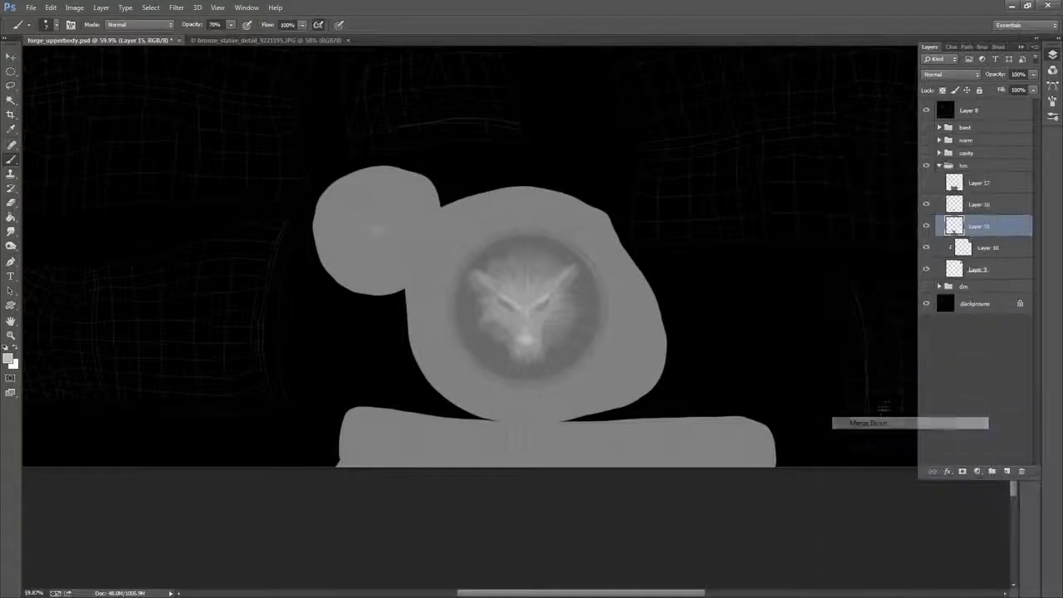
{"action": "left_click", "coordinate": [978, 203]}
{"action": "left_click", "coordinate": [926, 204]}
{"action": "left_click", "coordinate": [926, 203]}
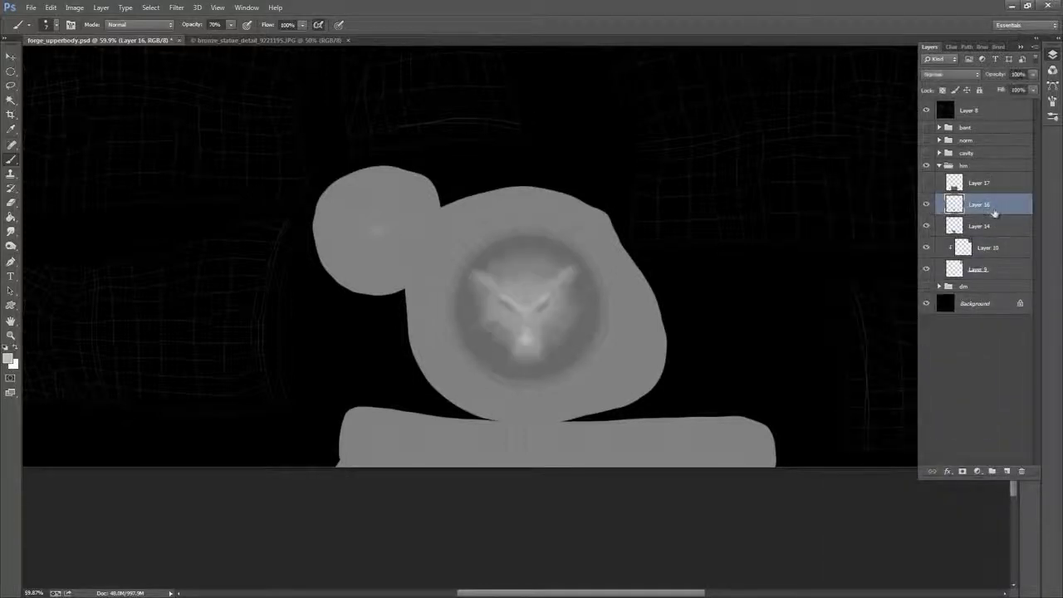
{"action": "right_click", "coordinate": [994, 208]}
{"action": "left_click", "coordinate": [879, 423]}
- Show the texture on Layer 17 and clip it to Layer 14
{"action": "left_click", "coordinate": [963, 183]}
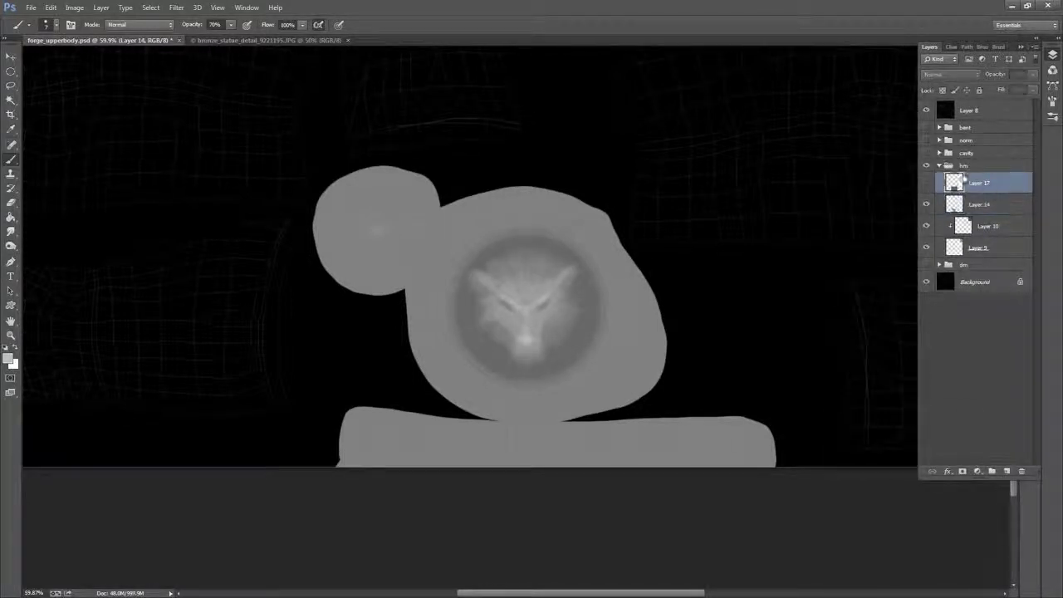
{"action": "left_click", "coordinate": [927, 183]}
{"action": "left_click", "coordinate": [100, 7]}
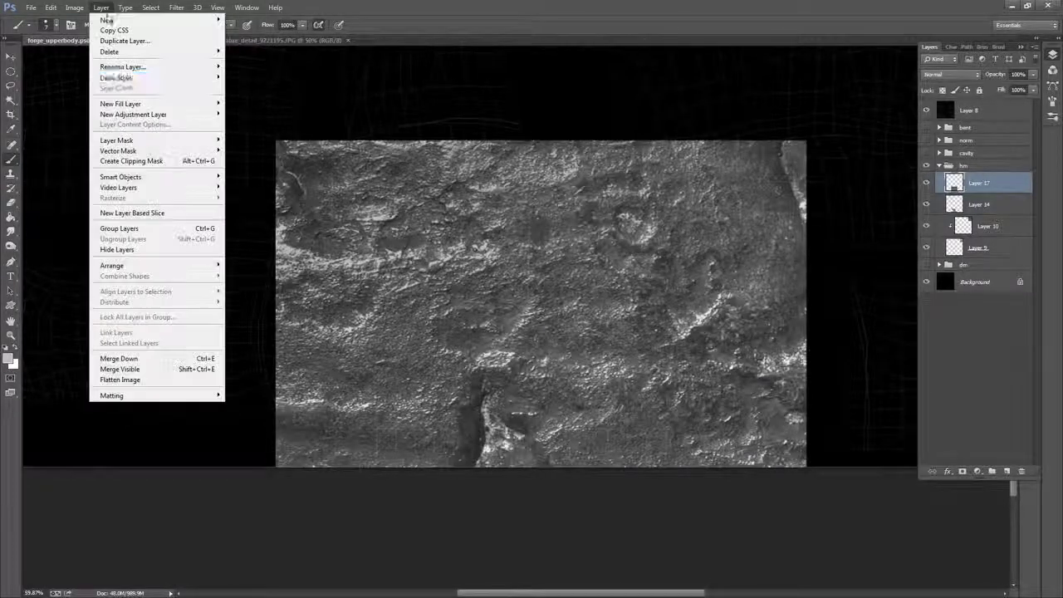
{"action": "left_click", "coordinate": [143, 161]}
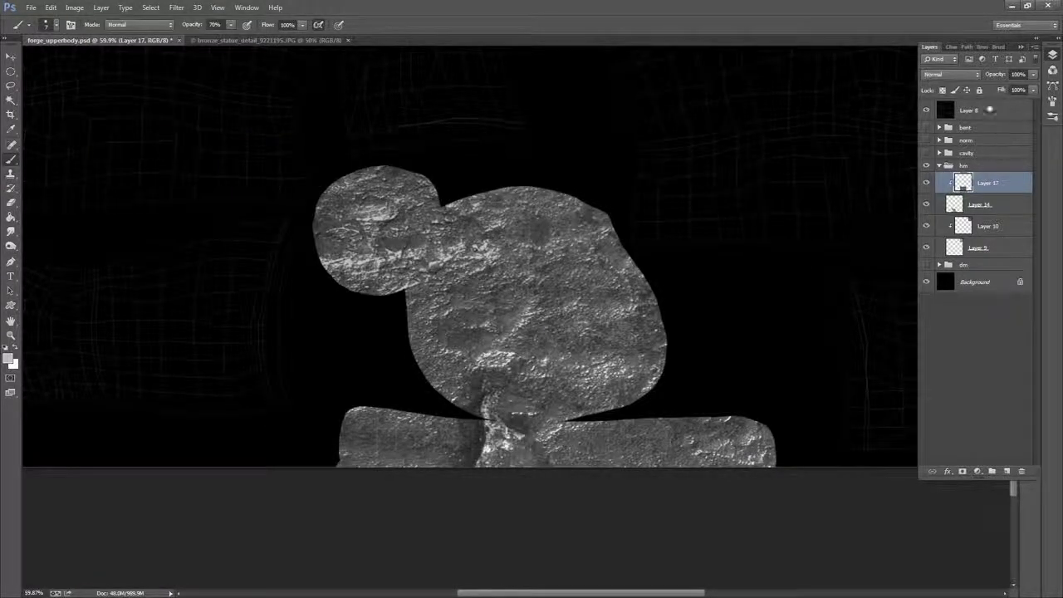
- Compare the Soft Light and Multiply blend modes on Layer 17, keep Soft Light, and lower the layer's opacity
{"action": "left_click", "coordinate": [955, 74]}
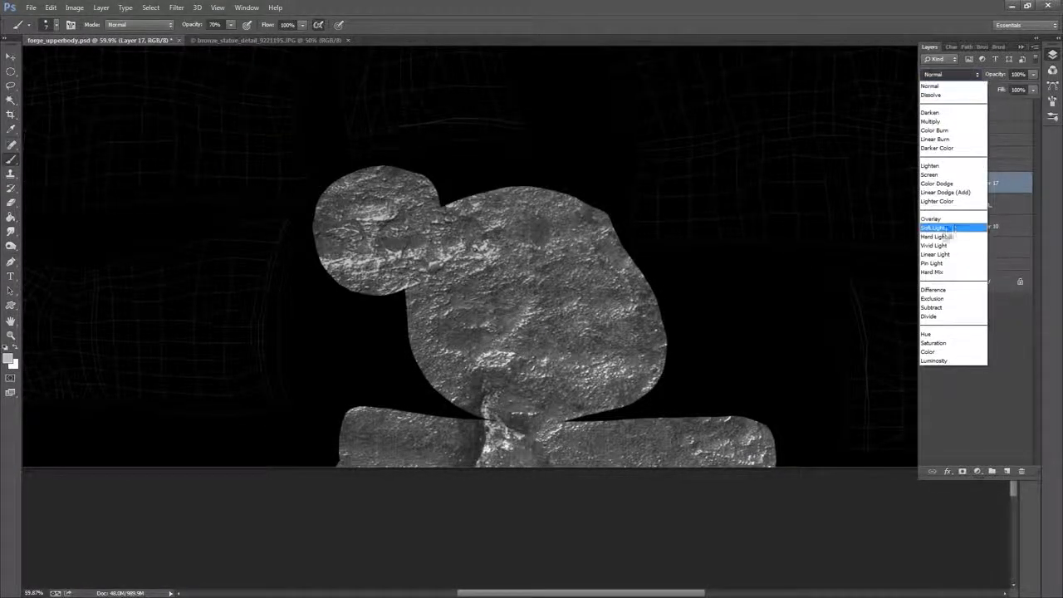
{"action": "left_click", "coordinate": [945, 228]}
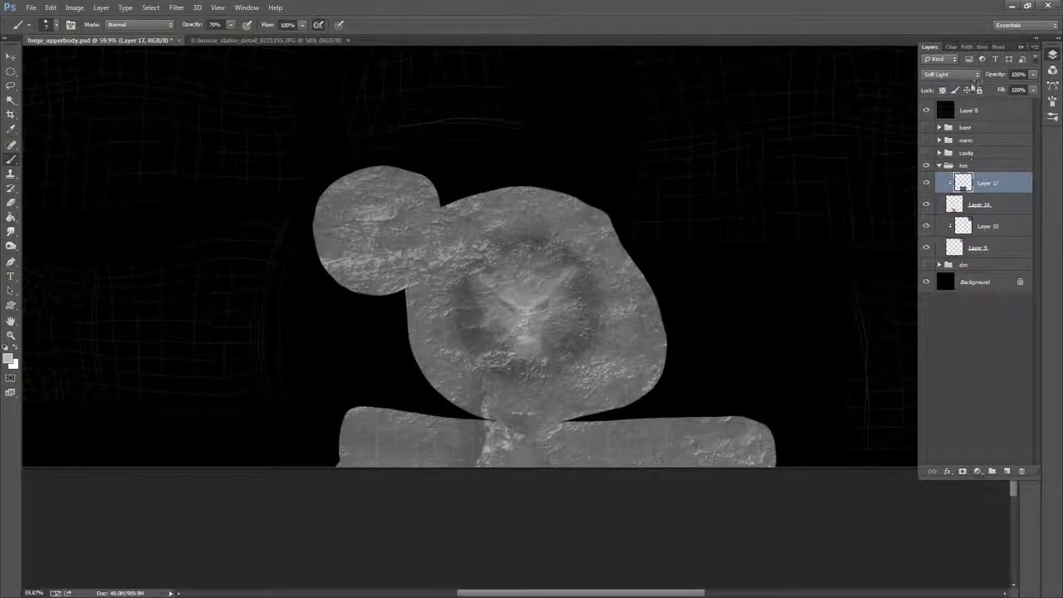
{"action": "left_click", "coordinate": [972, 75]}
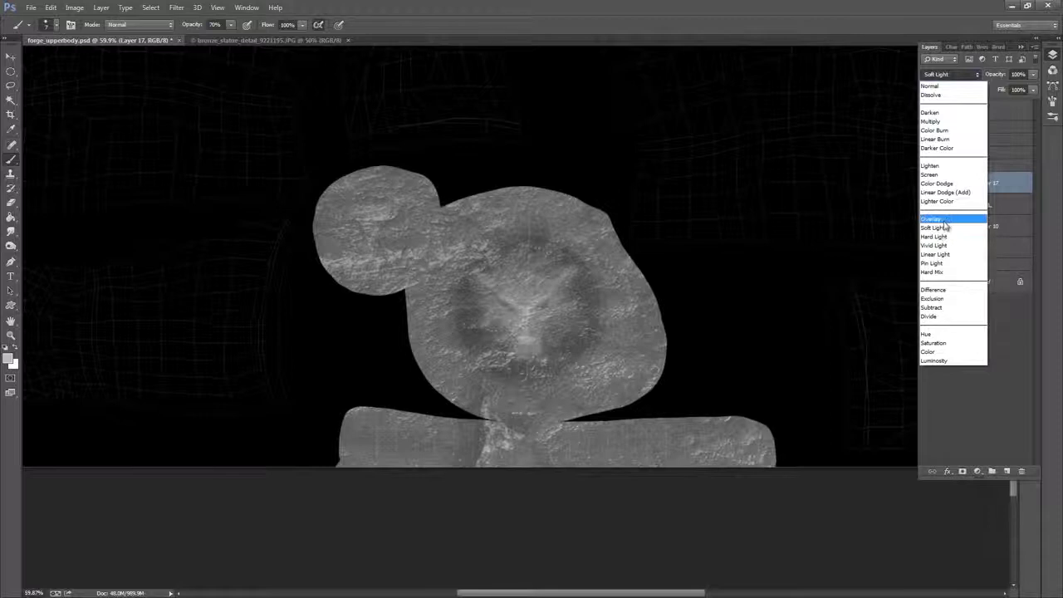
{"action": "left_click", "coordinate": [932, 122]}
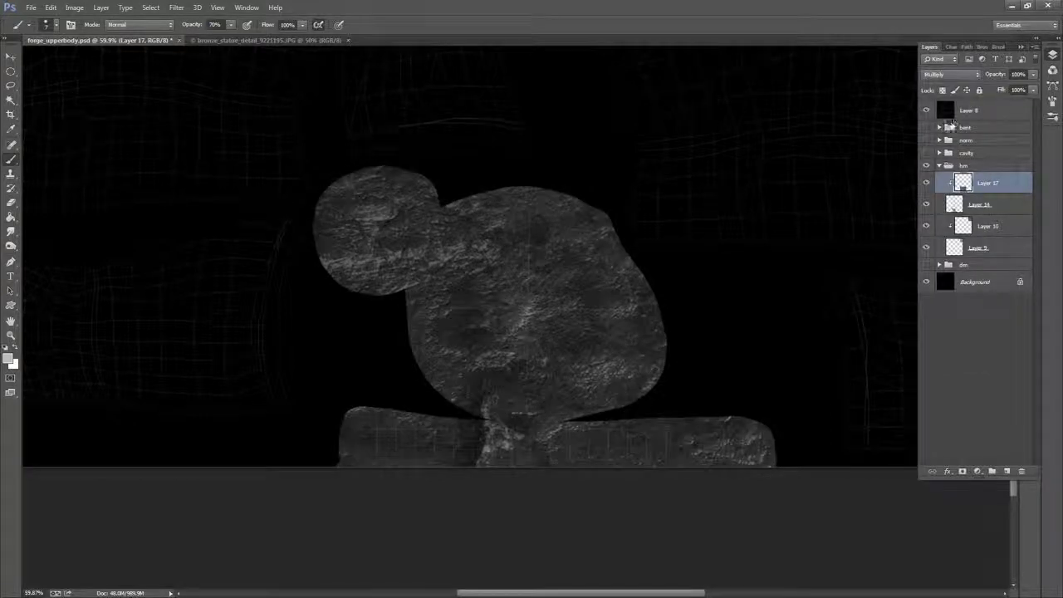
{"action": "left_click", "coordinate": [951, 75]}
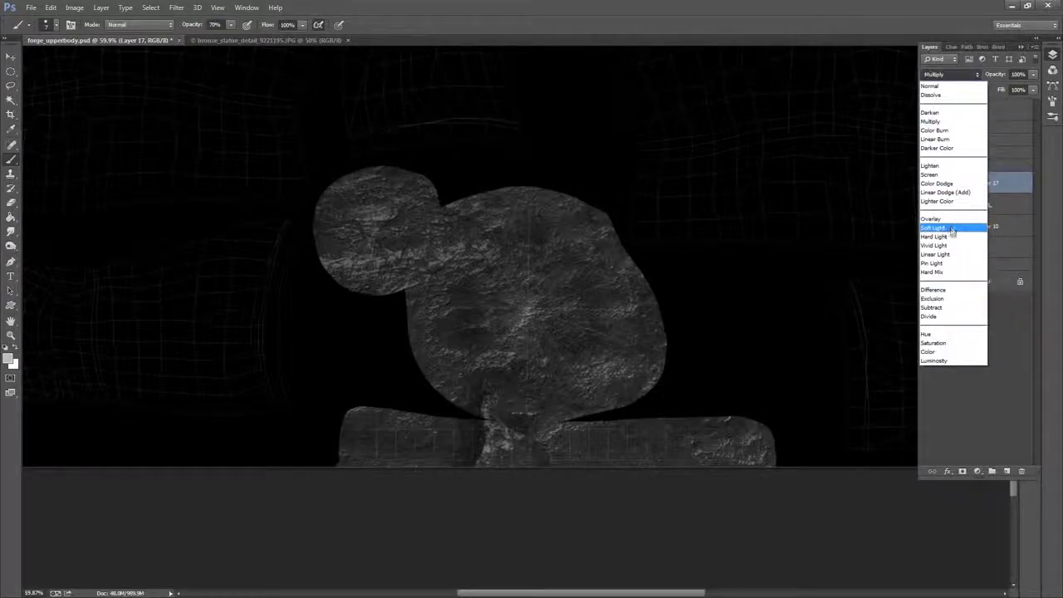
{"action": "left_click", "coordinate": [954, 230]}
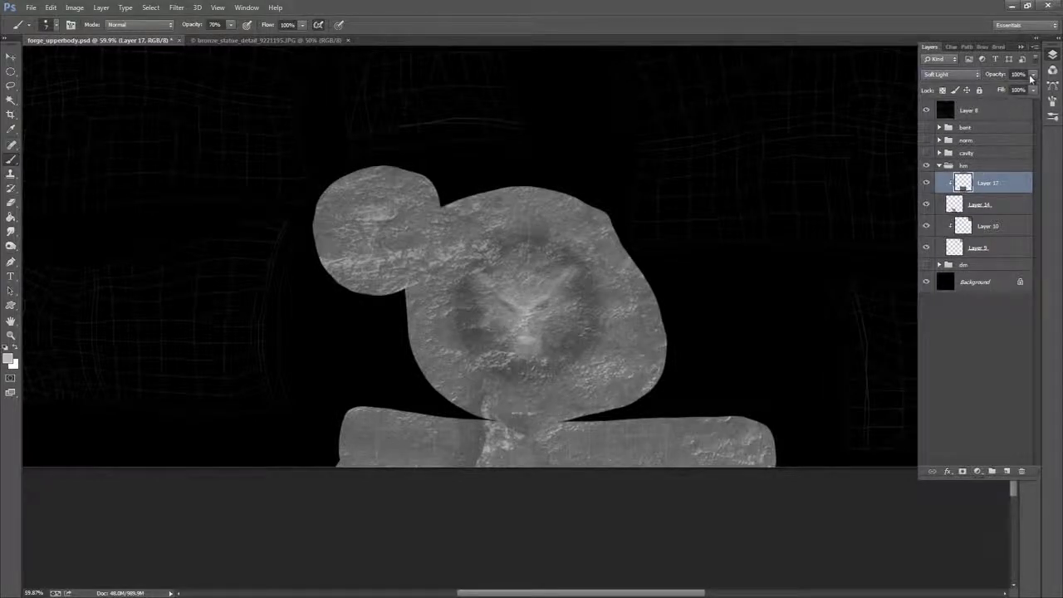
{"action": "left_click", "coordinate": [1030, 78]}
{"action": "left_click_drag", "start_coordinate": [1033, 92], "coordinate": [1011, 93]}
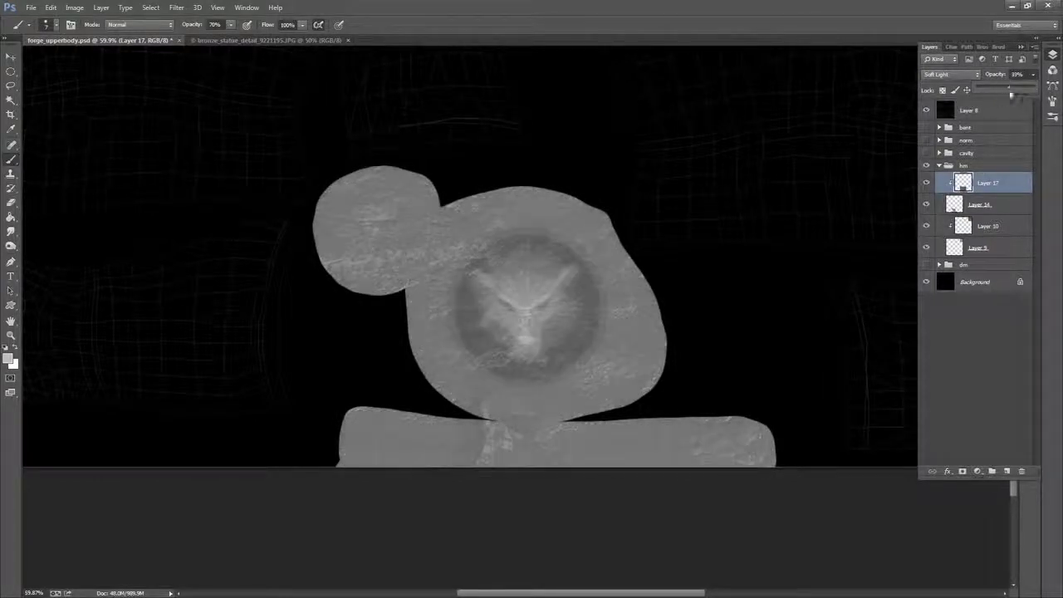
- Duplicate Layer 14
{"action": "left_click_drag", "start_coordinate": [1001, 205], "coordinate": [995, 475]}
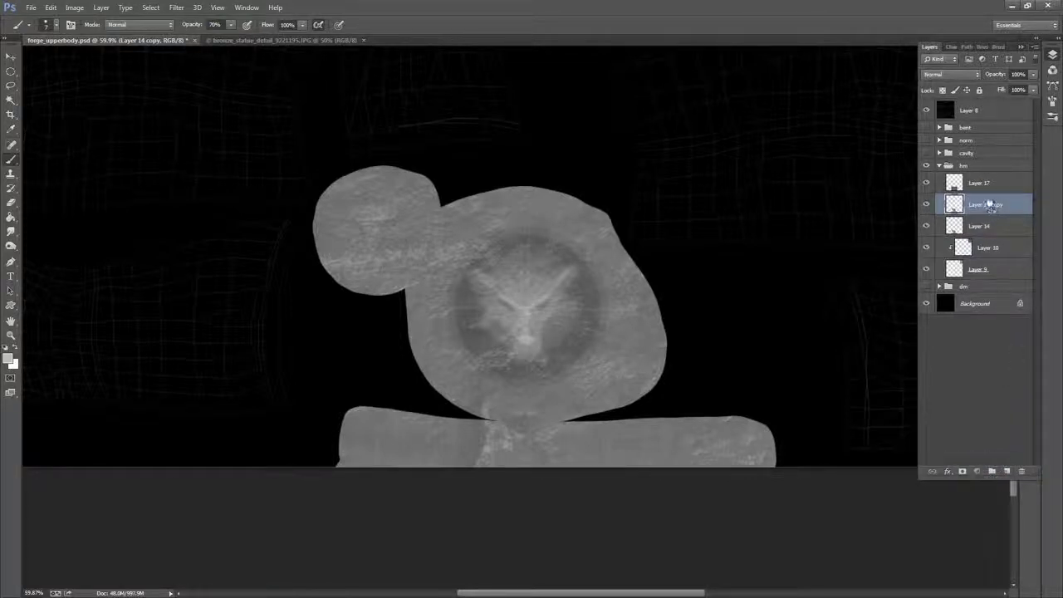
- Move Layer 14 copy above Layer 17, try the Multiply blend mode on it, and set it to Soft Light
{"action": "left_click_drag", "start_coordinate": [990, 207], "coordinate": [1005, 168]}
{"action": "left_click", "coordinate": [977, 75]}
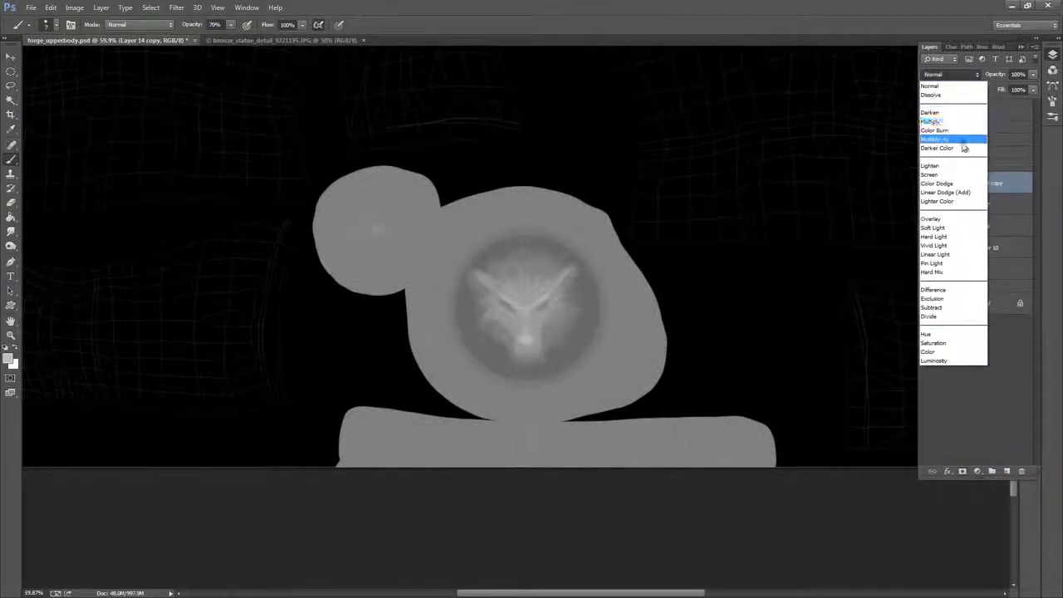
{"action": "left_click", "coordinate": [956, 122]}
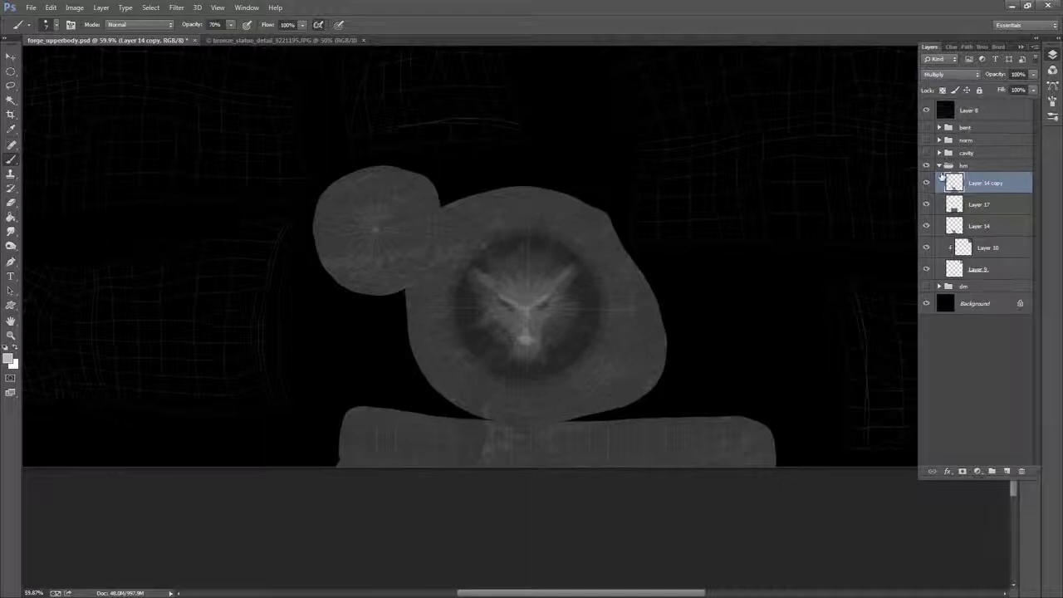
{"action": "left_click", "coordinate": [975, 76]}
{"action": "left_click", "coordinate": [947, 231]}
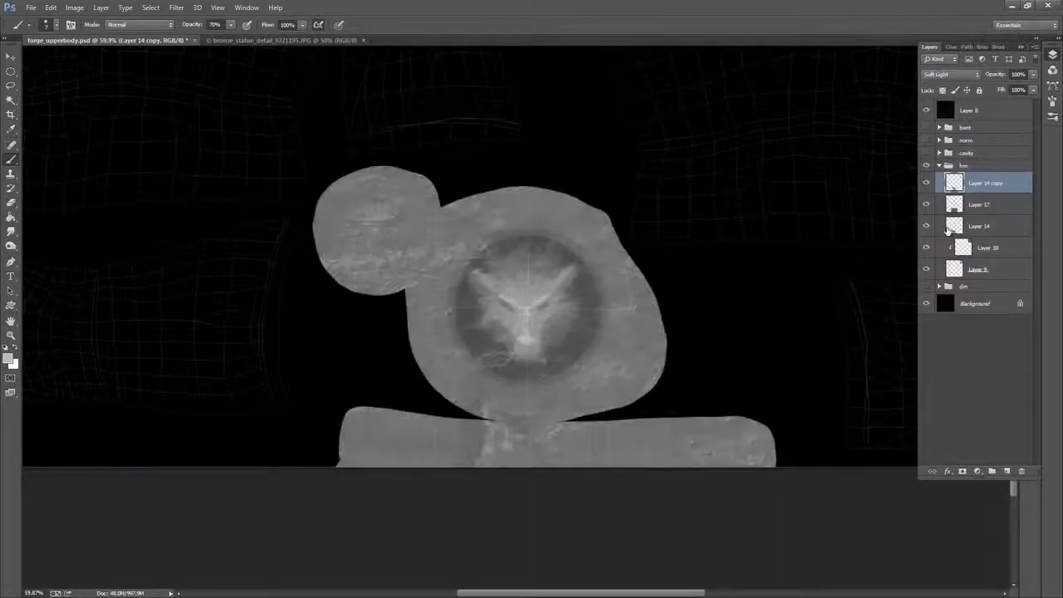
- Set Layer 17's opacity to about 75%
{"action": "left_click", "coordinate": [1001, 207]}
{"action": "left_click", "coordinate": [1001, 184]}
{"action": "left_click", "coordinate": [995, 210]}
{"action": "left_click", "coordinate": [1033, 77]}
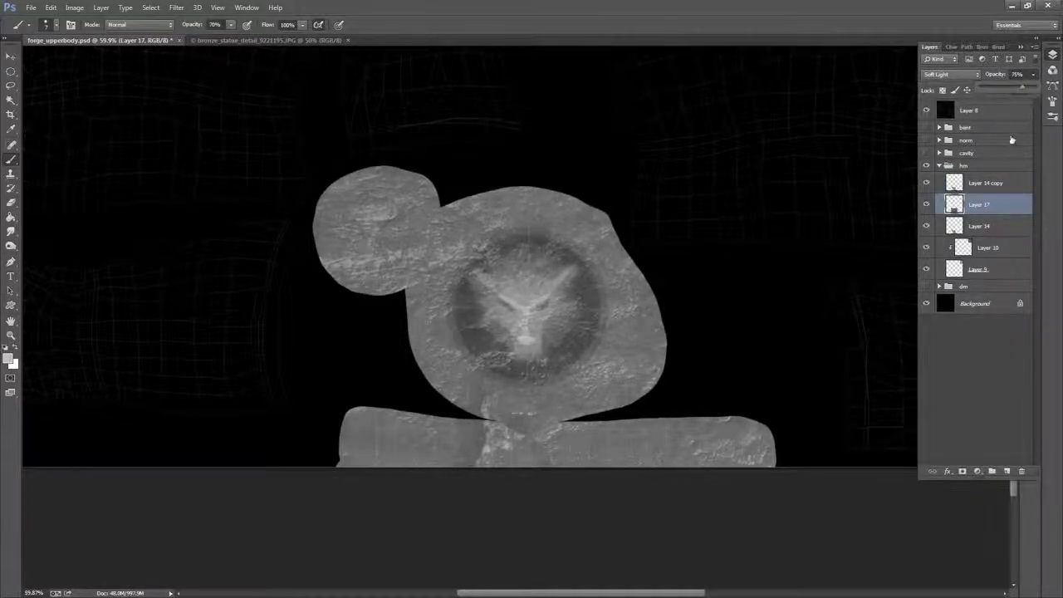
- Try to stamp all visible layers into a new layer above Layer 14 copy, and undo it
{"action": "left_click", "coordinate": [1003, 185]}
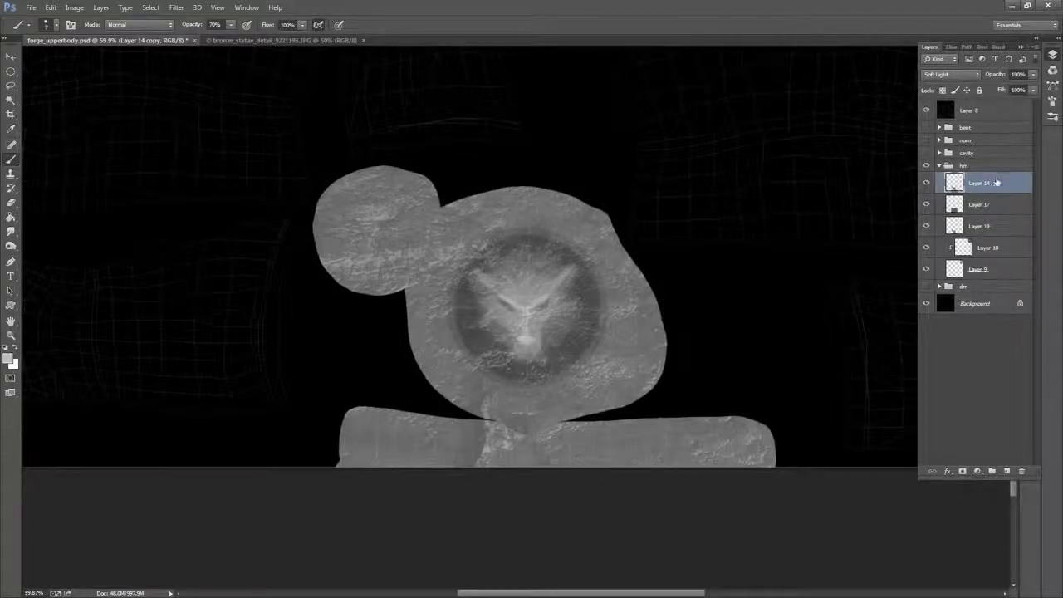
{"action": "key", "text": "ctrl+alt+shift+e"}
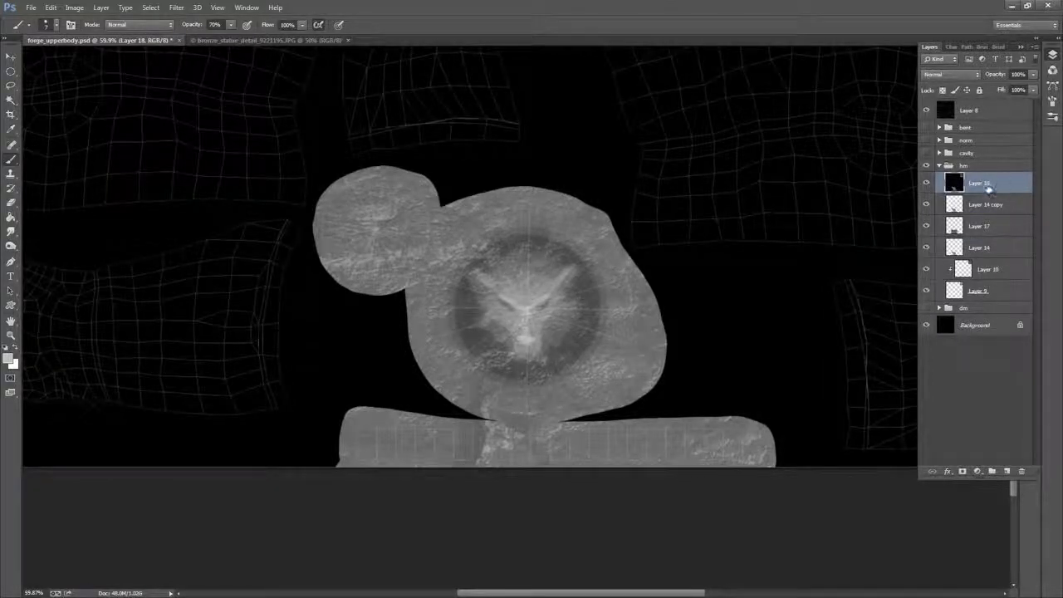
{"action": "key", "text": "ctrl+z"}
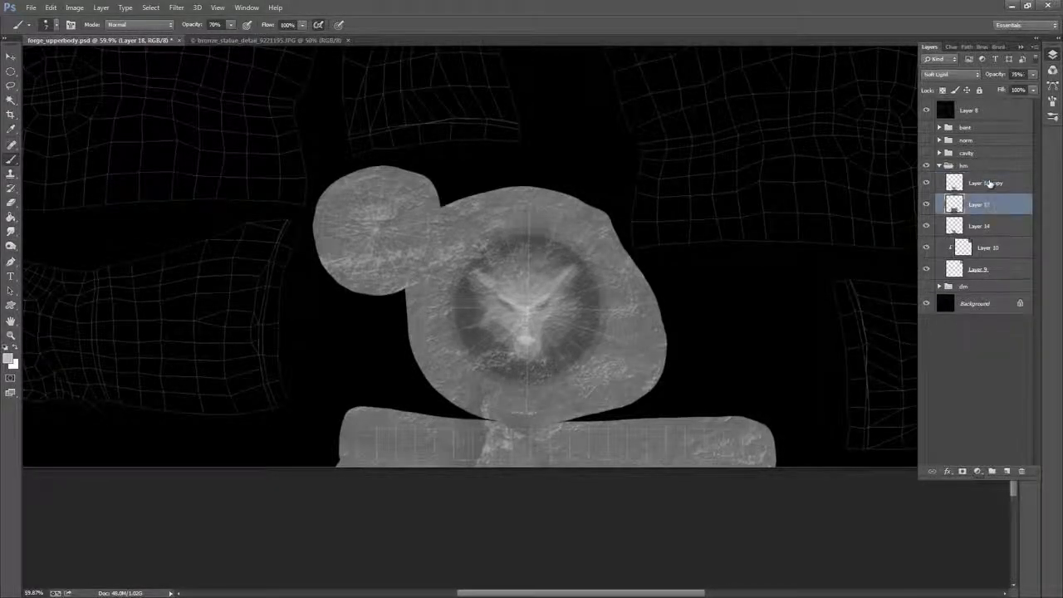
- Hide the Layer 8 wireframe overlay and stamp the visible layers into a new layer above Layer 14 copy
{"action": "left_click_drag", "start_coordinate": [926, 110], "coordinate": [927, 153]}
{"action": "left_click", "coordinate": [994, 189]}
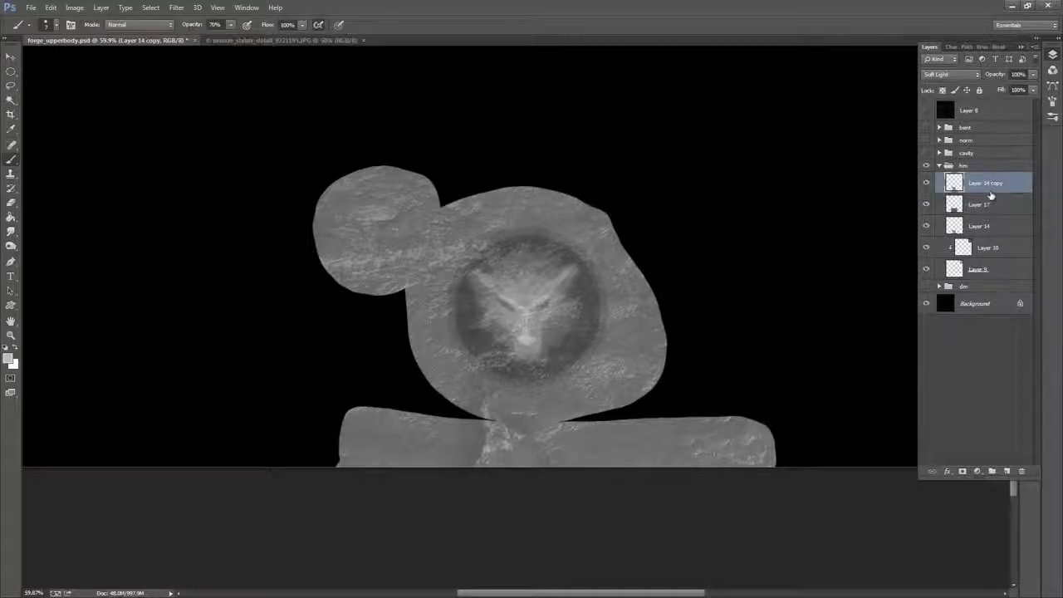
{"action": "left_click_drag", "start_coordinate": [988, 196], "coordinate": [988, 191]}
{"action": "key", "text": "ctrl+shift+alt+e"}
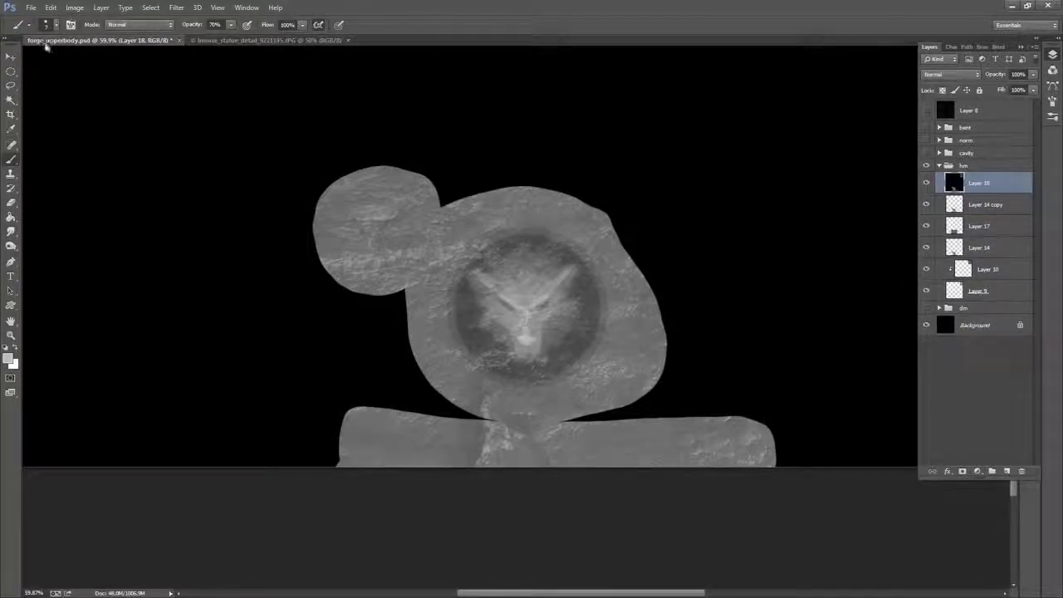
- Lasso the wolf-emblem pieces on Layer 18, raise their brightness and set the contrast to 62 with Brightness/Contrast, and clear the selection
{"action": "left_click", "coordinate": [11, 84]}
{"action": "mouse_move", "coordinate": [287, 436]}
{"action": "left_mouse_down"}
{"action": "mouse_move", "coordinate": [249, 183]}
{"action": "mouse_move", "coordinate": [831, 515]}
{"action": "mouse_move", "coordinate": [324, 538]}
{"action": "mouse_move", "coordinate": [216, 473]}
{"action": "left_mouse_up"}
{"action": "left_click", "coordinate": [51, 8]}
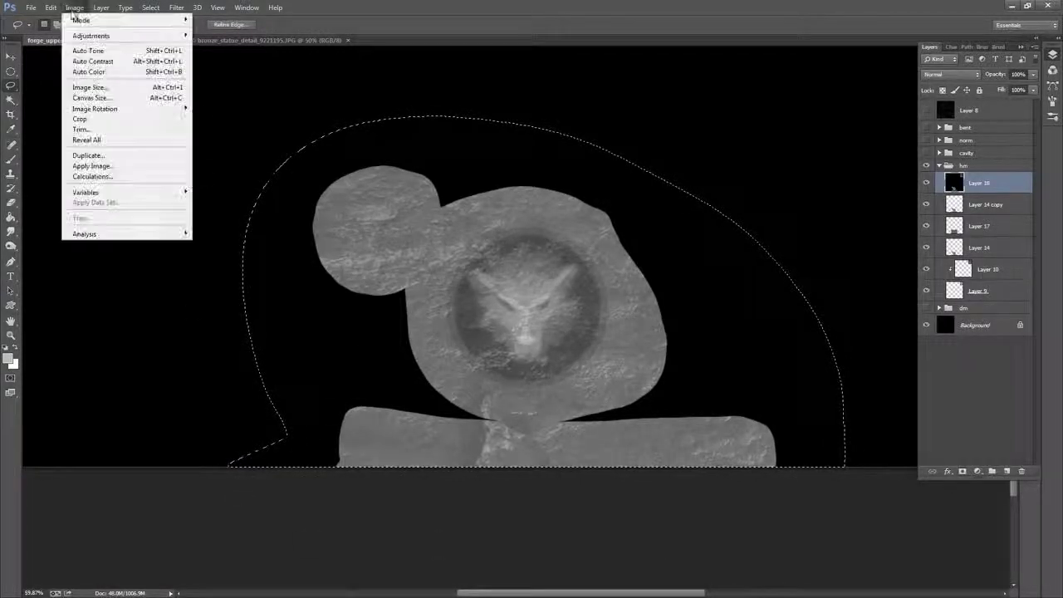
{"action": "mouse_move", "coordinate": [75, 8]}
{"action": "mouse_move", "coordinate": [91, 40]}
{"action": "left_click", "coordinate": [232, 36]}
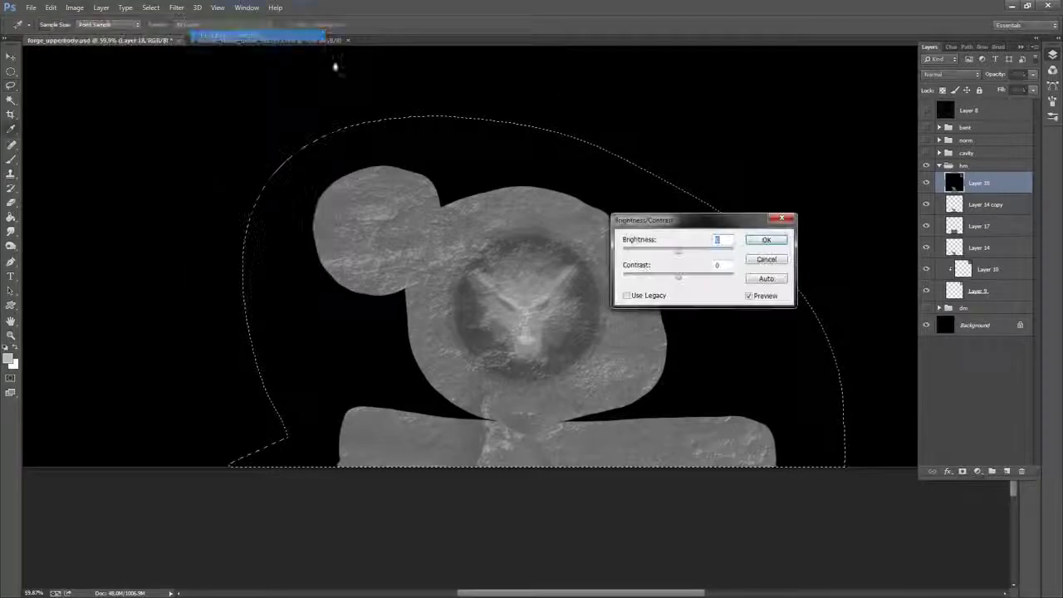
{"action": "mouse_move", "coordinate": [681, 253]}
{"action": "left_mouse_down"}
{"action": "mouse_move", "coordinate": [693, 254]}
{"action": "mouse_move", "coordinate": [694, 280]}
{"action": "mouse_move", "coordinate": [754, 282]}
{"action": "mouse_move", "coordinate": [711, 281]}
{"action": "mouse_move", "coordinate": [717, 251]}
{"action": "mouse_move", "coordinate": [690, 250]}
{"action": "mouse_move", "coordinate": [732, 280]}
{"action": "mouse_move", "coordinate": [712, 278]}
{"action": "mouse_move", "coordinate": [689, 253]}
{"action": "left_mouse_up"}
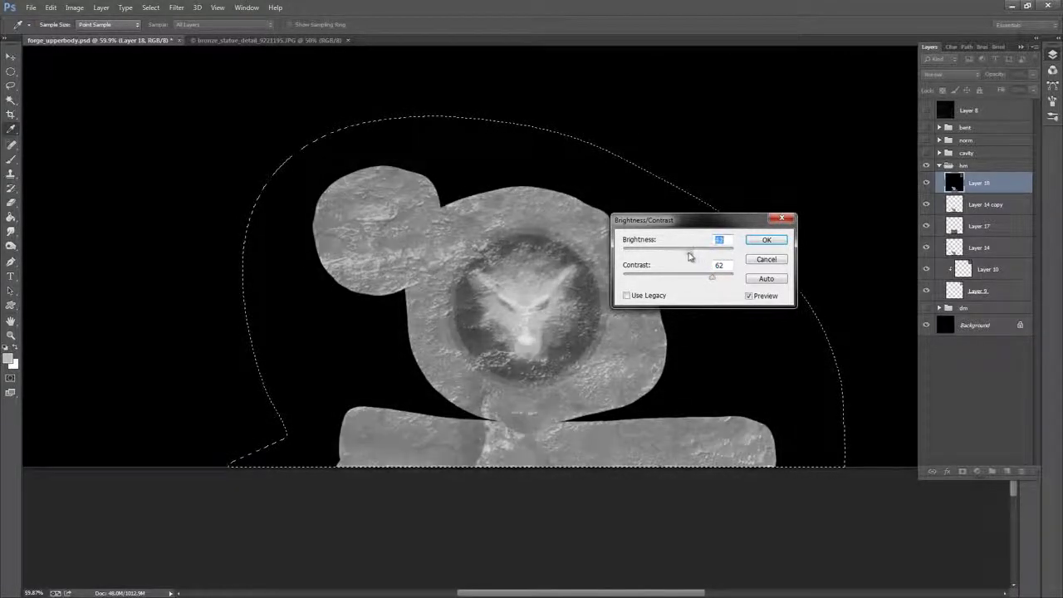
{"action": "left_click", "coordinate": [767, 240]}
{"action": "key", "text": "l"}
{"action": "right_click", "coordinate": [660, 241]}
{"action": "left_click", "coordinate": [724, 249]}
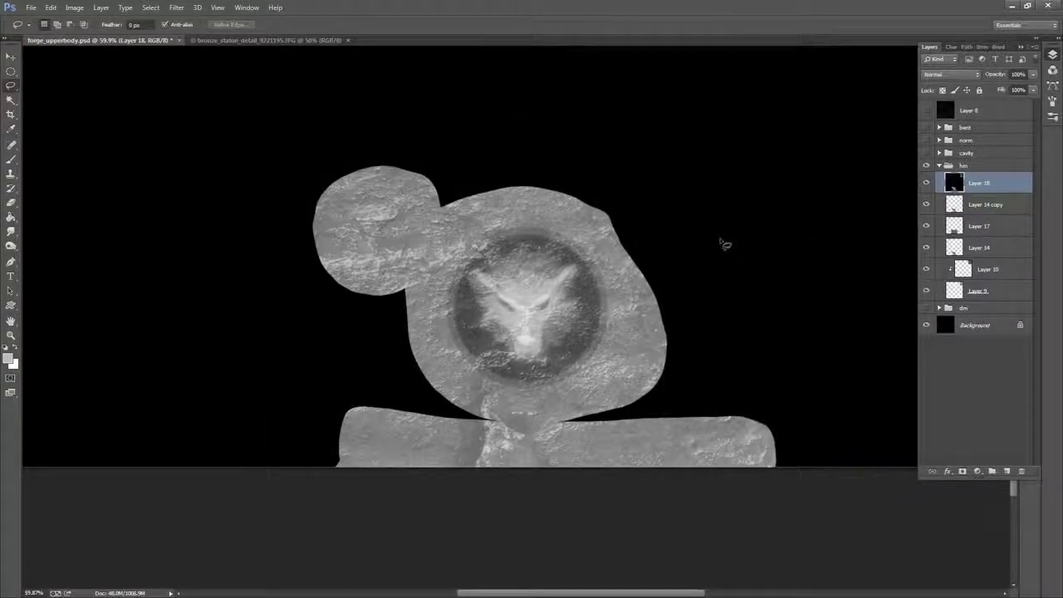
- Save the height map as a PNG over the existing temp_height.png in the Textures folder
{"action": "left_click", "coordinate": [11, 336]}
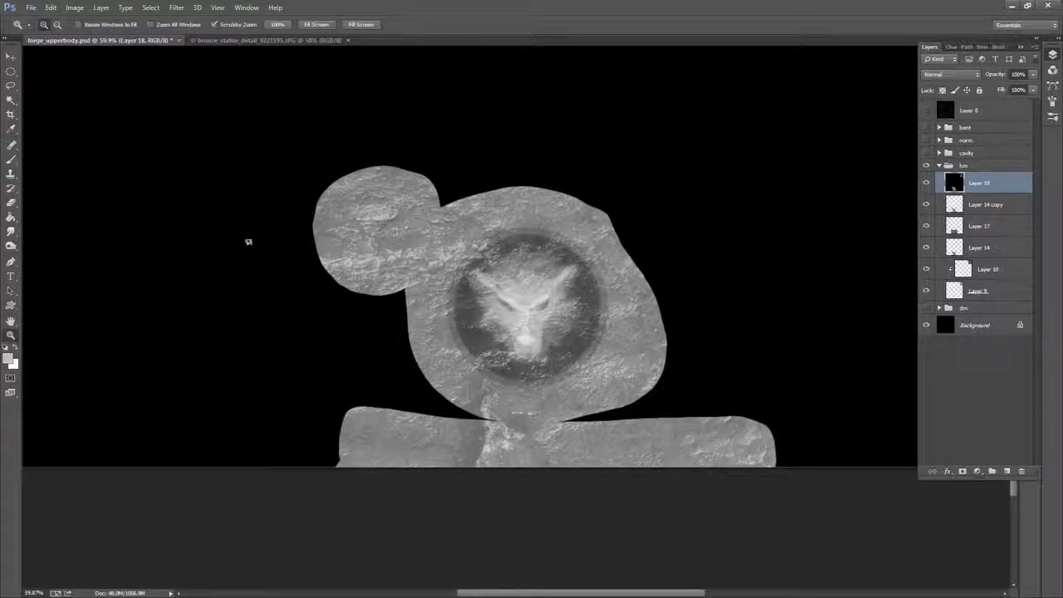
{"action": "left_click_drag", "start_coordinate": [754, 218], "coordinate": [715, 202]}
{"action": "left_click_drag", "start_coordinate": [789, 162], "coordinate": [607, 429]}
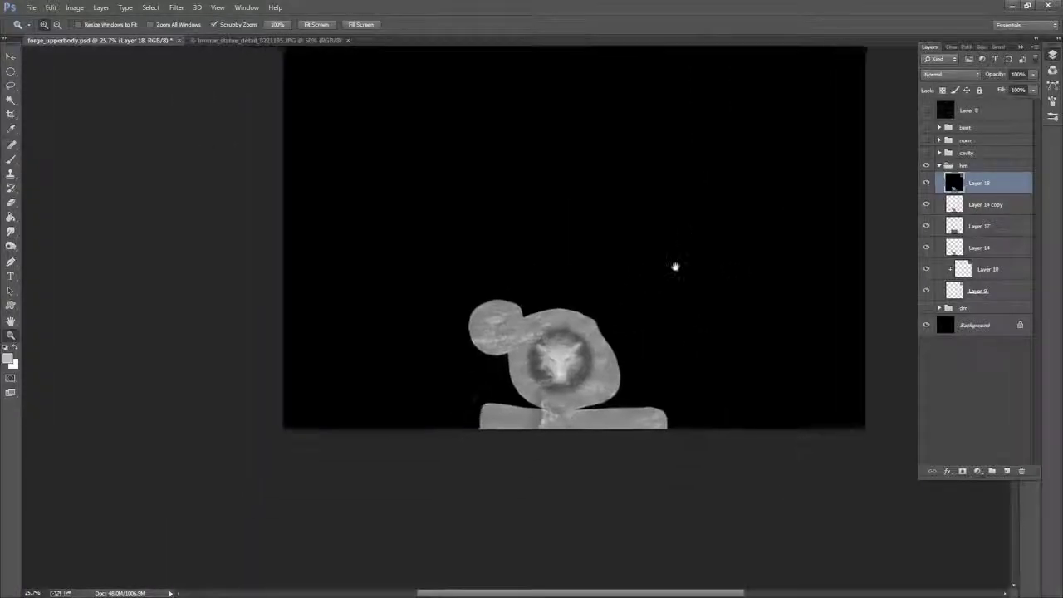
{"action": "left_click", "coordinate": [679, 278]}
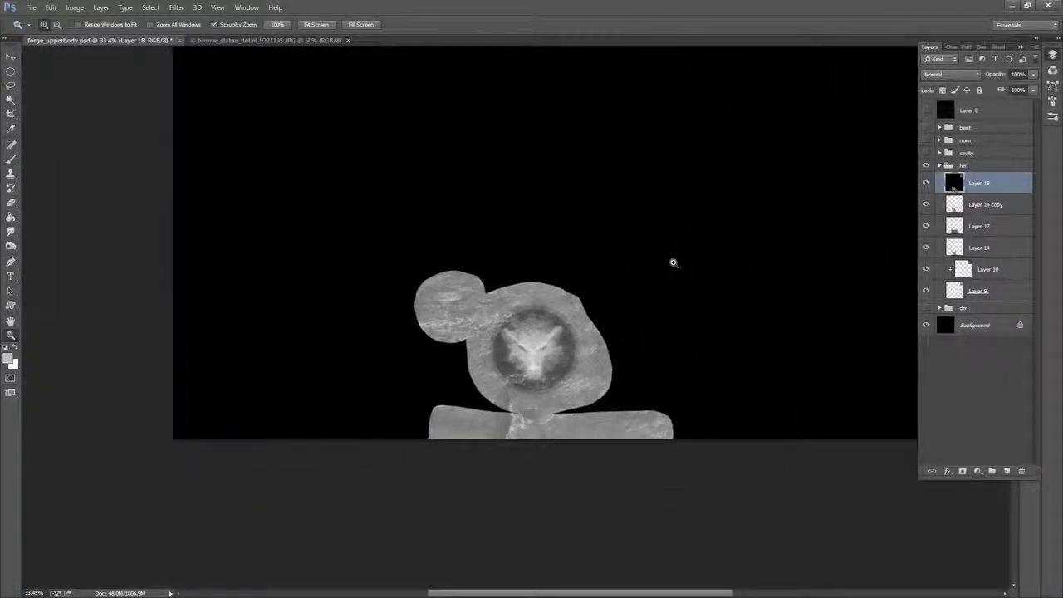
{"action": "left_click_drag", "start_coordinate": [765, 250], "coordinate": [680, 318]}
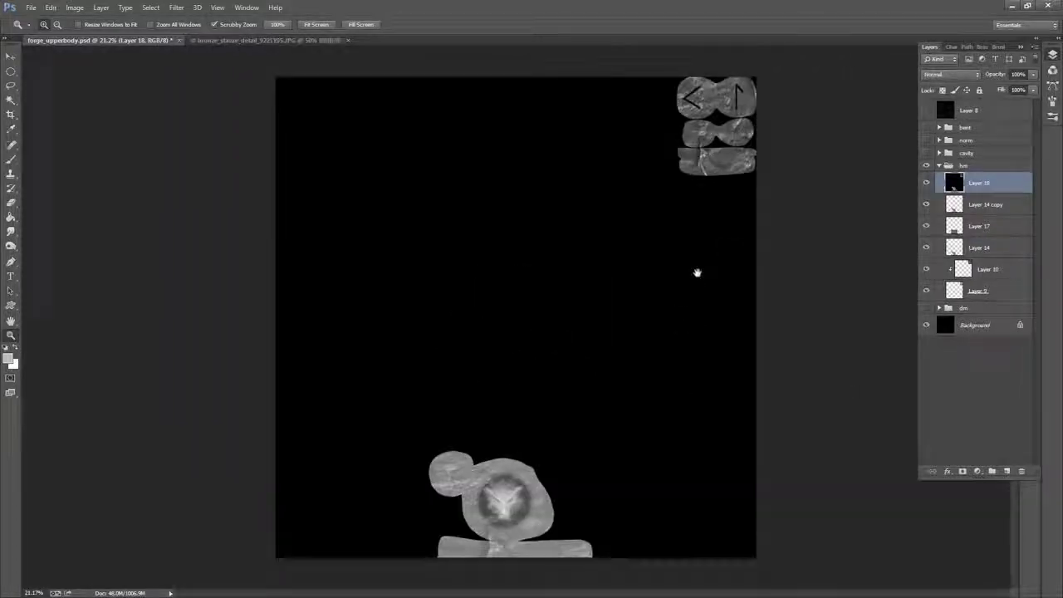
{"action": "left_click", "coordinate": [31, 7]}
{"action": "left_click", "coordinate": [67, 141]}
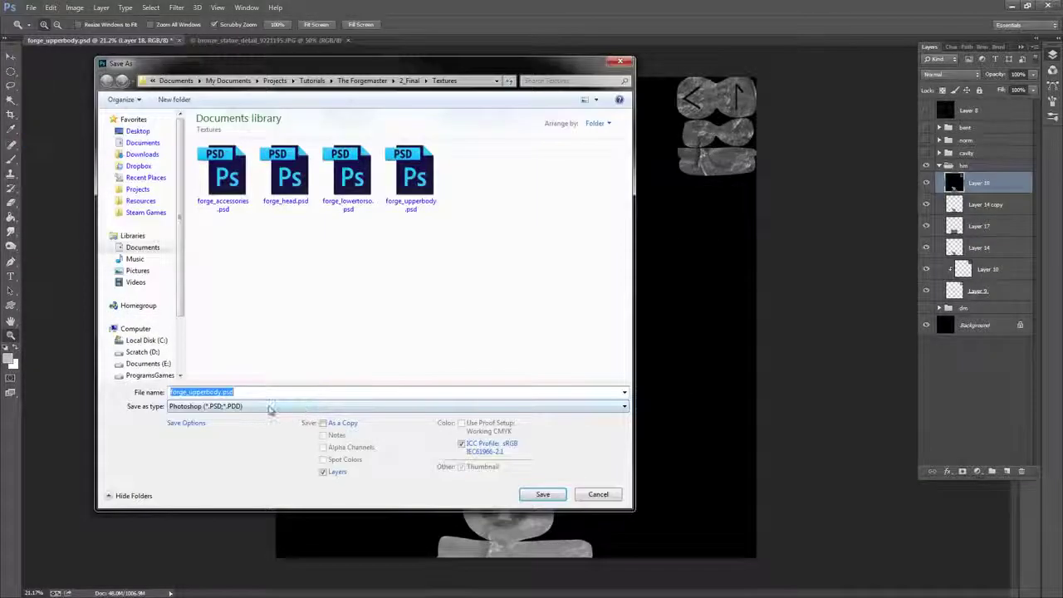
{"action": "left_click", "coordinate": [268, 407]}
{"action": "left_click", "coordinate": [205, 554]}
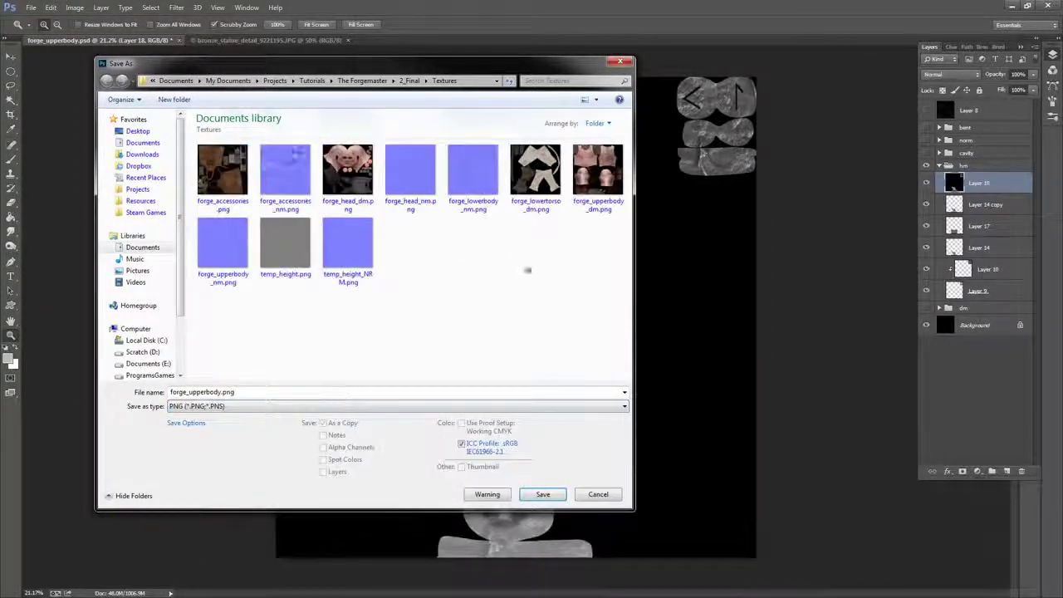
{"action": "left_click", "coordinate": [285, 245]}
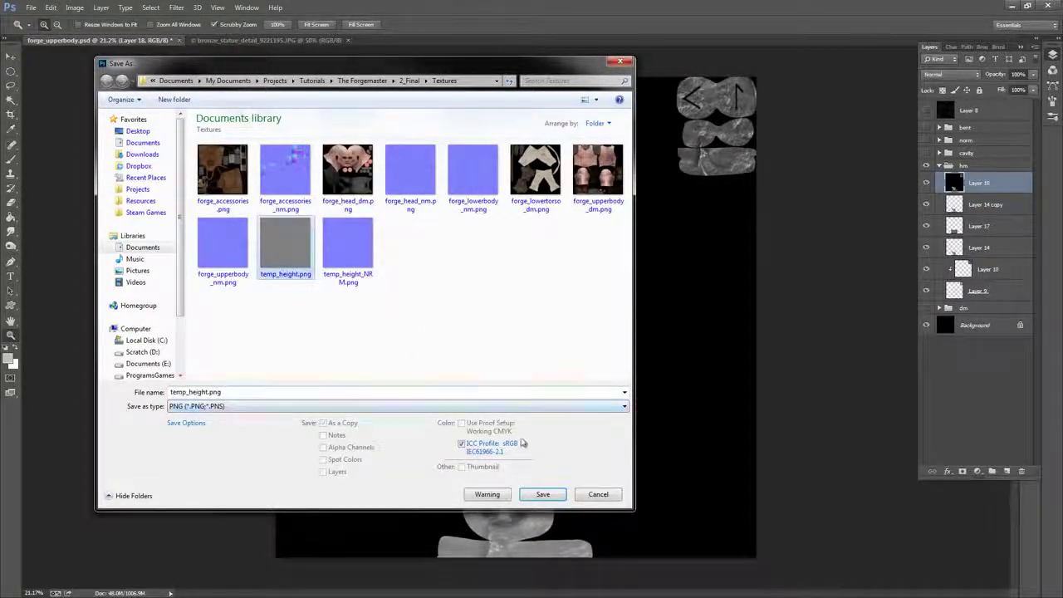
{"action": "left_click", "coordinate": [545, 496]}
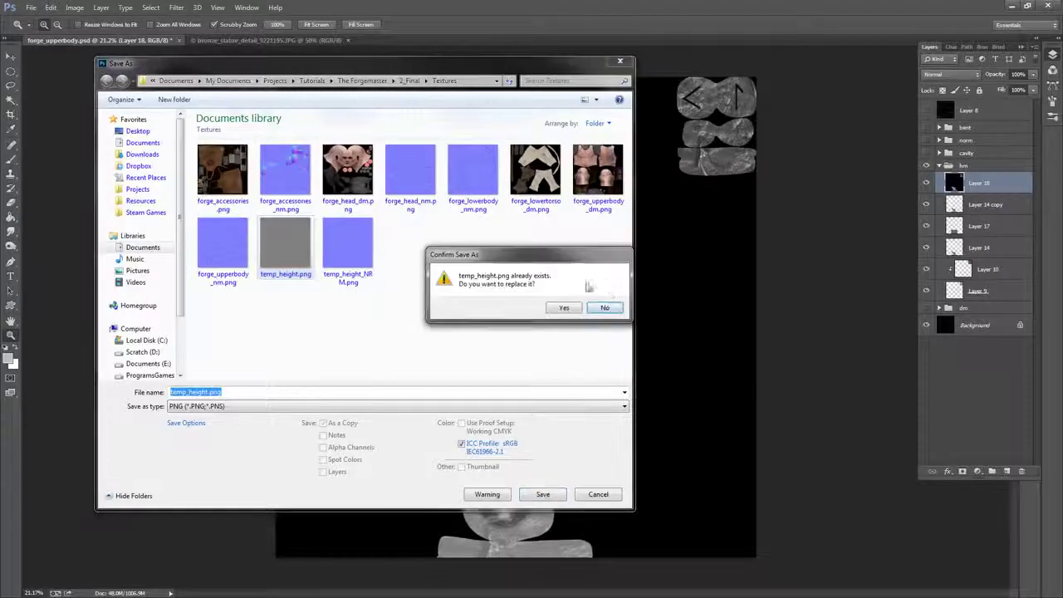
{"action": "left_click", "coordinate": [574, 305]}
{"action": "left_click", "coordinate": [581, 175]}
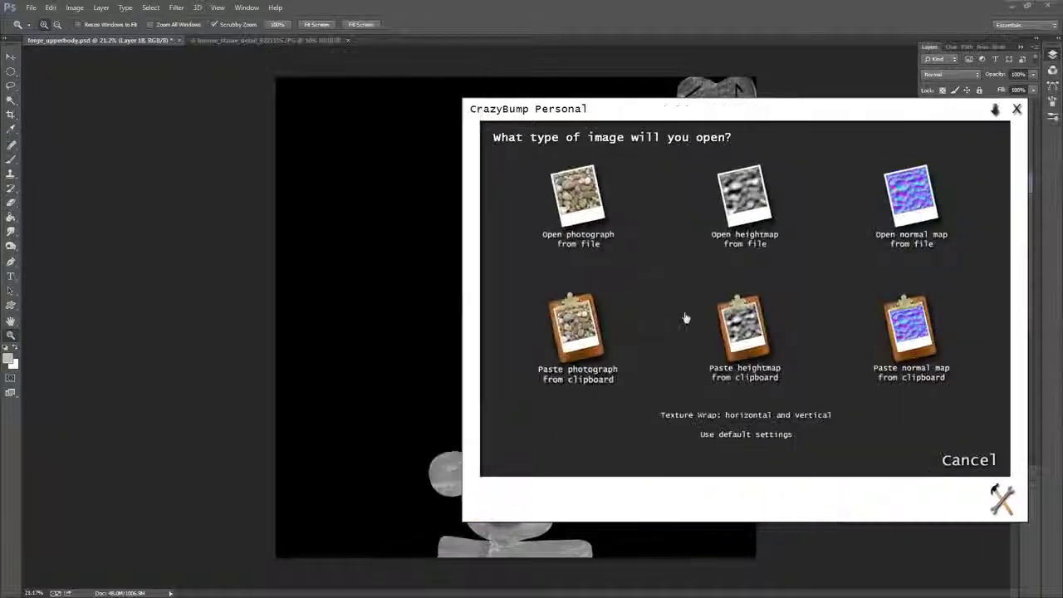
- In CrazyBump, open temp_height.png as a heightmap
{"action": "left_click", "coordinate": [744, 204]}
{"action": "left_click_drag", "start_coordinate": [594, 235], "coordinate": [594, 336]}
{"action": "left_click", "coordinate": [497, 314]}
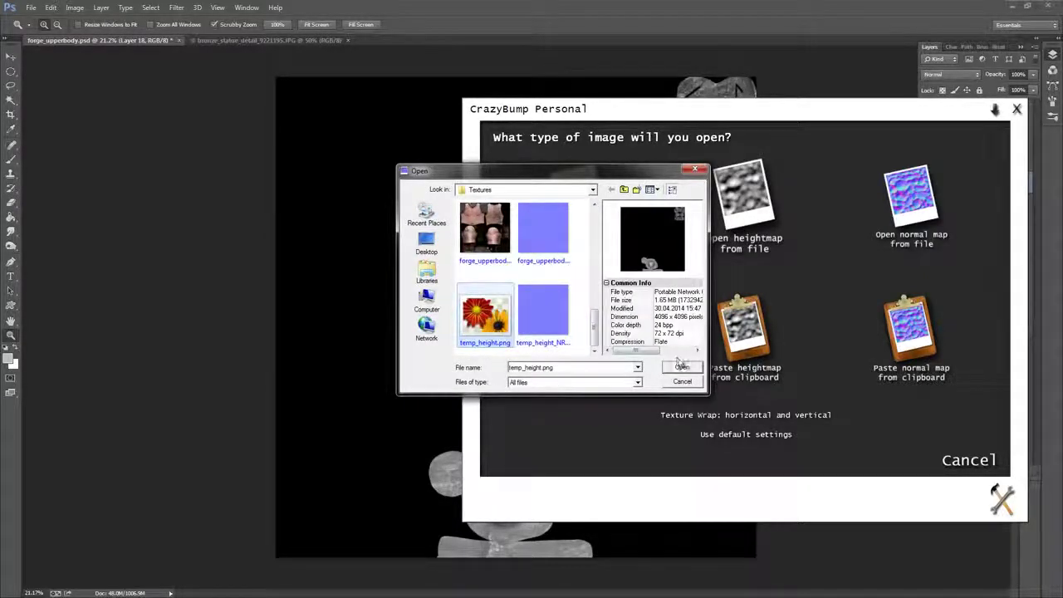
{"action": "left_click", "coordinate": [682, 368]}
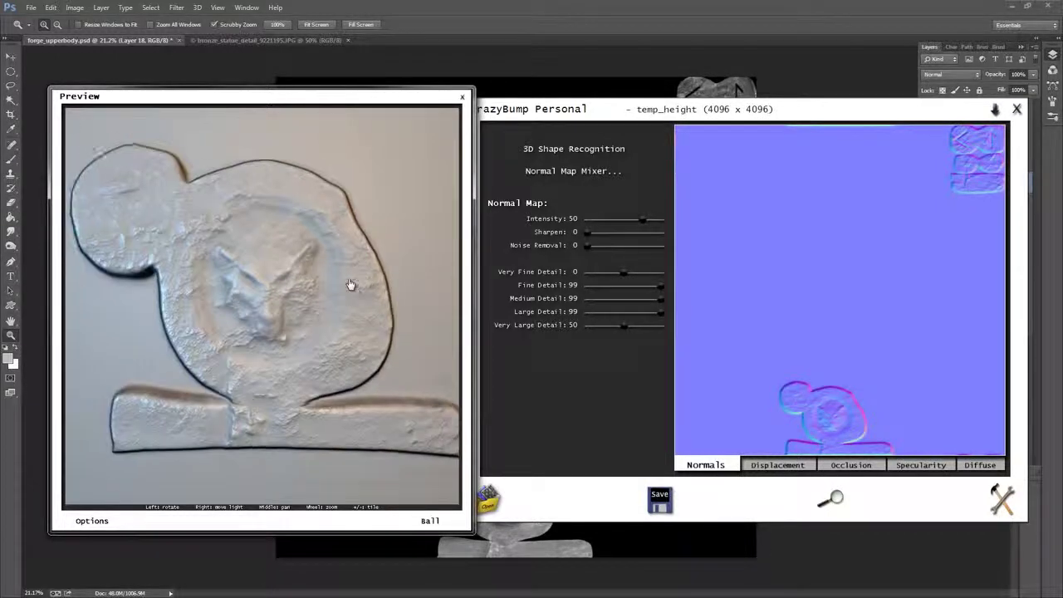
- Set the normal map's Very Large Detail to 0, Medium Detail to 10, Very Fine Detail to 3, Fine Detail to 12 and Large Detail to 56
{"action": "mouse_move", "coordinate": [284, 296]}
{"action": "left_mouse_down"}
{"action": "mouse_move", "coordinate": [308, 292]}
{"action": "mouse_move", "coordinate": [344, 308]}
{"action": "mouse_move", "coordinate": [294, 296]}
{"action": "left_mouse_up"}
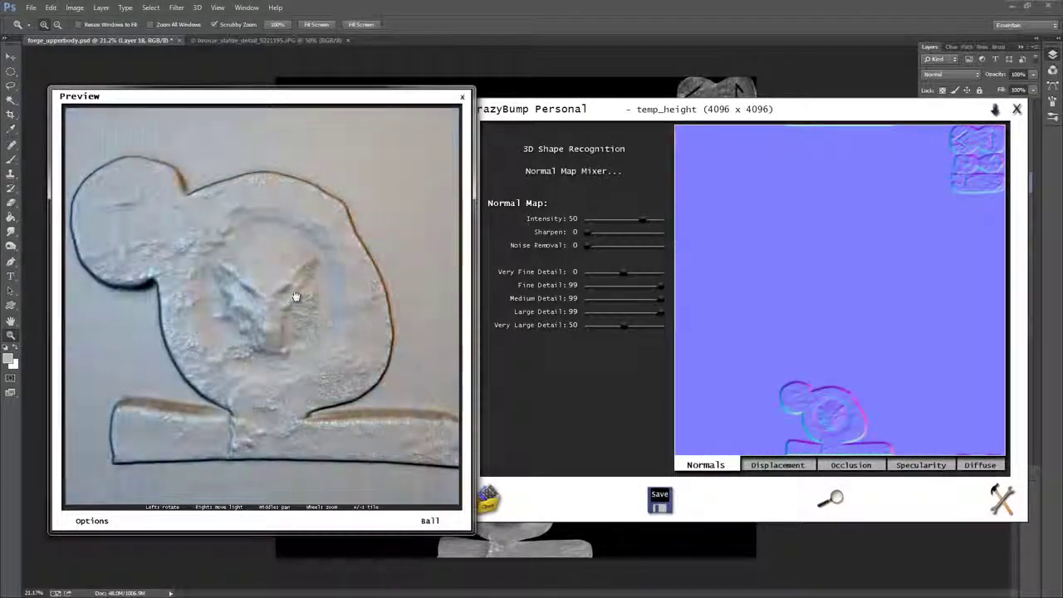
{"action": "left_click_drag", "start_coordinate": [624, 330], "coordinate": [586, 335]}
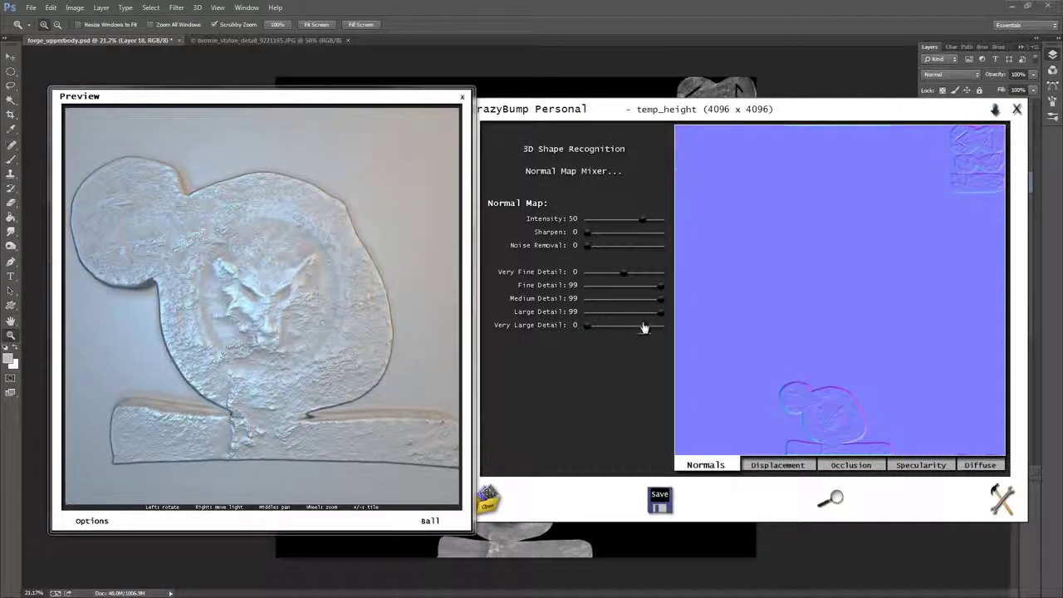
{"action": "left_click_drag", "start_coordinate": [661, 306], "coordinate": [596, 307]}
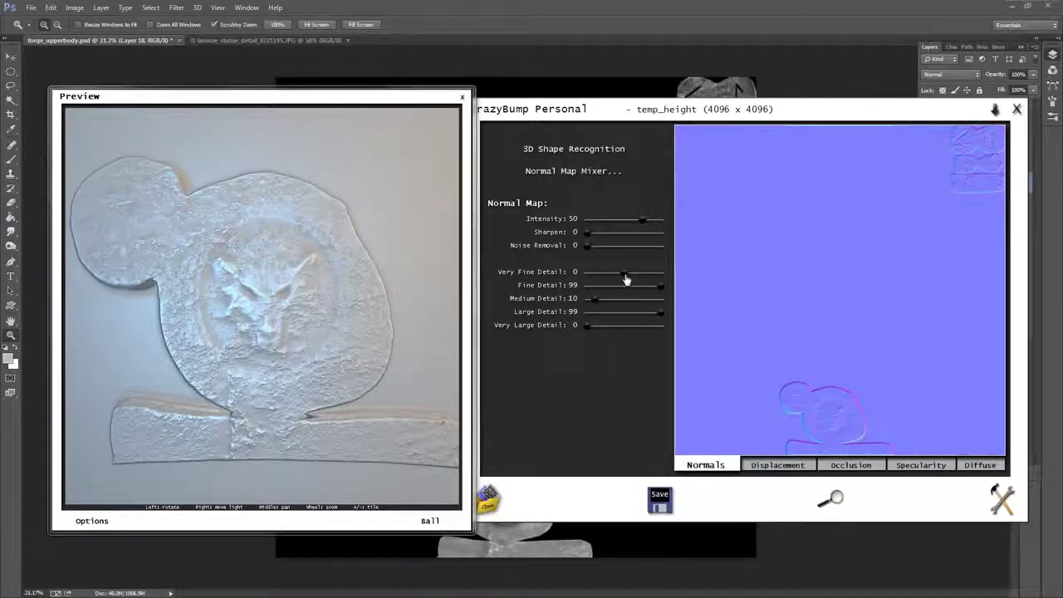
{"action": "left_click_drag", "start_coordinate": [626, 275], "coordinate": [595, 287]}
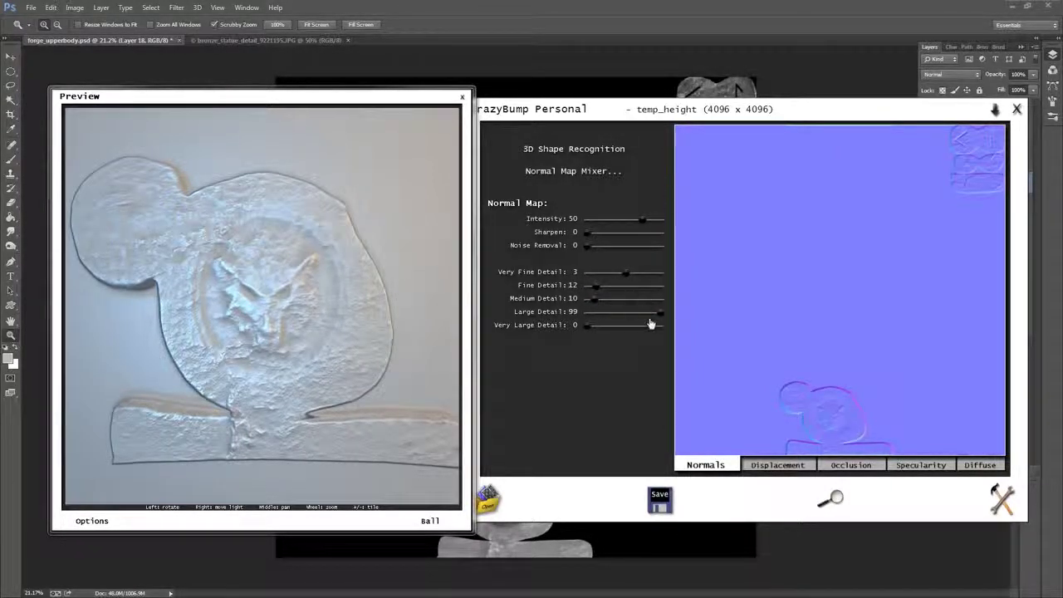
{"action": "left_click_drag", "start_coordinate": [629, 316], "coordinate": [628, 312]}
- Set the normal map's Intensity to 96, Sharpen to 35, Very Fine Detail to 8, Large Detail to 82 and Very Large Detail to 10
{"action": "left_click_drag", "start_coordinate": [643, 222], "coordinate": [660, 225]}
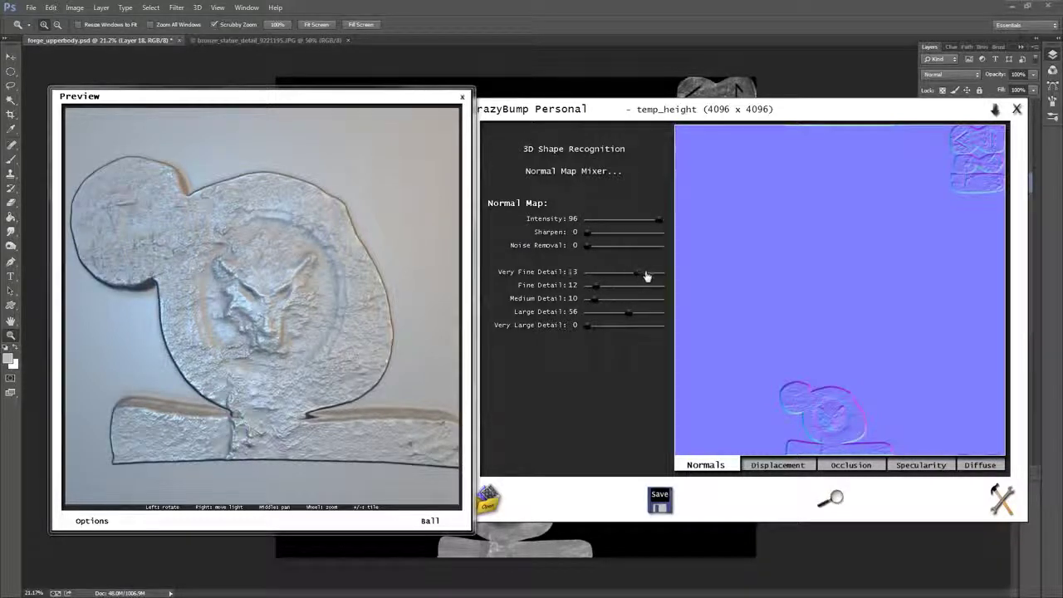
{"action": "left_click_drag", "start_coordinate": [648, 272], "coordinate": [631, 280]}
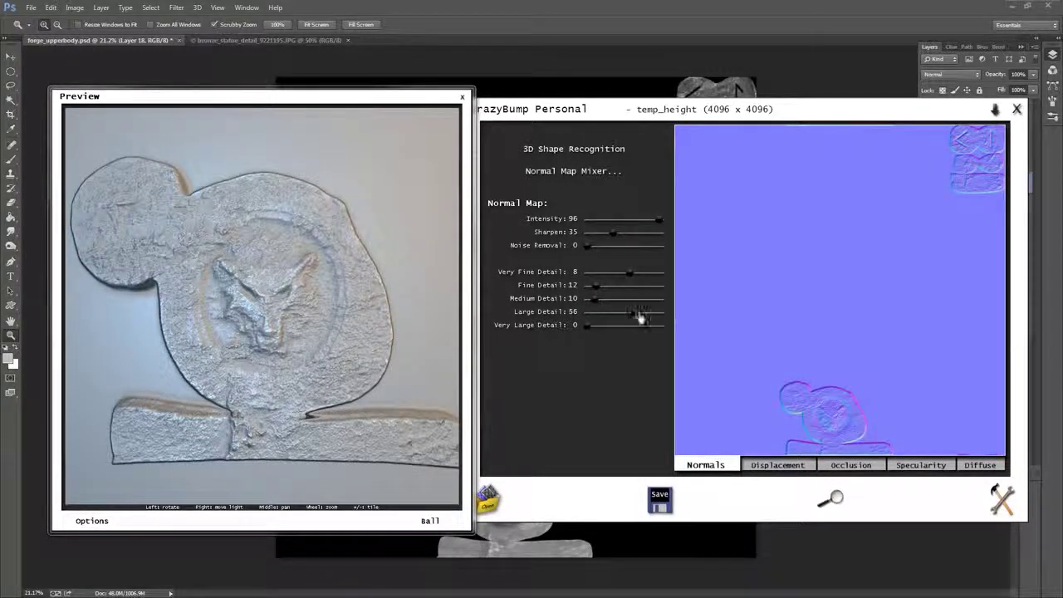
{"action": "left_click_drag", "start_coordinate": [640, 316], "coordinate": [648, 311]}
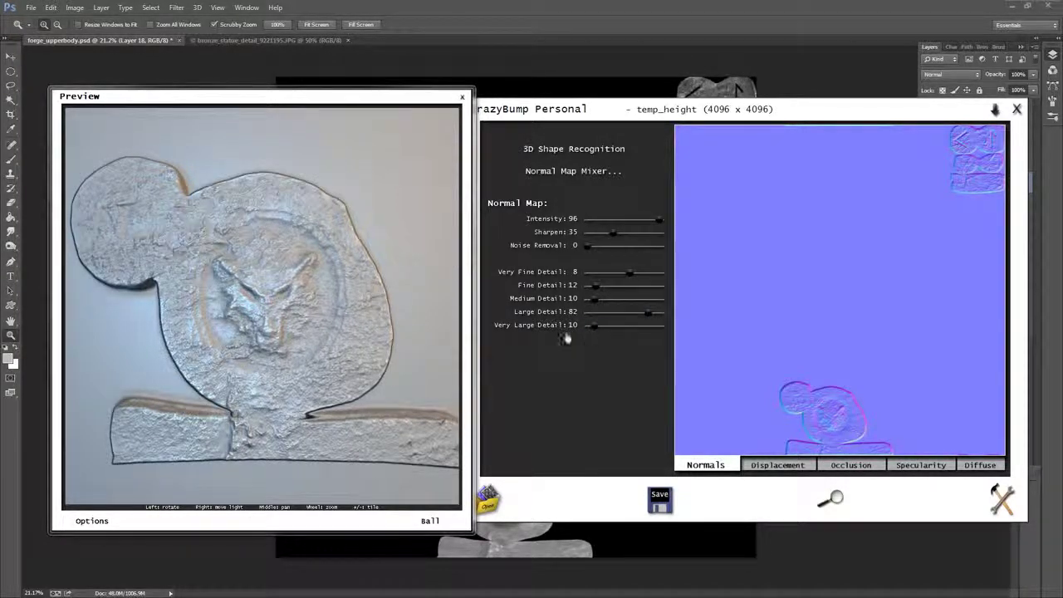
- Examine the relief of the wolf emblem and the rune pieces in the 3D preview
{"action": "mouse_move", "coordinate": [369, 301]}
{"action": "left_mouse_down"}
{"action": "mouse_move", "coordinate": [344, 294]}
{"action": "mouse_move", "coordinate": [372, 299]}
{"action": "left_mouse_up"}
{"action": "scroll", "coordinate": [363, 296], "scroll_direction": "down", "scroll_amount": 5}
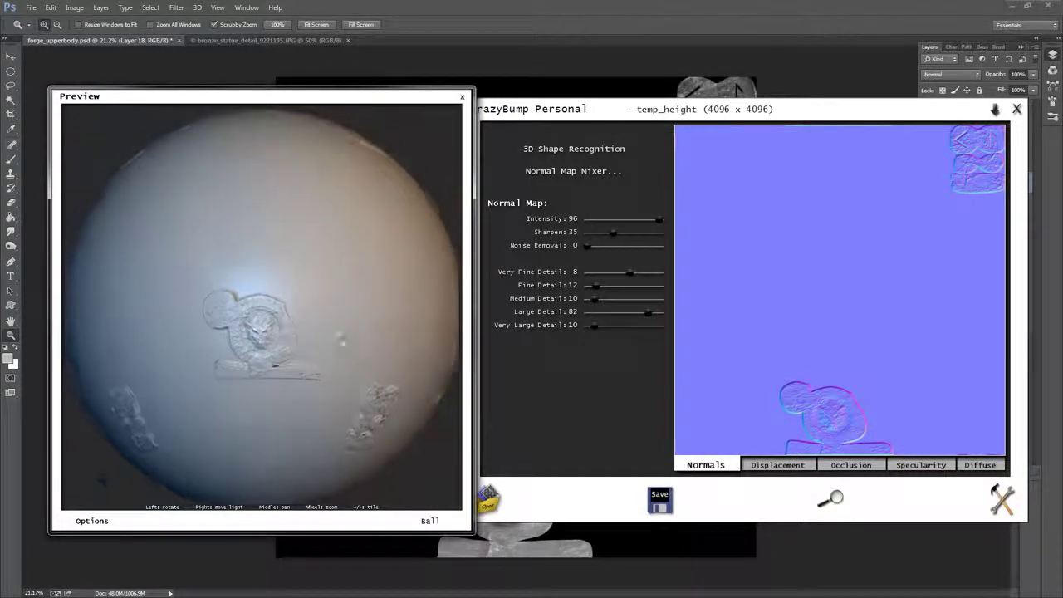
{"action": "left_click_drag", "start_coordinate": [302, 310], "coordinate": [278, 282]}
{"action": "scroll", "coordinate": [279, 282], "scroll_direction": "up", "scroll_amount": 5}
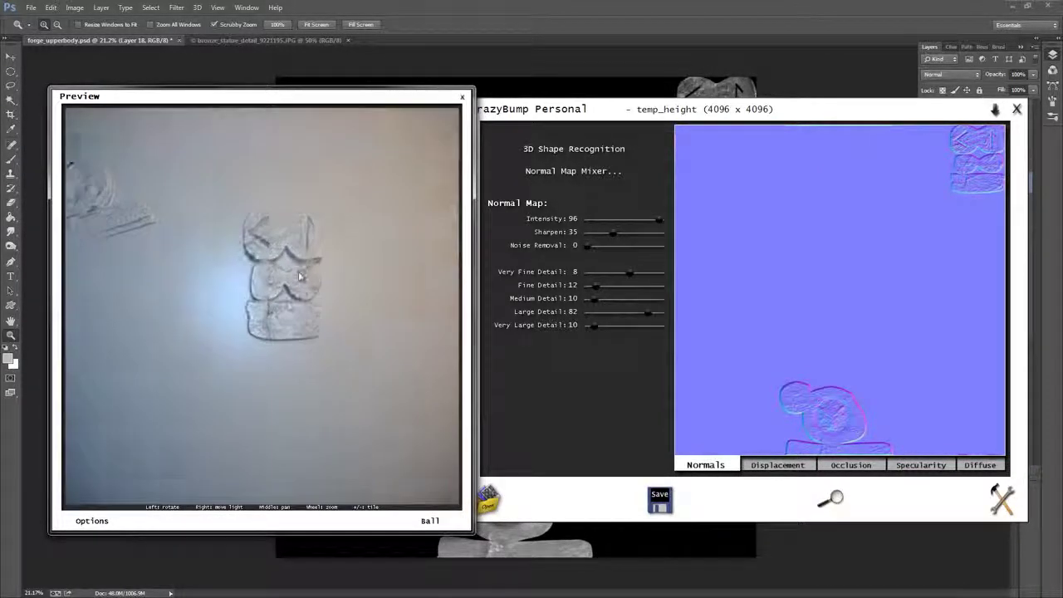
{"action": "scroll", "coordinate": [316, 247], "scroll_direction": "up", "scroll_amount": 8}
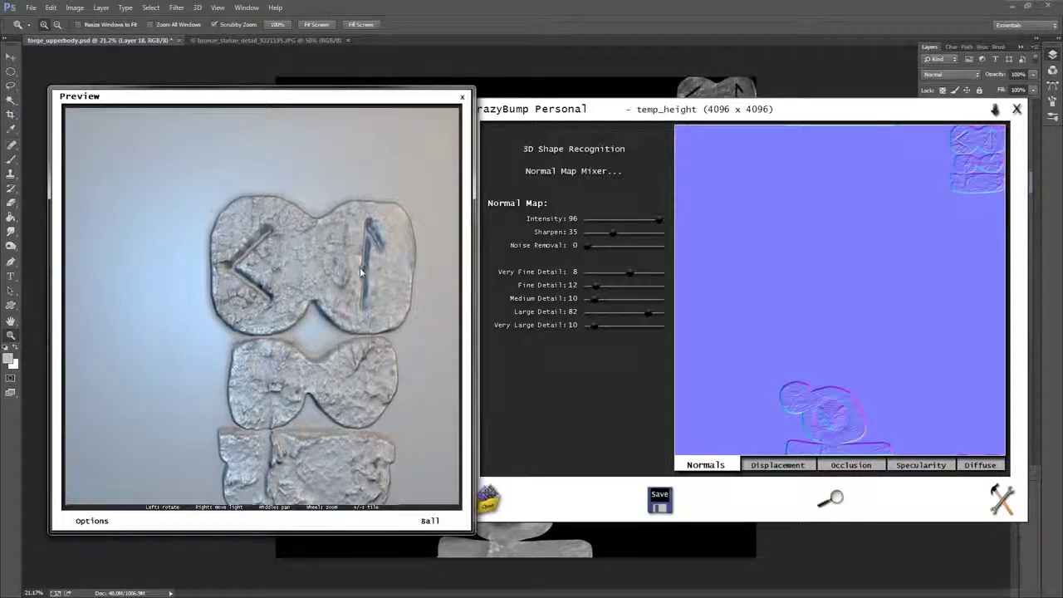
{"action": "mouse_move", "coordinate": [356, 270]}
{"action": "left_mouse_down"}
{"action": "mouse_move", "coordinate": [332, 278]}
{"action": "mouse_move", "coordinate": [341, 260]}
{"action": "mouse_move", "coordinate": [349, 271]}
{"action": "left_mouse_up"}
{"action": "scroll", "coordinate": [342, 267], "scroll_direction": "down", "scroll_amount": 5}
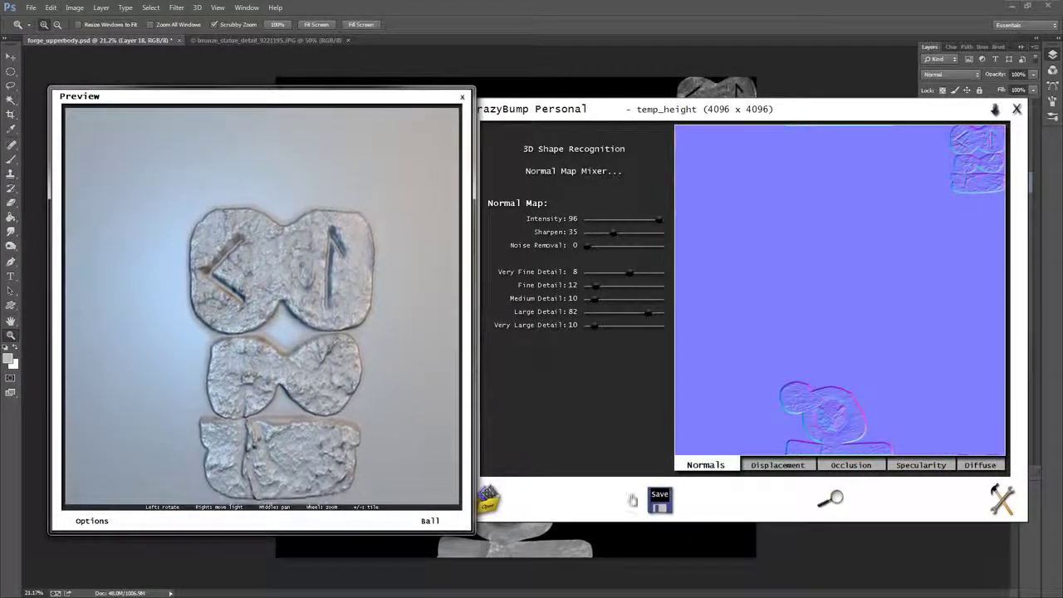
- Save the normals to a PNG file named temp_height_NRM in the Textures folder
{"action": "left_click", "coordinate": [665, 508]}
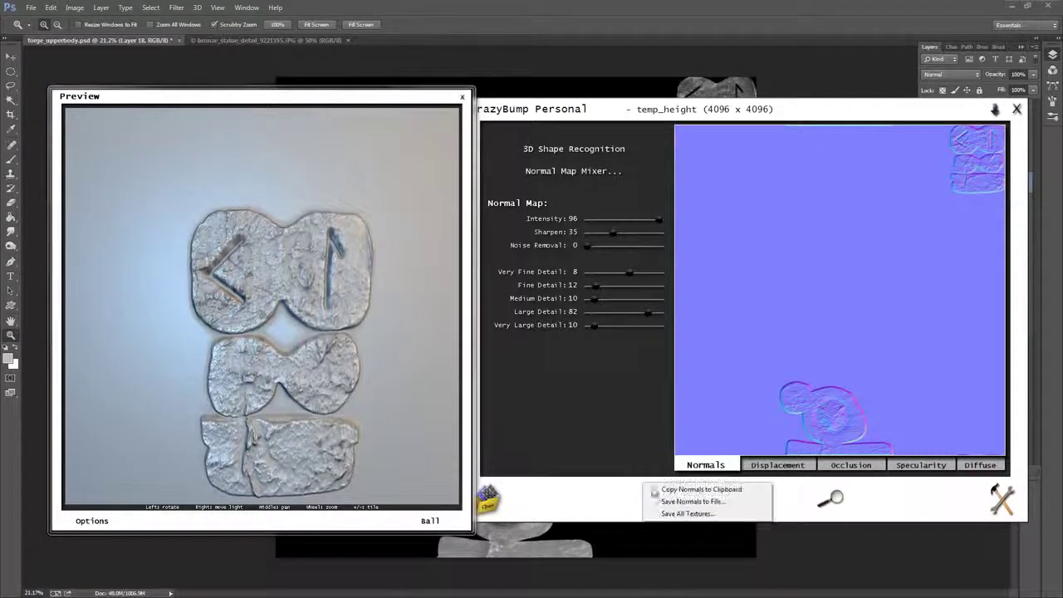
{"action": "left_click", "coordinate": [696, 501]}
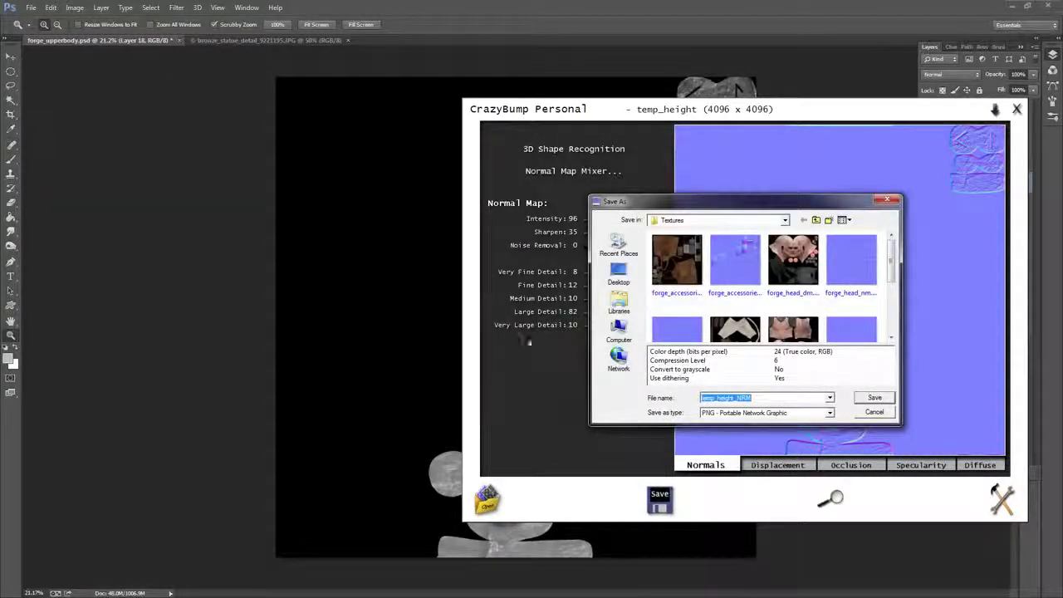
{"action": "left_click", "coordinate": [881, 399]}
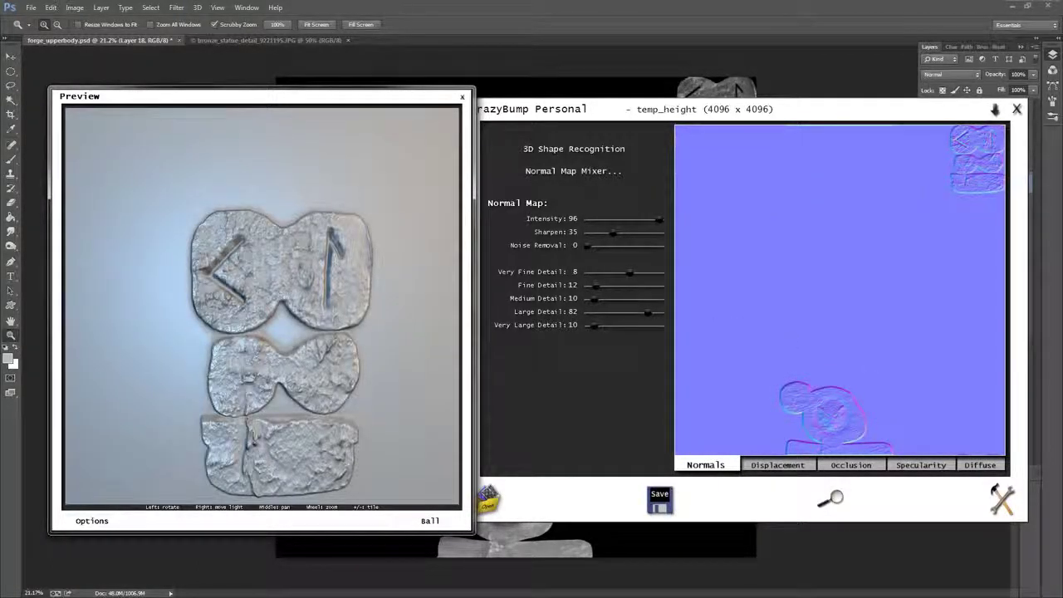
- Switch to Photoshop, open temp_height_NRM.png and paste a copy of the whole image into forge_upperbody.psd
{"action": "left_click", "coordinate": [814, 35]}
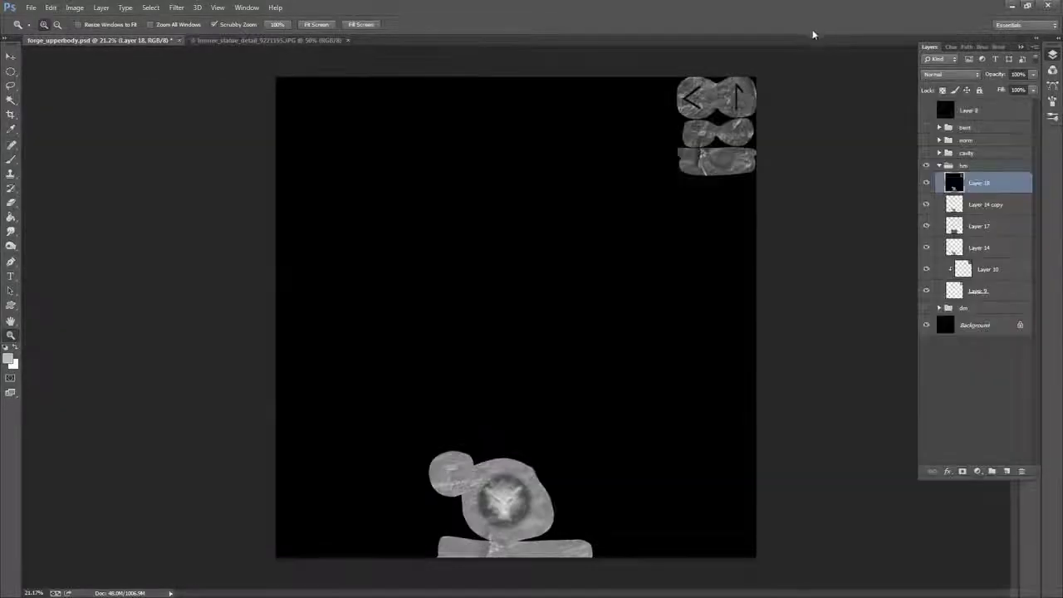
{"action": "left_click", "coordinate": [31, 7]}
{"action": "left_click", "coordinate": [37, 27]}
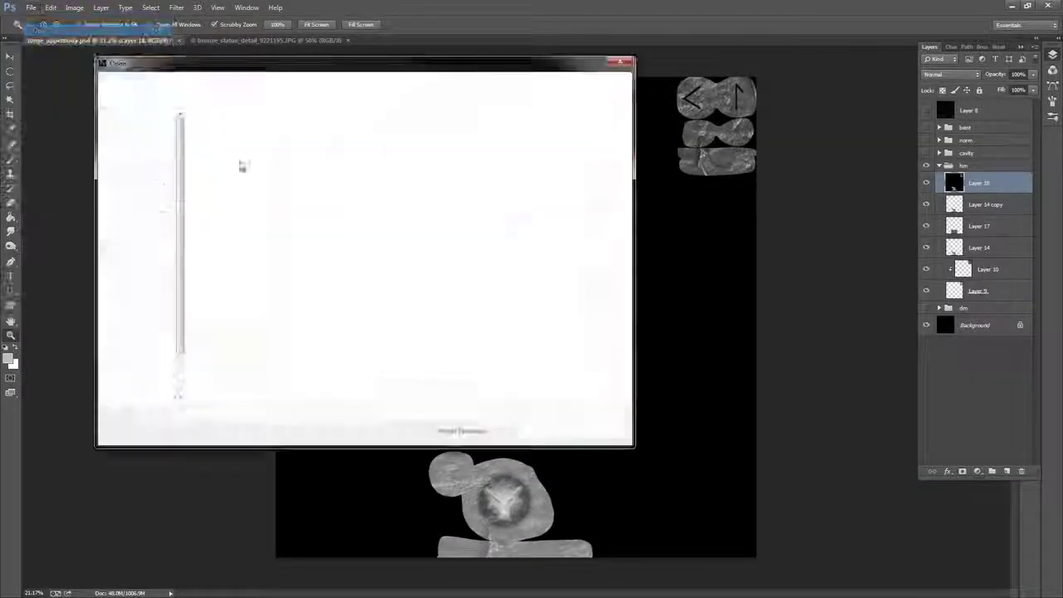
{"action": "left_click", "coordinate": [602, 247]}
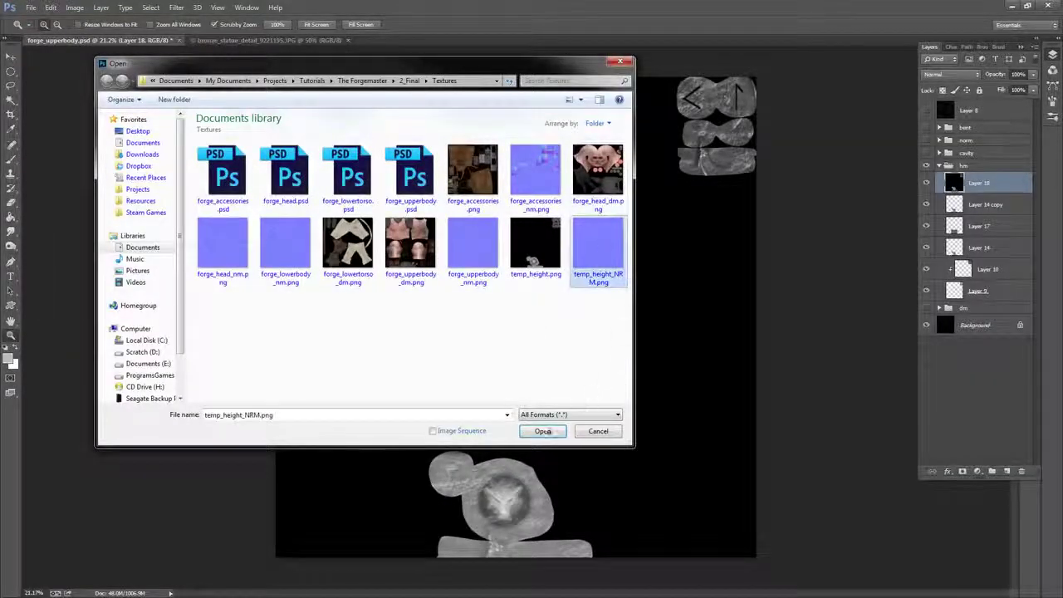
{"action": "left_click", "coordinate": [543, 431]}
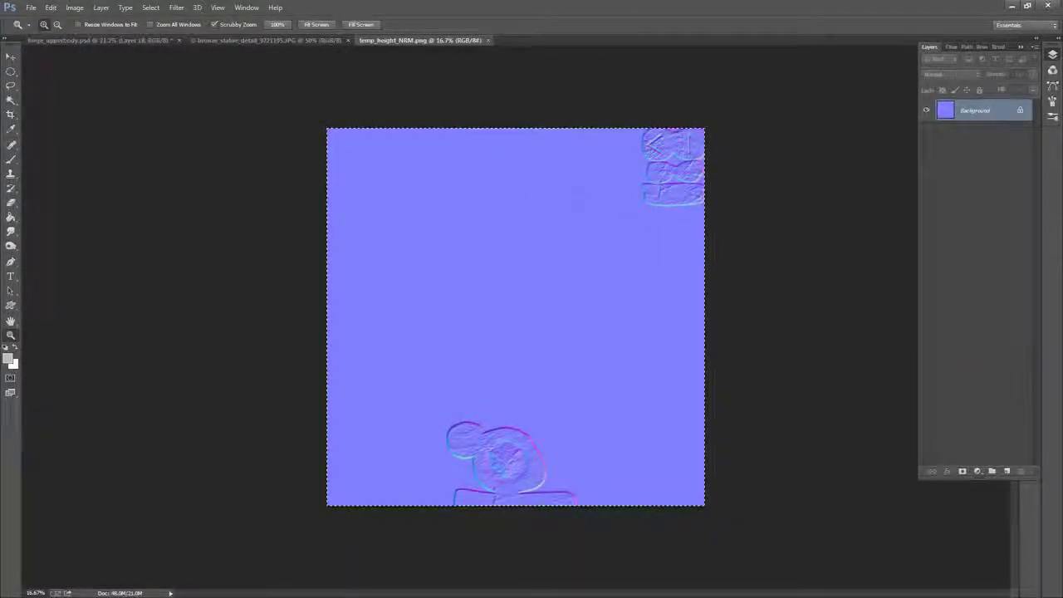
{"action": "left_click", "coordinate": [129, 41]}
{"action": "key", "text": "ctrl+v"}
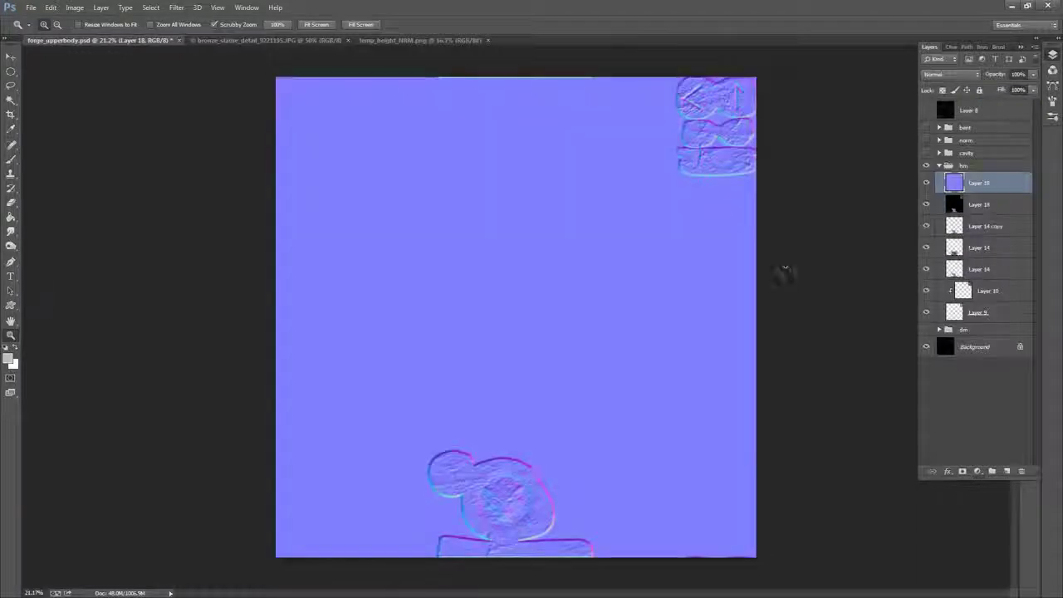
- Move the pasted normal map layer into the norm group, show that group and place the layer above gloves copy
{"action": "left_click_drag", "start_coordinate": [986, 185], "coordinate": [965, 140]}
{"action": "left_click", "coordinate": [926, 140]}
{"action": "left_click", "coordinate": [939, 140]}
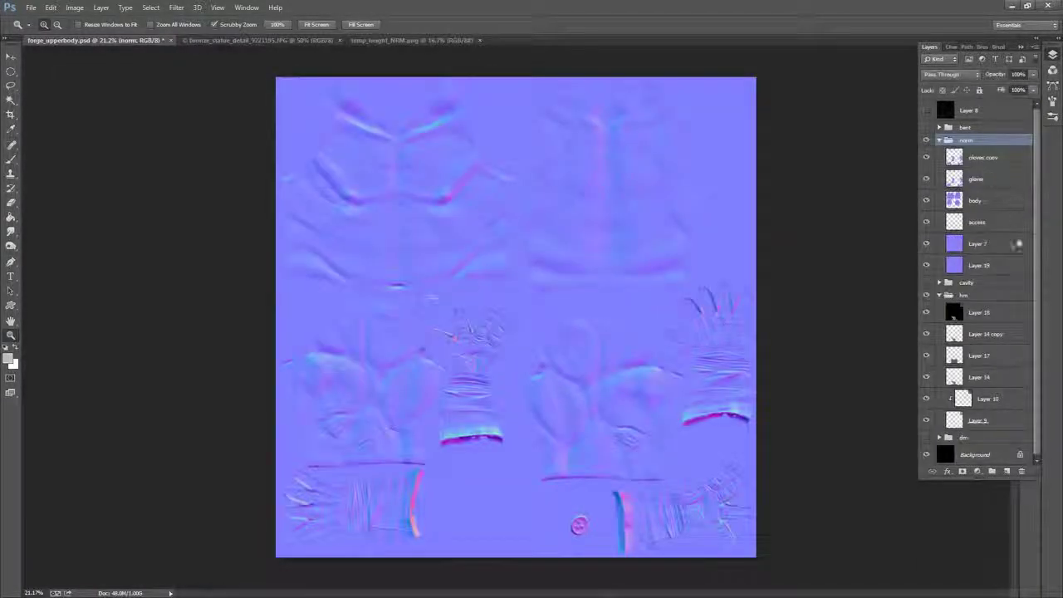
{"action": "left_click", "coordinate": [999, 201]}
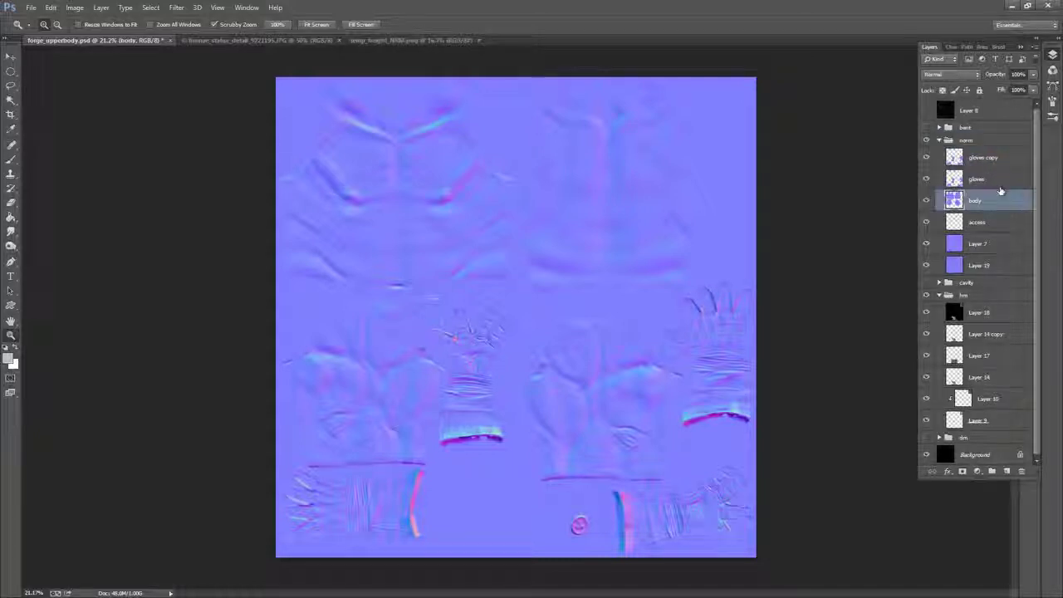
{"action": "left_click", "coordinate": [1000, 181]}
{"action": "left_click", "coordinate": [998, 226]}
{"action": "left_click", "coordinate": [989, 265]}
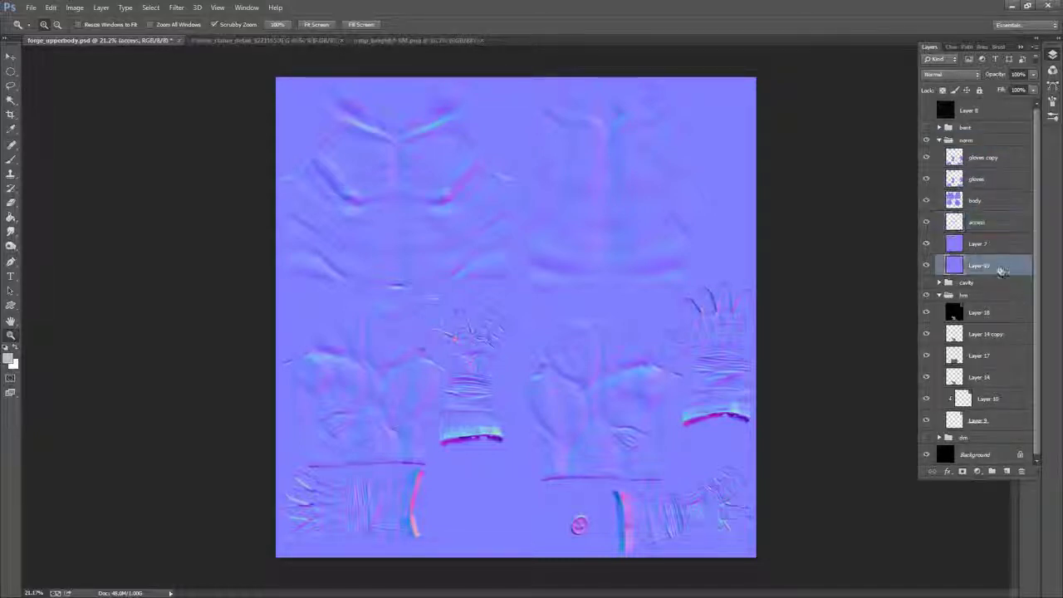
{"action": "left_click_drag", "start_coordinate": [991, 273], "coordinate": [991, 151]}
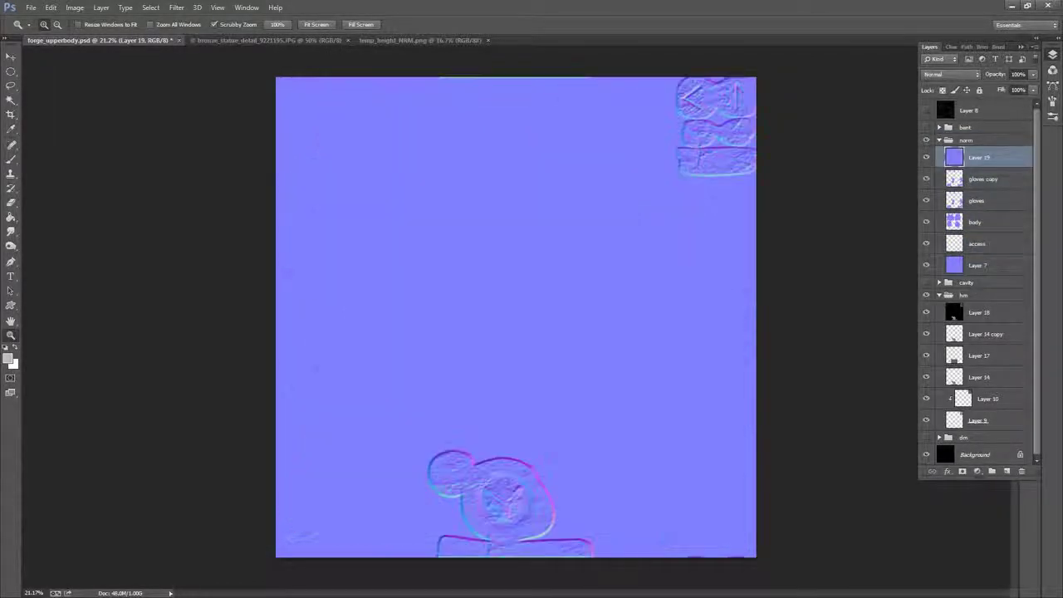
- Lower the pasted normal map layer's opacity to 32% and show the UV wireframe on Layer 8
{"action": "left_click", "coordinate": [1035, 90]}
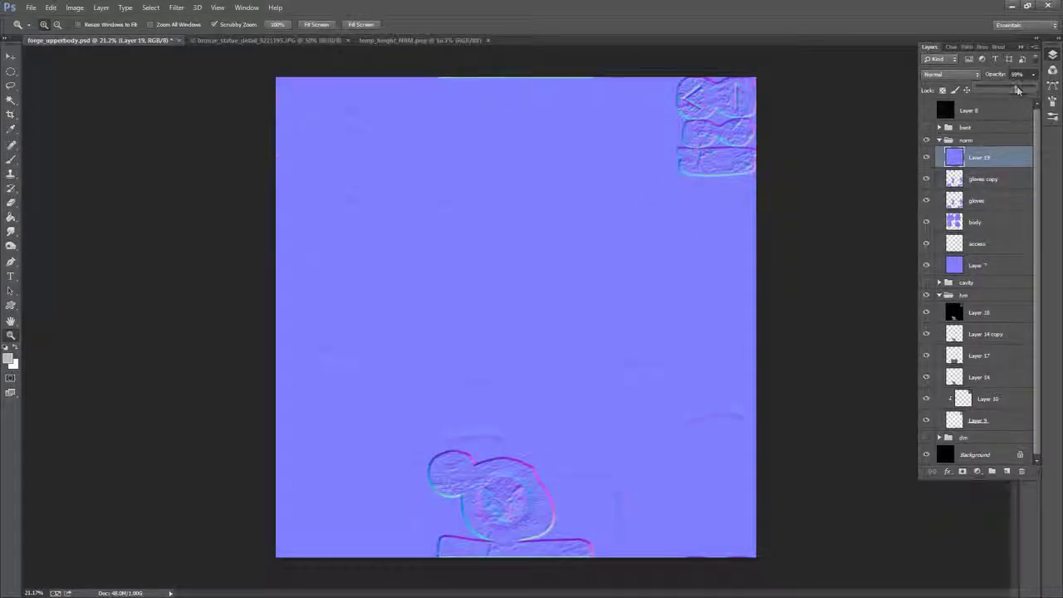
{"action": "left_click_drag", "start_coordinate": [1019, 90], "coordinate": [995, 93]}
{"action": "left_click", "coordinate": [926, 112]}
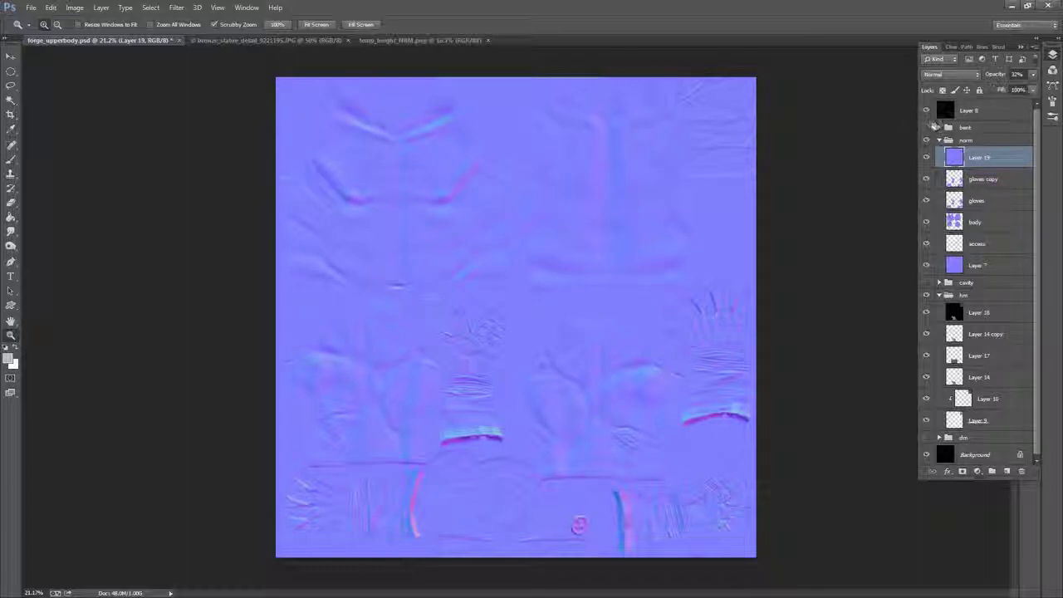
{"action": "left_click", "coordinate": [994, 112]}
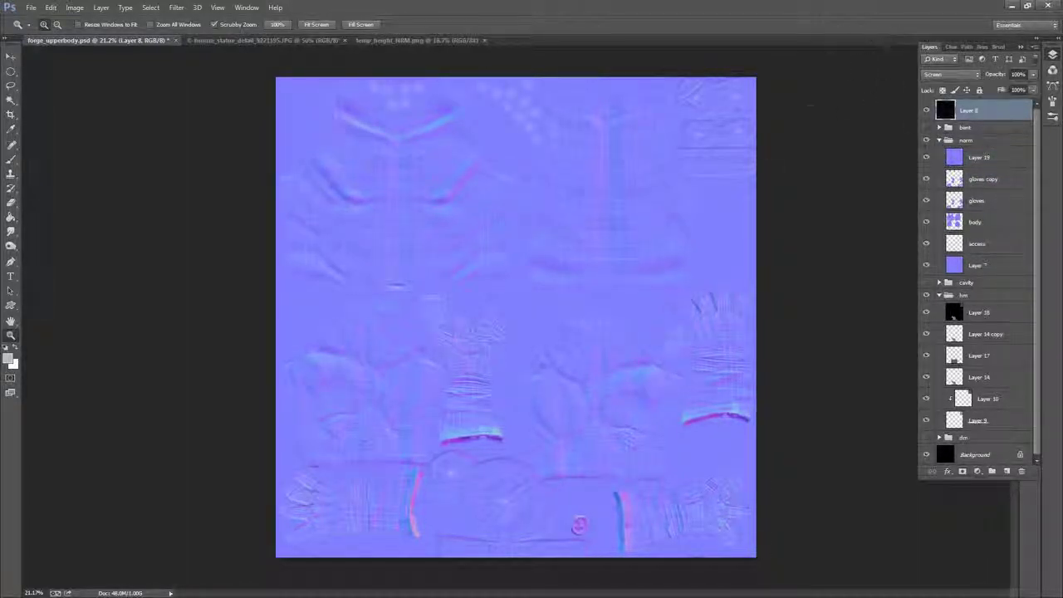
- Lasso the two round emblem pieces and the strip below them, following their UV wireframe outlines
{"action": "left_click_drag", "start_coordinate": [570, 408], "coordinate": [631, 389]}
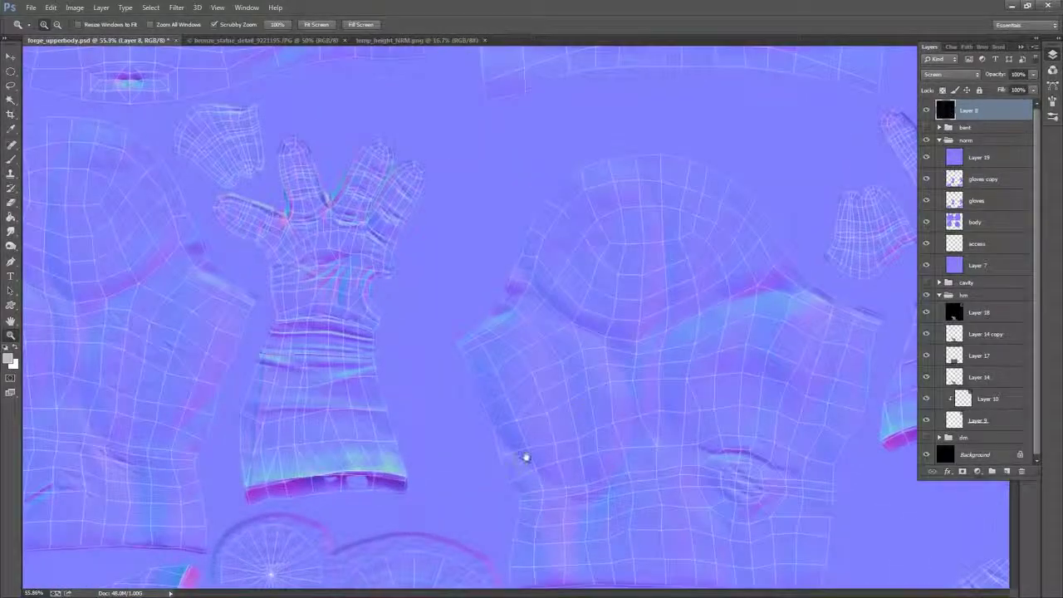
{"action": "left_click_drag", "start_coordinate": [524, 456], "coordinate": [756, 139]}
{"action": "left_click", "coordinate": [11, 158]}
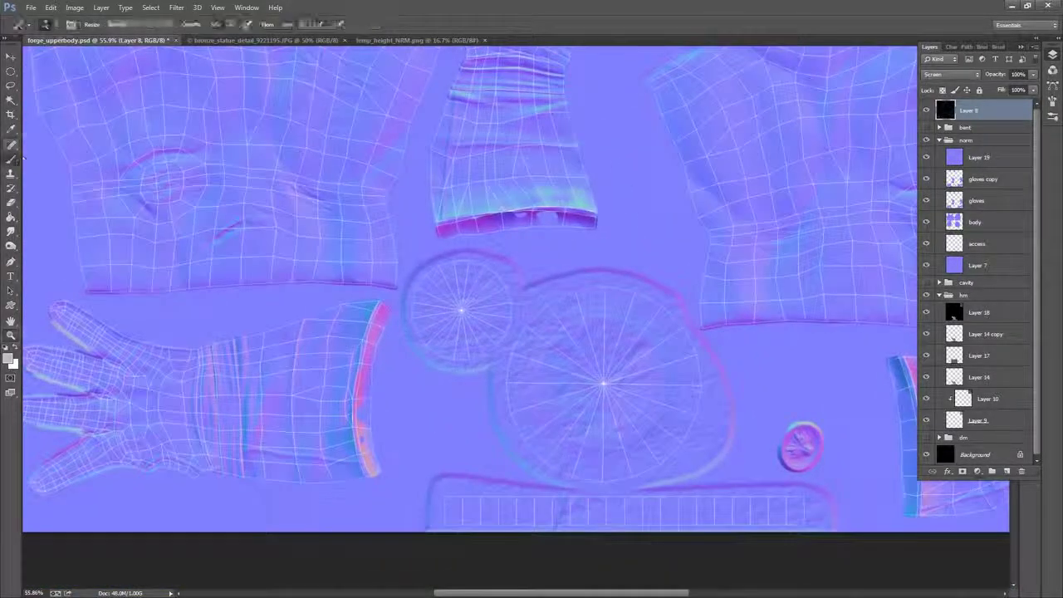
{"action": "left_click", "coordinate": [11, 86]}
{"action": "key", "text": "l"}
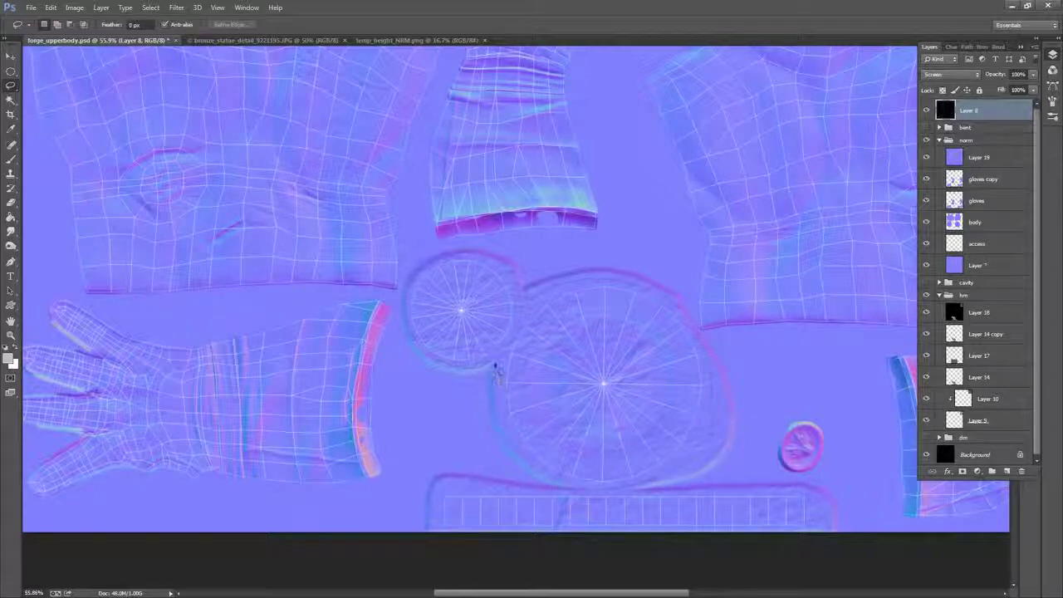
{"action": "left_click_drag", "start_coordinate": [496, 371], "coordinate": [482, 366]}
{"action": "mouse_move", "coordinate": [708, 333]}
{"action": "left_mouse_down"}
{"action": "mouse_move", "coordinate": [713, 306]}
{"action": "mouse_move", "coordinate": [655, 240]}
{"action": "mouse_move", "coordinate": [629, 238]}
{"action": "left_mouse_up"}
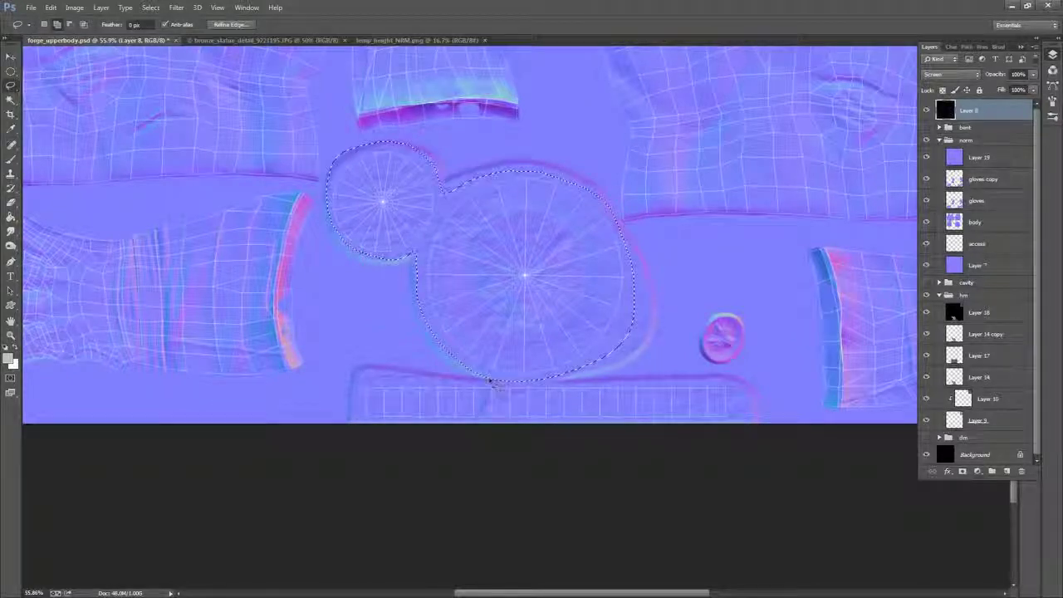
{"action": "mouse_move", "coordinate": [697, 445]}
{"action": "left_mouse_down"}
{"action": "mouse_move", "coordinate": [363, 463]}
{"action": "mouse_move", "coordinate": [375, 465]}
{"action": "mouse_move", "coordinate": [439, 341]}
{"action": "left_mouse_up"}
- Add the two large rune discs, the two small discs and the strips beneath them to the lasso selection
{"action": "left_click_drag", "start_coordinate": [722, 216], "coordinate": [589, 260]}
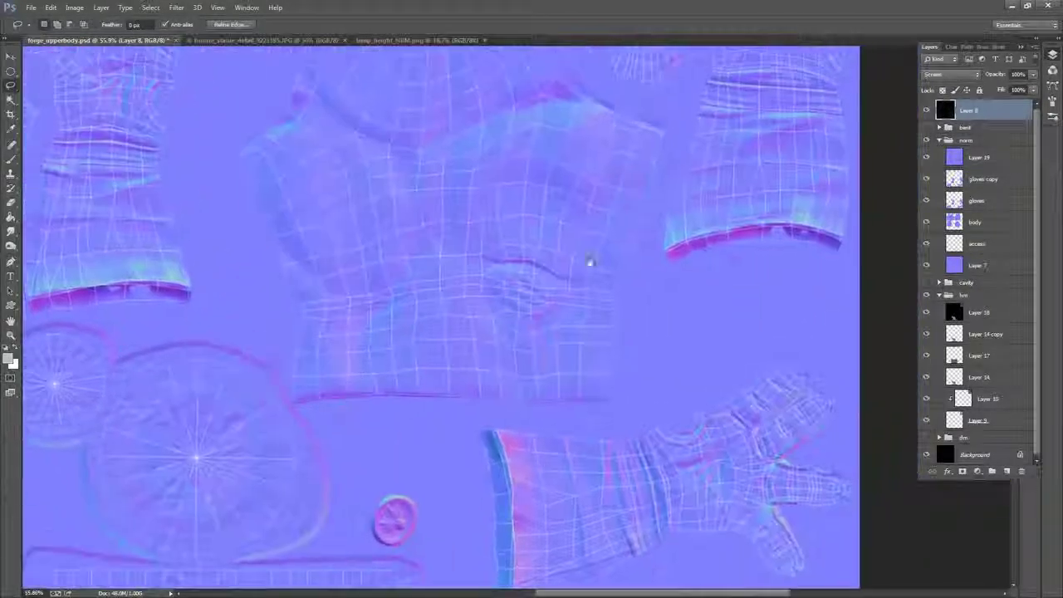
{"action": "mouse_move", "coordinate": [765, 156]}
{"action": "left_mouse_down"}
{"action": "mouse_move", "coordinate": [722, 188]}
{"action": "mouse_move", "coordinate": [698, 498]}
{"action": "left_mouse_up"}
{"action": "left_click_drag", "start_coordinate": [707, 224], "coordinate": [686, 382]}
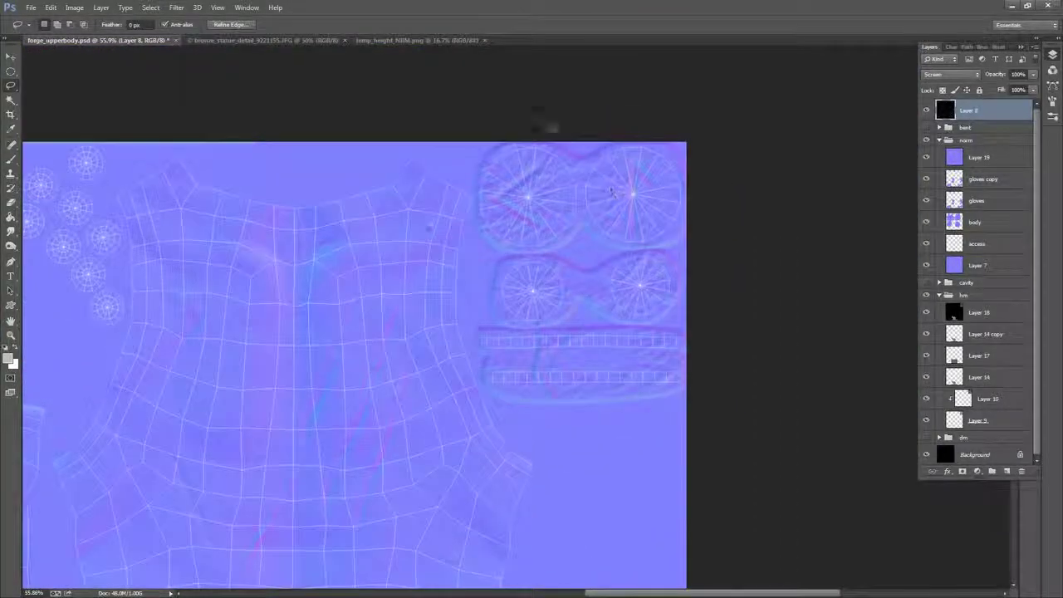
{"action": "key", "text": "shift"}
{"action": "left_click_drag", "start_coordinate": [575, 163], "coordinate": [586, 160]}
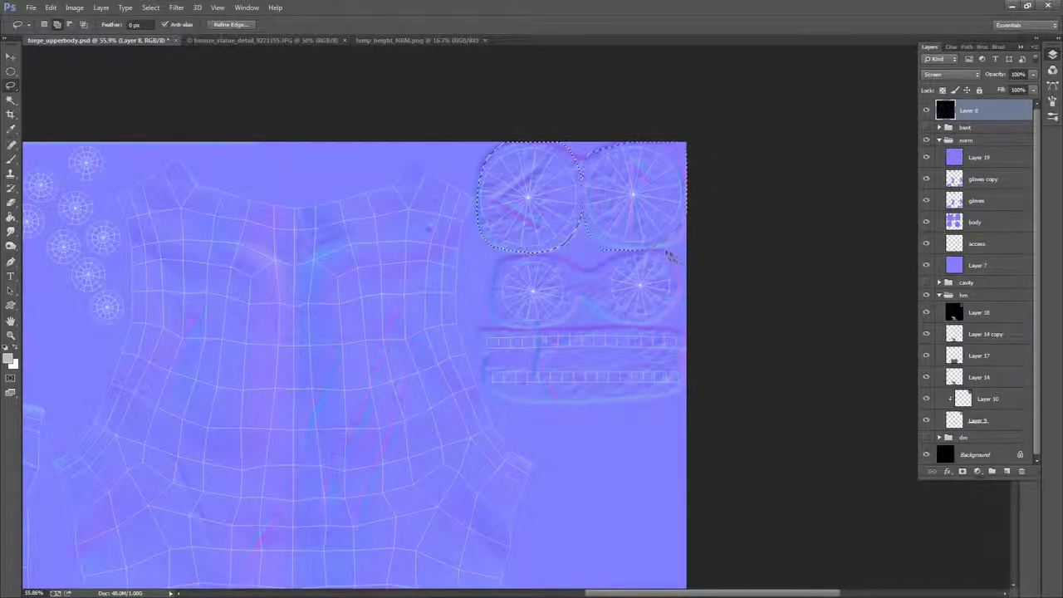
{"action": "left_click_drag", "start_coordinate": [625, 253], "coordinate": [604, 254]}
{"action": "left_click_drag", "start_coordinate": [498, 327], "coordinate": [686, 323]}
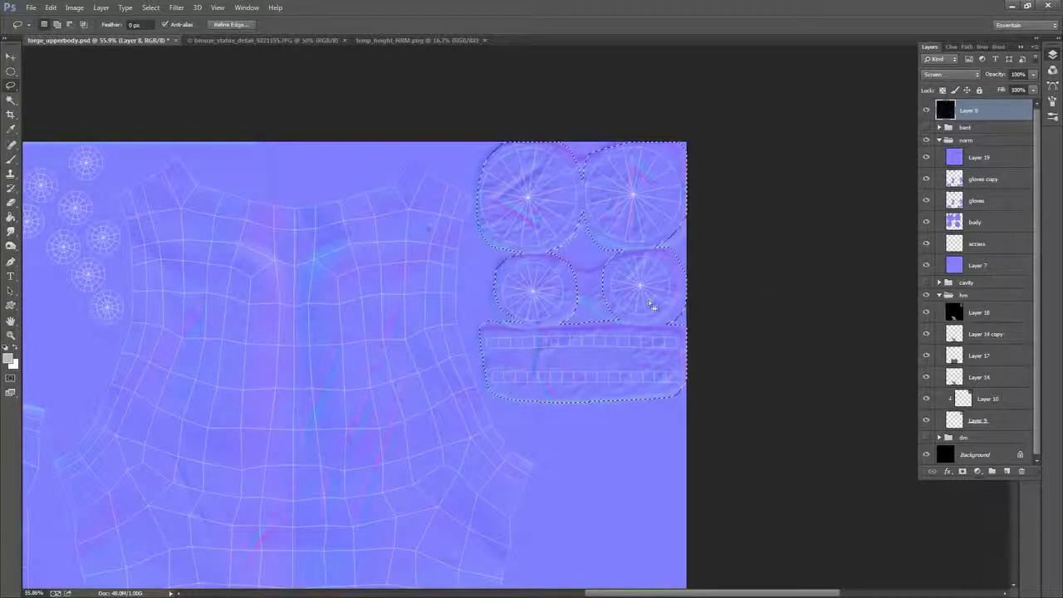
- Delete everything outside the selected pieces from the pasted normal map layer and deselect
{"action": "left_click", "coordinate": [990, 161]}
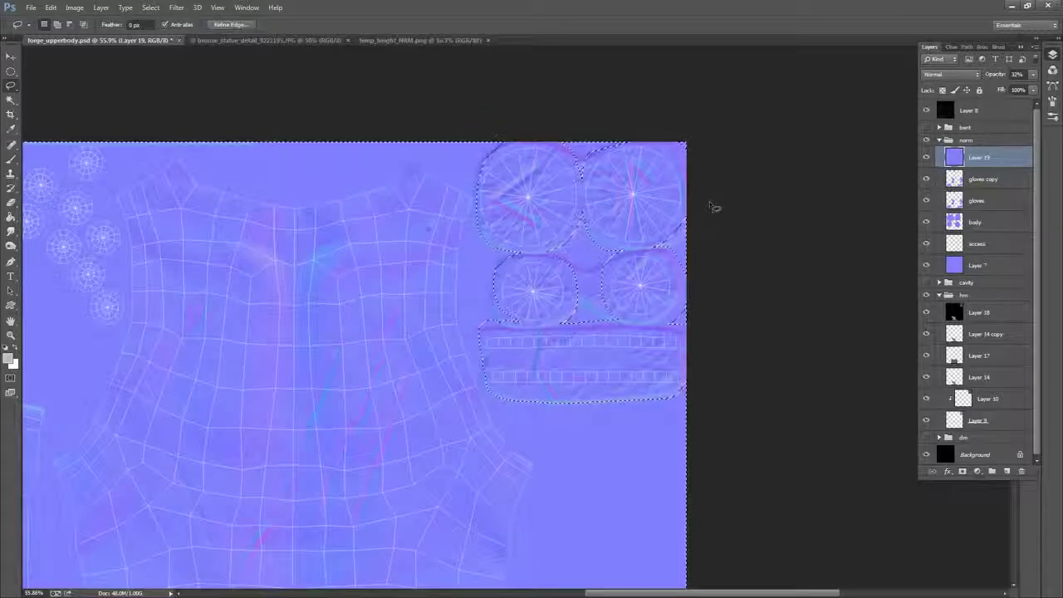
{"action": "key", "text": "ctrl+shift+i"}
{"action": "key", "text": "Delete"}
{"action": "right_click", "coordinate": [599, 284]}
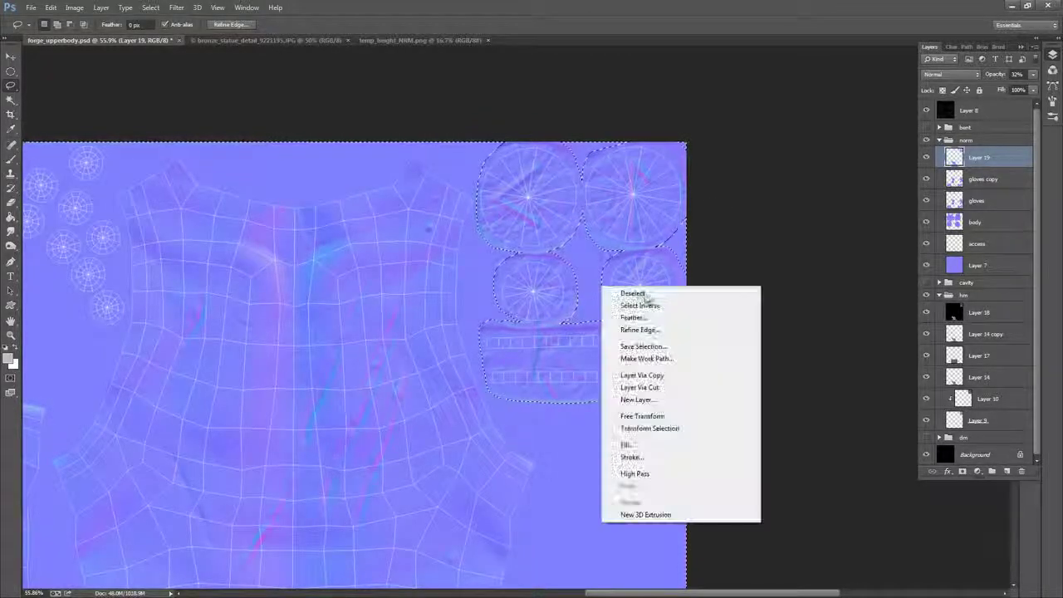
{"action": "left_click", "coordinate": [622, 291]}
- Set the trimmed normal map layer's opacity to 100% and check the stone pieces against the wireframe
{"action": "key", "text": "z"}
{"action": "left_click_drag", "start_coordinate": [628, 292], "coordinate": [637, 214]}
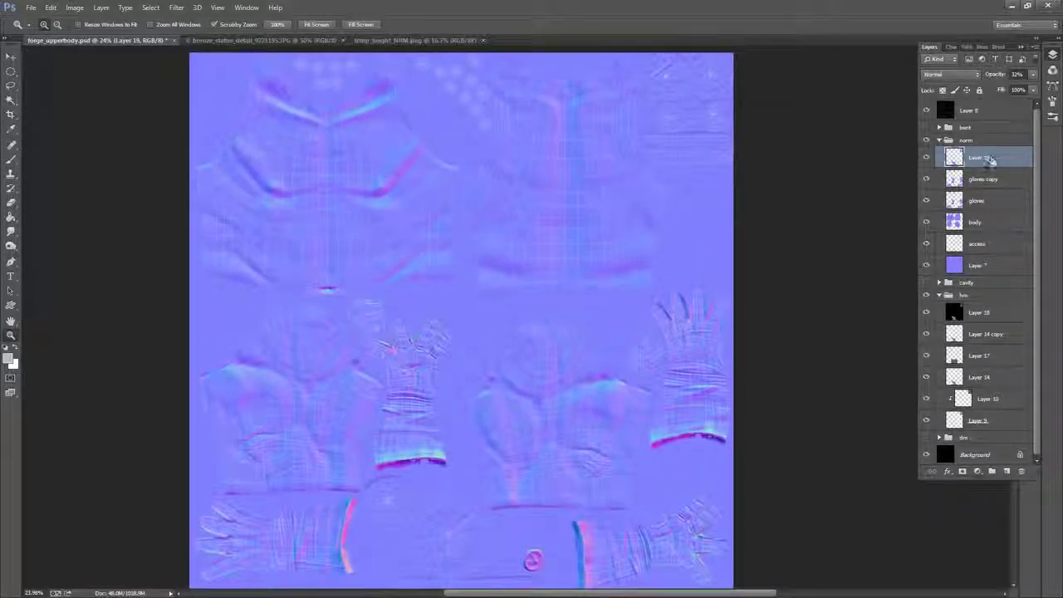
{"action": "left_click", "coordinate": [1034, 75]}
{"action": "left_click_drag", "start_coordinate": [1023, 90], "coordinate": [1044, 90]}
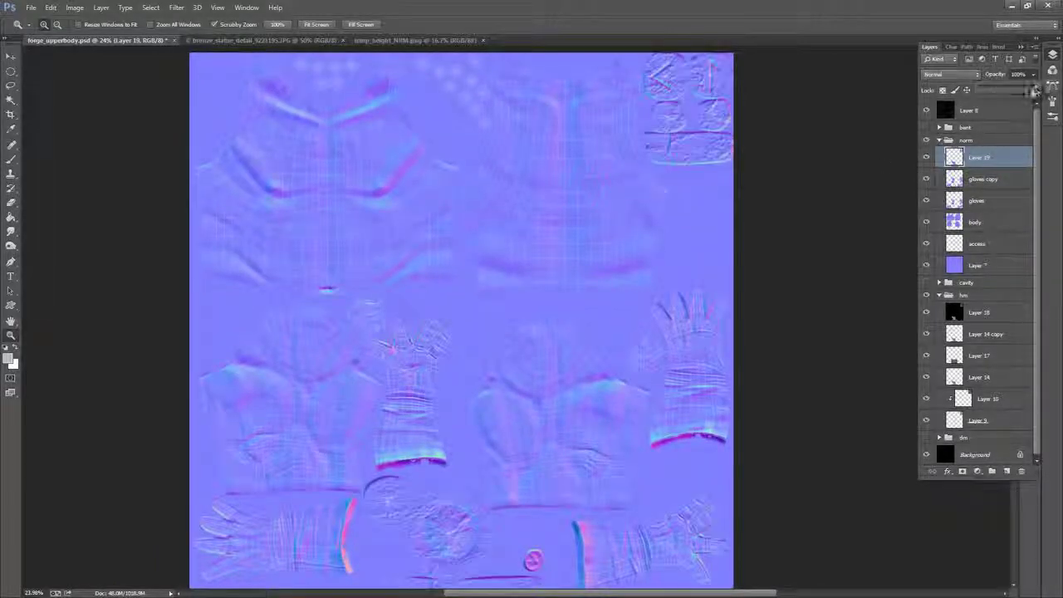
{"action": "left_click", "coordinate": [567, 404]}
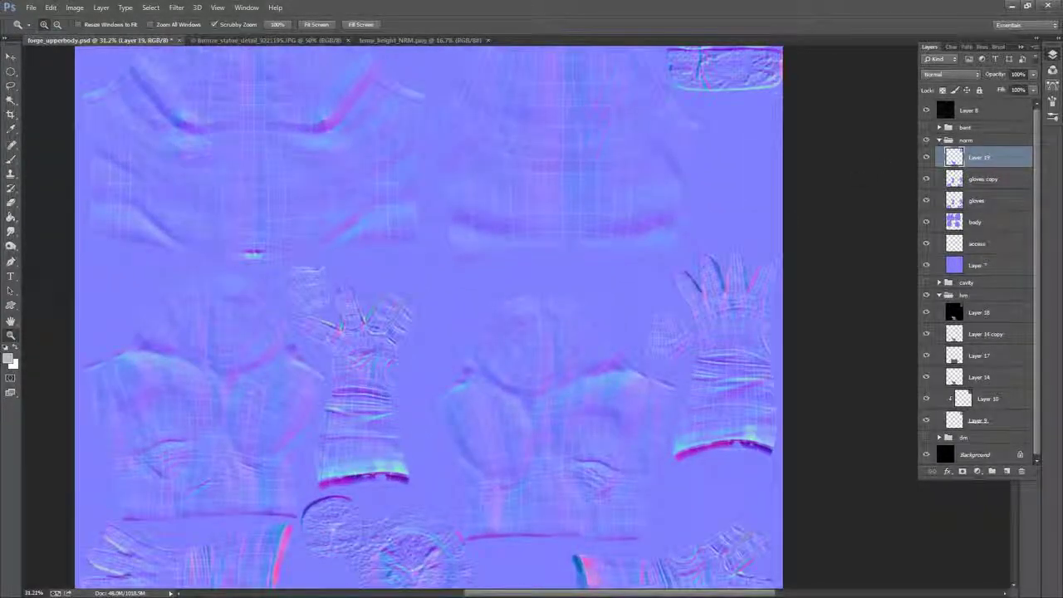
{"action": "left_click_drag", "start_coordinate": [567, 404], "coordinate": [607, 249]}
{"action": "left_click_drag", "start_coordinate": [548, 336], "coordinate": [586, 335]}
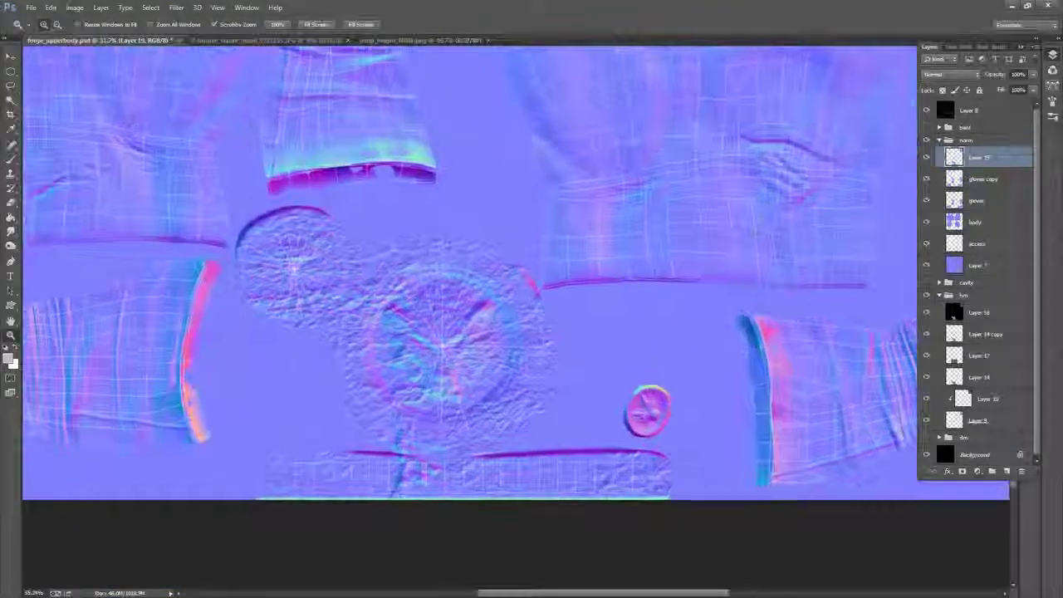
{"action": "left_click_drag", "start_coordinate": [773, 235], "coordinate": [761, 235]}
{"action": "left_click_drag", "start_coordinate": [794, 156], "coordinate": [720, 234]}
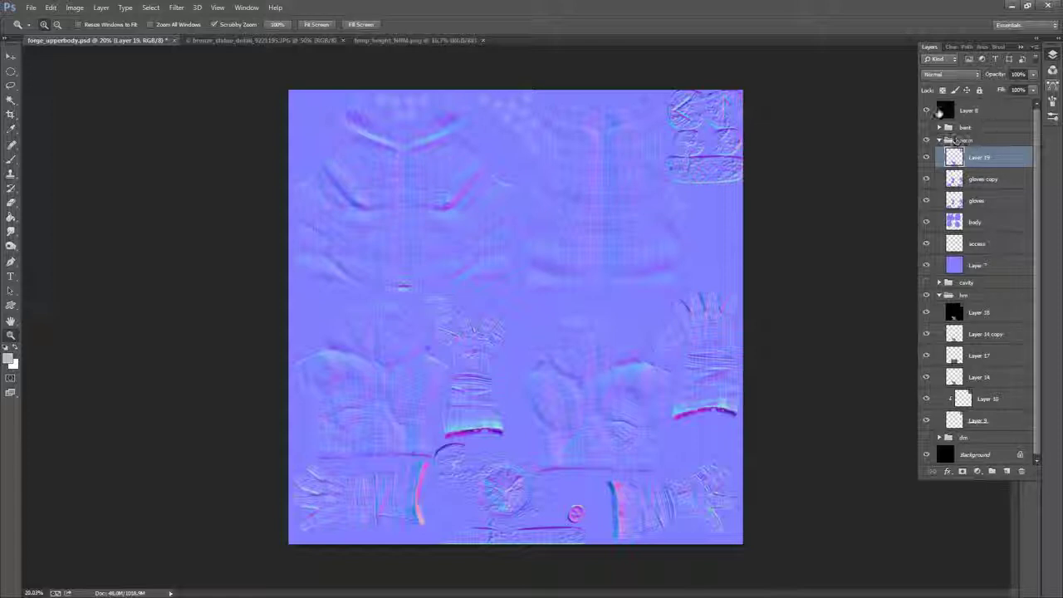
- Hide the UV wireframe layer, then collapse and hide the norm group
{"action": "left_click", "coordinate": [926, 110]}
{"action": "left_click", "coordinate": [964, 140]}
{"action": "left_click", "coordinate": [939, 140]}
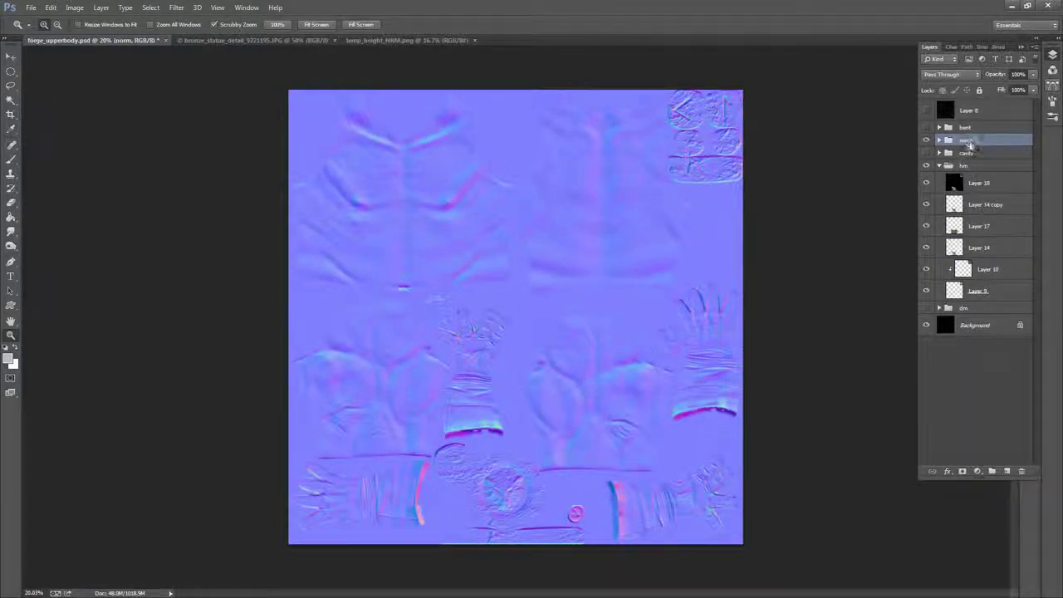
{"action": "left_click", "coordinate": [927, 141]}
- Add a new empty layer above Layer 18 in the hm group
{"action": "left_click", "coordinate": [980, 181]}
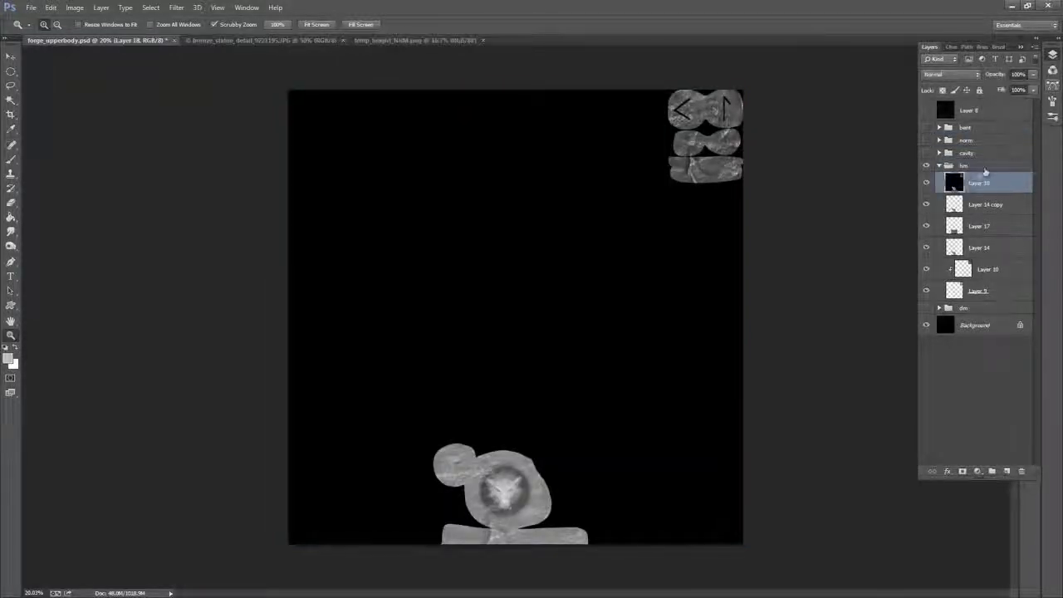
{"action": "left_click", "coordinate": [940, 166]}
{"action": "left_click", "coordinate": [940, 166]}
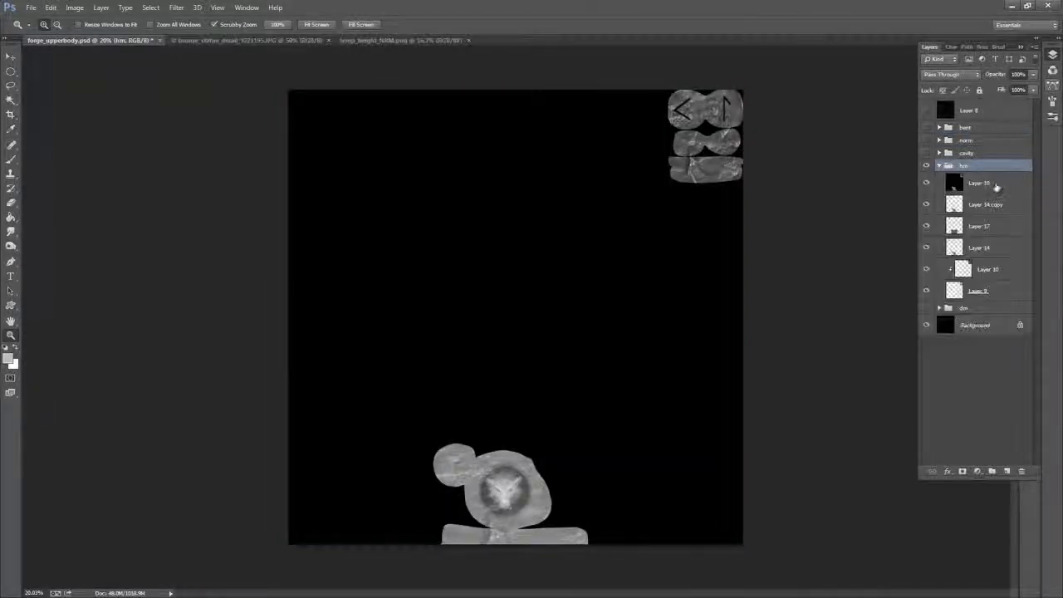
{"action": "left_click", "coordinate": [997, 186]}
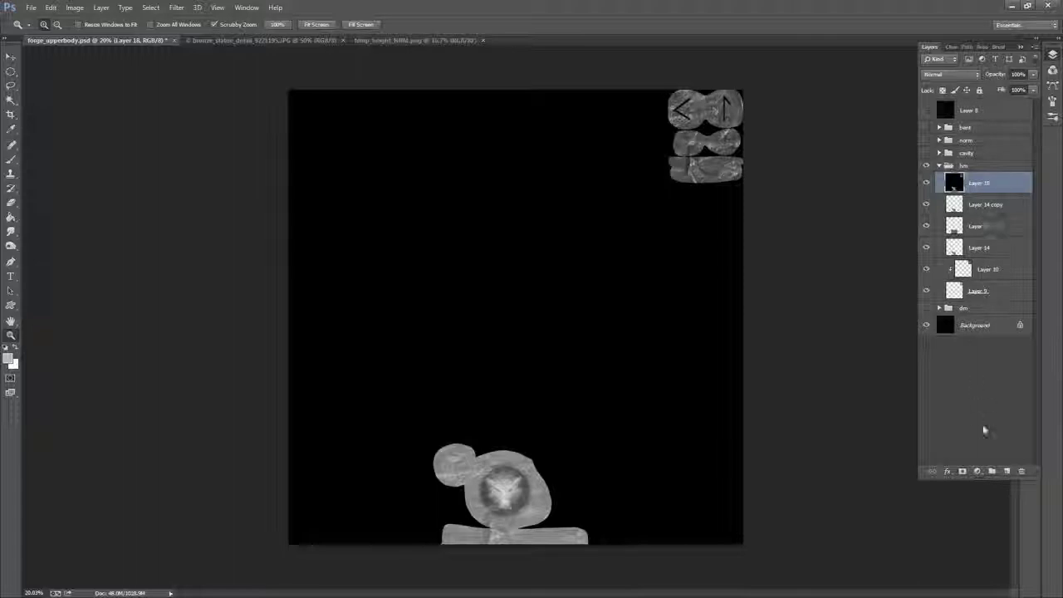
{"action": "left_click", "coordinate": [1006, 471]}
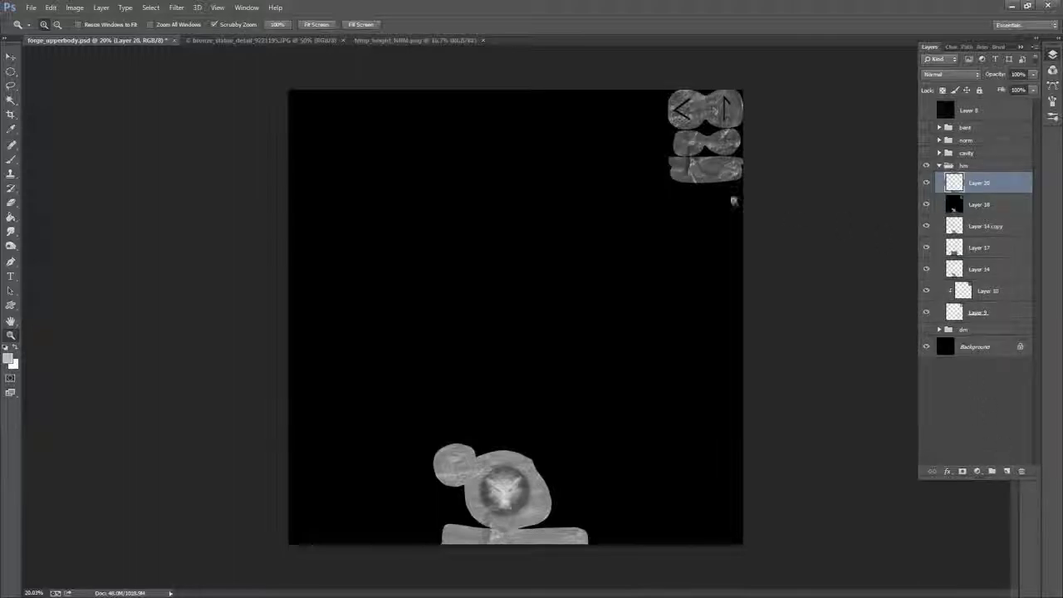
- Clip the new empty layer to Layer 18 beneath it
{"action": "left_click", "coordinate": [968, 75]}
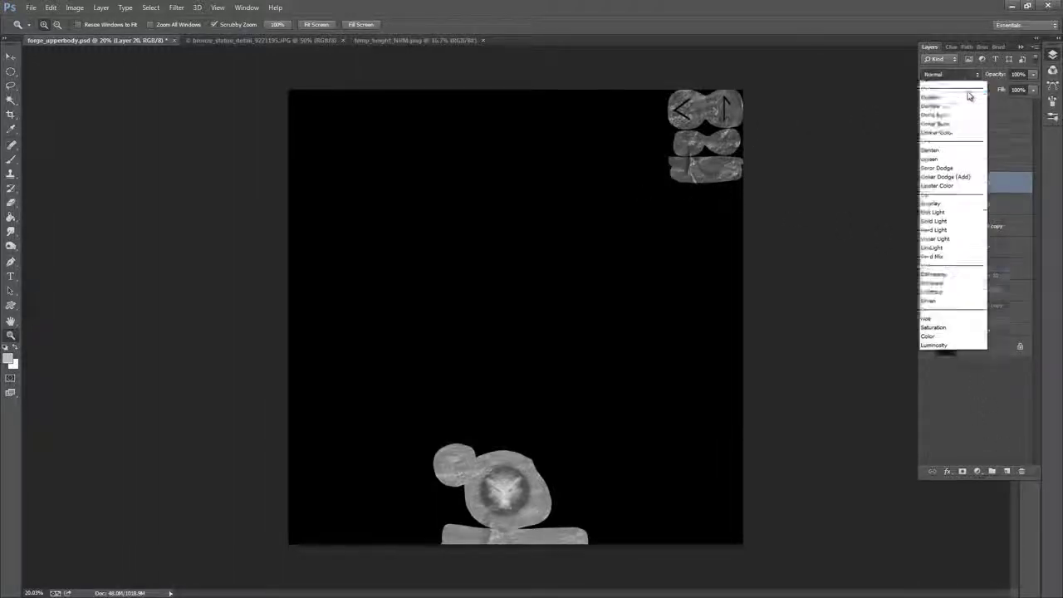
{"action": "left_click", "coordinate": [100, 7]}
{"action": "left_click", "coordinate": [101, 8]}
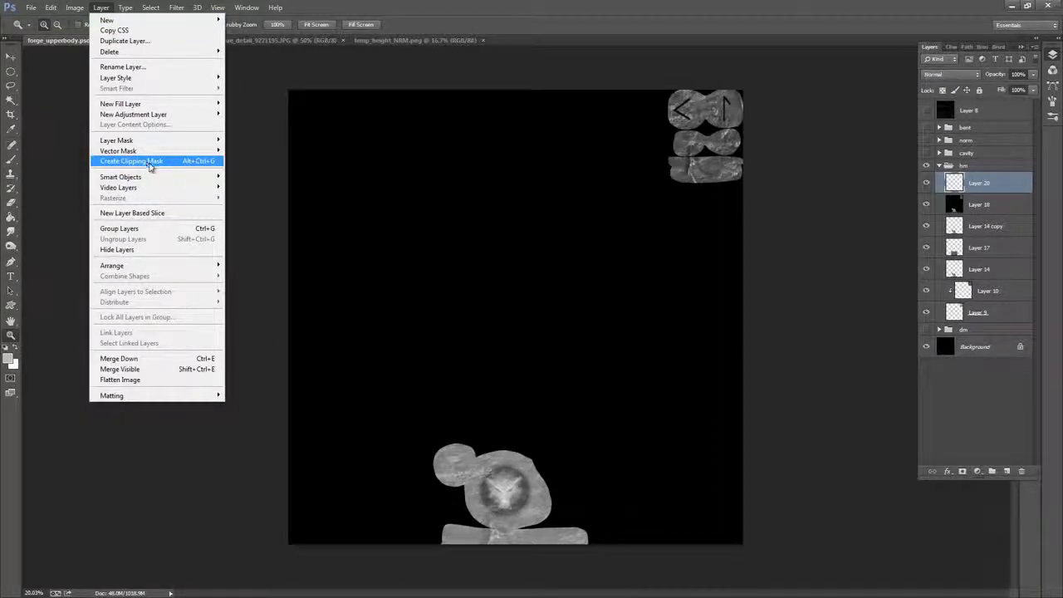
{"action": "left_click", "coordinate": [148, 161]}
- Hide Layers 17, 14, 10 and 18, and move the new Layer 20 below Layer 18, directly above Layer 14 copy
{"action": "left_click_drag", "start_coordinate": [927, 248], "coordinate": [927, 273]}
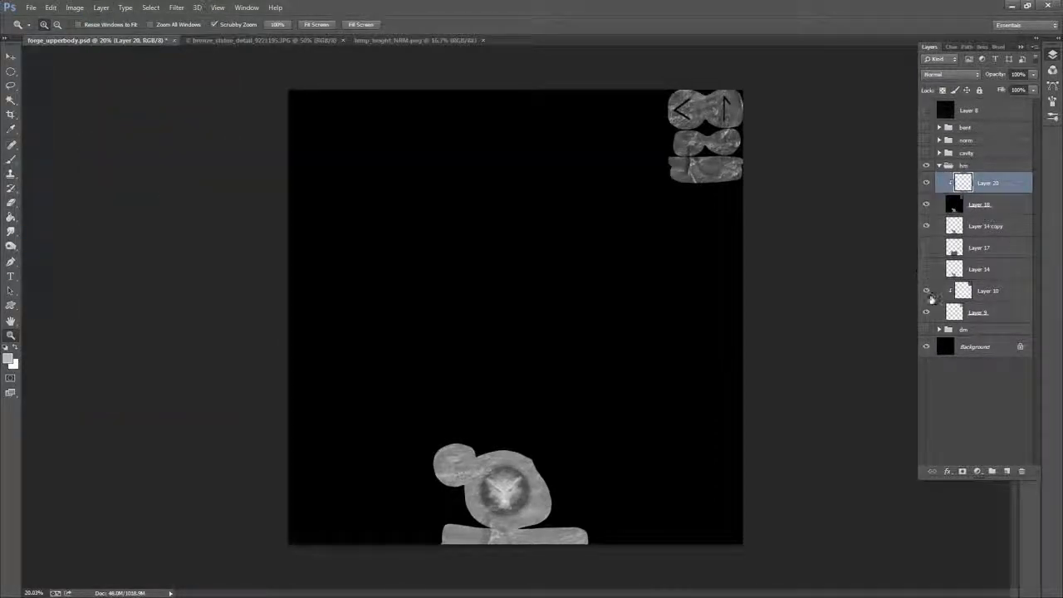
{"action": "left_click", "coordinate": [928, 314]}
{"action": "left_click", "coordinate": [926, 205]}
{"action": "left_click", "coordinate": [1002, 206]}
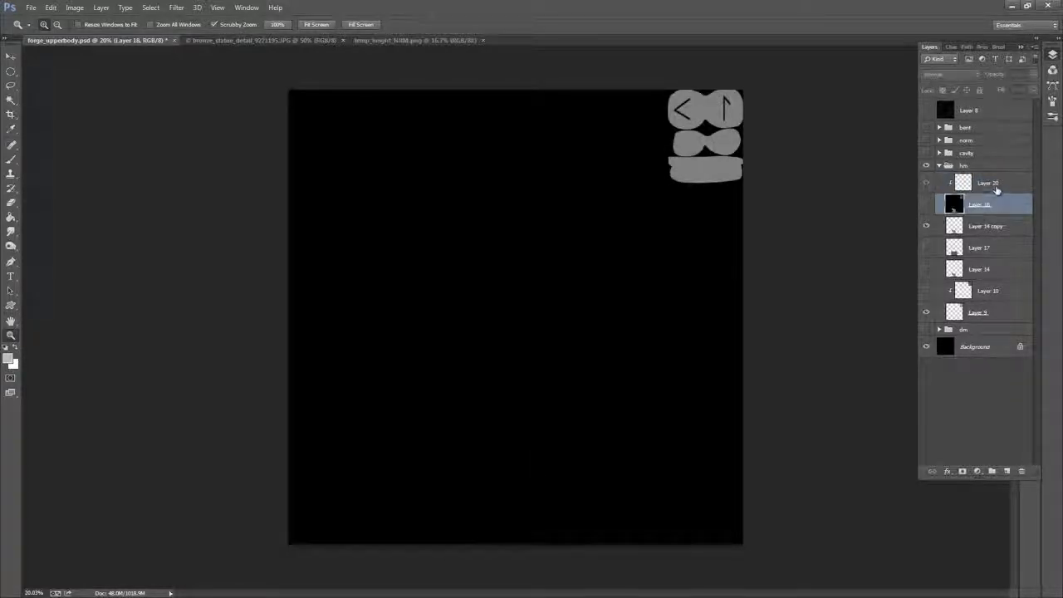
{"action": "left_click", "coordinate": [996, 188]}
{"action": "left_click_drag", "start_coordinate": [982, 177], "coordinate": [995, 215]}
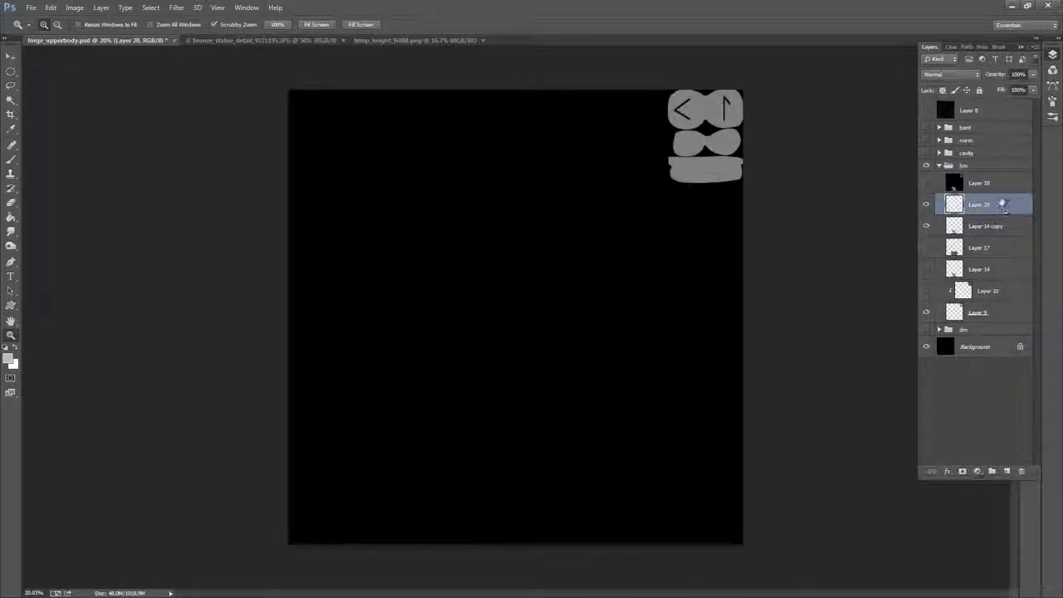
- Toggle the stone layers to compare their contributions, leaving Layer 14 copy, 17, 14, 10 and the base layer beneath them shown
{"action": "left_click", "coordinate": [926, 226]}
{"action": "left_click", "coordinate": [927, 270]}
{"action": "left_click", "coordinate": [926, 293]}
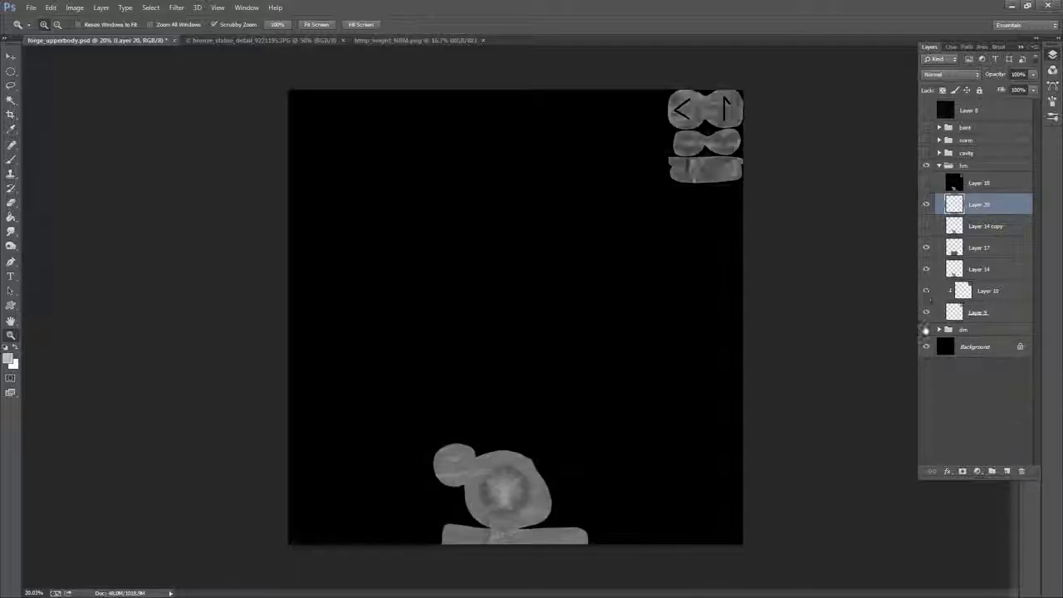
{"action": "left_click", "coordinate": [926, 313]}
{"action": "left_click", "coordinate": [927, 313]}
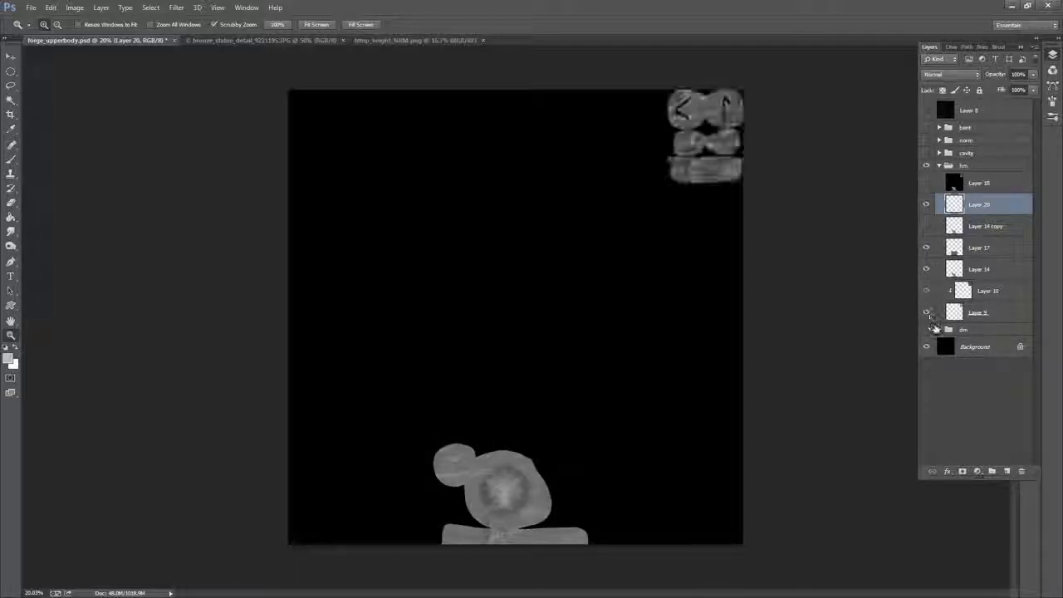
{"action": "left_click", "coordinate": [927, 291]}
{"action": "left_click", "coordinate": [927, 226]}
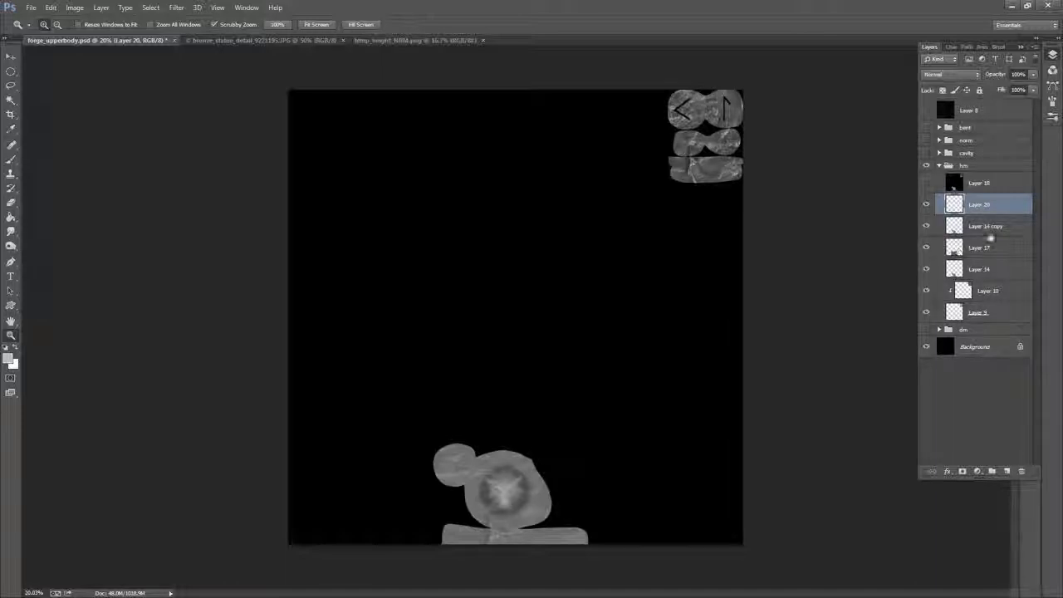
- Clip Layer 20 to Layer 14 copy and set its blending mode to Soft Light
{"action": "left_click", "coordinate": [101, 7]}
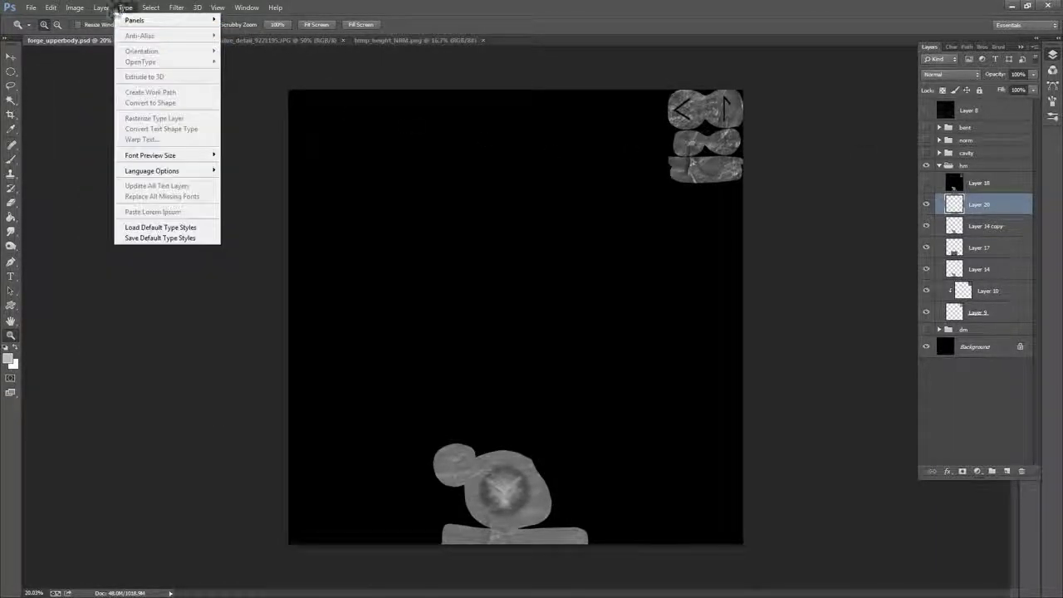
{"action": "left_click", "coordinate": [148, 161]}
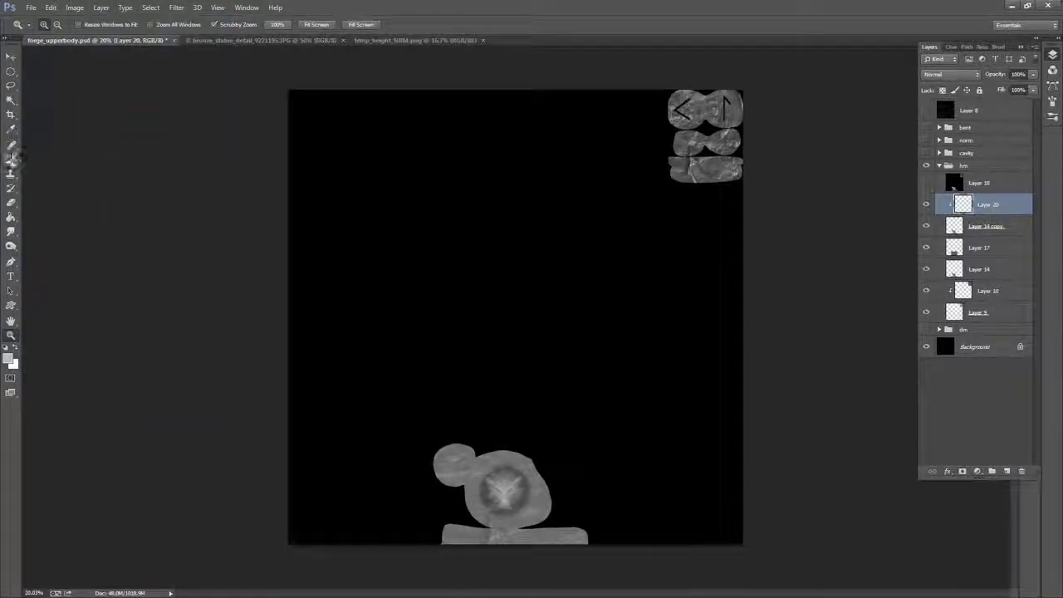
{"action": "key", "text": "b"}
{"action": "left_click", "coordinate": [941, 74]}
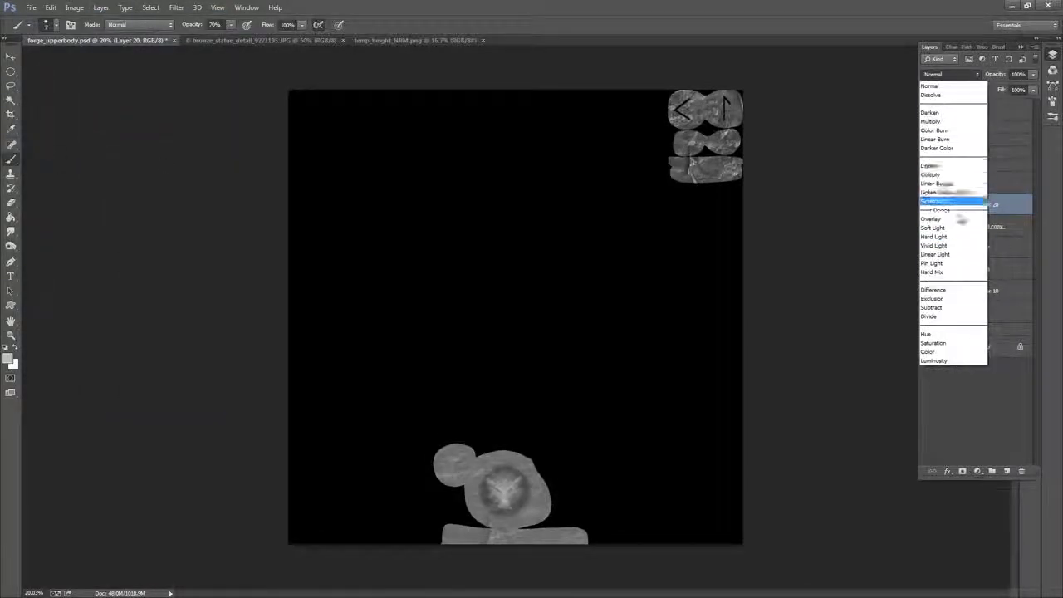
{"action": "left_click", "coordinate": [951, 201]}
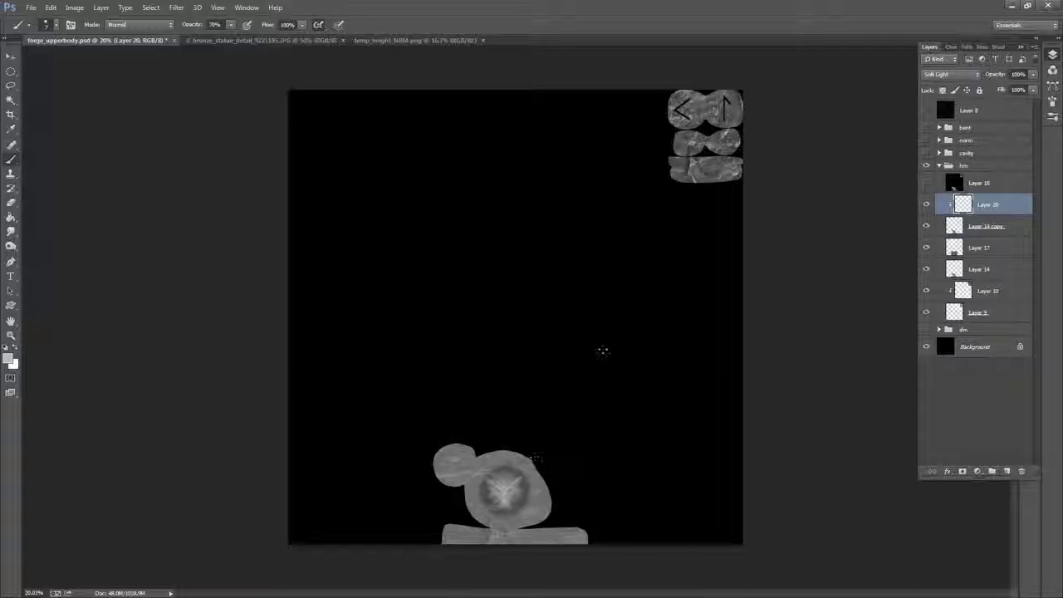
- Set the foreground color to orange d9a047
{"action": "key", "text": "z"}
{"action": "left_click_drag", "start_coordinate": [539, 456], "coordinate": [592, 446]}
{"action": "left_click_drag", "start_coordinate": [592, 445], "coordinate": [644, 290]}
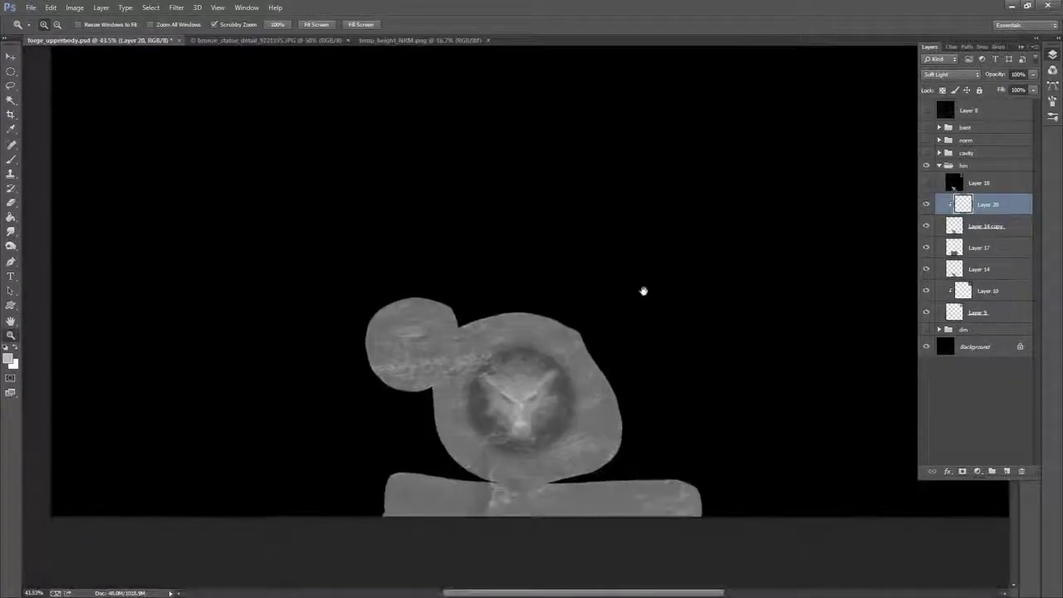
{"action": "left_click", "coordinate": [10, 129]}
{"action": "left_click", "coordinate": [8, 358]}
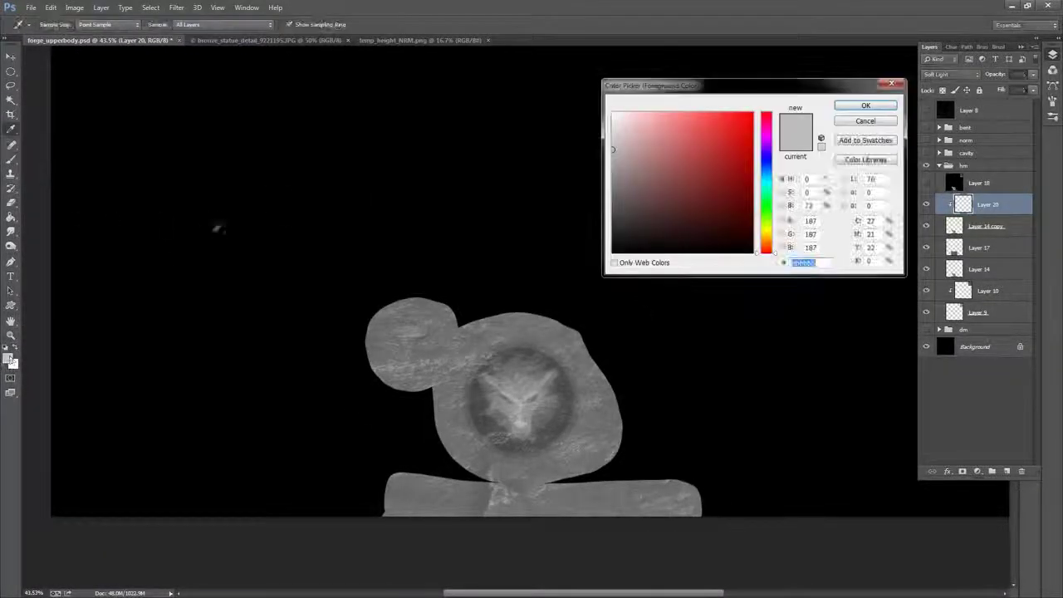
{"action": "left_click_drag", "start_coordinate": [772, 249], "coordinate": [771, 246]}
{"action": "left_click_drag", "start_coordinate": [720, 144], "coordinate": [712, 133]}
{"action": "left_click", "coordinate": [772, 243]}
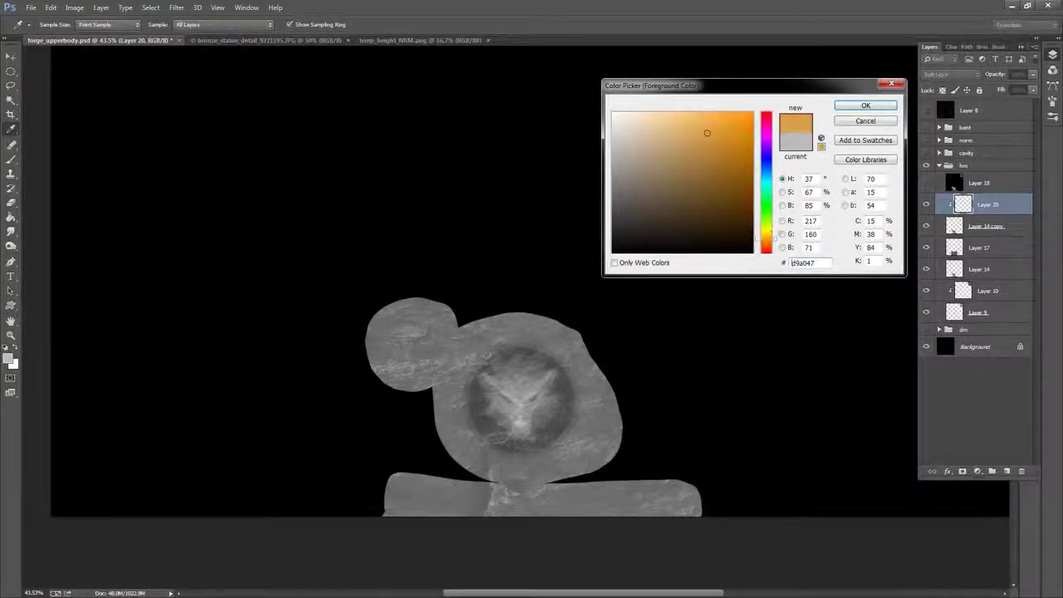
{"action": "left_click", "coordinate": [866, 106]}
- Enlarge the brush to 191 px and paint orange over all the lower stone pieces on Layer 20
{"action": "key", "text": "b"}
{"action": "right_click", "coordinate": [662, 308]}
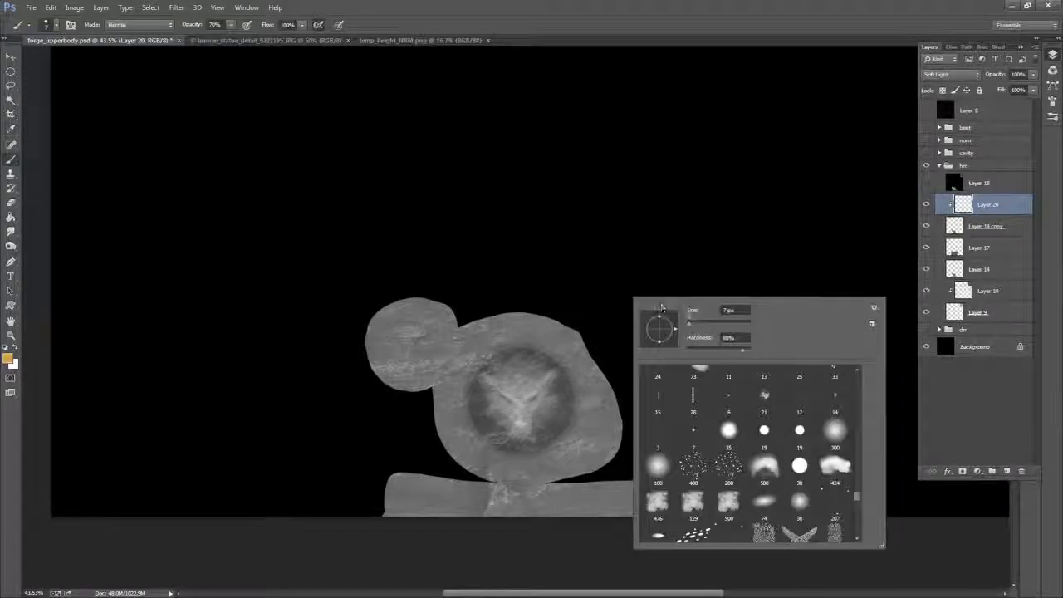
{"action": "left_click_drag", "start_coordinate": [690, 323], "coordinate": [731, 323]}
{"action": "left_click", "coordinate": [800, 34]}
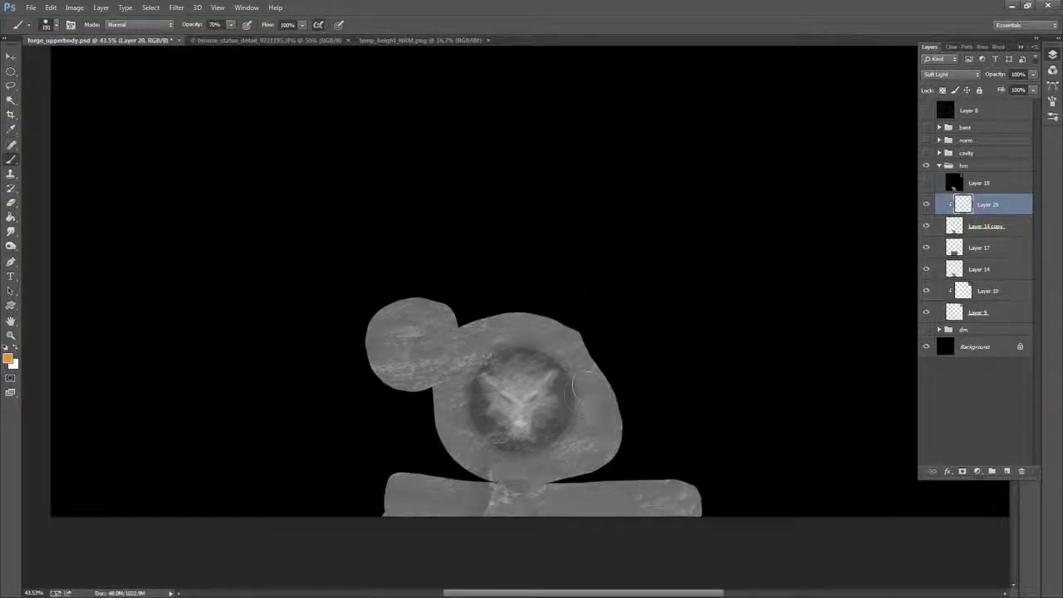
{"action": "mouse_move", "coordinate": [590, 389]}
{"action": "left_mouse_down"}
{"action": "mouse_move", "coordinate": [509, 451]}
{"action": "mouse_move", "coordinate": [498, 432]}
{"action": "mouse_move", "coordinate": [549, 361]}
{"action": "mouse_move", "coordinate": [505, 360]}
{"action": "mouse_move", "coordinate": [500, 414]}
{"action": "mouse_move", "coordinate": [517, 385]}
{"action": "mouse_move", "coordinate": [436, 290]}
{"action": "mouse_move", "coordinate": [498, 384]}
{"action": "left_mouse_up"}
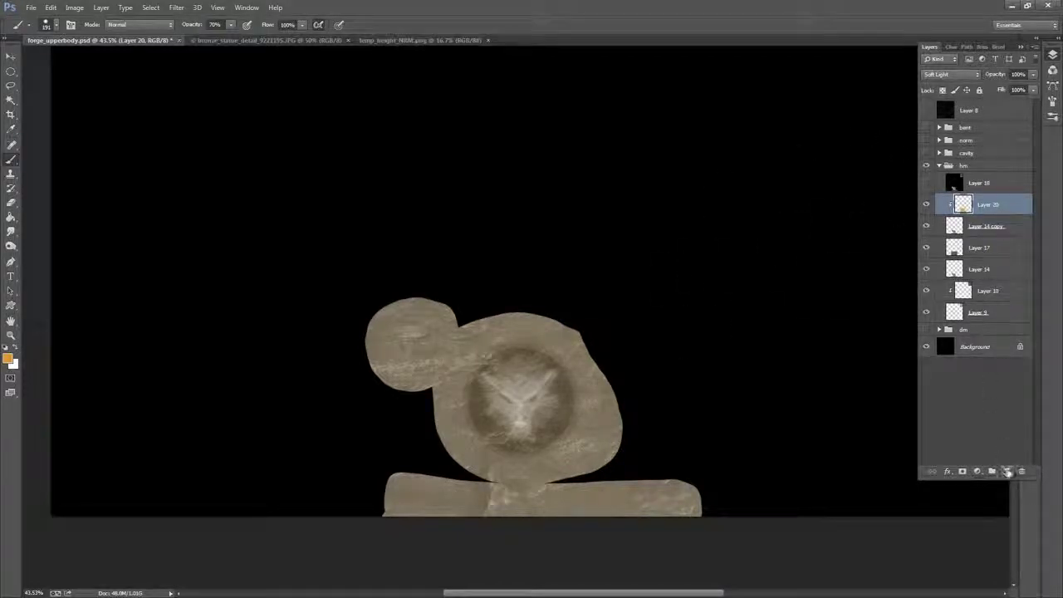
- Add a clipped Overlay layer above Layer 20 and paint more orange over the lower stone pieces on it
{"action": "left_click", "coordinate": [1012, 231]}
{"action": "left_click", "coordinate": [1006, 471]}
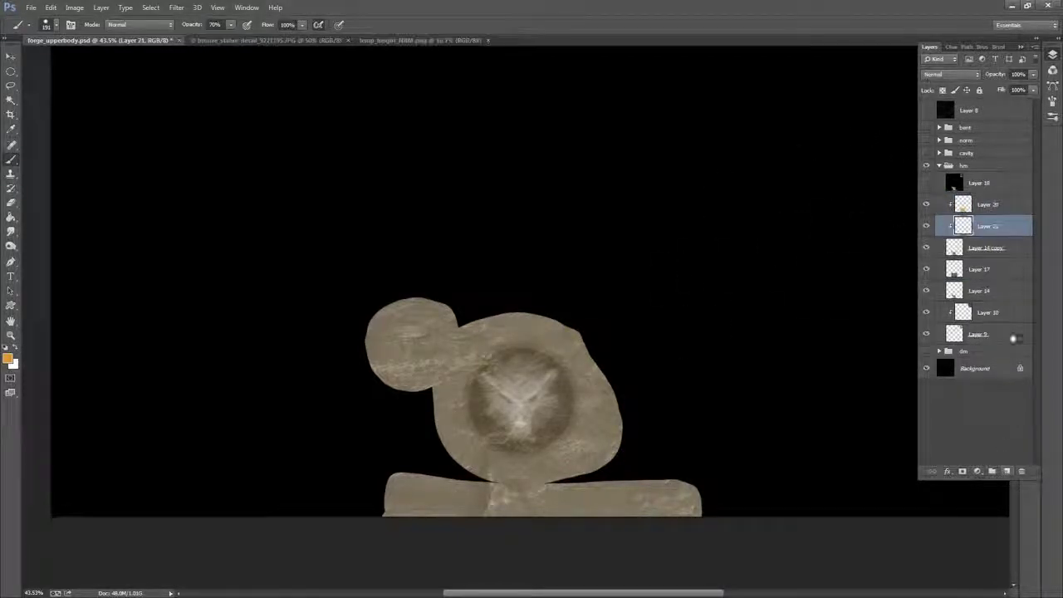
{"action": "left_click_drag", "start_coordinate": [1000, 227], "coordinate": [1007, 201]}
{"action": "left_click", "coordinate": [951, 73]}
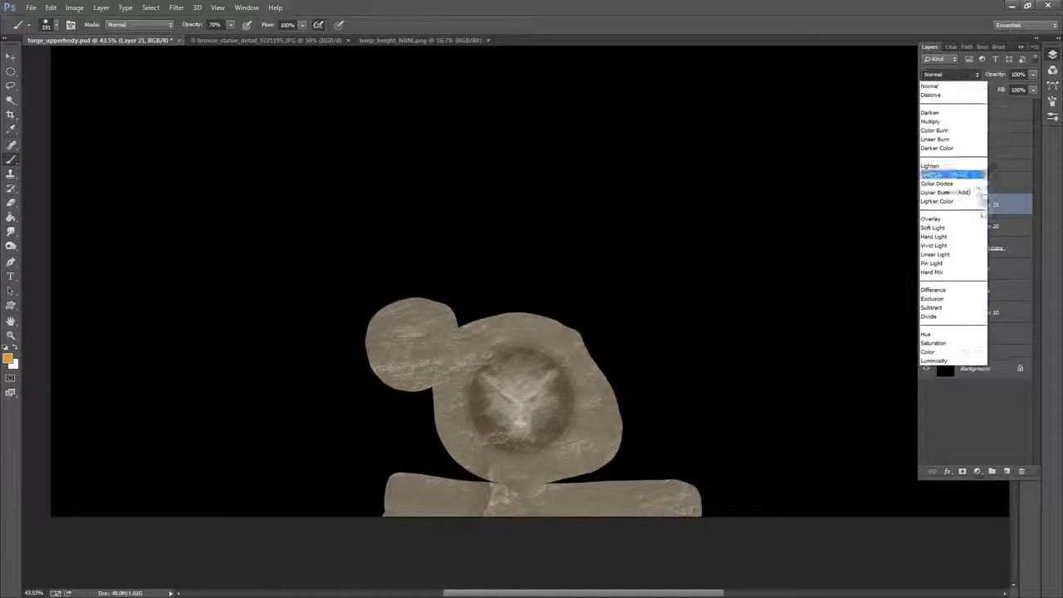
{"action": "left_click", "coordinate": [950, 228]}
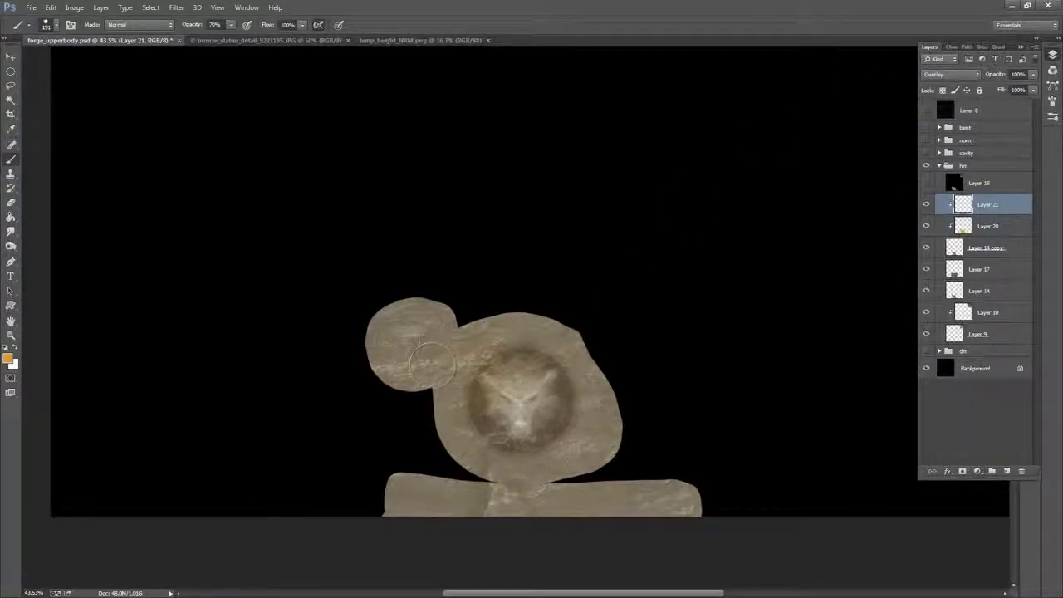
{"action": "left_click_drag", "start_coordinate": [432, 364], "coordinate": [457, 388]}
- Check the stone layers in the hm group and view the artwork briefly without the black background
{"action": "left_click", "coordinate": [1014, 251]}
{"action": "left_click", "coordinate": [1011, 210]}
{"action": "left_click", "coordinate": [1007, 313]}
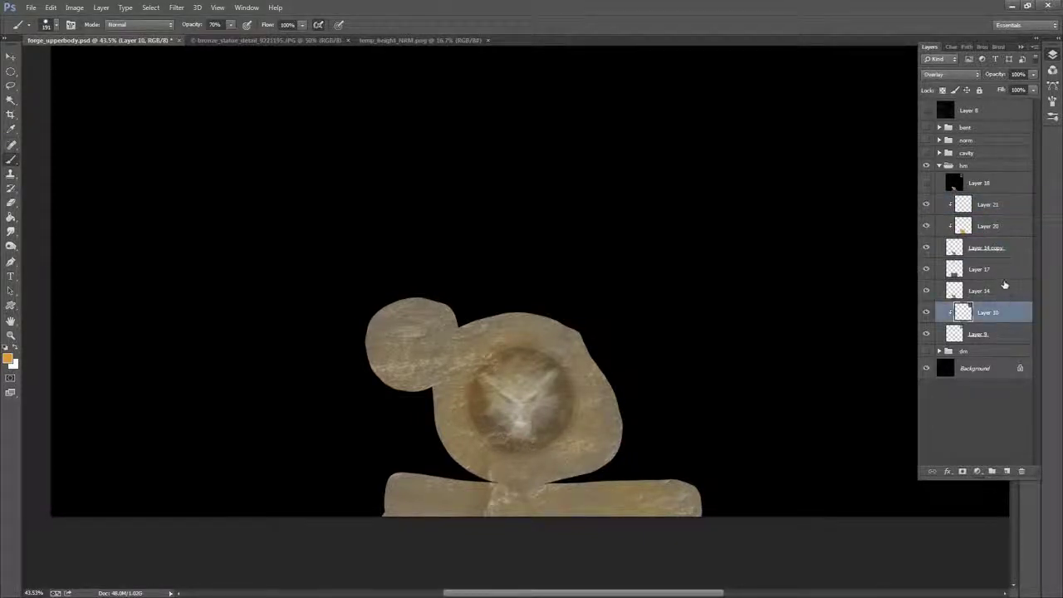
{"action": "left_click", "coordinate": [1005, 269]}
{"action": "left_click", "coordinate": [1006, 228]}
{"action": "left_click", "coordinate": [1006, 204]}
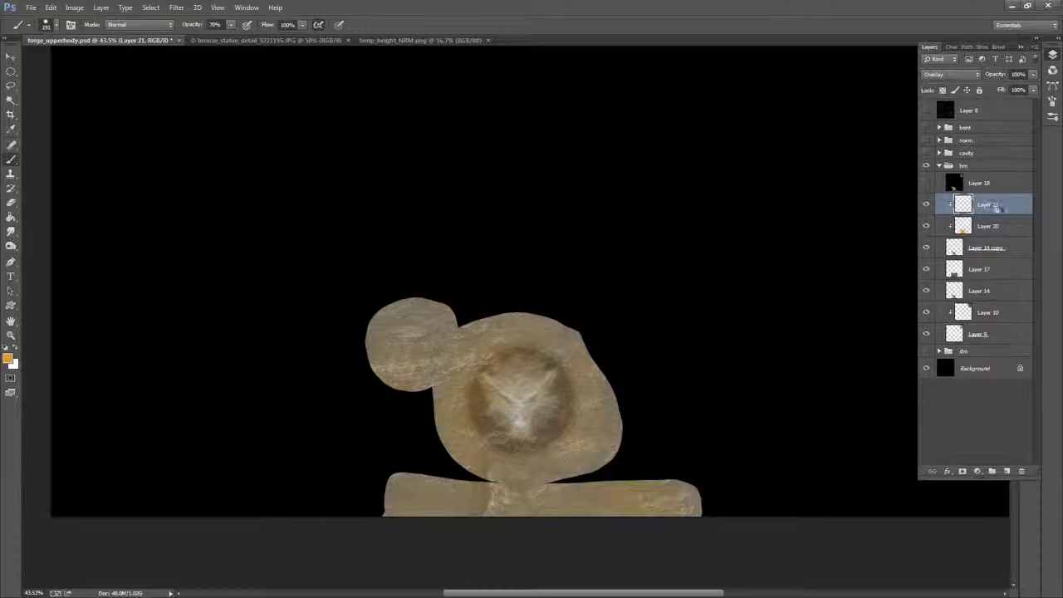
{"action": "left_click", "coordinate": [927, 369]}
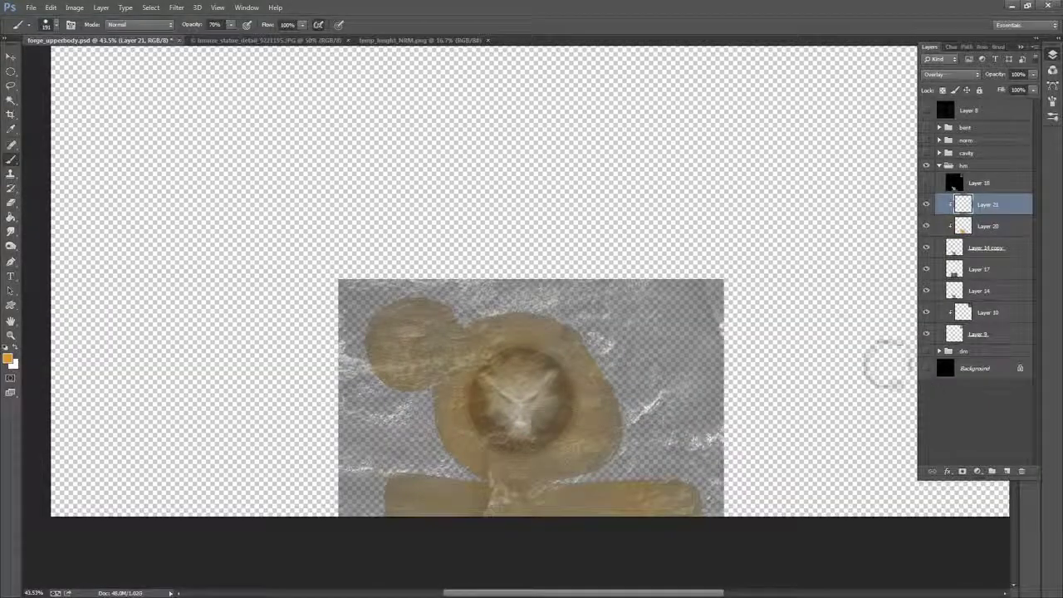
{"action": "left_click", "coordinate": [927, 370]}
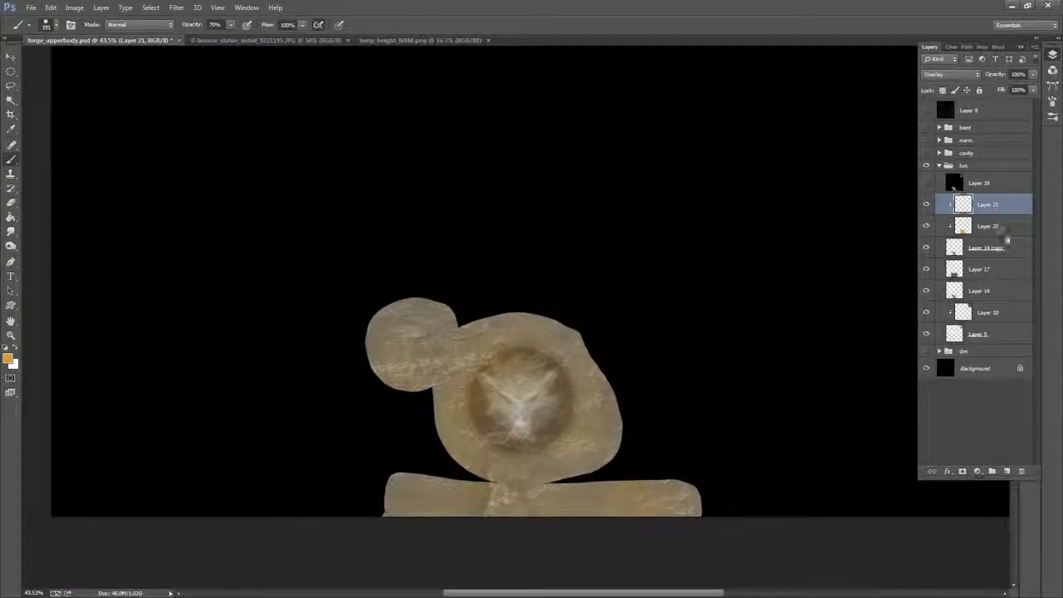
- Set Layer 17's opacity to 100% and check the neighbouring stone layers
{"action": "left_click", "coordinate": [1005, 272]}
{"action": "left_click_drag", "start_coordinate": [1030, 79], "coordinate": [1036, 89]}
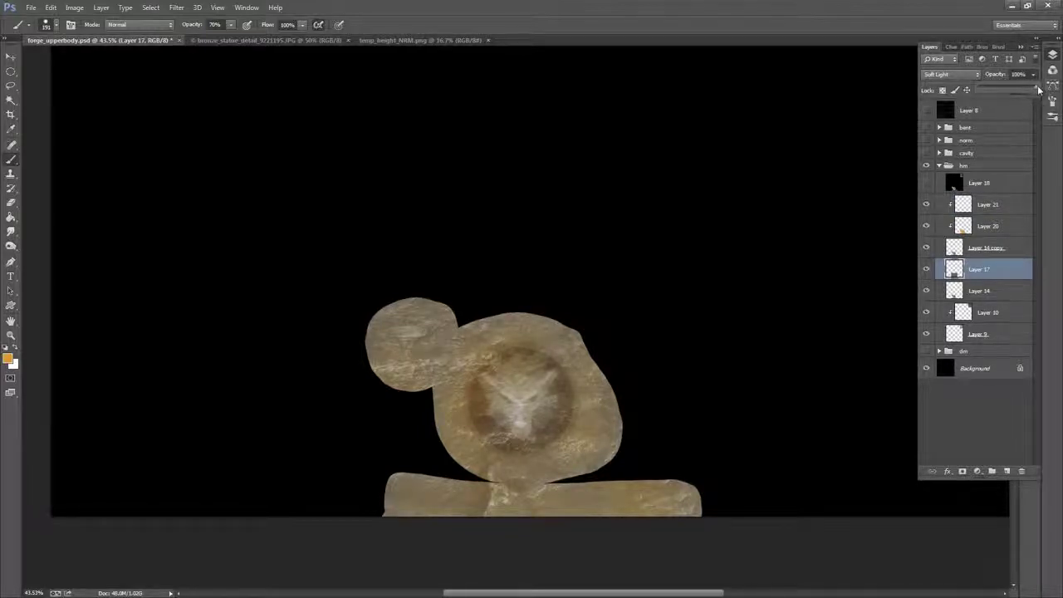
{"action": "left_click", "coordinate": [1007, 296]}
{"action": "left_click", "coordinate": [1001, 315]}
{"action": "left_click", "coordinate": [1002, 294]}
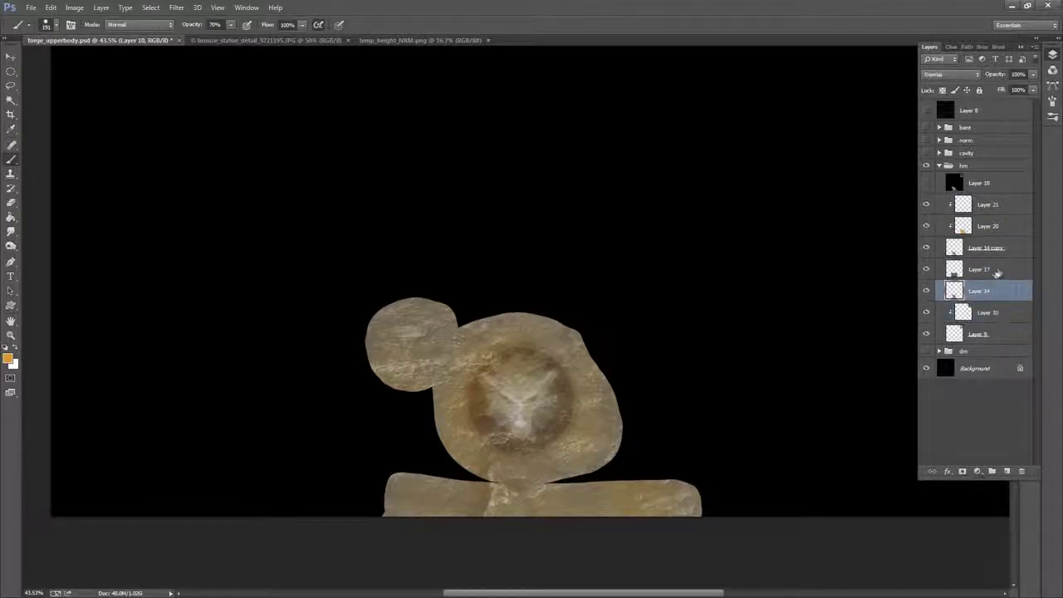
{"action": "left_click", "coordinate": [999, 273]}
- Hide the Background layer and stamp all visible layers into a new merged layer directly above Layer 21
{"action": "left_click", "coordinate": [1013, 249]}
{"action": "left_click", "coordinate": [927, 368]}
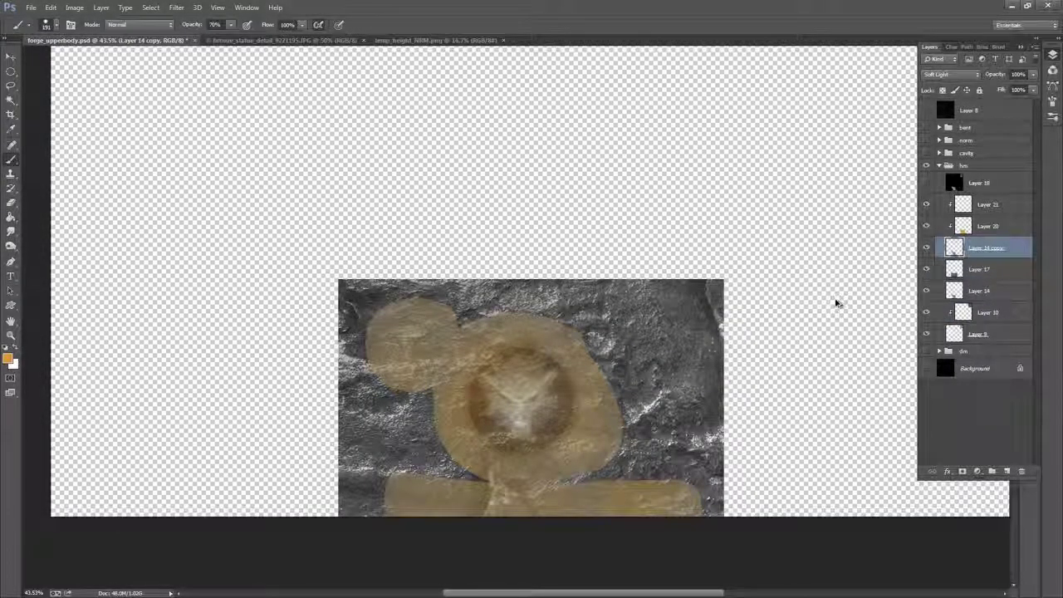
{"action": "key", "text": "ctrl+shift+alt+e"}
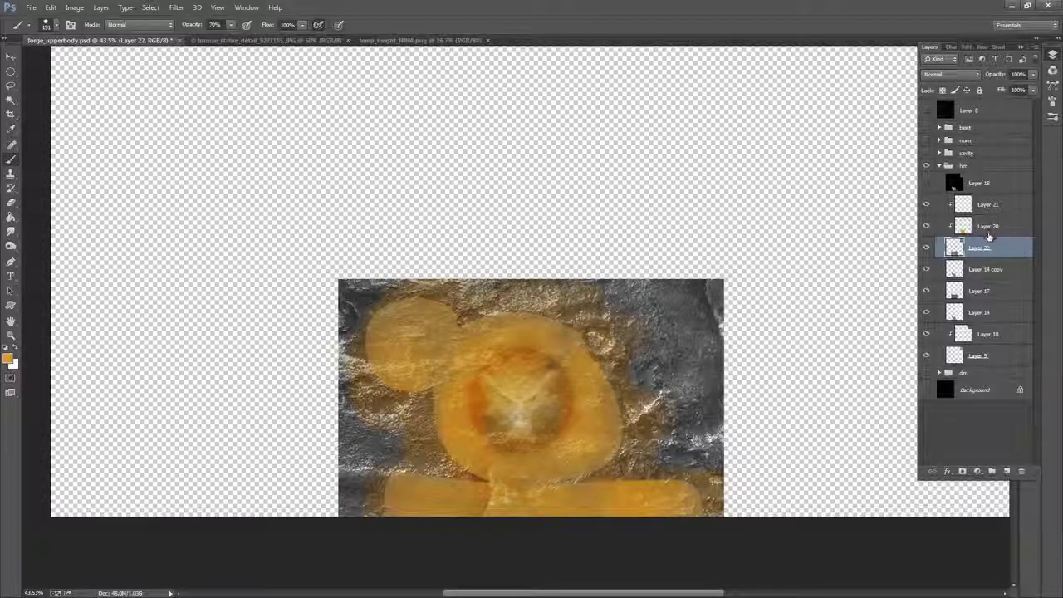
{"action": "key", "text": "ctrl+z"}
{"action": "left_click", "coordinate": [993, 206]}
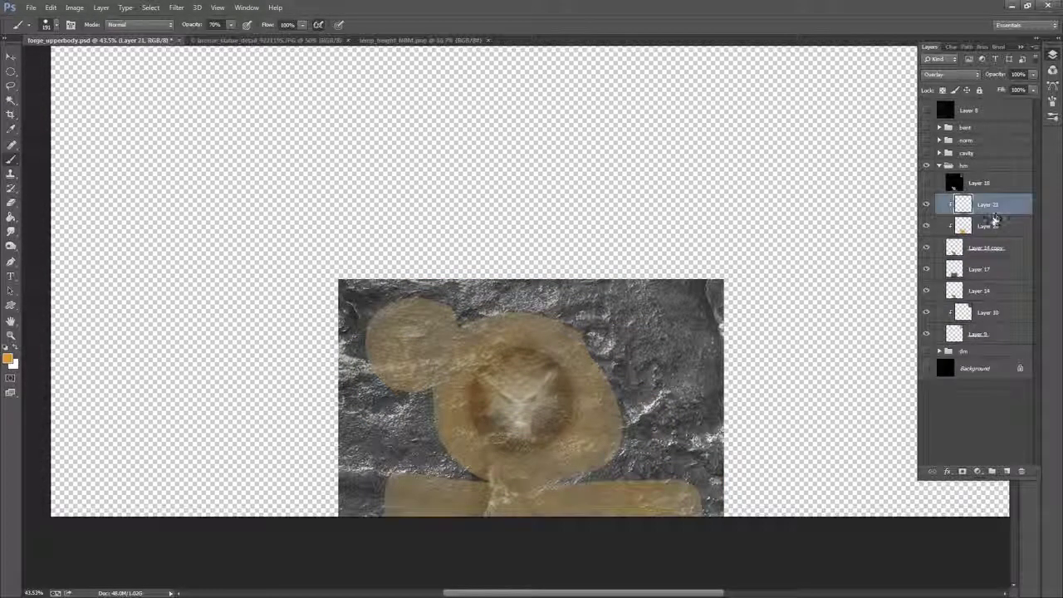
{"action": "key", "text": "ctrl+shift+alt+e"}
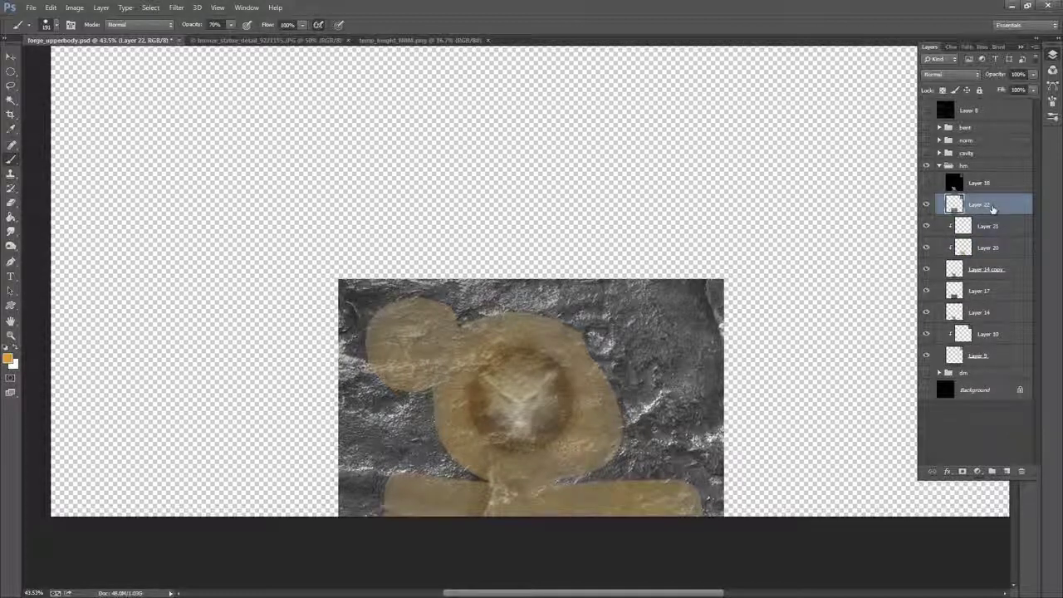
- Select the lower stone pieces on the merged layer with a loose Lasso outline
{"action": "left_click", "coordinate": [11, 85]}
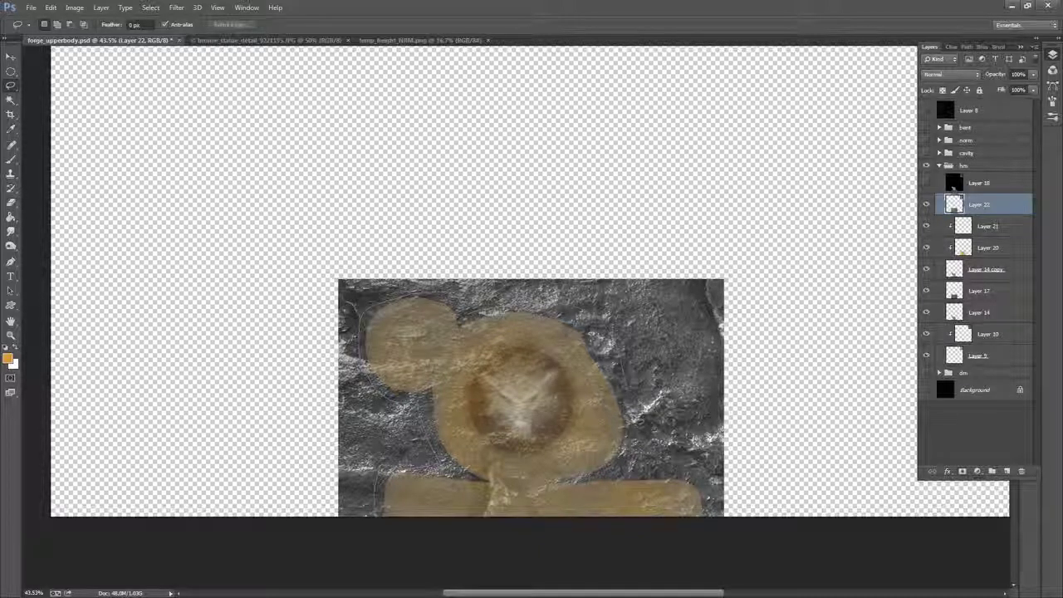
{"action": "mouse_move", "coordinate": [598, 328]}
{"action": "left_mouse_down"}
{"action": "mouse_move", "coordinate": [640, 421]}
{"action": "mouse_move", "coordinate": [712, 535]}
{"action": "mouse_move", "coordinate": [418, 563]}
{"action": "mouse_move", "coordinate": [411, 550]}
{"action": "left_mouse_up"}
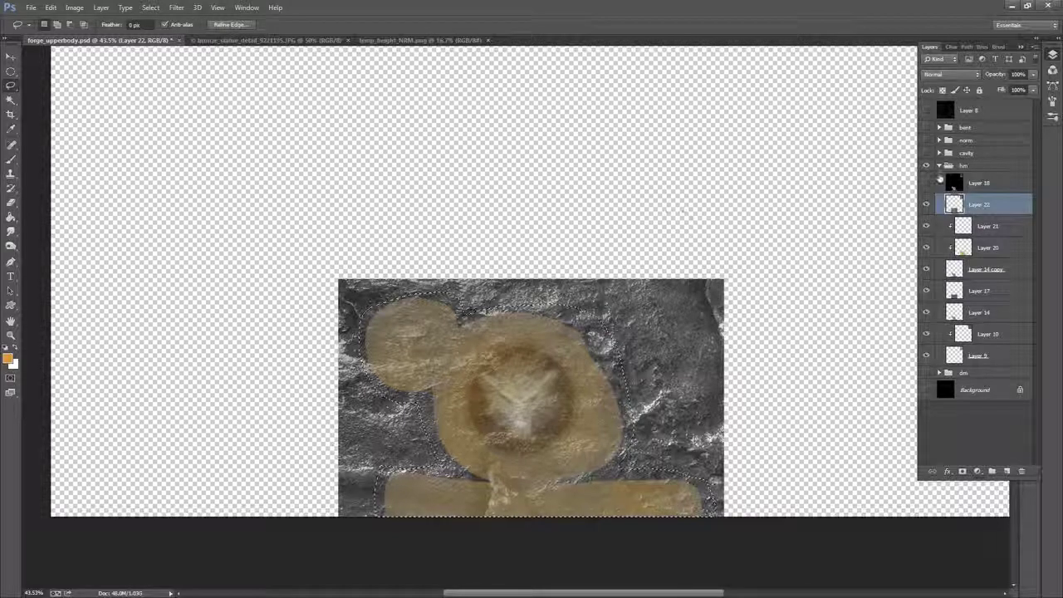
- Collapse and hide the hm group, show the dm group and the Background, and expand dm
{"action": "left_click", "coordinate": [940, 166]}
{"action": "left_click", "coordinate": [927, 166]}
{"action": "left_click", "coordinate": [927, 178]}
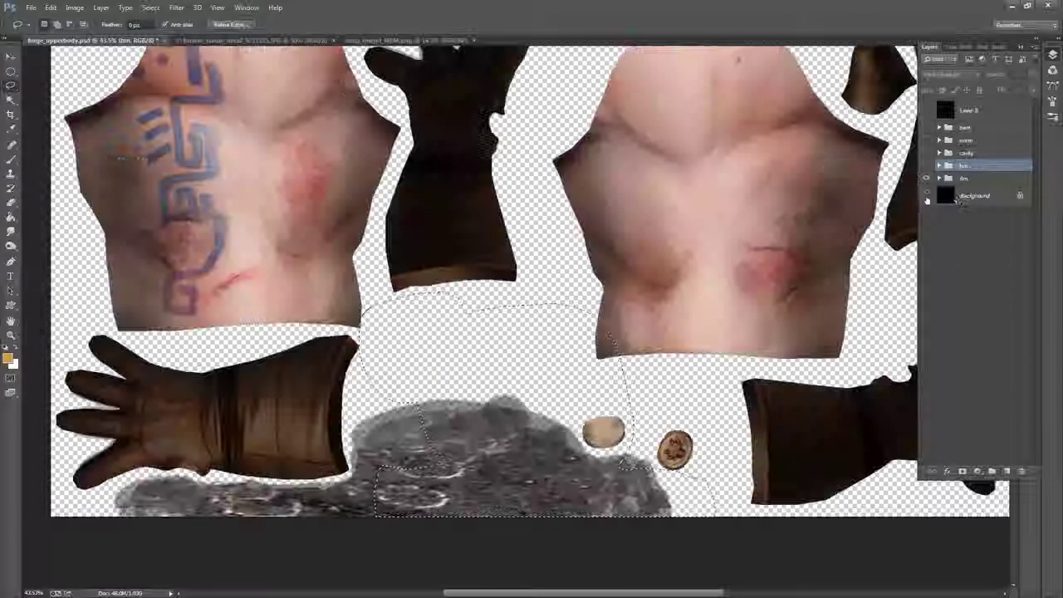
{"action": "left_click", "coordinate": [927, 195]}
{"action": "left_click", "coordinate": [980, 179]}
{"action": "left_click", "coordinate": [939, 178]}
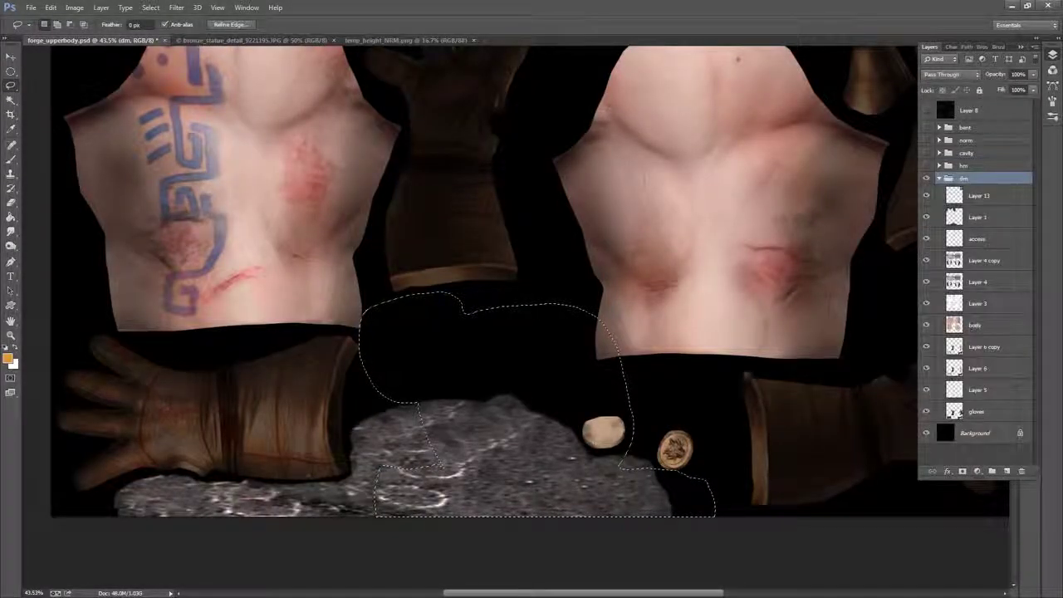
- Paste the copied metal texture as a new layer above Layer 13 in the dm group and show the Layer 8 wireframe
{"action": "left_click", "coordinate": [990, 199]}
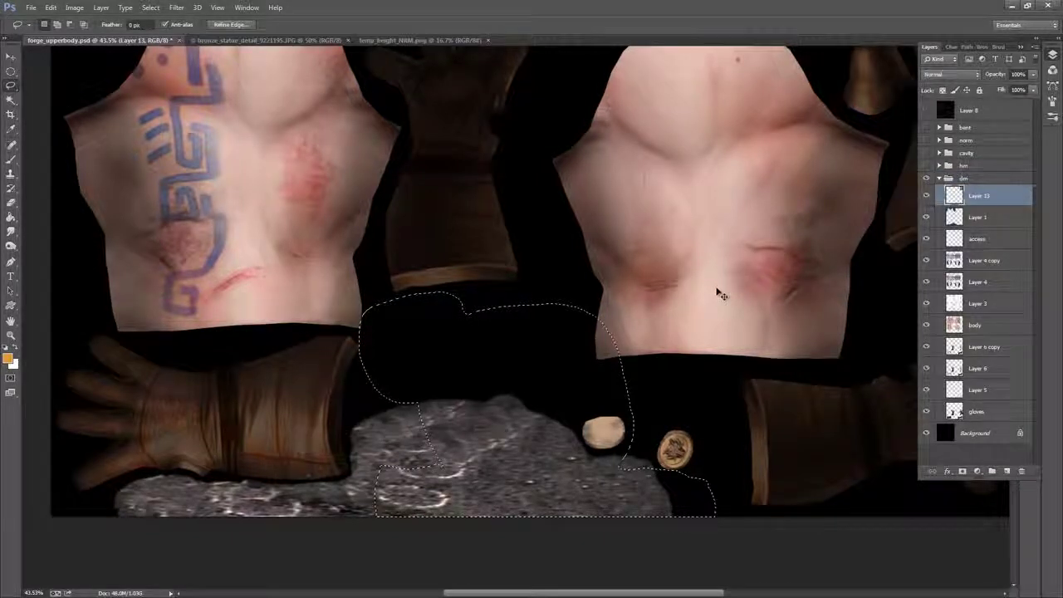
{"action": "key", "text": "ctrl+v"}
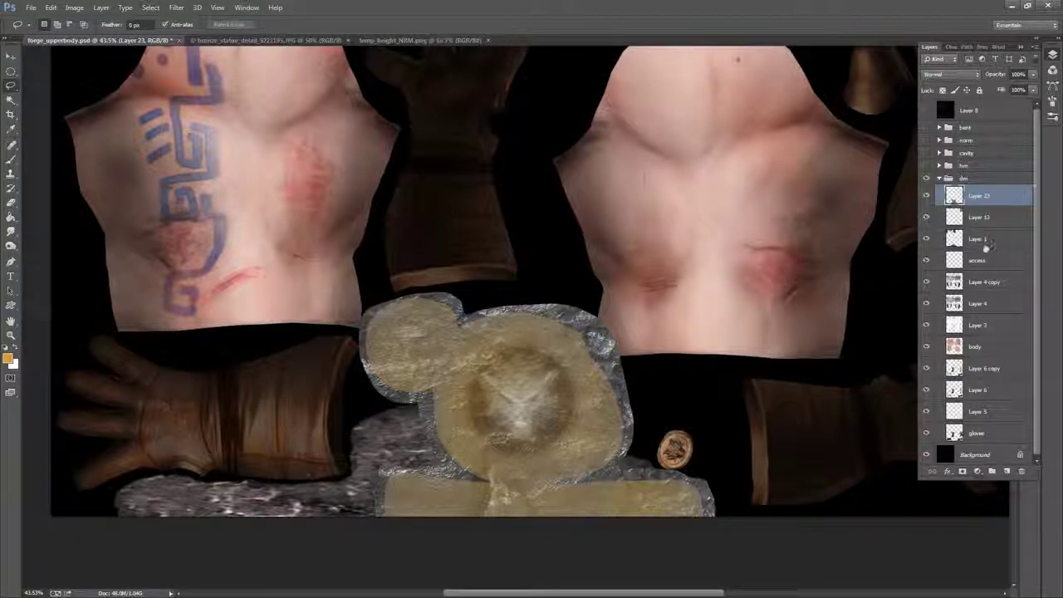
{"action": "left_click", "coordinate": [928, 111]}
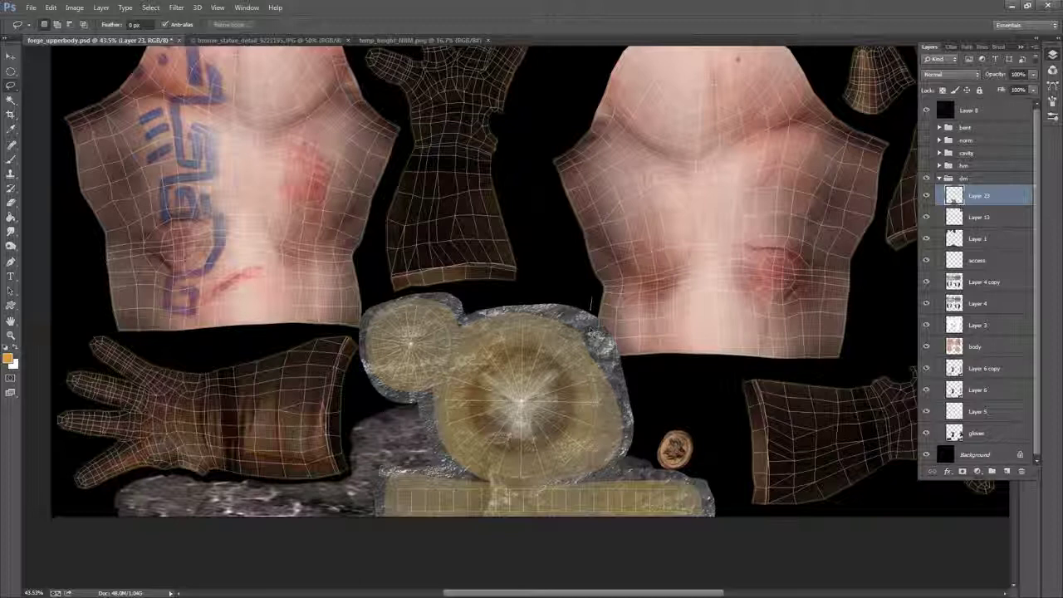
- Lasso and delete the excess edges of the pasted metal texture that spill onto the neighbouring skin pieces on both sides
{"action": "left_click_drag", "start_coordinate": [647, 373], "coordinate": [656, 286]}
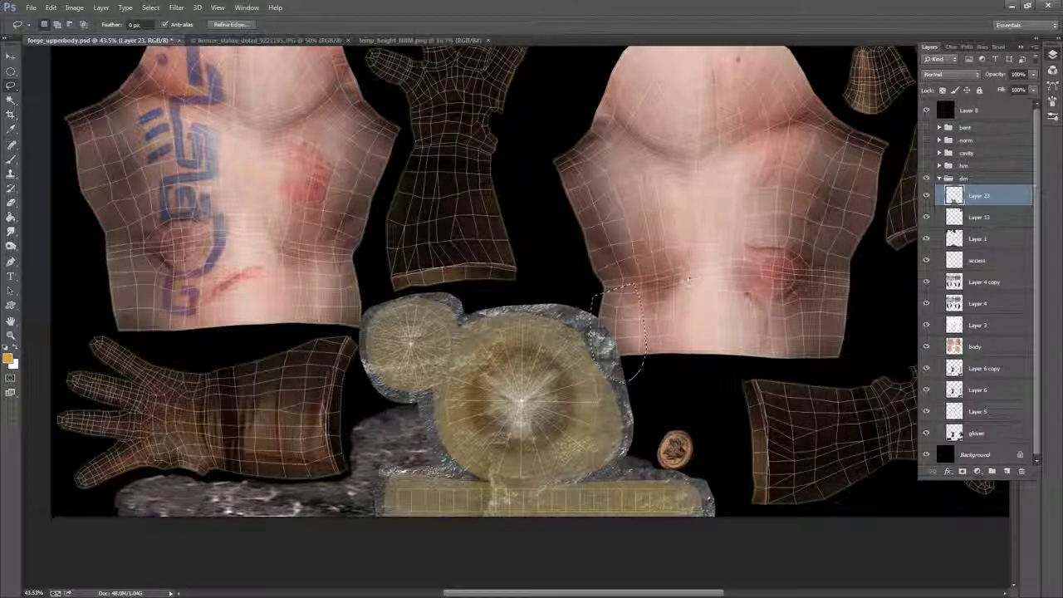
{"action": "right_click", "coordinate": [680, 274]}
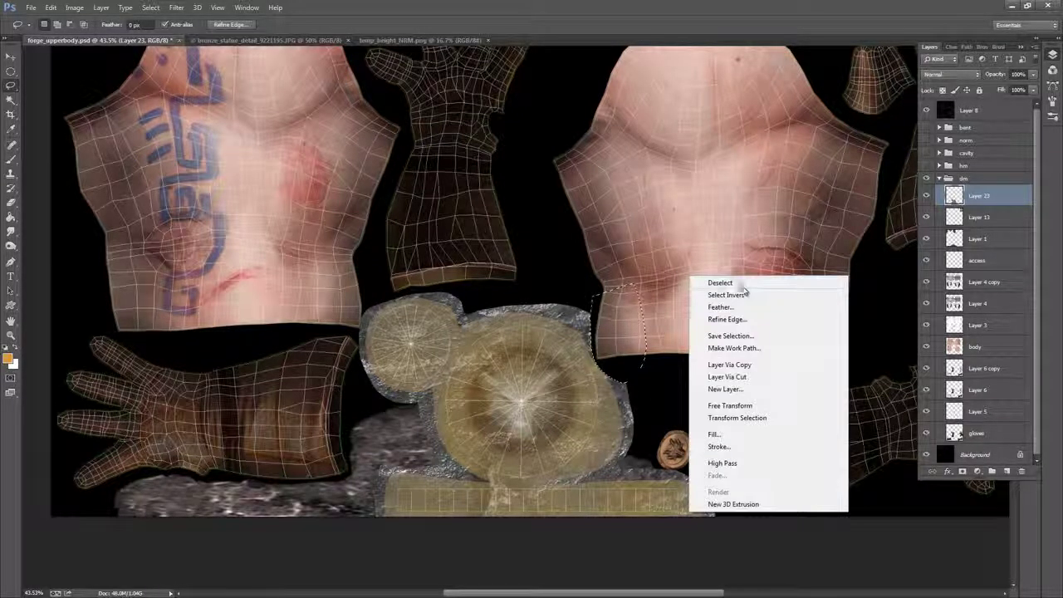
{"action": "left_click", "coordinate": [706, 283]}
{"action": "mouse_move", "coordinate": [589, 352]}
{"action": "left_mouse_down"}
{"action": "mouse_move", "coordinate": [631, 279]}
{"action": "mouse_move", "coordinate": [555, 287]}
{"action": "left_mouse_up"}
{"action": "left_click", "coordinate": [611, 327]}
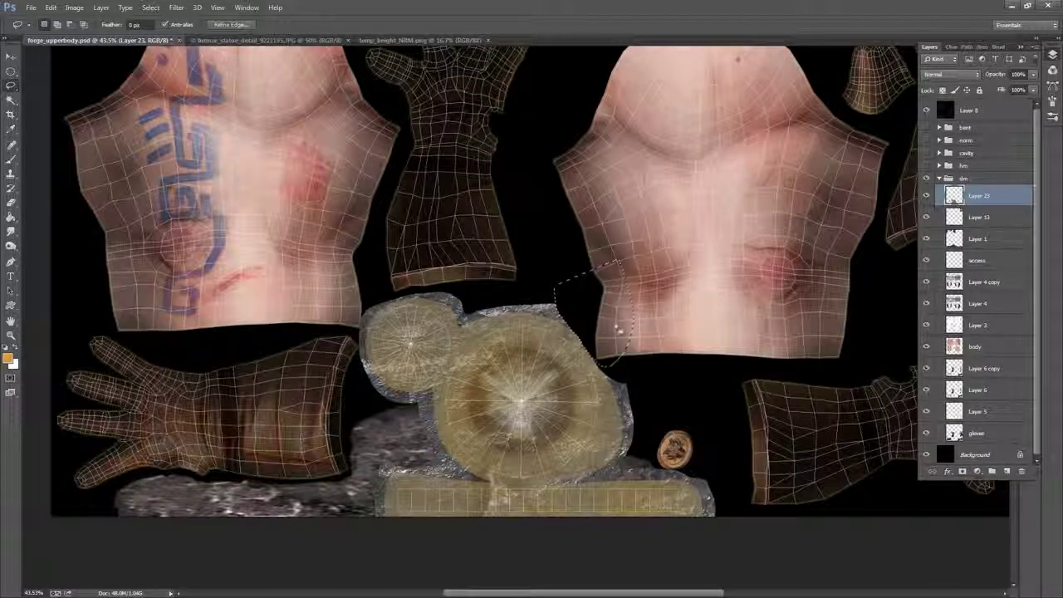
{"action": "mouse_move", "coordinate": [595, 344]}
{"action": "left_mouse_down"}
{"action": "mouse_move", "coordinate": [672, 356]}
{"action": "mouse_move", "coordinate": [691, 319]}
{"action": "left_mouse_up"}
{"action": "key", "text": "Delete"}
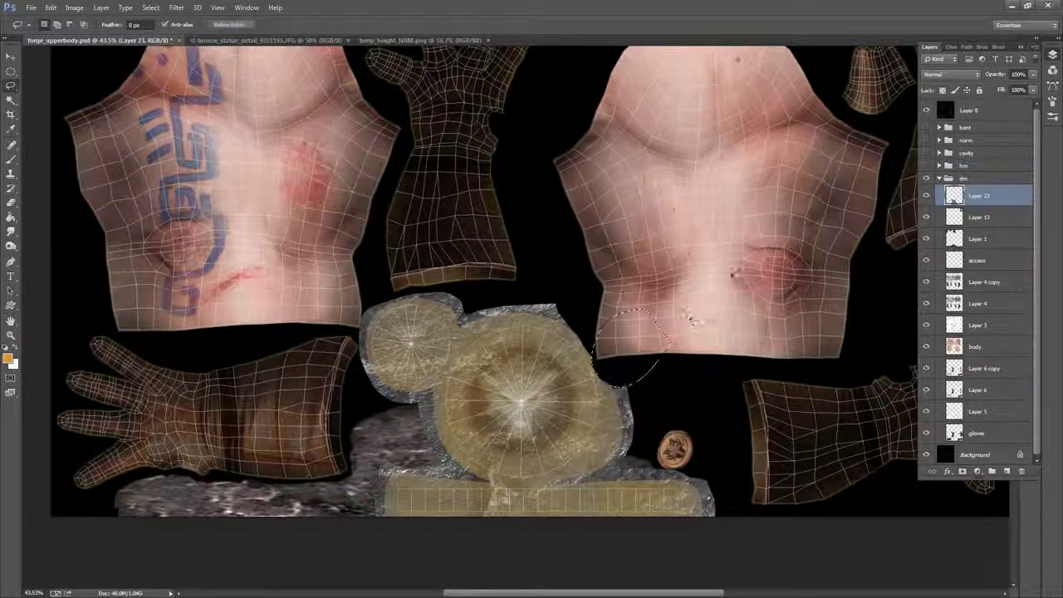
{"action": "left_click", "coordinate": [549, 249]}
{"action": "mouse_move", "coordinate": [359, 343]}
{"action": "left_mouse_down"}
{"action": "mouse_move", "coordinate": [383, 295]}
{"action": "mouse_move", "coordinate": [357, 337]}
{"action": "left_mouse_up"}
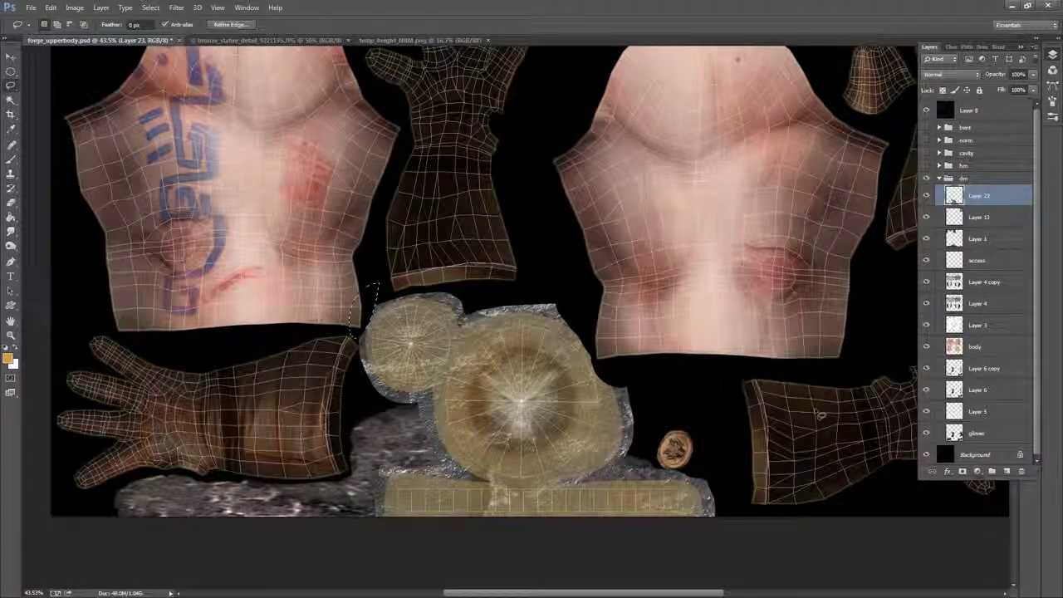
{"action": "key", "text": "Delete"}
- Examine the torso, metal and leather pieces across the rest of the texture sheet against the wireframe
{"action": "mouse_move", "coordinate": [742, 257]}
{"action": "left_mouse_down"}
{"action": "mouse_move", "coordinate": [710, 308]}
{"action": "mouse_move", "coordinate": [643, 342]}
{"action": "mouse_move", "coordinate": [620, 463]}
{"action": "left_mouse_up"}
{"action": "left_click_drag", "start_coordinate": [634, 218], "coordinate": [625, 279]}
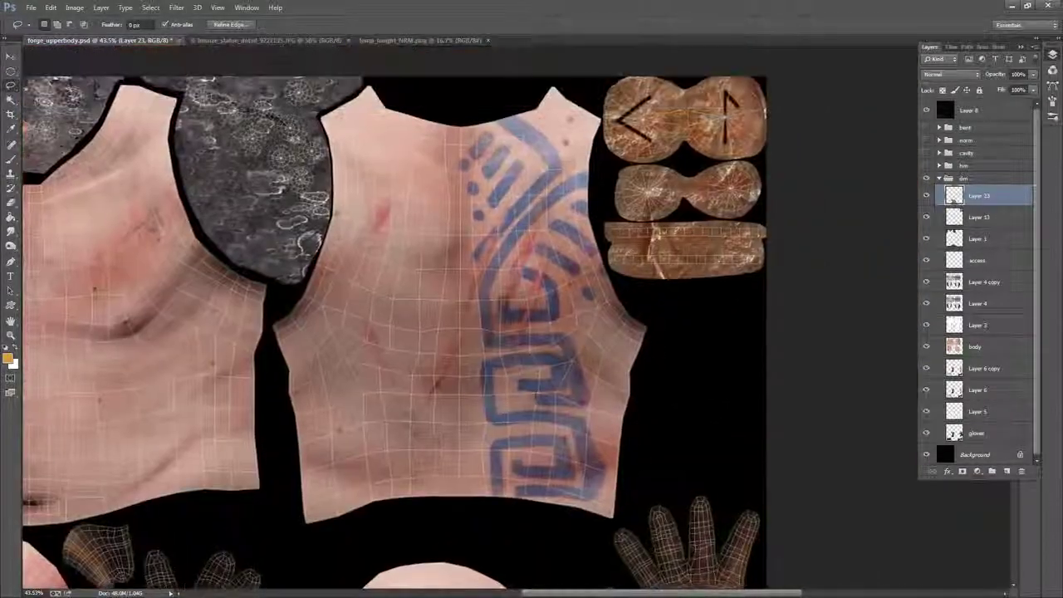
{"action": "left_click_drag", "start_coordinate": [555, 391], "coordinate": [636, 143]}
{"action": "left_click_drag", "start_coordinate": [621, 382], "coordinate": [672, 220]}
{"action": "scroll", "coordinate": [671, 220], "scroll_direction": "up", "scroll_amount": 6}
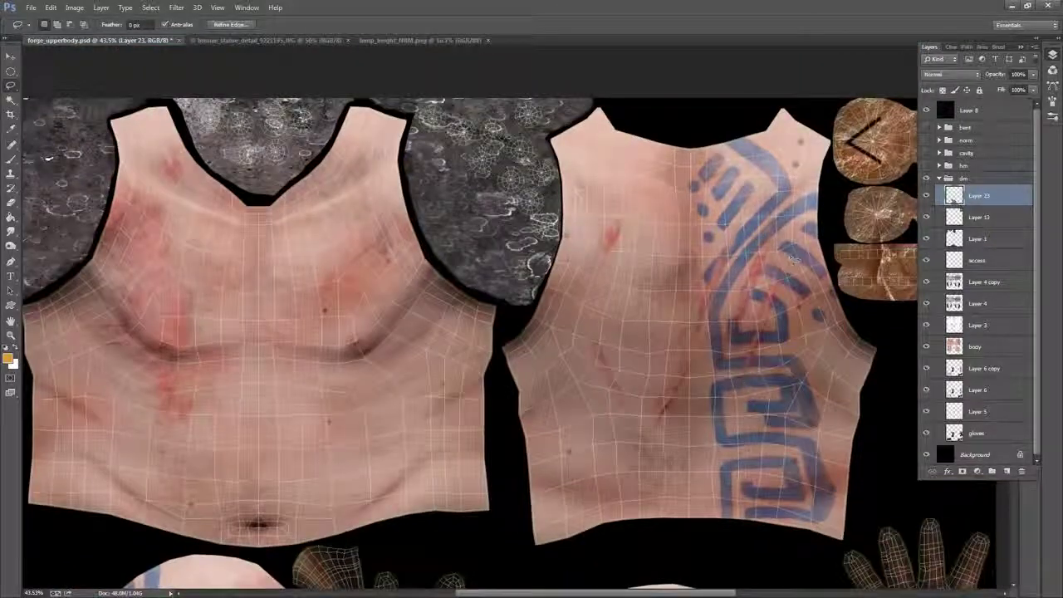
{"action": "left_click_drag", "start_coordinate": [667, 299], "coordinate": [629, 399]}
{"action": "scroll", "coordinate": [650, 314], "scroll_direction": "down", "scroll_amount": 8}
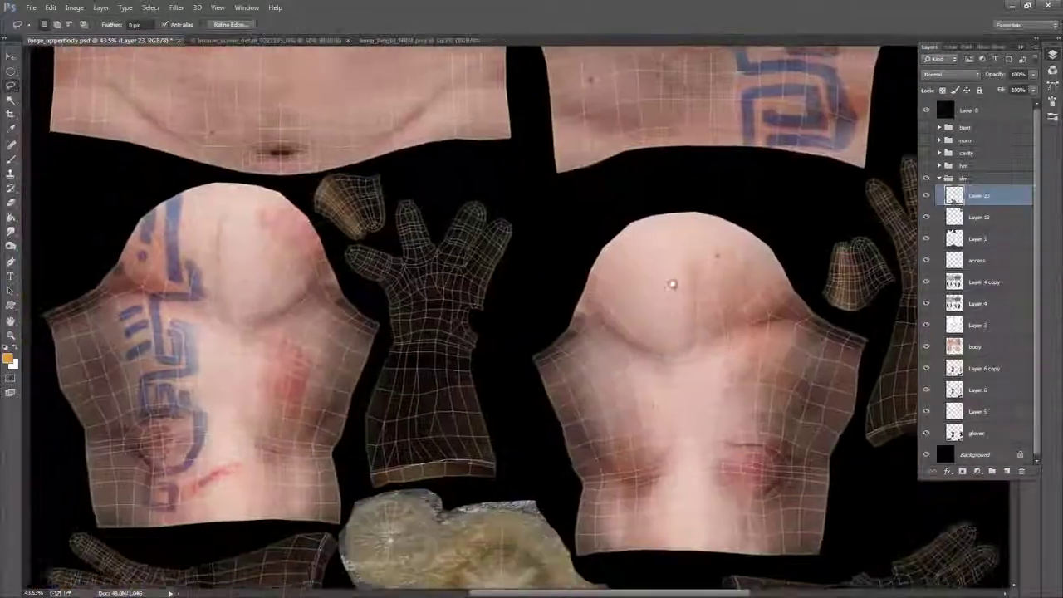
- Try a Levels adjustment on the pasted metal texture layer while the small lasso selection is active
{"action": "left_click", "coordinate": [991, 219]}
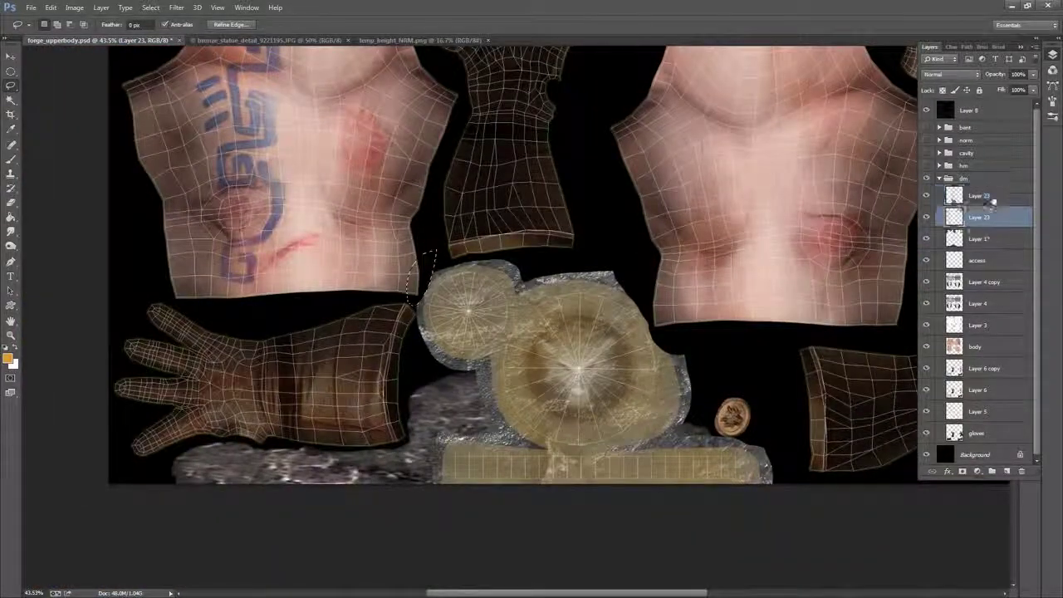
{"action": "left_click", "coordinate": [983, 198]}
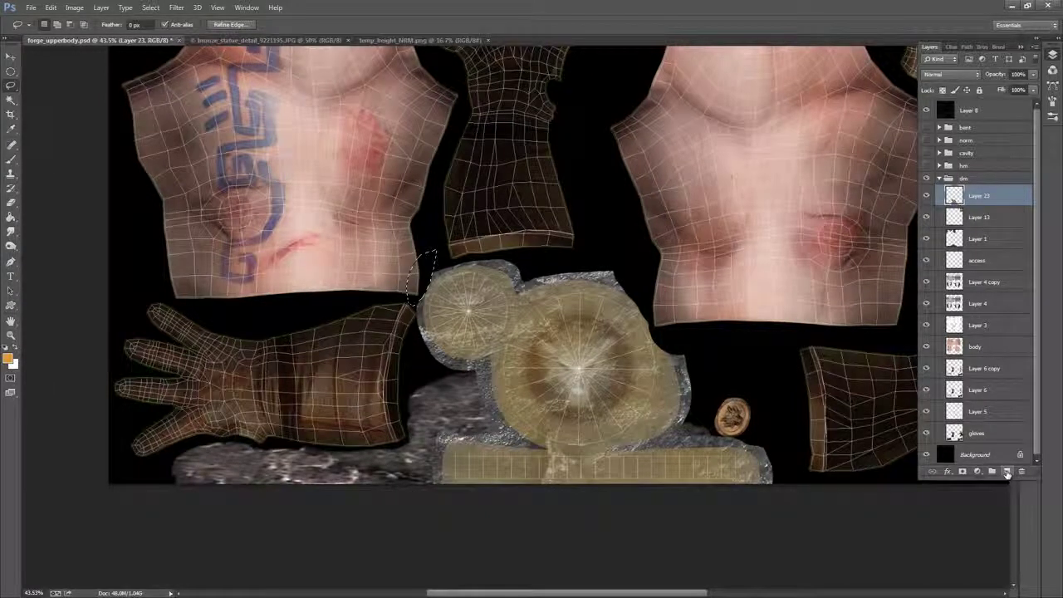
{"action": "left_click", "coordinate": [74, 8]}
{"action": "mouse_move", "coordinate": [125, 36]}
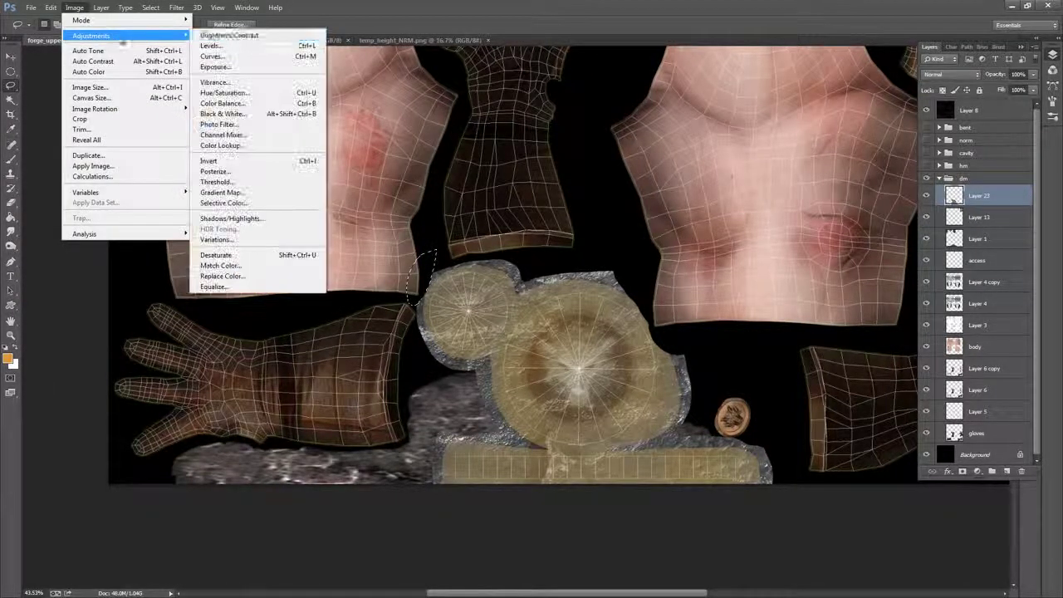
{"action": "left_click", "coordinate": [249, 45]}
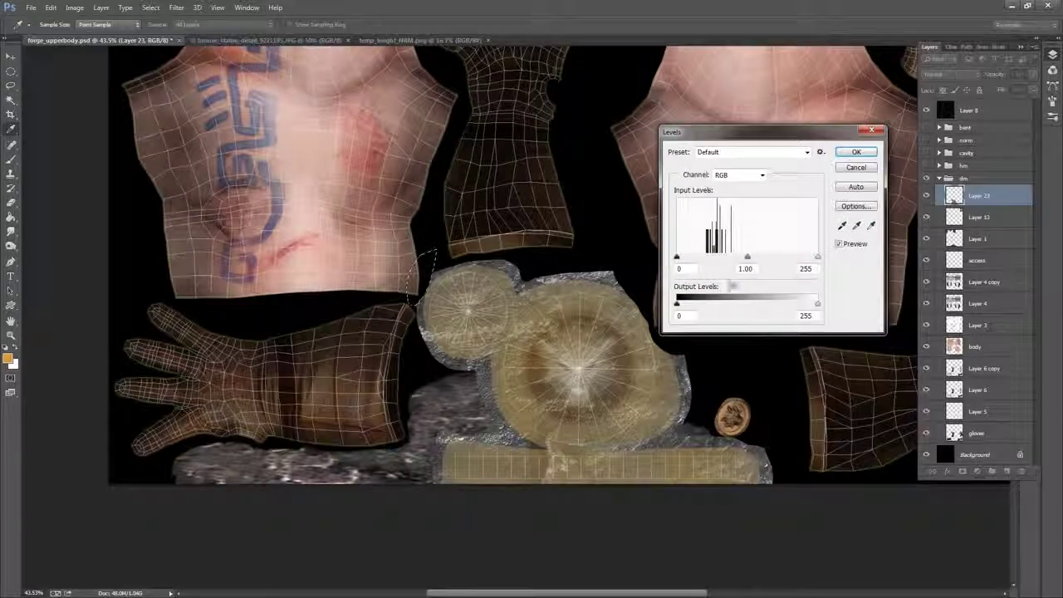
{"action": "mouse_move", "coordinate": [747, 259]}
{"action": "left_mouse_down"}
{"action": "mouse_move", "coordinate": [739, 260]}
{"action": "mouse_move", "coordinate": [765, 260]}
{"action": "mouse_move", "coordinate": [747, 266]}
{"action": "left_mouse_up"}
{"action": "left_click", "coordinate": [857, 152]}
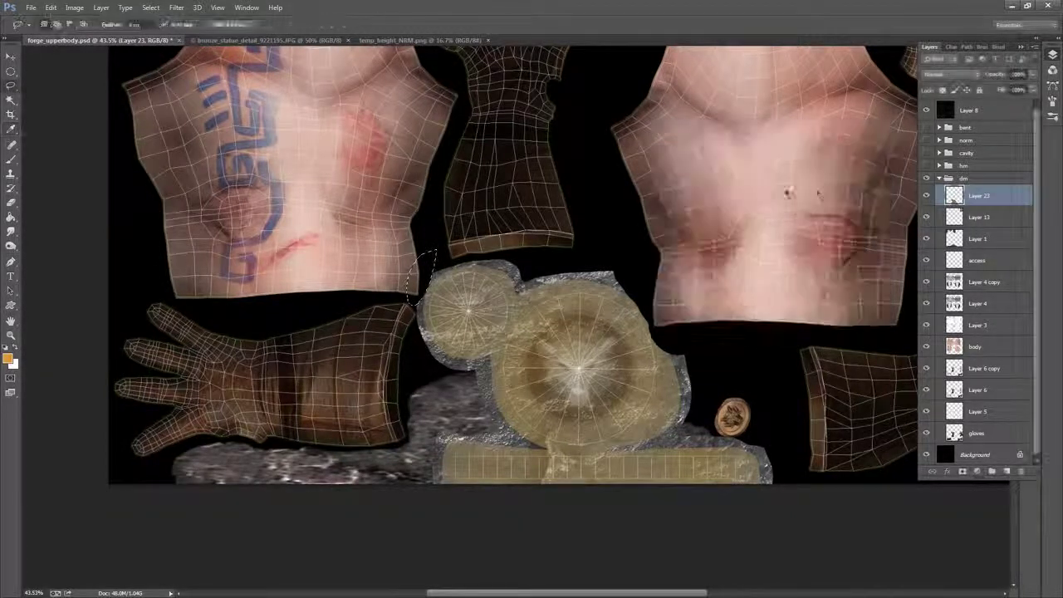
- Clear the selection and apply Brightness/Contrast to the pasted metal layer with contrast at maximum and brightness slightly adjusted
{"action": "right_click", "coordinate": [723, 231]}
{"action": "left_click", "coordinate": [753, 241]}
{"action": "left_click", "coordinate": [76, 10]}
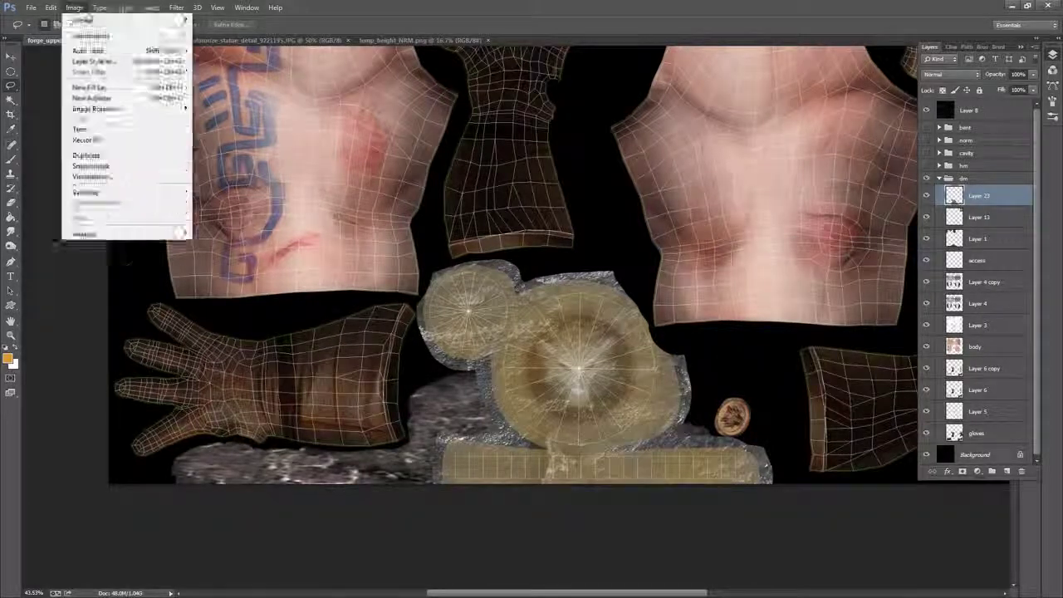
{"action": "left_click", "coordinate": [69, 10]}
{"action": "left_click", "coordinate": [74, 7]}
{"action": "mouse_move", "coordinate": [91, 38]}
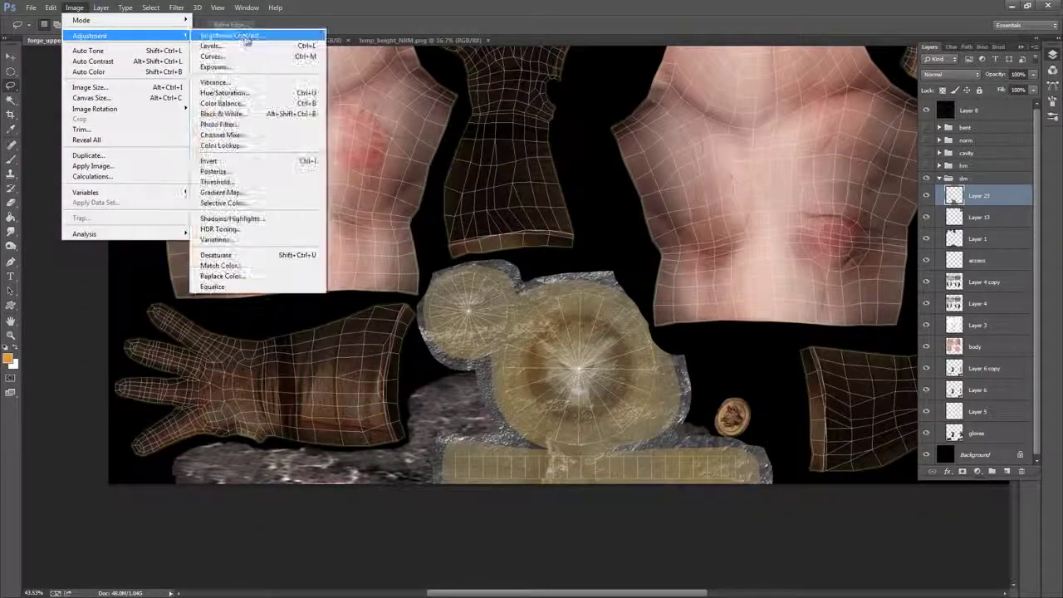
{"action": "left_click", "coordinate": [220, 43]}
{"action": "left_click_drag", "start_coordinate": [684, 259], "coordinate": [732, 276]}
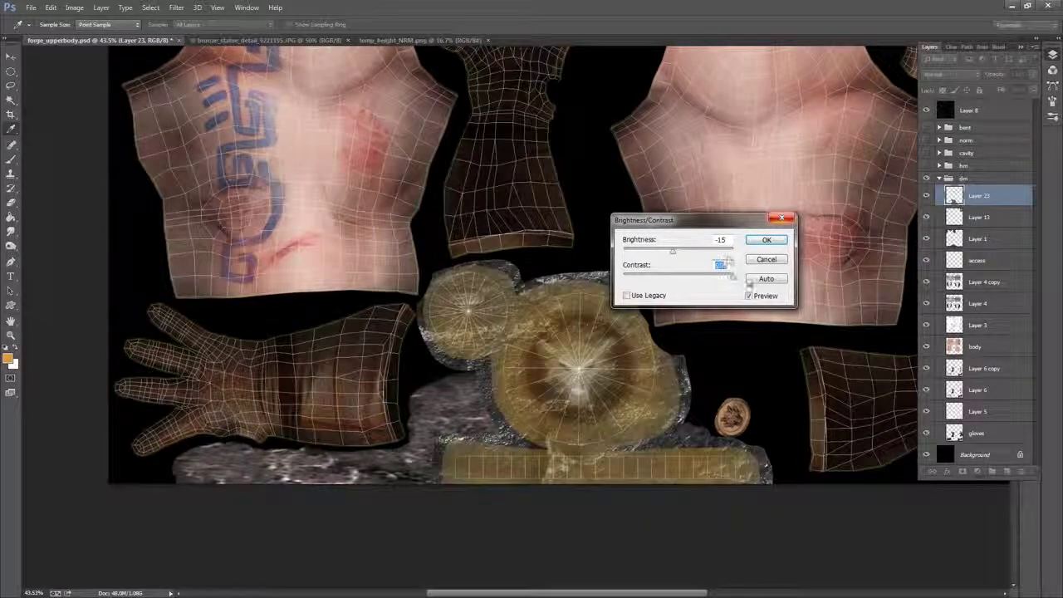
{"action": "left_click_drag", "start_coordinate": [673, 251], "coordinate": [681, 258]}
{"action": "left_click", "coordinate": [767, 241]}
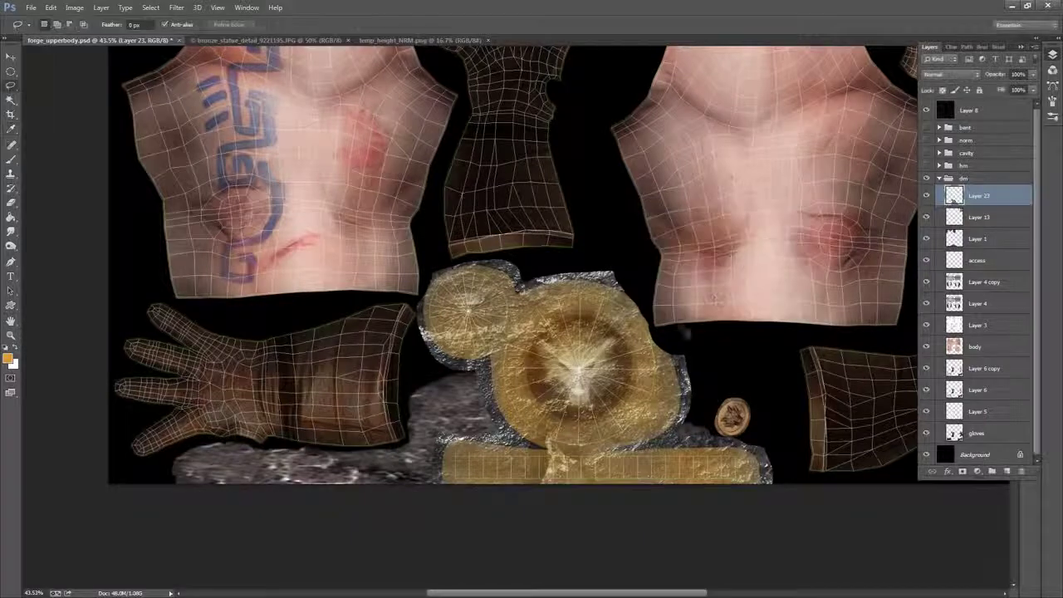
- Collapse the dm group and display the norm group's normal map without the wireframe overlay
{"action": "left_click_drag", "start_coordinate": [788, 195], "coordinate": [750, 270]}
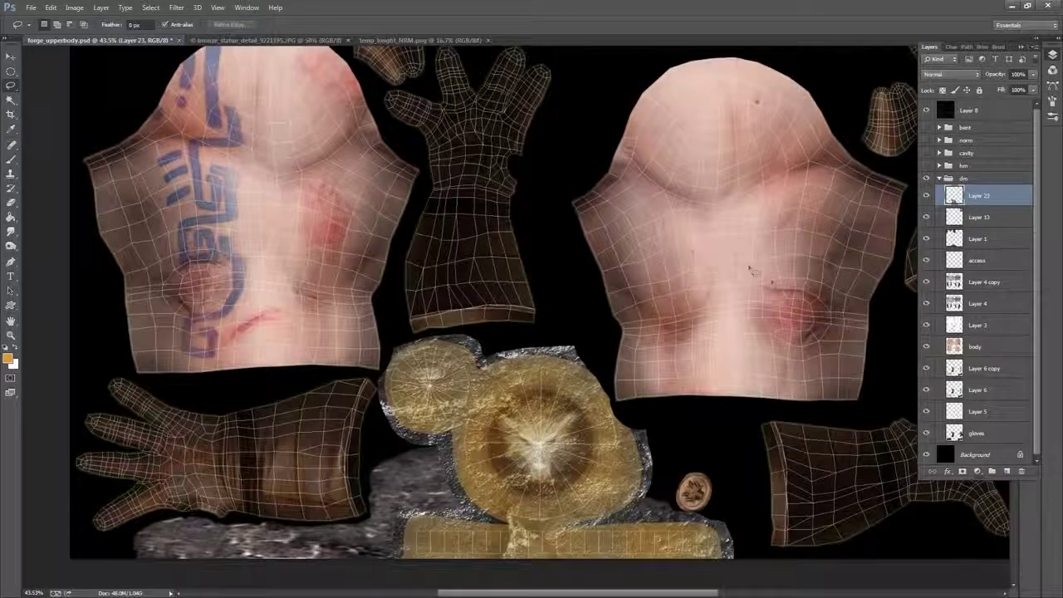
{"action": "left_click_drag", "start_coordinate": [751, 224], "coordinate": [736, 387]}
{"action": "left_click_drag", "start_coordinate": [777, 179], "coordinate": [719, 441]}
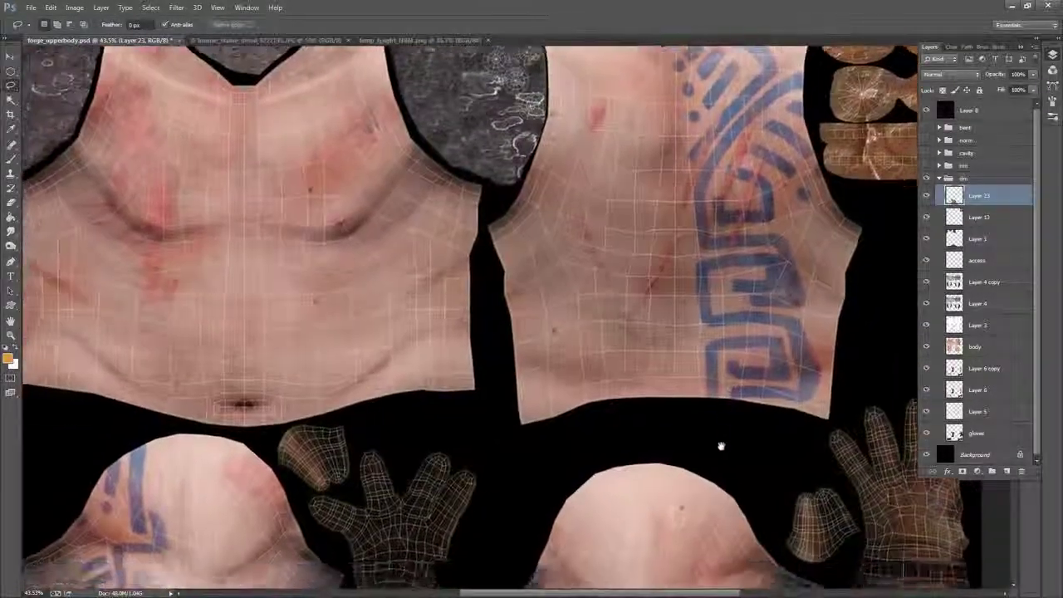
{"action": "scroll", "coordinate": [719, 441], "scroll_direction": "down", "scroll_amount": 2}
{"action": "left_click", "coordinate": [939, 179]}
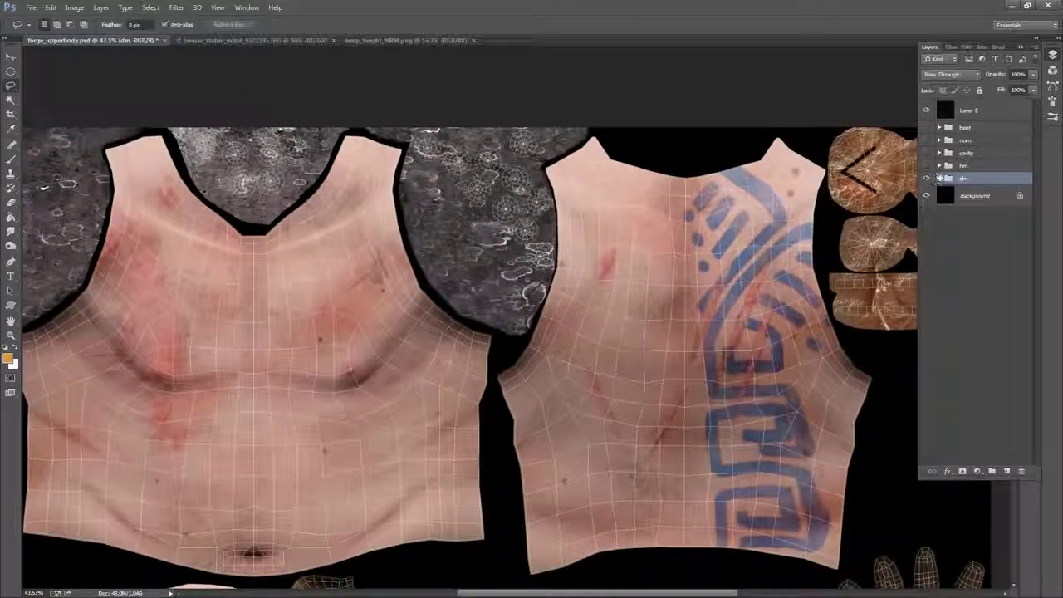
{"action": "left_click", "coordinate": [927, 140]}
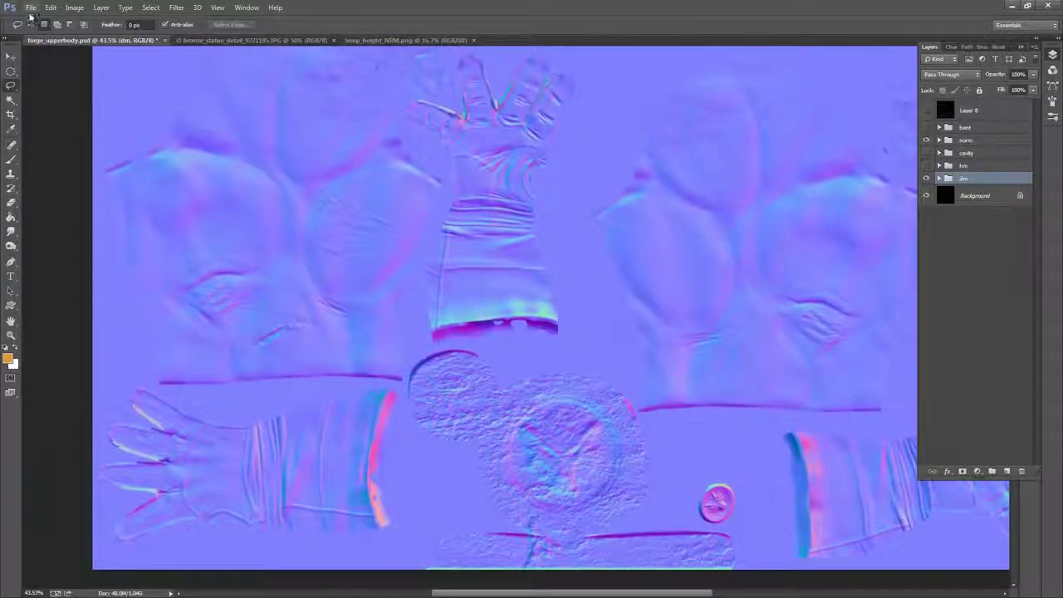
- Save the normal map as a PNG in the Textures folder, overwriting forge_upperbody_nm.png
{"action": "left_click", "coordinate": [31, 8]}
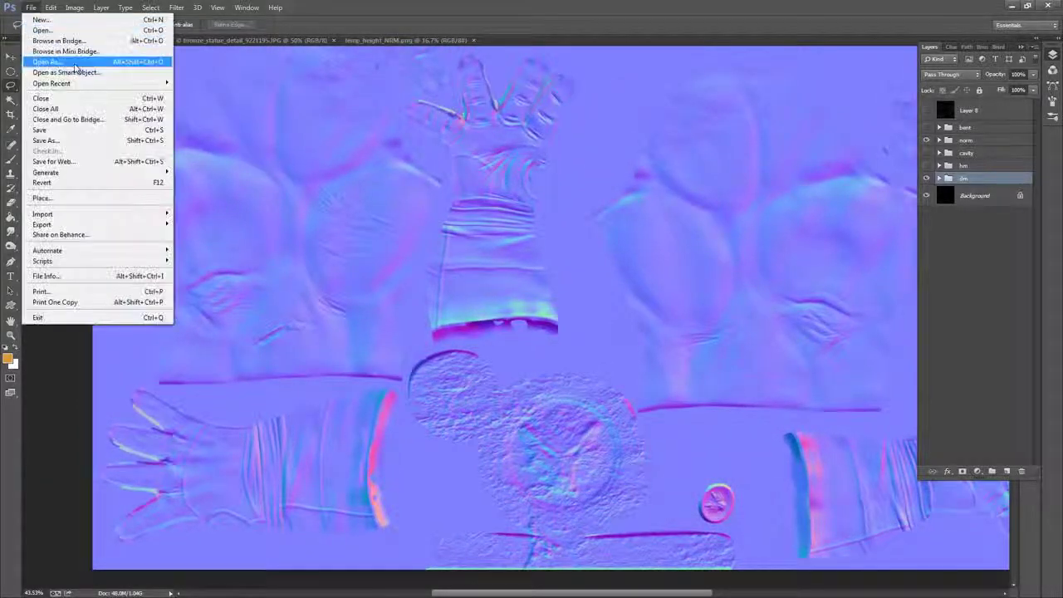
{"action": "left_click", "coordinate": [48, 141]}
{"action": "left_click", "coordinate": [308, 406]}
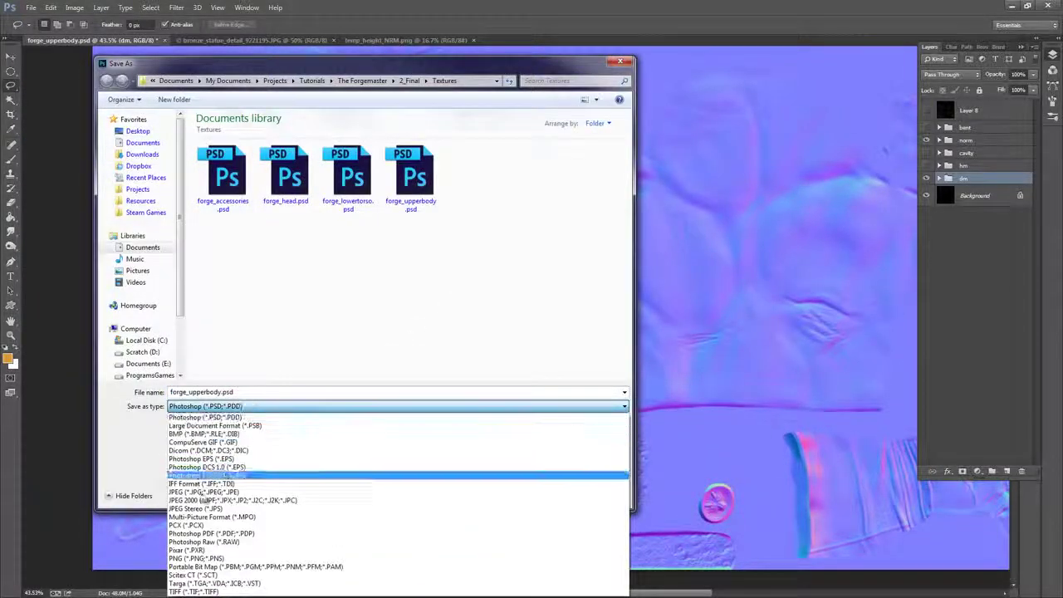
{"action": "left_click", "coordinate": [307, 562]}
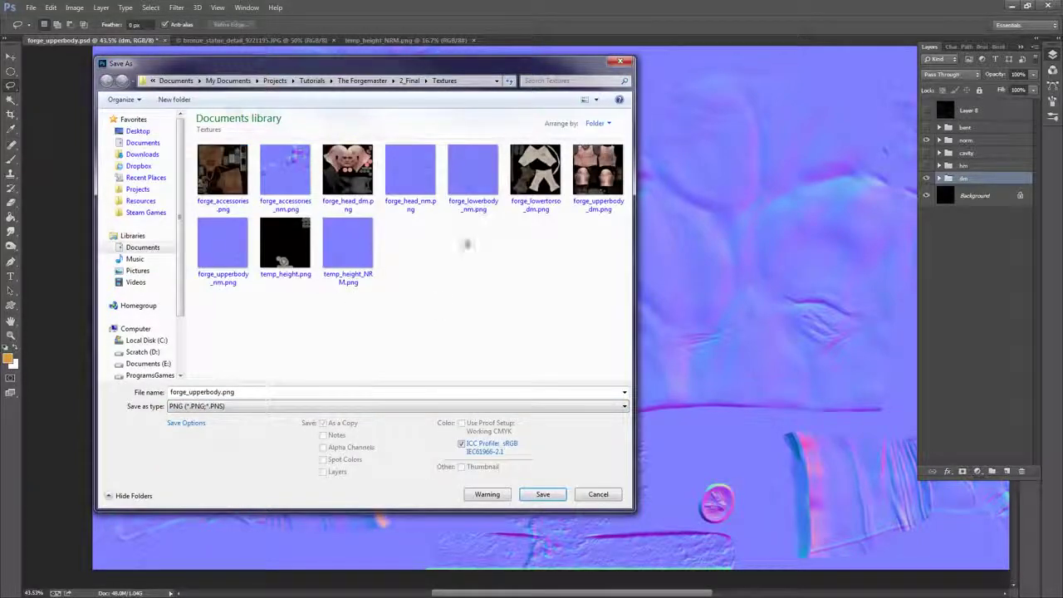
{"action": "left_click_drag", "start_coordinate": [412, 70], "coordinate": [431, 107]}
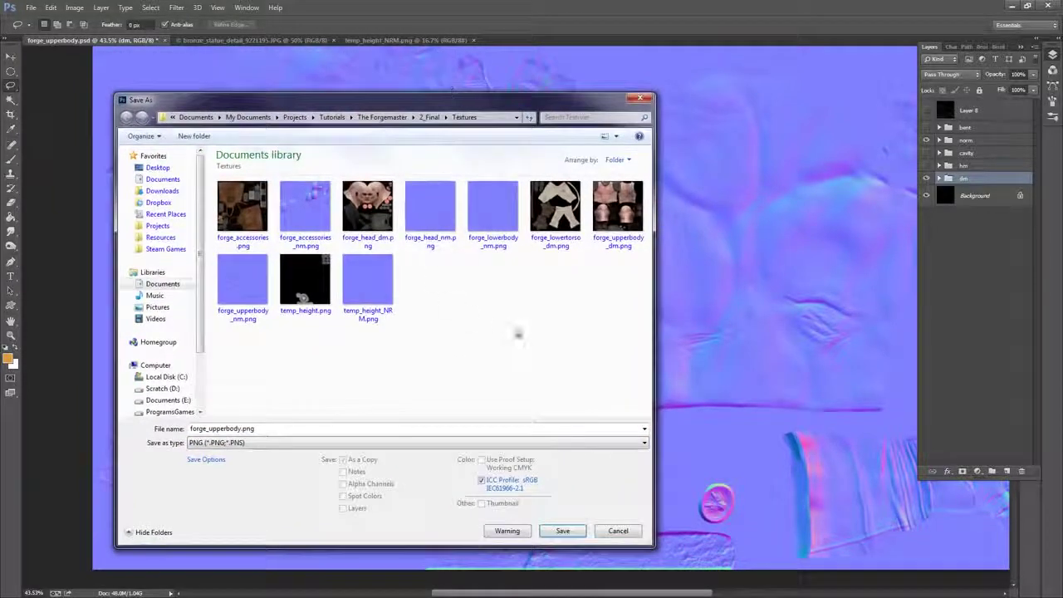
{"action": "left_click_drag", "start_coordinate": [561, 106], "coordinate": [550, 105]}
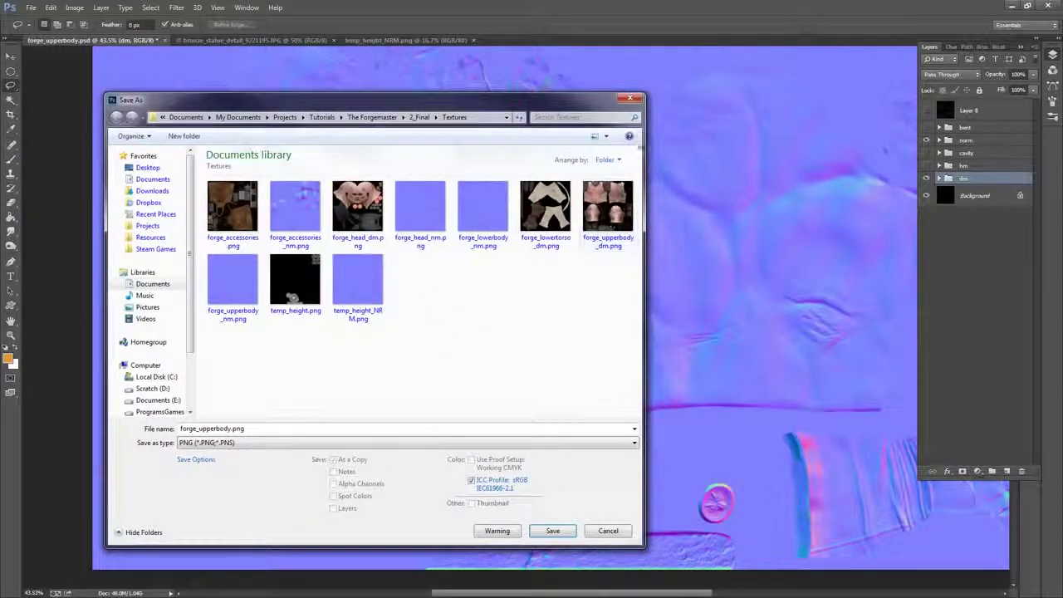
{"action": "left_click", "coordinate": [243, 284]}
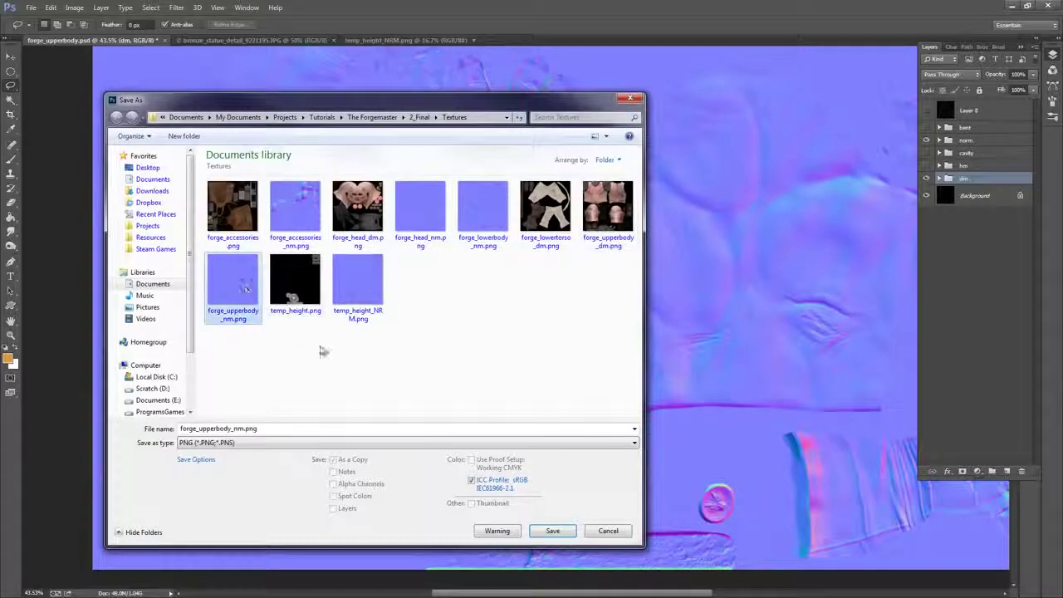
{"action": "left_click", "coordinate": [550, 534]}
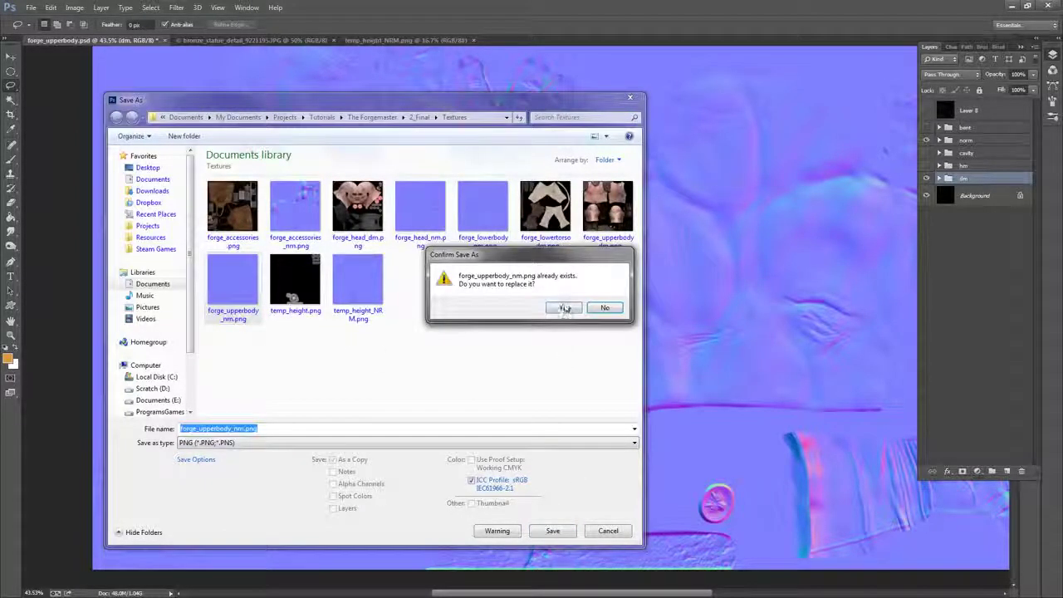
{"action": "left_click", "coordinate": [565, 312]}
{"action": "left_click", "coordinate": [571, 175]}
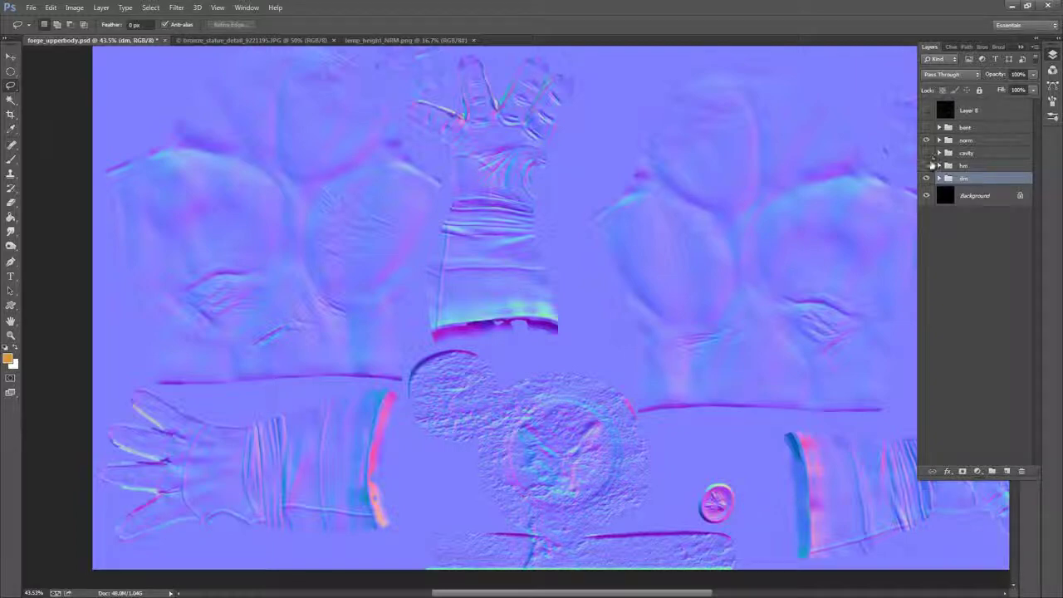
- Hide the norm group and save the diffuse map as a PNG in the Textures folder, overwriting forge_upperbody_dm.png
{"action": "left_click", "coordinate": [927, 140]}
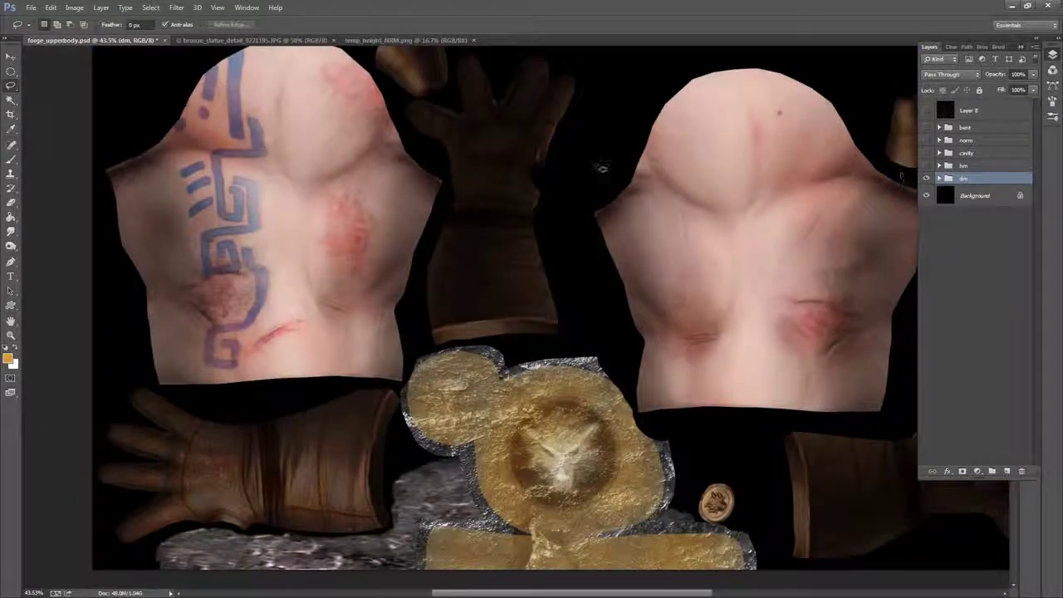
{"action": "left_click", "coordinate": [31, 8]}
{"action": "left_click", "coordinate": [50, 149]}
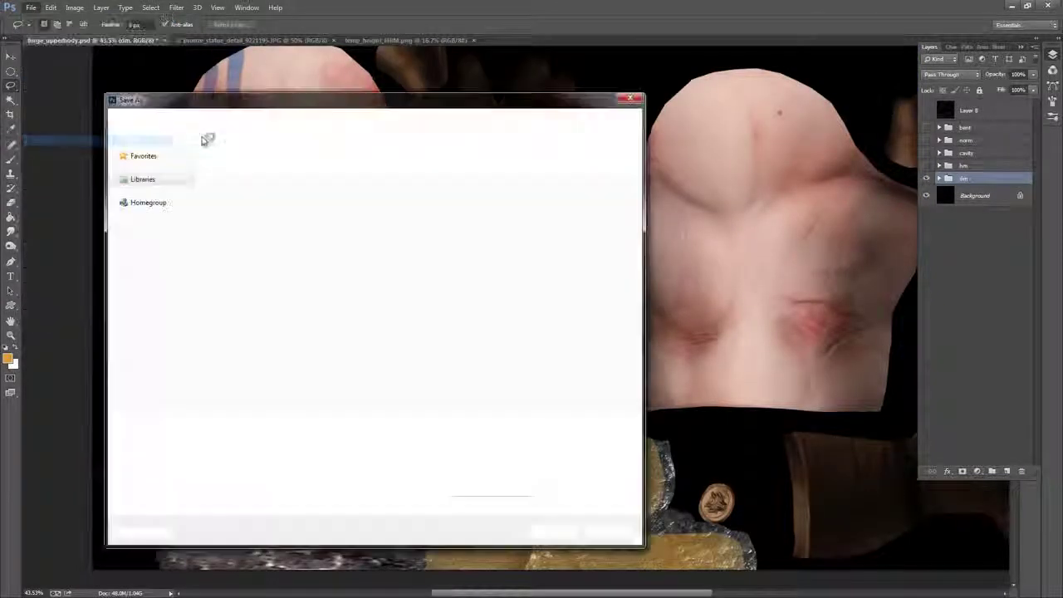
{"action": "left_click", "coordinate": [335, 442]}
{"action": "left_click", "coordinate": [258, 404]}
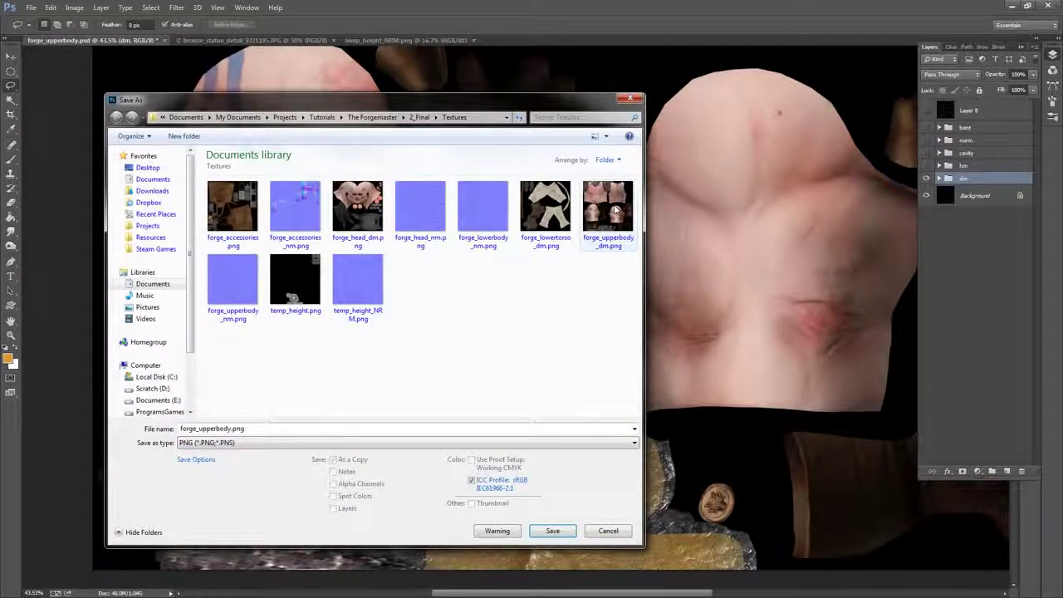
{"action": "left_click", "coordinate": [612, 213]}
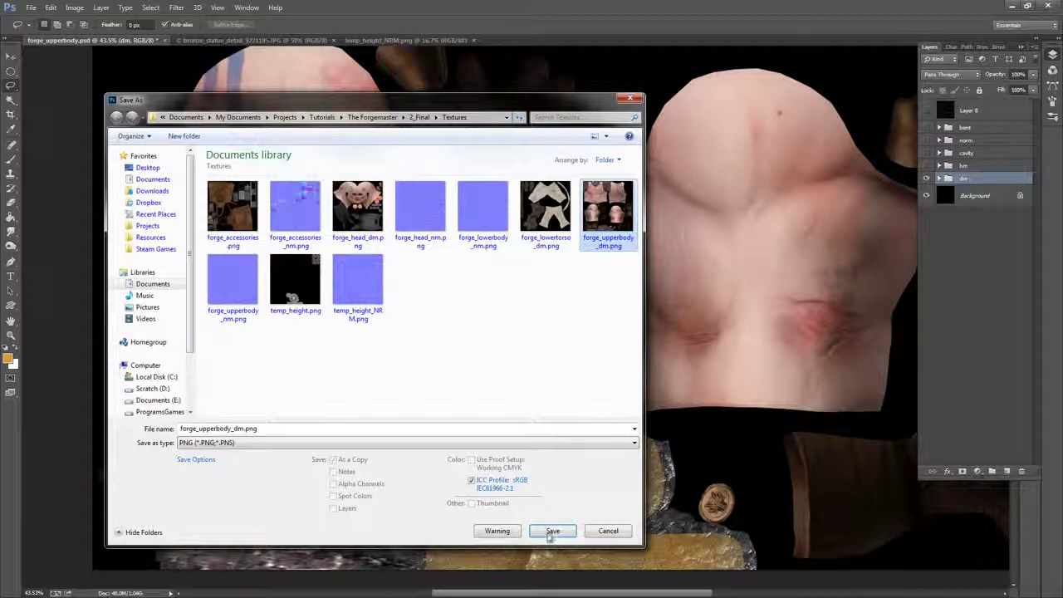
{"action": "left_click", "coordinate": [550, 534]}
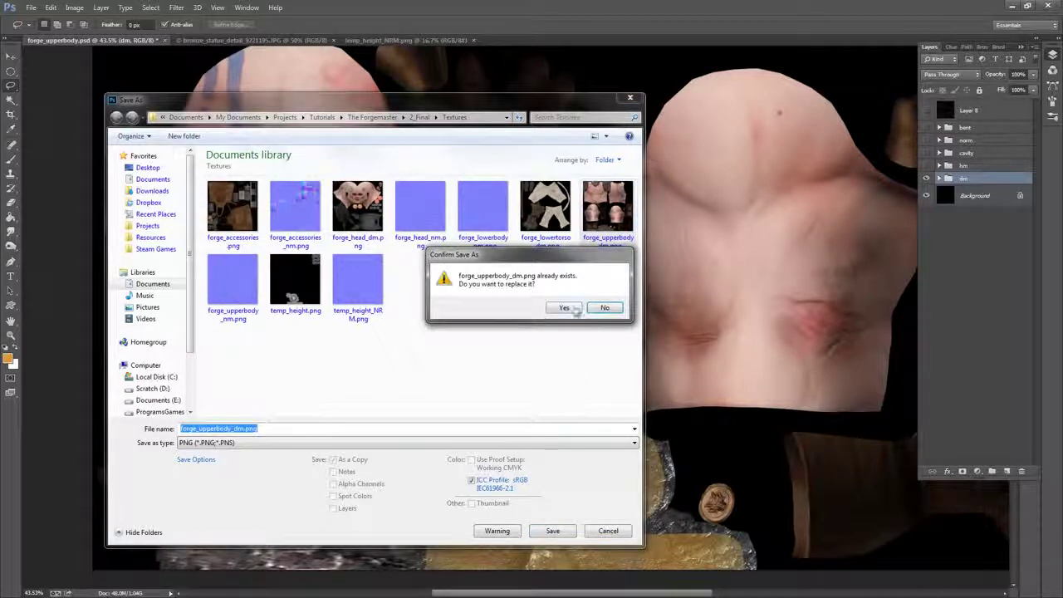
{"action": "left_click", "coordinate": [569, 309]}
{"action": "left_click", "coordinate": [579, 178]}
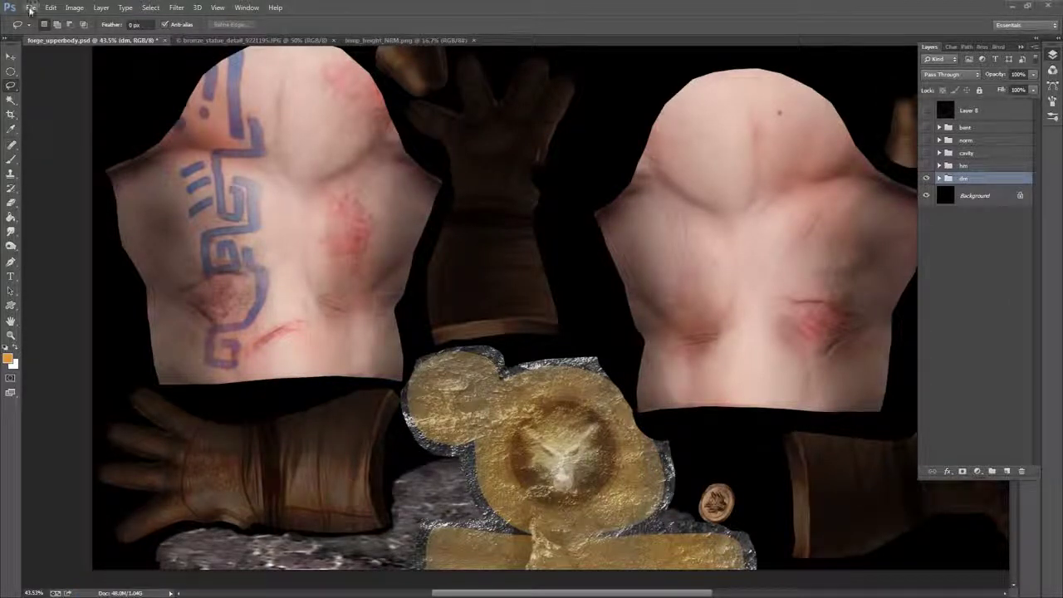
- Save forge_upperbody.psd and close it along with the temp height normal map and bronze statue texture documents
{"action": "left_click", "coordinate": [30, 7]}
{"action": "left_click", "coordinate": [67, 126]}
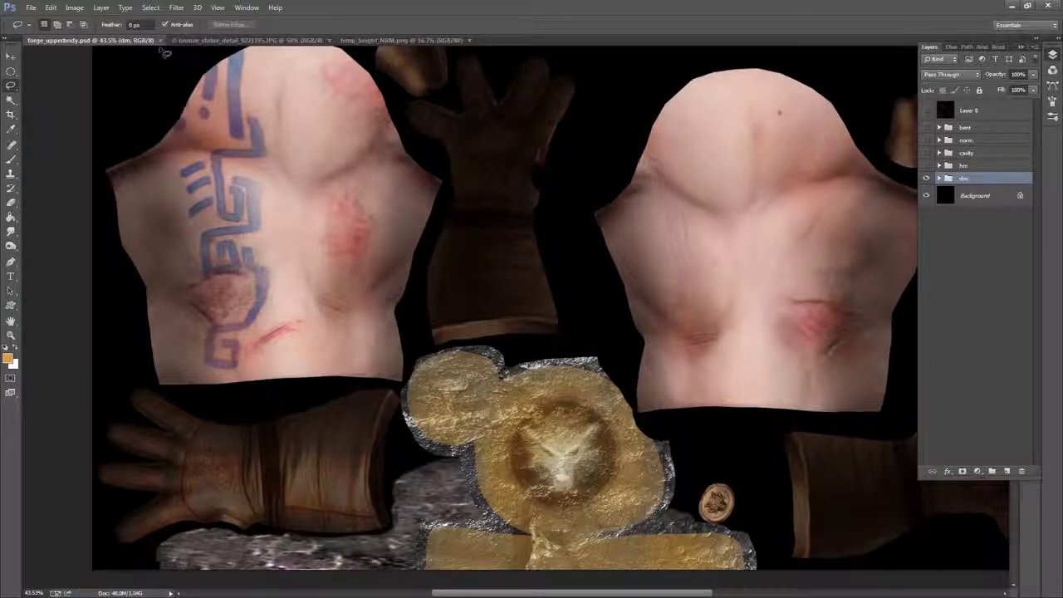
{"action": "left_click", "coordinate": [159, 40]}
{"action": "left_click", "coordinate": [321, 40]}
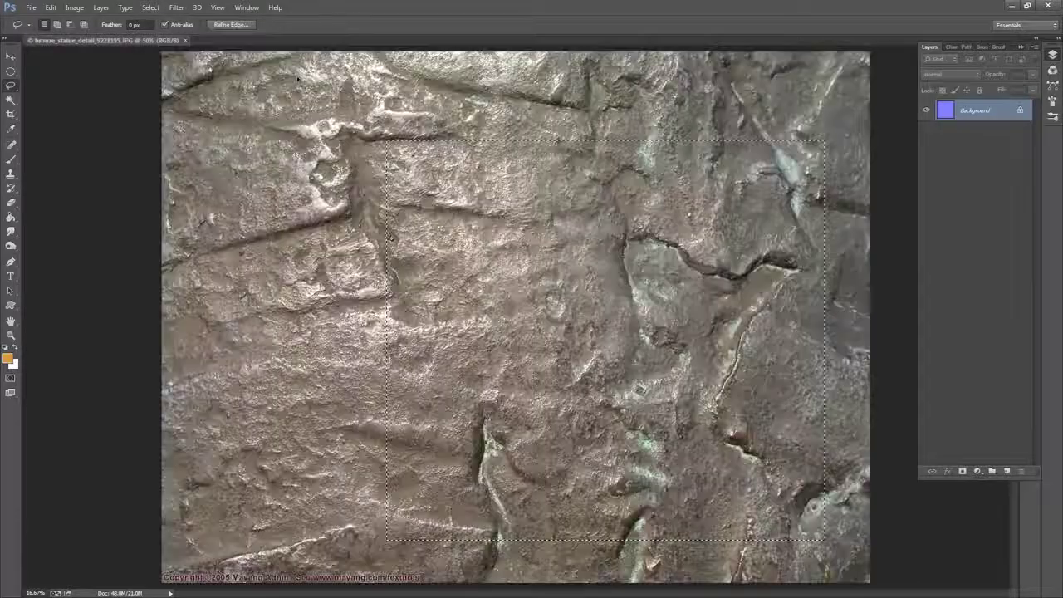
{"action": "left_click", "coordinate": [184, 40]}
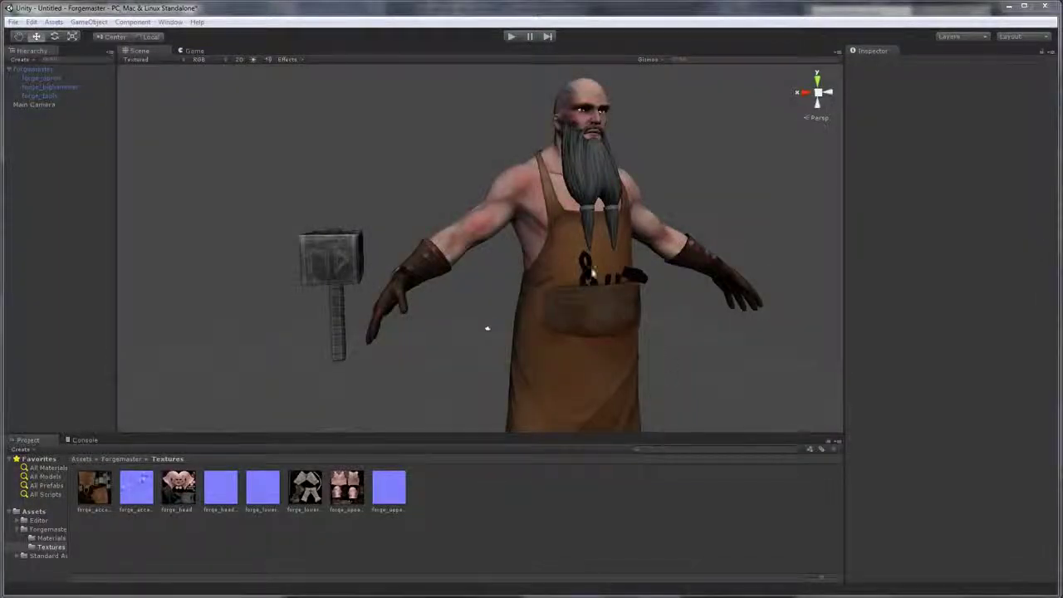
- In Unity, delete the Forgemaster model from the scene and its model asset from the Forgemaster project folder
{"action": "left_click", "coordinate": [590, 269]}
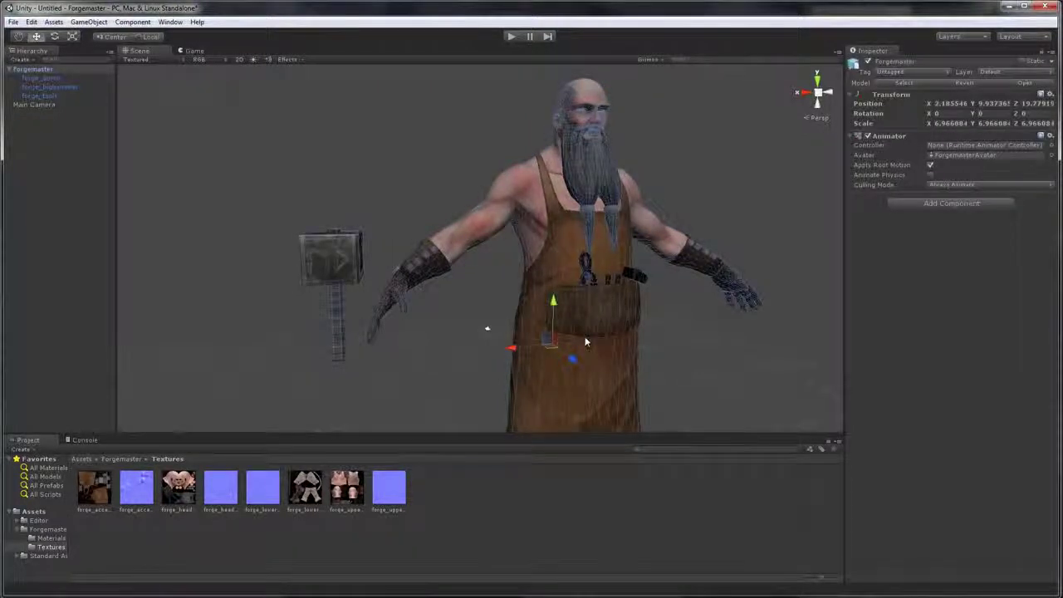
{"action": "key", "text": "Delete"}
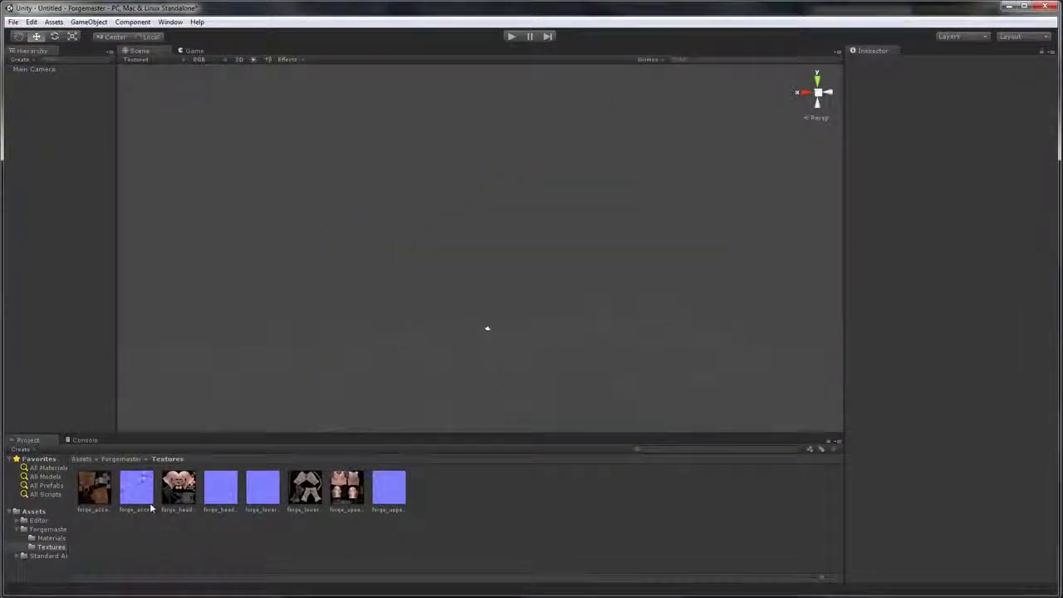
{"action": "left_click", "coordinate": [123, 458]}
{"action": "left_click", "coordinate": [185, 508]}
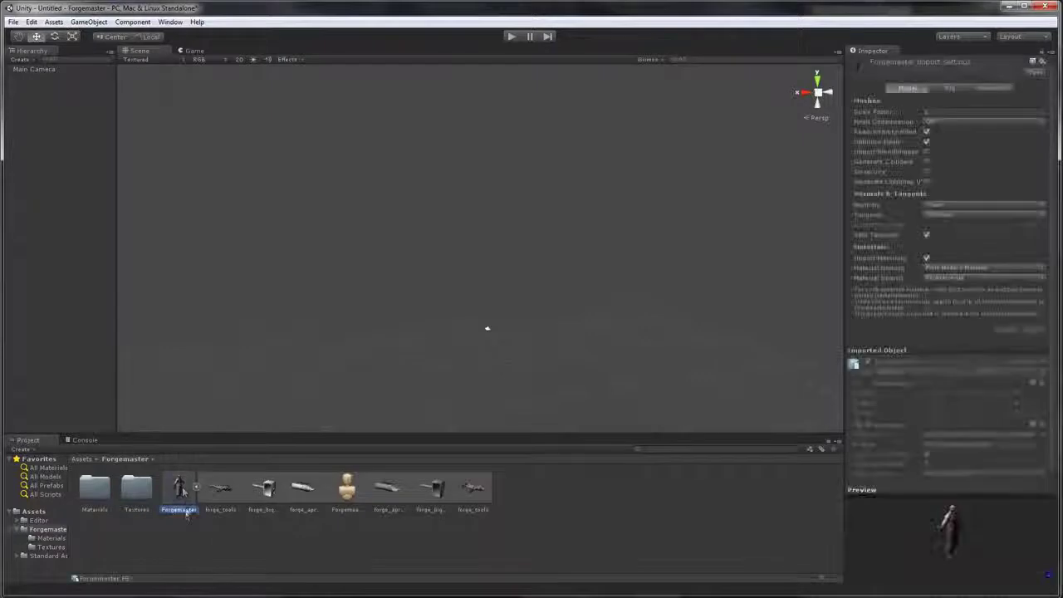
{"action": "key", "text": "Delete"}
{"action": "left_click", "coordinate": [543, 325]}
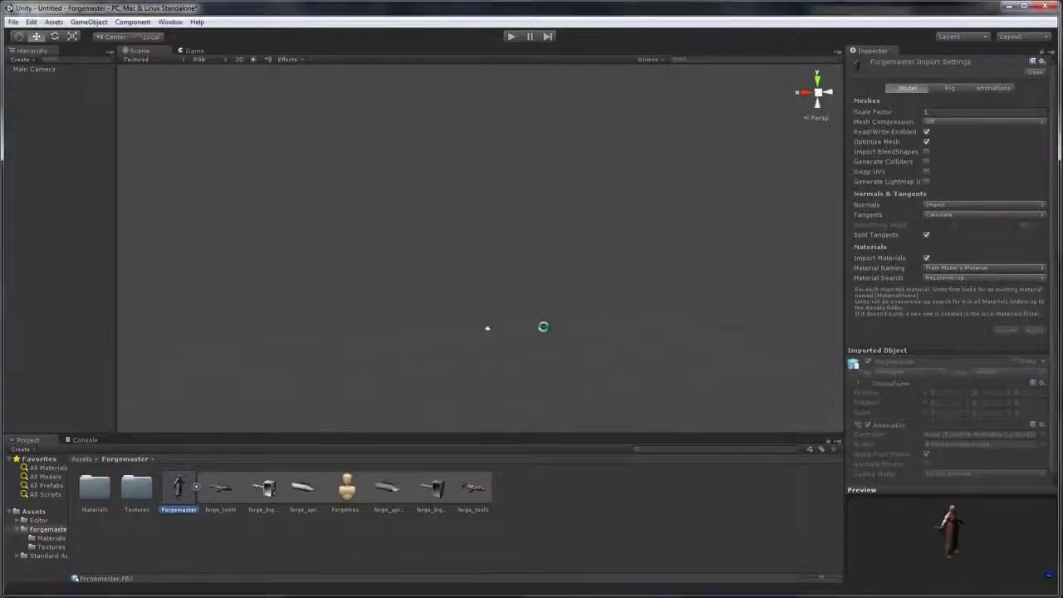
- Import Forgemaster.FBX from the 2_Final FBX folder as a new asset in the Forgemaster project folder
{"action": "right_click", "coordinate": [216, 510]}
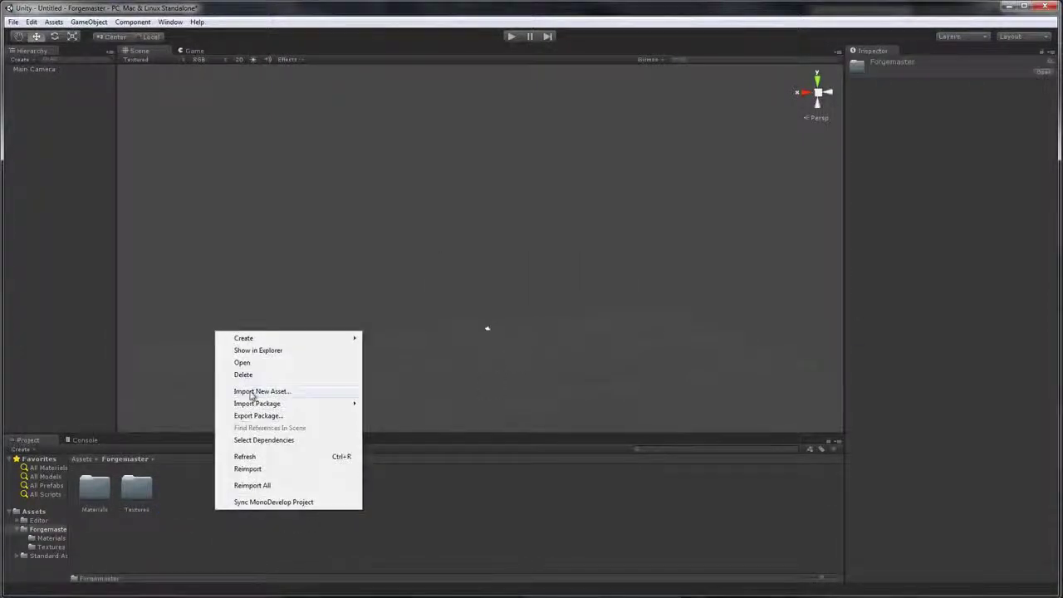
{"action": "left_click", "coordinate": [252, 392]}
{"action": "left_click", "coordinate": [366, 136]}
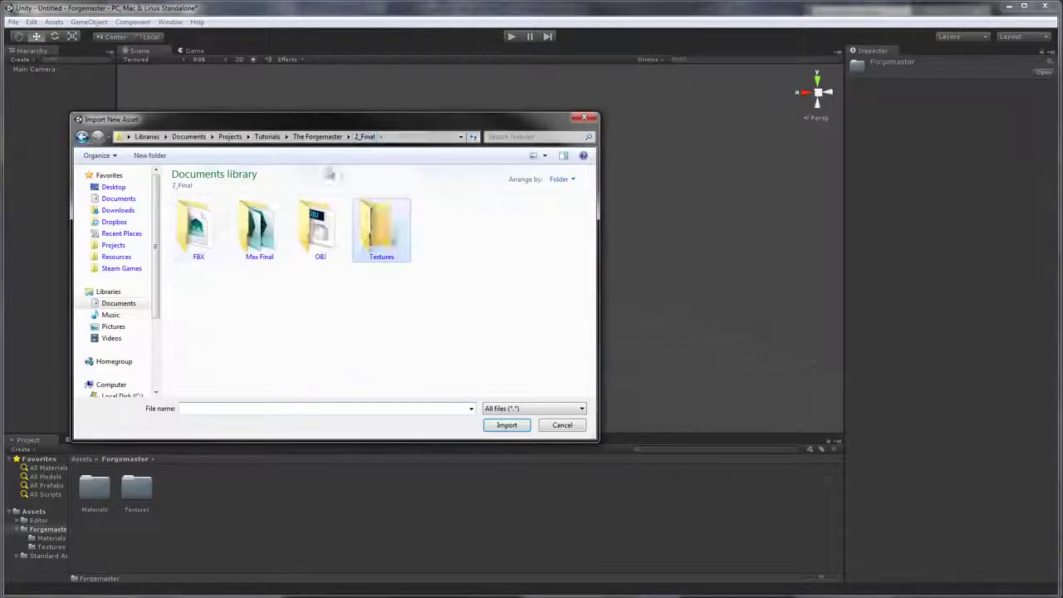
{"action": "double_click", "coordinate": [197, 228]}
{"action": "left_click", "coordinate": [201, 233]}
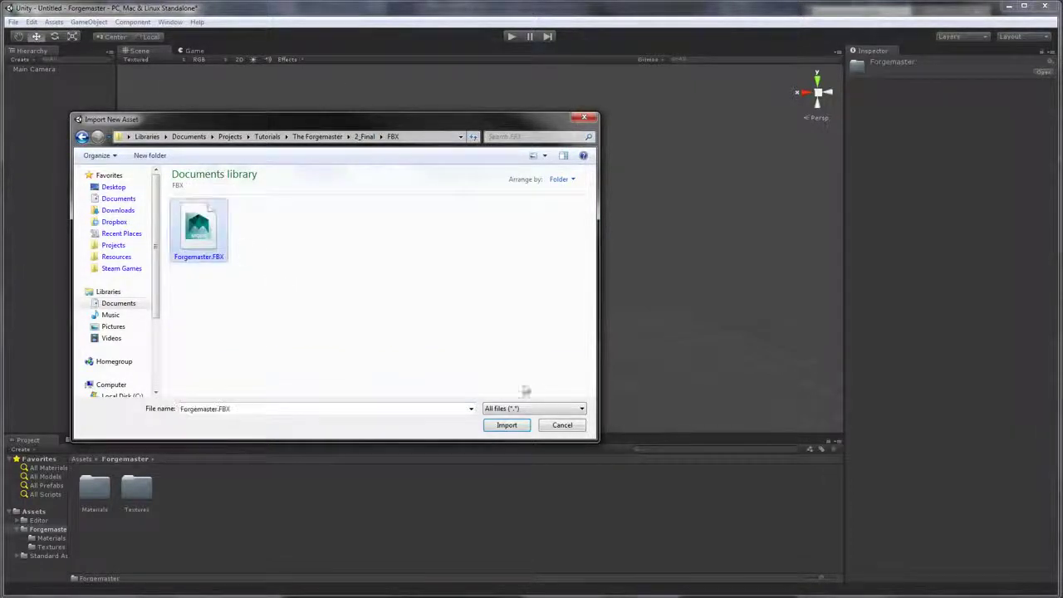
{"action": "left_click", "coordinate": [507, 424]}
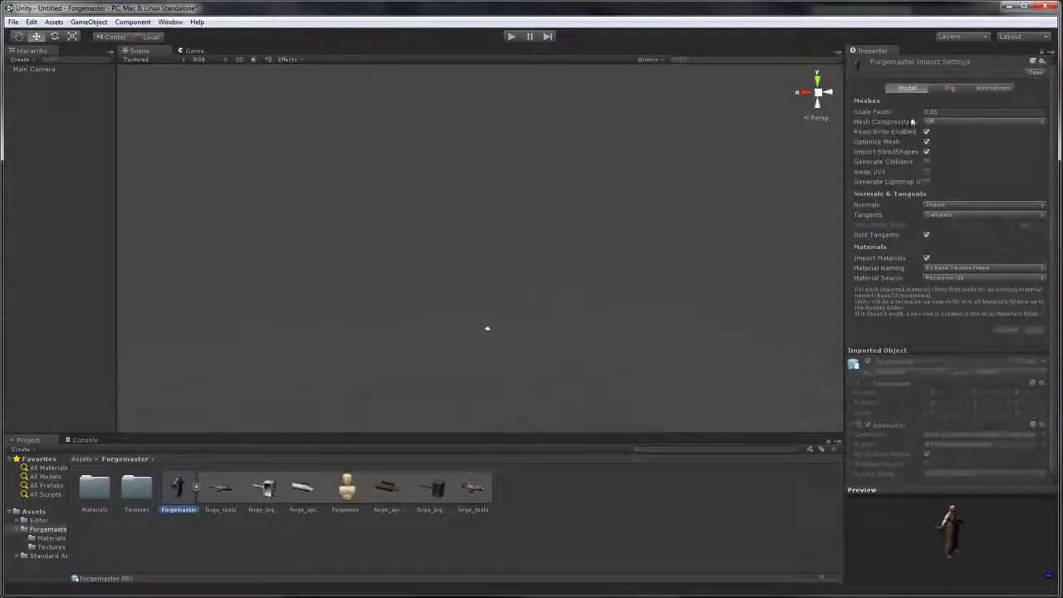
- Set the Forgemaster import scale factor to 1, disable Import BlendShapes, choose From Model's Material naming, and apply the settings
{"action": "left_click", "coordinate": [939, 112]}
{"action": "type", "text": "1"}
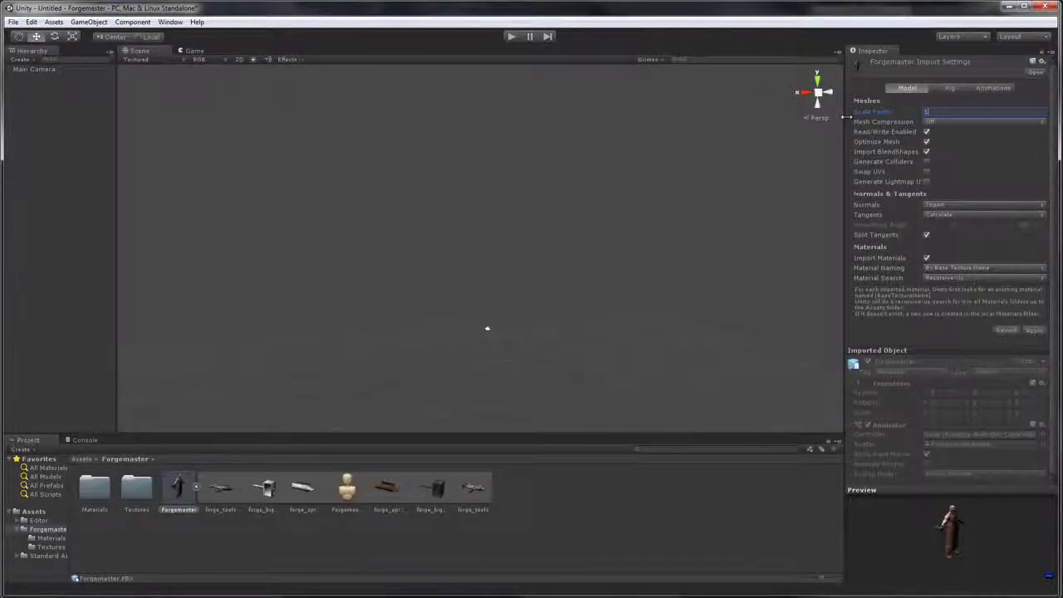
{"action": "left_click", "coordinate": [927, 153]}
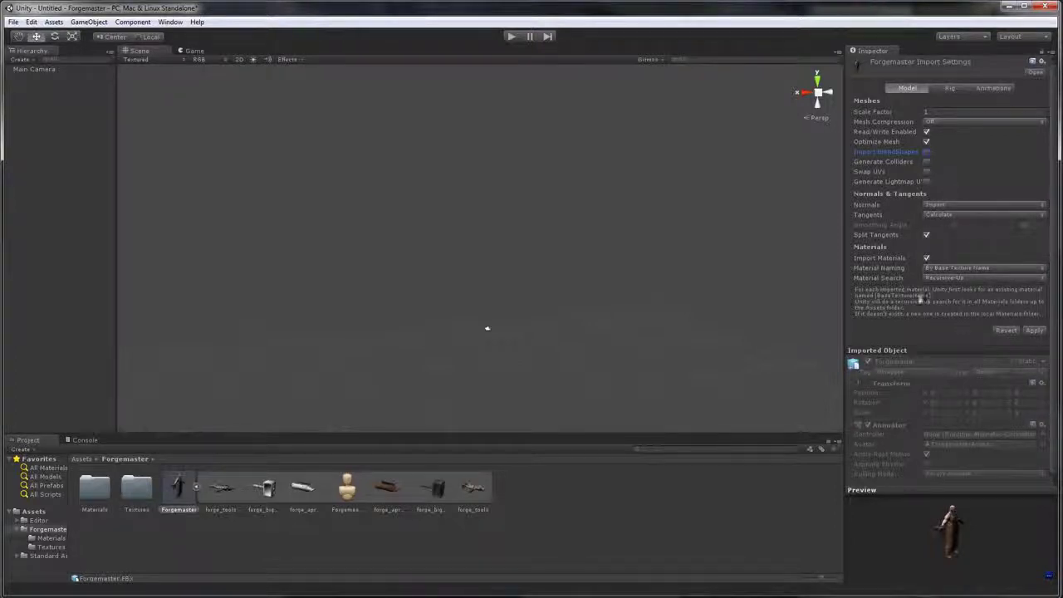
{"action": "left_click", "coordinate": [963, 267]}
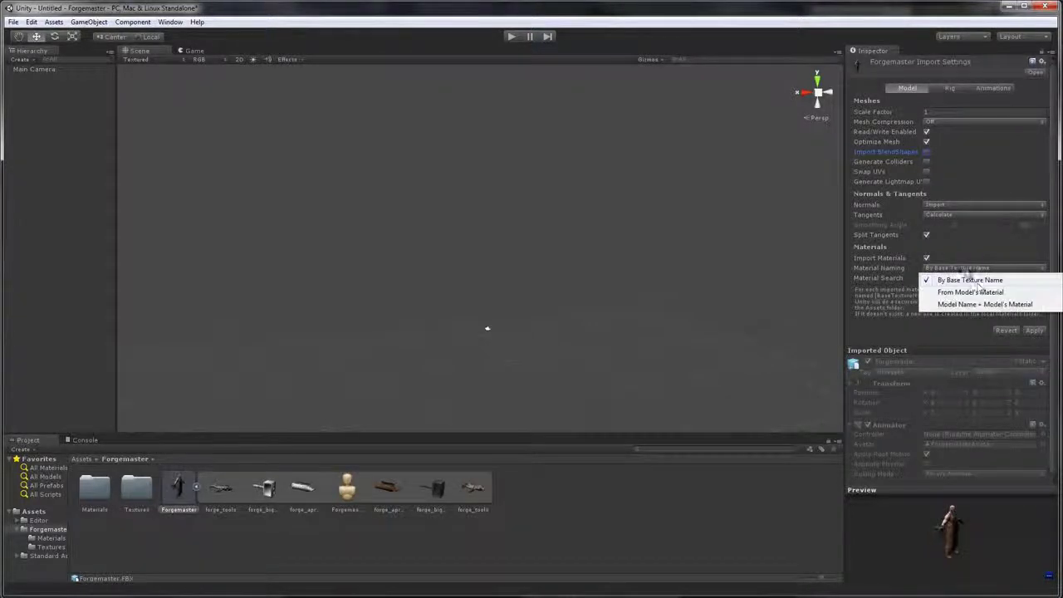
{"action": "left_click", "coordinate": [964, 293]}
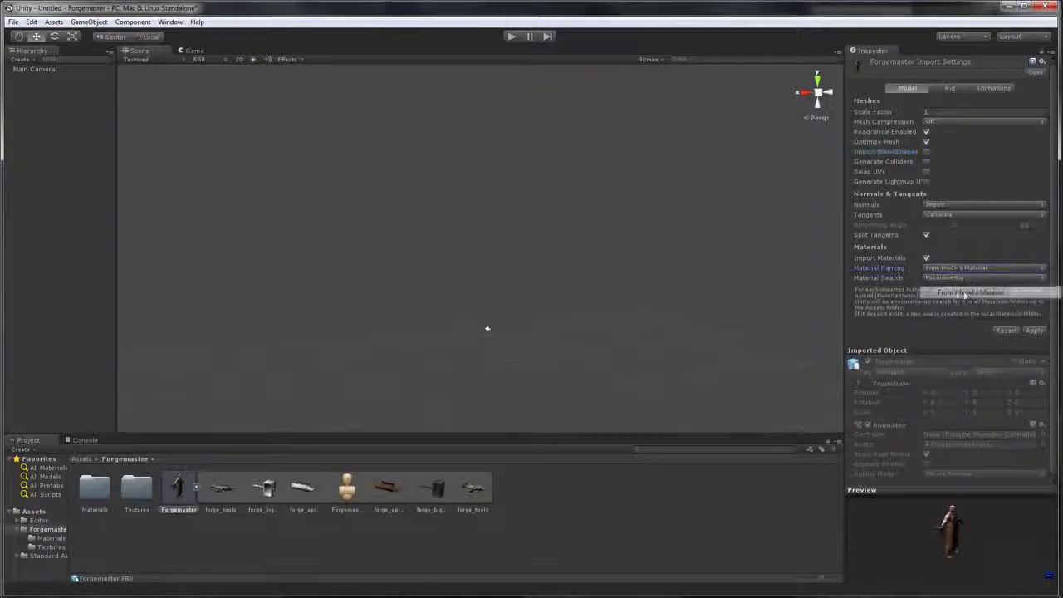
{"action": "left_click", "coordinate": [1036, 331]}
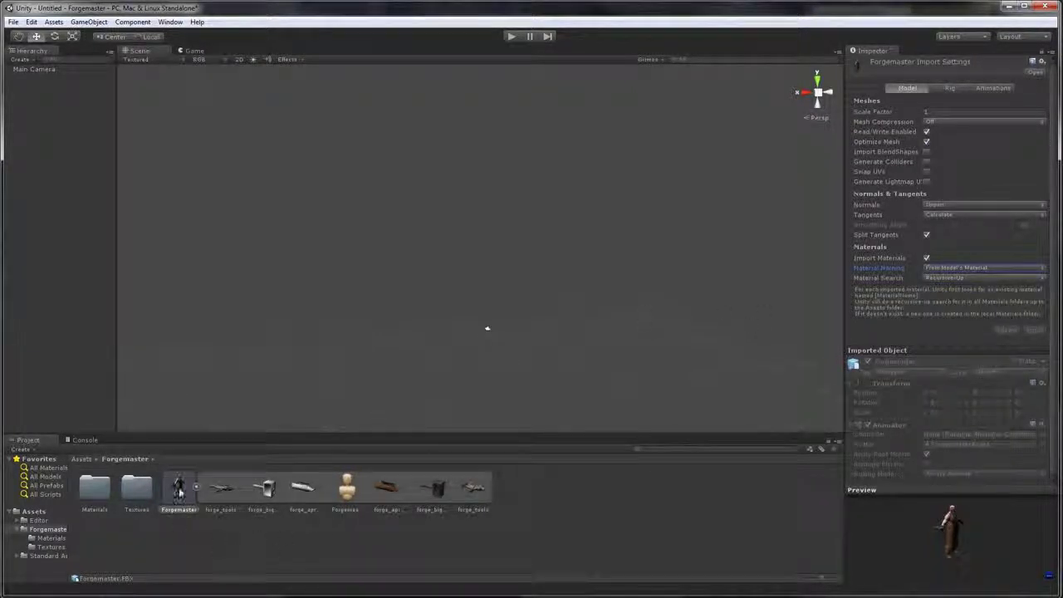
- Place the Forgemaster model in the scene and scale it up uniformly to about 3.06
{"action": "left_click_drag", "start_coordinate": [178, 492], "coordinate": [561, 235]}
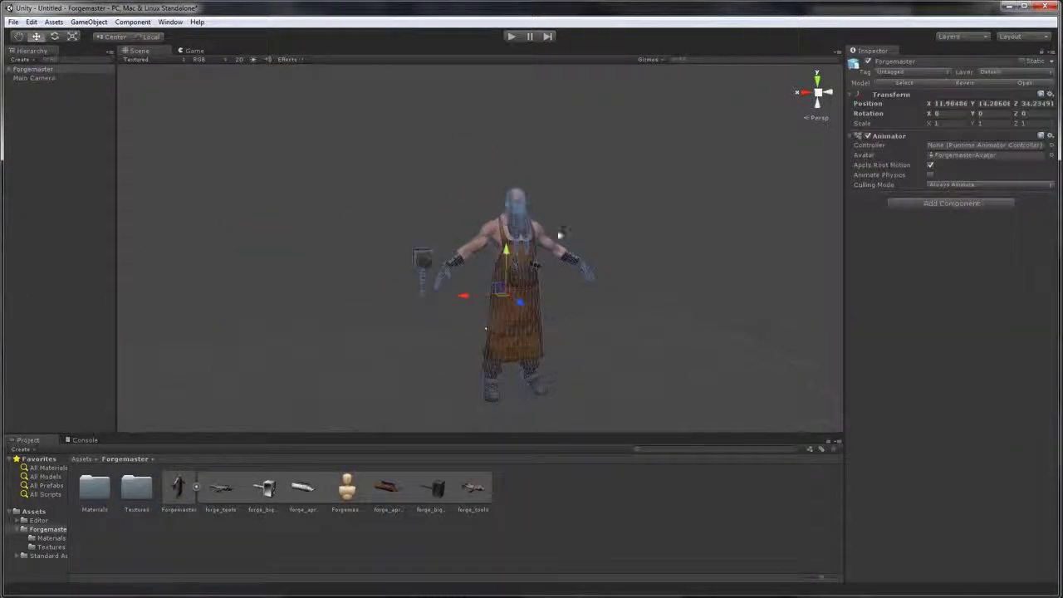
{"action": "left_click", "coordinate": [72, 36]}
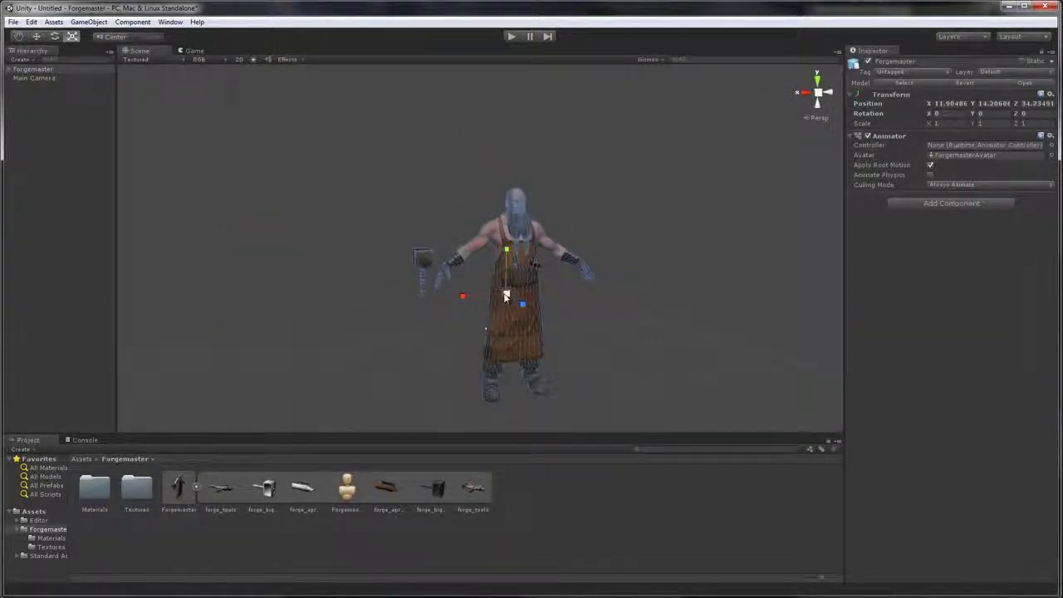
{"action": "left_click_drag", "start_coordinate": [506, 297], "coordinate": [501, 209]}
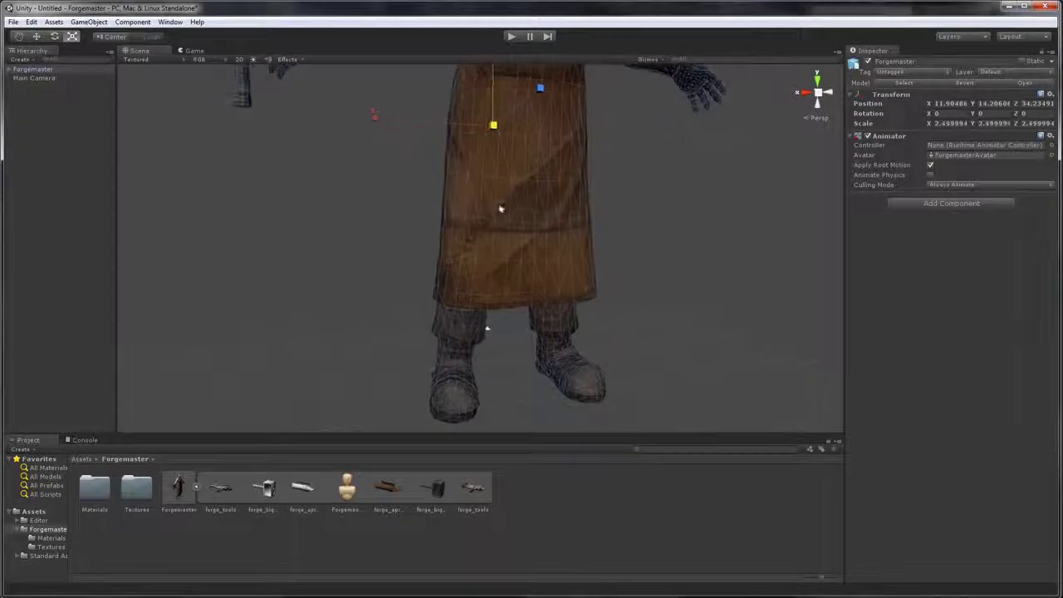
{"action": "left_click", "coordinate": [743, 257]}
{"action": "left_click_drag", "start_coordinate": [742, 256], "coordinate": [652, 212]}
{"action": "key", "text": "w"}
{"action": "key", "text": "s"}
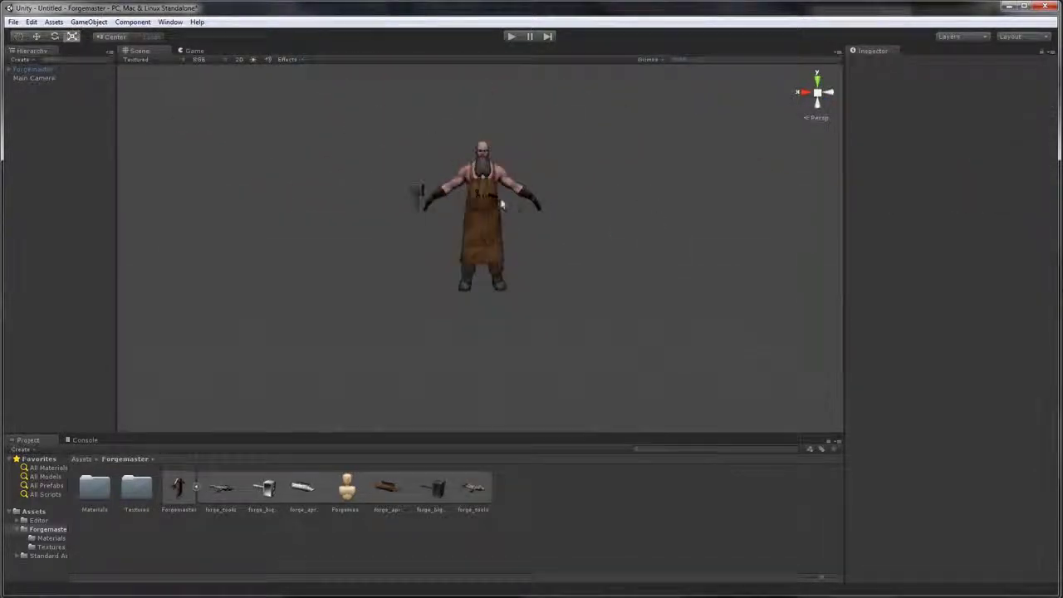
- Move the Forgemaster model straight down in the scene to about Y -8
{"action": "left_click", "coordinate": [501, 205]}
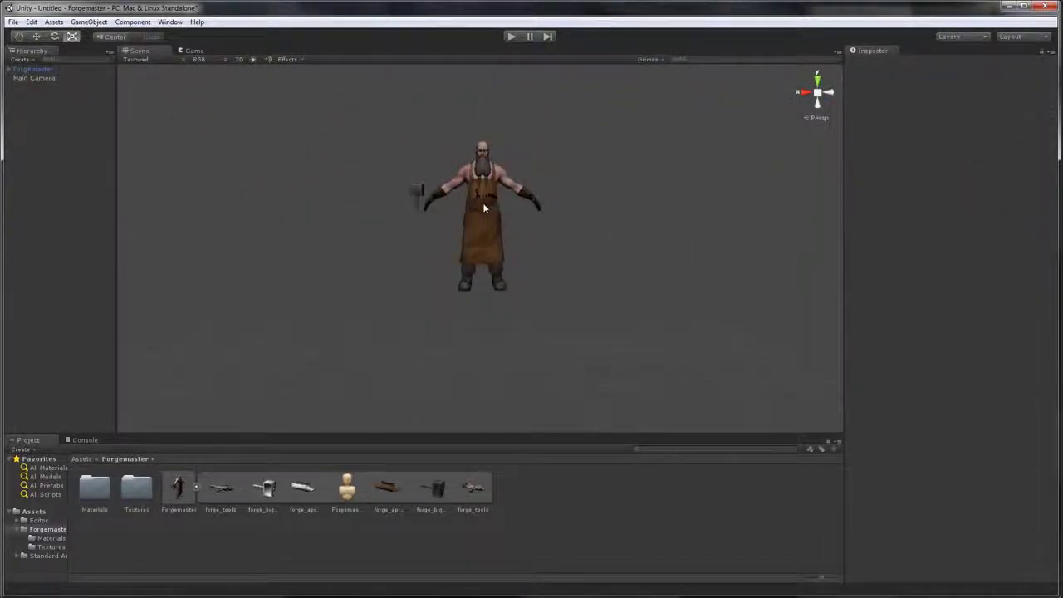
{"action": "left_click", "coordinate": [37, 36]}
{"action": "left_click_drag", "start_coordinate": [478, 174], "coordinate": [490, 380]}
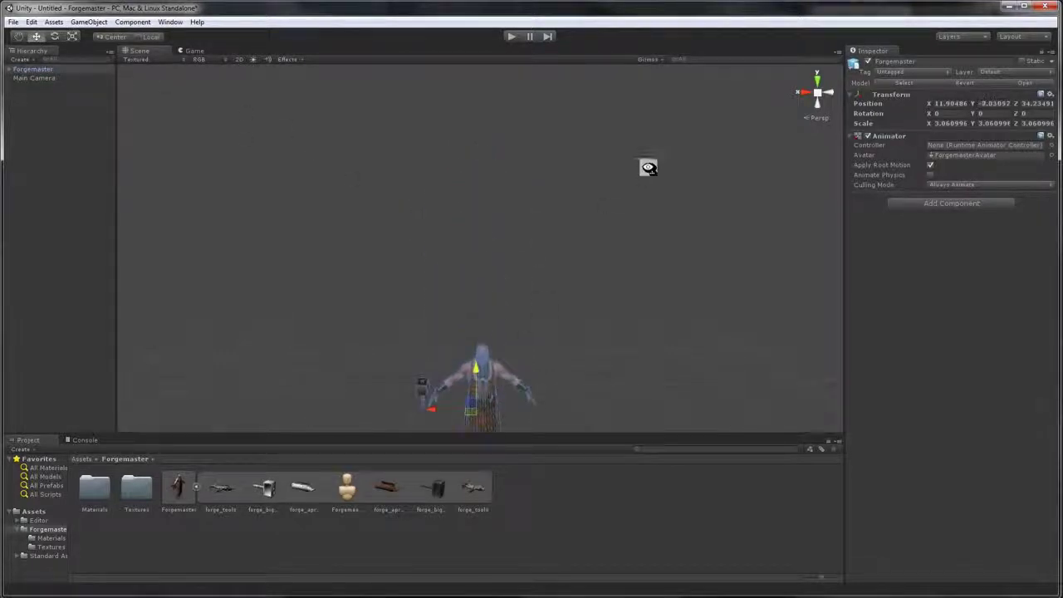
{"action": "key", "text": "f"}
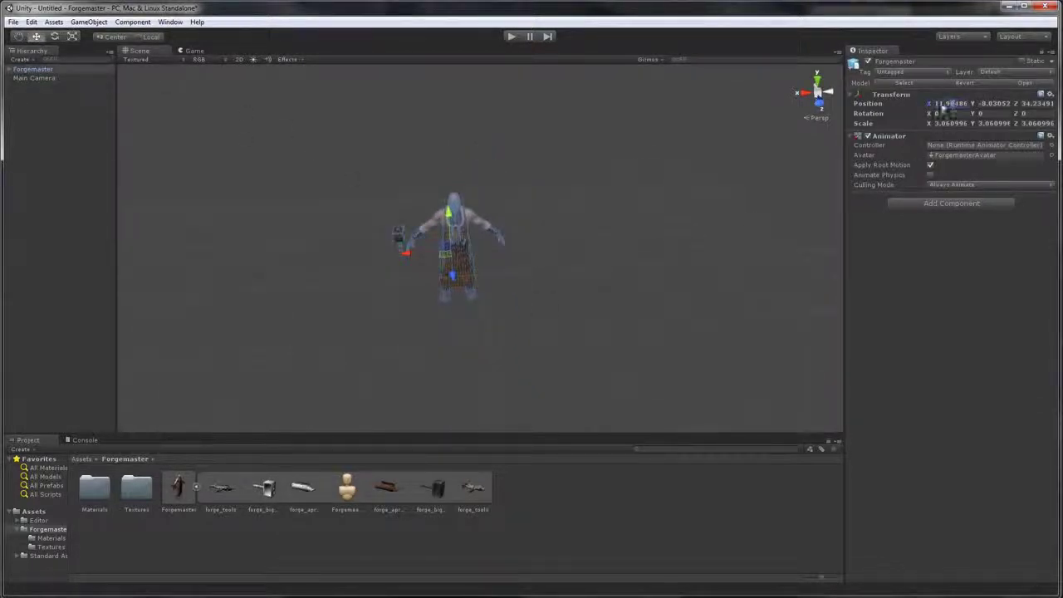
- Set the Forgemaster model's position to X 0, Y 0, Z 0
{"action": "type", "text": "0"}
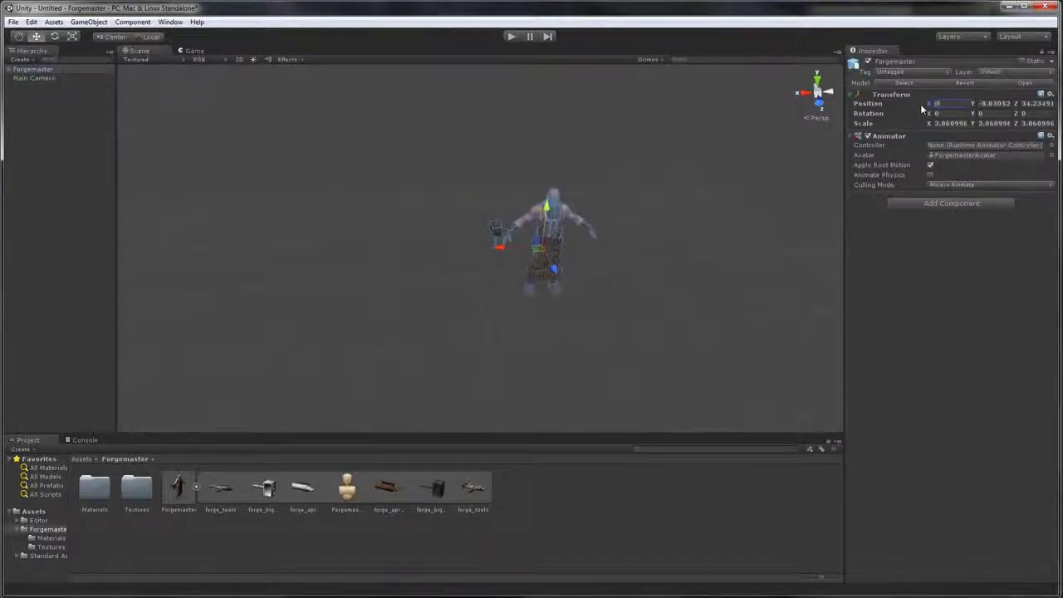
{"action": "key", "text": "Tab"}
{"action": "type", "text": "0"}
{"action": "key", "text": "Tab"}
{"action": "type", "text": "0"}
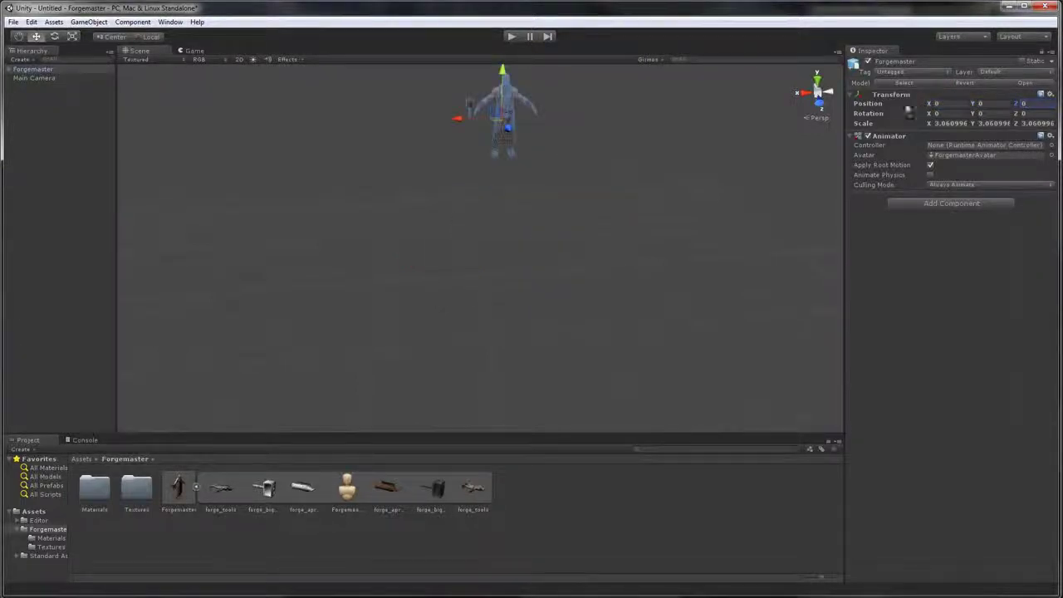
- Scale the Forgemaster model up uniformly again to about 6
{"action": "type", "text": "f"}
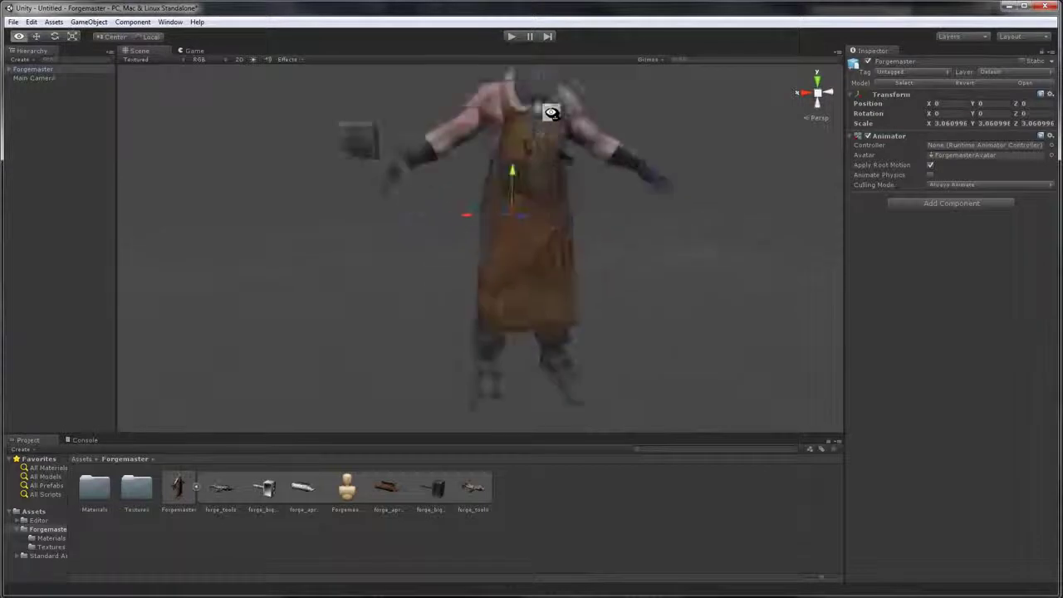
{"action": "mouse_move", "coordinate": [552, 112]}
{"action": "left_mouse_down"}
{"action": "mouse_move", "coordinate": [560, 119]}
{"action": "mouse_move", "coordinate": [523, 208]}
{"action": "mouse_move", "coordinate": [515, 185]}
{"action": "mouse_move", "coordinate": [553, 138]}
{"action": "mouse_move", "coordinate": [537, 162]}
{"action": "mouse_move", "coordinate": [543, 114]}
{"action": "mouse_move", "coordinate": [550, 119]}
{"action": "left_mouse_up"}
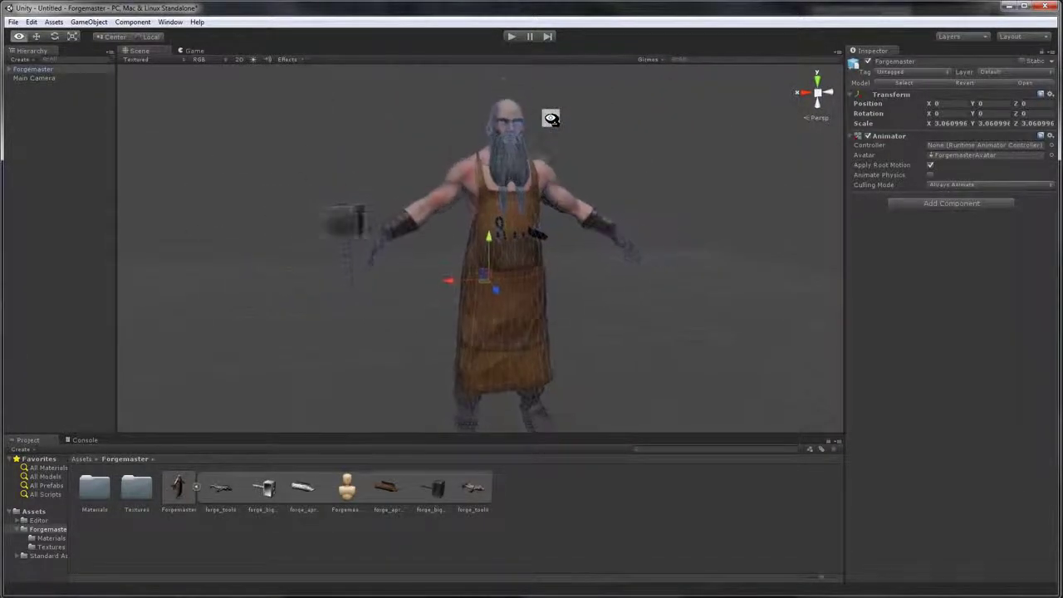
{"action": "scroll", "coordinate": [552, 119], "scroll_direction": "down", "scroll_amount": 3}
{"action": "left_click", "coordinate": [73, 35]}
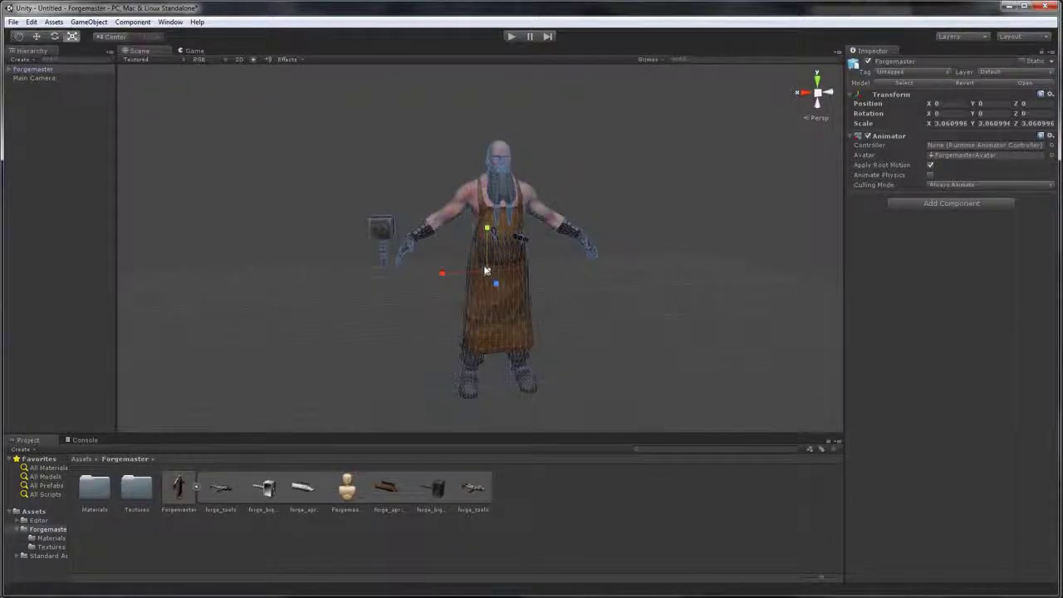
{"action": "left_click_drag", "start_coordinate": [486, 270], "coordinate": [468, 206]}
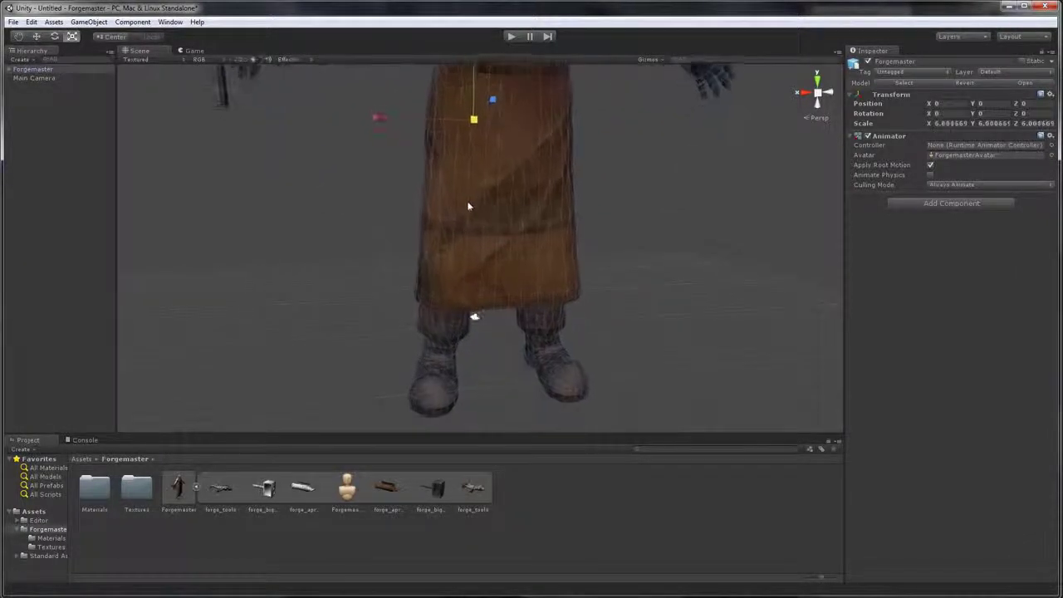
- Delete the accessories, lower body and upper body textures from the Forgemaster Textures folder, keeping the two head maps
{"action": "left_click", "coordinate": [720, 159]}
{"action": "left_click_drag", "start_coordinate": [719, 159], "coordinate": [639, 242]}
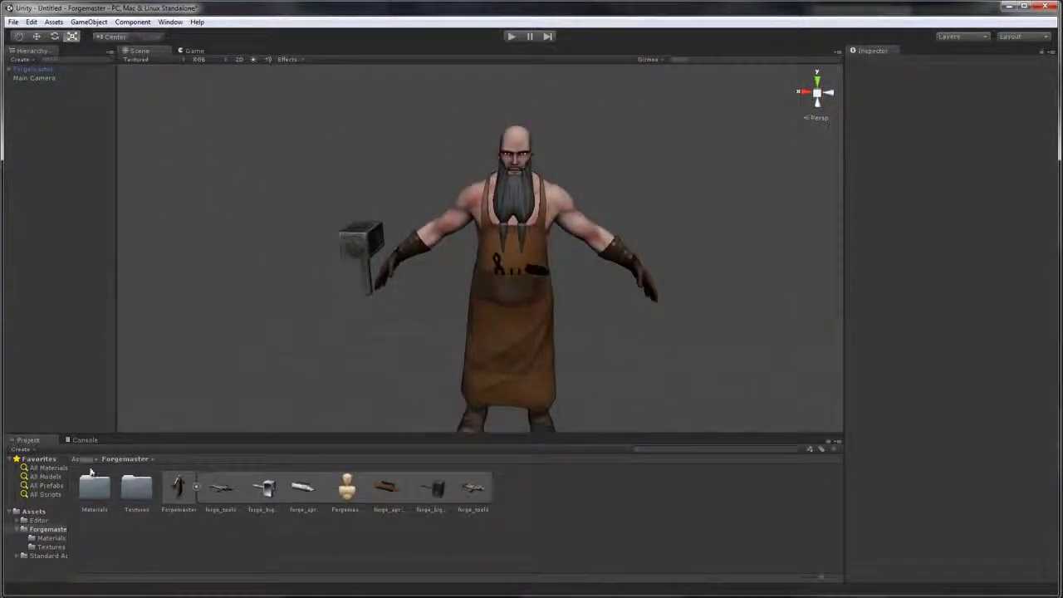
{"action": "double_click", "coordinate": [136, 488]}
{"action": "left_click", "coordinate": [136, 489]}
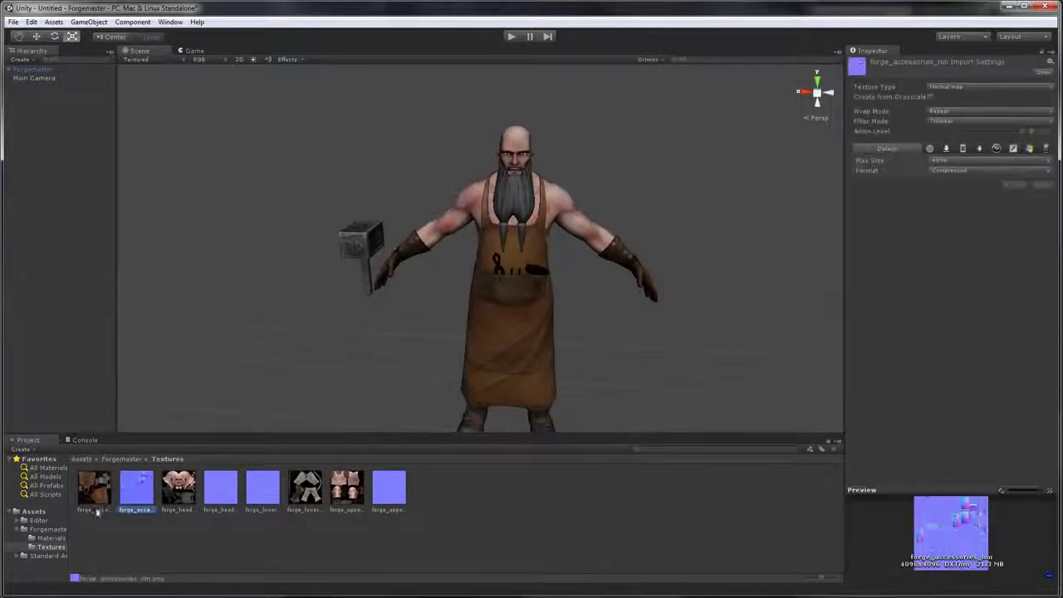
{"action": "left_click", "coordinate": [95, 508]}
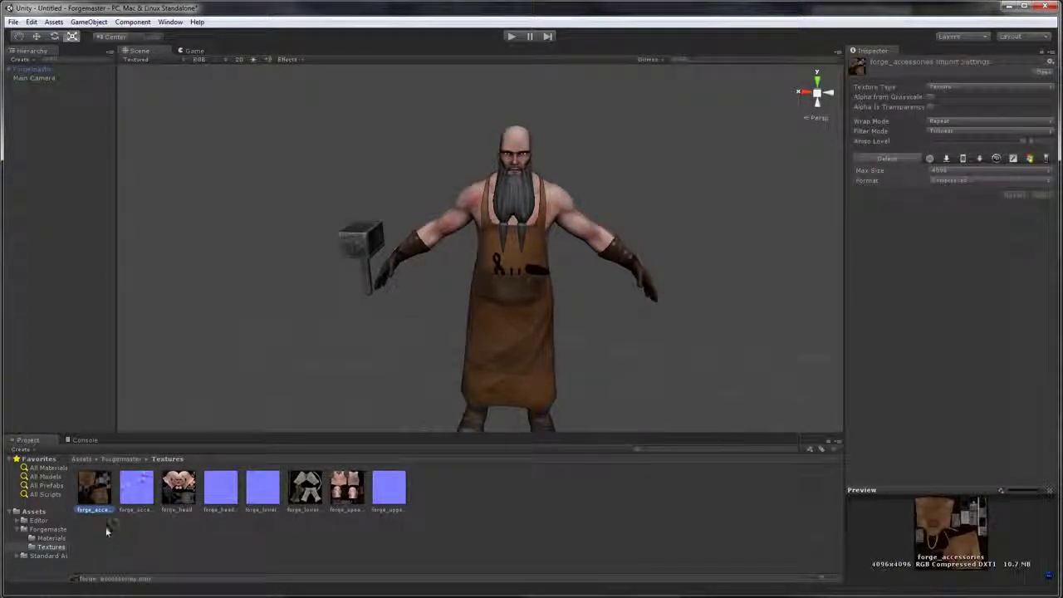
{"action": "left_click", "coordinate": [136, 489], "text": "ctrl"}
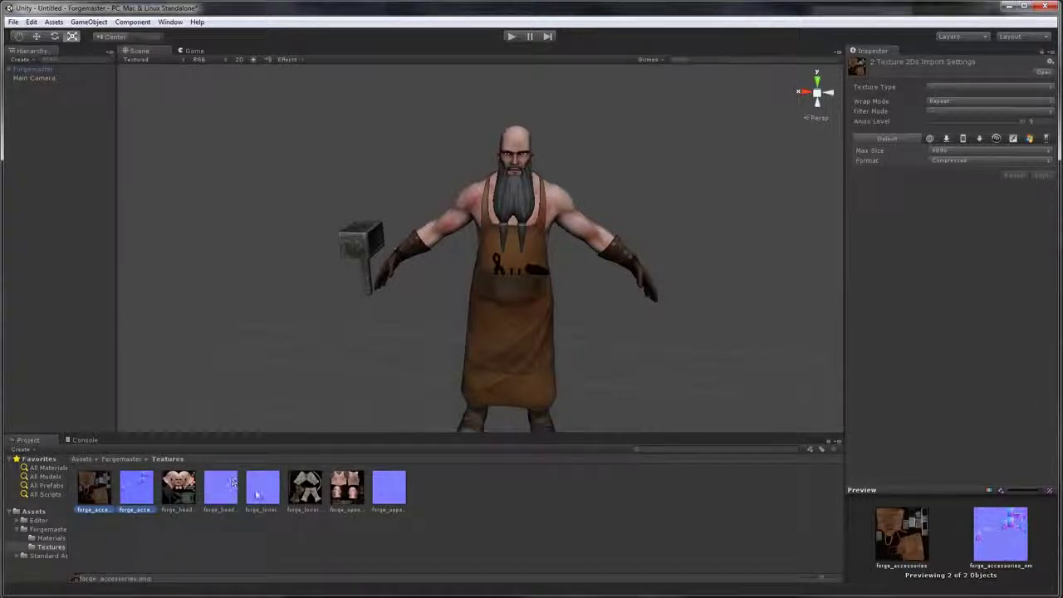
{"action": "left_click", "coordinate": [269, 492], "text": "ctrl"}
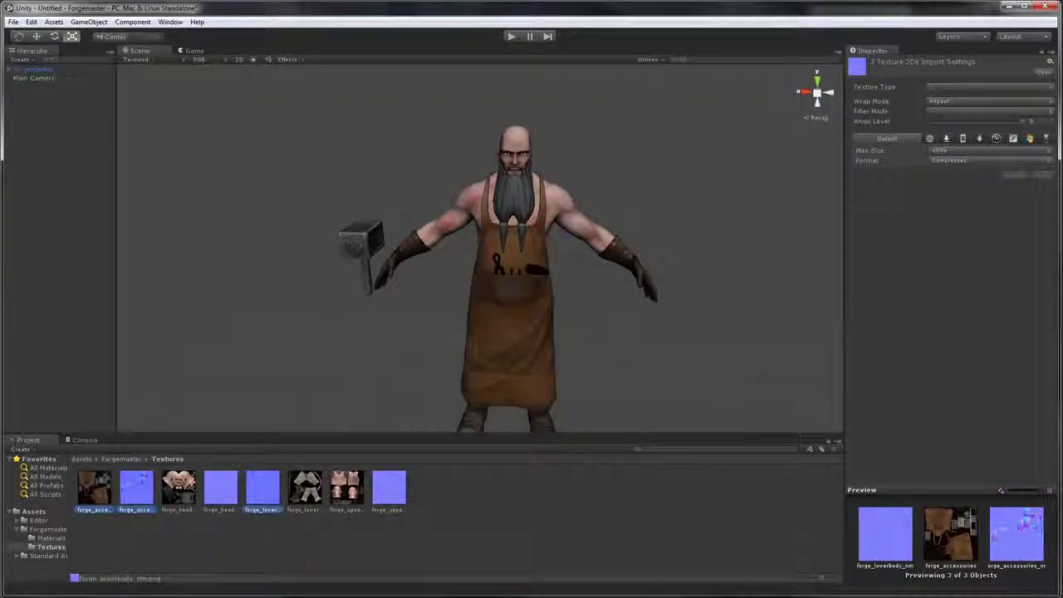
{"action": "left_click", "coordinate": [306, 490], "text": "ctrl"}
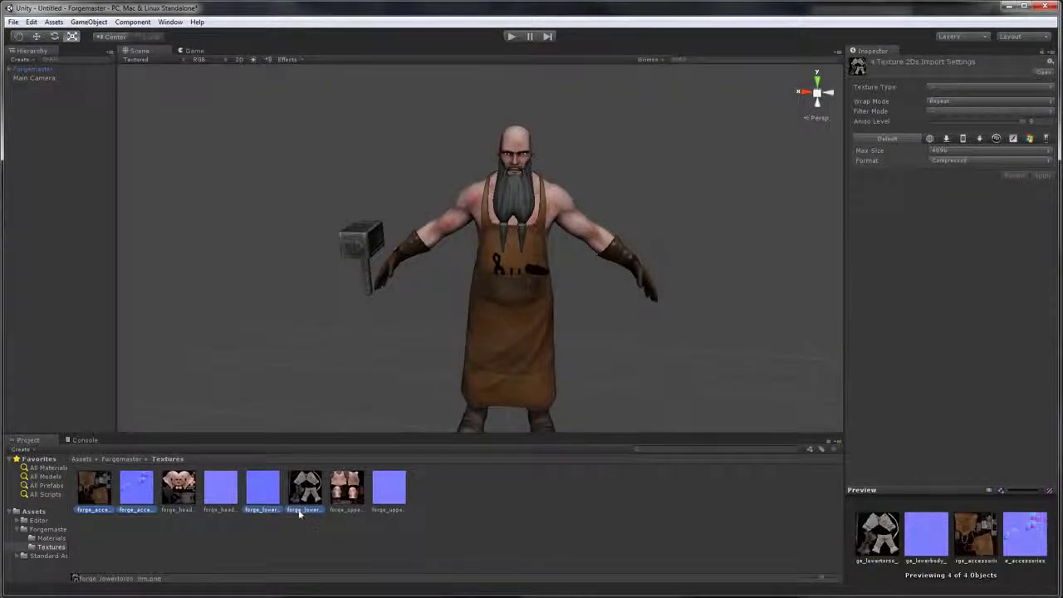
{"action": "left_click", "coordinate": [347, 490], "text": "ctrl"}
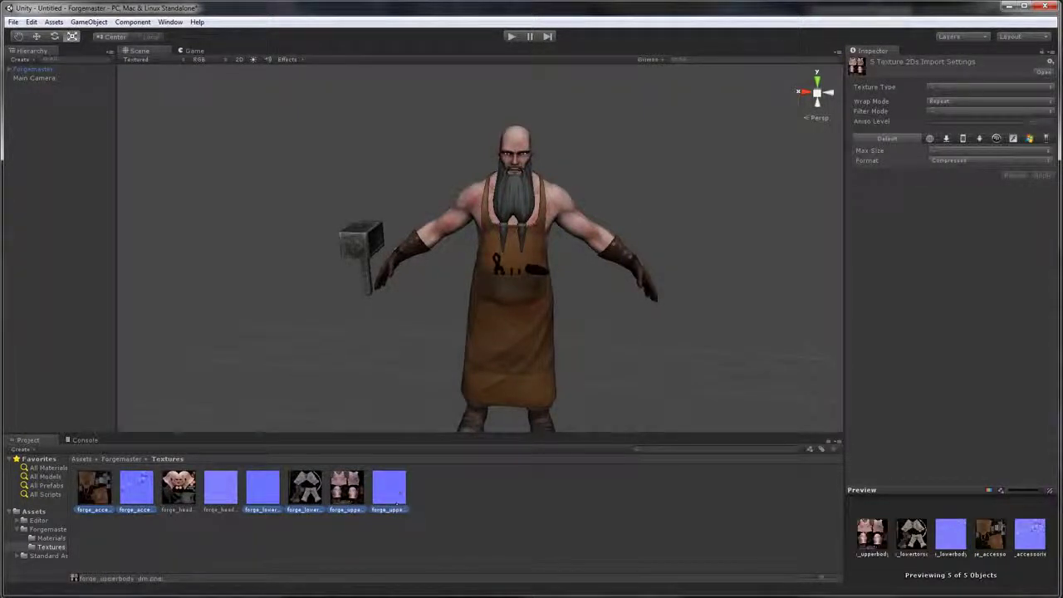
{"action": "left_click", "coordinate": [390, 495], "text": "ctrl"}
{"action": "key", "text": "Delete"}
{"action": "key", "text": "Return"}
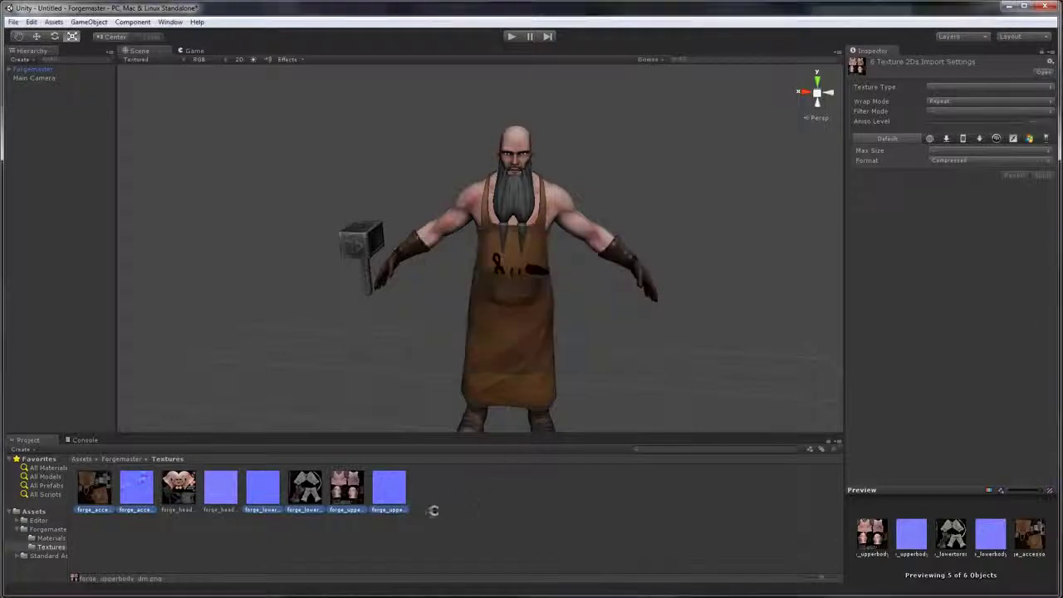
- Import forge_accessories.png from the 2_Final Textures folder into the project's Textures folder
{"action": "right_click", "coordinate": [357, 517]}
{"action": "left_click", "coordinate": [435, 395]}
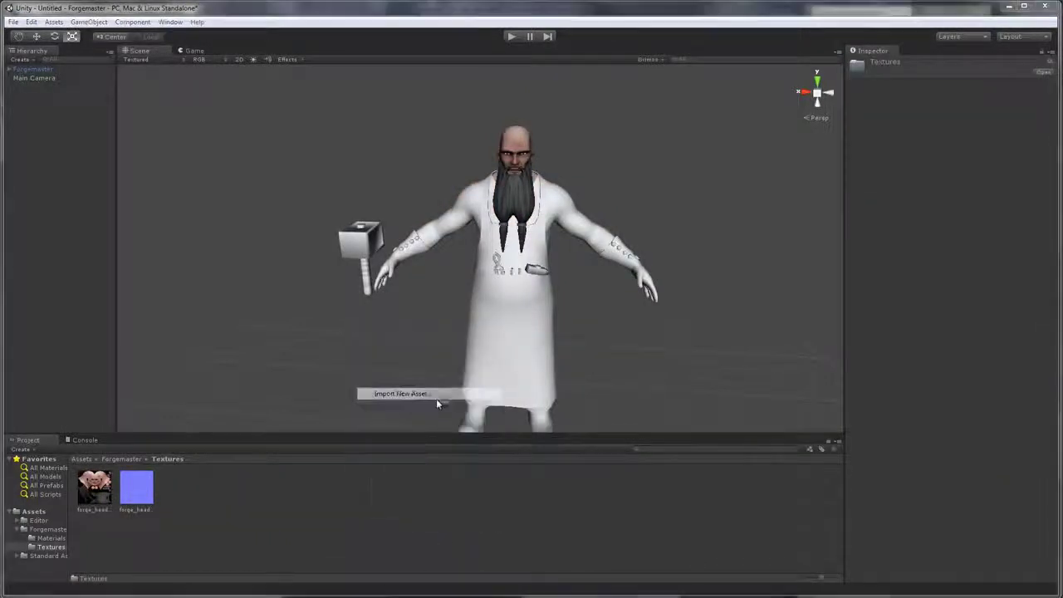
{"action": "left_click", "coordinate": [365, 136]}
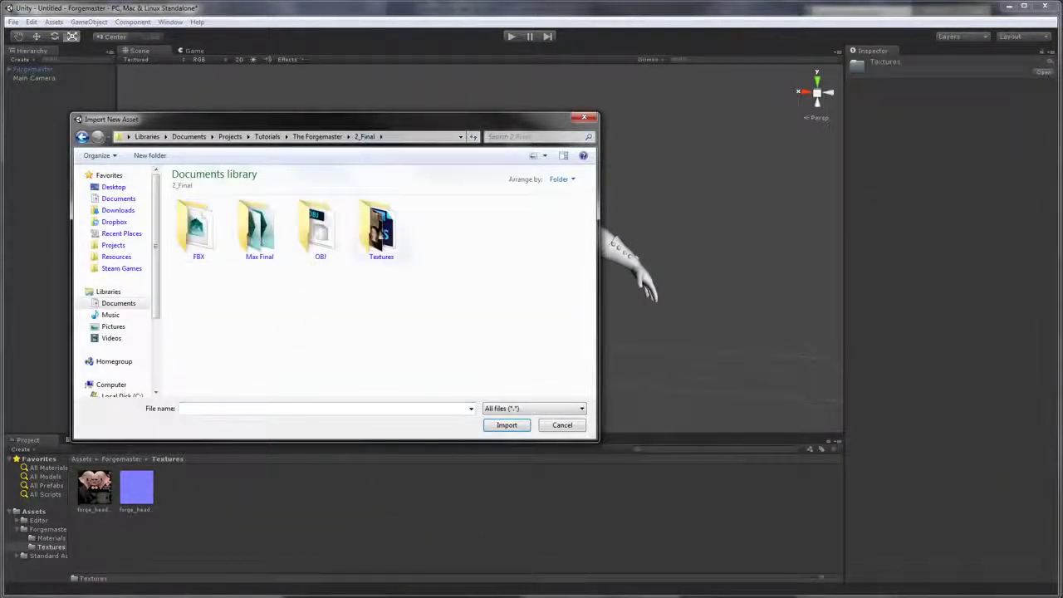
{"action": "double_click", "coordinate": [379, 235]}
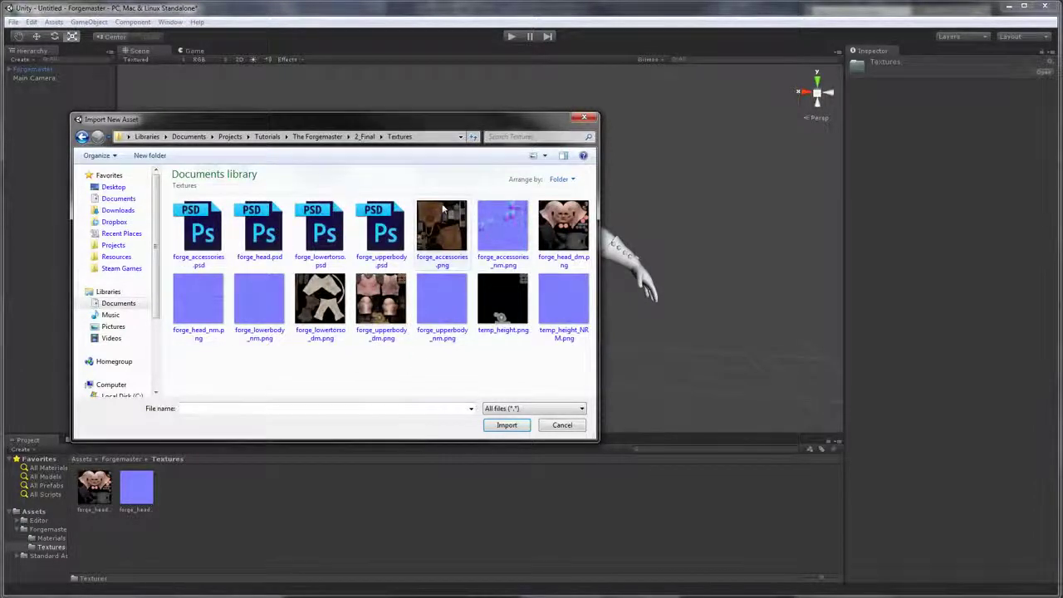
{"action": "left_click", "coordinate": [444, 234]}
{"action": "left_click", "coordinate": [508, 424]}
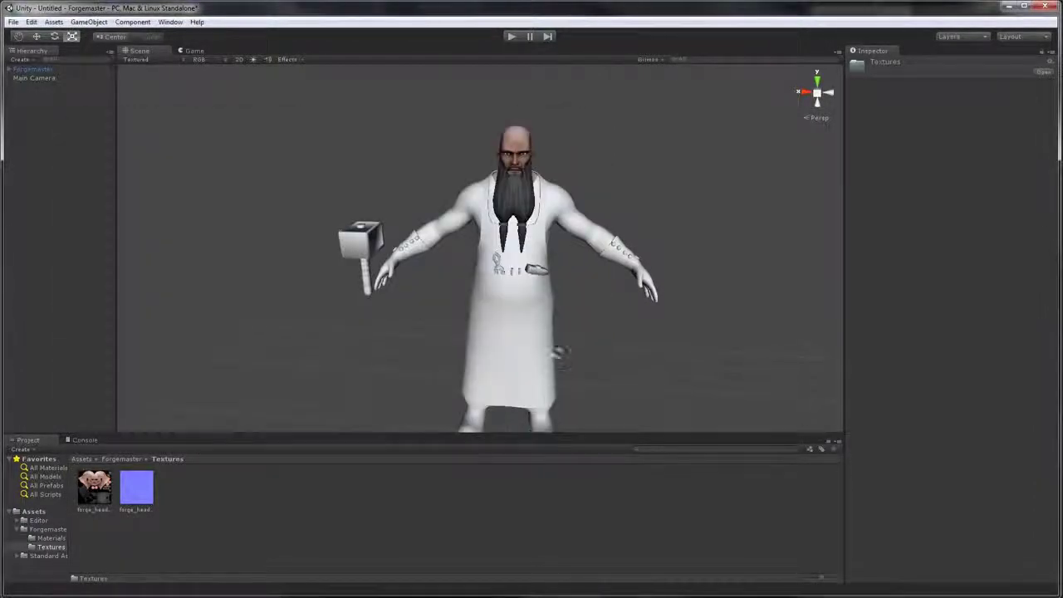
- Set the forge_accessories texture to Trilinear filtering, the highest aniso level and a max size of 4096
{"action": "left_click", "coordinate": [957, 88]}
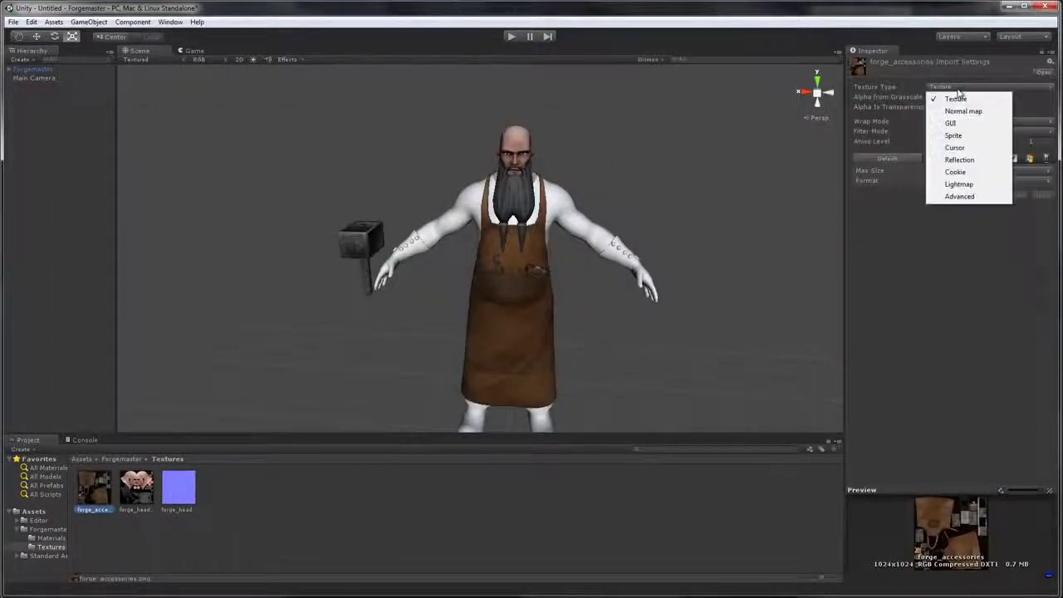
{"action": "left_click", "coordinate": [921, 282]}
{"action": "left_click_drag", "start_coordinate": [944, 143], "coordinate": [1048, 142]}
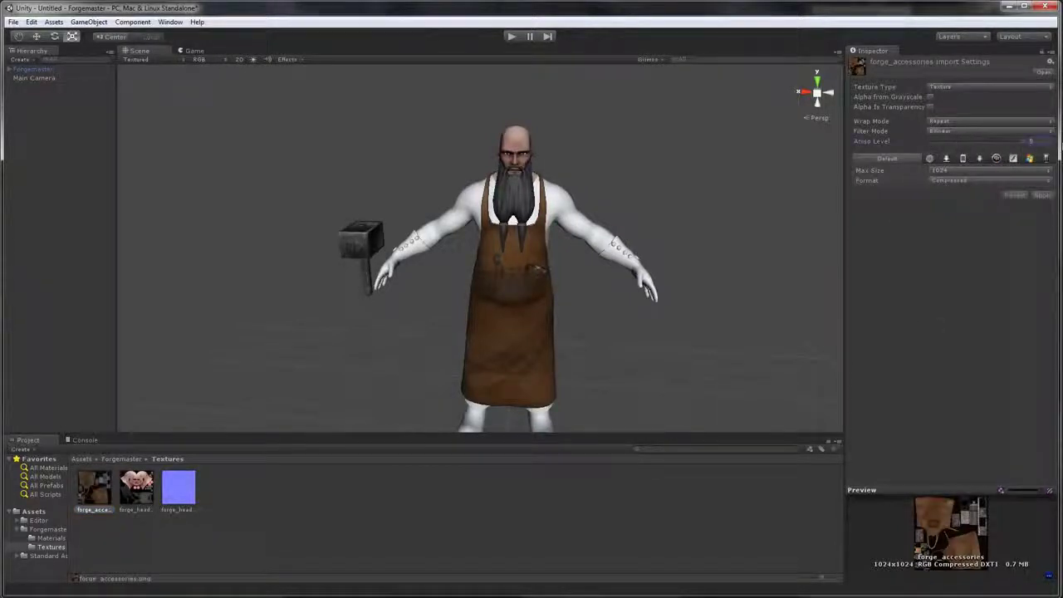
{"action": "left_click", "coordinate": [1031, 133]}
{"action": "left_click", "coordinate": [970, 169]}
{"action": "left_click", "coordinate": [972, 171]}
{"action": "left_click", "coordinate": [965, 269]}
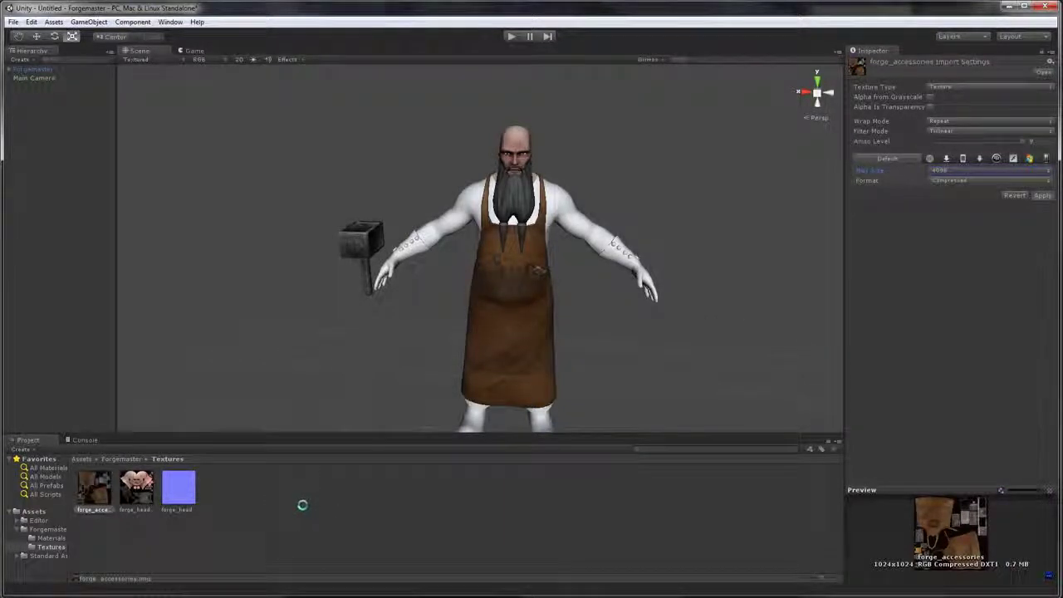
- Import the accessories normal map, forge_accessories_nm.png, into the Textures folder
{"action": "right_click", "coordinate": [277, 512]}
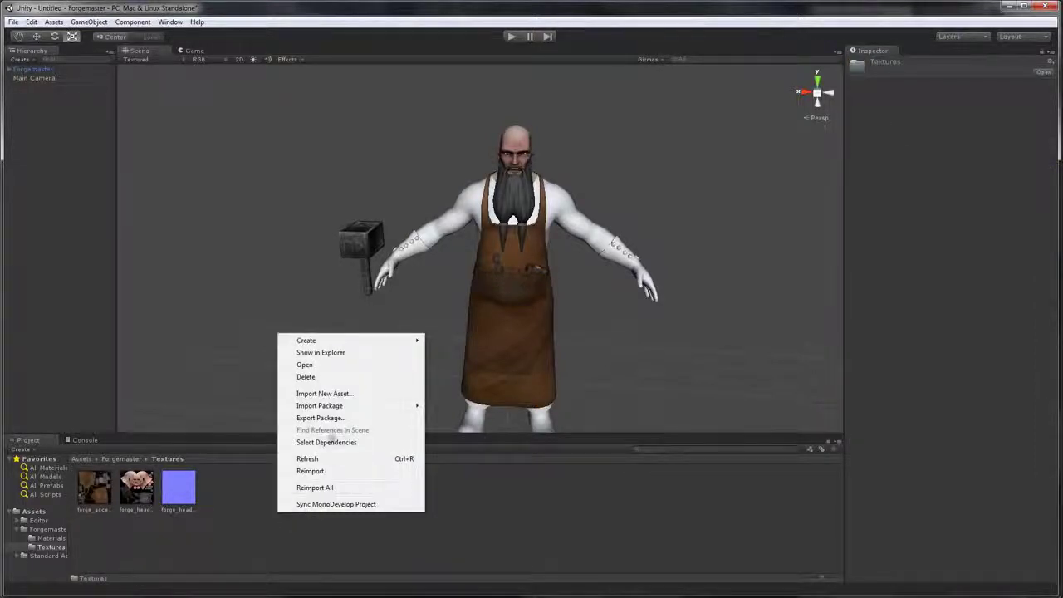
{"action": "left_click", "coordinate": [324, 394]}
{"action": "left_click", "coordinate": [497, 241]}
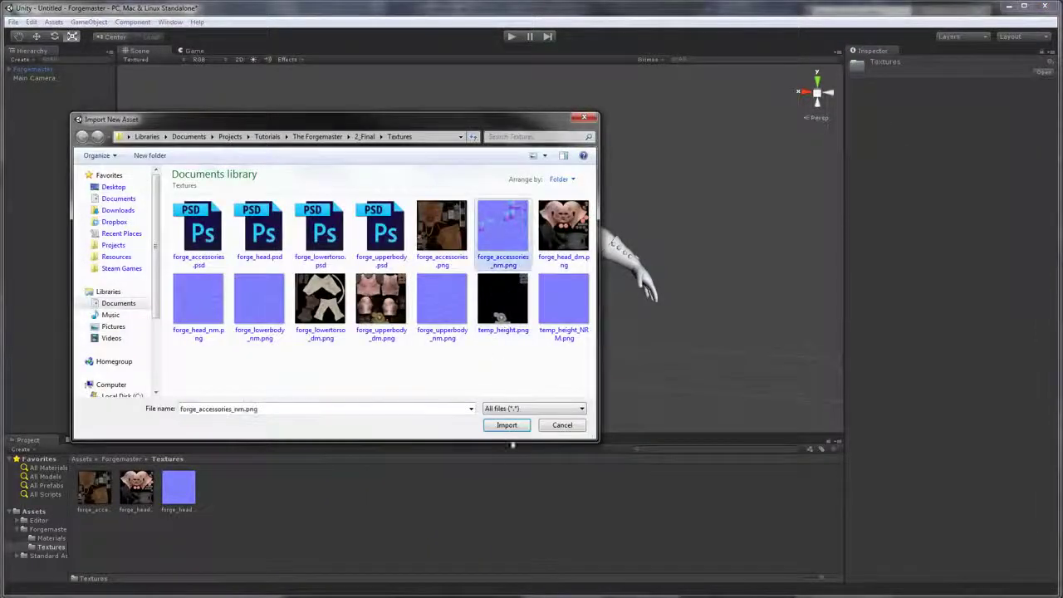
{"action": "left_click", "coordinate": [507, 424]}
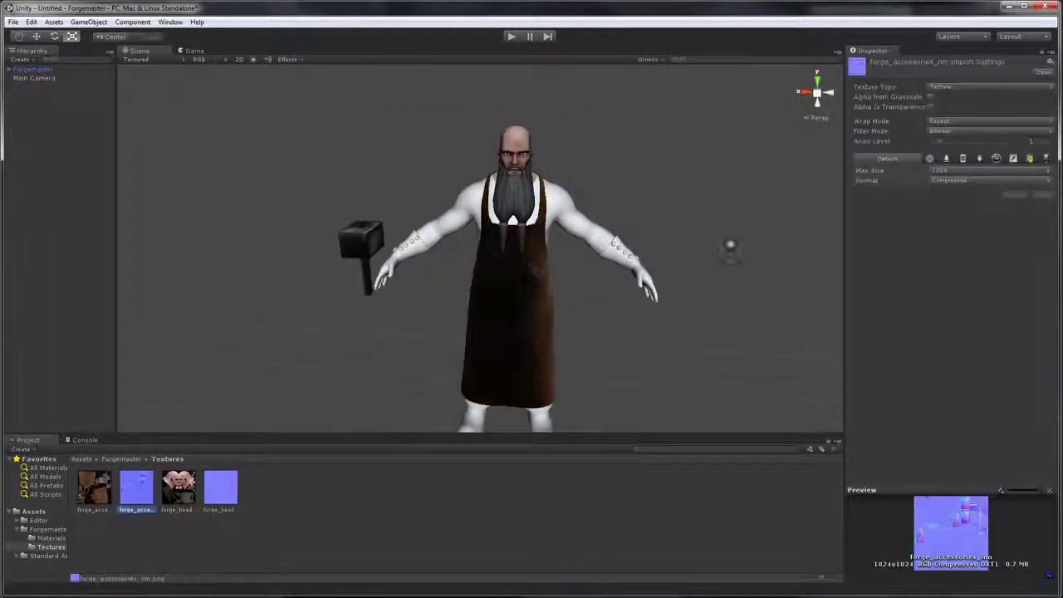
- Set forge_accessories_nm to the Normal map type with the highest aniso level and max size 4096, and apply the settings
{"action": "left_click", "coordinate": [959, 93]}
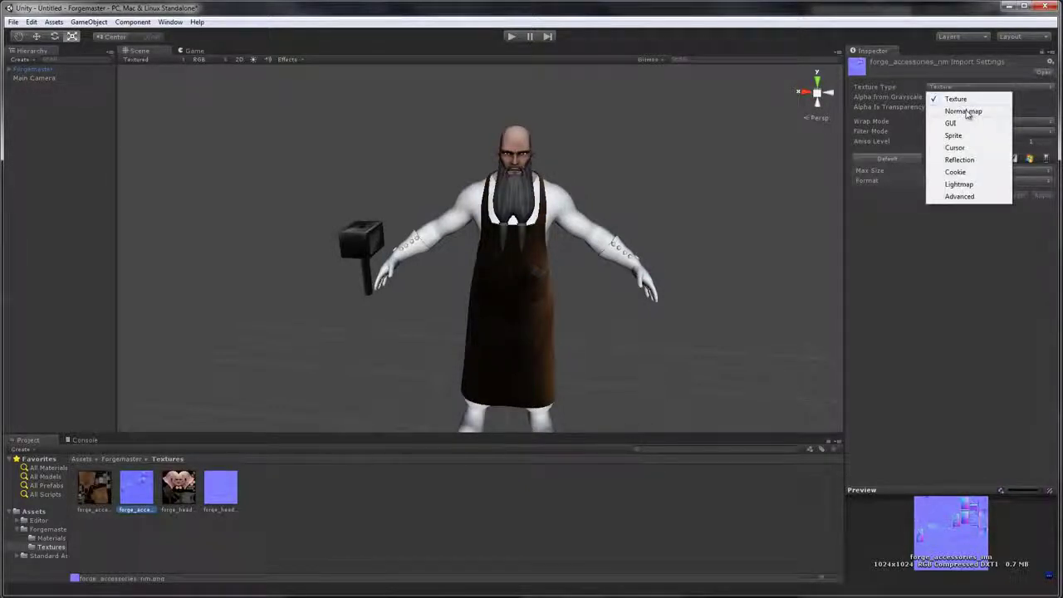
{"action": "left_click", "coordinate": [963, 112]}
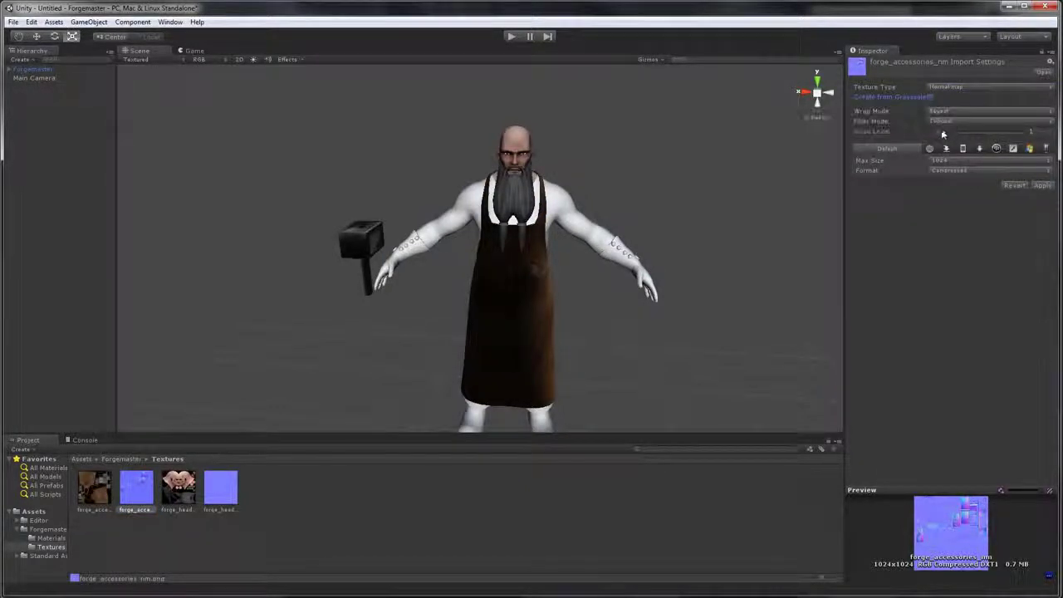
{"action": "left_click_drag", "start_coordinate": [943, 134], "coordinate": [1019, 138]}
{"action": "left_click", "coordinate": [1018, 162]}
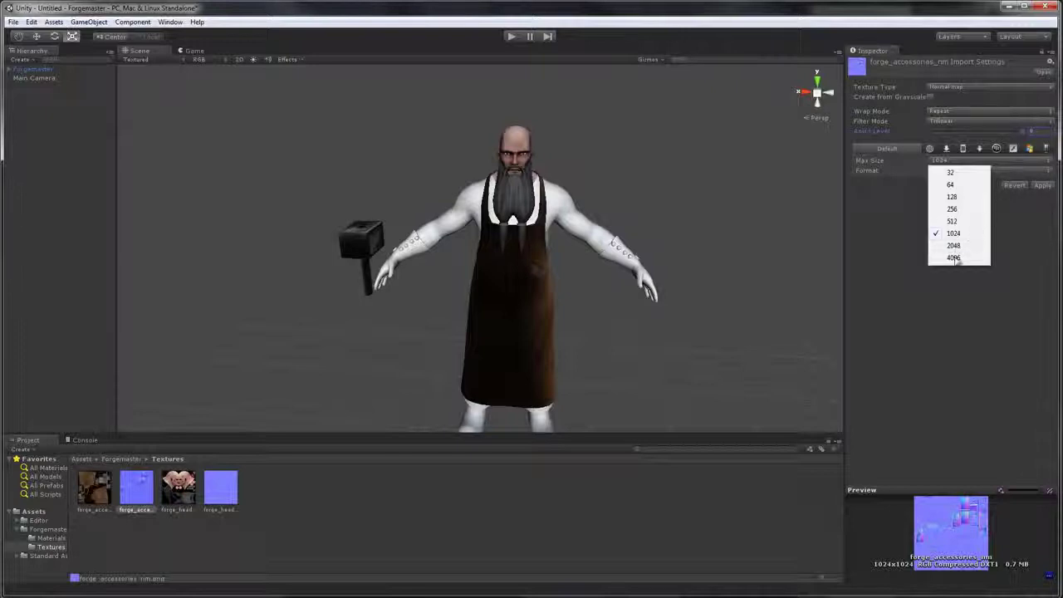
{"action": "left_click", "coordinate": [957, 261]}
{"action": "left_click", "coordinate": [1043, 186]}
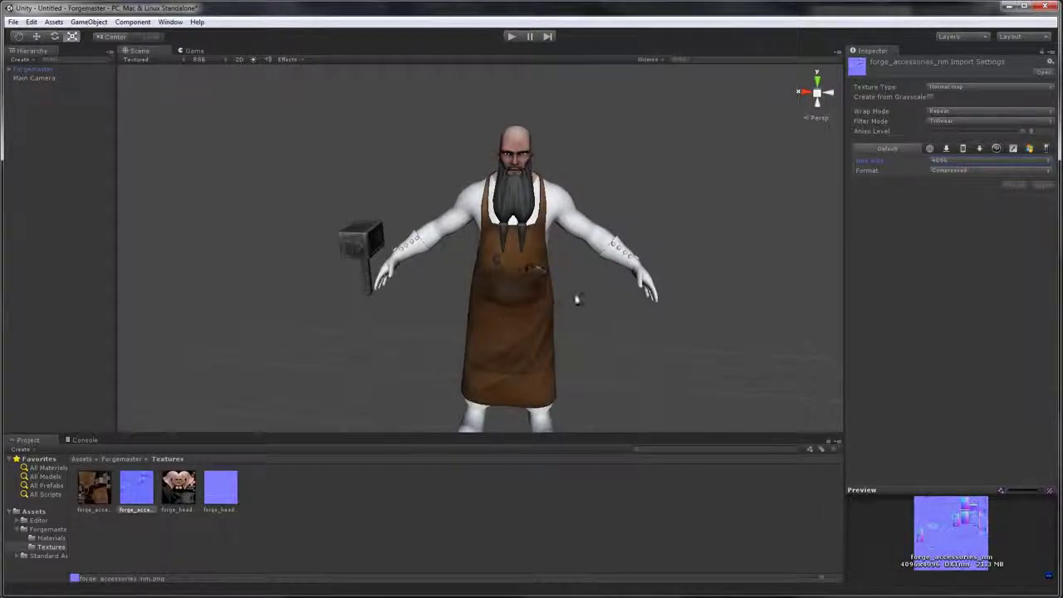
- Import the upper body diffuse map, forge_upperbody_dm.png, into the Textures folder
{"action": "right_click", "coordinate": [315, 503]}
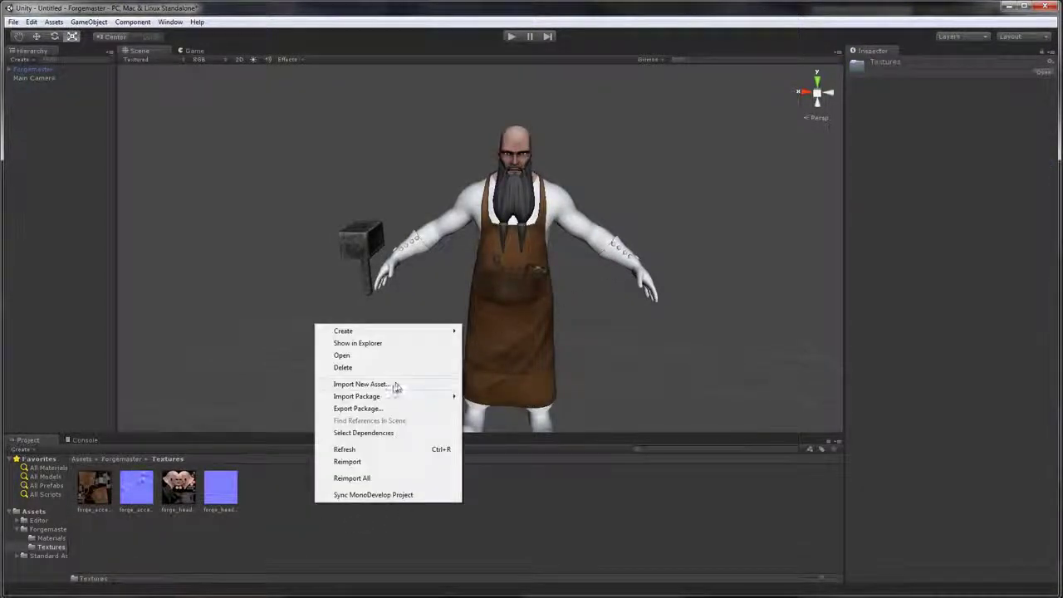
{"action": "left_click", "coordinate": [396, 384]}
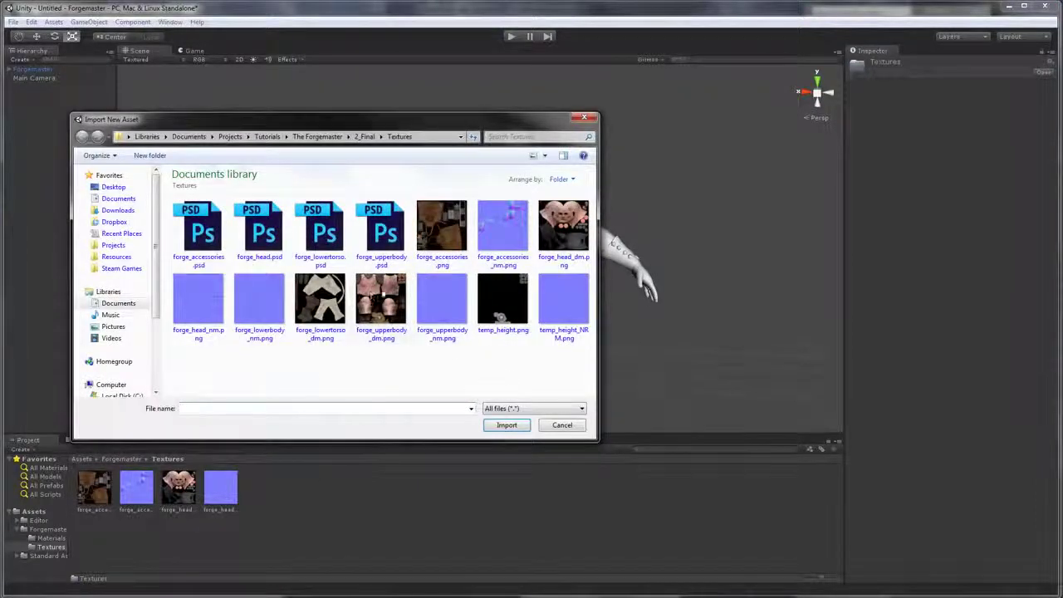
{"action": "left_click", "coordinate": [381, 299]}
{"action": "left_click", "coordinate": [507, 425]}
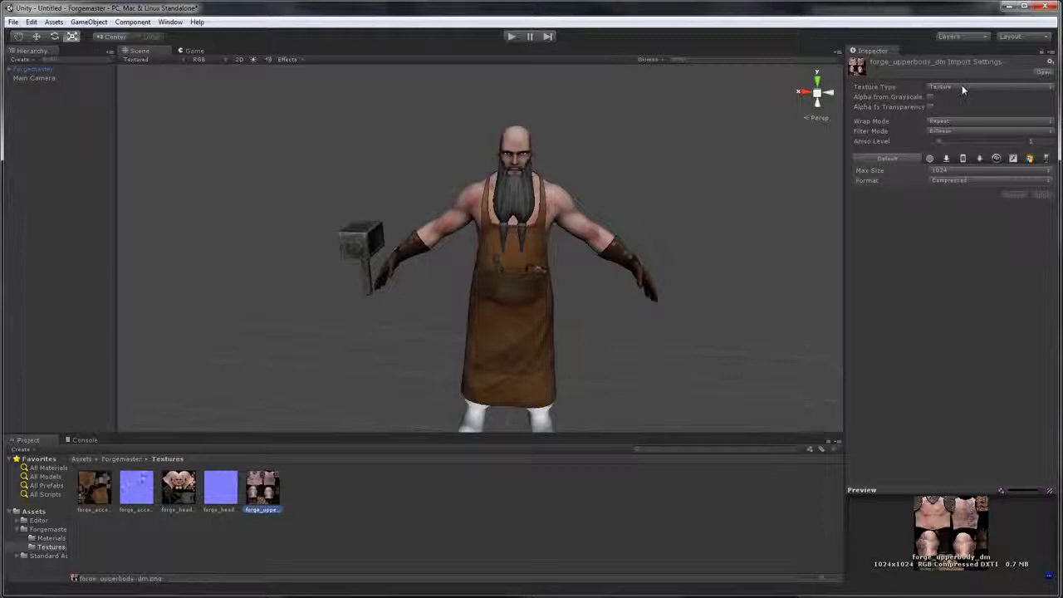
- Set forge_upperbody_dm to Trilinear filtering, the highest aniso level and max size 4096, and apply the settings
{"action": "left_click", "coordinate": [962, 85]}
{"action": "left_click", "coordinate": [957, 98]}
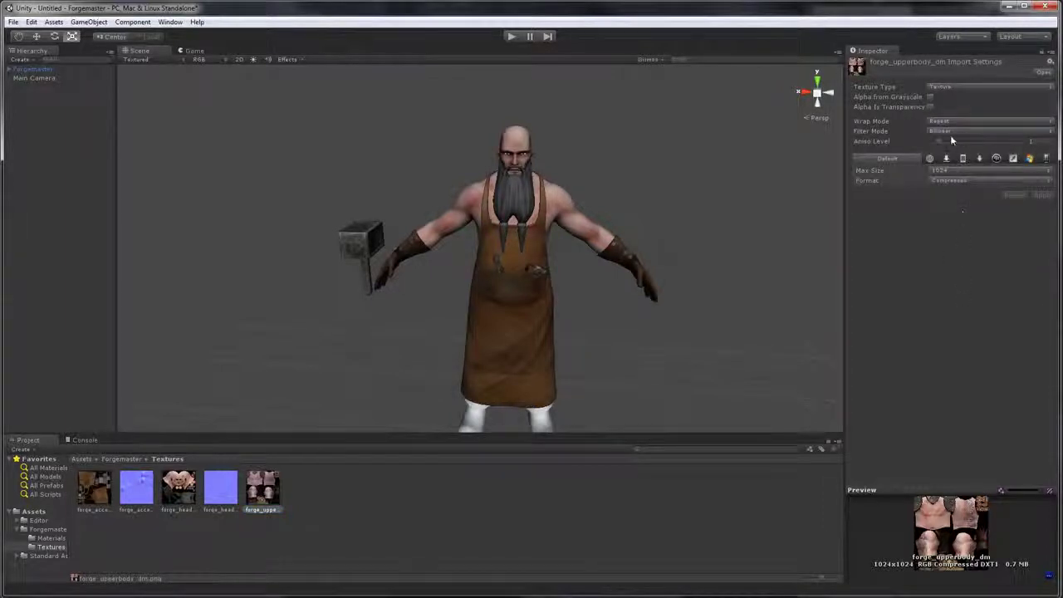
{"action": "left_click_drag", "start_coordinate": [953, 140], "coordinate": [1006, 147]}
{"action": "left_click", "coordinate": [1028, 131]}
{"action": "left_click", "coordinate": [959, 168]}
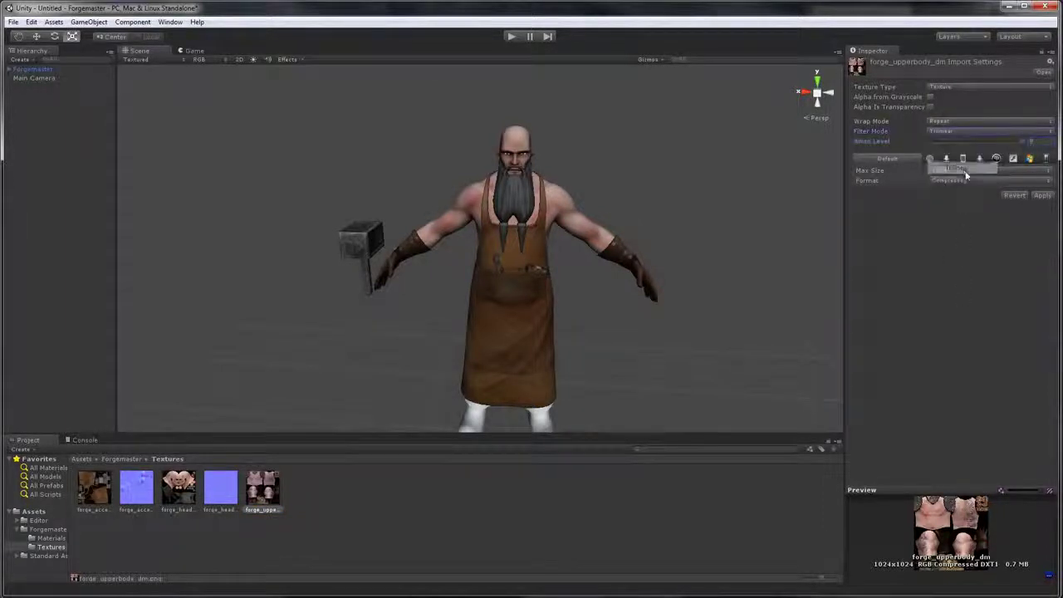
{"action": "left_click", "coordinate": [961, 171]}
{"action": "left_click", "coordinate": [955, 269]}
{"action": "left_click", "coordinate": [1043, 196]}
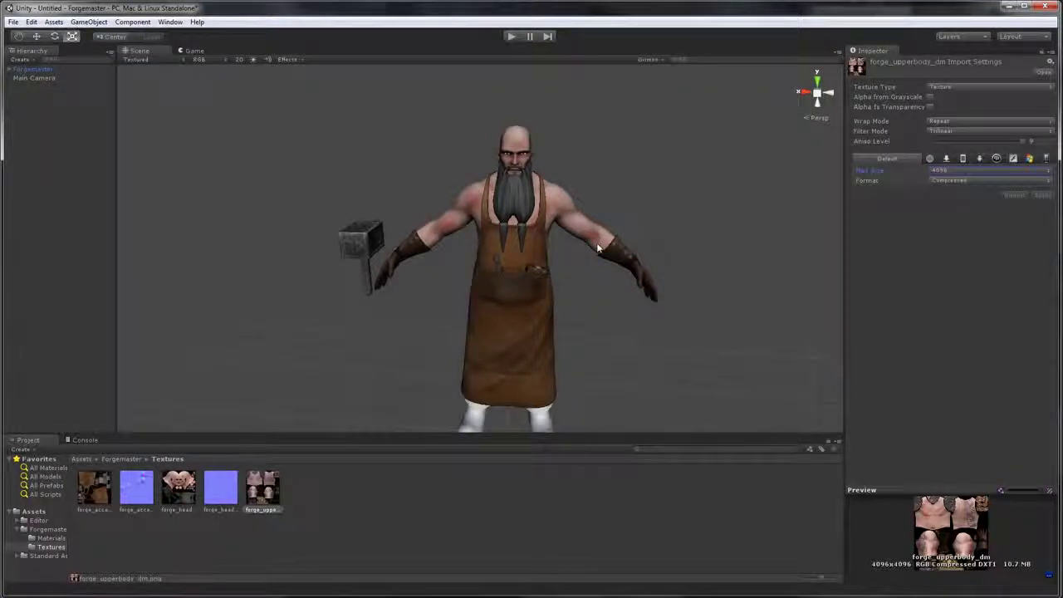
- Import the upper body normal map, forge_upperbody_nm.png, into the Textures folder
{"action": "left_click", "coordinate": [363, 528]}
{"action": "right_click", "coordinate": [362, 528]}
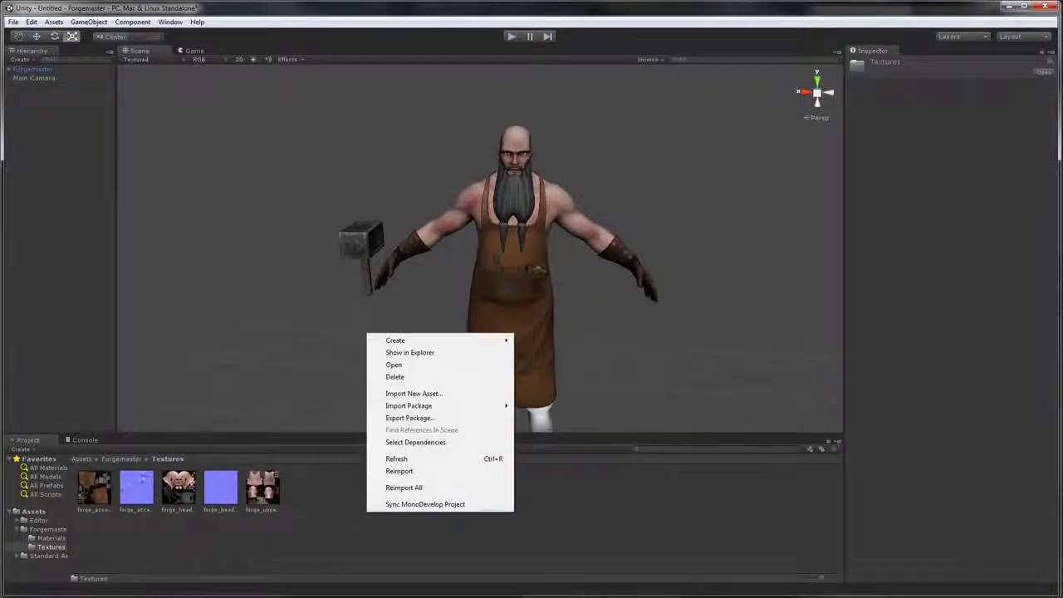
{"action": "left_click", "coordinate": [410, 395]}
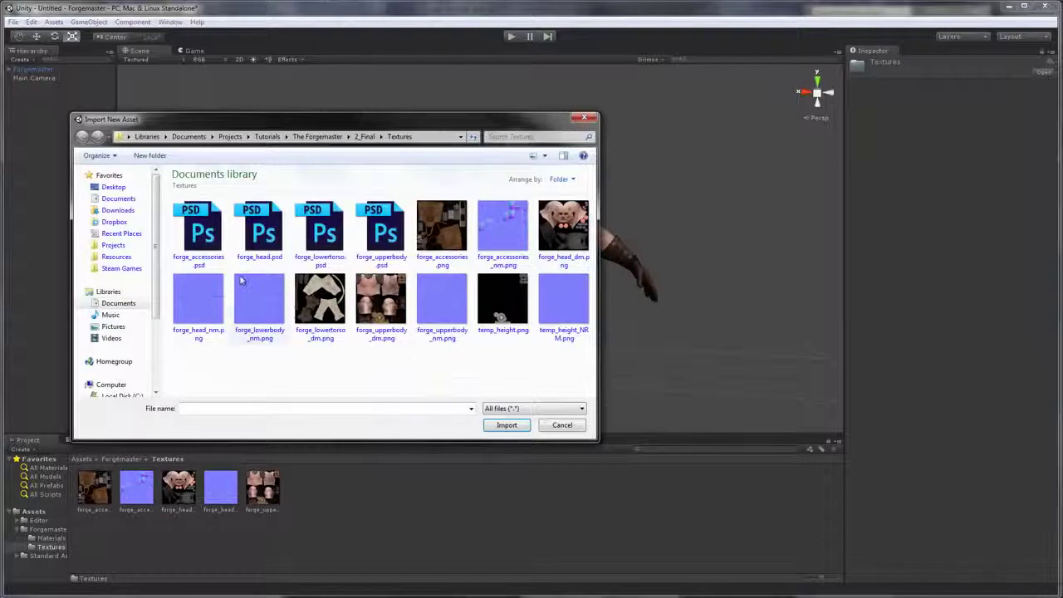
{"action": "left_click", "coordinate": [449, 303]}
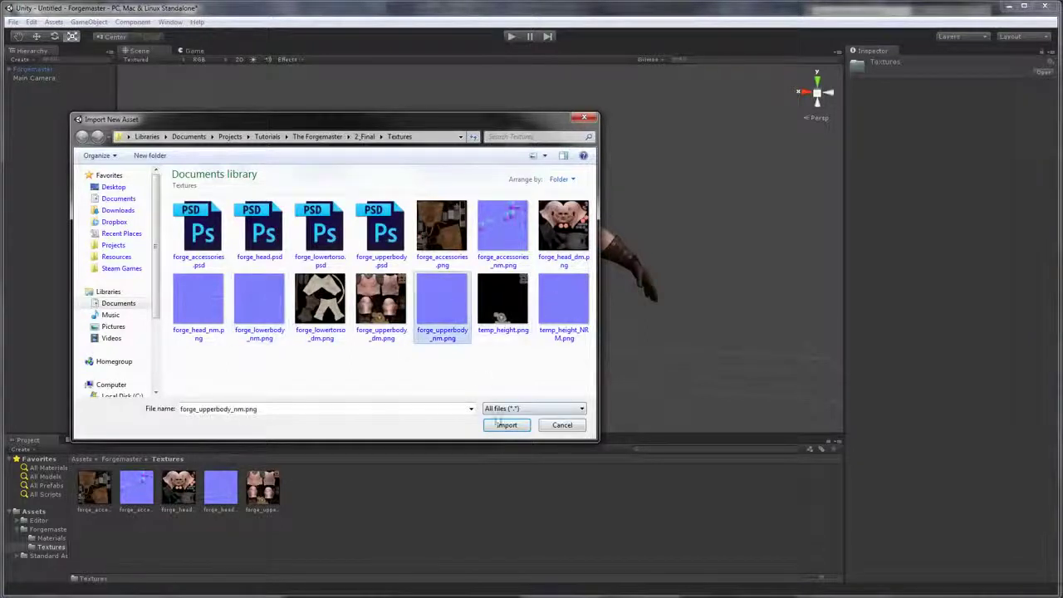
{"action": "left_click", "coordinate": [507, 424]}
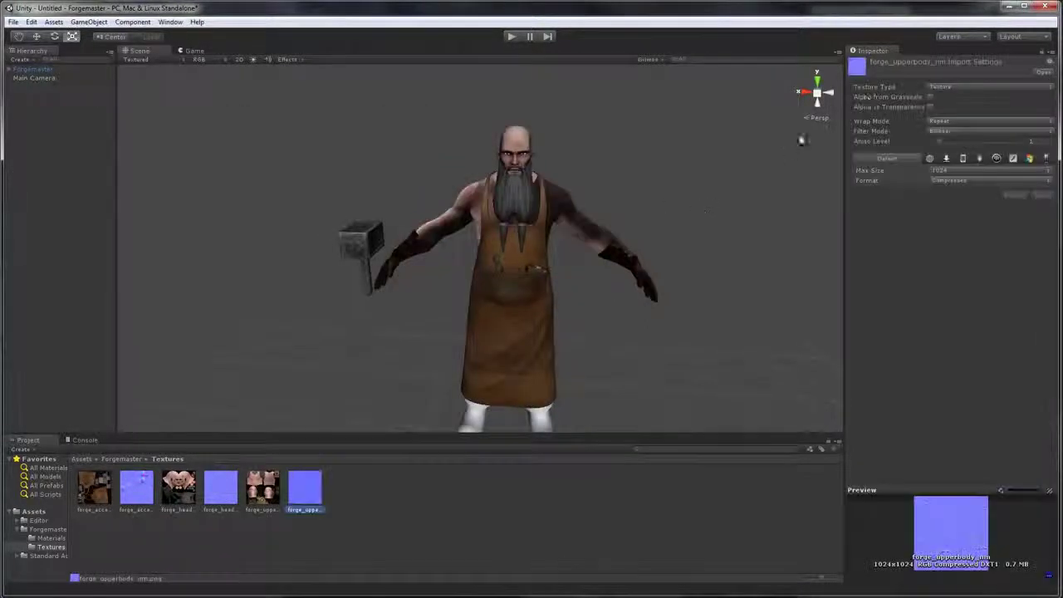
- Set forge_upperbody_nm to the Normal map type with the highest aniso level and max size 4096, and apply the settings
{"action": "left_click", "coordinate": [932, 88]}
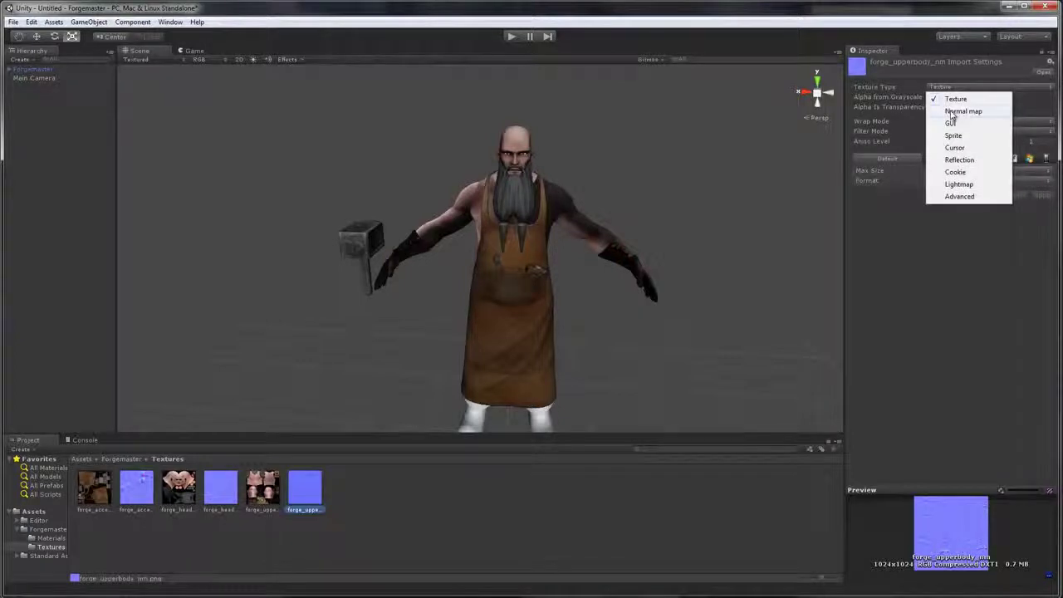
{"action": "left_click", "coordinate": [948, 110]}
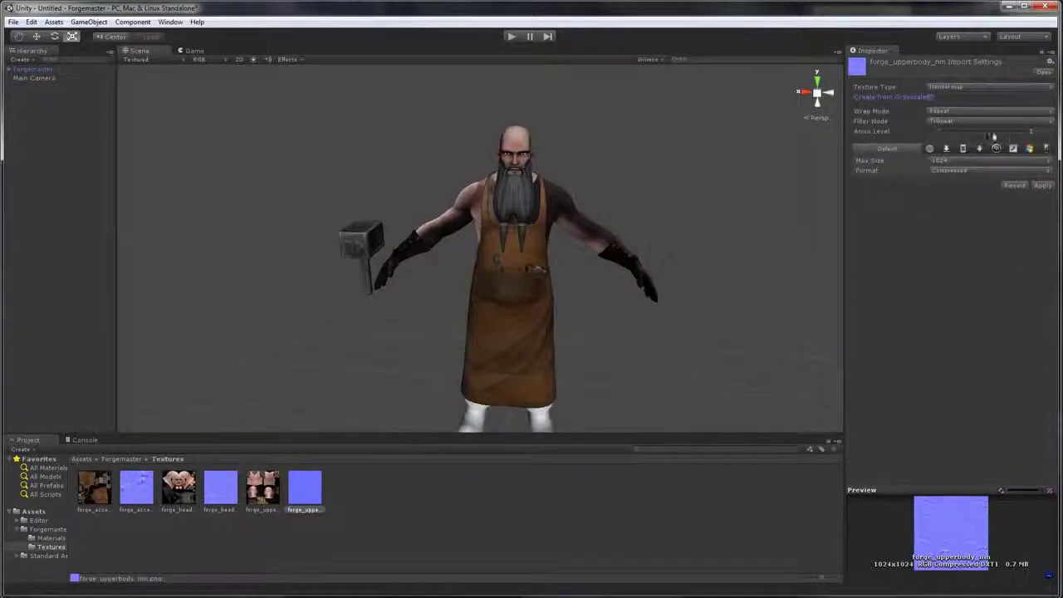
{"action": "left_click", "coordinate": [964, 162]}
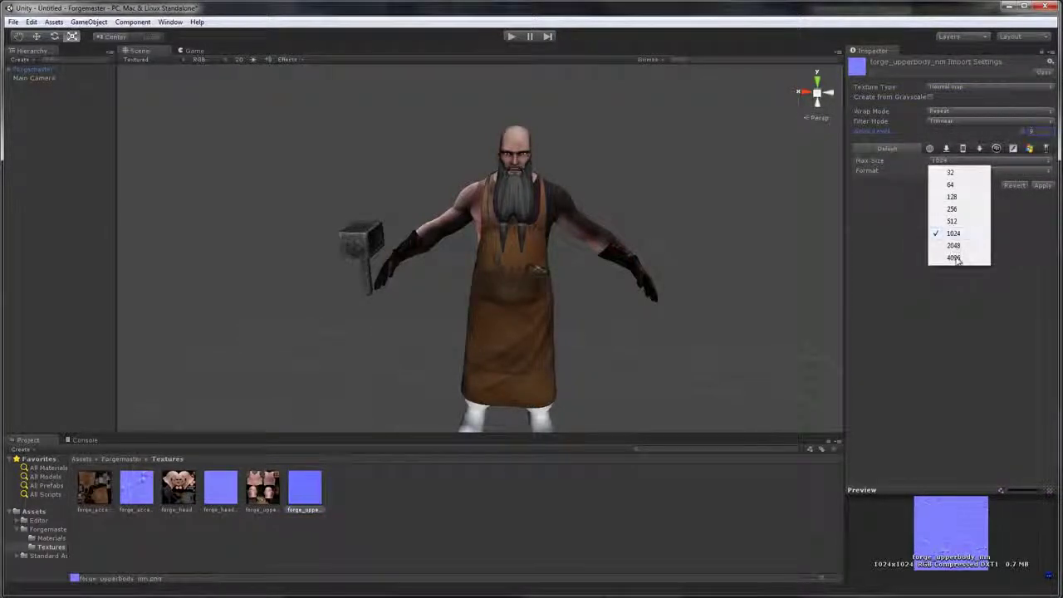
{"action": "left_click", "coordinate": [956, 255]}
{"action": "left_click", "coordinate": [1041, 186]}
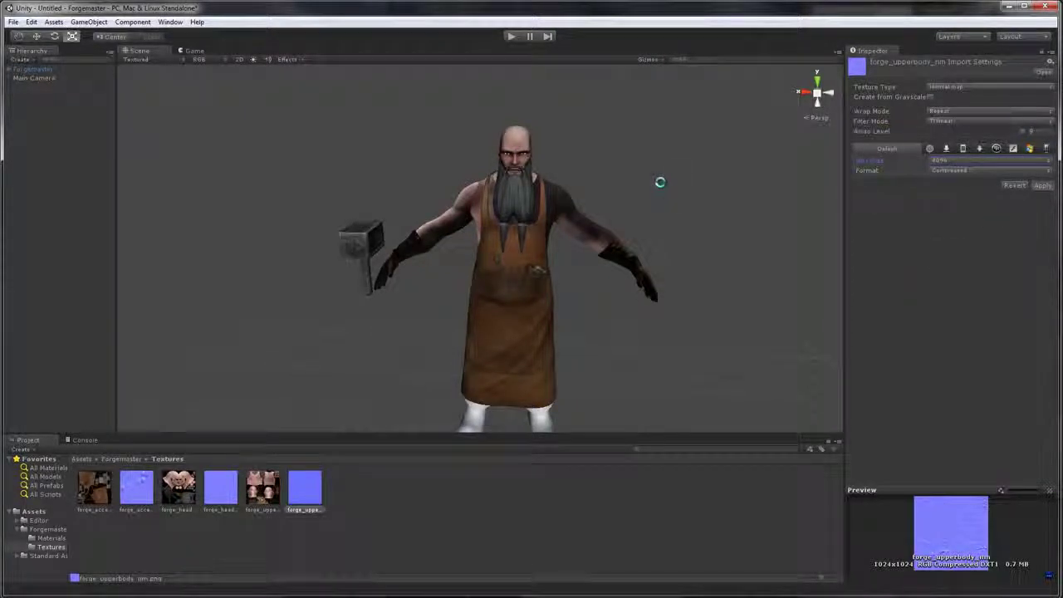
- Import the lower body diffuse map, forge_lowertorso_dm.png, into the Textures folder
{"action": "left_click", "coordinate": [451, 513]}
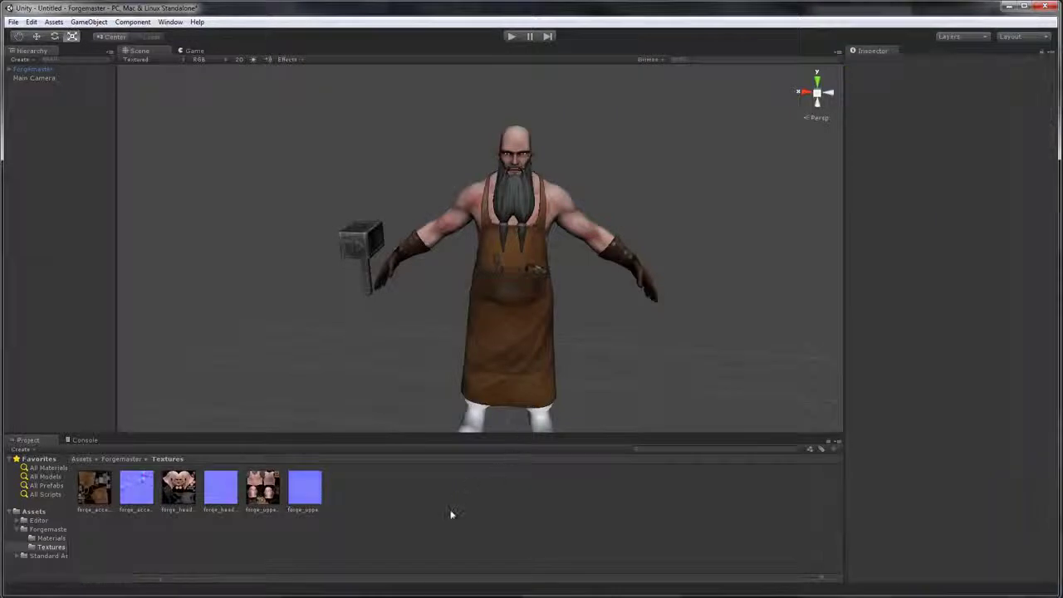
{"action": "right_click", "coordinate": [448, 513]}
{"action": "left_click", "coordinate": [562, 391]}
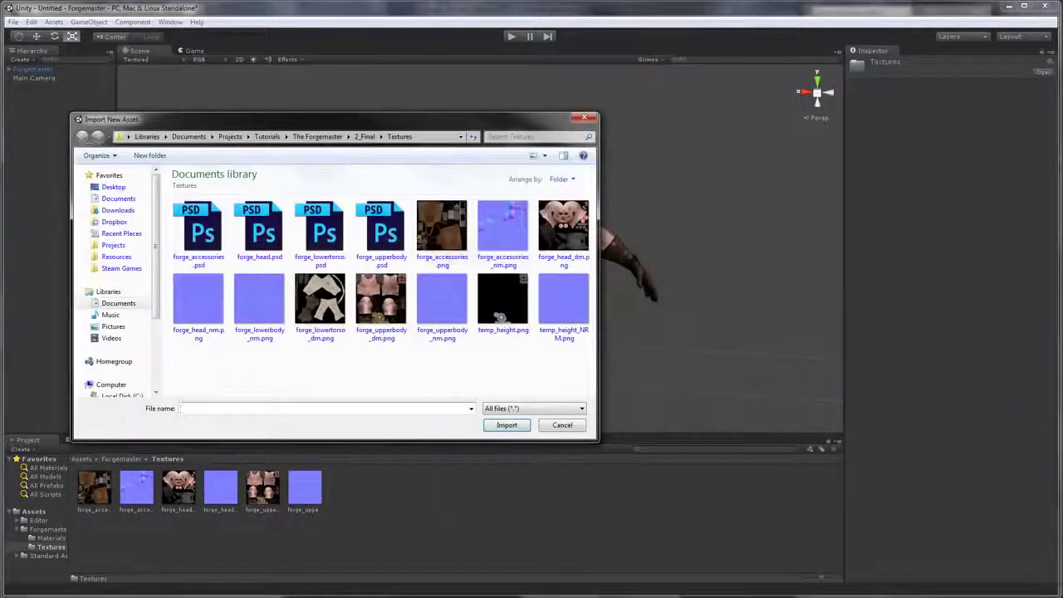
{"action": "left_click", "coordinate": [321, 303]}
{"action": "left_click", "coordinate": [508, 425]}
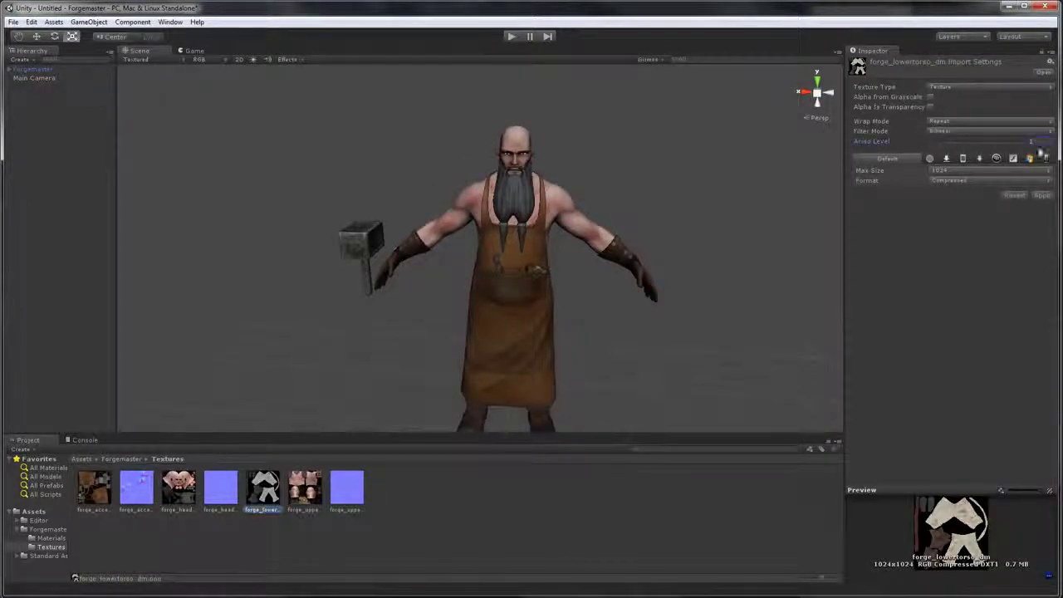
- Set forge_lowertorso_dm to Trilinear filtering, the highest aniso level and max size 4096, and apply the settings
{"action": "left_click", "coordinate": [984, 131]}
{"action": "left_click", "coordinate": [957, 168]}
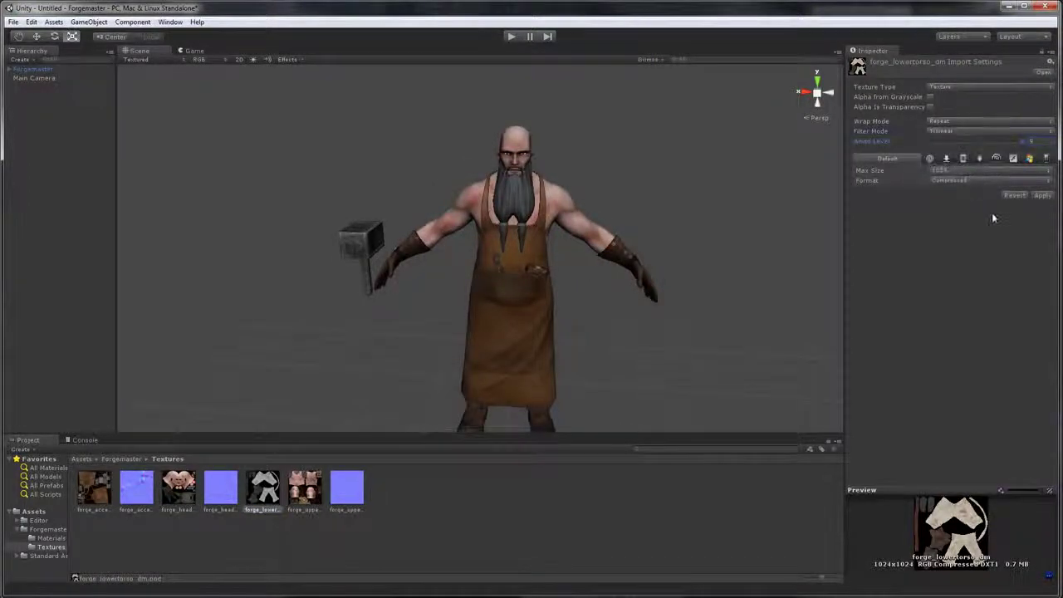
{"action": "left_click", "coordinate": [957, 172]}
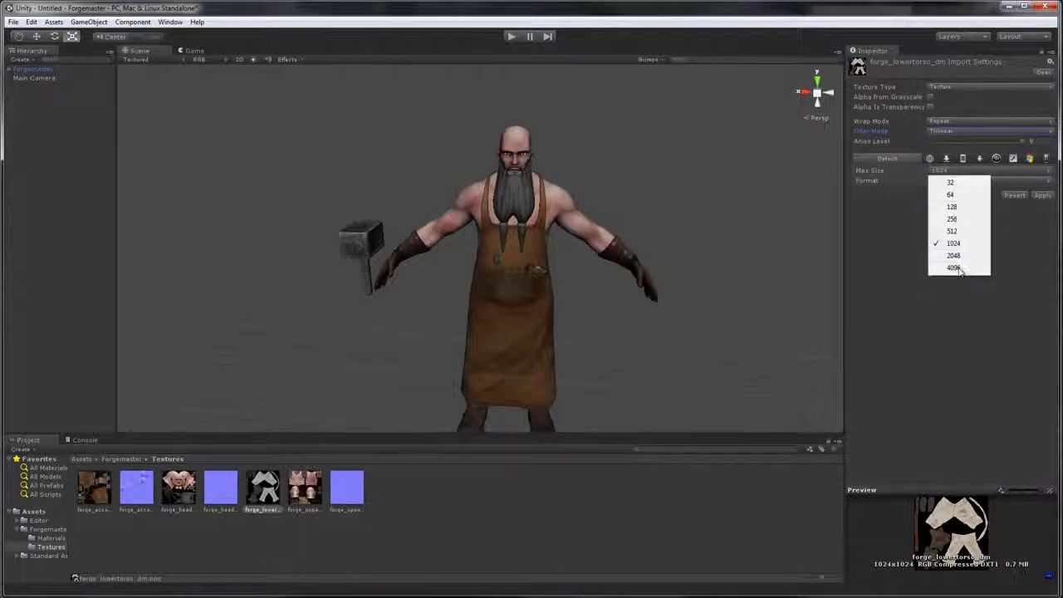
{"action": "left_click", "coordinate": [968, 269]}
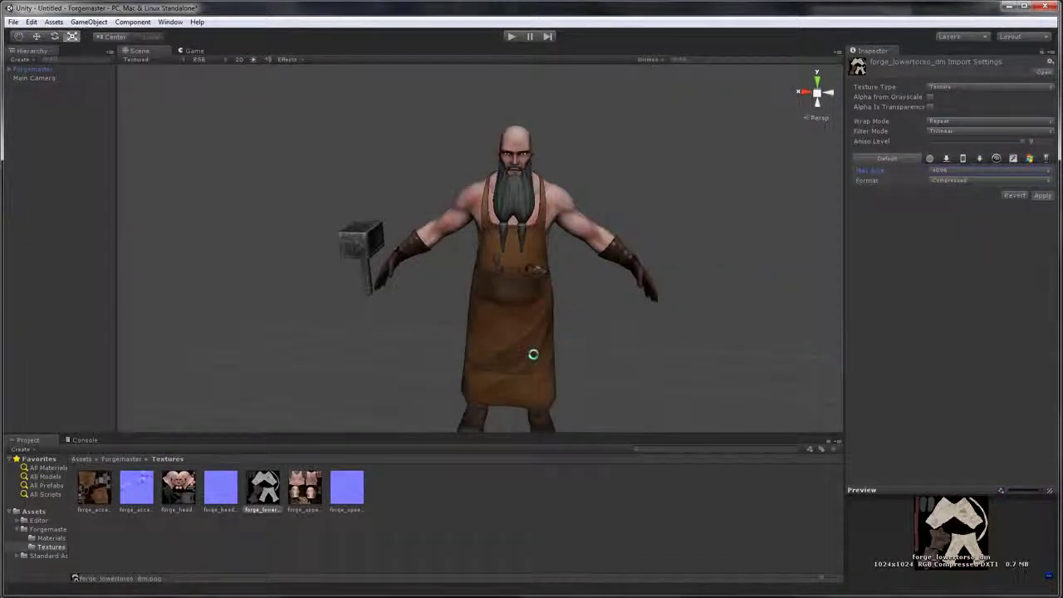
- Import the lower body normal map, forge_lowerbody_nm.png, into the Textures folder
{"action": "right_click", "coordinate": [470, 509]}
{"action": "left_click", "coordinate": [516, 390]}
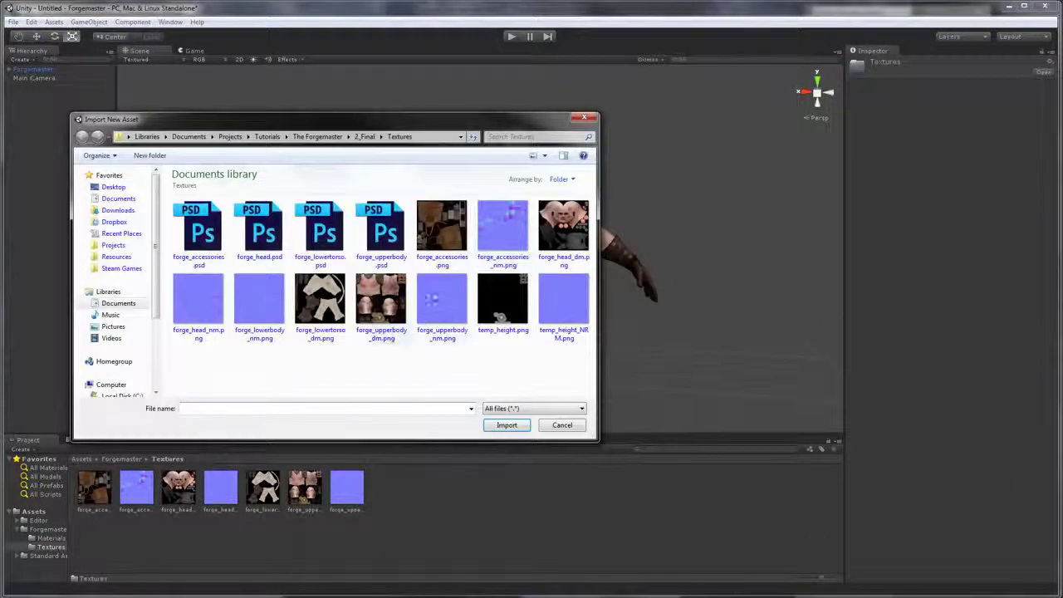
{"action": "left_click", "coordinate": [432, 298]}
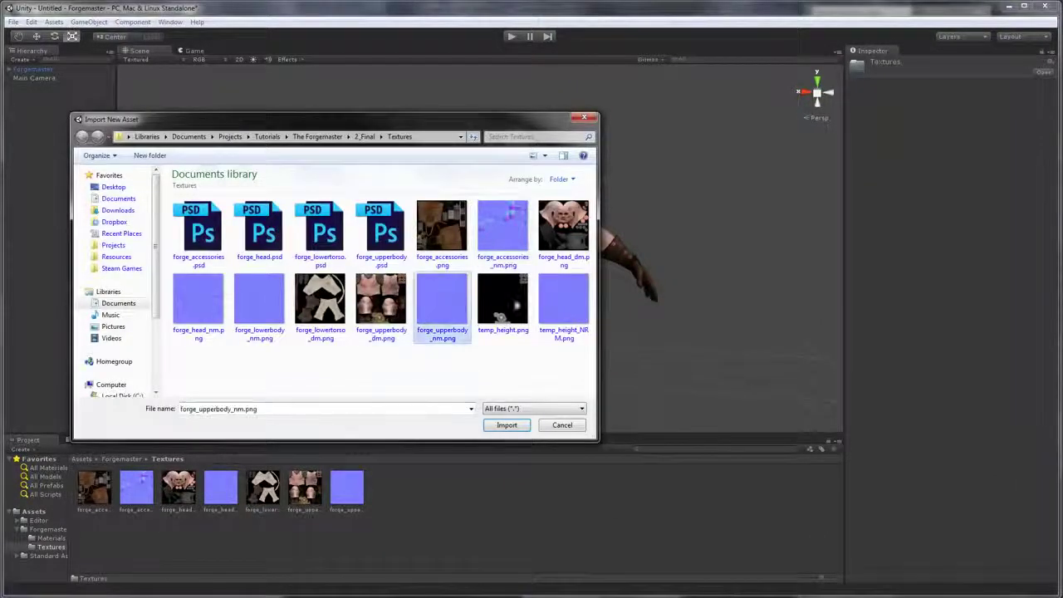
{"action": "left_click", "coordinate": [283, 298]}
{"action": "left_click", "coordinate": [506, 426]}
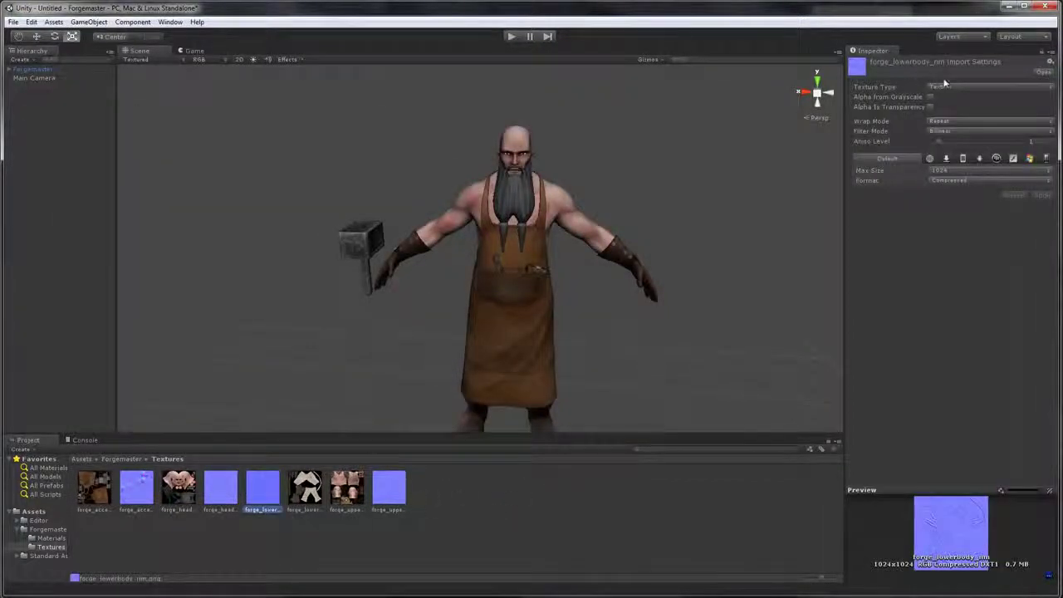
- Set forge_lowerbody_nm to the Normal map type with Trilinear filtering, the highest aniso level and max size 4096, and apply the settings
{"action": "left_click", "coordinate": [944, 85]}
{"action": "left_click", "coordinate": [943, 108]}
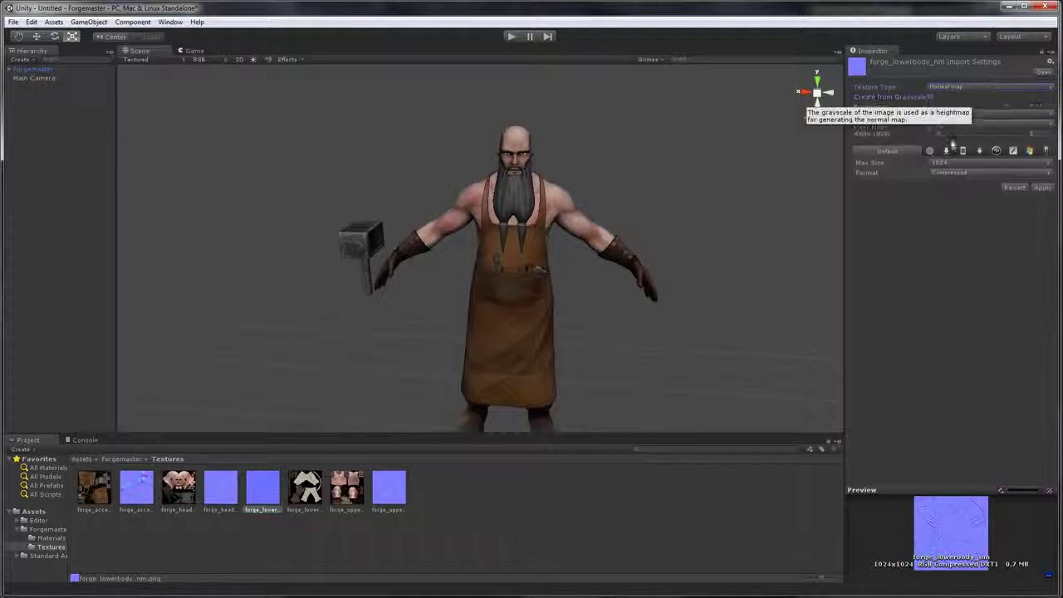
{"action": "left_click", "coordinate": [987, 122]}
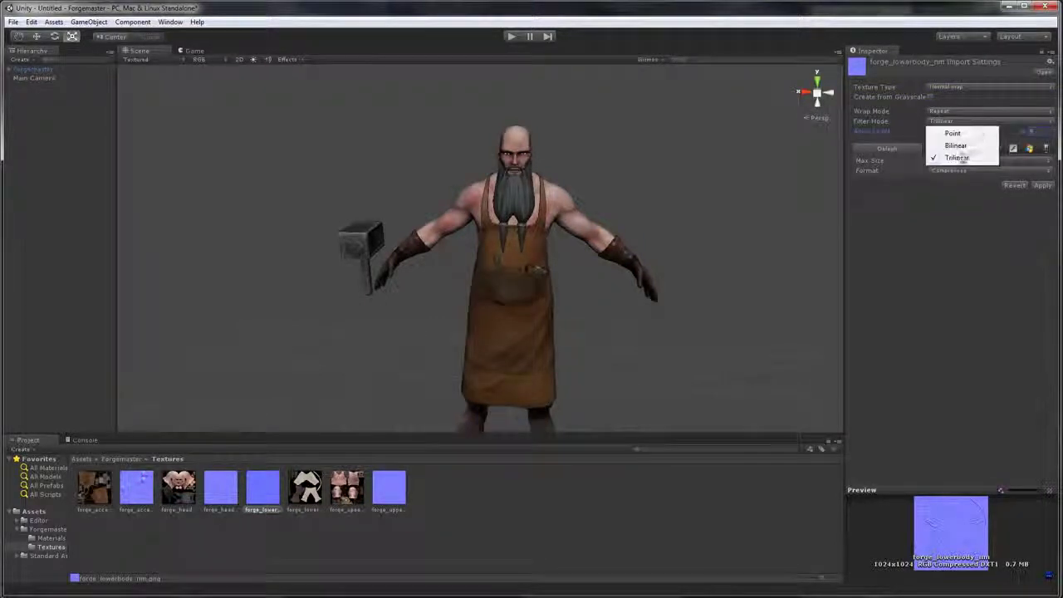
{"action": "left_click", "coordinate": [958, 158]}
{"action": "left_click", "coordinate": [1015, 161]}
{"action": "left_click", "coordinate": [955, 257]}
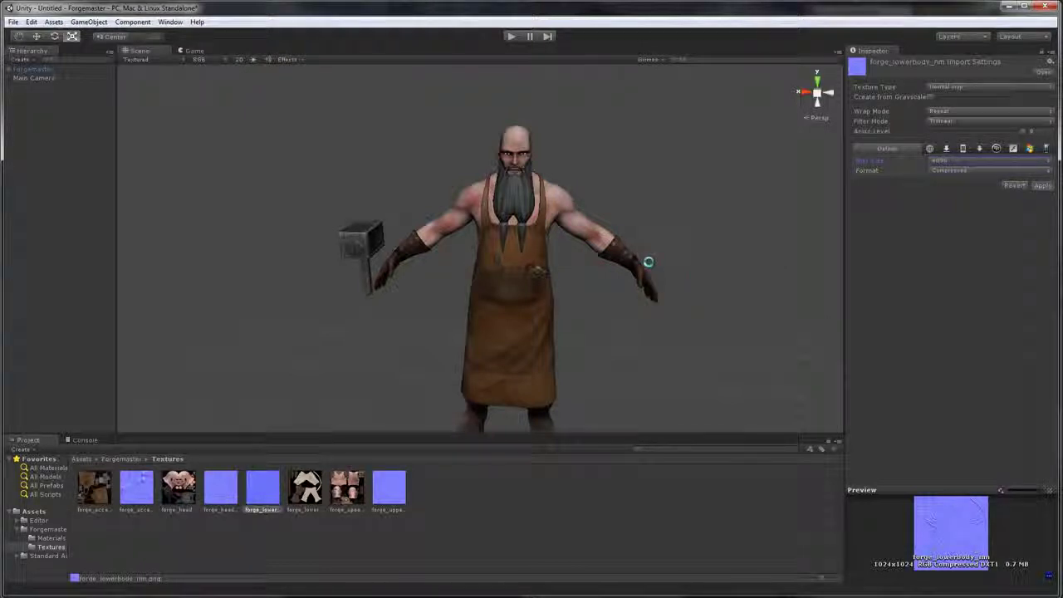
- Inspect the textured character up close around the glove's metal studs
{"action": "left_click_drag", "start_coordinate": [626, 241], "coordinate": [630, 270]}
{"action": "key", "text": "w"}
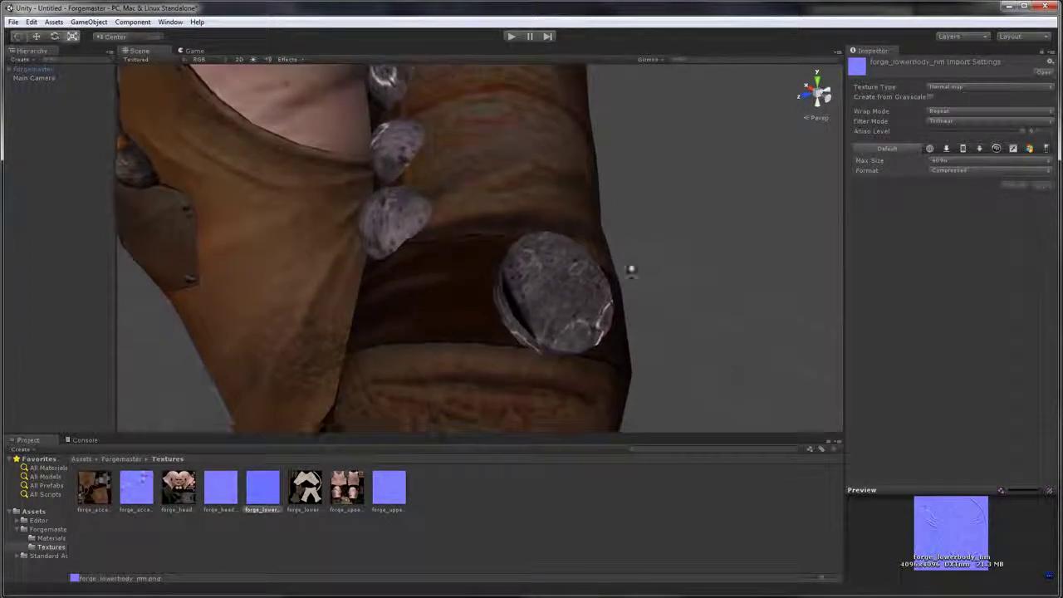
{"action": "left_click", "coordinate": [577, 306]}
{"action": "left_click_drag", "start_coordinate": [577, 306], "coordinate": [628, 235]}
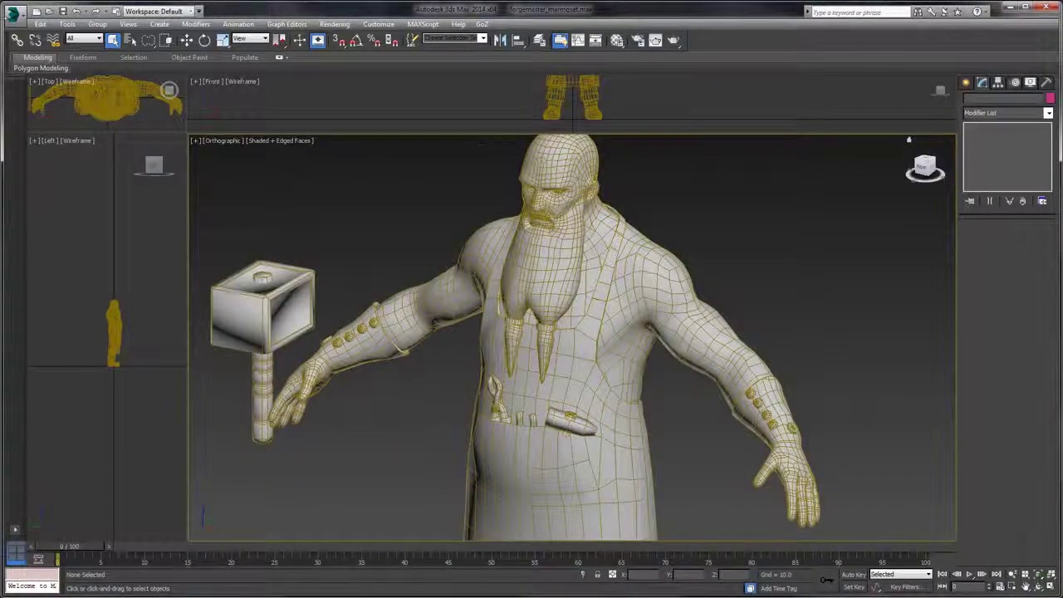
- Switch to 3ds Max, open forgemaster_final.max and collapse the apron's Unwrap UVW modifier into its Editable Poly
{"action": "left_click", "coordinate": [13, 12]}
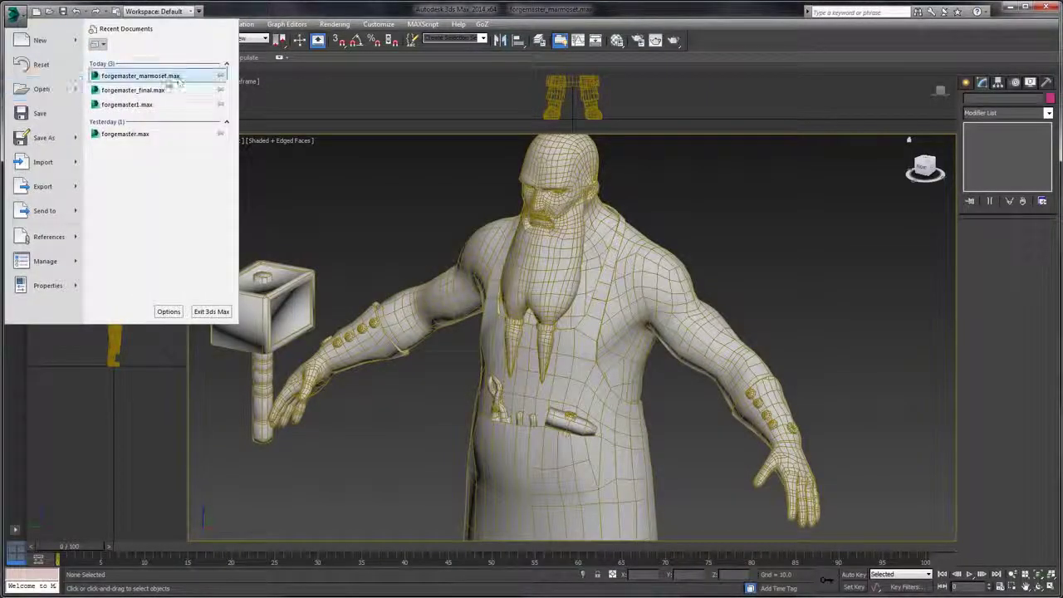
{"action": "left_click", "coordinate": [168, 90]}
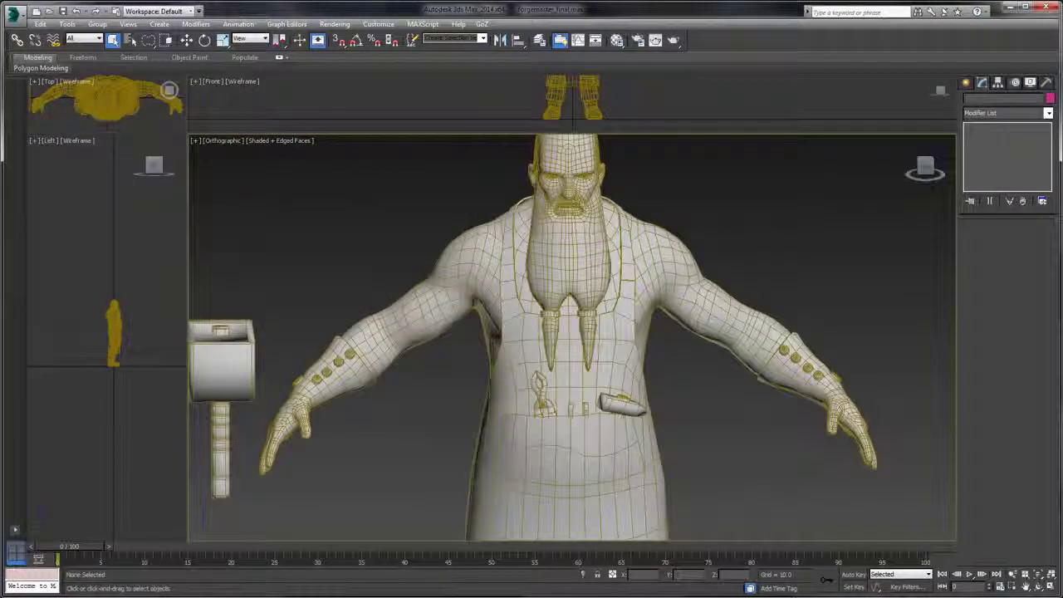
{"action": "left_click", "coordinate": [516, 259]}
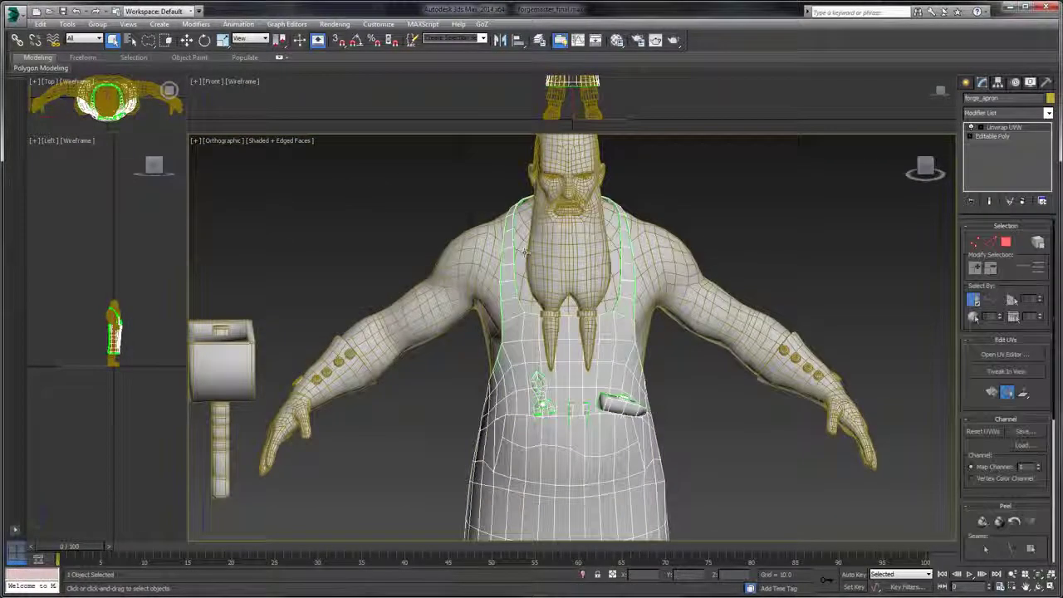
{"action": "right_click", "coordinate": [989, 127]}
{"action": "left_click", "coordinate": [947, 227]}
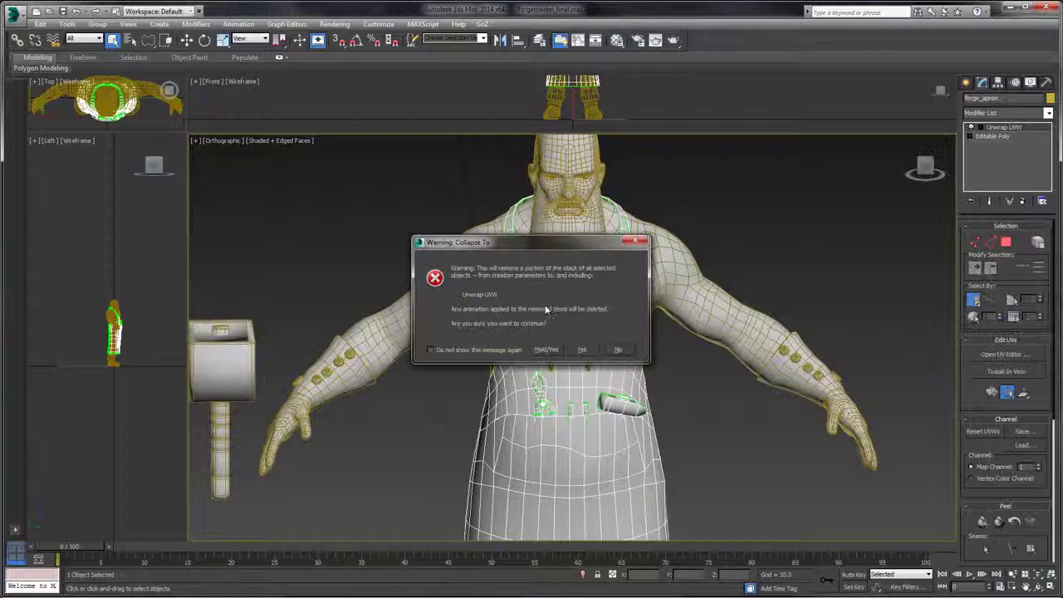
{"action": "left_click", "coordinate": [583, 349]}
- Select the body mesh's upper torso and arm polygons by material ID 2
{"action": "scroll", "coordinate": [738, 260], "scroll_direction": "up", "scroll_amount": 2}
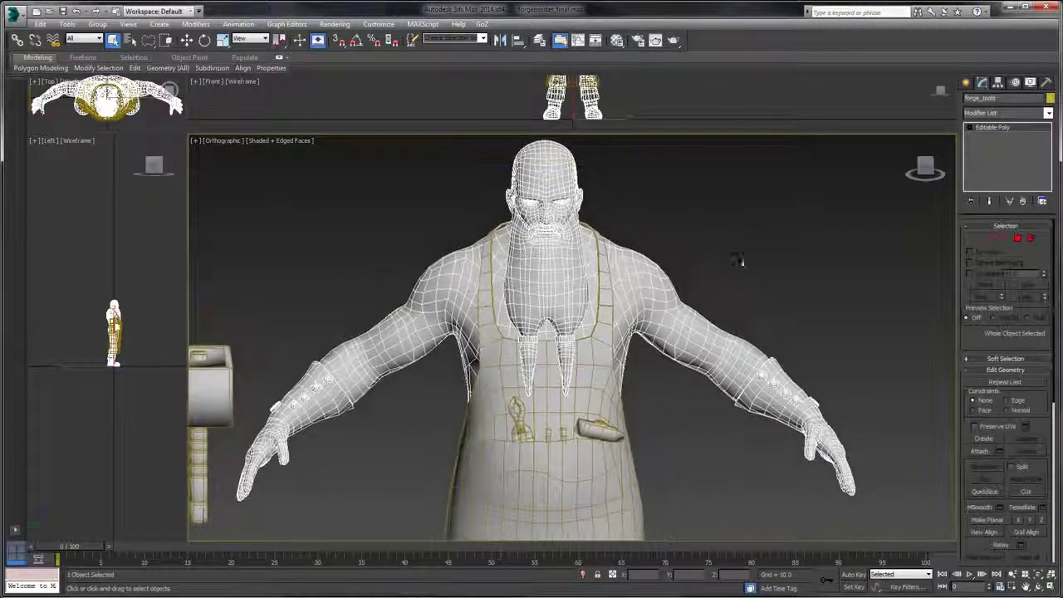
{"action": "key", "text": "4"}
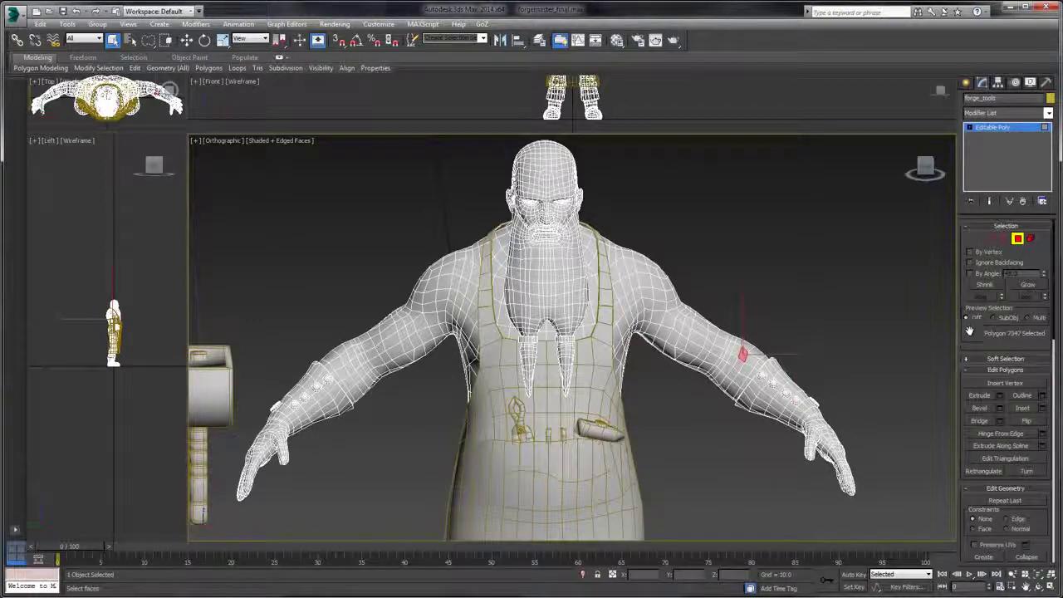
{"action": "left_click_drag", "start_coordinate": [970, 331], "coordinate": [983, 93]}
{"action": "left_click", "coordinate": [992, 480]}
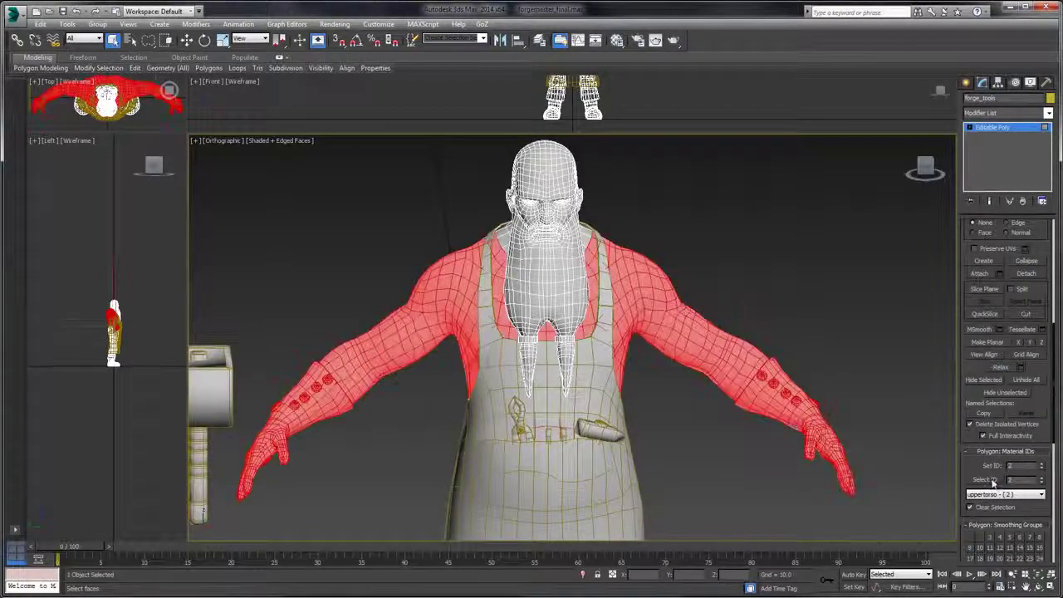
- Add an Unwrap UVW modifier to the selected upper torso polygons
{"action": "left_click", "coordinate": [1009, 113]}
{"action": "scroll", "coordinate": [1009, 416], "scroll_direction": "down", "scroll_amount": 10}
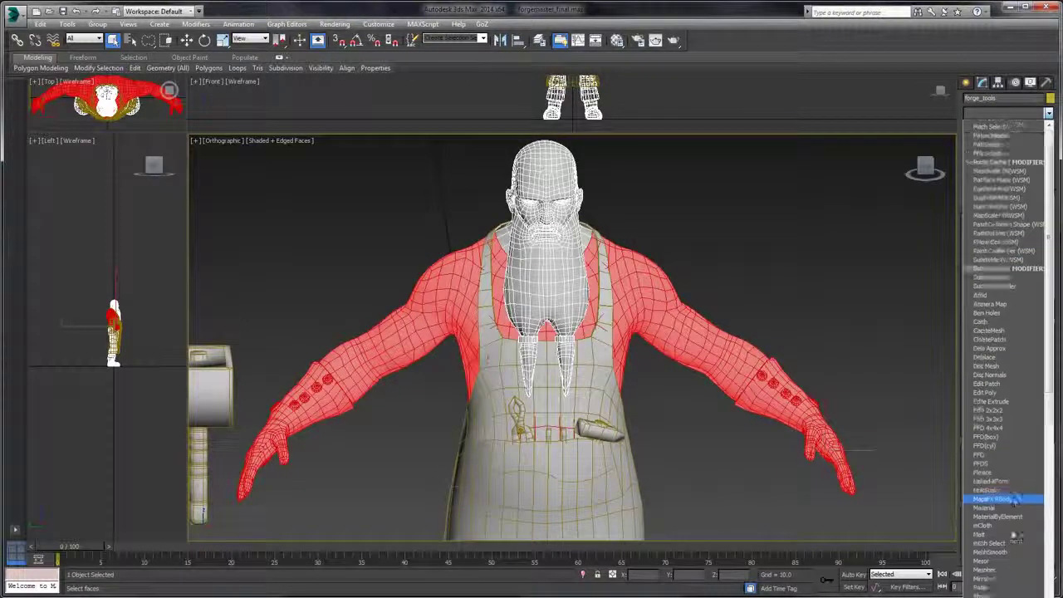
{"action": "scroll", "coordinate": [1012, 556], "scroll_direction": "down", "scroll_amount": 4}
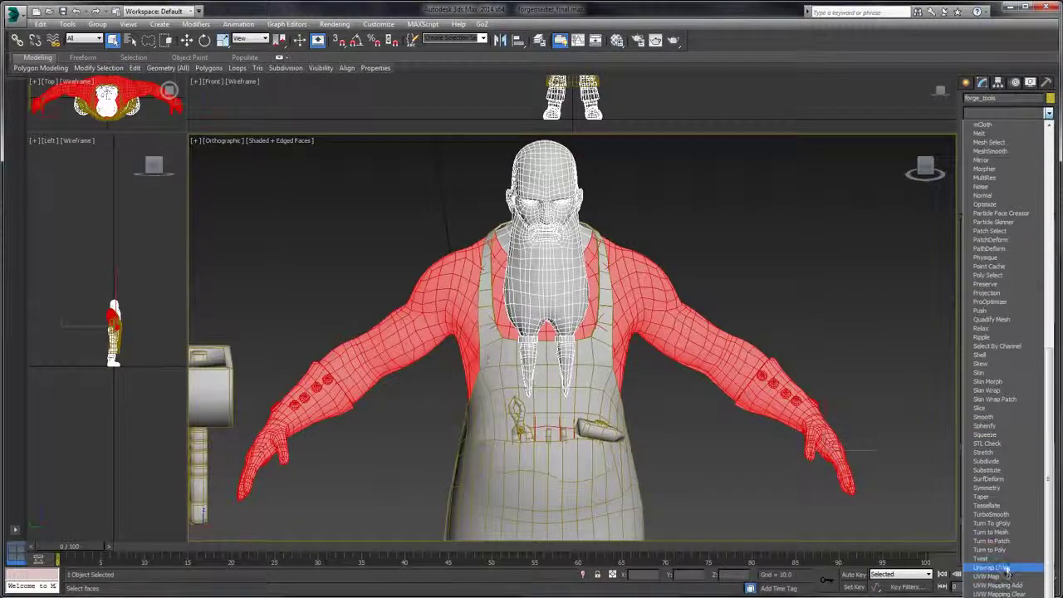
{"action": "left_click", "coordinate": [1005, 568]}
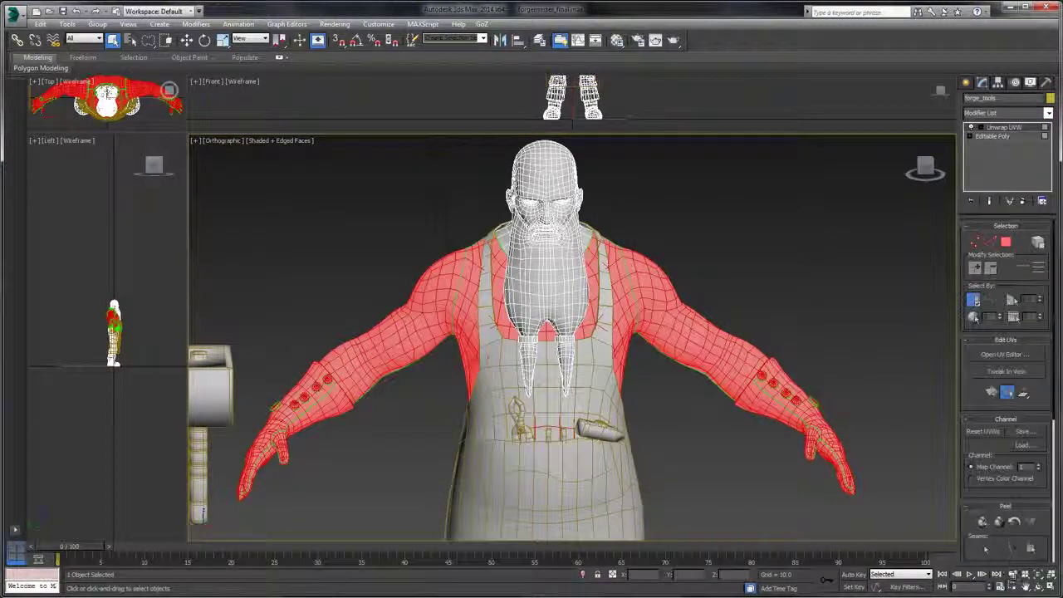
{"action": "left_click", "coordinate": [1010, 356]}
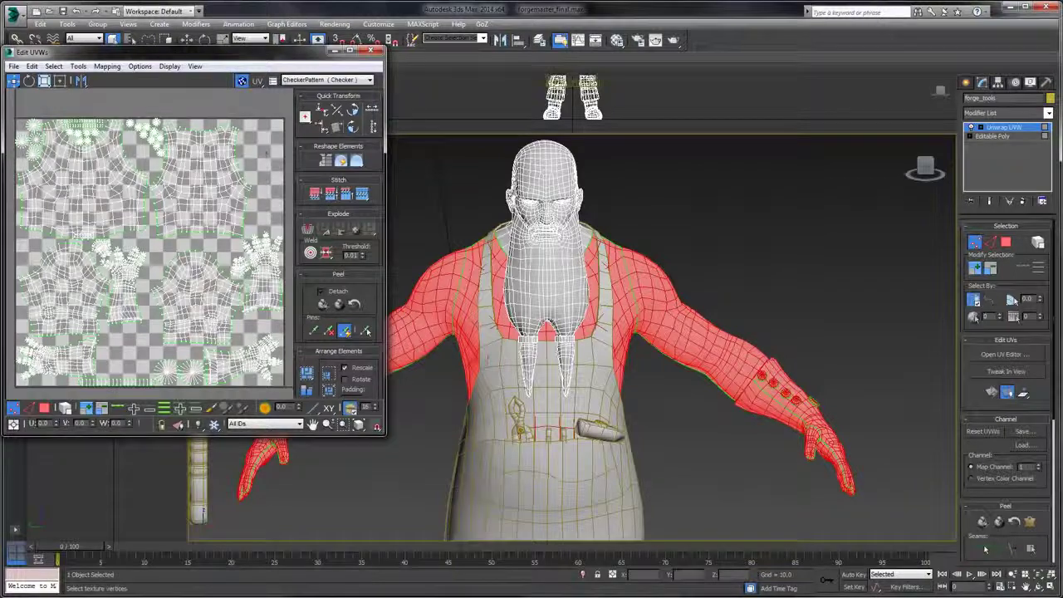
{"action": "left_click_drag", "start_coordinate": [232, 53], "coordinate": [430, 114]}
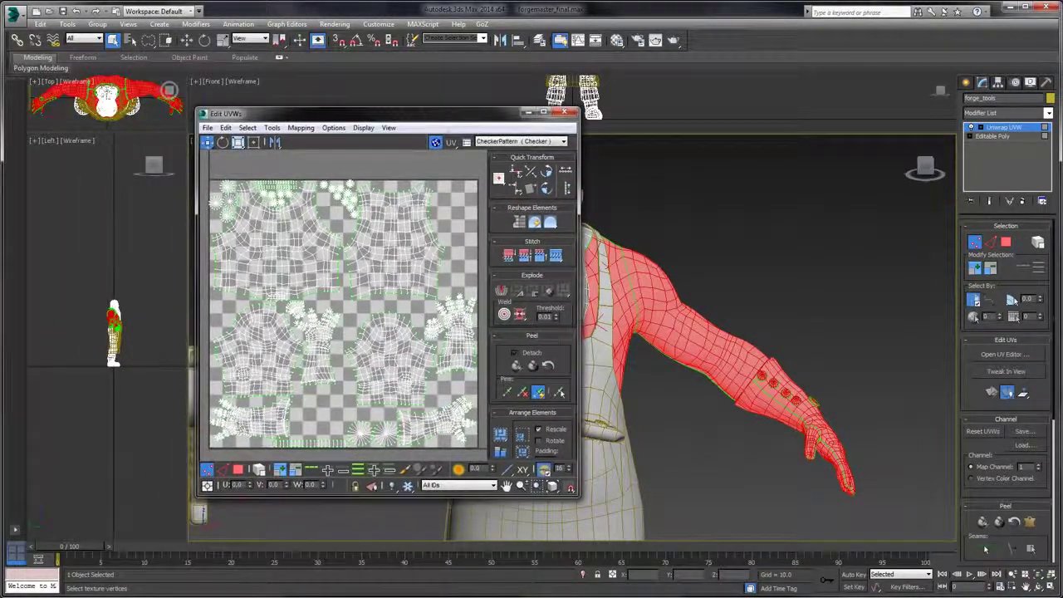
{"action": "left_click", "coordinate": [567, 114]}
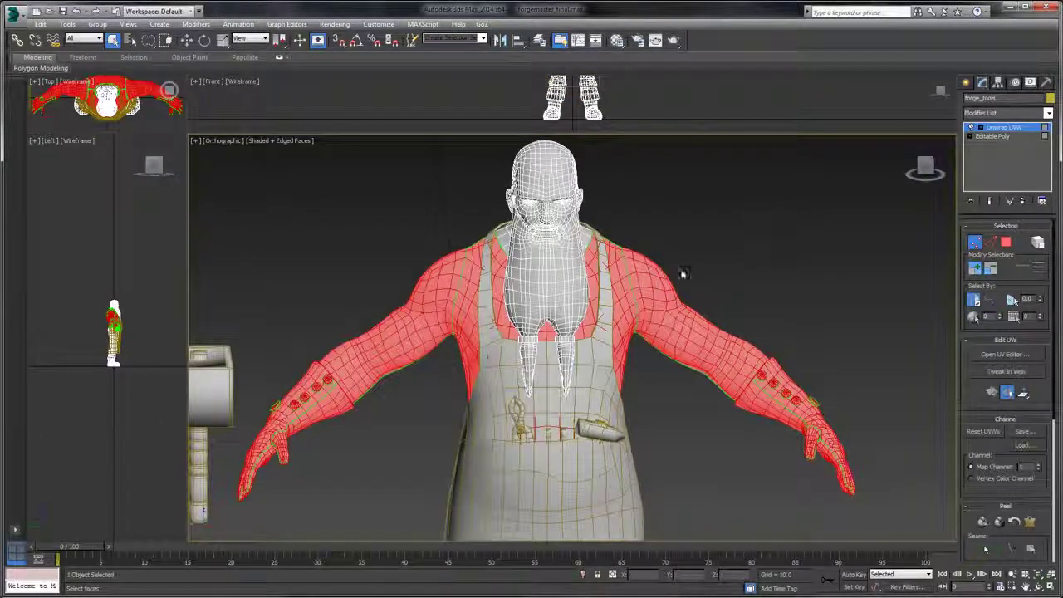
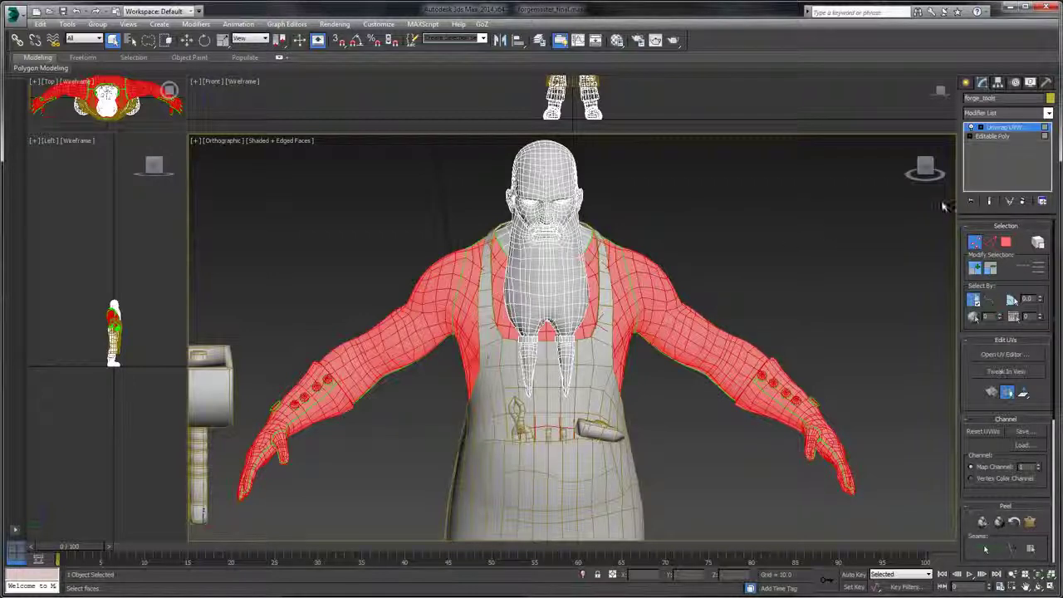
{"action": "left_click", "coordinate": [1016, 113]}
{"action": "left_click", "coordinate": [788, 33]}
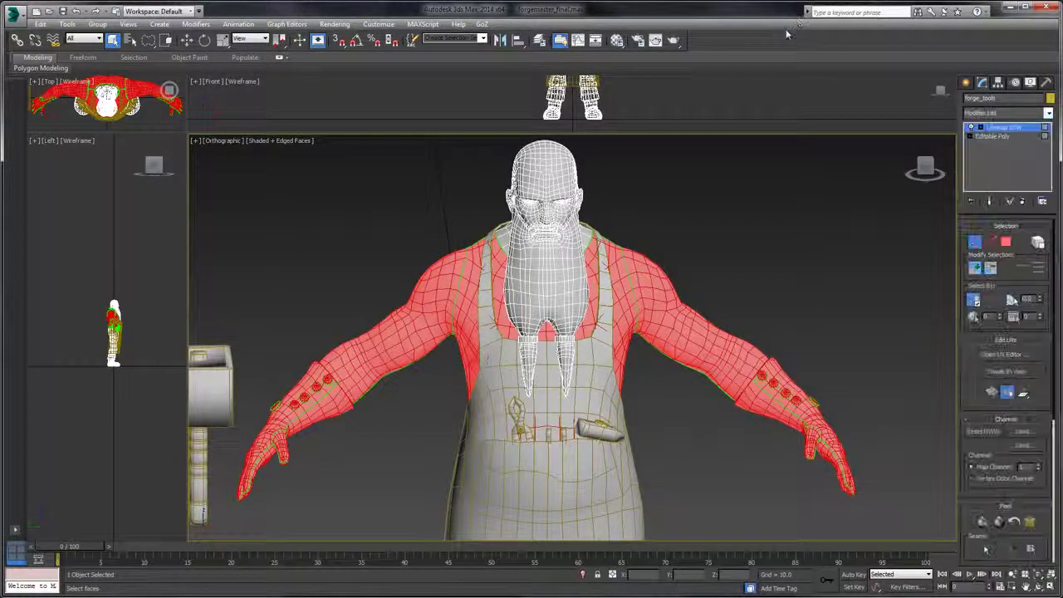
- Open the UV editor for the upper torso unwrap and enlarge its window
{"action": "left_click", "coordinate": [1005, 354]}
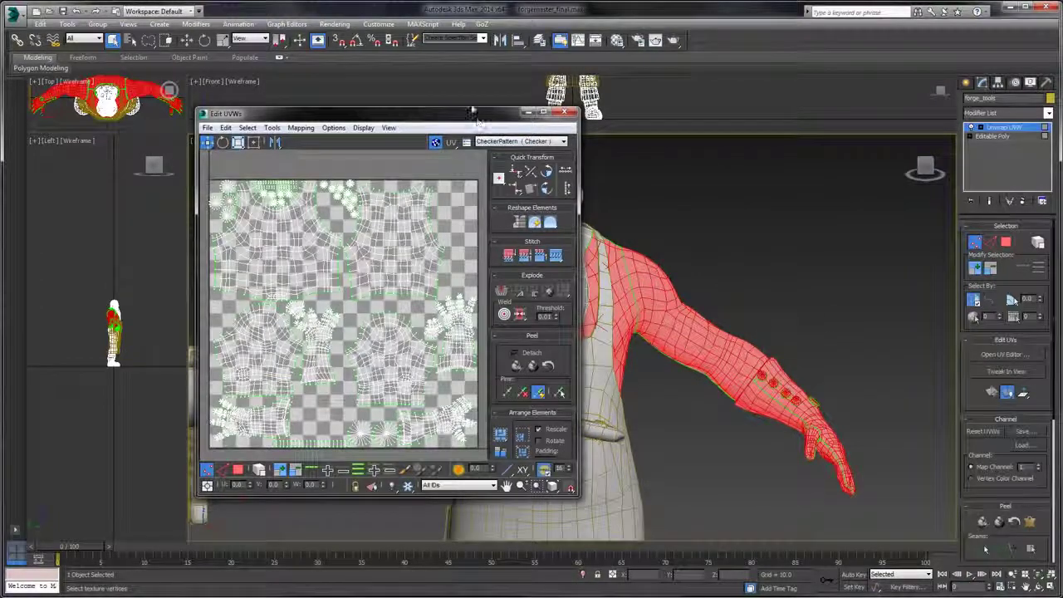
{"action": "left_click_drag", "start_coordinate": [477, 117], "coordinate": [464, 45]}
{"action": "left_click_drag", "start_coordinate": [560, 420], "coordinate": [757, 551]}
- Load forge_upperbody_dm.png from the Projects' 2_Final Textures folder as the bitmap background of the UV editor
{"action": "left_click", "coordinate": [703, 69]}
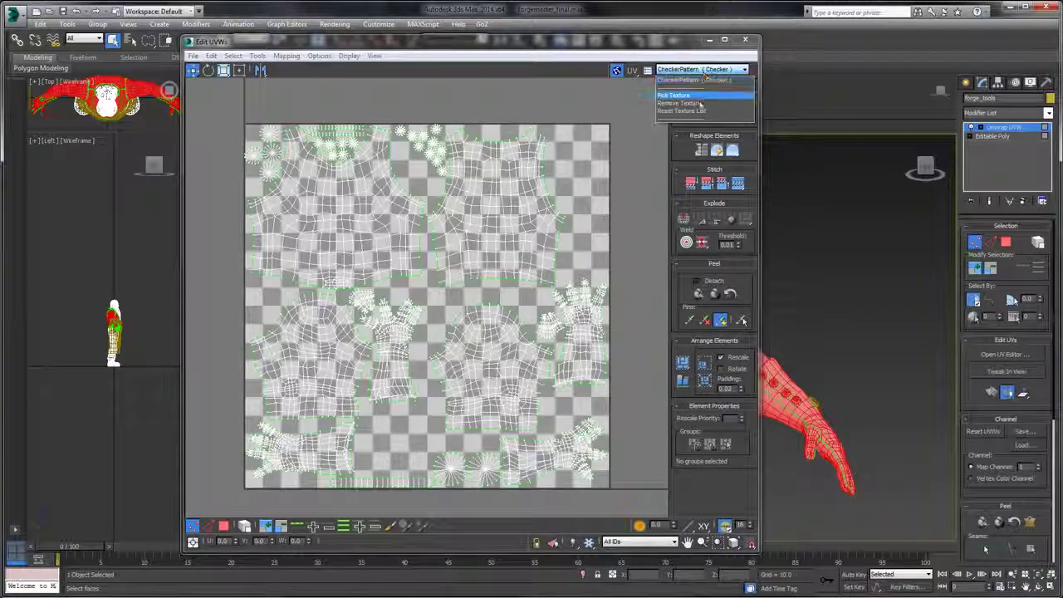
{"action": "left_click", "coordinate": [684, 98]}
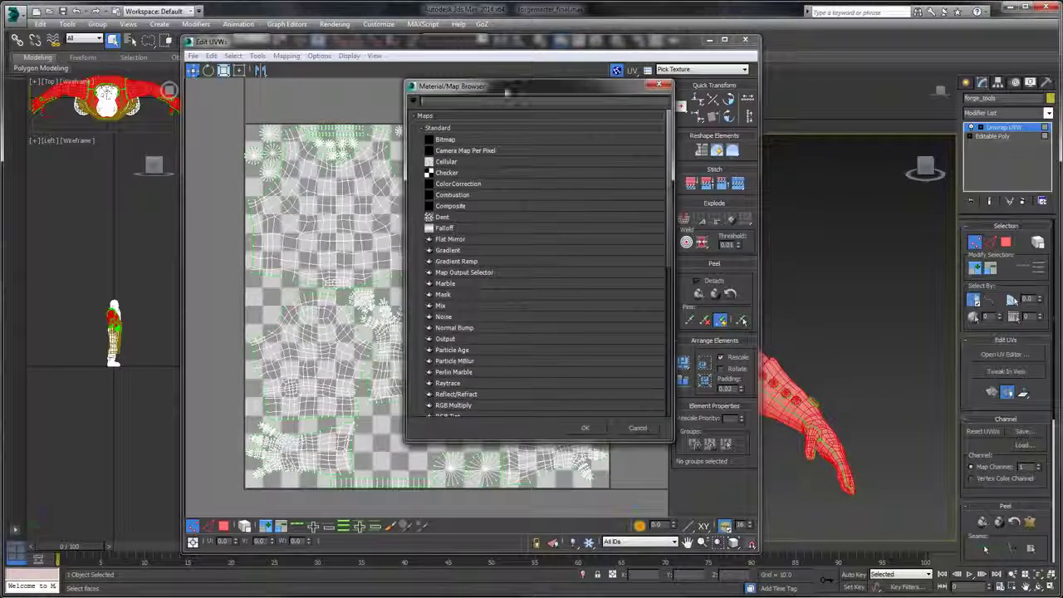
{"action": "double_click", "coordinate": [454, 137]}
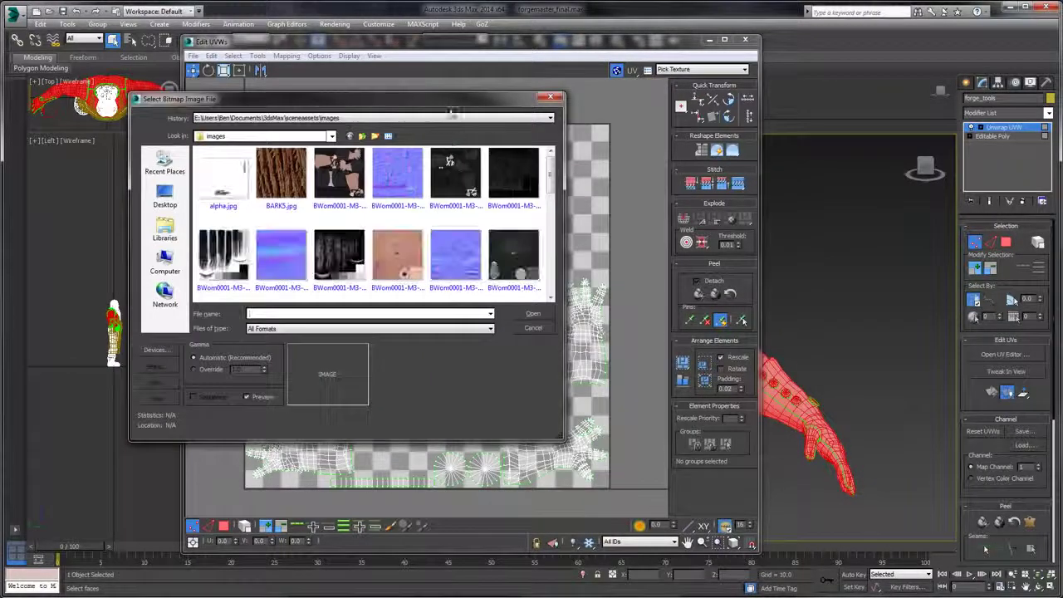
{"action": "left_click", "coordinate": [255, 264]}
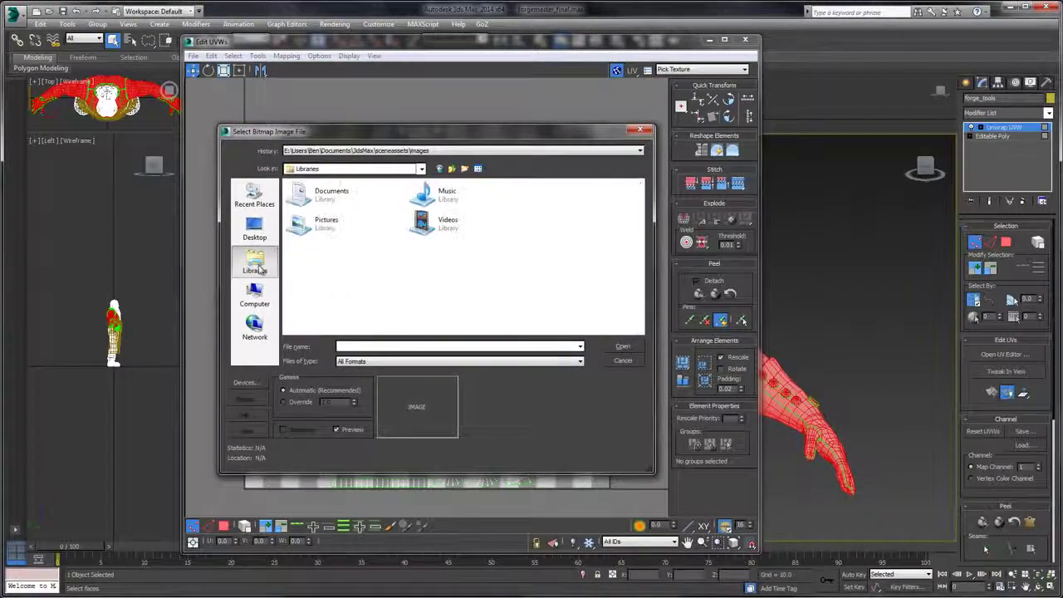
{"action": "double_click", "coordinate": [340, 200]}
{"action": "scroll", "coordinate": [486, 287], "scroll_direction": "down", "scroll_amount": 10}
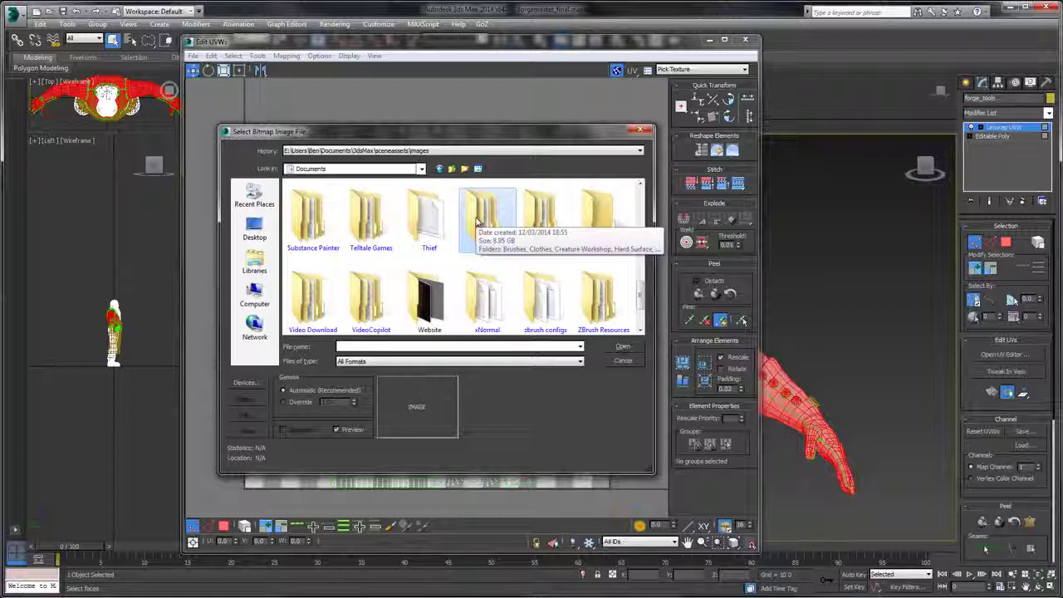
{"action": "scroll", "coordinate": [498, 212], "scroll_direction": "up", "scroll_amount": 2}
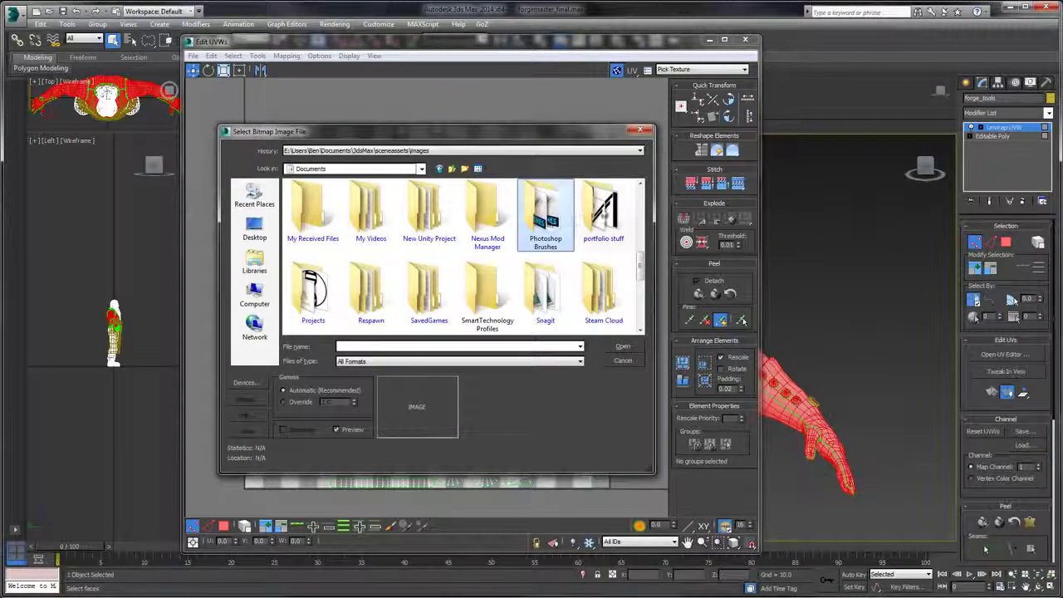
{"action": "double_click", "coordinate": [313, 291]}
{"action": "scroll", "coordinate": [370, 286], "scroll_direction": "down", "scroll_amount": 5}
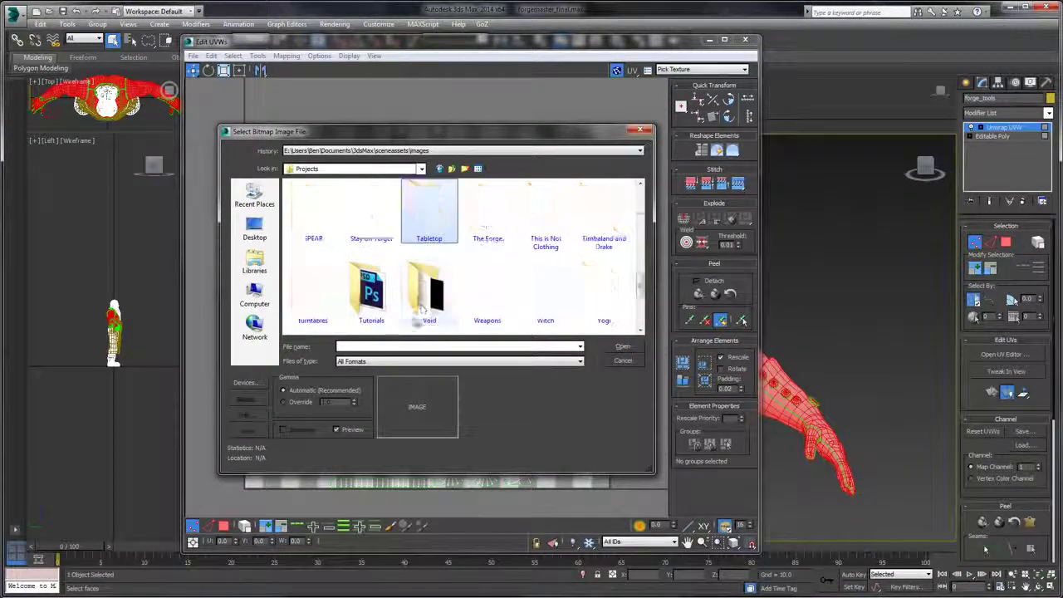
{"action": "double_click", "coordinate": [374, 294]}
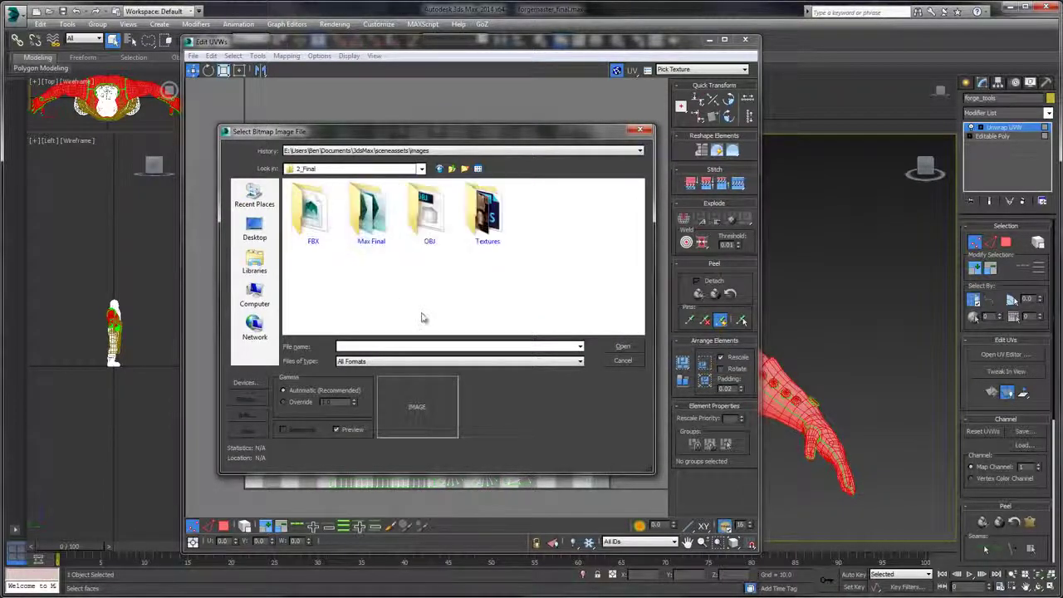
{"action": "double_click", "coordinate": [487, 212]}
{"action": "left_click", "coordinate": [548, 295]}
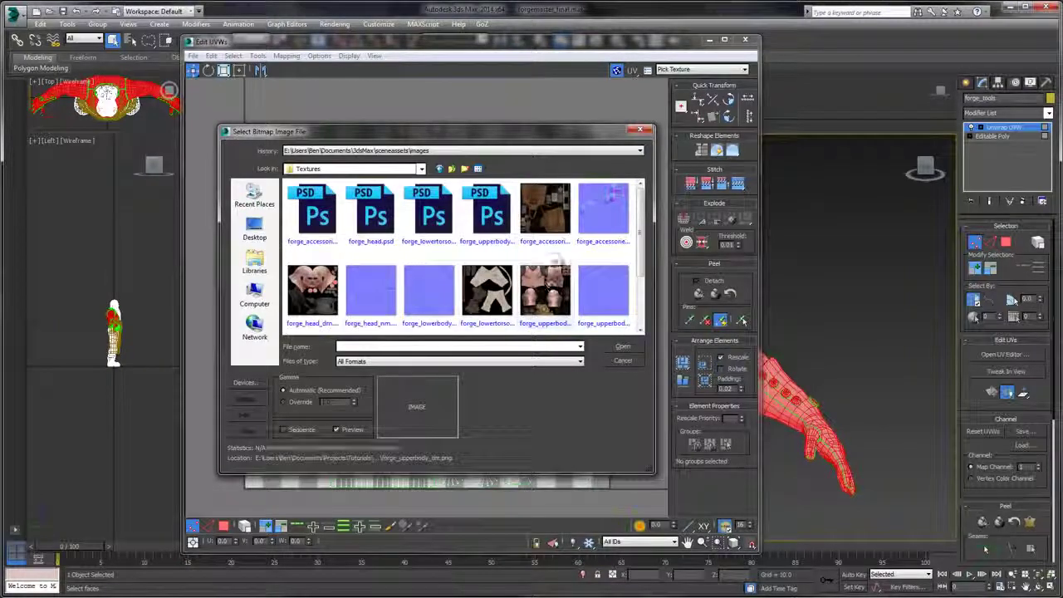
{"action": "left_click", "coordinate": [623, 346]}
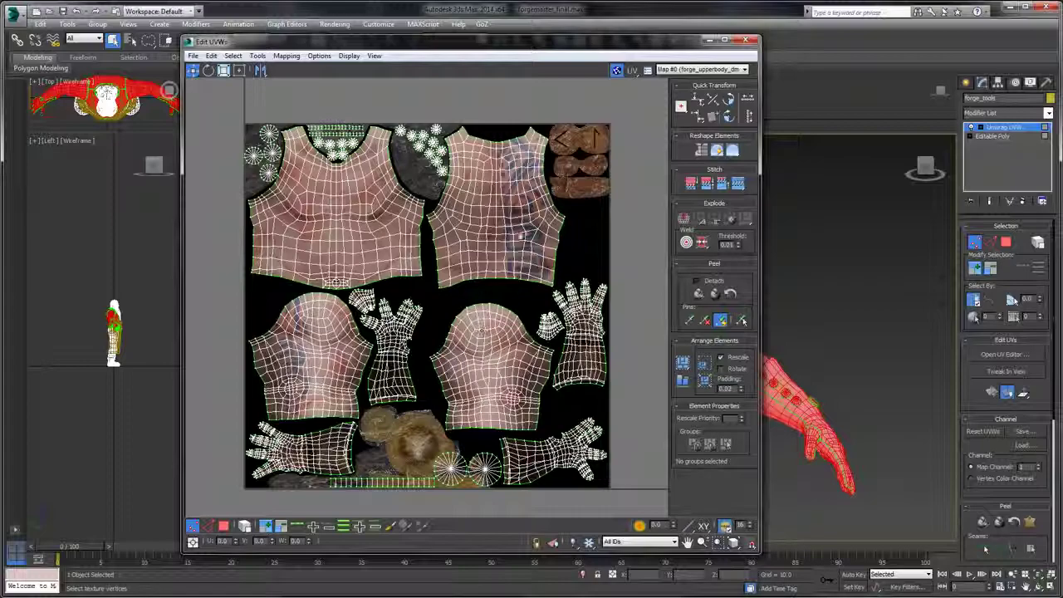
- Examine how the upper body UV shells line up with the texture, down to the two circular buckle shells
{"action": "scroll", "coordinate": [482, 330], "scroll_direction": "up", "scroll_amount": 8}
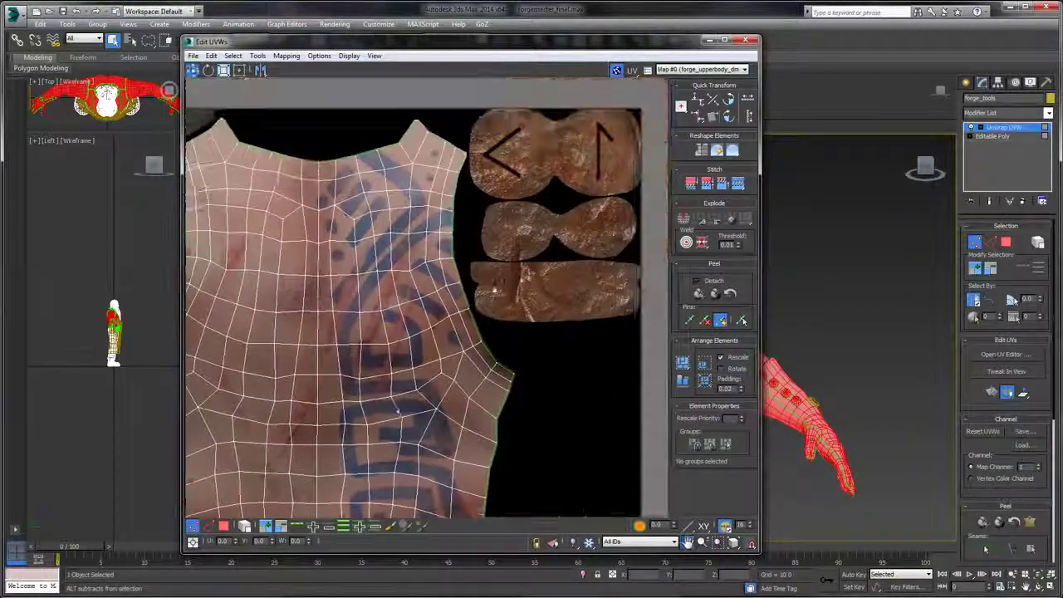
{"action": "scroll", "coordinate": [494, 289], "scroll_direction": "down", "scroll_amount": 5}
{"action": "scroll", "coordinate": [480, 308], "scroll_direction": "up", "scroll_amount": 6}
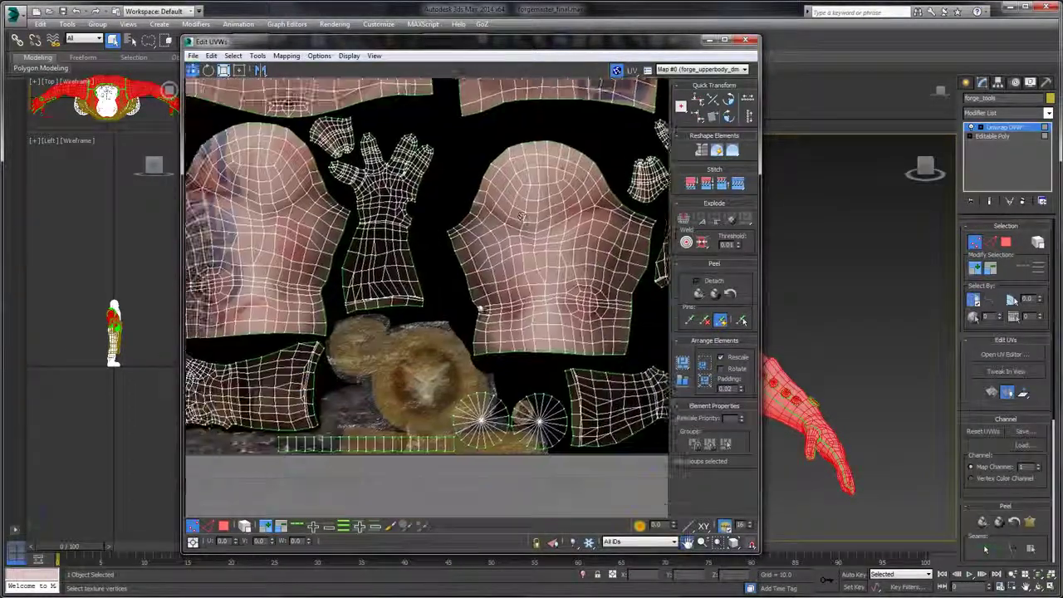
{"action": "scroll", "coordinate": [480, 308], "scroll_direction": "up", "scroll_amount": 5}
{"action": "scroll", "coordinate": [494, 302], "scroll_direction": "down", "scroll_amount": 6}
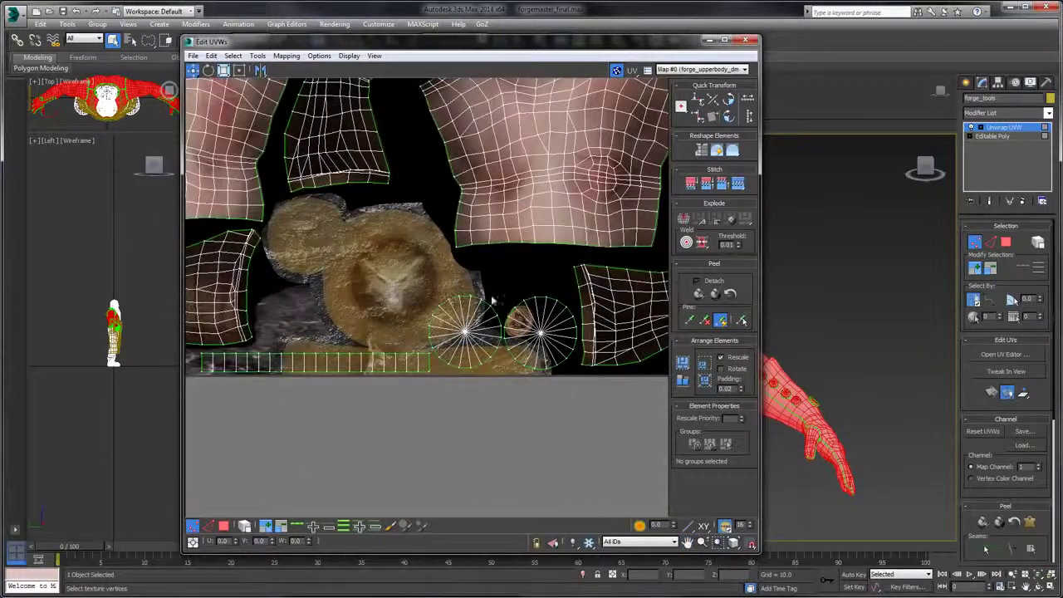
{"action": "scroll", "coordinate": [493, 300], "scroll_direction": "up", "scroll_amount": 4}
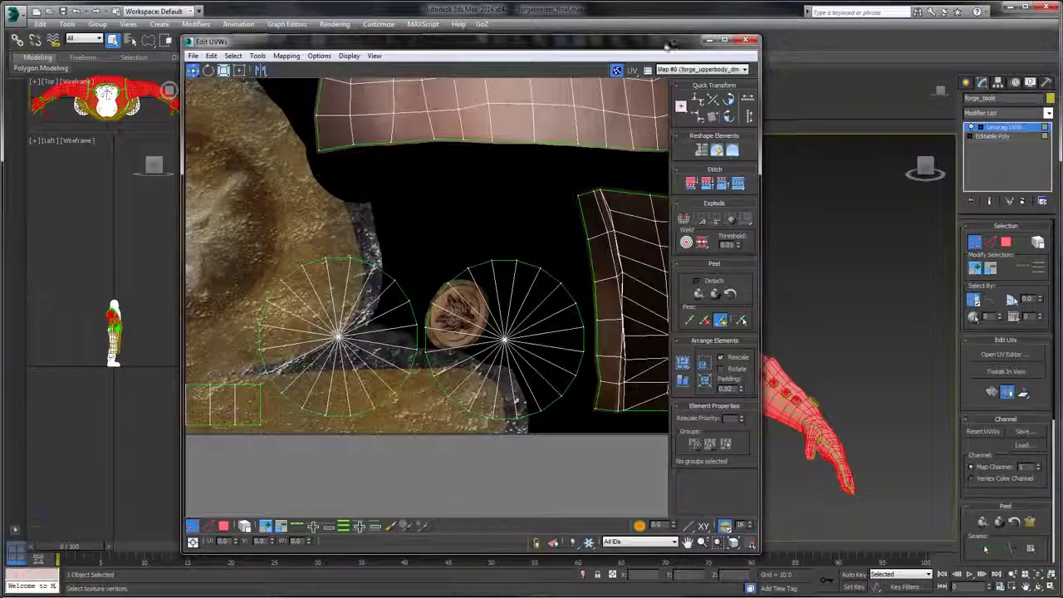
- Move the UV editor aside, hide all unselected objects and frame the body's round belt buckle in the viewport
{"action": "left_click_drag", "start_coordinate": [671, 45], "coordinate": [561, 40]}
{"action": "left_click_drag", "start_coordinate": [698, 349], "coordinate": [864, 250]}
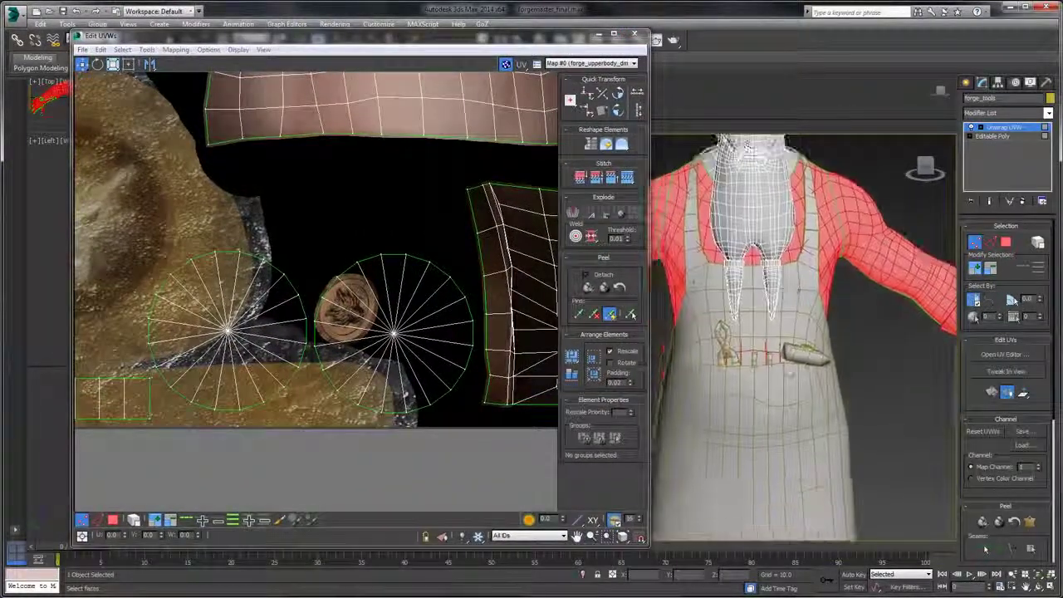
{"action": "scroll", "coordinate": [791, 372], "scroll_direction": "up", "scroll_amount": 5}
{"action": "scroll", "coordinate": [781, 320], "scroll_direction": "down", "scroll_amount": 5}
{"action": "left_click_drag", "start_coordinate": [791, 258], "coordinate": [825, 314]}
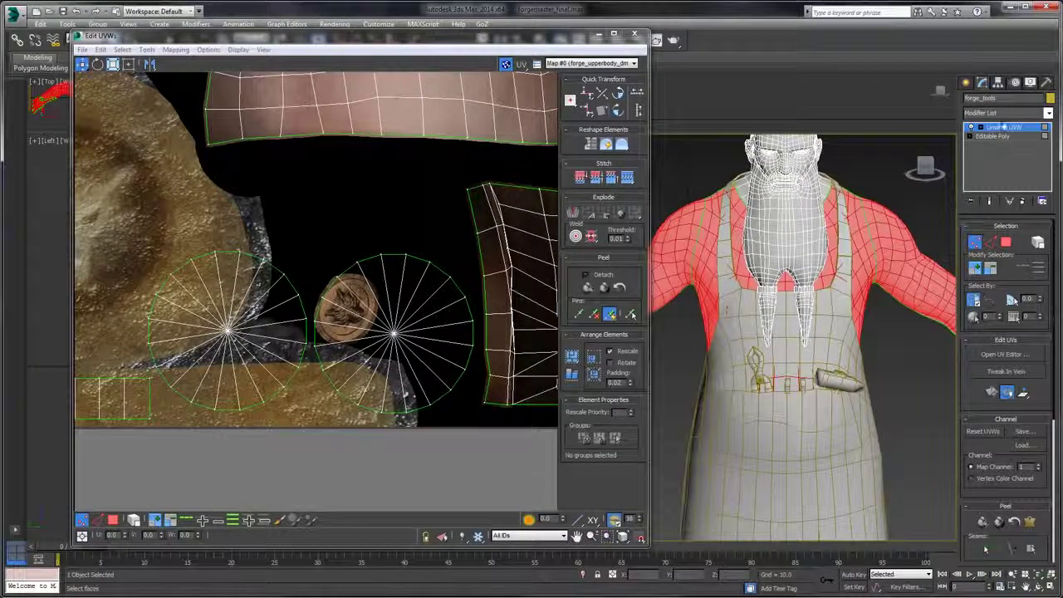
{"action": "right_click", "coordinate": [877, 172]}
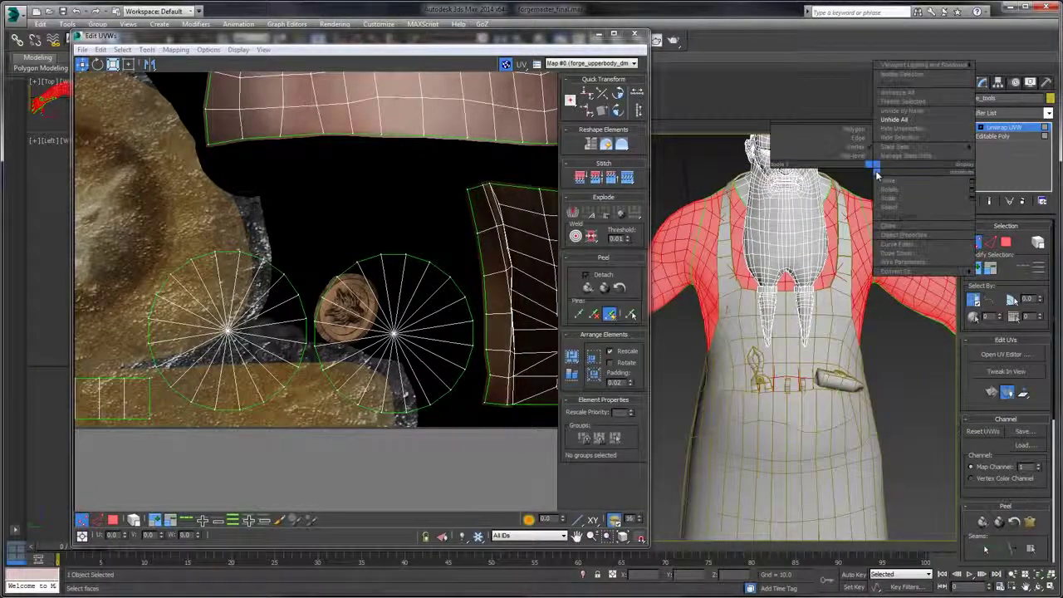
{"action": "left_click", "coordinate": [901, 128]}
{"action": "scroll", "coordinate": [799, 339], "scroll_direction": "up", "scroll_amount": 5}
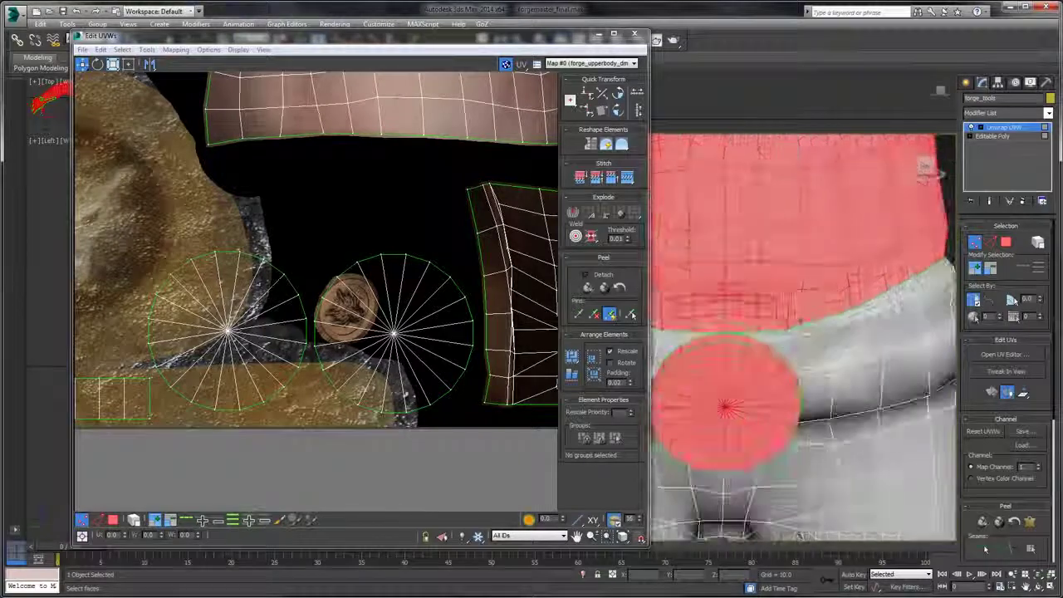
{"action": "left_click_drag", "start_coordinate": [767, 323], "coordinate": [803, 271]}
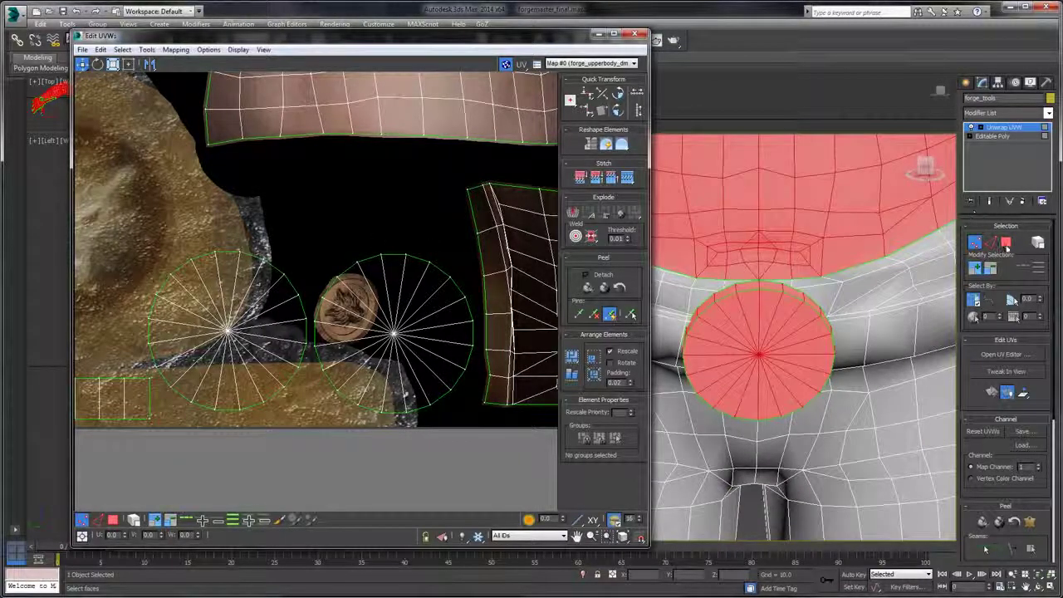
- Select all polygons of the circular buckle shell that overlaps the small emblem beside the glove shell
{"action": "left_click", "coordinate": [1006, 244]}
{"action": "left_click", "coordinate": [325, 238]}
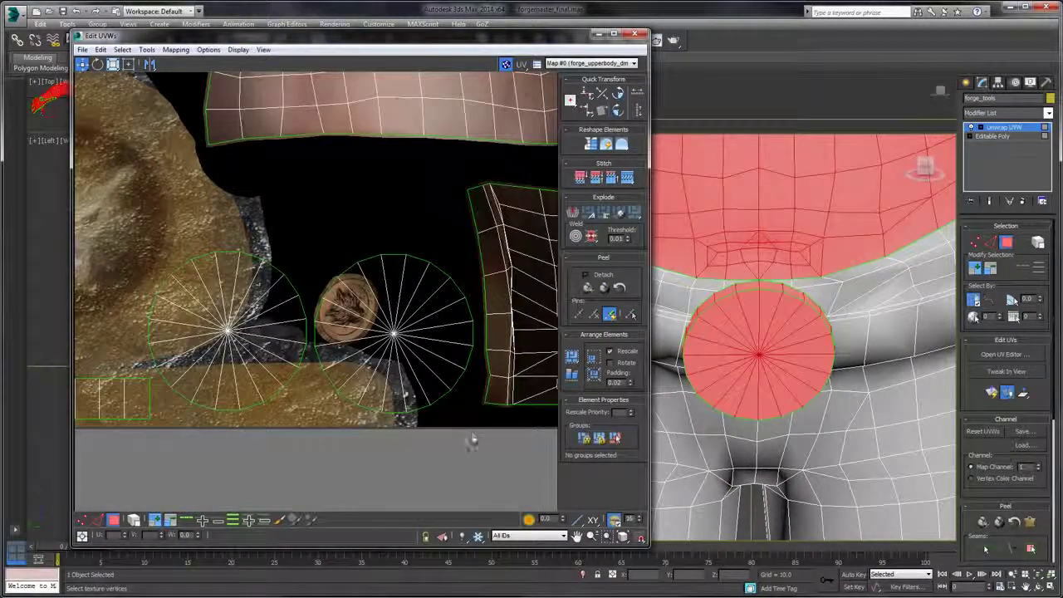
{"action": "left_click_drag", "start_coordinate": [470, 434], "coordinate": [457, 418]}
{"action": "left_click", "coordinate": [406, 269]}
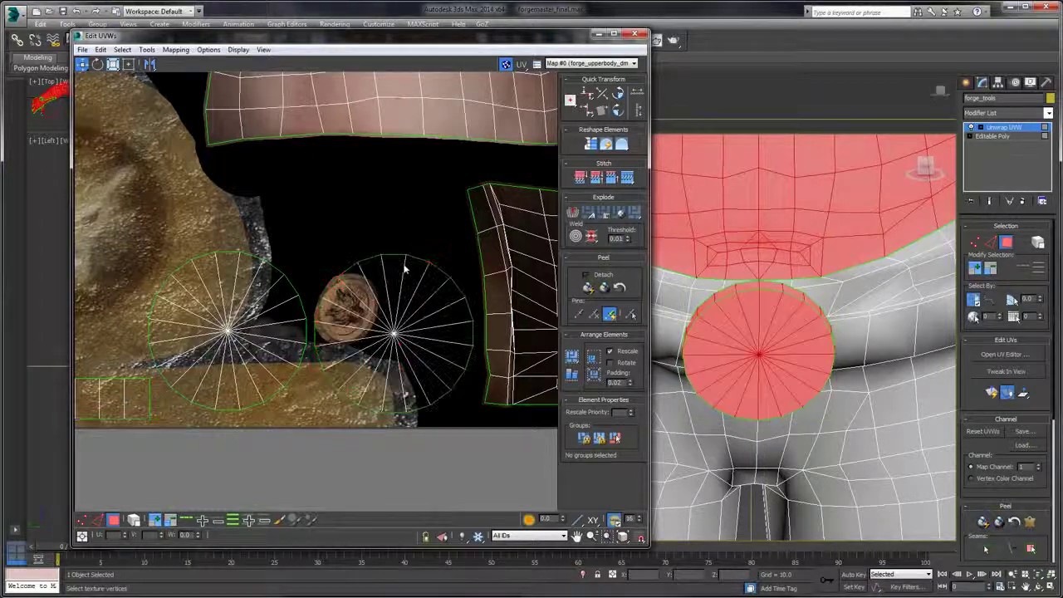
{"action": "left_click", "coordinate": [394, 271]}
{"action": "left_click_drag", "start_coordinate": [394, 259], "coordinate": [343, 282]}
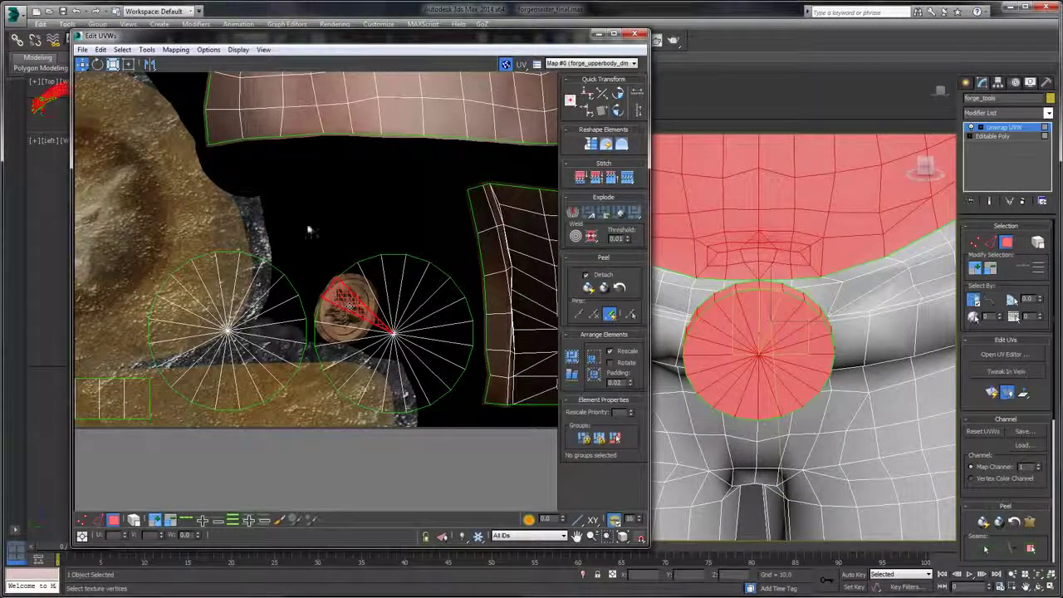
{"action": "left_click_drag", "start_coordinate": [416, 366], "coordinate": [447, 428]}
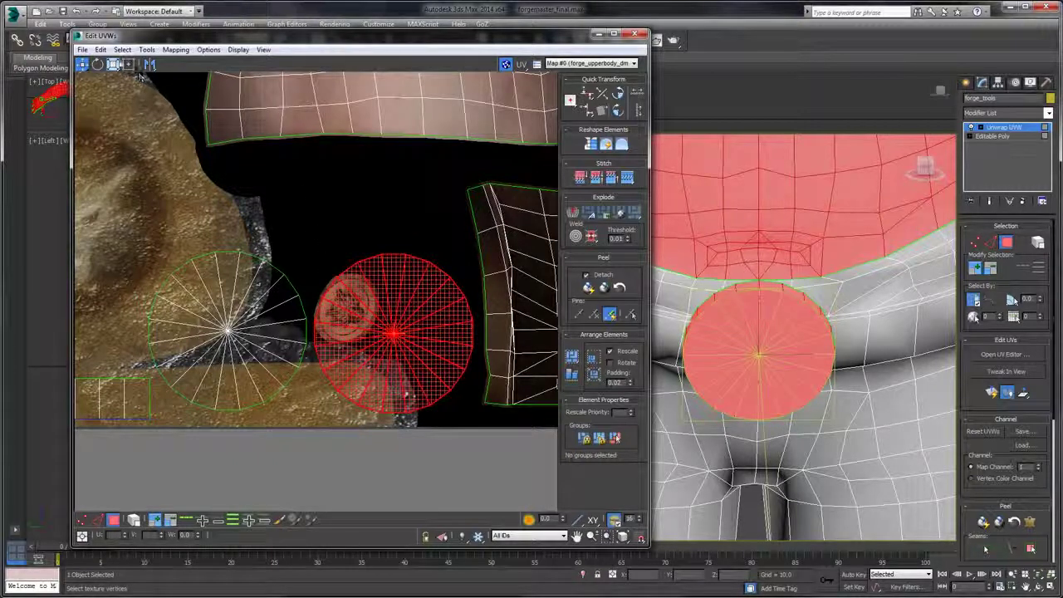
{"action": "key", "text": "e"}
{"action": "left_click_drag", "start_coordinate": [389, 285], "coordinate": [435, 300]}
{"action": "left_click", "coordinate": [439, 240]}
{"action": "left_click", "coordinate": [403, 264]}
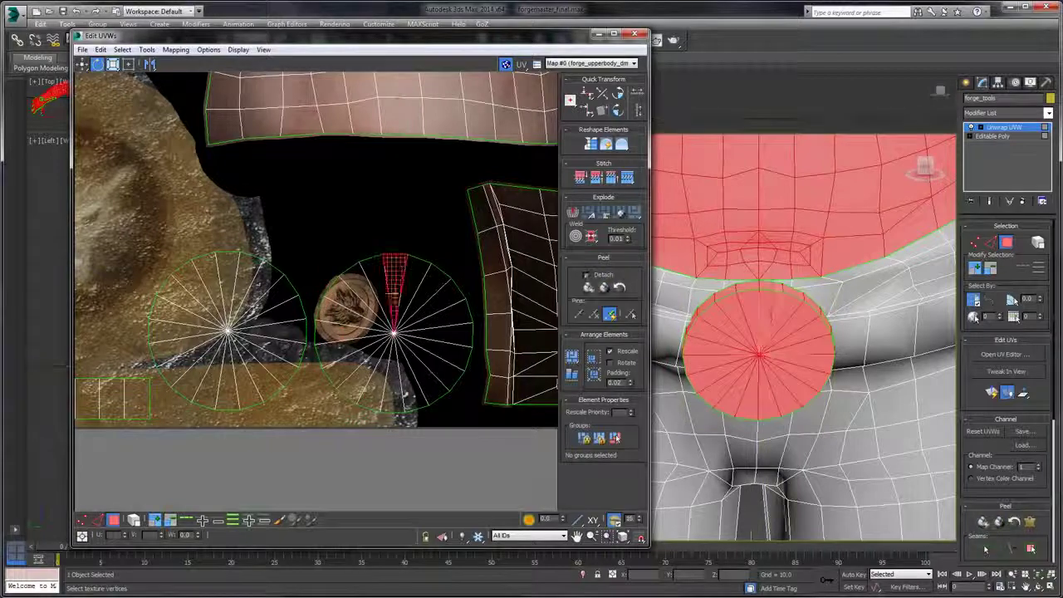
{"action": "left_click_drag", "start_coordinate": [465, 390], "coordinate": [466, 392]}
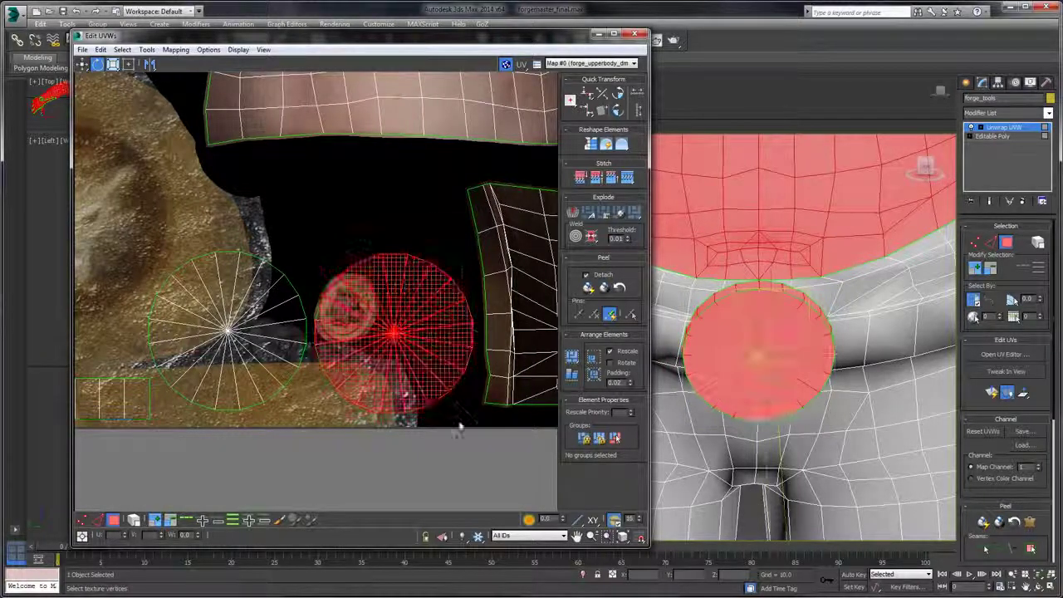
- Move the selected circular shell onto the large round buckle texture and scale it up to cover the horned face's disc
{"action": "left_click", "coordinate": [83, 64]}
{"action": "left_click_drag", "start_coordinate": [275, 188], "coordinate": [440, 219]}
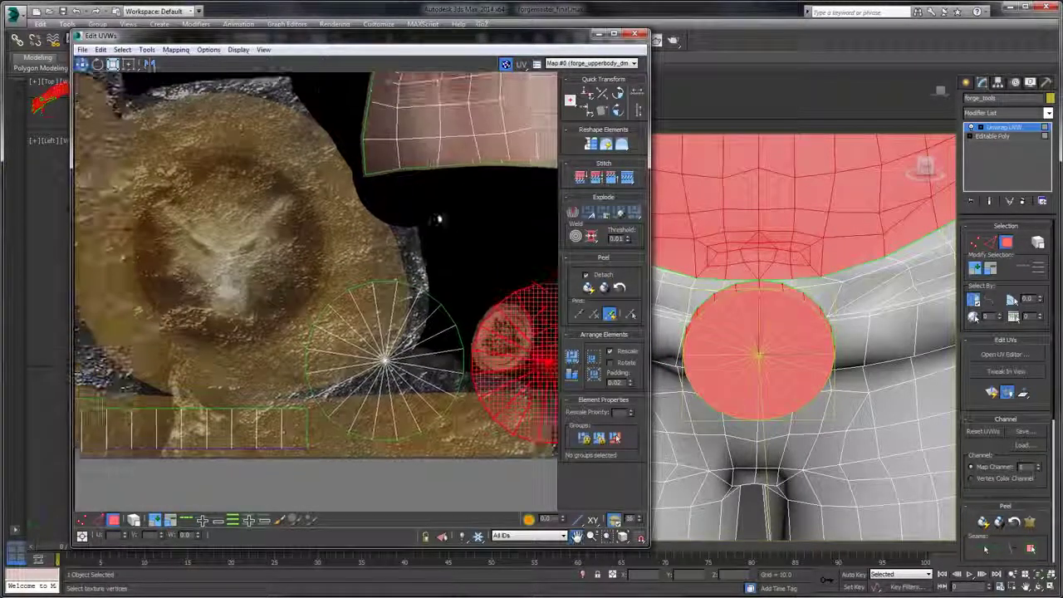
{"action": "left_click_drag", "start_coordinate": [517, 363], "coordinate": [199, 250]}
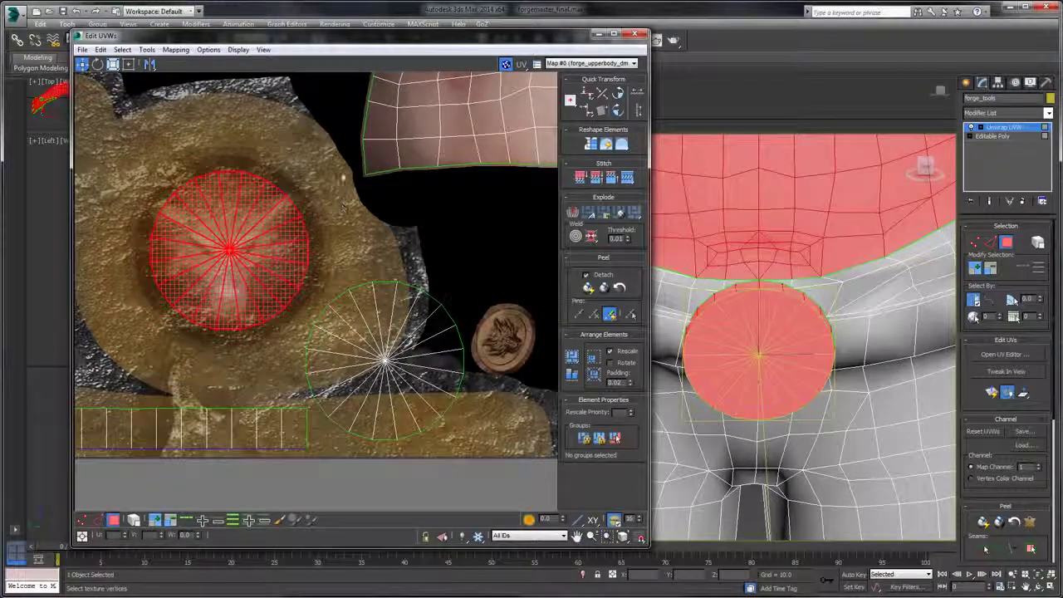
{"action": "left_click_drag", "start_coordinate": [335, 172], "coordinate": [446, 196]}
{"action": "left_click_drag", "start_coordinate": [341, 273], "coordinate": [360, 246]}
{"action": "left_click", "coordinate": [111, 66]}
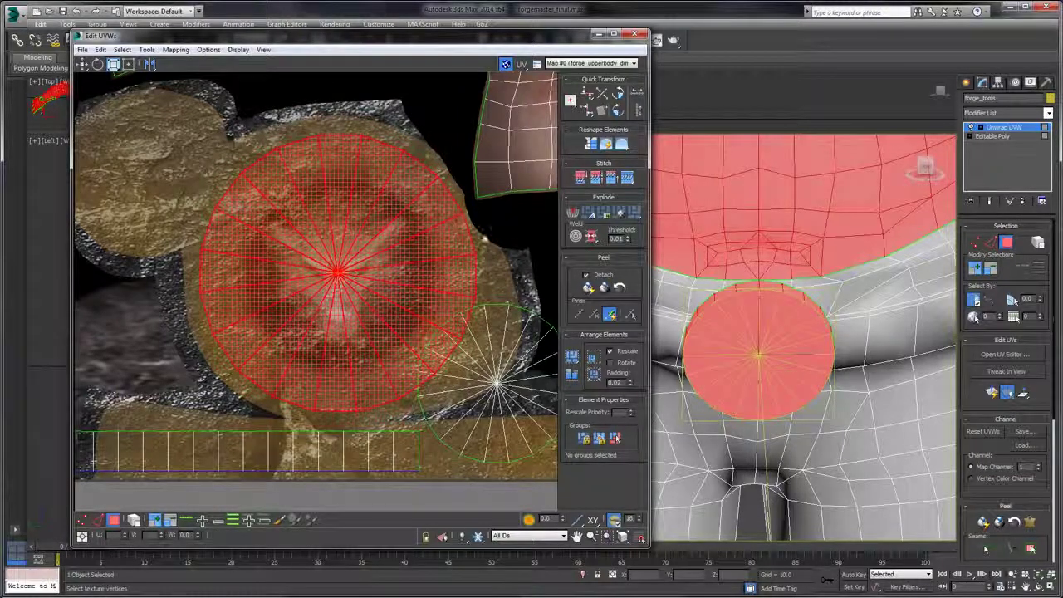
- Move the second circular shell onto the smaller round metal patch beside the buckle texture and scale it down to fit inside
{"action": "left_click_drag", "start_coordinate": [492, 241], "coordinate": [424, 195]}
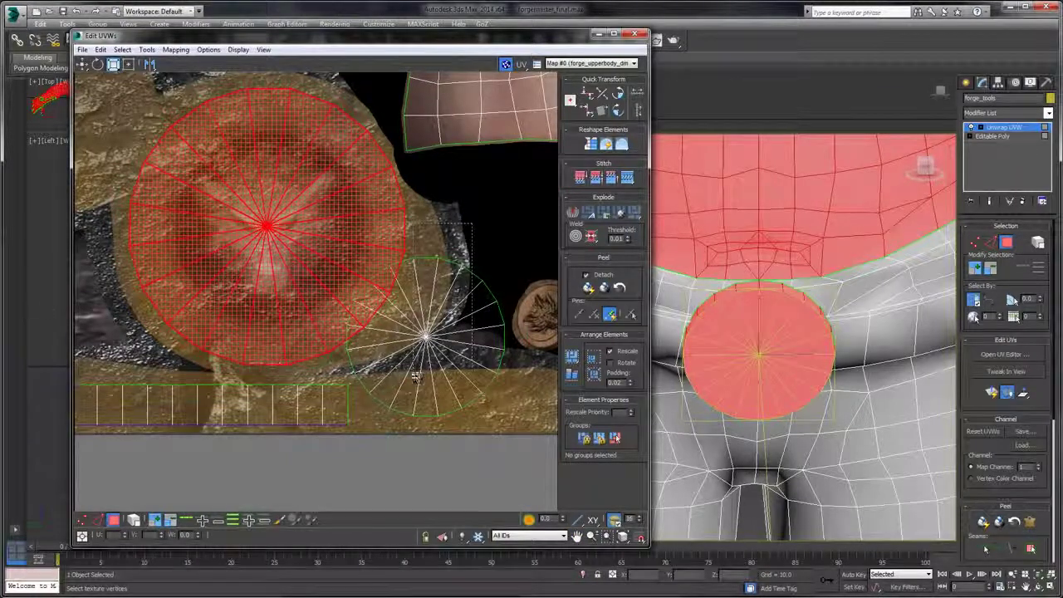
{"action": "left_click", "coordinate": [416, 376]}
{"action": "left_click", "coordinate": [84, 64]}
{"action": "scroll", "coordinate": [274, 233], "scroll_direction": "down", "scroll_amount": 3}
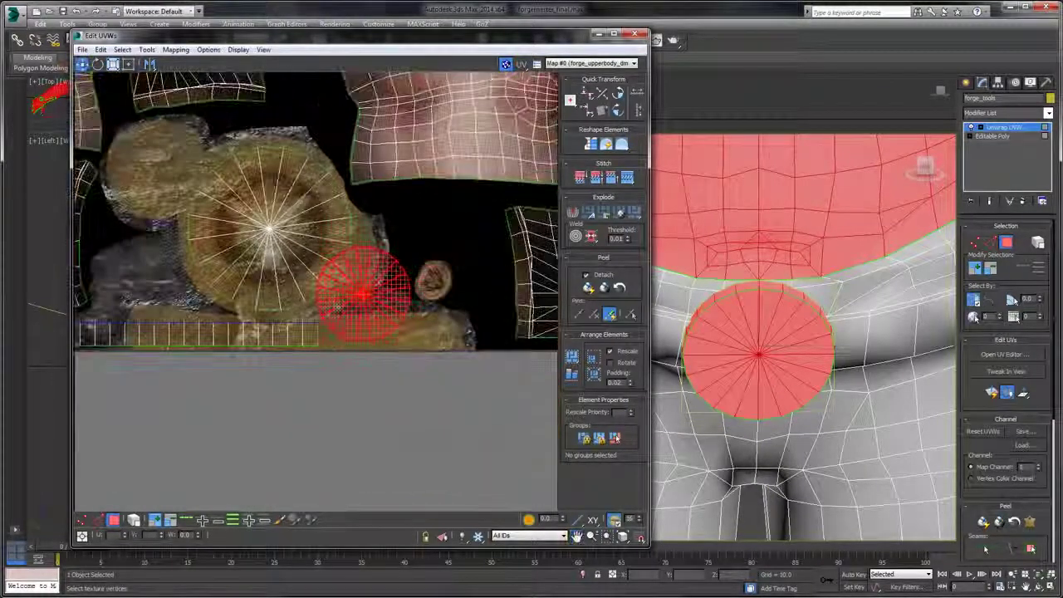
{"action": "left_click_drag", "start_coordinate": [360, 299], "coordinate": [295, 254]}
{"action": "scroll", "coordinate": [253, 249], "scroll_direction": "up", "scroll_amount": 4}
{"action": "left_click", "coordinate": [357, 178]}
{"action": "left_click_drag", "start_coordinate": [403, 242], "coordinate": [330, 204]}
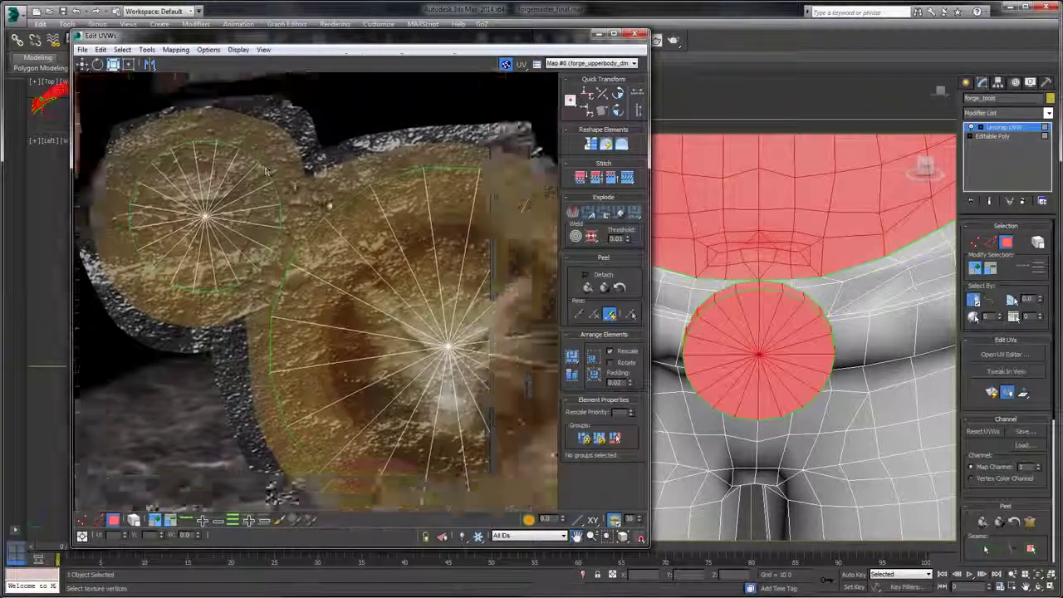
- Move the buckle's long rim strip shell along the bottom of the layout onto the gold metal strip in the texture
{"action": "scroll", "coordinate": [329, 204], "scroll_direction": "down", "scroll_amount": 4}
{"action": "left_click_drag", "start_coordinate": [365, 344], "coordinate": [250, 241]}
{"action": "left_click_drag", "start_coordinate": [270, 308], "coordinate": [366, 309]}
{"action": "left_click_drag", "start_coordinate": [441, 285], "coordinate": [121, 291]}
{"action": "left_click", "coordinate": [82, 65]}
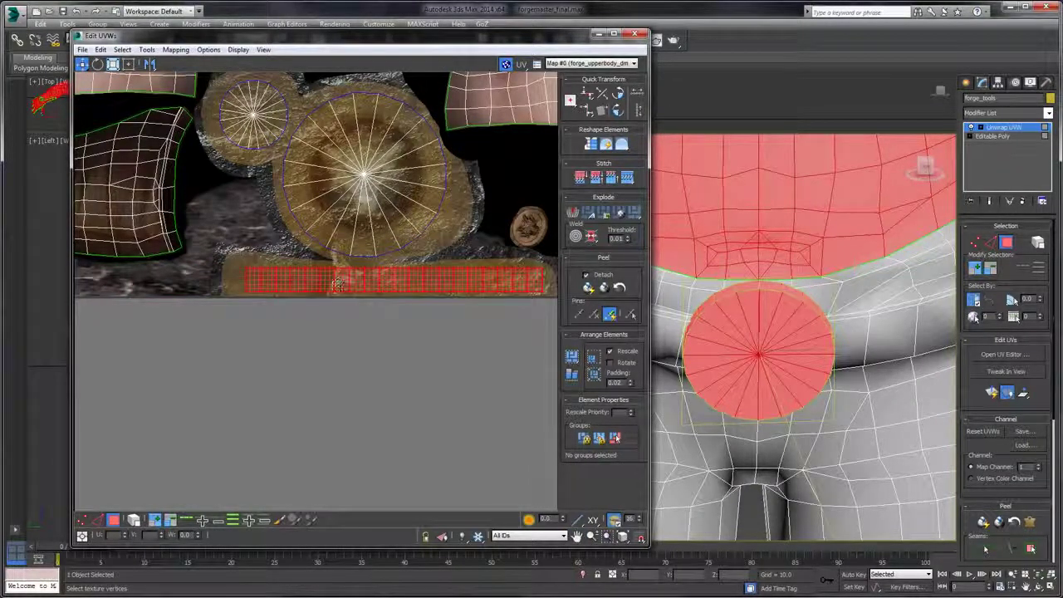
{"action": "scroll", "coordinate": [390, 203], "scroll_direction": "down", "scroll_amount": 8}
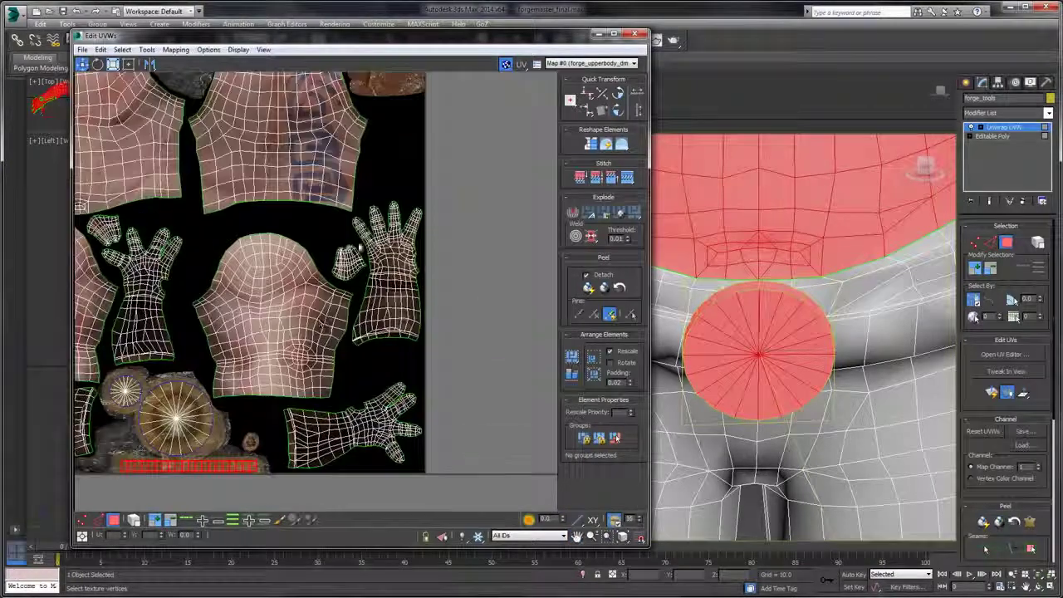
{"action": "scroll", "coordinate": [401, 223], "scroll_direction": "up", "scroll_amount": 5}
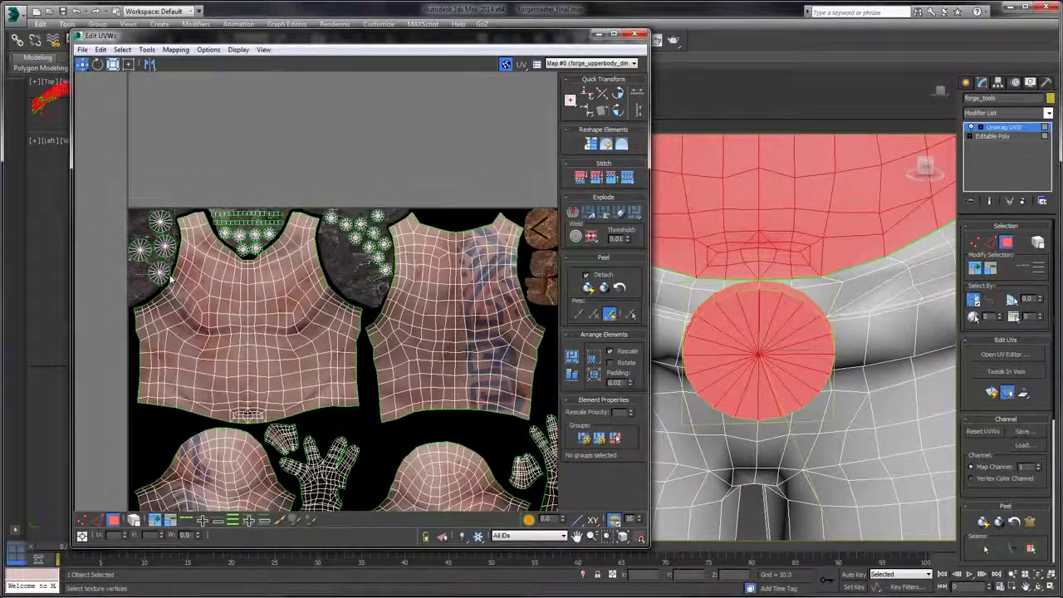
- Select the four disc shells beside the chest's upper corner and move them outside the layout, next to the brown rune patches
{"action": "left_click_drag", "start_coordinate": [133, 212], "coordinate": [170, 279]}
{"action": "scroll", "coordinate": [239, 228], "scroll_direction": "down", "scroll_amount": 5}
{"action": "left_click_drag", "start_coordinate": [208, 238], "coordinate": [375, 231]}
{"action": "scroll", "coordinate": [362, 261], "scroll_direction": "up", "scroll_amount": 4}
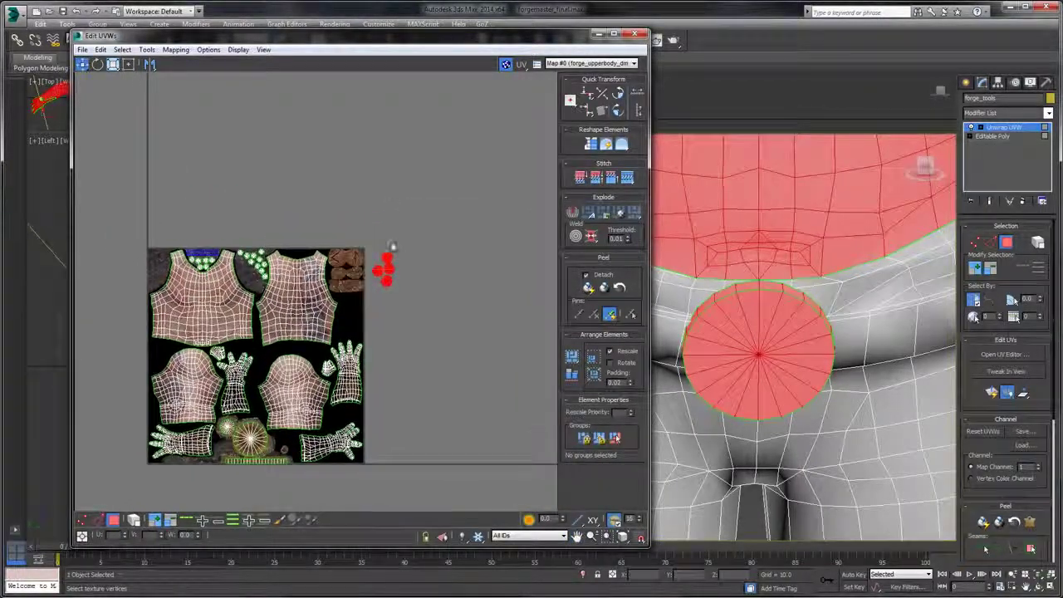
{"action": "scroll", "coordinate": [362, 261], "scroll_direction": "up", "scroll_amount": 3}
{"action": "scroll", "coordinate": [731, 323], "scroll_direction": "down", "scroll_amount": 3}
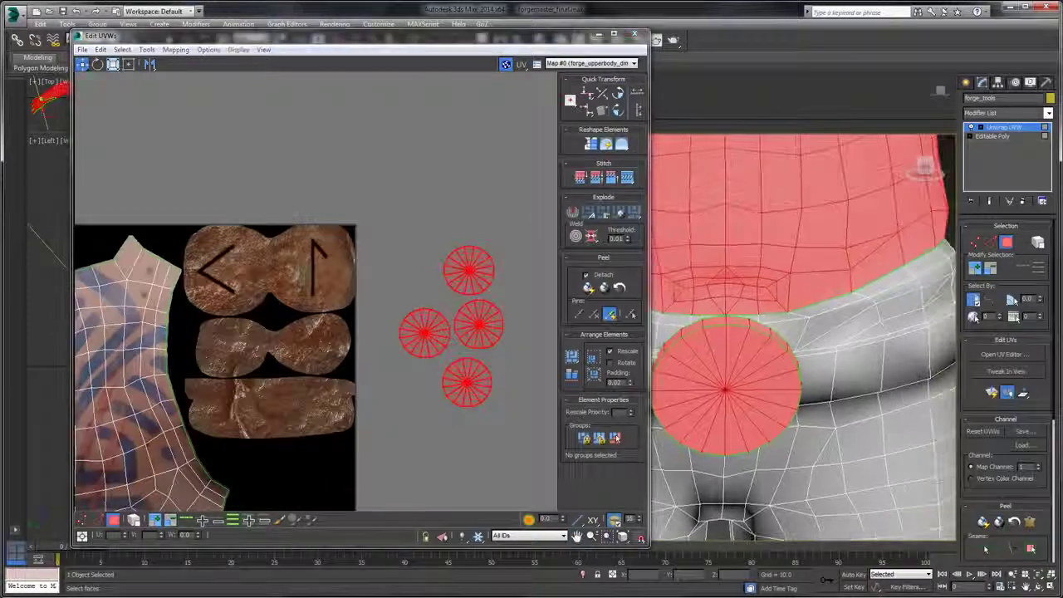
- Inspect the round stud on the forearm and test wedges of the loose discs to identify its matching UV shell and orientation
{"action": "left_click_drag", "start_coordinate": [731, 323], "coordinate": [715, 228]}
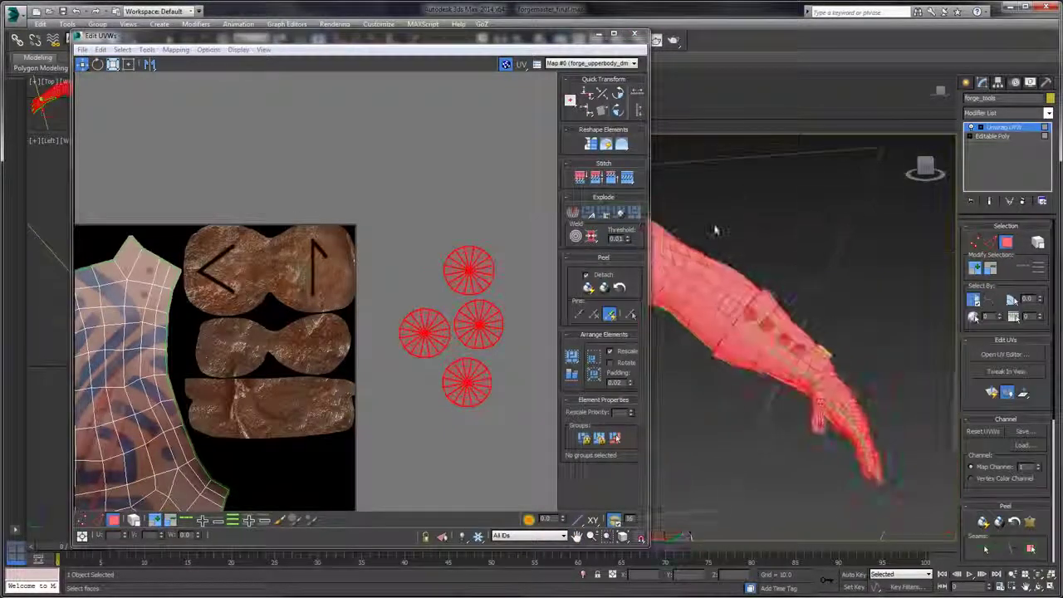
{"action": "scroll", "coordinate": [815, 311], "scroll_direction": "up", "scroll_amount": 4}
{"action": "scroll", "coordinate": [793, 287], "scroll_direction": "down", "scroll_amount": 2}
{"action": "left_click_drag", "start_coordinate": [824, 283], "coordinate": [826, 354]}
{"action": "scroll", "coordinate": [825, 353], "scroll_direction": "up", "scroll_amount": 2}
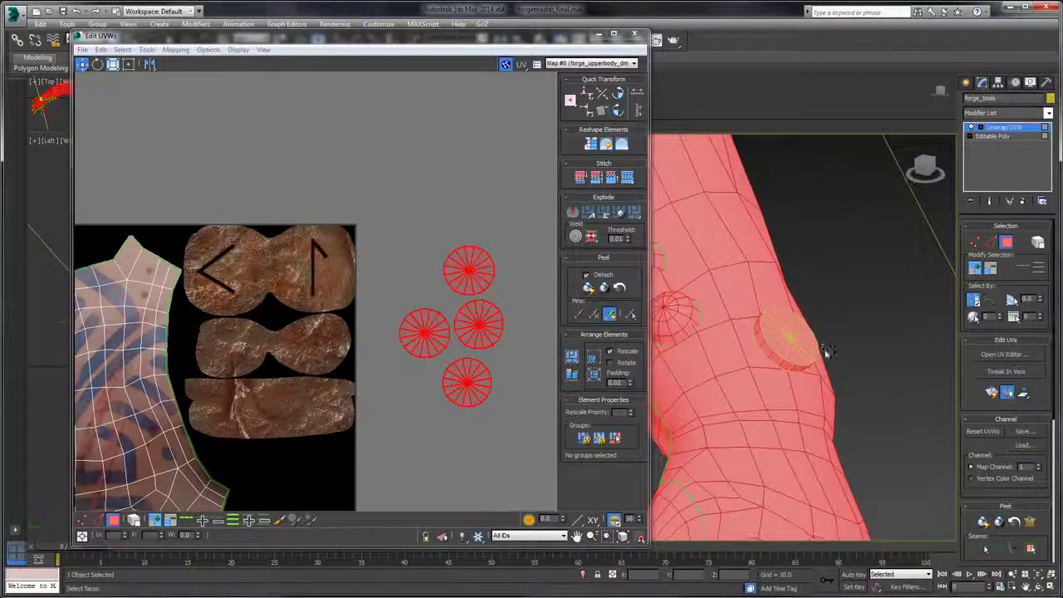
{"action": "middle_click", "coordinate": [524, 180]}
{"action": "left_click", "coordinate": [470, 251]}
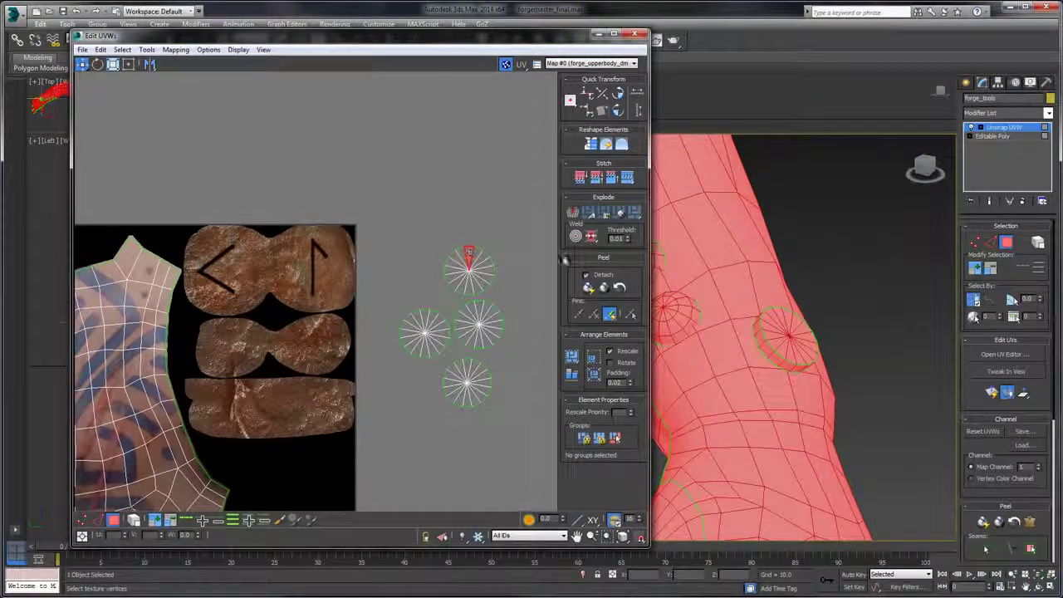
{"action": "left_click", "coordinate": [469, 388]}
{"action": "scroll", "coordinate": [477, 395], "scroll_direction": "up", "scroll_amount": 3}
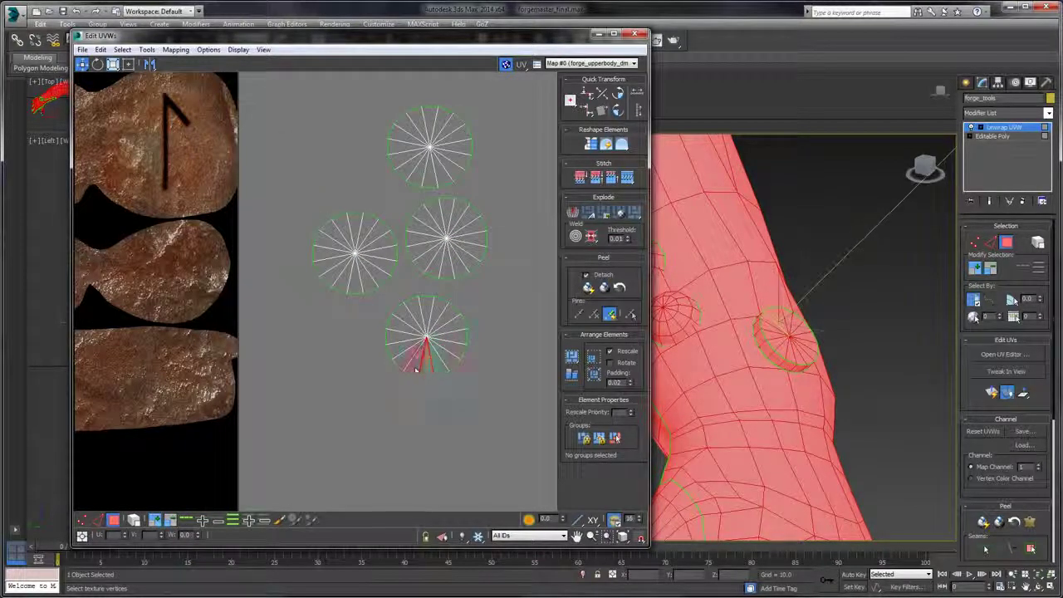
- Select the entire lowest loose disc shell and rotate it to line up with the stud's upright direction on the forearm
{"action": "left_click_drag", "start_coordinate": [751, 225], "coordinate": [764, 280]}
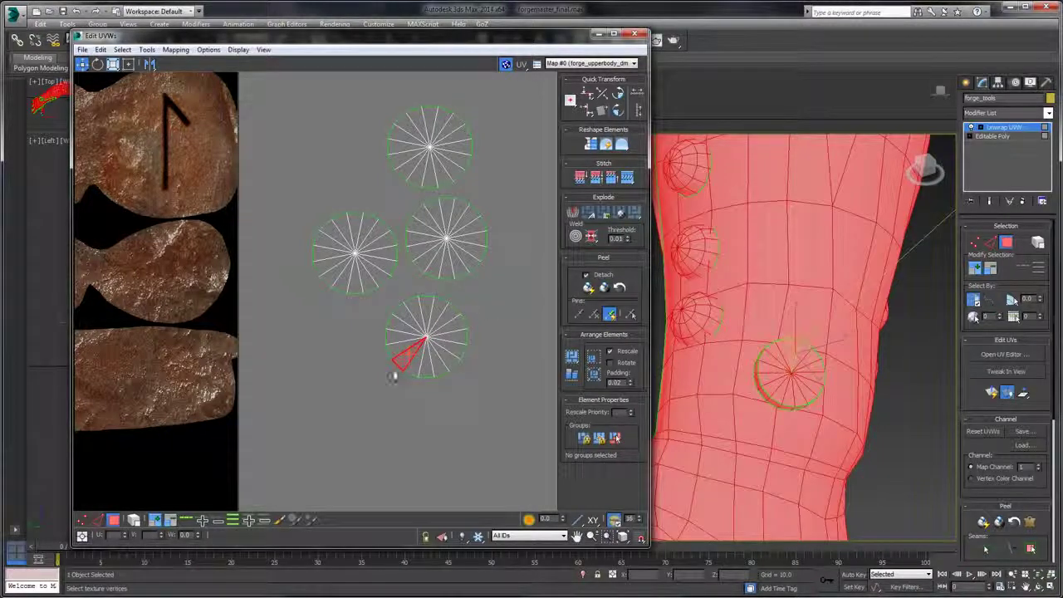
{"action": "left_click", "coordinate": [394, 372]}
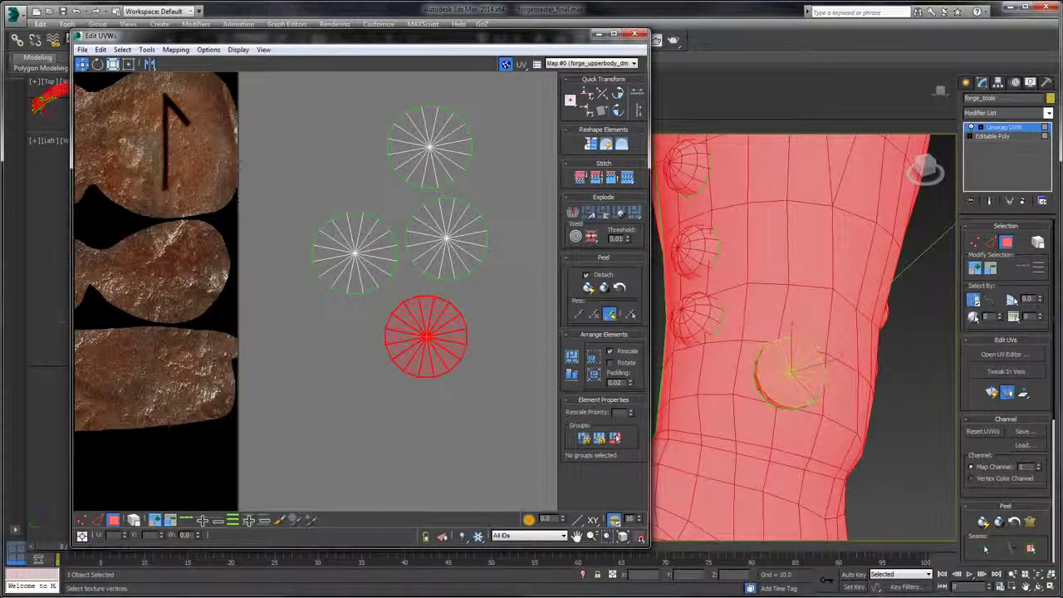
{"action": "left_click", "coordinate": [98, 63]}
{"action": "left_click_drag", "start_coordinate": [404, 352], "coordinate": [437, 315]}
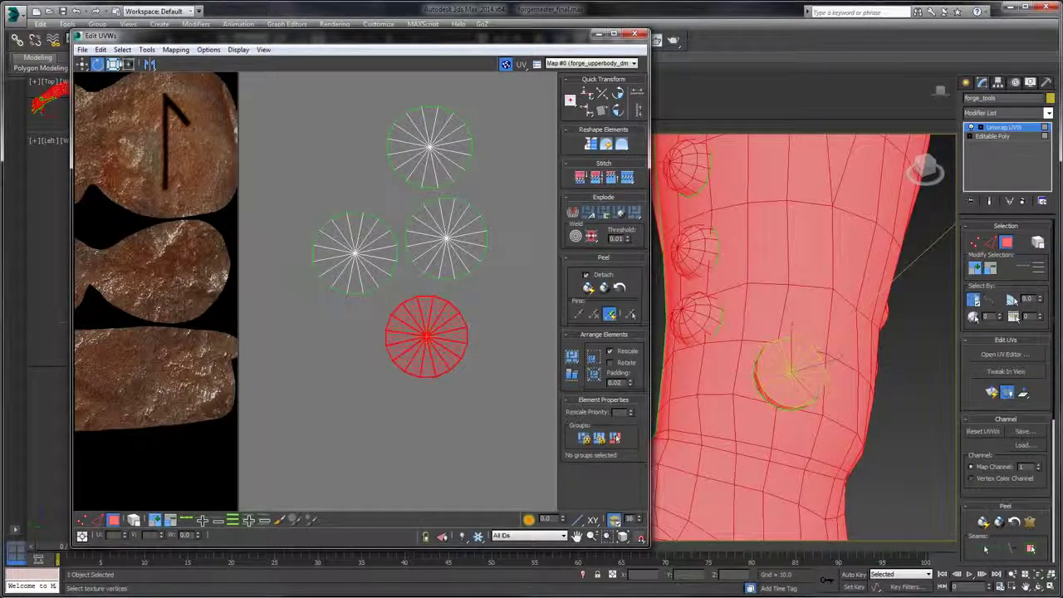
- Move the rotated disc shell onto the hooked vertical rune in the texture and scale it up to enclose the whole rune
{"action": "left_click", "coordinate": [82, 64]}
{"action": "left_click_drag", "start_coordinate": [250, 199], "coordinate": [406, 288]}
{"action": "scroll", "coordinate": [426, 294], "scroll_direction": "down", "scroll_amount": 1}
{"action": "left_click_drag", "start_coordinate": [517, 373], "coordinate": [326, 234]}
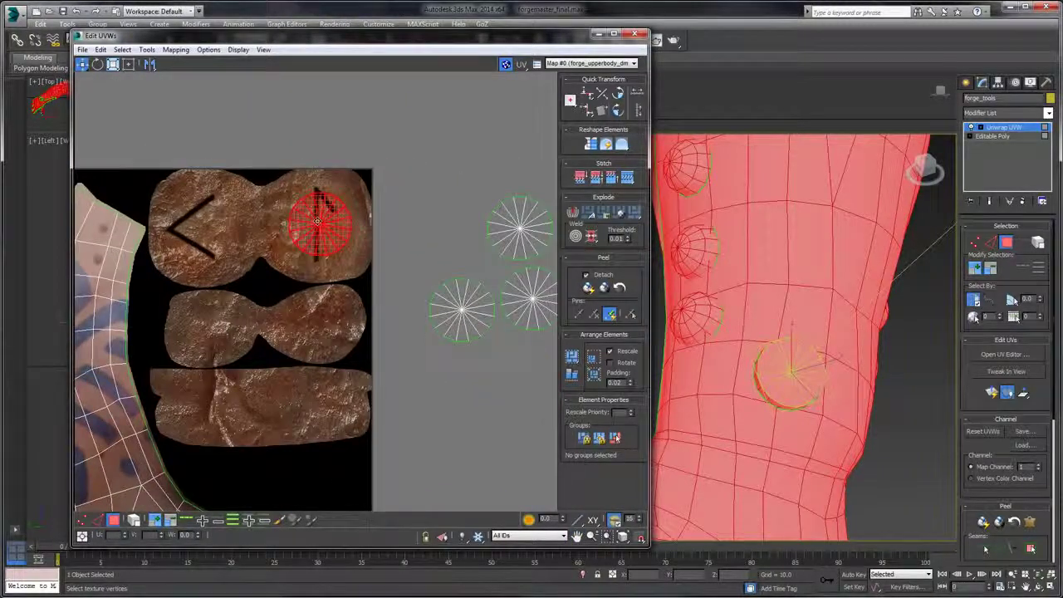
{"action": "scroll", "coordinate": [317, 220], "scroll_direction": "up", "scroll_amount": 5}
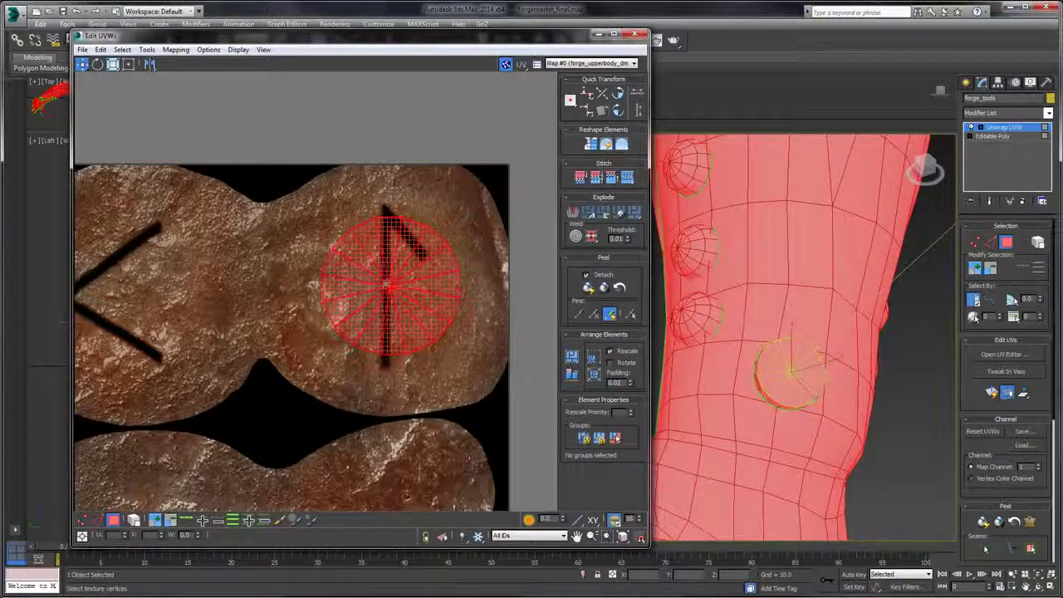
{"action": "left_click_drag", "start_coordinate": [386, 284], "coordinate": [381, 241]}
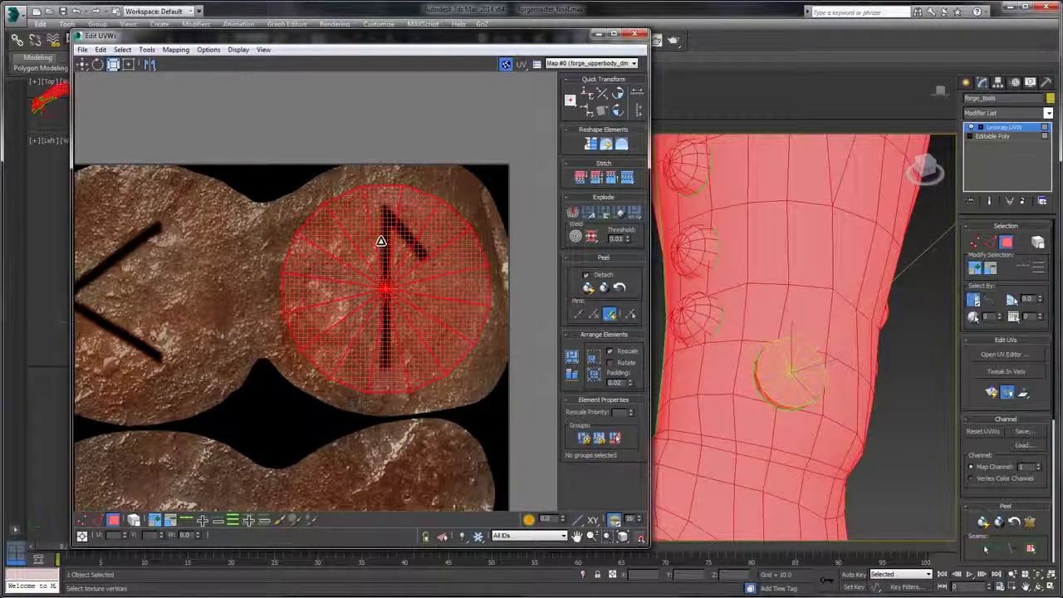
{"action": "scroll", "coordinate": [382, 249], "scroll_direction": "down", "scroll_amount": 5}
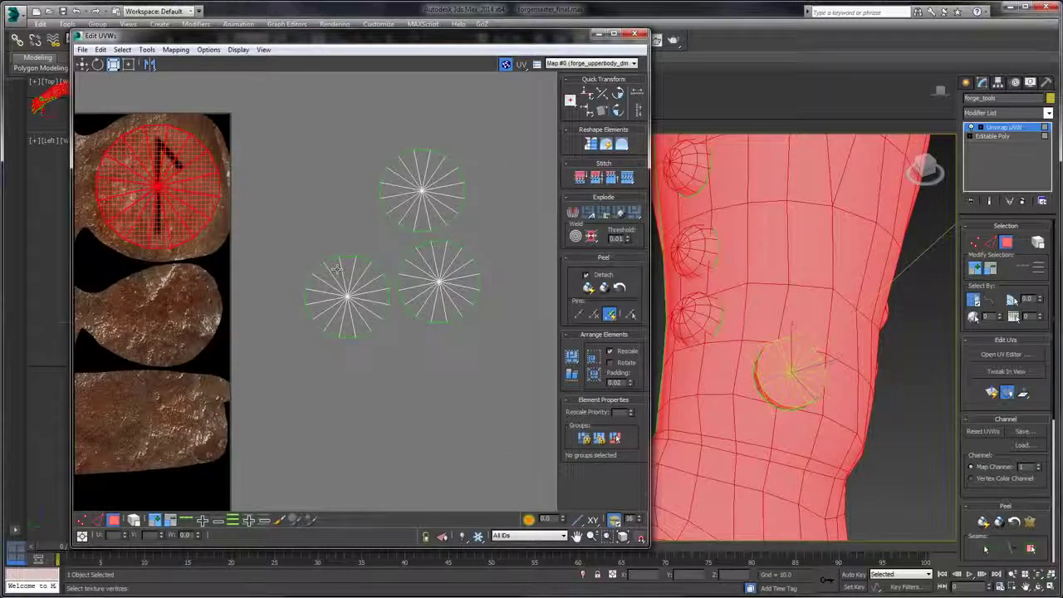
- Select the loose disc shell nearest the previous one and move it onto the plain round patch below the hooked vertical rune
{"action": "left_click_drag", "start_coordinate": [481, 250], "coordinate": [494, 257]}
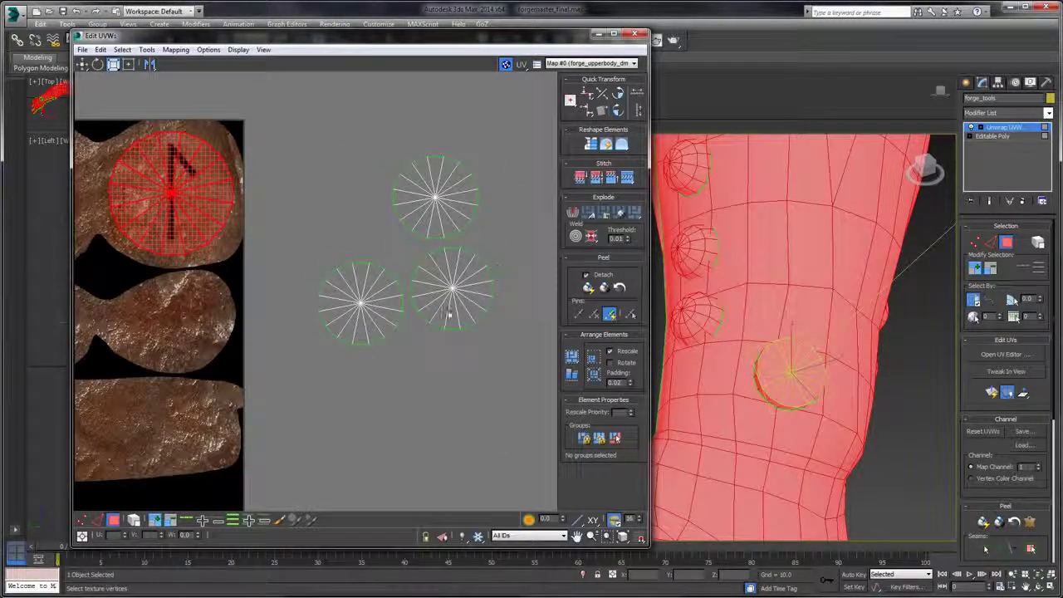
{"action": "left_click", "coordinate": [448, 314]}
{"action": "scroll", "coordinate": [429, 335], "scroll_direction": "up", "scroll_amount": 1}
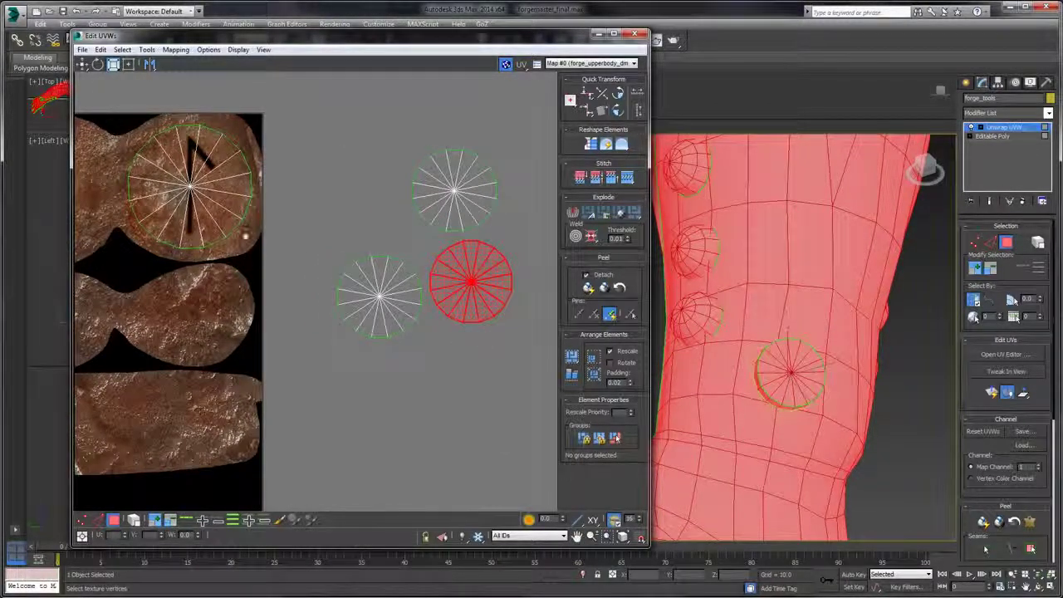
{"action": "left_click_drag", "start_coordinate": [246, 236], "coordinate": [322, 218]}
{"action": "left_click_drag", "start_coordinate": [524, 270], "coordinate": [373, 300]}
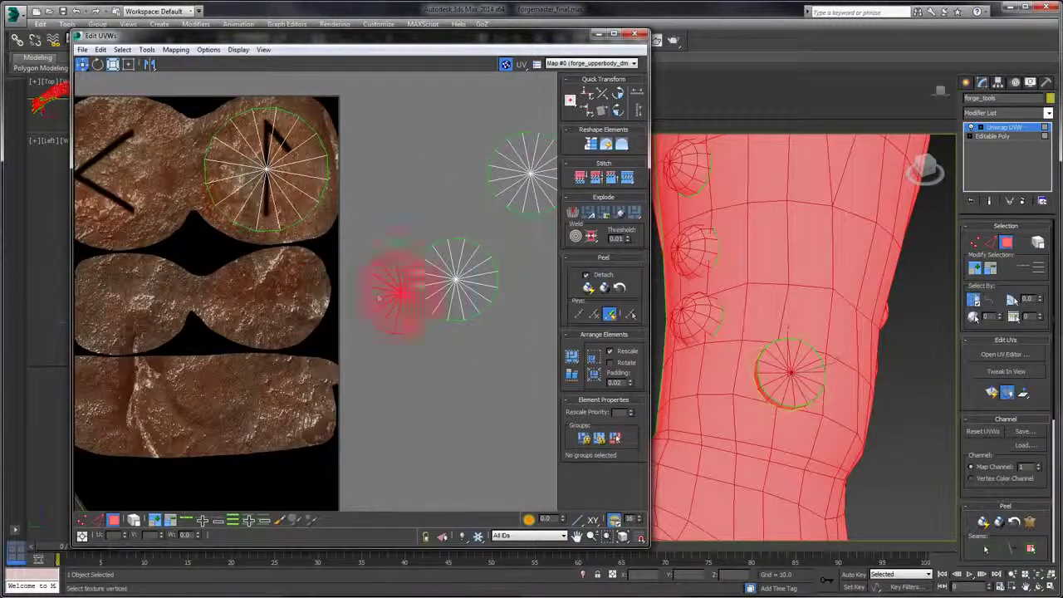
{"action": "key", "text": "ctrl+z"}
{"action": "left_click_drag", "start_coordinate": [491, 268], "coordinate": [250, 299]}
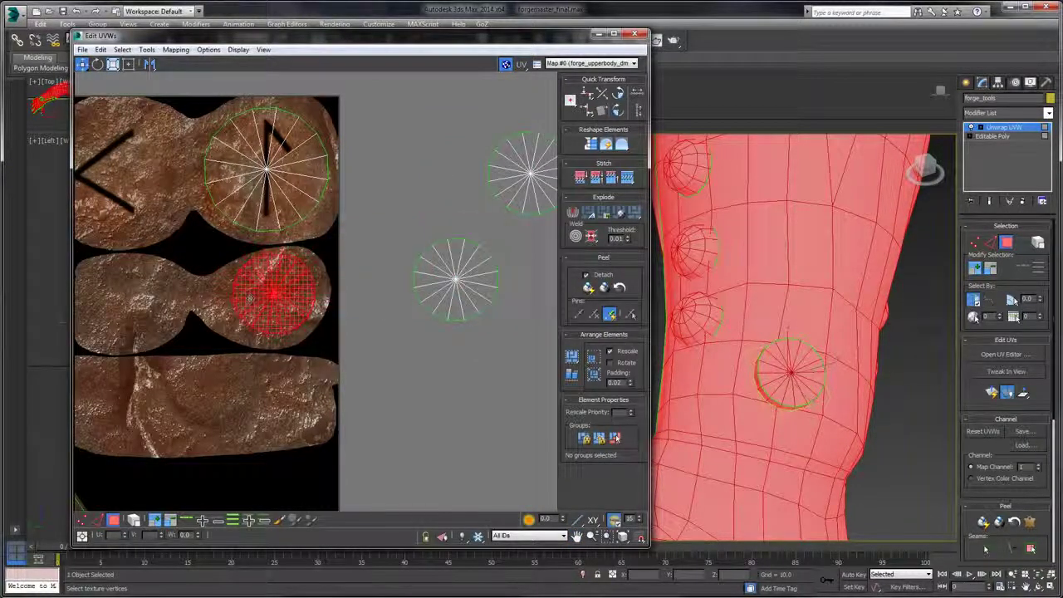
- Examine the round stud on the other forearm up close in the perspective view
{"action": "scroll", "coordinate": [382, 197], "scroll_direction": "down", "scroll_amount": 3}
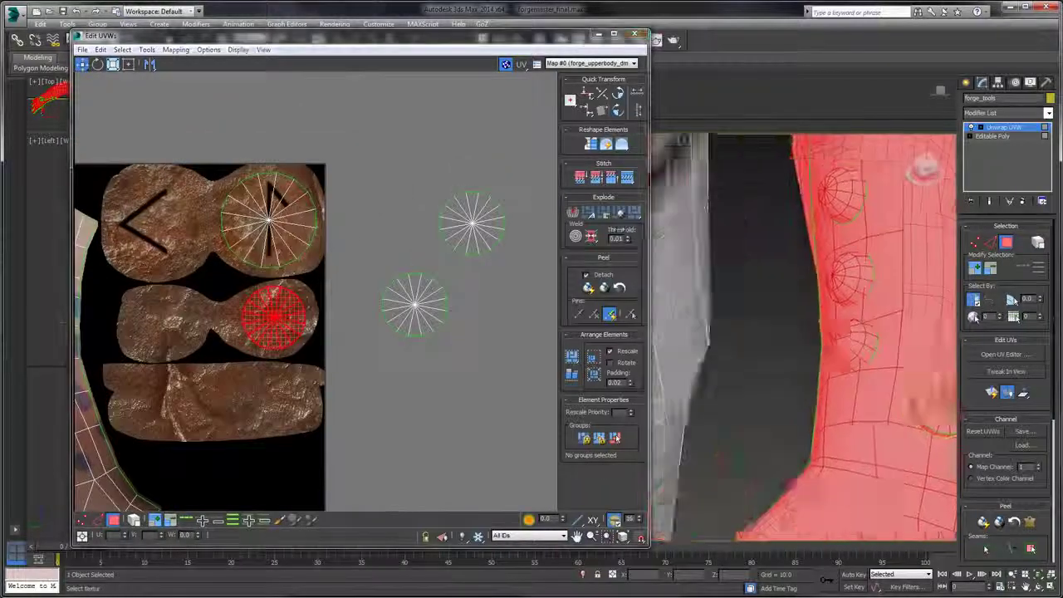
{"action": "scroll", "coordinate": [798, 256], "scroll_direction": "down", "scroll_amount": 4}
{"action": "left_click_drag", "start_coordinate": [797, 256], "coordinate": [937, 375]}
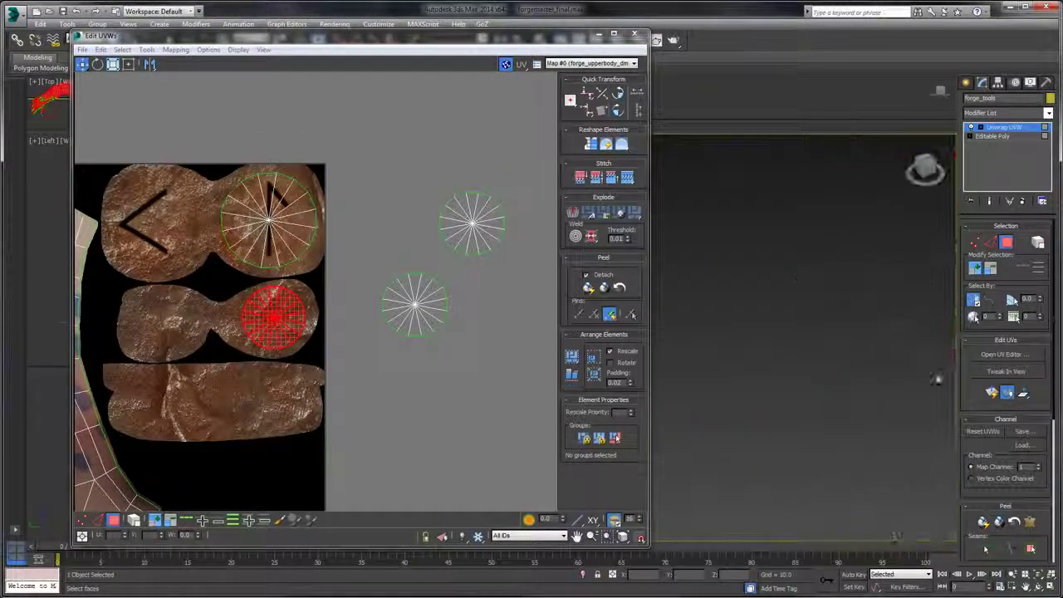
{"action": "scroll", "coordinate": [785, 246], "scroll_direction": "down", "scroll_amount": 4}
{"action": "left_click_drag", "start_coordinate": [785, 247], "coordinate": [833, 338]}
{"action": "left_click_drag", "start_coordinate": [810, 448], "coordinate": [802, 304]}
{"action": "scroll", "coordinate": [740, 327], "scroll_direction": "up", "scroll_amount": 10}
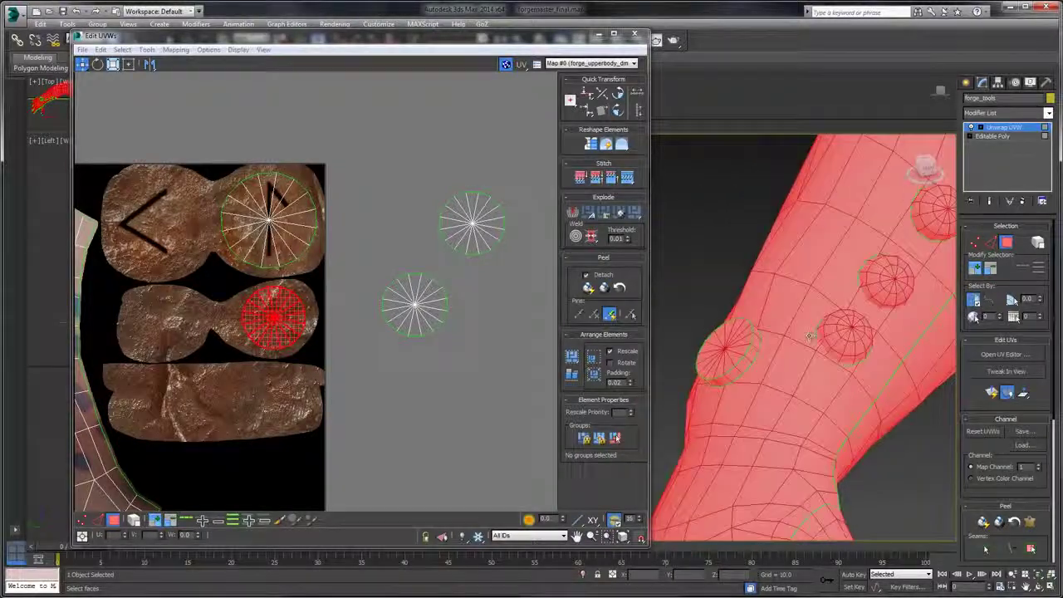
{"action": "left_click_drag", "start_coordinate": [789, 286], "coordinate": [728, 290]}
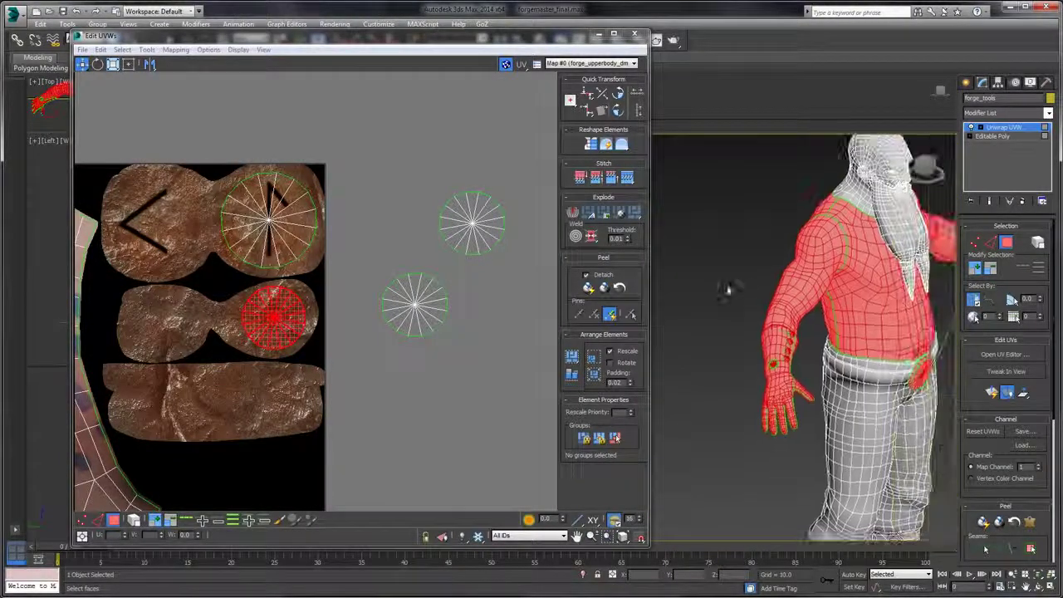
{"action": "scroll", "coordinate": [728, 290], "scroll_direction": "up", "scroll_amount": 6}
{"action": "scroll", "coordinate": [814, 295], "scroll_direction": "up", "scroll_amount": 3}
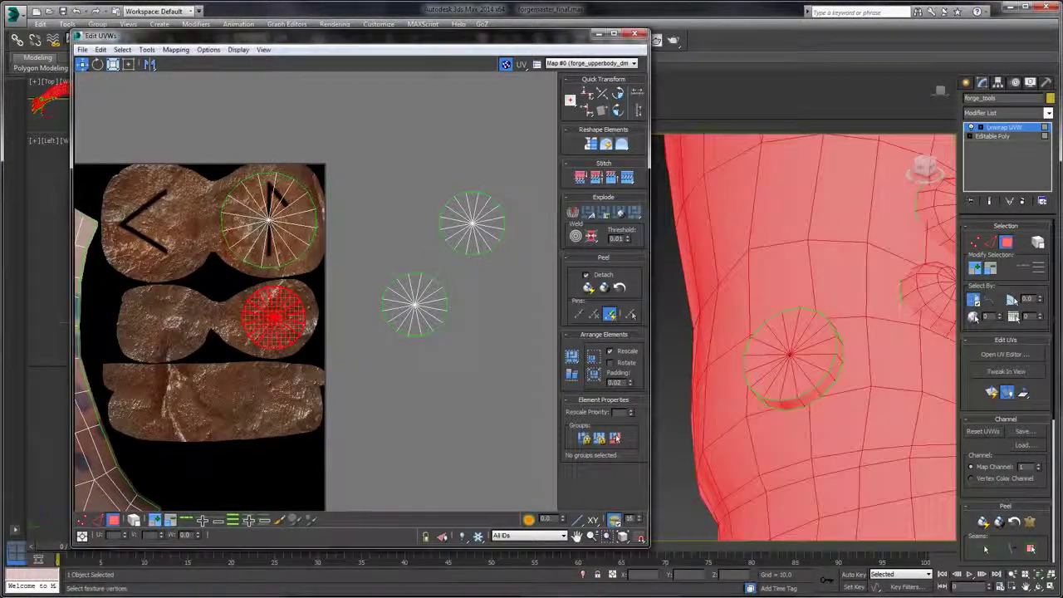
- Test individual wedges of the upper loose disc shell to find which one points up on the second forearm stud
{"action": "left_click_drag", "start_coordinate": [433, 170], "coordinate": [519, 264]}
{"action": "left_click", "coordinate": [478, 178]}
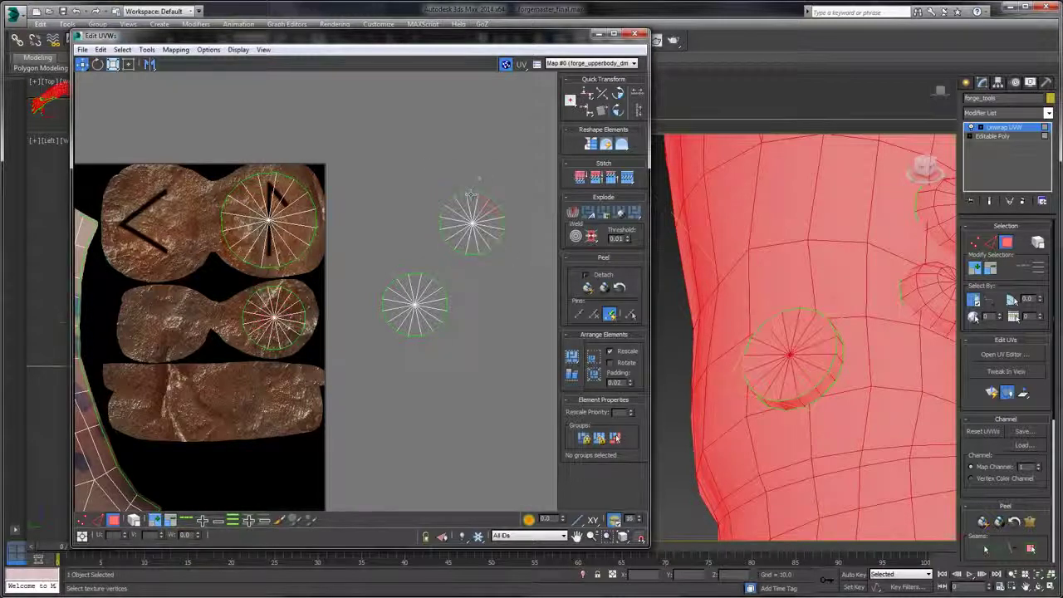
{"action": "left_click", "coordinate": [471, 200]}
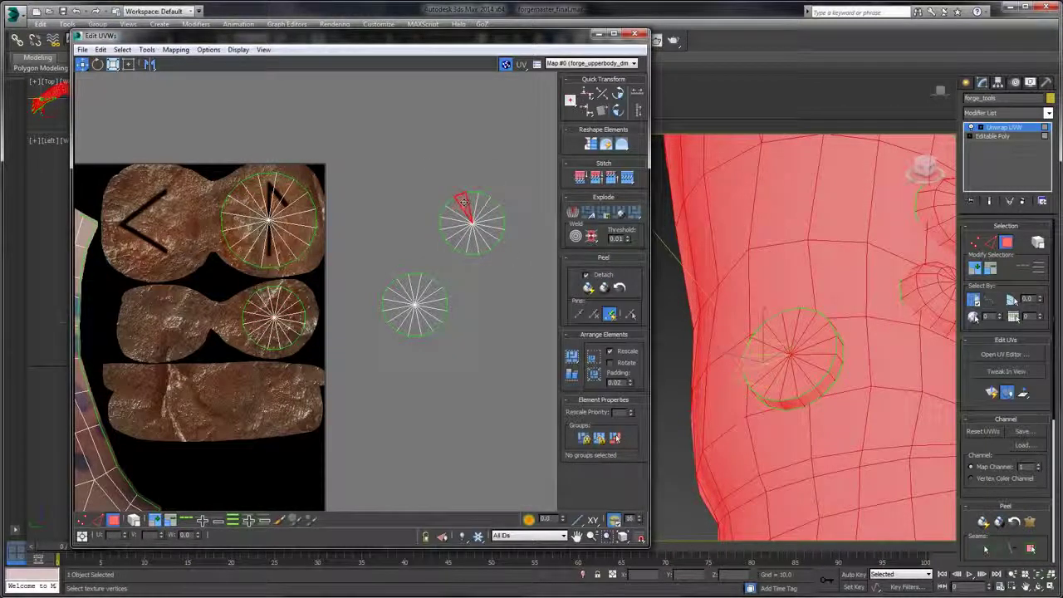
{"action": "left_click", "coordinate": [482, 207]}
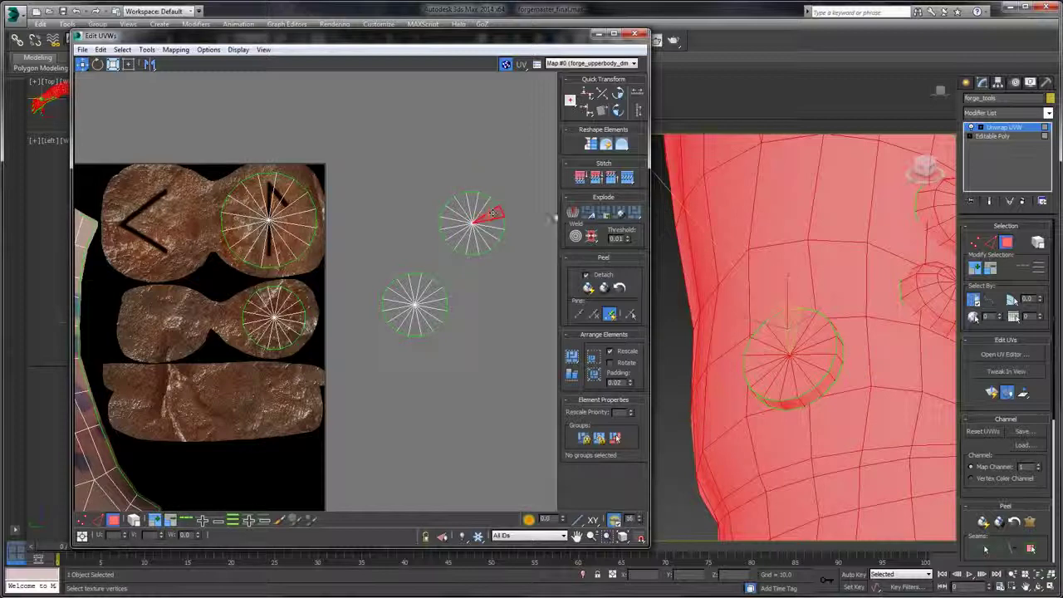
{"action": "left_click_drag", "start_coordinate": [748, 249], "coordinate": [772, 267]}
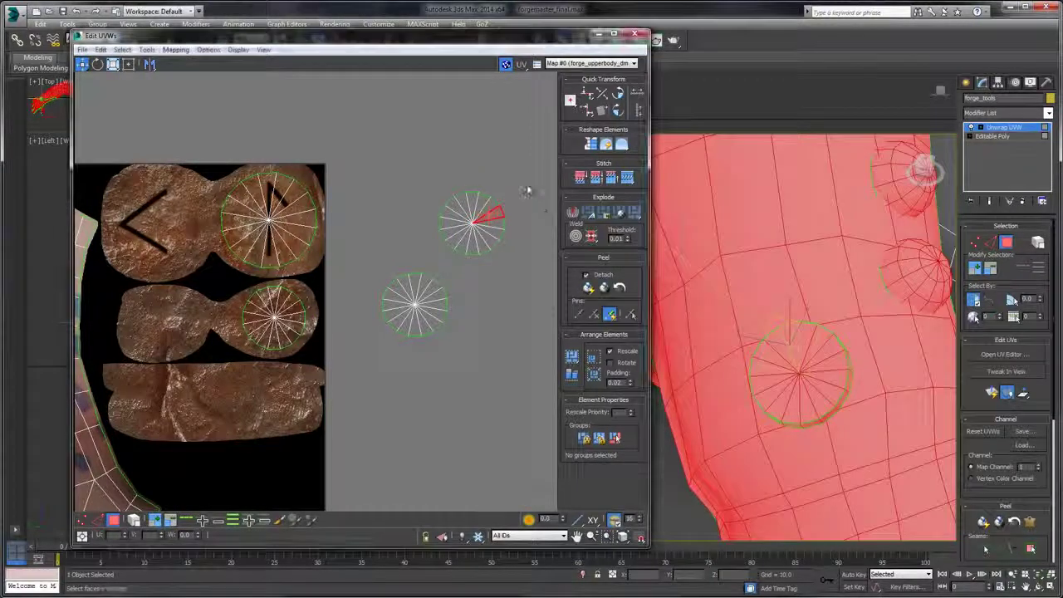
- Select the whole upper disc shell and rotate it about -176 degrees to set it upright for the second forearm stud
{"action": "left_click_drag", "start_coordinate": [527, 190], "coordinate": [448, 265]}
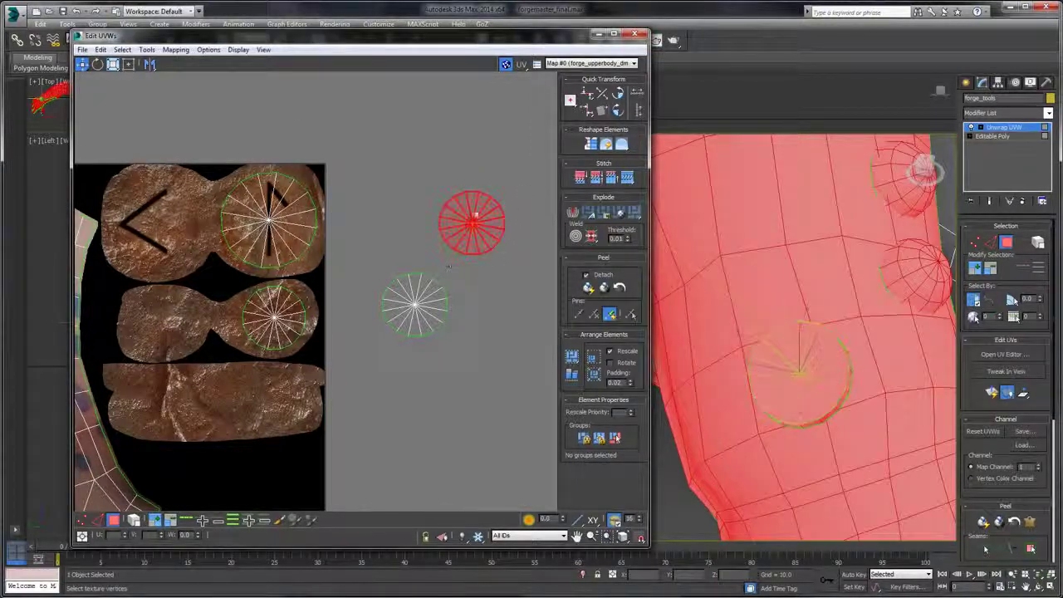
{"action": "left_click", "coordinate": [98, 64]}
{"action": "left_click_drag", "start_coordinate": [498, 213], "coordinate": [473, 227]}
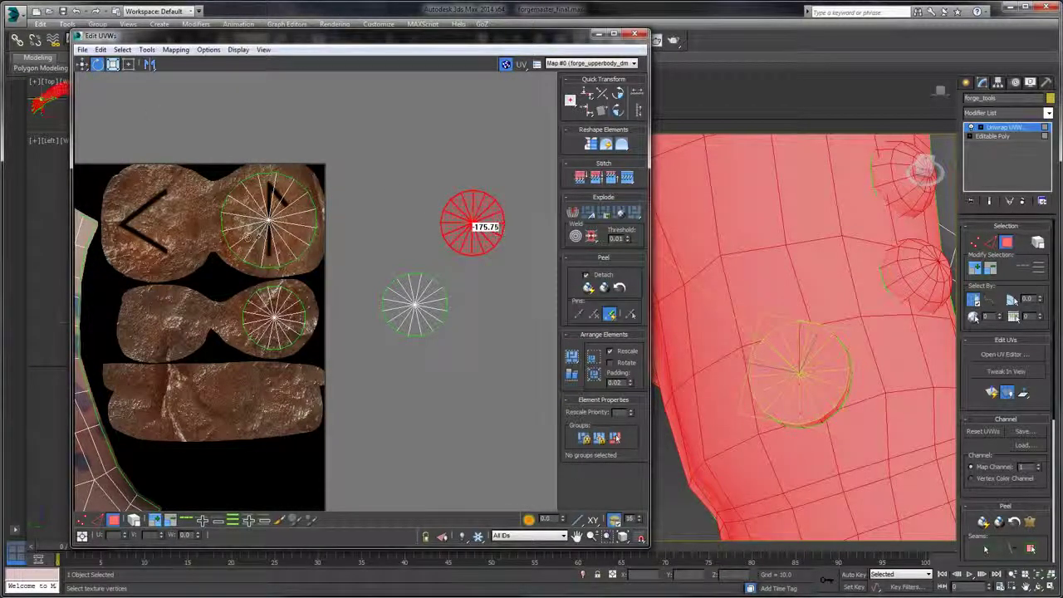
{"action": "left_click_drag", "start_coordinate": [248, 237], "coordinate": [247, 237]}
{"action": "left_click", "coordinate": [82, 64]}
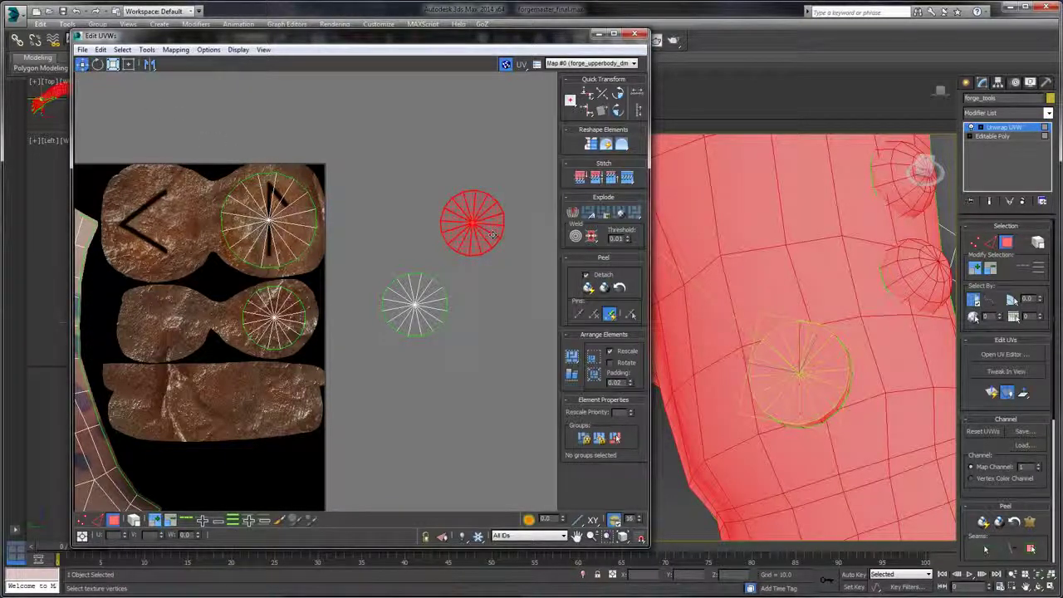
- Check the disc's top wedges, then move the whole shell onto the angular V-shaped rune and scale it up to cover it
{"action": "left_click", "coordinate": [471, 197]}
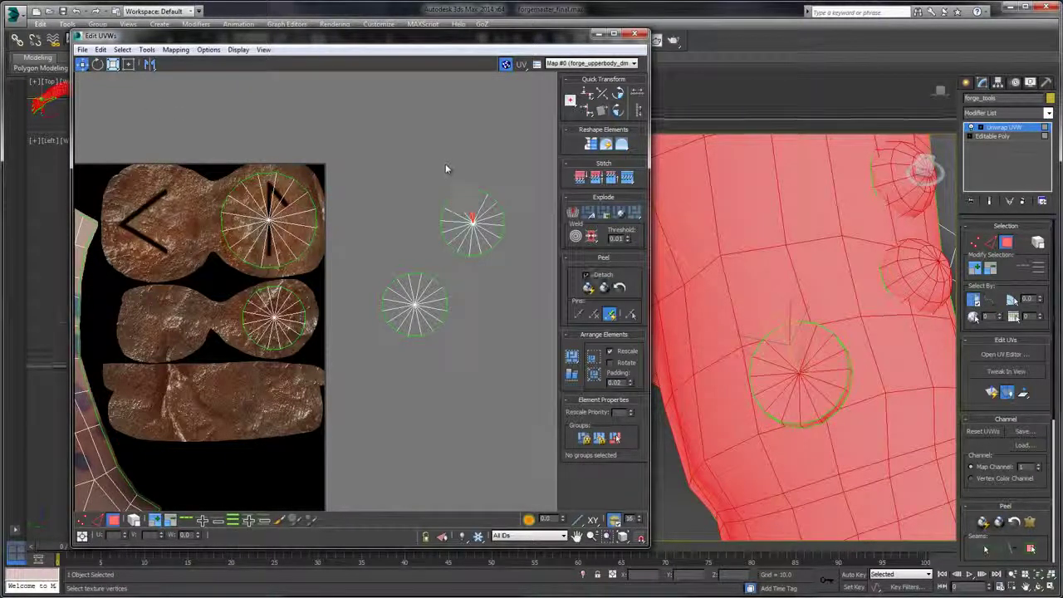
{"action": "left_click", "coordinate": [475, 220]}
{"action": "left_click_drag", "start_coordinate": [475, 220], "coordinate": [176, 203]}
{"action": "left_click", "coordinate": [113, 65]}
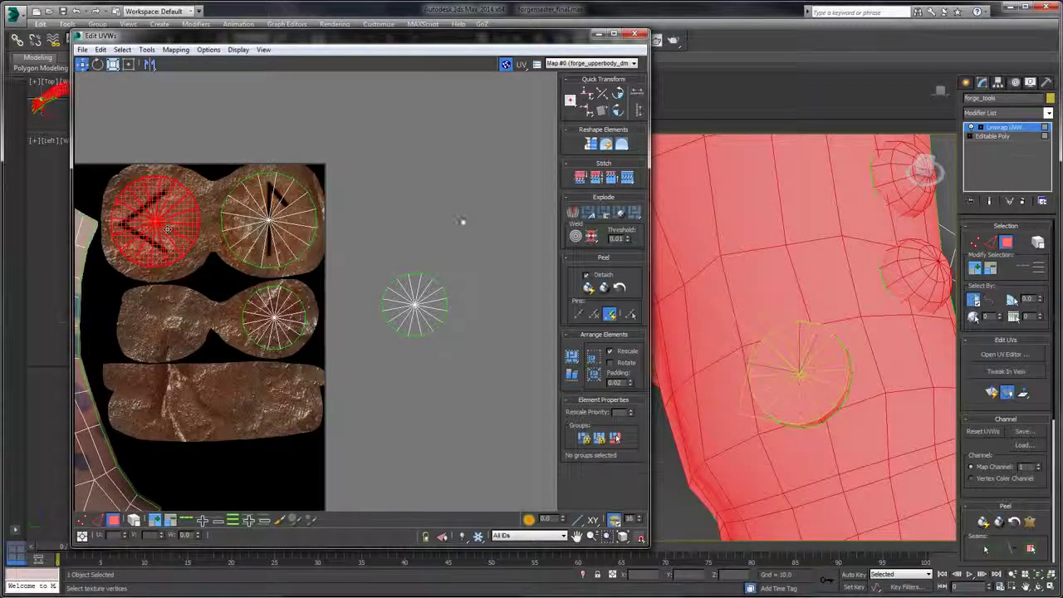
- Move the last loose disc shell onto the plain round patch below the V-shaped rune
{"action": "left_click_drag", "start_coordinate": [378, 259], "coordinate": [458, 355]}
{"action": "left_click_drag", "start_coordinate": [419, 304], "coordinate": [243, 313]}
{"action": "scroll", "coordinate": [274, 249], "scroll_direction": "down", "scroll_amount": 6}
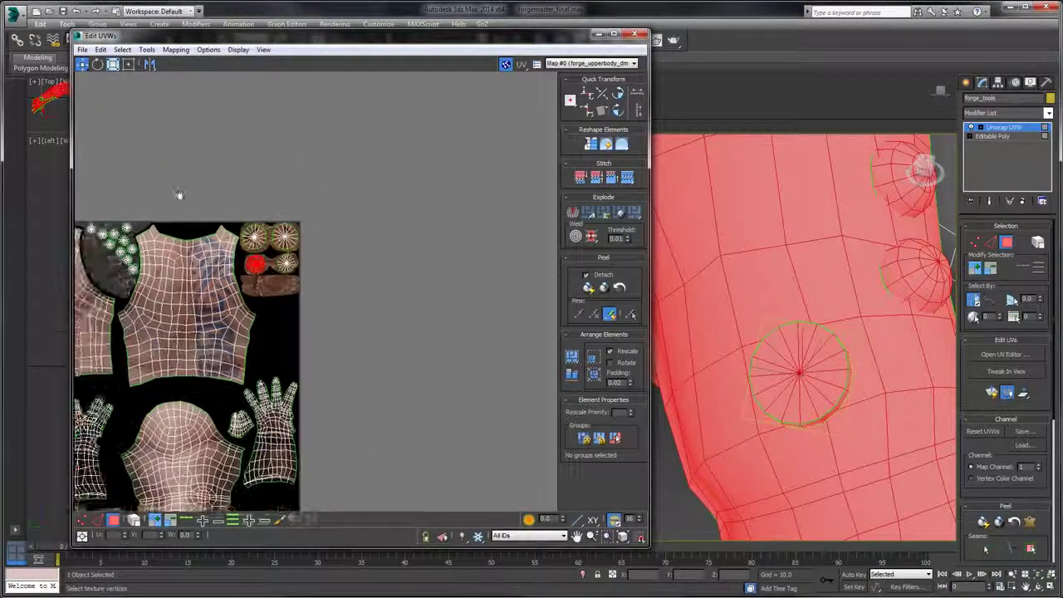
- Select the two long rim strip shells above the chest's neckline and move them onto the wide brown strip below the round patches
{"action": "left_click_drag", "start_coordinate": [178, 195], "coordinate": [465, 202]}
{"action": "scroll", "coordinate": [274, 216], "scroll_direction": "up", "scroll_amount": 4}
{"action": "scroll", "coordinate": [349, 262], "scroll_direction": "up", "scroll_amount": 2}
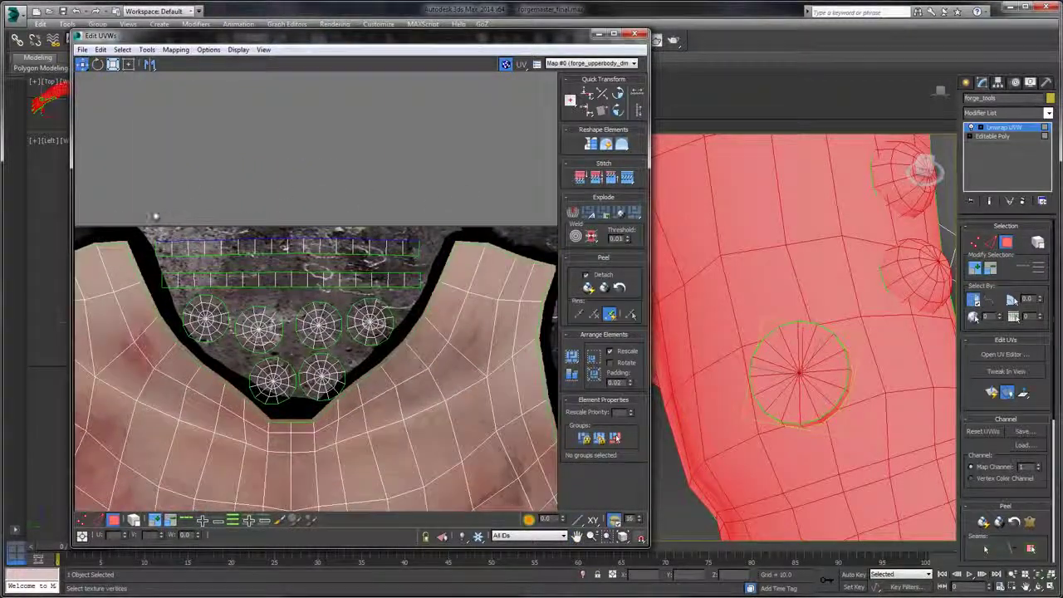
{"action": "left_click", "coordinate": [419, 284]}
{"action": "scroll", "coordinate": [299, 176], "scroll_direction": "down", "scroll_amount": 5}
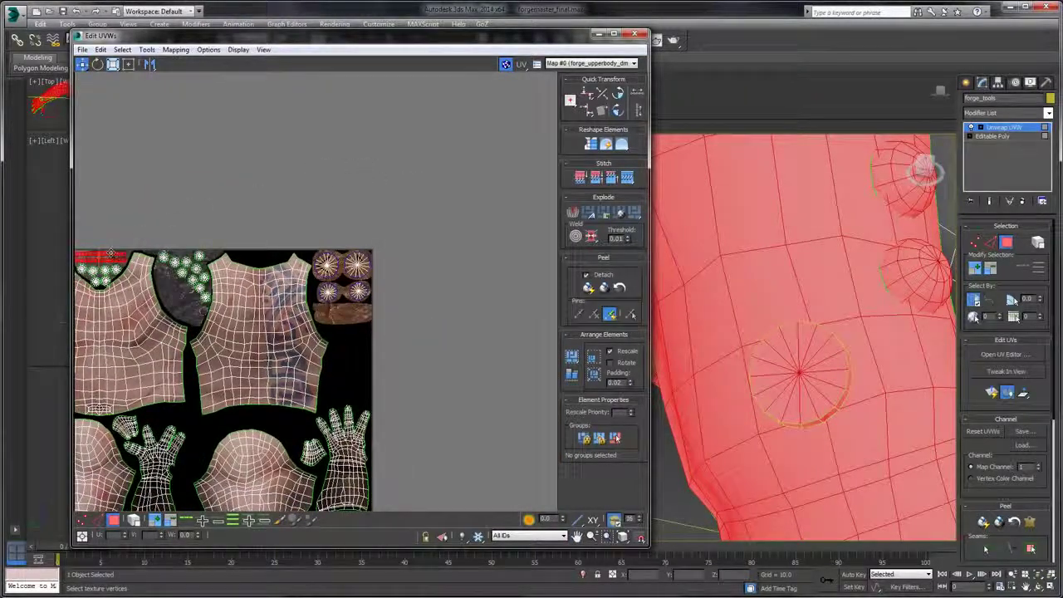
{"action": "left_click_drag", "start_coordinate": [108, 257], "coordinate": [367, 316]}
{"action": "scroll", "coordinate": [366, 314], "scroll_direction": "up", "scroll_amount": 8}
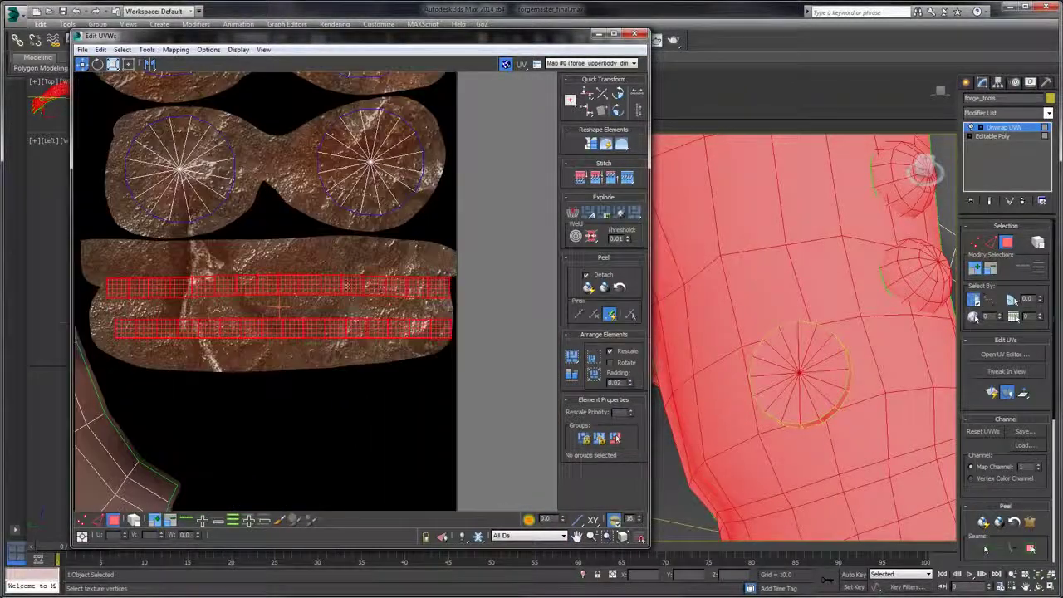
- Shift the two rim strips up within the brown strip, and move the upper-left stud shell between the torso shells down onto plain dark metal
{"action": "left_click_drag", "start_coordinate": [334, 266], "coordinate": [336, 259]}
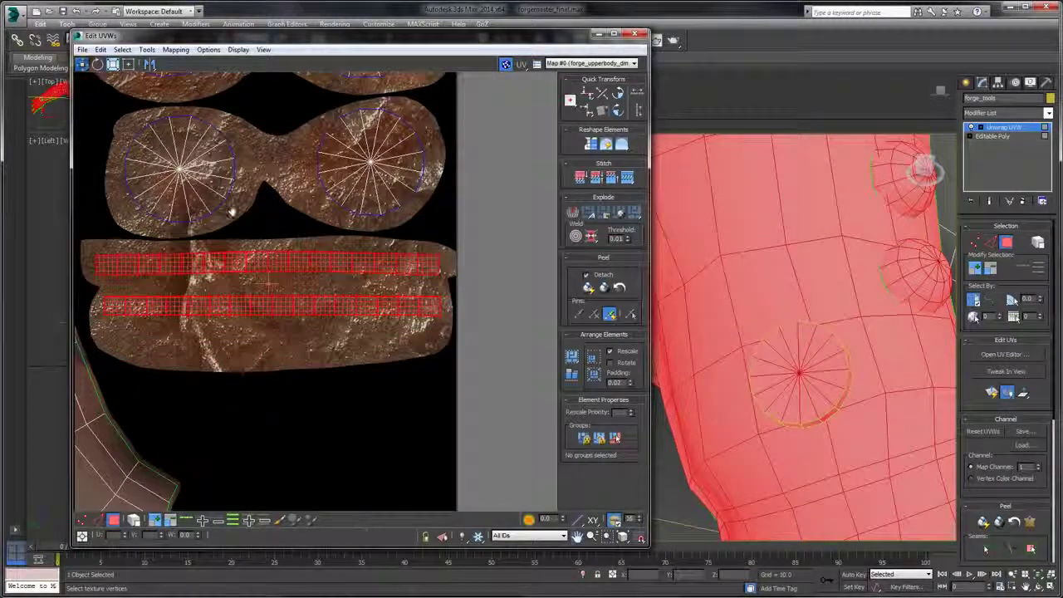
{"action": "left_click_drag", "start_coordinate": [232, 211], "coordinate": [372, 281]}
{"action": "scroll", "coordinate": [372, 281], "scroll_direction": "down", "scroll_amount": 4}
{"action": "left_click_drag", "start_coordinate": [125, 190], "coordinate": [378, 272]}
{"action": "scroll", "coordinate": [221, 277], "scroll_direction": "up", "scroll_amount": 5}
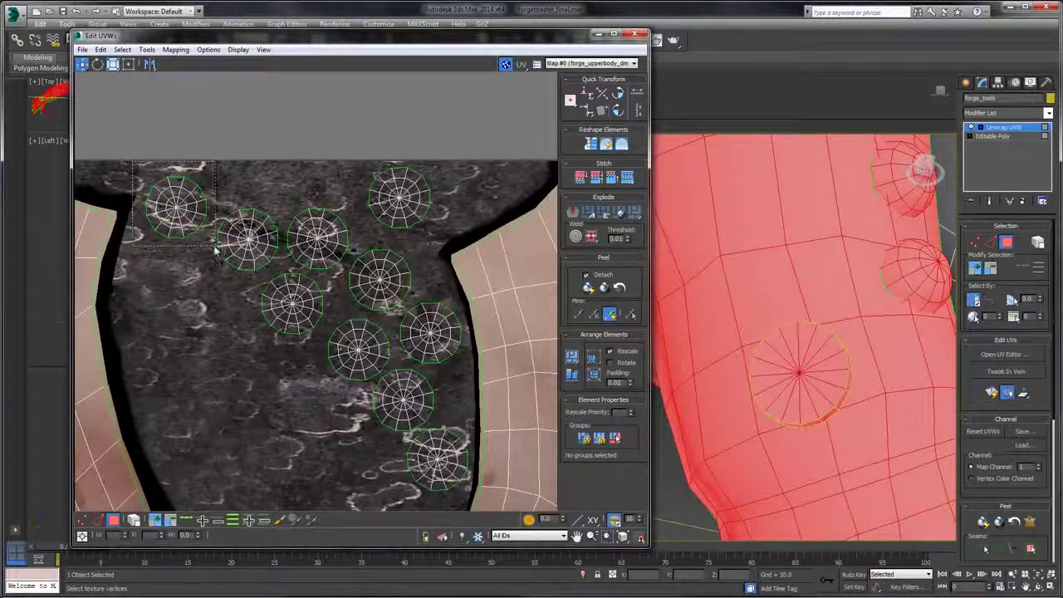
{"action": "left_click_drag", "start_coordinate": [214, 248], "coordinate": [215, 247]}
{"action": "left_click_drag", "start_coordinate": [177, 207], "coordinate": [187, 235]}
{"action": "left_click_drag", "start_coordinate": [202, 308], "coordinate": [193, 314]}
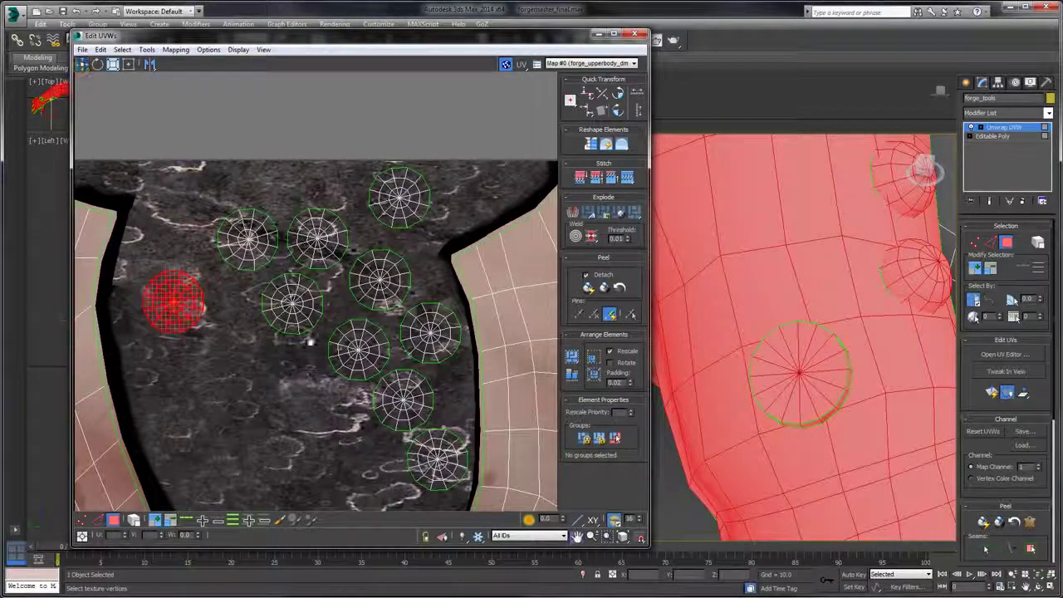
- Move the cluster's lowest stud shell and its rightmost one onto plain dark metal, forming a diagonal row below the shell just placed
{"action": "left_click_drag", "start_coordinate": [311, 341], "coordinate": [240, 277]}
{"action": "left_click", "coordinate": [357, 422]}
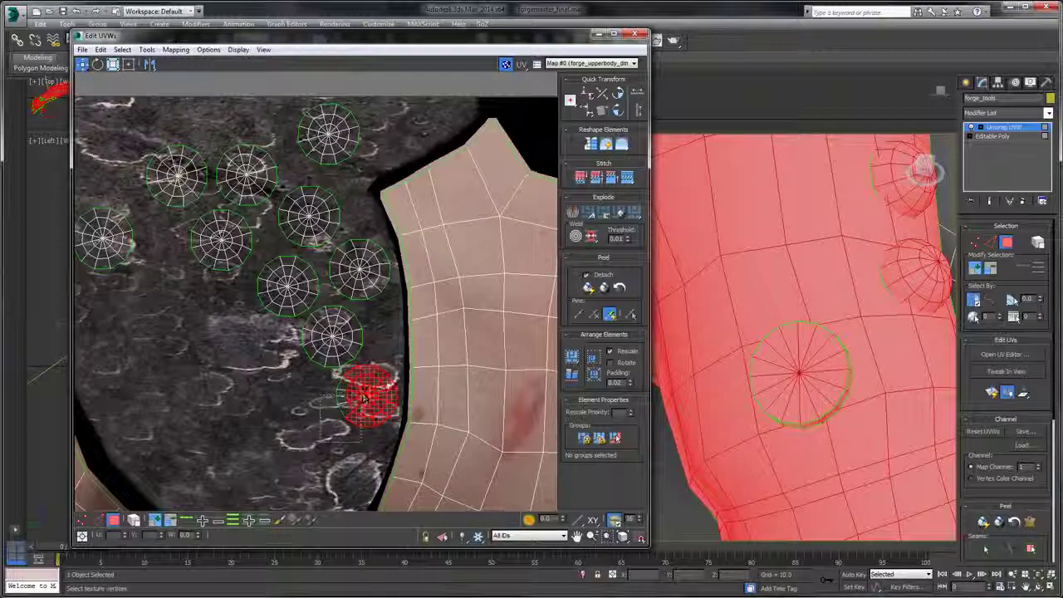
{"action": "left_click_drag", "start_coordinate": [364, 399], "coordinate": [165, 319]}
{"action": "left_click_drag", "start_coordinate": [256, 316], "coordinate": [299, 388]}
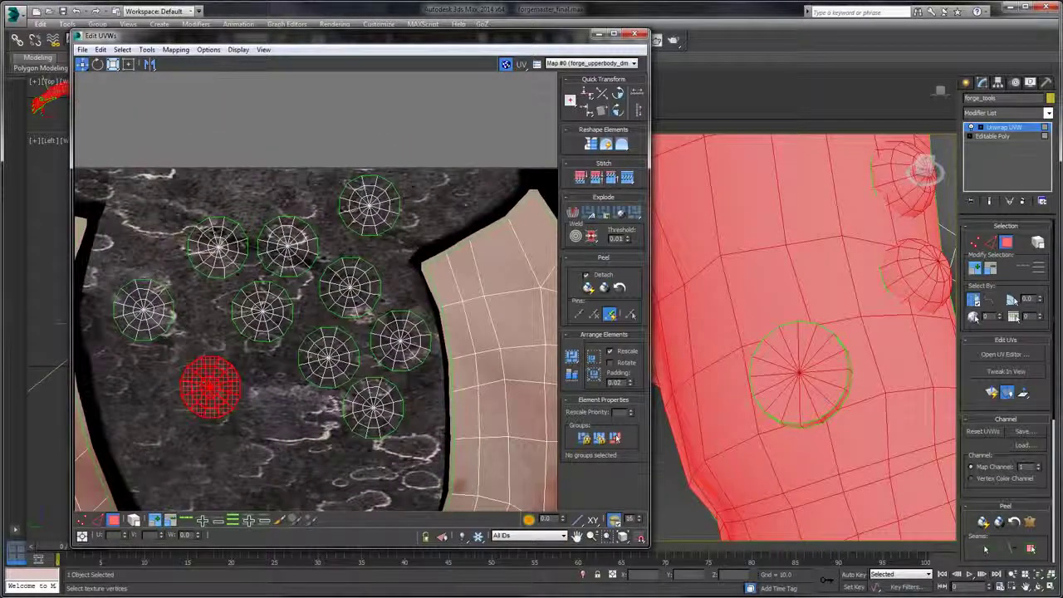
{"action": "left_click", "coordinate": [415, 353]}
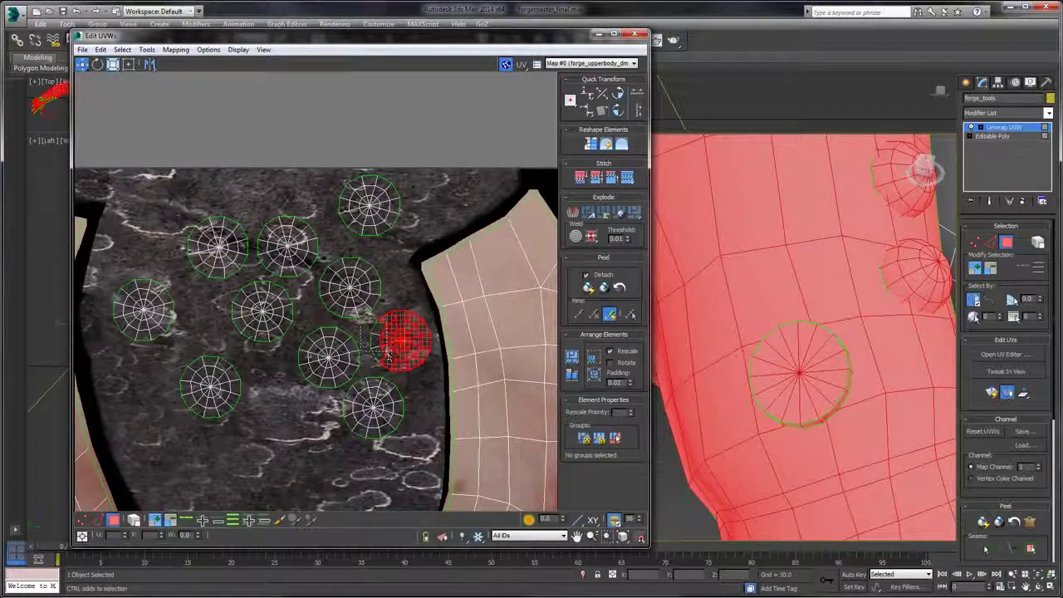
{"action": "left_click_drag", "start_coordinate": [408, 340], "coordinate": [345, 446]}
- Move the rightmost stud shell above the chest's neckline up, away from the dark seam border
{"action": "scroll", "coordinate": [317, 291], "scroll_direction": "down", "scroll_amount": 4}
{"action": "left_click_drag", "start_coordinate": [208, 232], "coordinate": [356, 247]}
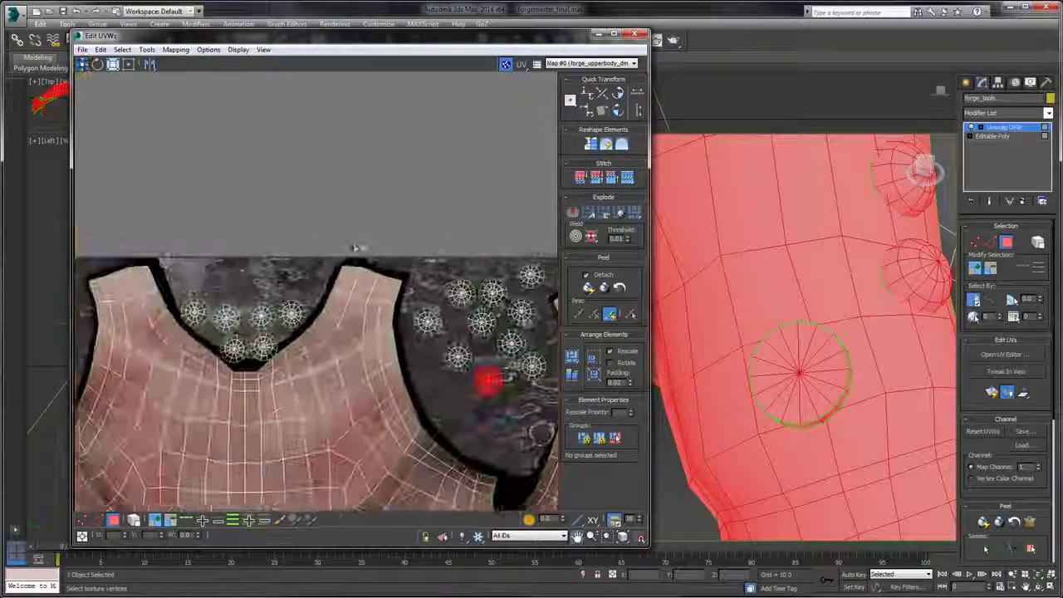
{"action": "scroll", "coordinate": [355, 247], "scroll_direction": "up", "scroll_amount": 5}
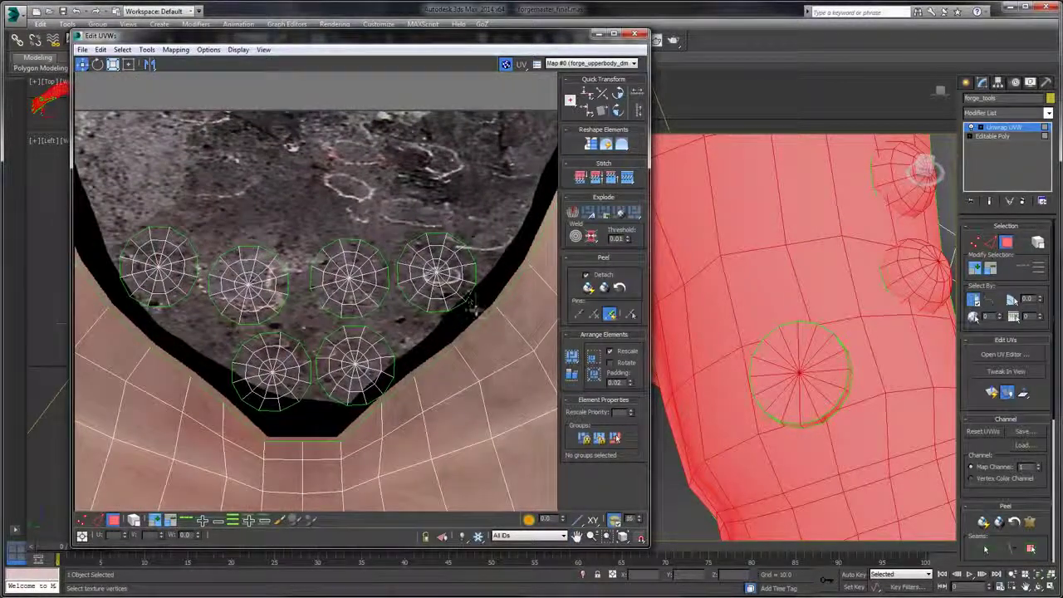
{"action": "left_click", "coordinate": [449, 286]}
{"action": "left_click_drag", "start_coordinate": [448, 286], "coordinate": [428, 170]}
{"action": "left_click_drag", "start_coordinate": [324, 234], "coordinate": [400, 314]}
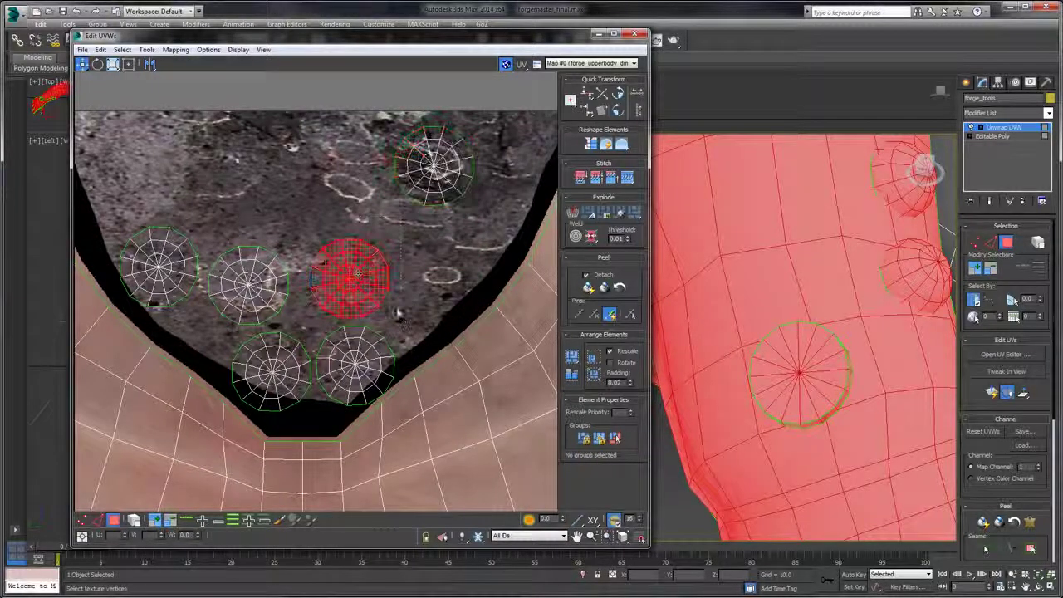
{"action": "left_click_drag", "start_coordinate": [353, 276], "coordinate": [353, 245]}
{"action": "key", "text": "ctrl+z"}
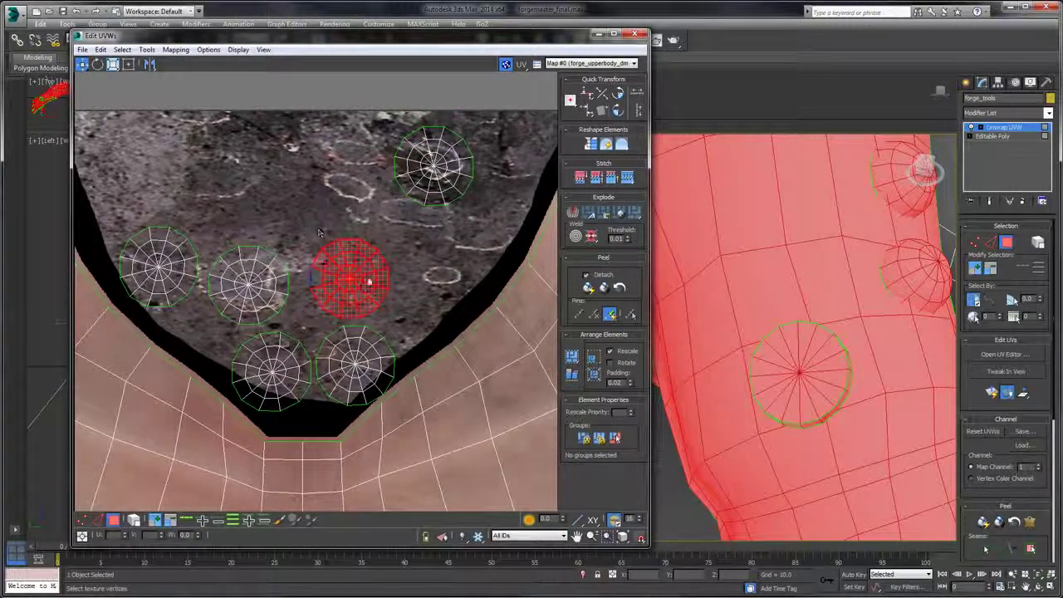
- Move the two middle stud shells above the neckline up beside the raised one to form a top row of three
{"action": "left_click", "coordinate": [319, 233]}
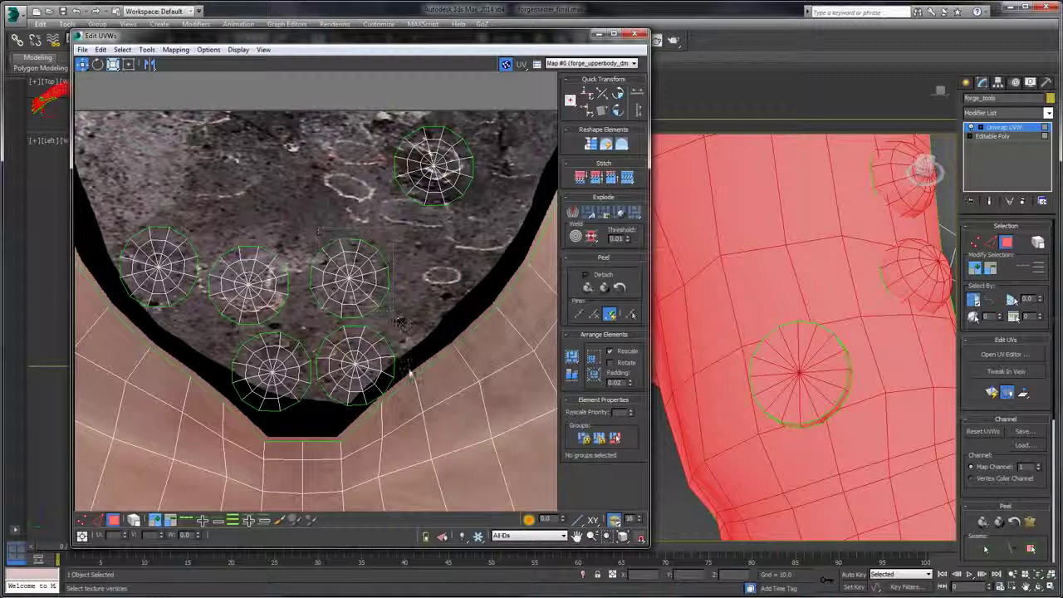
{"action": "left_click_drag", "start_coordinate": [410, 374], "coordinate": [352, 182]}
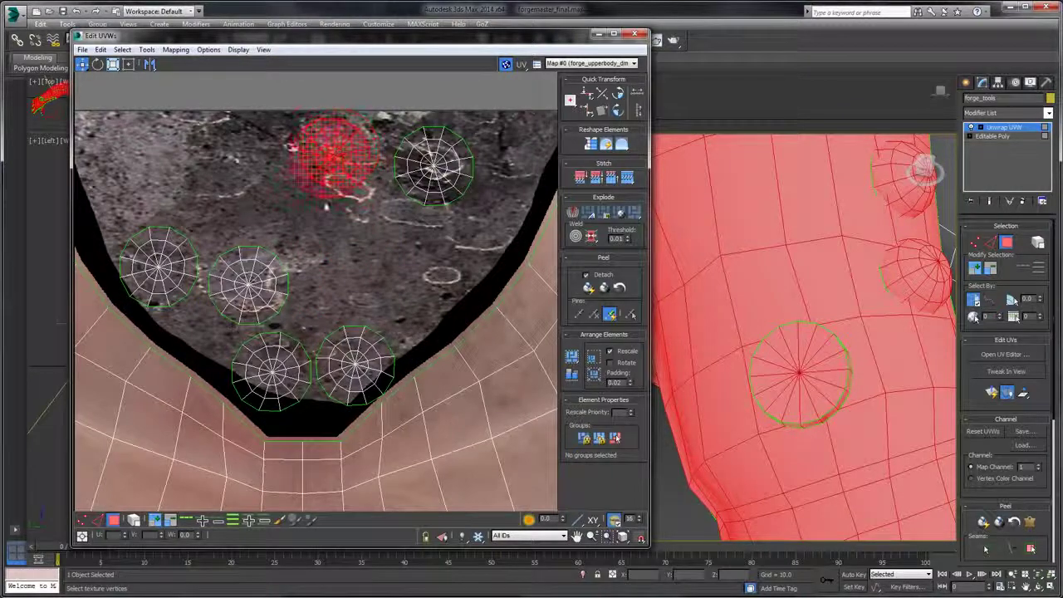
{"action": "scroll", "coordinate": [310, 244], "scroll_direction": "down", "scroll_amount": 1}
{"action": "left_click_drag", "start_coordinate": [310, 243], "coordinate": [398, 305]}
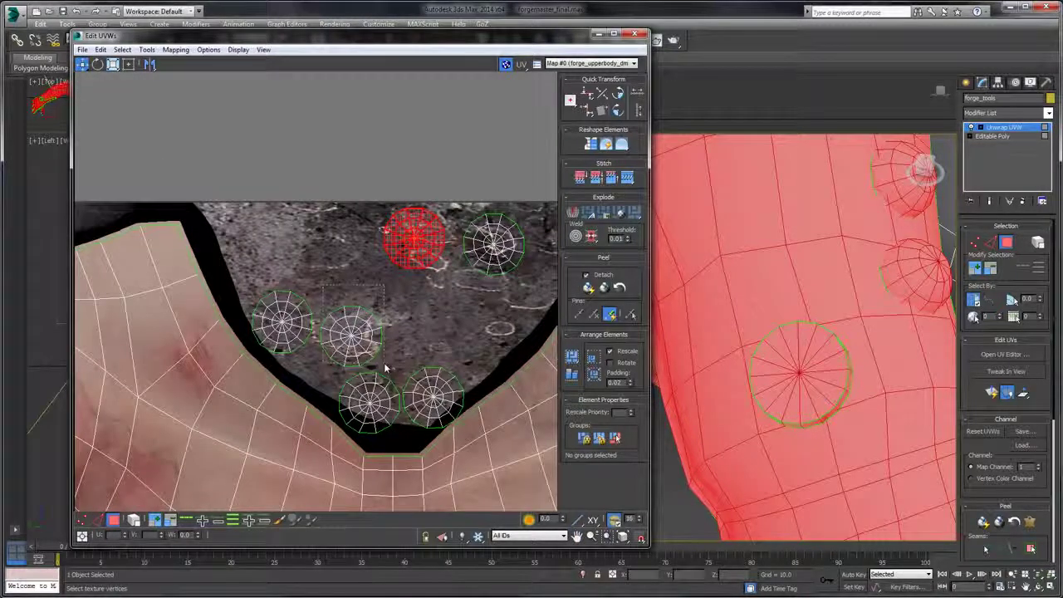
{"action": "left_click", "coordinate": [364, 336]}
{"action": "left_click_drag", "start_coordinate": [363, 336], "coordinate": [350, 246]}
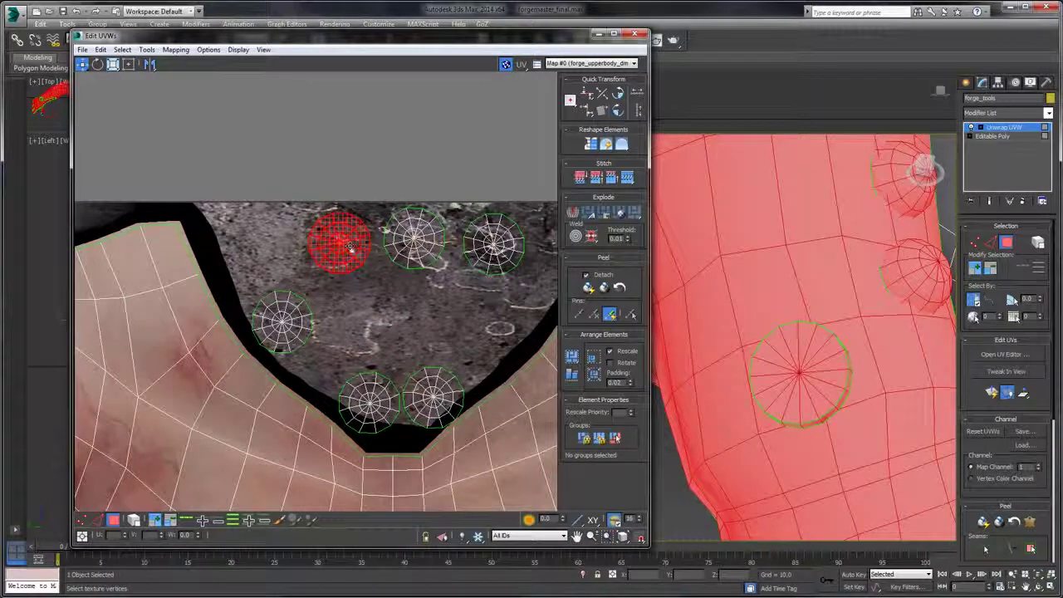
- Arrange the remaining three neckline stud shells below the top row, two side by side and one beneath, clear of the dark border
{"action": "left_click", "coordinate": [314, 350]}
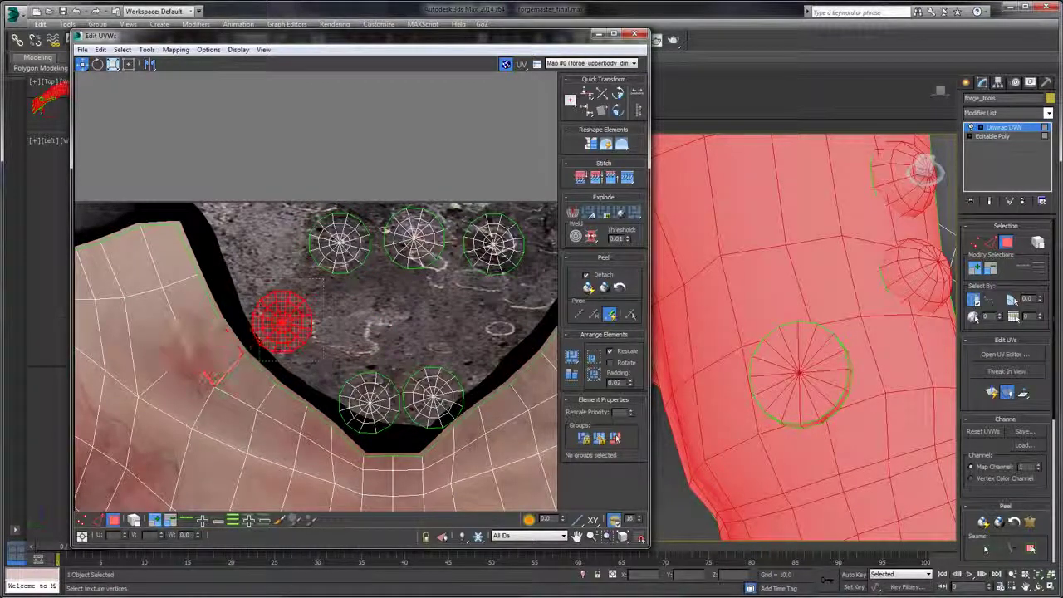
{"action": "left_click_drag", "start_coordinate": [283, 322], "coordinate": [380, 303]}
{"action": "left_click", "coordinate": [430, 367]}
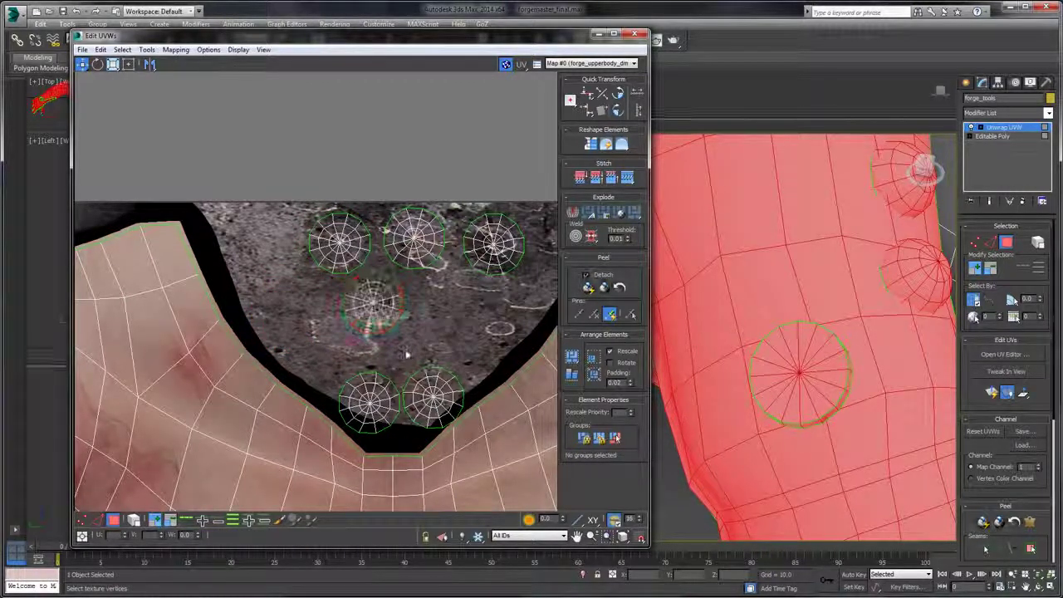
{"action": "left_click_drag", "start_coordinate": [462, 415], "coordinate": [449, 317]}
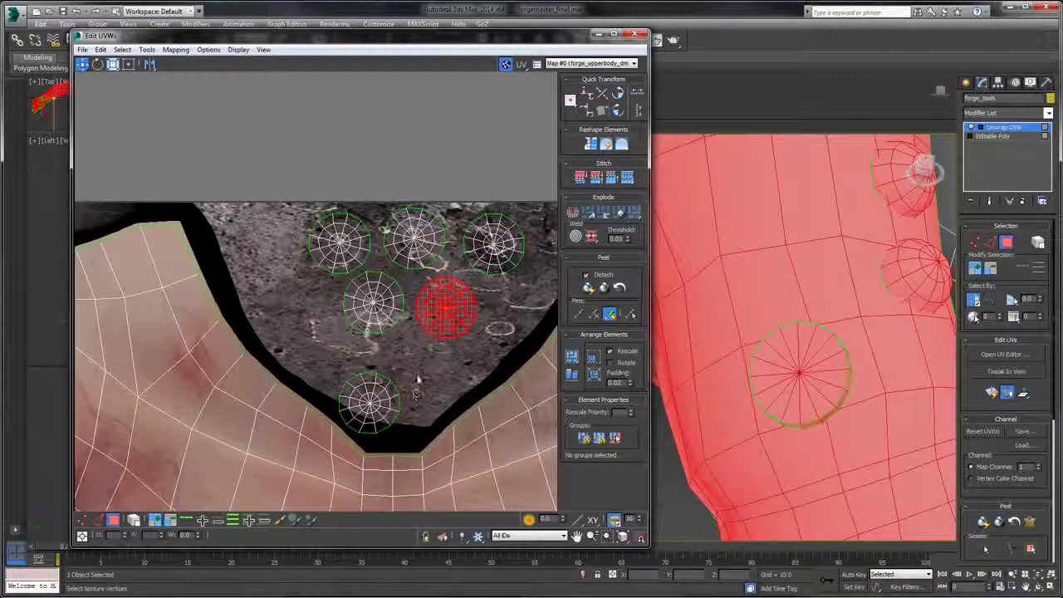
{"action": "left_click", "coordinate": [368, 402]}
{"action": "left_click_drag", "start_coordinate": [368, 401], "coordinate": [404, 368]}
- Deselect the shells and examine the whole UV layout for correct placement over the texture
{"action": "scroll", "coordinate": [404, 369], "scroll_direction": "down", "scroll_amount": 4}
{"action": "left_click", "coordinate": [373, 295]}
{"action": "scroll", "coordinate": [285, 275], "scroll_direction": "down", "scroll_amount": 3}
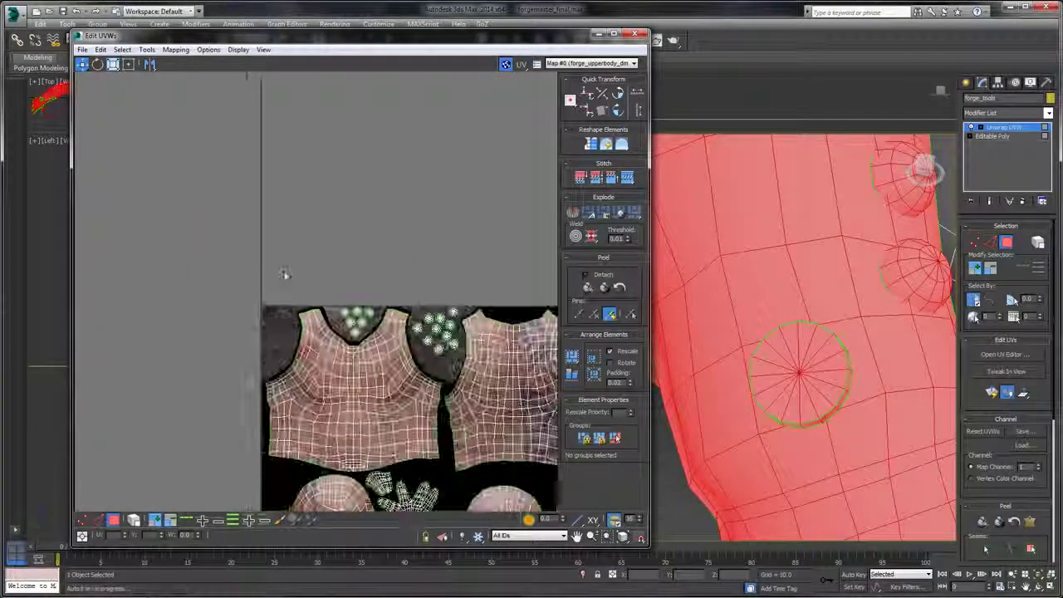
{"action": "scroll", "coordinate": [380, 319], "scroll_direction": "down", "scroll_amount": 3}
{"action": "left_click_drag", "start_coordinate": [438, 410], "coordinate": [382, 290]}
{"action": "scroll", "coordinate": [347, 362], "scroll_direction": "up", "scroll_amount": 5}
{"action": "scroll", "coordinate": [377, 274], "scroll_direction": "down", "scroll_amount": 3}
{"action": "scroll", "coordinate": [378, 275], "scroll_direction": "down", "scroll_amount": 3}
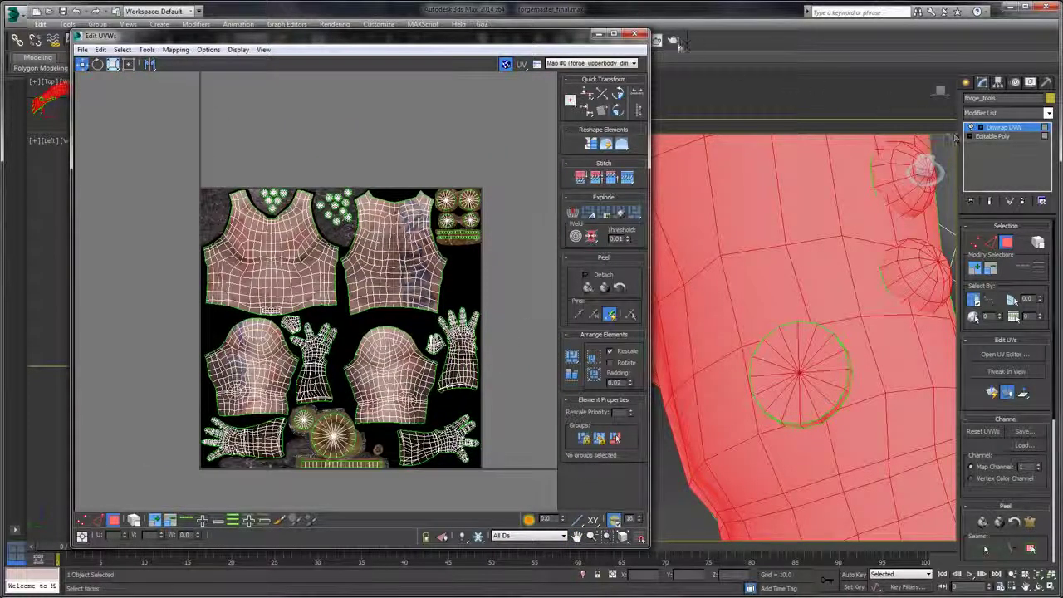
- Close the UV editor and collapse the Unwrap UVW modifier into the Editable Poly
{"action": "left_click", "coordinate": [636, 35]}
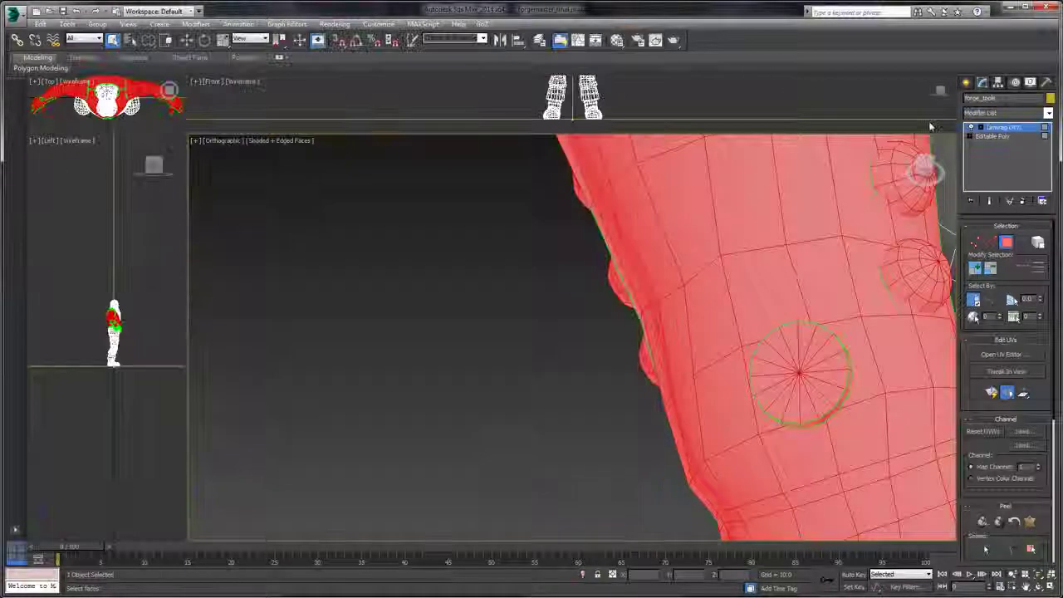
{"action": "right_click", "coordinate": [1007, 128]}
{"action": "left_click", "coordinate": [948, 226]}
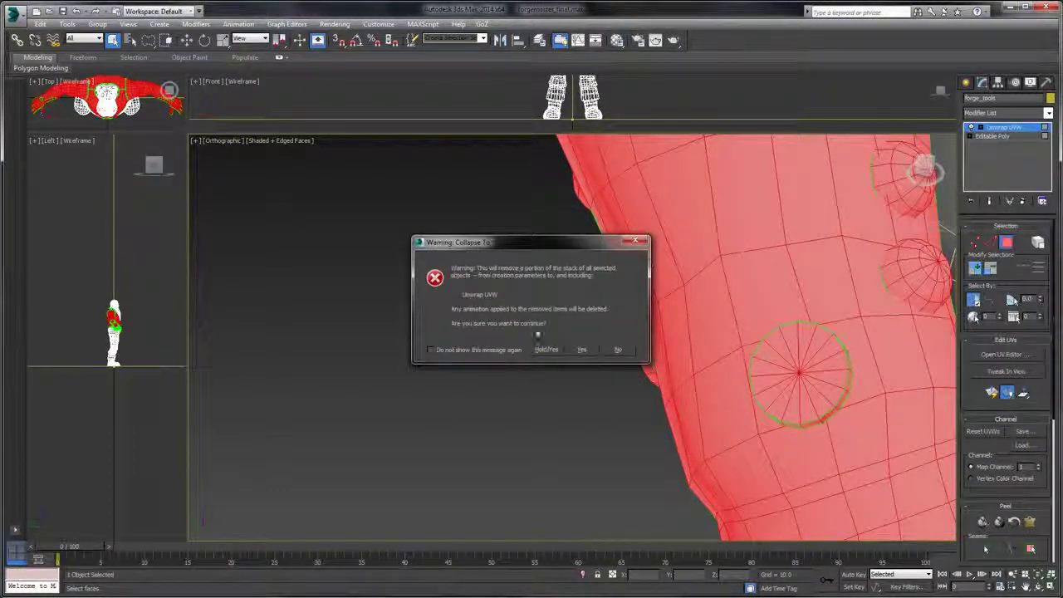
{"action": "left_click", "coordinate": [581, 350]}
- Unhide all objects in the scene and clear the selection
{"action": "scroll", "coordinate": [529, 296], "scroll_direction": "down", "scroll_amount": 8}
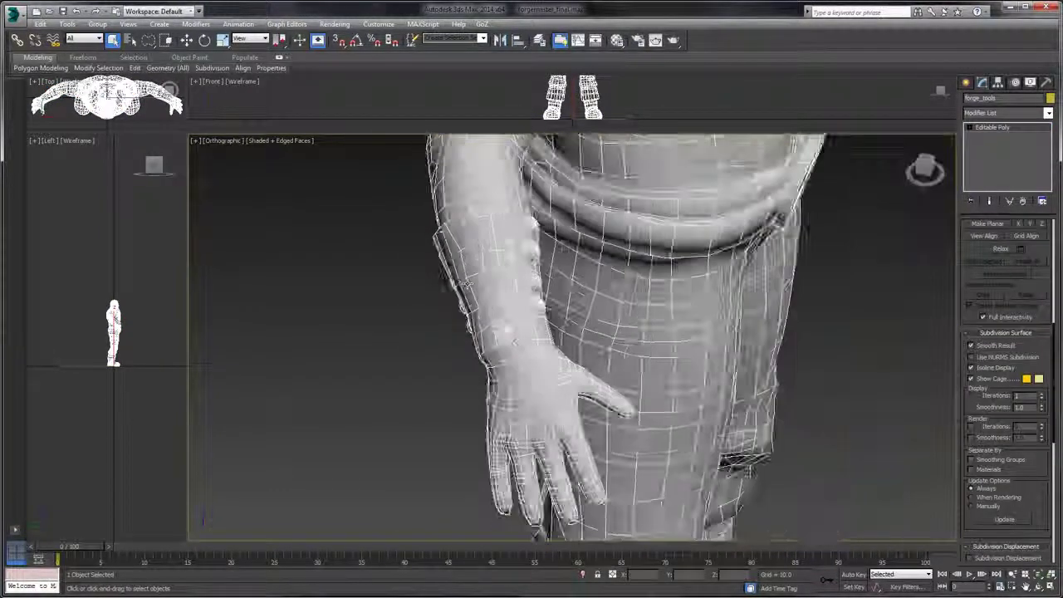
{"action": "right_click", "coordinate": [665, 267]}
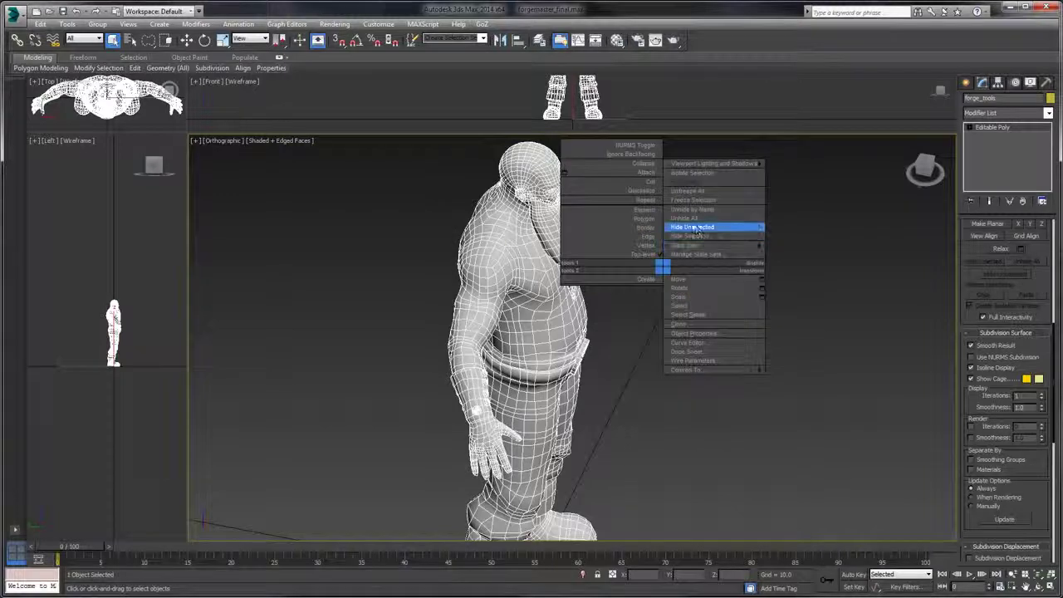
{"action": "left_click", "coordinate": [704, 231]}
{"action": "left_click", "coordinate": [731, 259]}
{"action": "scroll", "coordinate": [708, 276], "scroll_direction": "down", "scroll_amount": 3}
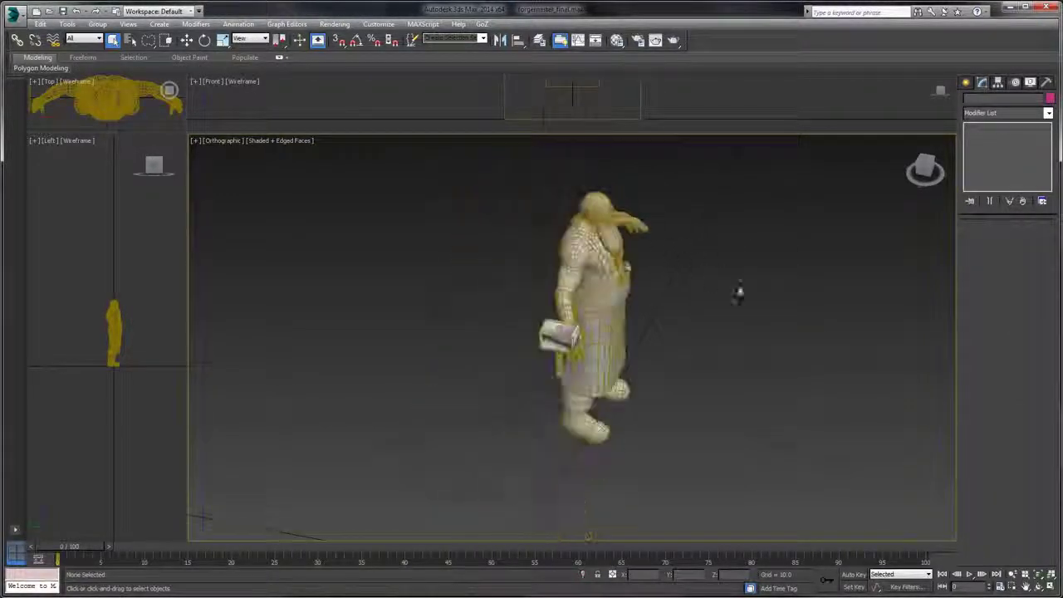
- Select the complete character together with the hammer and start exporting them
{"action": "left_click_drag", "start_coordinate": [740, 294], "coordinate": [705, 284]}
{"action": "mouse_move", "coordinate": [320, 230]}
{"action": "left_mouse_down"}
{"action": "mouse_move", "coordinate": [570, 518]}
{"action": "mouse_move", "coordinate": [540, 499]}
{"action": "left_mouse_up"}
{"action": "left_click_drag", "start_coordinate": [656, 231], "coordinate": [667, 257]}
{"action": "left_click", "coordinate": [18, 14]}
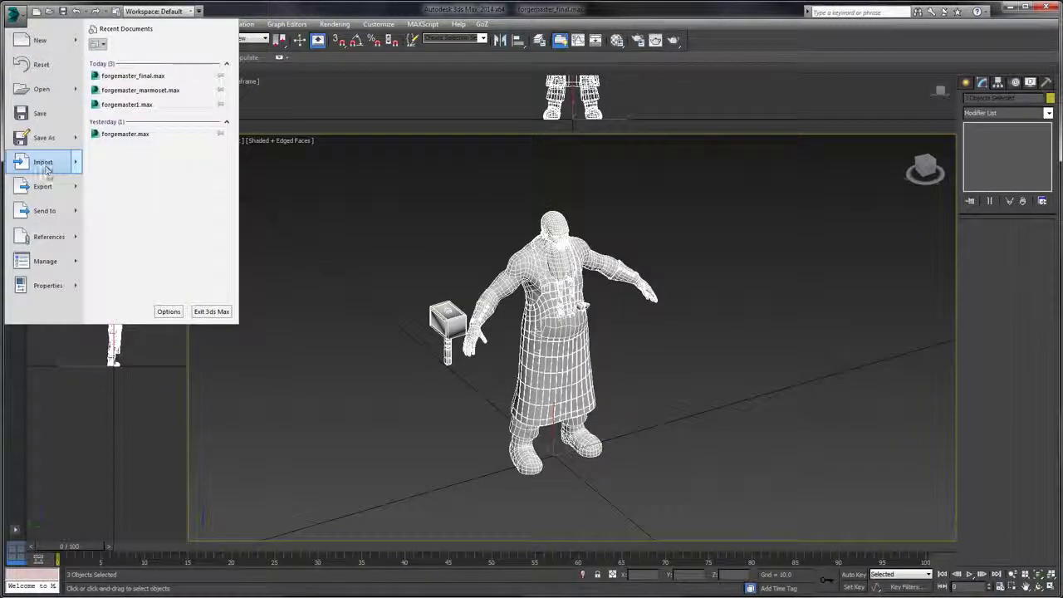
{"action": "mouse_move", "coordinate": [42, 183]}
{"action": "left_click", "coordinate": [125, 93]}
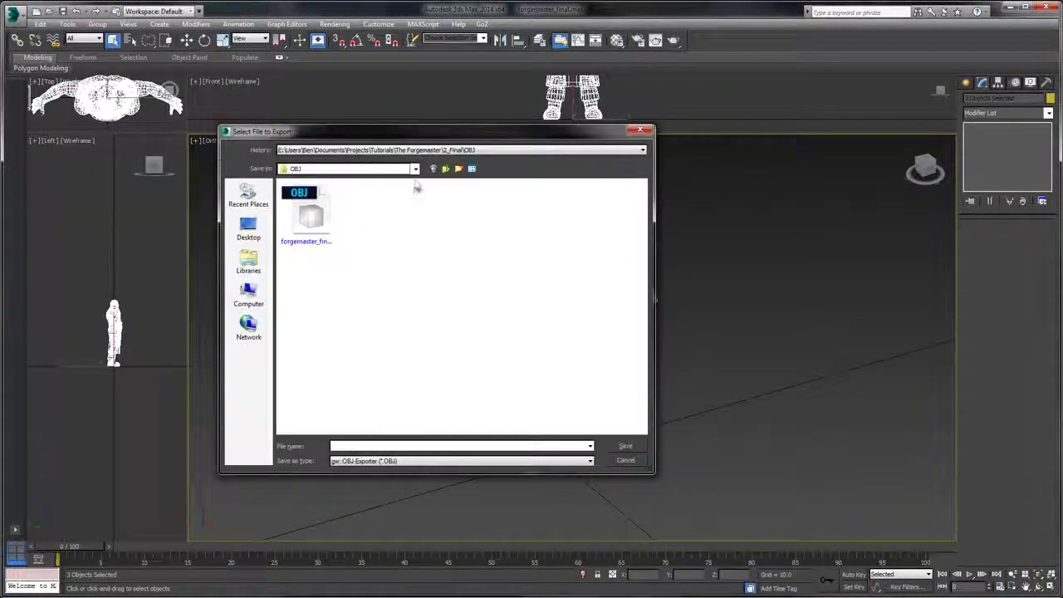
- Export in Autodesk FBX format over Forgemaster.FBX in the 2_Final project's FBX folder, using the existing export options
{"action": "left_click", "coordinate": [445, 169]}
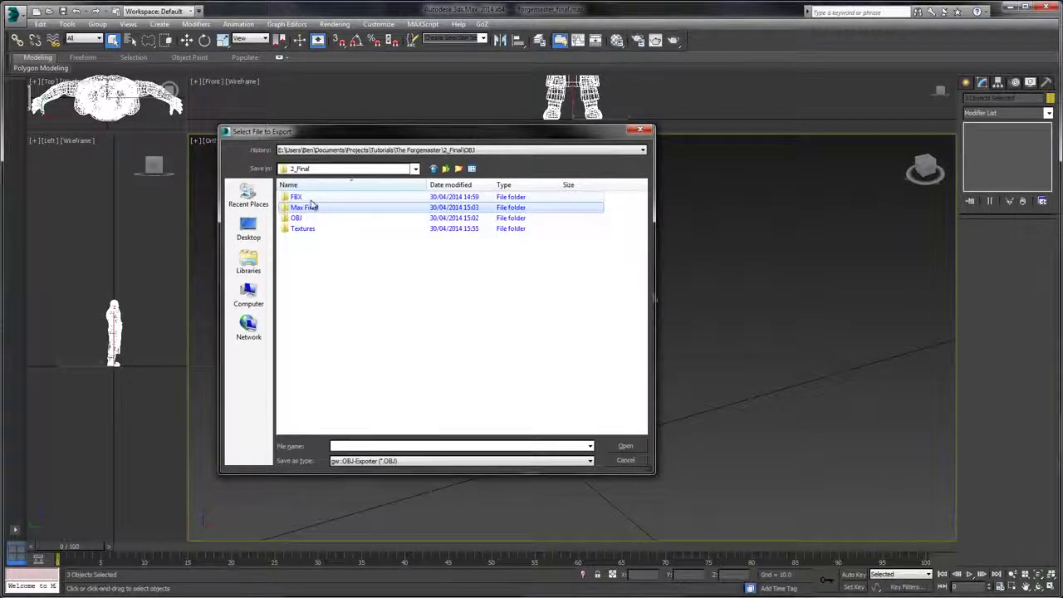
{"action": "double_click", "coordinate": [296, 197]}
{"action": "left_click", "coordinate": [448, 461]}
{"action": "left_click", "coordinate": [380, 472]}
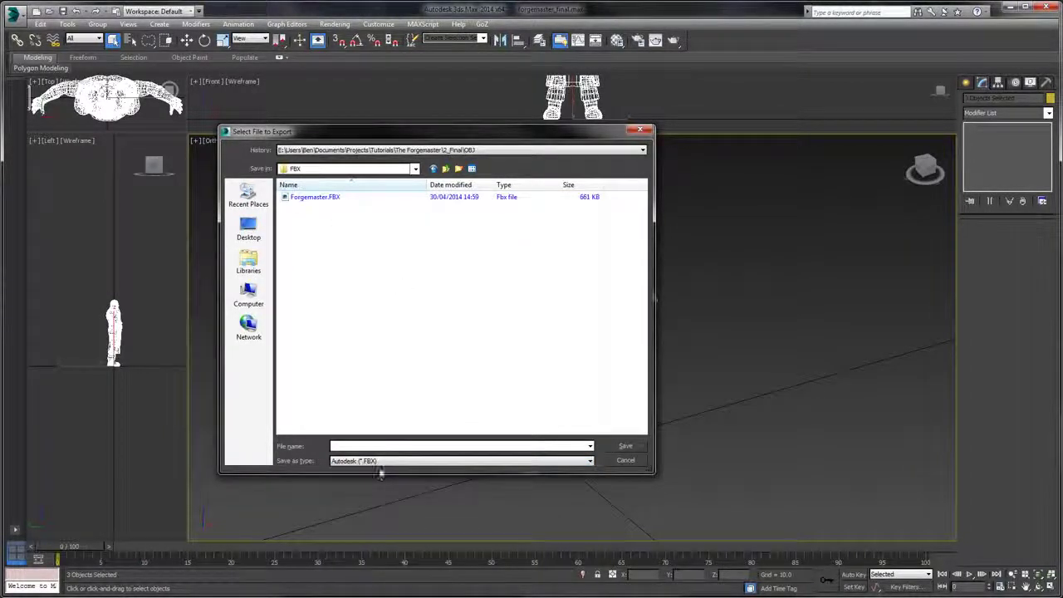
{"action": "left_click", "coordinate": [316, 198]}
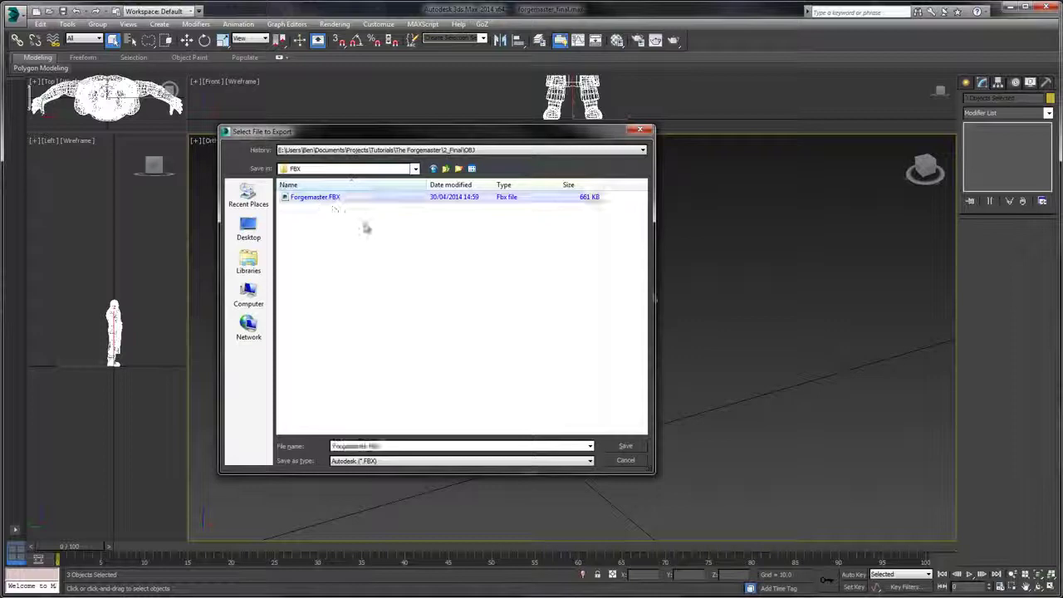
{"action": "left_click", "coordinate": [624, 446]}
{"action": "left_click", "coordinate": [565, 380]}
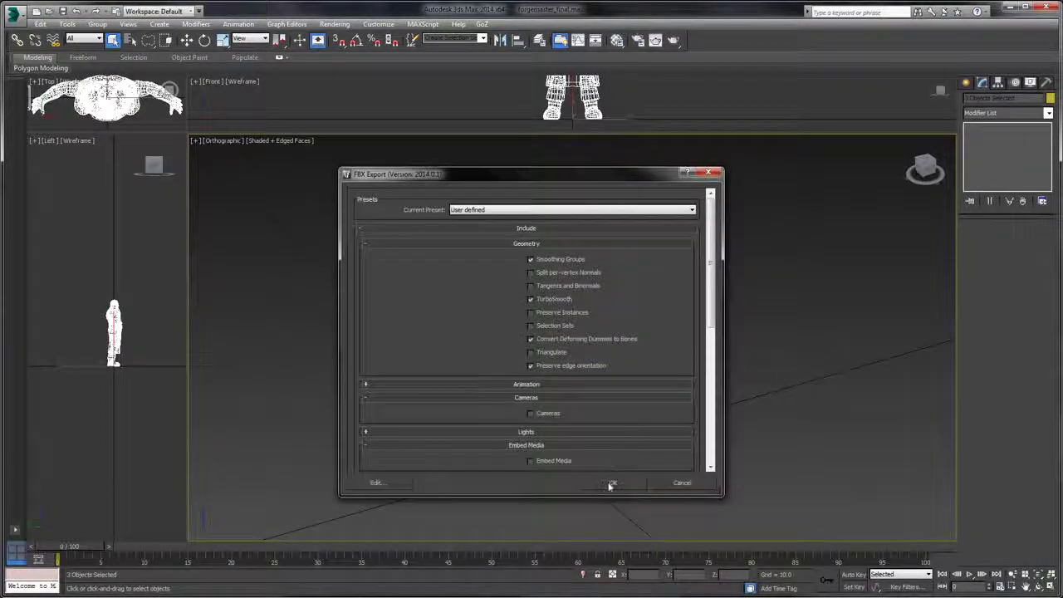
{"action": "left_click", "coordinate": [611, 482]}
{"action": "left_click", "coordinate": [686, 291]}
- Complete the FBX export and open the body mesh for polygon editing
{"action": "scroll", "coordinate": [704, 298], "scroll_direction": "up", "scroll_amount": 5}
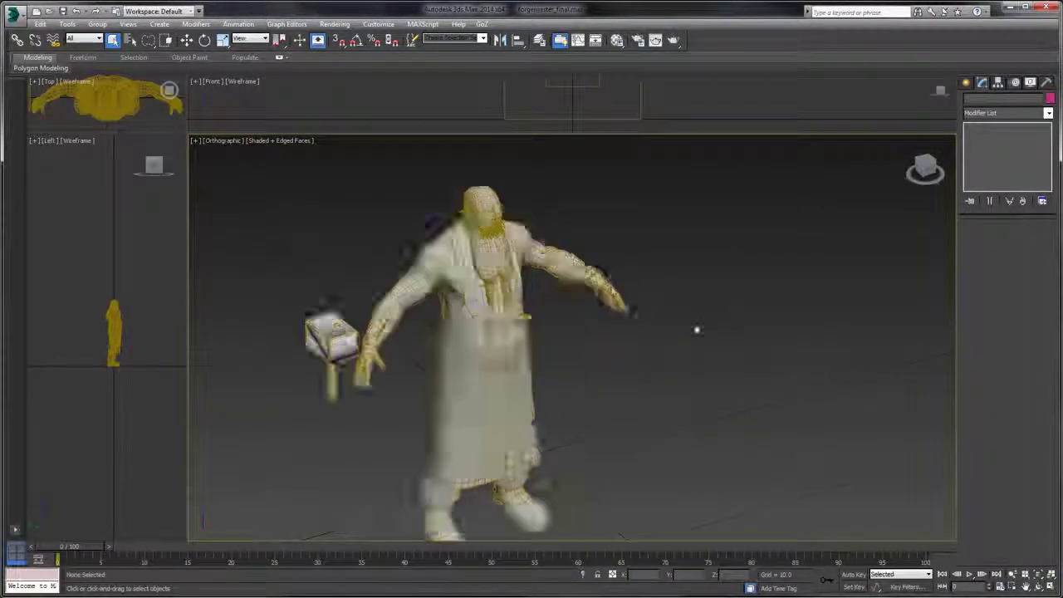
{"action": "left_click", "coordinate": [475, 216]}
{"action": "left_click_drag", "start_coordinate": [564, 193], "coordinate": [949, 272]}
{"action": "scroll", "coordinate": [669, 279], "scroll_direction": "up", "scroll_amount": 5}
{"action": "left_click", "coordinate": [657, 291]}
{"action": "left_click", "coordinate": [644, 346]}
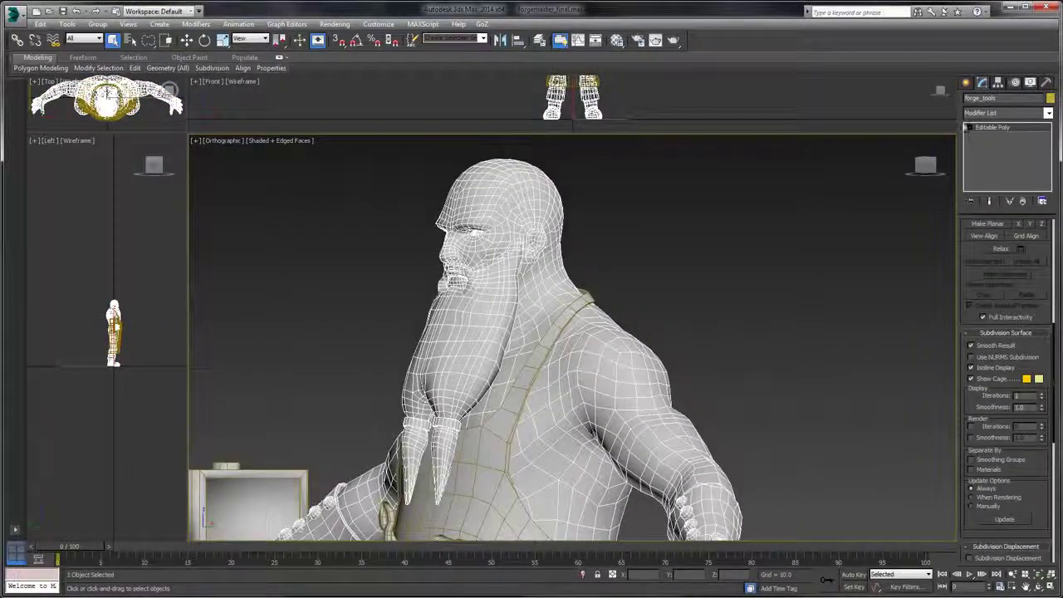
{"action": "left_click", "coordinate": [993, 171]}
{"action": "left_click", "coordinate": [991, 163]}
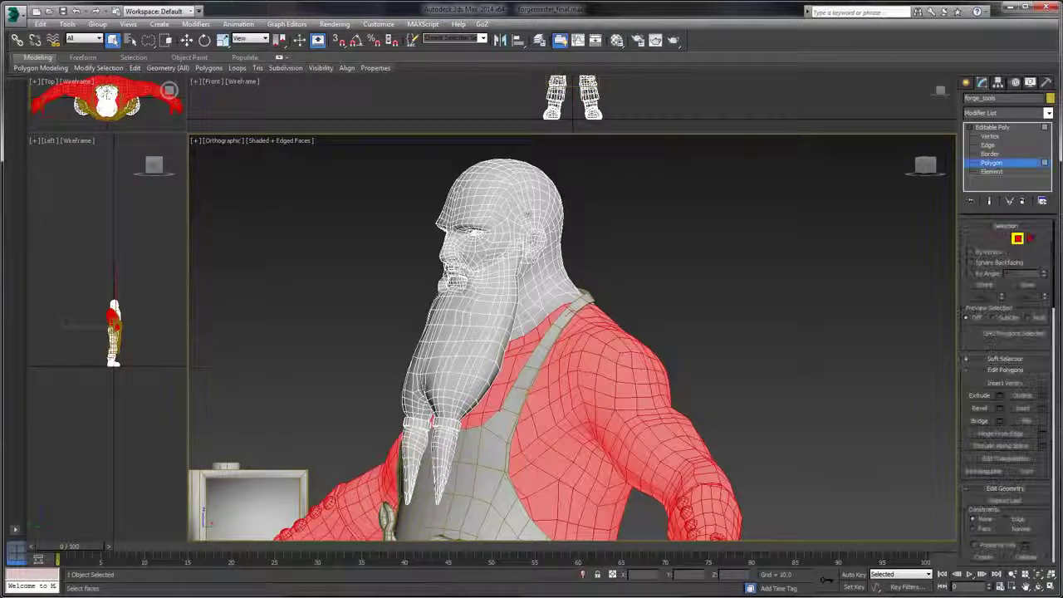
- Select all head polygons by material ID 1 and detach them as a separate object named forge_head
{"action": "scroll", "coordinate": [992, 309], "scroll_direction": "down", "scroll_amount": 5}
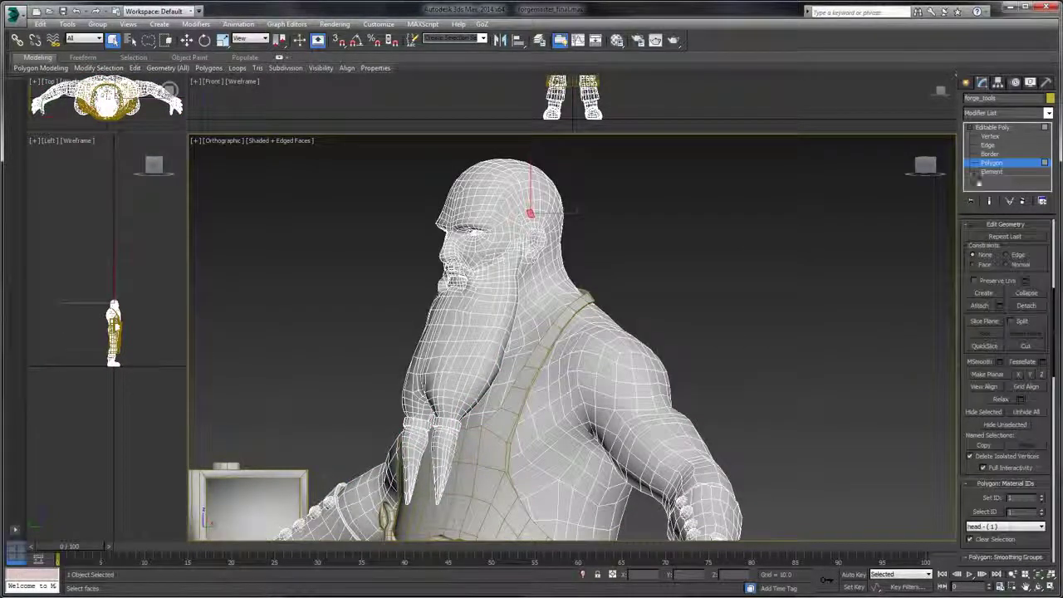
{"action": "left_click", "coordinate": [985, 511]}
{"action": "left_click", "coordinate": [1027, 306]}
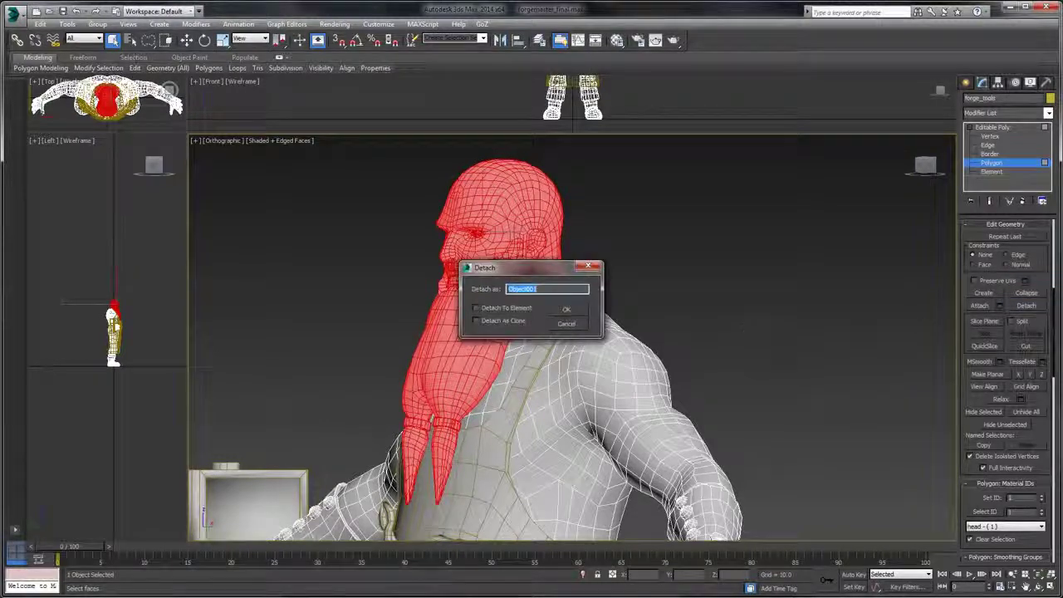
{"action": "type", "text": "forge_"}
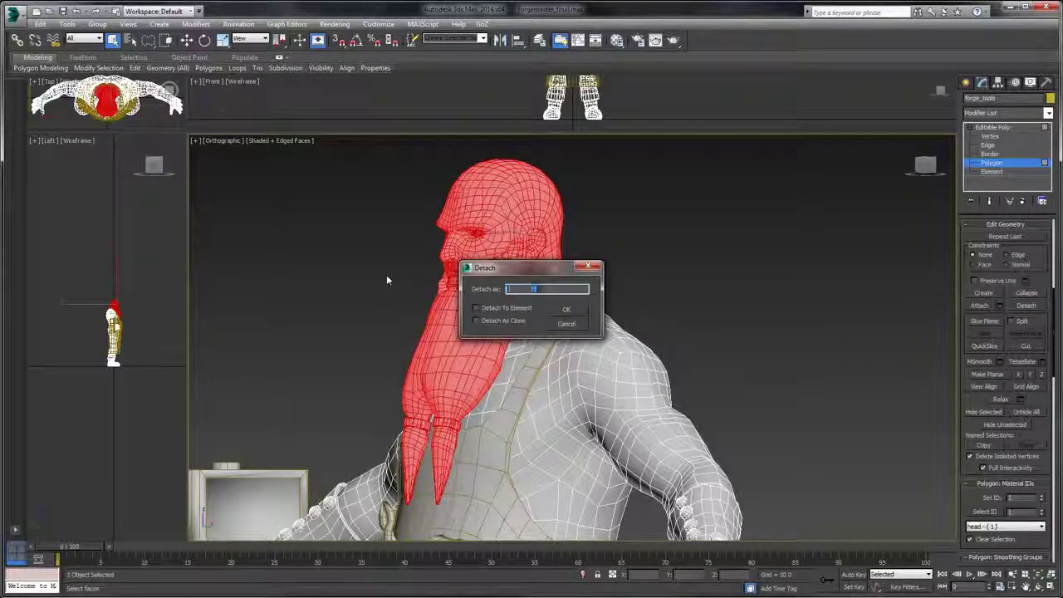
{"action": "type", "text": "head"}
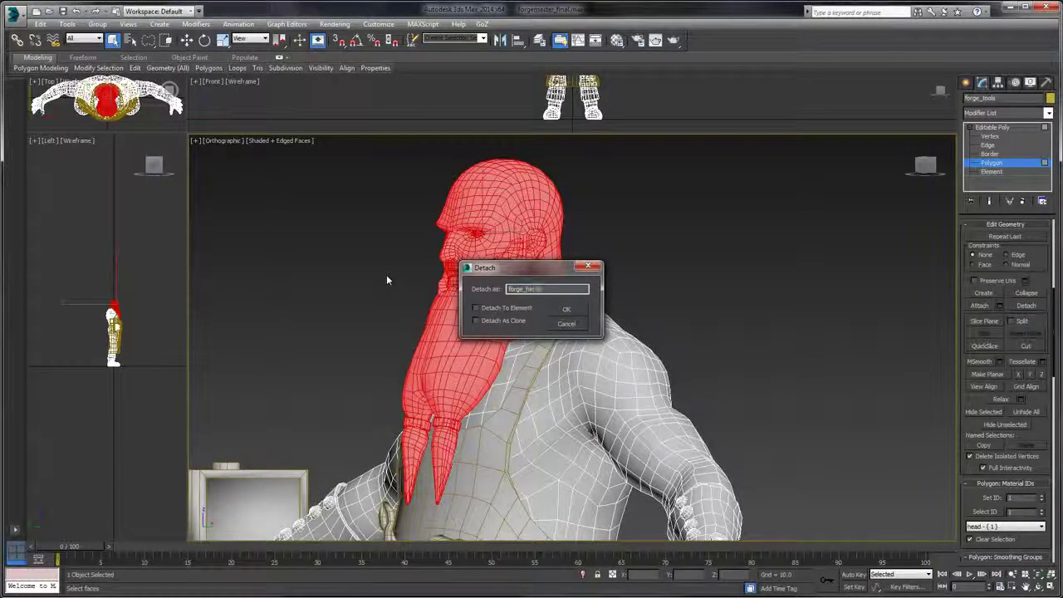
{"action": "key", "text": "Return"}
- Select the upper torso polygons by material ID 2 and detach them as a separate object named forge_uppertorso
{"action": "left_click", "coordinate": [646, 391]}
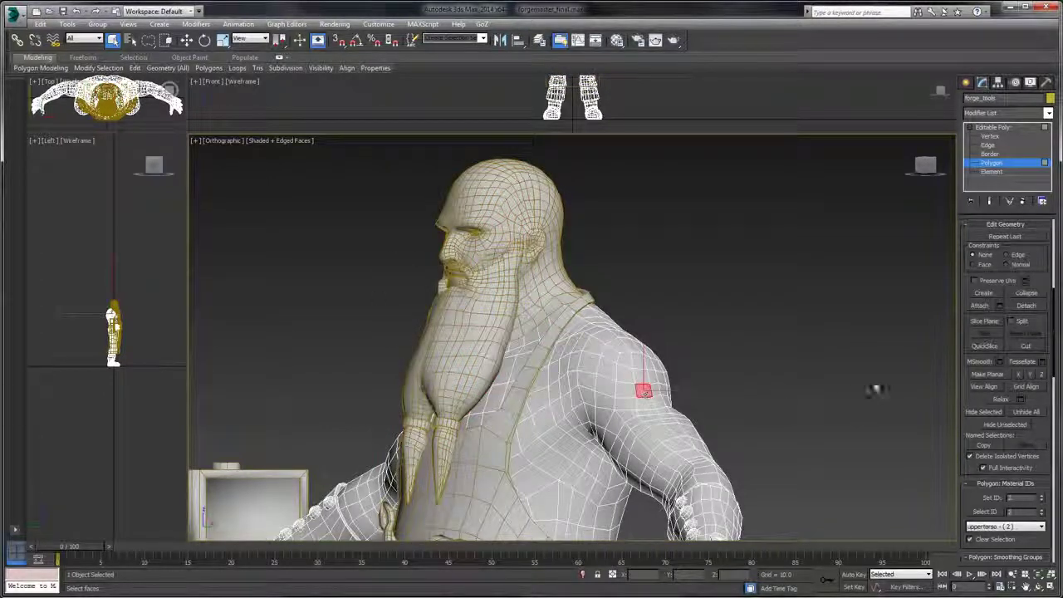
{"action": "left_click", "coordinate": [986, 512]}
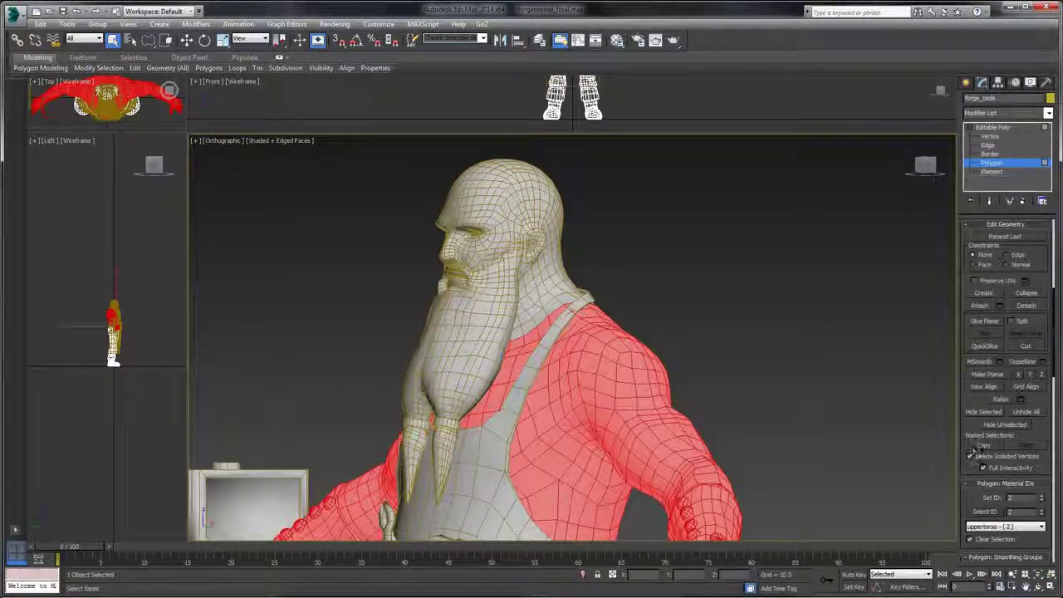
{"action": "left_click", "coordinate": [1025, 306]}
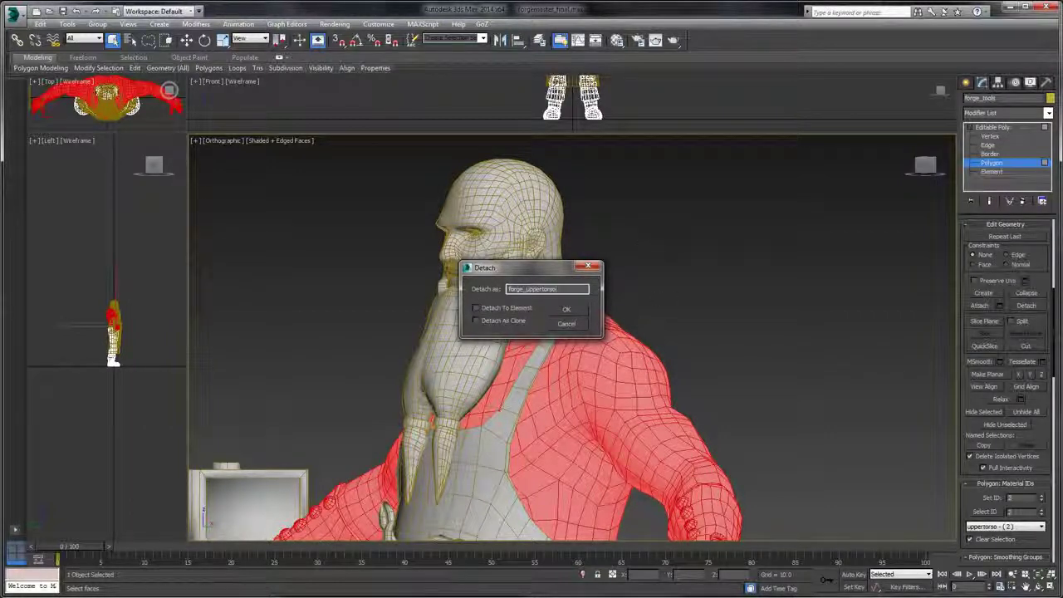
{"action": "left_click", "coordinate": [567, 311]}
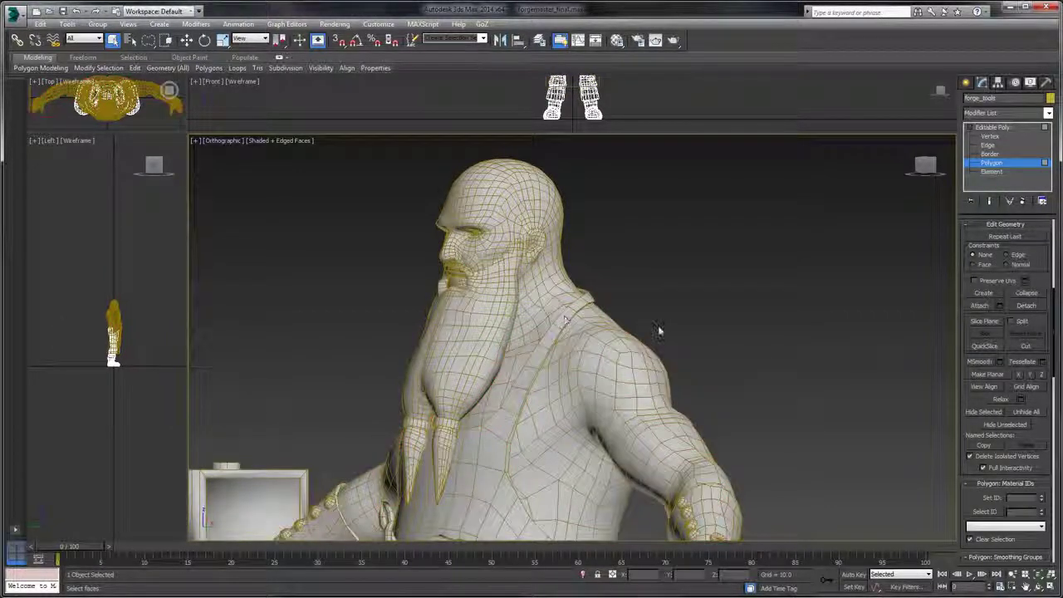
- Rename the remaining lower-body mesh forge_lowertorso and leave polygon editing
{"action": "left_click_drag", "start_coordinate": [768, 345], "coordinate": [667, 237]}
{"action": "left_click", "coordinate": [555, 292]}
{"action": "scroll", "coordinate": [686, 297], "scroll_direction": "down", "scroll_amount": 4}
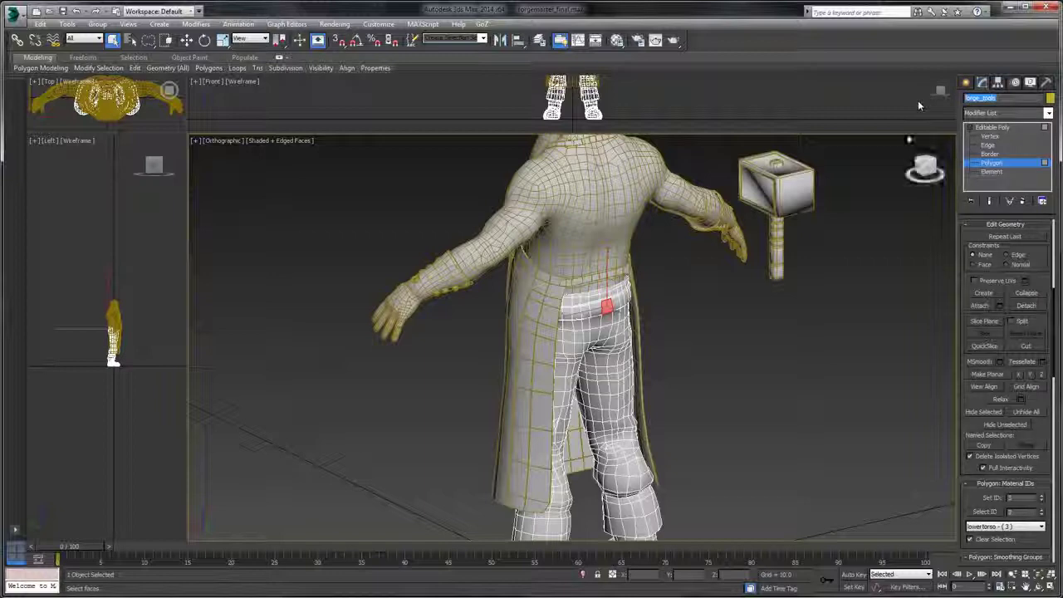
{"action": "key", "text": "BackSpace"}
{"action": "type", "text": "forge_"}
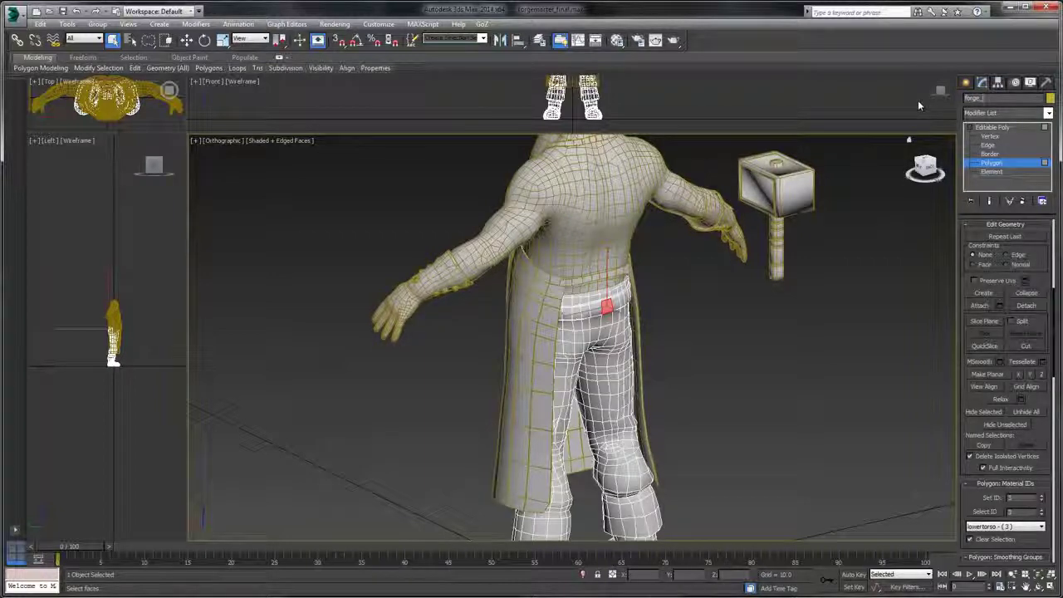
{"action": "type", "text": "lowertorso"}
{"action": "left_click", "coordinate": [887, 250]}
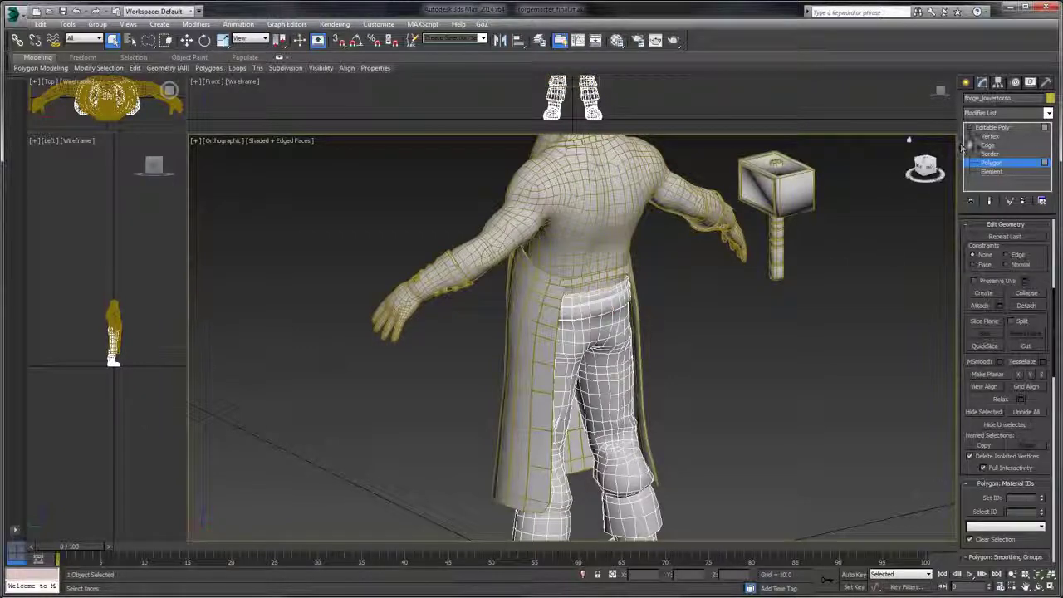
{"action": "left_click", "coordinate": [997, 127]}
- Check the hammer and upper torso objects, rename the apron object forge_apron, and clear the selection
{"action": "left_click_drag", "start_coordinate": [839, 248], "coordinate": [819, 302]}
{"action": "left_click", "coordinate": [748, 241]}
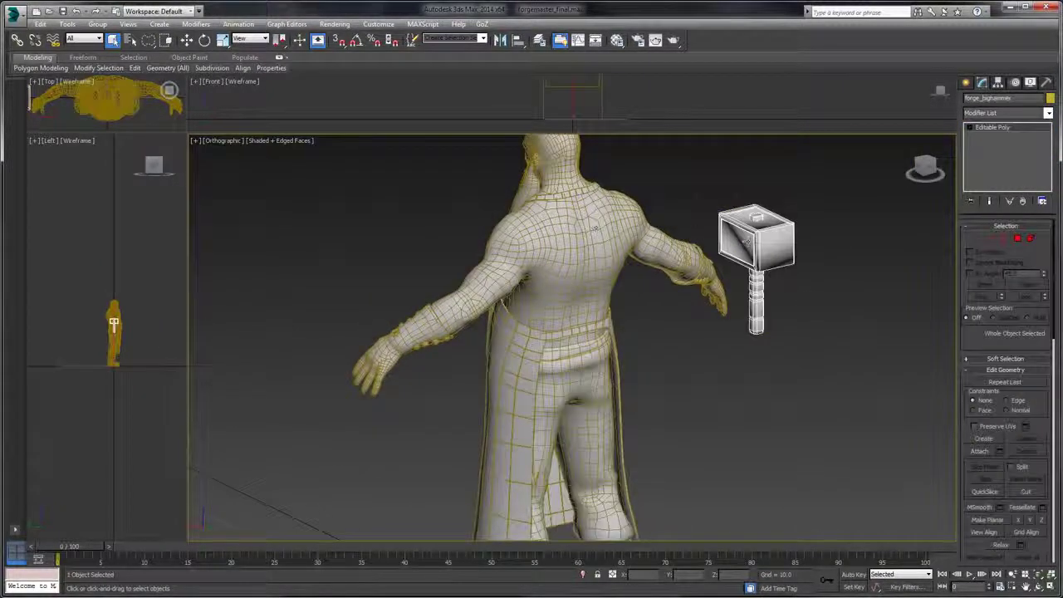
{"action": "left_click_drag", "start_coordinate": [679, 232], "coordinate": [538, 229]}
{"action": "left_click", "coordinate": [571, 249]}
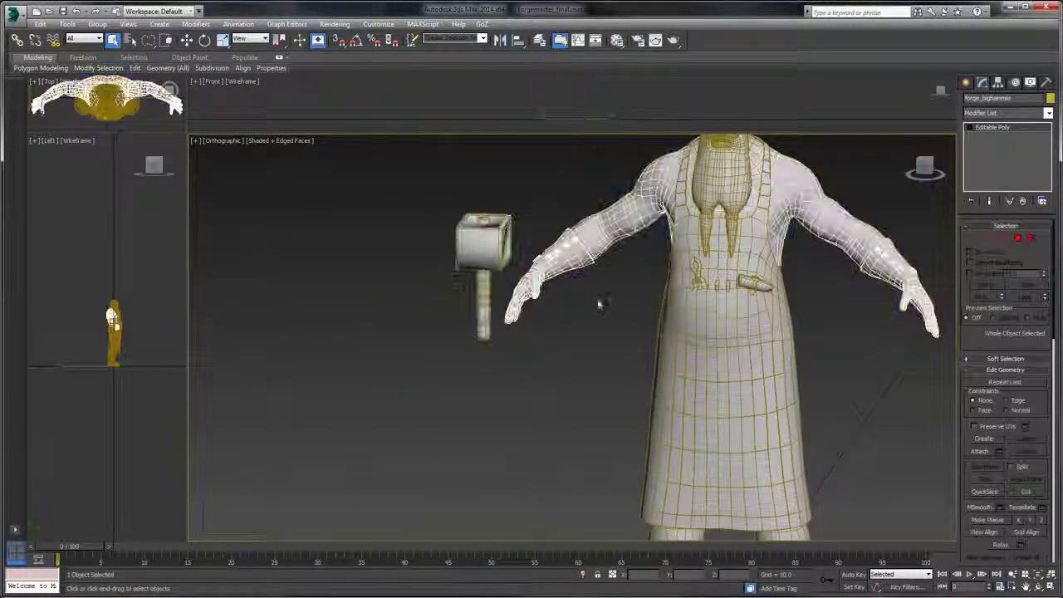
{"action": "left_click_drag", "start_coordinate": [598, 304], "coordinate": [572, 329]}
{"action": "left_click", "coordinate": [670, 328]}
{"action": "left_click_drag", "start_coordinate": [769, 292], "coordinate": [698, 334]}
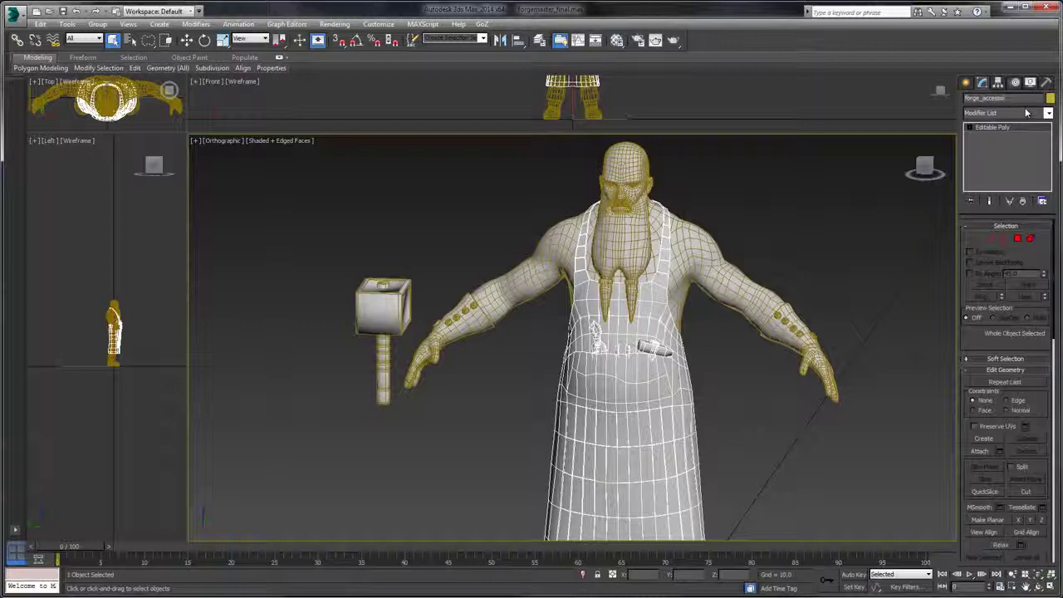
{"action": "left_click", "coordinate": [442, 209]}
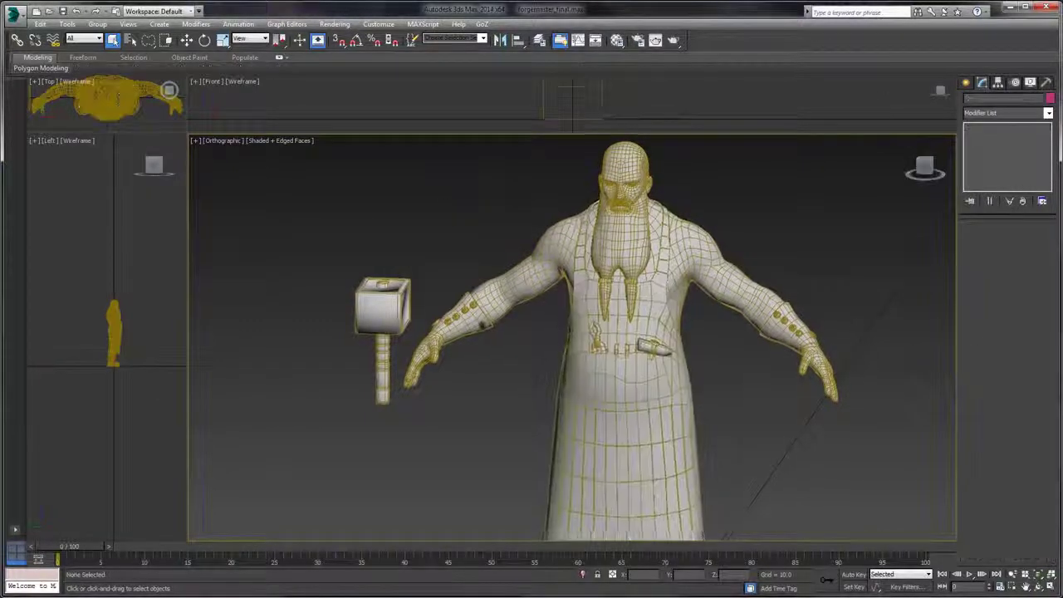
- Select all the separated character parts together with the hammer and start exporting only the selection
{"action": "key", "text": "z"}
{"action": "left_click_drag", "start_coordinate": [320, 204], "coordinate": [350, 219]}
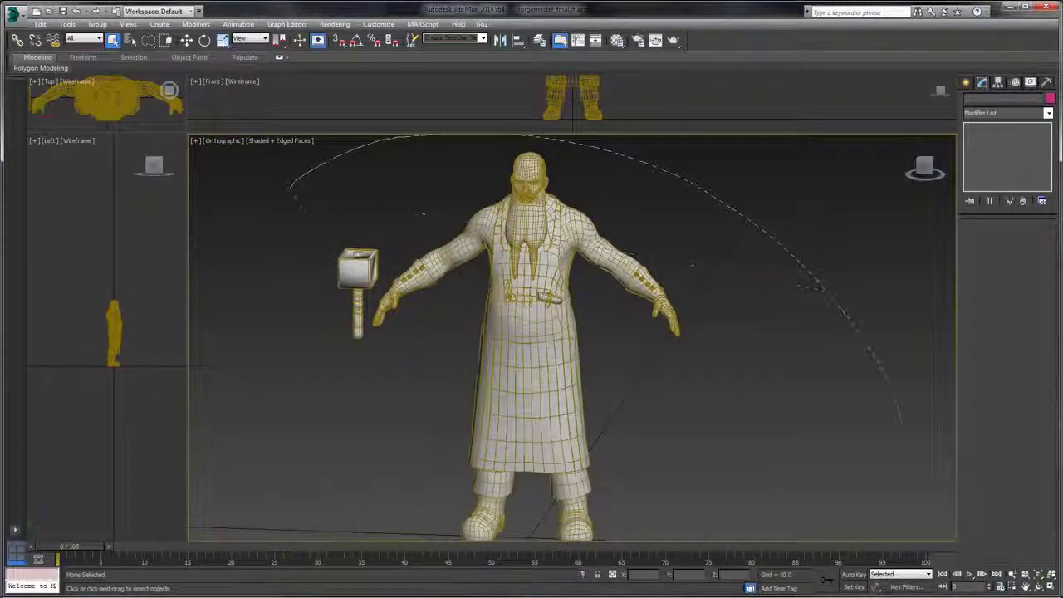
{"action": "left_click_drag", "start_coordinate": [160, 339], "coordinate": [183, 84]}
{"action": "left_click", "coordinate": [13, 15]}
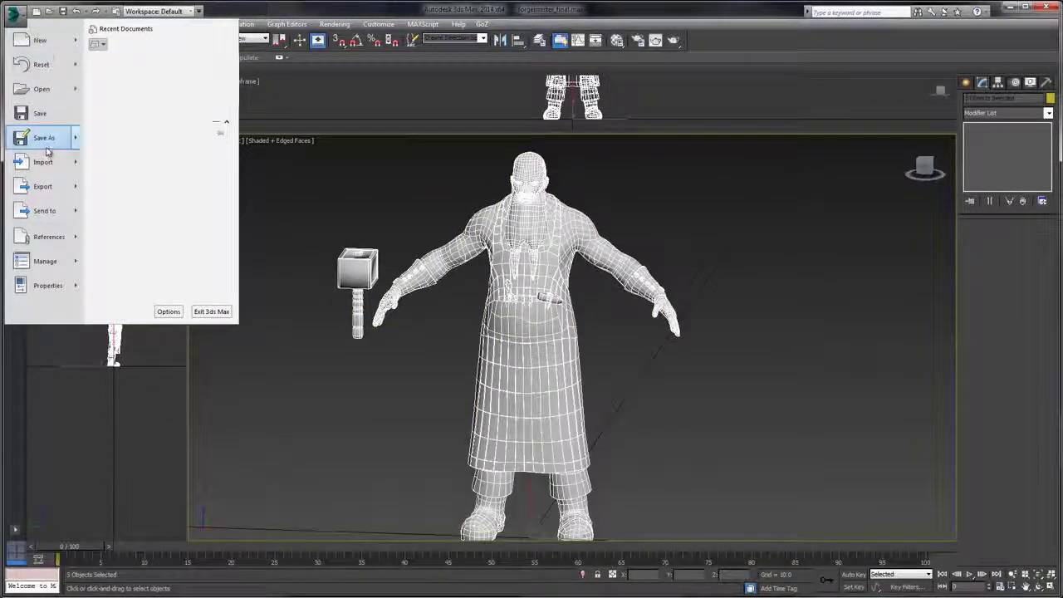
{"action": "mouse_move", "coordinate": [49, 151]}
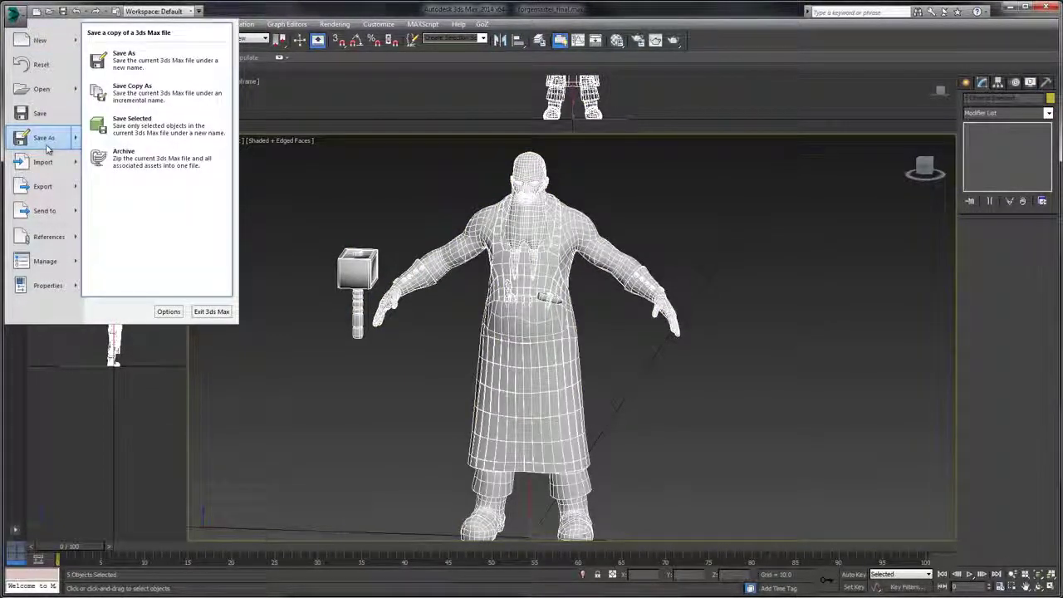
{"action": "mouse_move", "coordinate": [52, 191]}
{"action": "left_click", "coordinate": [168, 105]}
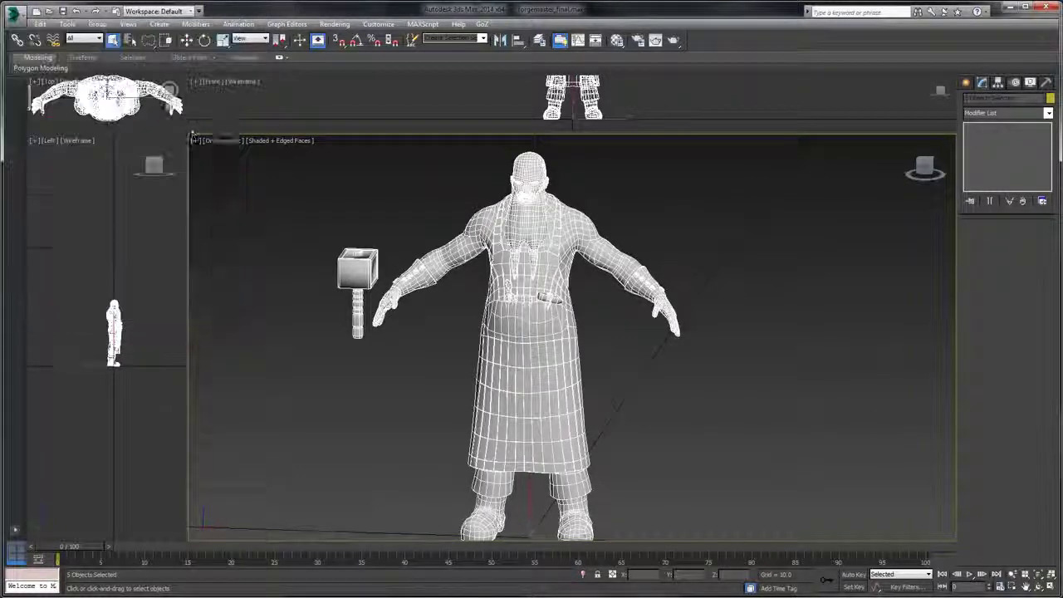
- Export in gw::OBJ-Exporter format over forgemaster_final.obj in the 2_Final project's OBJ folder, using the existing export options
{"action": "left_click", "coordinate": [415, 169]}
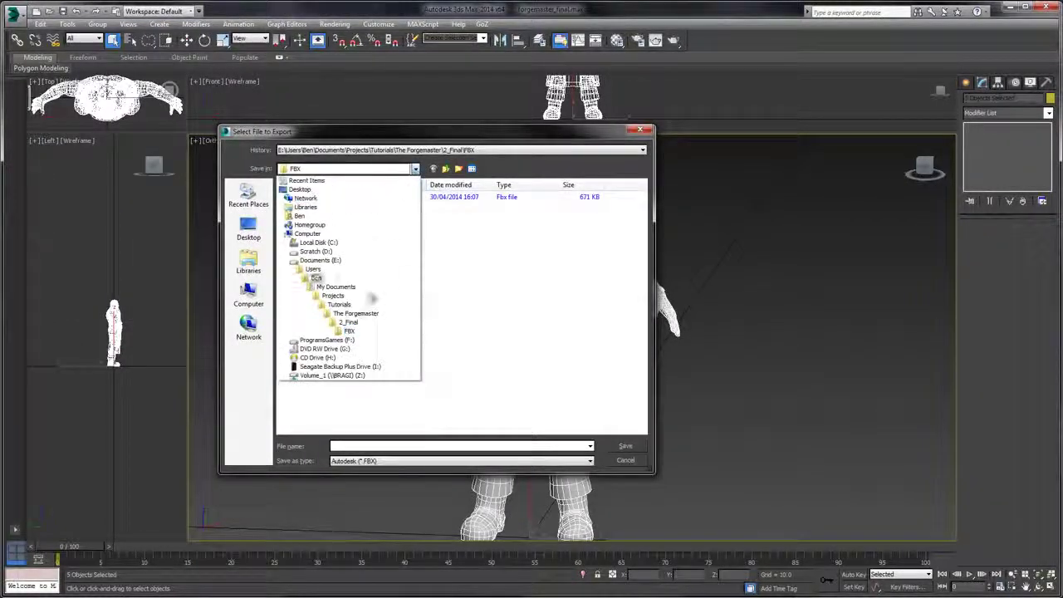
{"action": "left_click", "coordinate": [349, 322]}
{"action": "double_click", "coordinate": [296, 218]}
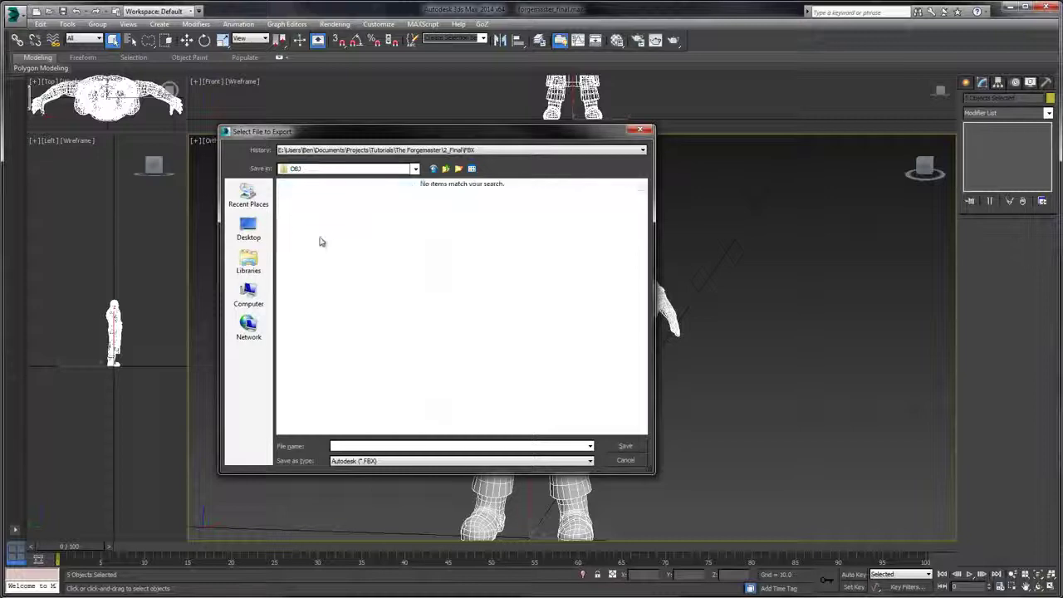
{"action": "left_click", "coordinate": [373, 464]}
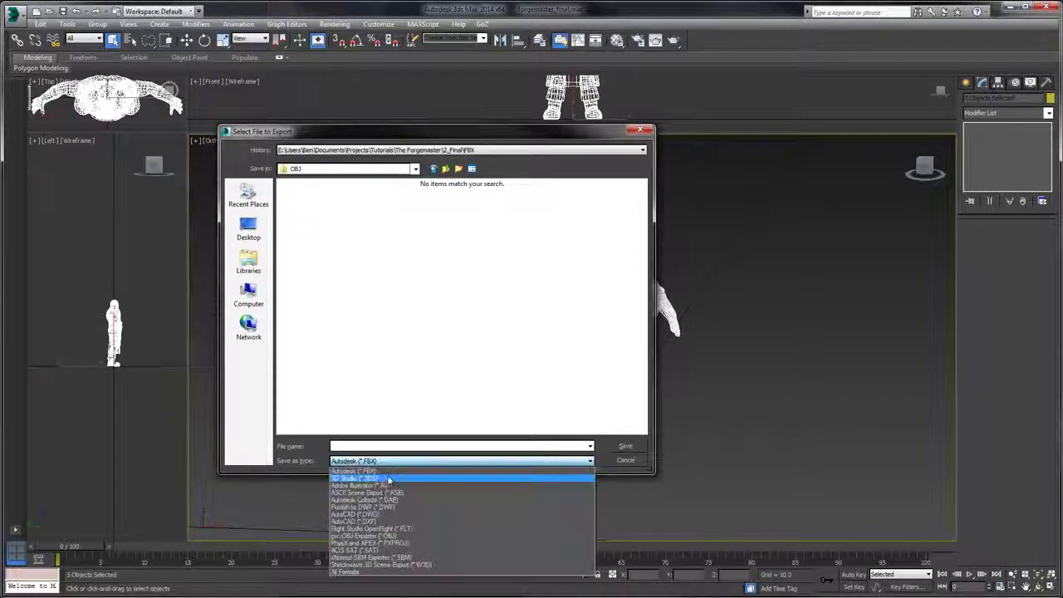
{"action": "left_click", "coordinate": [378, 541]}
{"action": "left_click", "coordinate": [306, 237]}
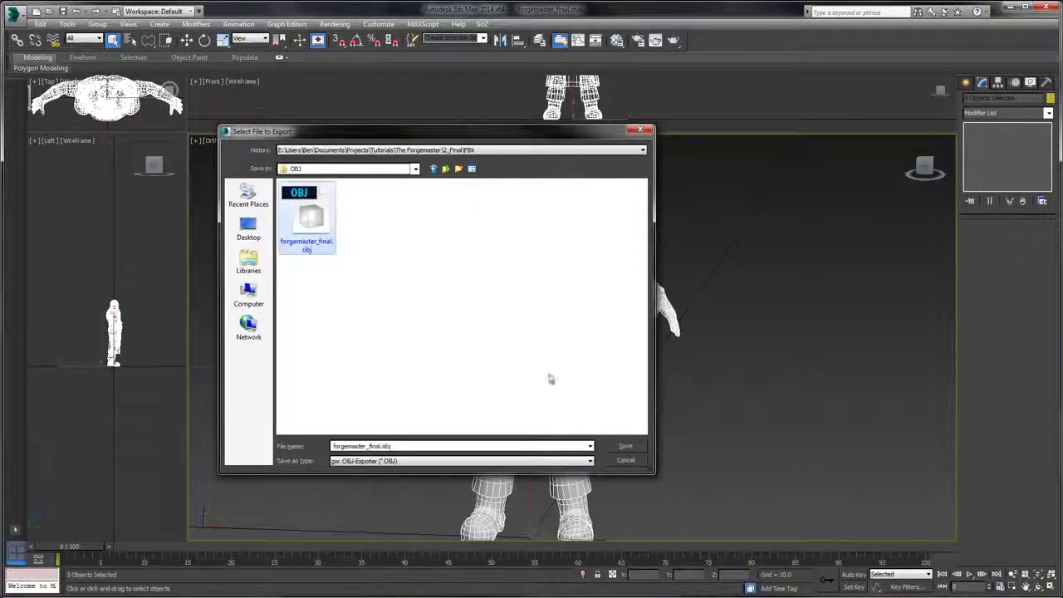
{"action": "left_click", "coordinate": [628, 447]}
{"action": "left_click", "coordinate": [570, 374]}
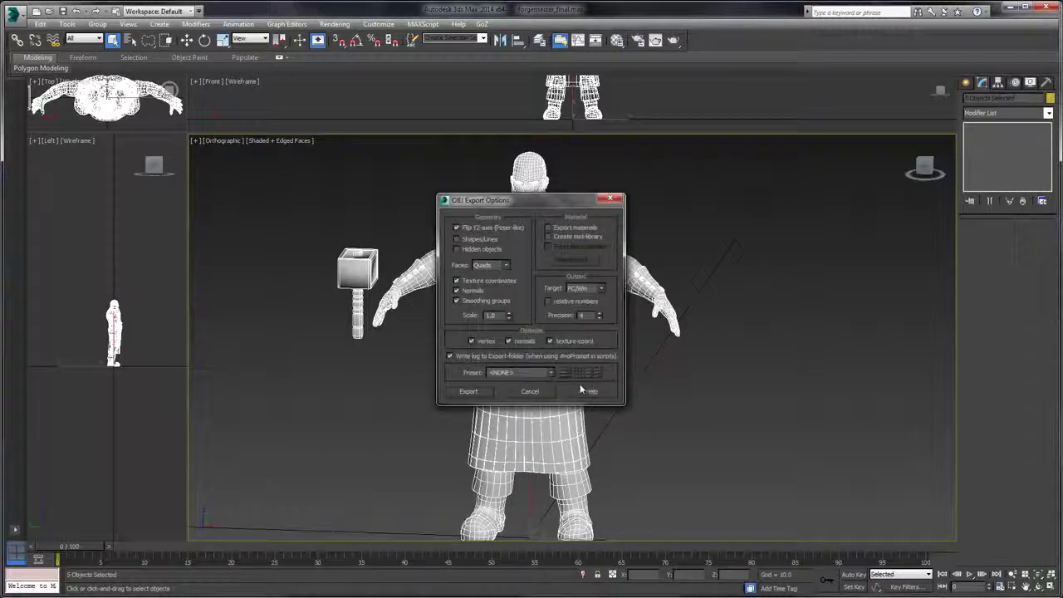
{"action": "left_click", "coordinate": [470, 391]}
{"action": "left_click", "coordinate": [653, 396]}
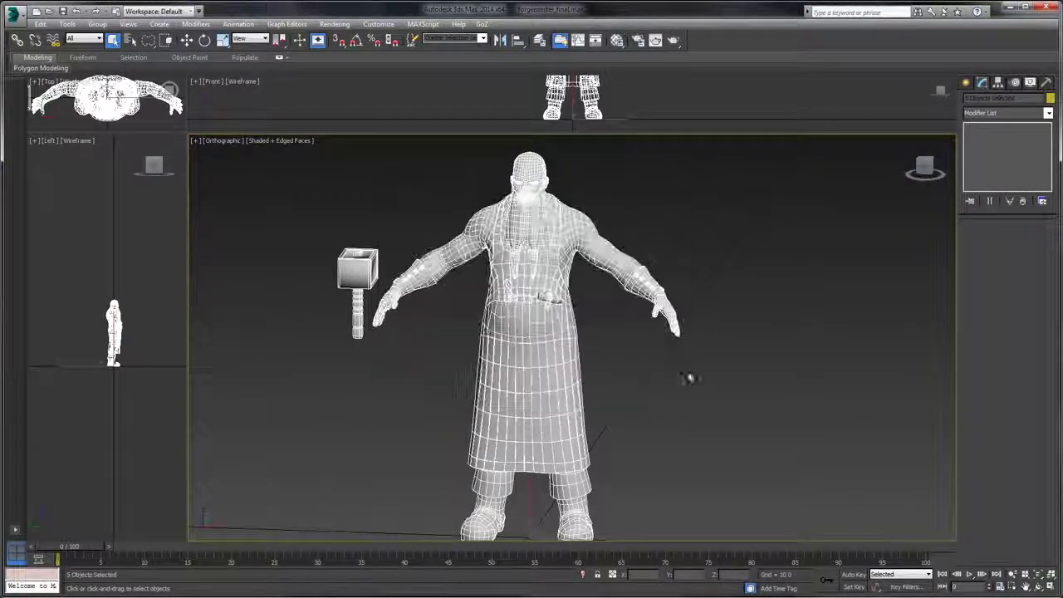
- Undo the head and torso detachments to restore the single body mesh
{"action": "left_click", "coordinate": [706, 304]}
{"action": "scroll", "coordinate": [671, 301], "scroll_direction": "up", "scroll_amount": 3}
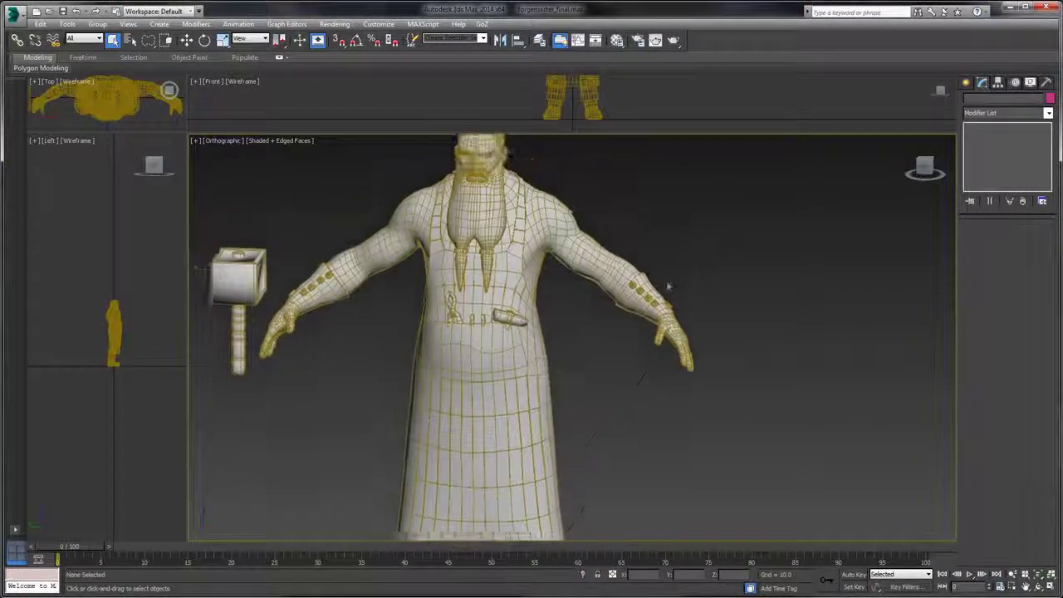
{"action": "left_click", "coordinate": [602, 241]}
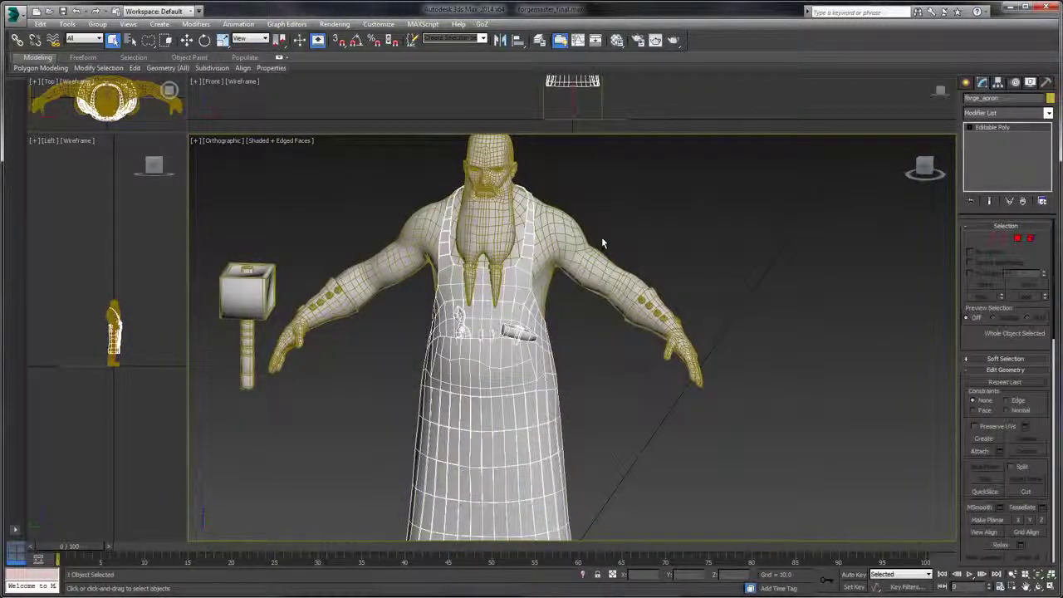
{"action": "left_click", "coordinate": [602, 237]}
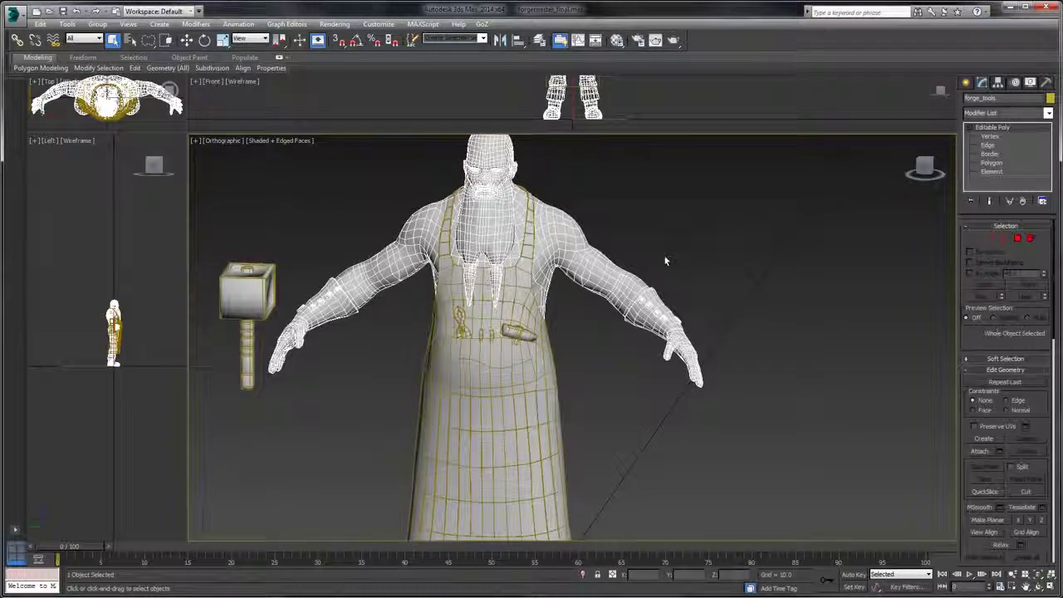
- Examine the restored body mesh around the head, torso and arms from several angles
{"action": "left_click", "coordinate": [691, 241]}
{"action": "left_click_drag", "start_coordinate": [644, 225], "coordinate": [615, 259]}
{"action": "left_click", "coordinate": [627, 266]}
{"action": "left_click", "coordinate": [579, 286]}
{"action": "left_click", "coordinate": [695, 268]}
{"action": "scroll", "coordinate": [654, 256], "scroll_direction": "down", "scroll_amount": 2}
{"action": "left_click", "coordinate": [594, 263]}
{"action": "scroll", "coordinate": [676, 279], "scroll_direction": "up", "scroll_amount": 2}
{"action": "left_click_drag", "start_coordinate": [631, 324], "coordinate": [622, 208]}
{"action": "left_click_drag", "start_coordinate": [749, 246], "coordinate": [689, 302]}
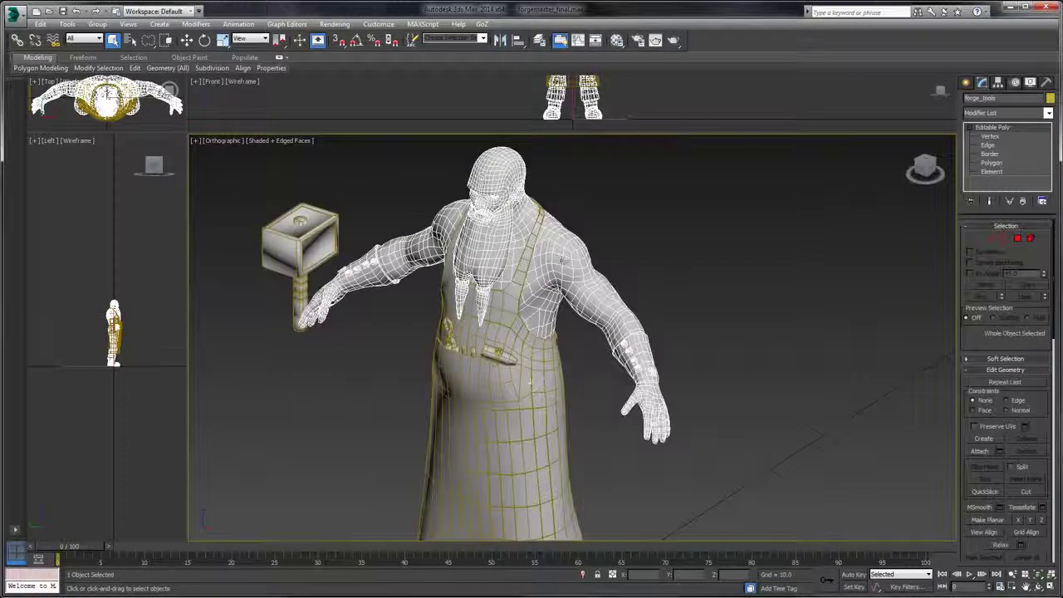
- Clear the polygon selection on the body mesh and leave polygon editing
{"action": "left_click", "coordinate": [1013, 114]}
{"action": "left_click", "coordinate": [1012, 114]}
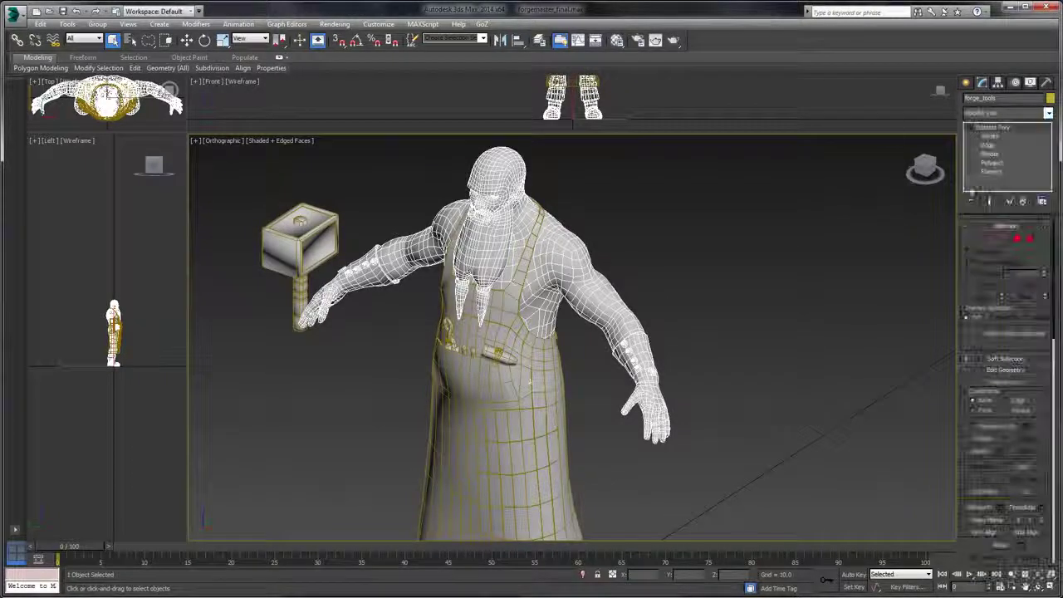
{"action": "left_click", "coordinate": [1020, 239]}
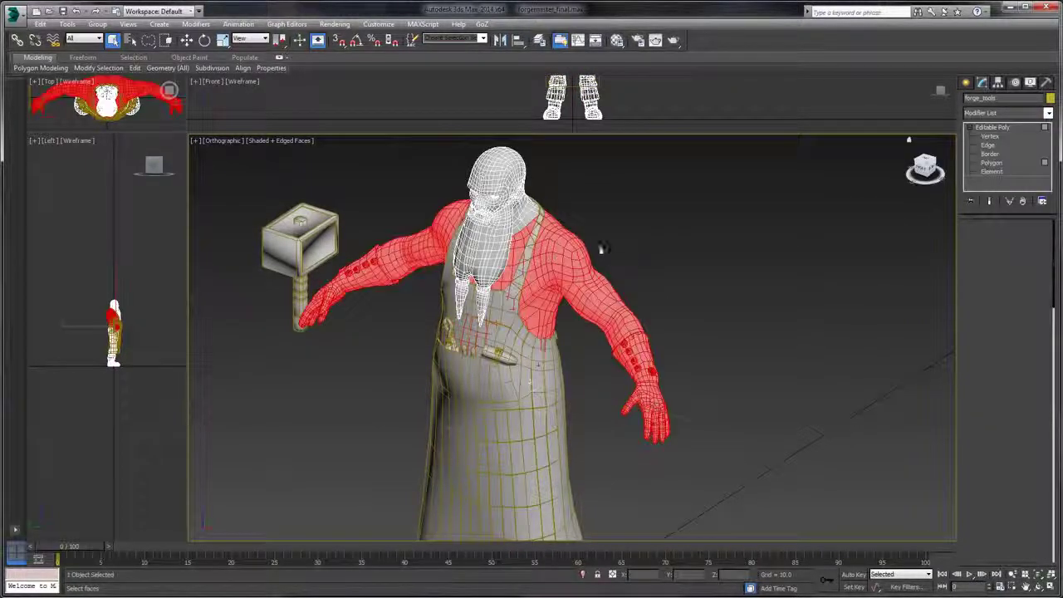
{"action": "left_click", "coordinate": [843, 312]}
{"action": "scroll", "coordinate": [759, 245], "scroll_direction": "up", "scroll_amount": 5}
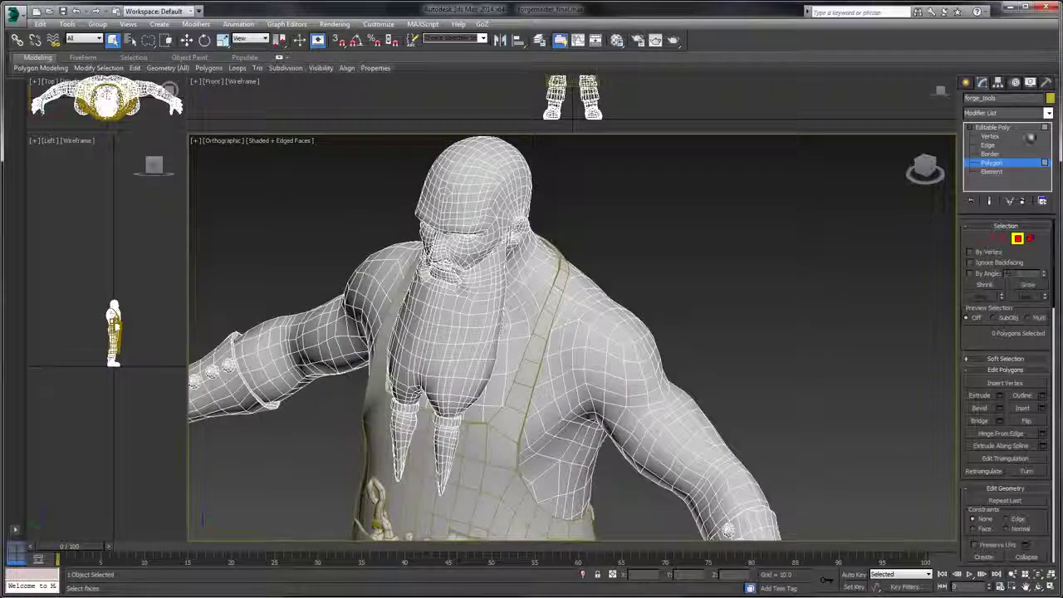
{"action": "left_click", "coordinate": [1024, 128]}
{"action": "left_click", "coordinate": [835, 199]}
{"action": "left_click", "coordinate": [598, 314]}
{"action": "left_click_drag", "start_coordinate": [954, 325], "coordinate": [930, 285]}
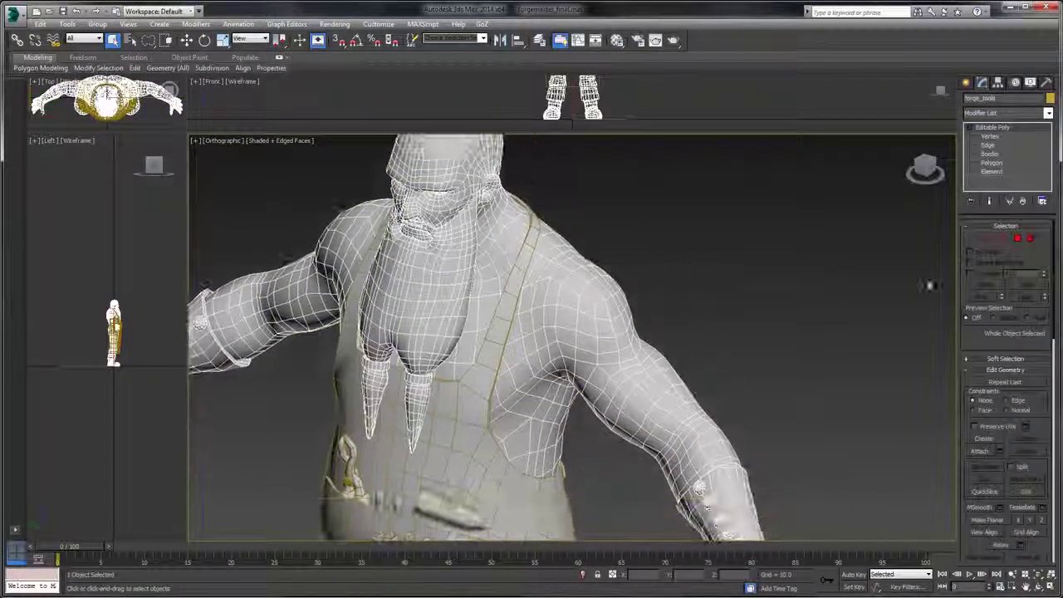
- Select all upper torso and arm polygons of the body mesh by material ID 2, taken from a shoulder polygon
{"action": "left_click", "coordinate": [1018, 239]}
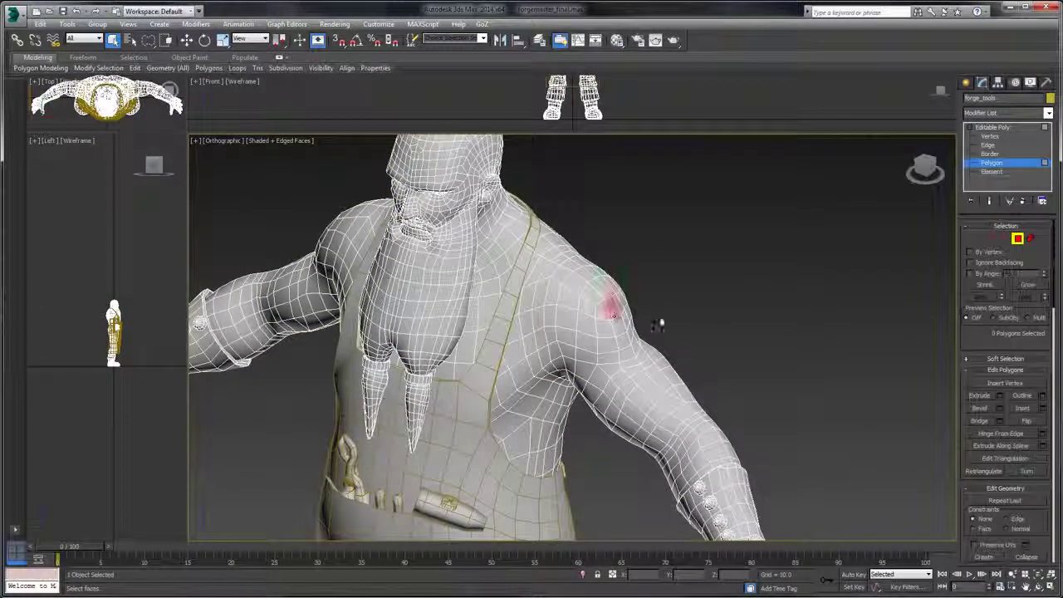
{"action": "left_click", "coordinate": [612, 309]}
{"action": "scroll", "coordinate": [1005, 416], "scroll_direction": "down", "scroll_amount": 5}
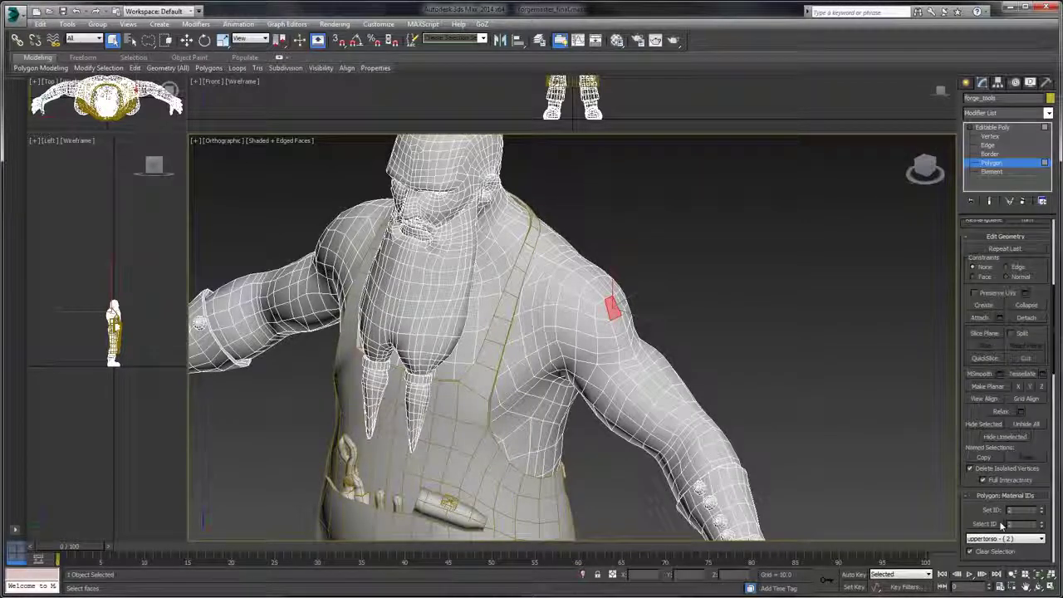
{"action": "left_click", "coordinate": [1000, 524]}
- Apply an Unwrap UVW modifier to the selected upper torso polygons and inspect their layout in the UV editor
{"action": "left_click", "coordinate": [1001, 112]}
{"action": "scroll", "coordinate": [1014, 416], "scroll_direction": "down", "scroll_amount": 10}
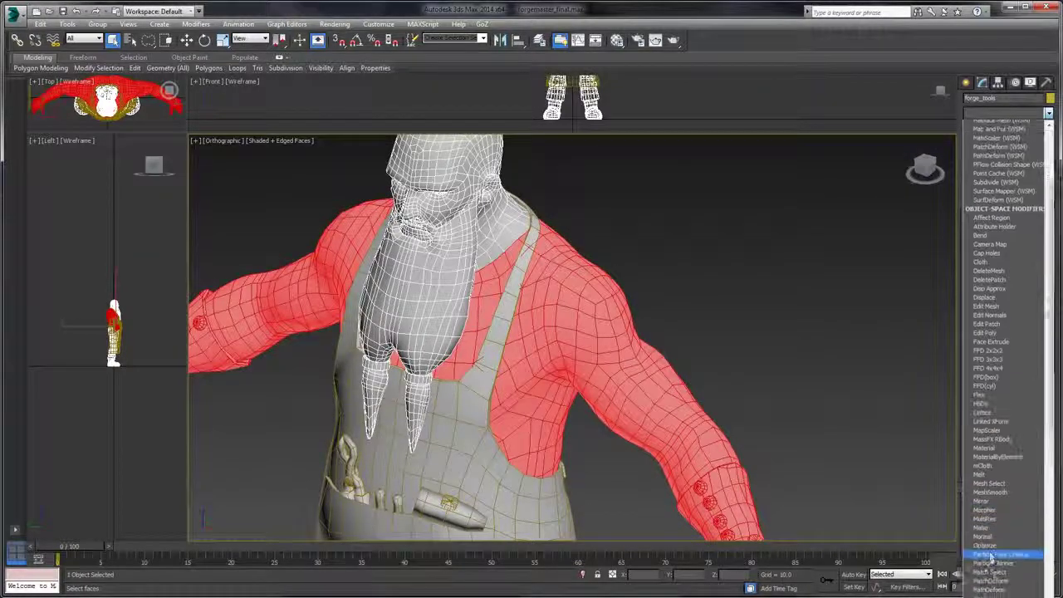
{"action": "scroll", "coordinate": [1024, 502], "scroll_direction": "down", "scroll_amount": 3}
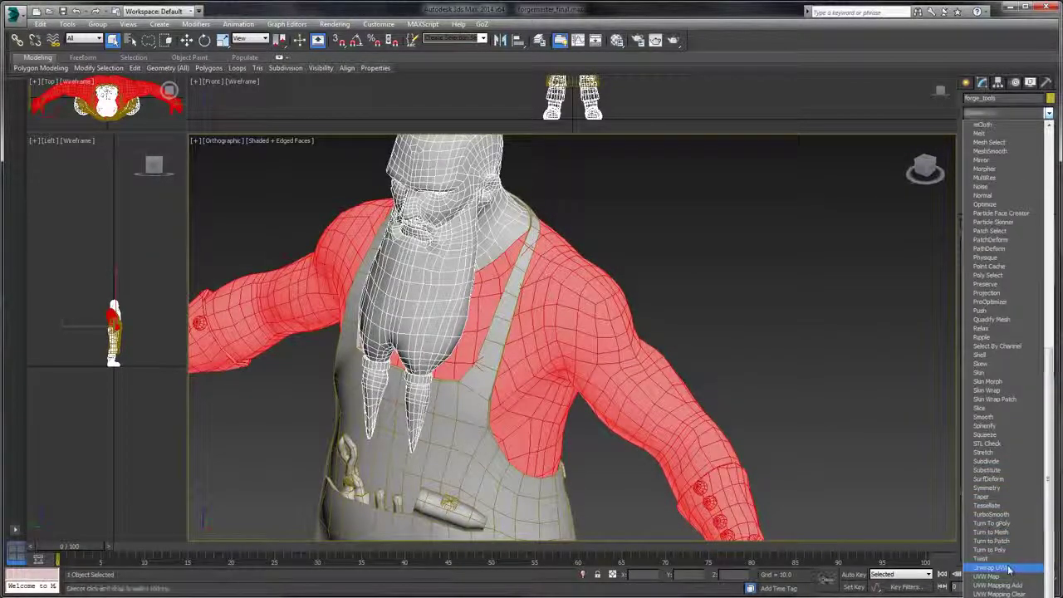
{"action": "left_click", "coordinate": [992, 568]}
{"action": "left_click", "coordinate": [997, 353]}
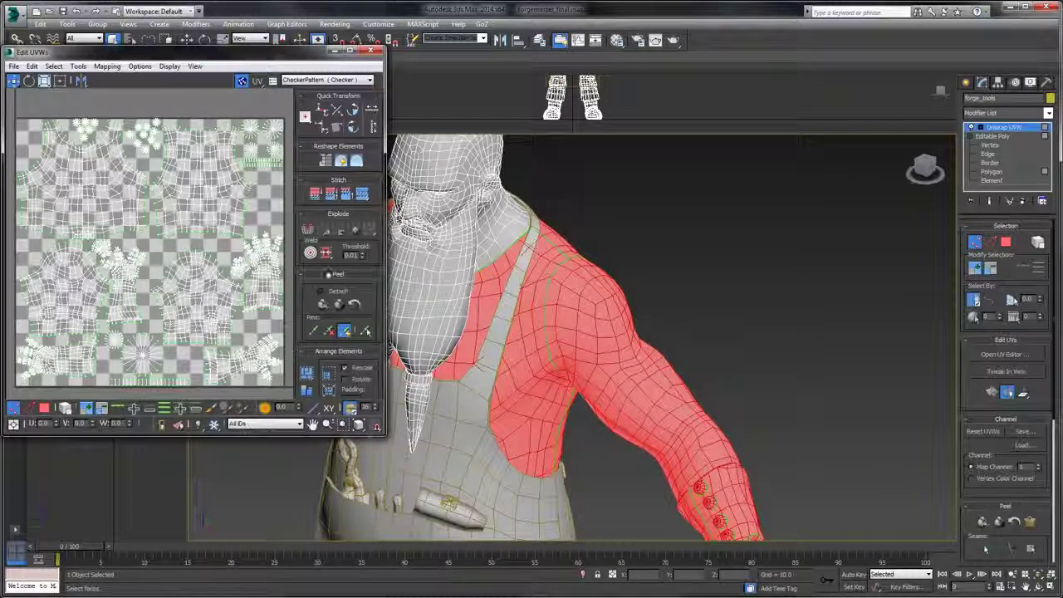
- Close the UV editor, collapse the body mesh's stack down to Unwrap UVW, and clear the object selection
{"action": "left_click", "coordinate": [374, 49]}
{"action": "right_click", "coordinate": [1003, 128]}
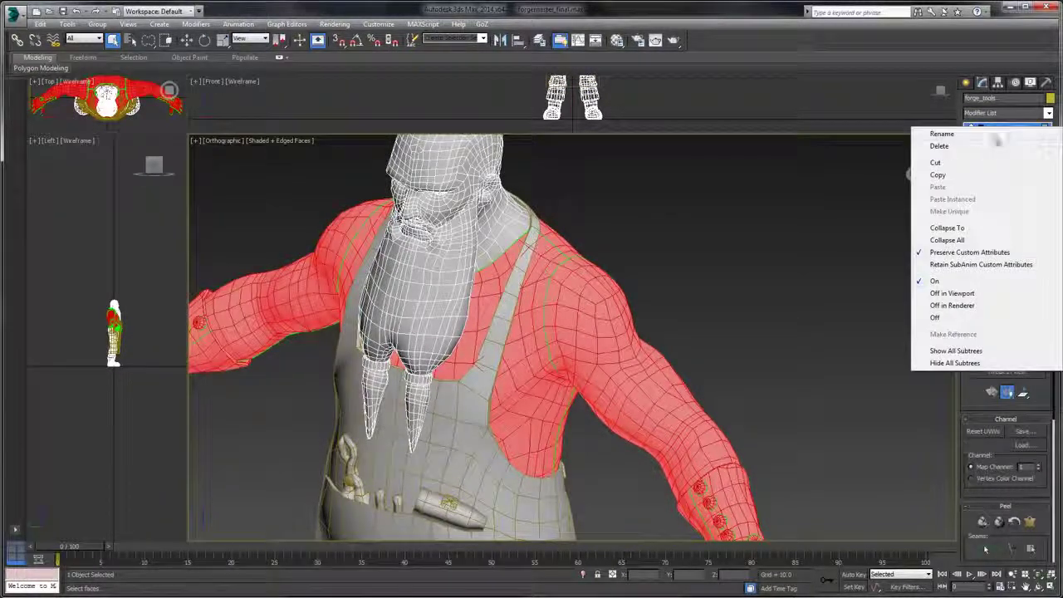
{"action": "left_click", "coordinate": [946, 228]}
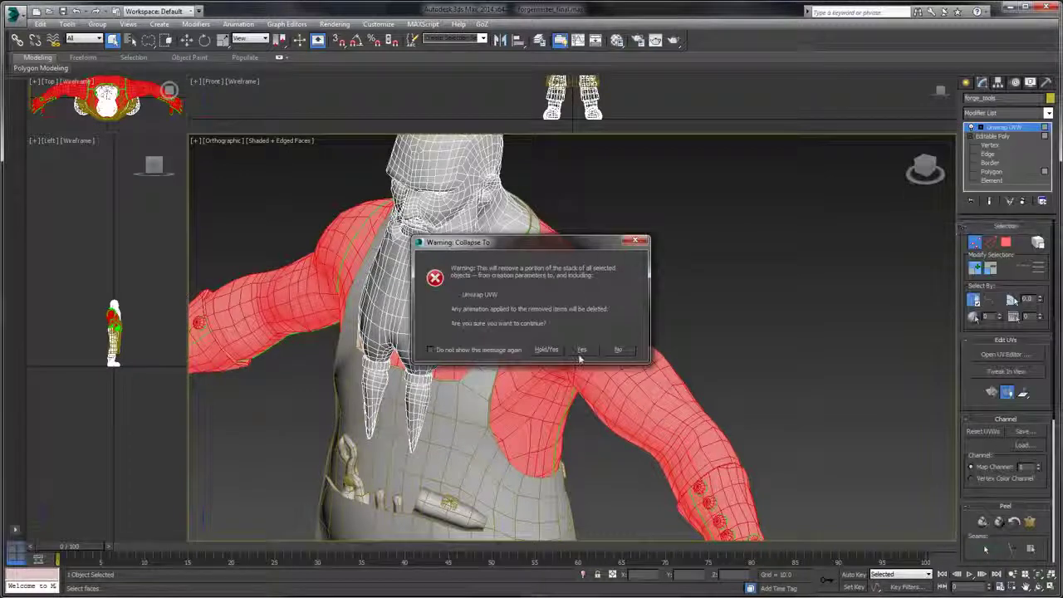
{"action": "left_click", "coordinate": [581, 353]}
{"action": "scroll", "coordinate": [587, 206], "scroll_direction": "down", "scroll_amount": 5}
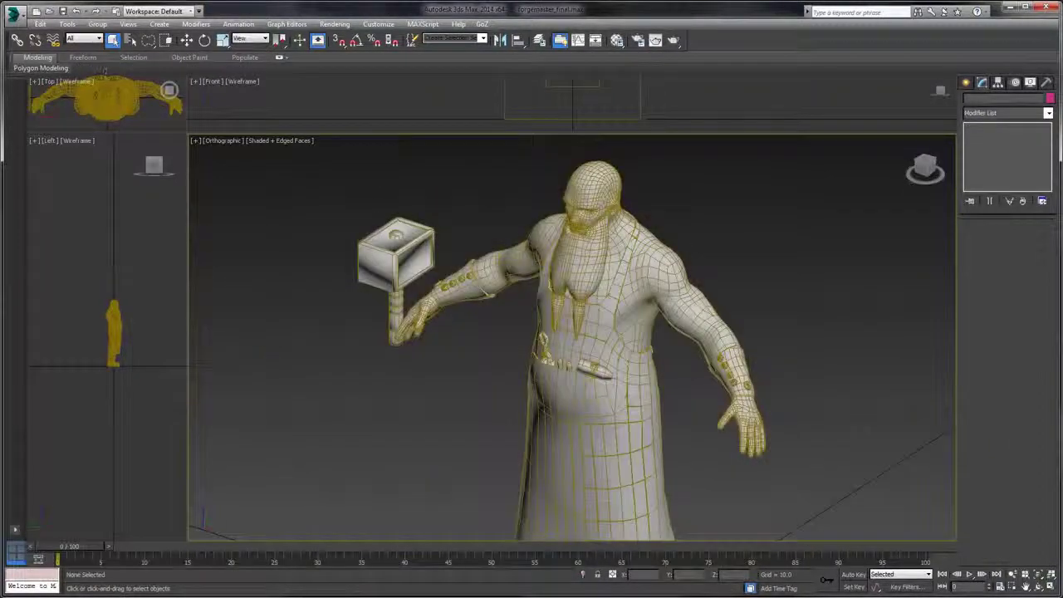
- Save the scene over forgemaster_final.max in the Max Final folder
{"action": "left_click", "coordinate": [13, 12]}
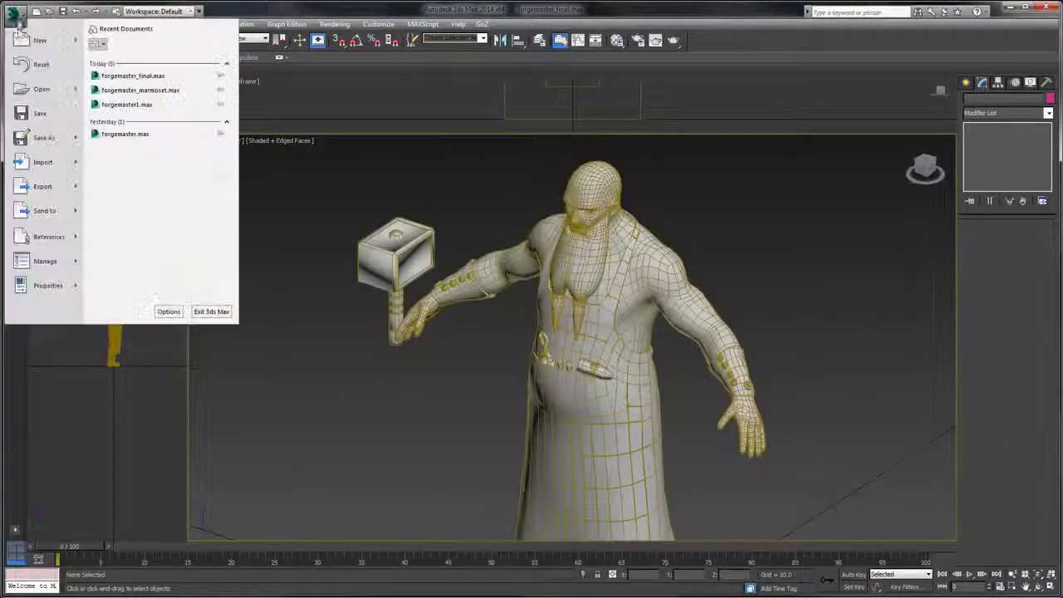
{"action": "left_click", "coordinate": [42, 137]}
{"action": "left_click", "coordinate": [322, 198]}
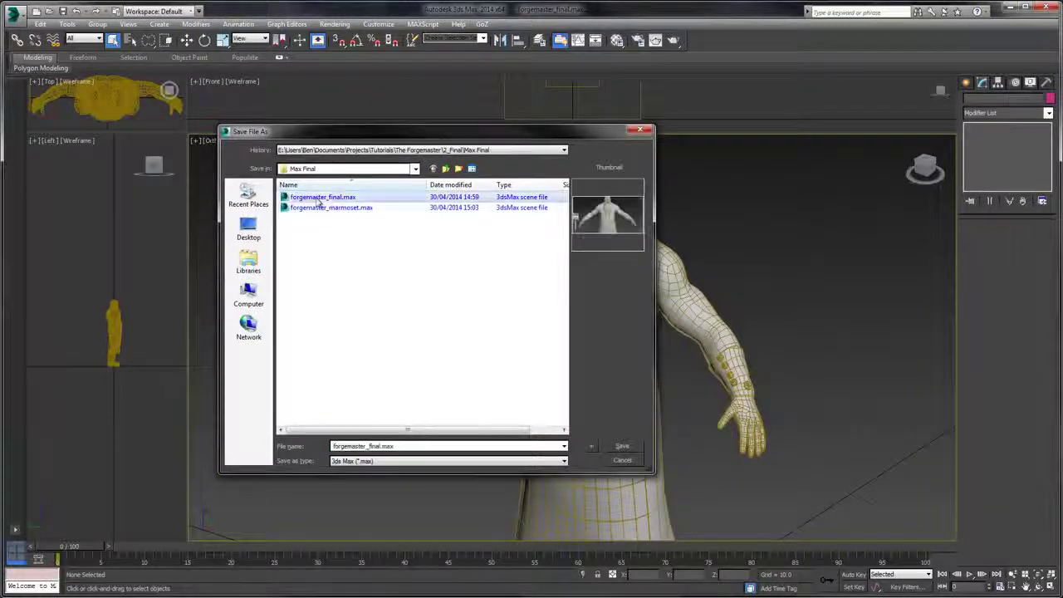
{"action": "left_click", "coordinate": [629, 449]}
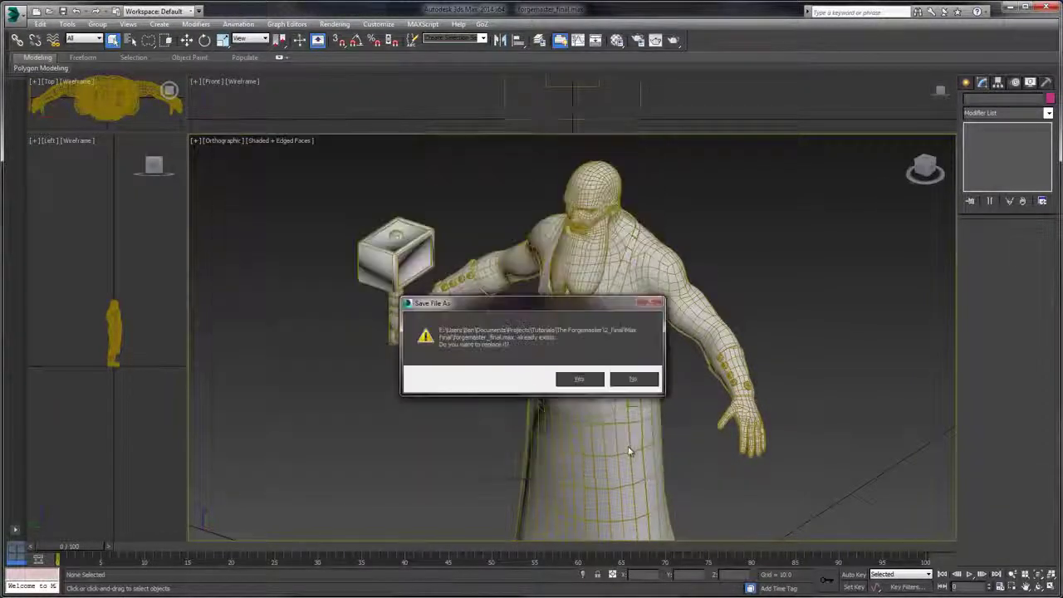
{"action": "left_click", "coordinate": [579, 380]}
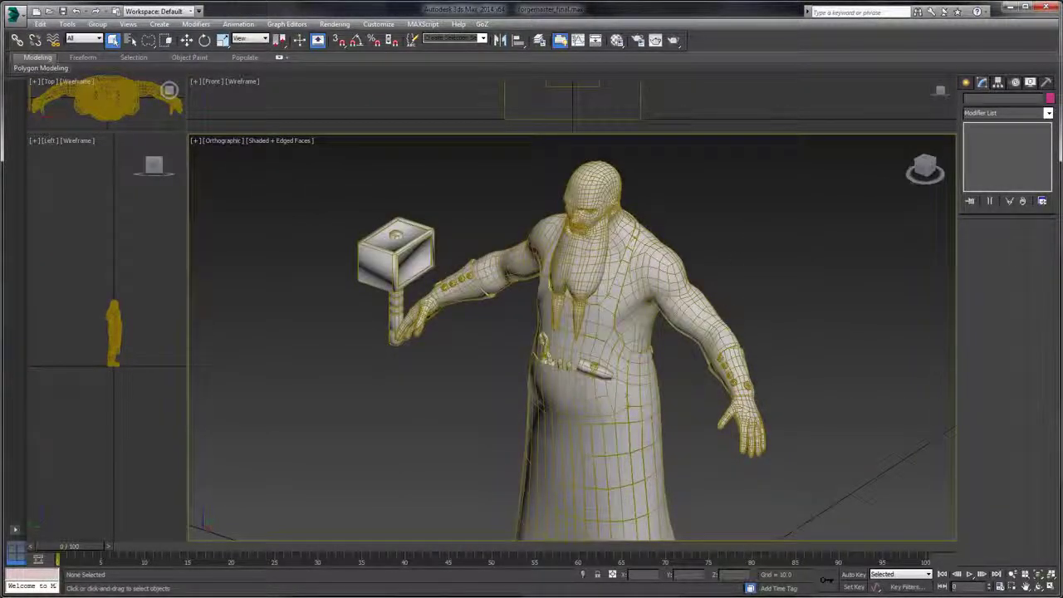
- Switch to Unity and delete the Forgemaster.FBX model from the Forgemaster assets folder
{"action": "left_click", "coordinate": [1005, 8]}
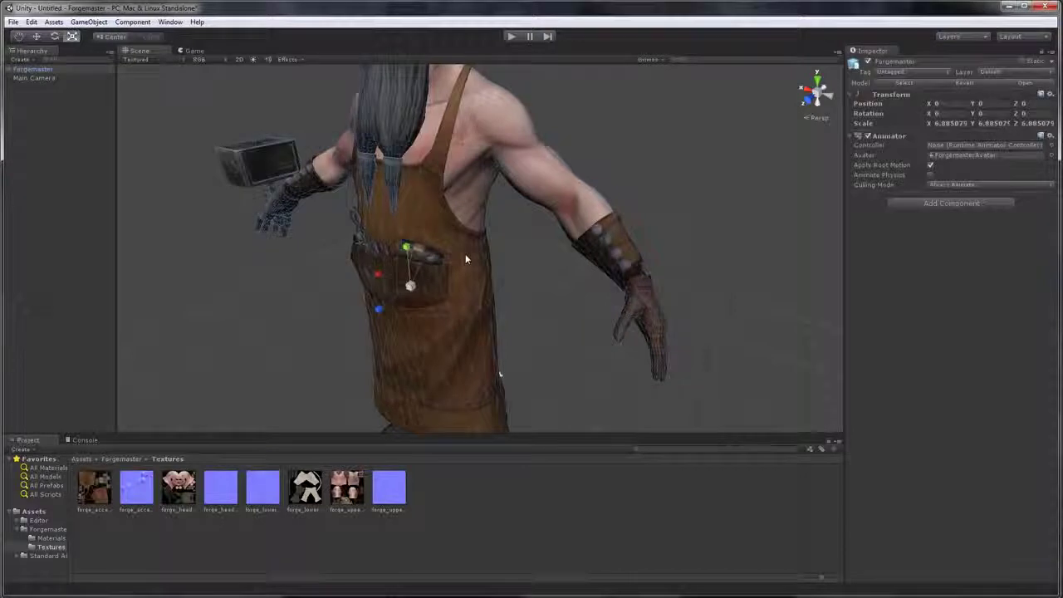
{"action": "left_click", "coordinate": [119, 460]}
{"action": "left_click", "coordinate": [178, 490]}
{"action": "key", "text": "Delete"}
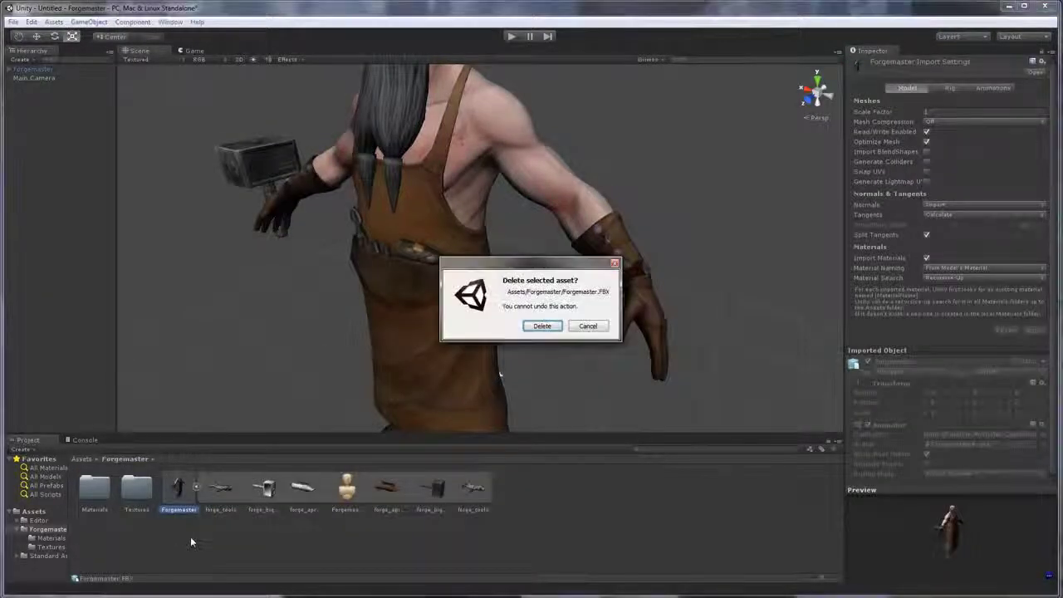
{"action": "left_click", "coordinate": [548, 328]}
- Import Forgemaster.FBX from the 2_Final project's FBX folder into the Forgemaster assets folder
{"action": "right_click", "coordinate": [241, 510]}
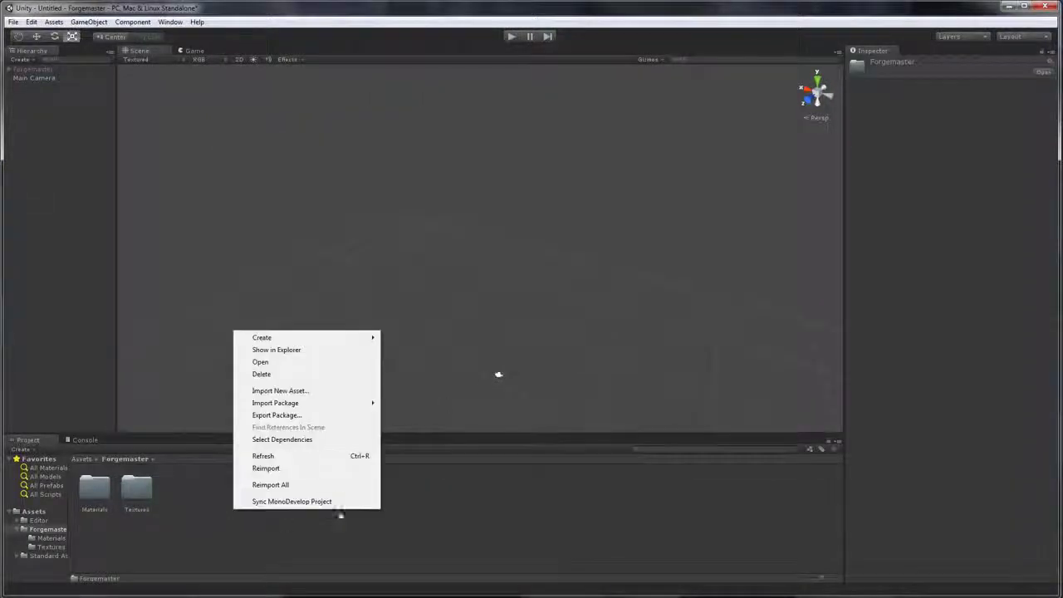
{"action": "left_click", "coordinate": [275, 391]}
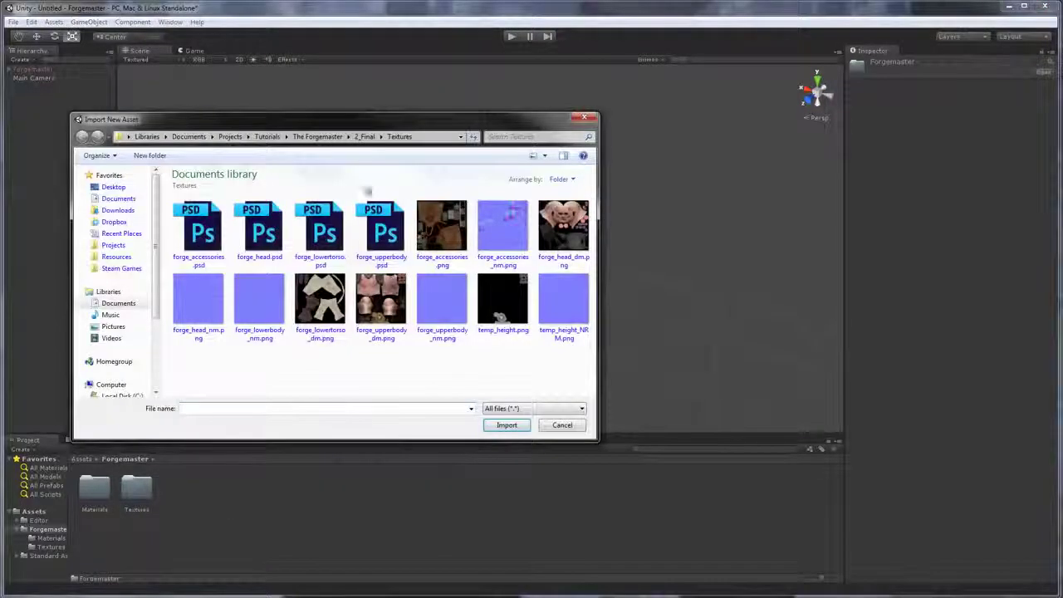
{"action": "left_click", "coordinate": [364, 137]}
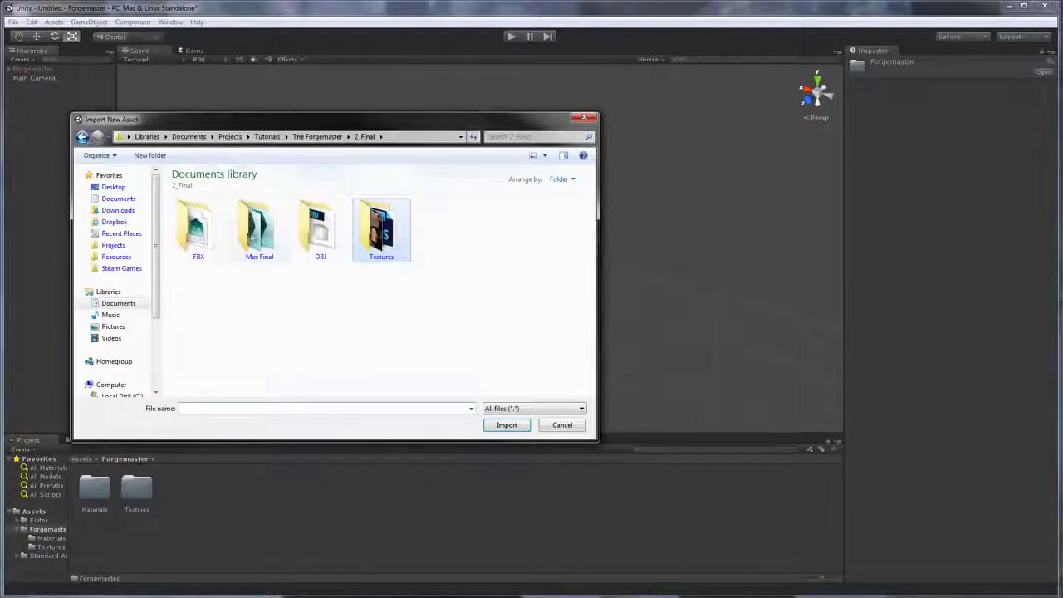
{"action": "double_click", "coordinate": [197, 228]}
{"action": "left_click", "coordinate": [207, 215]}
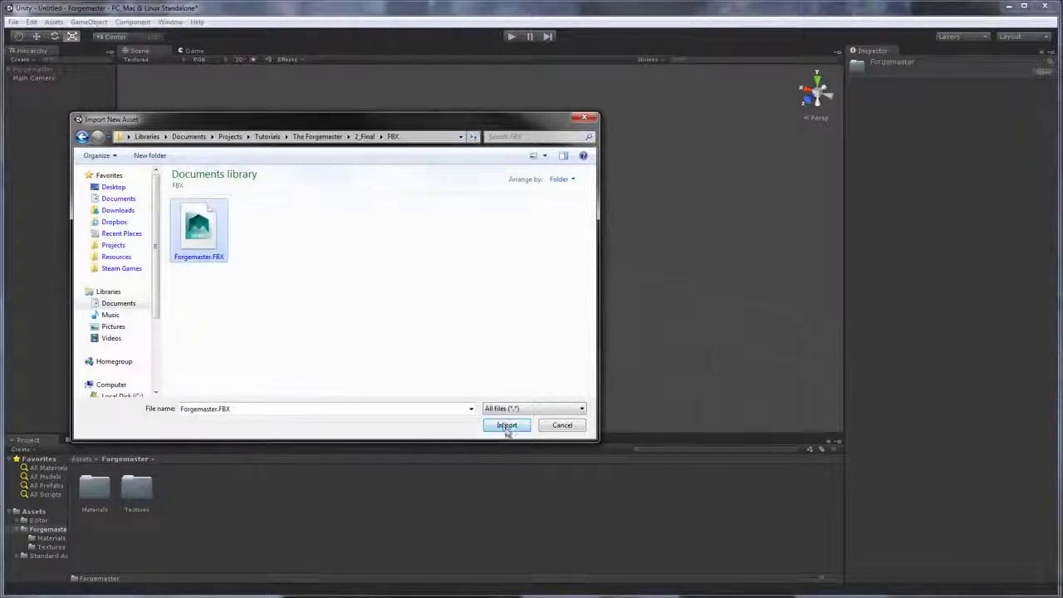
{"action": "left_click", "coordinate": [507, 425]}
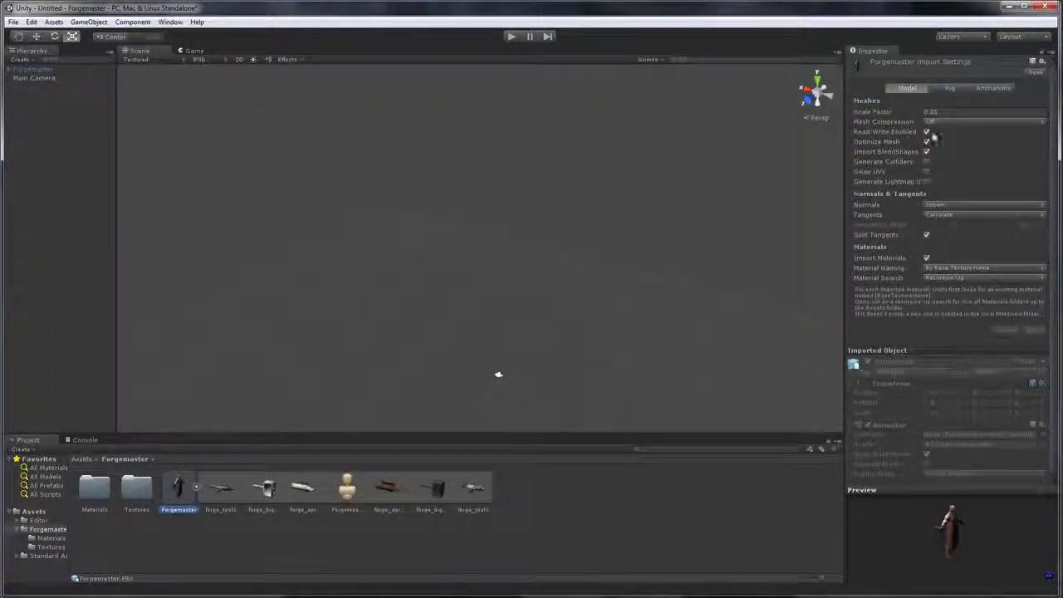
- Apply import settings to the Forgemaster model: scale factor 1, no blend shapes, and material naming From Model's Material
{"action": "left_click", "coordinate": [948, 112]}
{"action": "type", "text": "1"}
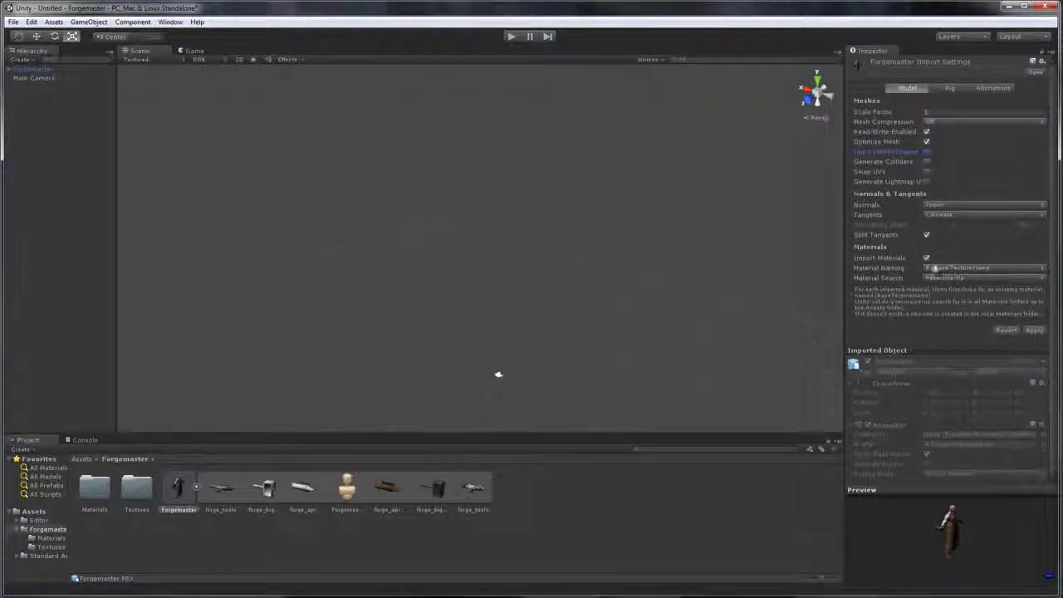
{"action": "left_click", "coordinate": [976, 268]}
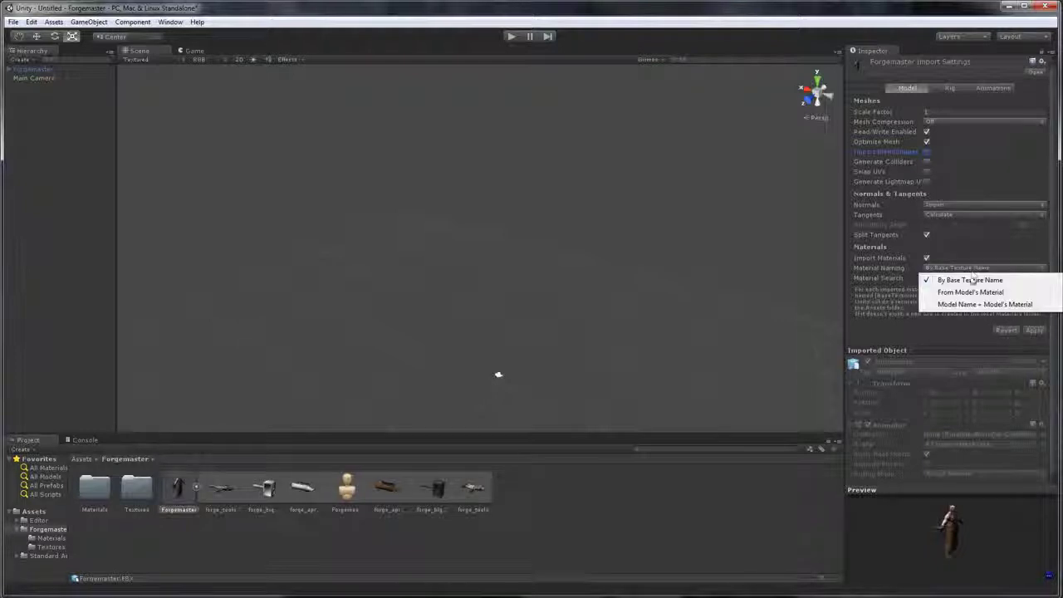
{"action": "left_click", "coordinate": [970, 290]}
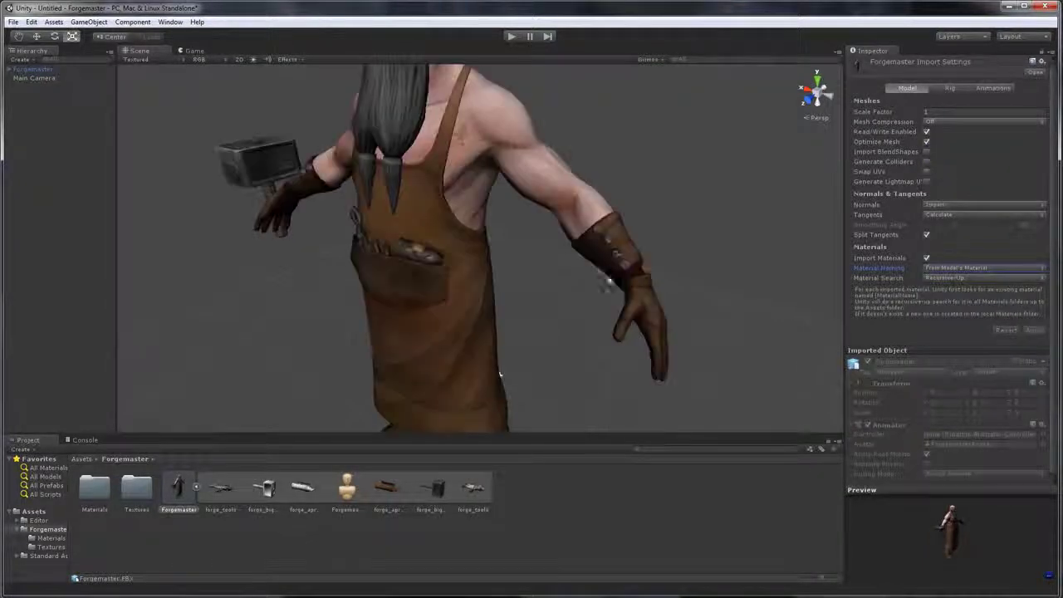
{"action": "left_click", "coordinate": [634, 147]}
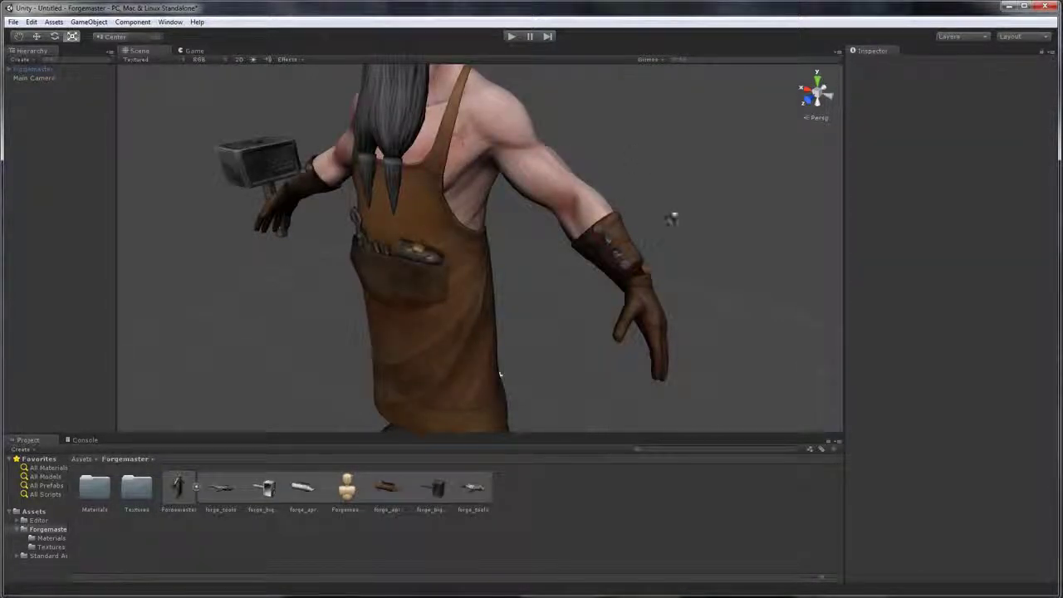
- Hide the forge_apron object by disabling its Mesh Renderer
{"action": "left_click_drag", "start_coordinate": [657, 171], "coordinate": [564, 238]}
{"action": "left_click", "coordinate": [536, 254]}
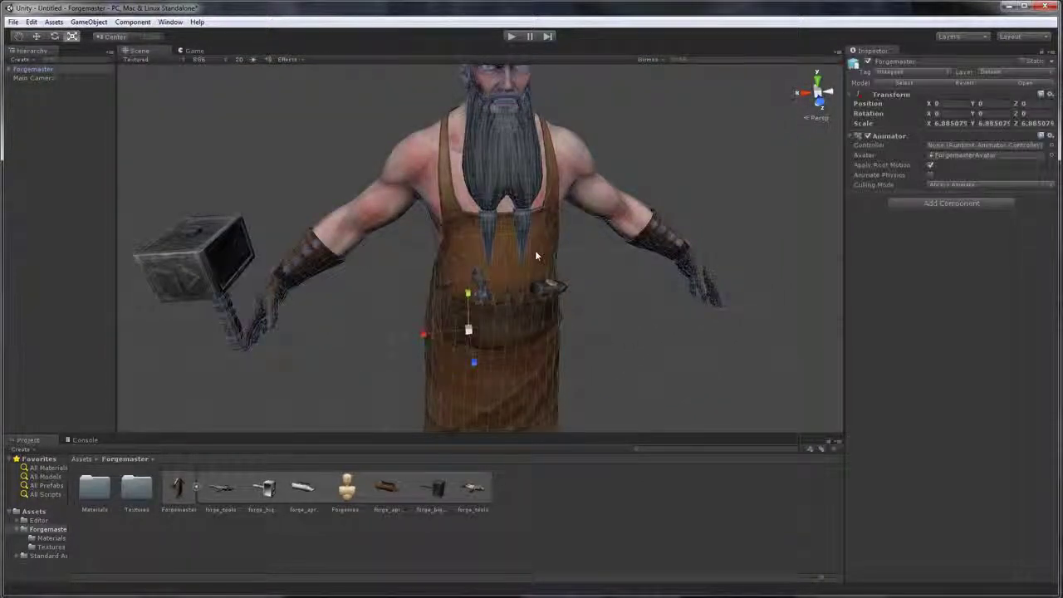
{"action": "left_click", "coordinate": [867, 158]}
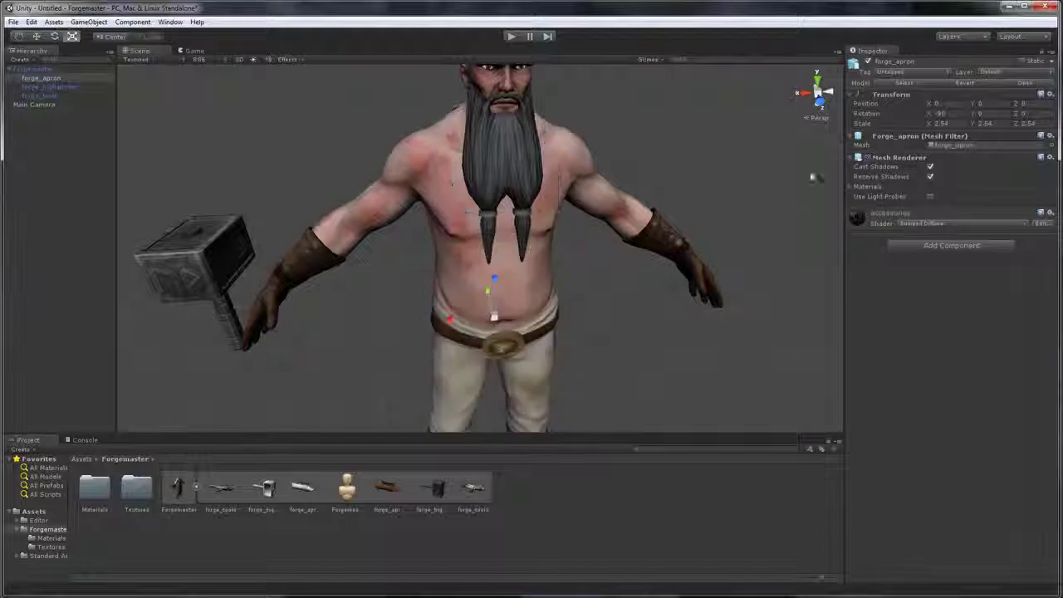
- Examine the textured body, belt and hammer without the apron from several angles and distances
{"action": "left_click_drag", "start_coordinate": [670, 154], "coordinate": [684, 41]}
{"action": "key", "text": "w"}
{"action": "key", "text": "s"}
{"action": "mouse_move", "coordinate": [208, 165]}
{"action": "left_mouse_down"}
{"action": "mouse_move", "coordinate": [410, 164]}
{"action": "mouse_move", "coordinate": [323, 161]}
{"action": "mouse_move", "coordinate": [244, 123]}
{"action": "mouse_move", "coordinate": [208, 228]}
{"action": "mouse_move", "coordinate": [351, 223]}
{"action": "mouse_move", "coordinate": [228, 199]}
{"action": "mouse_move", "coordinate": [209, 159]}
{"action": "left_mouse_up"}
{"action": "key", "text": "d"}
{"action": "key", "text": "w"}
{"action": "scroll", "coordinate": [208, 228], "scroll_direction": "down", "scroll_amount": 5}
{"action": "scroll", "coordinate": [350, 224], "scroll_direction": "down", "scroll_amount": 8}
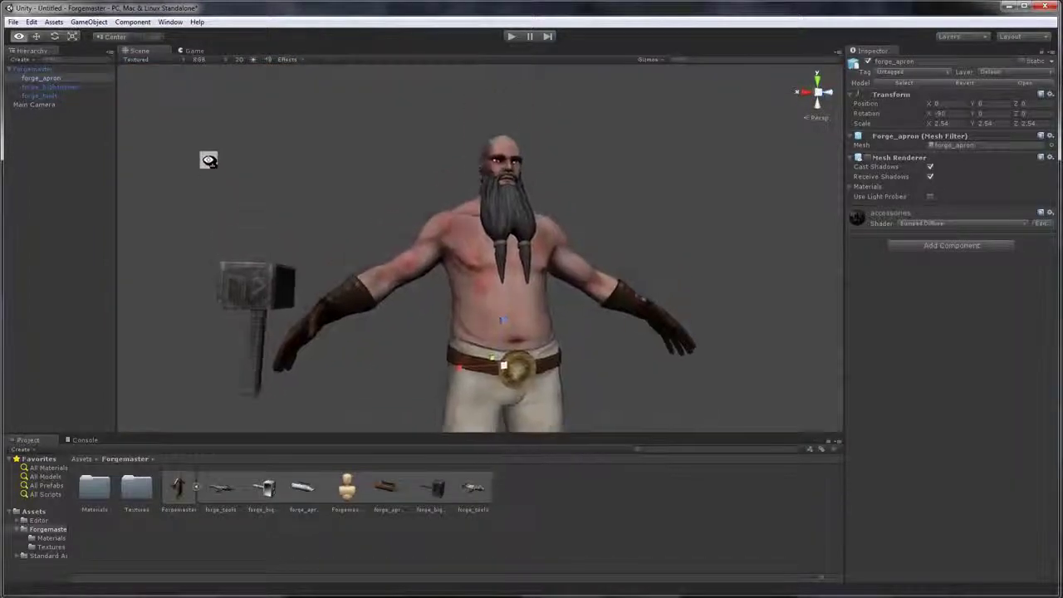
{"action": "scroll", "coordinate": [209, 158], "scroll_direction": "up", "scroll_amount": 6}
{"action": "scroll", "coordinate": [194, 231], "scroll_direction": "down", "scroll_amount": 6}
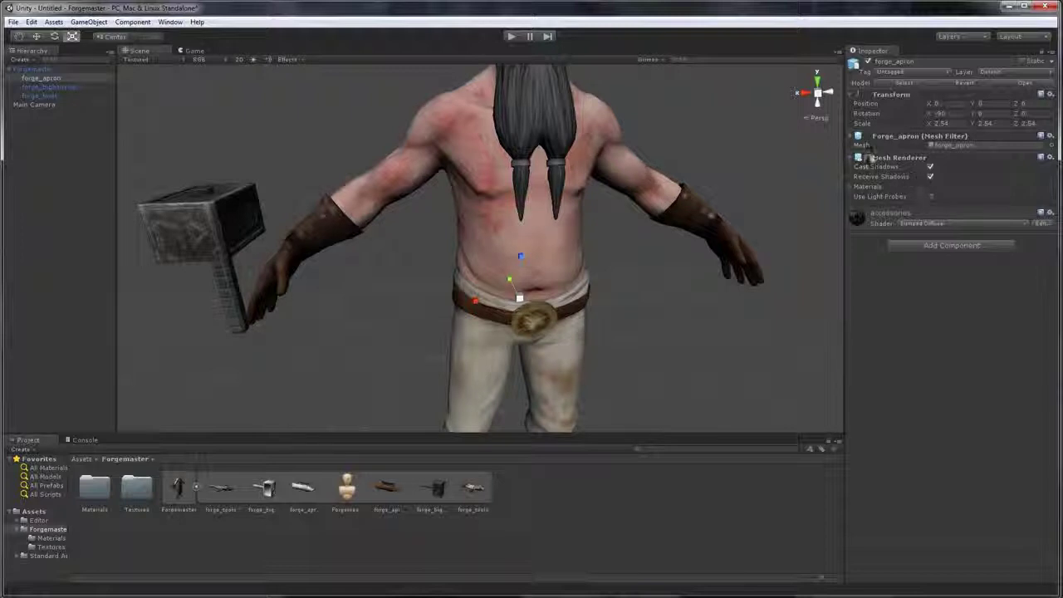
- Turn the apron's Mesh Renderer back on and clear the selection
{"action": "left_click", "coordinate": [868, 157]}
{"action": "left_click", "coordinate": [724, 168]}
{"action": "scroll", "coordinate": [724, 176], "scroll_direction": "up", "scroll_amount": 2}
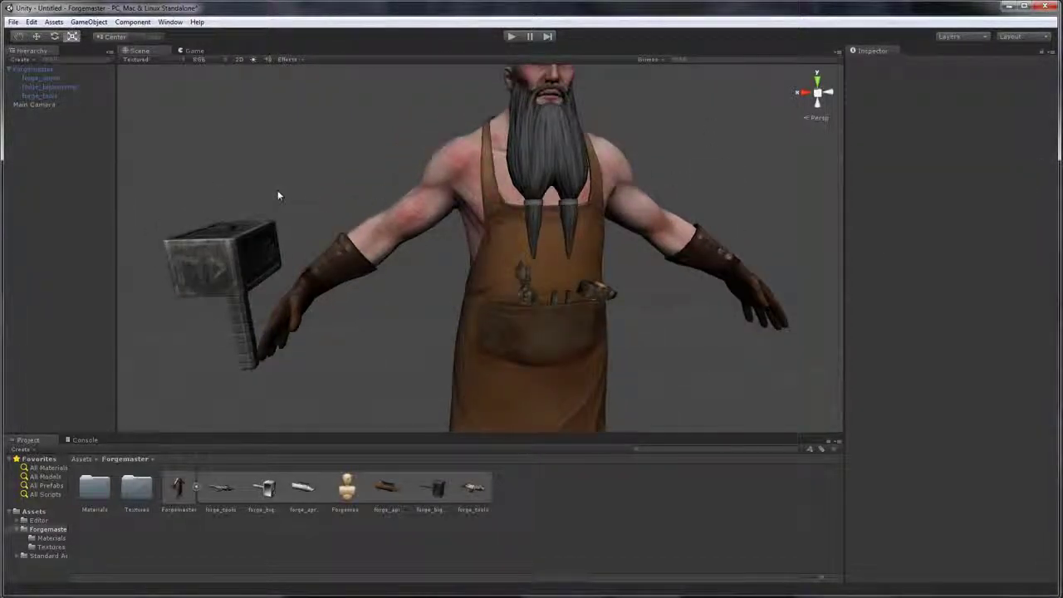
- Try to save the scene as forgemaster in the root of the Forgemaster project folder
{"action": "left_click", "coordinate": [13, 22]}
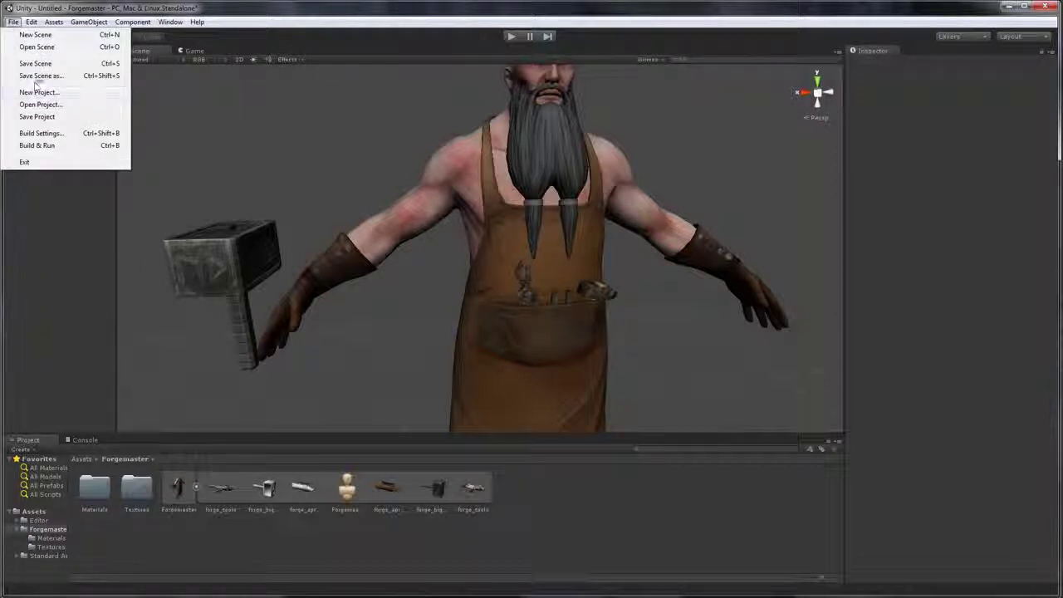
{"action": "left_click", "coordinate": [35, 64]}
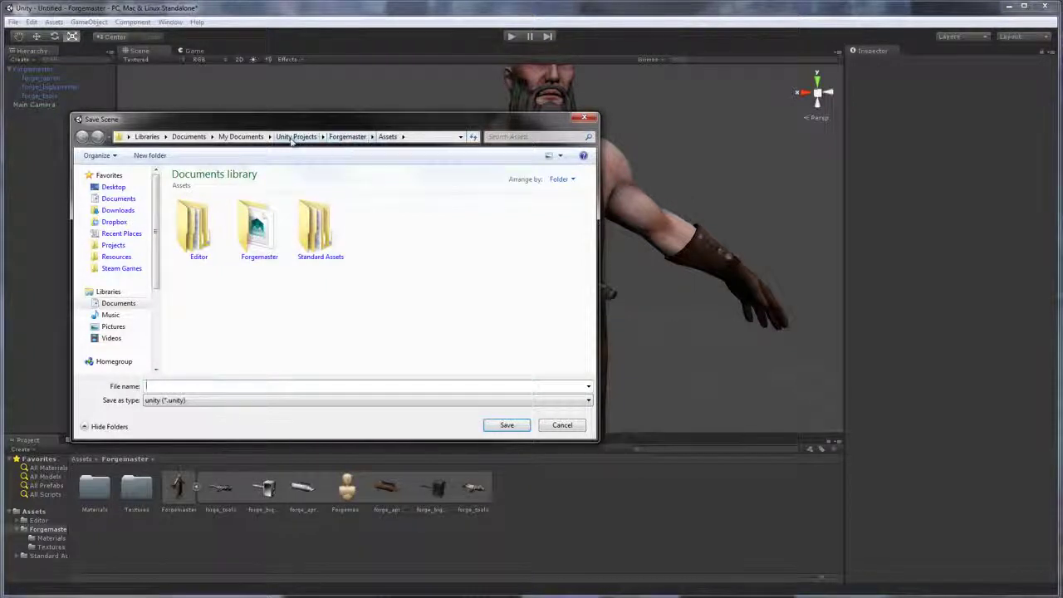
{"action": "left_click", "coordinate": [347, 136]}
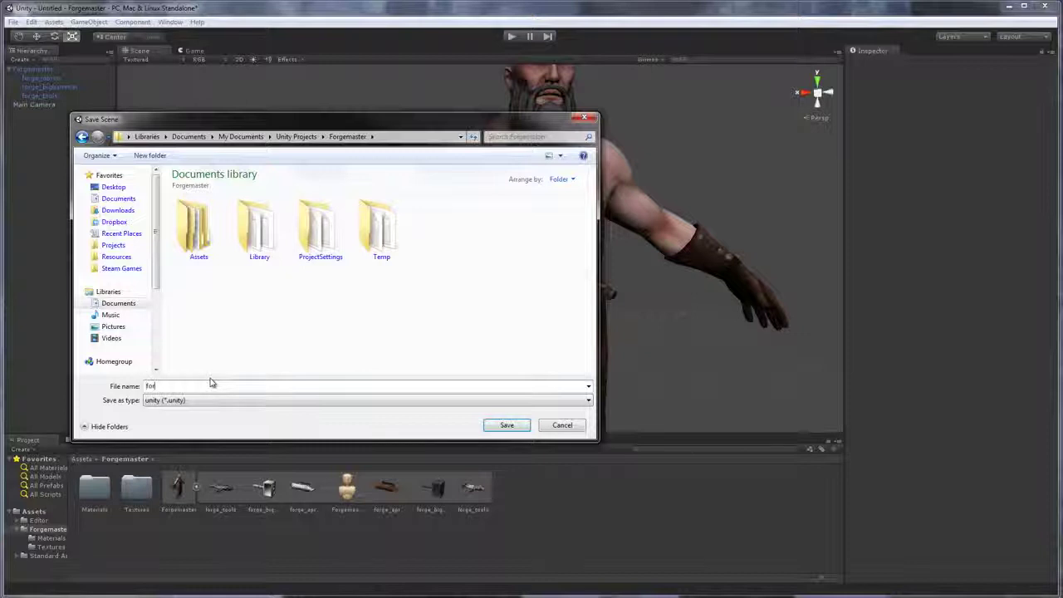
{"action": "type", "text": "er"}
{"action": "key", "text": "Return"}
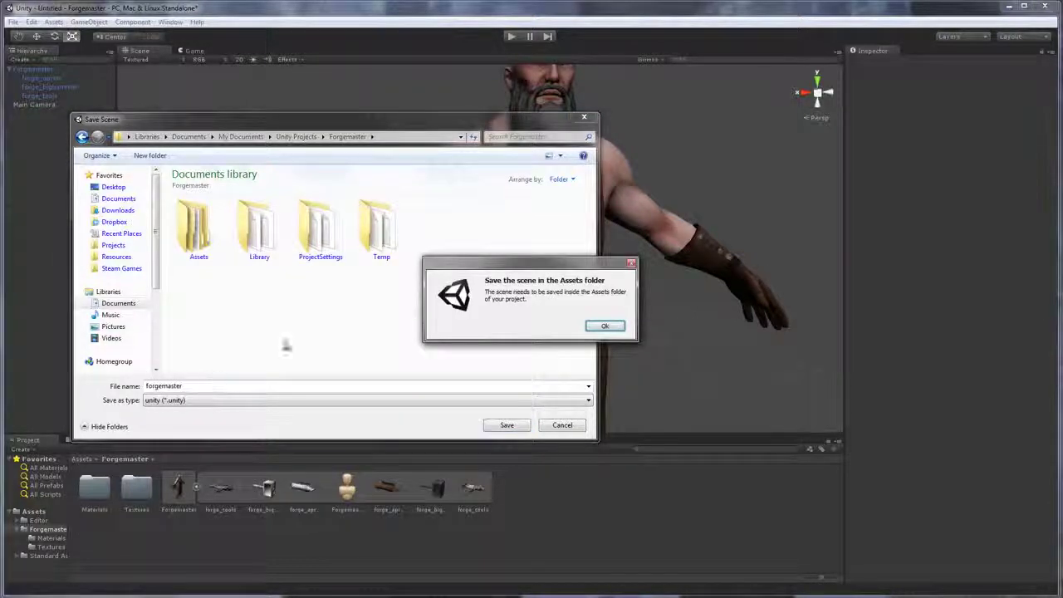
{"action": "left_click", "coordinate": [606, 327]}
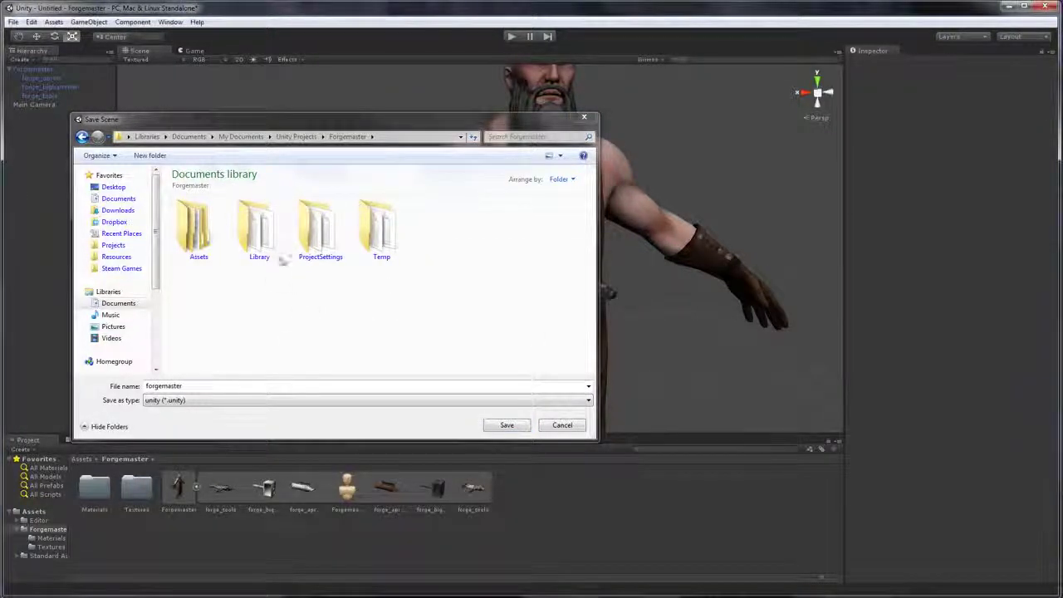
- Save the scene as forge_scene in the Forgemaster project's Assets folder
{"action": "double_click", "coordinate": [185, 231]}
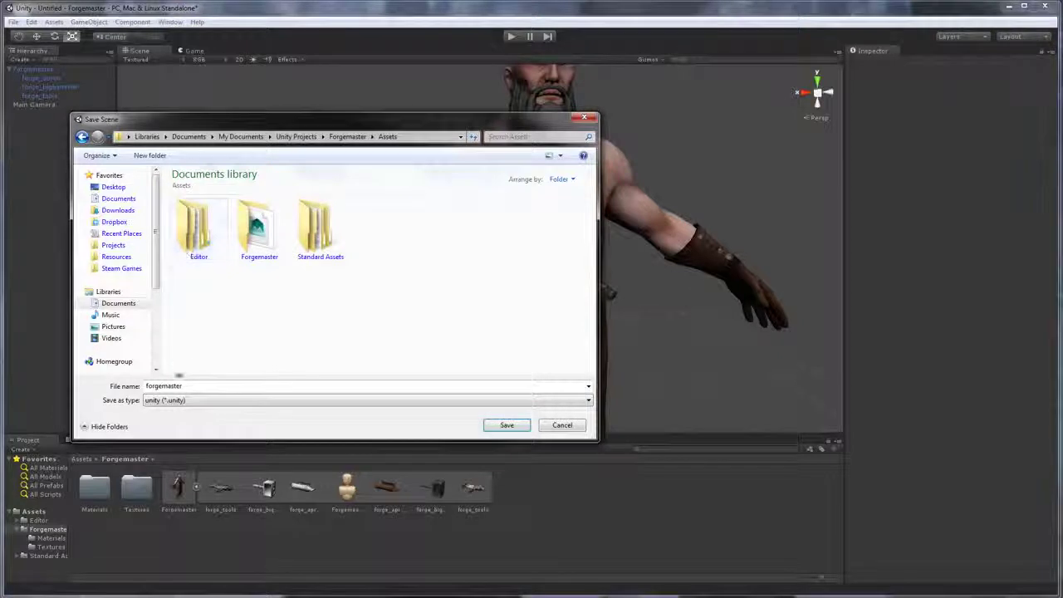
{"action": "left_click", "coordinate": [507, 426]}
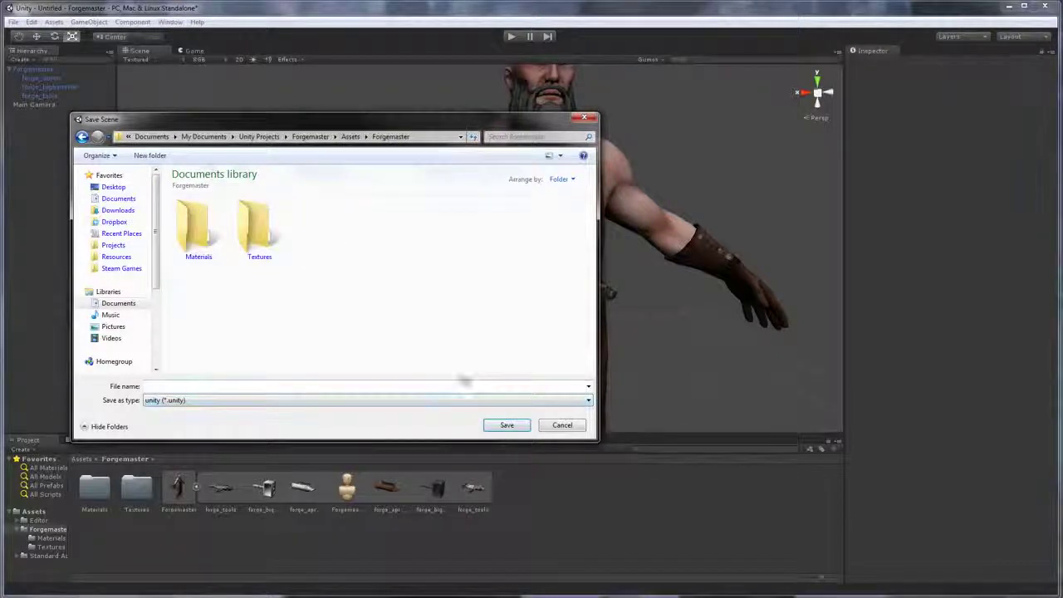
{"action": "left_click", "coordinate": [352, 136]}
{"action": "type", "text": "f"}
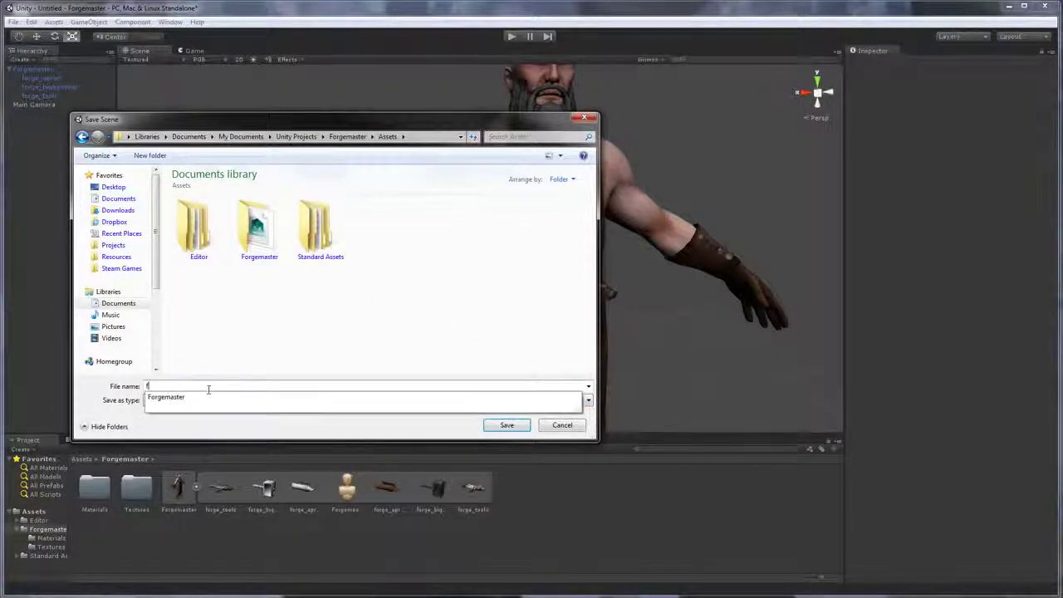
{"action": "type", "text": "orge_scene"}
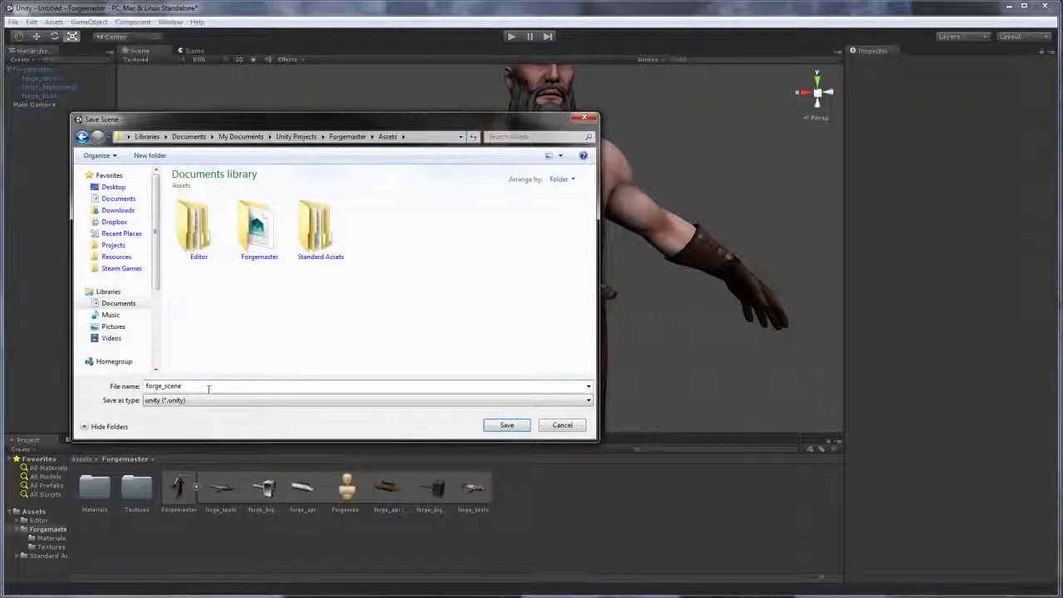
{"action": "key", "text": "Return"}
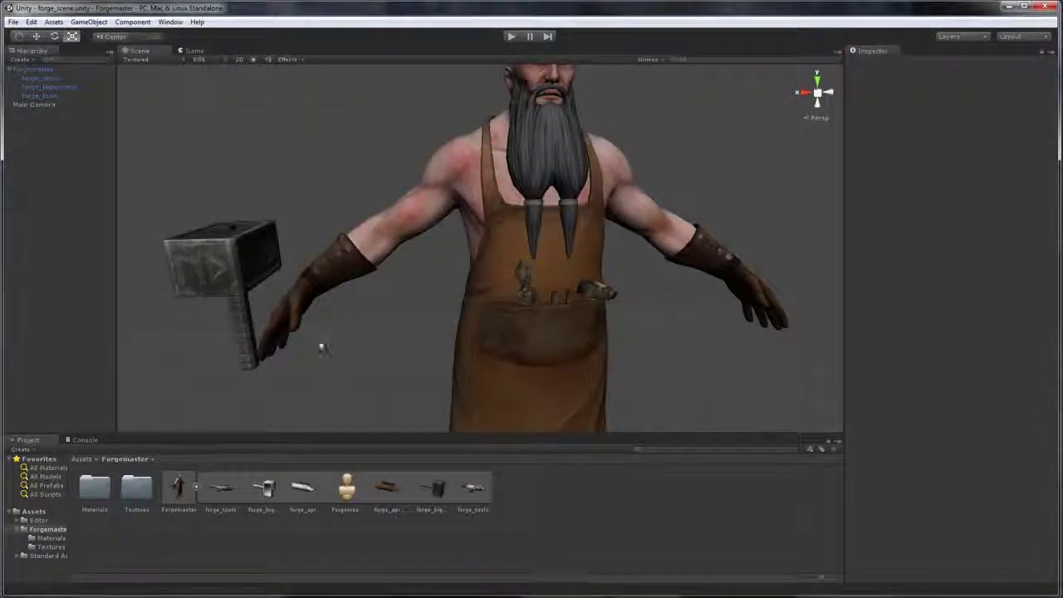
- Examine the complete textured Forgemaster with apron and hammer from the front at several distances
{"action": "scroll", "coordinate": [566, 262], "scroll_direction": "down", "scroll_amount": 8}
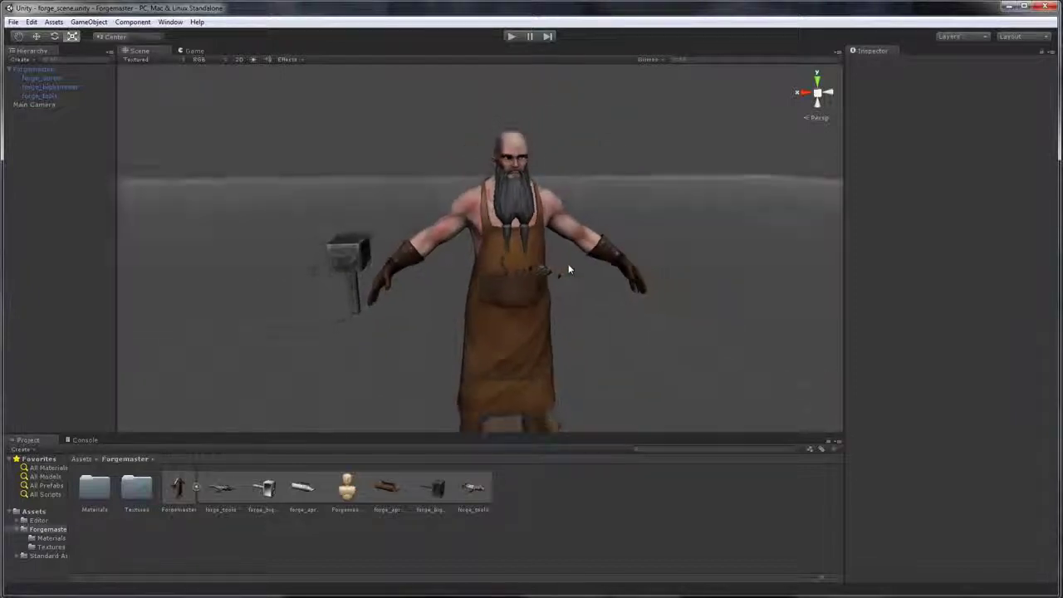
{"action": "scroll", "coordinate": [567, 272], "scroll_direction": "down", "scroll_amount": 3}
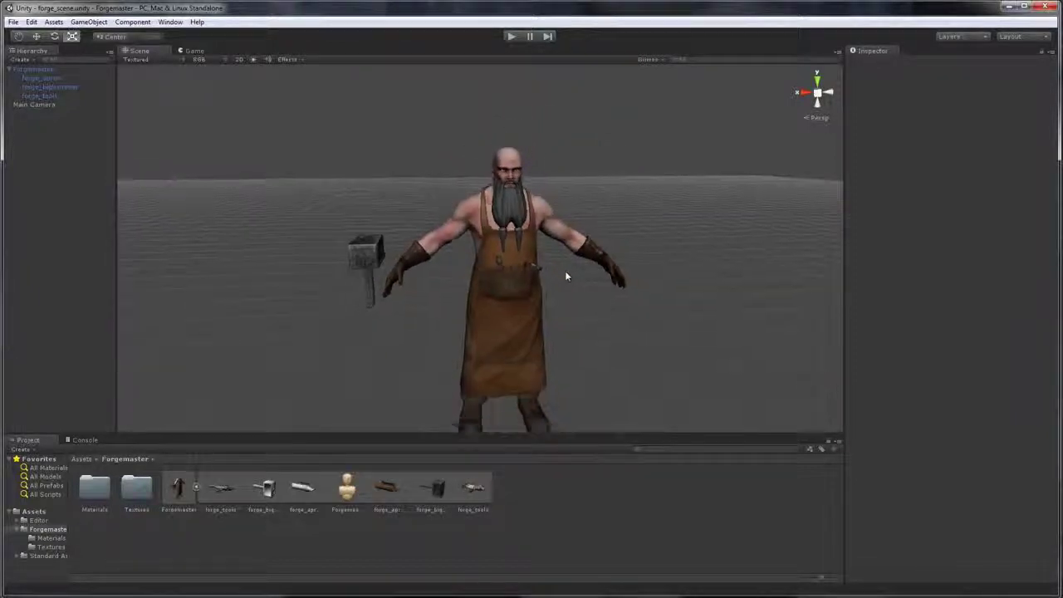
{"action": "left_click_drag", "start_coordinate": [565, 278], "coordinate": [540, 221]}
{"action": "scroll", "coordinate": [541, 221], "scroll_direction": "up", "scroll_amount": 5}
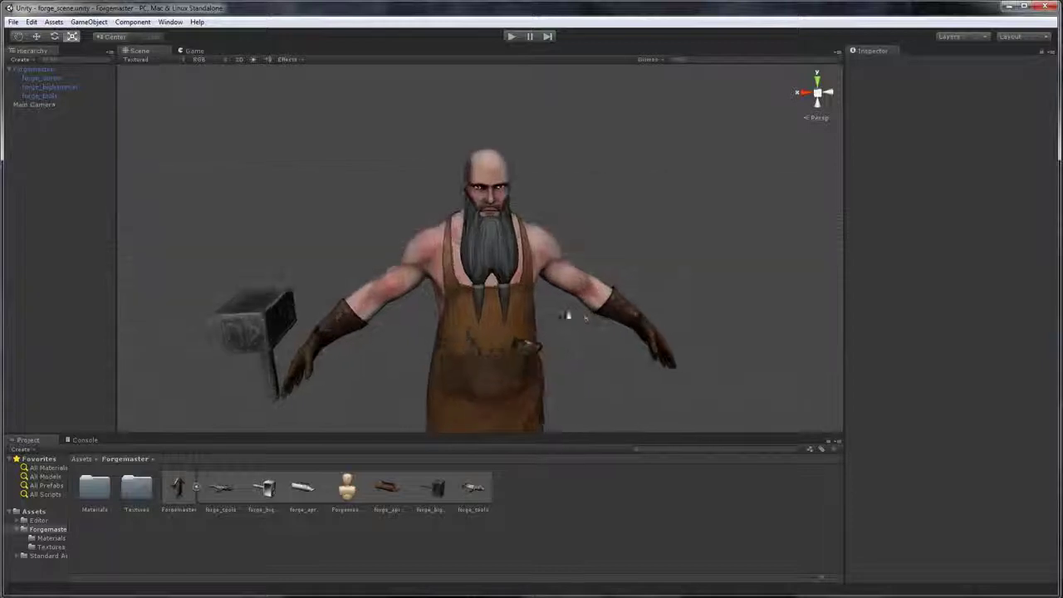
{"action": "scroll", "coordinate": [585, 333], "scroll_direction": "up", "scroll_amount": 3}
{"action": "left_click_drag", "start_coordinate": [587, 340], "coordinate": [569, 280]}
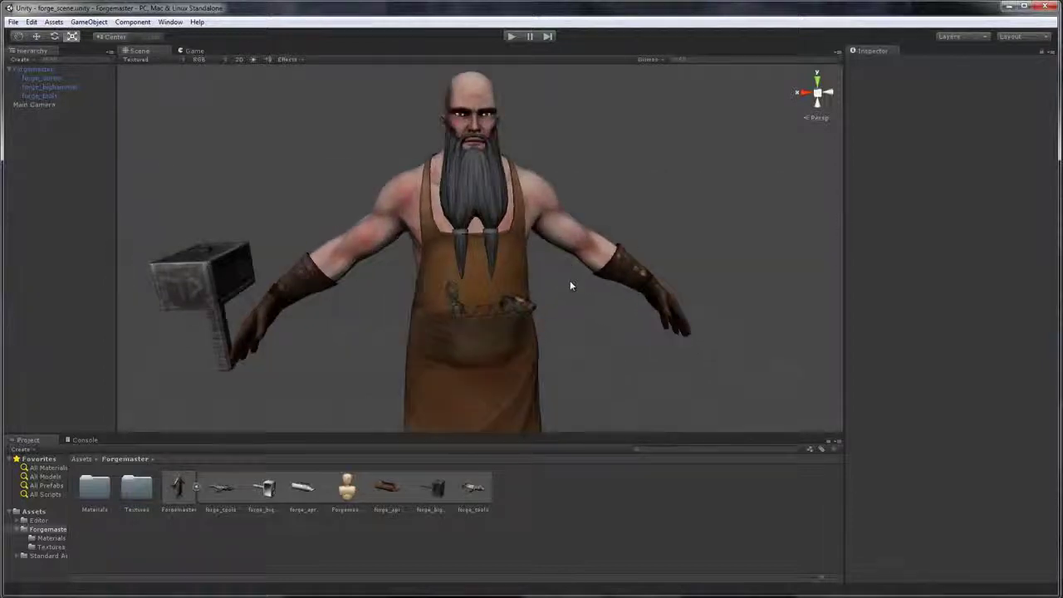
{"action": "scroll", "coordinate": [570, 280], "scroll_direction": "down", "scroll_amount": 3}
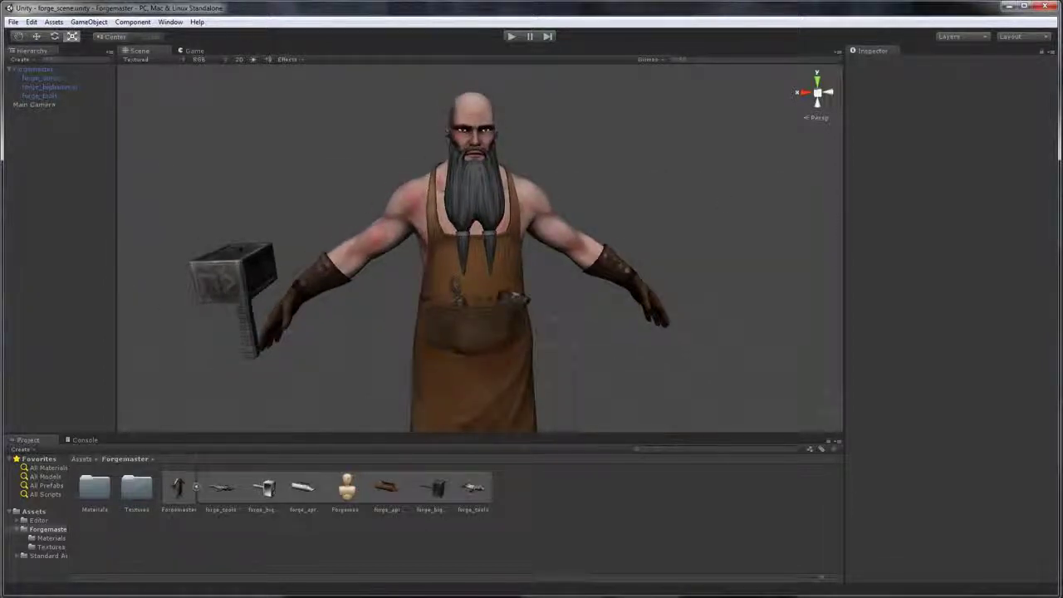